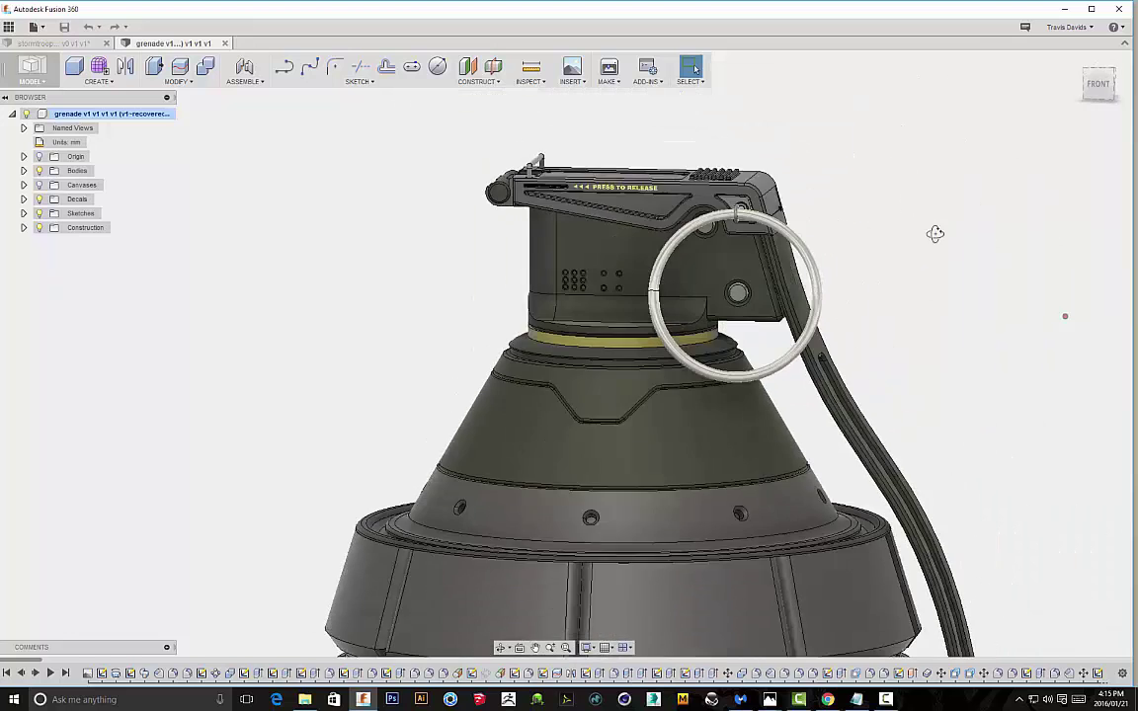
Examine the finished grenade model's overall shape, from the segmented body and base to the safety lever
{"action": "scroll", "coordinate": [868, 274], "scroll_direction": "down", "scroll_amount": 6}
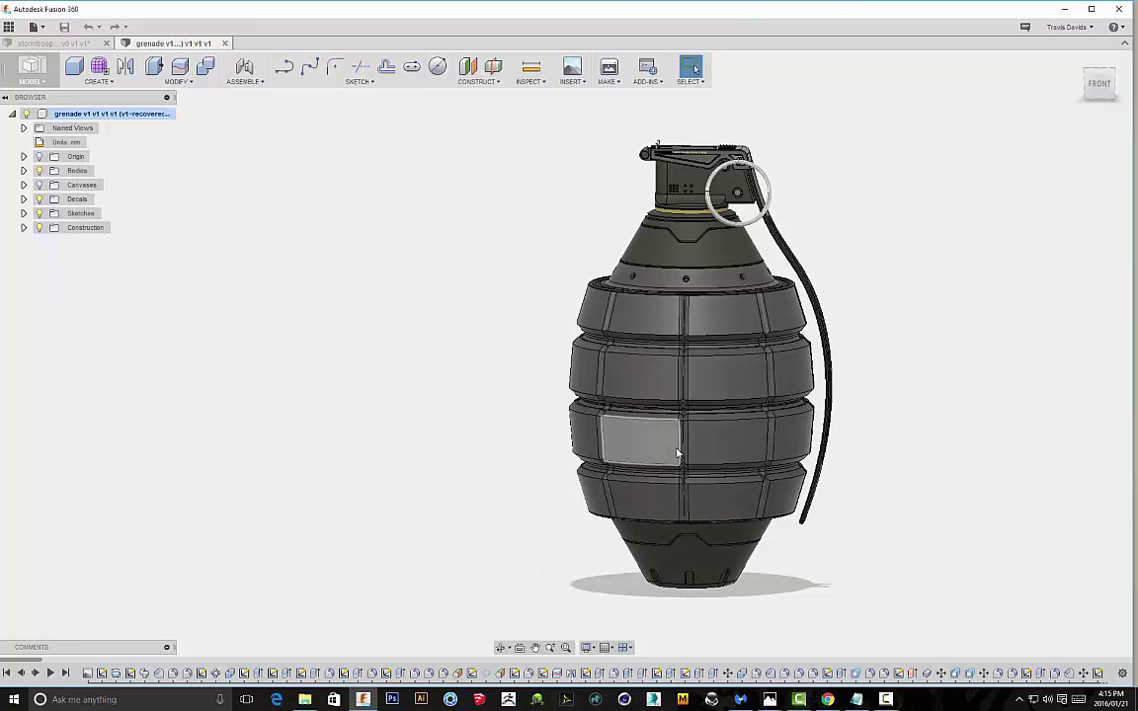
{"action": "middle_click_drag", "start_coordinate": [904, 466], "coordinate": [856, 472], "text": "shift"}
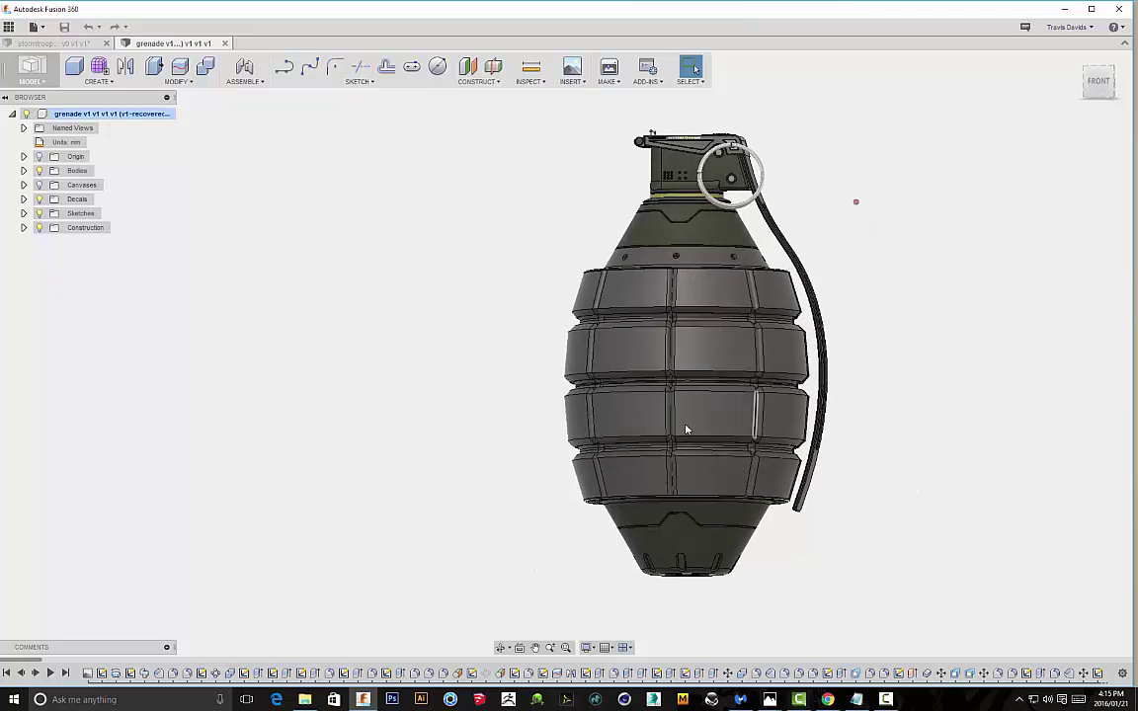
{"action": "scroll", "coordinate": [731, 509], "scroll_direction": "up", "scroll_amount": 4}
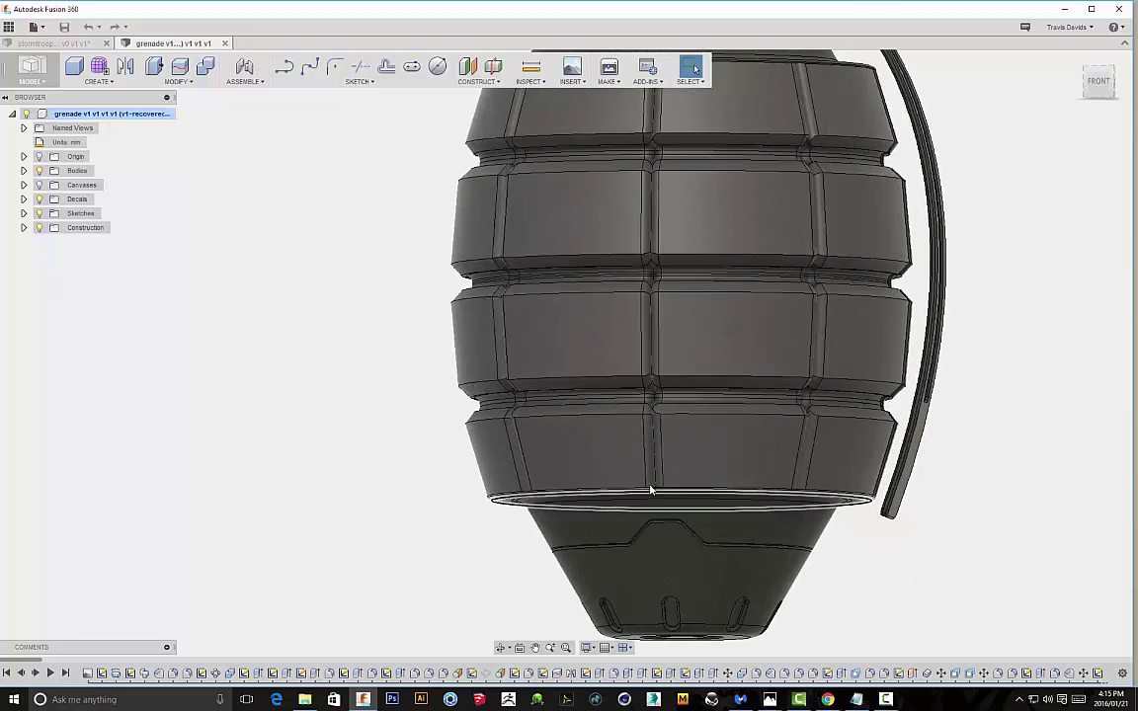
{"action": "scroll", "coordinate": [670, 493], "scroll_direction": "down", "scroll_amount": 3}
{"action": "middle_click_drag", "start_coordinate": [917, 422], "coordinate": [870, 456], "text": "shift"}
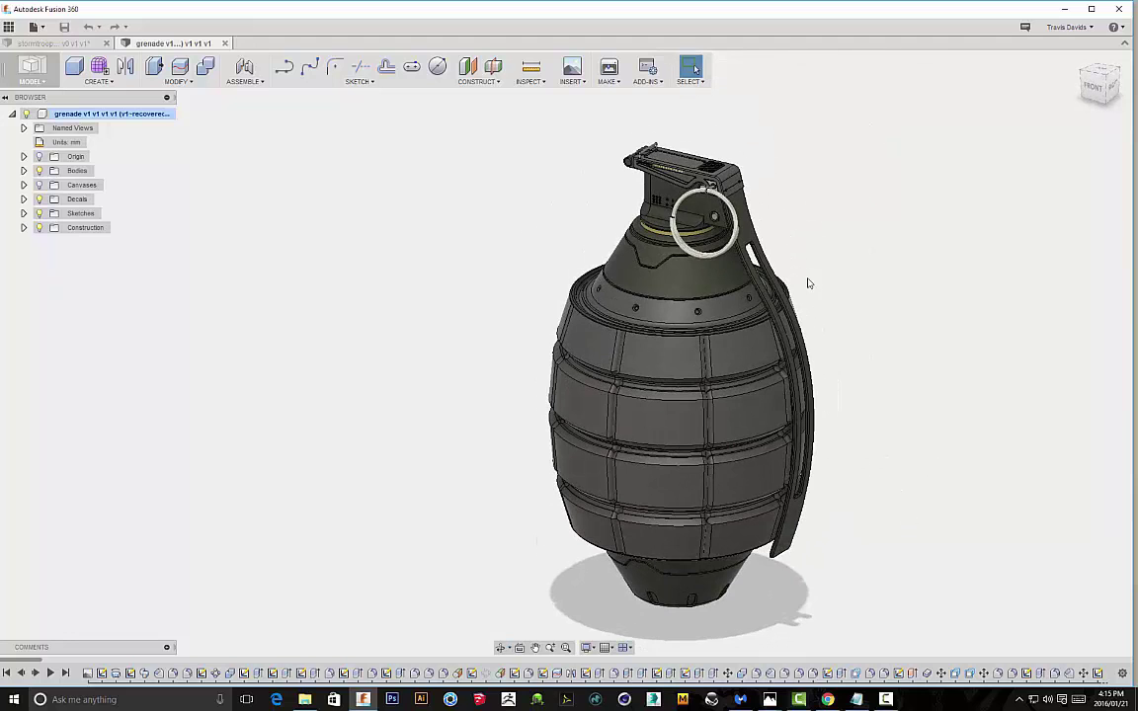
{"action": "middle_click_drag", "start_coordinate": [869, 320], "coordinate": [773, 294], "text": "shift"}
{"action": "mouse_move", "coordinate": [854, 297]}
{"action": "middle_mouse_down", "text": "shift"}
{"action": "mouse_move", "coordinate": [886, 253]}
{"action": "mouse_move", "coordinate": [849, 294]}
{"action": "middle_mouse_up", "text": "shift"}
{"action": "scroll", "coordinate": [636, 217], "scroll_direction": "up", "scroll_amount": 3}
{"action": "scroll", "coordinate": [666, 251], "scroll_direction": "down", "scroll_amount": 3}
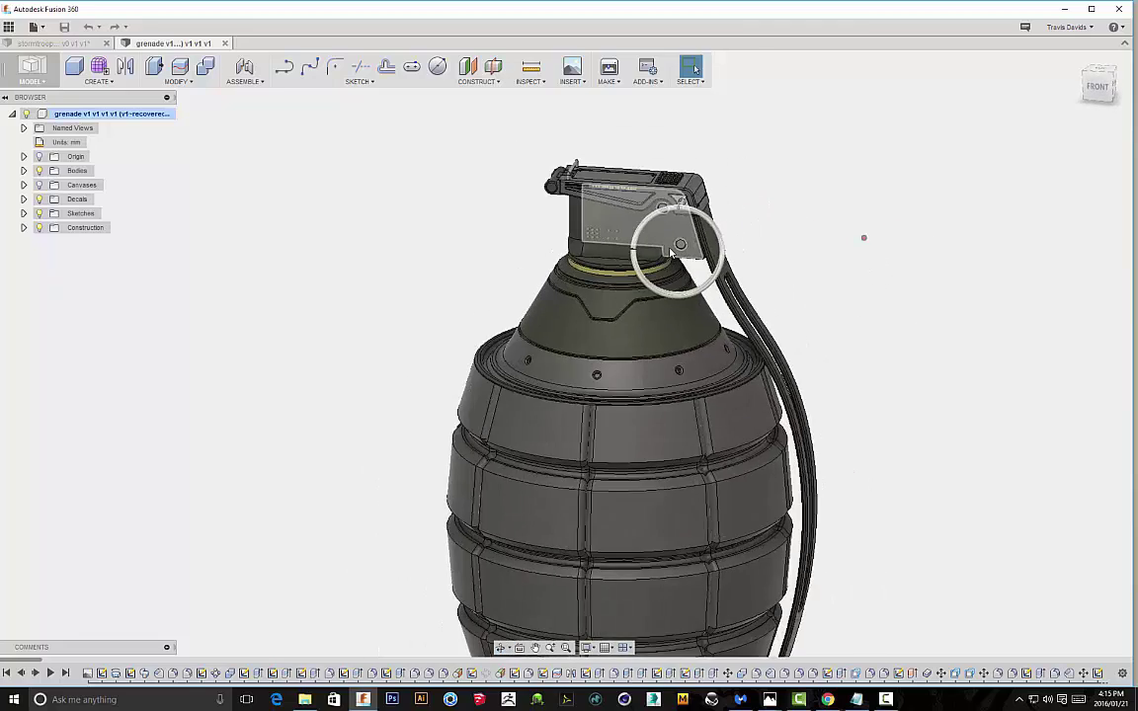
Examine the grenade's fuze head up close, including the pull ring, PRESS TO RELEASE decal, lever and neck details
{"action": "scroll", "coordinate": [668, 249], "scroll_direction": "up", "scroll_amount": 5}
{"action": "scroll", "coordinate": [795, 276], "scroll_direction": "down", "scroll_amount": 3}
{"action": "scroll", "coordinate": [796, 266], "scroll_direction": "up", "scroll_amount": 2}
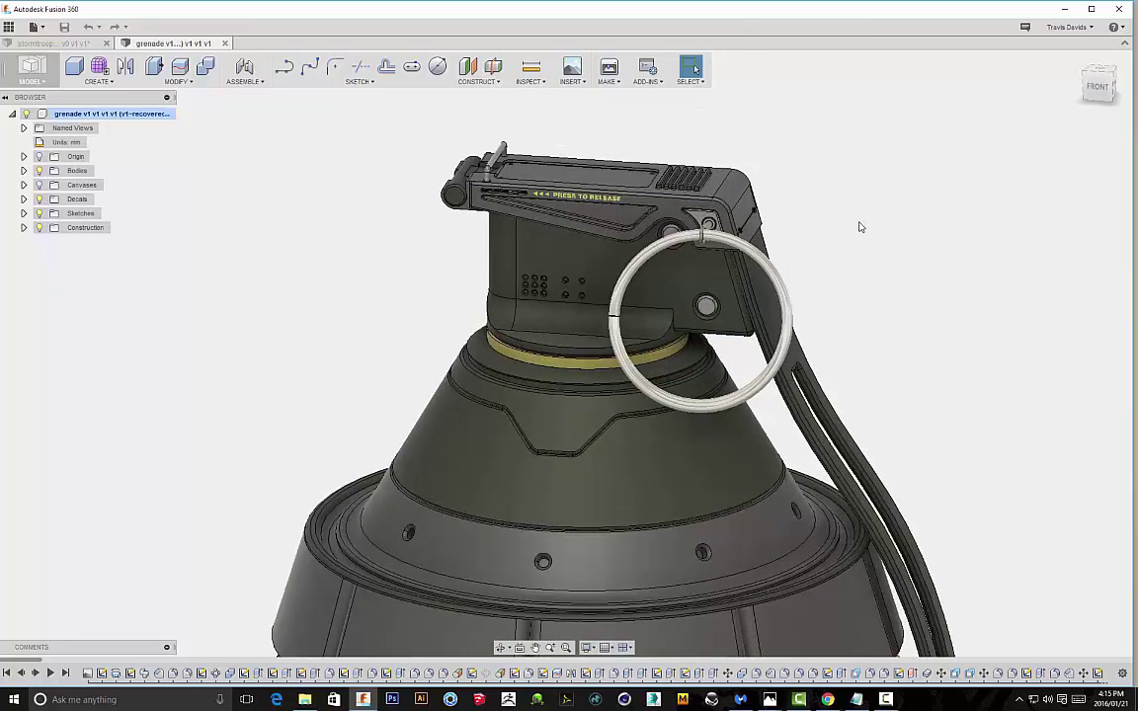
{"action": "scroll", "coordinate": [557, 297], "scroll_direction": "up", "scroll_amount": 3}
{"action": "scroll", "coordinate": [556, 296], "scroll_direction": "down", "scroll_amount": 5}
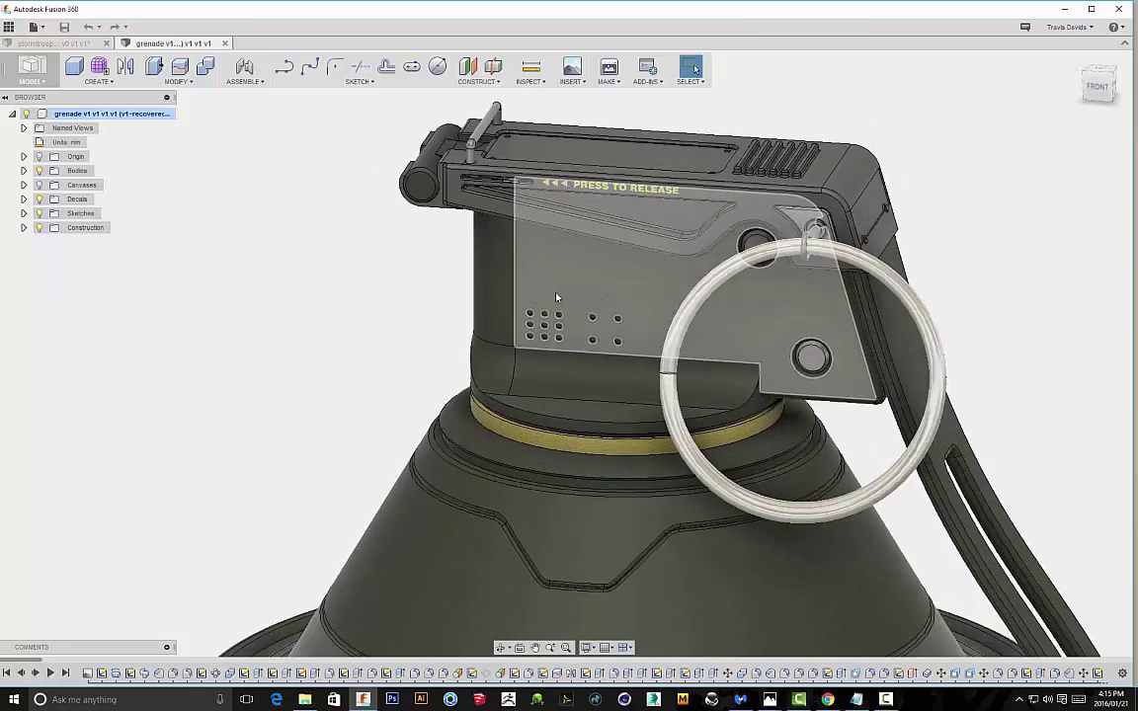
{"action": "middle_click_drag", "start_coordinate": [820, 297], "coordinate": [904, 295], "text": "shift"}
{"action": "middle_click_drag", "start_coordinate": [925, 382], "coordinate": [731, 258]}
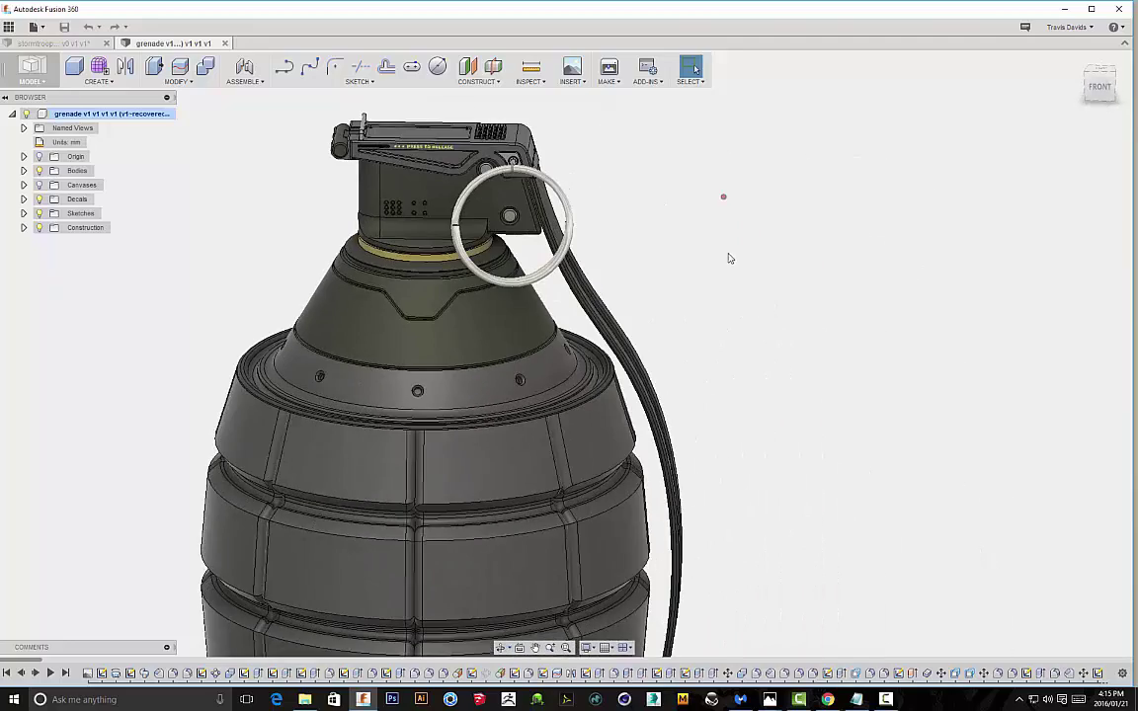
{"action": "middle_click_drag", "start_coordinate": [325, 209], "coordinate": [450, 274]}
{"action": "scroll", "coordinate": [449, 275], "scroll_direction": "up", "scroll_amount": 3}
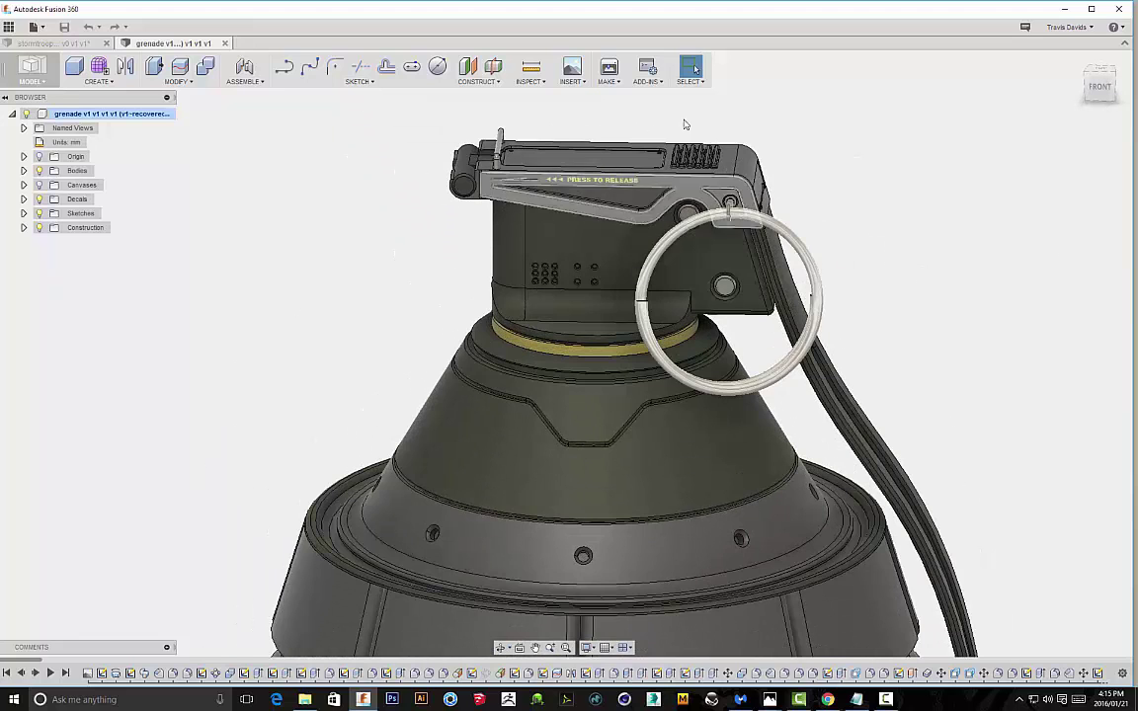
{"action": "scroll", "coordinate": [860, 291], "scroll_direction": "down", "scroll_amount": 4}
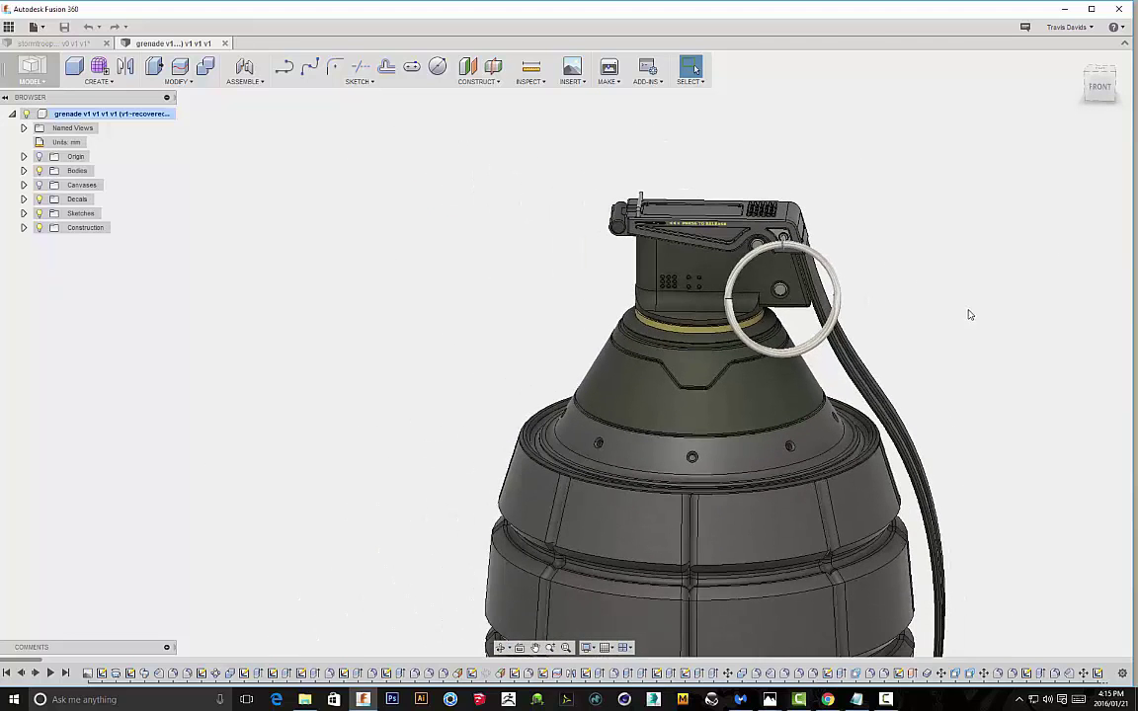
{"action": "middle_click_drag", "start_coordinate": [968, 316], "coordinate": [953, 317], "text": "shift"}
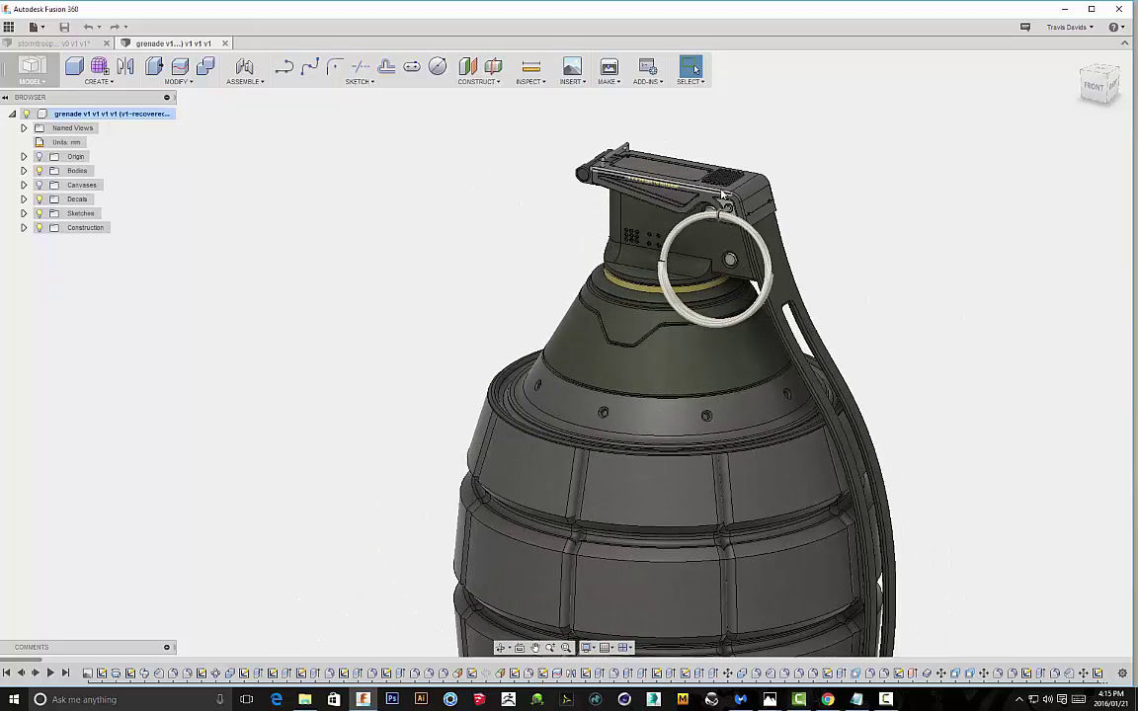
{"action": "middle_click_drag", "start_coordinate": [808, 228], "coordinate": [724, 232]}
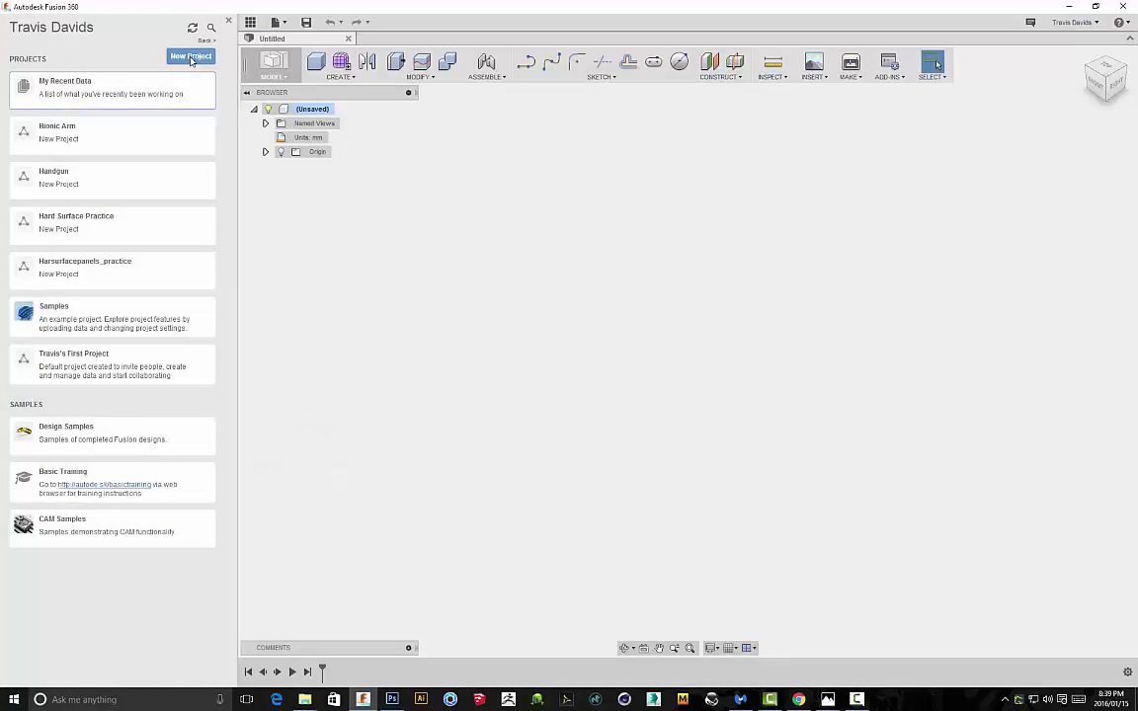
Create a new project named MK2.0 Grenade, open it and hide the project data to return to the empty design
{"action": "left_click", "coordinate": [191, 56]}
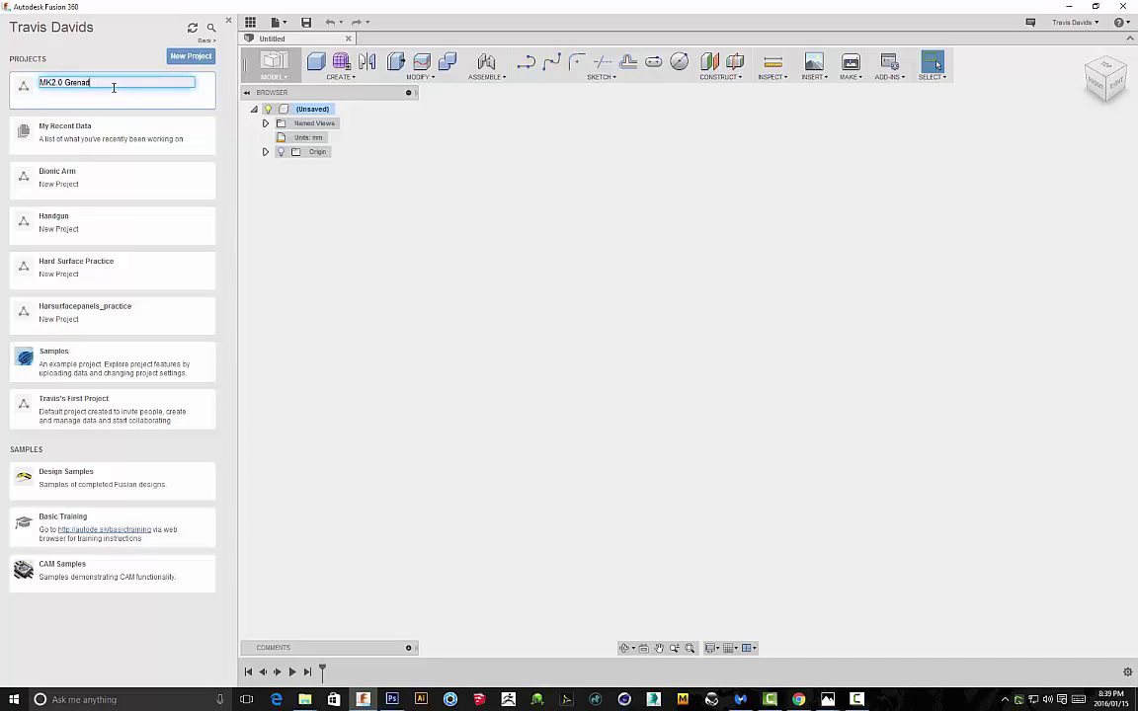
{"action": "key", "text": "Return"}
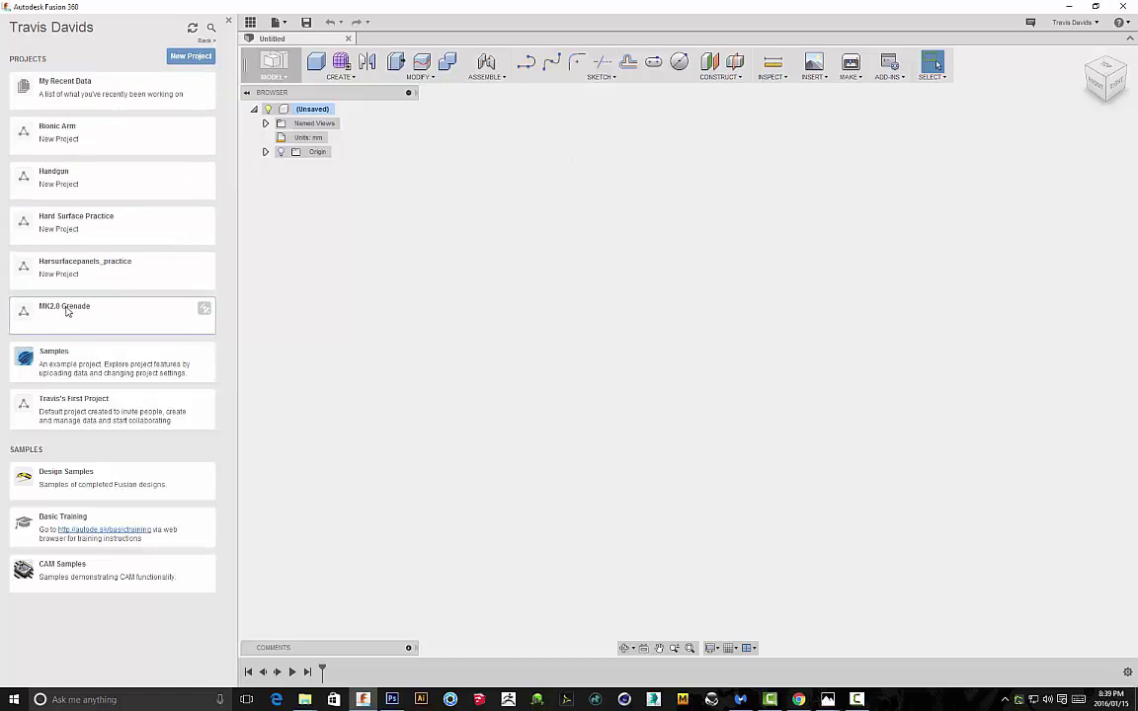
{"action": "left_click", "coordinate": [67, 311]}
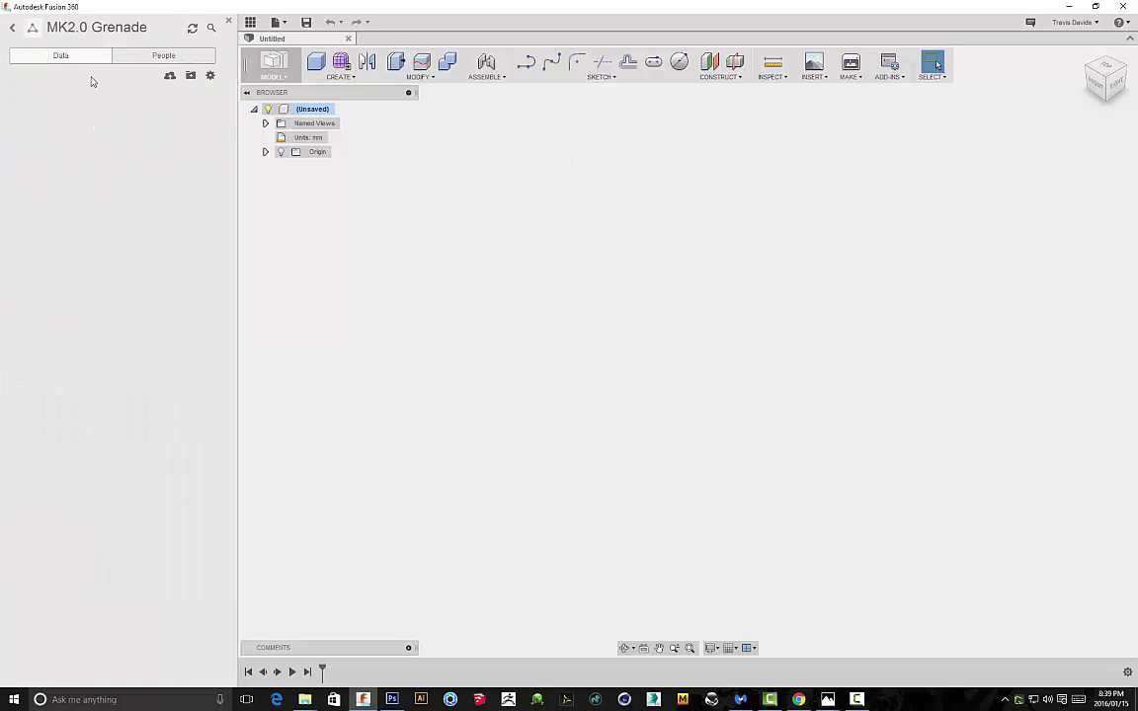
{"action": "left_click", "coordinate": [251, 23]}
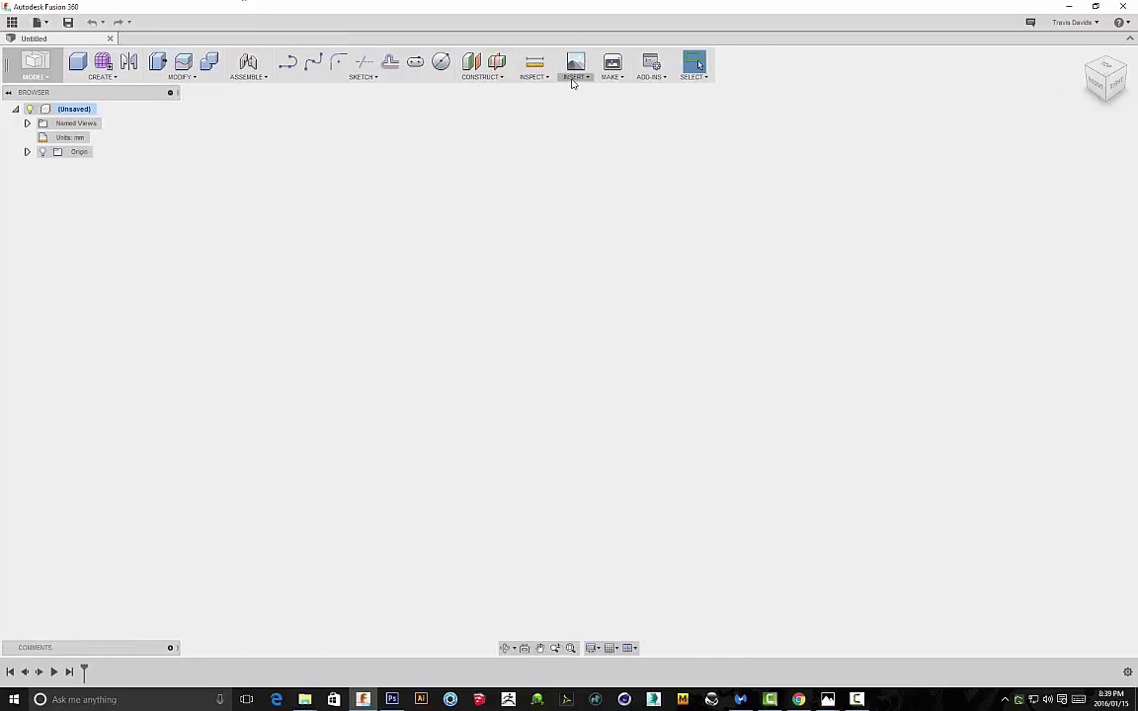
Attach the image grenade_MK2.png from the Desktop as a canvas on the YZ origin plane
{"action": "left_click", "coordinate": [571, 79]}
{"action": "left_click", "coordinate": [590, 104]}
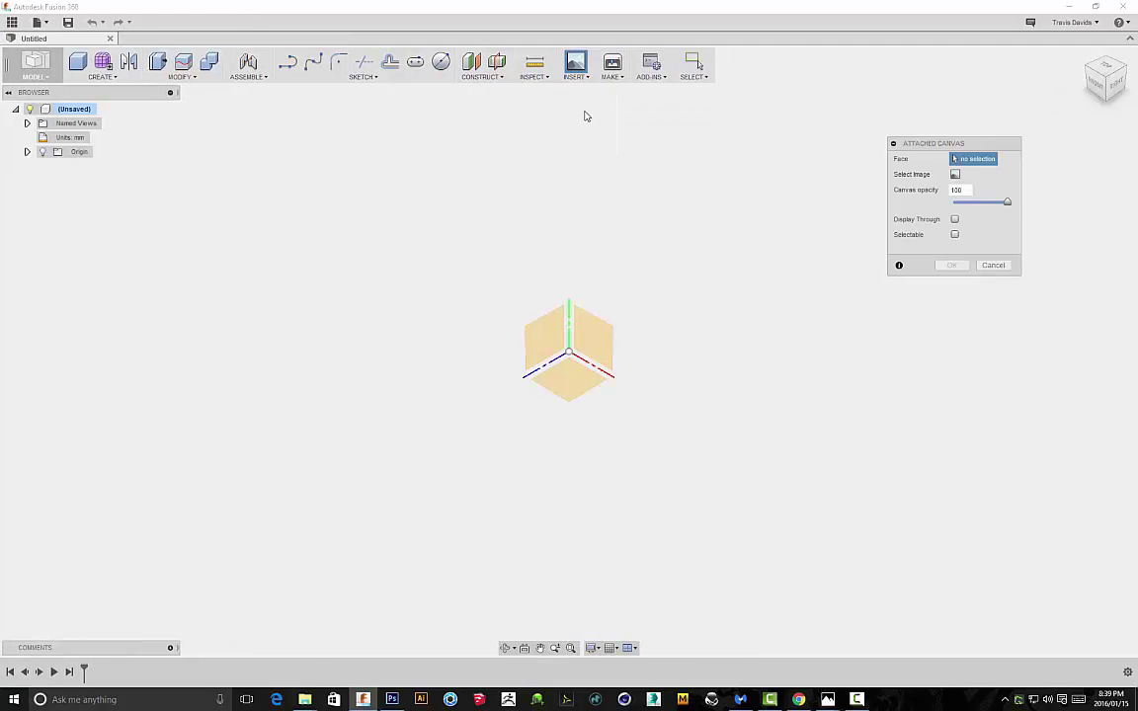
{"action": "left_click", "coordinate": [543, 347]}
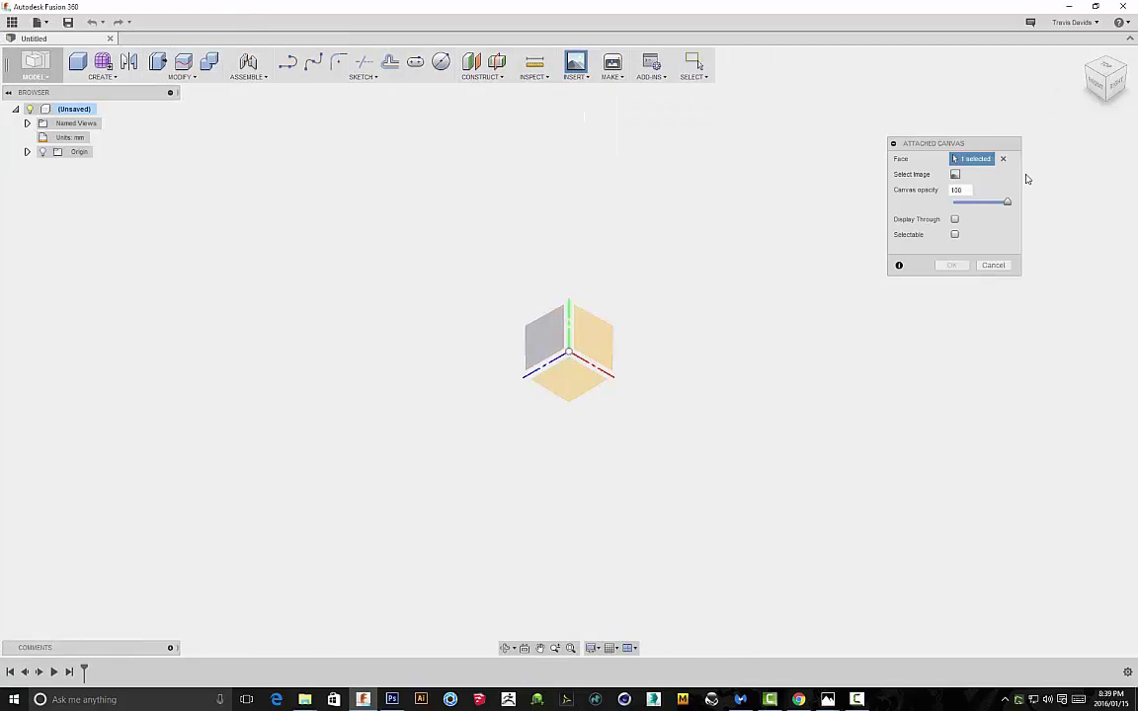
{"action": "left_click", "coordinate": [955, 175]}
{"action": "double_click", "coordinate": [141, 208]}
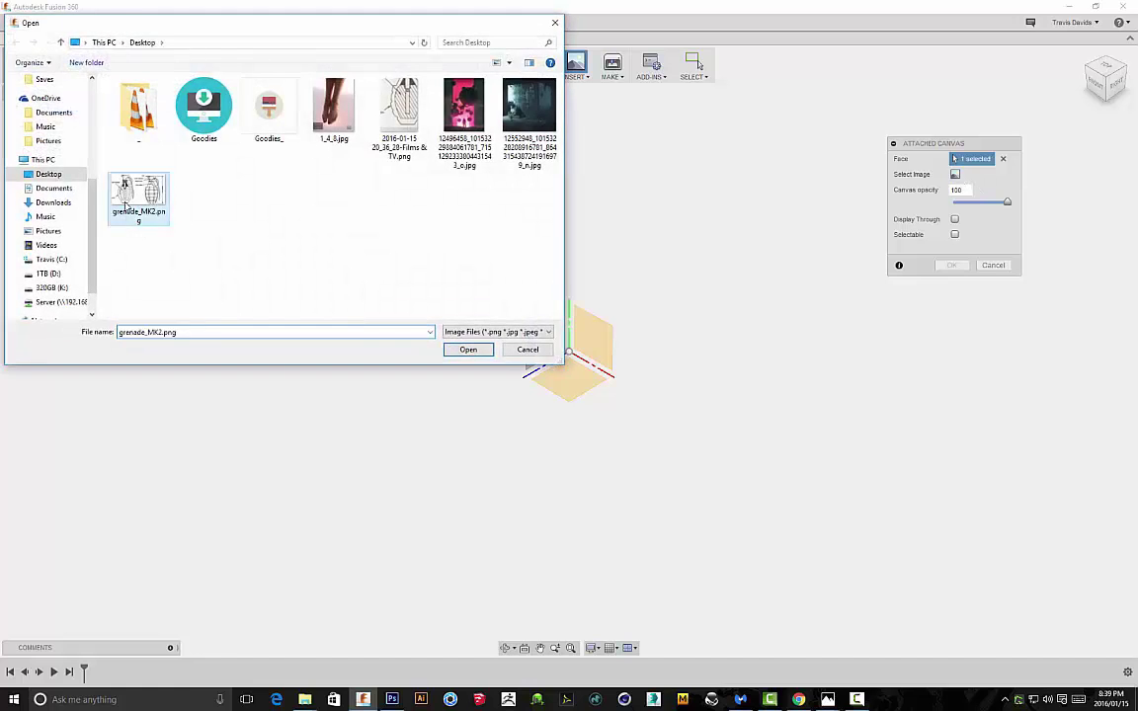
Rotate the grenade canvas by -90 degrees so it stands upright and scale it uniformly by 10
{"action": "left_click_drag", "start_coordinate": [526, 376], "coordinate": [568, 299]}
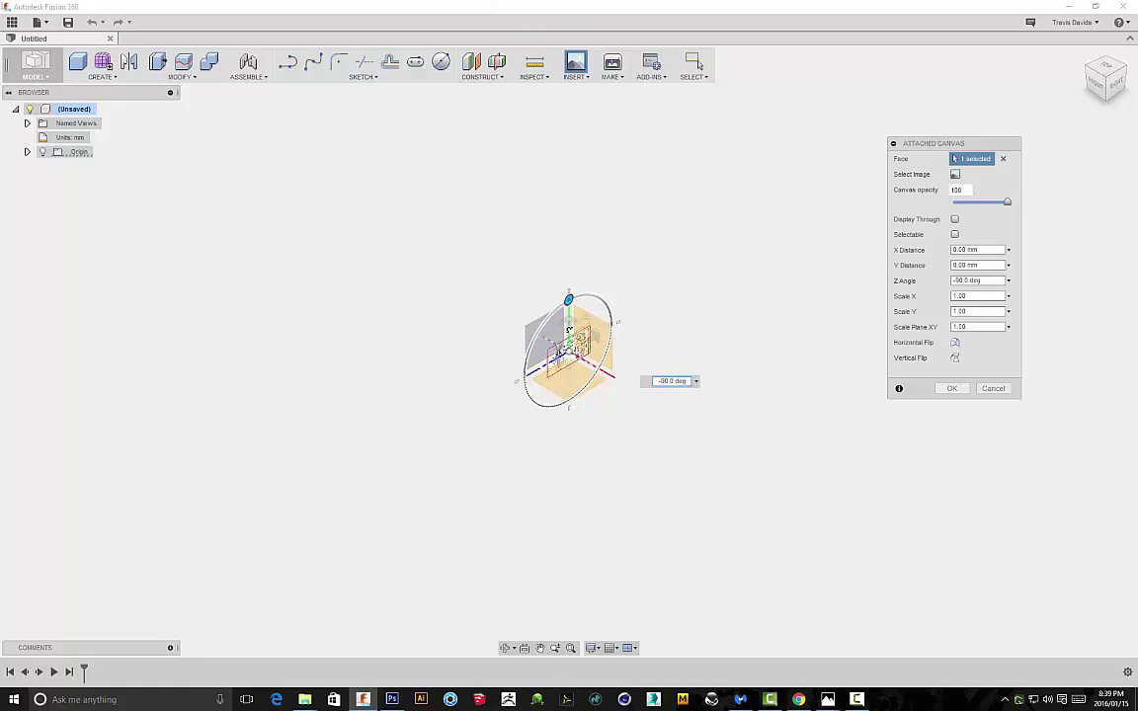
{"action": "left_click", "coordinate": [1117, 85]}
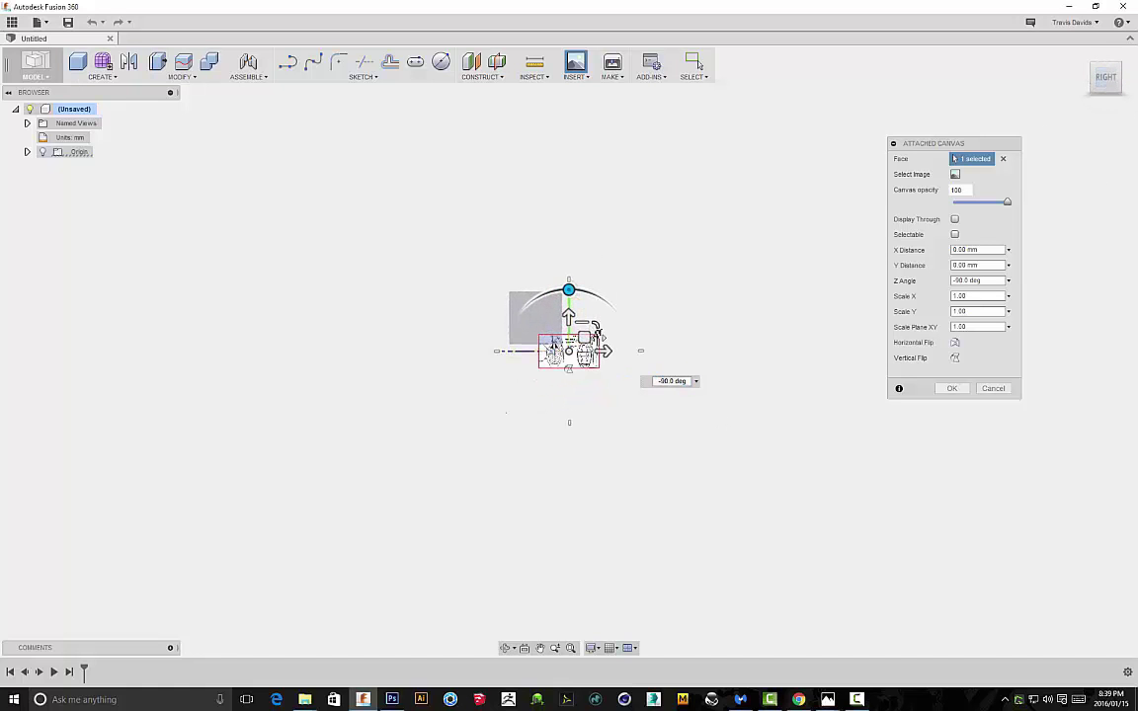
{"action": "left_click_drag", "start_coordinate": [594, 326], "coordinate": [789, 209]}
{"action": "type", "text": "10"}
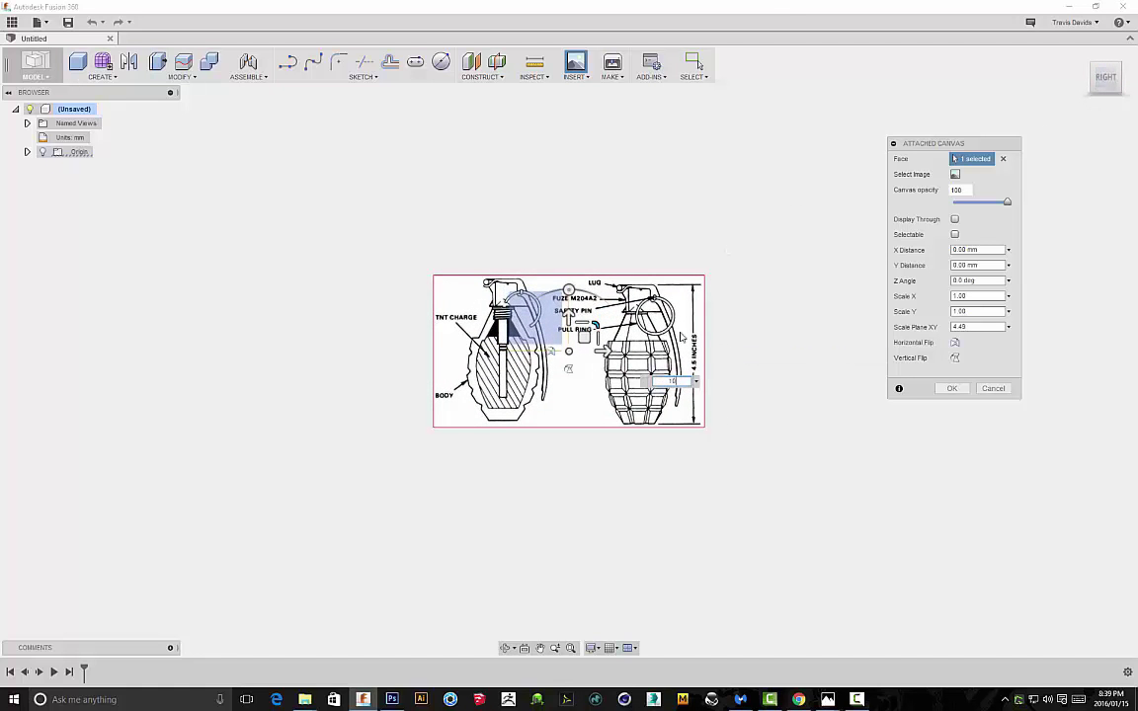
{"action": "key", "text": "Return"}
{"action": "left_click", "coordinate": [960, 390]}
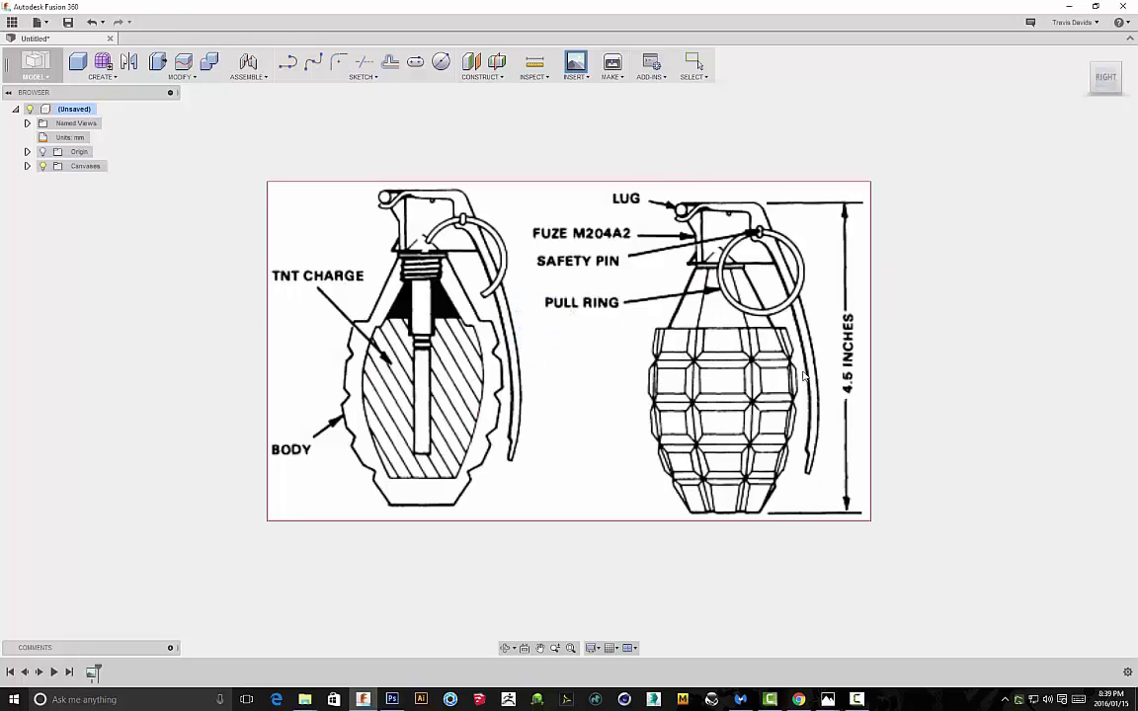
Calibrate the grenade_MK2 canvas to 4.5 inches between the base and the top of the exterior-view grenade
{"action": "left_click", "coordinate": [26, 166]}
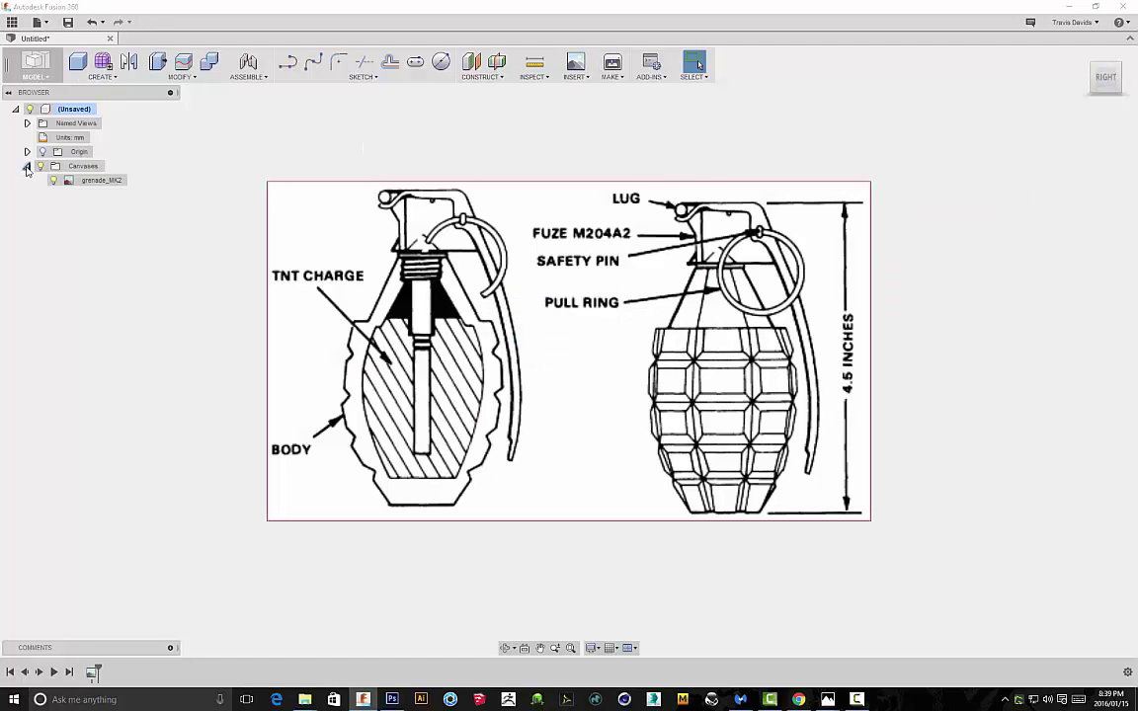
{"action": "right_click", "coordinate": [96, 183]}
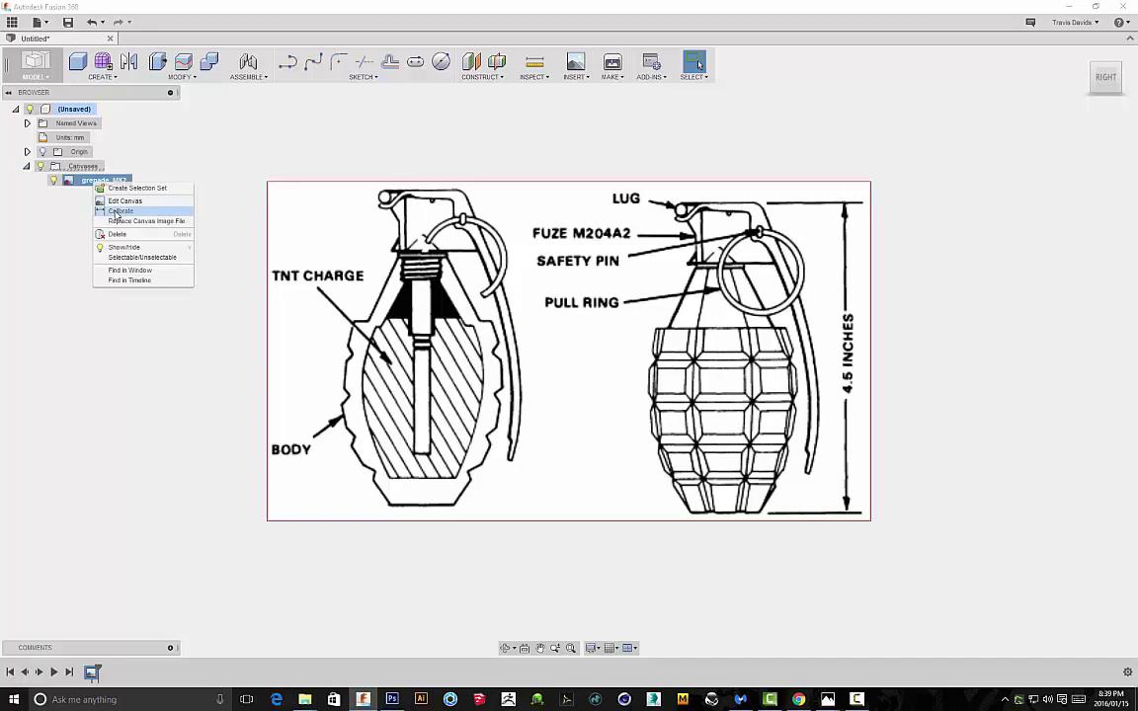
{"action": "left_click", "coordinate": [116, 212]}
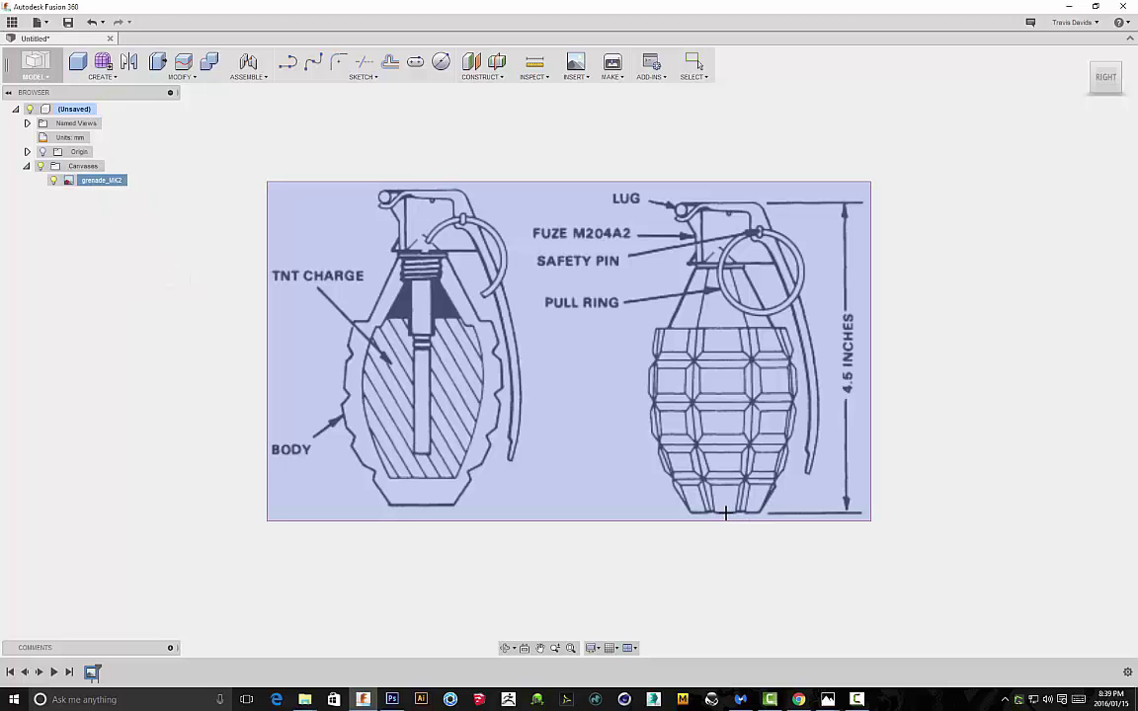
{"action": "left_click", "coordinate": [725, 513]}
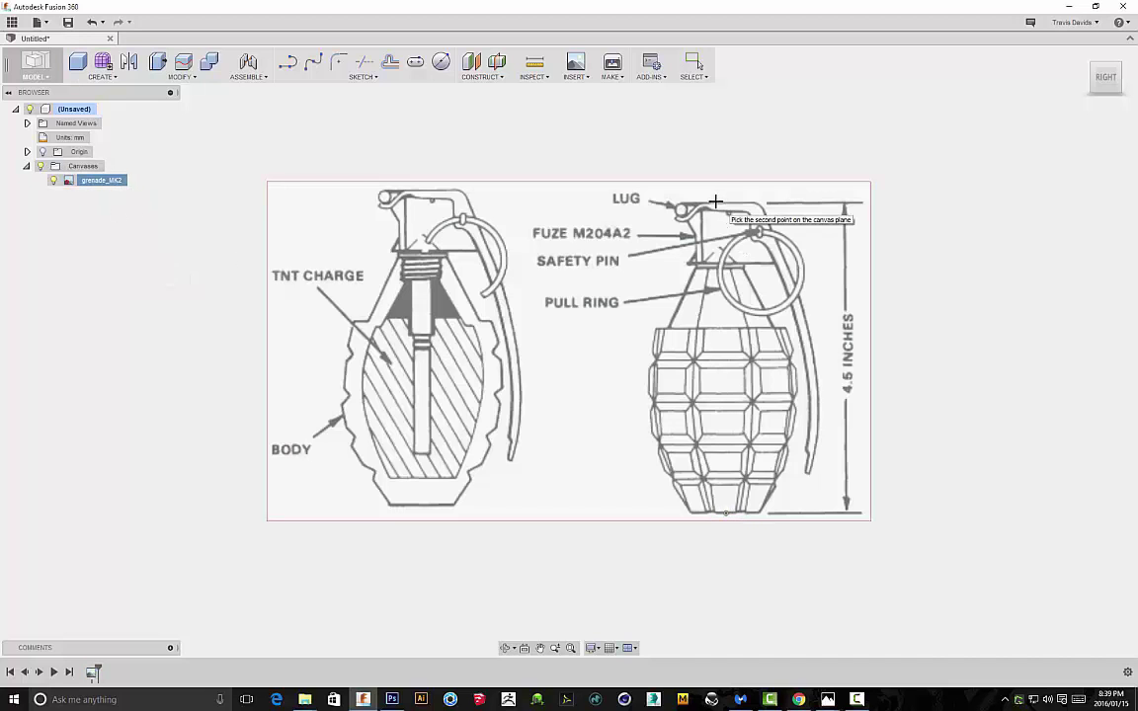
{"action": "left_click", "coordinate": [715, 202]}
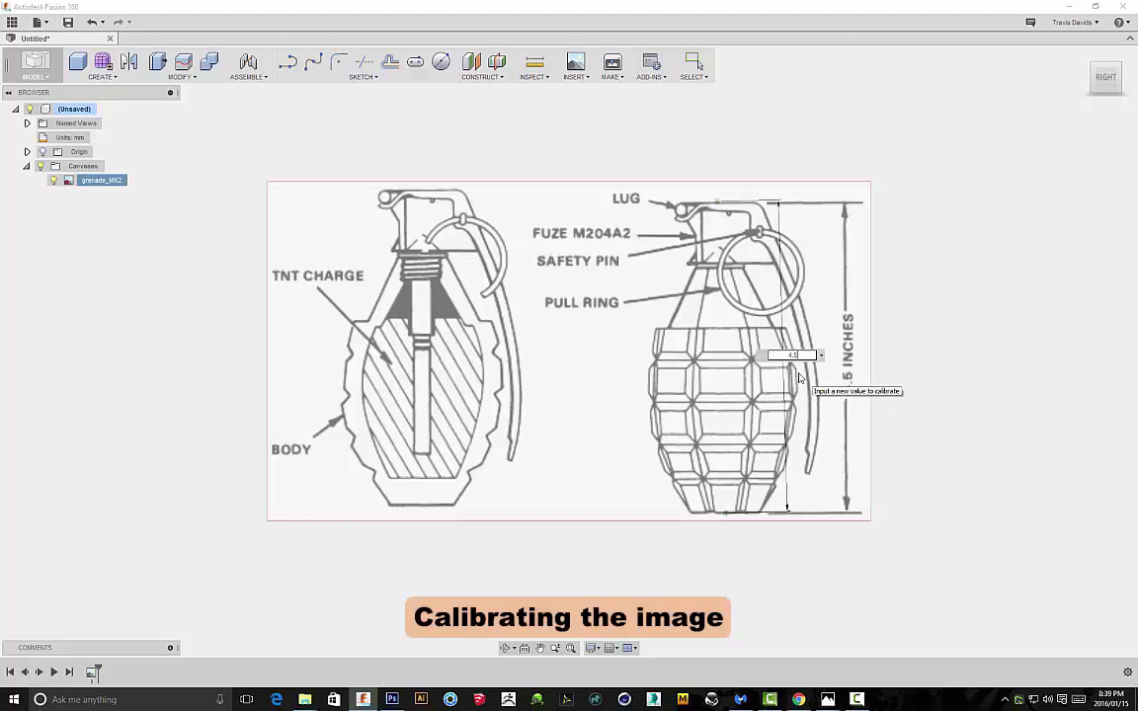
{"action": "key", "text": "Return"}
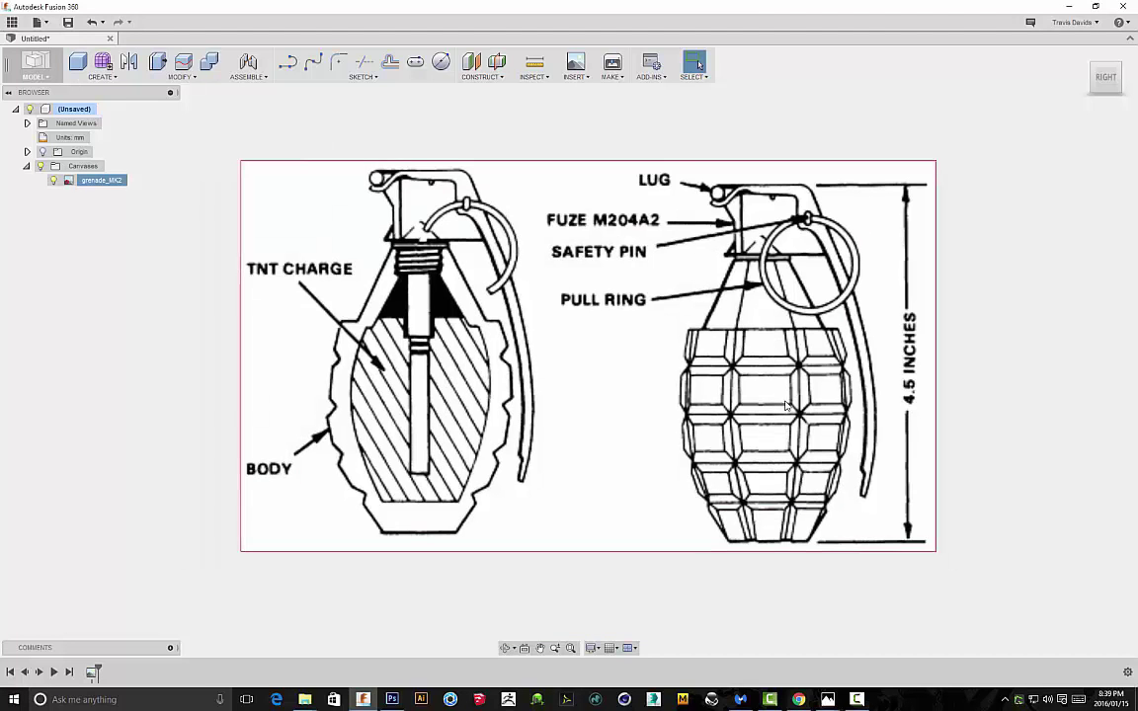
Edit the grenade_MK2 canvas to lower its opacity so the reference image appears faded
{"action": "scroll", "coordinate": [604, 300], "scroll_direction": "up", "scroll_amount": 1}
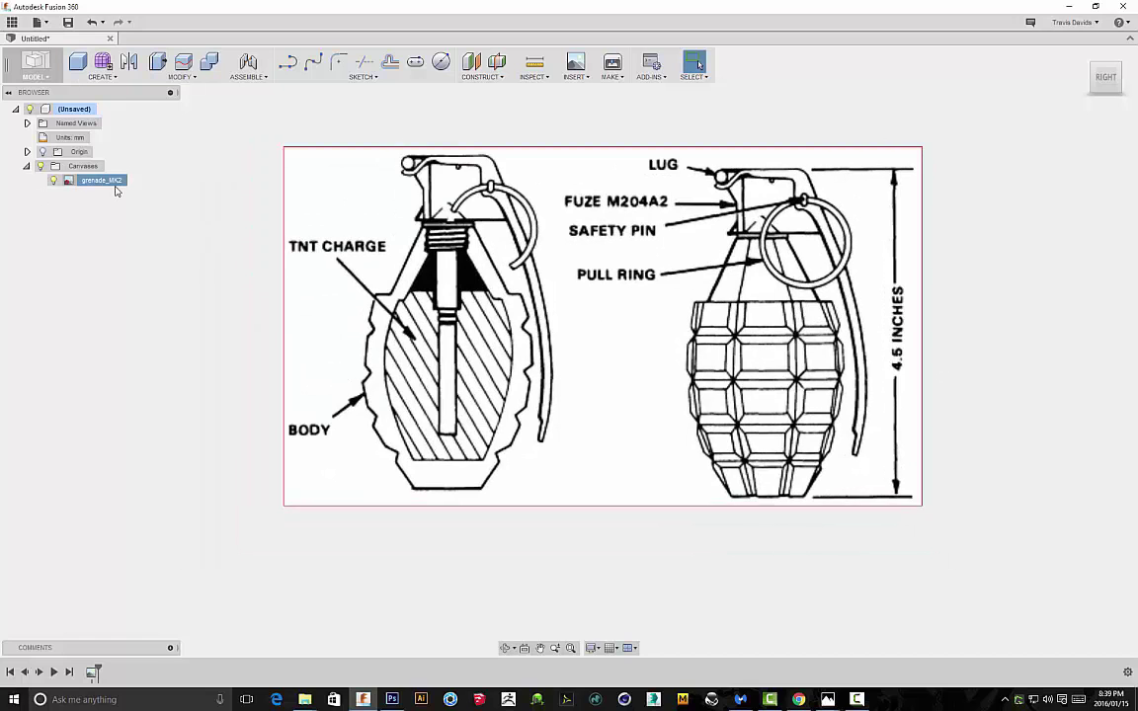
{"action": "right_click", "coordinate": [115, 188]}
{"action": "left_click", "coordinate": [140, 203]}
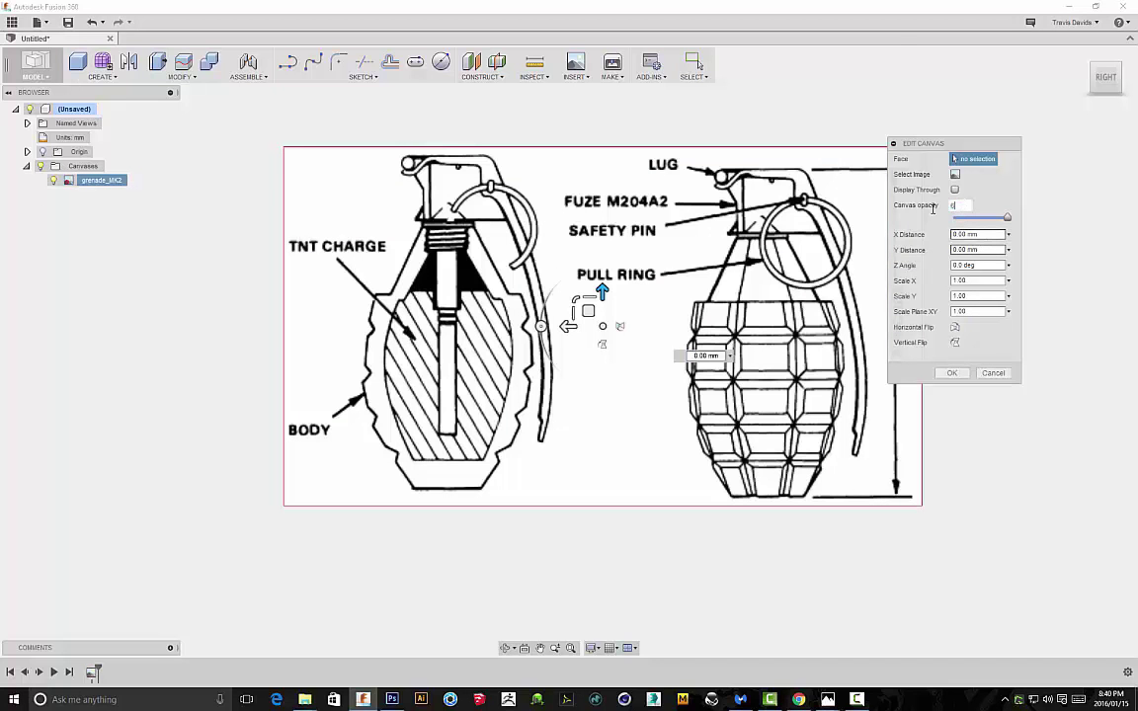
{"action": "left_click", "coordinate": [949, 372]}
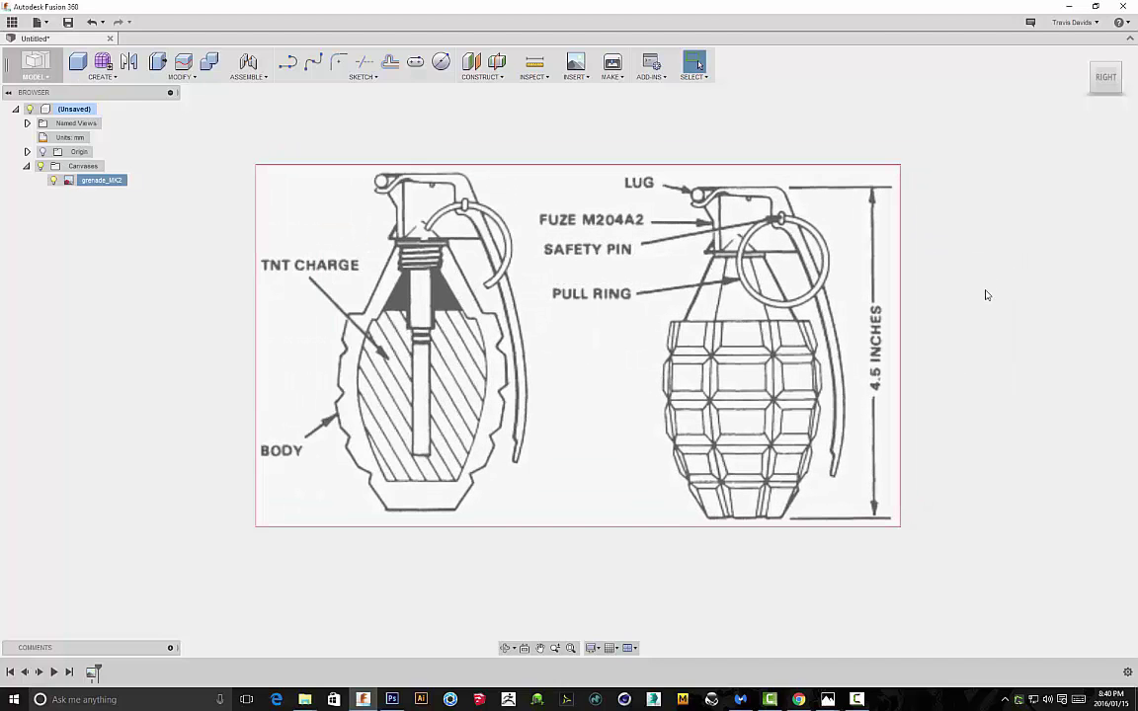
Start a sketch on the canvas plane and draw a vertical centre line from the middle of the section view's base through the body
{"action": "left_click", "coordinate": [288, 64]}
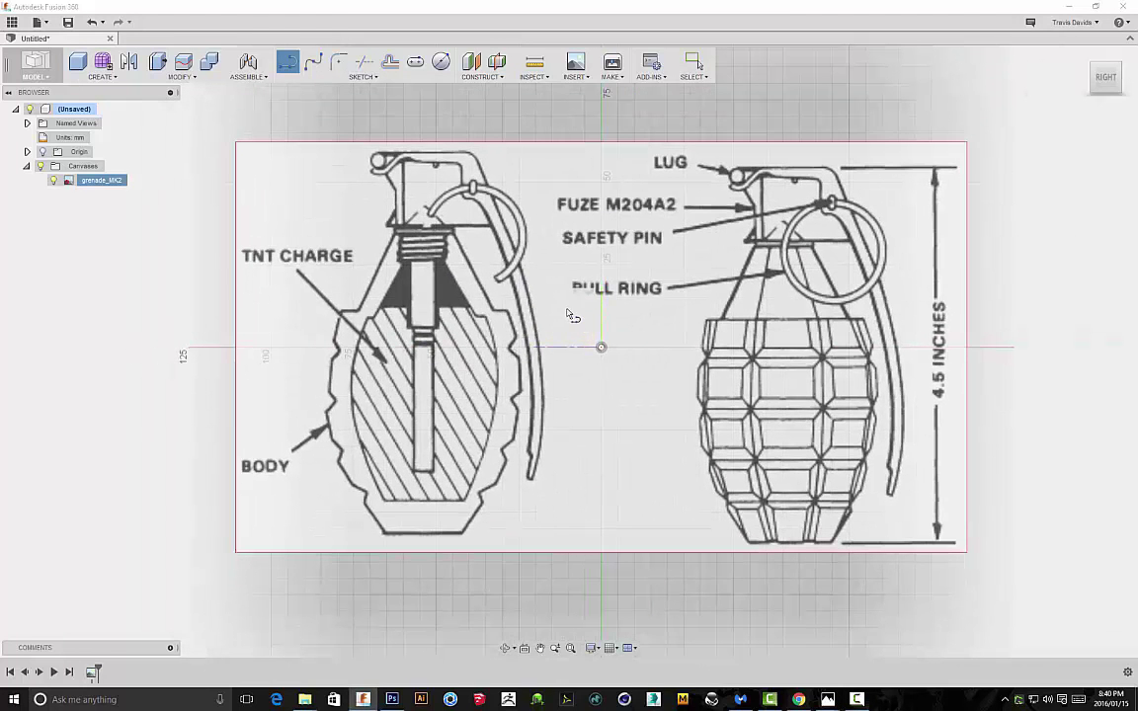
{"action": "left_click", "coordinate": [572, 314]}
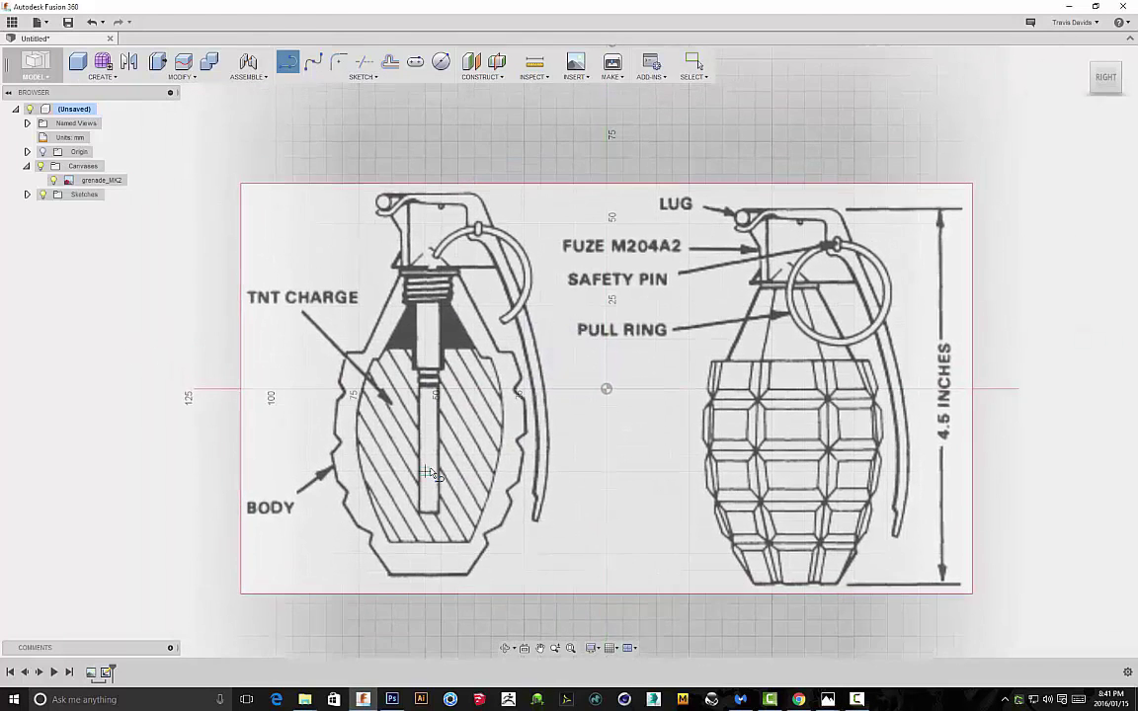
{"action": "scroll", "coordinate": [466, 447], "scroll_direction": "up", "scroll_amount": 4}
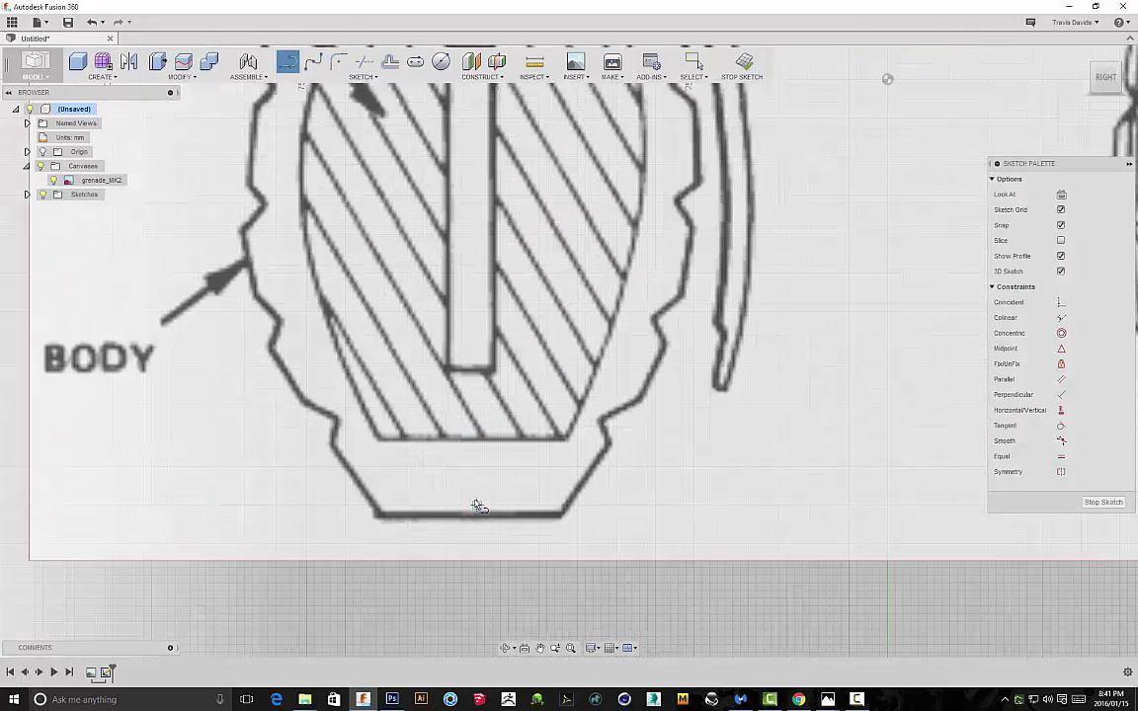
{"action": "scroll", "coordinate": [479, 525], "scroll_direction": "up", "scroll_amount": 2}
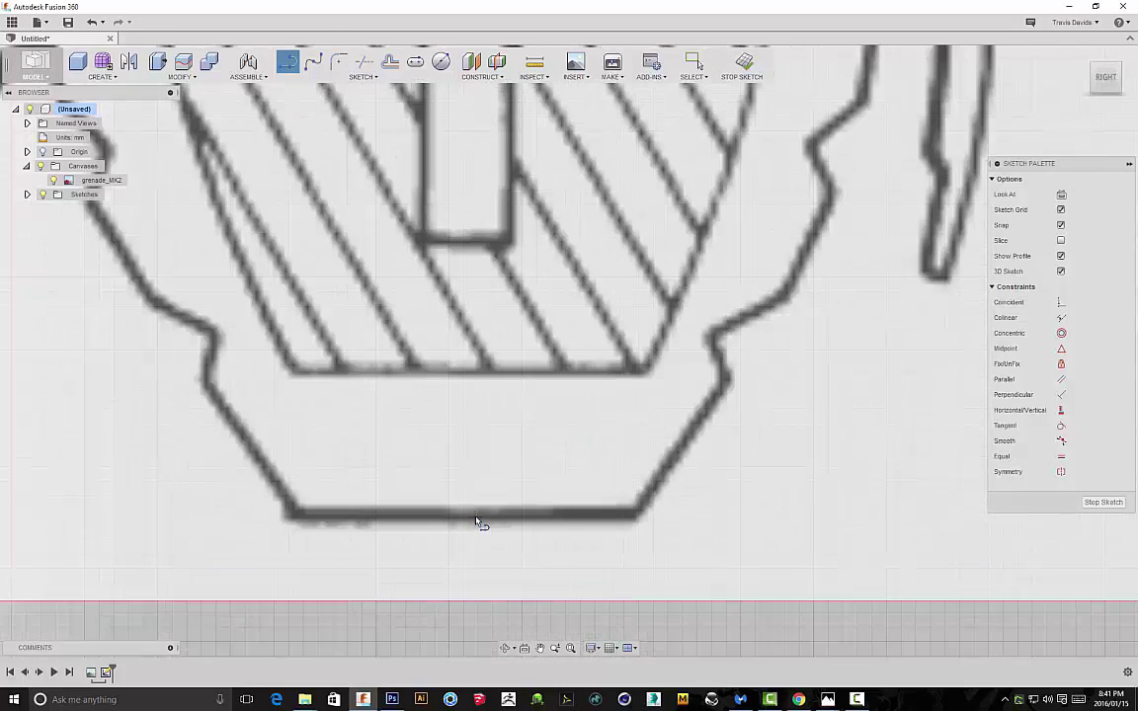
{"action": "scroll", "coordinate": [479, 525], "scroll_direction": "up", "scroll_amount": 3}
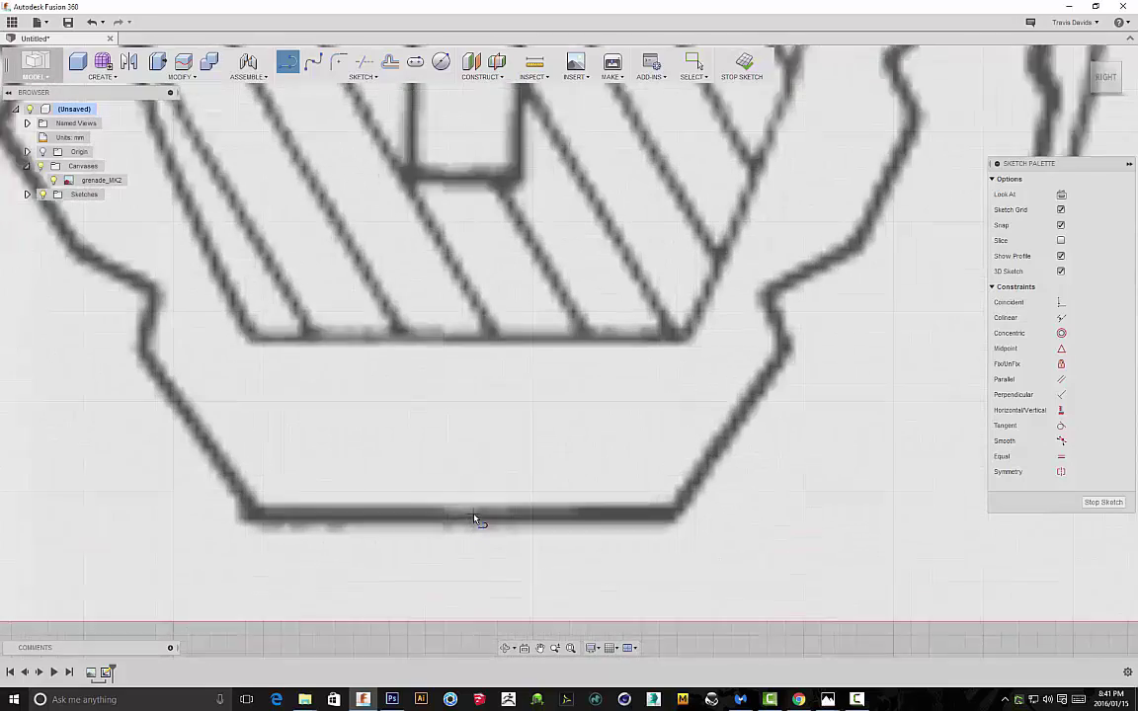
{"action": "left_click", "coordinate": [473, 513]}
{"action": "scroll", "coordinate": [475, 314], "scroll_direction": "down", "scroll_amount": 2}
{"action": "scroll", "coordinate": [474, 309], "scroll_direction": "down", "scroll_amount": 5}
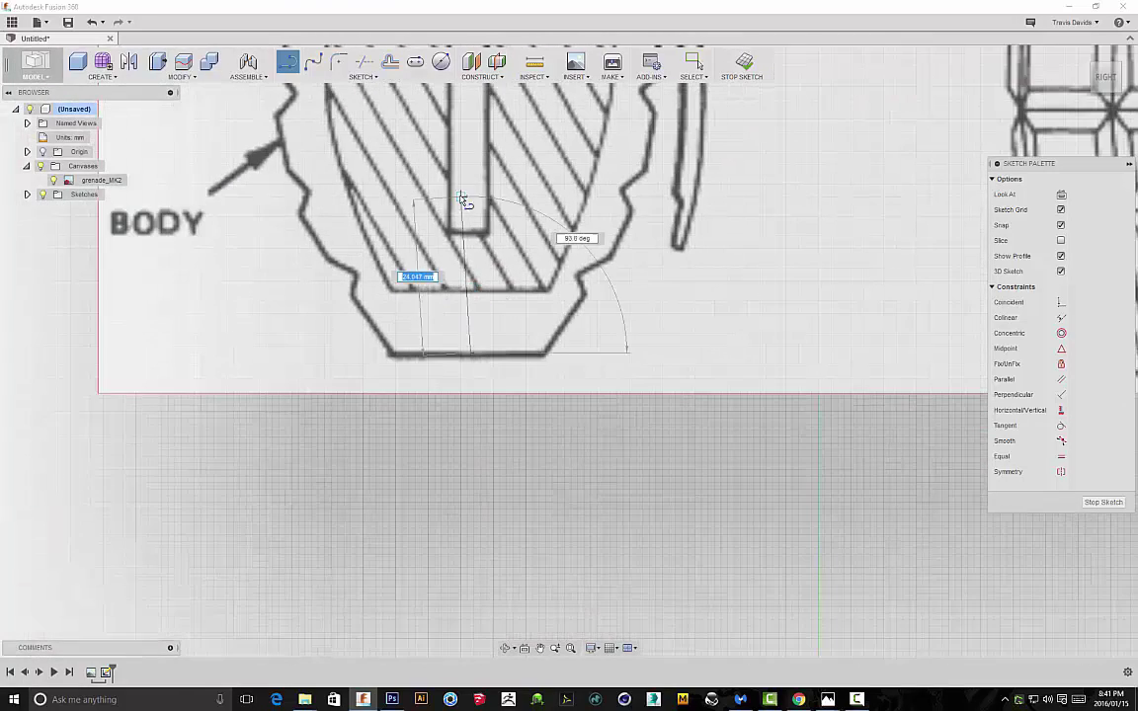
{"action": "scroll", "coordinate": [472, 145], "scroll_direction": "down", "scroll_amount": 1}
{"action": "middle_click_drag", "start_coordinate": [471, 145], "coordinate": [454, 424]}
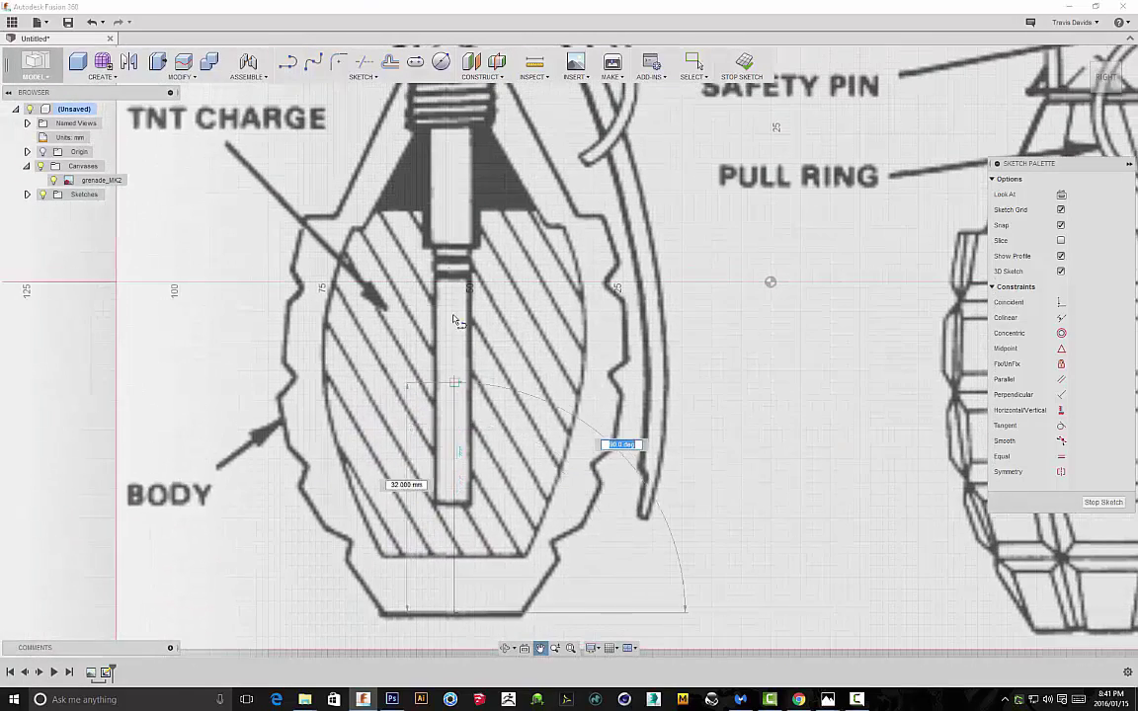
{"action": "left_click", "coordinate": [454, 194]}
{"action": "right_click", "coordinate": [527, 185]}
{"action": "left_click", "coordinate": [580, 188]}
Draw a horizontal line from the outer shoulder corner beside the TNT charge arrow to the vertical centre line
{"action": "left_click", "coordinate": [286, 62]}
{"action": "scroll", "coordinate": [283, 235], "scroll_direction": "up", "scroll_amount": 3}
{"action": "left_click", "coordinate": [257, 228]}
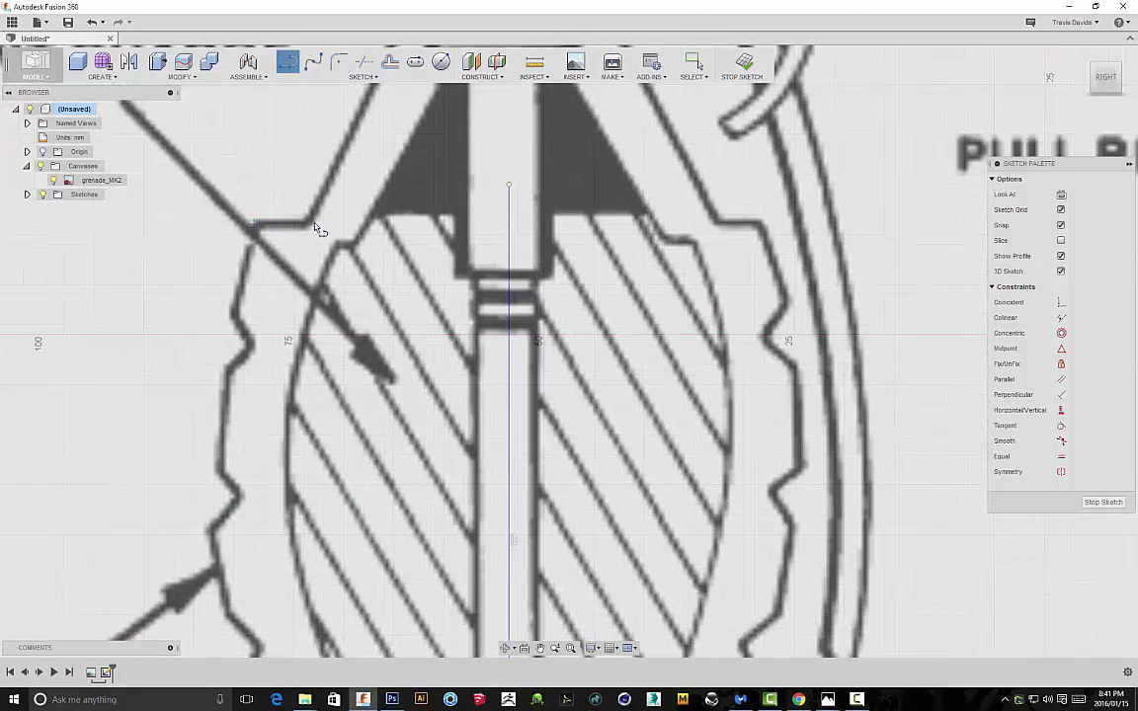
{"action": "left_click", "coordinate": [507, 228]}
Draw the base edge from the centre line to the body's left base corner and continue the outline to the first ridge level
{"action": "scroll", "coordinate": [296, 276], "scroll_direction": "down", "scroll_amount": 3}
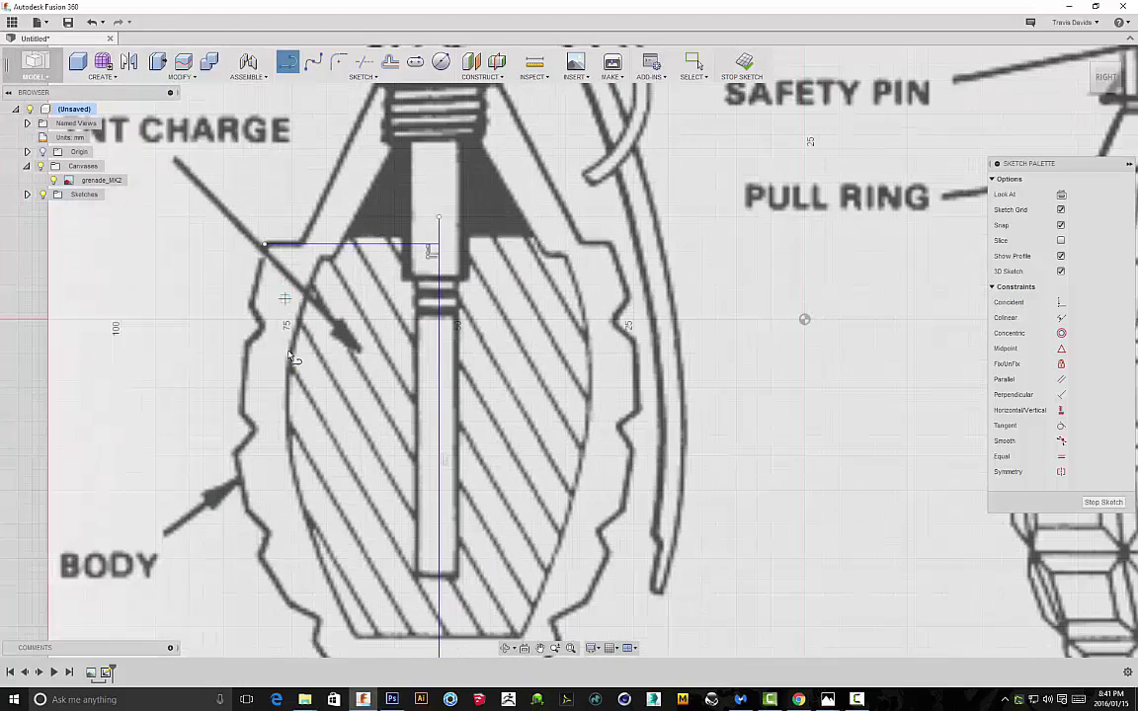
{"action": "middle_click_drag", "start_coordinate": [430, 583], "coordinate": [449, 503]}
{"action": "scroll", "coordinate": [453, 545], "scroll_direction": "up", "scroll_amount": 3}
{"action": "scroll", "coordinate": [457, 539], "scroll_direction": "up", "scroll_amount": 1}
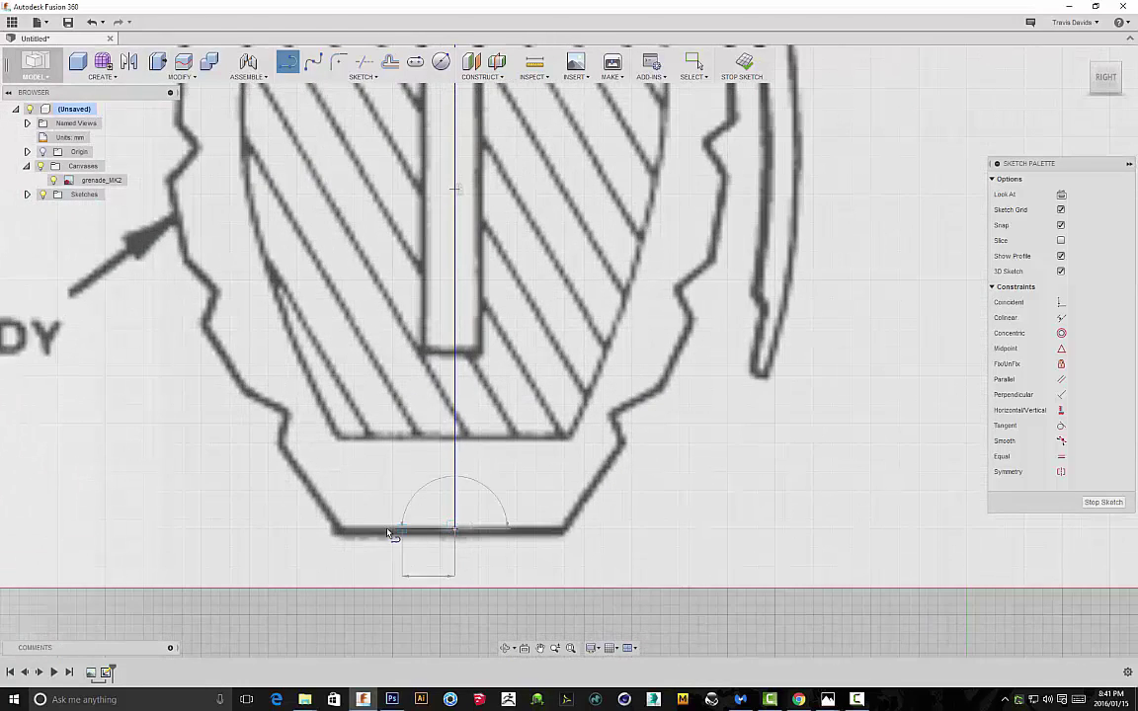
{"action": "left_click", "coordinate": [335, 530]}
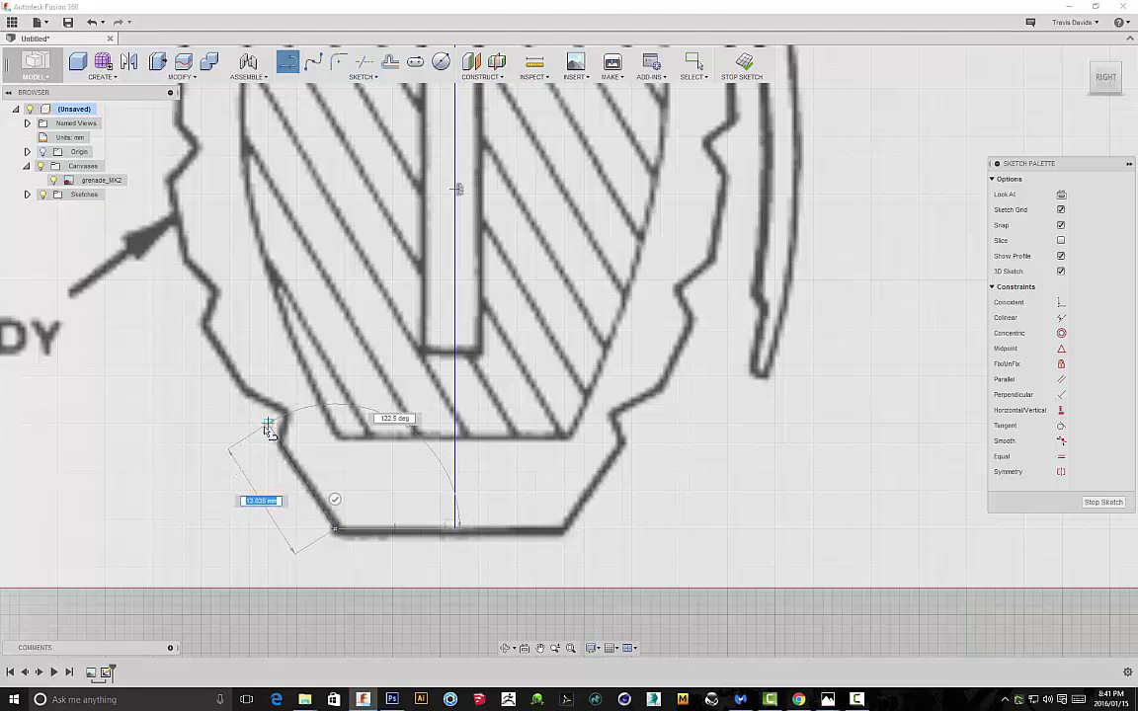
{"action": "scroll", "coordinate": [263, 427], "scroll_direction": "up", "scroll_amount": 2}
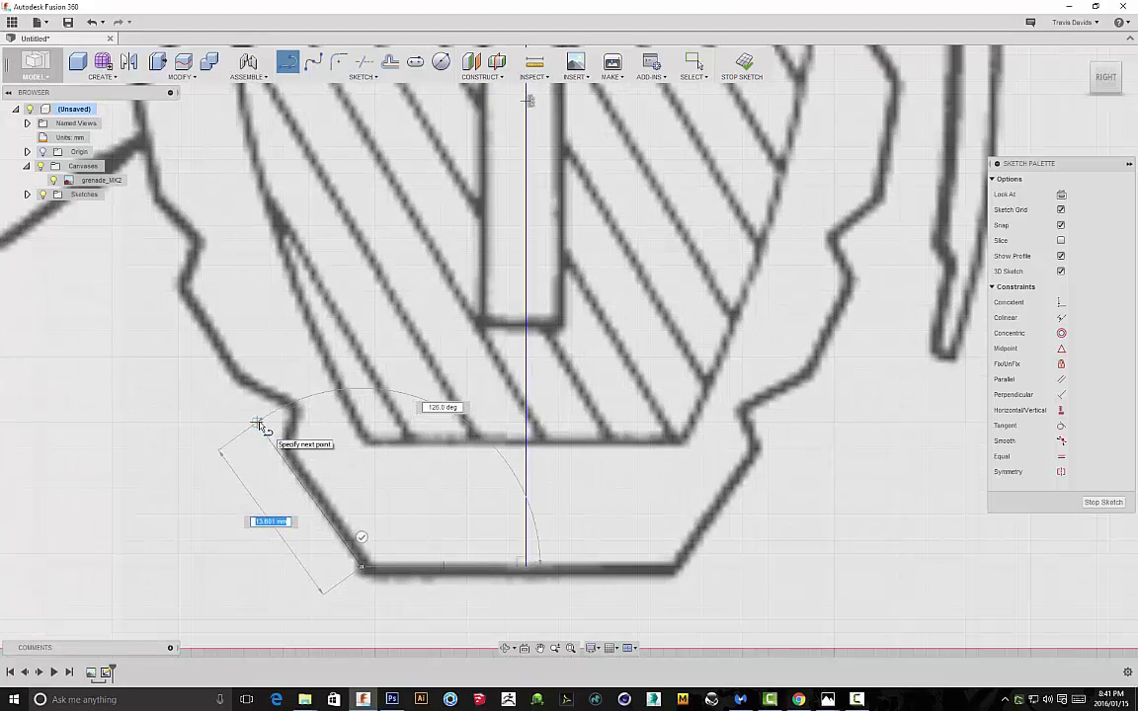
{"action": "left_click", "coordinate": [257, 424]}
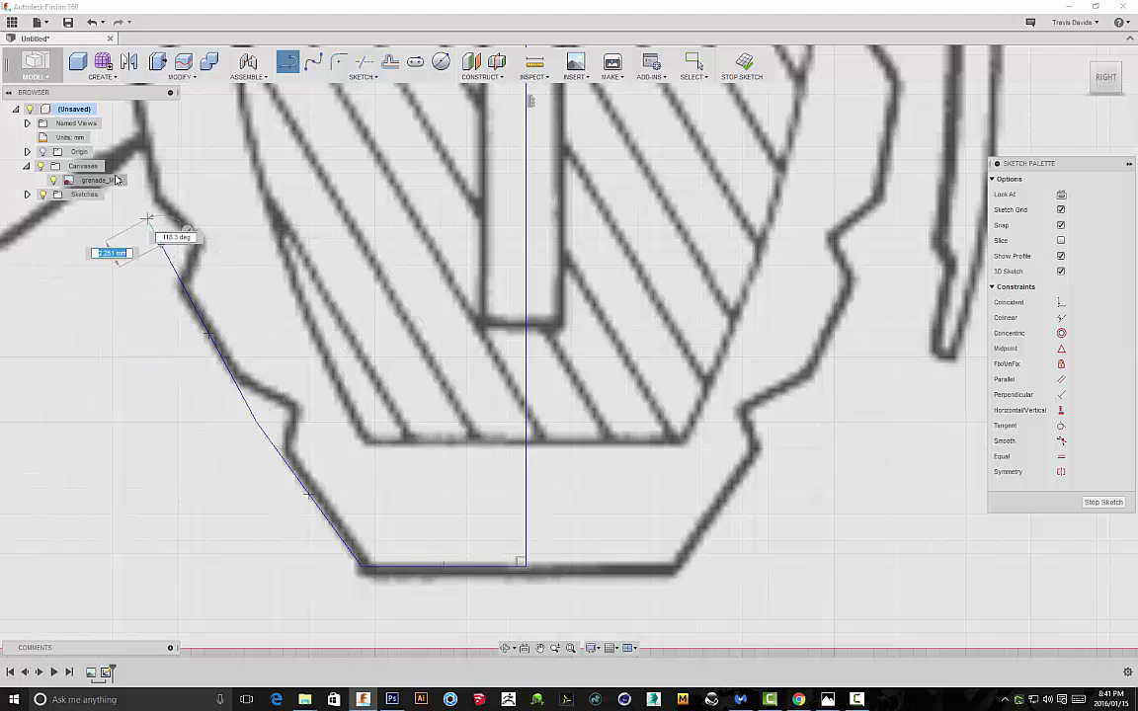
Continue the straight outline segments up the body's left contour to the shoulder corner, closing the half profile
{"action": "scroll", "coordinate": [274, 353], "scroll_direction": "up", "scroll_amount": 3}
{"action": "scroll", "coordinate": [274, 352], "scroll_direction": "down", "scroll_amount": 2}
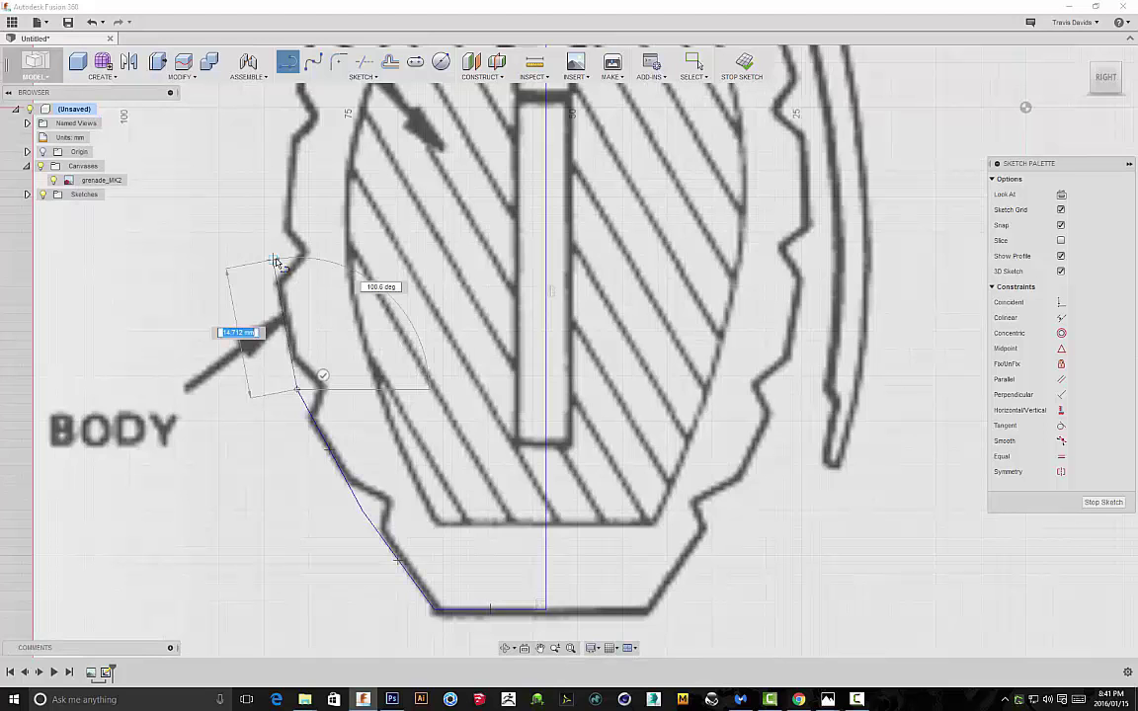
{"action": "left_click", "coordinate": [274, 260]}
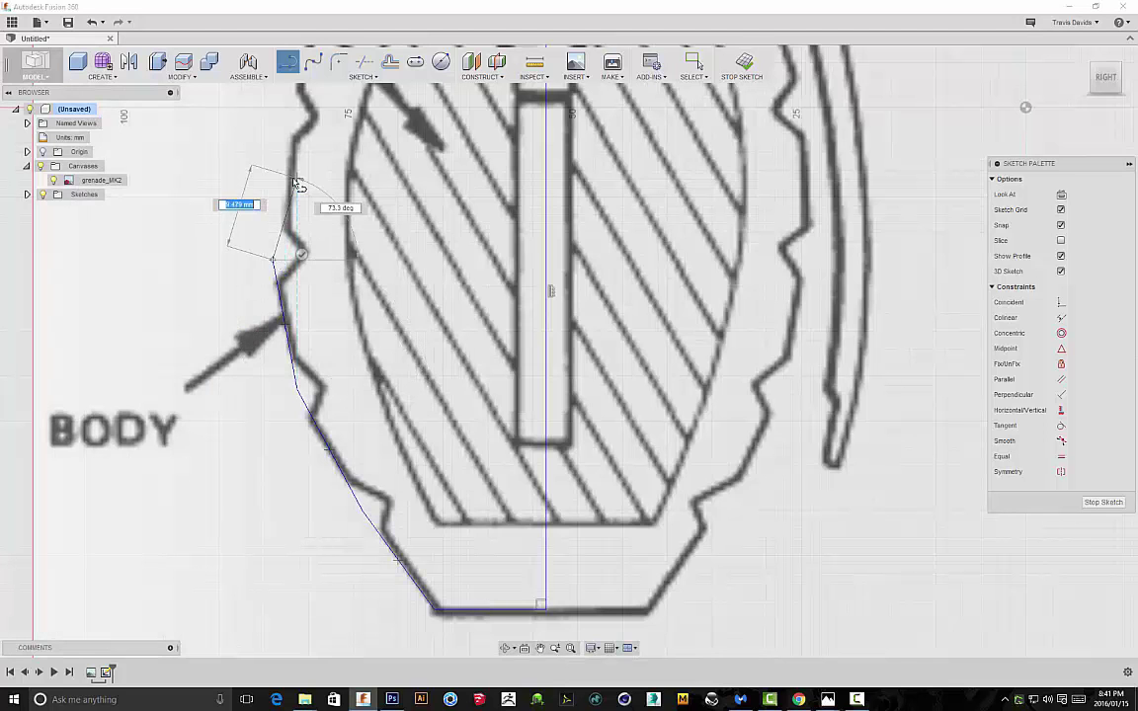
{"action": "left_click", "coordinate": [285, 117]}
{"action": "scroll", "coordinate": [285, 118], "scroll_direction": "down", "scroll_amount": 3}
{"action": "middle_click_drag", "start_coordinate": [286, 118], "coordinate": [280, 324]}
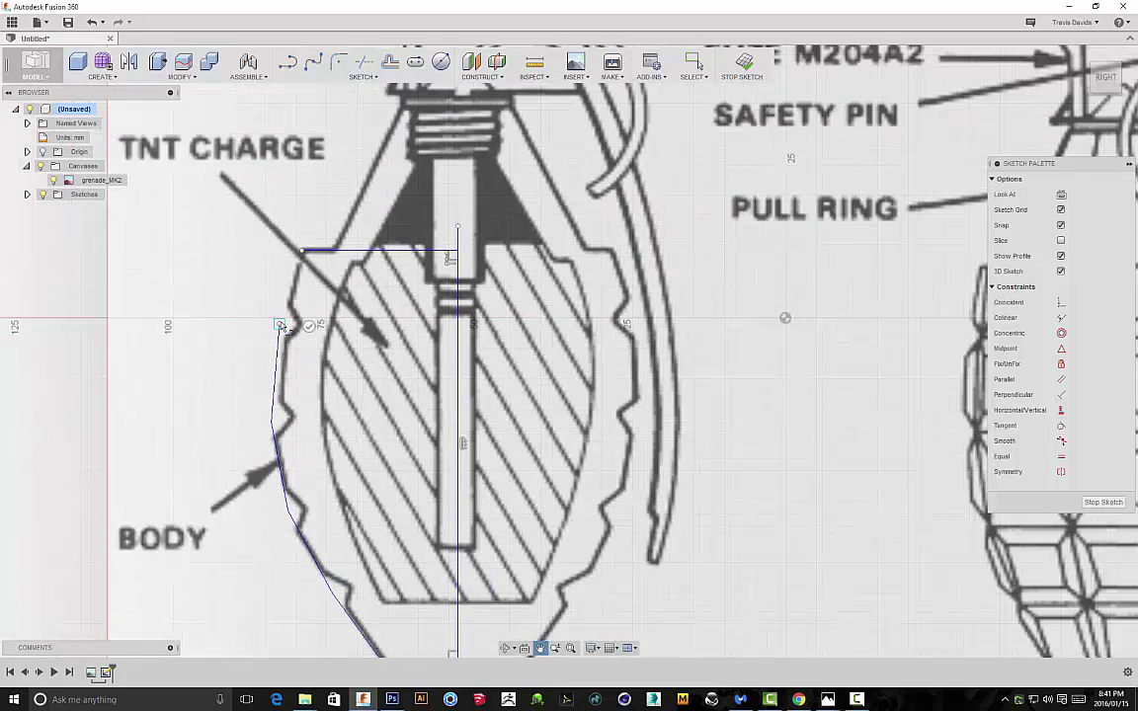
{"action": "left_click", "coordinate": [302, 252]}
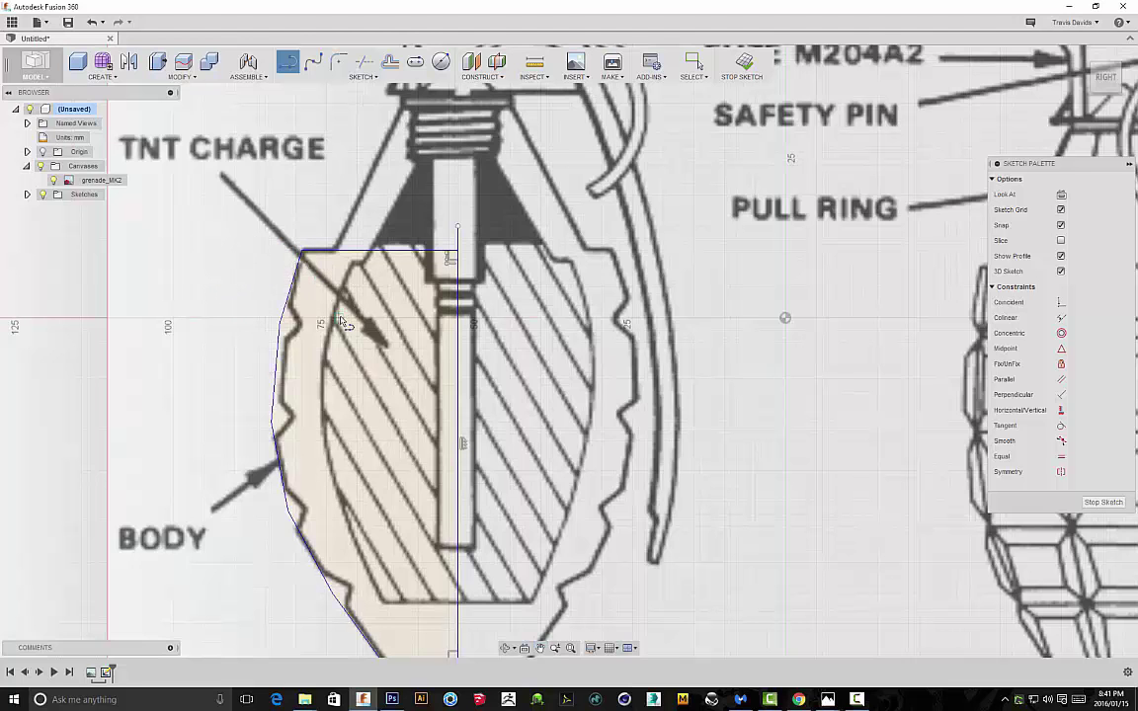
{"action": "right_click", "coordinate": [492, 299]}
{"action": "left_click", "coordinate": [496, 265]}
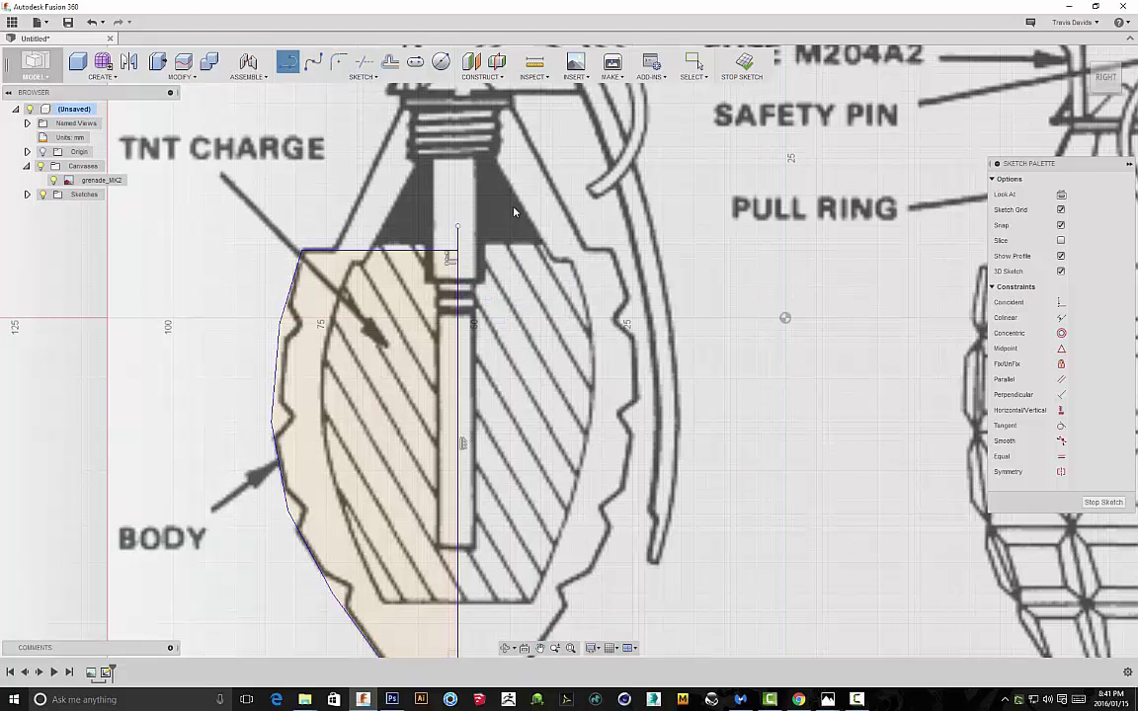
Trim the excess centre line above the profile's top edge
{"action": "left_click", "coordinate": [363, 61]}
{"action": "scroll", "coordinate": [542, 303], "scroll_direction": "down", "scroll_amount": 2}
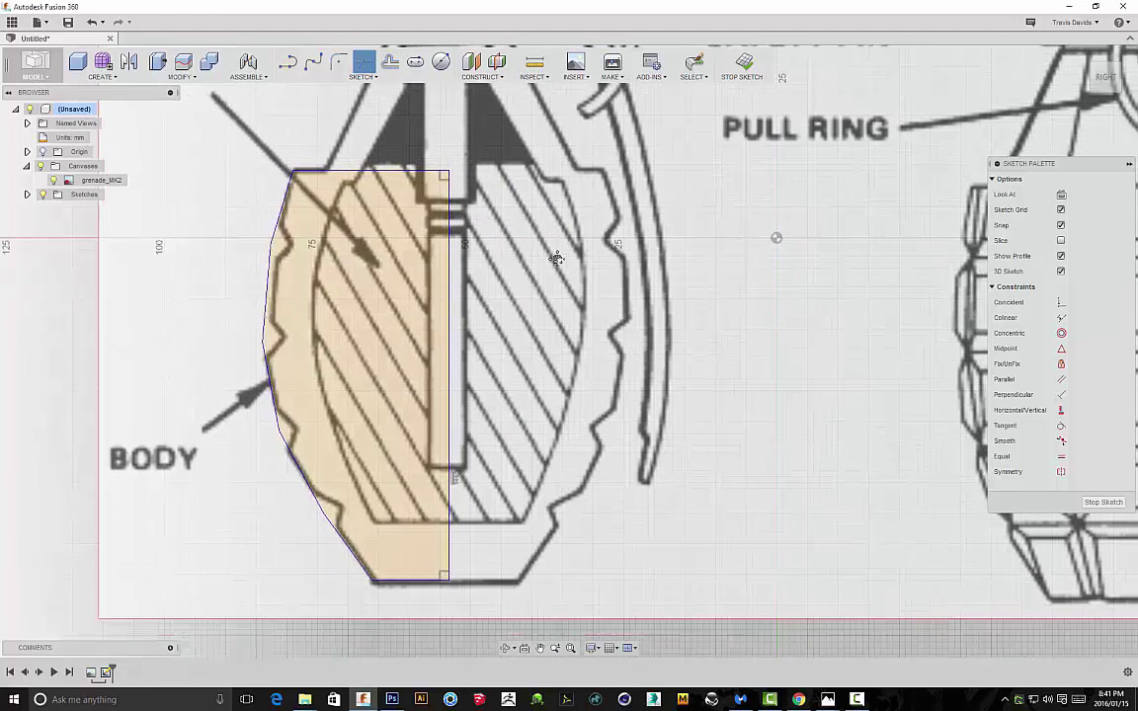
{"action": "scroll", "coordinate": [493, 259], "scroll_direction": "down", "scroll_amount": 1}
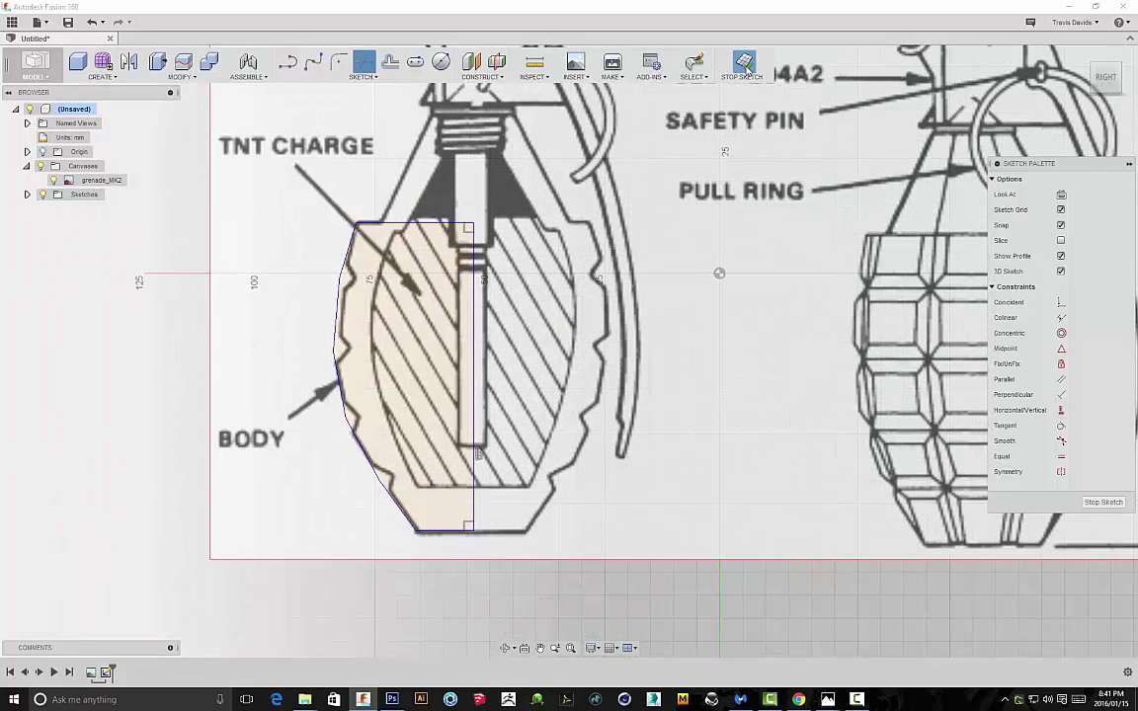
Finish the sketch and hide the canvases
{"action": "left_click", "coordinate": [742, 64]}
{"action": "left_click", "coordinate": [41, 166]}
{"action": "scroll", "coordinate": [619, 369], "scroll_direction": "down", "scroll_amount": 1}
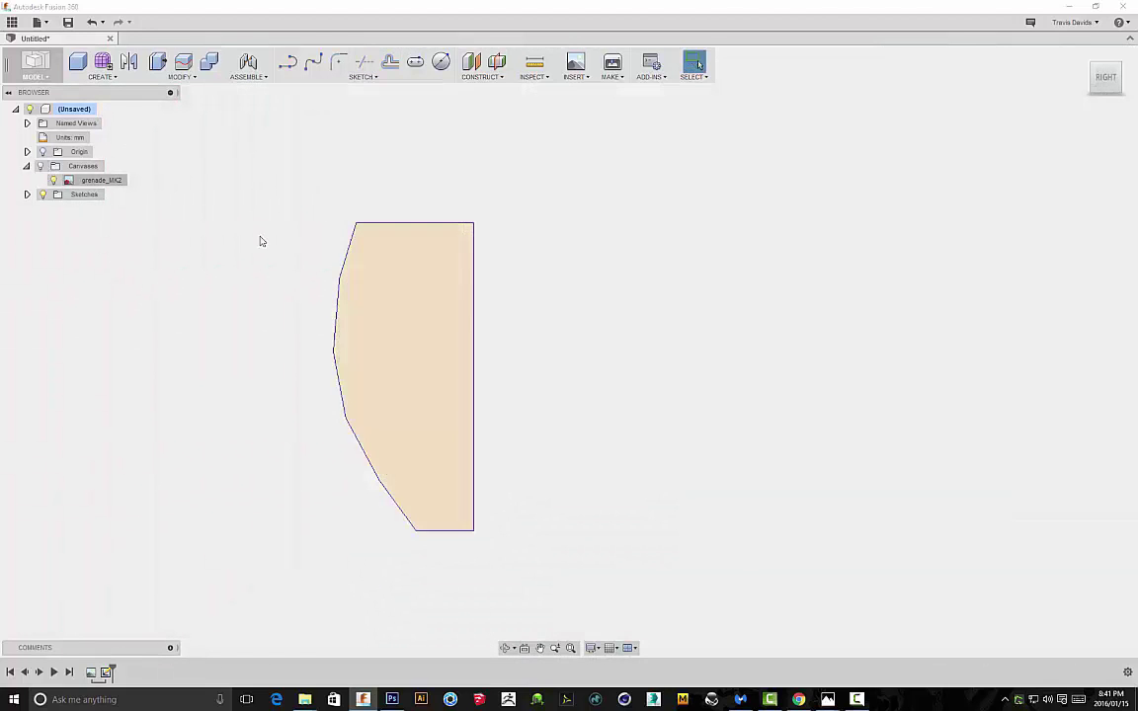
{"action": "mouse_move", "coordinate": [570, 407]}
{"action": "middle_mouse_down", "text": "shift"}
{"action": "mouse_move", "coordinate": [650, 391]}
{"action": "mouse_move", "coordinate": [642, 409]}
{"action": "middle_mouse_up", "text": "shift"}
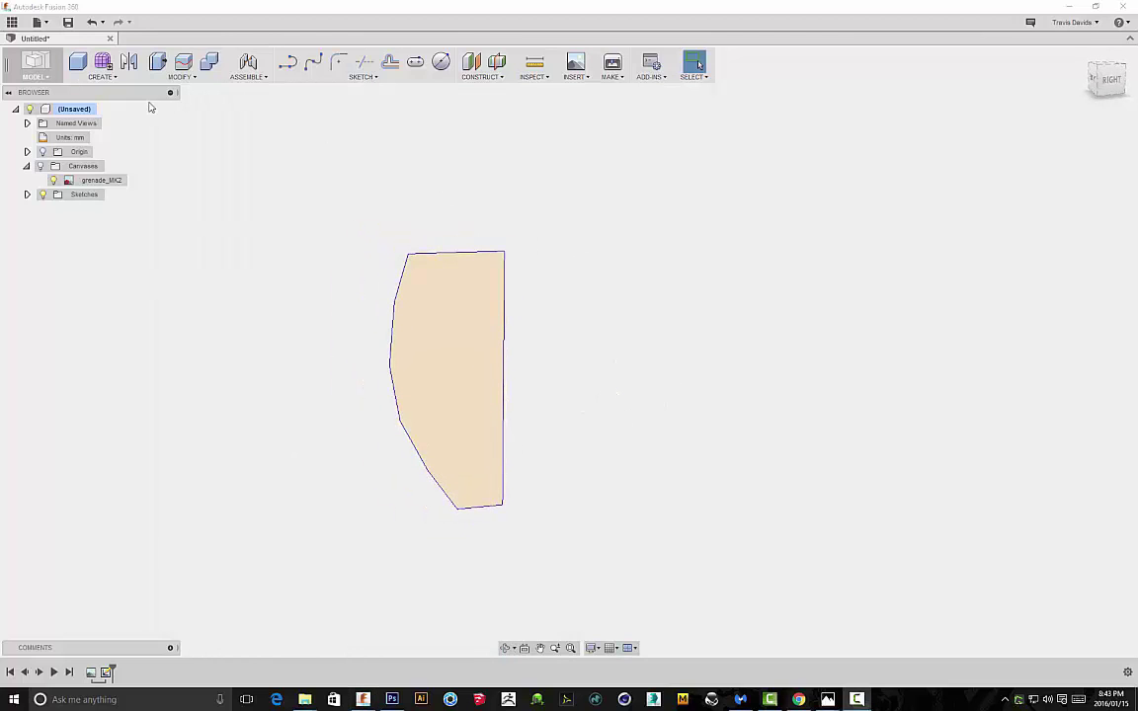
Revolve the half profile 360 degrees about its straight centre edge as a new body
{"action": "left_click", "coordinate": [117, 80]}
{"action": "left_click", "coordinate": [95, 190]}
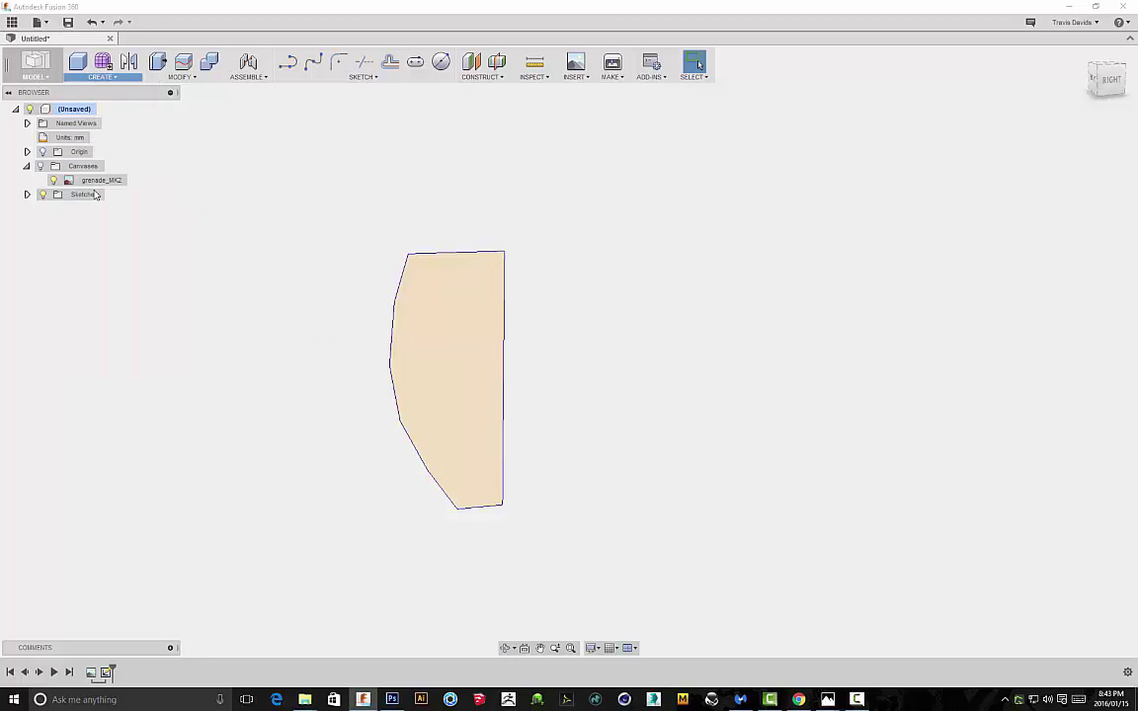
{"action": "left_click", "coordinate": [431, 313]}
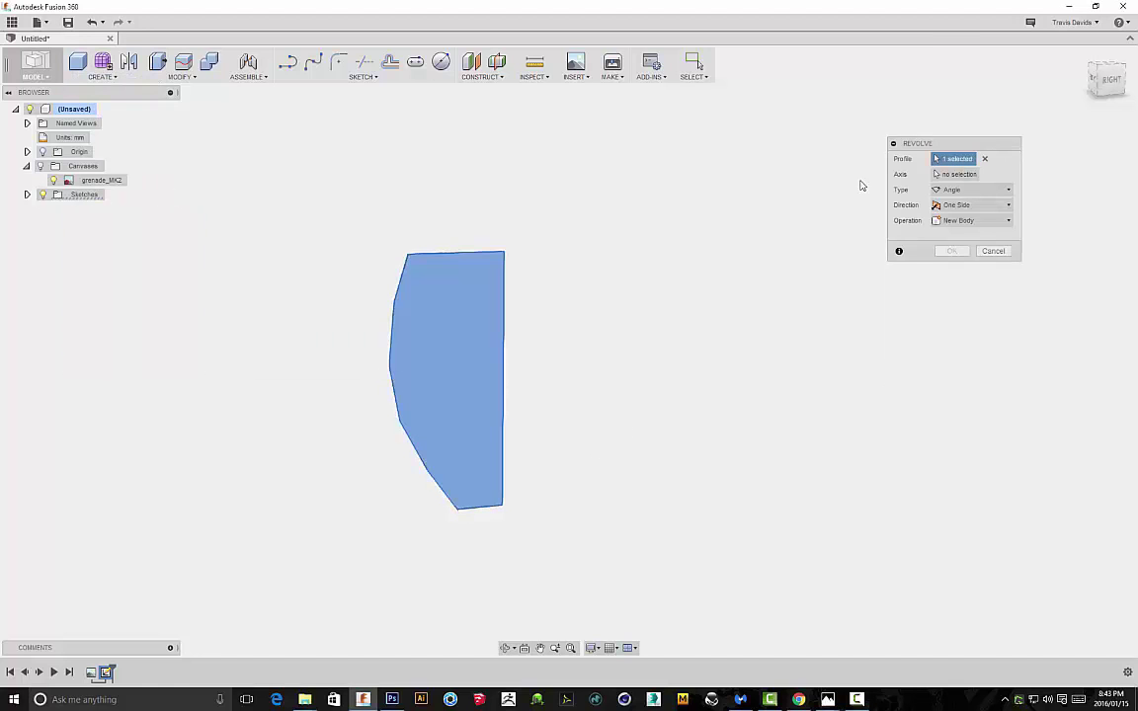
{"action": "left_click", "coordinate": [954, 174]}
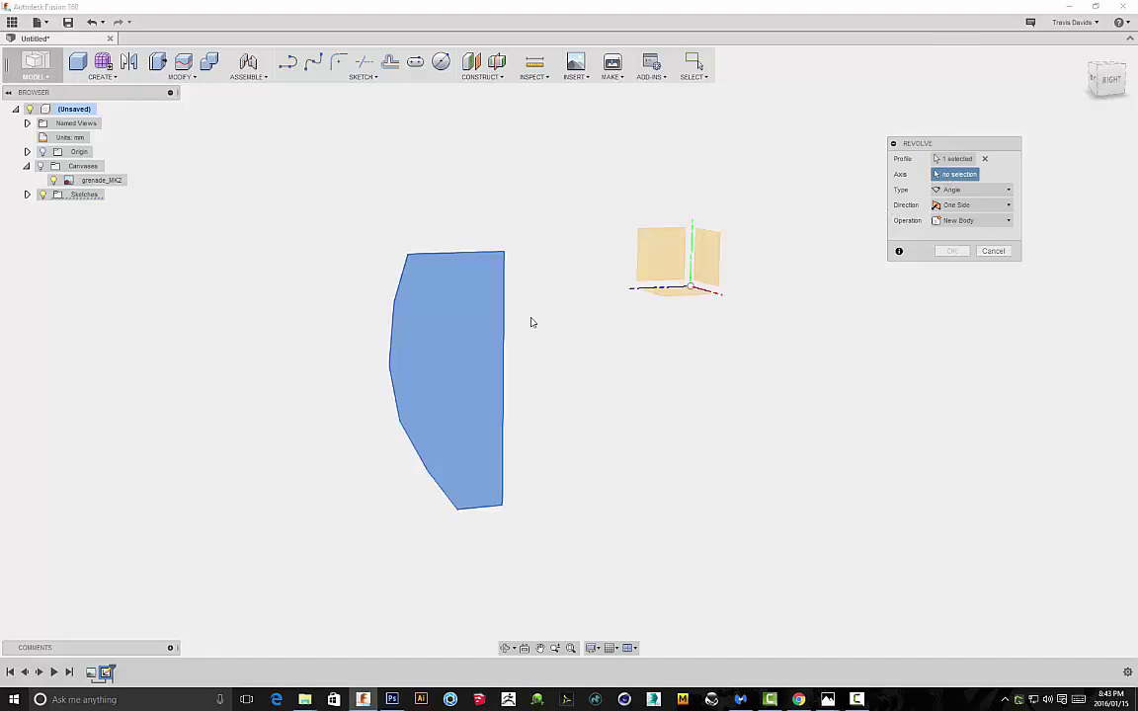
{"action": "left_click", "coordinate": [506, 366]}
{"action": "mouse_move", "coordinate": [686, 364]}
{"action": "middle_mouse_down", "text": "shift"}
{"action": "mouse_move", "coordinate": [640, 343]}
{"action": "mouse_move", "coordinate": [657, 355]}
{"action": "mouse_move", "coordinate": [668, 394]}
{"action": "mouse_move", "coordinate": [677, 370]}
{"action": "middle_mouse_up", "text": "shift"}
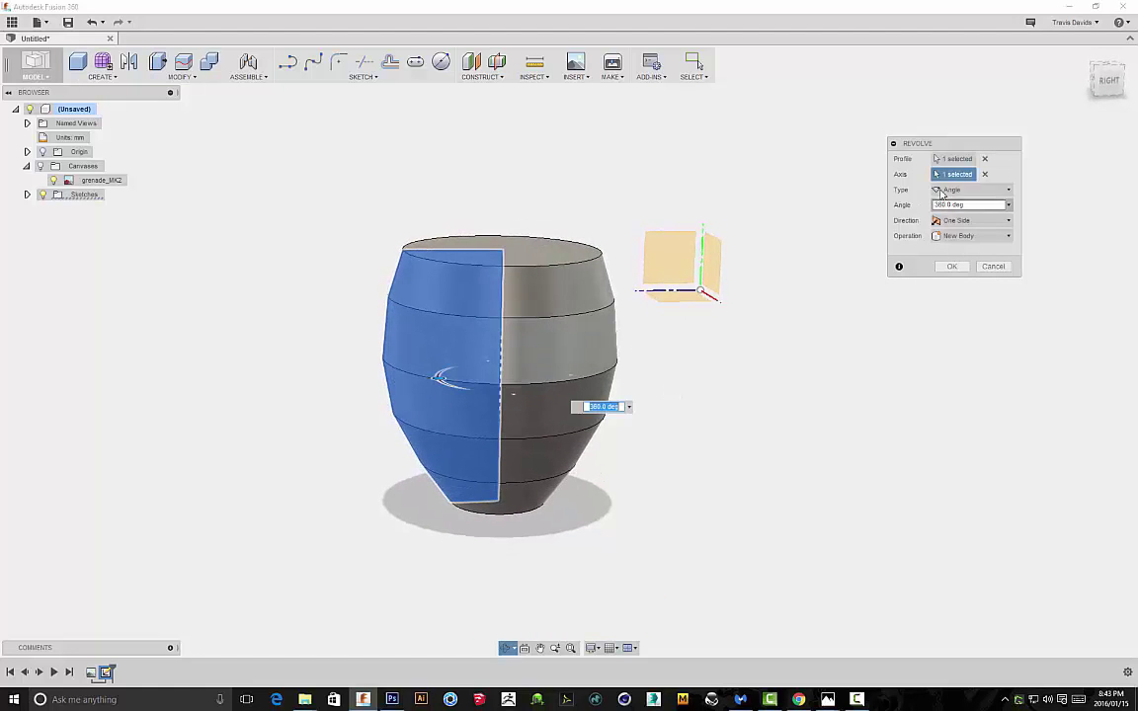
{"action": "left_click", "coordinate": [951, 267]}
Start a sketch on the YZ origin plane and draw a two-point rectangle about 10 mm by 2 mm across the body's left edge at the uppermost seam
{"action": "mouse_move", "coordinate": [780, 273]}
{"action": "middle_mouse_down", "text": "shift"}
{"action": "mouse_move", "coordinate": [760, 276]}
{"action": "mouse_move", "coordinate": [769, 249]}
{"action": "mouse_move", "coordinate": [769, 267]}
{"action": "middle_mouse_up", "text": "shift"}
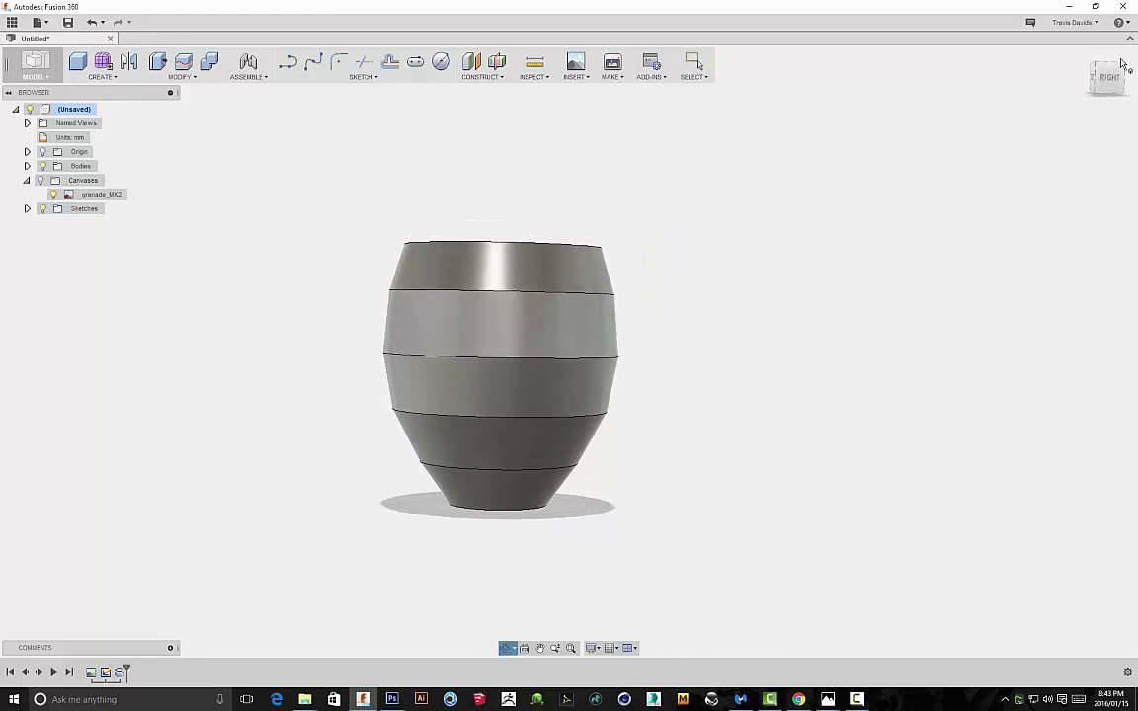
{"action": "middle_click_drag", "start_coordinate": [915, 153], "coordinate": [604, 186], "text": "shift"}
{"action": "left_click", "coordinate": [416, 63]}
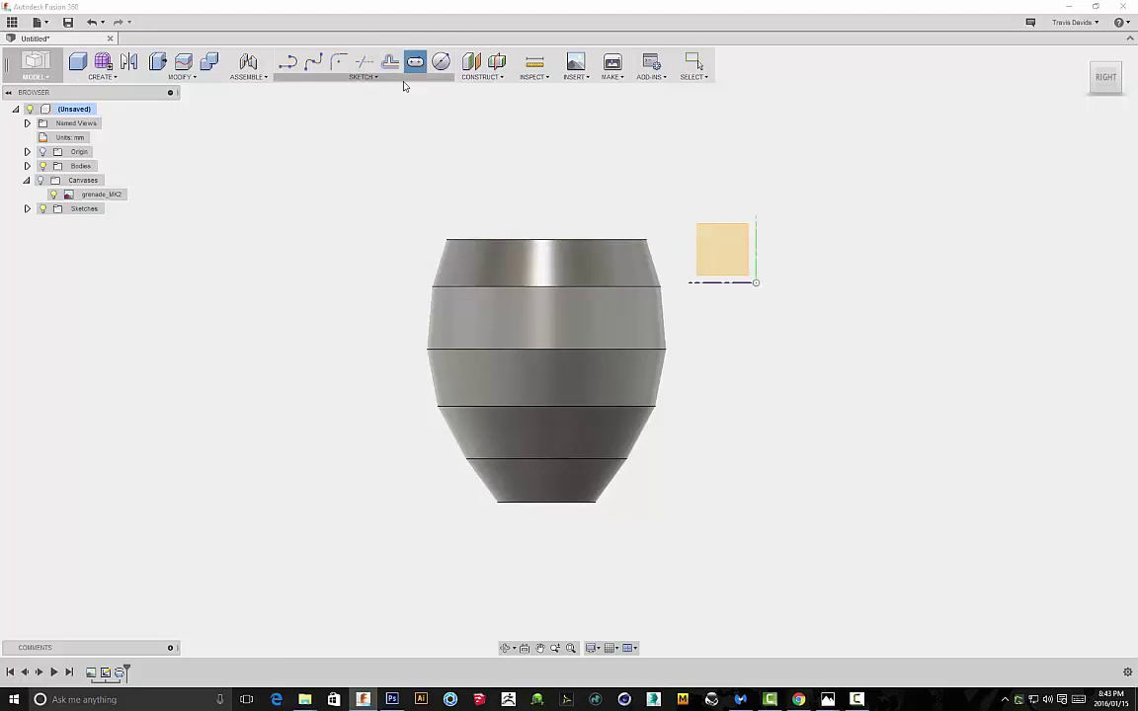
{"action": "left_click", "coordinate": [399, 79]}
{"action": "mouse_move", "coordinate": [326, 117]}
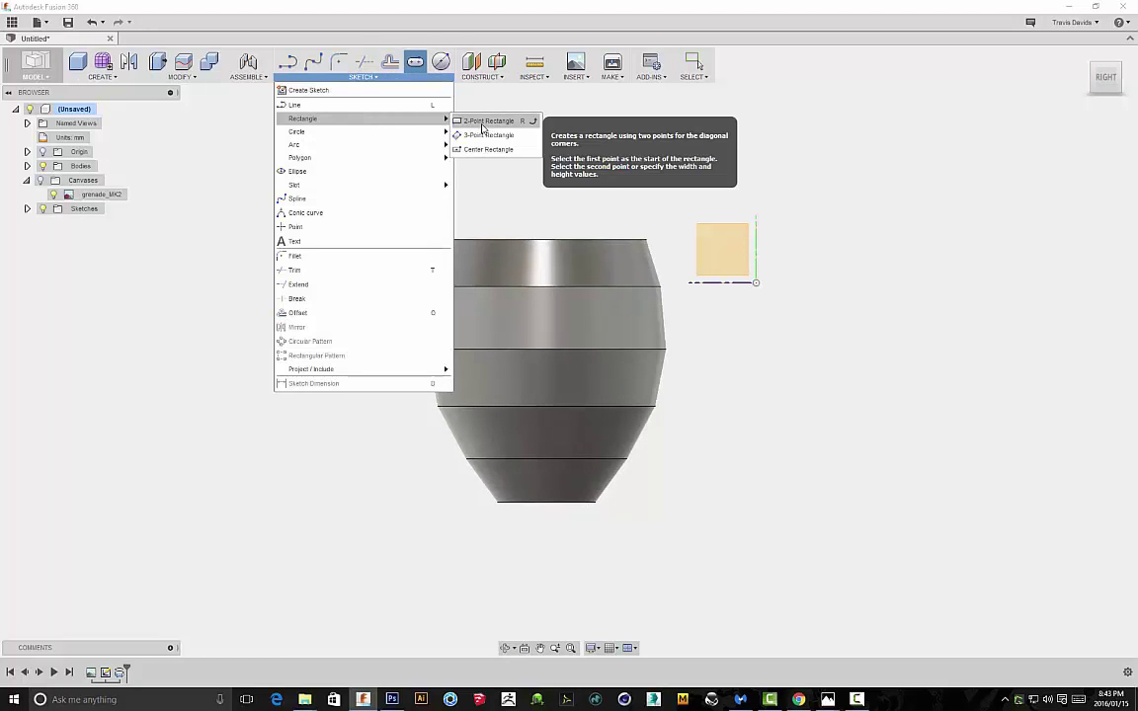
{"action": "left_click", "coordinate": [484, 120]}
{"action": "left_click", "coordinate": [713, 229]}
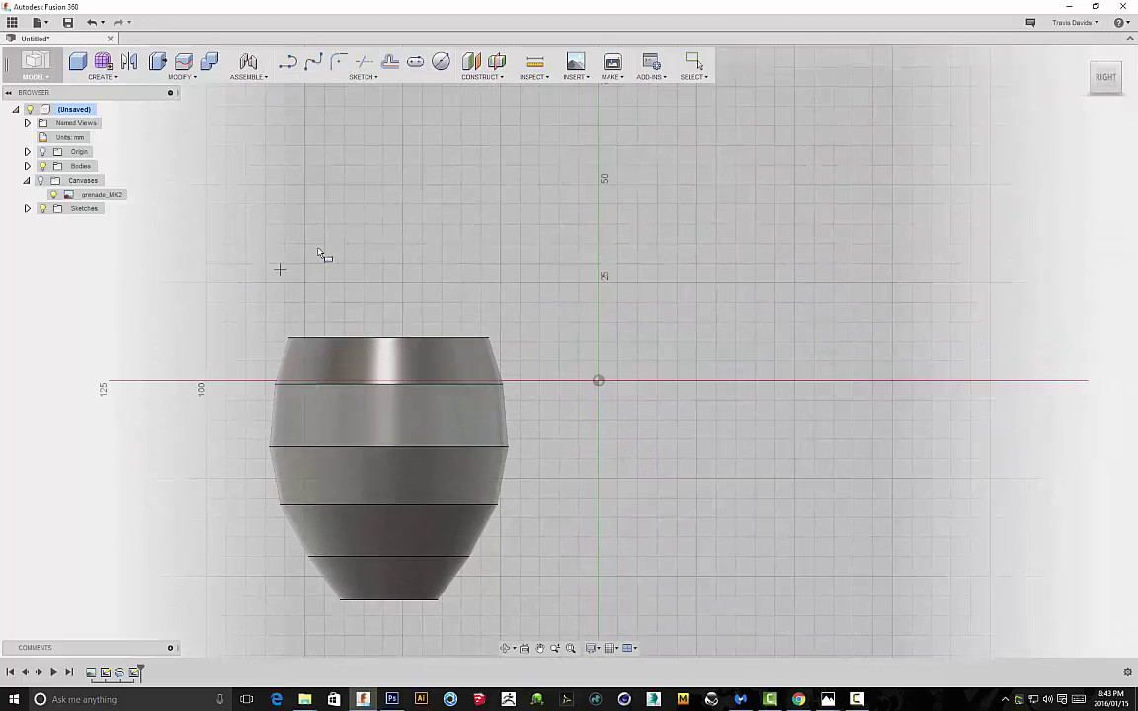
{"action": "scroll", "coordinate": [487, 257], "scroll_direction": "up", "scroll_amount": 8}
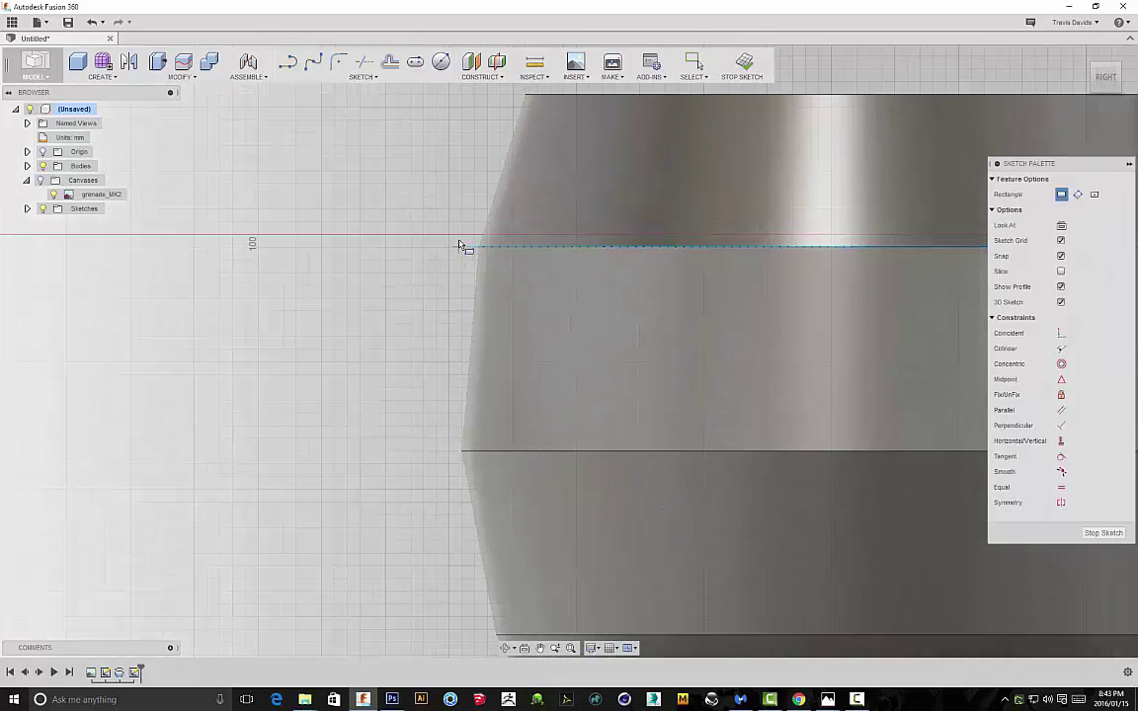
{"action": "left_click", "coordinate": [371, 224]}
{"action": "left_click", "coordinate": [369, 235]}
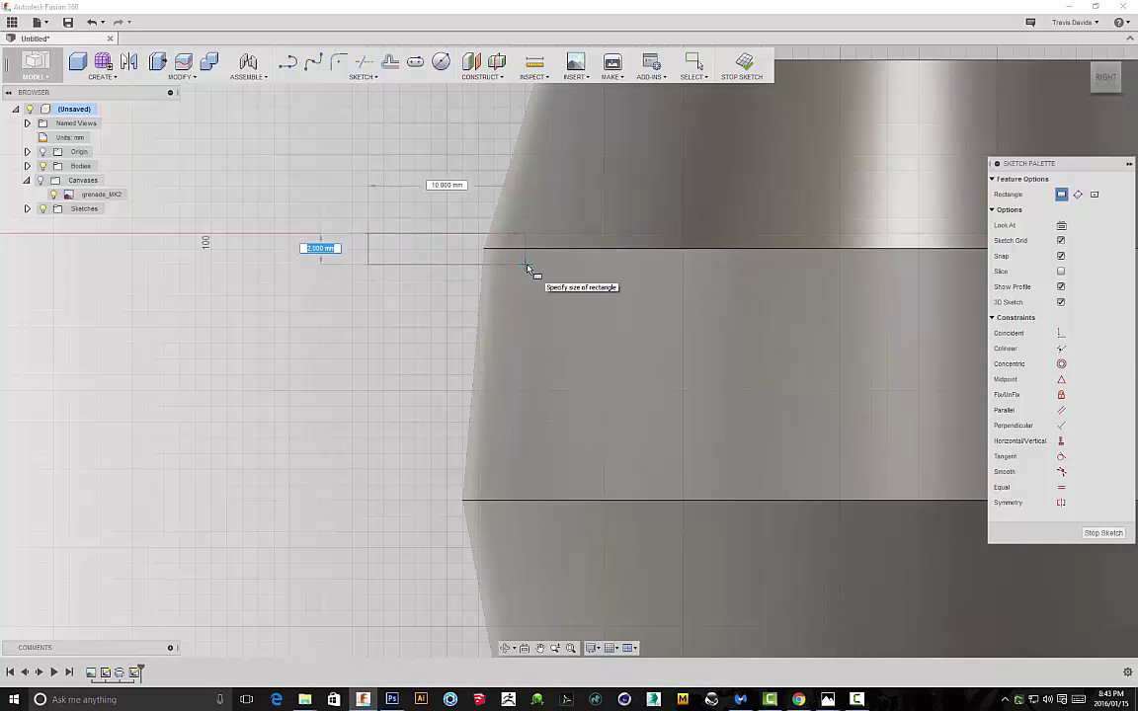
{"action": "left_click", "coordinate": [528, 266]}
{"action": "right_click", "coordinate": [393, 299]}
{"action": "left_click", "coordinate": [432, 309]}
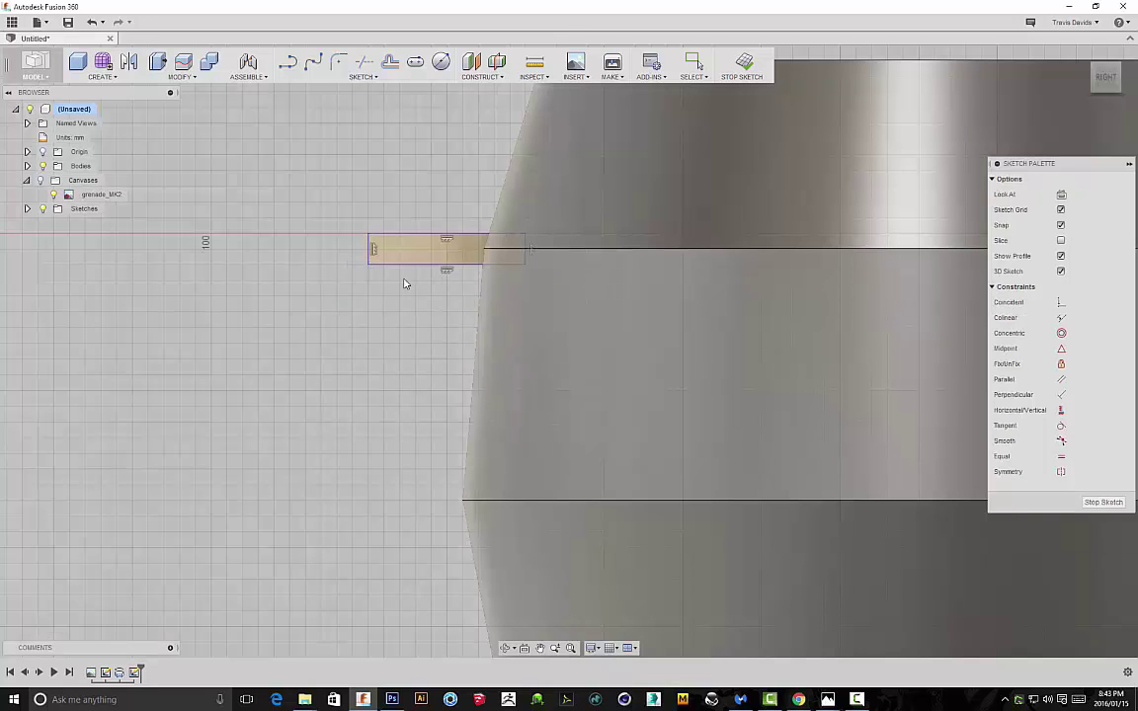
Select the rectangle's outer short side and hide the bodies to expose the whole sketch
{"action": "left_click", "coordinate": [371, 248]}
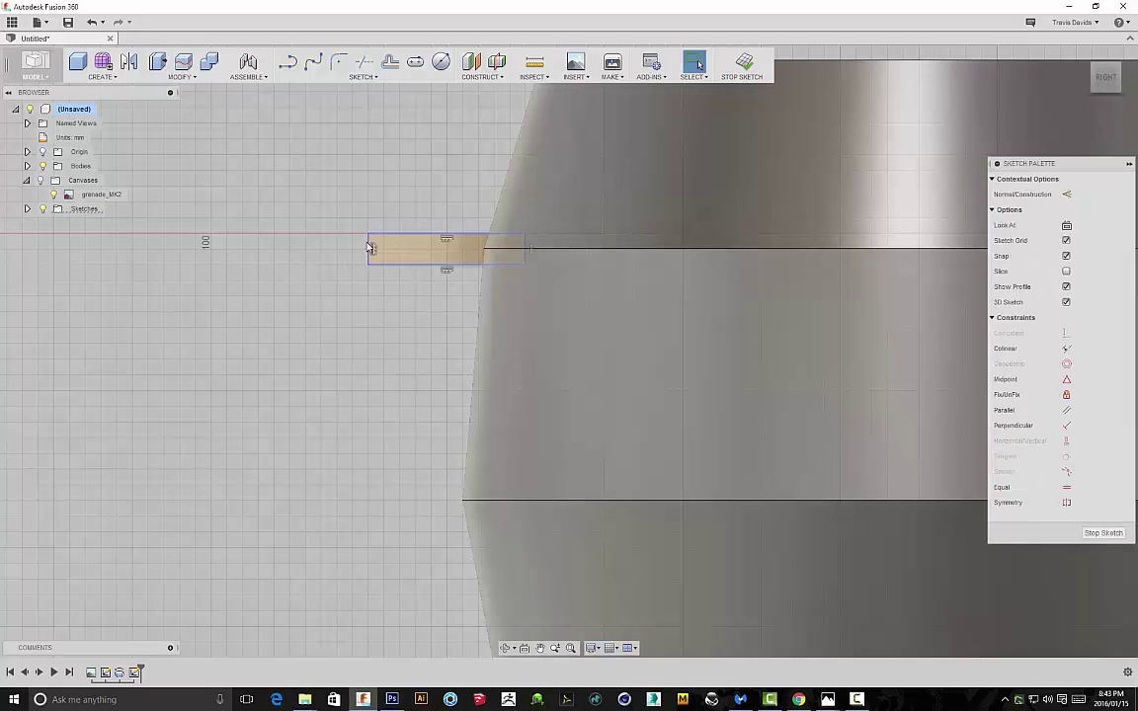
{"action": "left_click", "coordinate": [43, 166]}
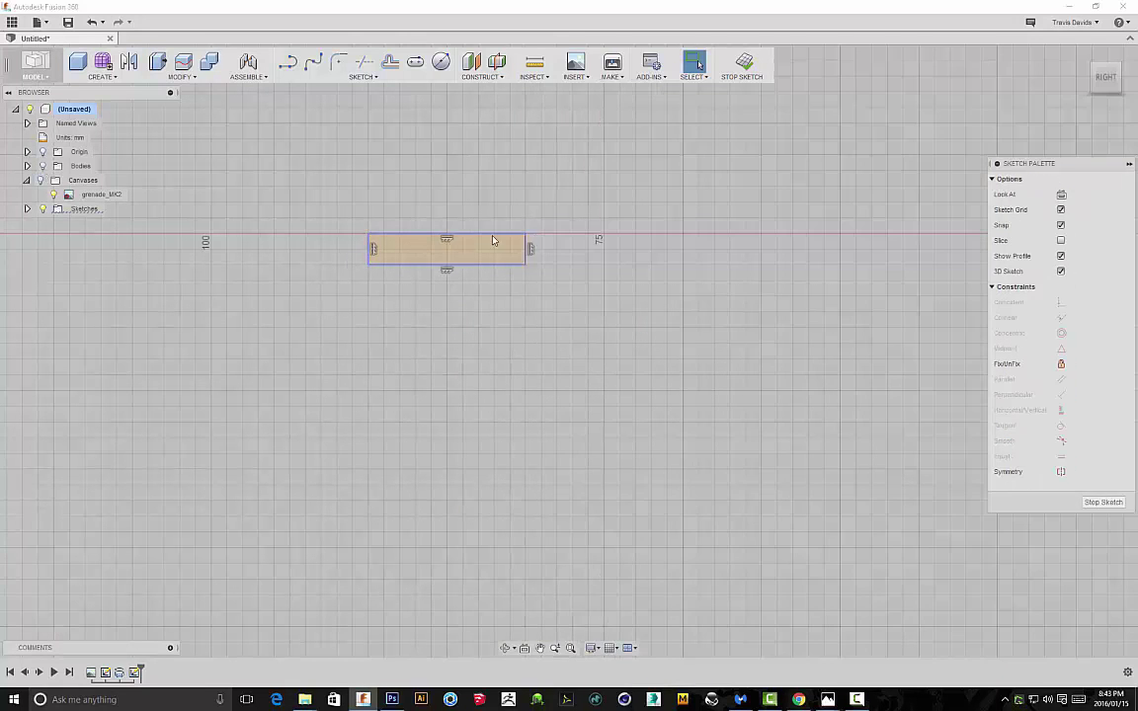
Show the bodies again and place a copy of the groove rectangle at the second seam, offset -1 mm in X
{"action": "left_click", "coordinate": [526, 249]}
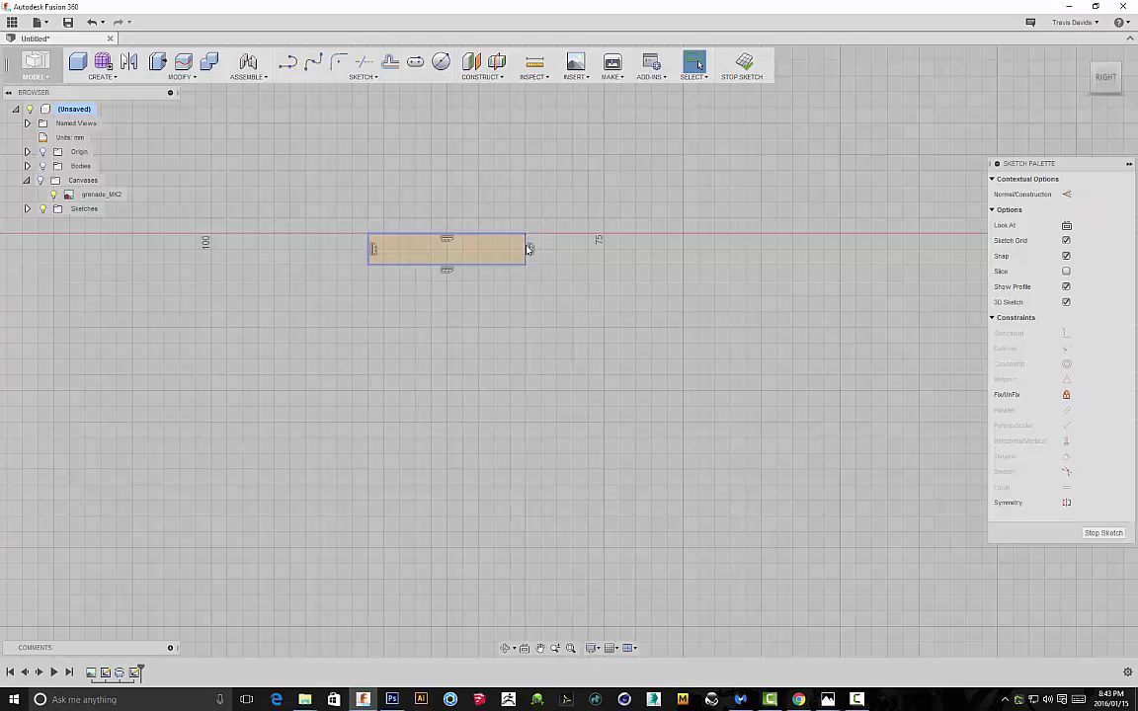
{"action": "left_click", "coordinate": [43, 166]}
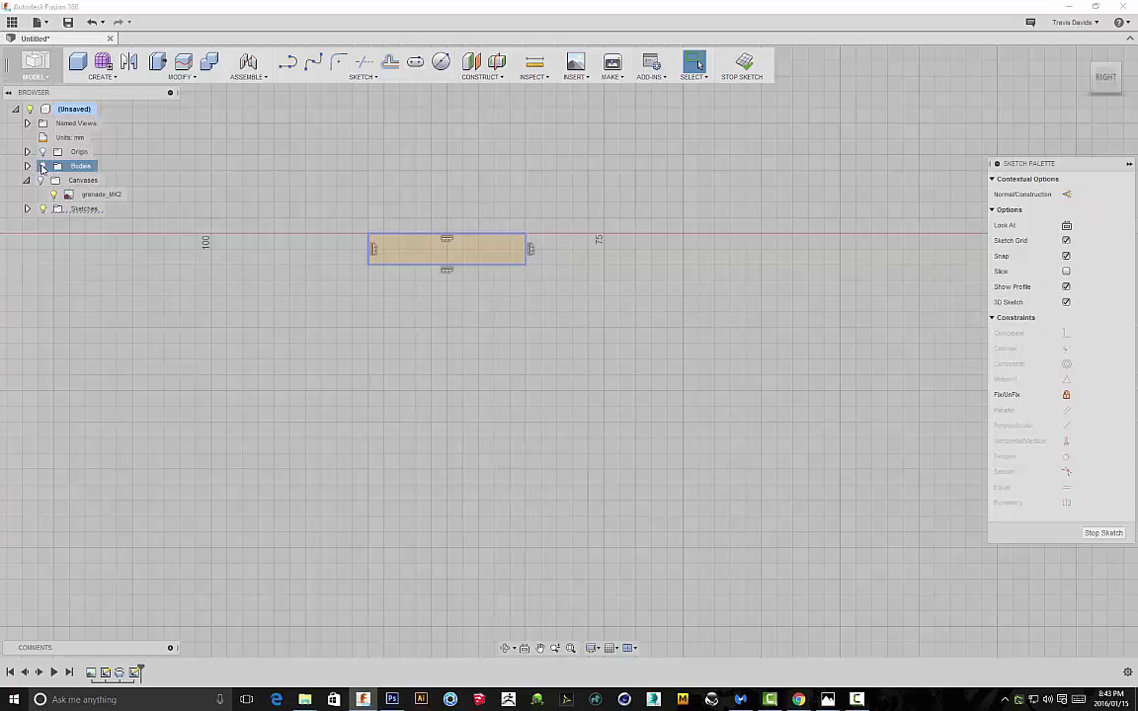
{"action": "key", "text": "m"}
{"action": "middle_click_drag", "start_coordinate": [369, 353], "coordinate": [360, 279]}
{"action": "scroll", "coordinate": [359, 280], "scroll_direction": "down", "scroll_amount": 1}
{"action": "left_click_drag", "start_coordinate": [430, 166], "coordinate": [451, 431]}
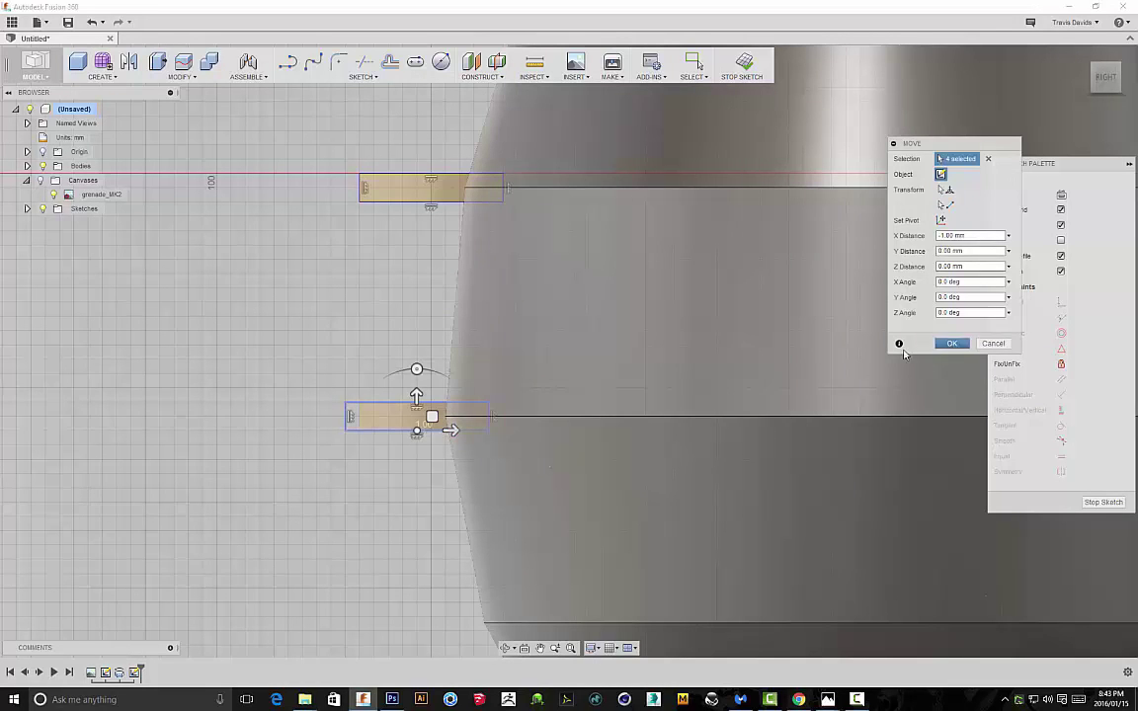
{"action": "left_click", "coordinate": [949, 344]}
Paste another copy of the rectangle and move it -30.5 mm in Y to the third seam
{"action": "key", "text": "ctrl+v"}
{"action": "middle_click_drag", "start_coordinate": [378, 518], "coordinate": [372, 458]}
{"action": "scroll", "coordinate": [373, 459], "scroll_direction": "down", "scroll_amount": 1}
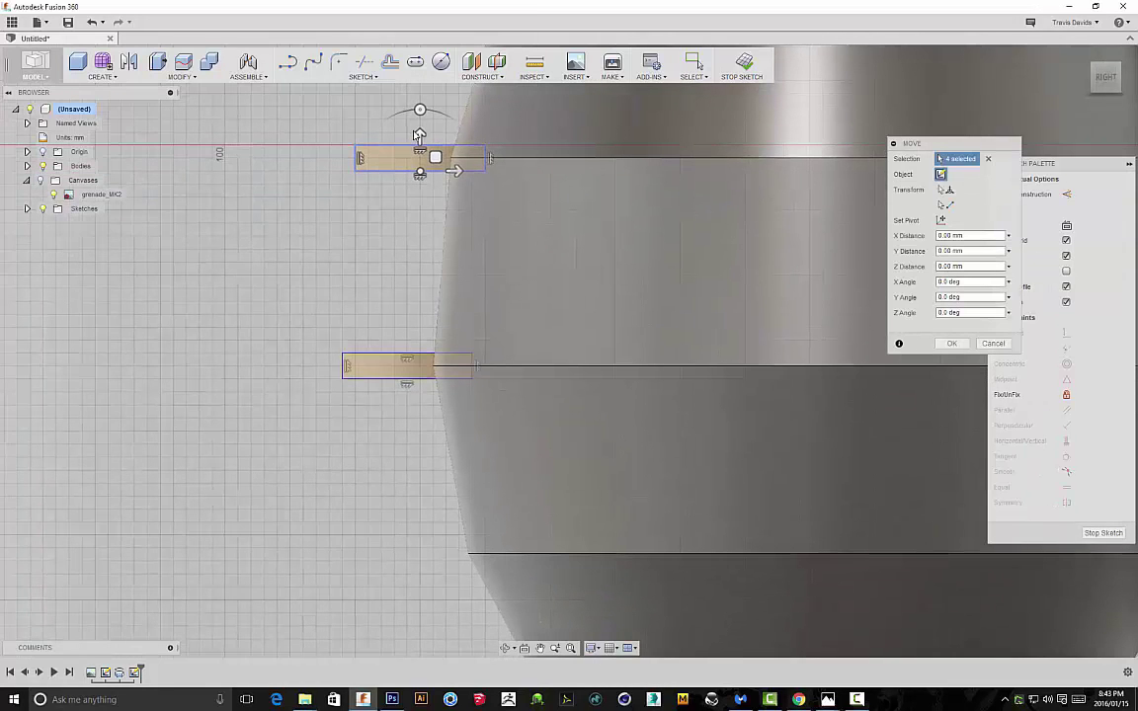
{"action": "left_click_drag", "start_coordinate": [420, 135], "coordinate": [418, 521]}
{"action": "scroll", "coordinate": [488, 465], "scroll_direction": "down", "scroll_amount": 2}
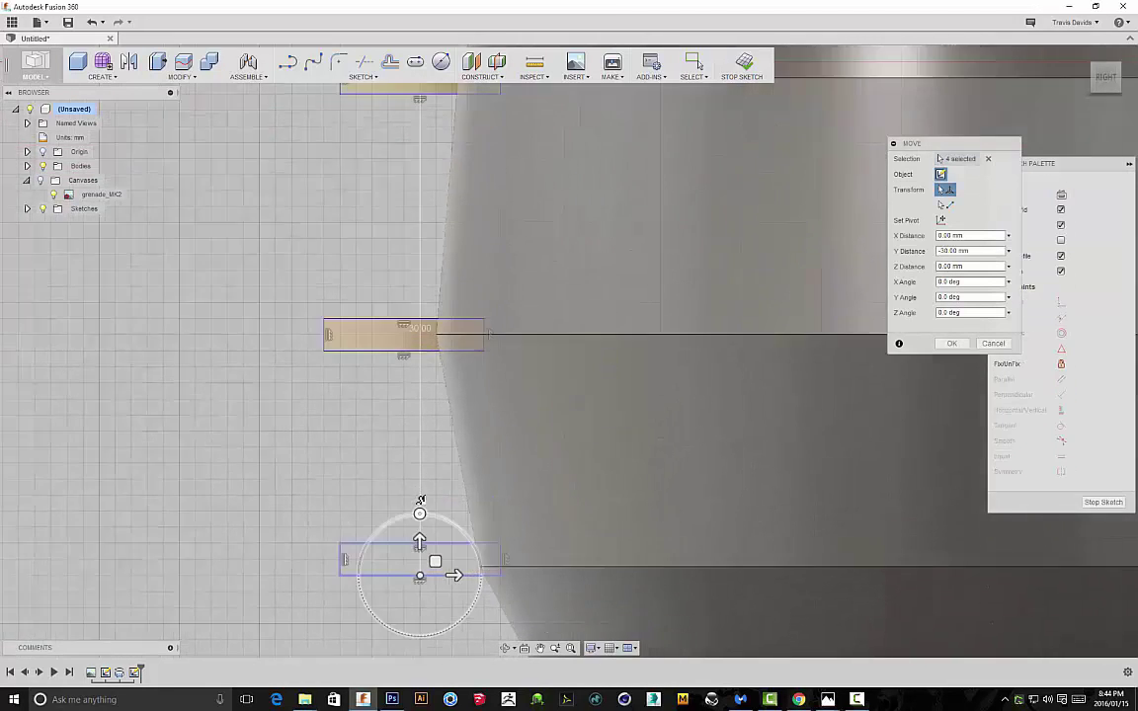
{"action": "middle_click_drag", "start_coordinate": [488, 464], "coordinate": [472, 448]}
{"action": "scroll", "coordinate": [472, 447], "scroll_direction": "up", "scroll_amount": 2}
{"action": "left_click_drag", "start_coordinate": [395, 397], "coordinate": [395, 407]}
{"action": "scroll", "coordinate": [415, 420], "scroll_direction": "up", "scroll_amount": 3}
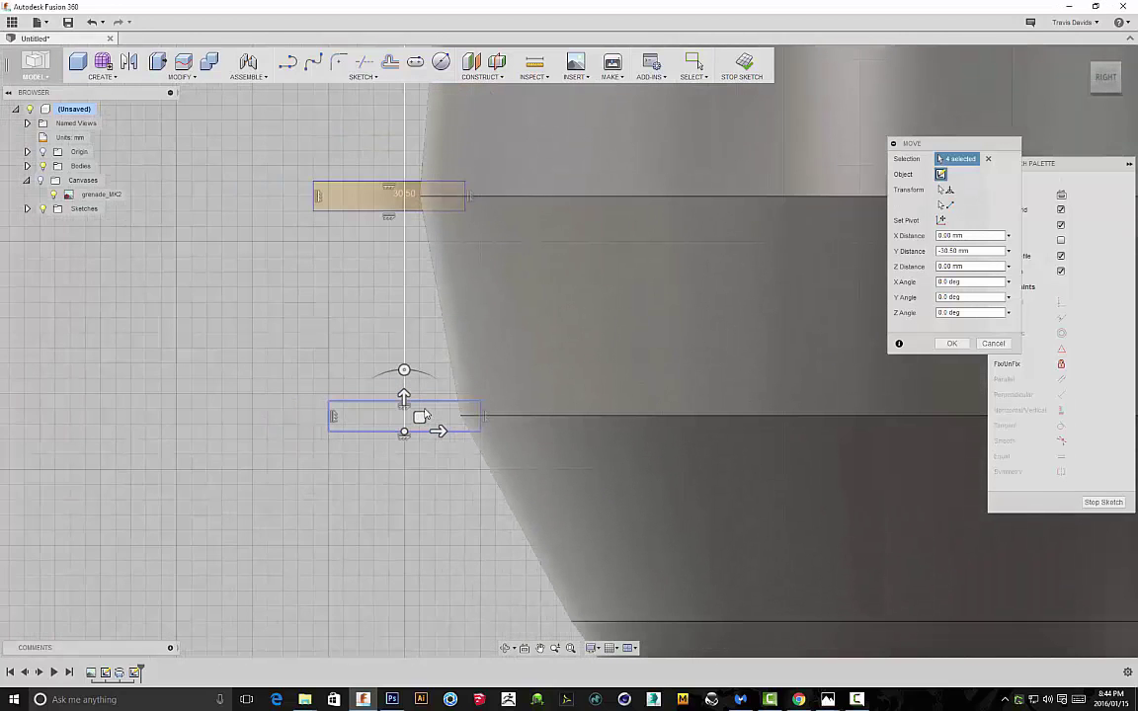
{"action": "scroll", "coordinate": [400, 333], "scroll_direction": "down", "scroll_amount": 2}
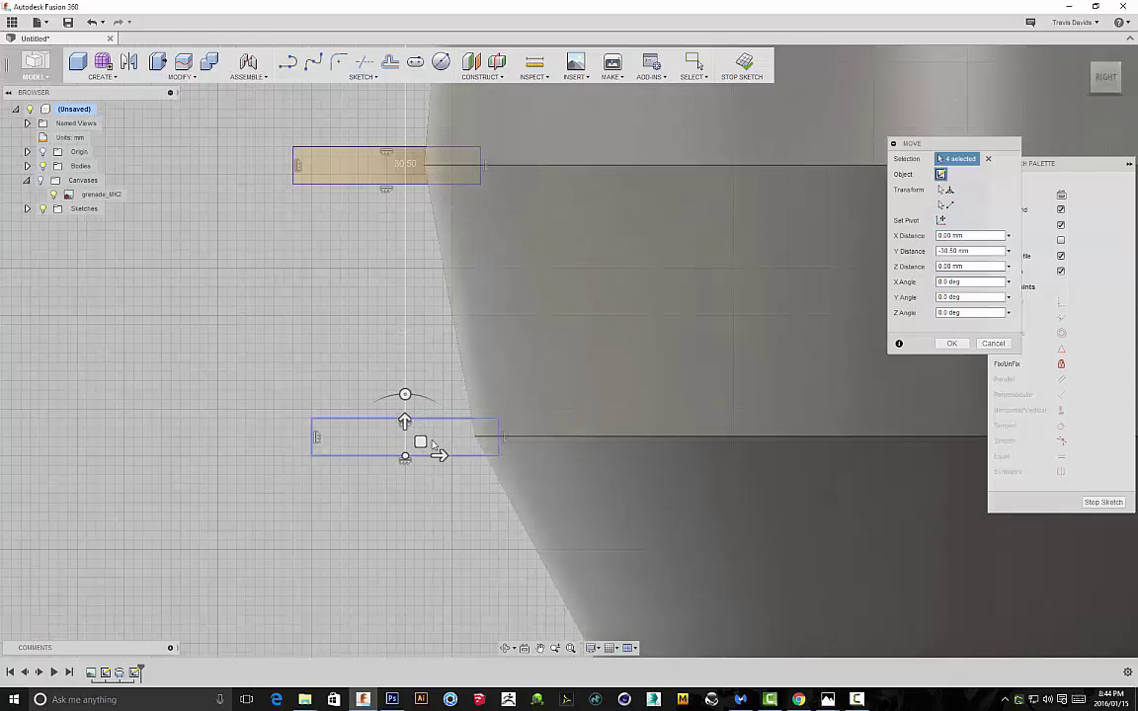
{"action": "scroll", "coordinate": [422, 348], "scroll_direction": "up", "scroll_amount": 5}
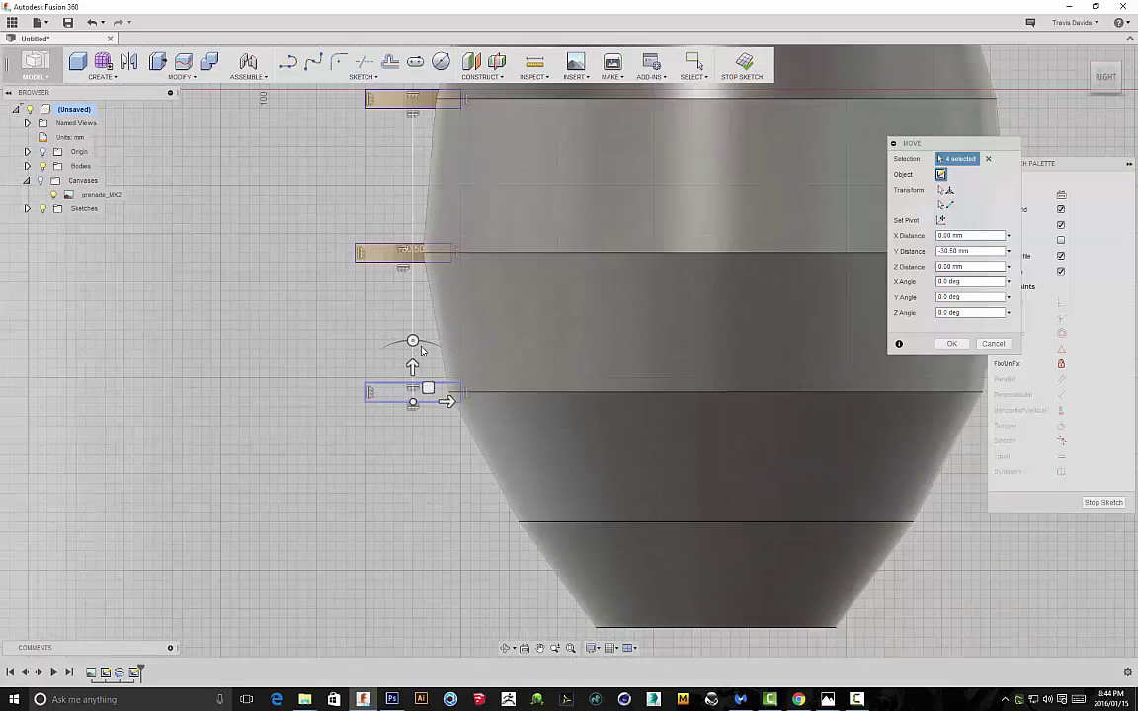
Shift the third seam's rectangle 1.5 mm in X so it crosses the body's edge, and complete the move
{"action": "scroll", "coordinate": [415, 376], "scroll_direction": "down", "scroll_amount": 4}
{"action": "scroll", "coordinate": [435, 395], "scroll_direction": "down", "scroll_amount": 2}
{"action": "left_click_drag", "start_coordinate": [472, 439], "coordinate": [488, 438]}
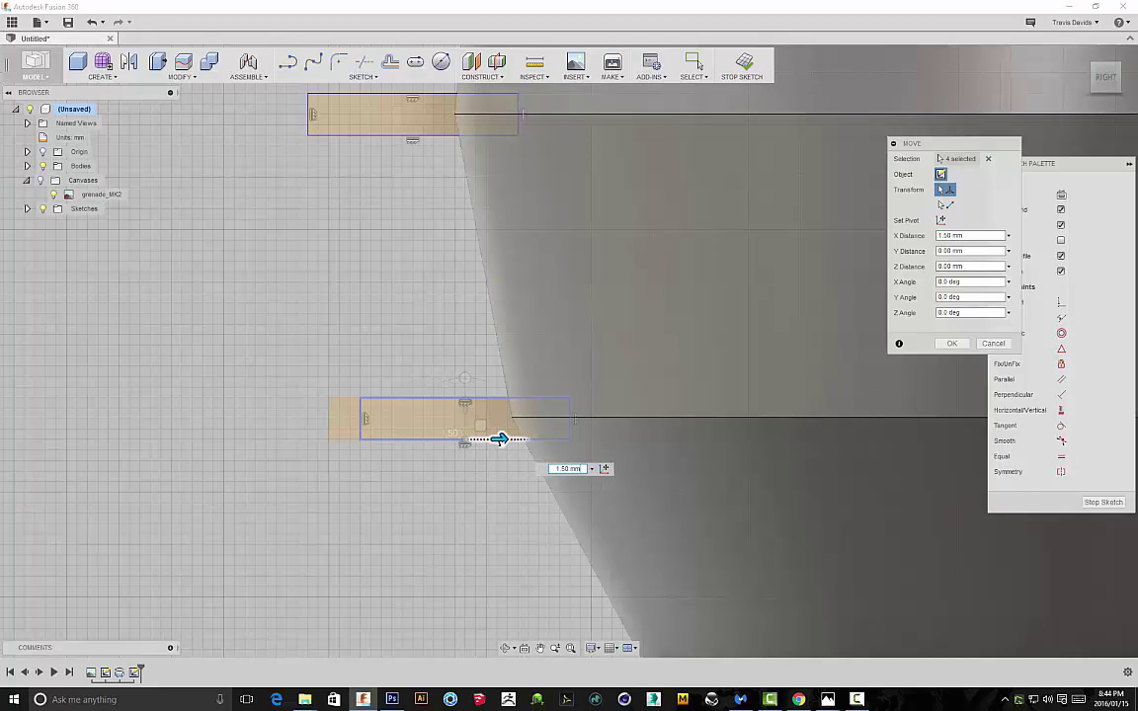
{"action": "scroll", "coordinate": [499, 440], "scroll_direction": "up", "scroll_amount": 3}
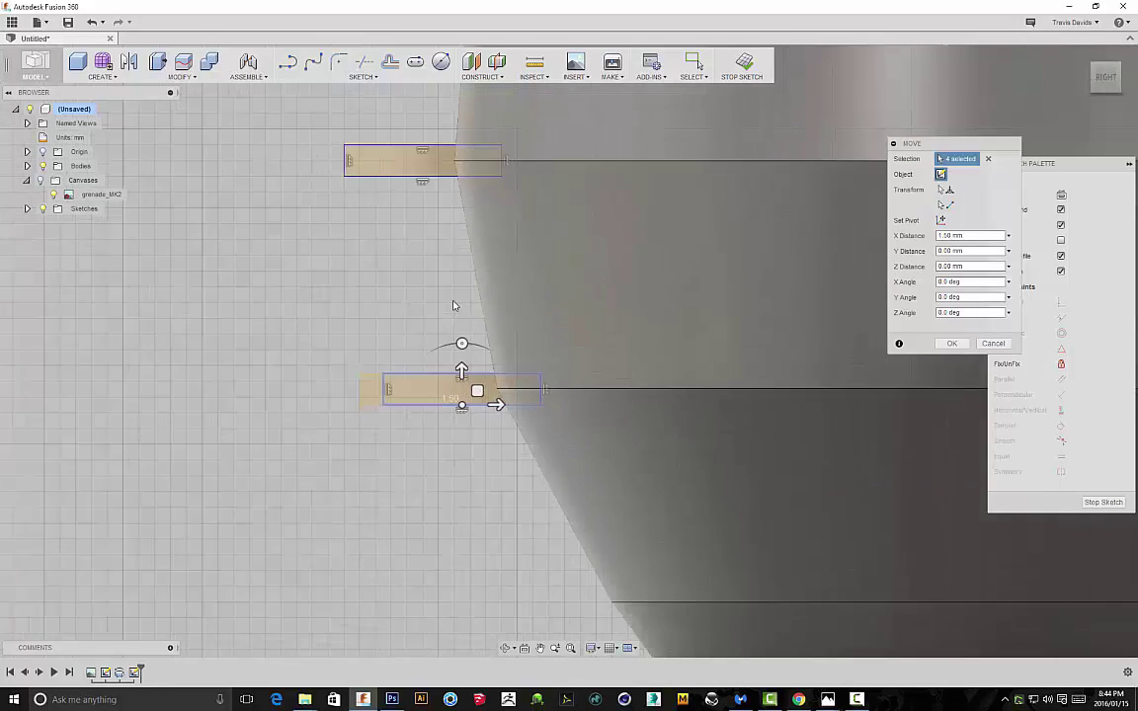
{"action": "left_click", "coordinate": [951, 343]}
Paste one more copy of the rectangle and move it about -44 mm in Y to the fourth seam
{"action": "scroll", "coordinate": [606, 308], "scroll_direction": "up", "scroll_amount": 3}
{"action": "scroll", "coordinate": [606, 307], "scroll_direction": "up", "scroll_amount": 2}
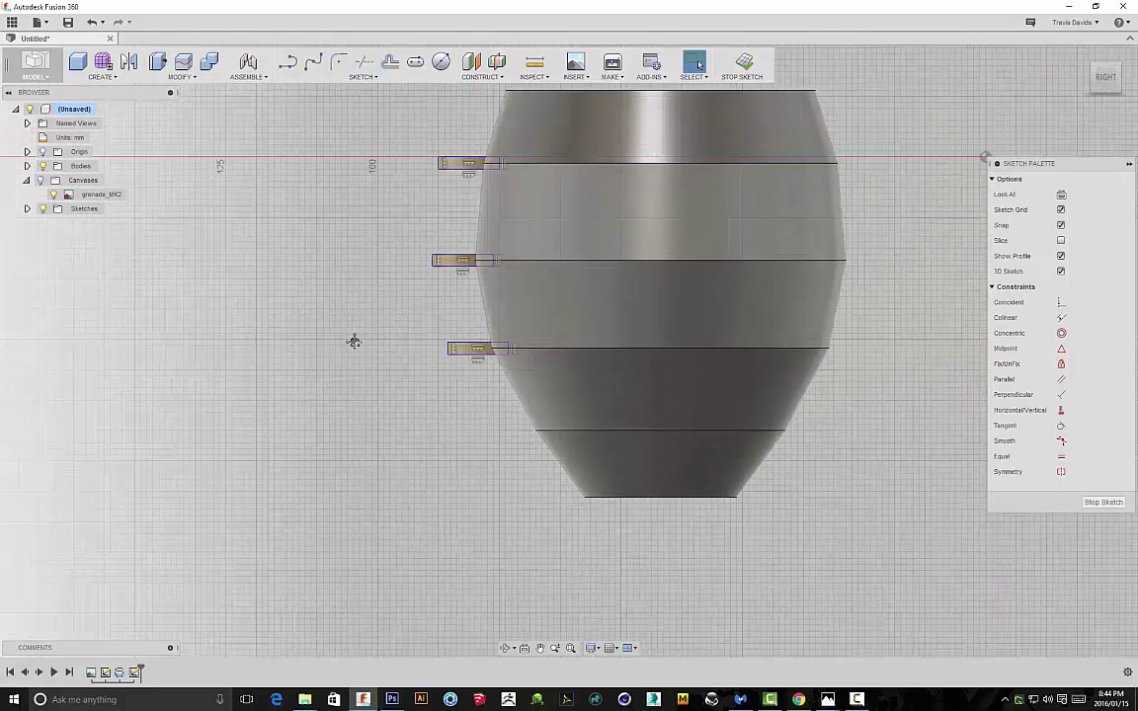
{"action": "key", "text": "m"}
{"action": "left_click_drag", "start_coordinate": [440, 148], "coordinate": [437, 419]}
{"action": "scroll", "coordinate": [448, 452], "scroll_direction": "down", "scroll_amount": 4}
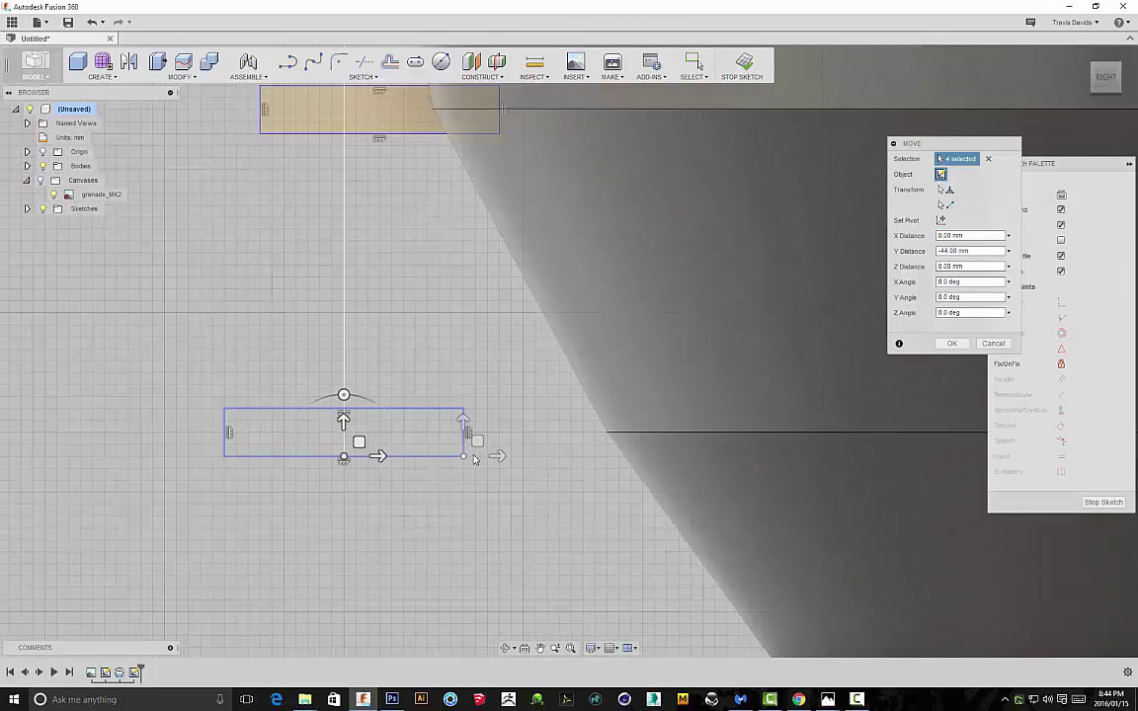
Shift the fourth seam's rectangle 9 mm in X across the body's edge and complete the move
{"action": "scroll", "coordinate": [474, 459], "scroll_direction": "down", "scroll_amount": 1}
{"action": "left_click_drag", "start_coordinate": [365, 457], "coordinate": [604, 458]}
{"action": "scroll", "coordinate": [533, 418], "scroll_direction": "up", "scroll_amount": 1}
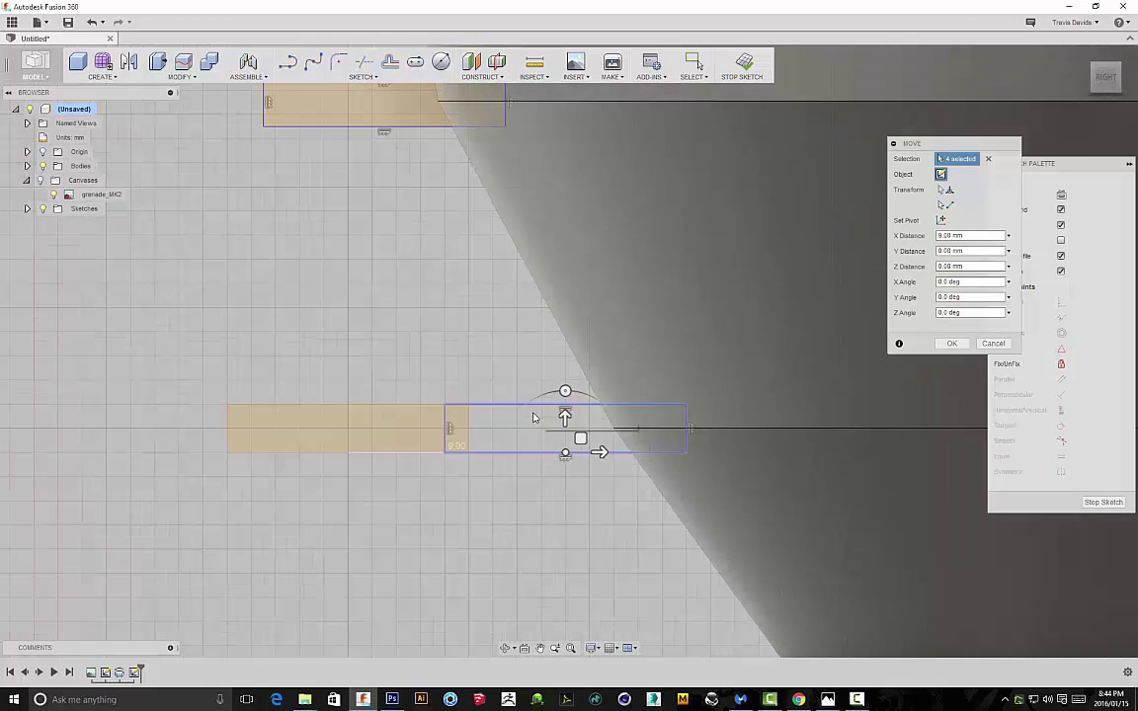
{"action": "scroll", "coordinate": [464, 323], "scroll_direction": "up", "scroll_amount": 2}
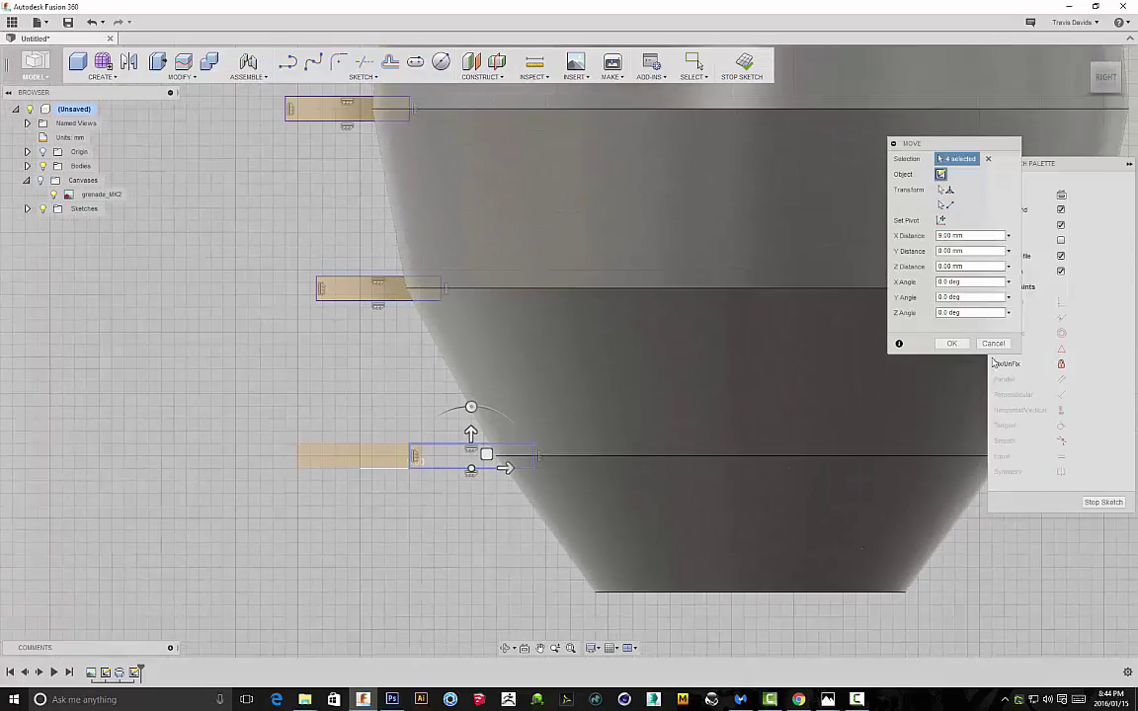
{"action": "left_click", "coordinate": [953, 345]}
Finish the sketch and set up a single-path Sweep cut of the uppermost rectangle along the uppermost seam edge
{"action": "scroll", "coordinate": [546, 363], "scroll_direction": "up", "scroll_amount": 5}
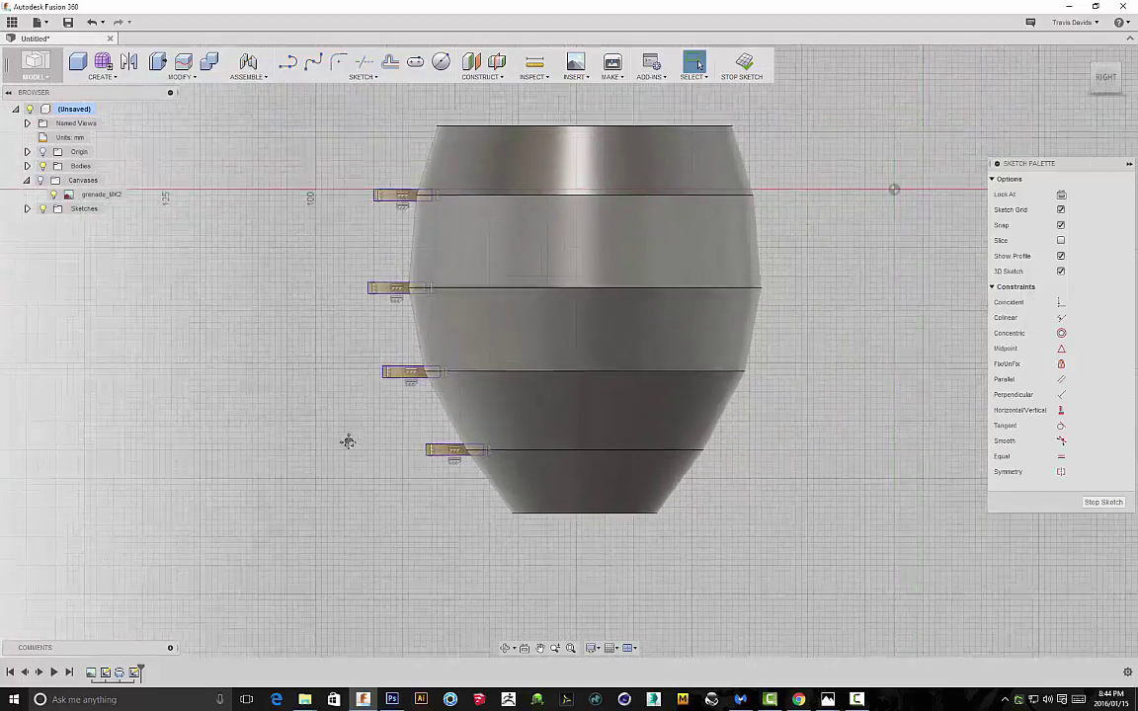
{"action": "middle_click_drag", "start_coordinate": [358, 439], "coordinate": [421, 426], "text": "shift"}
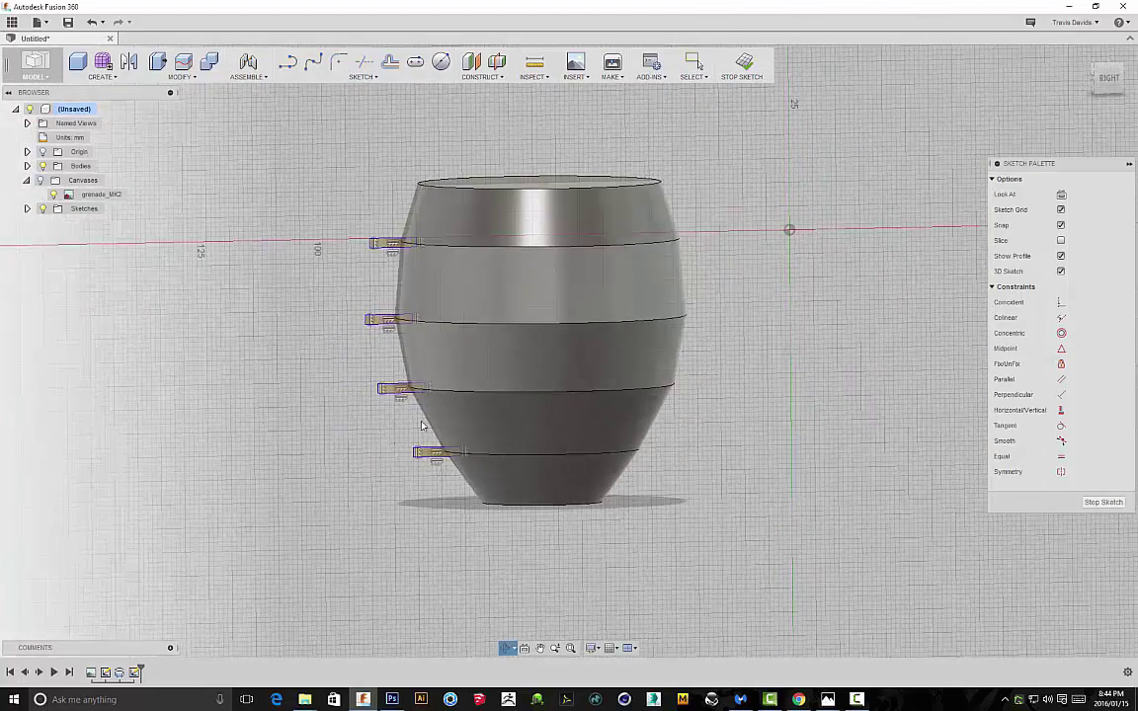
{"action": "left_click", "coordinate": [753, 67]}
{"action": "left_click", "coordinate": [102, 78]}
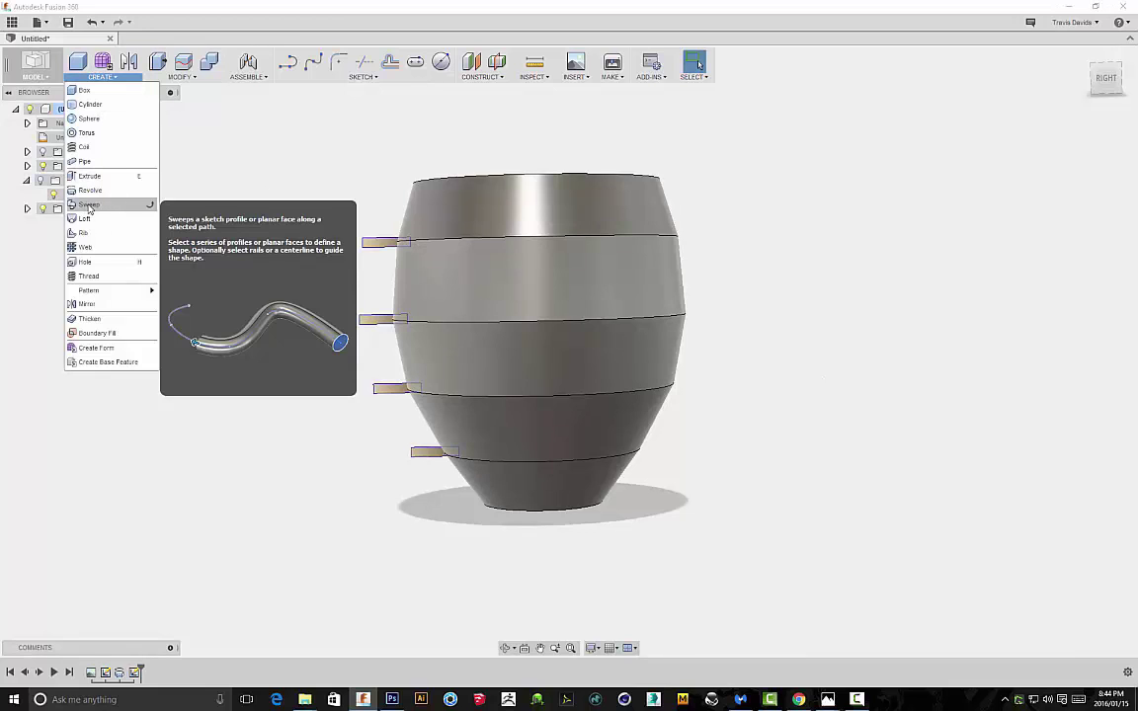
{"action": "left_click", "coordinate": [88, 205]}
{"action": "scroll", "coordinate": [368, 221], "scroll_direction": "up", "scroll_amount": 3}
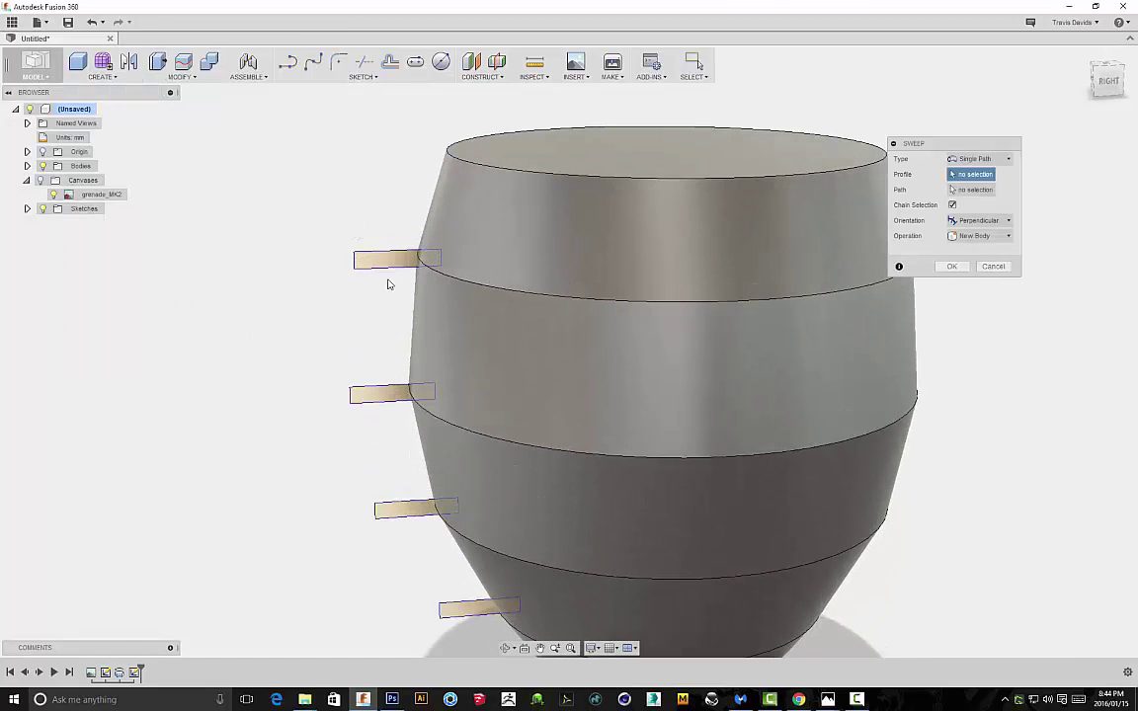
{"action": "left_click", "coordinate": [389, 266]}
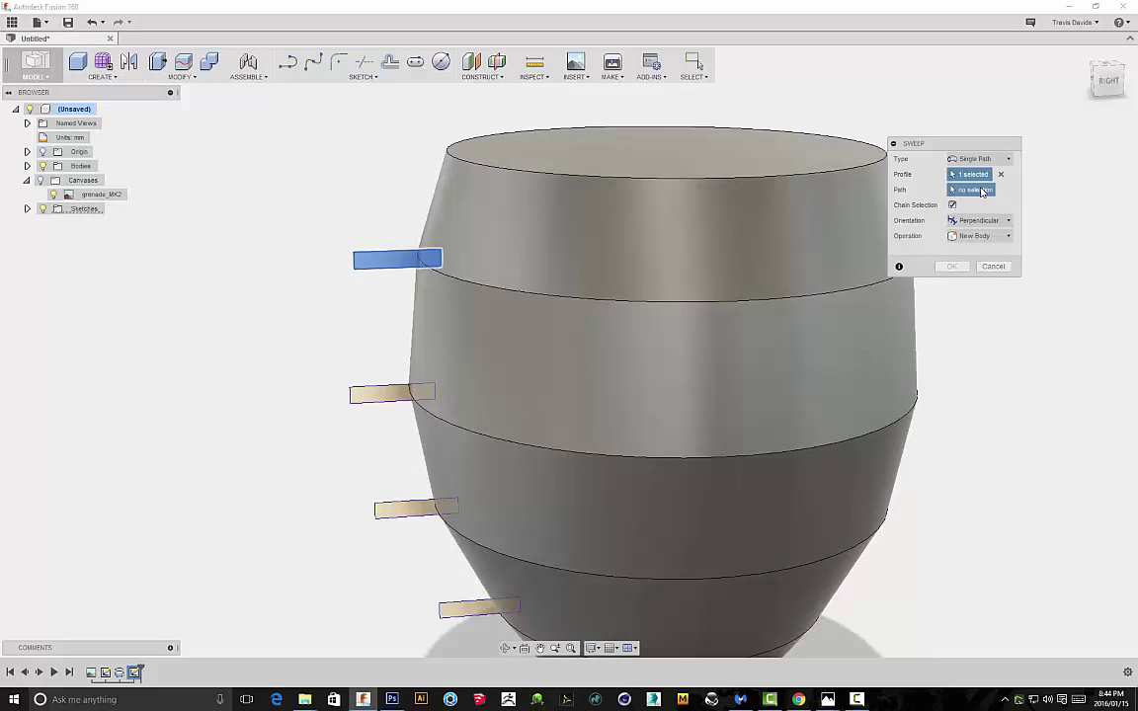
{"action": "left_click", "coordinate": [533, 297]}
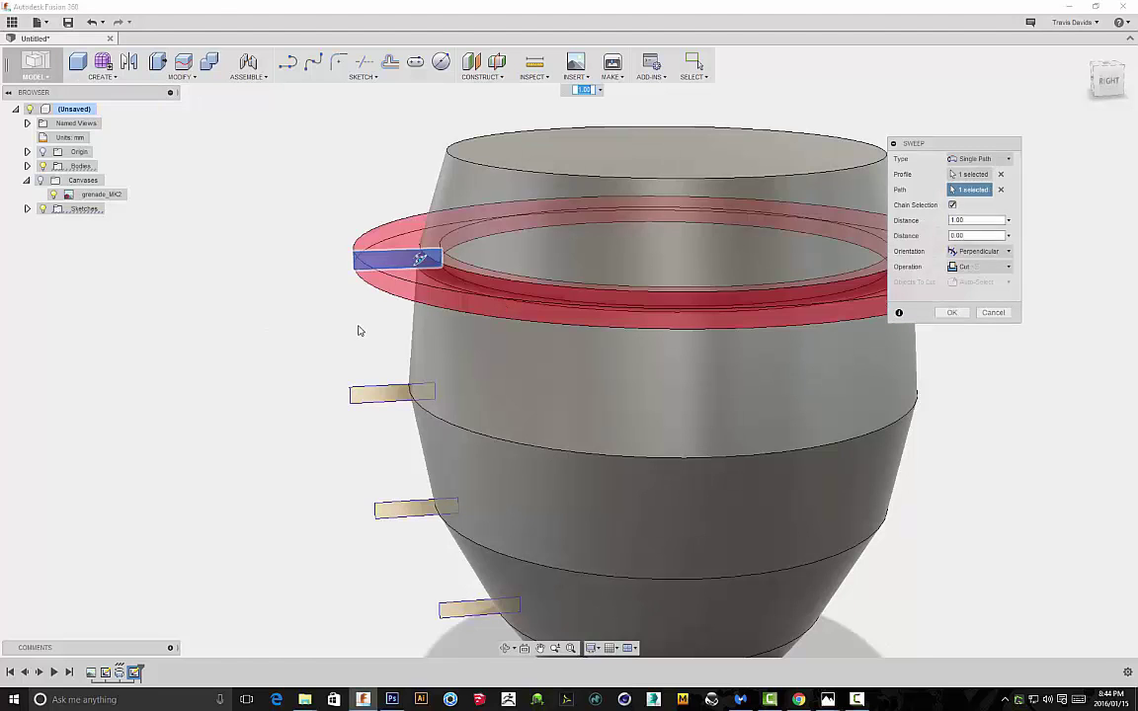
Add the three lower rectangles to the sweep profiles and complete the cut around the body
{"action": "middle_click_drag", "start_coordinate": [358, 330], "coordinate": [333, 294], "text": "shift"}
{"action": "scroll", "coordinate": [315, 299], "scroll_direction": "down", "scroll_amount": 3}
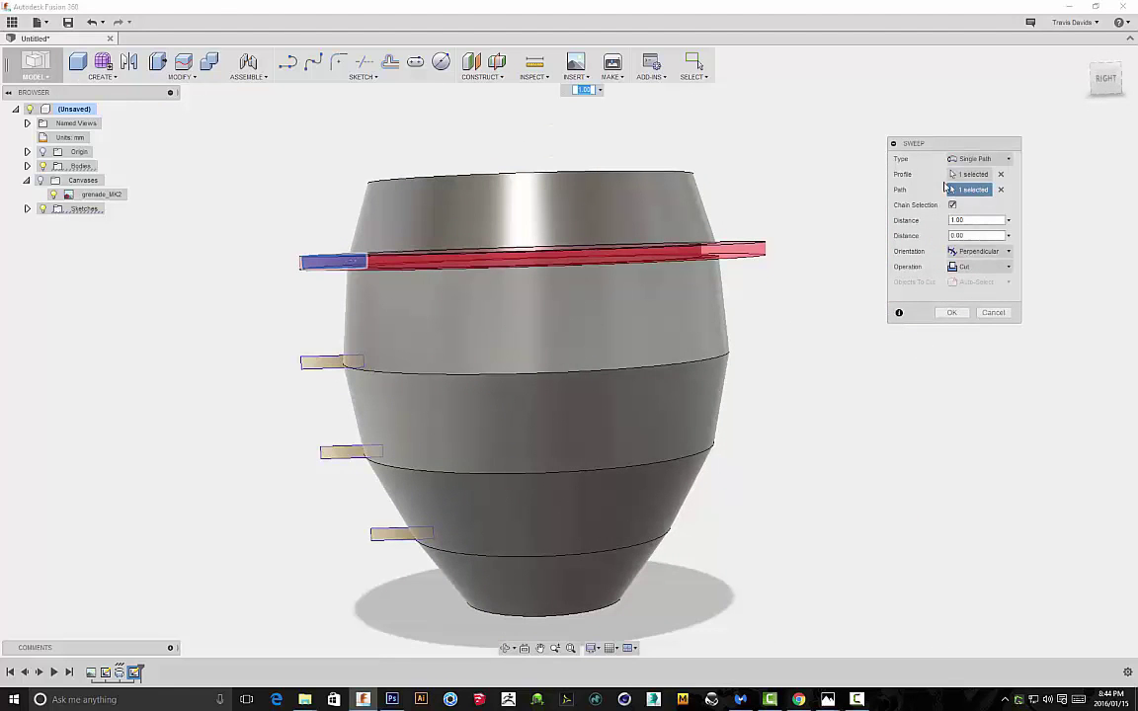
{"action": "left_click", "coordinate": [321, 368]}
{"action": "left_click", "coordinate": [348, 453]}
{"action": "left_click", "coordinate": [399, 534]}
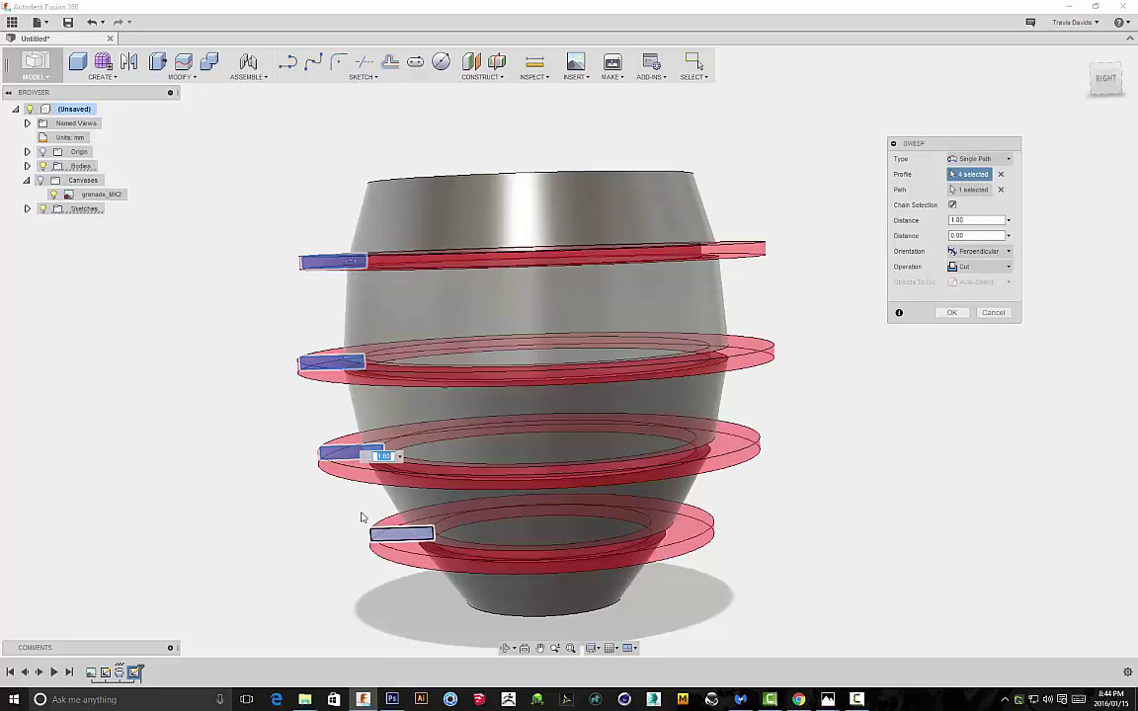
{"action": "middle_click_drag", "start_coordinate": [317, 482], "coordinate": [304, 473], "text": "shift"}
{"action": "scroll", "coordinate": [304, 472], "scroll_direction": "down", "scroll_amount": 3}
{"action": "middle_click_drag", "start_coordinate": [873, 399], "coordinate": [953, 367], "text": "shift"}
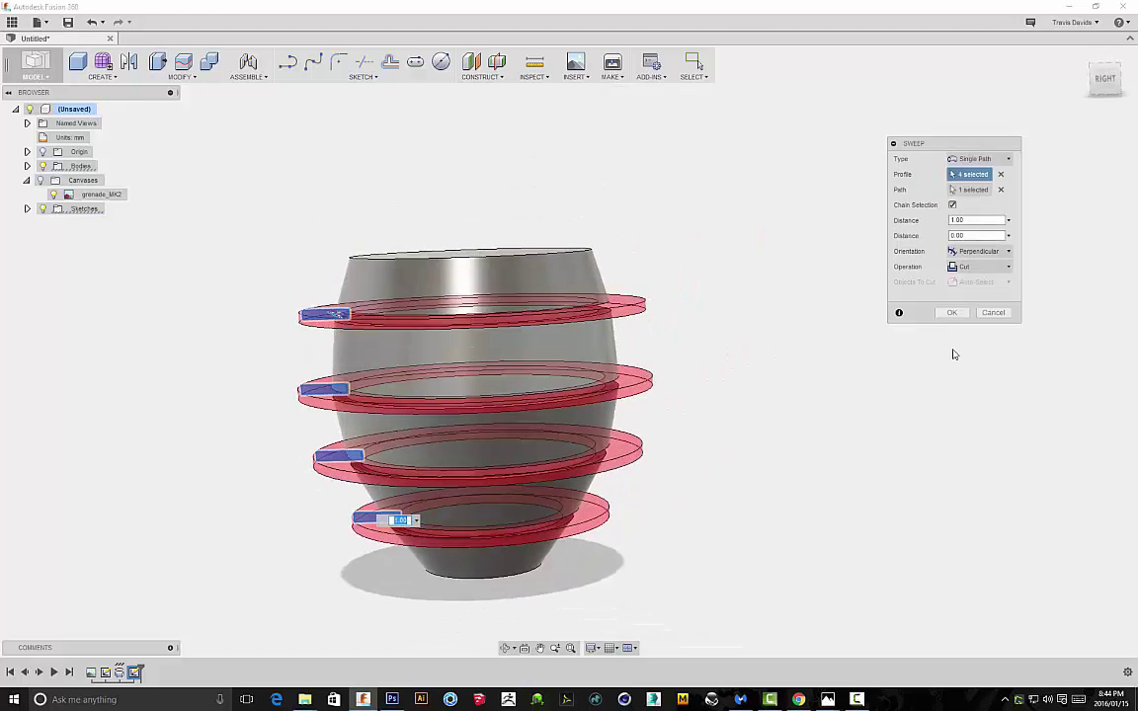
{"action": "left_click", "coordinate": [952, 313]}
Set up an equal-distance chamfer of 1.5 mm on the two outer edges of the lowest groove
{"action": "middle_click_drag", "start_coordinate": [708, 424], "coordinate": [668, 376], "text": "shift"}
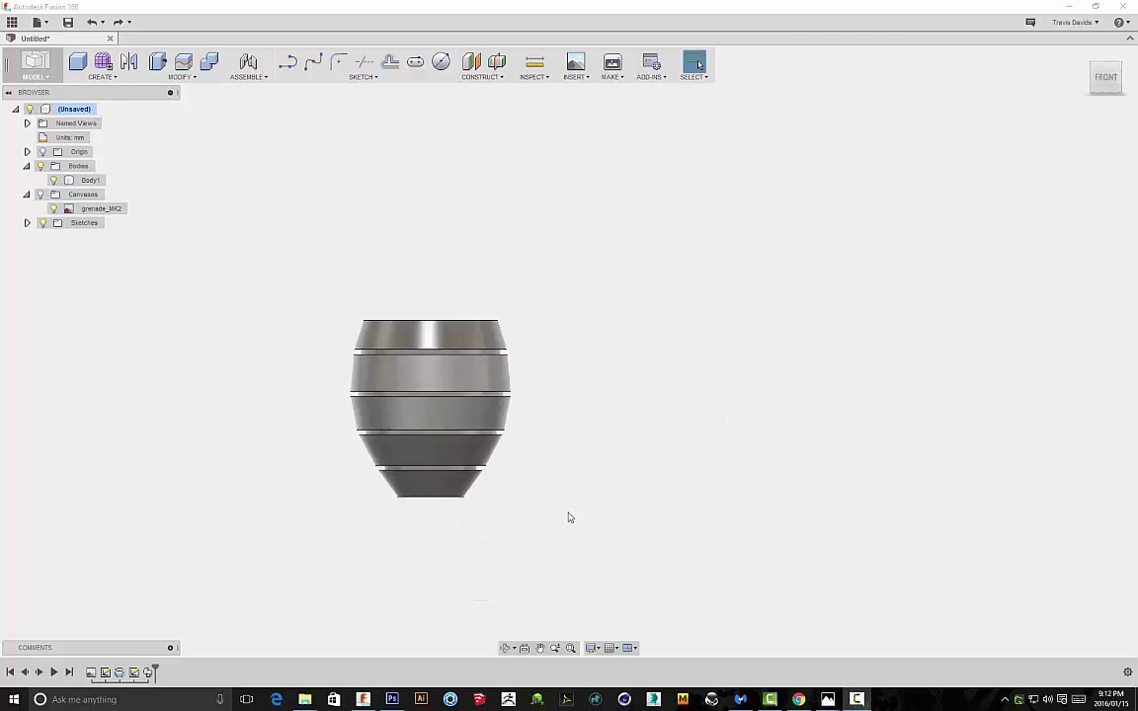
{"action": "scroll", "coordinate": [569, 437], "scroll_direction": "up", "scroll_amount": 10}
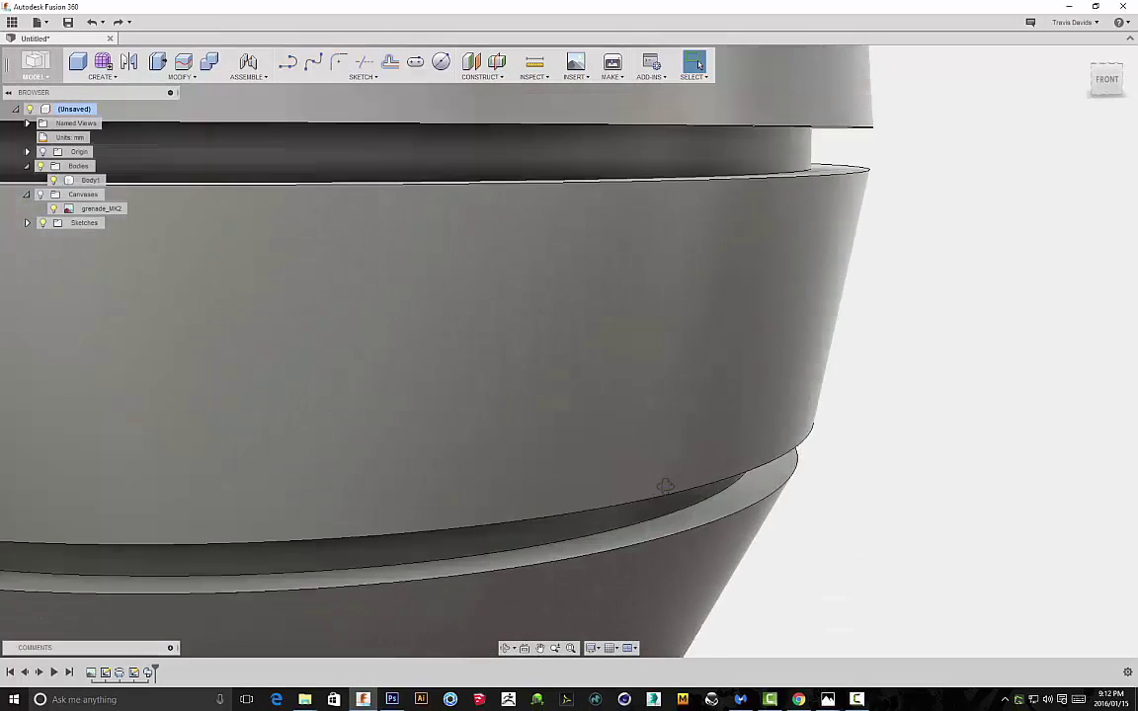
{"action": "middle_click_drag", "start_coordinate": [665, 486], "coordinate": [805, 351], "text": "shift"}
{"action": "left_click", "coordinate": [552, 492]}
{"action": "middle_click_drag", "start_coordinate": [699, 456], "coordinate": [700, 406], "text": "shift"}
{"action": "left_click", "coordinate": [617, 236], "text": "ctrl"}
{"action": "right_click", "coordinate": [702, 245]}
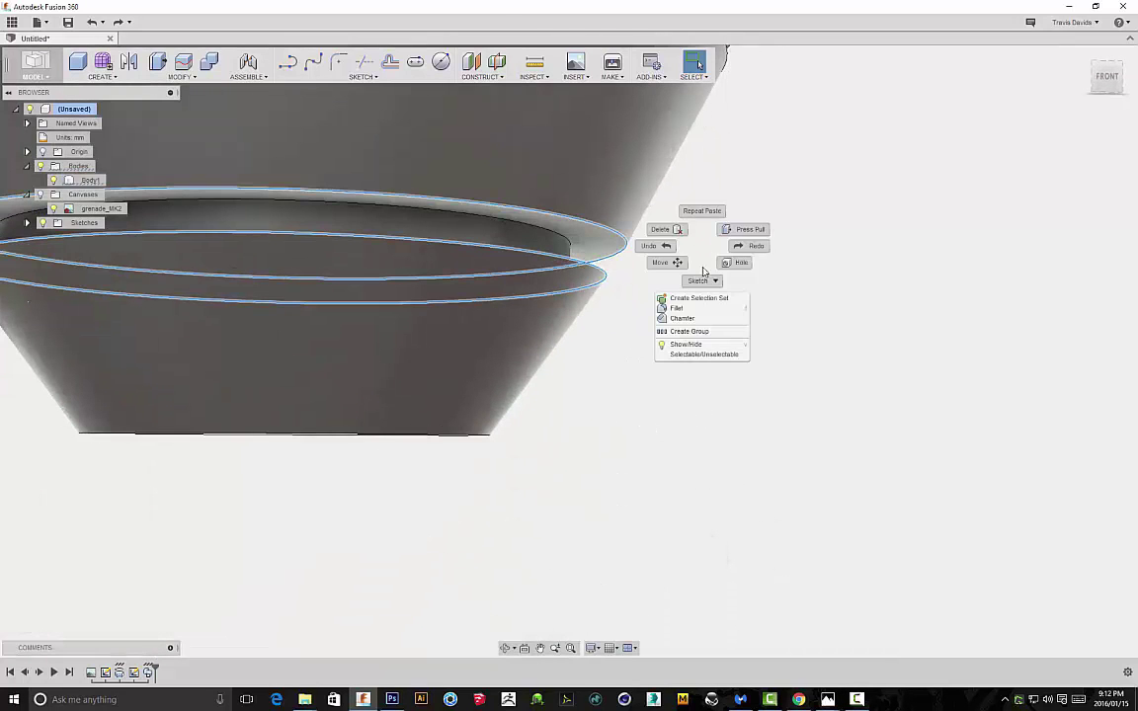
{"action": "left_click", "coordinate": [682, 318]}
{"action": "scroll", "coordinate": [637, 384], "scroll_direction": "down", "scroll_amount": 3}
{"action": "scroll", "coordinate": [627, 376], "scroll_direction": "up", "scroll_amount": 5}
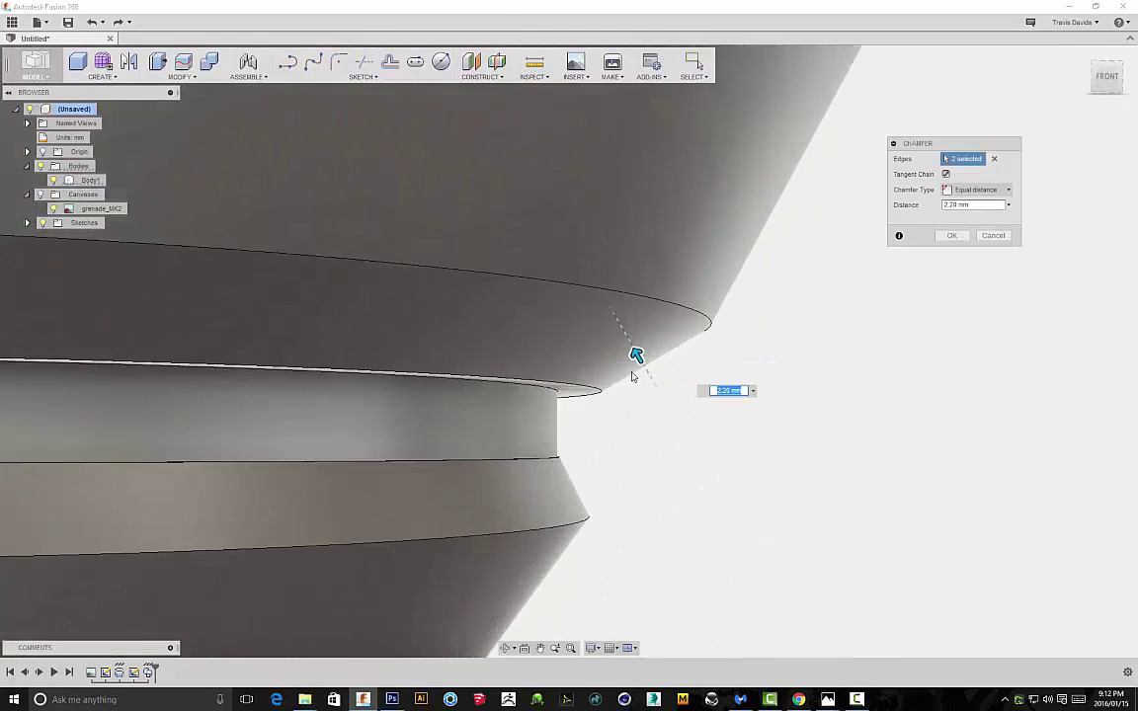
{"action": "left_click_drag", "start_coordinate": [636, 347], "coordinate": [651, 375]}
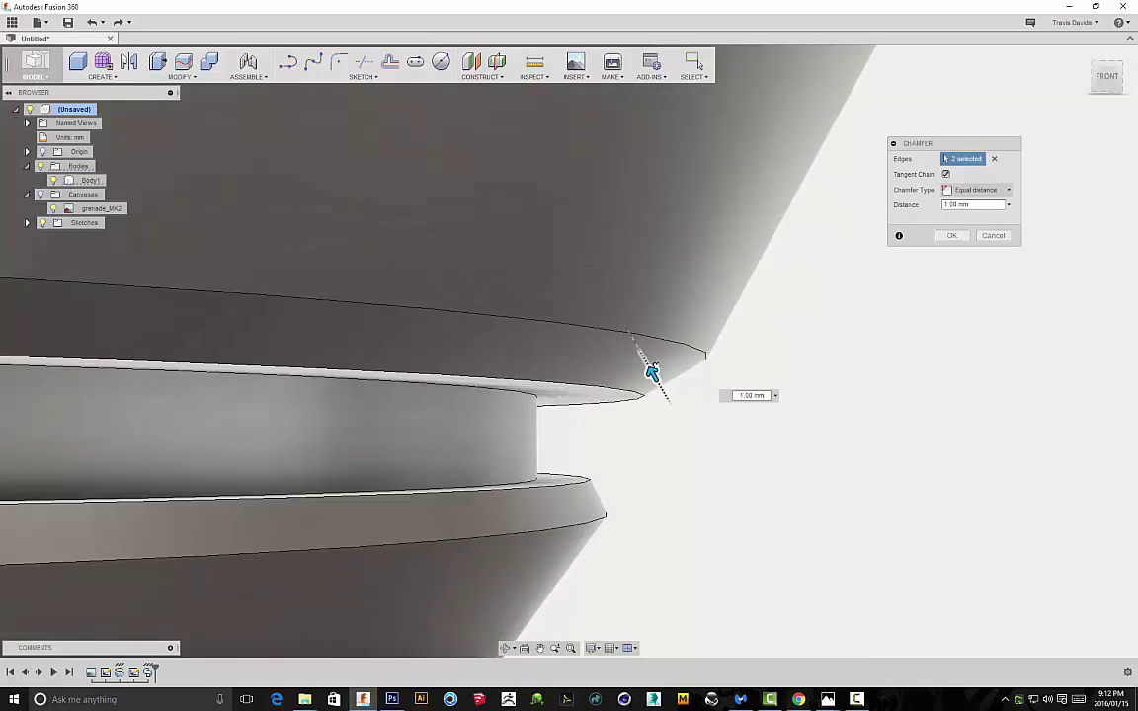
{"action": "scroll", "coordinate": [650, 373], "scroll_direction": "up", "scroll_amount": 3}
{"action": "scroll", "coordinate": [640, 363], "scroll_direction": "down", "scroll_amount": 1}
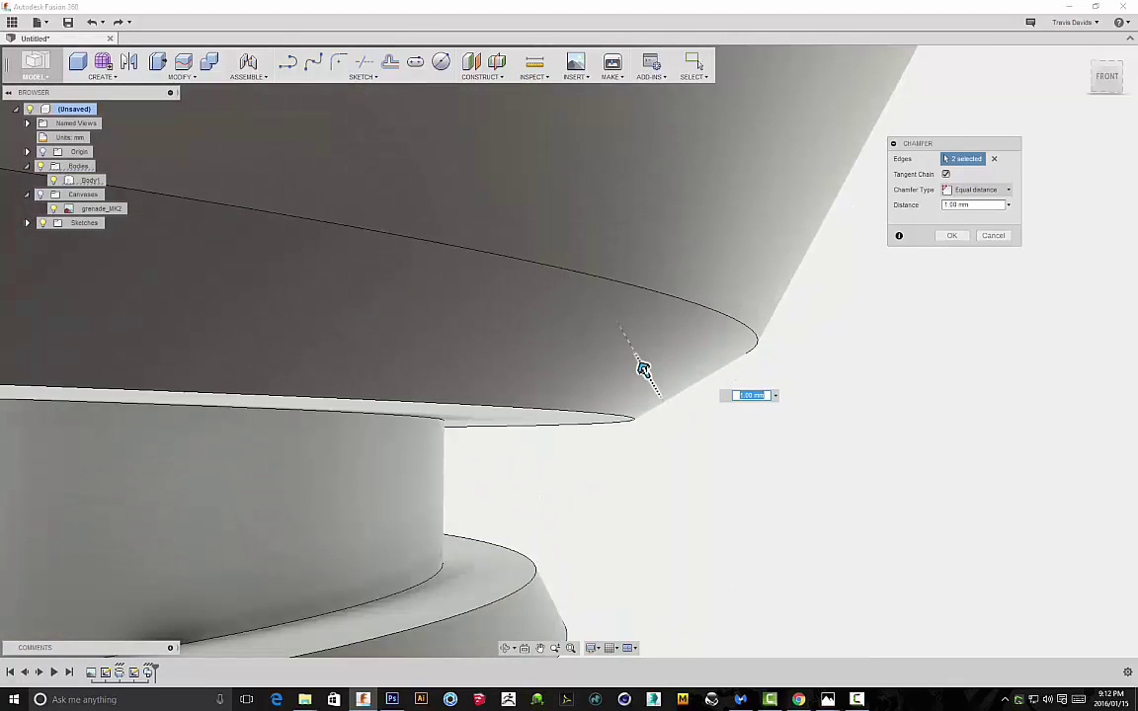
{"action": "left_click_drag", "start_coordinate": [642, 366], "coordinate": [630, 344]}
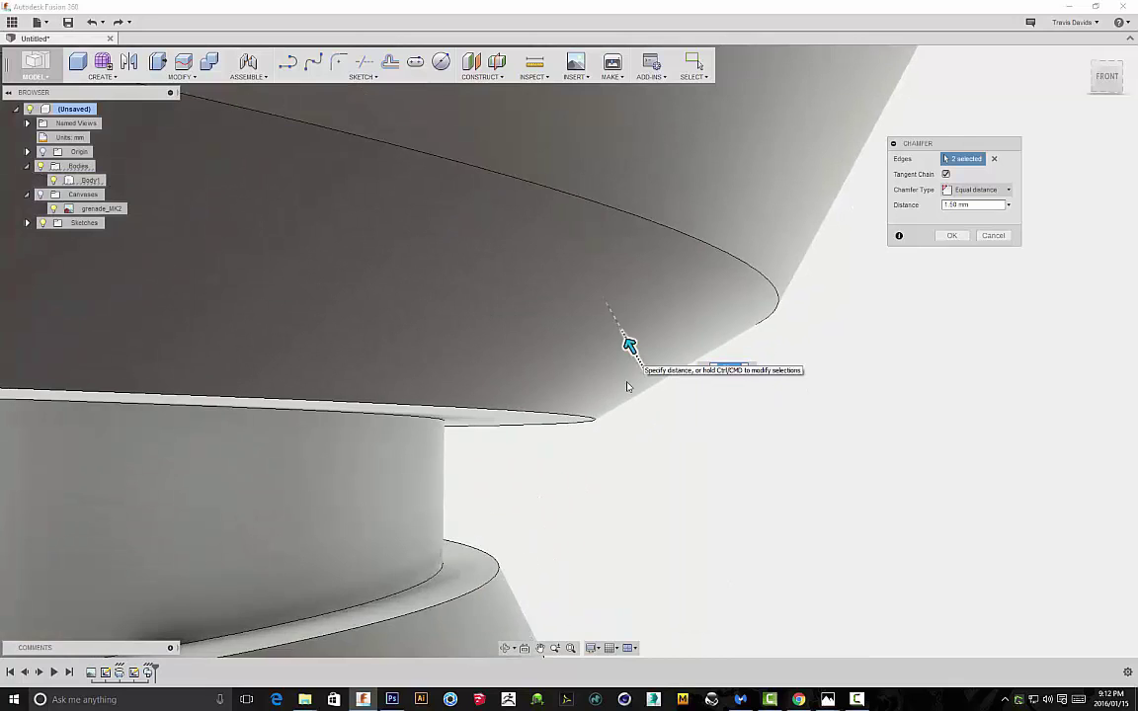
Add the outer edges of the other three grooves to the 1.5 mm chamfer and complete it
{"action": "scroll", "coordinate": [629, 348], "scroll_direction": "down", "scroll_amount": 5}
{"action": "middle_click_drag", "start_coordinate": [570, 310], "coordinate": [630, 431], "text": "shift"}
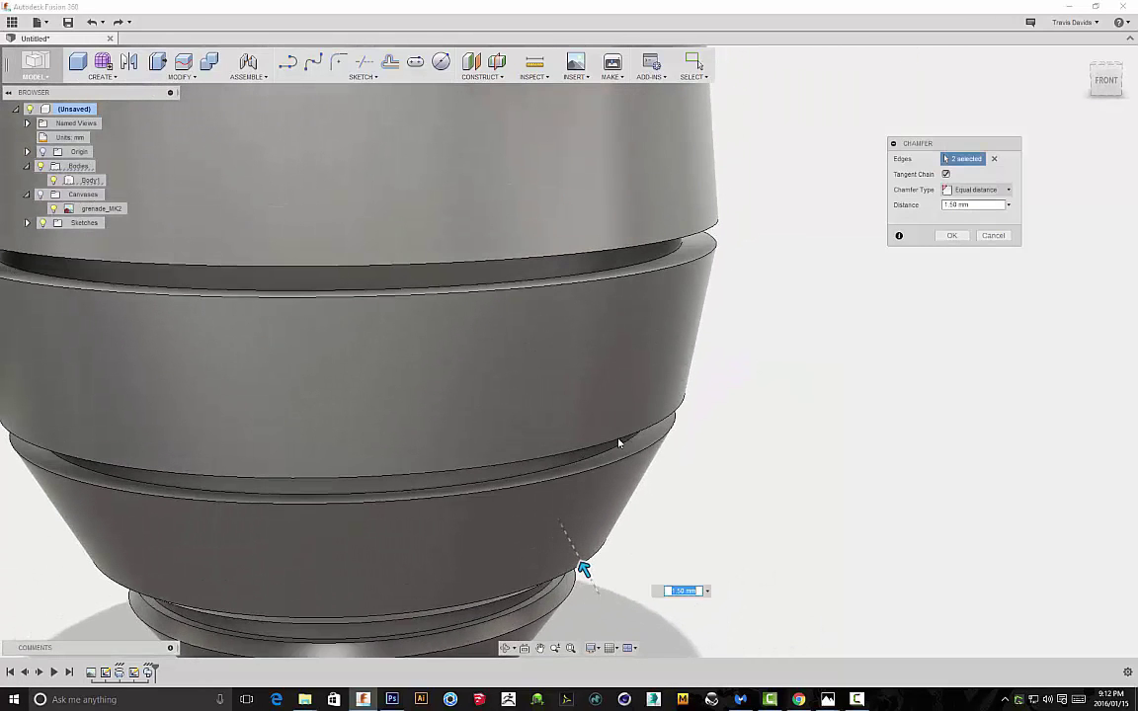
{"action": "left_click", "coordinate": [613, 466]}
{"action": "left_click", "coordinate": [622, 347]}
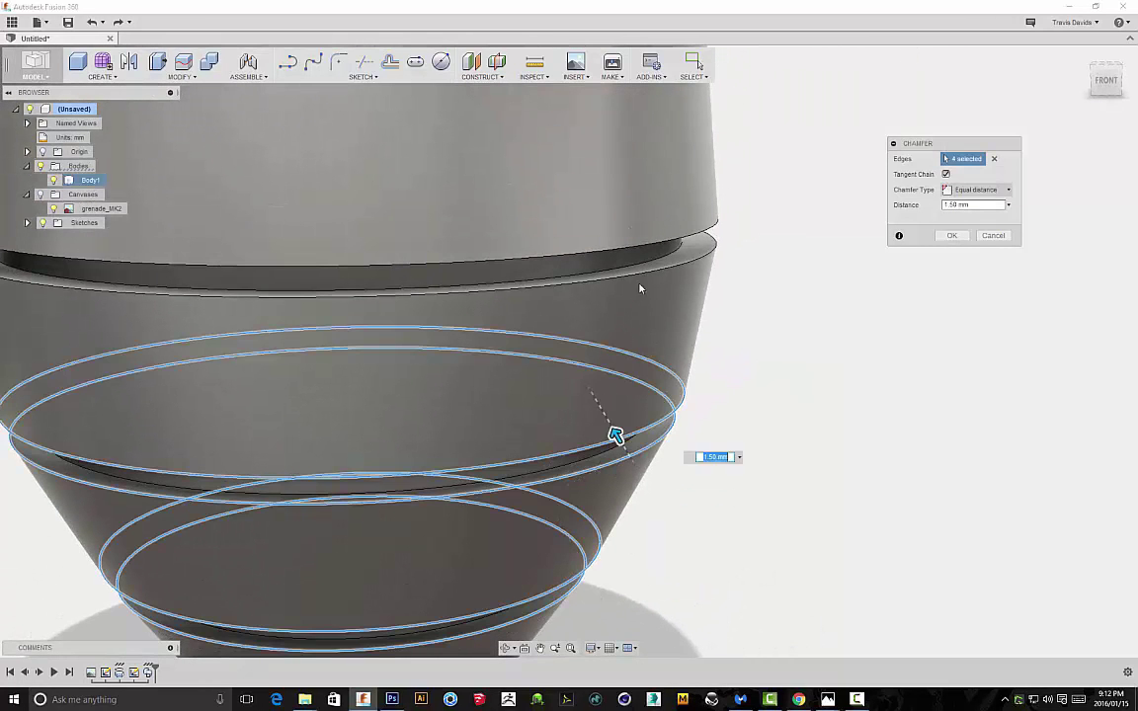
{"action": "left_click", "coordinate": [647, 241]}
{"action": "left_click", "coordinate": [651, 246]}
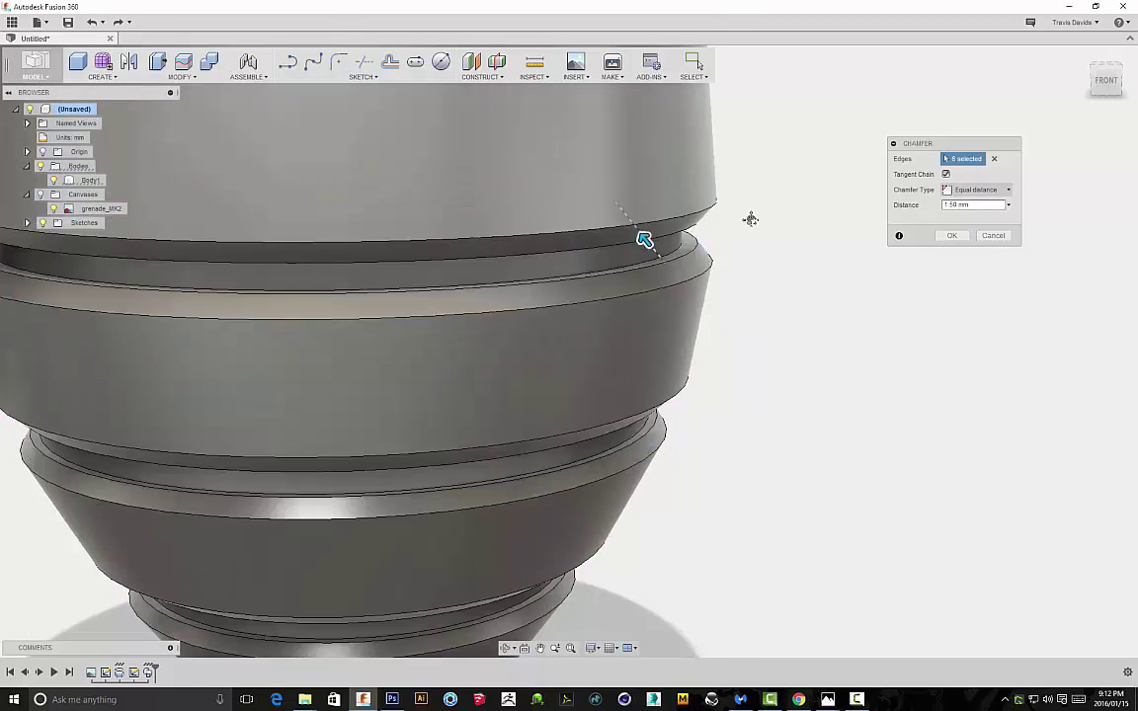
{"action": "middle_click_drag", "start_coordinate": [752, 199], "coordinate": [704, 566]}
{"action": "left_click", "coordinate": [603, 438]}
{"action": "left_click", "coordinate": [597, 416]}
{"action": "middle_click_drag", "start_coordinate": [790, 335], "coordinate": [781, 279], "text": "shift"}
{"action": "left_click", "coordinate": [951, 235]}
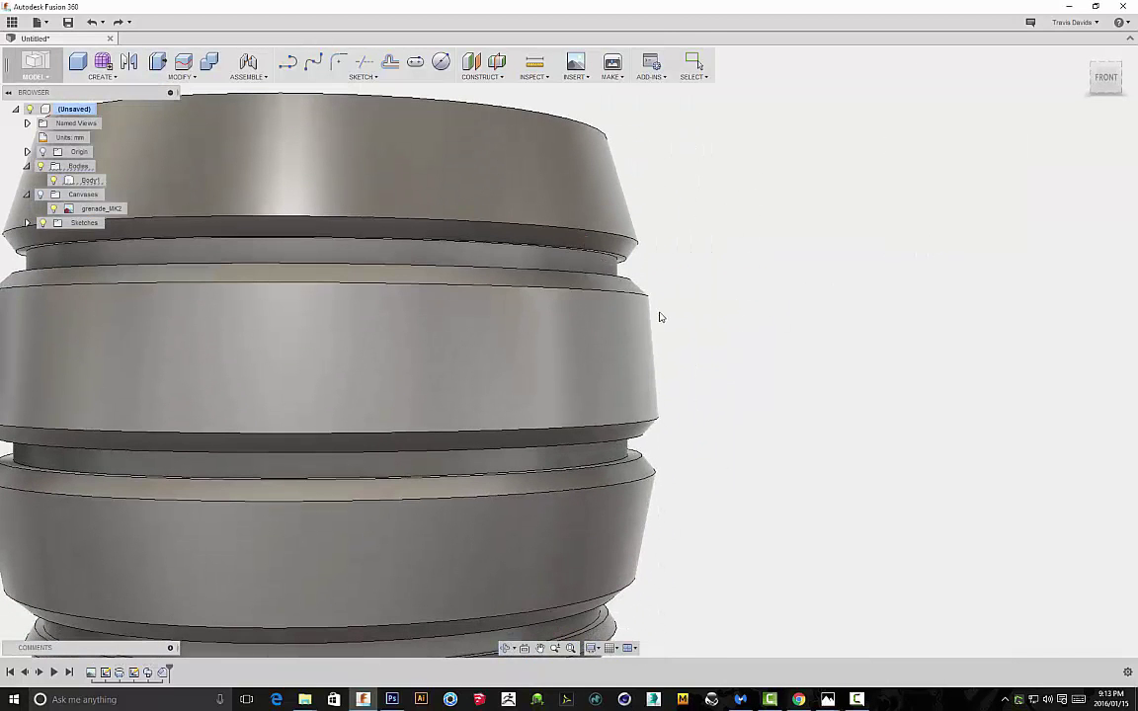
Set up a constant-radius fillet of 0.75 mm on the two inner edges of the uppermost groove
{"action": "scroll", "coordinate": [658, 316], "scroll_direction": "up", "scroll_amount": 6}
{"action": "right_click", "coordinate": [697, 322]}
{"action": "left_click", "coordinate": [705, 371]}
{"action": "middle_click_drag", "start_coordinate": [699, 244], "coordinate": [660, 195], "text": "shift"}
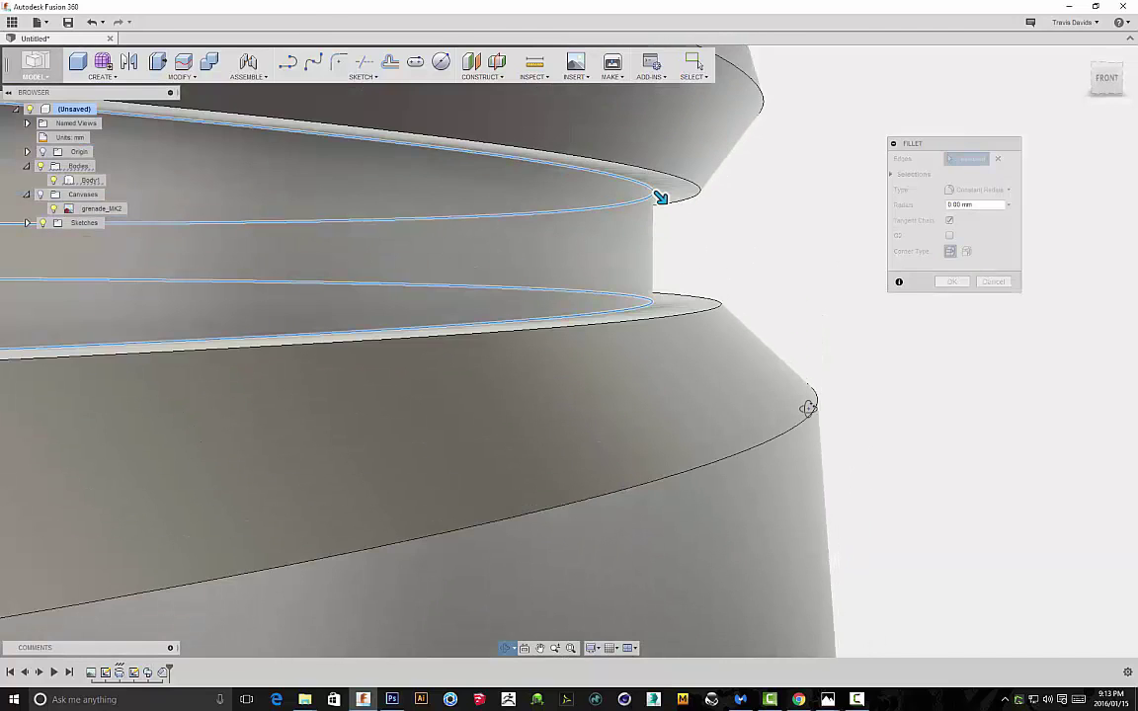
{"action": "left_click", "coordinate": [662, 197]}
{"action": "mouse_move", "coordinate": [673, 212]}
{"action": "left_mouse_down"}
{"action": "mouse_move", "coordinate": [684, 219]}
{"action": "mouse_move", "coordinate": [671, 204]}
{"action": "left_mouse_up"}
{"action": "scroll", "coordinate": [683, 219], "scroll_direction": "up", "scroll_amount": 2}
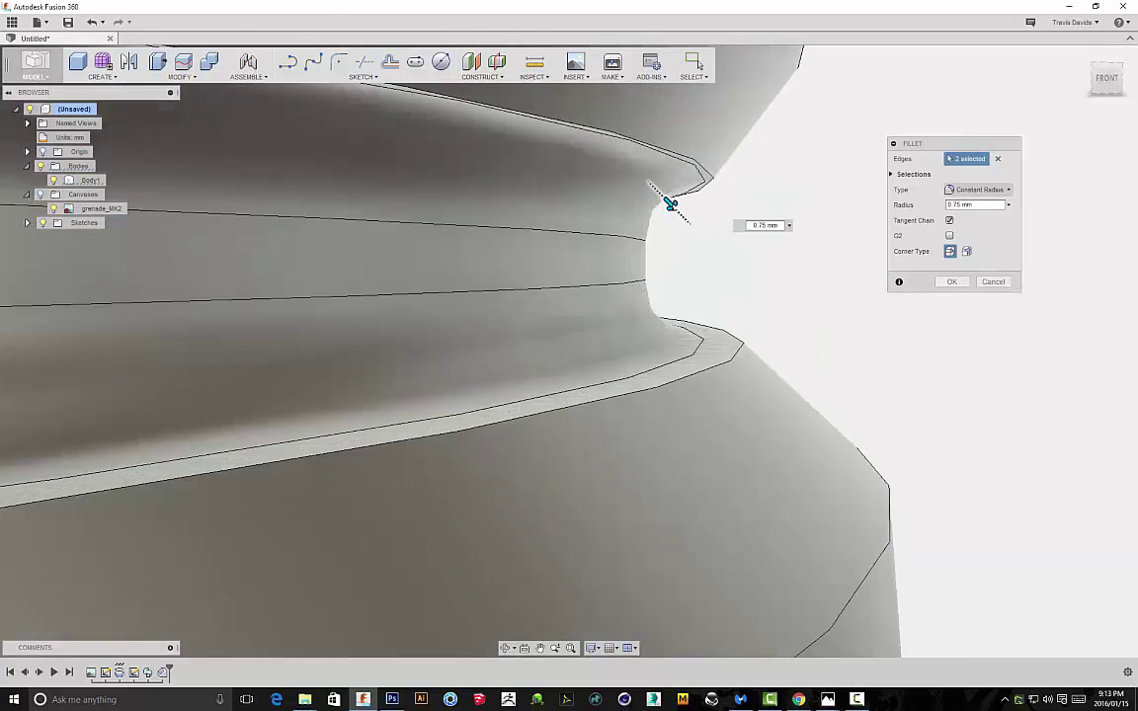
{"action": "scroll", "coordinate": [750, 326], "scroll_direction": "down", "scroll_amount": 5}
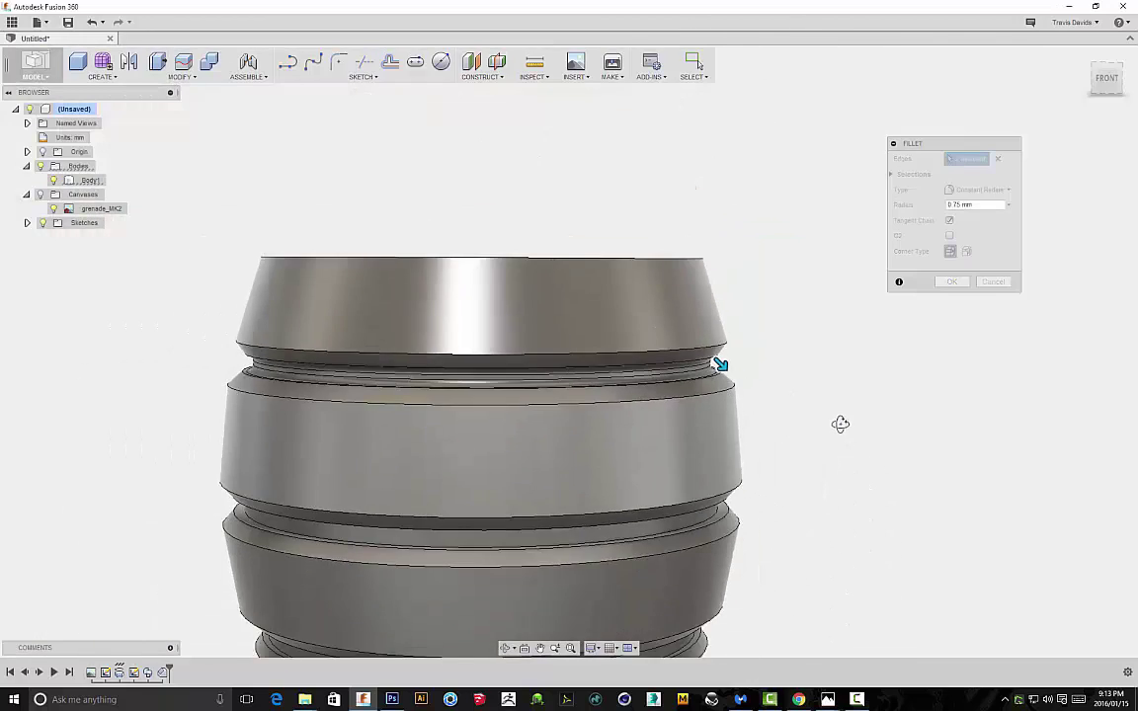
Add the inner edges of the second and third grooves to the fillet
{"action": "scroll", "coordinate": [833, 401], "scroll_direction": "up", "scroll_amount": 5}
{"action": "scroll", "coordinate": [704, 384], "scroll_direction": "up", "scroll_amount": 2}
{"action": "left_click", "coordinate": [626, 374]}
{"action": "middle_click_drag", "start_coordinate": [701, 386], "coordinate": [716, 435]}
{"action": "middle_click_drag", "start_coordinate": [835, 435], "coordinate": [782, 216]}
{"action": "left_click", "coordinate": [652, 459]}
{"action": "middle_click_drag", "start_coordinate": [758, 543], "coordinate": [764, 410], "text": "shift"}
{"action": "left_click", "coordinate": [625, 416]}
{"action": "scroll", "coordinate": [671, 491], "scroll_direction": "down", "scroll_amount": 3}
{"action": "left_click", "coordinate": [670, 497]}
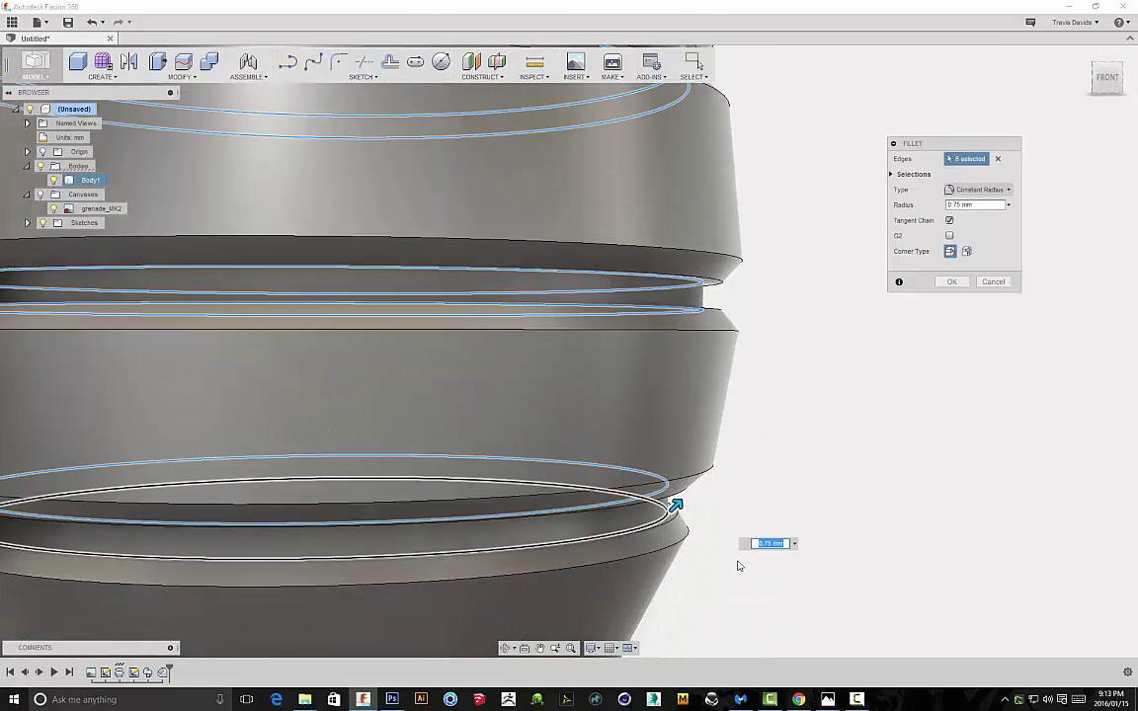
Add the inner edges of the lowest groove to the selection and complete the 0.75 mm fillet
{"action": "middle_click_drag", "start_coordinate": [737, 560], "coordinate": [749, 528], "text": "shift"}
{"action": "left_click", "coordinate": [600, 506]}
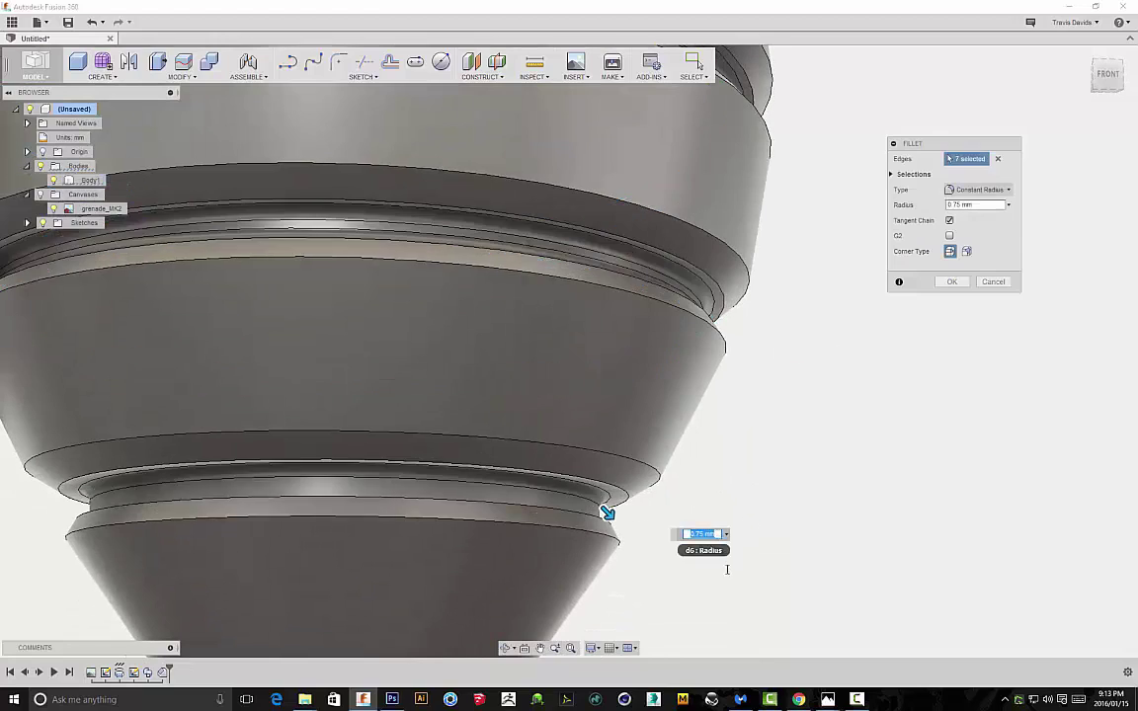
{"action": "middle_click_drag", "start_coordinate": [758, 462], "coordinate": [766, 513], "text": "shift"}
{"action": "middle_click_drag", "start_coordinate": [766, 514], "coordinate": [708, 432]}
{"action": "scroll", "coordinate": [709, 432], "scroll_direction": "down", "scroll_amount": 3}
{"action": "scroll", "coordinate": [504, 484], "scroll_direction": "up", "scroll_amount": 5}
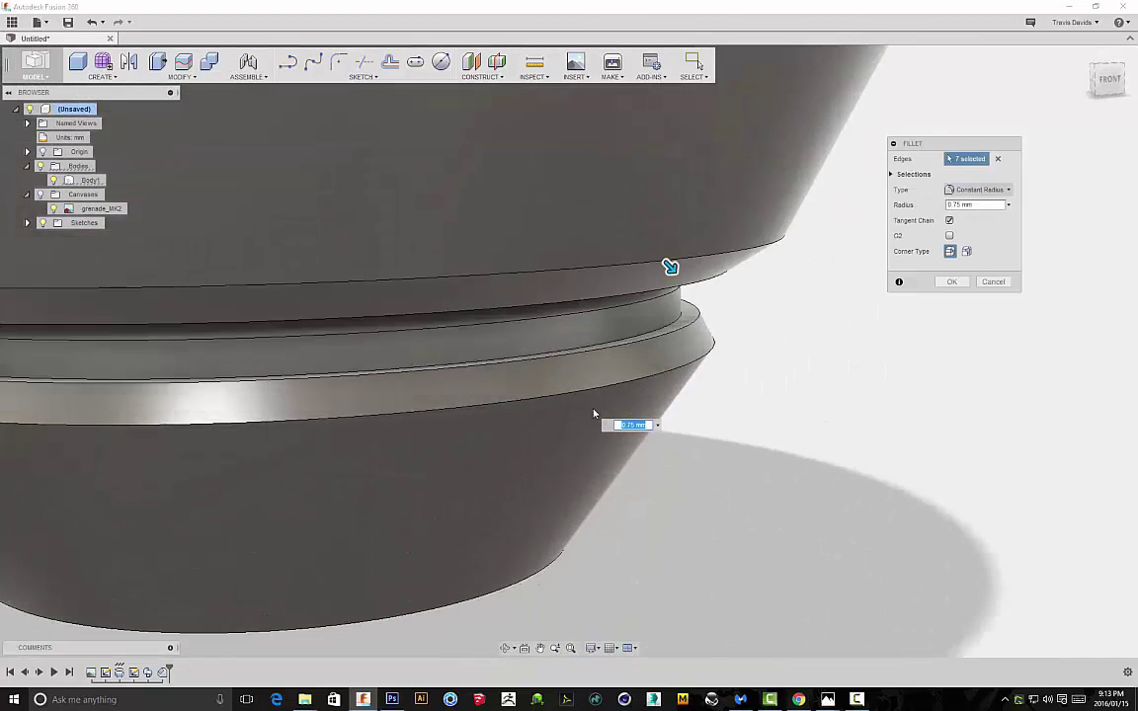
{"action": "scroll", "coordinate": [670, 329], "scroll_direction": "down", "scroll_amount": 6}
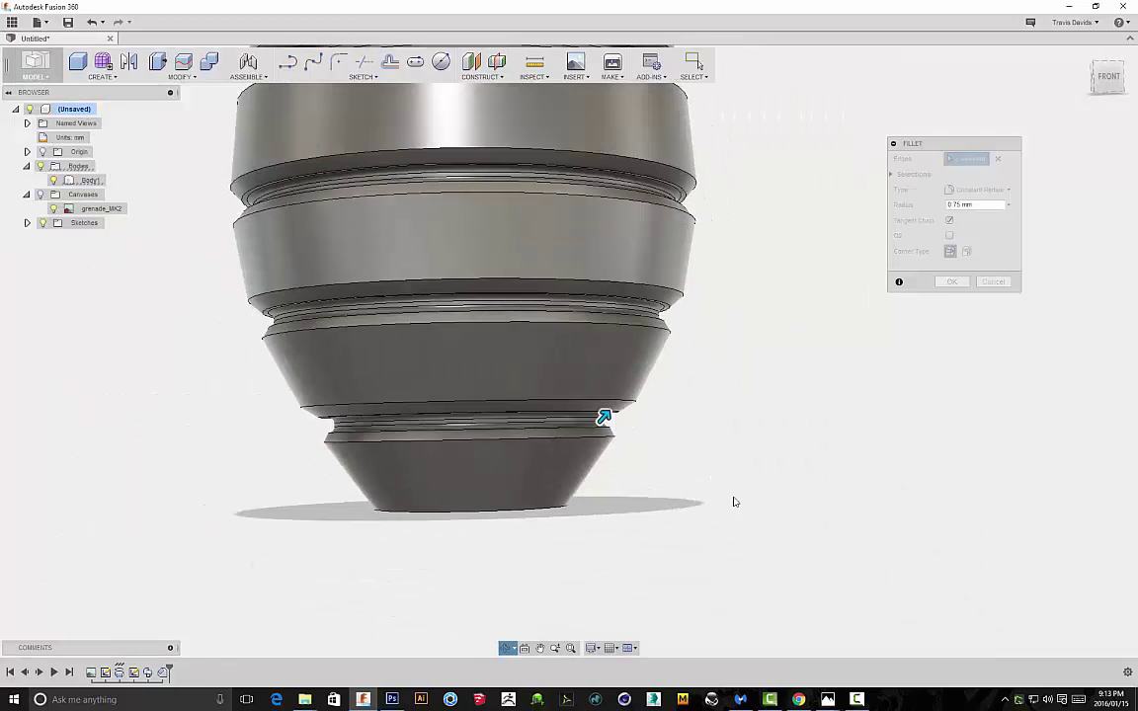
{"action": "left_click", "coordinate": [951, 282]}
Edit the body's Revolve feature to an angle of 45 degrees
{"action": "middle_click_drag", "start_coordinate": [915, 305], "coordinate": [852, 340], "text": "shift"}
{"action": "scroll", "coordinate": [937, 265], "scroll_direction": "down", "scroll_amount": 1}
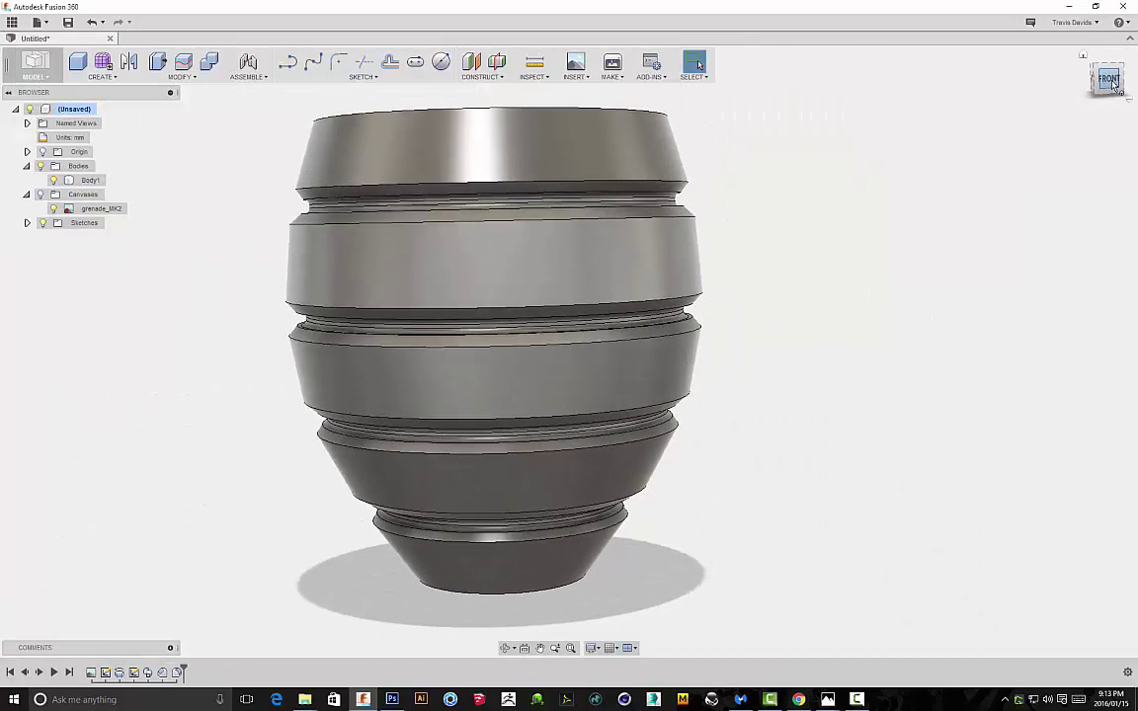
{"action": "left_click", "coordinate": [1110, 79]}
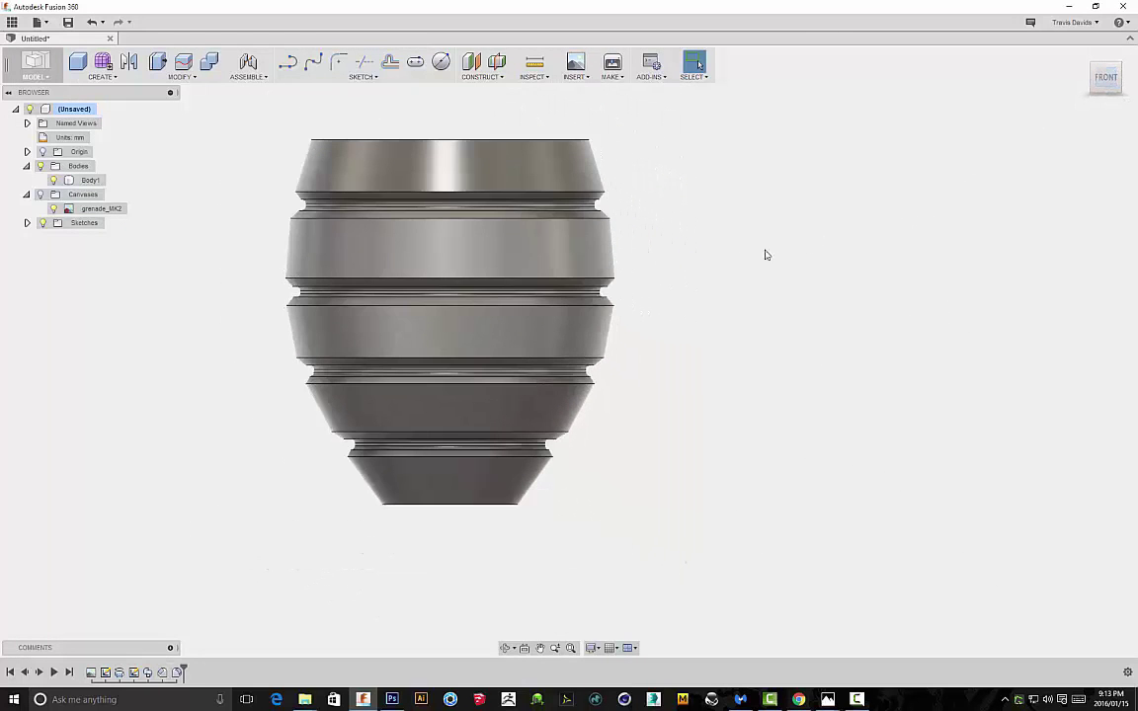
{"action": "middle_click_drag", "start_coordinate": [712, 250], "coordinate": [761, 290], "text": "shift"}
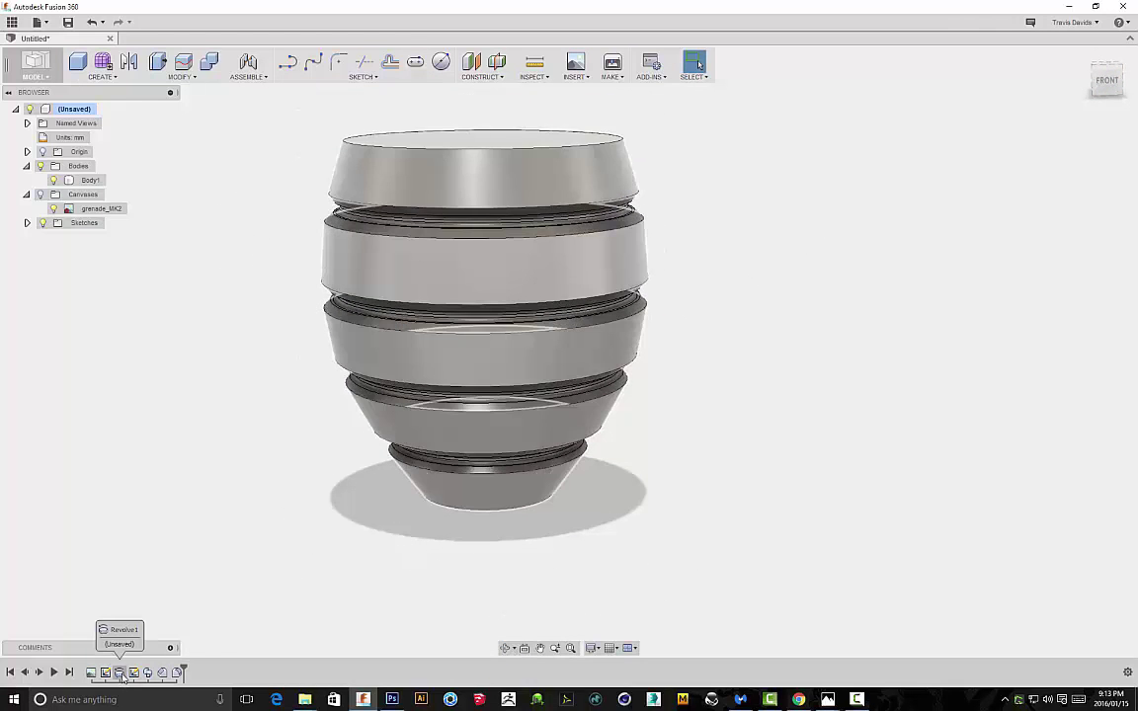
{"action": "double_click", "coordinate": [119, 673]}
{"action": "left_click", "coordinate": [952, 203]}
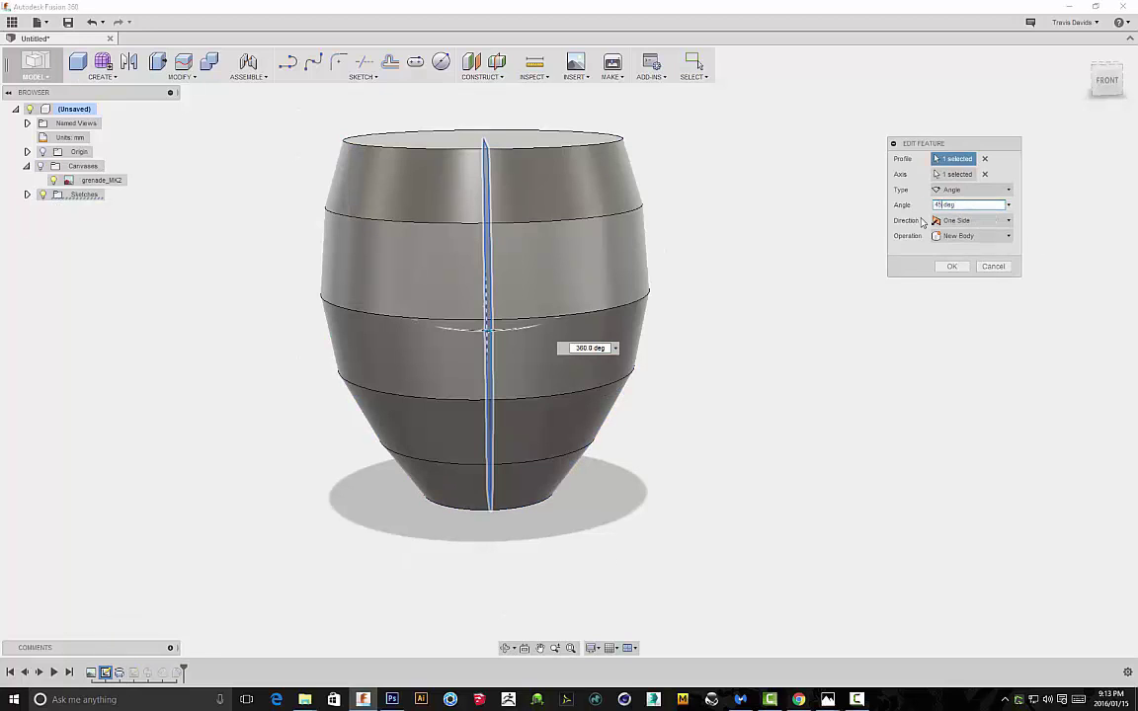
{"action": "type", "text": "45"}
{"action": "key", "text": "Return"}
{"action": "left_click", "coordinate": [952, 268]}
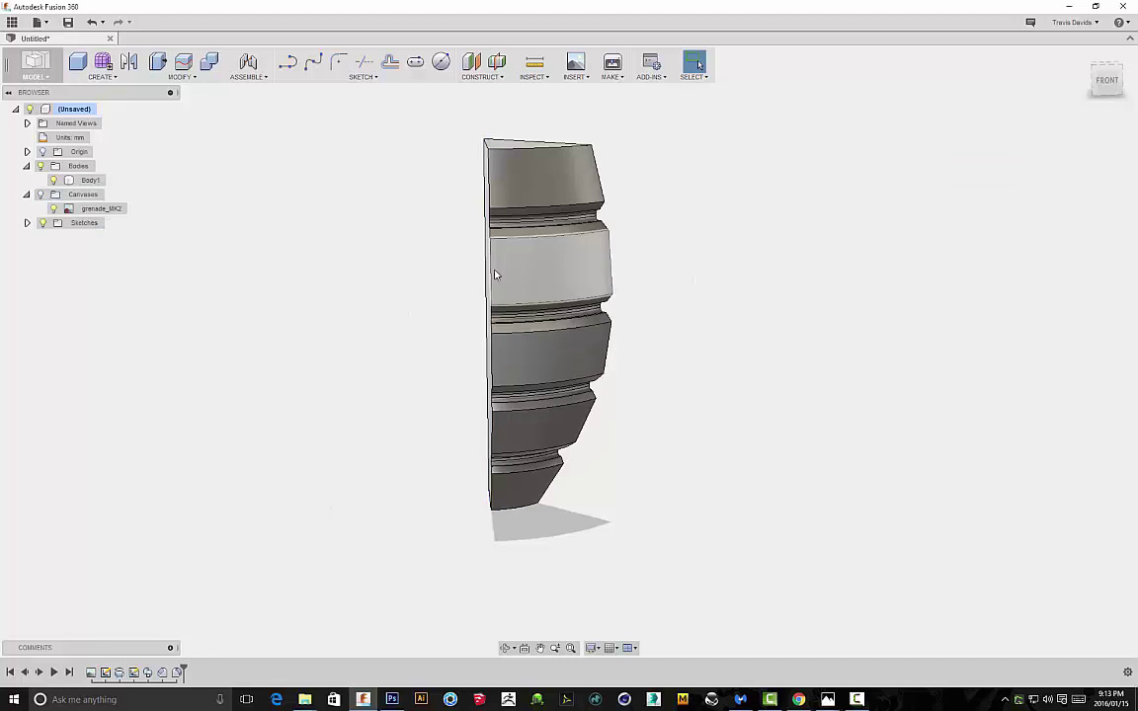
Start a fillet on the outer profile edges of the wedge's front cut face, from the top ring down to the third groove
{"action": "right_click", "coordinate": [646, 267]}
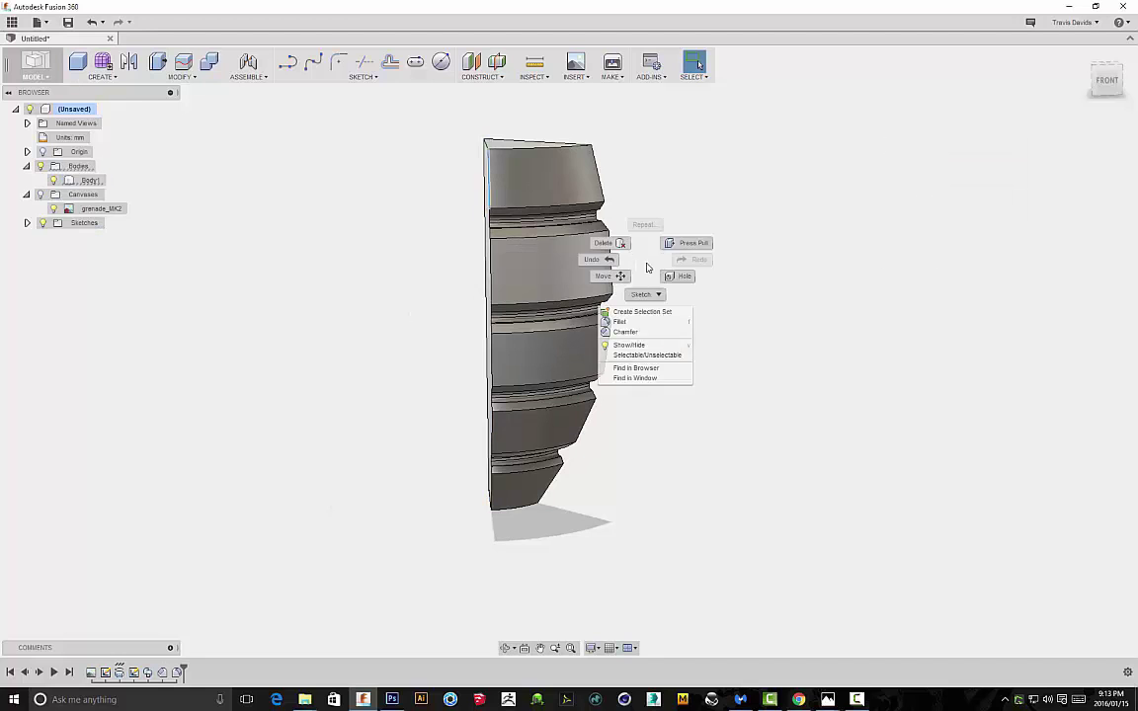
{"action": "left_click", "coordinate": [621, 323]}
{"action": "scroll", "coordinate": [704, 262], "scroll_direction": "up", "scroll_amount": 5}
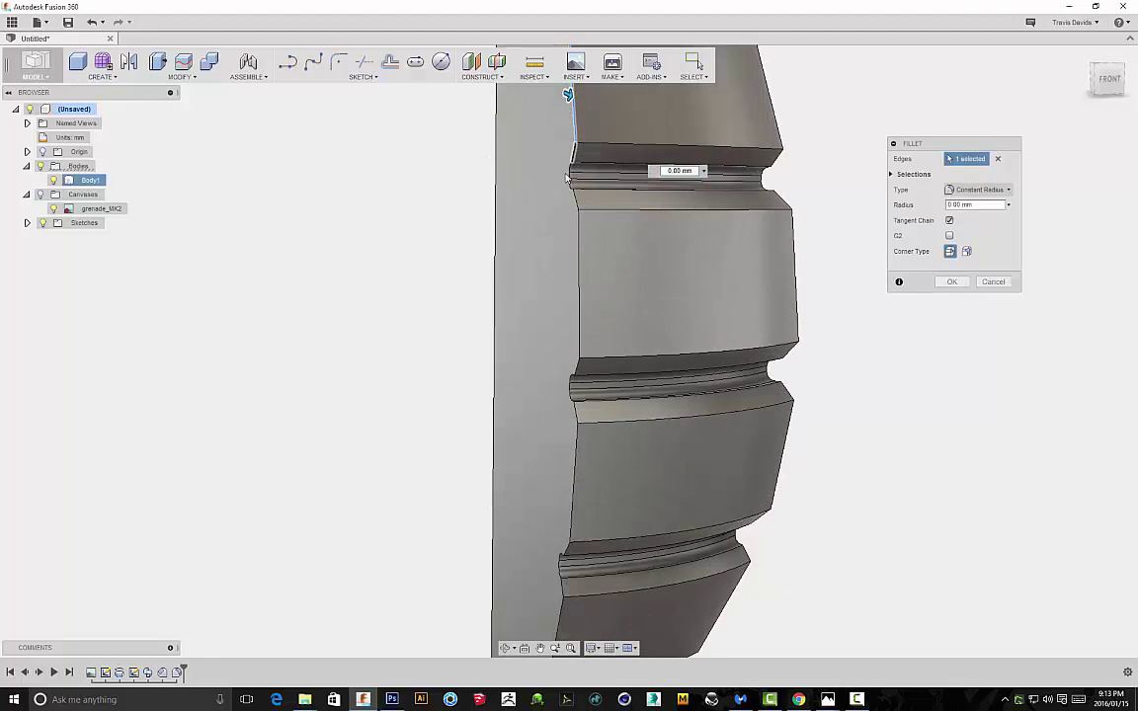
{"action": "left_click", "coordinate": [579, 244]}
{"action": "left_click", "coordinate": [580, 260]}
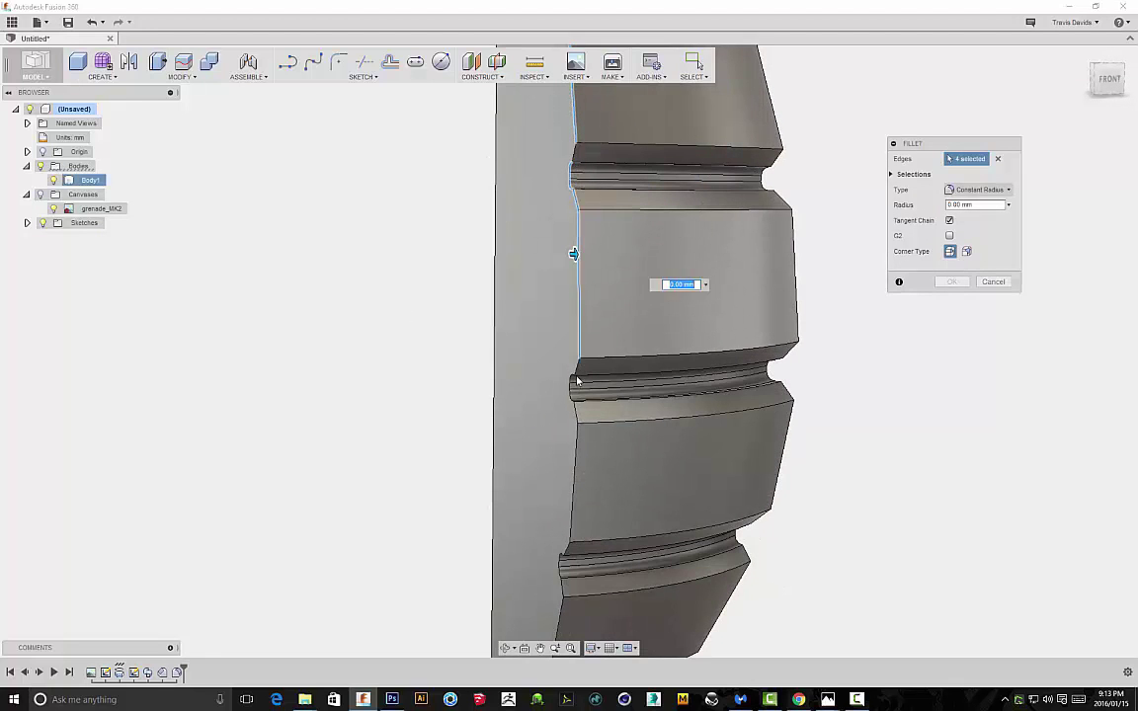
{"action": "left_click", "coordinate": [571, 400]}
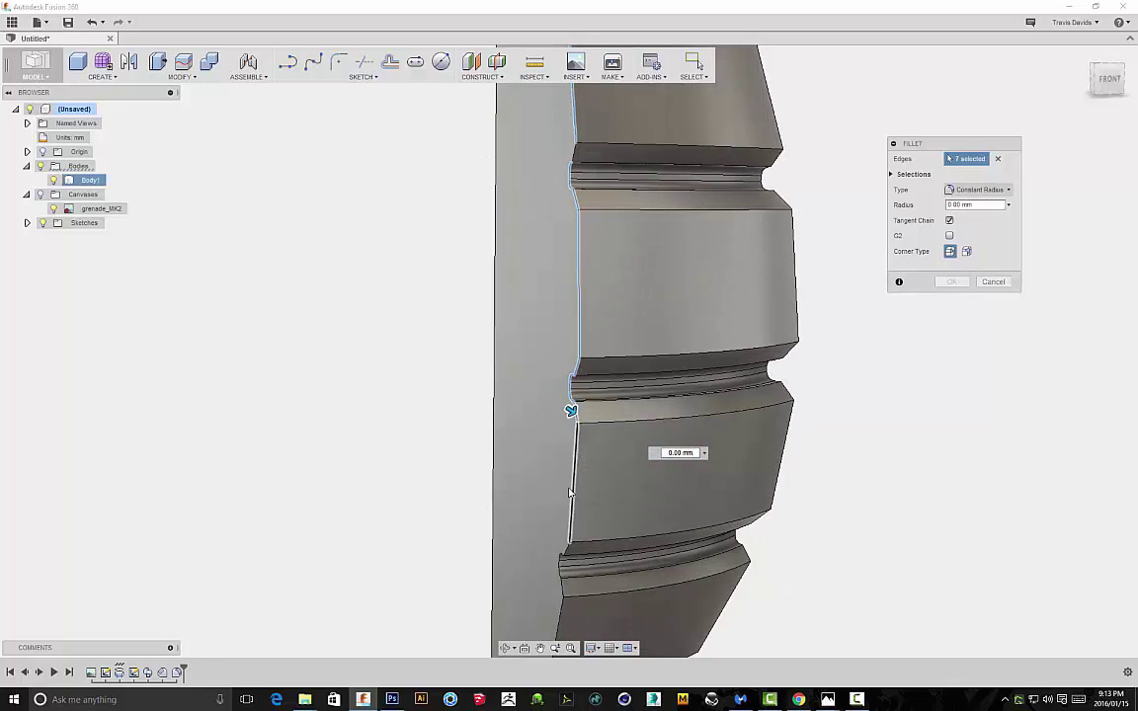
{"action": "left_click", "coordinate": [557, 577]}
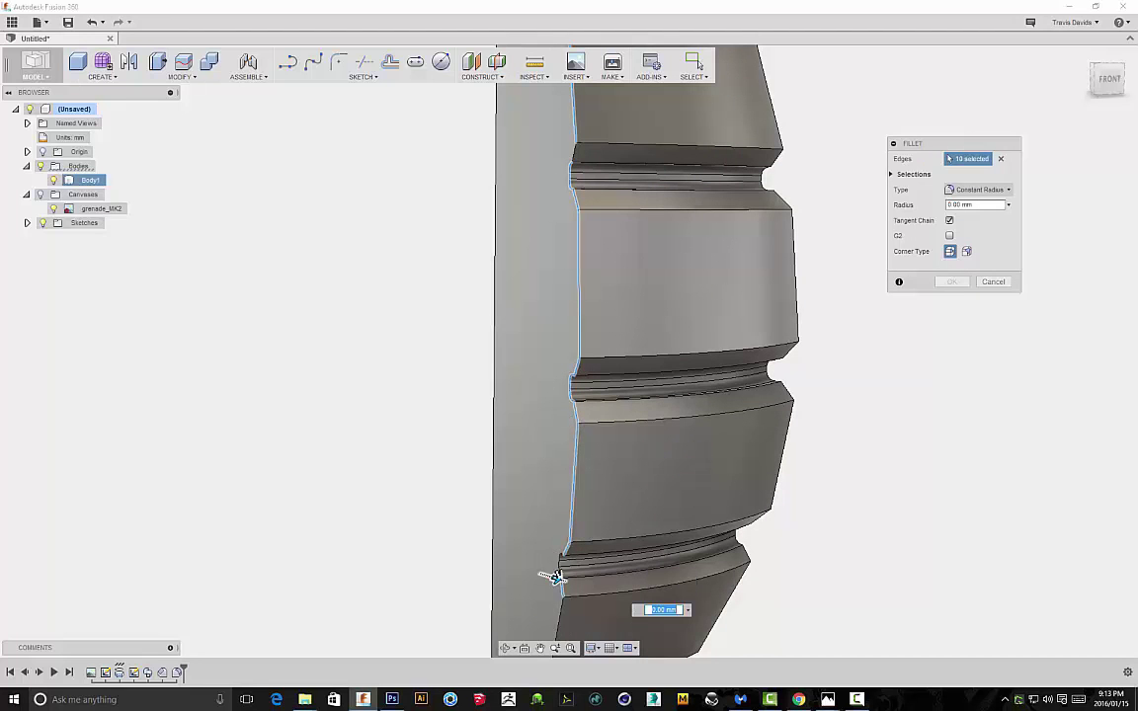
Add the remaining outer profile edges of the same cut face to the fillet, down to the base
{"action": "scroll", "coordinate": [583, 559], "scroll_direction": "down", "scroll_amount": 1}
{"action": "middle_click_drag", "start_coordinate": [631, 434], "coordinate": [627, 247]}
{"action": "left_click", "coordinate": [564, 425]}
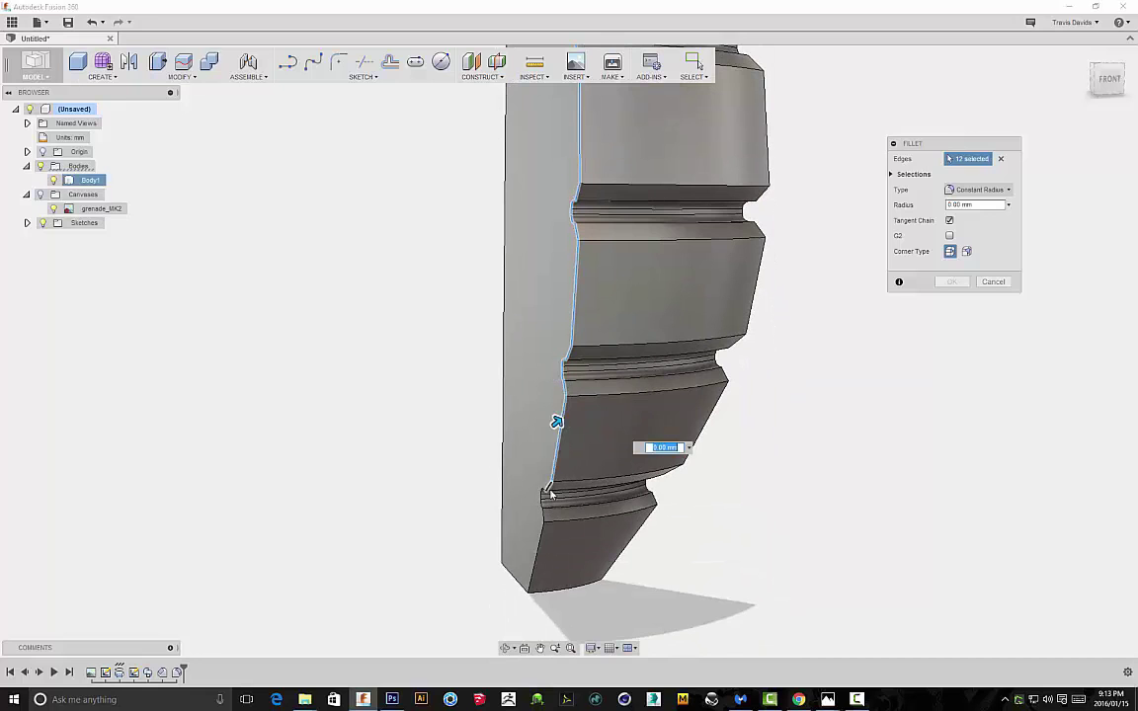
{"action": "left_click", "coordinate": [544, 493]}
{"action": "scroll", "coordinate": [541, 516], "scroll_direction": "up", "scroll_amount": 2}
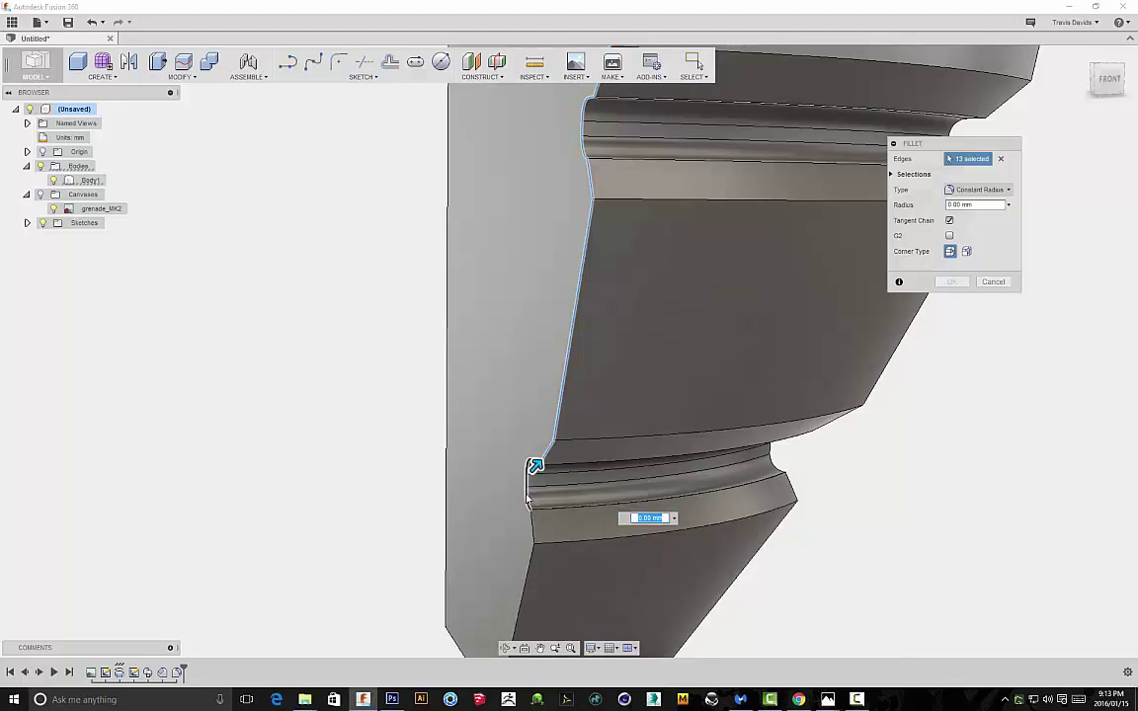
{"action": "left_click", "coordinate": [526, 499]}
{"action": "left_click", "coordinate": [533, 531]}
{"action": "left_click", "coordinate": [525, 581]}
Add the outer profile edges of the opposite cut face to the fillet, from the base up past the third groove
{"action": "middle_click_drag", "start_coordinate": [707, 542], "coordinate": [710, 493], "text": "shift"}
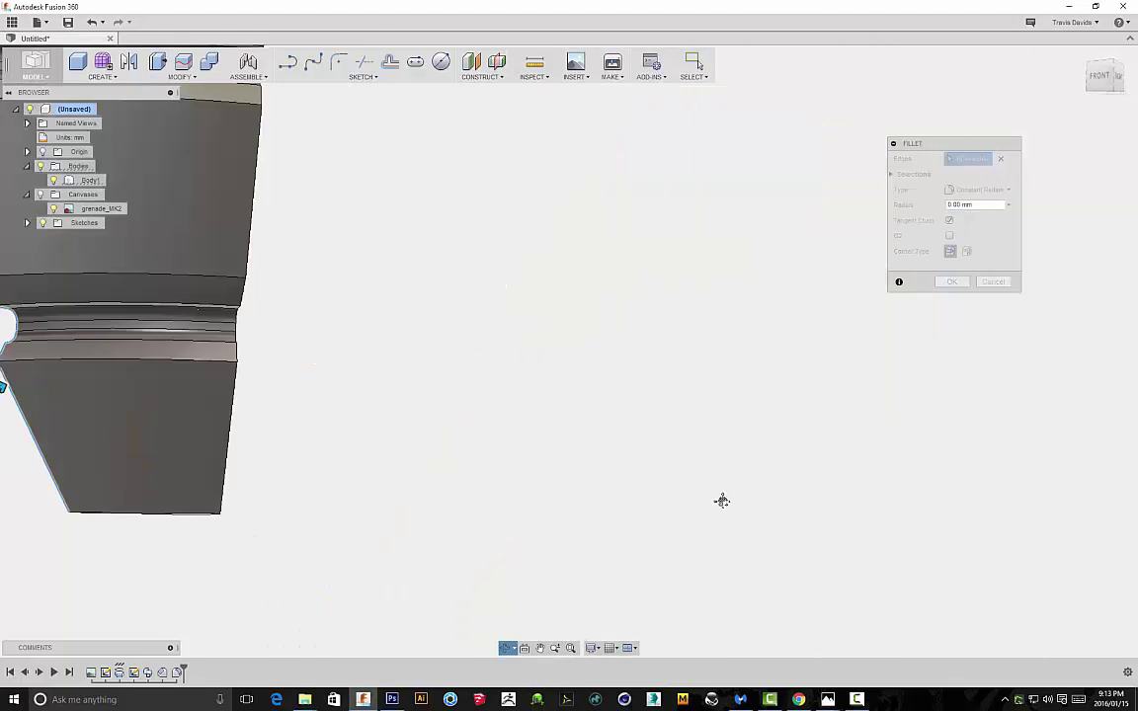
{"action": "middle_click_drag", "start_coordinate": [234, 417], "coordinate": [430, 514]}
{"action": "left_click", "coordinate": [441, 498]}
{"action": "left_click", "coordinate": [442, 454]}
{"action": "left_click", "coordinate": [440, 429]}
{"action": "left_click", "coordinate": [446, 409]}
{"action": "left_click", "coordinate": [472, 296]}
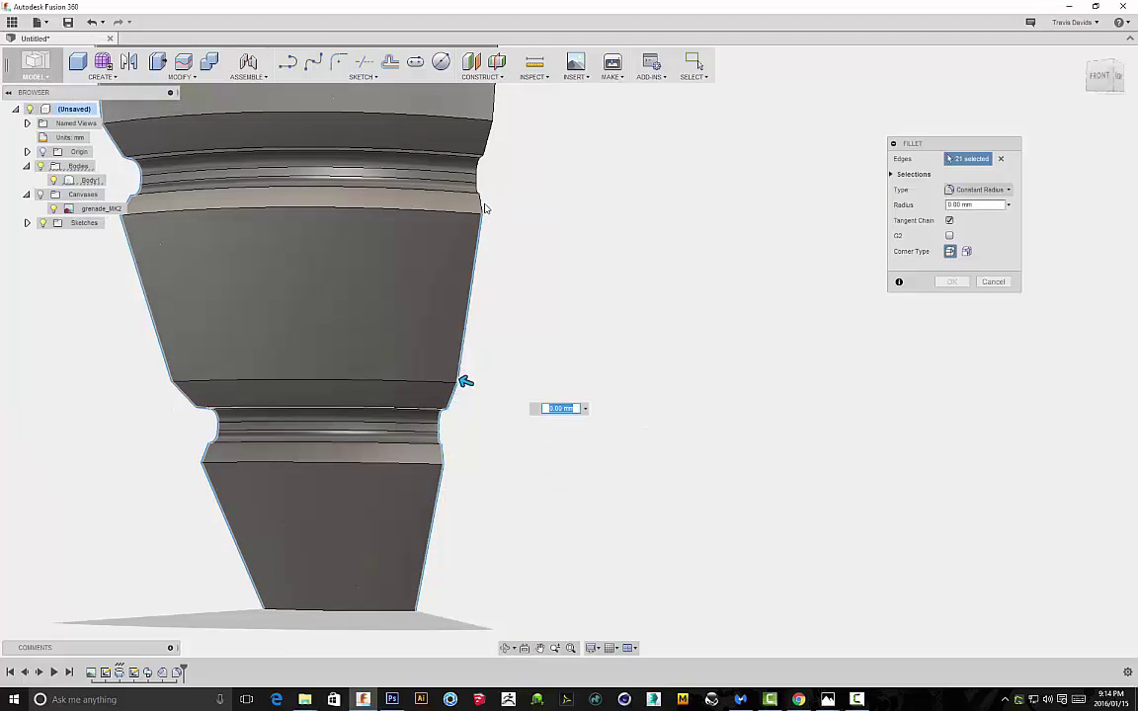
{"action": "left_click", "coordinate": [481, 205]}
{"action": "left_click", "coordinate": [477, 180]}
{"action": "left_click", "coordinate": [487, 144]}
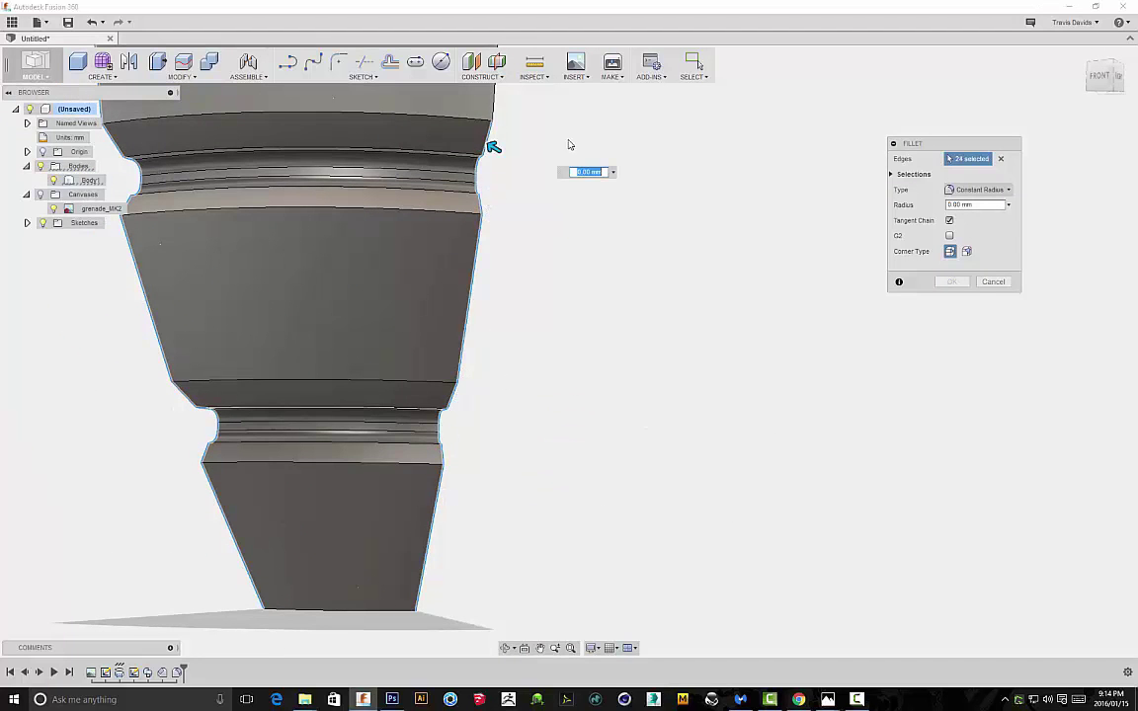
Add the remaining upper profile edges of the opposite cut face to the fillet, up to the top ring
{"action": "scroll", "coordinate": [566, 143], "scroll_direction": "down", "scroll_amount": 1}
{"action": "middle_click_drag", "start_coordinate": [538, 148], "coordinate": [550, 342]}
{"action": "left_click", "coordinate": [533, 316]}
{"action": "left_click", "coordinate": [534, 247]}
{"action": "left_click", "coordinate": [526, 225]}
{"action": "left_click", "coordinate": [538, 174]}
{"action": "middle_click_drag", "start_coordinate": [538, 170], "coordinate": [449, 176]}
{"action": "left_click", "coordinate": [442, 243]}
{"action": "left_click", "coordinate": [438, 215]}
{"action": "left_click", "coordinate": [441, 183]}
{"action": "left_click", "coordinate": [439, 161]}
Try a 0.75 mm radius on the selected profile edges and inspect the rounded corners around the grooves
{"action": "scroll", "coordinate": [435, 161], "scroll_direction": "up", "scroll_amount": 4}
{"action": "scroll", "coordinate": [447, 172], "scroll_direction": "up", "scroll_amount": 5}
{"action": "middle_click_drag", "start_coordinate": [447, 172], "coordinate": [483, 327]}
{"action": "scroll", "coordinate": [488, 276], "scroll_direction": "down", "scroll_amount": 6}
{"action": "scroll", "coordinate": [488, 324], "scroll_direction": "up", "scroll_amount": 5}
{"action": "left_click_drag", "start_coordinate": [583, 322], "coordinate": [538, 328]}
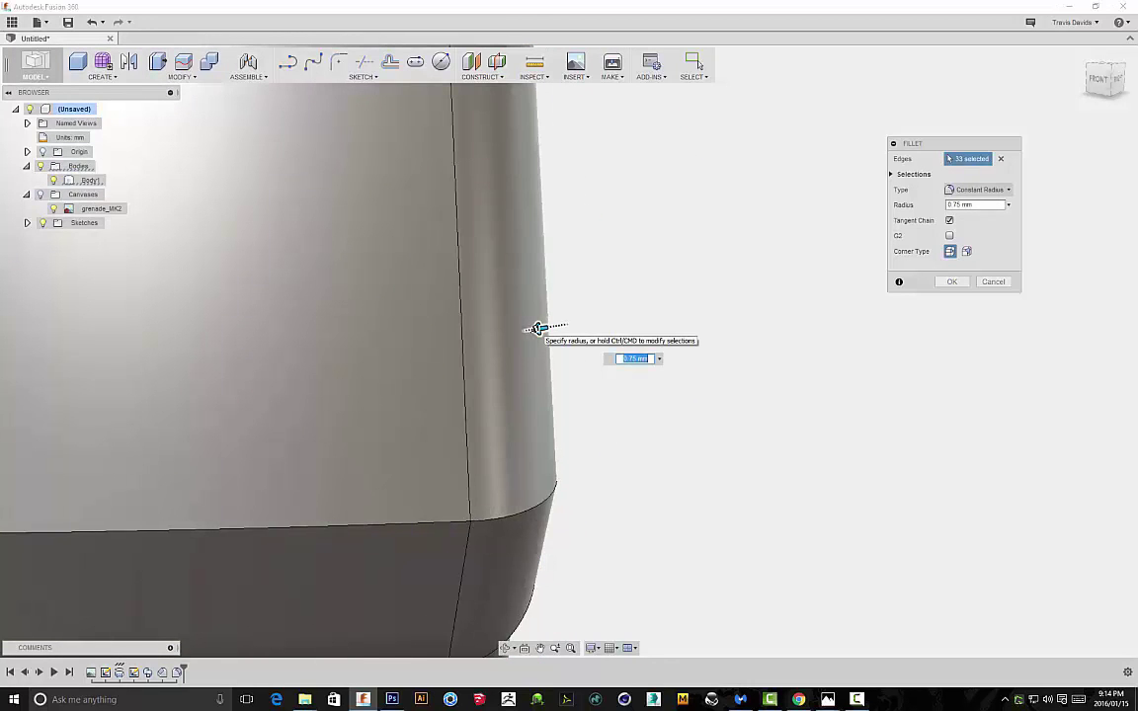
{"action": "scroll", "coordinate": [538, 435], "scroll_direction": "down", "scroll_amount": 10}
{"action": "middle_click_drag", "start_coordinate": [597, 482], "coordinate": [497, 396], "text": "shift"}
{"action": "scroll", "coordinate": [383, 312], "scroll_direction": "up", "scroll_amount": 5}
{"action": "scroll", "coordinate": [383, 312], "scroll_direction": "up", "scroll_amount": 3}
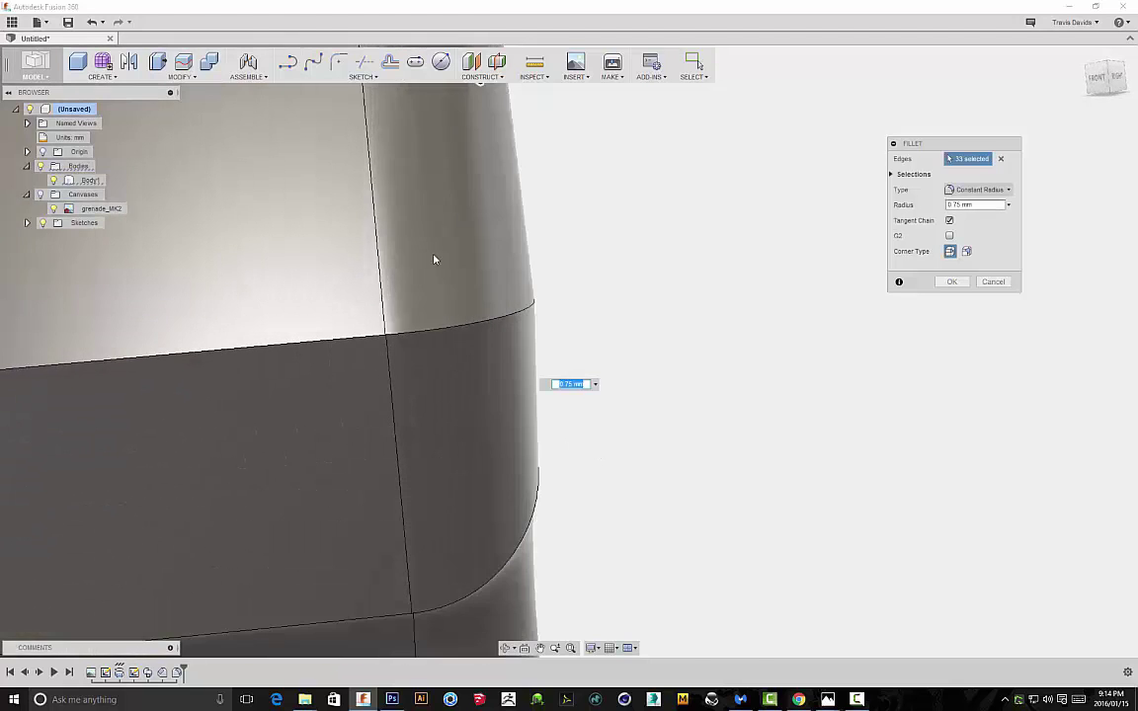
{"action": "scroll", "coordinate": [422, 274], "scroll_direction": "down", "scroll_amount": 2}
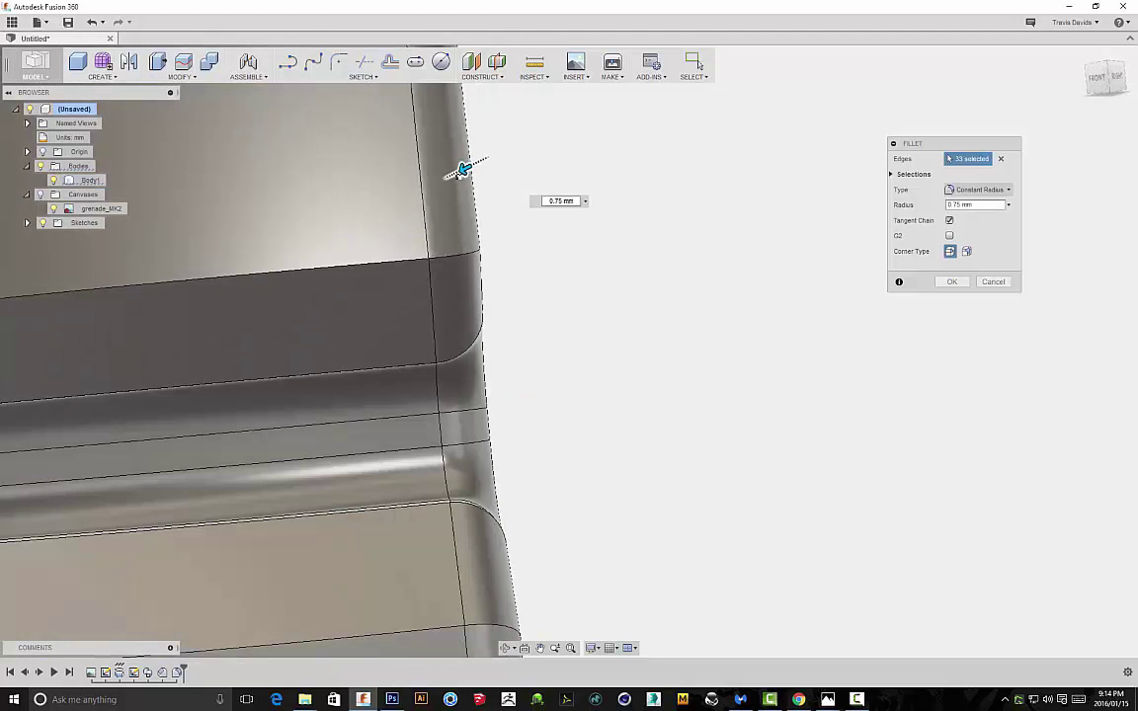
Increase the radius of the profile edge fillet to 1.10 mm
{"action": "left_click_drag", "start_coordinate": [463, 170], "coordinate": [459, 174]}
{"action": "scroll", "coordinate": [543, 367], "scroll_direction": "down", "scroll_amount": 2}
{"action": "scroll", "coordinate": [592, 380], "scroll_direction": "down", "scroll_amount": 5}
{"action": "middle_click_drag", "start_coordinate": [661, 388], "coordinate": [687, 335], "text": "shift"}
{"action": "left_click_drag", "start_coordinate": [675, 338], "coordinate": [560, 291], "text": "shift"}
{"action": "scroll", "coordinate": [555, 287], "scroll_direction": "up", "scroll_amount": 4}
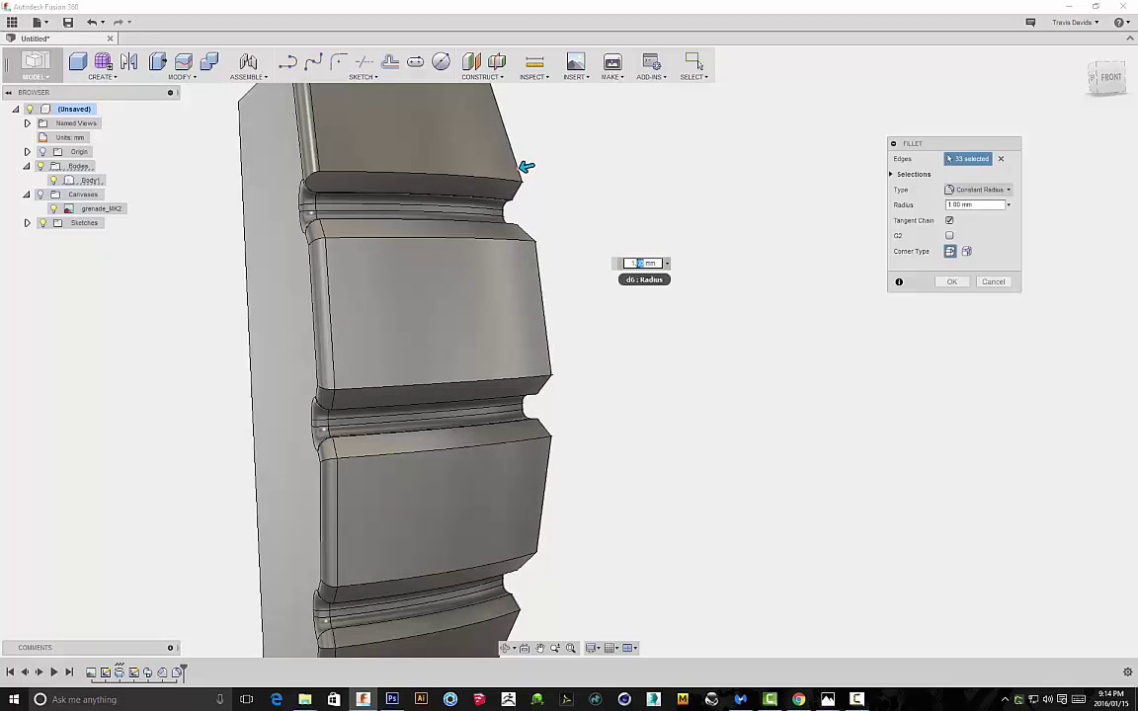
{"action": "key", "text": "Return"}
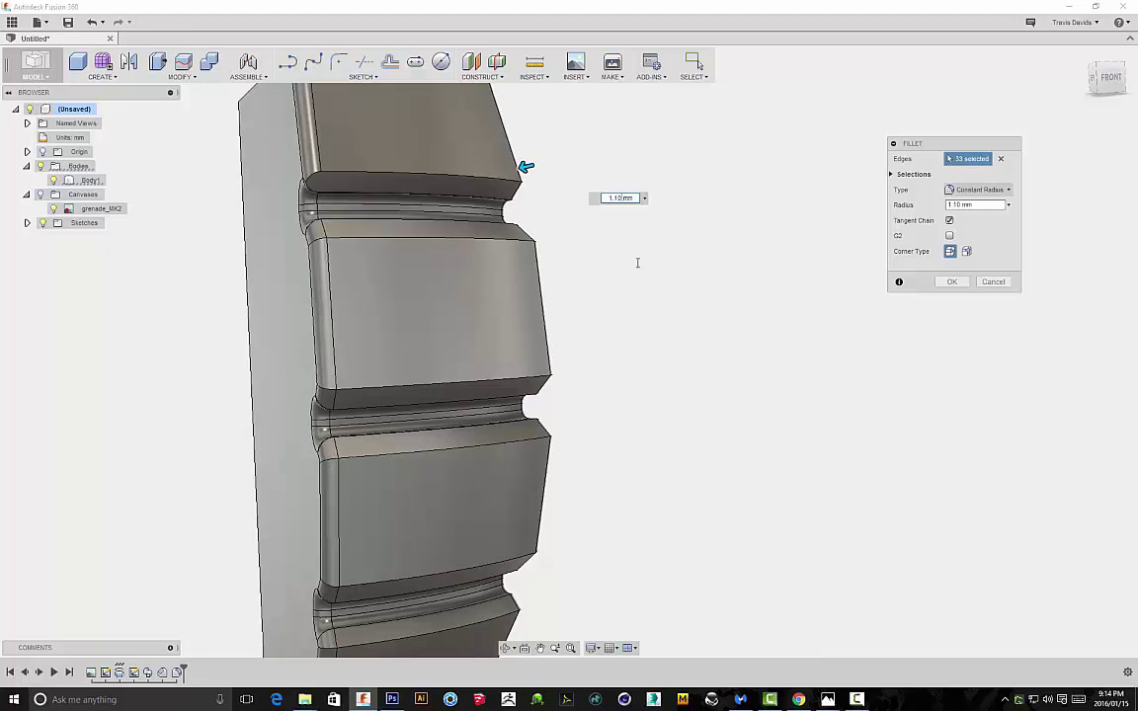
Try a radius of 1.15 mm, return it to 1.10 mm and complete the fillet
{"action": "middle_click_drag", "start_coordinate": [690, 399], "coordinate": [587, 415]}
{"action": "middle_click_drag", "start_coordinate": [582, 367], "coordinate": [714, 371], "text": "shift"}
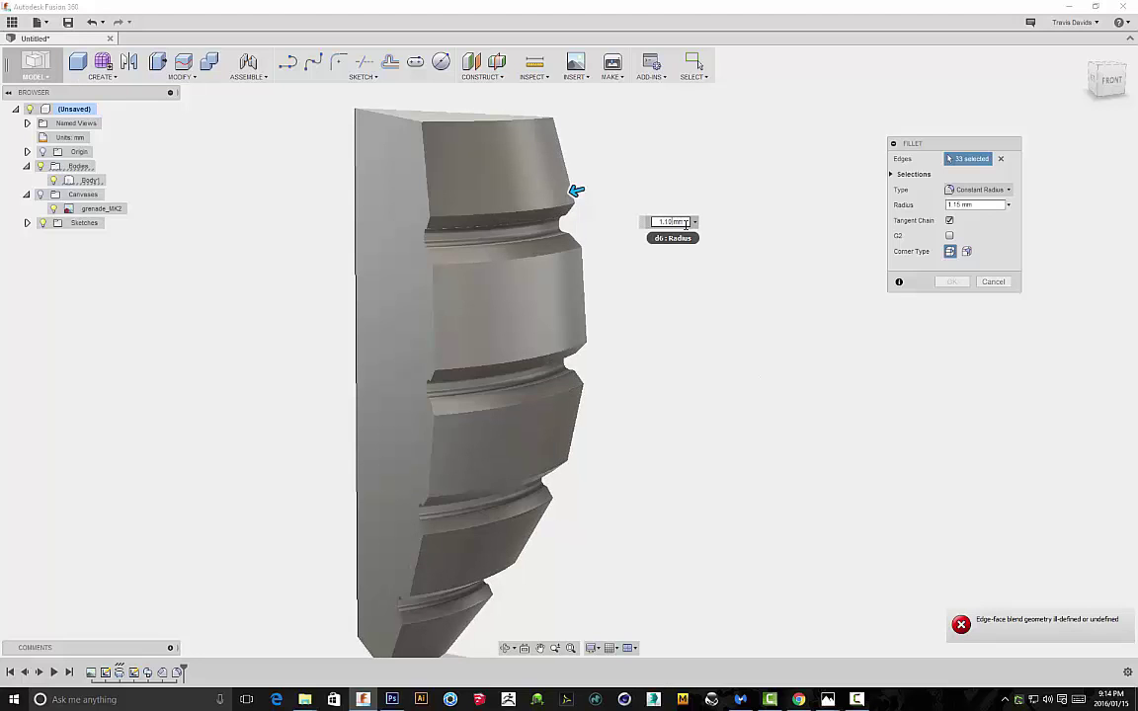
{"action": "key", "text": "Return"}
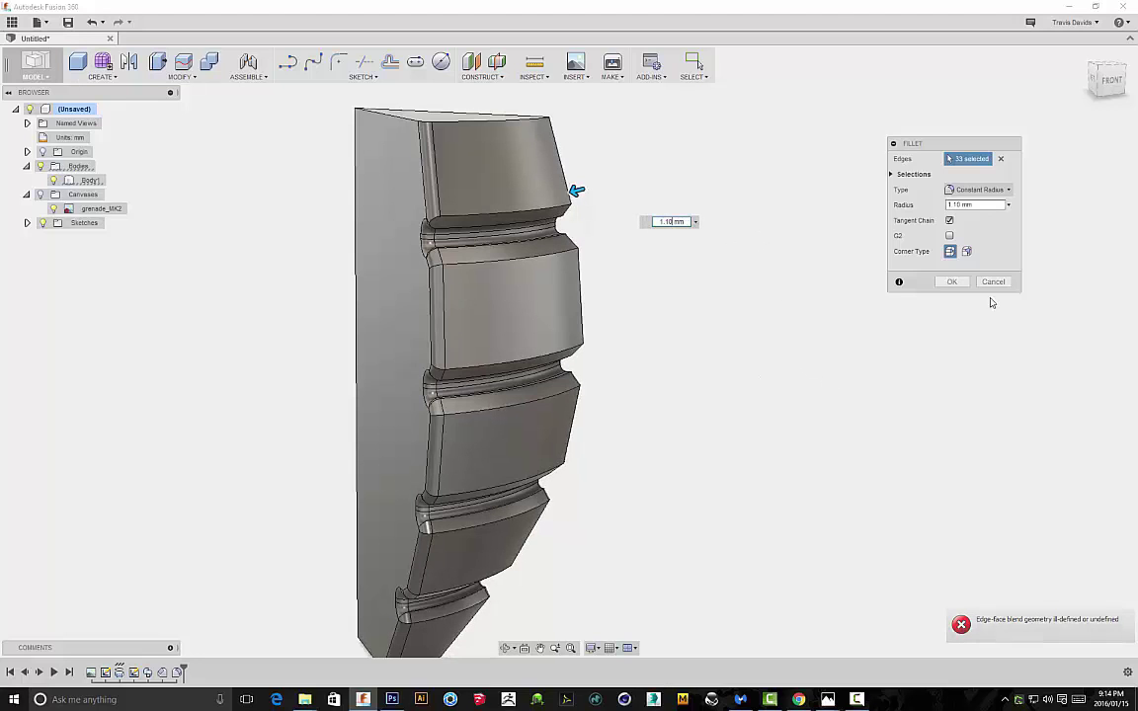
{"action": "left_click", "coordinate": [951, 281]}
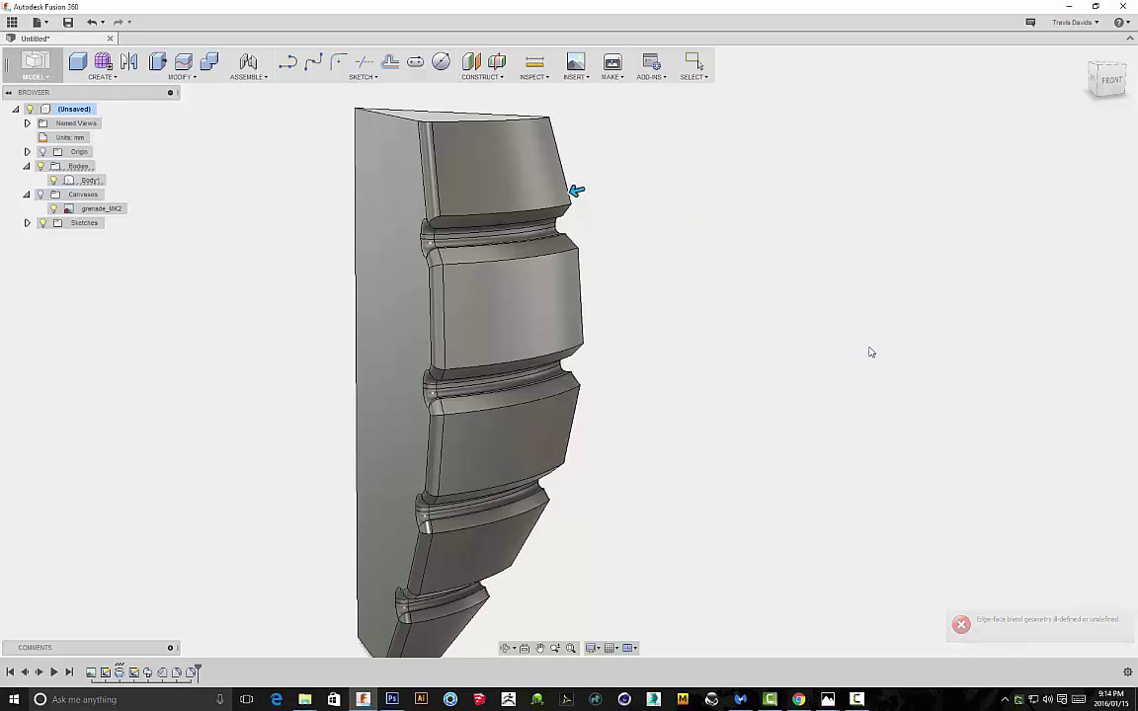
Start a circle sketch on the top face of the wedge
{"action": "middle_click_drag", "start_coordinate": [827, 383], "coordinate": [466, 63], "text": "shift"}
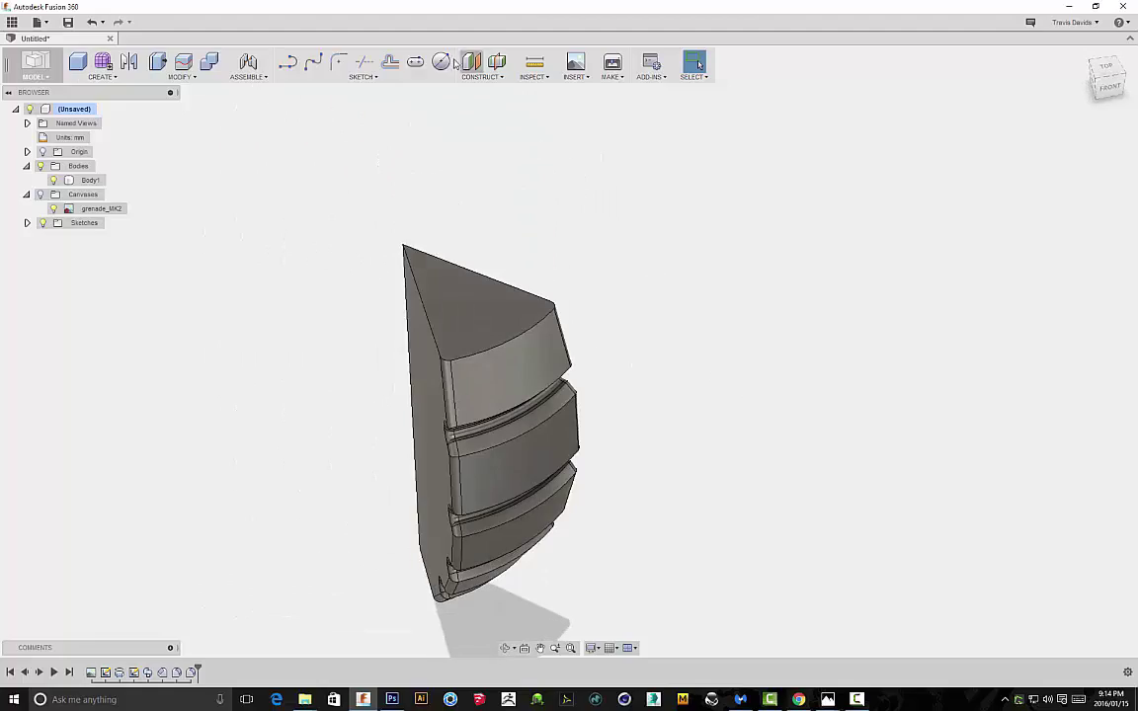
{"action": "left_click", "coordinate": [442, 61]}
{"action": "left_click", "coordinate": [450, 306]}
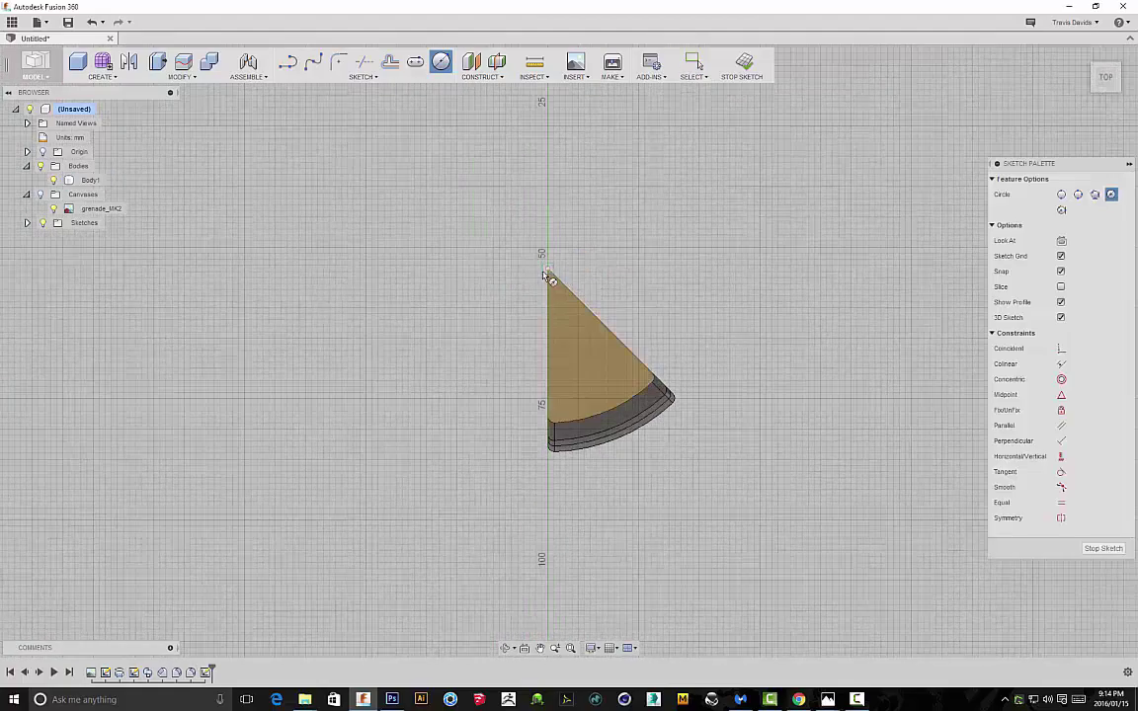
{"action": "left_click", "coordinate": [606, 414]}
{"action": "key", "text": "Escape"}
{"action": "key", "text": "ctrl+z"}
Sketch a circle centred on the wedge's tip and passing through the outer arc of its top face
{"action": "left_click", "coordinate": [441, 62]}
{"action": "scroll", "coordinate": [570, 294], "scroll_direction": "up", "scroll_amount": 3}
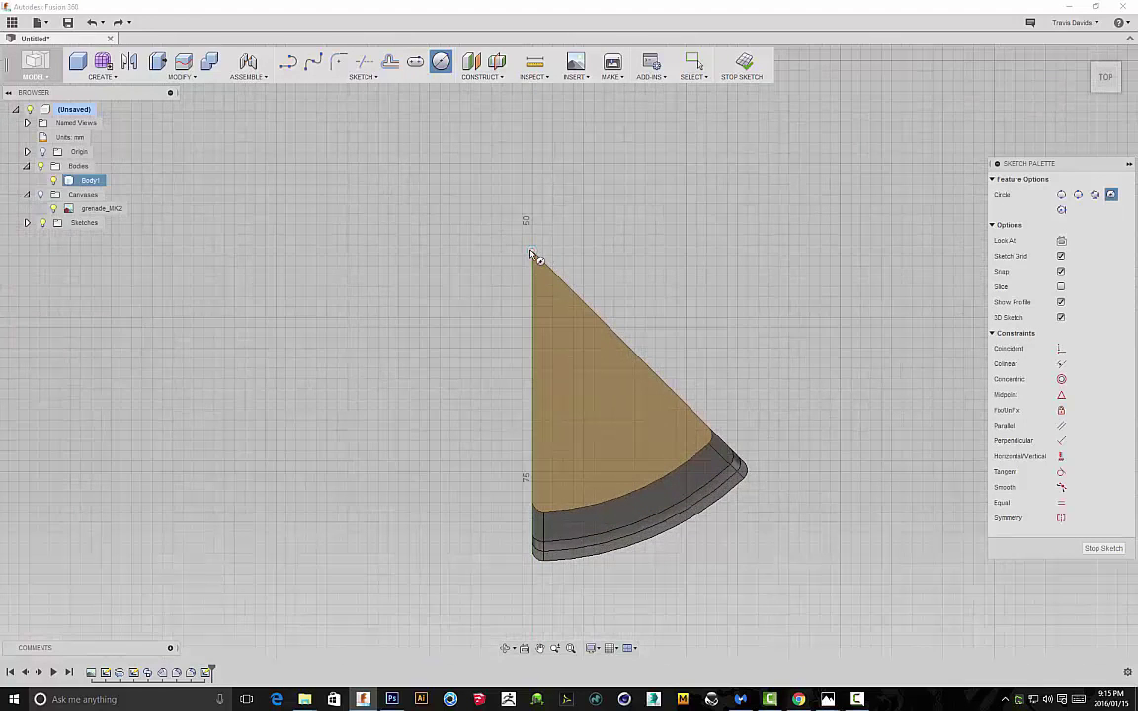
{"action": "left_click", "coordinate": [530, 255]}
{"action": "scroll", "coordinate": [624, 504], "scroll_direction": "up", "scroll_amount": 5}
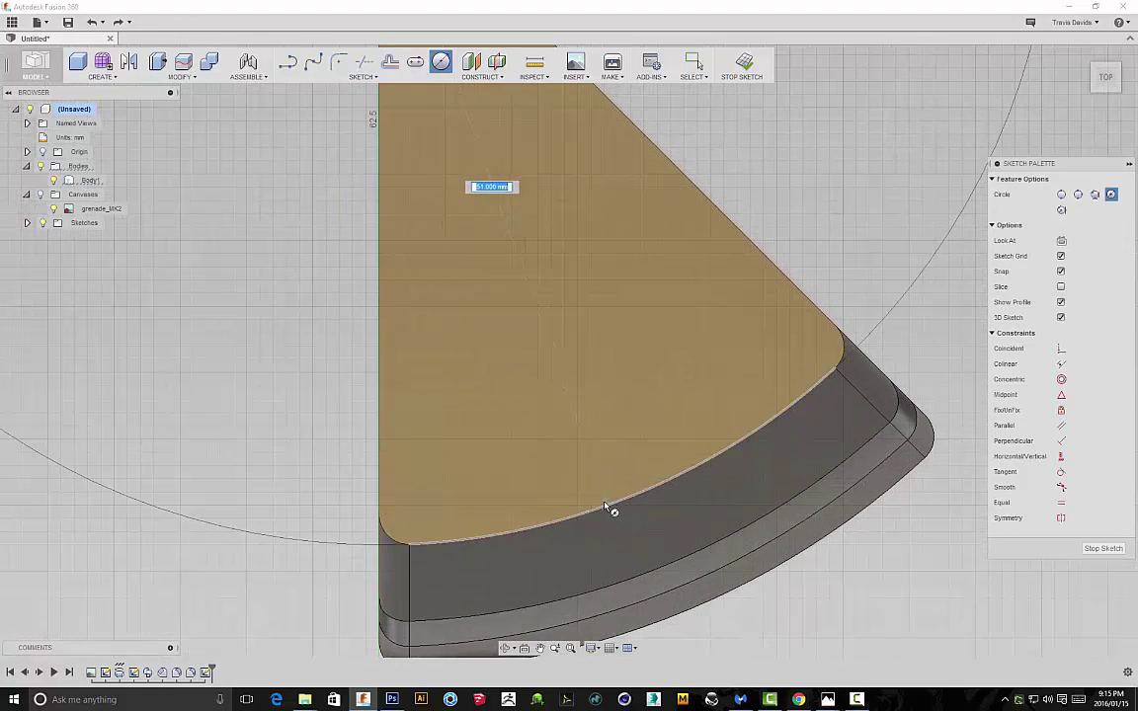
{"action": "left_click", "coordinate": [607, 509]}
{"action": "scroll", "coordinate": [606, 509], "scroll_direction": "down", "scroll_amount": 8}
{"action": "right_click", "coordinate": [787, 402]}
{"action": "left_click", "coordinate": [830, 400]}
Create a full circular pattern of the wedge body around the sketched circle's axis with a quantity of 8
{"action": "mouse_move", "coordinate": [846, 431]}
{"action": "middle_mouse_down", "text": "shift"}
{"action": "mouse_move", "coordinate": [830, 395]}
{"action": "mouse_move", "coordinate": [838, 488]}
{"action": "mouse_move", "coordinate": [842, 468]}
{"action": "mouse_move", "coordinate": [681, 399]}
{"action": "mouse_move", "coordinate": [660, 371]}
{"action": "mouse_move", "coordinate": [662, 425]}
{"action": "middle_mouse_up", "text": "shift"}
{"action": "left_click", "coordinate": [103, 77]}
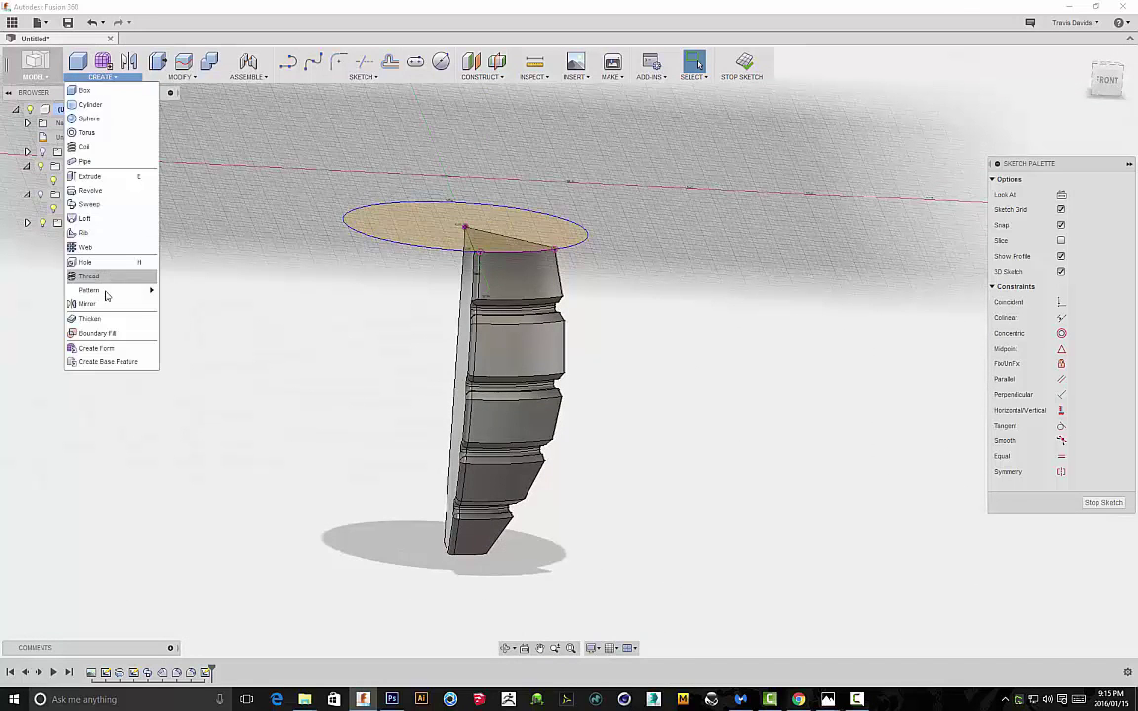
{"action": "mouse_move", "coordinate": [107, 290]}
{"action": "left_click", "coordinate": [178, 305]}
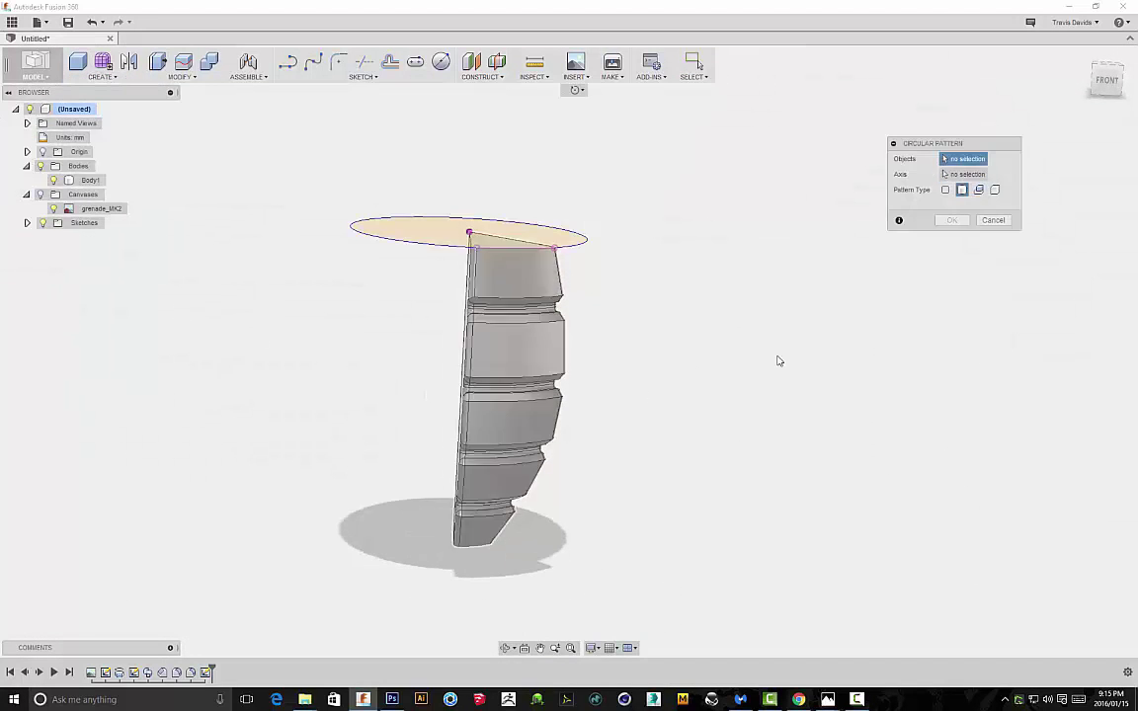
{"action": "left_click", "coordinate": [537, 369]}
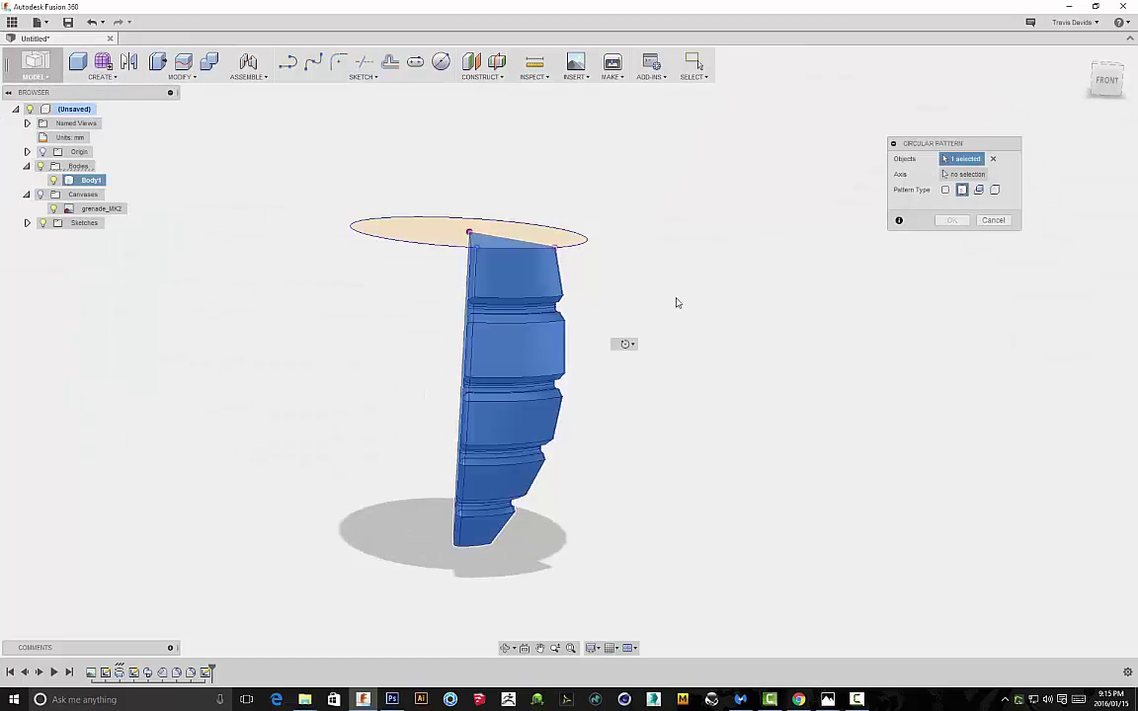
{"action": "middle_click_drag", "start_coordinate": [678, 297], "coordinate": [934, 201], "text": "shift"}
{"action": "left_click", "coordinate": [966, 174]}
{"action": "scroll", "coordinate": [325, 244], "scroll_direction": "up", "scroll_amount": 4}
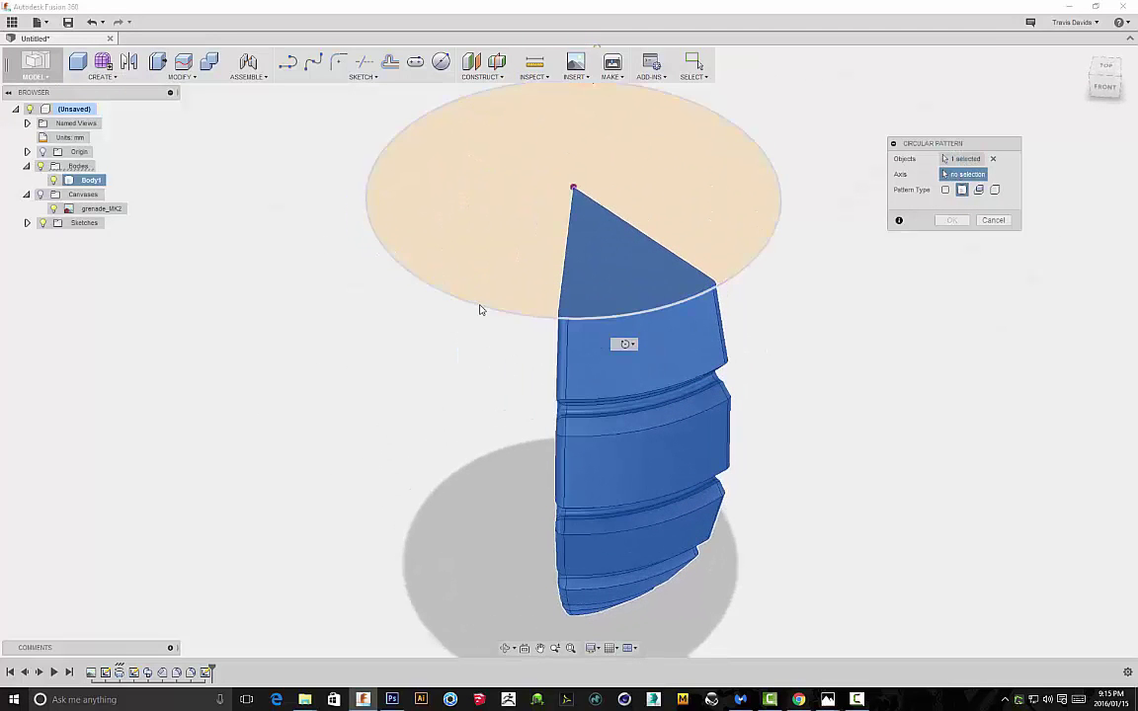
{"action": "left_click", "coordinate": [483, 311]}
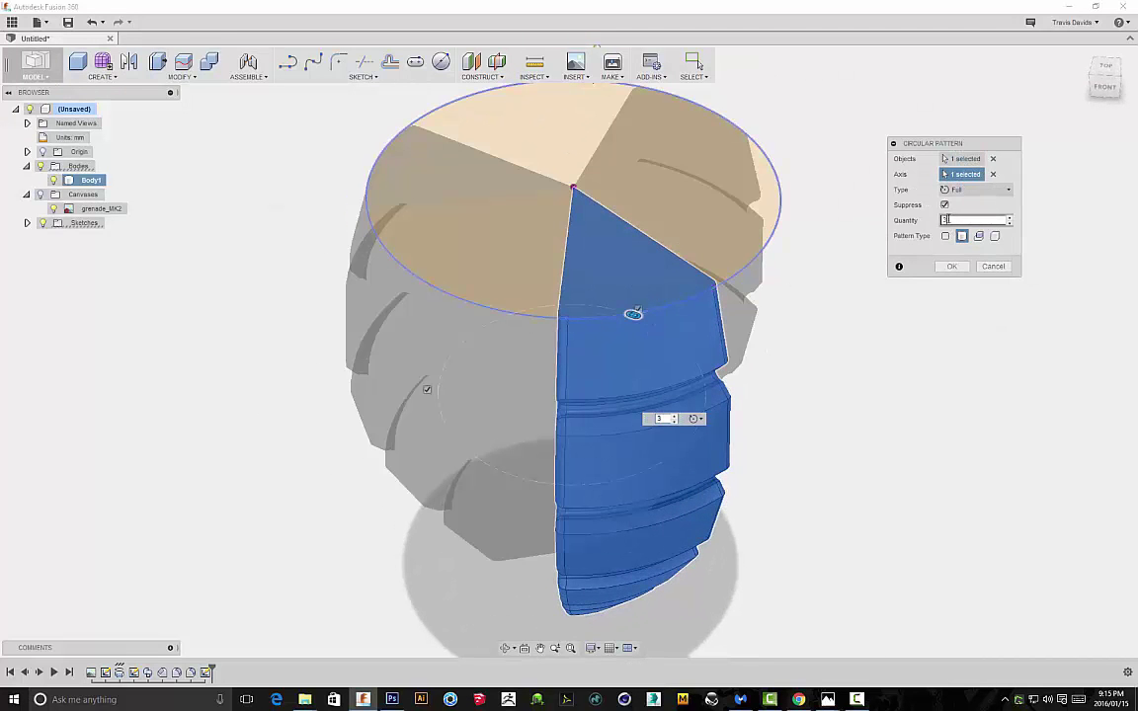
{"action": "type", "text": "8"}
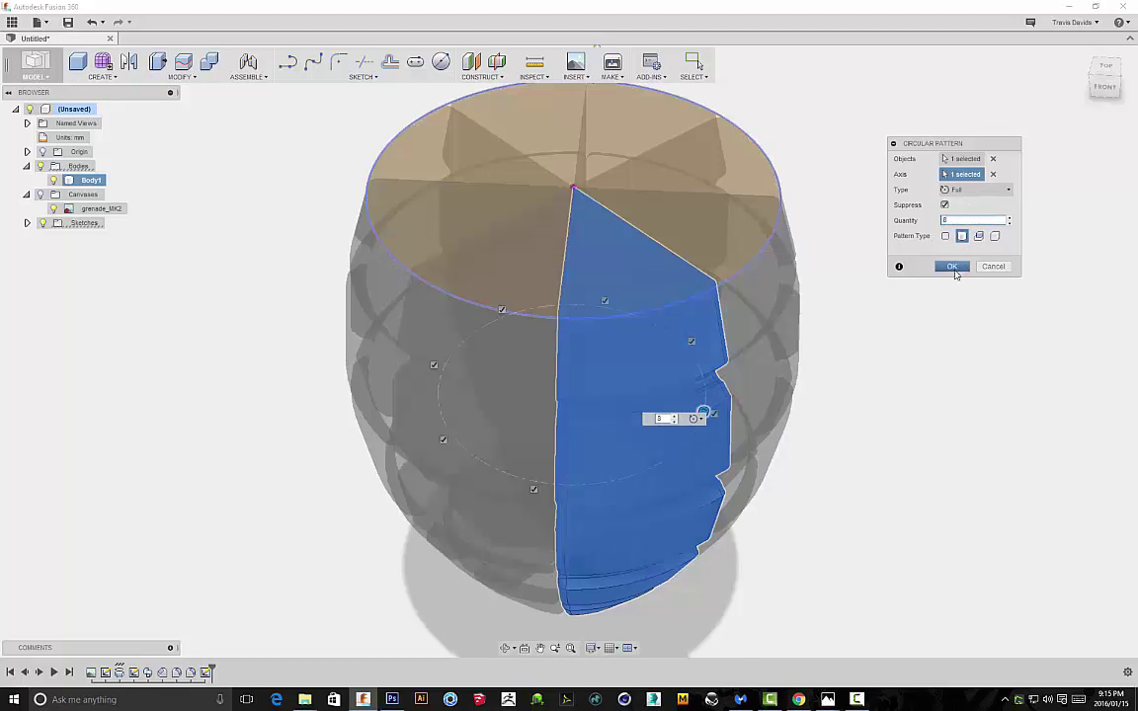
{"action": "left_click", "coordinate": [953, 269]}
{"action": "scroll", "coordinate": [936, 277], "scroll_direction": "down", "scroll_amount": 3}
{"action": "middle_click_drag", "start_coordinate": [922, 345], "coordinate": [935, 267], "text": "shift"}
{"action": "scroll", "coordinate": [940, 301], "scroll_direction": "down", "scroll_amount": 3}
{"action": "middle_click_drag", "start_coordinate": [945, 333], "coordinate": [785, 334], "text": "shift"}
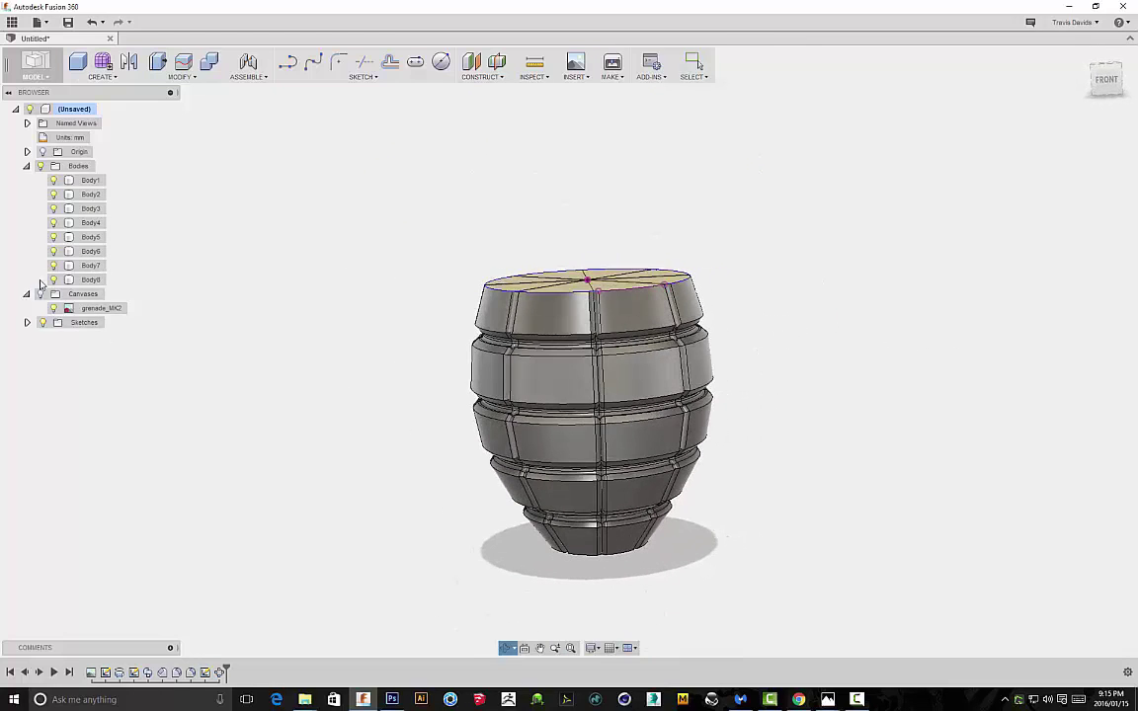
Combine the eight patterned segments into one body using the Join operation
{"action": "middle_click_drag", "start_coordinate": [846, 384], "coordinate": [409, 342], "text": "shift"}
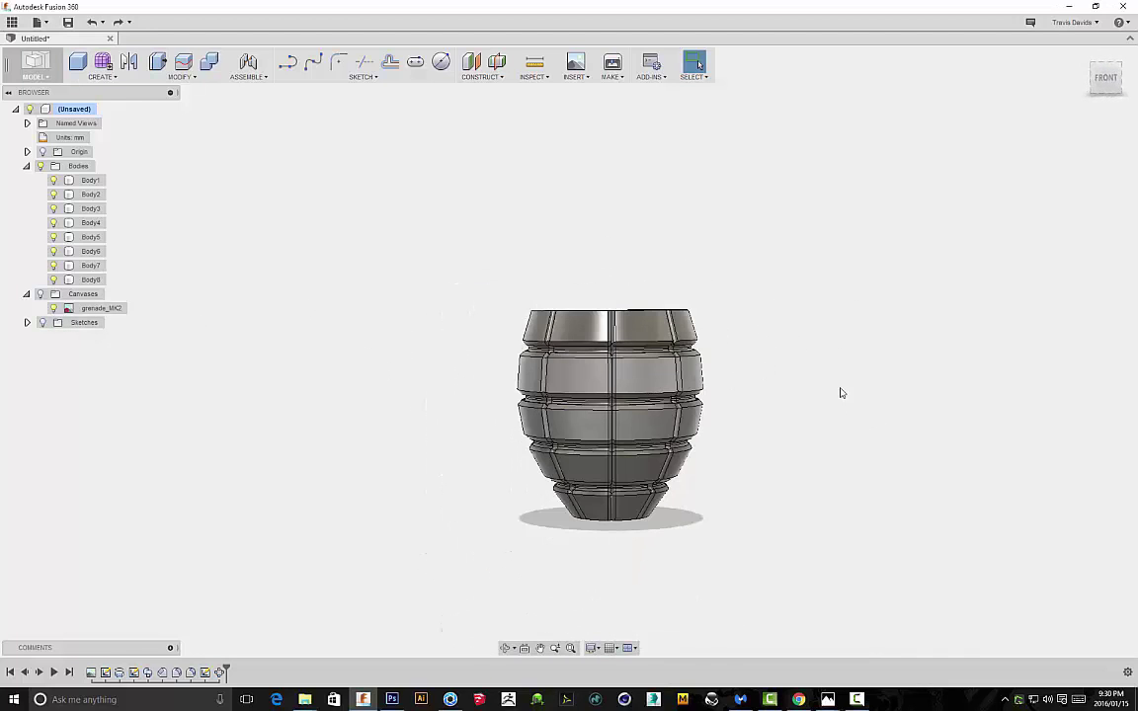
{"action": "middle_click_drag", "start_coordinate": [843, 401], "coordinate": [414, 200], "text": "shift"}
{"action": "left_click", "coordinate": [215, 70]}
{"action": "left_click", "coordinate": [583, 399]}
{"action": "left_click", "coordinate": [653, 423]}
{"action": "middle_click_drag", "start_coordinate": [767, 376], "coordinate": [759, 451], "text": "shift"}
{"action": "left_click", "coordinate": [687, 386]}
{"action": "left_click", "coordinate": [663, 321]}
{"action": "left_click", "coordinate": [630, 297]}
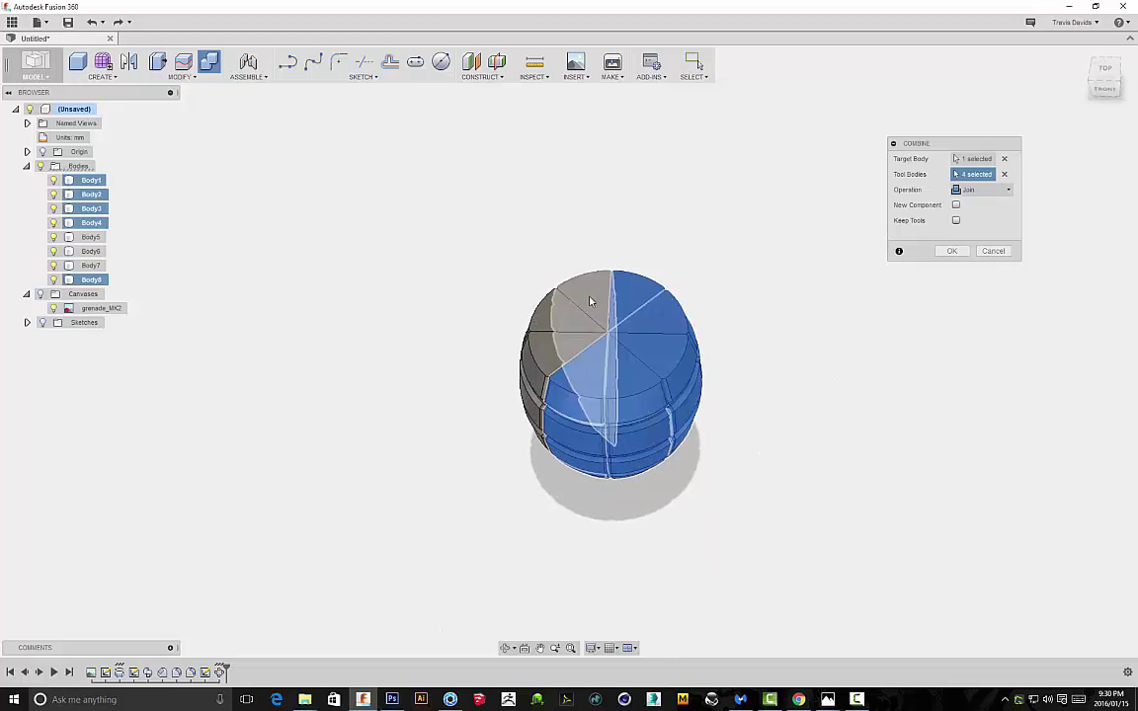
{"action": "left_click", "coordinate": [589, 300]}
{"action": "left_click", "coordinate": [553, 315]}
{"action": "left_click", "coordinate": [544, 353]}
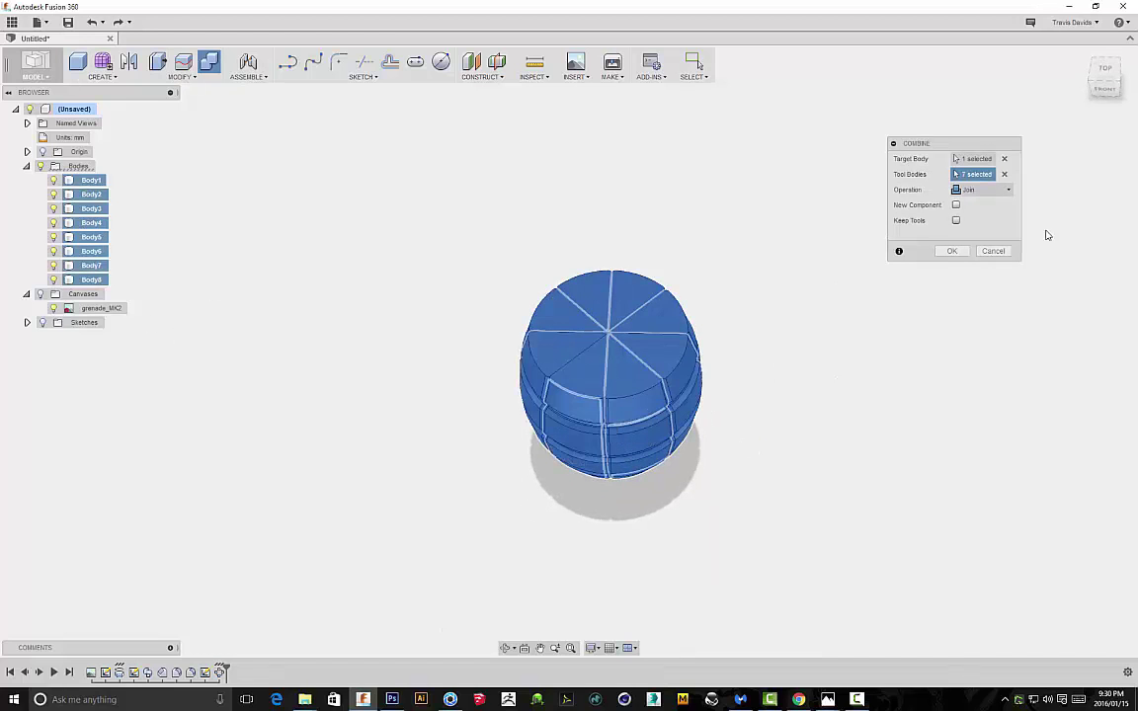
{"action": "middle_click_drag", "start_coordinate": [889, 294], "coordinate": [890, 223], "text": "shift"}
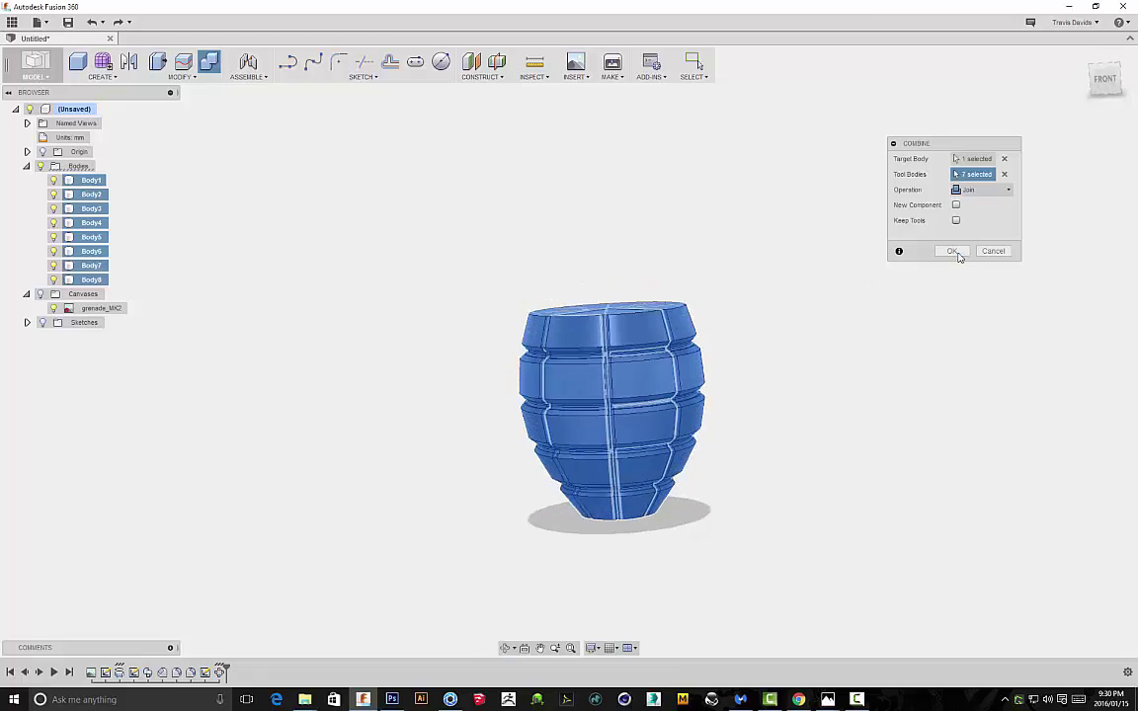
{"action": "left_click", "coordinate": [951, 251]}
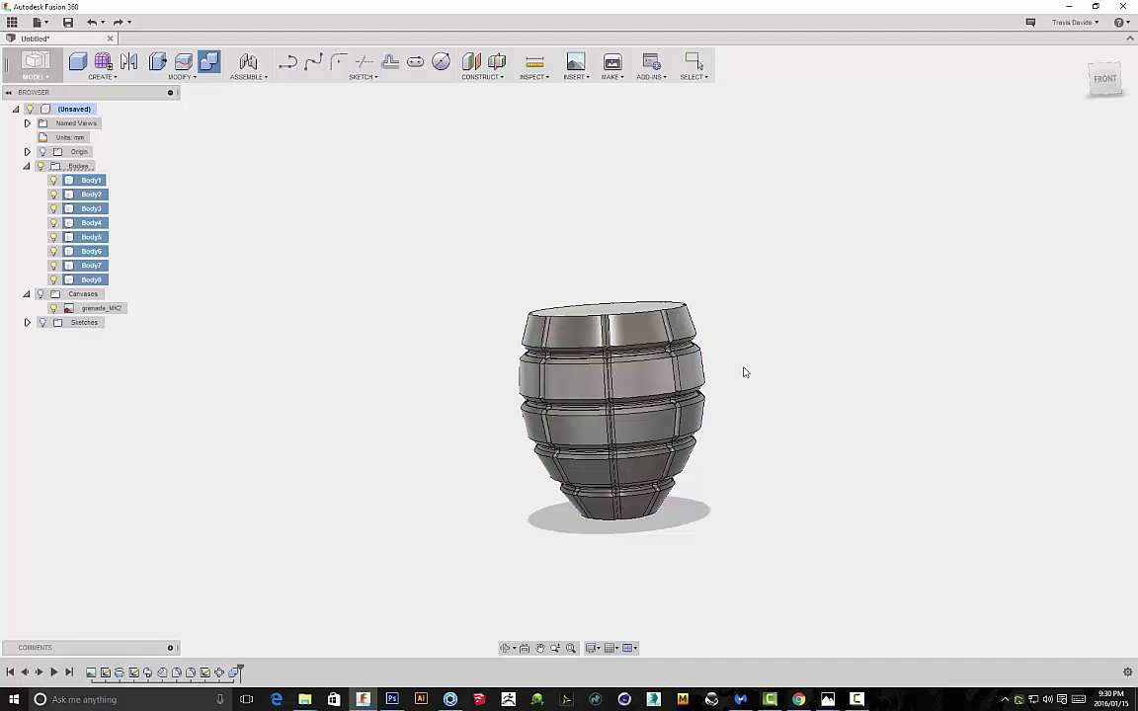
Sketch a 51 mm circle on the grenade's top face, centred on the axis and snapped to the face's outer arc
{"action": "middle_click_drag", "start_coordinate": [788, 360], "coordinate": [769, 401], "text": "shift"}
{"action": "left_click", "coordinate": [621, 345]}
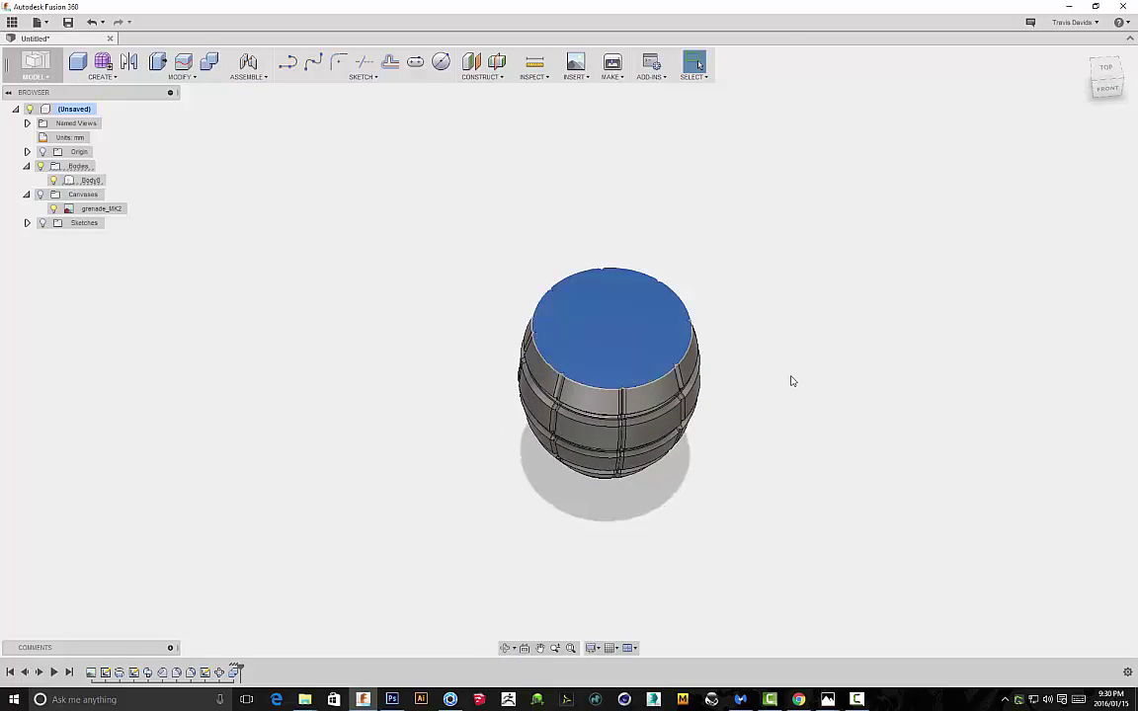
{"action": "right_click", "coordinate": [790, 384]}
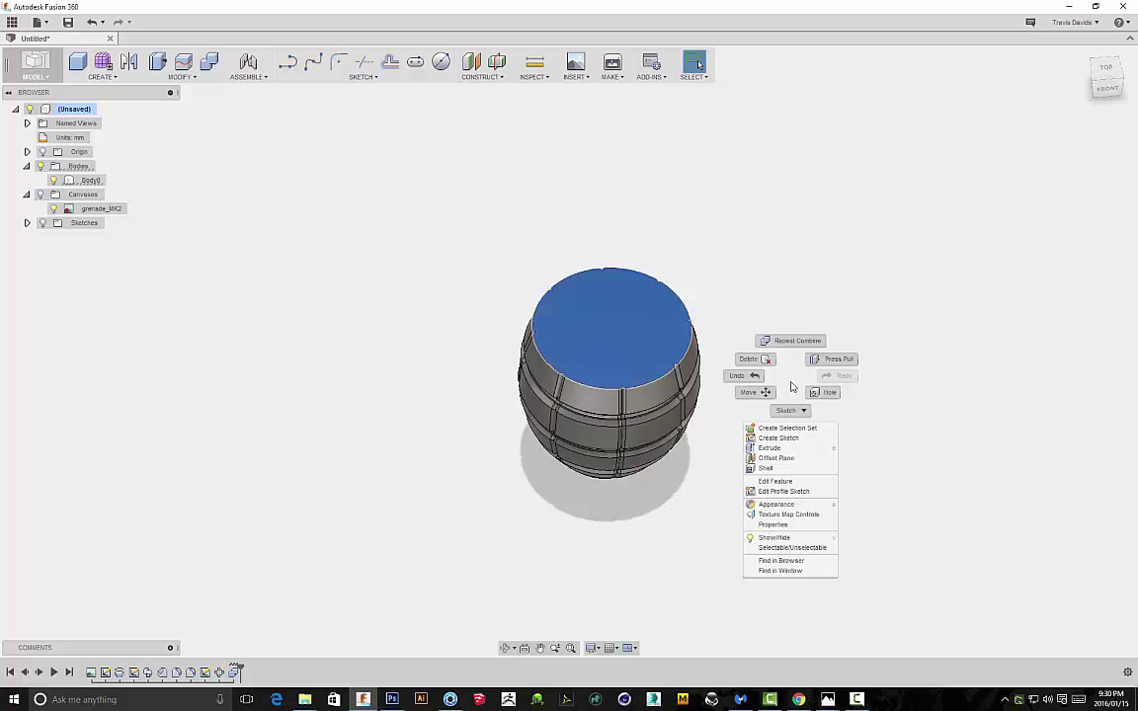
{"action": "left_click", "coordinate": [792, 443]}
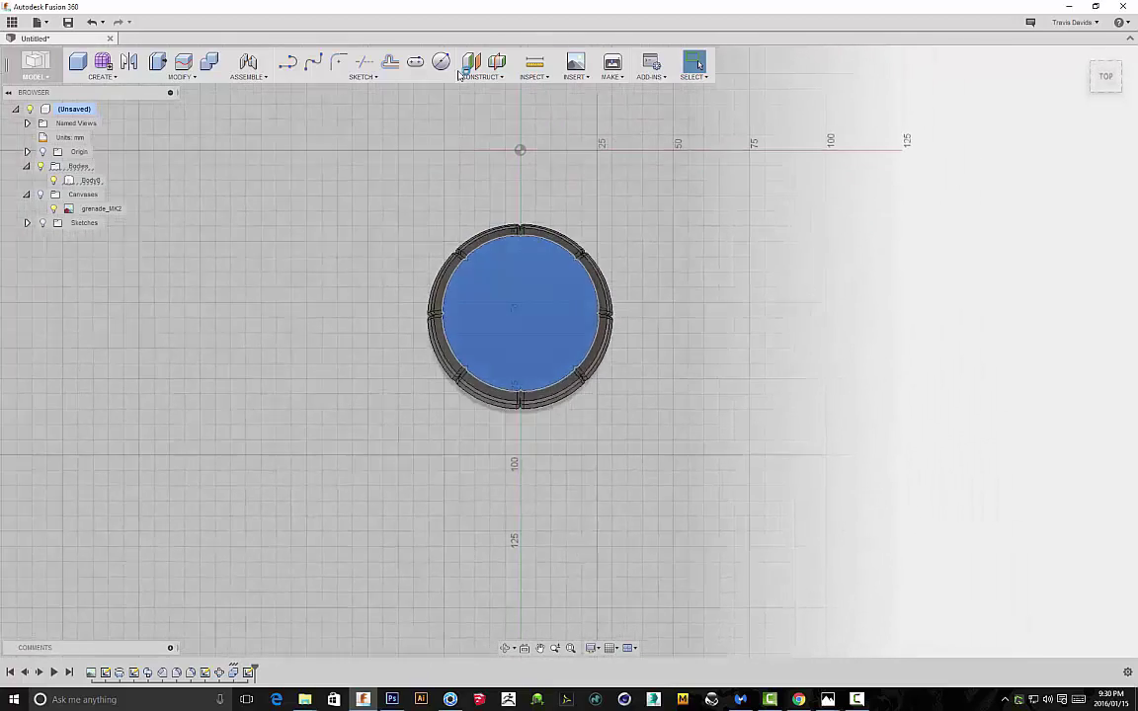
{"action": "left_click", "coordinate": [444, 65]}
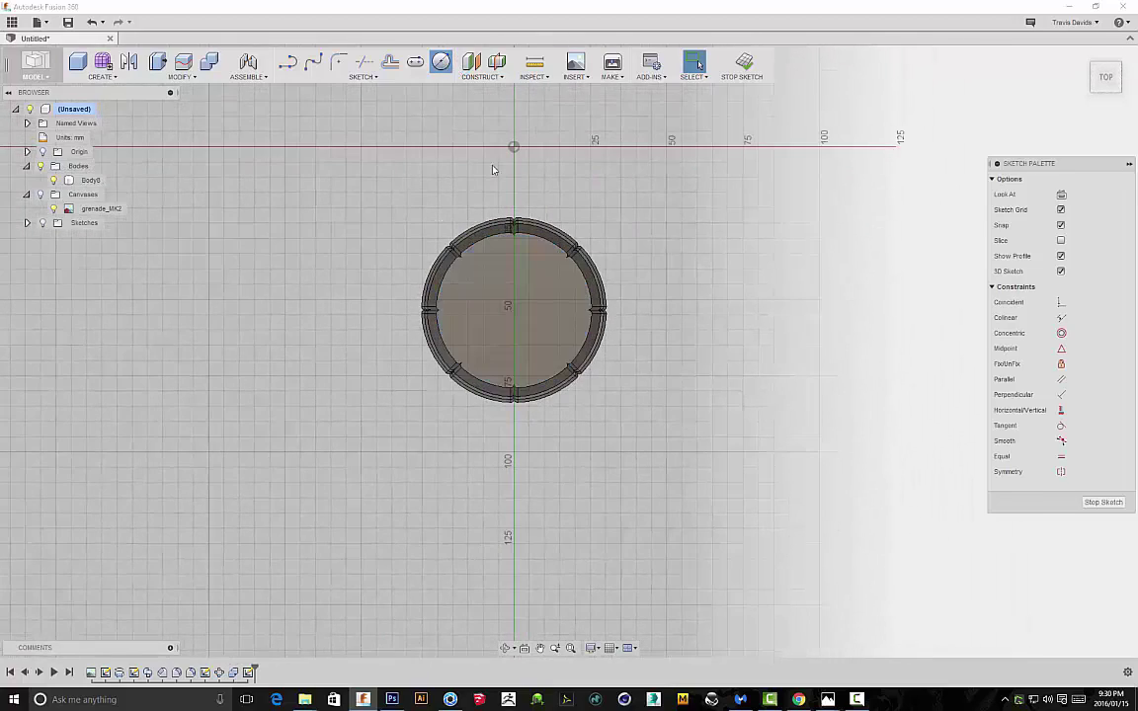
{"action": "scroll", "coordinate": [508, 319], "scroll_direction": "up", "scroll_amount": 6}
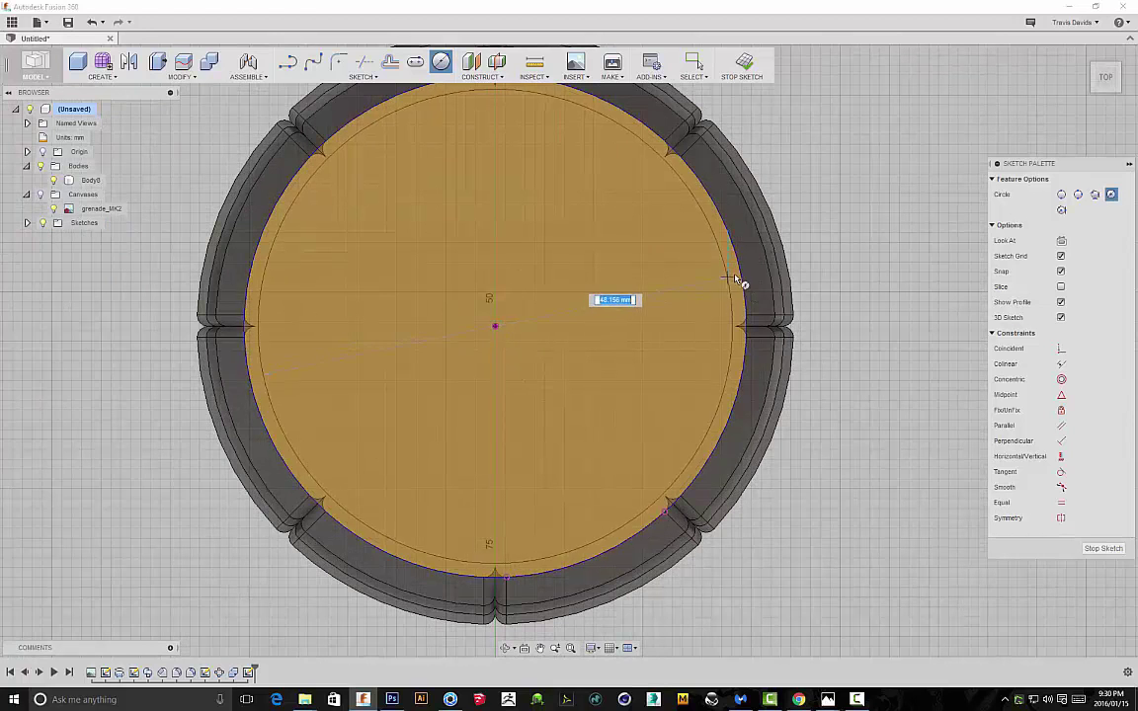
{"action": "scroll", "coordinate": [748, 299], "scroll_direction": "up", "scroll_amount": 5}
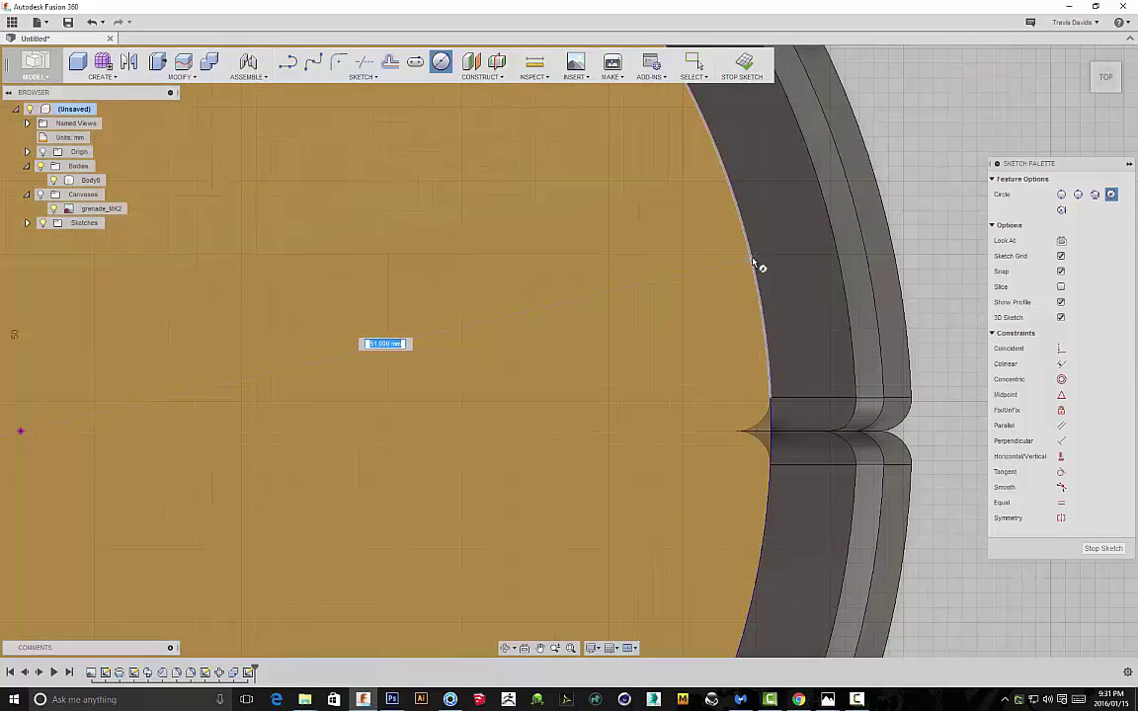
{"action": "left_click", "coordinate": [742, 294]}
{"action": "scroll", "coordinate": [683, 358], "scroll_direction": "down", "scroll_amount": 5}
{"action": "right_click", "coordinate": [812, 255]}
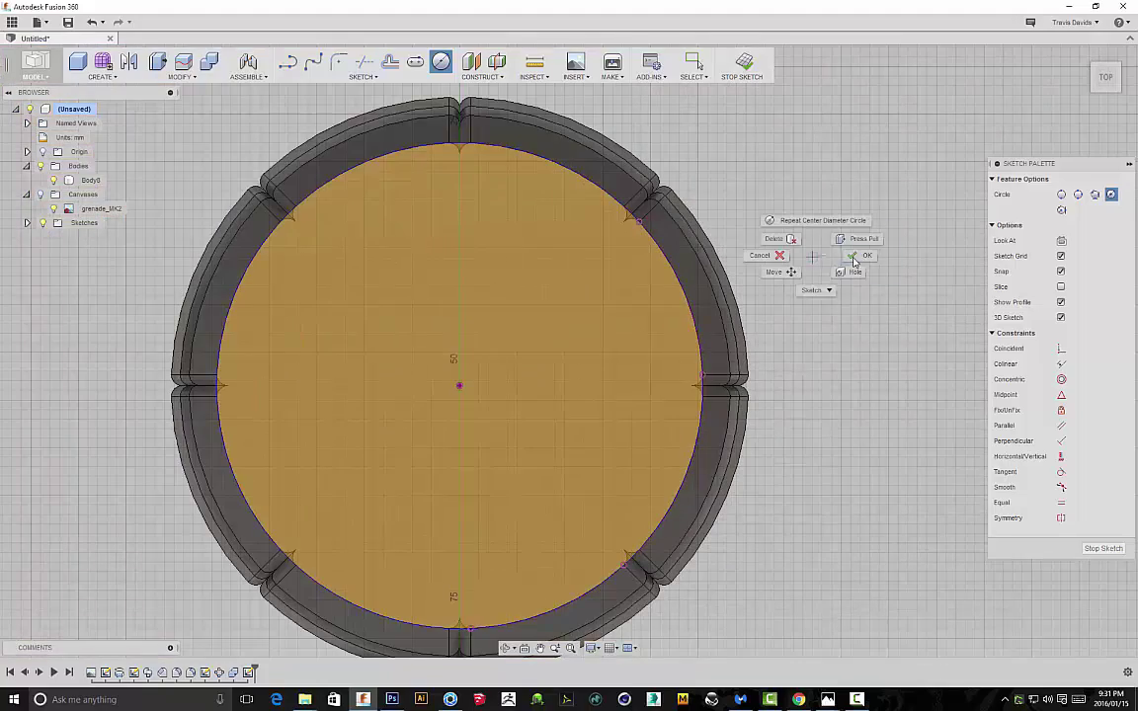
{"action": "left_click", "coordinate": [858, 256]}
Extrude the circular profile on the top face upward by 0.50 mm
{"action": "left_click", "coordinate": [589, 372]}
{"action": "mouse_move", "coordinate": [531, 546]}
{"action": "middle_mouse_down", "text": "shift"}
{"action": "mouse_move", "coordinate": [800, 427]}
{"action": "mouse_move", "coordinate": [769, 343]}
{"action": "mouse_move", "coordinate": [788, 375]}
{"action": "middle_mouse_up", "text": "shift"}
{"action": "right_click", "coordinate": [788, 375]}
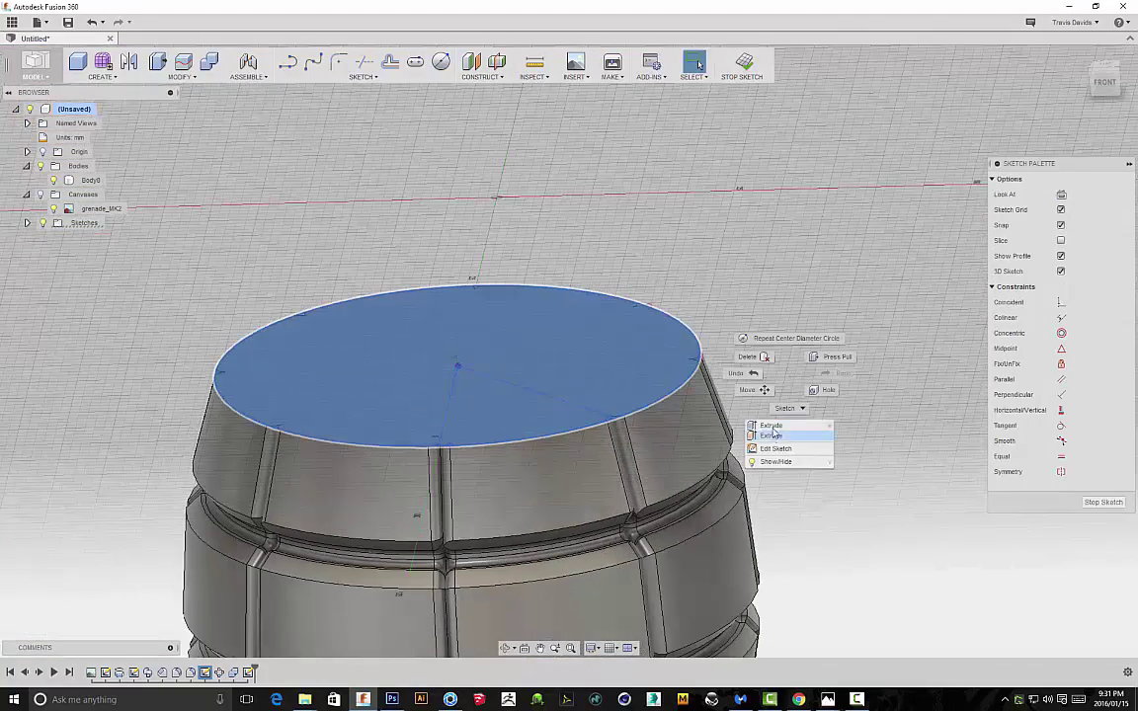
{"action": "left_click", "coordinate": [787, 434]}
{"action": "scroll", "coordinate": [538, 341], "scroll_direction": "up", "scroll_amount": 3}
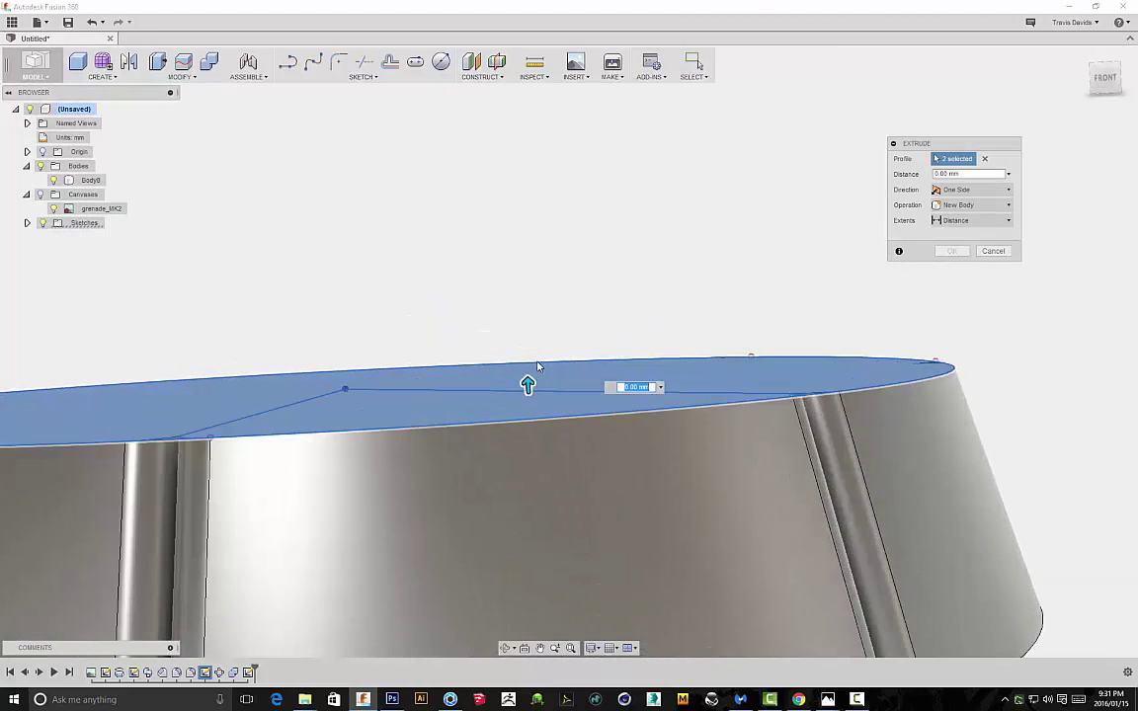
{"action": "left_click_drag", "start_coordinate": [528, 384], "coordinate": [528, 370]}
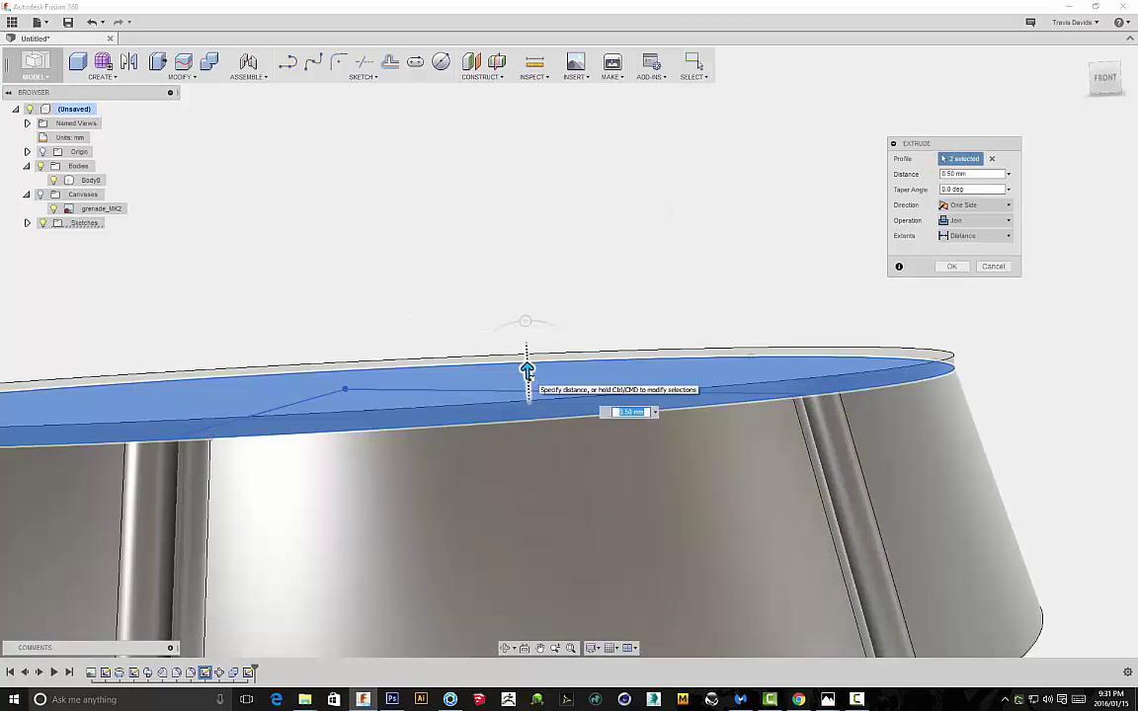
Make the top extrusion a new body with a taper angle of -20 degrees, complete it and hide the sketches
{"action": "left_click", "coordinate": [976, 220]}
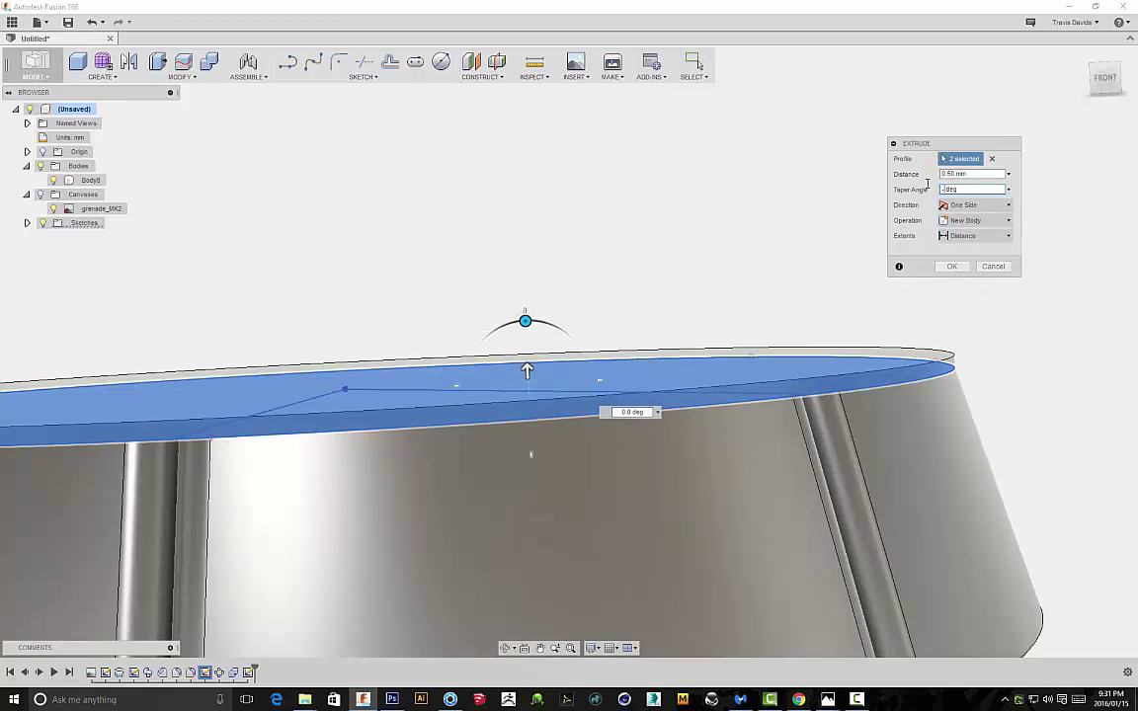
{"action": "key", "text": "Return"}
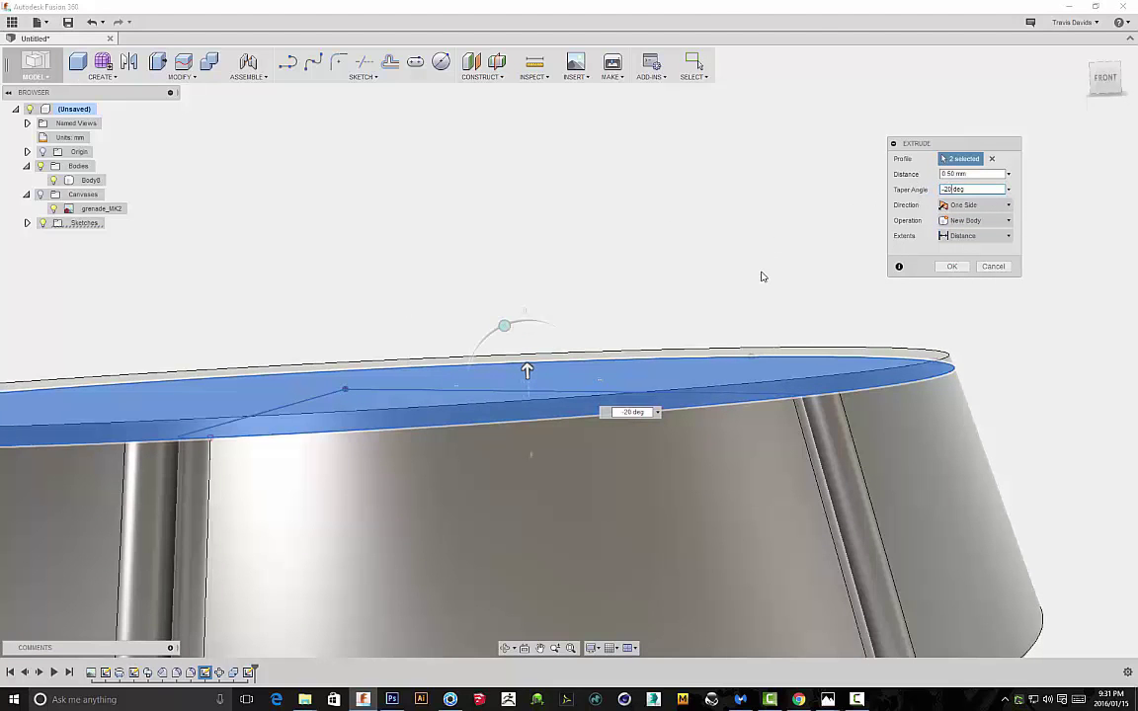
{"action": "middle_click_drag", "start_coordinate": [770, 265], "coordinate": [775, 258], "text": "shift"}
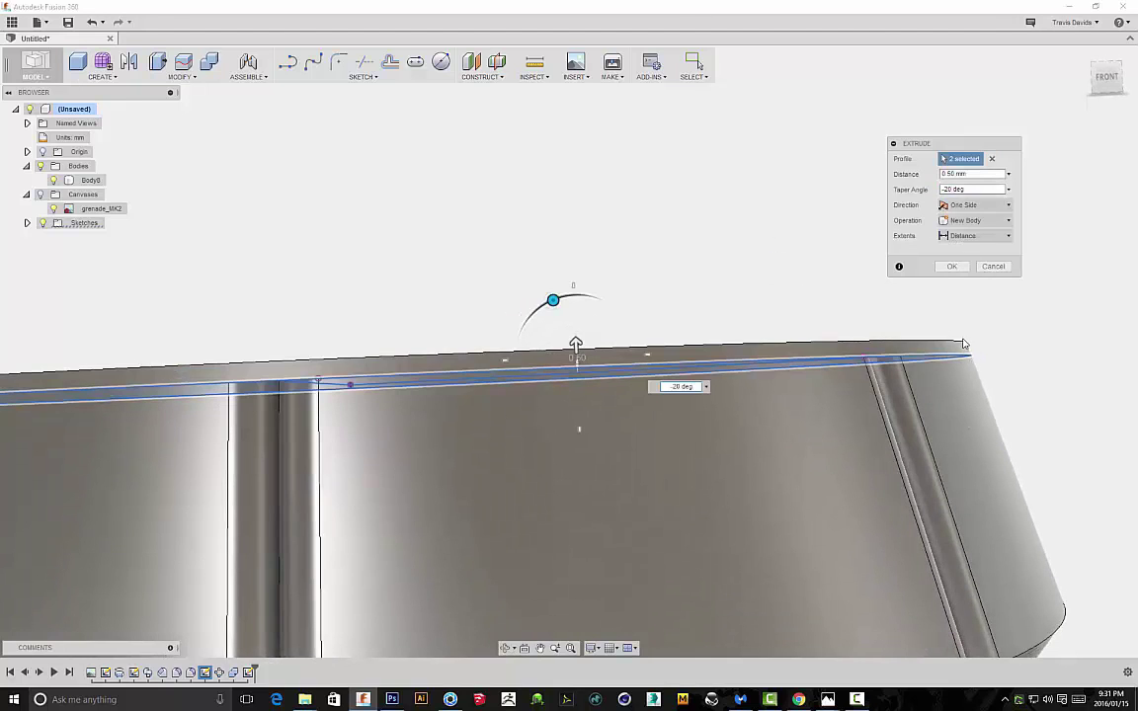
{"action": "middle_click_drag", "start_coordinate": [1028, 359], "coordinate": [975, 371], "text": "shift"}
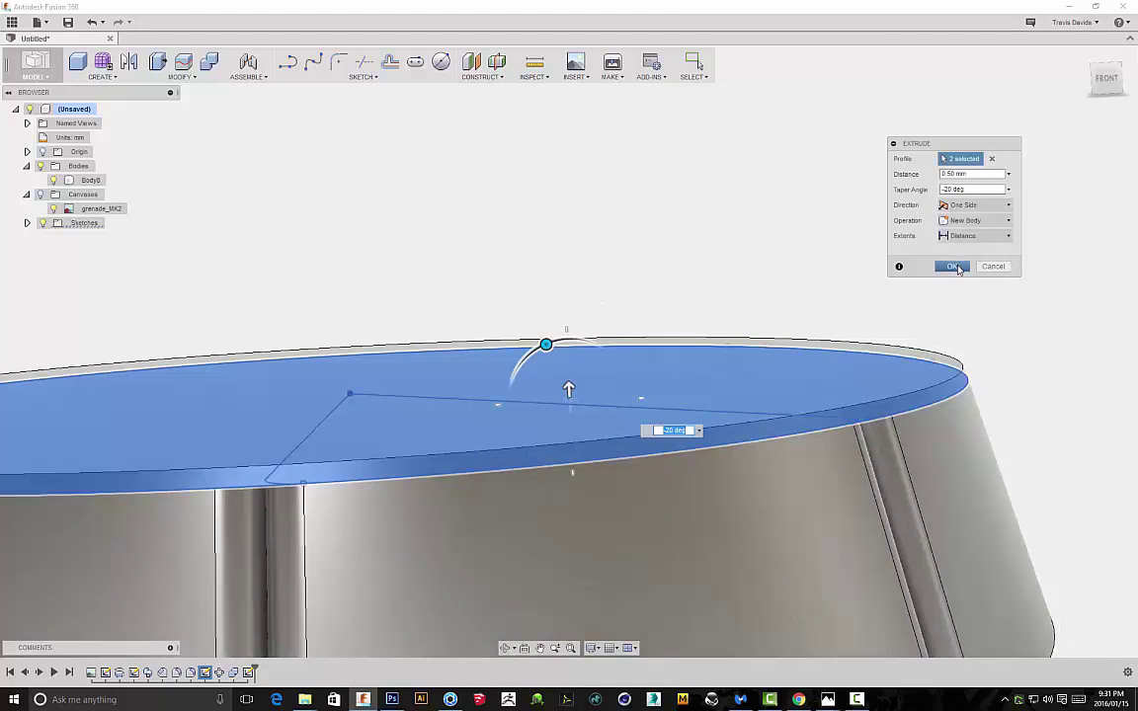
{"action": "left_click", "coordinate": [958, 269]}
{"action": "scroll", "coordinate": [862, 293], "scroll_direction": "down", "scroll_amount": 5}
{"action": "middle_click_drag", "start_coordinate": [607, 193], "coordinate": [621, 281], "text": "shift"}
{"action": "left_click", "coordinate": [43, 239]}
Sketch a circle on the grenade's bottom face, centred on the axis and passing through the face's outer arc
{"action": "scroll", "coordinate": [249, 377], "scroll_direction": "down", "scroll_amount": 2}
{"action": "mouse_move", "coordinate": [249, 377]}
{"action": "middle_mouse_down", "text": "shift"}
{"action": "mouse_move", "coordinate": [250, 301]}
{"action": "mouse_move", "coordinate": [249, 334]}
{"action": "middle_mouse_up", "text": "shift"}
{"action": "scroll", "coordinate": [249, 334], "scroll_direction": "down", "scroll_amount": 3}
{"action": "middle_click_drag", "start_coordinate": [711, 430], "coordinate": [409, 330], "text": "shift"}
{"action": "left_click", "coordinate": [409, 330]}
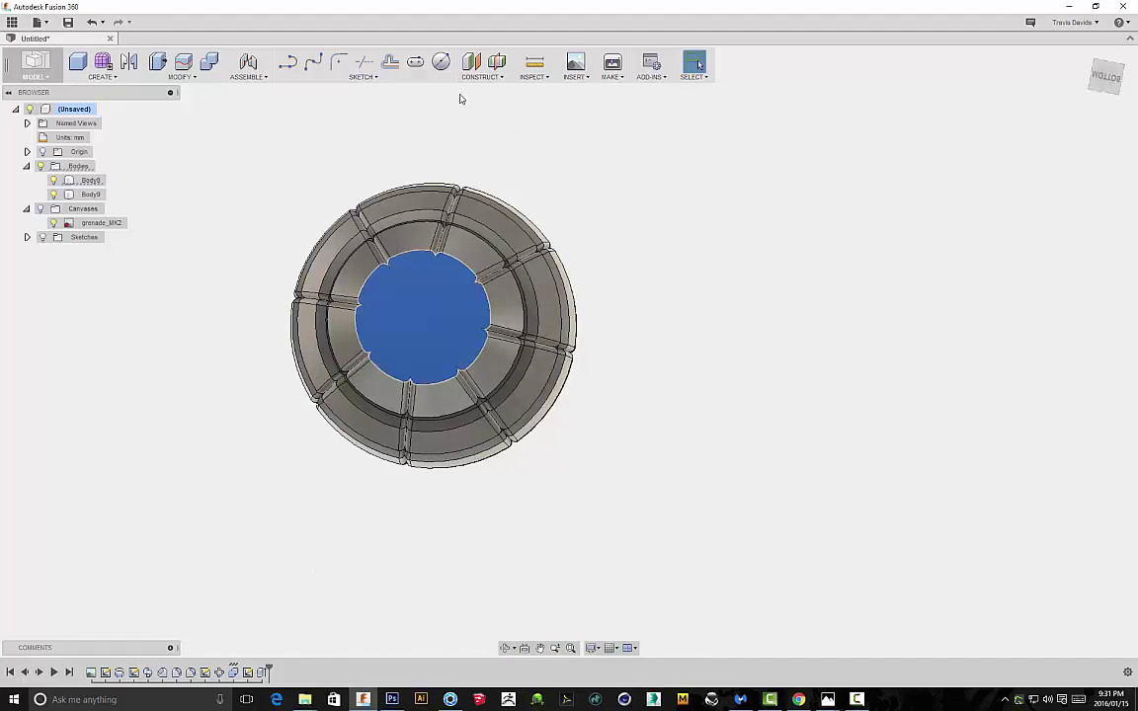
{"action": "left_click", "coordinate": [436, 312]}
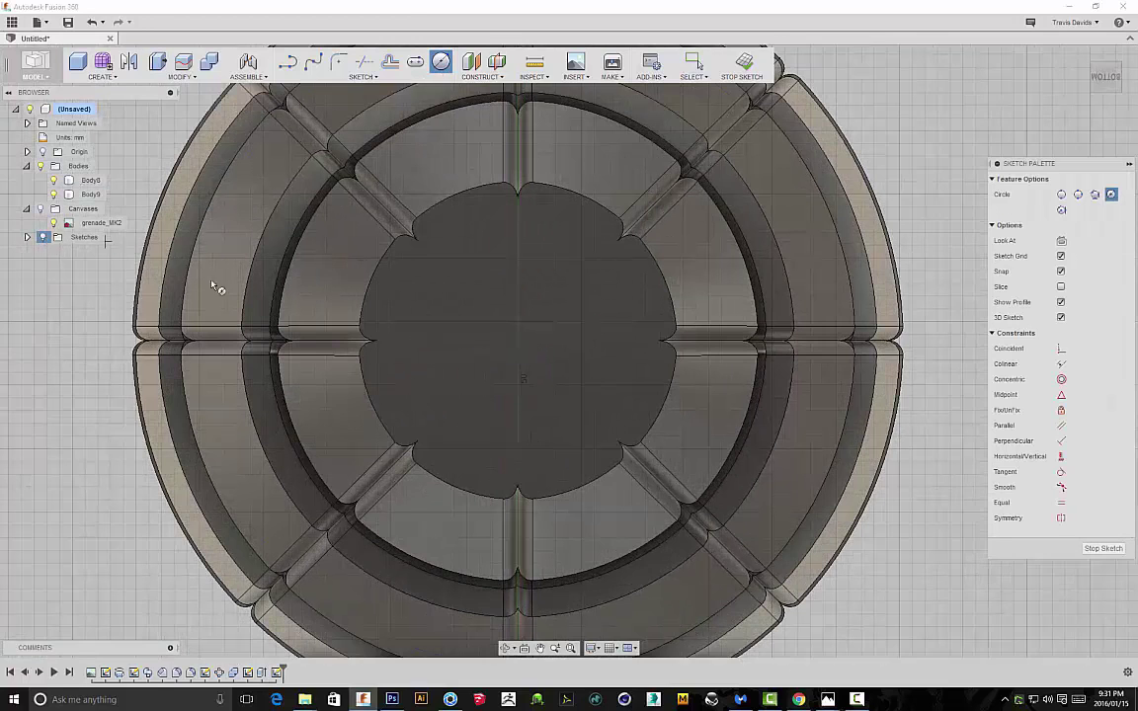
{"action": "scroll", "coordinate": [524, 353], "scroll_direction": "up", "scroll_amount": 1}
{"action": "left_click", "coordinate": [512, 336]}
{"action": "scroll", "coordinate": [683, 251], "scroll_direction": "up", "scroll_amount": 2}
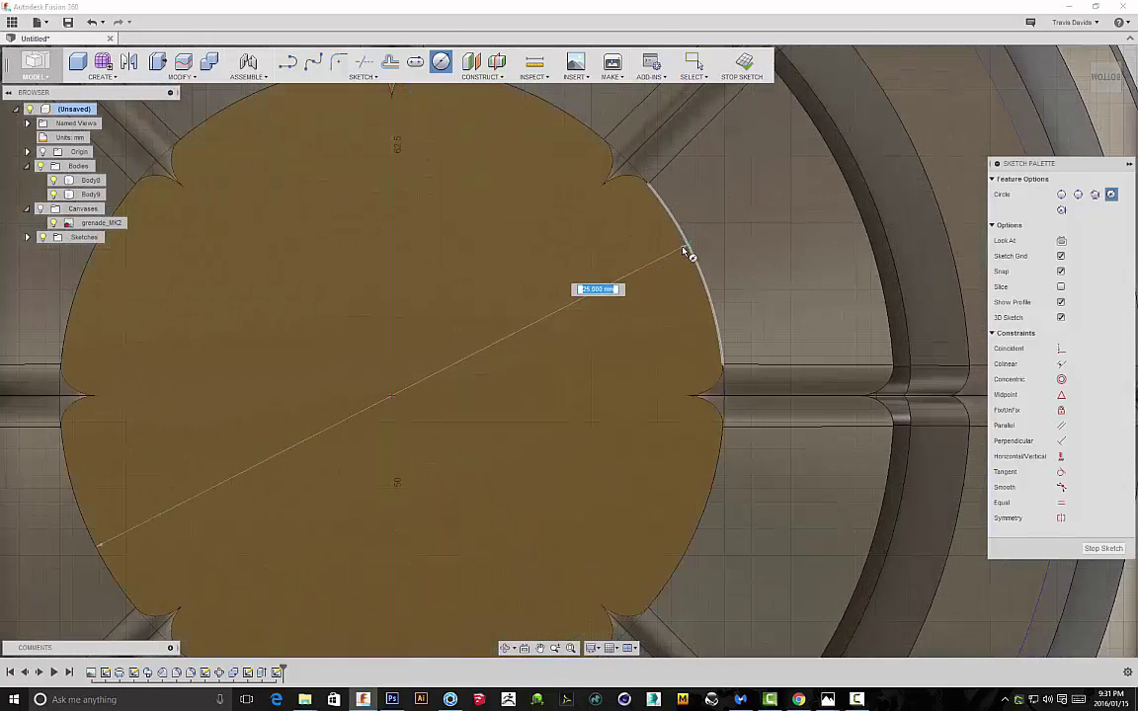
{"action": "left_click", "coordinate": [682, 254]}
{"action": "right_click", "coordinate": [727, 230]}
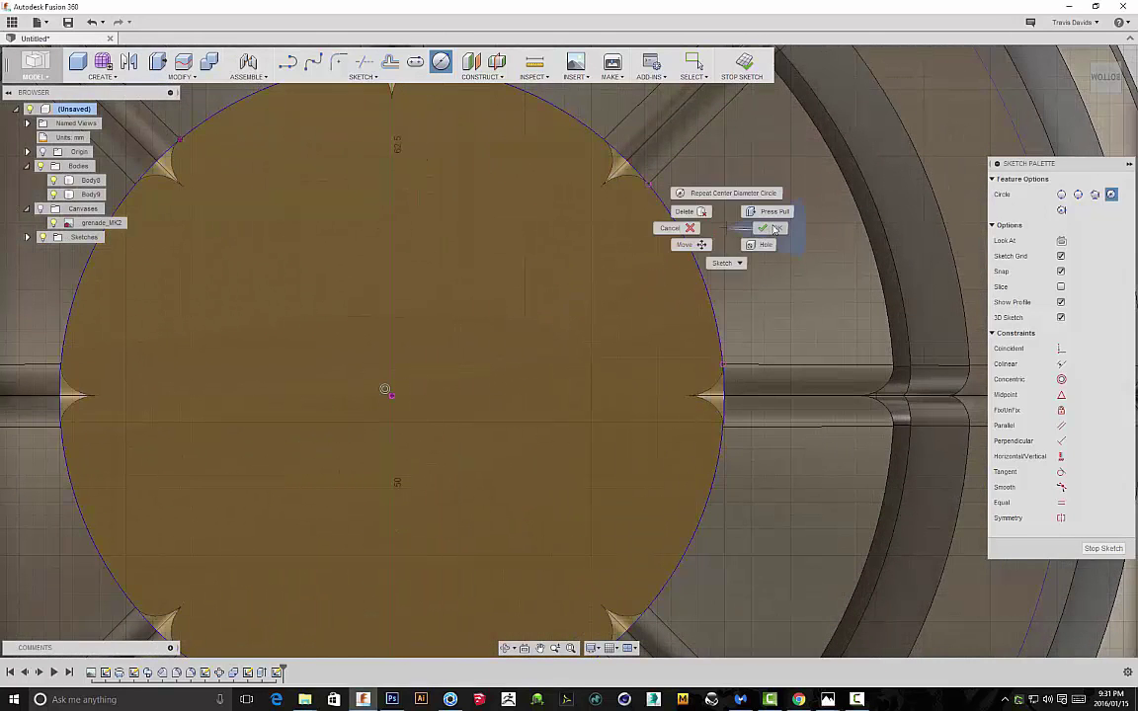
{"action": "left_click", "coordinate": [771, 230]}
Select the bottom circle's main profile together with the eight small notch regions around its rim
{"action": "left_click", "coordinate": [628, 169]}
{"action": "scroll", "coordinate": [563, 403], "scroll_direction": "down", "scroll_amount": 3}
{"action": "scroll", "coordinate": [581, 477], "scroll_direction": "up", "scroll_amount": 3}
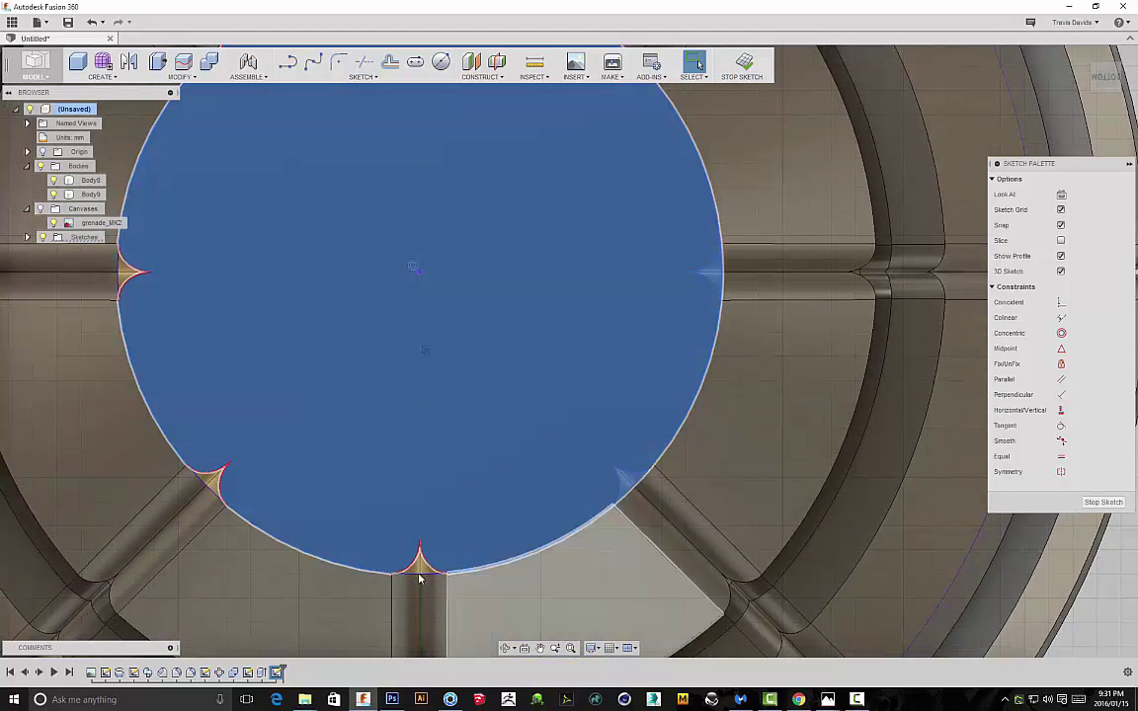
{"action": "left_click", "coordinate": [217, 484]}
{"action": "left_click", "coordinate": [133, 272]}
{"action": "scroll", "coordinate": [268, 355], "scroll_direction": "down", "scroll_amount": 3}
{"action": "scroll", "coordinate": [275, 265], "scroll_direction": "up", "scroll_amount": 3}
{"action": "scroll", "coordinate": [208, 267], "scroll_direction": "up", "scroll_amount": 1}
{"action": "left_click", "coordinate": [159, 271]}
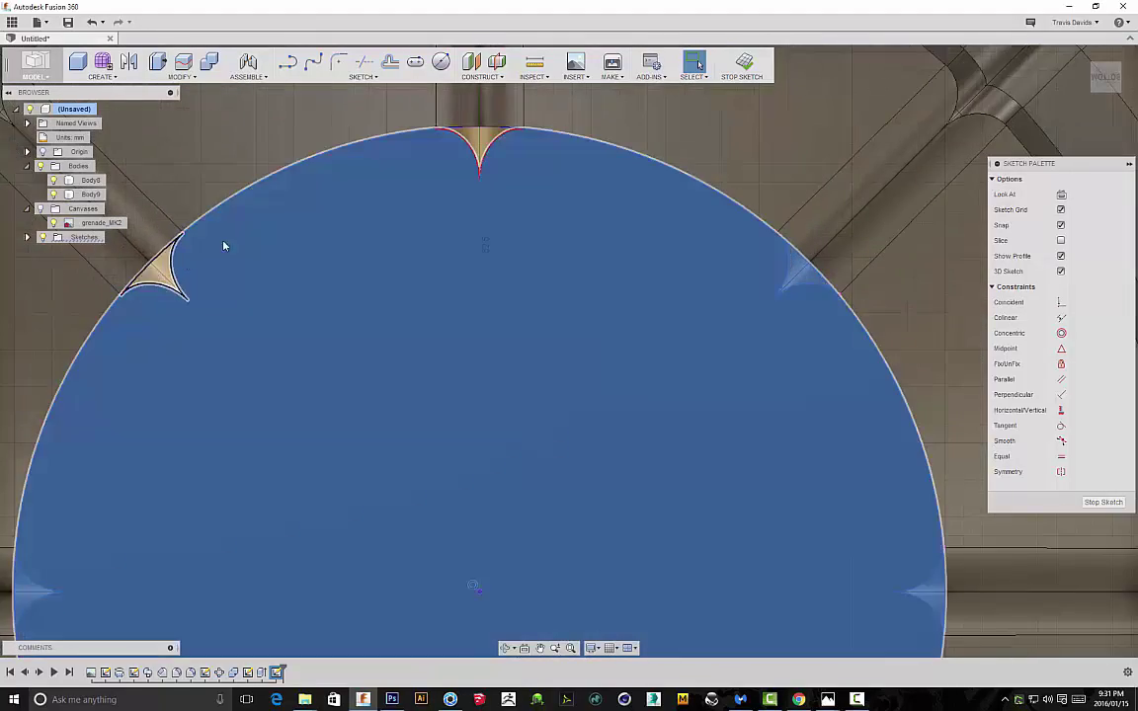
{"action": "left_click", "coordinate": [481, 140]}
Extrude the nine selected bottom profiles 0.50 mm downward as a new body
{"action": "scroll", "coordinate": [539, 244], "scroll_direction": "down", "scroll_amount": 4}
{"action": "middle_click_drag", "start_coordinate": [559, 248], "coordinate": [605, 434], "text": "shift"}
{"action": "right_click", "coordinate": [742, 400]}
{"action": "left_click", "coordinate": [718, 457]}
{"action": "left_click", "coordinate": [555, 362]}
{"action": "scroll", "coordinate": [428, 300], "scroll_direction": "up", "scroll_amount": 4}
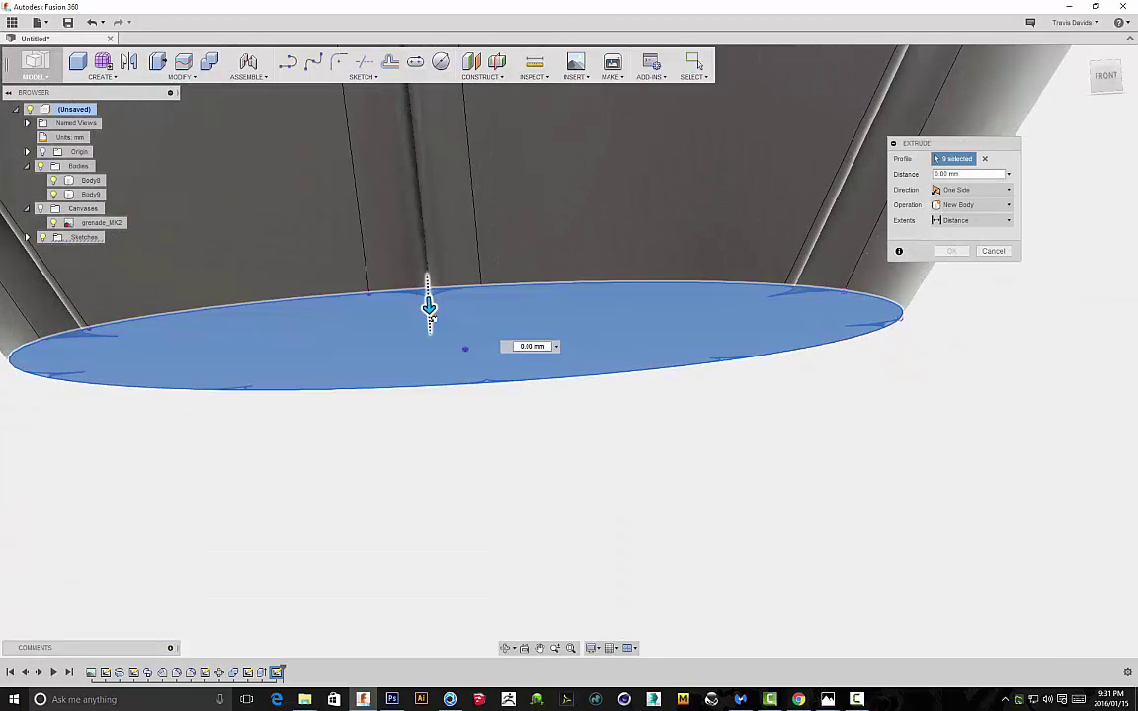
{"action": "left_click_drag", "start_coordinate": [430, 312], "coordinate": [430, 326]}
{"action": "left_click", "coordinate": [1002, 221]}
{"action": "left_click", "coordinate": [967, 281]}
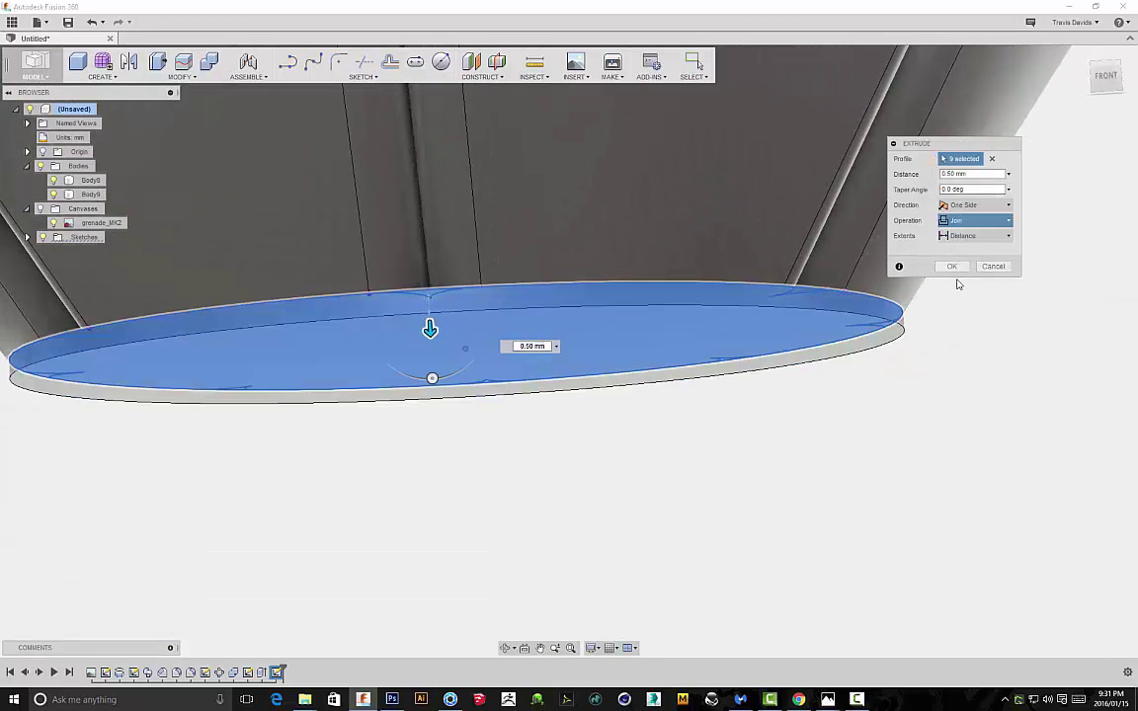
Set the bottom extrusion's distance to 0.40 mm and complete it
{"action": "scroll", "coordinate": [675, 258], "scroll_direction": "down", "scroll_amount": 2}
{"action": "middle_click_drag", "start_coordinate": [717, 206], "coordinate": [719, 233], "text": "shift"}
{"action": "scroll", "coordinate": [471, 393], "scroll_direction": "up", "scroll_amount": 6}
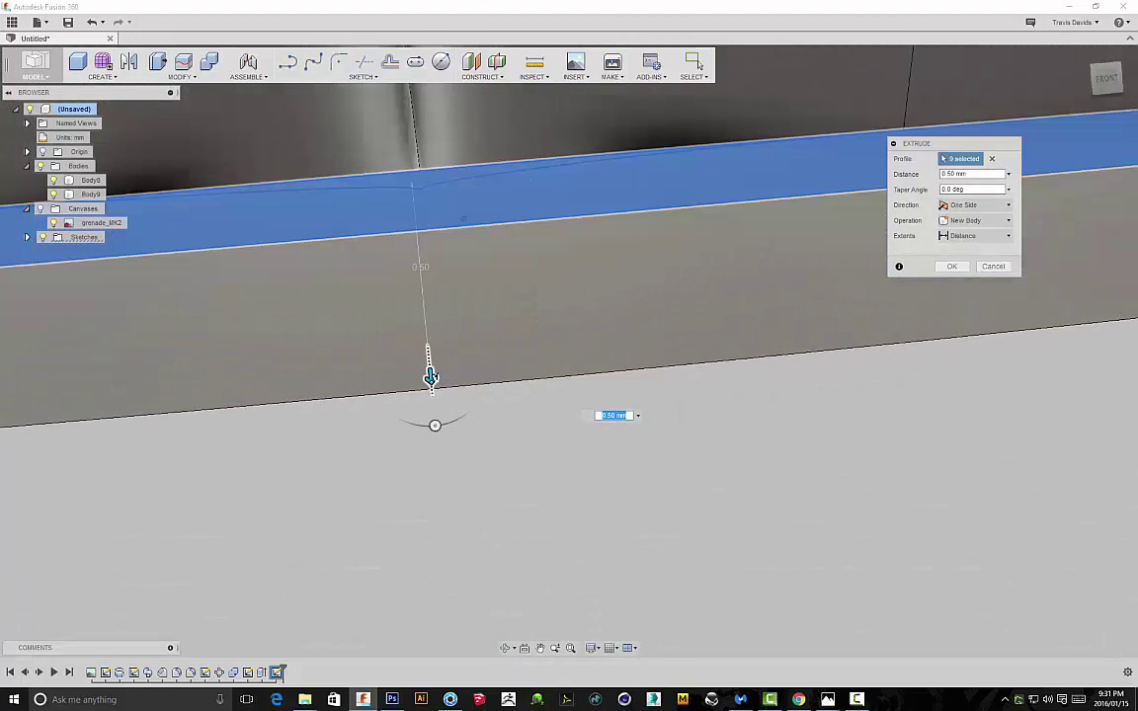
{"action": "left_click_drag", "start_coordinate": [434, 359], "coordinate": [436, 351]}
{"action": "scroll", "coordinate": [647, 358], "scroll_direction": "down", "scroll_amount": 4}
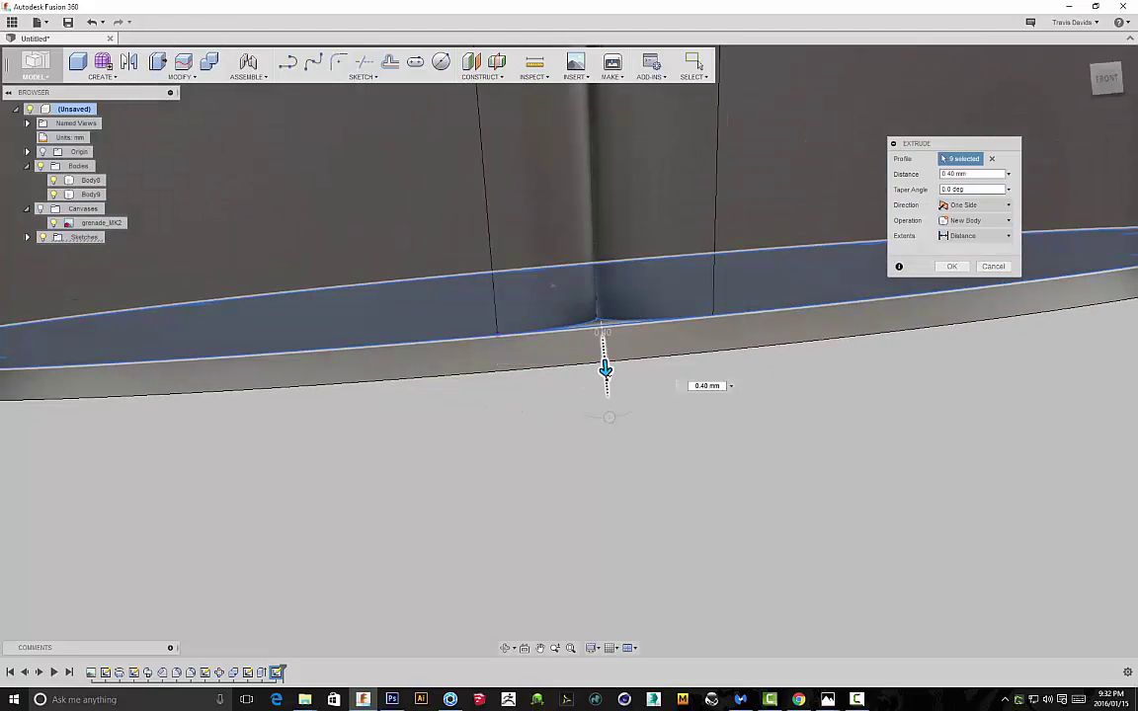
{"action": "left_click_drag", "start_coordinate": [606, 368], "coordinate": [706, 355]}
{"action": "left_click", "coordinate": [955, 272]}
Sketch a circle on the bottom cap's face, centred on the axis and about half the cap's diameter
{"action": "scroll", "coordinate": [925, 361], "scroll_direction": "down", "scroll_amount": 8}
{"action": "middle_click_drag", "start_coordinate": [932, 411], "coordinate": [973, 237], "text": "shift"}
{"action": "right_click", "coordinate": [1040, 218]}
{"action": "left_click", "coordinate": [1062, 263]}
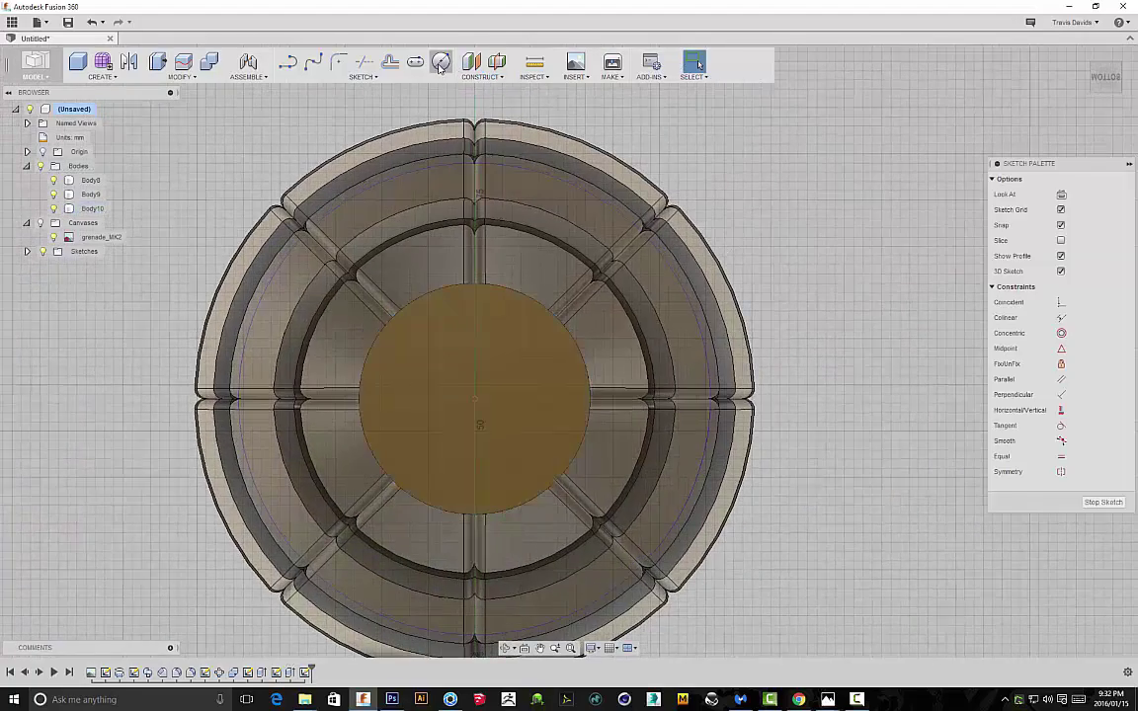
{"action": "left_click", "coordinate": [440, 62]}
{"action": "scroll", "coordinate": [483, 412], "scroll_direction": "up", "scroll_amount": 5}
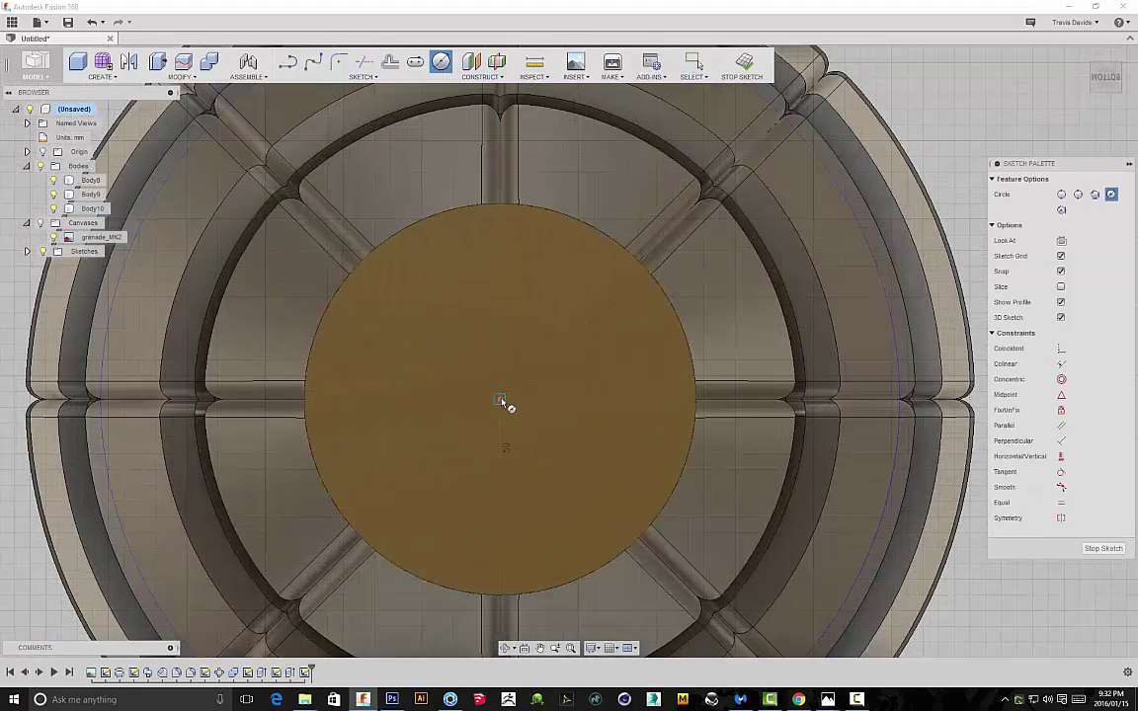
{"action": "left_click", "coordinate": [597, 397]}
{"action": "right_click", "coordinate": [616, 324]}
{"action": "left_click", "coordinate": [668, 328]}
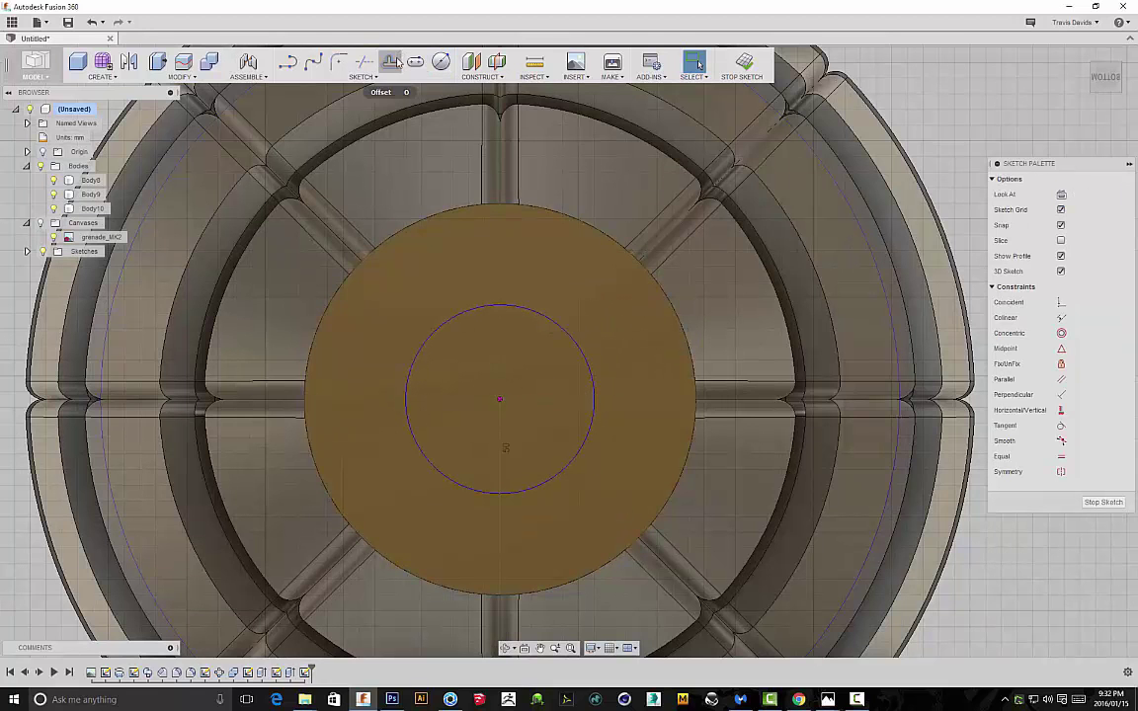
Offset the bottom cap's circle inward by about 1.9 mm to form a ring
{"action": "left_click", "coordinate": [391, 63]}
{"action": "left_click", "coordinate": [578, 461]}
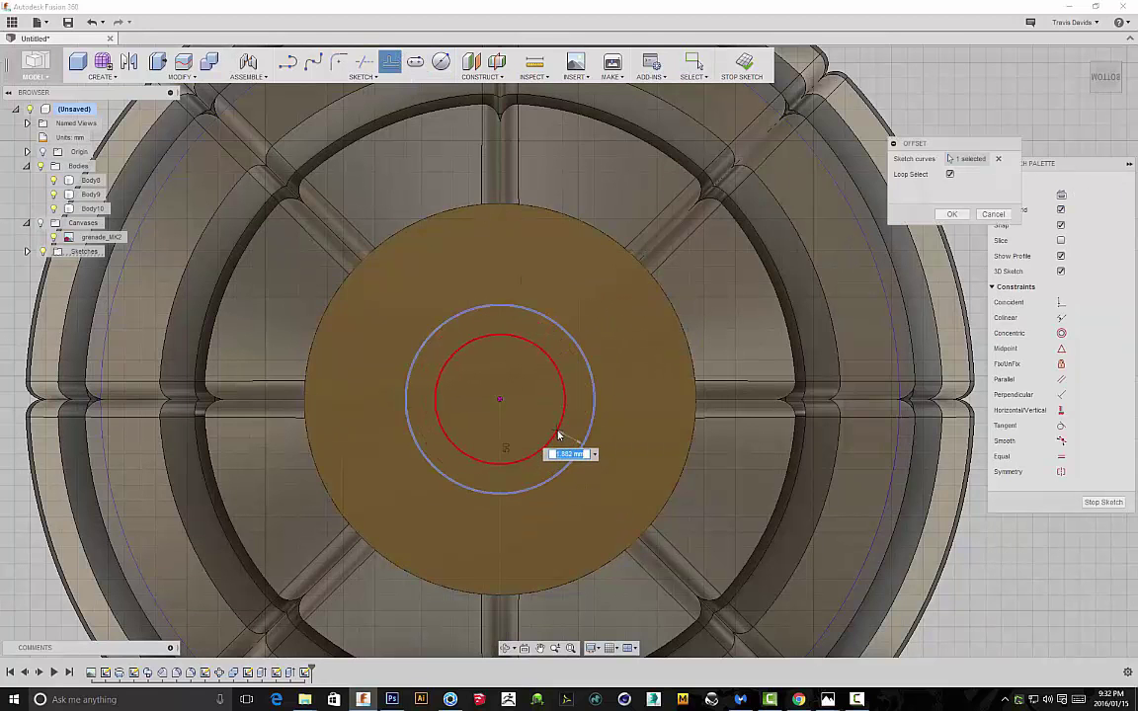
{"action": "key", "text": "Return"}
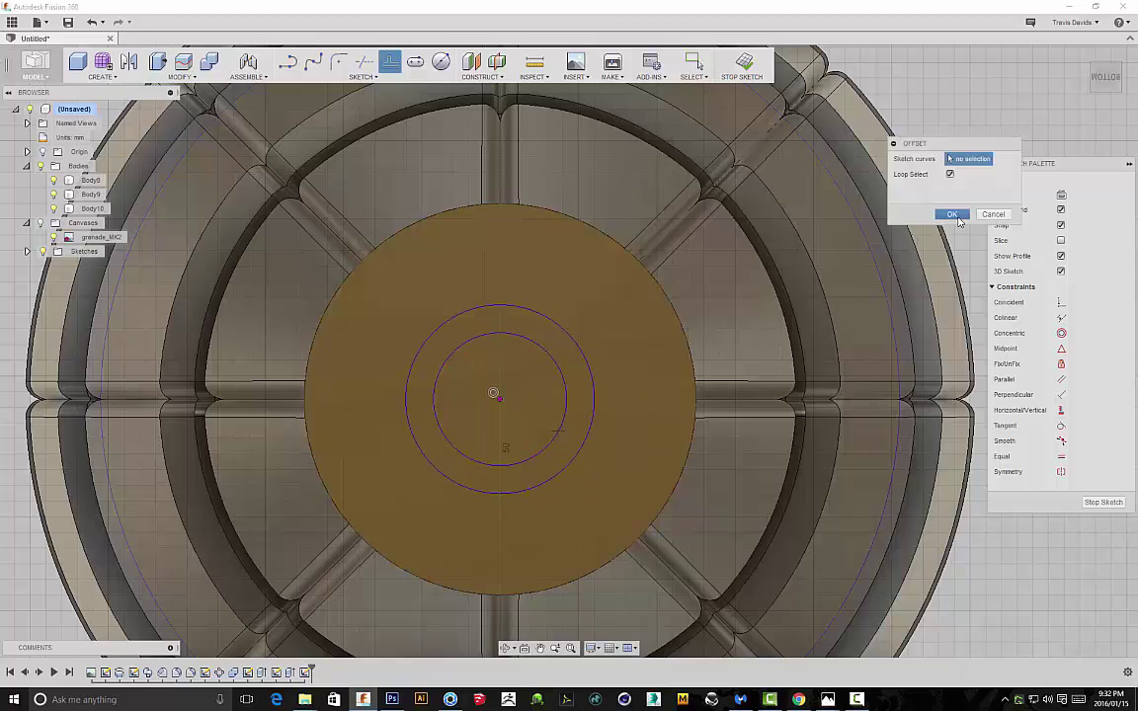
{"action": "left_click", "coordinate": [951, 215]}
Try cutting the ring profile 1.00 mm deep into the bottom cap
{"action": "left_click", "coordinate": [589, 406]}
{"action": "middle_click_drag", "start_coordinate": [673, 211], "coordinate": [789, 412], "text": "shift"}
{"action": "right_click", "coordinate": [789, 412]}
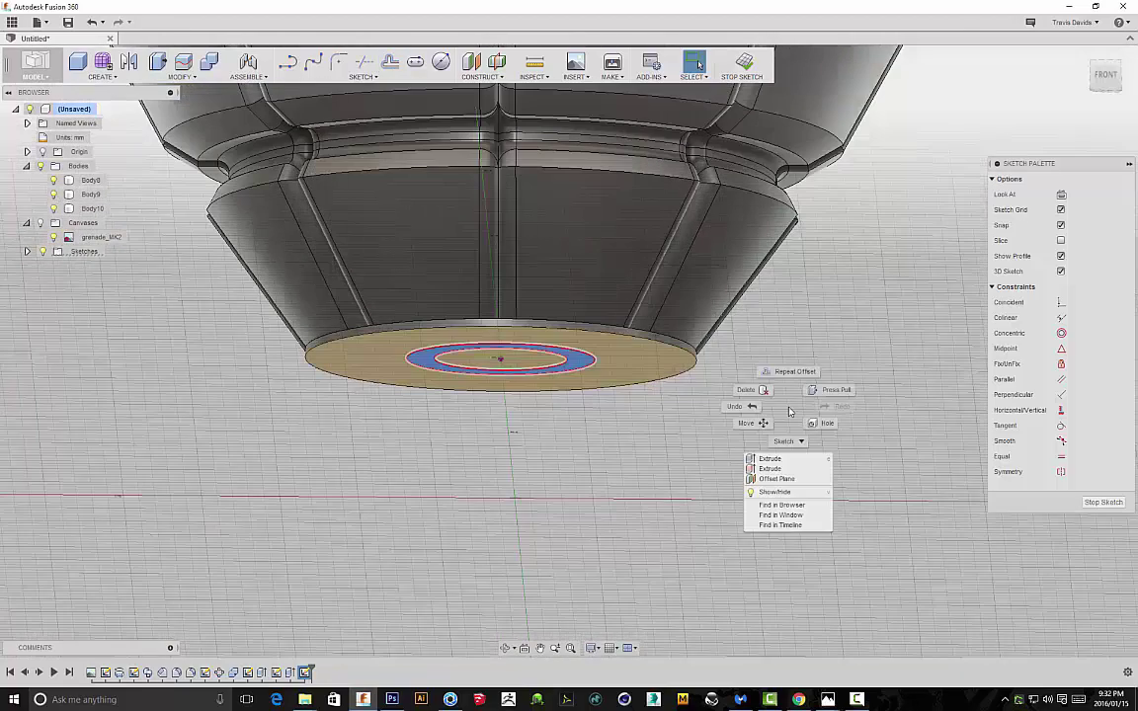
{"action": "left_click", "coordinate": [768, 467]}
{"action": "scroll", "coordinate": [592, 355], "scroll_direction": "up", "scroll_amount": 3}
{"action": "left_click_drag", "start_coordinate": [594, 356], "coordinate": [601, 341]}
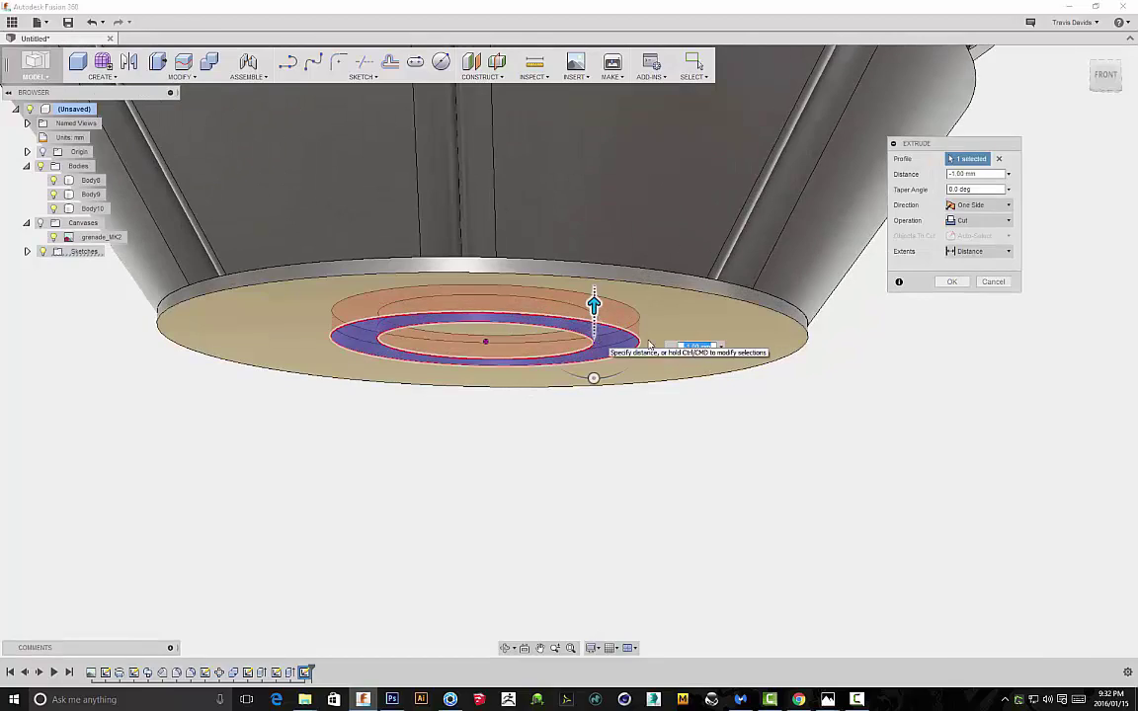
{"action": "left_click", "coordinate": [953, 283]}
Undo the ring cut in the bottom cap
{"action": "scroll", "coordinate": [916, 326], "scroll_direction": "down", "scroll_amount": 3}
{"action": "mouse_move", "coordinate": [894, 393]}
{"action": "middle_mouse_down", "text": "shift"}
{"action": "mouse_move", "coordinate": [919, 309]}
{"action": "mouse_move", "coordinate": [939, 376]}
{"action": "middle_mouse_up", "text": "shift"}
{"action": "key", "text": "ctrl+z"}
{"action": "key", "text": "ctrl+z"}
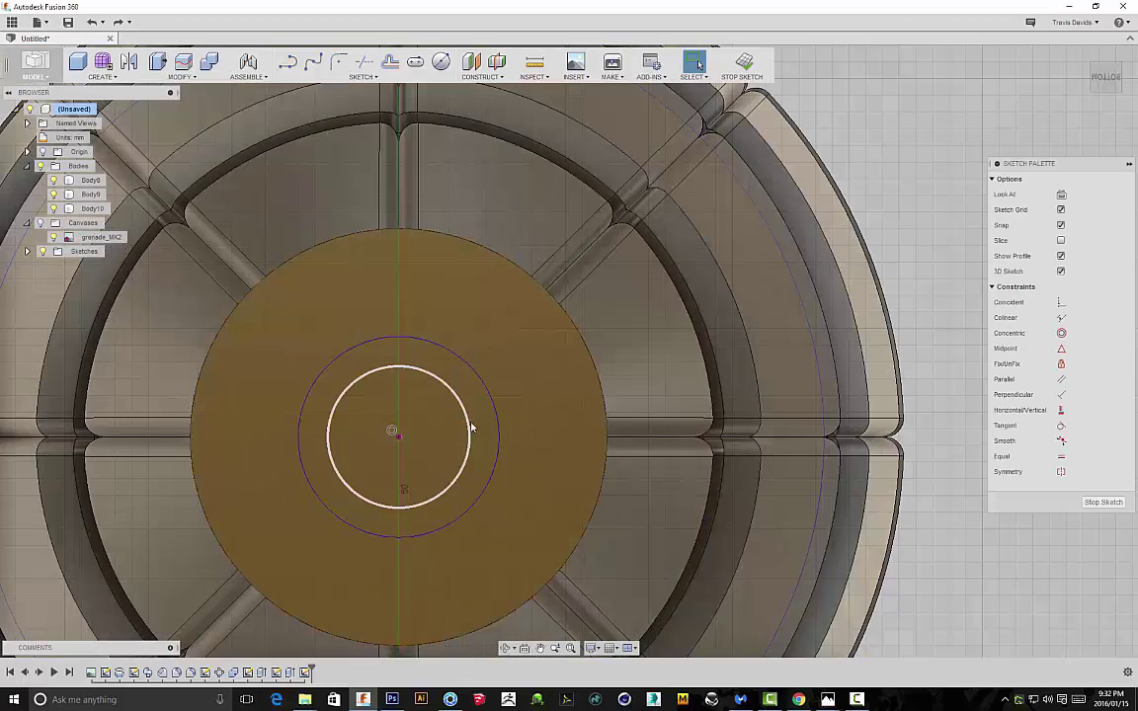
Cut the ring profile into the bottom cap as a shallow groove less than 0.50 mm deep
{"action": "left_click", "coordinate": [483, 423]}
{"action": "right_click", "coordinate": [600, 313]}
{"action": "left_click", "coordinate": [592, 364]}
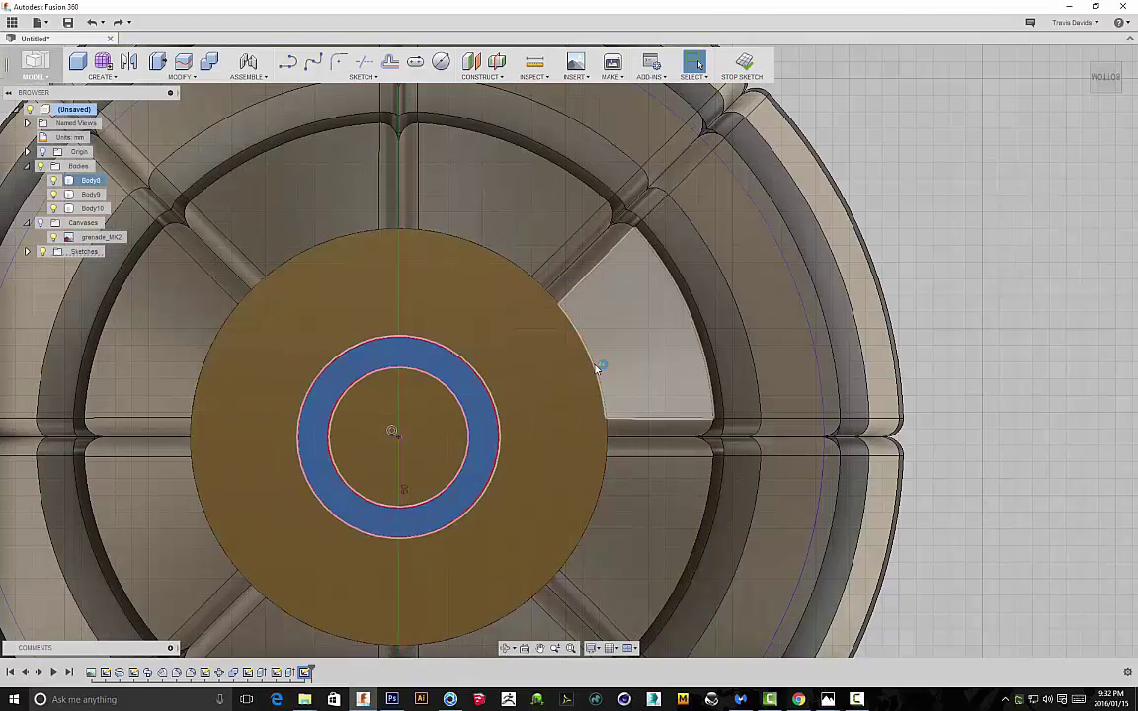
{"action": "key", "text": "e"}
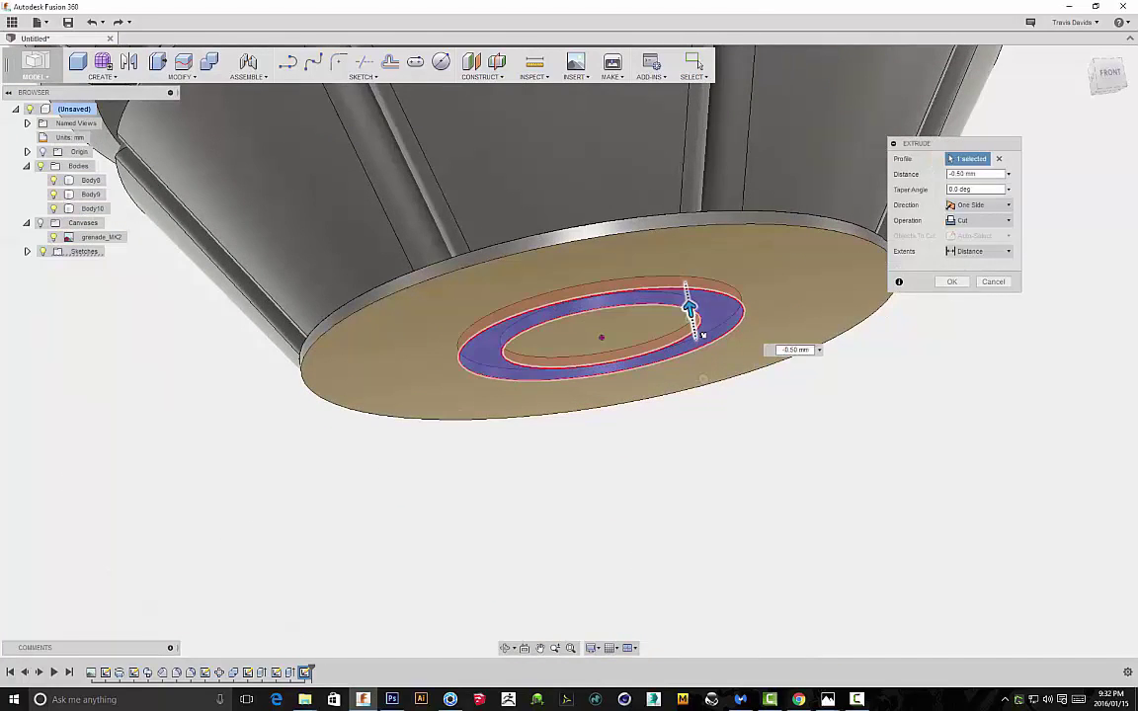
{"action": "scroll", "coordinate": [699, 338], "scroll_direction": "up", "scroll_amount": 5}
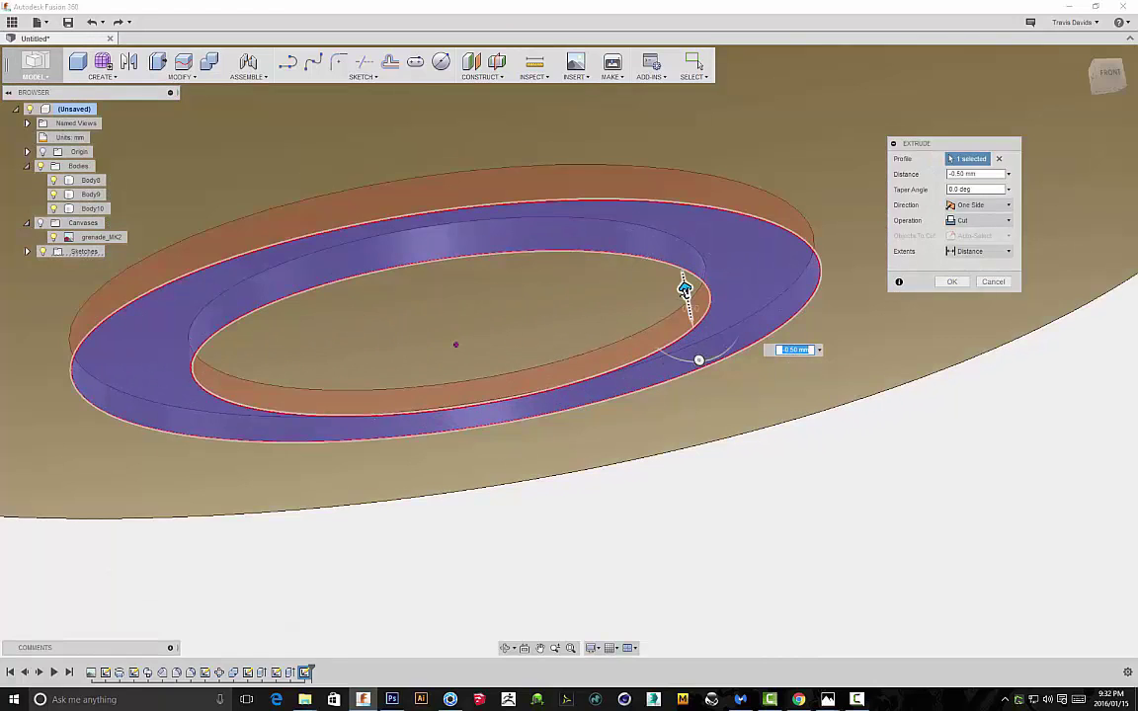
{"action": "left_click_drag", "start_coordinate": [681, 289], "coordinate": [688, 301]}
{"action": "left_click", "coordinate": [952, 281]}
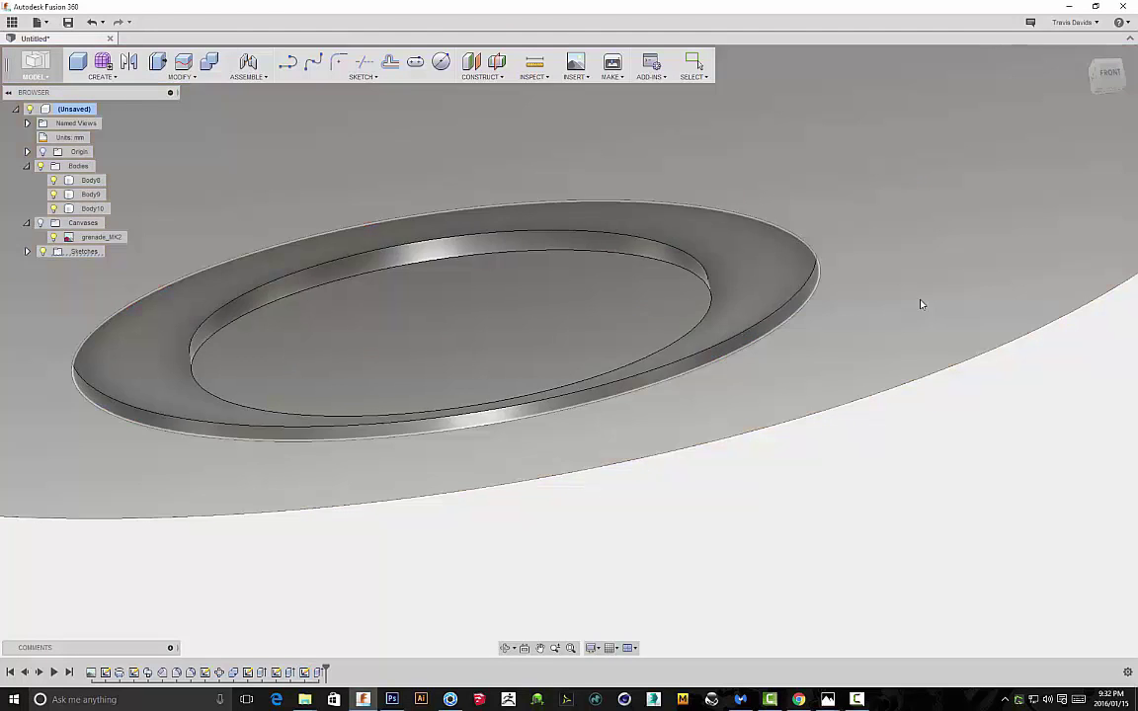
Fillet the outer and inner edges of the bottom cap's ring groove with a 2.00 mm radius
{"action": "scroll", "coordinate": [922, 397], "scroll_direction": "down", "scroll_amount": 4}
{"action": "middle_click_drag", "start_coordinate": [923, 400], "coordinate": [927, 339], "text": "shift"}
{"action": "left_click", "coordinate": [903, 371]}
{"action": "right_click", "coordinate": [1036, 243]}
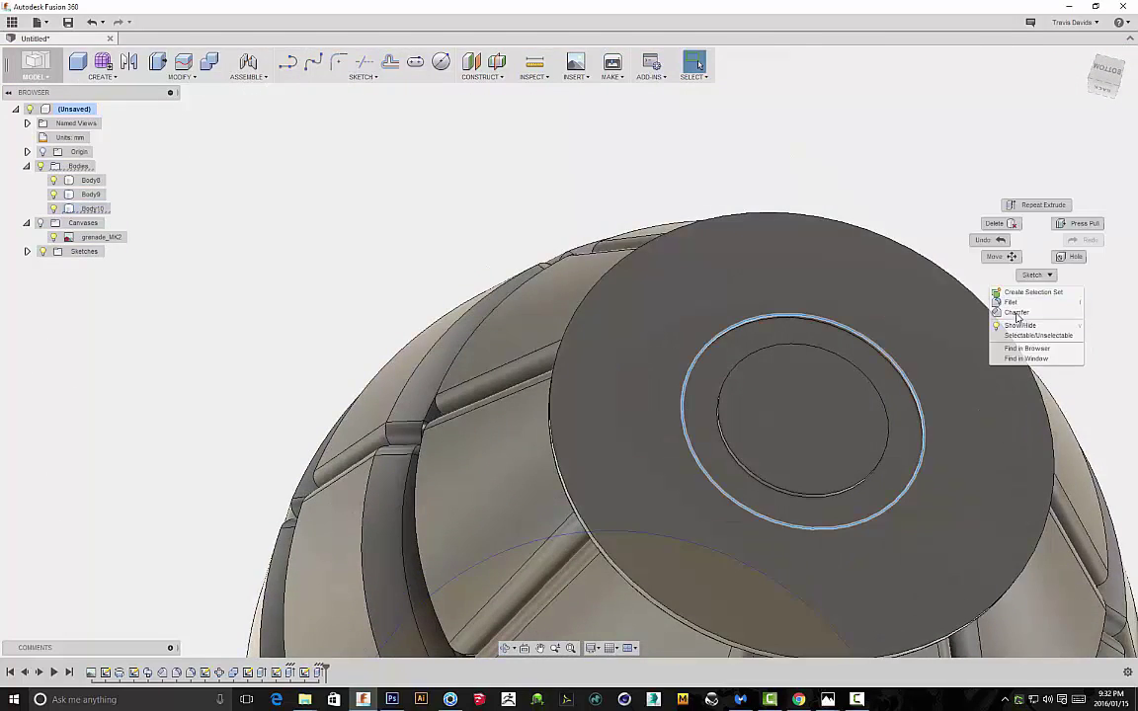
{"action": "left_click", "coordinate": [1021, 305]}
{"action": "left_click", "coordinate": [896, 345]}
{"action": "scroll", "coordinate": [899, 384], "scroll_direction": "up", "scroll_amount": 2}
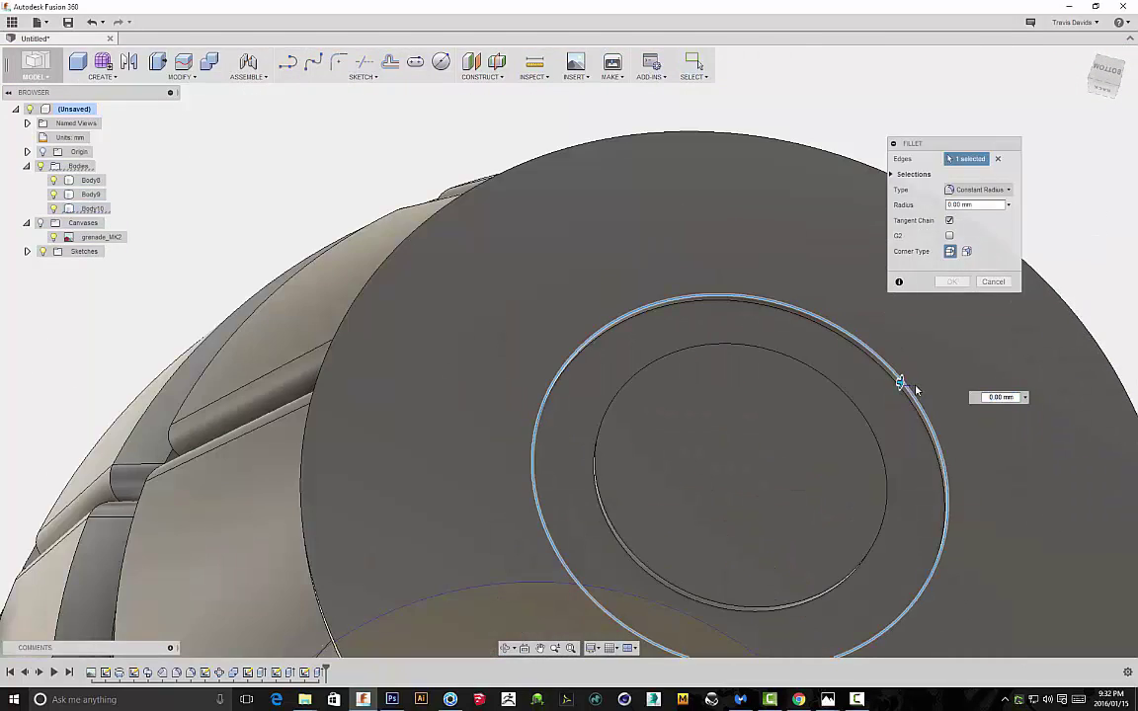
{"action": "left_click_drag", "start_coordinate": [896, 382], "coordinate": [906, 383]}
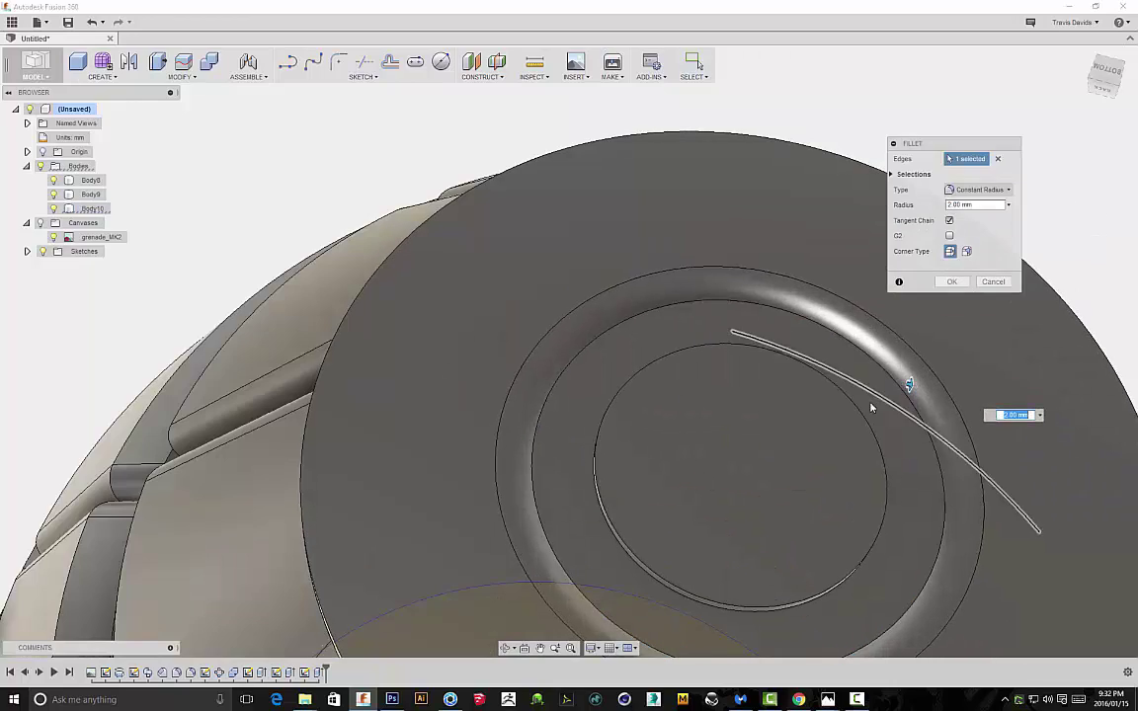
{"action": "scroll", "coordinate": [861, 405], "scroll_direction": "down", "scroll_amount": 5}
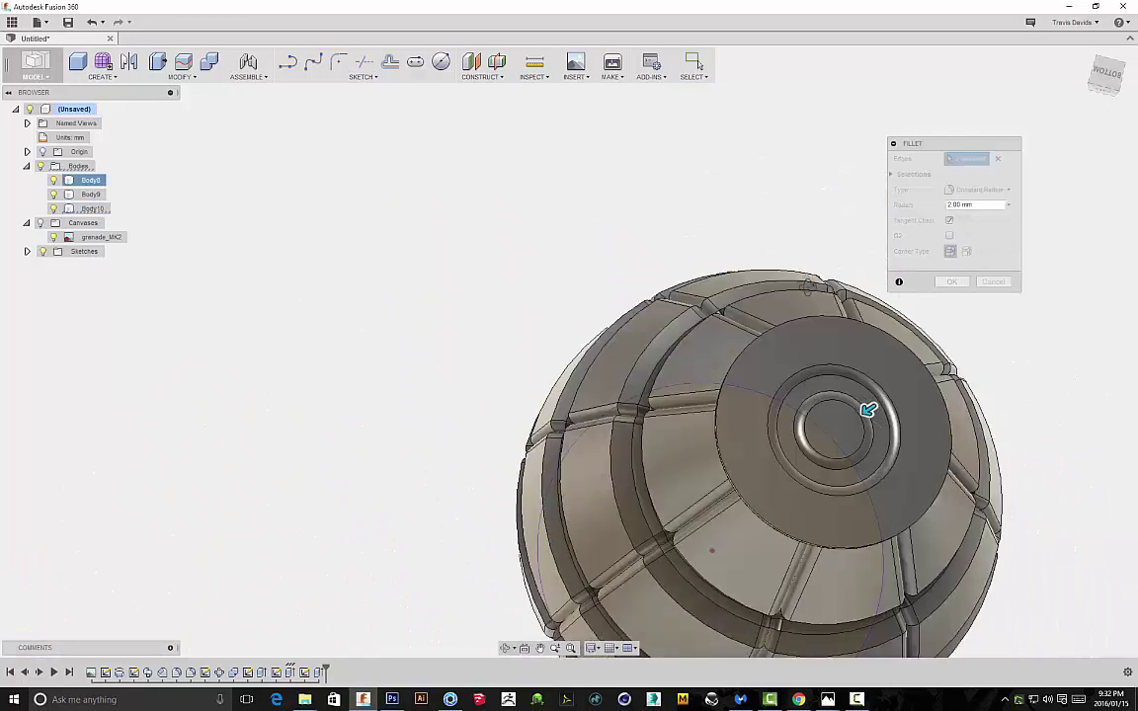
{"action": "middle_click_drag", "start_coordinate": [839, 415], "coordinate": [586, 316], "text": "shift"}
{"action": "left_click", "coordinate": [993, 282]}
Sketch a circle about 41.8 mm in diameter on the grenade's top face, centred on the axis
{"action": "middle_click_drag", "start_coordinate": [939, 295], "coordinate": [868, 219], "text": "shift"}
{"action": "mouse_move", "coordinate": [889, 107]}
{"action": "middle_mouse_down", "text": "shift"}
{"action": "mouse_move", "coordinate": [957, 97]}
{"action": "mouse_move", "coordinate": [825, 147]}
{"action": "mouse_move", "coordinate": [886, 279]}
{"action": "mouse_move", "coordinate": [881, 316]}
{"action": "mouse_move", "coordinate": [909, 323]}
{"action": "mouse_move", "coordinate": [881, 393]}
{"action": "middle_mouse_up", "text": "shift"}
{"action": "left_click", "coordinate": [719, 330]}
{"action": "mouse_move", "coordinate": [878, 316]}
{"action": "middle_mouse_down", "text": "shift"}
{"action": "mouse_move", "coordinate": [854, 274]}
{"action": "mouse_move", "coordinate": [876, 325]}
{"action": "middle_mouse_up", "text": "shift"}
{"action": "left_click", "coordinate": [876, 325]}
{"action": "scroll", "coordinate": [596, 343], "scroll_direction": "up", "scroll_amount": 5}
{"action": "left_click", "coordinate": [509, 317]}
{"action": "right_click", "coordinate": [998, 290]}
{"action": "left_click", "coordinate": [991, 358]}
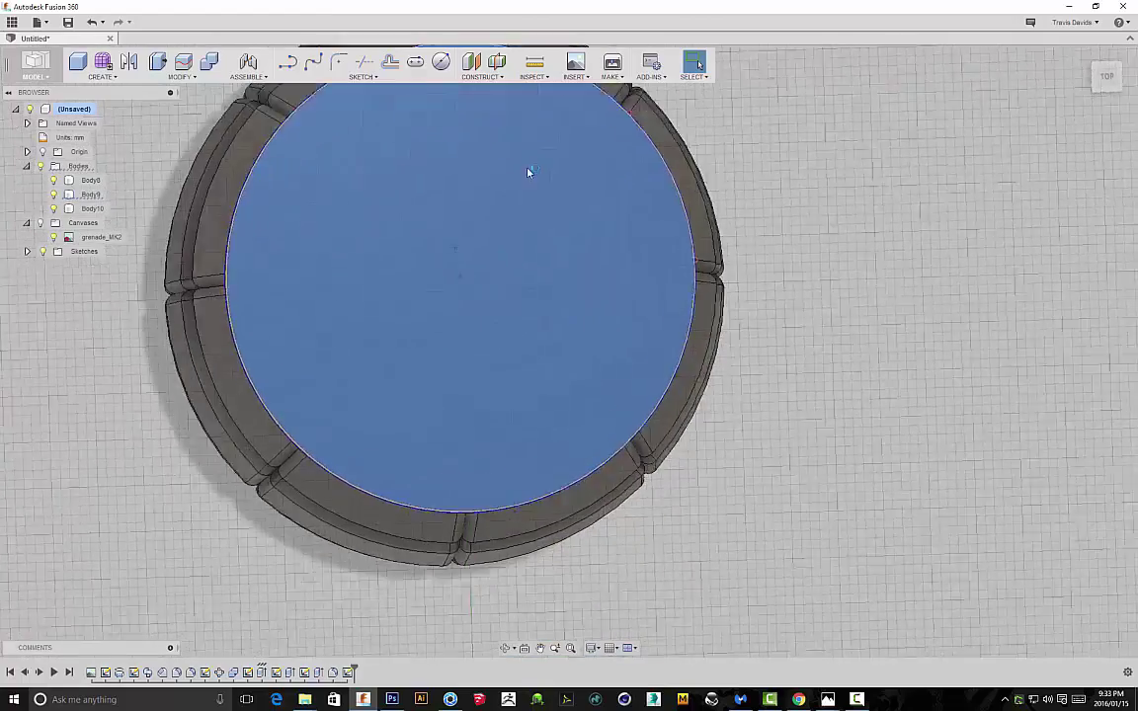
{"action": "left_click", "coordinate": [440, 62]}
{"action": "mouse_move", "coordinate": [774, 246]}
{"action": "middle_mouse_down"}
{"action": "mouse_move", "coordinate": [815, 353]}
{"action": "mouse_move", "coordinate": [863, 393]}
{"action": "middle_mouse_up"}
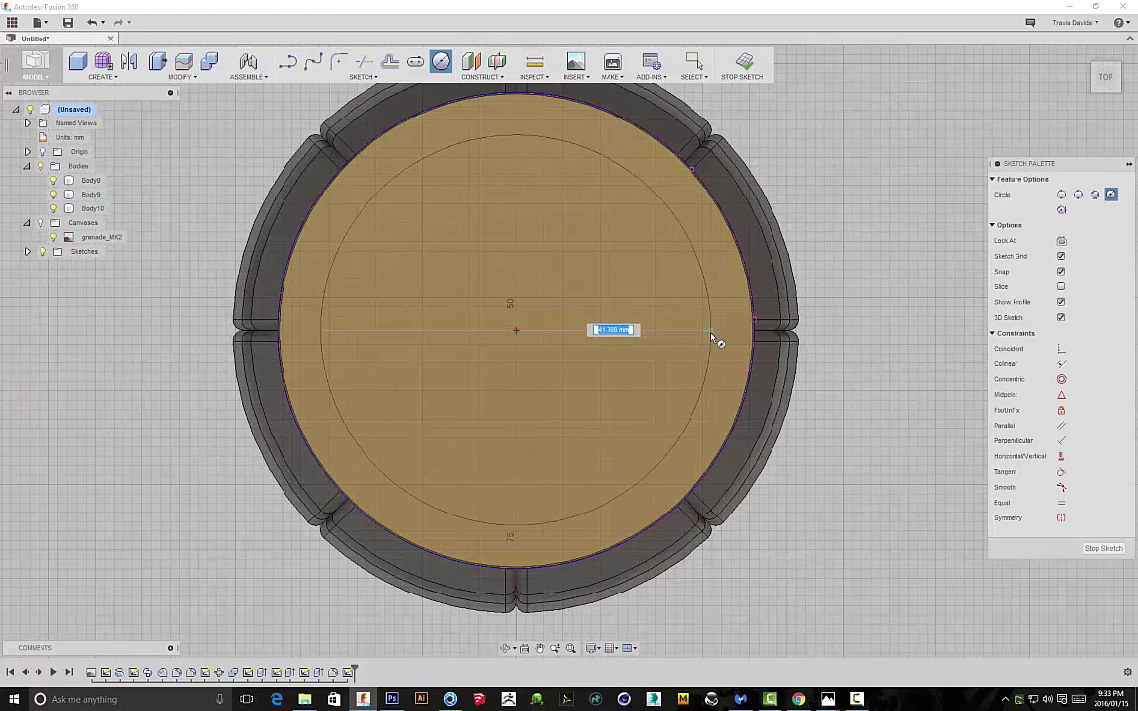
{"action": "scroll", "coordinate": [718, 341], "scroll_direction": "up", "scroll_amount": 3}
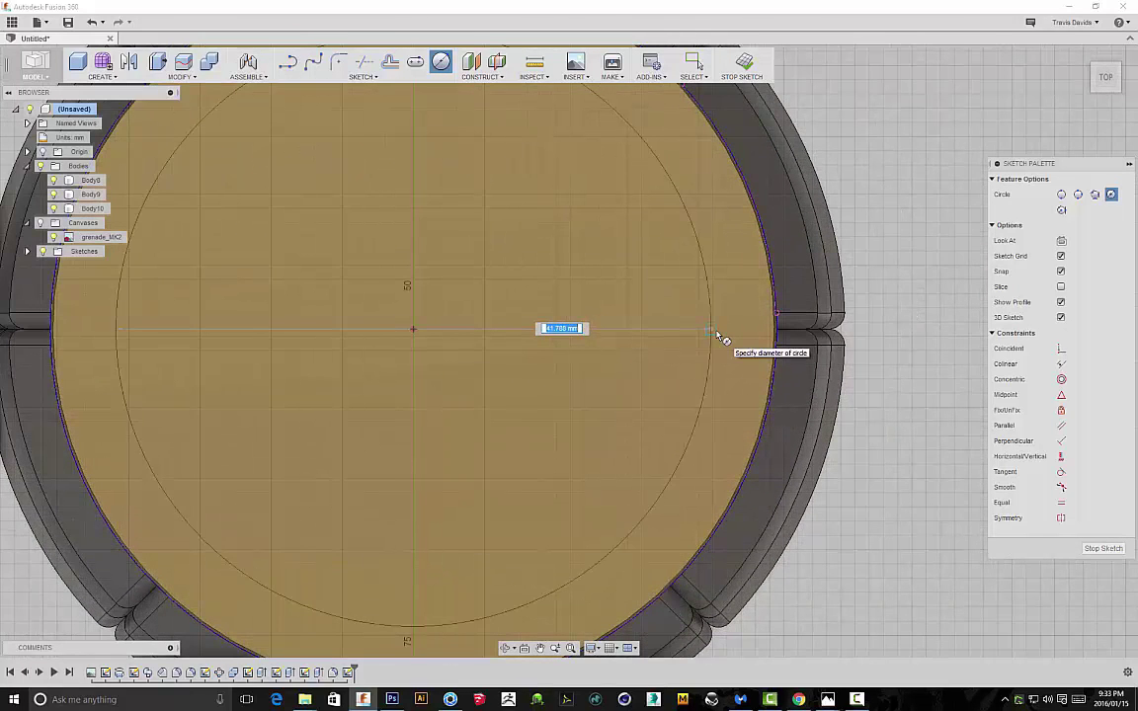
{"action": "left_click", "coordinate": [718, 334]}
{"action": "right_click", "coordinate": [883, 222]}
{"action": "left_click", "coordinate": [917, 226]}
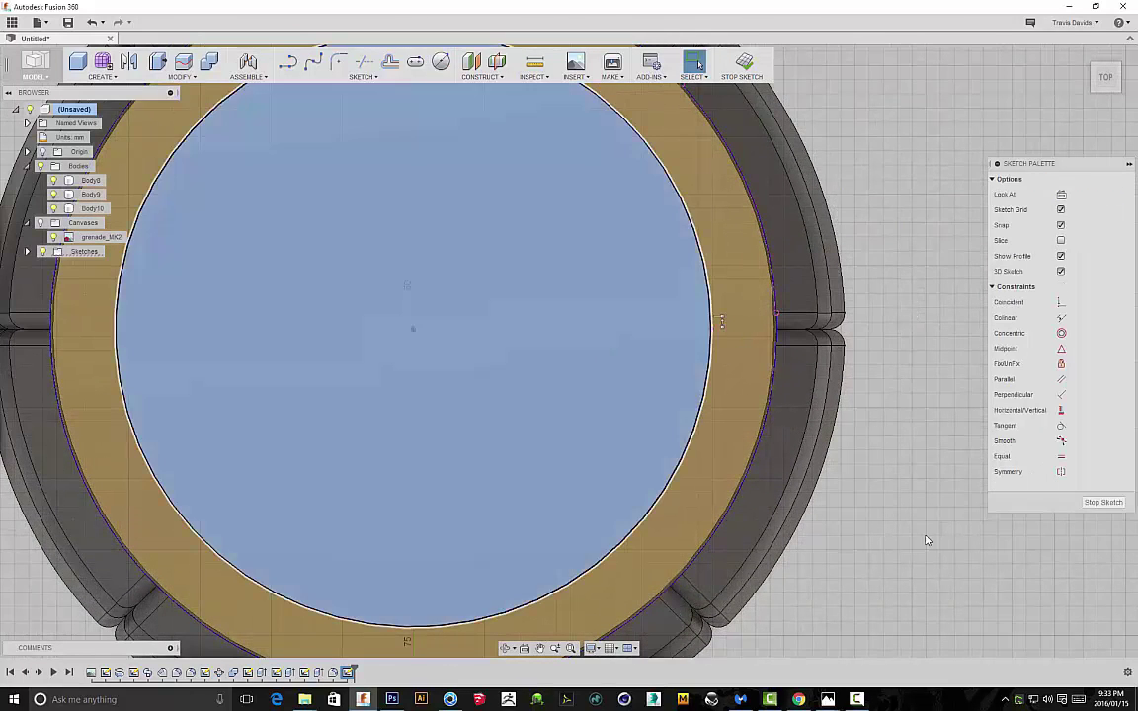
Extrude the top circle's profile 11.00 mm upward as a join with a taper angle of -35 degrees
{"action": "scroll", "coordinate": [916, 536], "scroll_direction": "down", "scroll_amount": 3}
{"action": "mouse_move", "coordinate": [925, 604]}
{"action": "middle_mouse_down", "text": "shift"}
{"action": "mouse_move", "coordinate": [925, 399]}
{"action": "mouse_move", "coordinate": [675, 285]}
{"action": "mouse_move", "coordinate": [708, 315]}
{"action": "middle_mouse_up", "text": "shift"}
{"action": "right_click", "coordinate": [707, 314]}
{"action": "left_click", "coordinate": [696, 363]}
{"action": "left_click_drag", "start_coordinate": [380, 219], "coordinate": [378, 112]}
{"action": "left_click", "coordinate": [958, 221]}
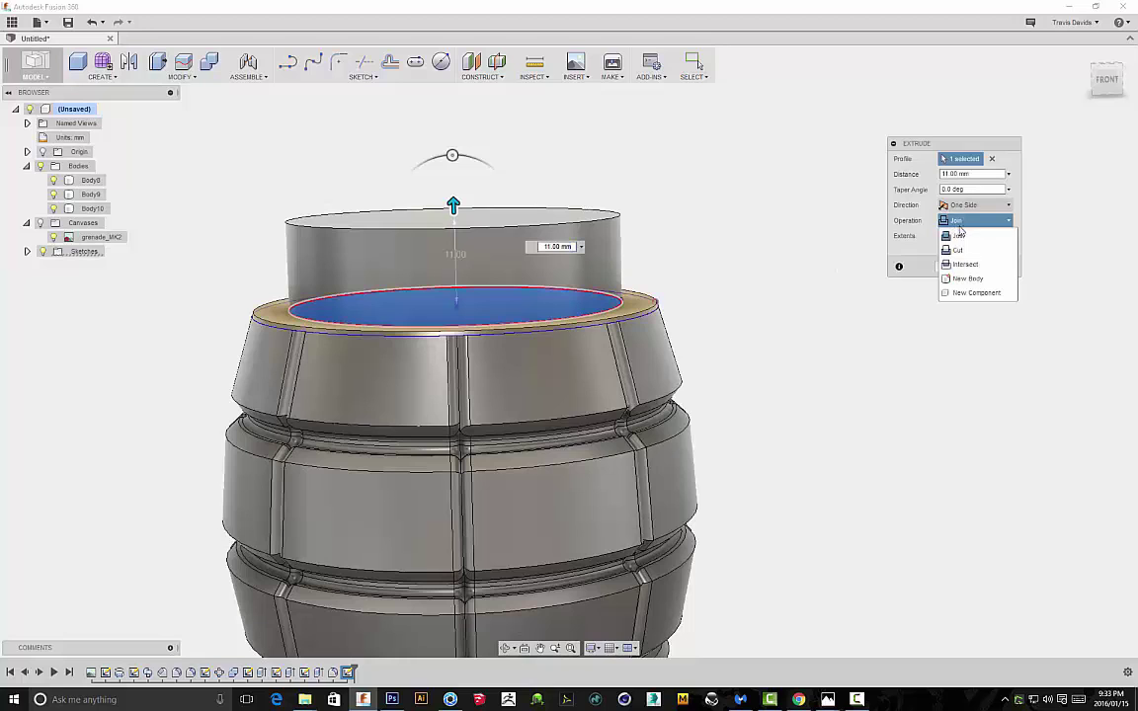
{"action": "left_click", "coordinate": [954, 189]}
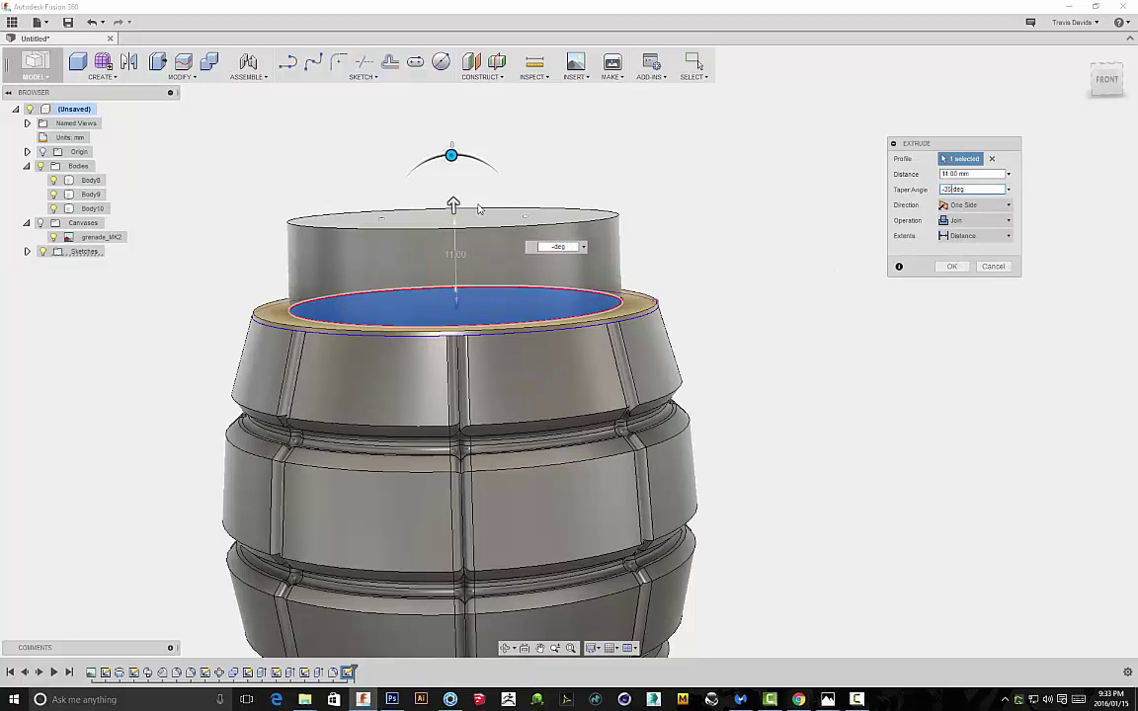
{"action": "type", "text": "-35"}
Set the tapered top extrusion's distance to 18.00 mm and complete it
{"action": "scroll", "coordinate": [613, 254], "scroll_direction": "down", "scroll_amount": 2}
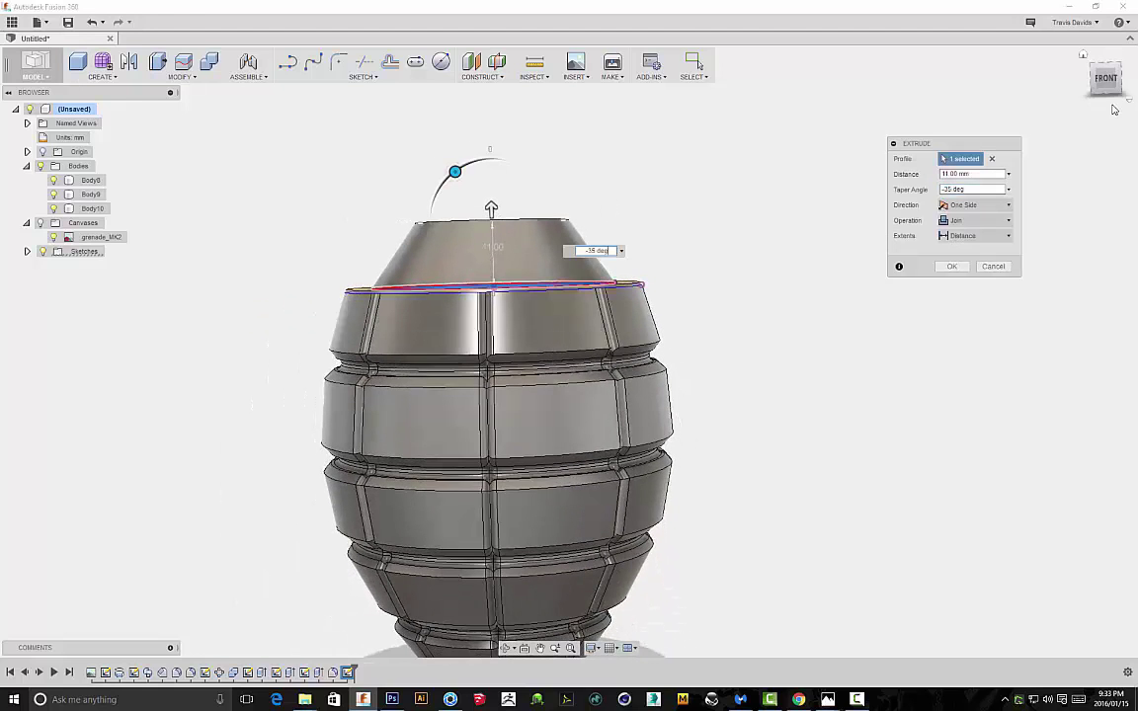
{"action": "left_click", "coordinate": [1107, 79]}
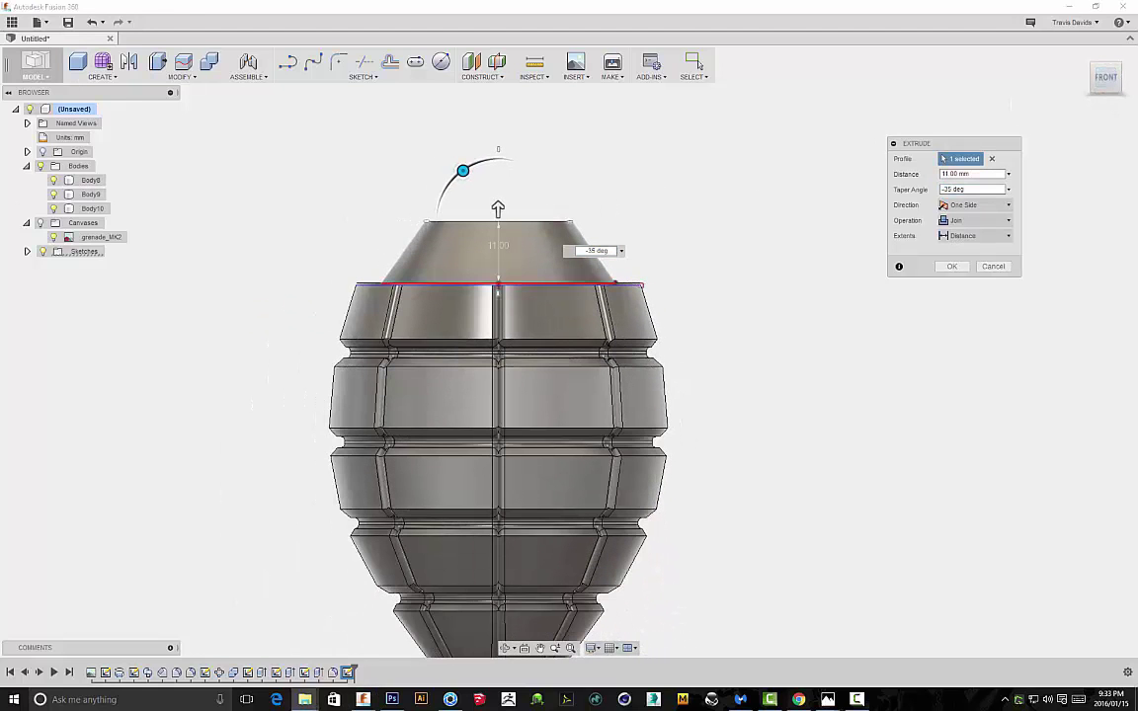
{"action": "scroll", "coordinate": [499, 212], "scroll_direction": "down", "scroll_amount": 1}
{"action": "middle_click_drag", "start_coordinate": [499, 213], "coordinate": [511, 227]}
{"action": "left_click_drag", "start_coordinate": [512, 219], "coordinate": [511, 206]}
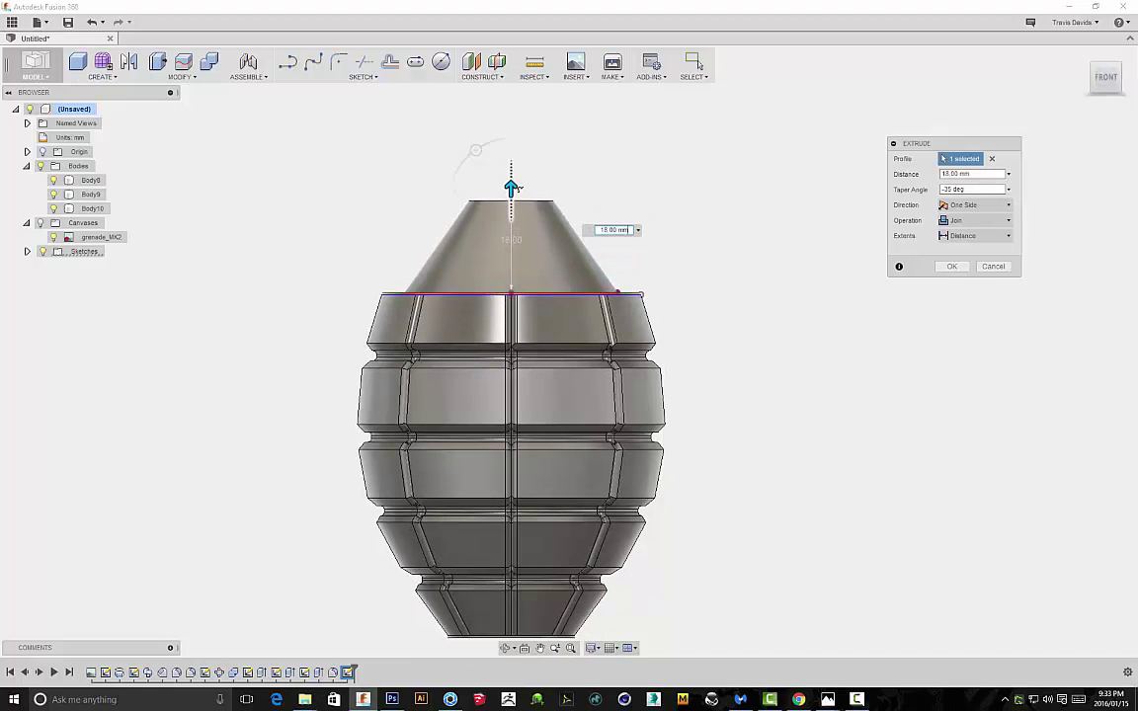
{"action": "middle_click_drag", "start_coordinate": [695, 179], "coordinate": [718, 204], "text": "shift"}
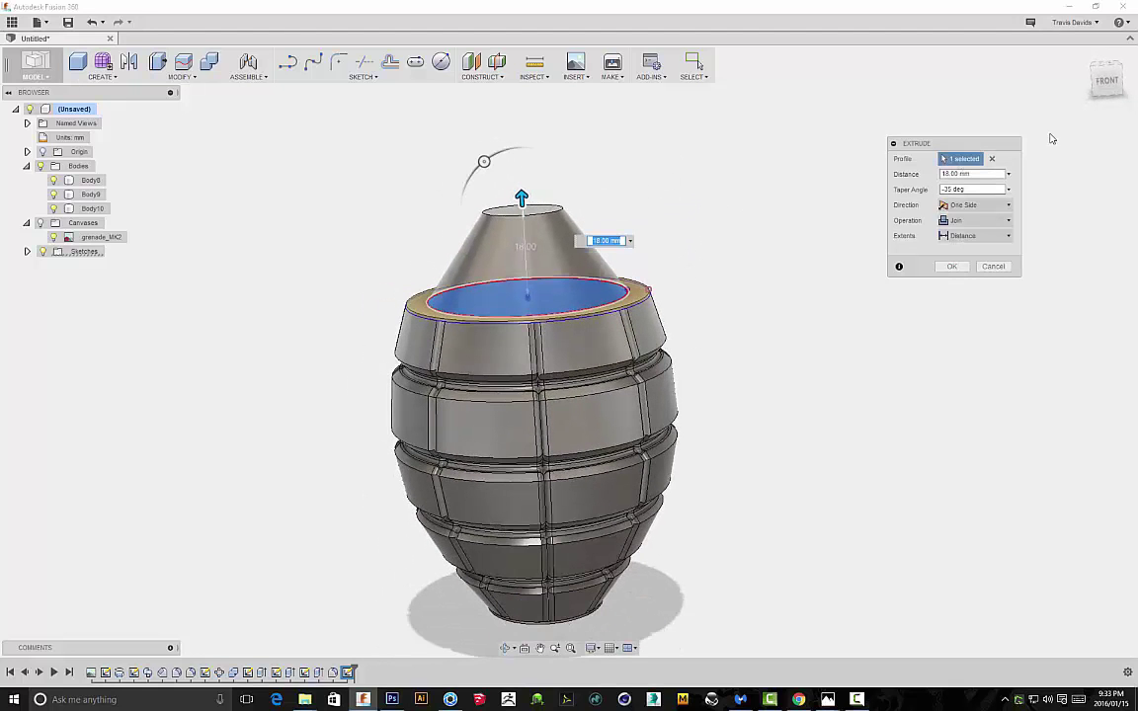
{"action": "left_click", "coordinate": [1108, 83]}
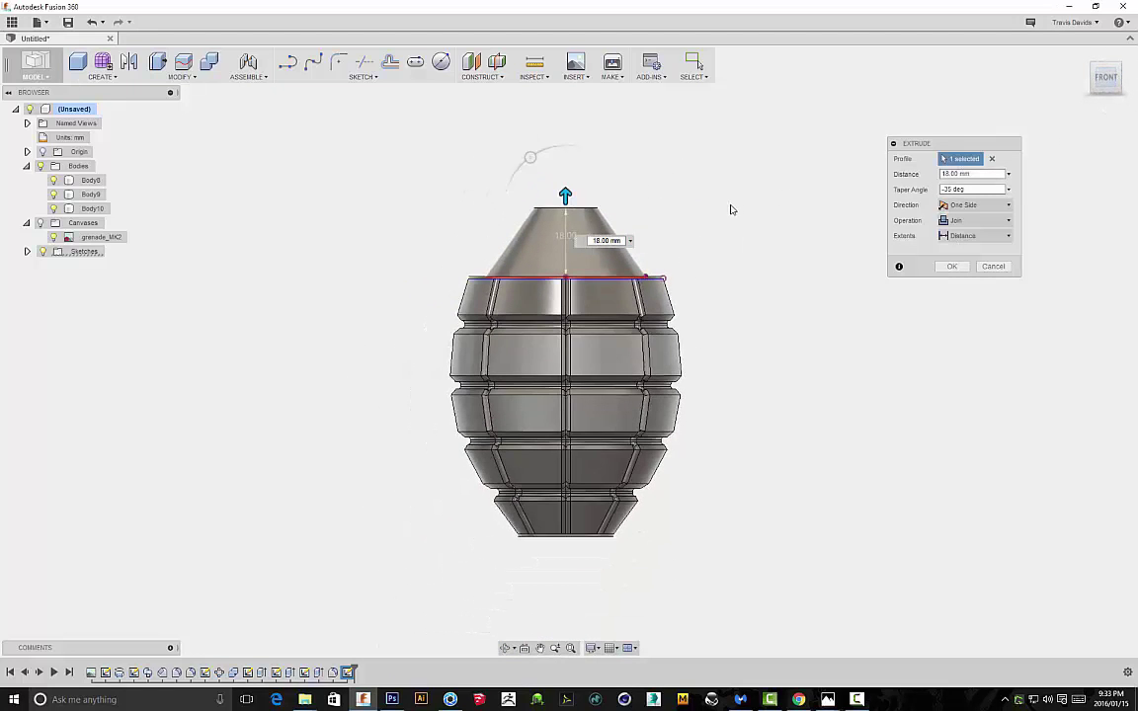
{"action": "left_click", "coordinate": [955, 268]}
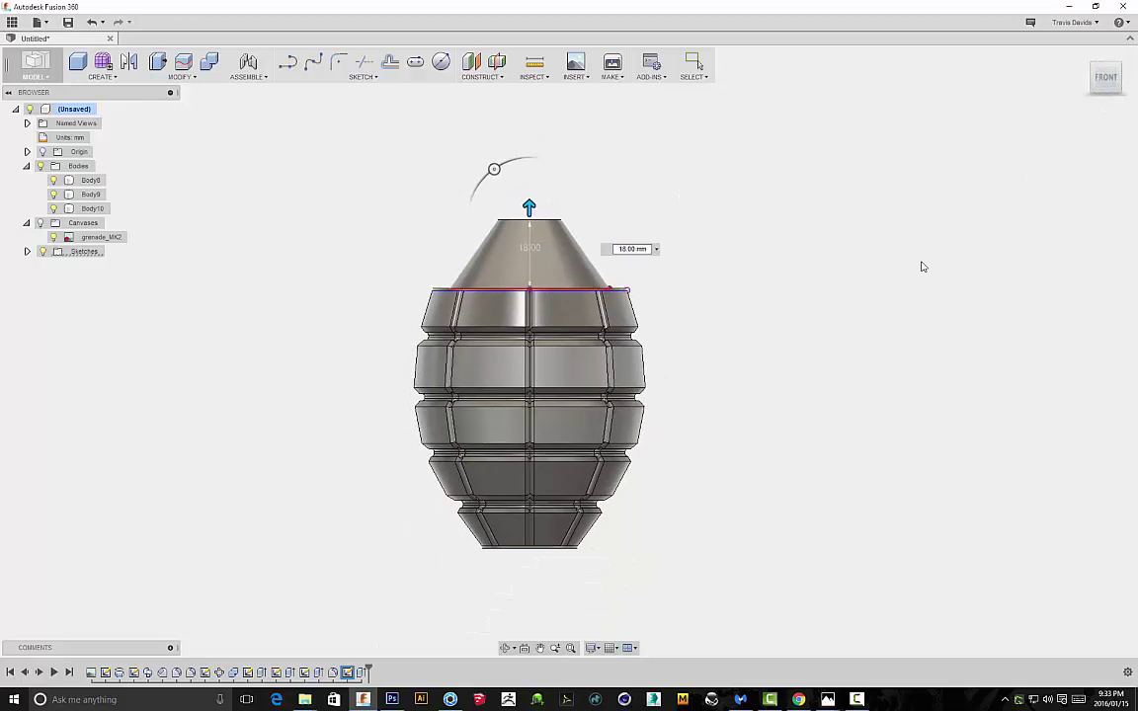
Fillet the edge where the tapered neck meets the top face with a 1.50 mm radius
{"action": "middle_click_drag", "start_coordinate": [710, 244], "coordinate": [713, 297], "text": "shift"}
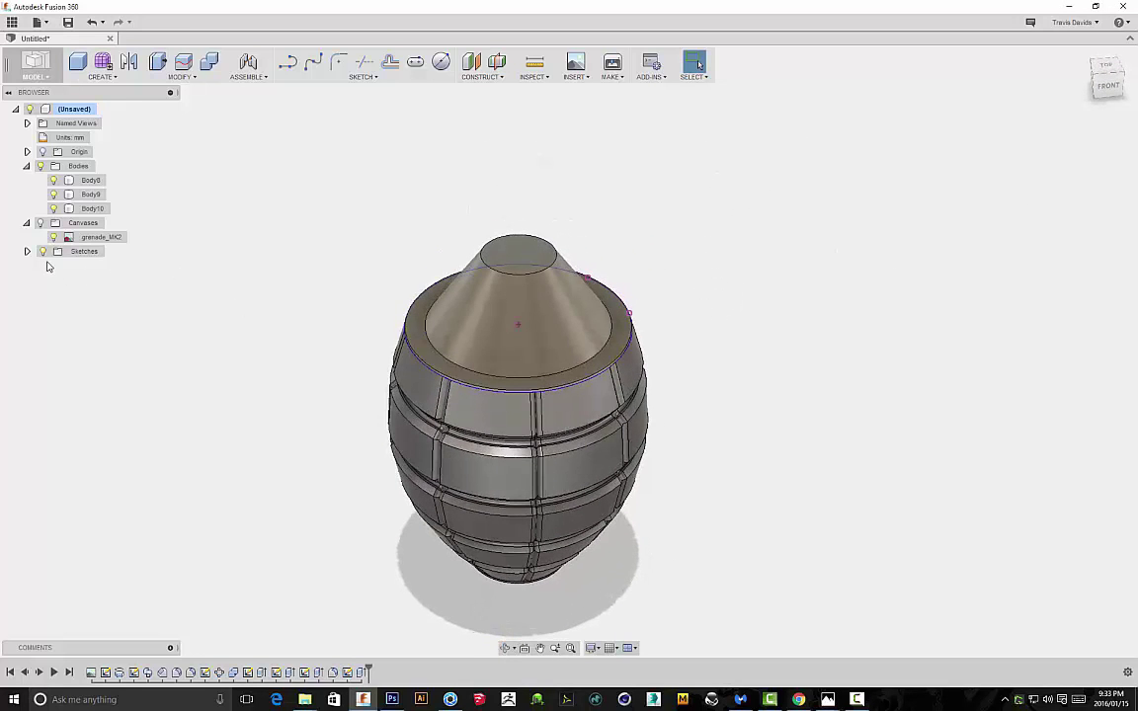
{"action": "scroll", "coordinate": [537, 402], "scroll_direction": "up", "scroll_amount": 4}
{"action": "left_click", "coordinate": [597, 345]}
{"action": "right_click", "coordinate": [849, 339]}
{"action": "left_click", "coordinate": [843, 410]}
{"action": "key", "text": "f"}
{"action": "scroll", "coordinate": [584, 259], "scroll_direction": "up", "scroll_amount": 5}
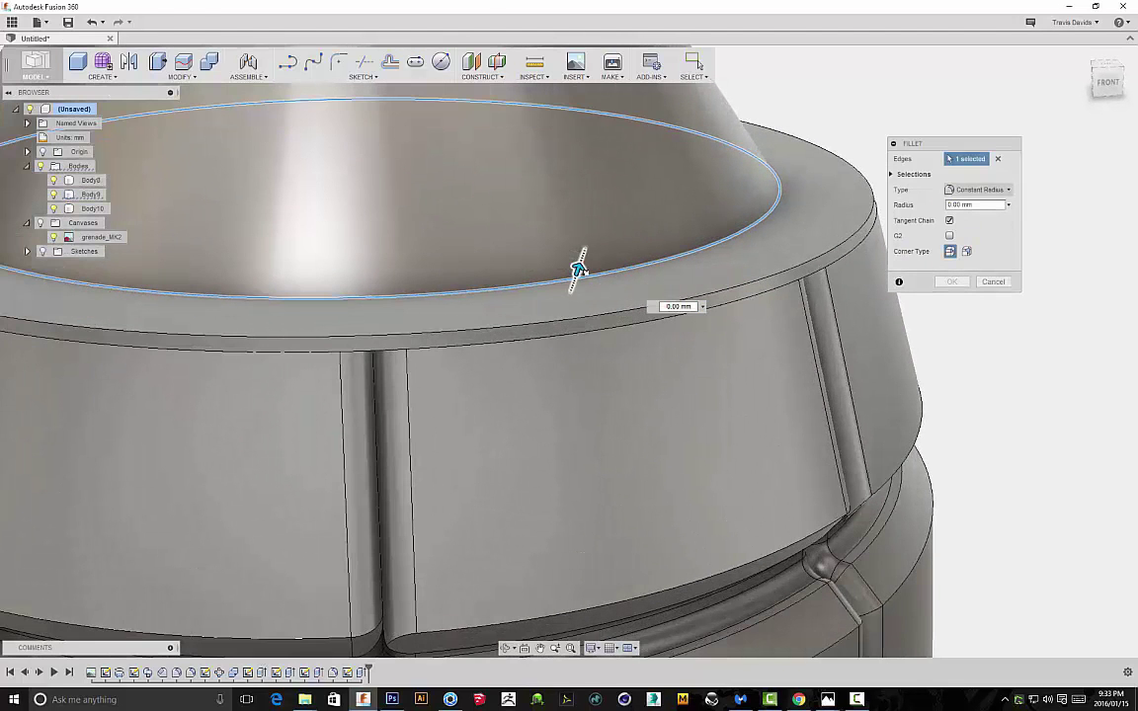
{"action": "left_click_drag", "start_coordinate": [580, 267], "coordinate": [580, 263]}
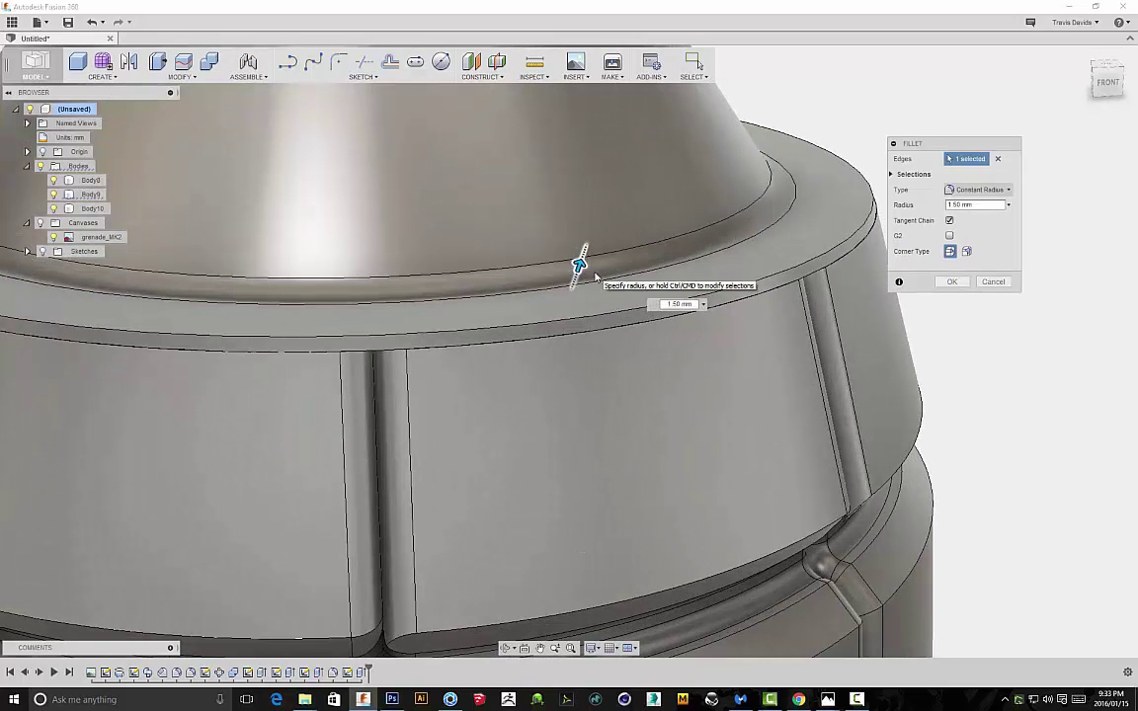
{"action": "scroll", "coordinate": [509, 299], "scroll_direction": "down", "scroll_amount": 10}
{"action": "middle_click_drag", "start_coordinate": [644, 247], "coordinate": [901, 302], "text": "shift"}
{"action": "left_click", "coordinate": [950, 283]}
Start a sketch on the flat ring around the neck and offset its outer circle inward by about 1.2 mm
{"action": "middle_click_drag", "start_coordinate": [788, 301], "coordinate": [803, 406], "text": "shift"}
{"action": "scroll", "coordinate": [640, 350], "scroll_direction": "up", "scroll_amount": 5}
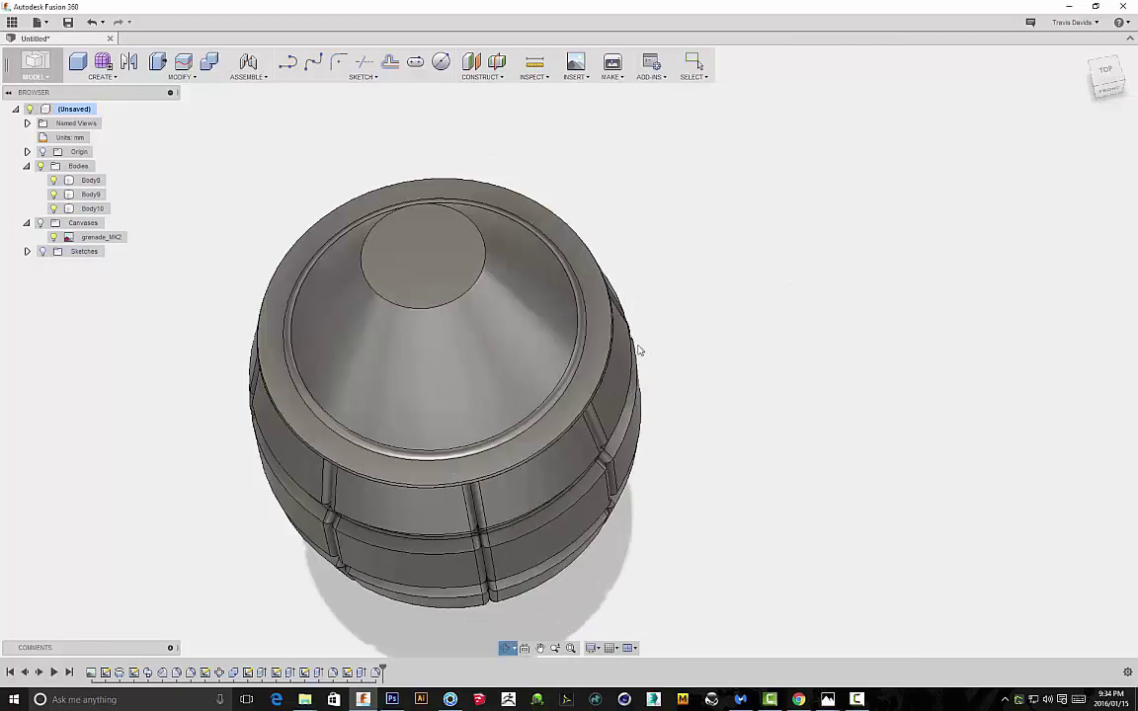
{"action": "left_click", "coordinate": [593, 344]}
{"action": "right_click", "coordinate": [803, 342]}
{"action": "left_click", "coordinate": [791, 404]}
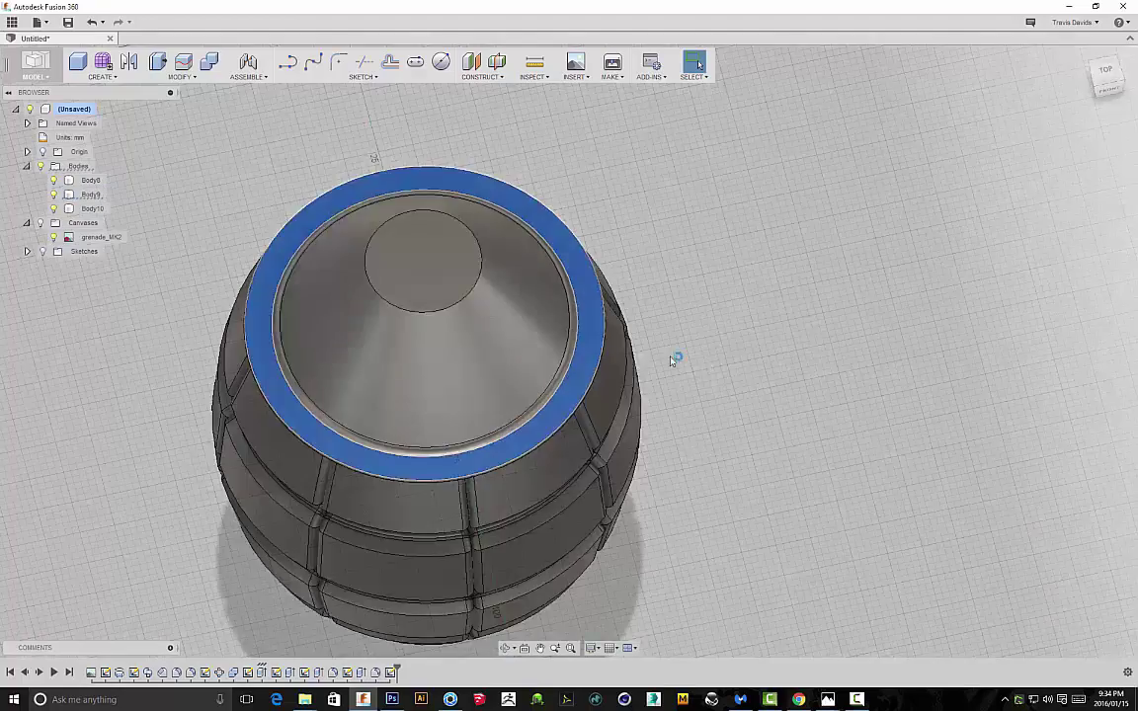
{"action": "left_click", "coordinate": [391, 64]}
{"action": "scroll", "coordinate": [546, 407], "scroll_direction": "up", "scroll_amount": 2}
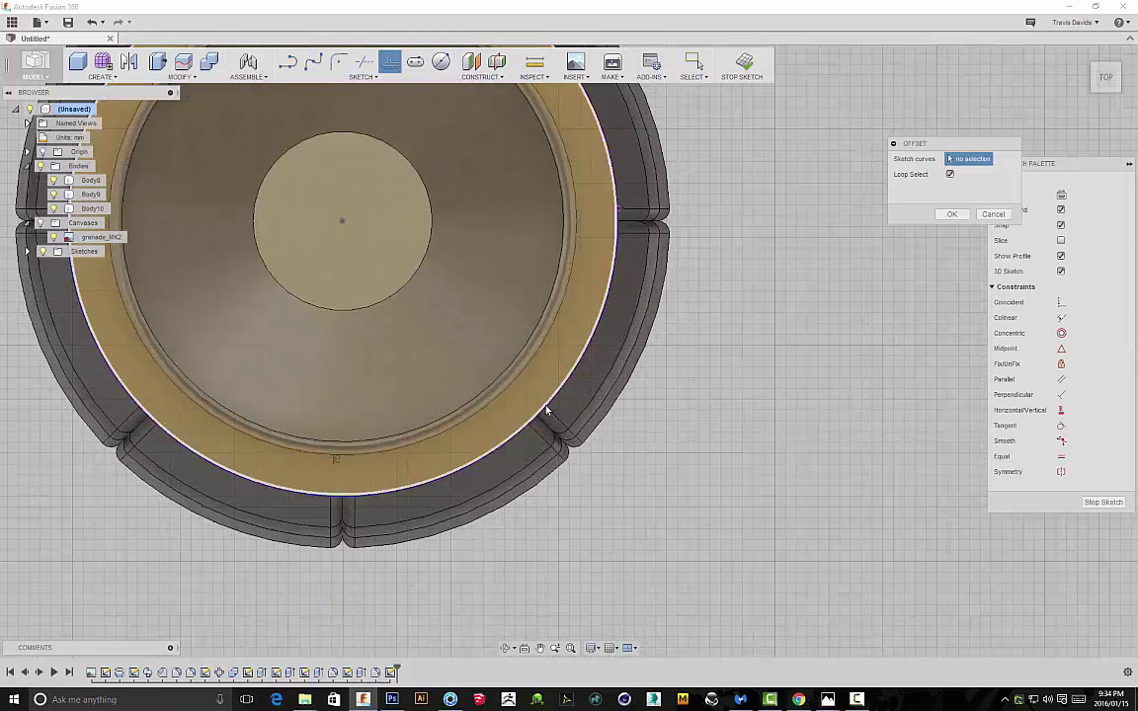
{"action": "left_click", "coordinate": [546, 407]}
{"action": "scroll", "coordinate": [537, 405], "scroll_direction": "up", "scroll_amount": 3}
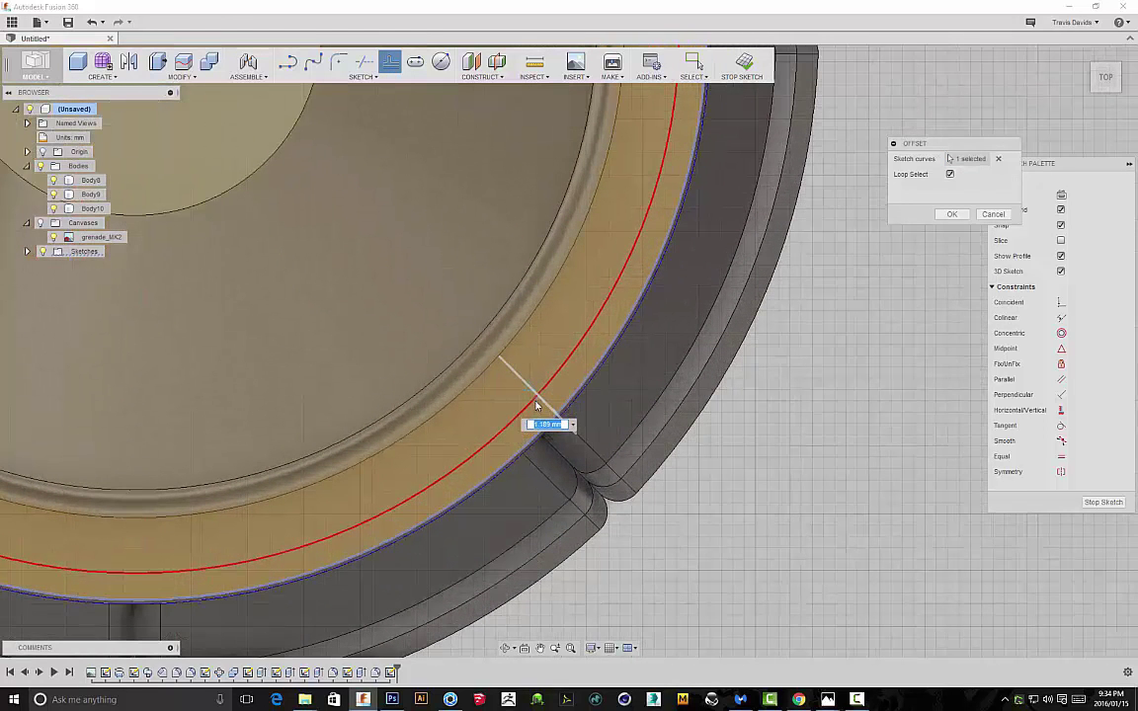
{"action": "key", "text": "Return"}
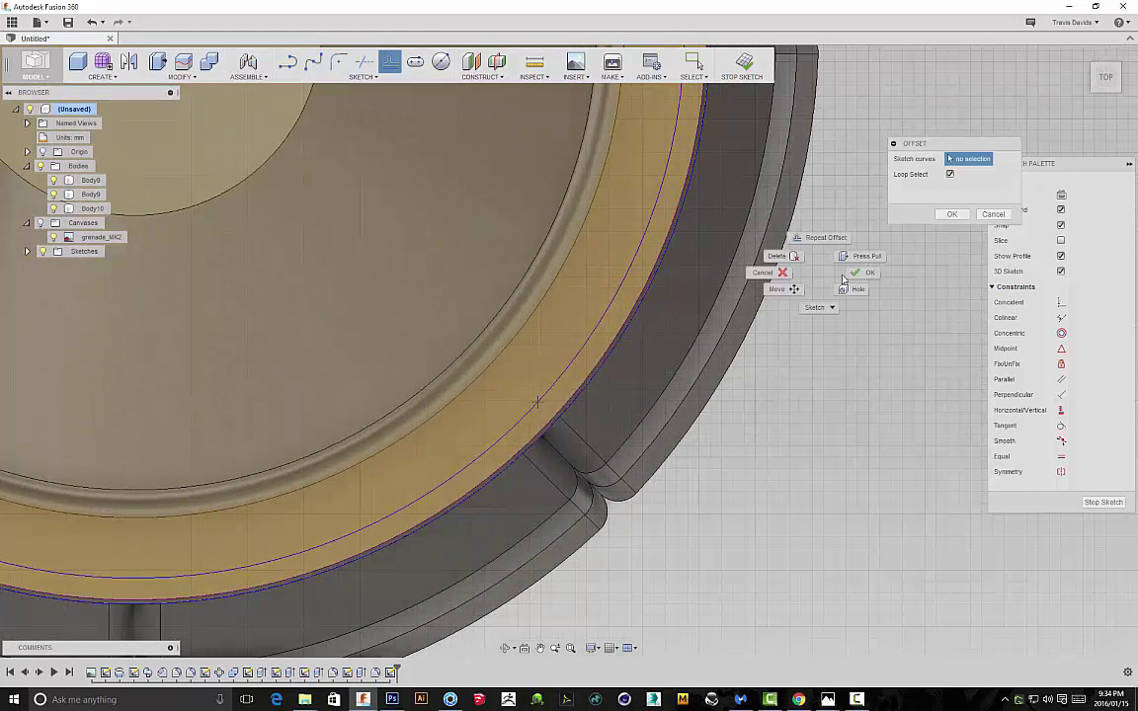
Offset the new circle inward twice, once by about 1.7 mm and once to a circle just inside it
{"action": "left_click", "coordinate": [825, 238]}
{"action": "left_click", "coordinate": [542, 395]}
{"action": "left_click_drag", "start_coordinate": [537, 392], "coordinate": [512, 378]}
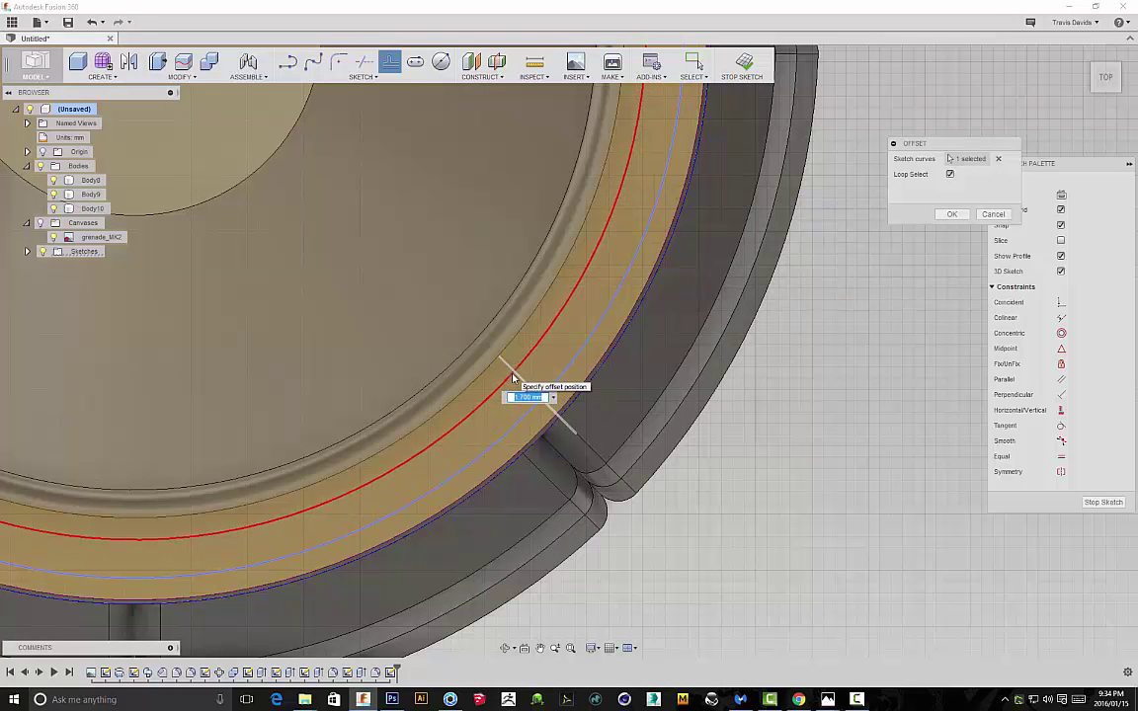
{"action": "key", "text": "Return"}
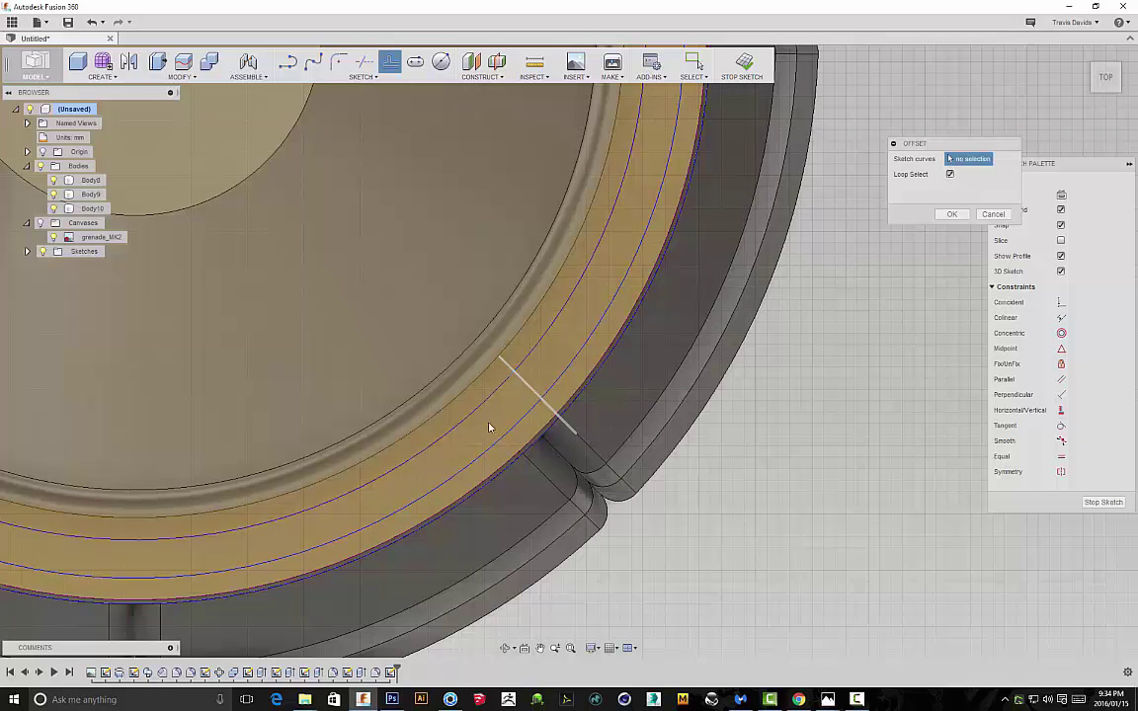
{"action": "left_click", "coordinate": [490, 447]}
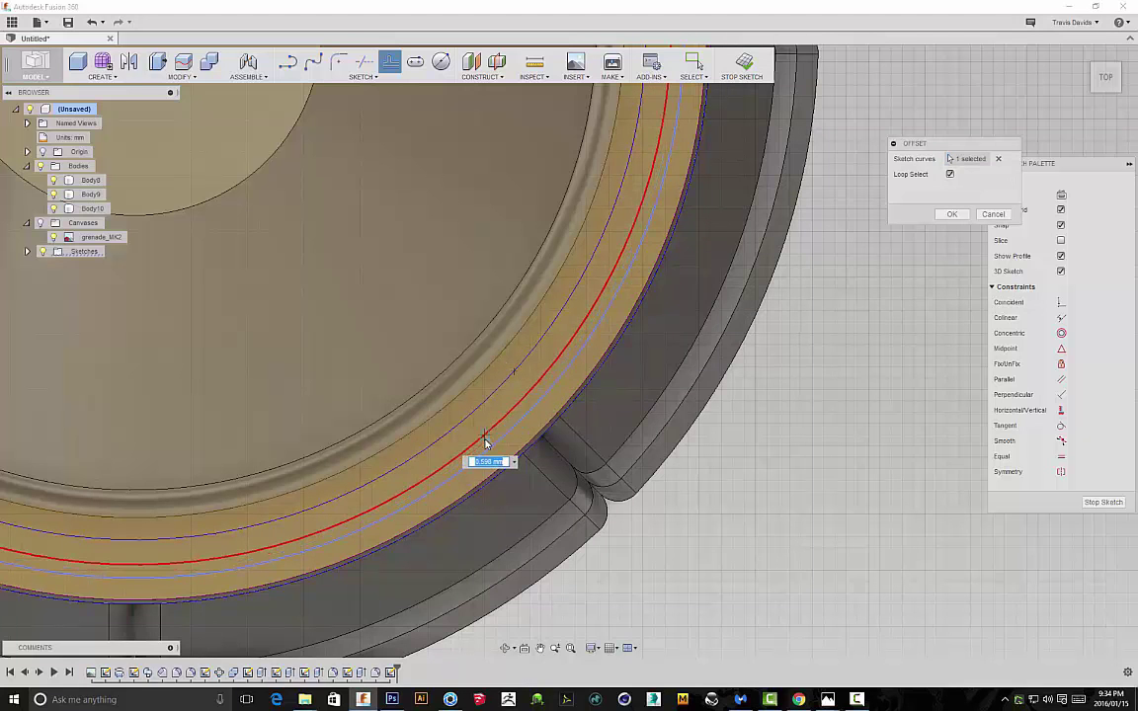
{"action": "key", "text": "Return"}
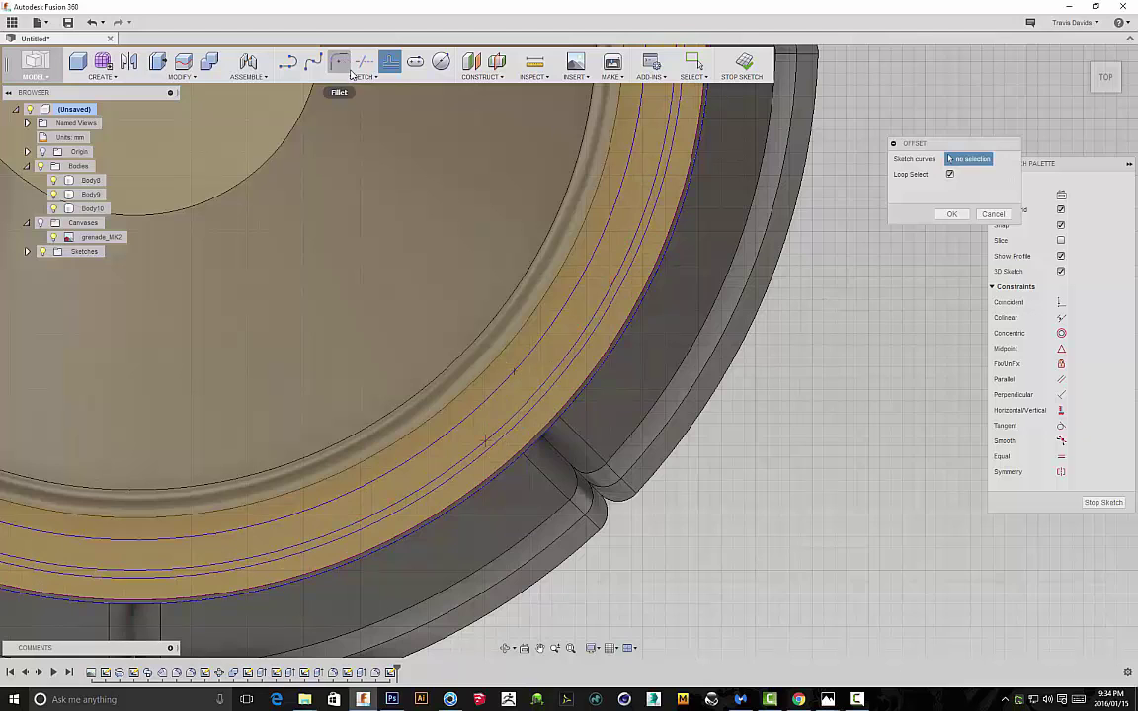
{"action": "left_click_drag", "start_coordinate": [364, 65], "coordinate": [482, 459]}
{"action": "left_click", "coordinate": [482, 458]}
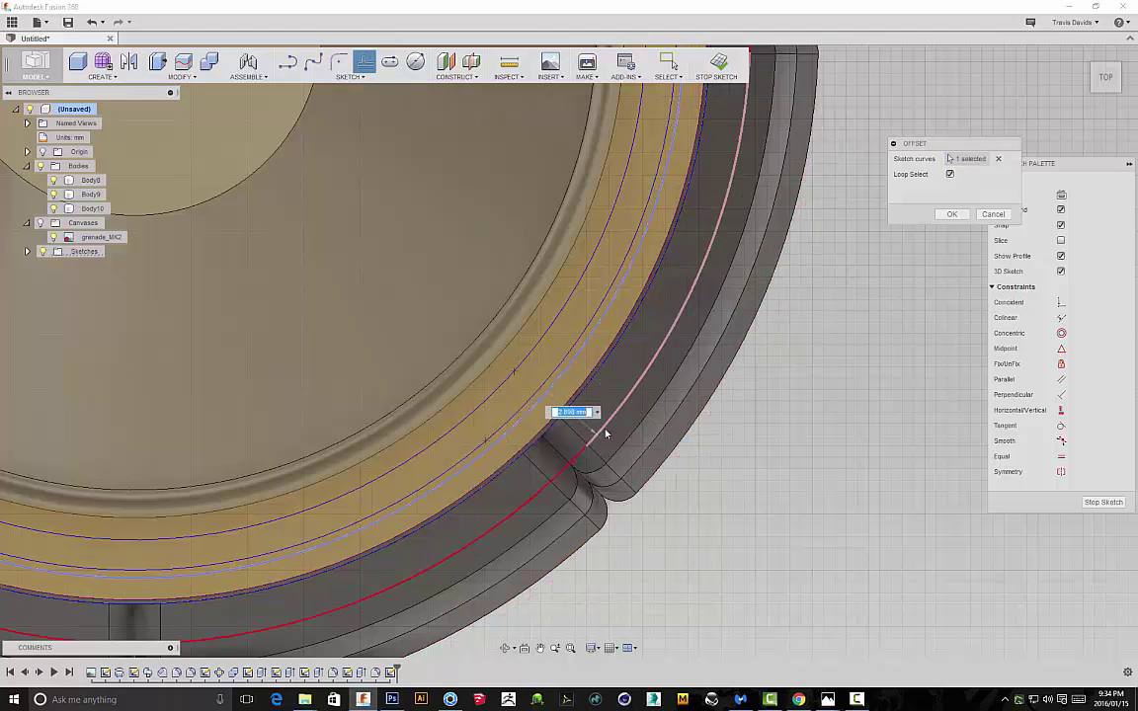
{"action": "key", "text": "Escape"}
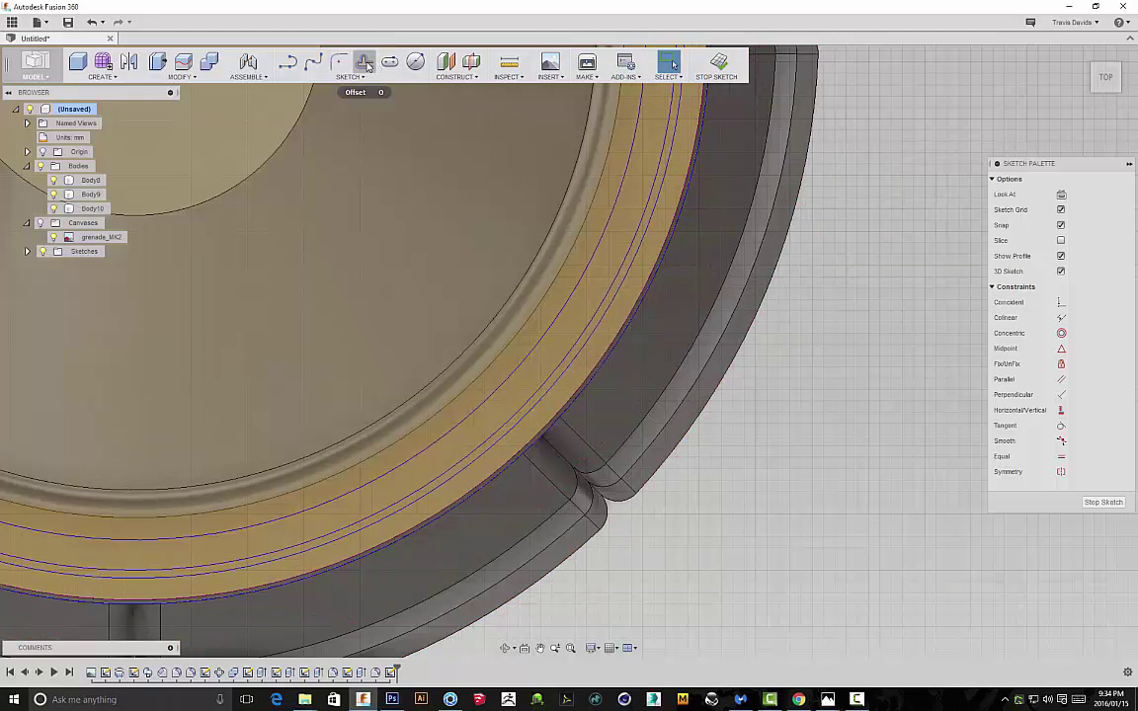
Trim away the outermost of the three offset circles on the ring face
{"action": "left_click", "coordinate": [365, 77]}
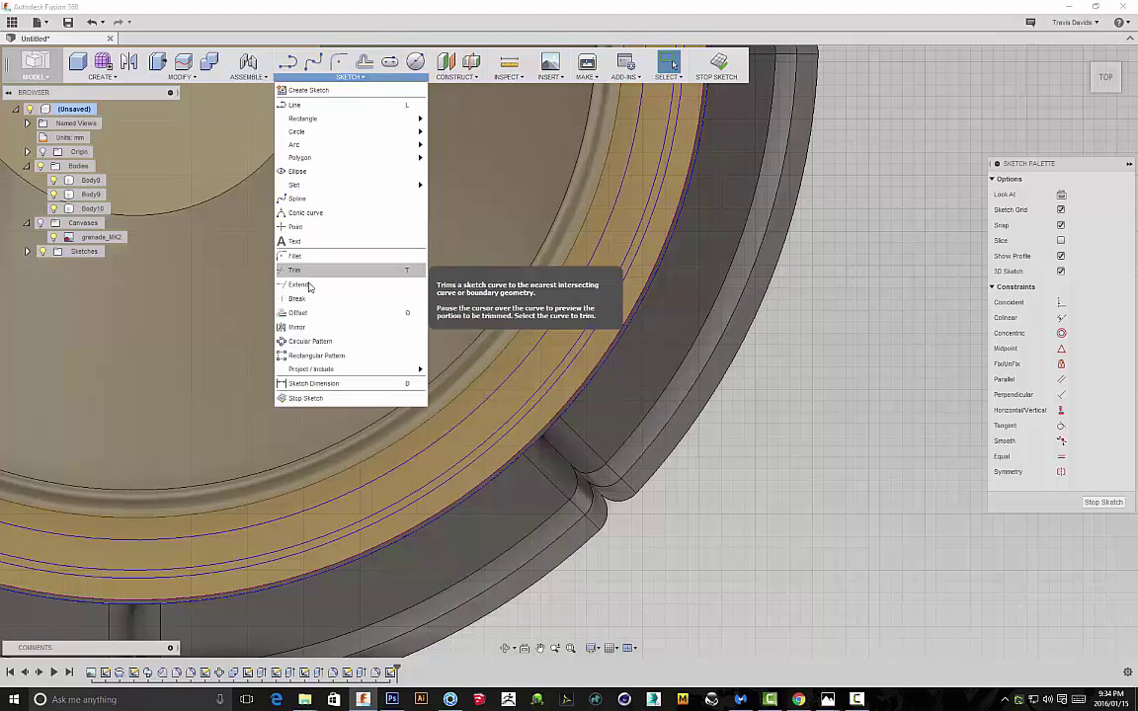
{"action": "left_click", "coordinate": [277, 255]}
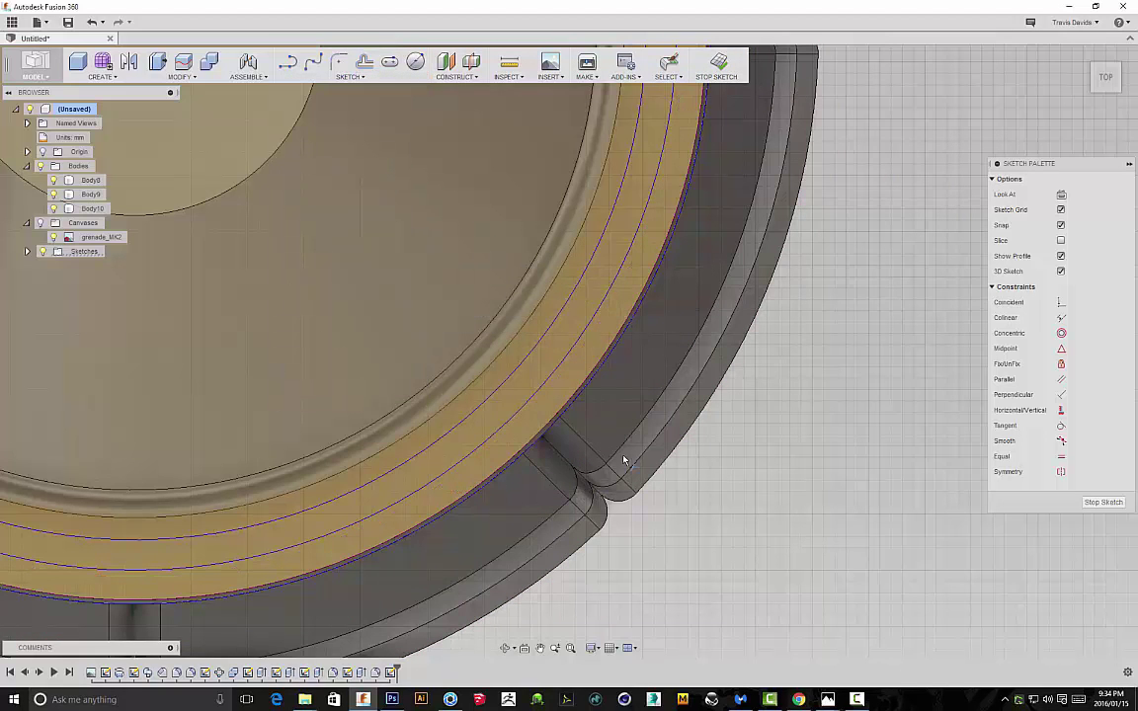
{"action": "right_click", "coordinate": [780, 374]}
{"action": "key", "text": "Escape"}
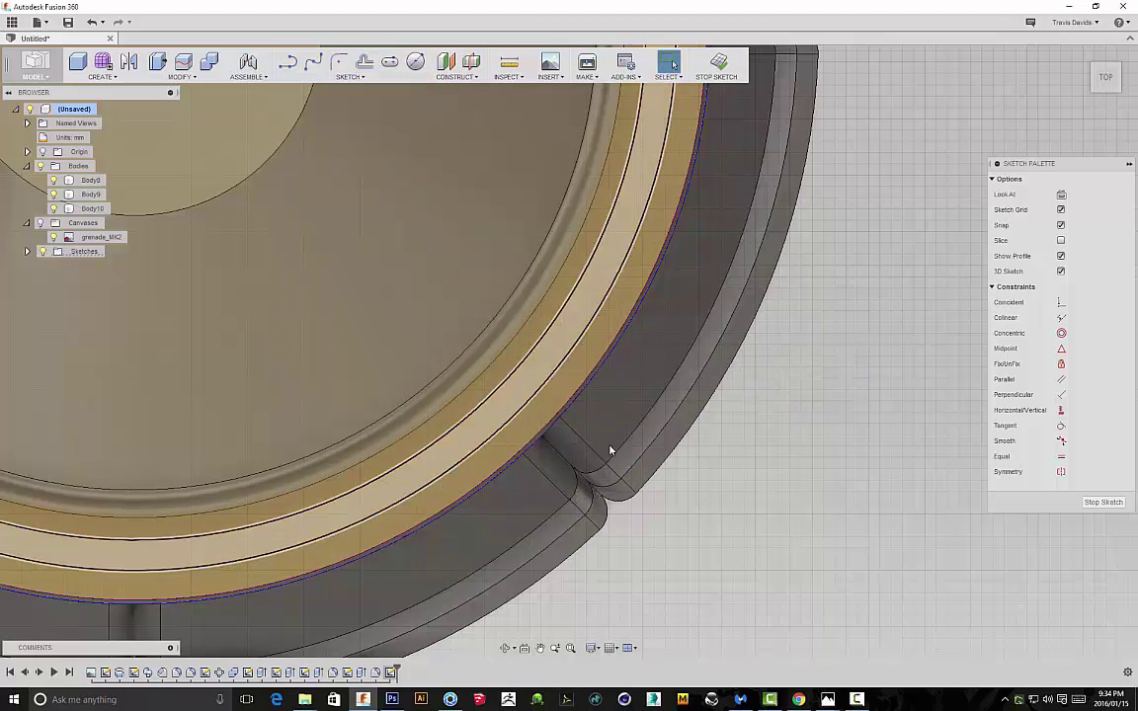
Extrude the ring profile between the two offset circles by -1.00 mm as a cut
{"action": "left_click", "coordinate": [526, 387]}
{"action": "scroll", "coordinate": [691, 482], "scroll_direction": "down", "scroll_amount": 5}
{"action": "middle_click_drag", "start_coordinate": [731, 516], "coordinate": [762, 325], "text": "shift"}
{"action": "right_click", "coordinate": [766, 327]}
{"action": "left_click", "coordinate": [751, 383]}
{"action": "scroll", "coordinate": [472, 320], "scroll_direction": "up", "scroll_amount": 3}
{"action": "scroll", "coordinate": [472, 320], "scroll_direction": "up", "scroll_amount": 5}
{"action": "left_click_drag", "start_coordinate": [76, 313], "coordinate": [76, 358]}
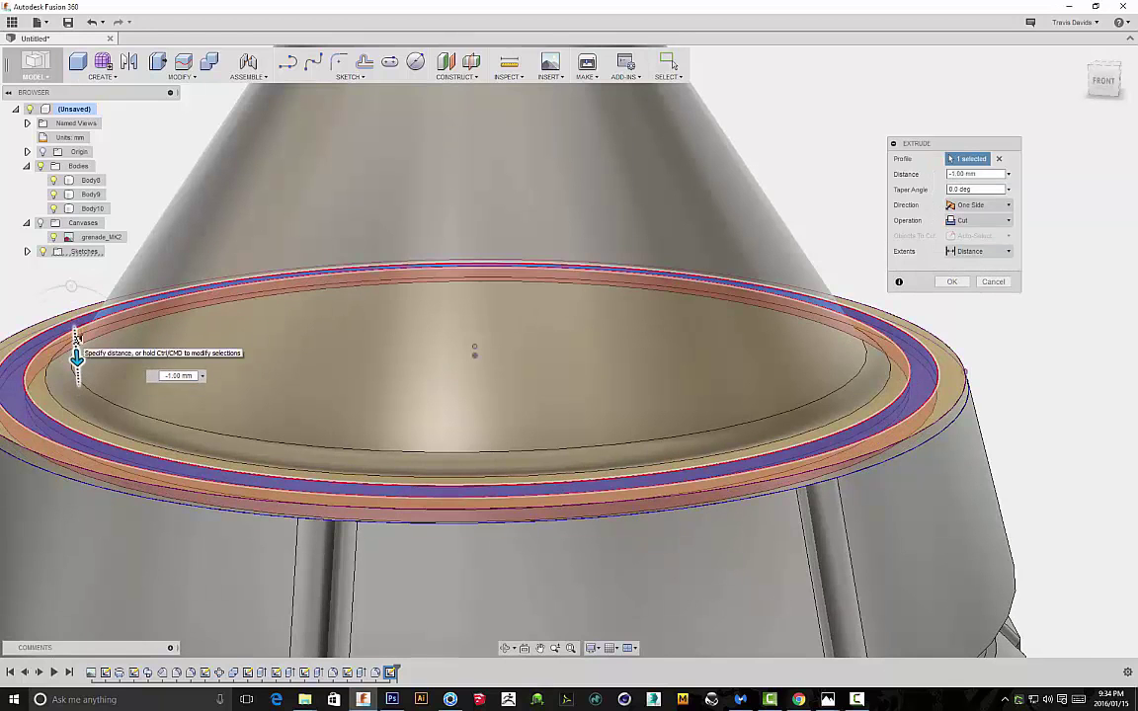
{"action": "left_click", "coordinate": [952, 284]}
{"action": "scroll", "coordinate": [955, 297], "scroll_direction": "down", "scroll_amount": 6}
{"action": "middle_click_drag", "start_coordinate": [955, 305], "coordinate": [858, 220], "text": "shift"}
{"action": "scroll", "coordinate": [858, 219], "scroll_direction": "down", "scroll_amount": 1}
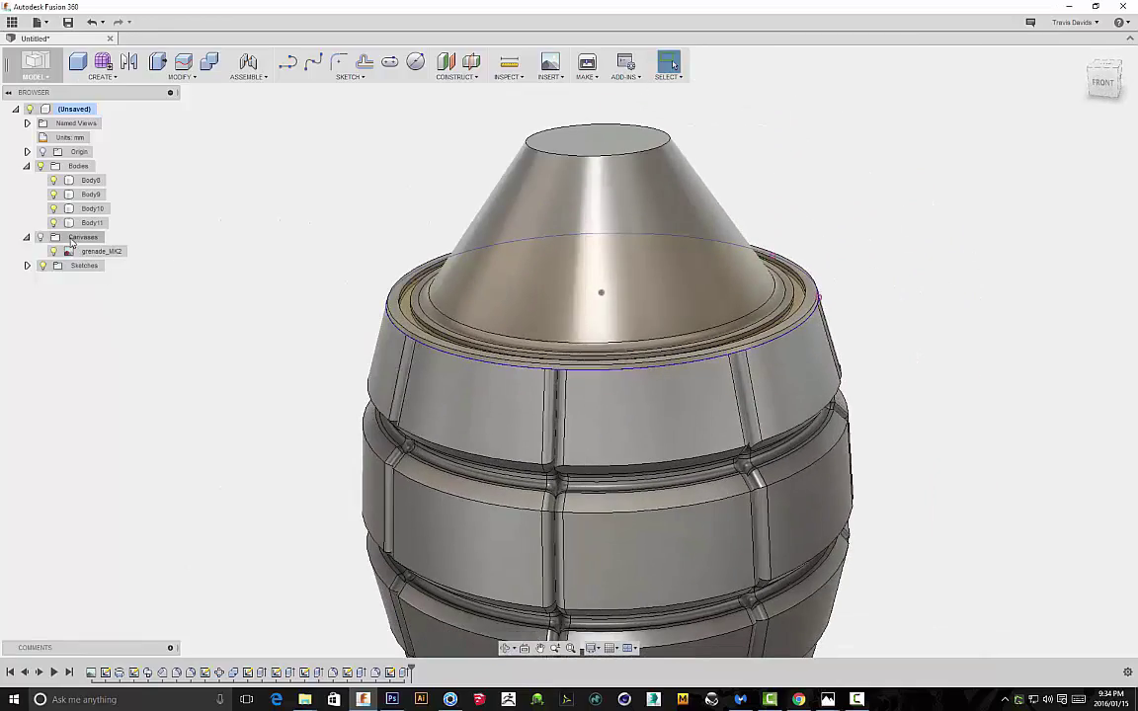
{"action": "middle_click_drag", "start_coordinate": [173, 311], "coordinate": [269, 369], "text": "shift"}
{"action": "scroll", "coordinate": [380, 334], "scroll_direction": "up", "scroll_amount": 5}
{"action": "scroll", "coordinate": [371, 327], "scroll_direction": "up", "scroll_amount": 3}
{"action": "left_click", "coordinate": [360, 298]}
{"action": "right_click", "coordinate": [218, 199]}
{"action": "left_click", "coordinate": [205, 273]}
{"action": "left_click", "coordinate": [355, 287]}
{"action": "scroll", "coordinate": [447, 357], "scroll_direction": "up", "scroll_amount": 5}
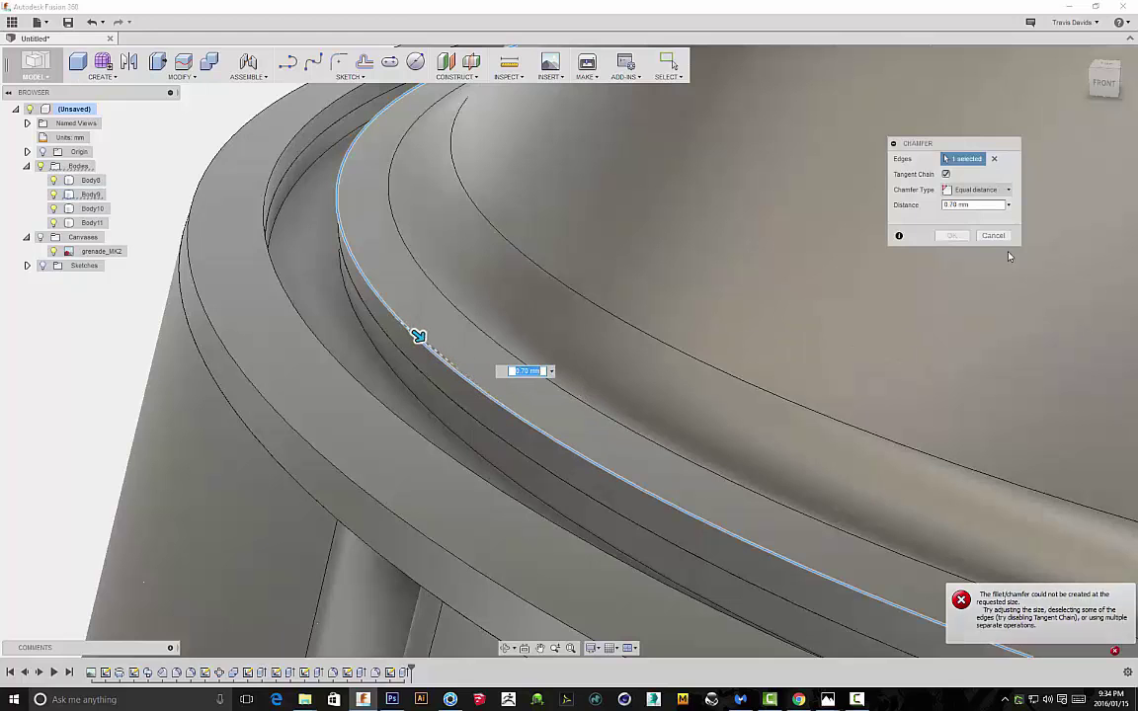
{"action": "key", "text": "Escape"}
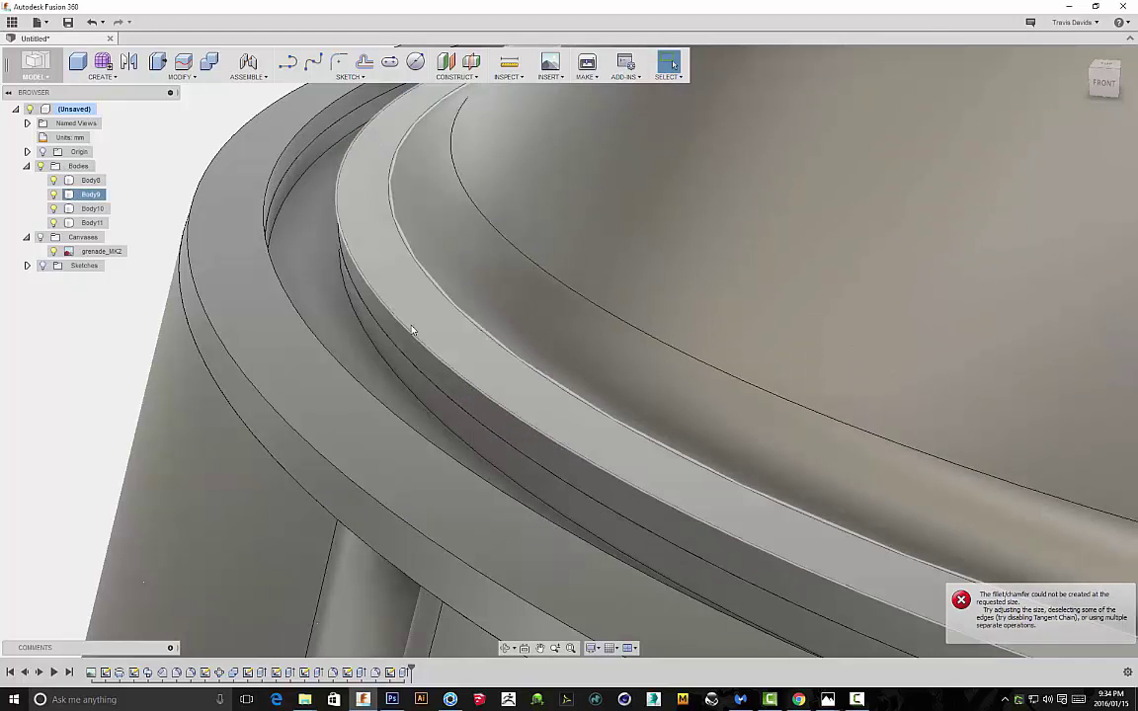
Fillet the upper edge of the ring groove's inner wall with a 0.30 mm radius
{"action": "left_click", "coordinate": [411, 317]}
{"action": "right_click", "coordinate": [410, 314]}
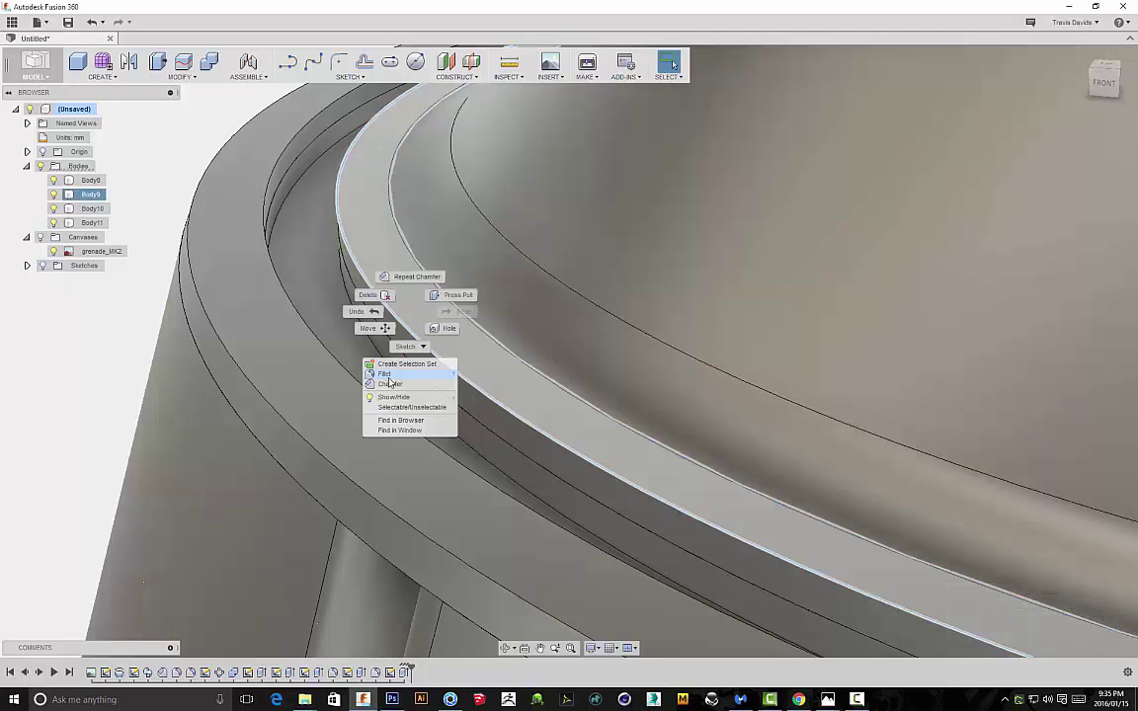
{"action": "left_click", "coordinate": [386, 375]}
{"action": "scroll", "coordinate": [423, 341], "scroll_direction": "up", "scroll_amount": 3}
{"action": "left_click", "coordinate": [368, 299]}
{"action": "left_click_drag", "start_coordinate": [367, 300], "coordinate": [385, 304]}
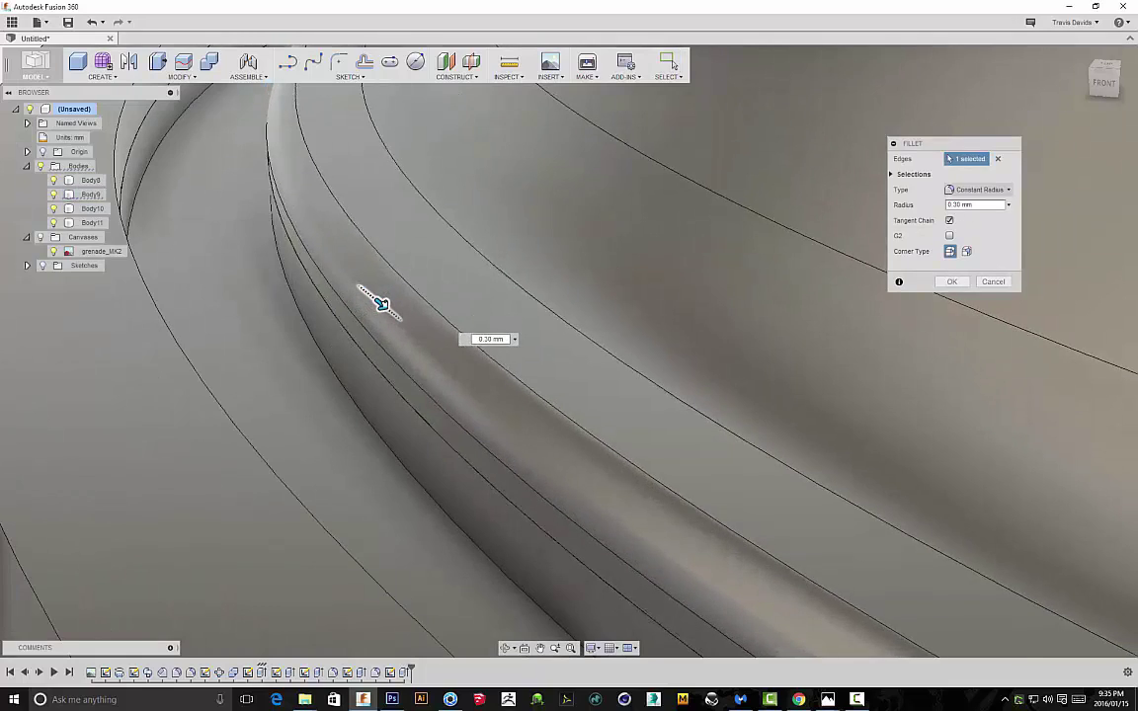
{"action": "scroll", "coordinate": [375, 305], "scroll_direction": "down", "scroll_amount": 5}
{"action": "middle_click_drag", "start_coordinate": [291, 217], "coordinate": [341, 286], "text": "shift"}
{"action": "left_click", "coordinate": [950, 282]}
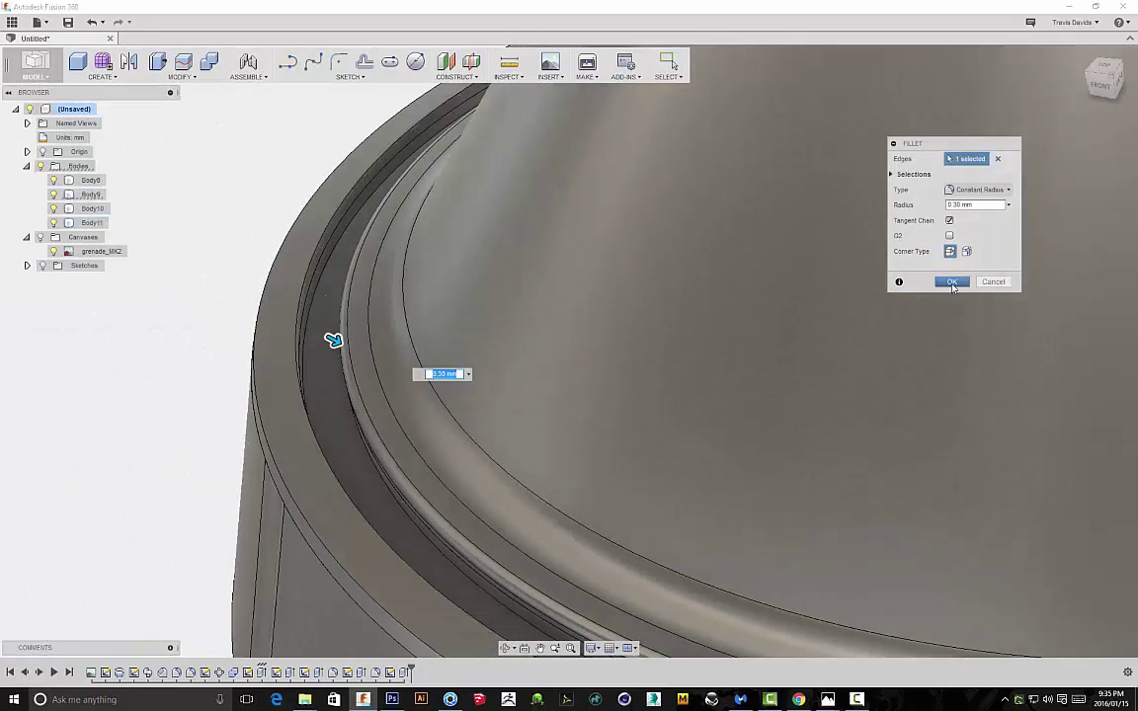
{"action": "key", "text": "Return"}
Fillet the edge at the foot of the ring groove's outer wall
{"action": "left_click", "coordinate": [306, 331]}
{"action": "middle_click_drag", "start_coordinate": [334, 330], "coordinate": [366, 372], "text": "shift"}
{"action": "right_click", "coordinate": [364, 314]}
{"action": "left_click", "coordinate": [348, 362]}
{"action": "scroll", "coordinate": [368, 356], "scroll_direction": "up", "scroll_amount": 5}
{"action": "left_click_drag", "start_coordinate": [403, 397], "coordinate": [375, 387]}
{"action": "scroll", "coordinate": [369, 382], "scroll_direction": "down", "scroll_amount": 5}
{"action": "scroll", "coordinate": [368, 390], "scroll_direction": "up", "scroll_amount": 2}
{"action": "scroll", "coordinate": [369, 403], "scroll_direction": "down", "scroll_amount": 6}
{"action": "middle_click_drag", "start_coordinate": [737, 495], "coordinate": [731, 442], "text": "shift"}
{"action": "scroll", "coordinate": [731, 443], "scroll_direction": "down", "scroll_amount": 3}
{"action": "middle_click_drag", "start_coordinate": [676, 363], "coordinate": [453, 292]}
{"action": "middle_click_drag", "start_coordinate": [501, 466], "coordinate": [527, 514], "text": "shift"}
{"action": "left_click", "coordinate": [950, 281]}
Fillet the inner and outer edges of the rim face outside the top ring groove
{"action": "scroll", "coordinate": [863, 394], "scroll_direction": "down", "scroll_amount": 3}
{"action": "middle_click_drag", "start_coordinate": [863, 394], "coordinate": [686, 354], "text": "shift"}
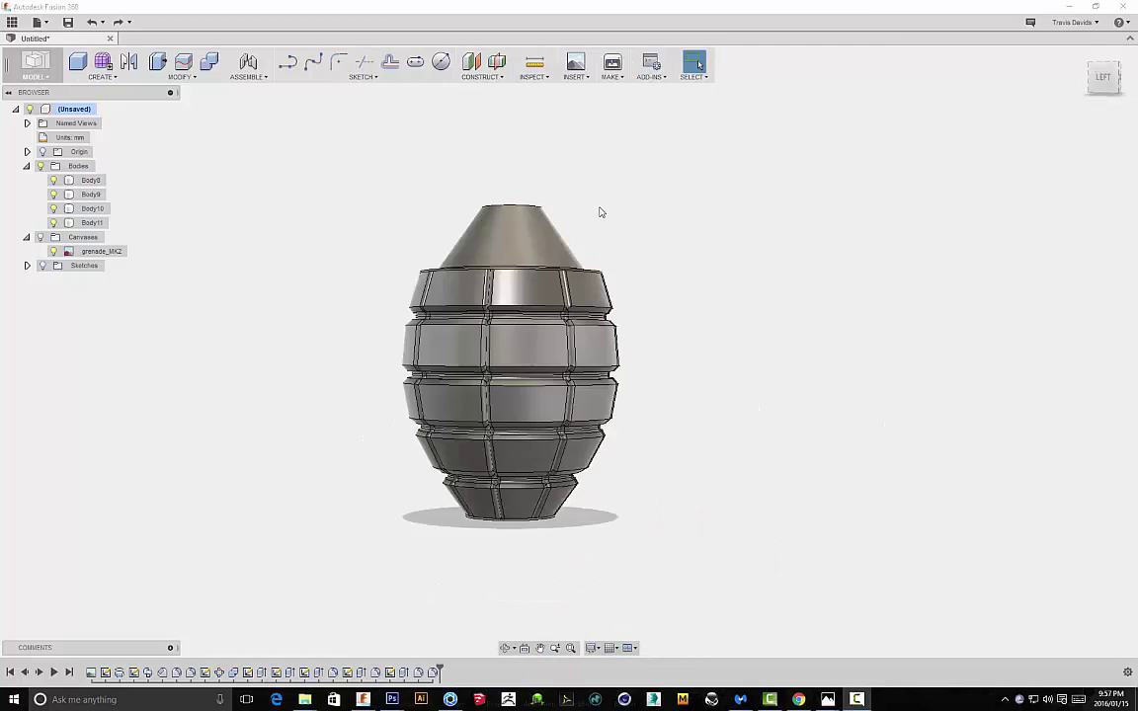
{"action": "middle_click_drag", "start_coordinate": [599, 210], "coordinate": [606, 284], "text": "shift"}
{"action": "scroll", "coordinate": [606, 285], "scroll_direction": "up", "scroll_amount": 6}
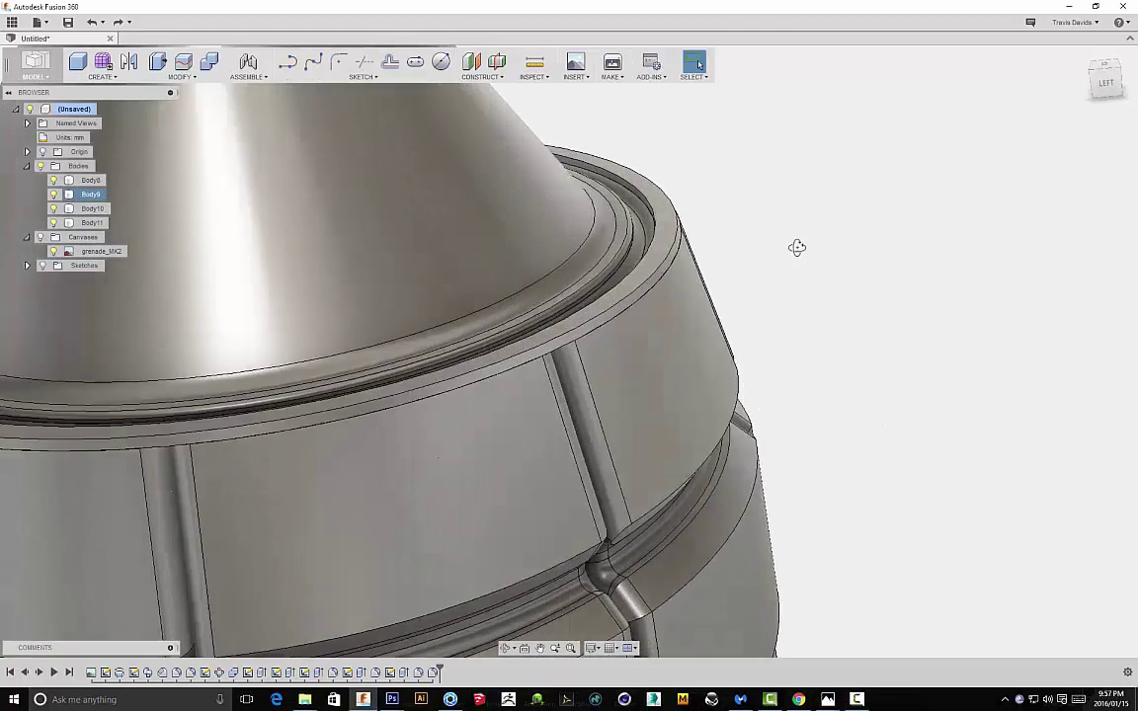
{"action": "middle_click_drag", "start_coordinate": [797, 248], "coordinate": [761, 280], "text": "shift"}
{"action": "scroll", "coordinate": [664, 281], "scroll_direction": "up", "scroll_amount": 2}
{"action": "left_click", "coordinate": [632, 266]}
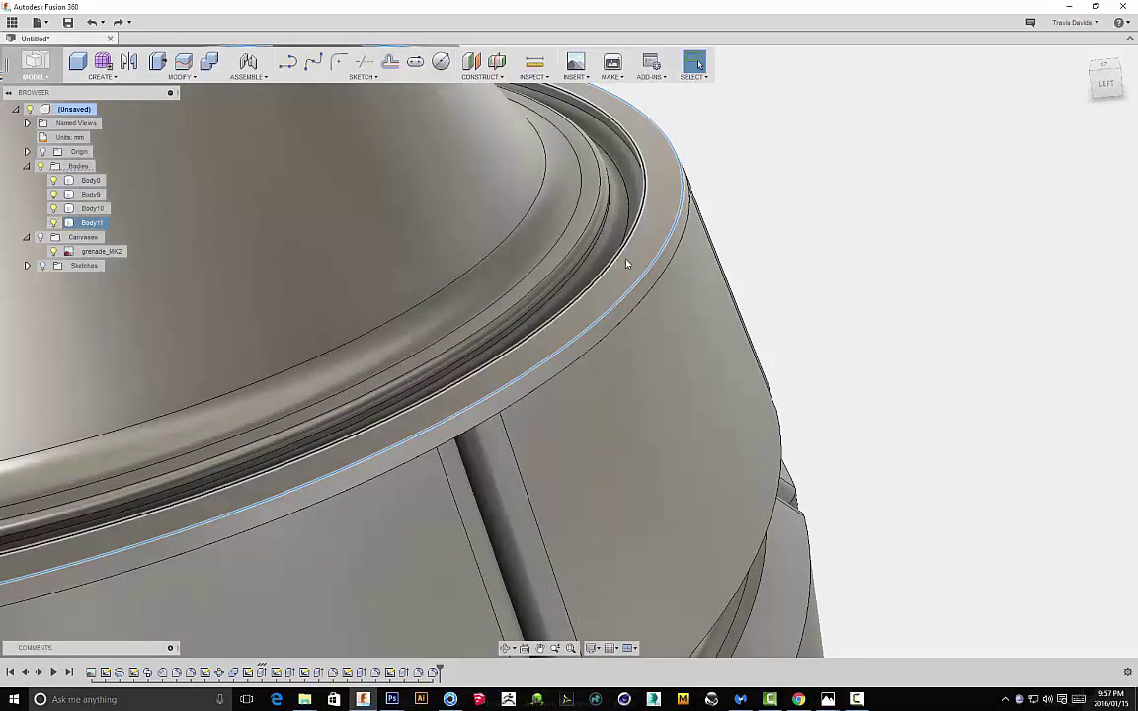
{"action": "right_click", "coordinate": [784, 240]}
{"action": "left_click", "coordinate": [761, 304]}
{"action": "scroll", "coordinate": [577, 246], "scroll_direction": "up", "scroll_amount": 3}
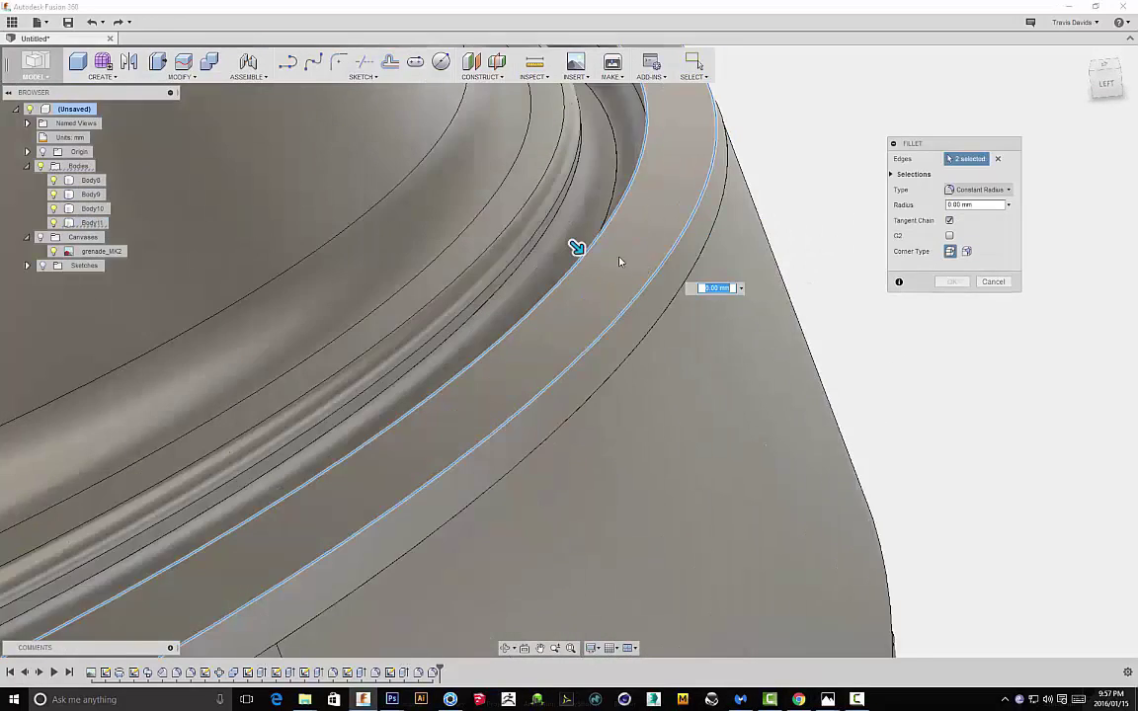
{"action": "left_click_drag", "start_coordinate": [575, 247], "coordinate": [591, 263]}
{"action": "key", "text": "Return"}
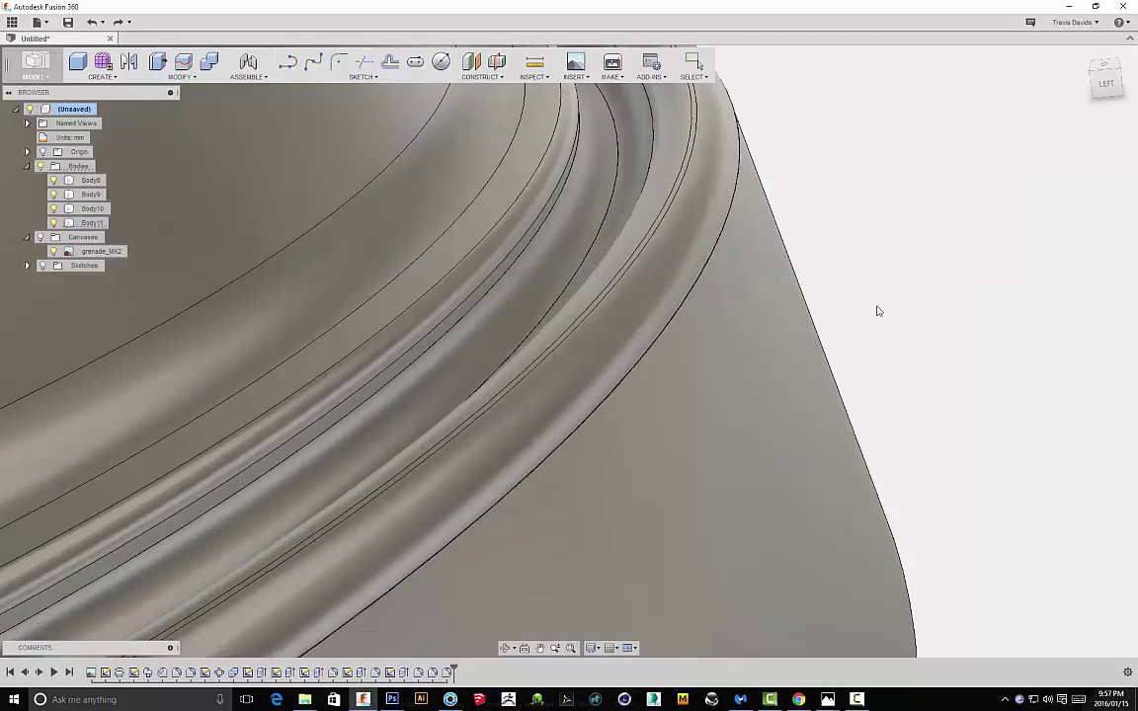
Create a construction plane tangent to the neck's conical face at an angle of -20.0 degrees
{"action": "scroll", "coordinate": [859, 316], "scroll_direction": "down", "scroll_amount": 10}
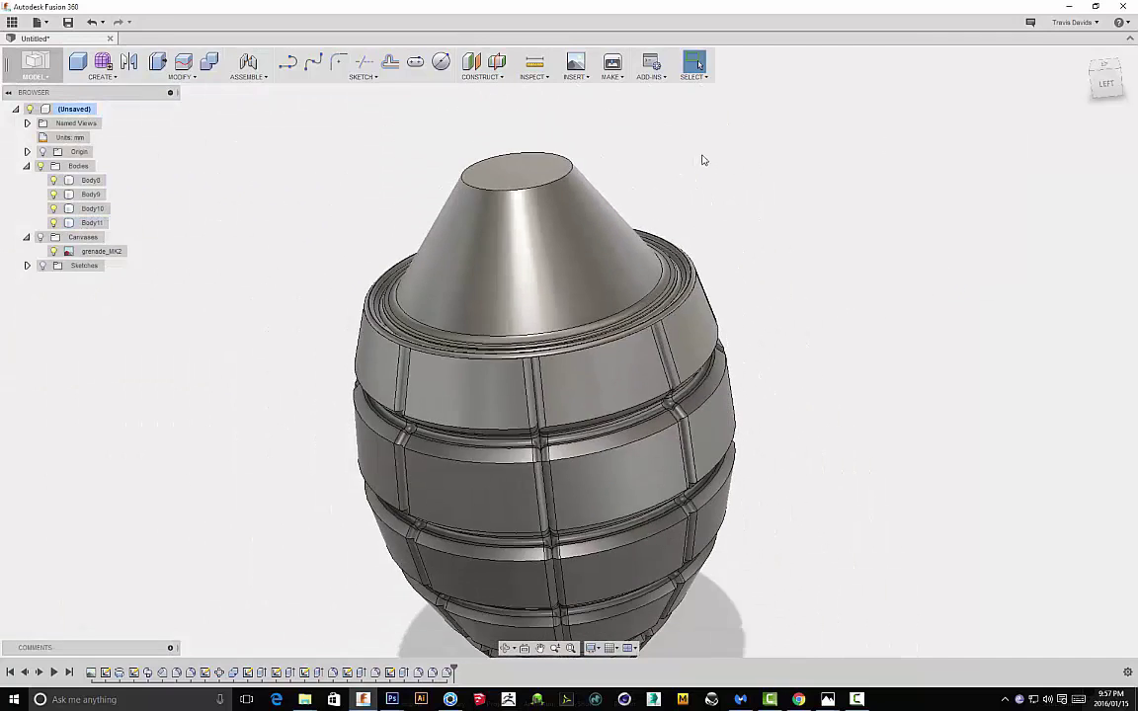
{"action": "middle_click_drag", "start_coordinate": [703, 160], "coordinate": [741, 172], "text": "shift"}
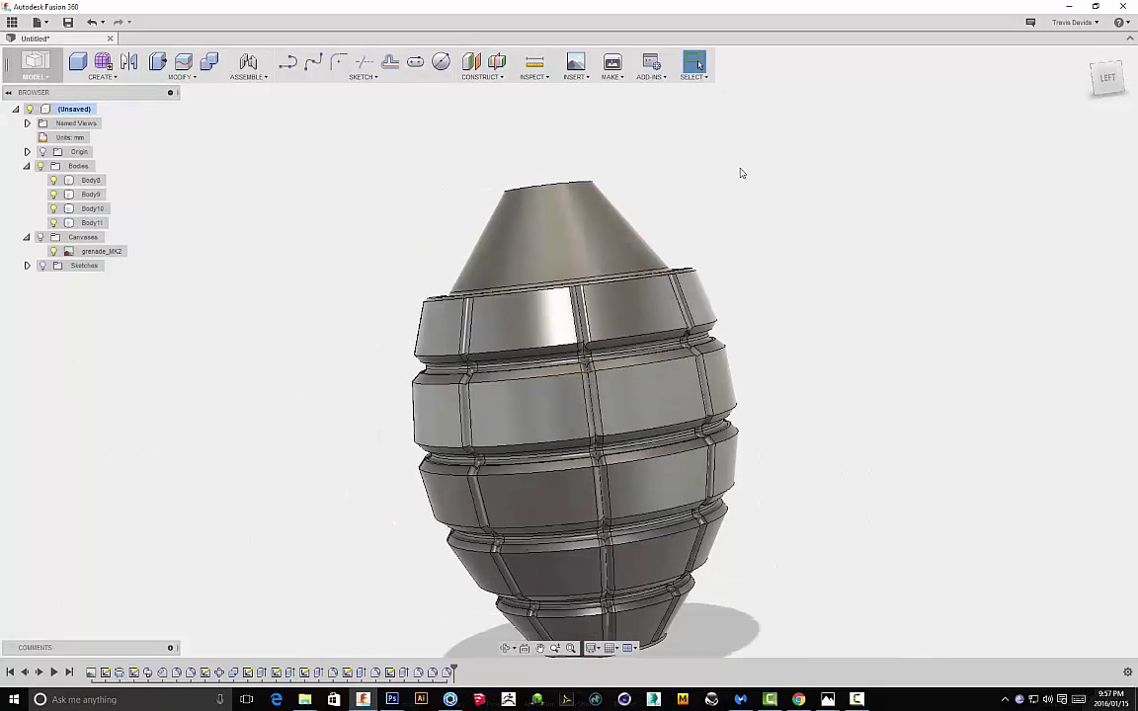
{"action": "left_click", "coordinate": [497, 78]}
{"action": "left_click", "coordinate": [521, 117]}
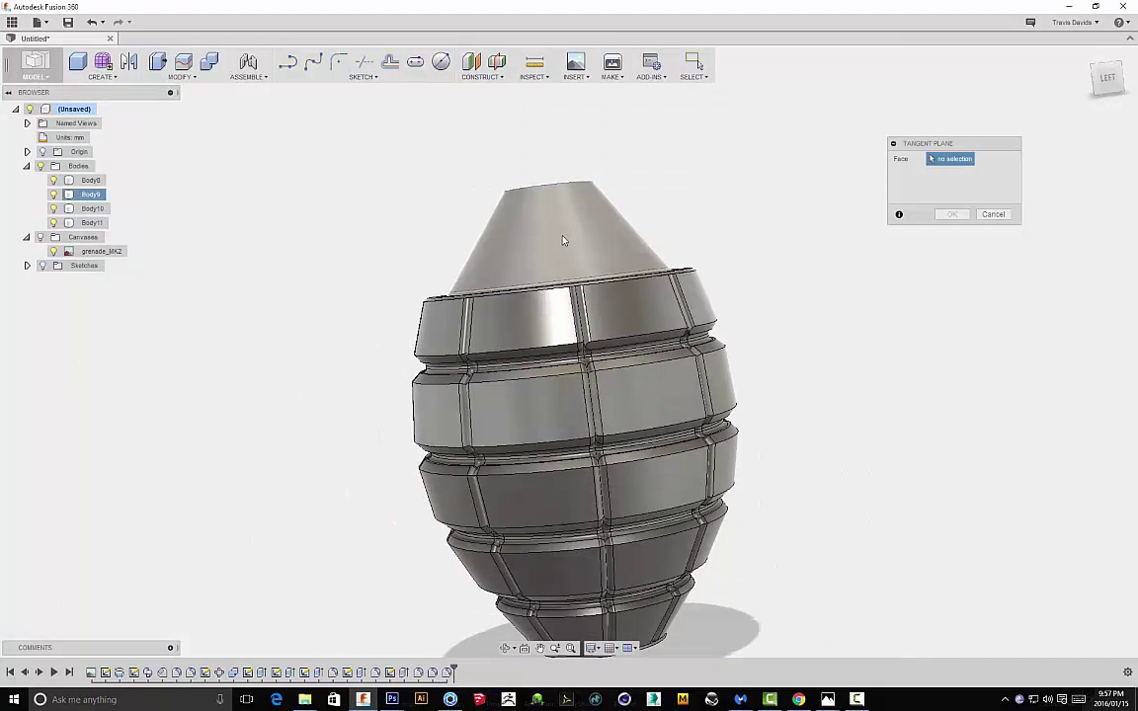
{"action": "left_click", "coordinate": [563, 240]}
{"action": "middle_click_drag", "start_coordinate": [849, 328], "coordinate": [803, 341], "text": "shift"}
{"action": "middle_click_drag", "start_coordinate": [751, 242], "coordinate": [746, 303], "text": "shift"}
{"action": "left_click_drag", "start_coordinate": [570, 299], "coordinate": [549, 302]}
{"action": "middle_click_drag", "start_coordinate": [554, 303], "coordinate": [1082, 79], "text": "shift"}
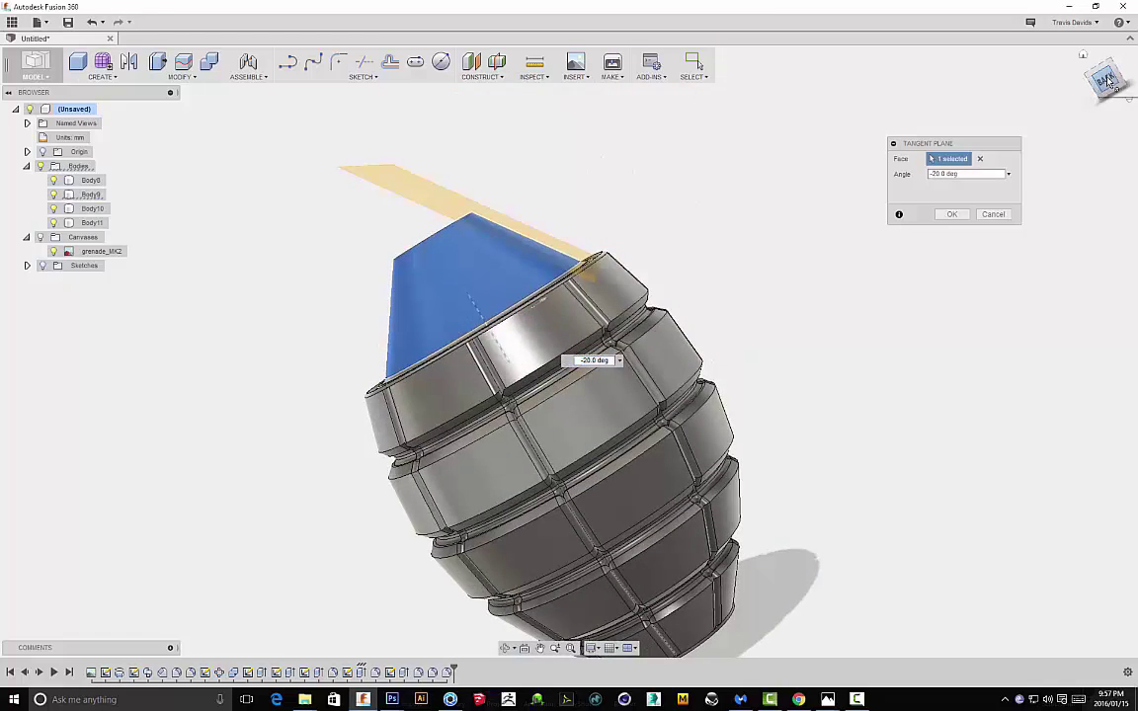
{"action": "left_click", "coordinate": [1107, 81]}
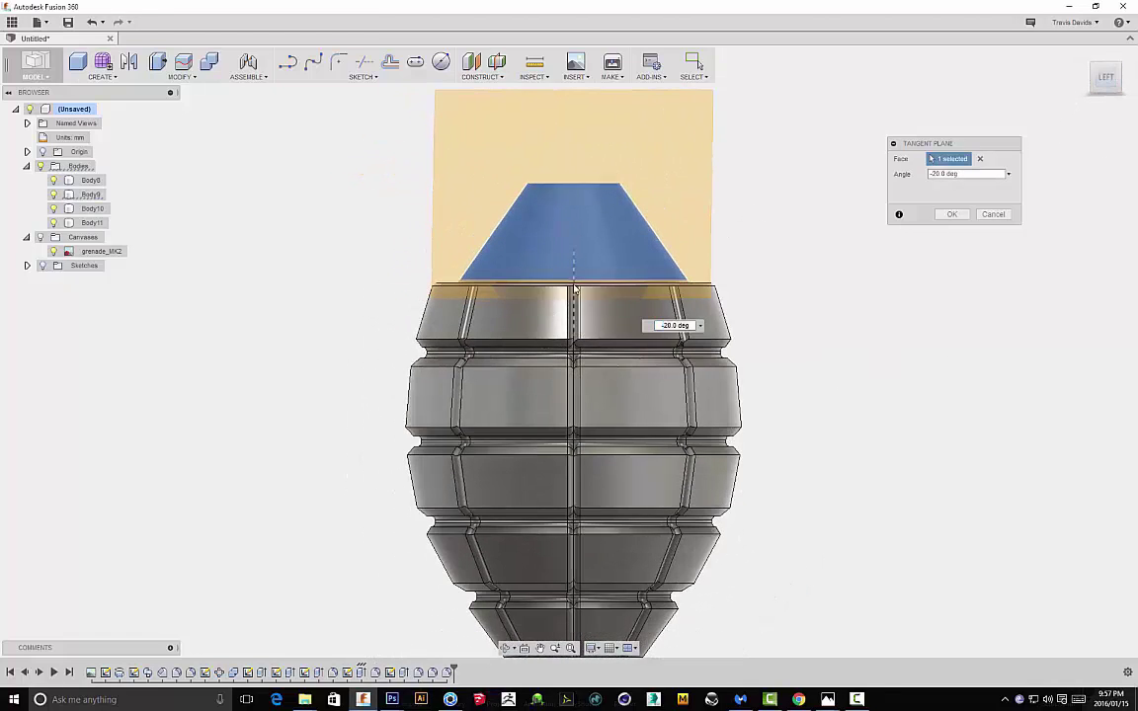
{"action": "left_click", "coordinate": [952, 214]}
{"action": "right_click", "coordinate": [754, 208]}
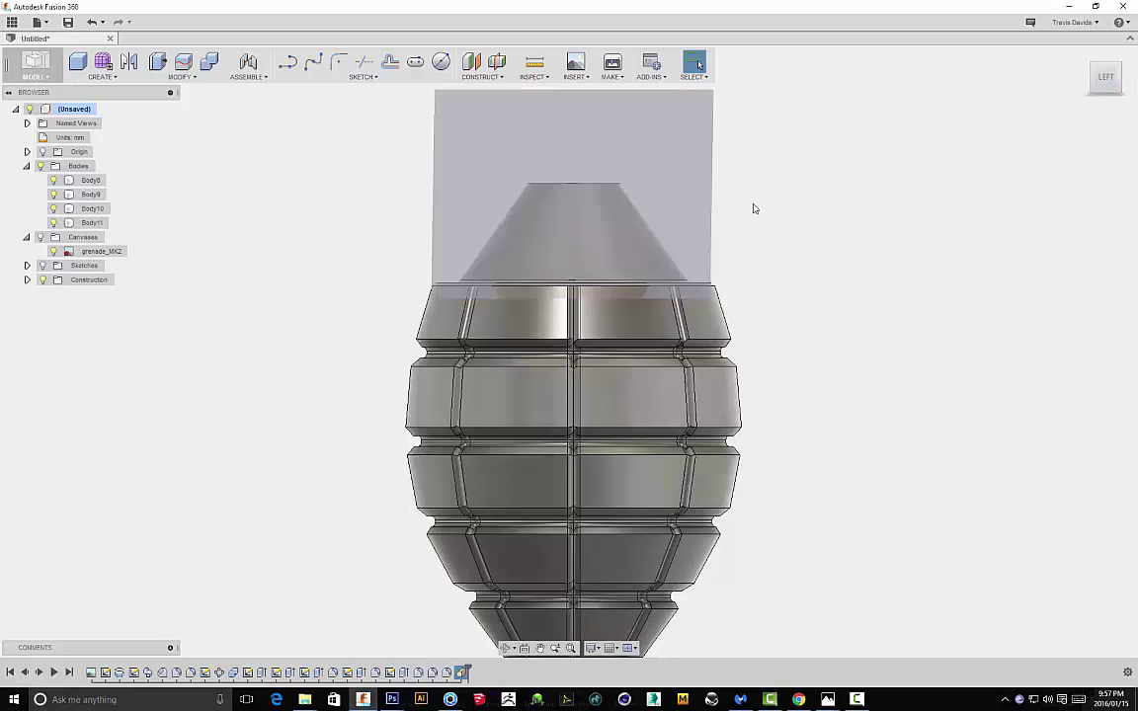
Start a sketch on the neck's tangent plane and begin a center-to-center slot
{"action": "left_click", "coordinate": [749, 270]}
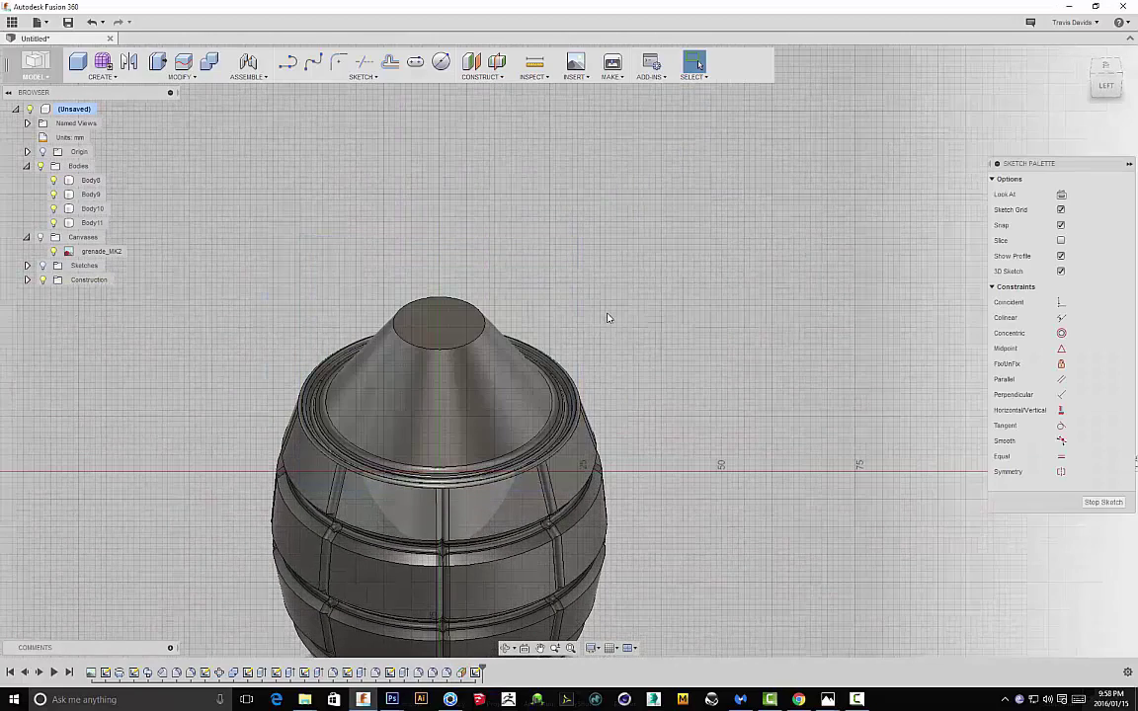
{"action": "left_click", "coordinate": [416, 67]}
{"action": "scroll", "coordinate": [450, 461], "scroll_direction": "up", "scroll_amount": 5}
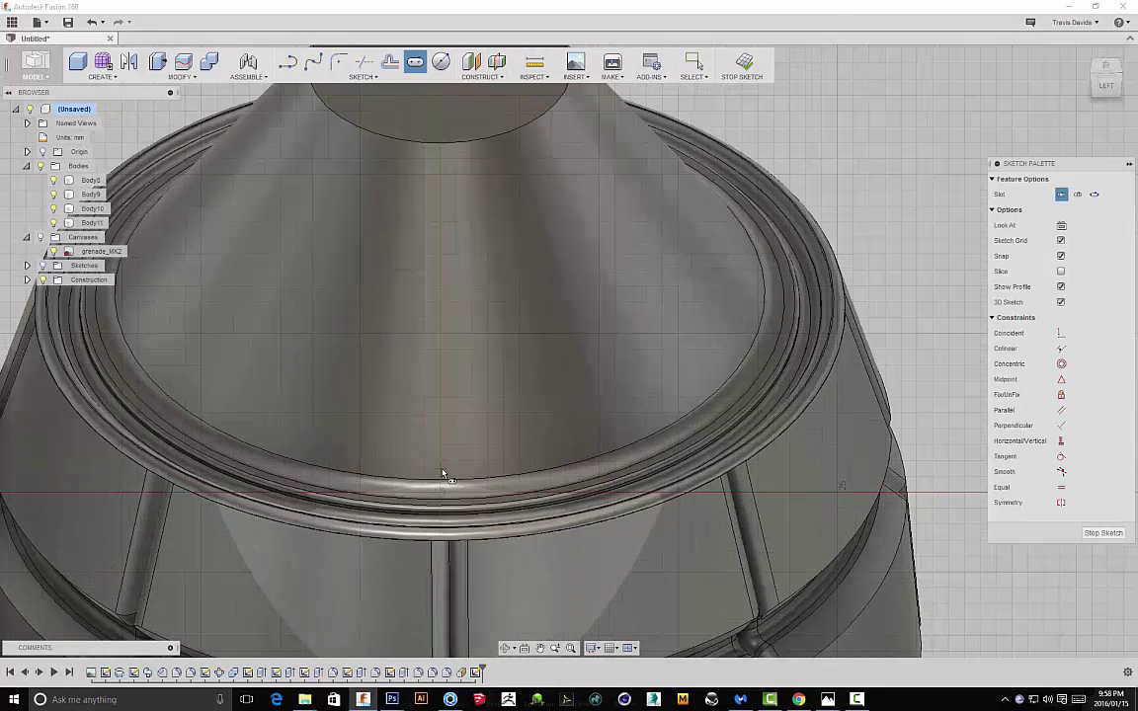
{"action": "left_click", "coordinate": [1105, 86]}
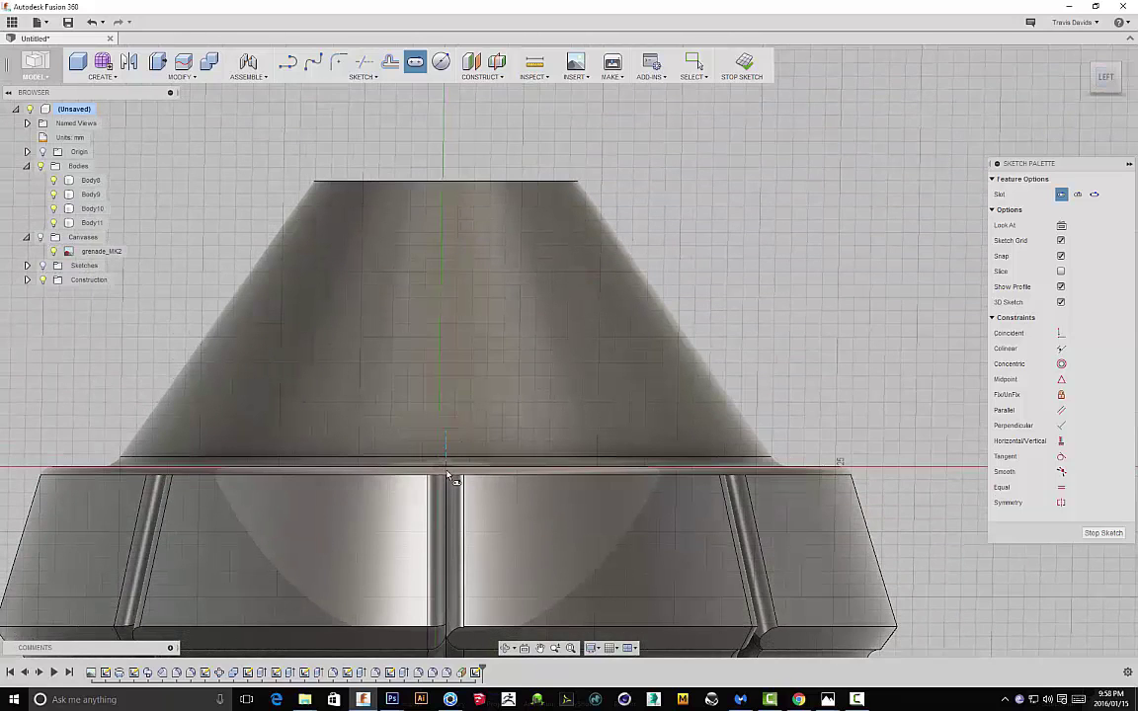
{"action": "left_click", "coordinate": [446, 390]}
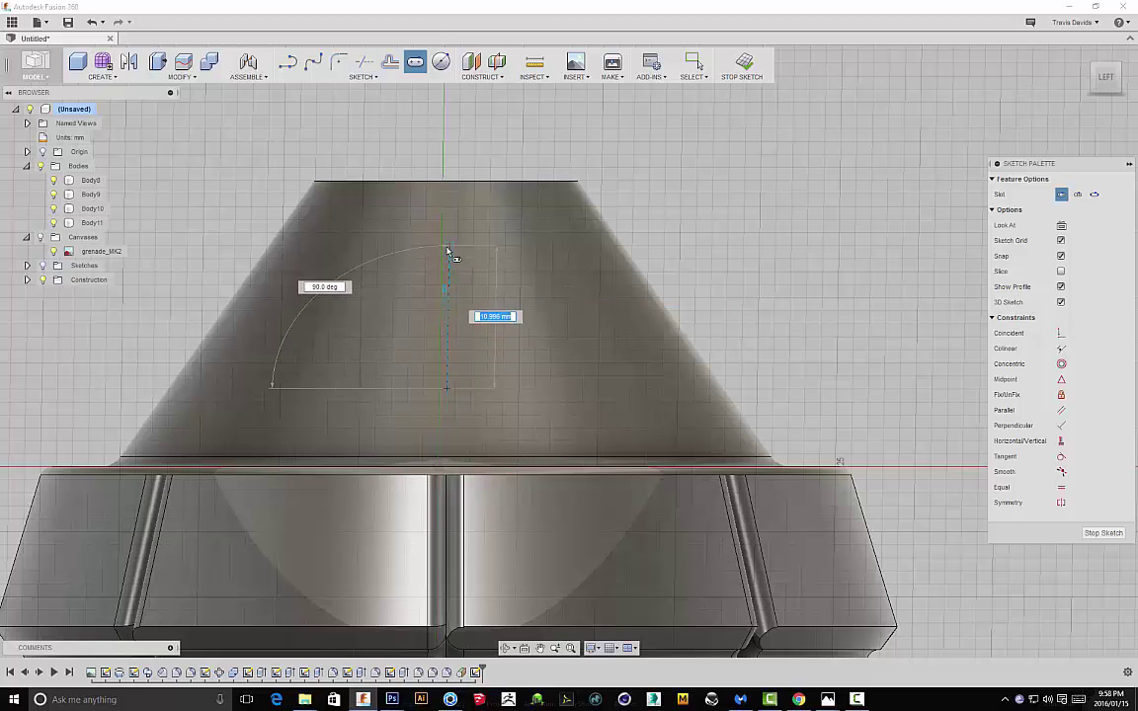
{"action": "key", "text": "Escape"}
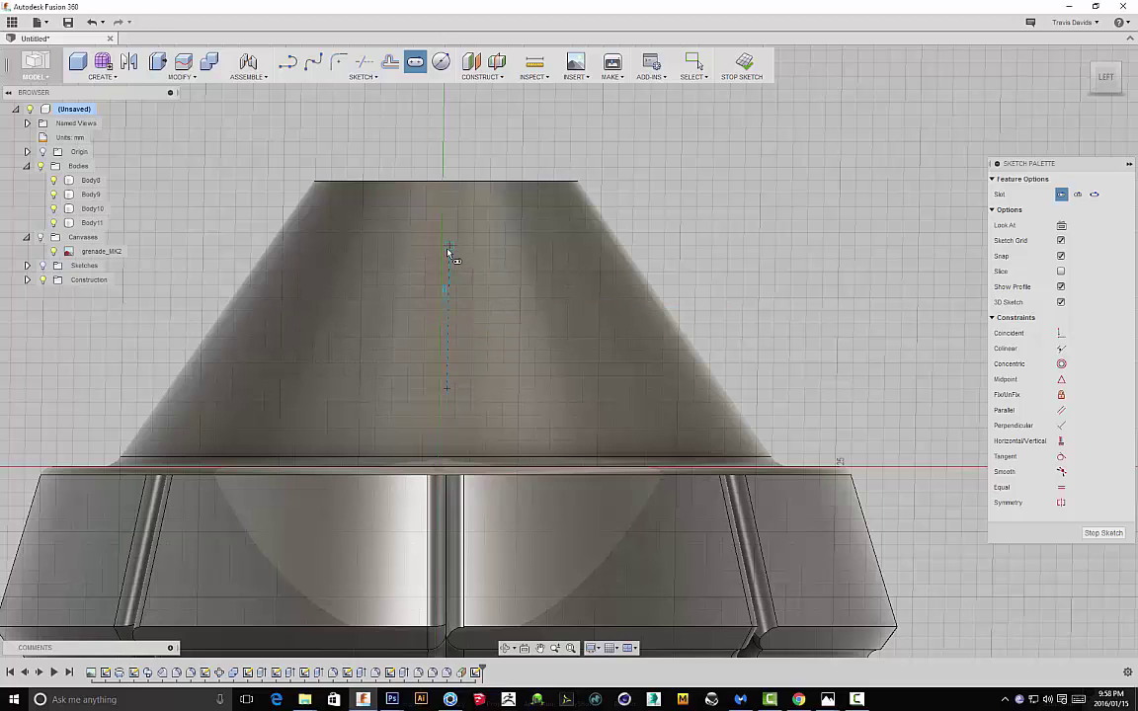
{"action": "left_click", "coordinate": [455, 251]}
{"action": "key", "text": "Escape"}
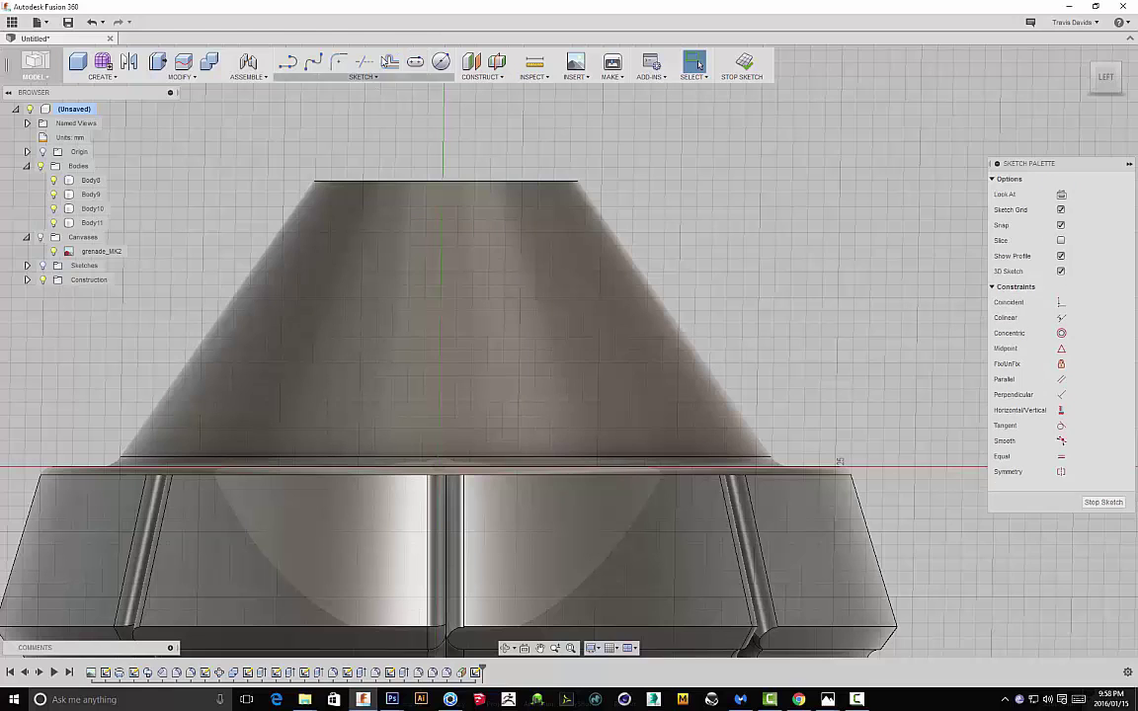
Sketch a narrow vertical center-to-center slot on the neck's tangent plane, about 13 mm long between centers and about 0.5 mm wide
{"action": "left_click", "coordinate": [415, 62]}
{"action": "scroll", "coordinate": [449, 430], "scroll_direction": "up", "scroll_amount": 5}
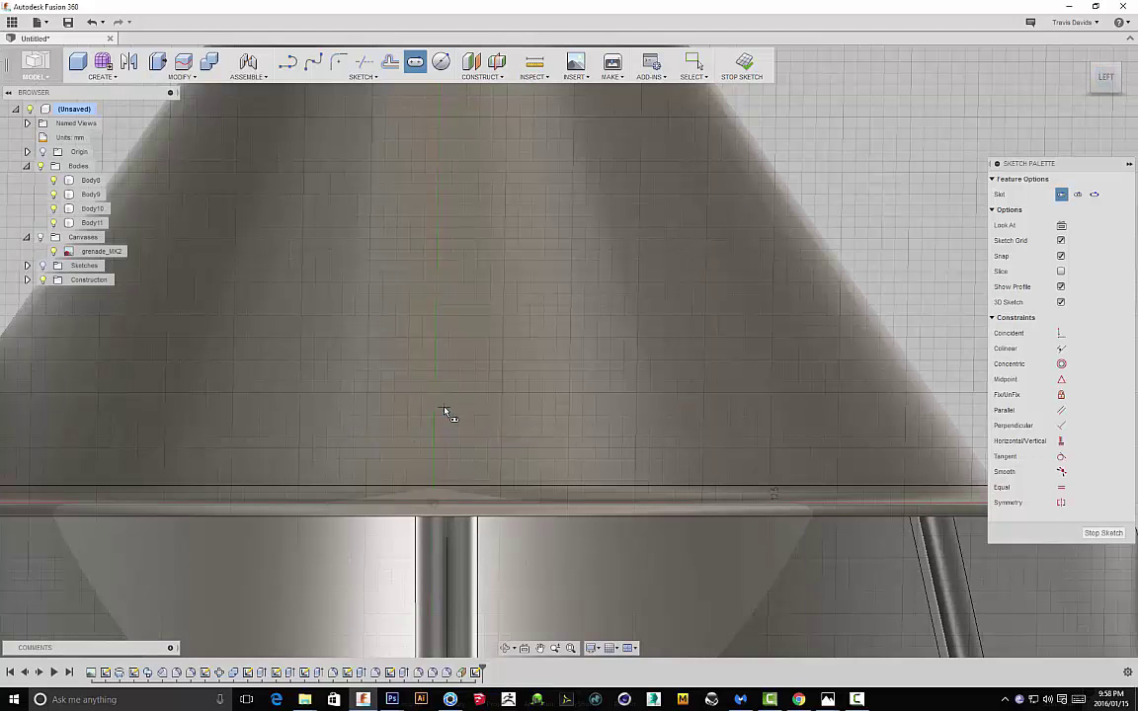
{"action": "left_click", "coordinate": [451, 418]}
{"action": "scroll", "coordinate": [456, 233], "scroll_direction": "down", "scroll_amount": 3}
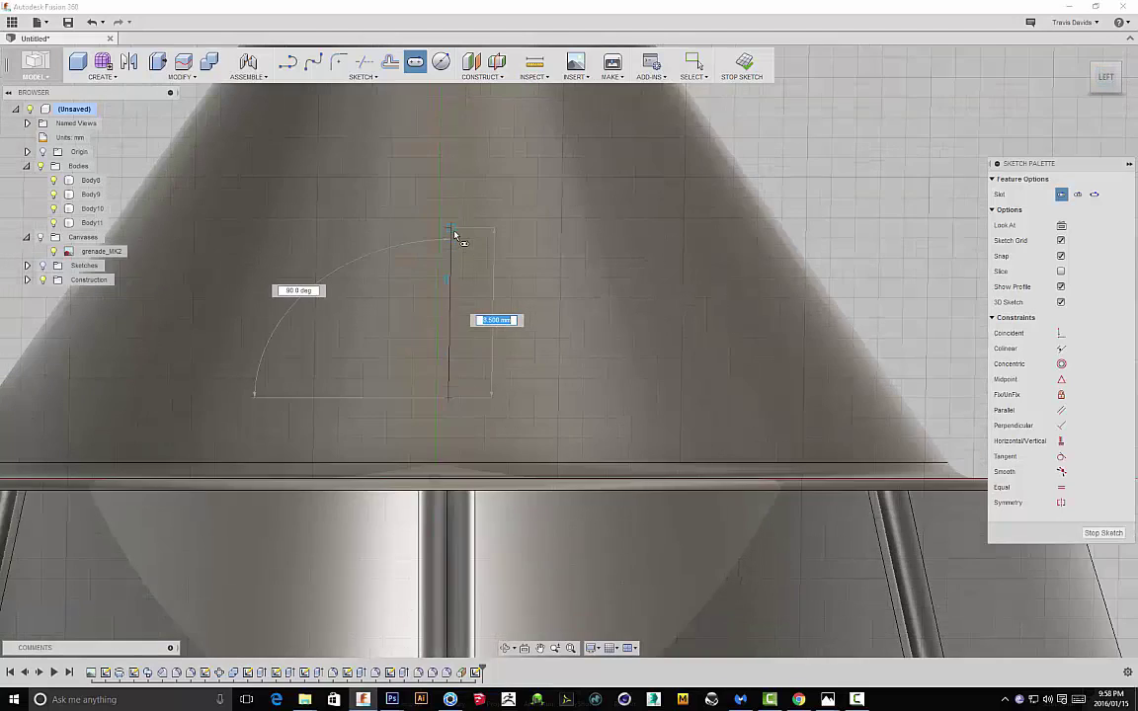
{"action": "scroll", "coordinate": [458, 176], "scroll_direction": "up", "scroll_amount": 2}
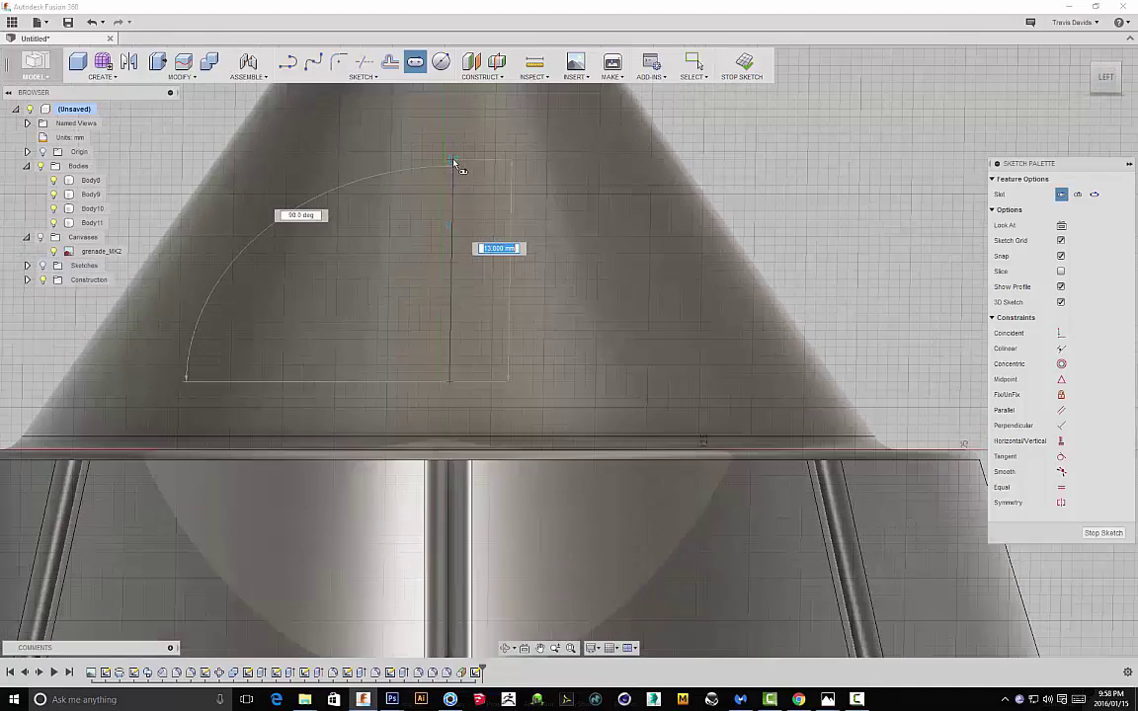
{"action": "scroll", "coordinate": [454, 164], "scroll_direction": "down", "scroll_amount": 1}
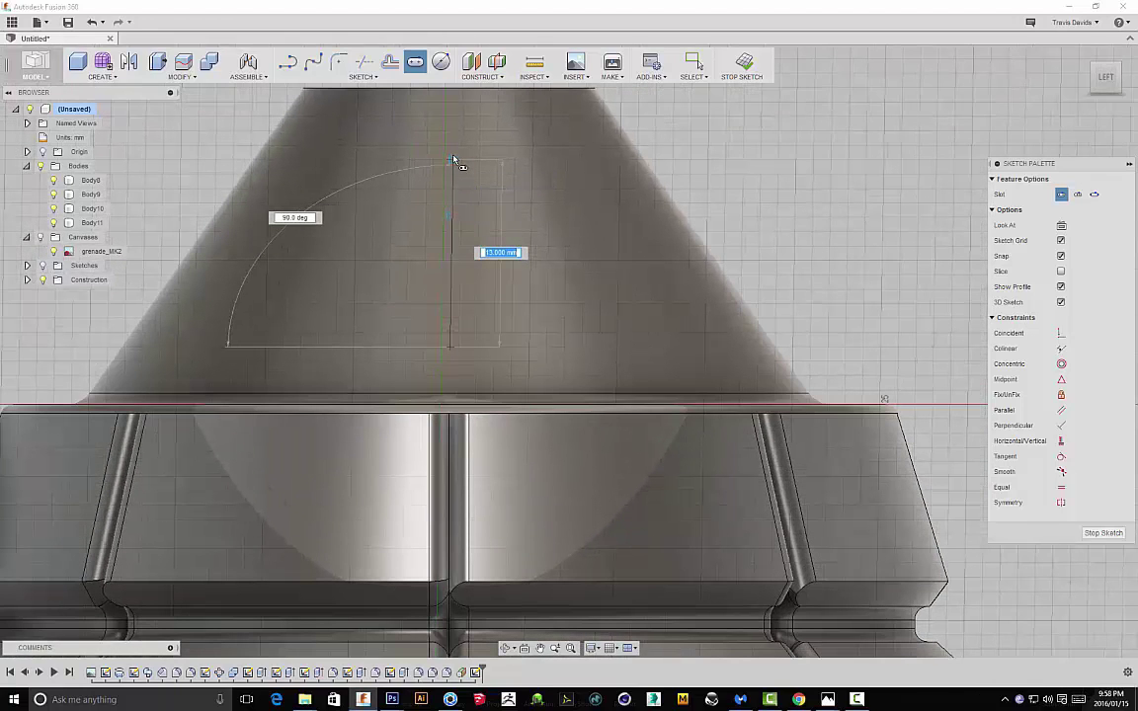
{"action": "left_click", "coordinate": [456, 160]}
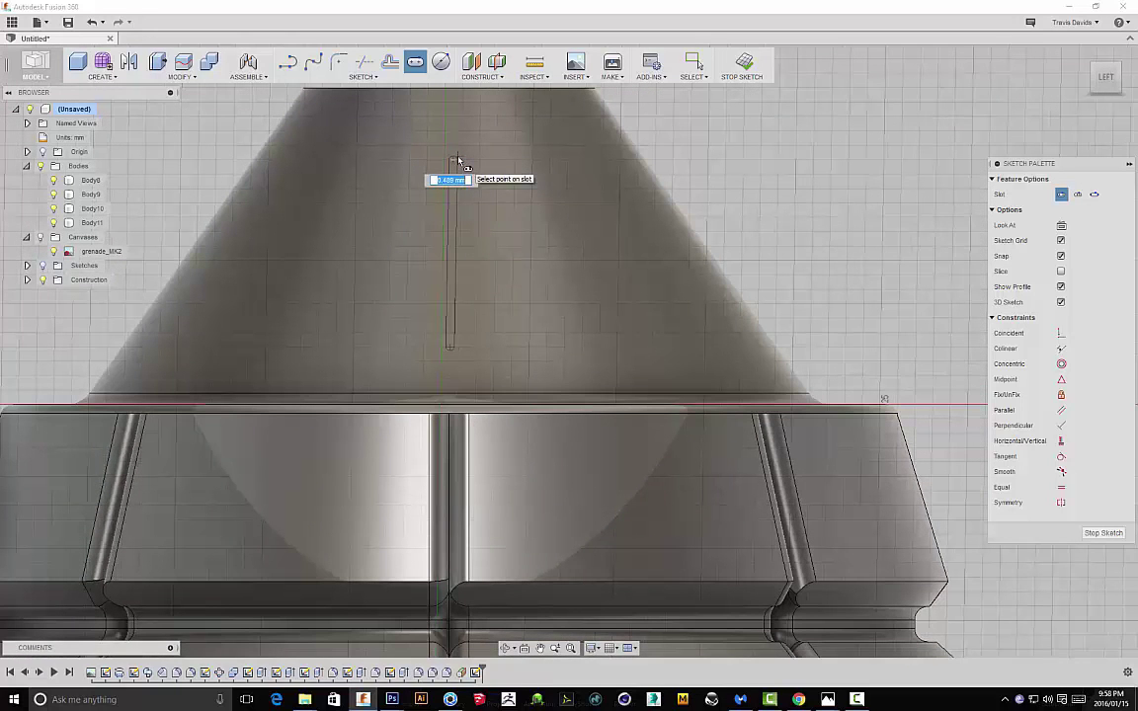
{"action": "scroll", "coordinate": [457, 160], "scroll_direction": "up", "scroll_amount": 2}
{"action": "left_click", "coordinate": [457, 159]}
{"action": "scroll", "coordinate": [473, 278], "scroll_direction": "down", "scroll_amount": 5}
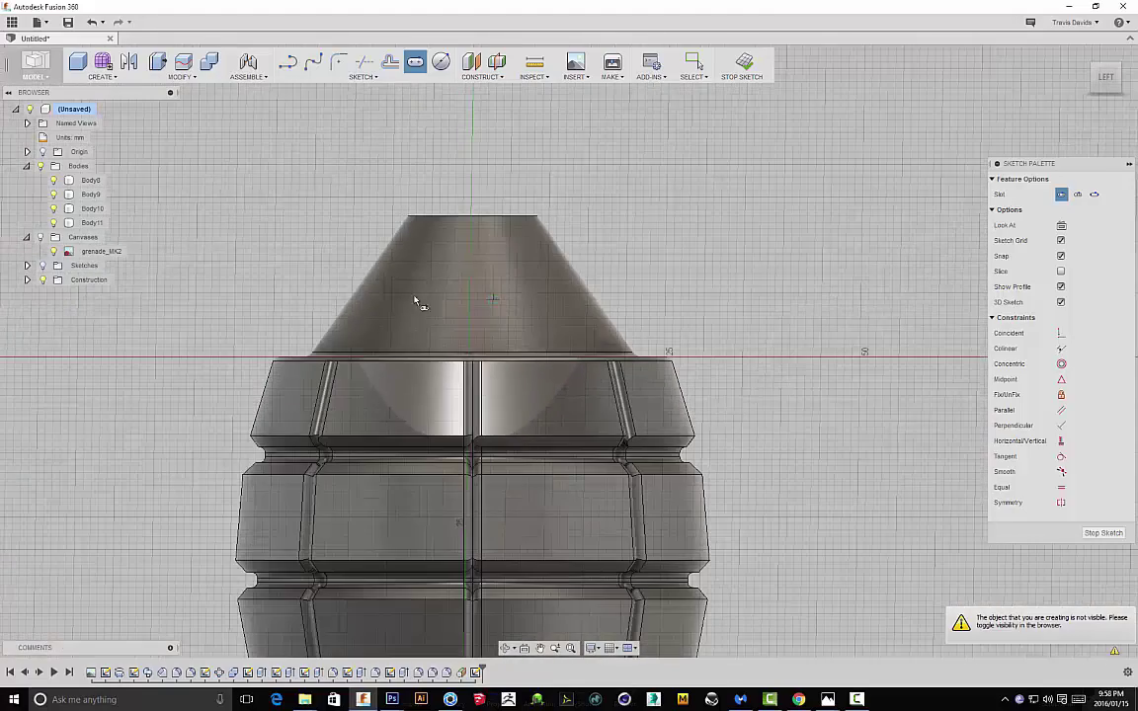
{"action": "scroll", "coordinate": [632, 277], "scroll_direction": "down", "scroll_amount": 2}
{"action": "right_click", "coordinate": [663, 268]}
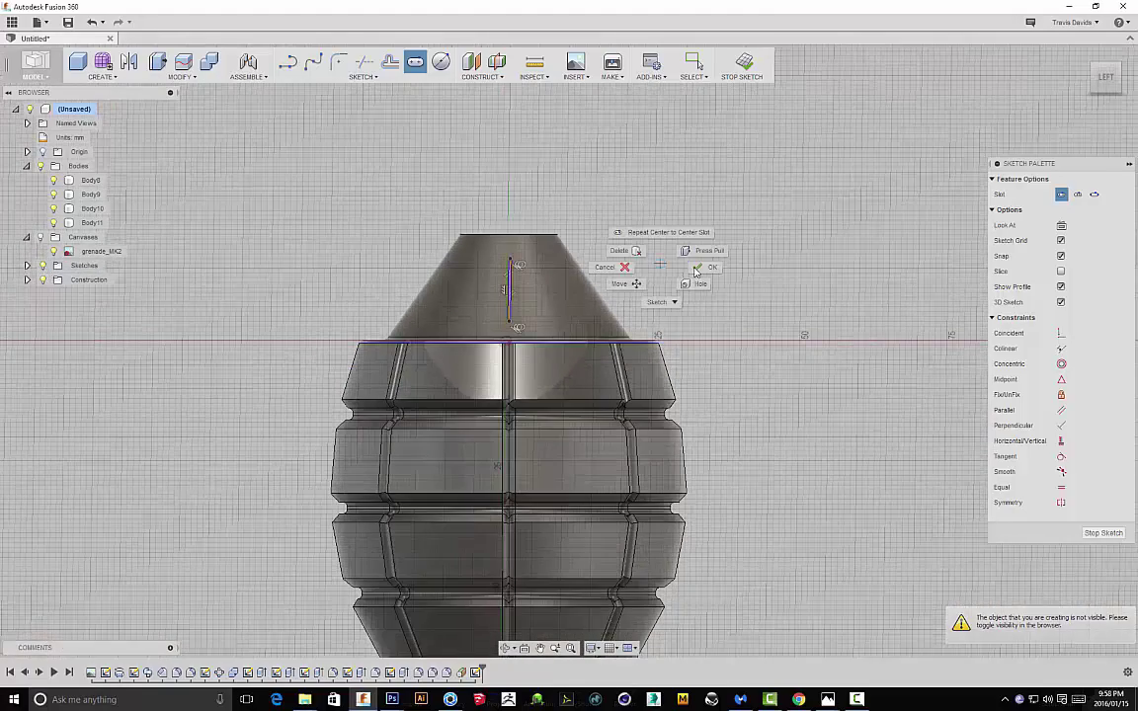
{"action": "left_click", "coordinate": [703, 269]}
Extrude the slot profile -2.00 mm as a cut into the neck's conical face
{"action": "middle_click_drag", "start_coordinate": [652, 259], "coordinate": [691, 341], "text": "shift"}
{"action": "scroll", "coordinate": [549, 356], "scroll_direction": "up", "scroll_amount": 8}
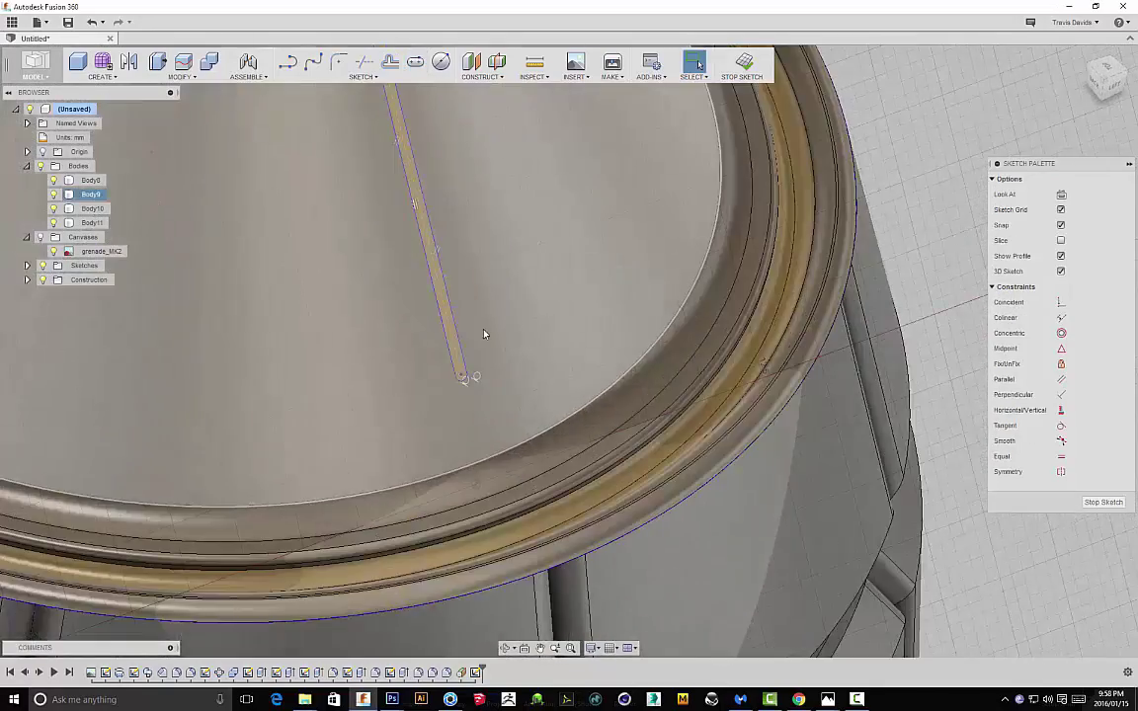
{"action": "left_click", "coordinate": [441, 380]}
{"action": "scroll", "coordinate": [549, 401], "scroll_direction": "down", "scroll_amount": 8}
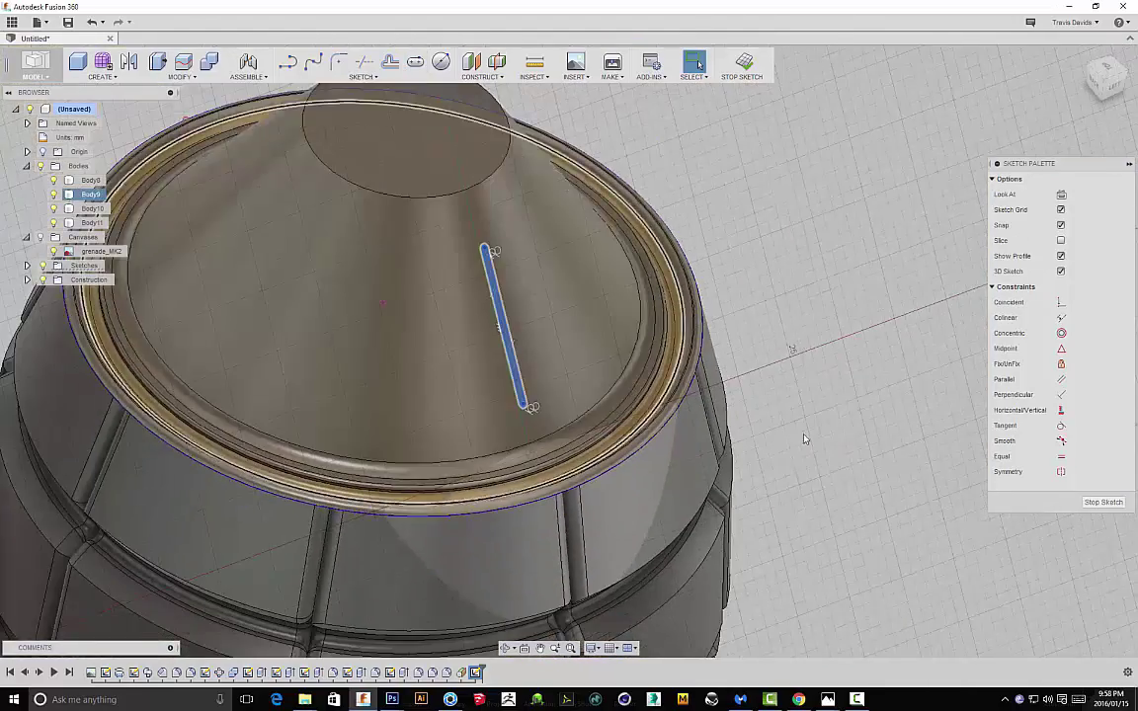
{"action": "right_click", "coordinate": [836, 433]}
{"action": "left_click", "coordinate": [817, 490]}
{"action": "scroll", "coordinate": [537, 366], "scroll_direction": "up", "scroll_amount": 5}
{"action": "left_click_drag", "start_coordinate": [535, 292], "coordinate": [516, 287]}
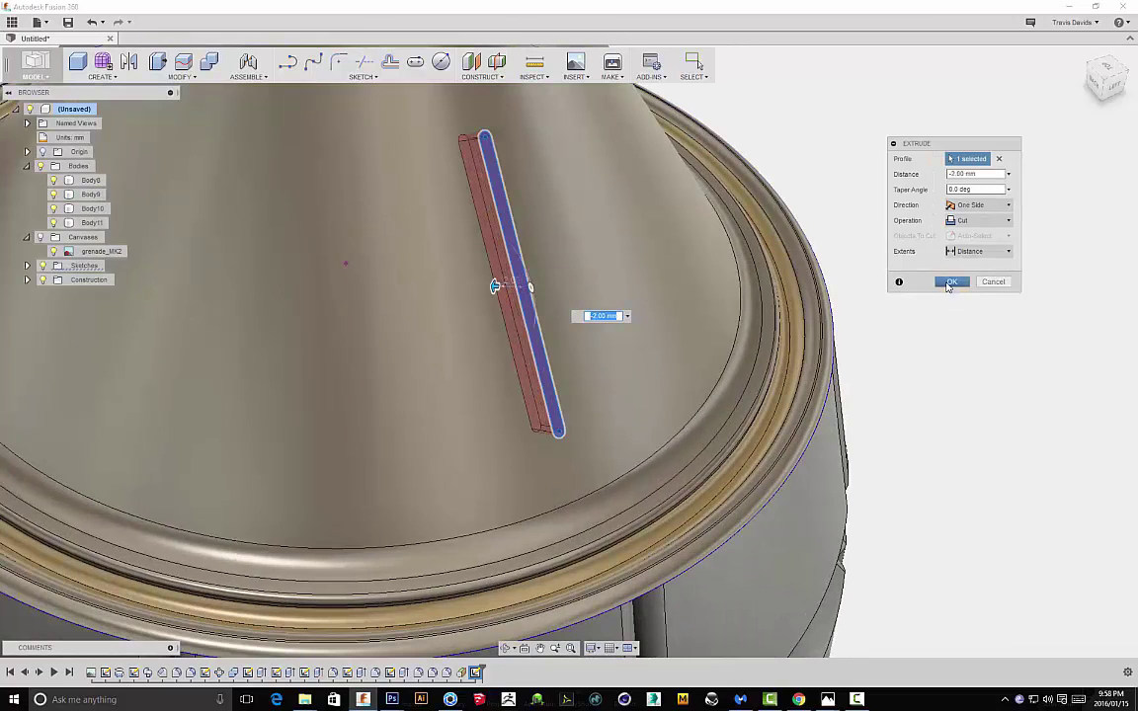
{"action": "key", "text": "Return"}
Fillet the outer edge loop of the slot cut in the neck with a small constant radius
{"action": "left_click", "coordinate": [534, 313]}
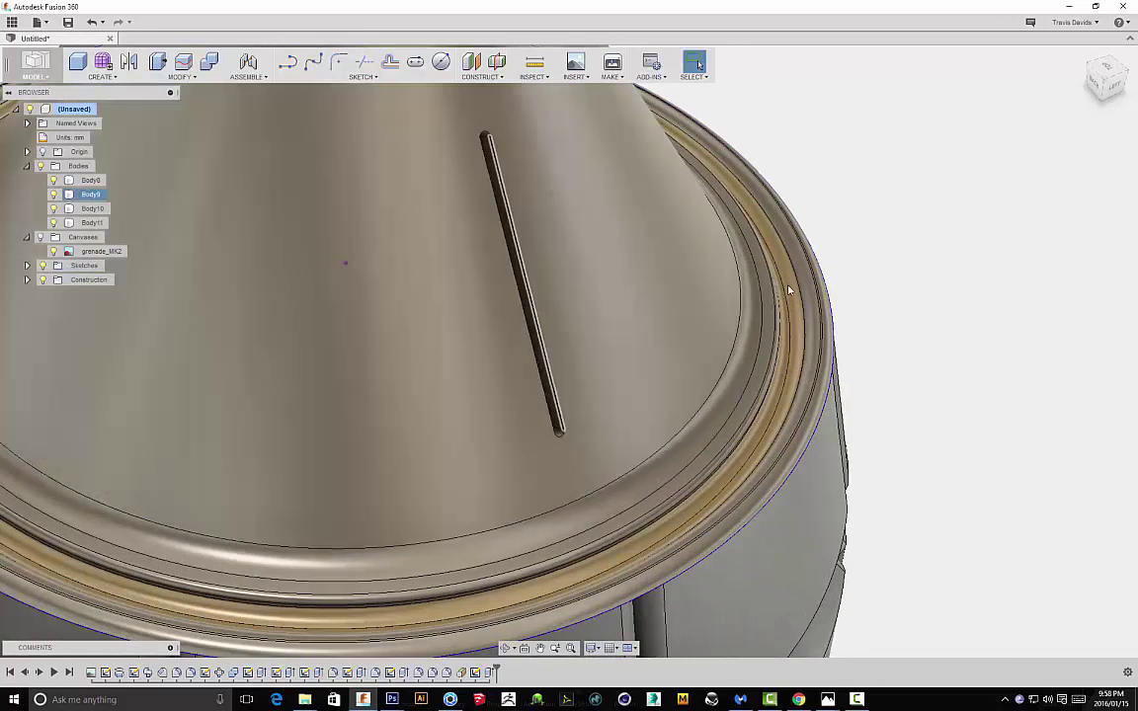
{"action": "right_click", "coordinate": [932, 254]}
{"action": "left_click", "coordinate": [925, 282]}
{"action": "scroll", "coordinate": [579, 325], "scroll_direction": "up", "scroll_amount": 5}
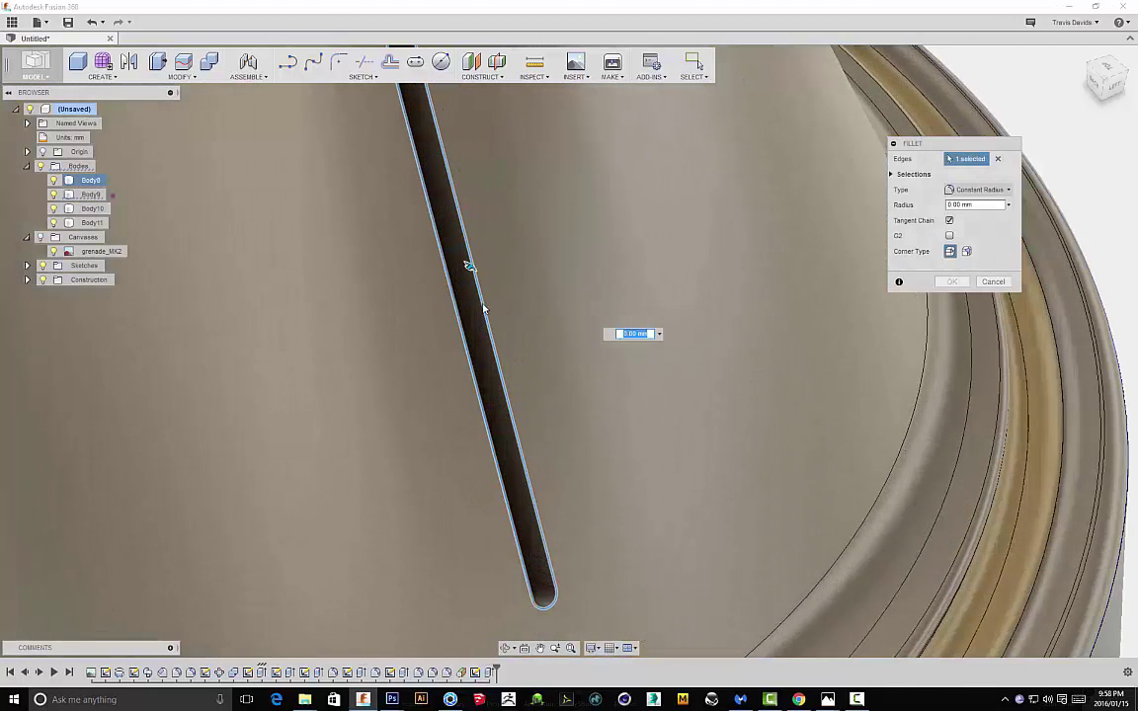
{"action": "left_click_drag", "start_coordinate": [469, 267], "coordinate": [473, 265]}
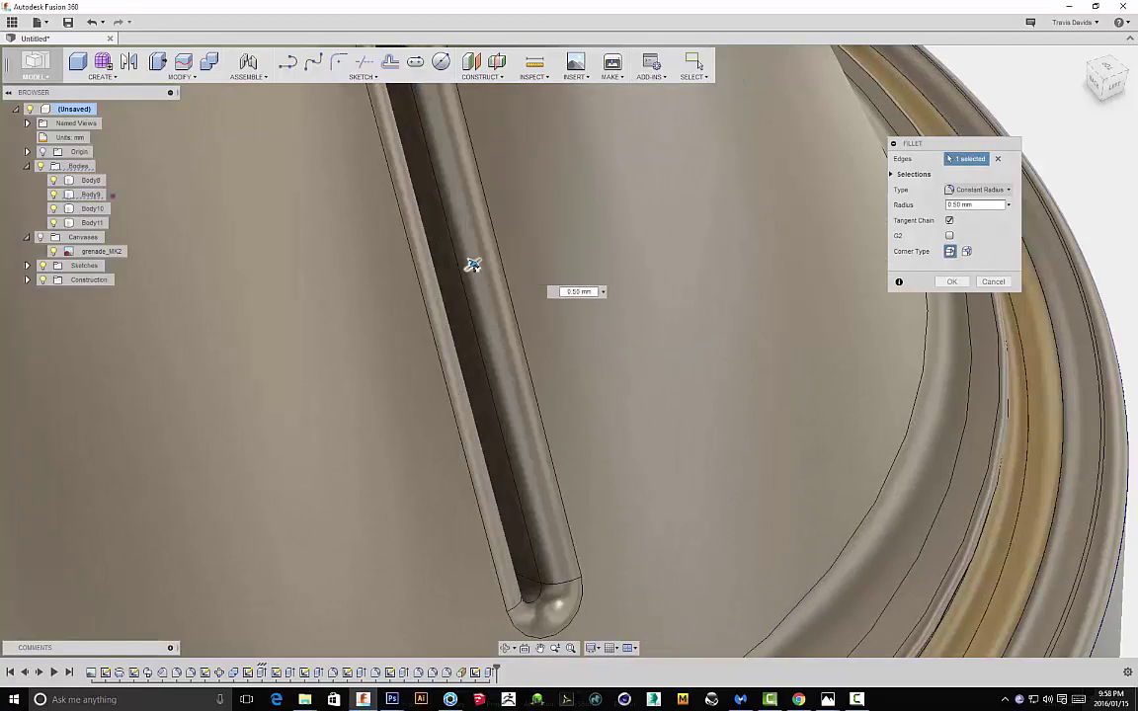
{"action": "scroll", "coordinate": [474, 265], "scroll_direction": "down", "scroll_amount": 5}
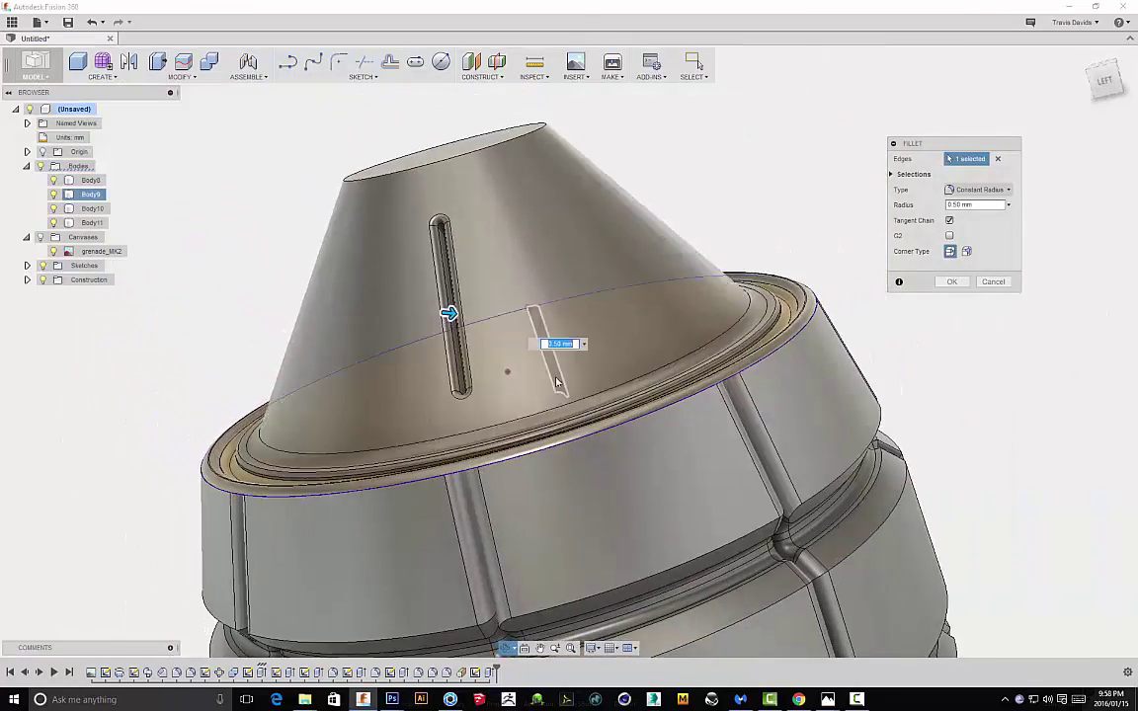
{"action": "scroll", "coordinate": [557, 382], "scroll_direction": "down", "scroll_amount": 4}
{"action": "mouse_move", "coordinate": [658, 239]}
{"action": "middle_mouse_down", "text": "shift"}
{"action": "mouse_move", "coordinate": [713, 294]}
{"action": "mouse_move", "coordinate": [671, 228]}
{"action": "middle_mouse_up", "text": "shift"}
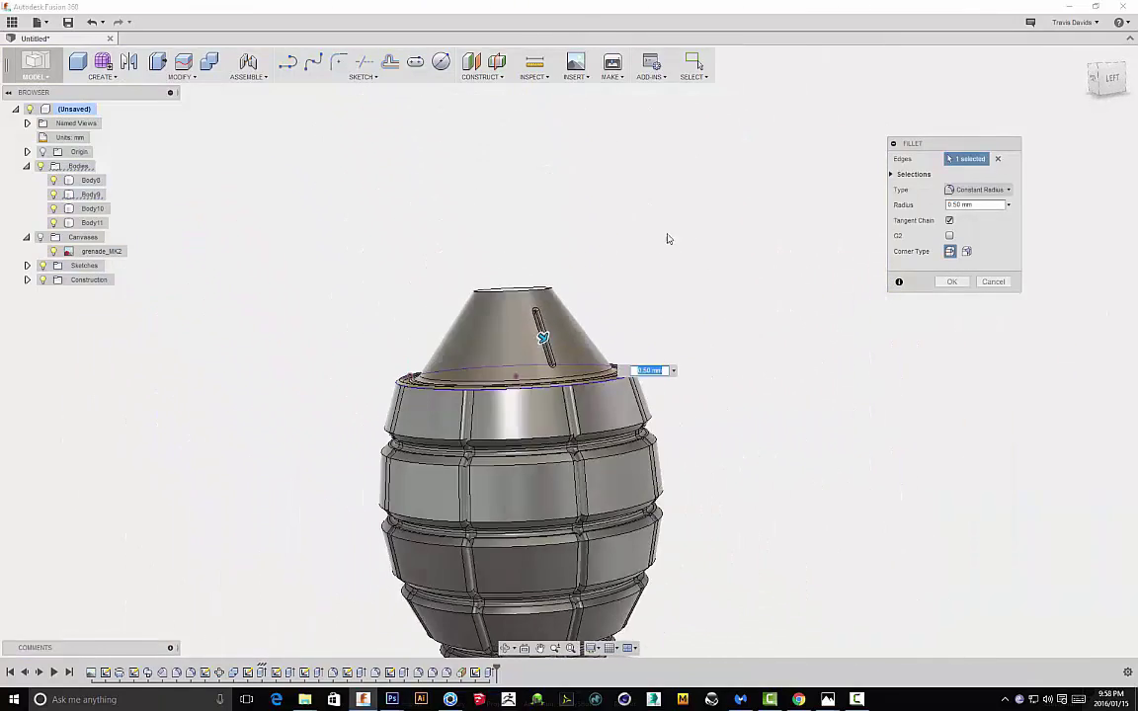
{"action": "scroll", "coordinate": [560, 339], "scroll_direction": "up", "scroll_amount": 3}
{"action": "scroll", "coordinate": [521, 341], "scroll_direction": "up", "scroll_amount": 7}
{"action": "left_click_drag", "start_coordinate": [598, 384], "coordinate": [600, 387]}
{"action": "scroll", "coordinate": [600, 386], "scroll_direction": "down", "scroll_amount": 8}
{"action": "middle_click_drag", "start_coordinate": [944, 397], "coordinate": [906, 388], "text": "shift"}
{"action": "left_click", "coordinate": [951, 282]}
Circular-pattern the slot cut and its fillet around the neck's axis with a quantity of 8 over the full circle
{"action": "scroll", "coordinate": [920, 343], "scroll_direction": "down", "scroll_amount": 5}
{"action": "middle_click_drag", "start_coordinate": [920, 343], "coordinate": [785, 326], "text": "shift"}
{"action": "scroll", "coordinate": [783, 381], "scroll_direction": "up", "scroll_amount": 3}
{"action": "left_click", "coordinate": [105, 78]}
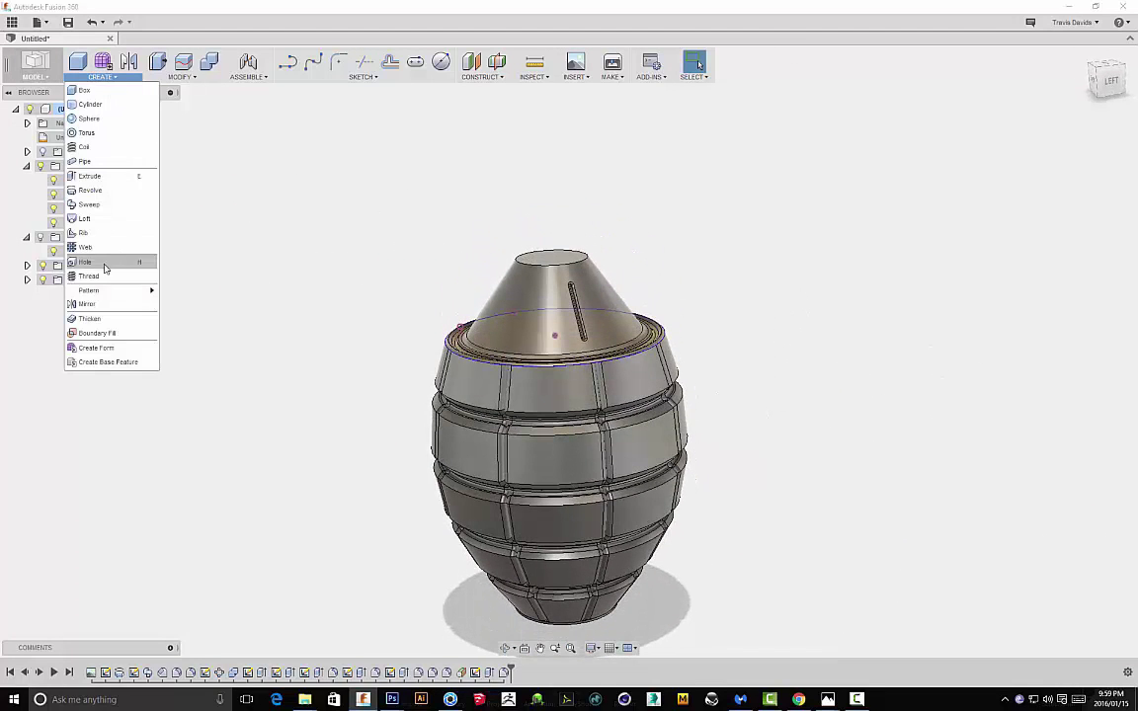
{"action": "mouse_move", "coordinate": [108, 293]}
{"action": "left_click", "coordinate": [199, 313]}
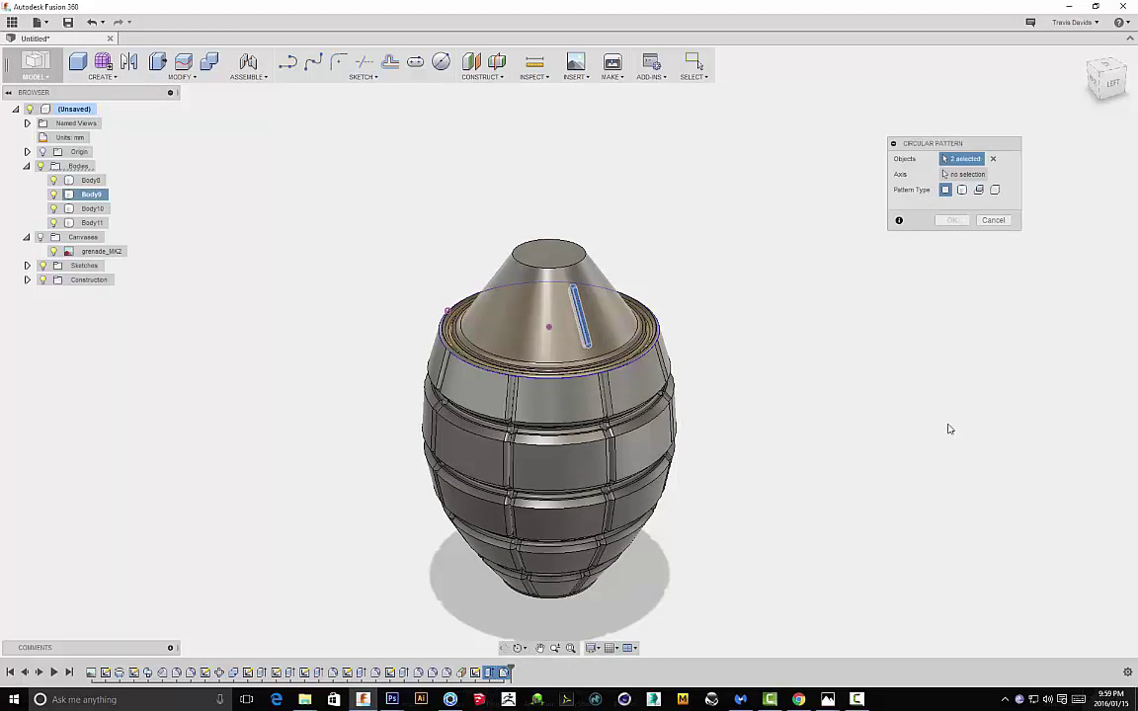
{"action": "left_click", "coordinate": [604, 282]}
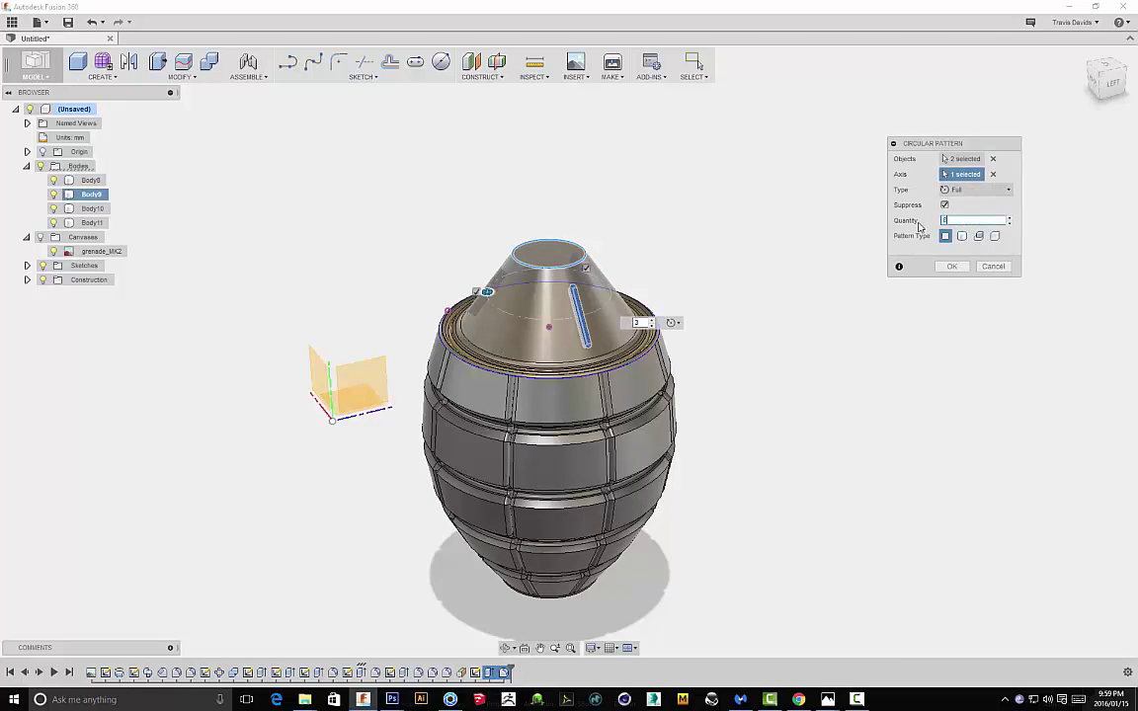
{"action": "middle_click_drag", "start_coordinate": [856, 430], "coordinate": [754, 391], "text": "shift"}
{"action": "left_click", "coordinate": [950, 267]}
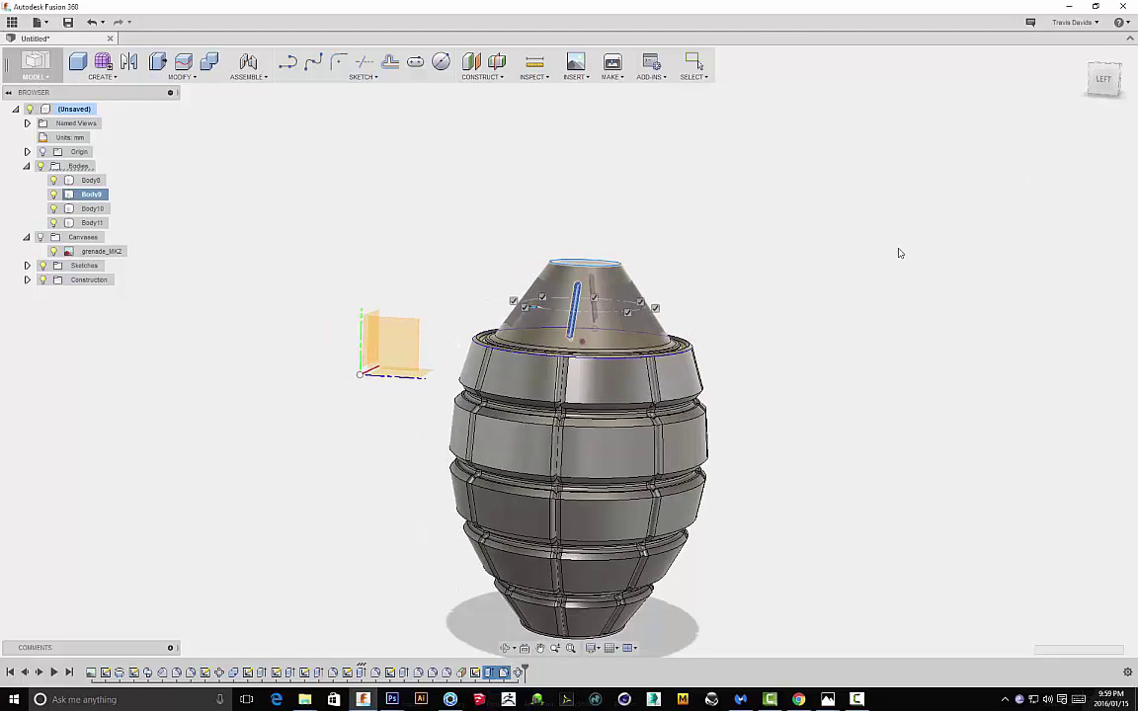
Edit the existing fillet on the rim face outside the top ring groove and set its radius to 0.50 mm
{"action": "middle_click_drag", "start_coordinate": [921, 359], "coordinate": [792, 282], "text": "shift"}
{"action": "scroll", "coordinate": [866, 335], "scroll_direction": "down", "scroll_amount": 2}
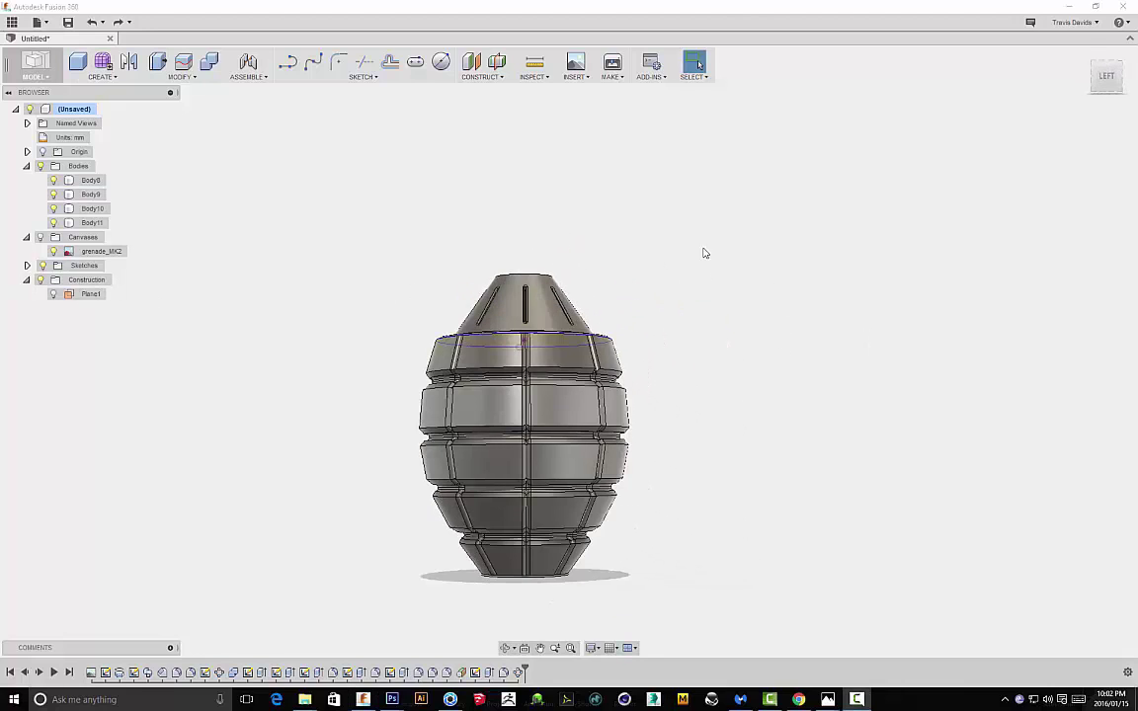
{"action": "middle_click_drag", "start_coordinate": [704, 253], "coordinate": [632, 331], "text": "shift"}
{"action": "scroll", "coordinate": [629, 343], "scroll_direction": "up", "scroll_amount": 3}
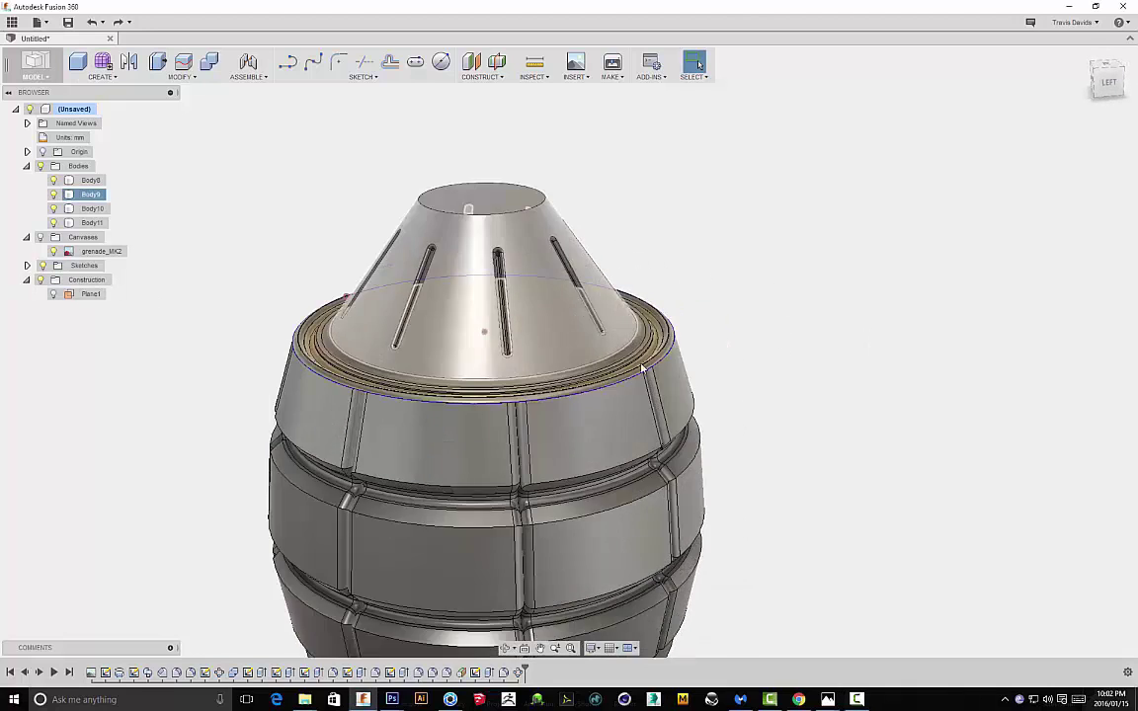
{"action": "scroll", "coordinate": [629, 344], "scroll_direction": "up", "scroll_amount": 5}
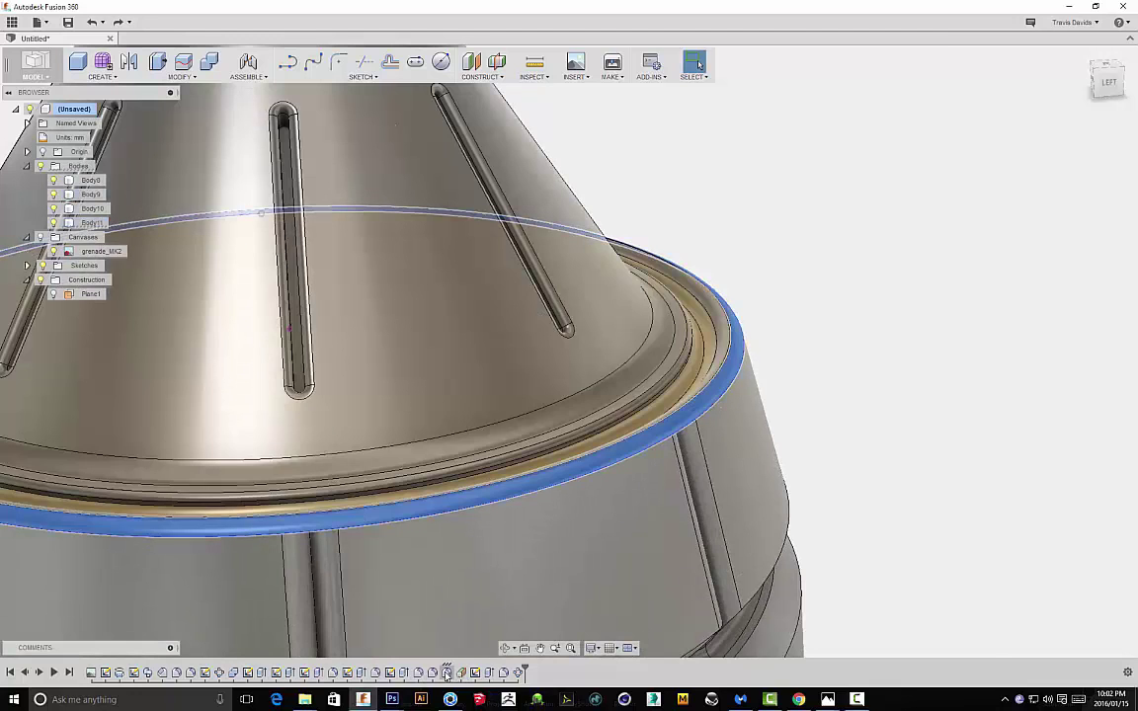
{"action": "double_click", "coordinate": [447, 672]}
{"action": "scroll", "coordinate": [310, 509], "scroll_direction": "up", "scroll_amount": 5}
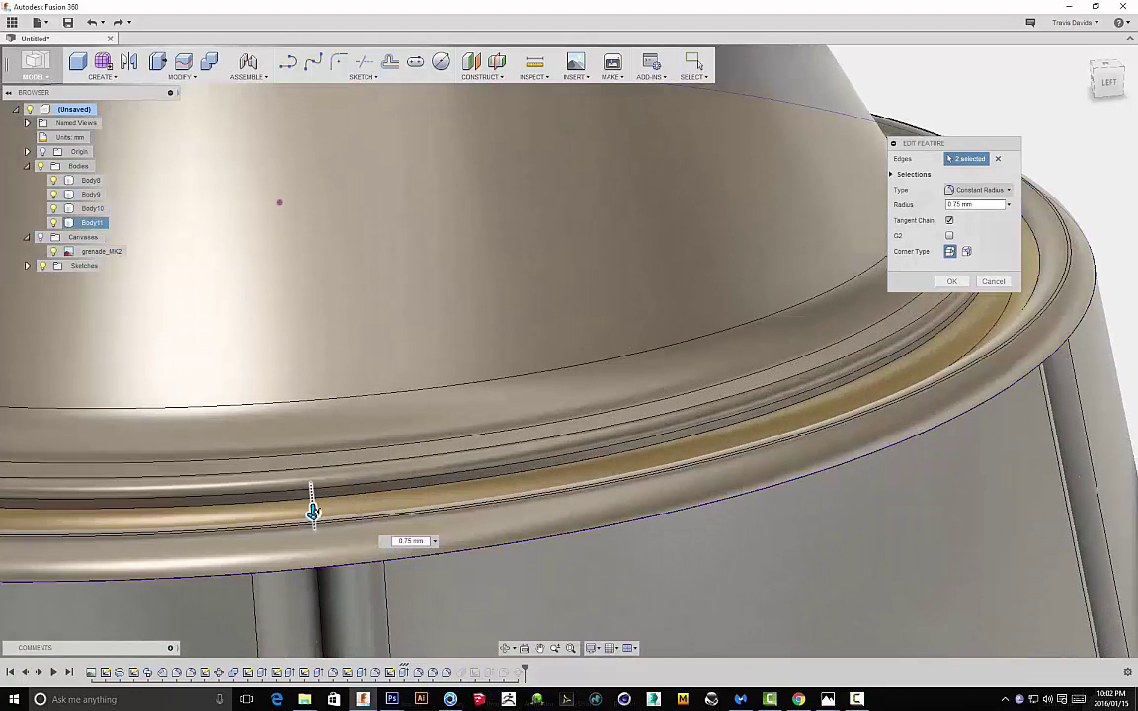
{"action": "left_click_drag", "start_coordinate": [313, 510], "coordinate": [312, 506]}
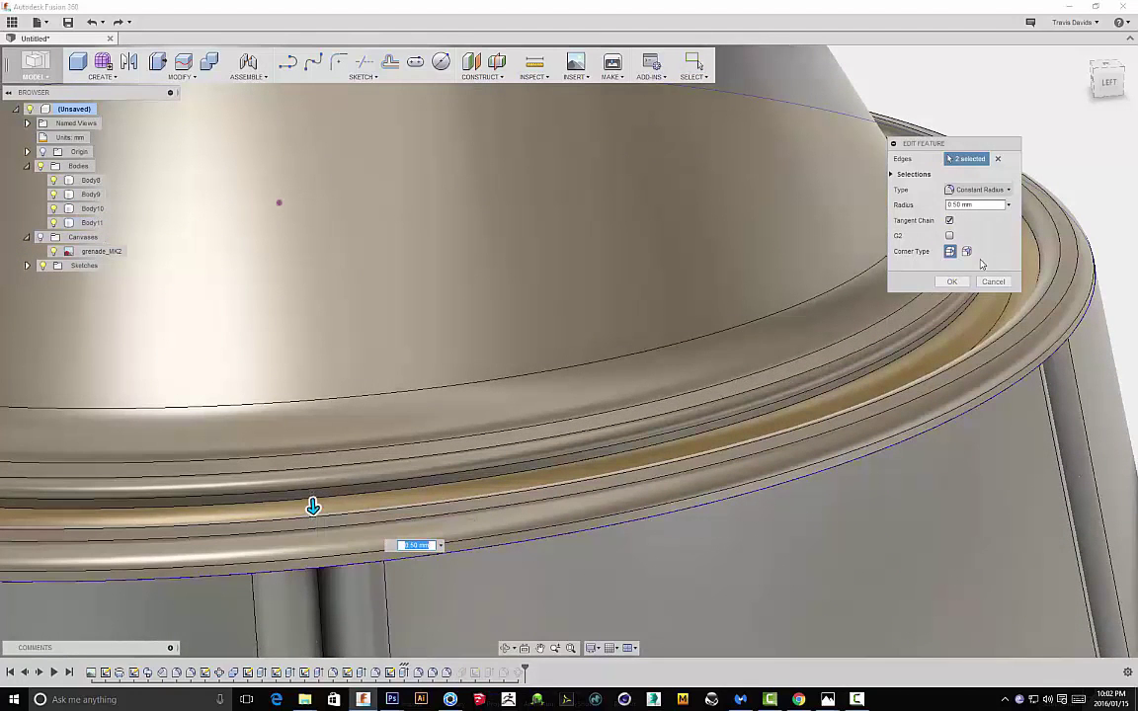
{"action": "left_click", "coordinate": [953, 282]}
Construct a tangent plane on the neck's conical face at an angle of -30.0 deg, between two of the slots
{"action": "scroll", "coordinate": [685, 348], "scroll_direction": "down", "scroll_amount": 10}
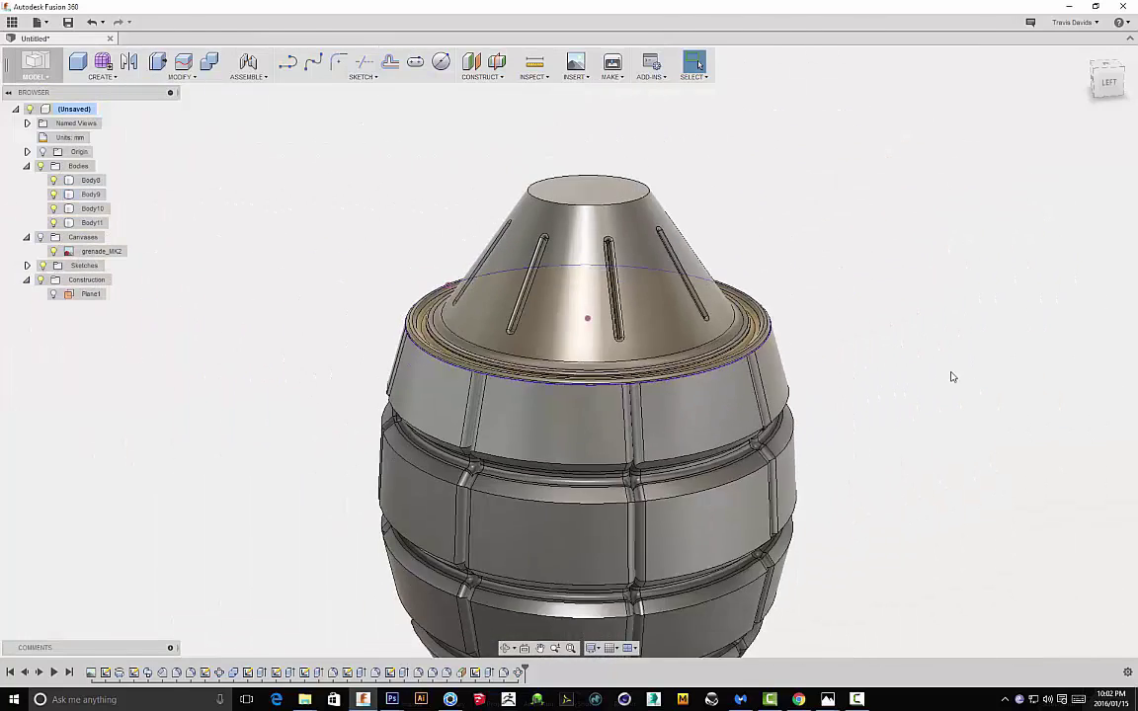
{"action": "scroll", "coordinate": [953, 377], "scroll_direction": "down", "scroll_amount": 3}
{"action": "middle_click_drag", "start_coordinate": [851, 275], "coordinate": [842, 215], "text": "shift"}
{"action": "middle_click_drag", "start_coordinate": [842, 215], "coordinate": [737, 213]}
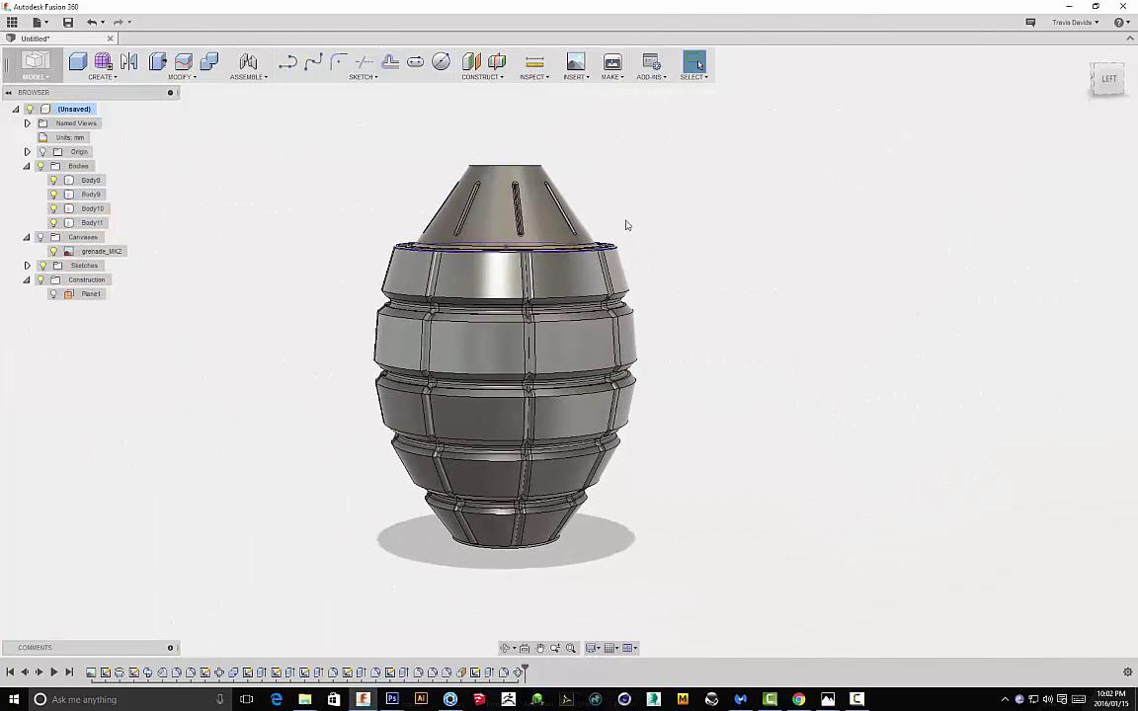
{"action": "left_click", "coordinate": [482, 71]}
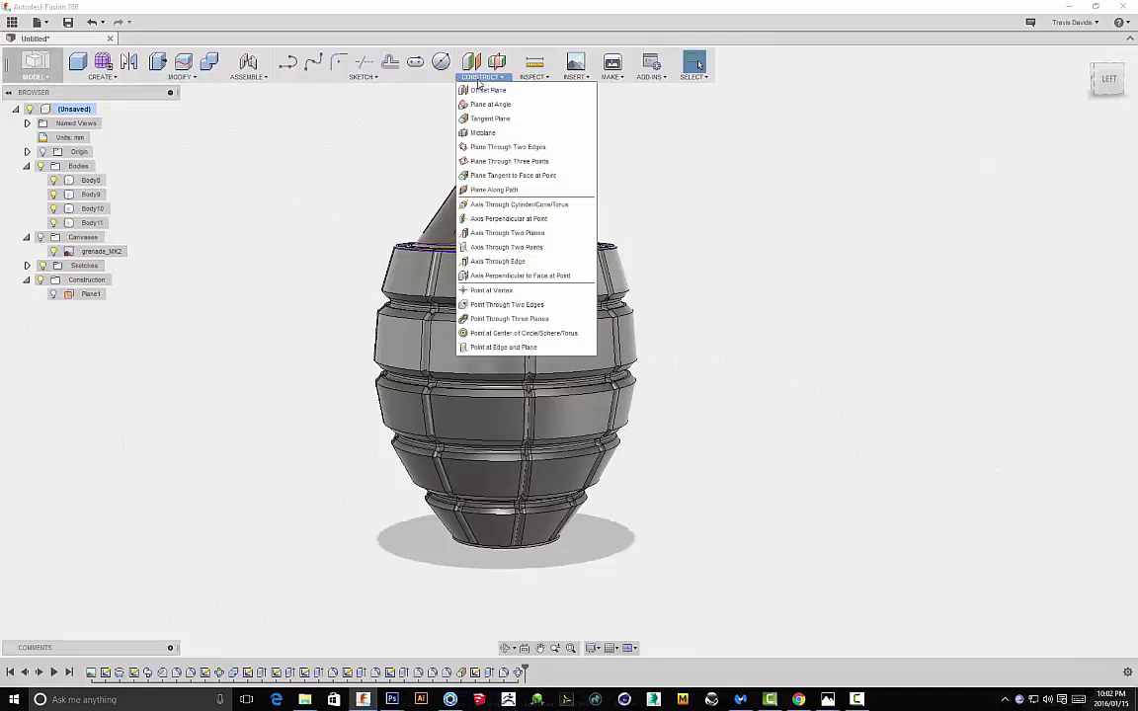
{"action": "left_click", "coordinate": [464, 116]}
{"action": "left_click", "coordinate": [533, 229]}
{"action": "middle_click_drag", "start_coordinate": [724, 204], "coordinate": [508, 343], "text": "shift"}
{"action": "mouse_move", "coordinate": [492, 343]}
{"action": "left_mouse_down"}
{"action": "mouse_move", "coordinate": [457, 335]}
{"action": "mouse_move", "coordinate": [474, 339]}
{"action": "left_mouse_up"}
{"action": "middle_click_drag", "start_coordinate": [474, 339], "coordinate": [657, 320], "text": "shift"}
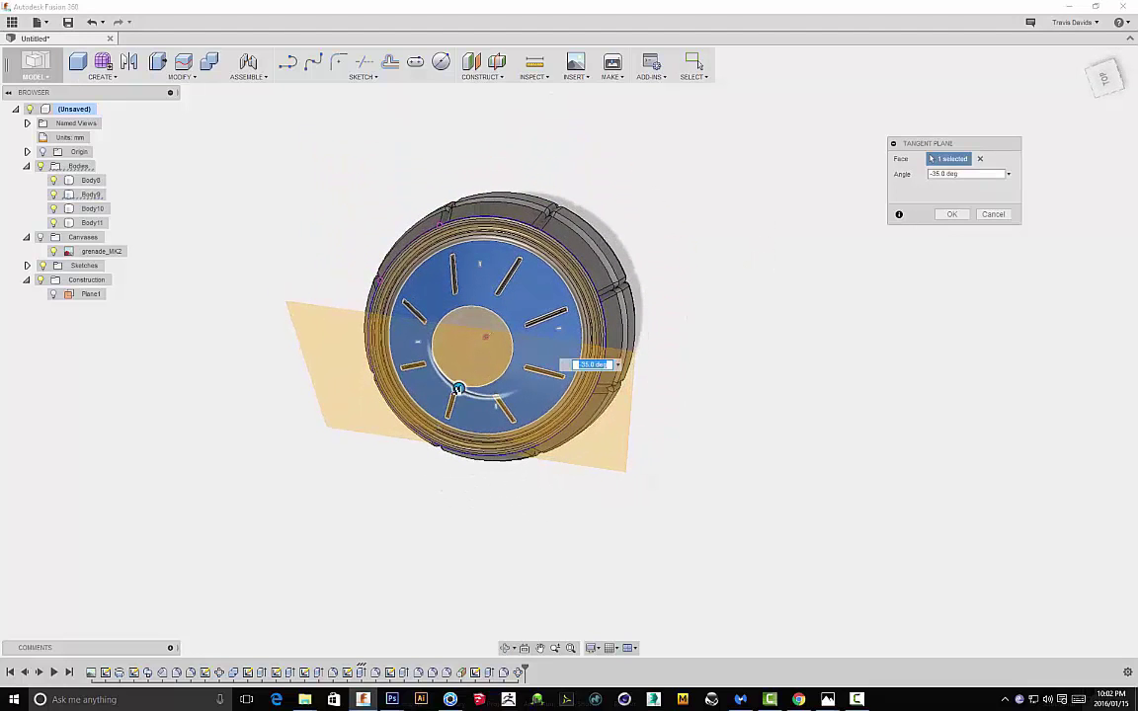
{"action": "left_click_drag", "start_coordinate": [459, 389], "coordinate": [464, 390]}
{"action": "left_click", "coordinate": [1106, 85]}
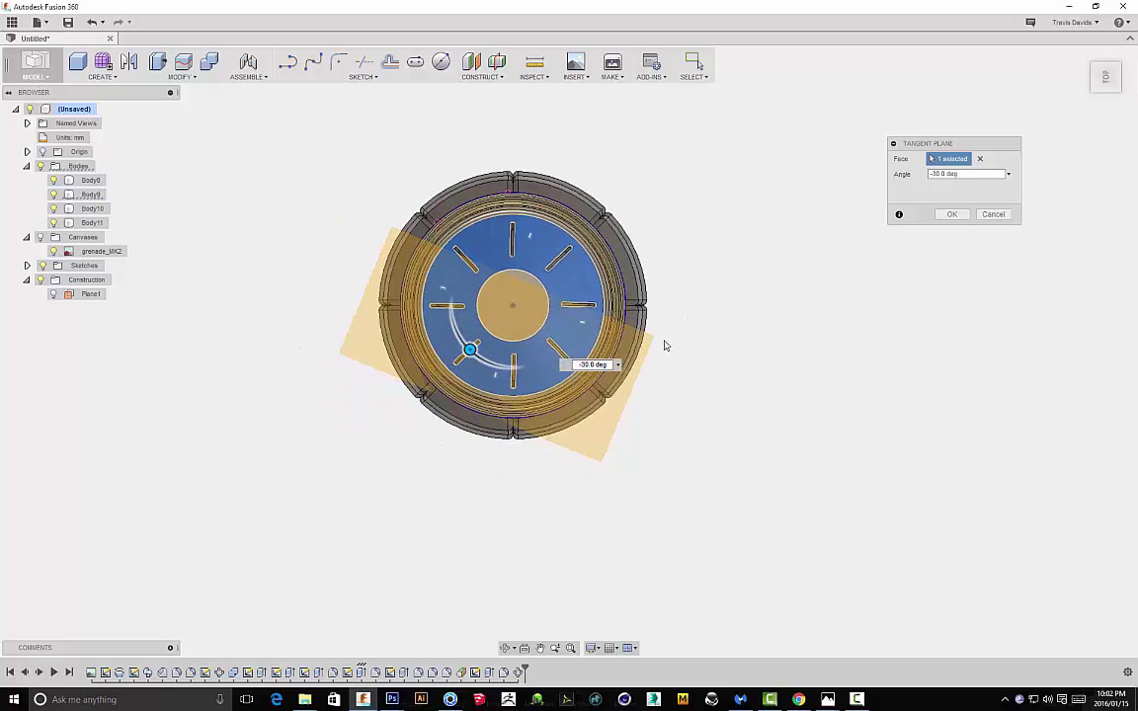
{"action": "middle_click_drag", "start_coordinate": [735, 413], "coordinate": [909, 241], "text": "shift"}
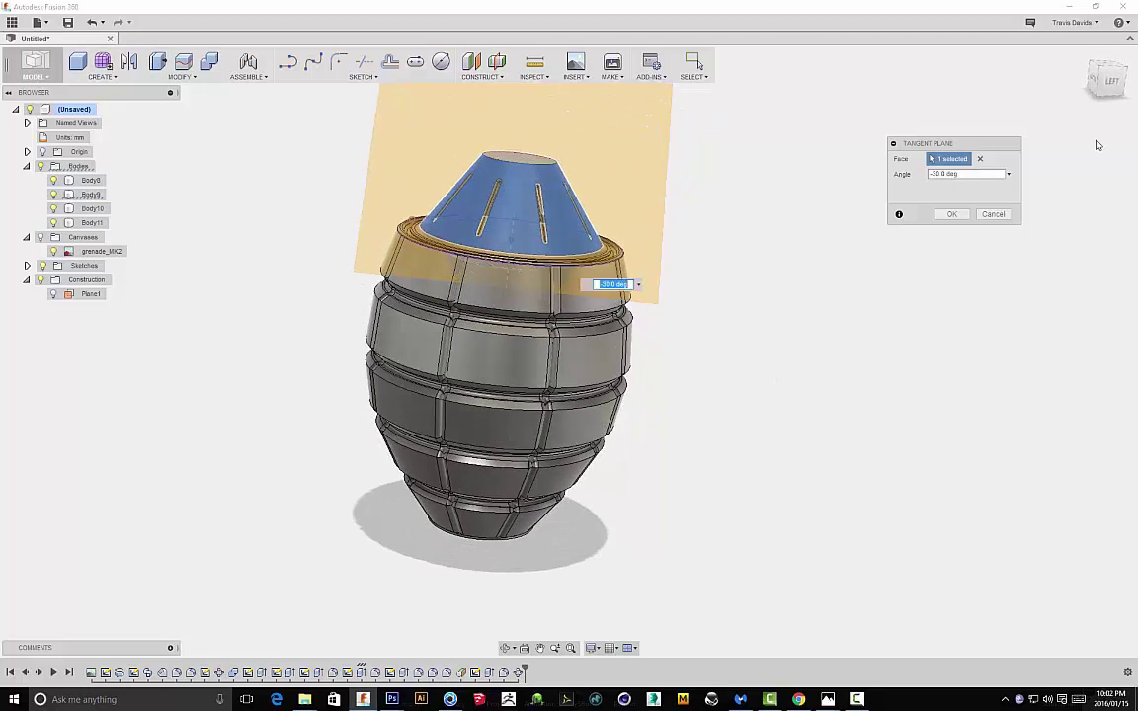
{"action": "left_click", "coordinate": [1109, 86]}
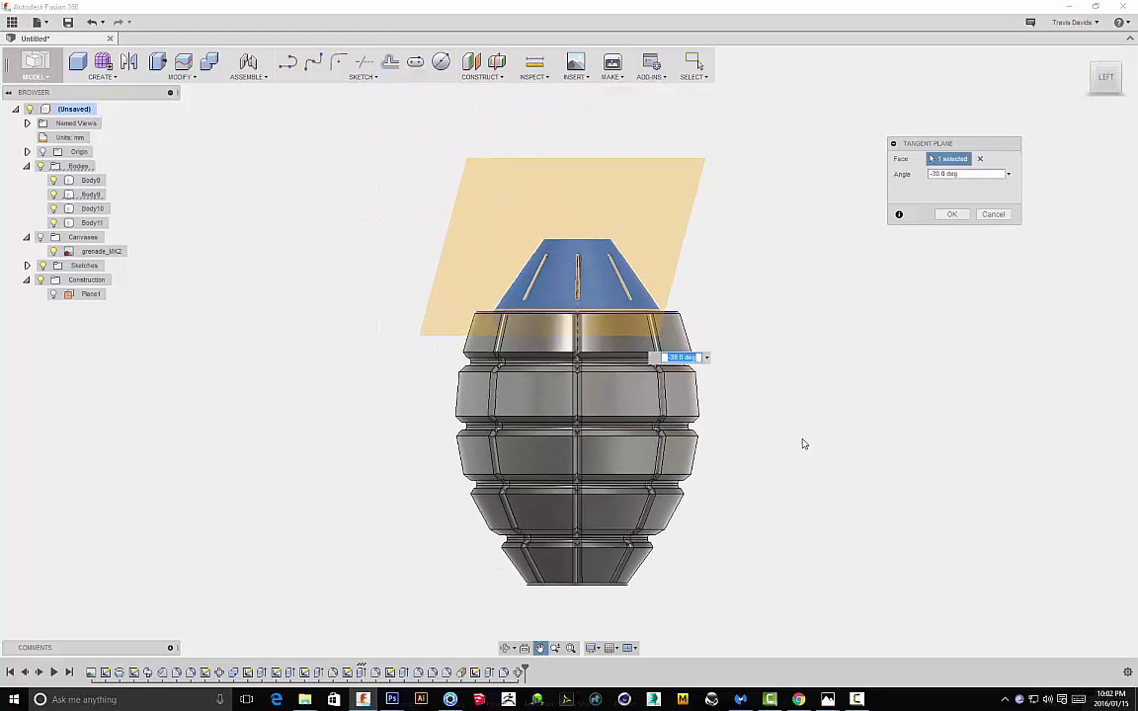
{"action": "mouse_move", "coordinate": [854, 439]}
{"action": "middle_mouse_down", "text": "shift"}
{"action": "mouse_move", "coordinate": [851, 414]}
{"action": "mouse_move", "coordinate": [844, 427]}
{"action": "middle_mouse_up", "text": "shift"}
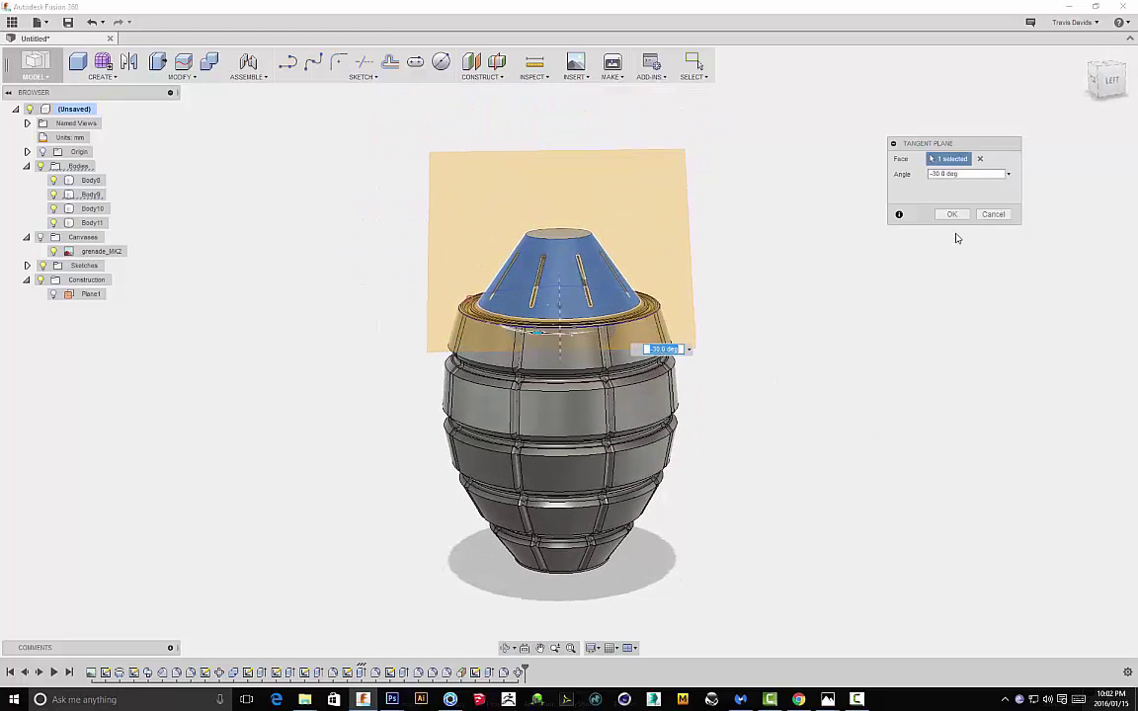
Sketch a circle about 1.08 mm in diameter on the new tangent plane, centred between two slots near the neck's base
{"action": "left_click", "coordinate": [441, 62]}
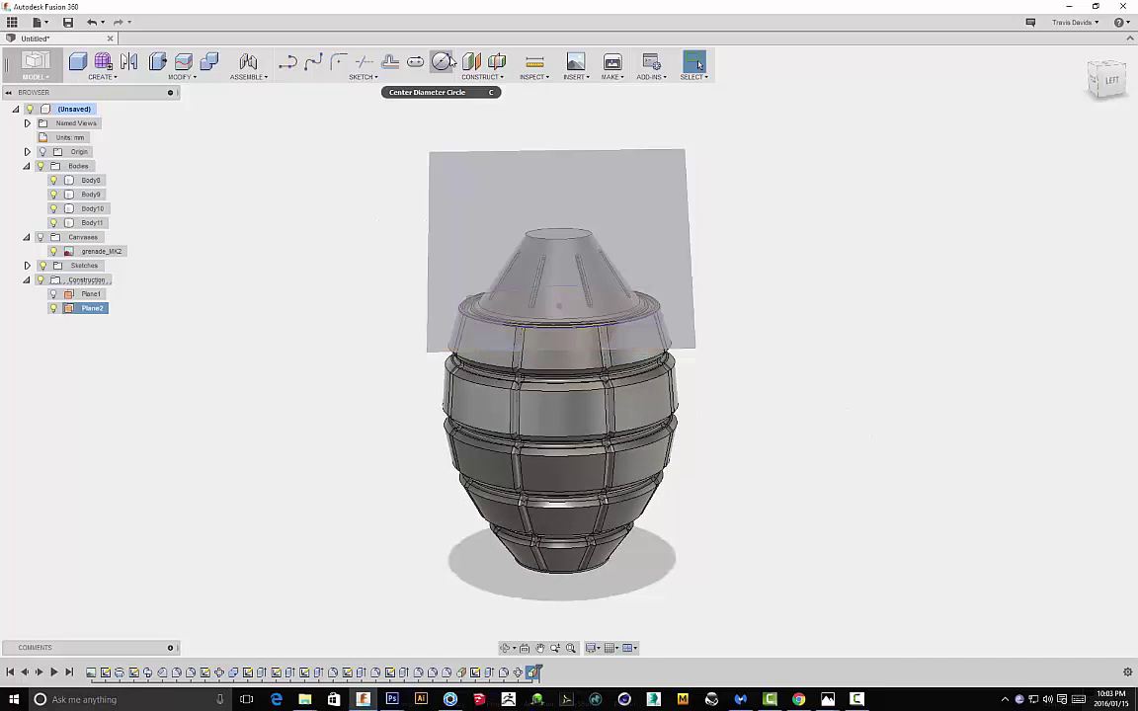
{"action": "left_click", "coordinate": [583, 384]}
{"action": "scroll", "coordinate": [508, 355], "scroll_direction": "up", "scroll_amount": 10}
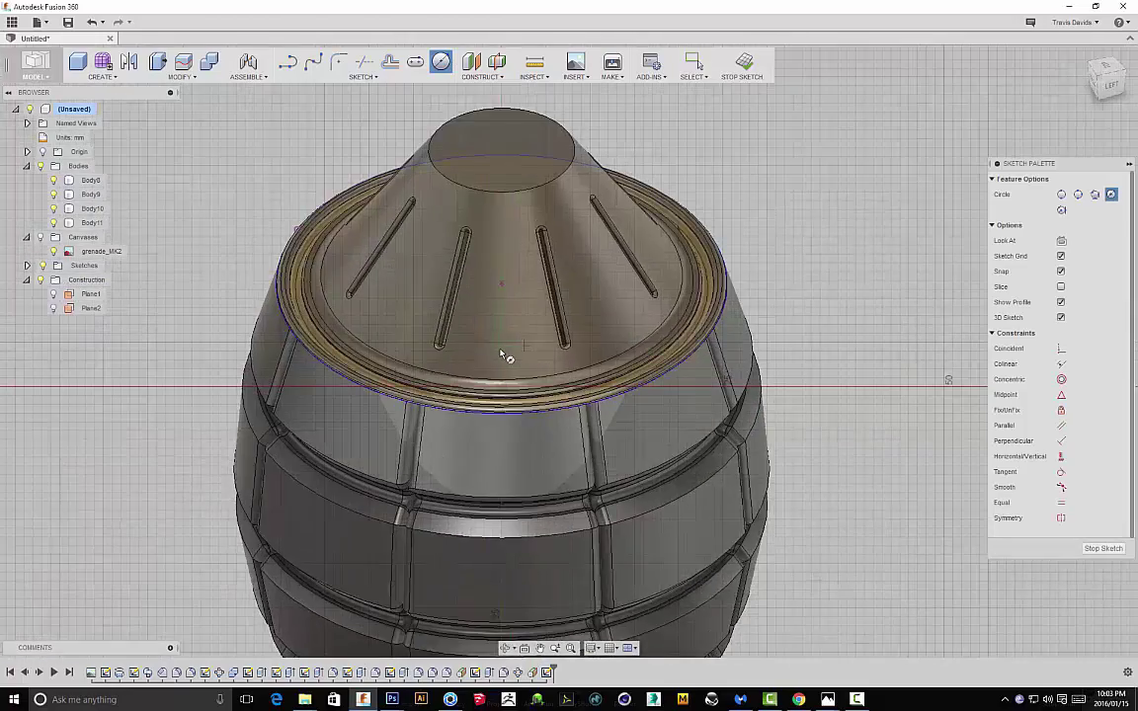
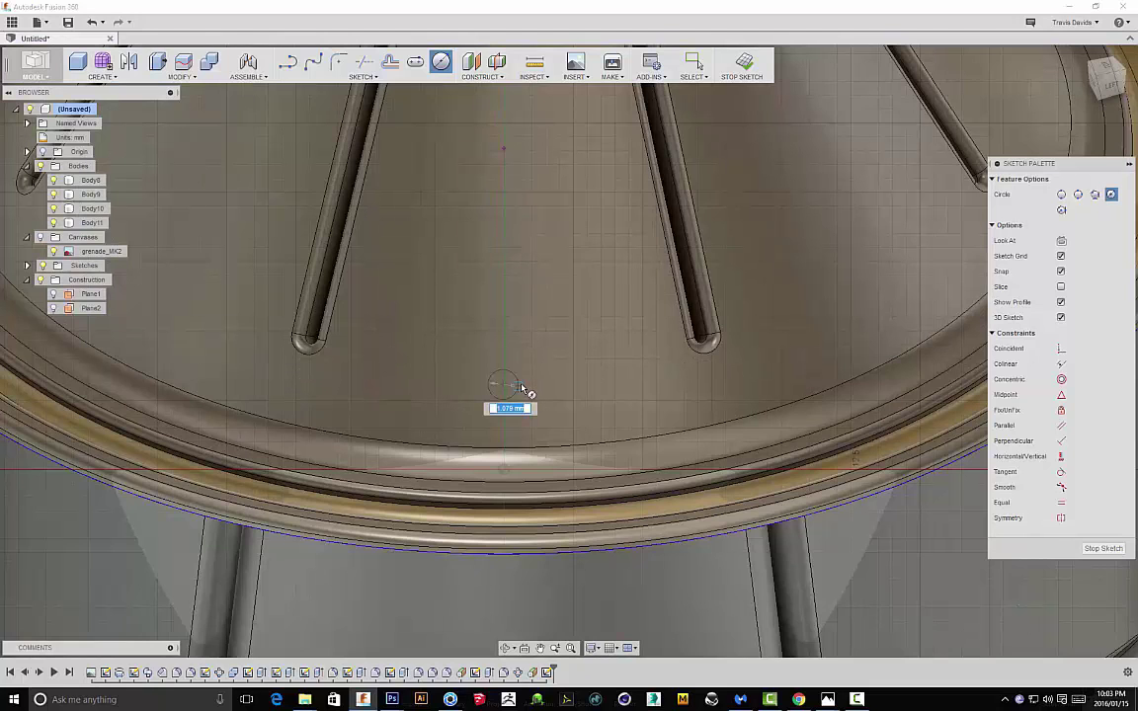
{"action": "left_click", "coordinate": [521, 387]}
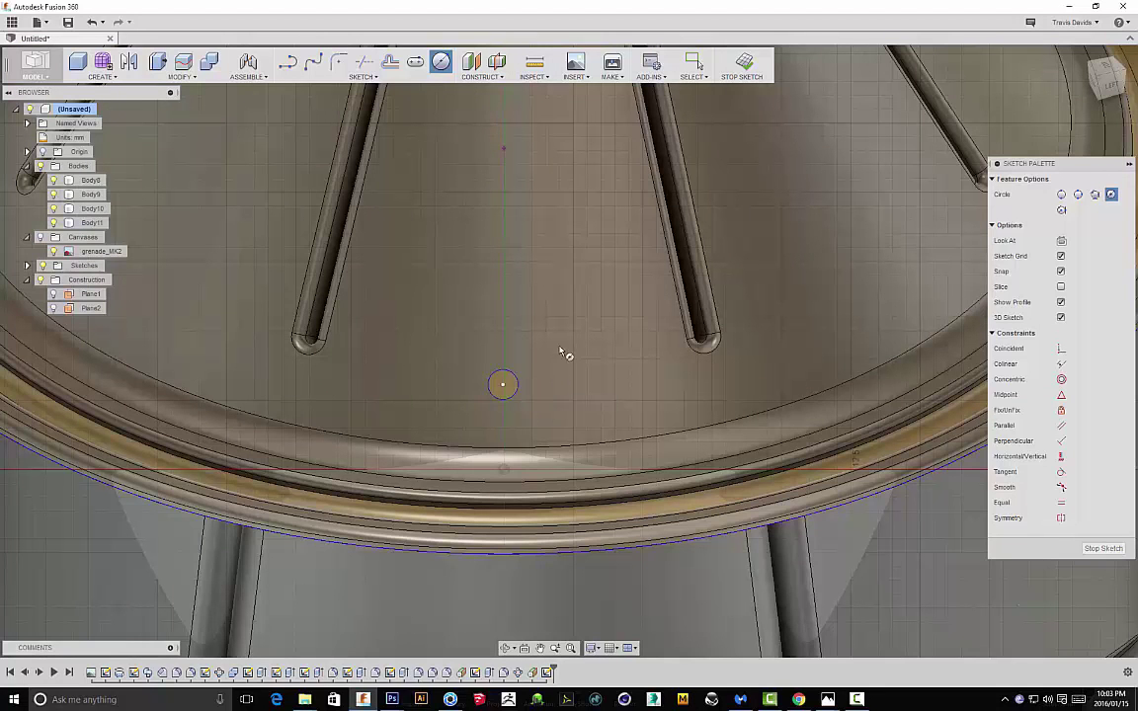
{"action": "right_click", "coordinate": [553, 342]}
{"action": "left_click", "coordinate": [591, 338]}
Extrude the small circle -1.00 mm as a cut into the neck
{"action": "scroll", "coordinate": [518, 394], "scroll_direction": "up", "scroll_amount": 1}
{"action": "scroll", "coordinate": [519, 395], "scroll_direction": "down", "scroll_amount": 5}
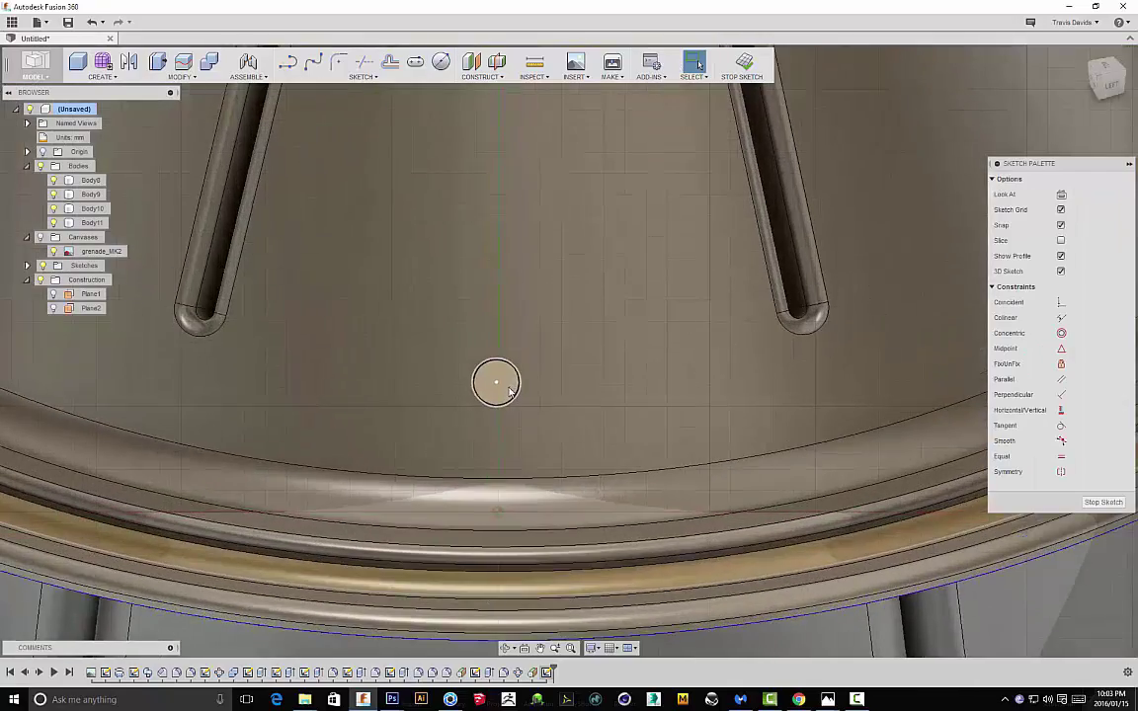
{"action": "middle_click_drag", "start_coordinate": [526, 418], "coordinate": [734, 461], "text": "shift"}
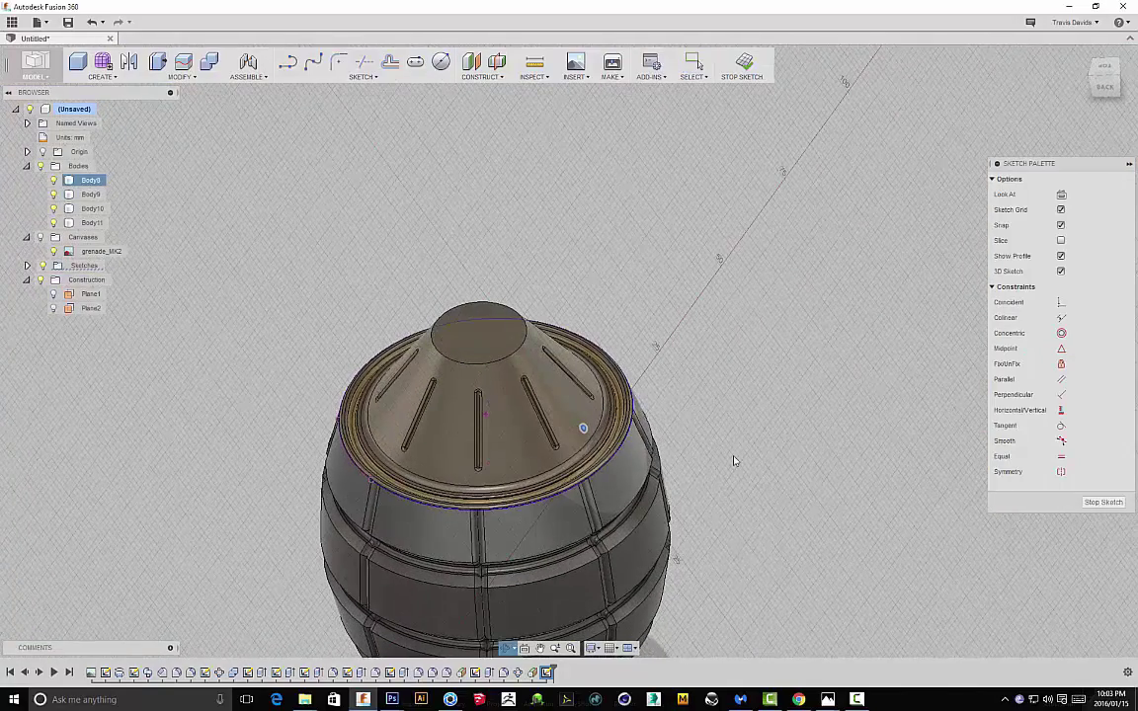
{"action": "right_click", "coordinate": [734, 459]}
{"action": "left_click", "coordinate": [720, 514]}
{"action": "scroll", "coordinate": [605, 424], "scroll_direction": "up", "scroll_amount": 4}
{"action": "scroll", "coordinate": [597, 421], "scroll_direction": "up", "scroll_amount": 4}
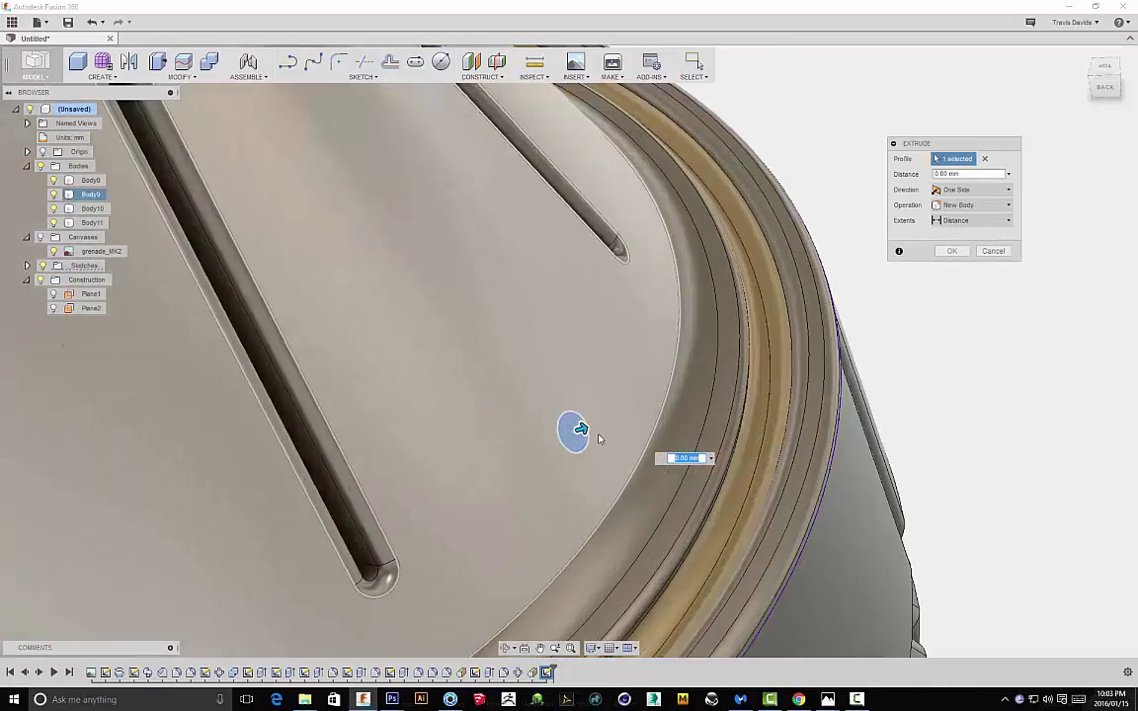
{"action": "left_click_drag", "start_coordinate": [579, 435], "coordinate": [543, 441]}
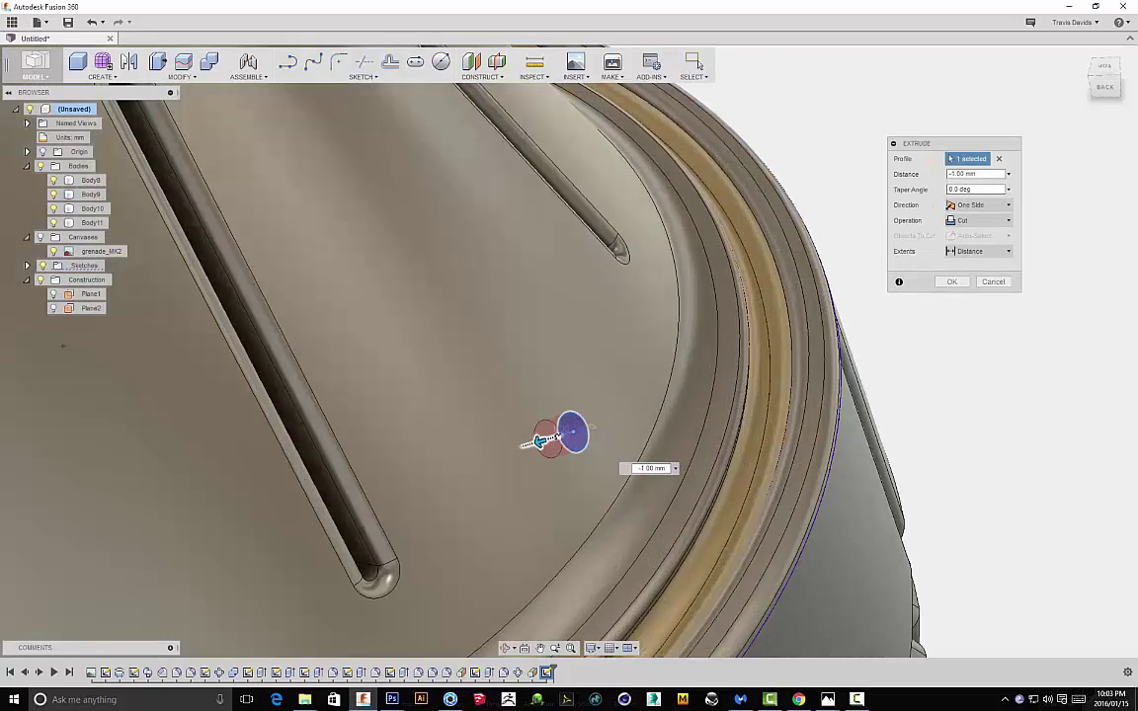
{"action": "left_click", "coordinate": [953, 285]}
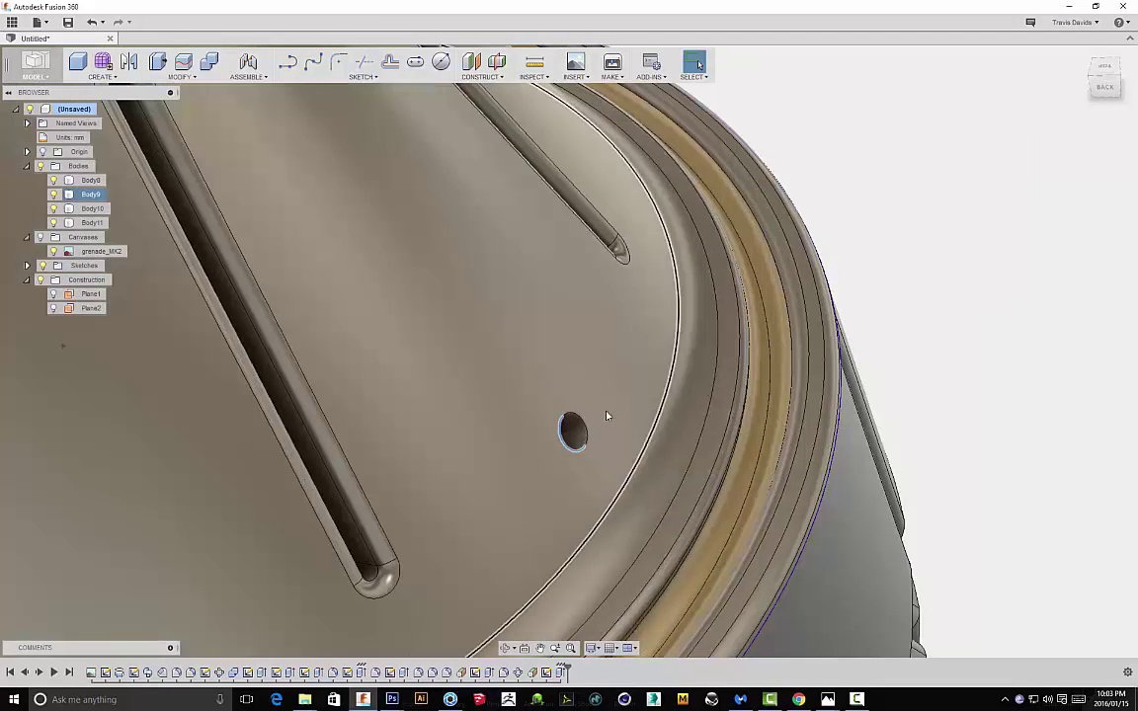
Fillet the rim edge of the small hole with a constant radius of 0.30 mm
{"action": "left_click", "coordinate": [587, 432], "text": "ctrl"}
{"action": "right_click", "coordinate": [625, 392]}
{"action": "left_click", "coordinate": [602, 454]}
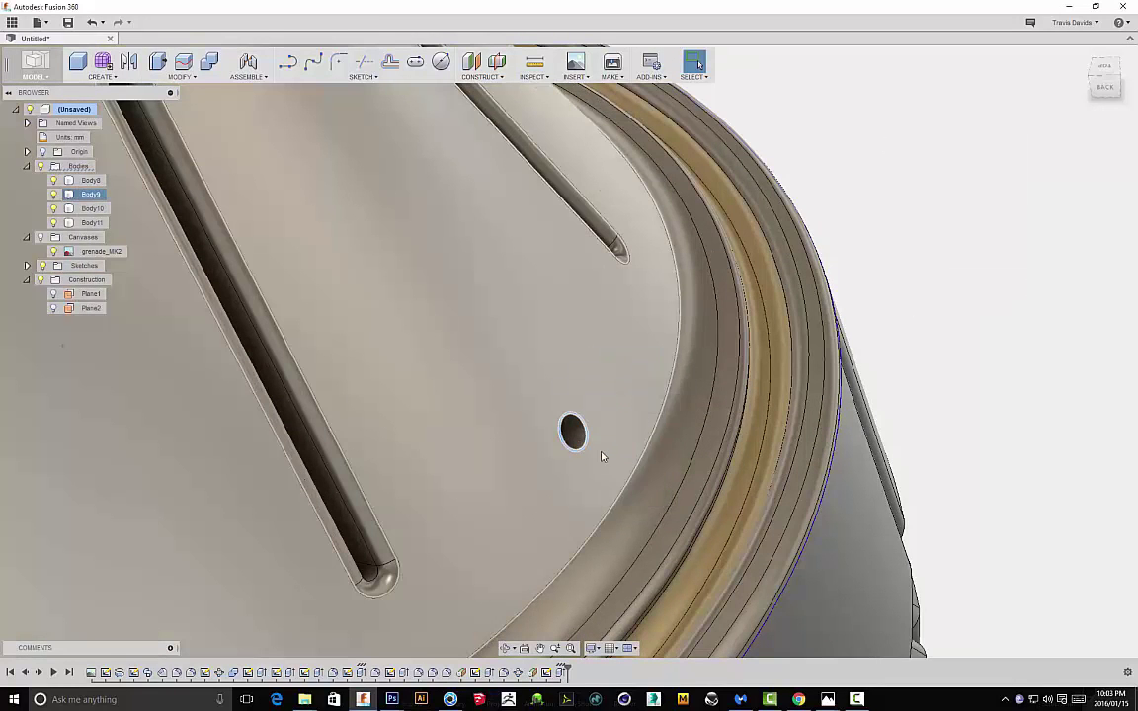
{"action": "scroll", "coordinate": [571, 445], "scroll_direction": "up", "scroll_amount": 5}
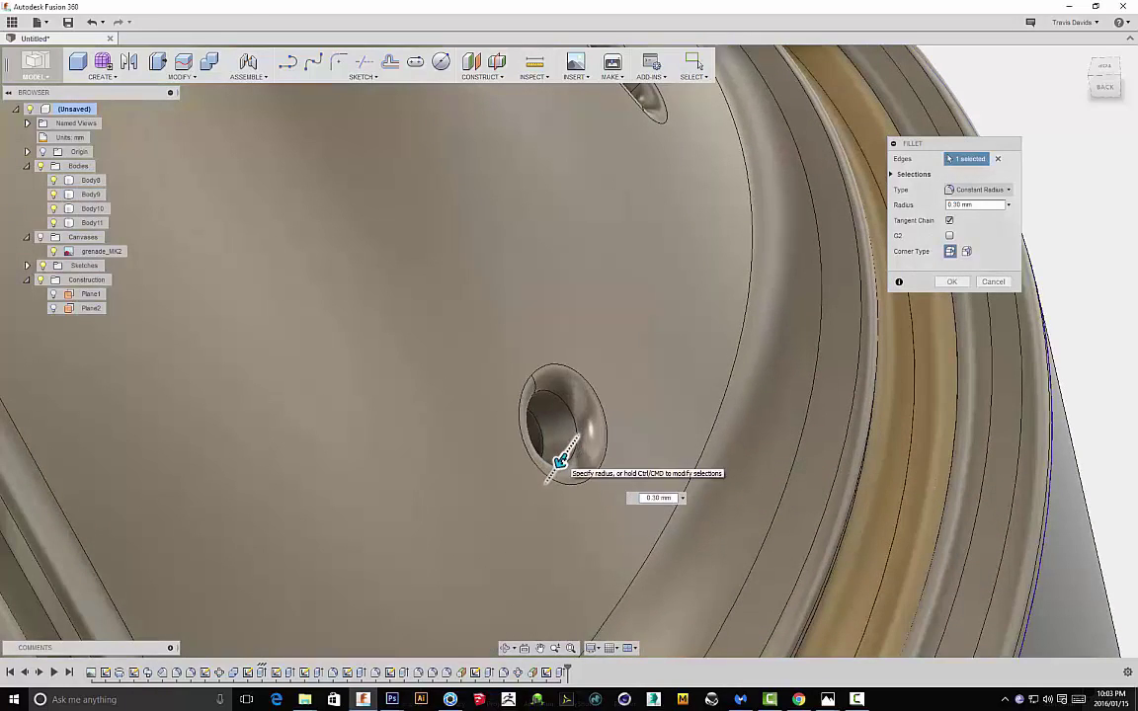
{"action": "scroll", "coordinate": [490, 427], "scroll_direction": "down", "scroll_amount": 8}
{"action": "middle_click_drag", "start_coordinate": [729, 384], "coordinate": [522, 365], "text": "shift"}
{"action": "left_click", "coordinate": [955, 283]}
Circular-pattern the small hole and its fillet around the neck's axis with a quantity of 8 over the full circle
{"action": "scroll", "coordinate": [889, 334], "scroll_direction": "down", "scroll_amount": 3}
{"action": "middle_click_drag", "start_coordinate": [889, 335], "coordinate": [549, 221], "text": "shift"}
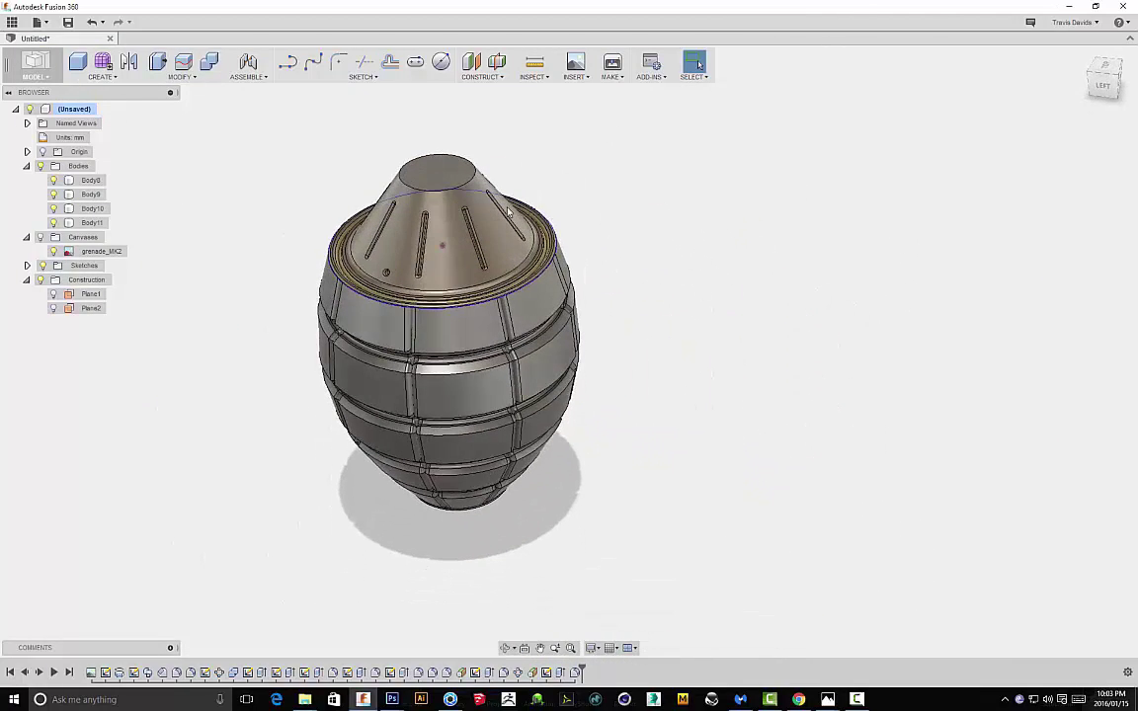
{"action": "left_click", "coordinate": [101, 71]}
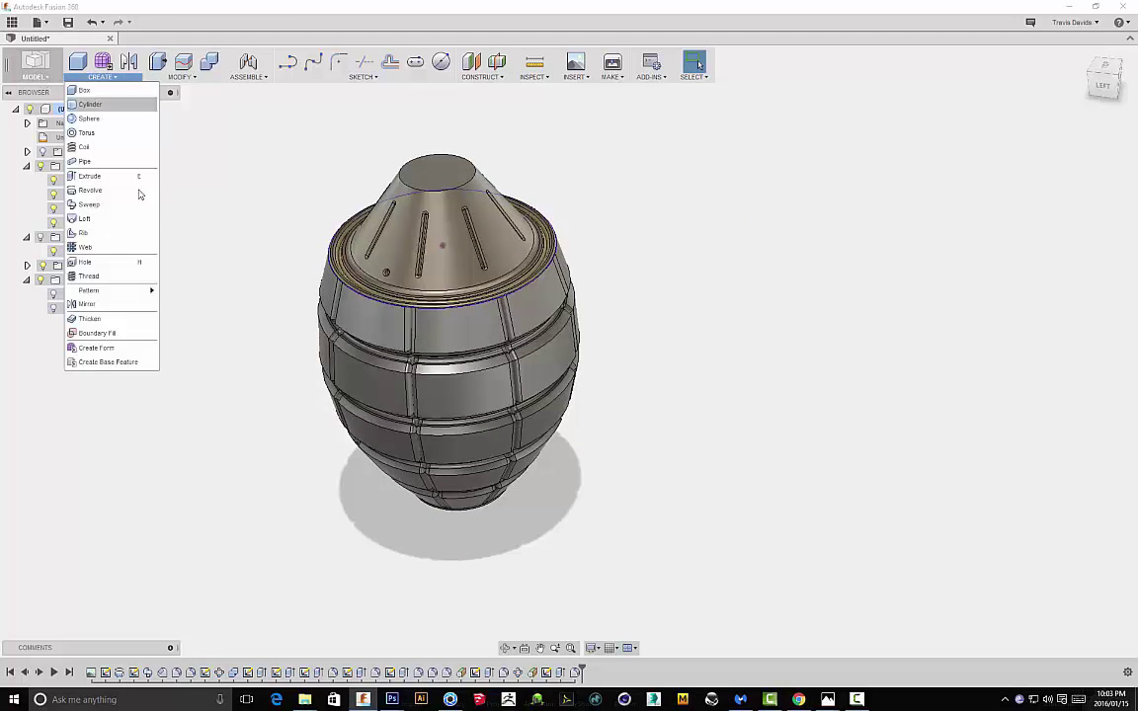
{"action": "mouse_move", "coordinate": [127, 291]}
{"action": "left_click", "coordinate": [197, 306]}
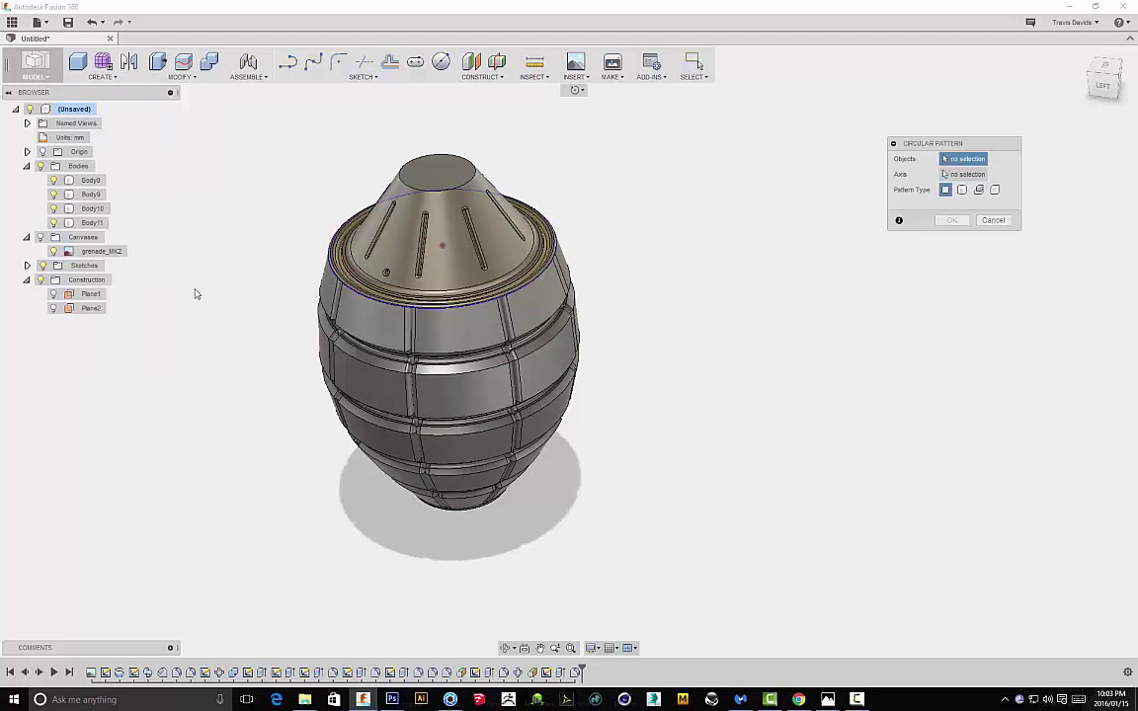
{"action": "middle_click_drag", "start_coordinate": [721, 341], "coordinate": [731, 415], "text": "shift"}
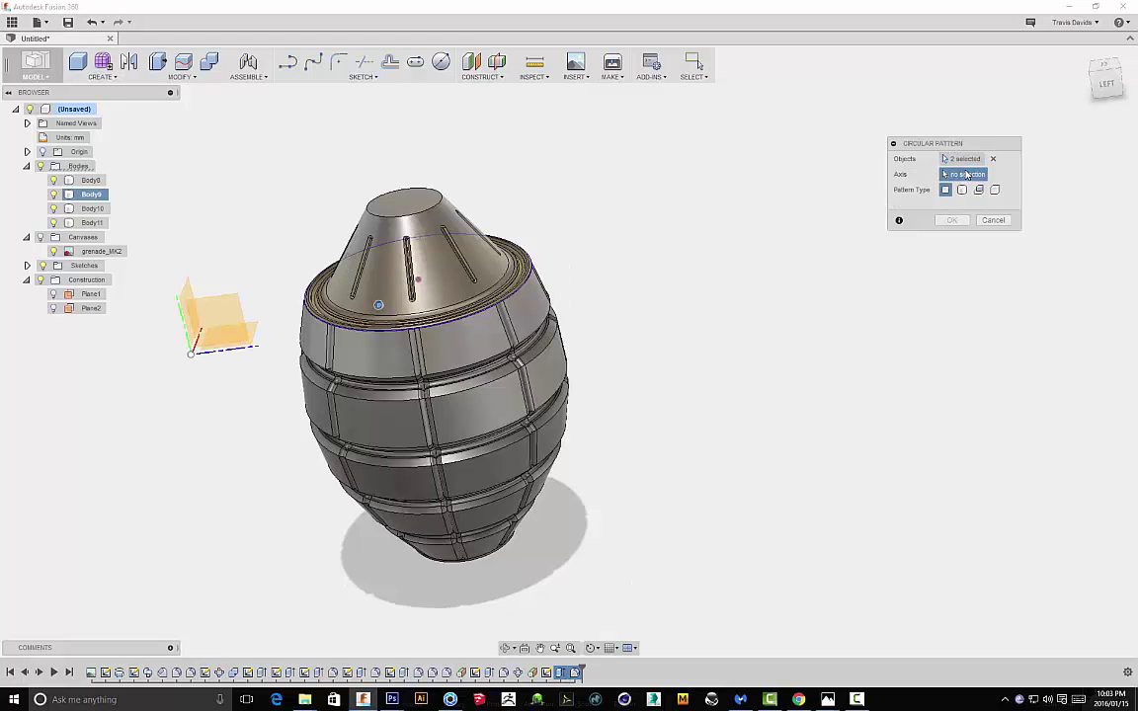
{"action": "middle_click_drag", "start_coordinate": [615, 216], "coordinate": [583, 296], "text": "shift"}
{"action": "left_click", "coordinate": [415, 278]}
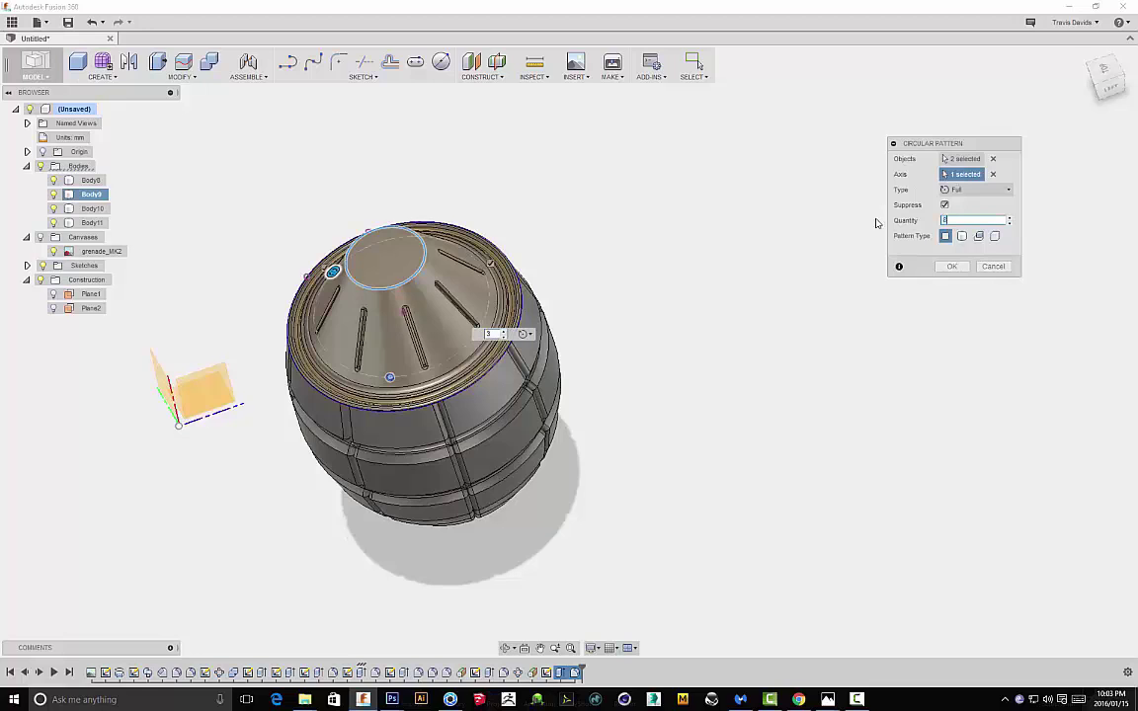
{"action": "left_click", "coordinate": [954, 266]}
{"action": "middle_click_drag", "start_coordinate": [541, 254], "coordinate": [635, 269], "text": "shift"}
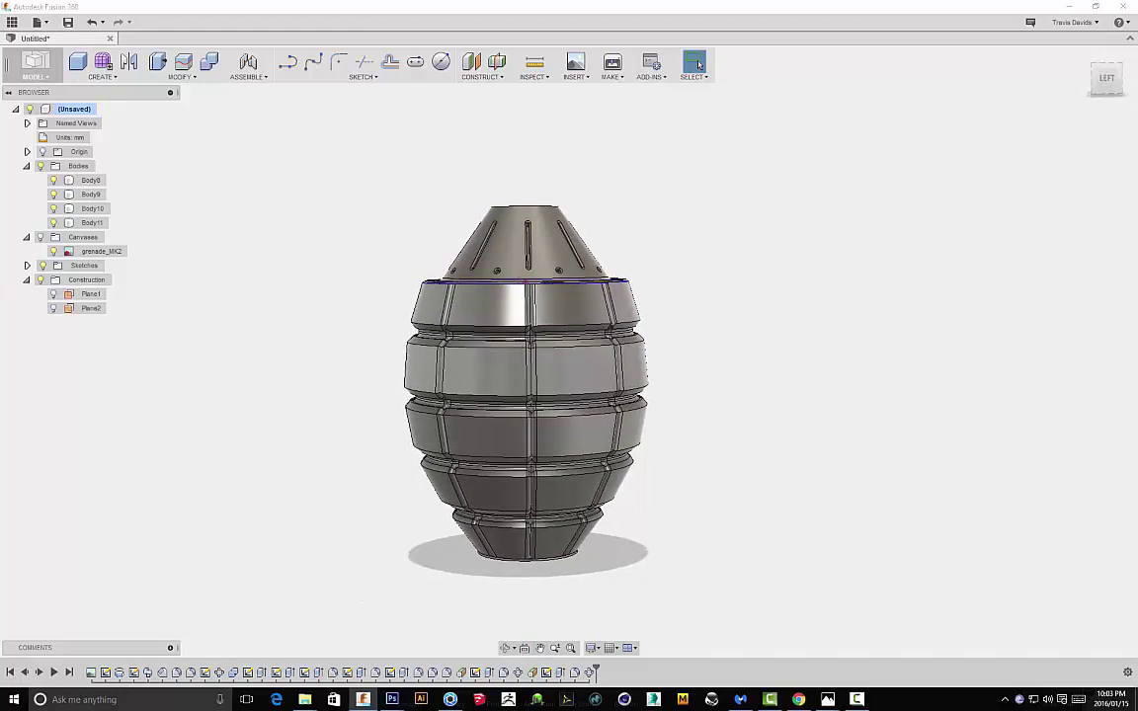
Edit the neck's extrusion and set its taper angle to -30 deg
{"action": "middle_click_drag", "start_coordinate": [663, 254], "coordinate": [559, 310], "text": "shift"}
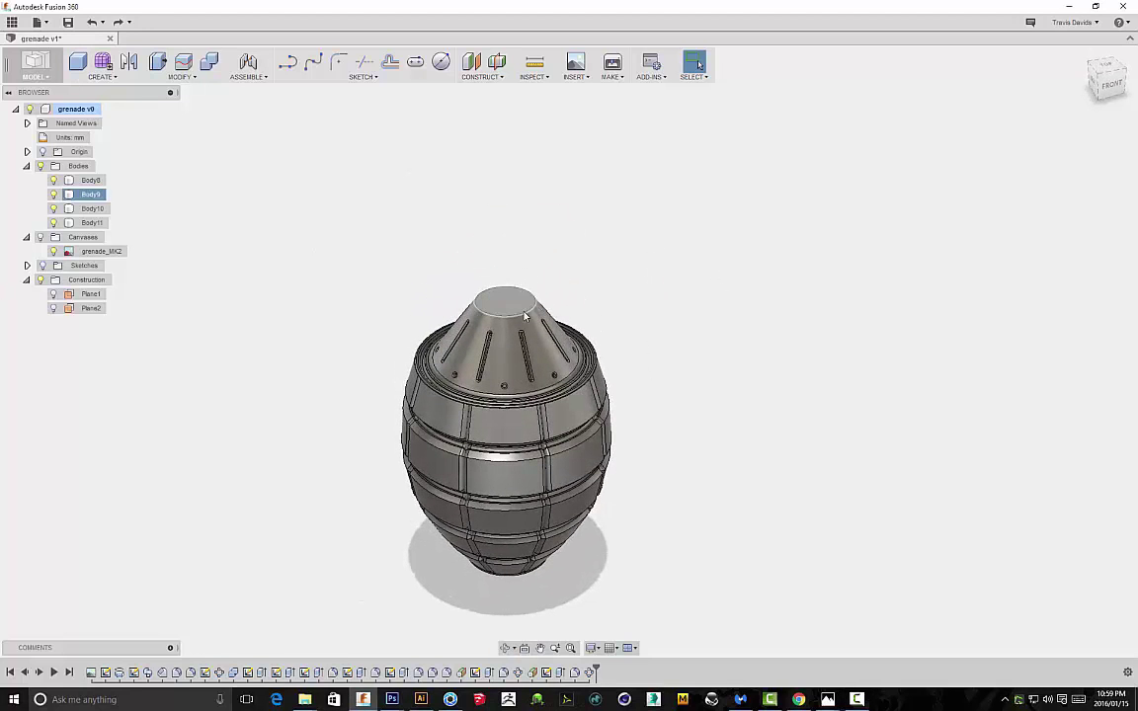
{"action": "double_click", "coordinate": [363, 673]}
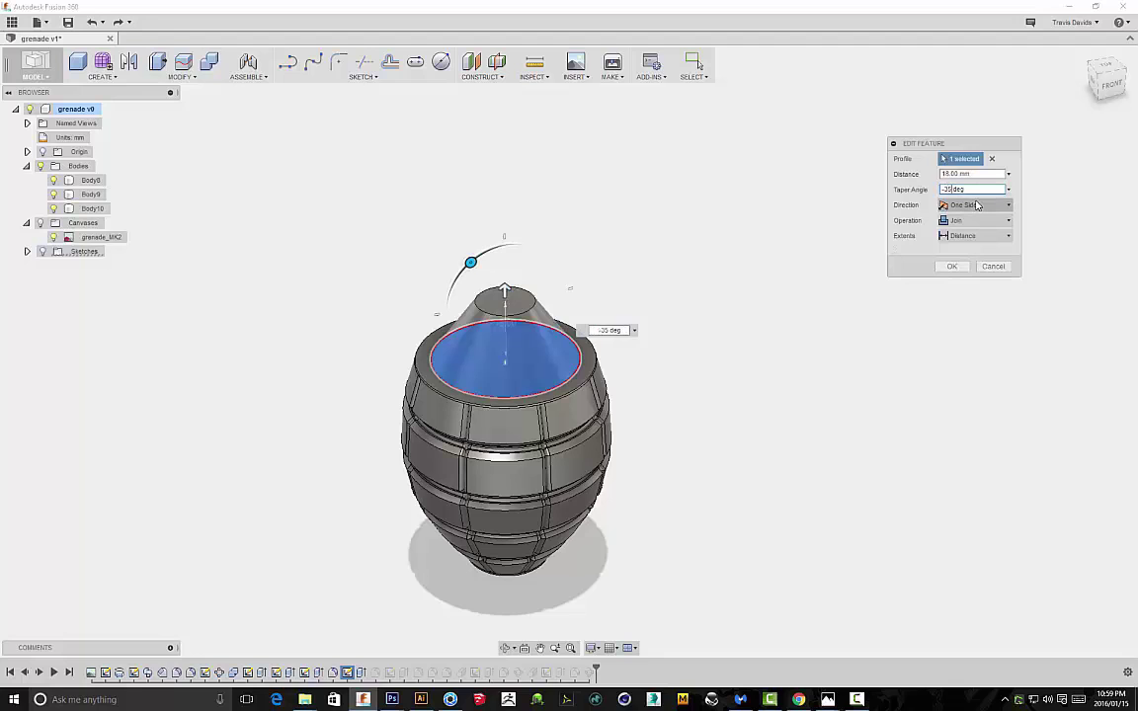
{"action": "type", "text": "0"}
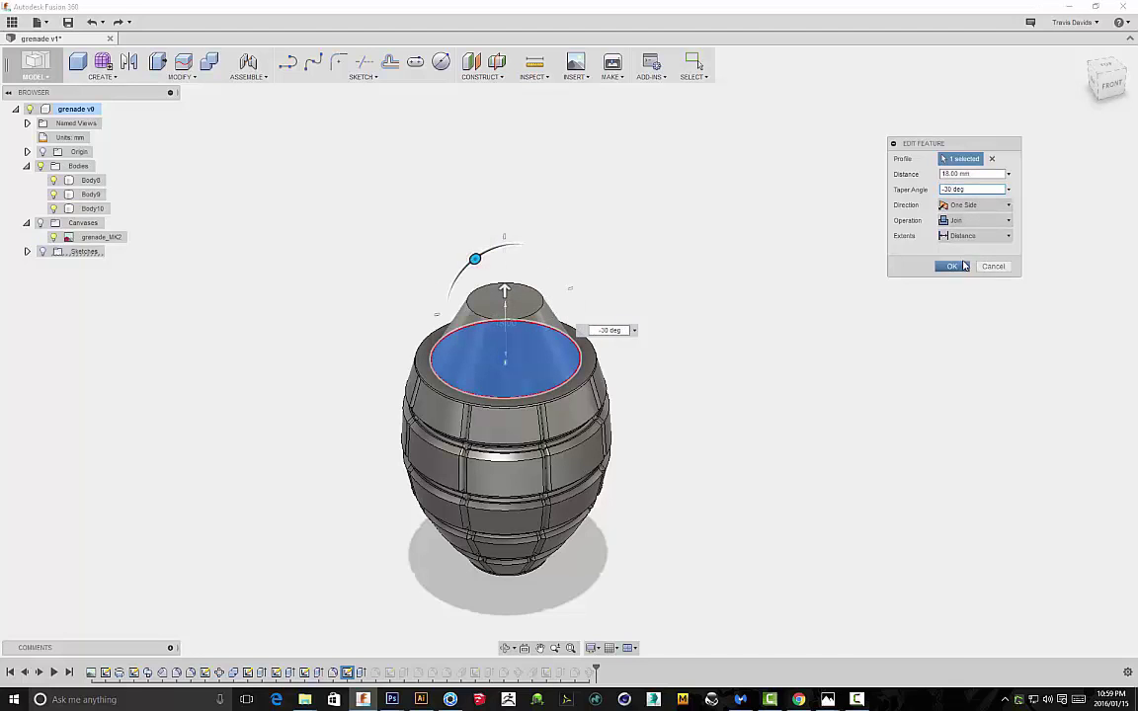
{"action": "left_click", "coordinate": [953, 266]}
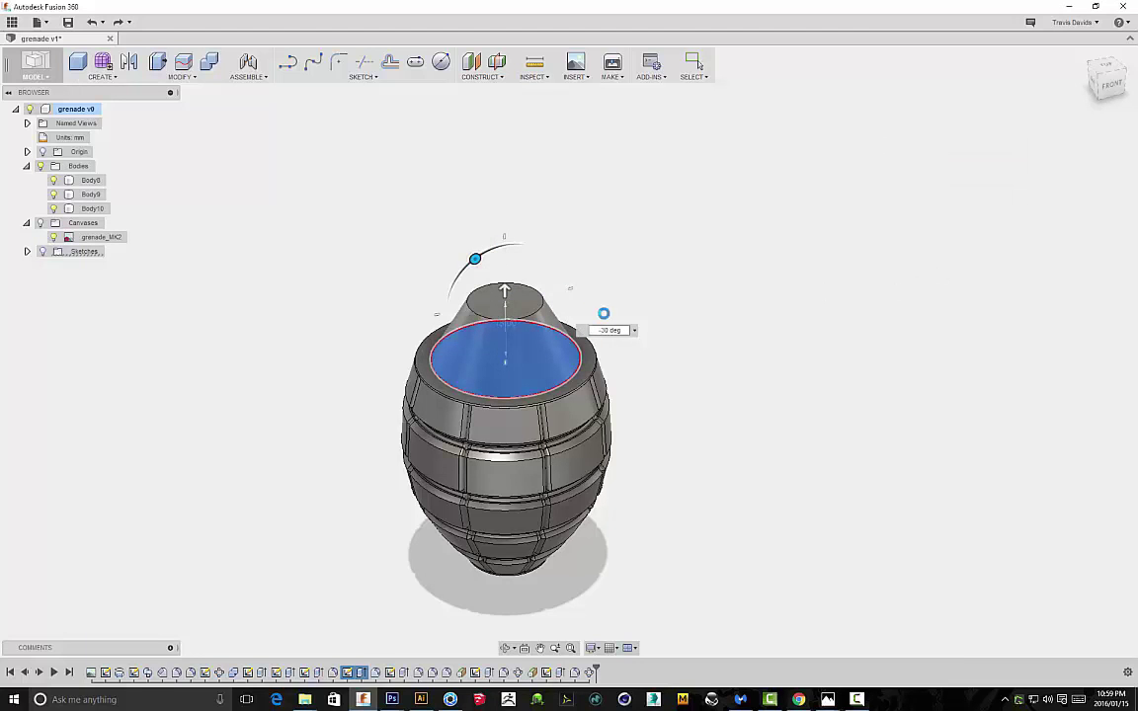
Fillet the neck's top circular edge with a constant radius of 2.50 mm
{"action": "middle_click_drag", "start_coordinate": [724, 348], "coordinate": [713, 434], "text": "shift"}
{"action": "scroll", "coordinate": [567, 326], "scroll_direction": "up", "scroll_amount": 6}
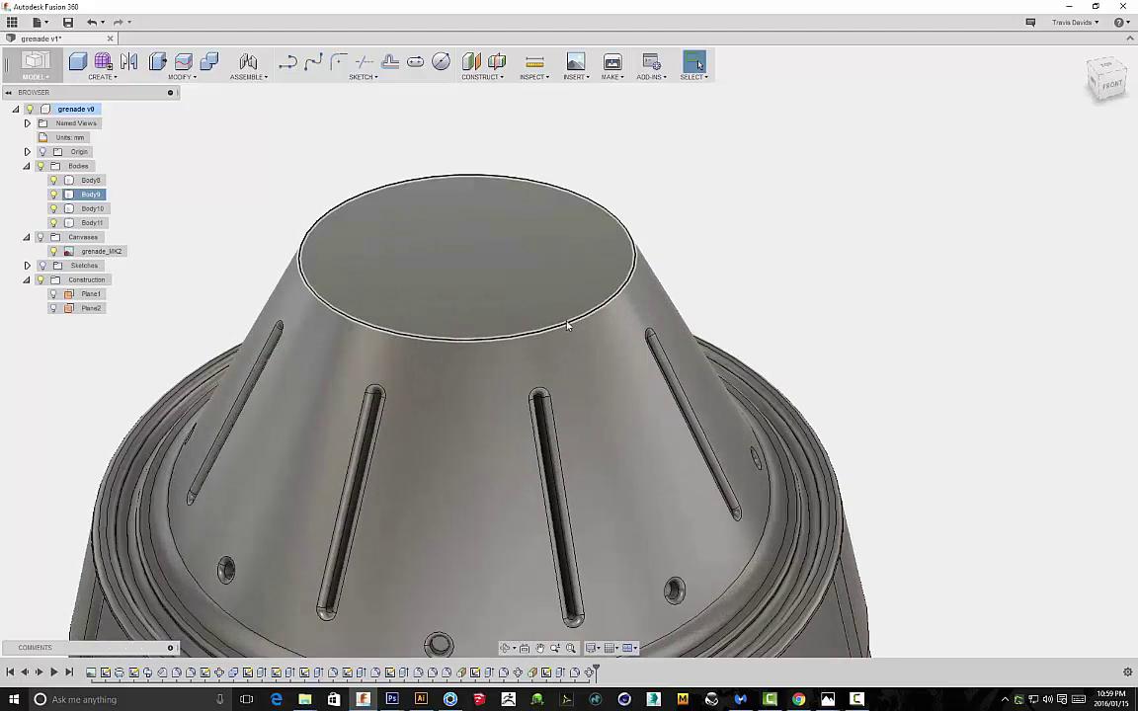
{"action": "right_click", "coordinate": [829, 293]}
{"action": "left_click", "coordinate": [803, 352]}
{"action": "left_click_drag", "start_coordinate": [579, 313], "coordinate": [577, 316]}
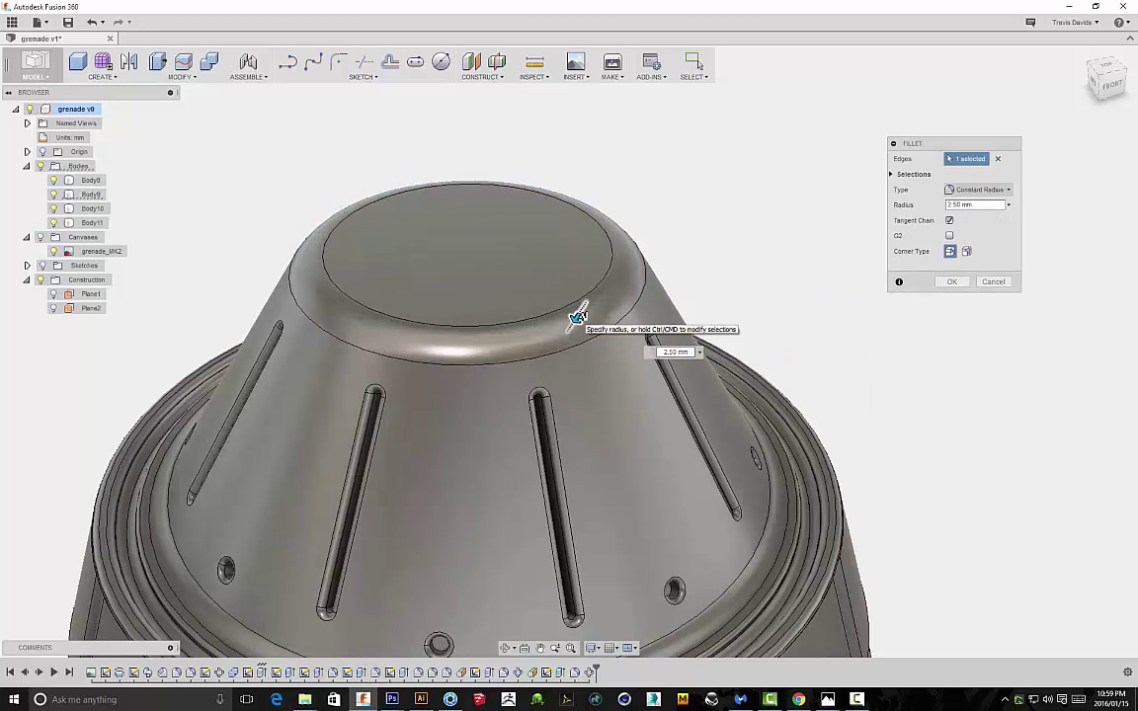
{"action": "scroll", "coordinate": [861, 388], "scroll_direction": "down", "scroll_amount": 6}
{"action": "middle_click_drag", "start_coordinate": [1002, 439], "coordinate": [855, 368]}
{"action": "left_click", "coordinate": [953, 282]}
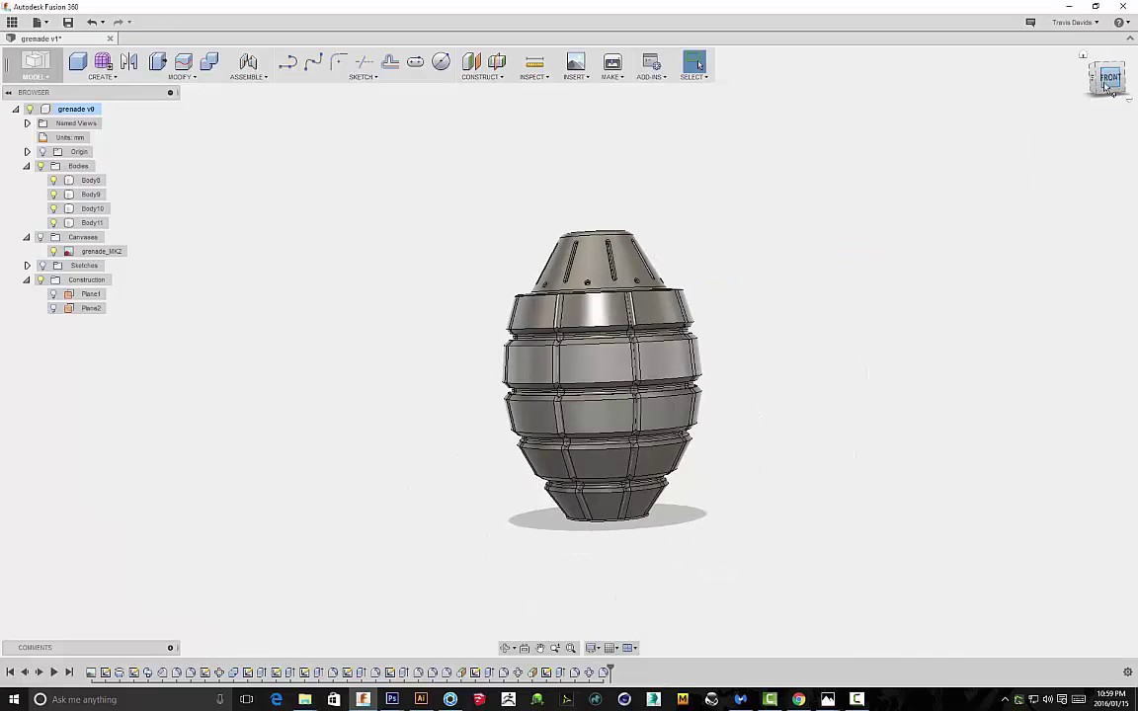
Sketch a horizontal line across the body's full width through its middle groove on the front plane, and turn on sketch visibility
{"action": "left_click", "coordinate": [1112, 81]}
{"action": "left_click", "coordinate": [292, 67]}
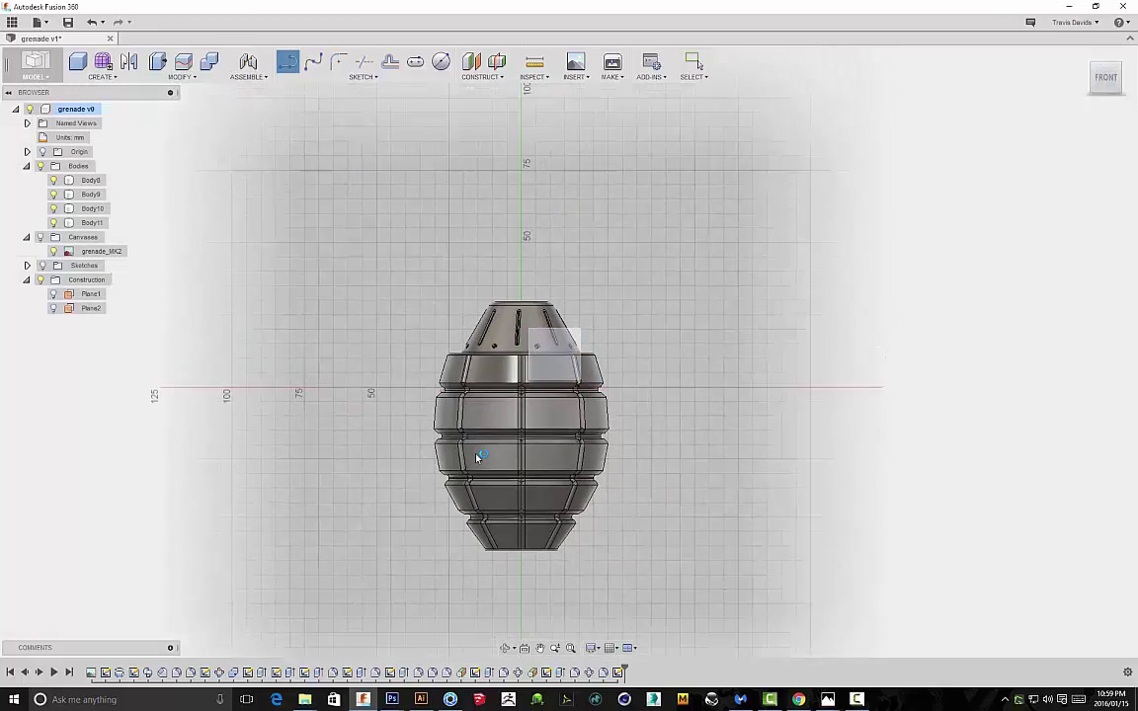
{"action": "left_click", "coordinate": [477, 456]}
{"action": "scroll", "coordinate": [476, 457], "scroll_direction": "up", "scroll_amount": 10}
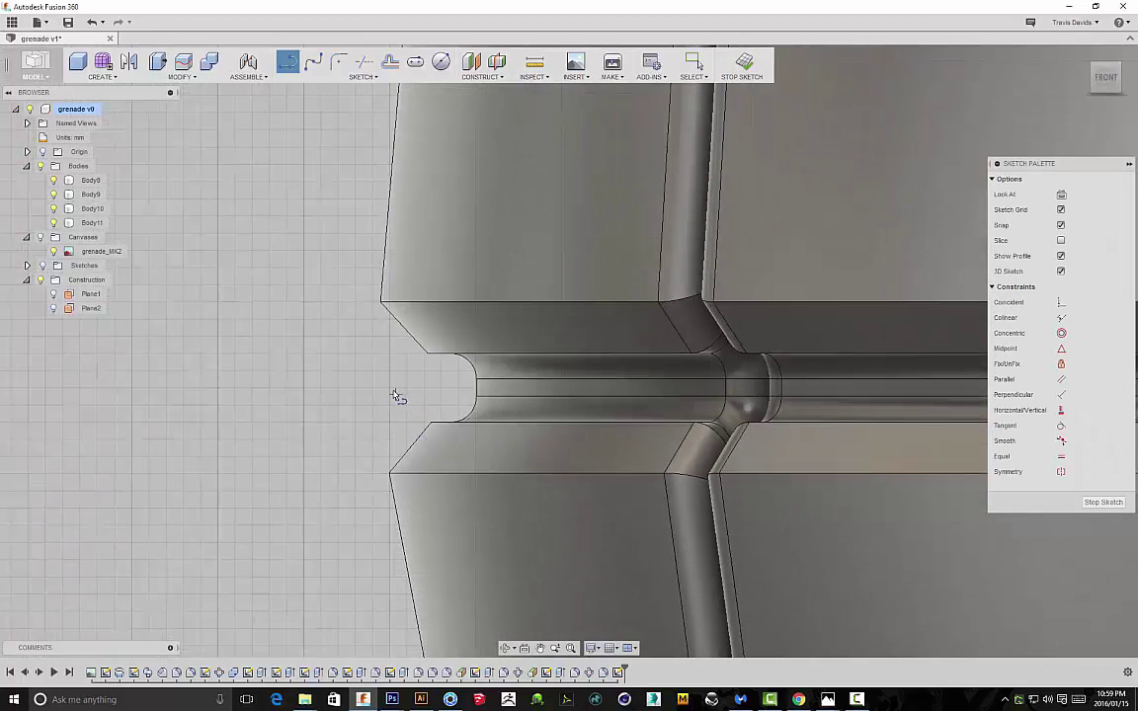
{"action": "scroll", "coordinate": [820, 386], "scroll_direction": "down", "scroll_amount": 2}
{"action": "middle_click_drag", "start_coordinate": [820, 386], "coordinate": [168, 373]}
{"action": "scroll", "coordinate": [819, 350], "scroll_direction": "down", "scroll_amount": 1}
{"action": "middle_click_drag", "start_coordinate": [820, 349], "coordinate": [71, 332]}
{"action": "scroll", "coordinate": [71, 332], "scroll_direction": "down", "scroll_amount": 1}
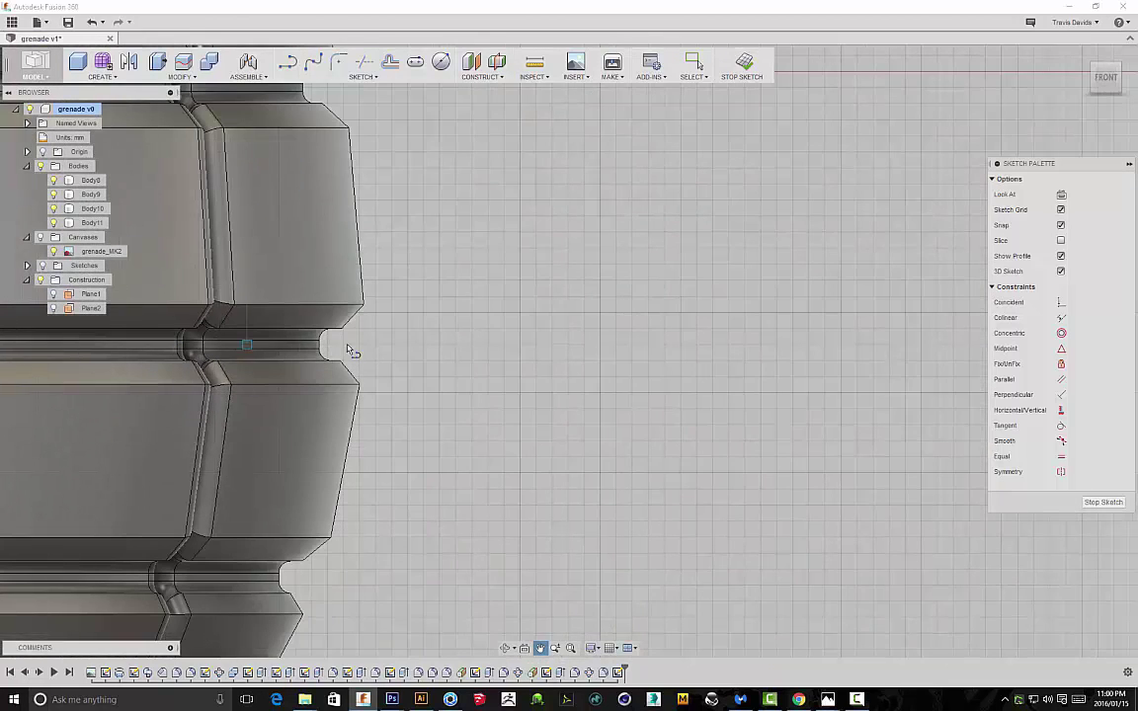
{"action": "scroll", "coordinate": [350, 348], "scroll_direction": "up", "scroll_amount": 4}
{"action": "scroll", "coordinate": [381, 350], "scroll_direction": "down", "scroll_amount": 5}
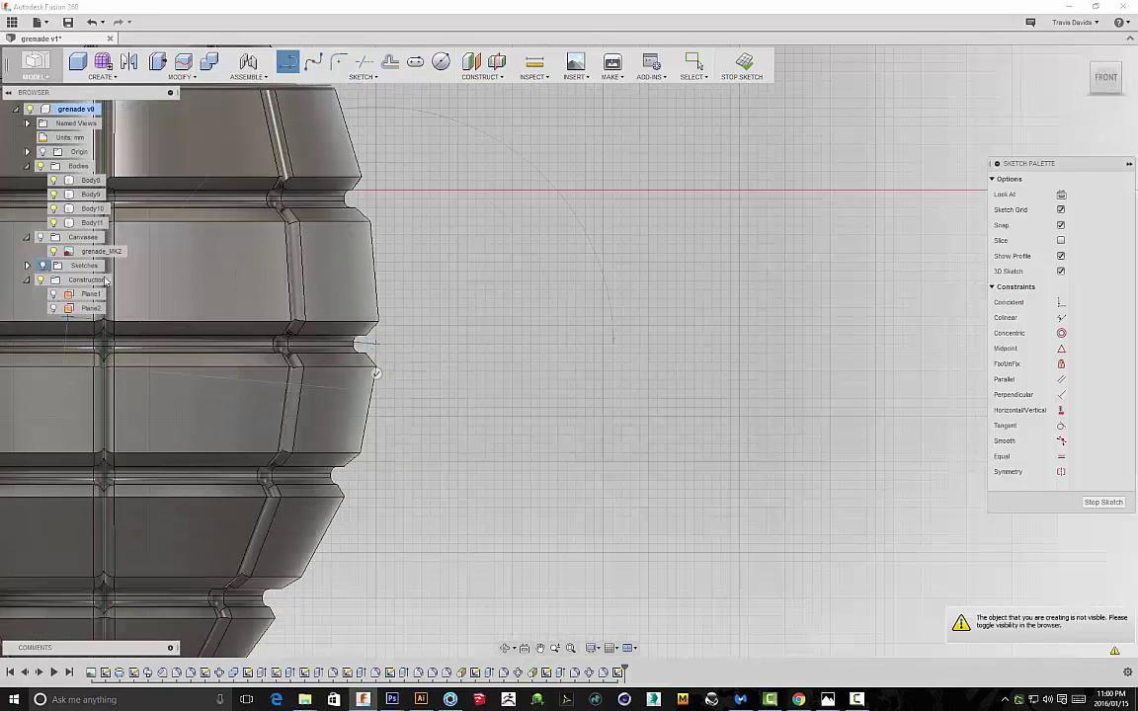
{"action": "right_click", "coordinate": [510, 309]}
{"action": "left_click", "coordinate": [560, 311]}
{"action": "scroll", "coordinate": [493, 361], "scroll_direction": "down", "scroll_amount": 6}
{"action": "middle_click_drag", "start_coordinate": [534, 337], "coordinate": [654, 371]}
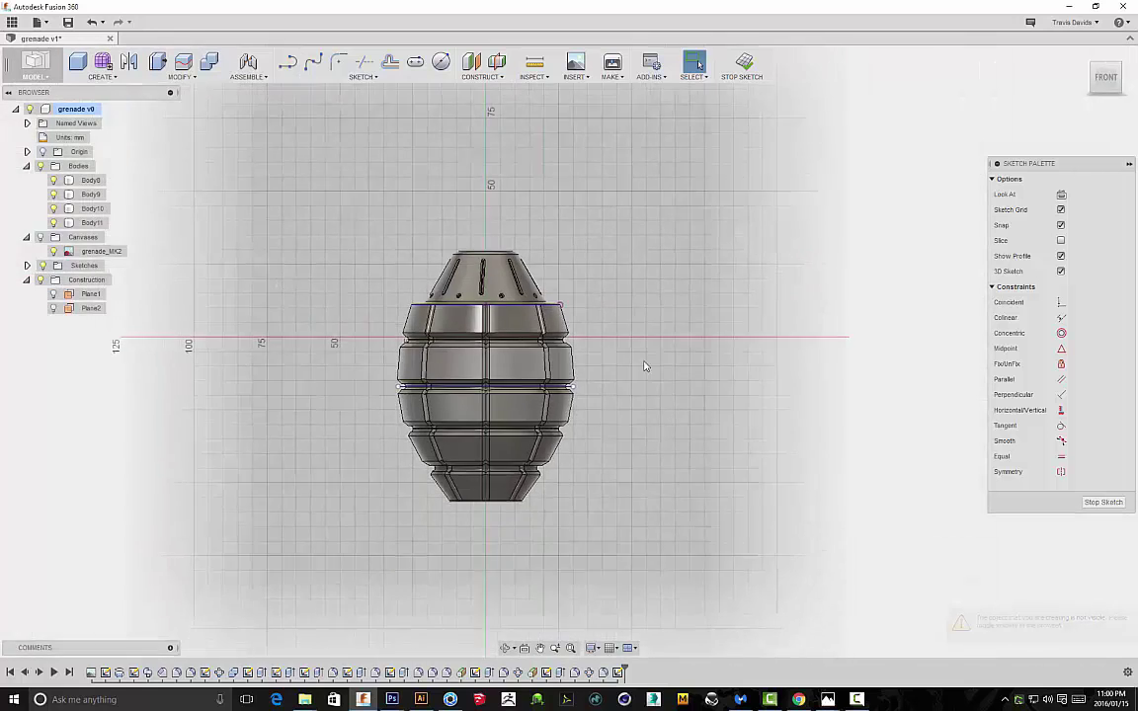
{"action": "scroll", "coordinate": [654, 374], "scroll_direction": "up", "scroll_amount": 3}
{"action": "left_click", "coordinate": [749, 71]}
Split the grooved body in two with Split Body, using the horizontal sketch line as the extended splitting tool
{"action": "left_click", "coordinate": [182, 79]}
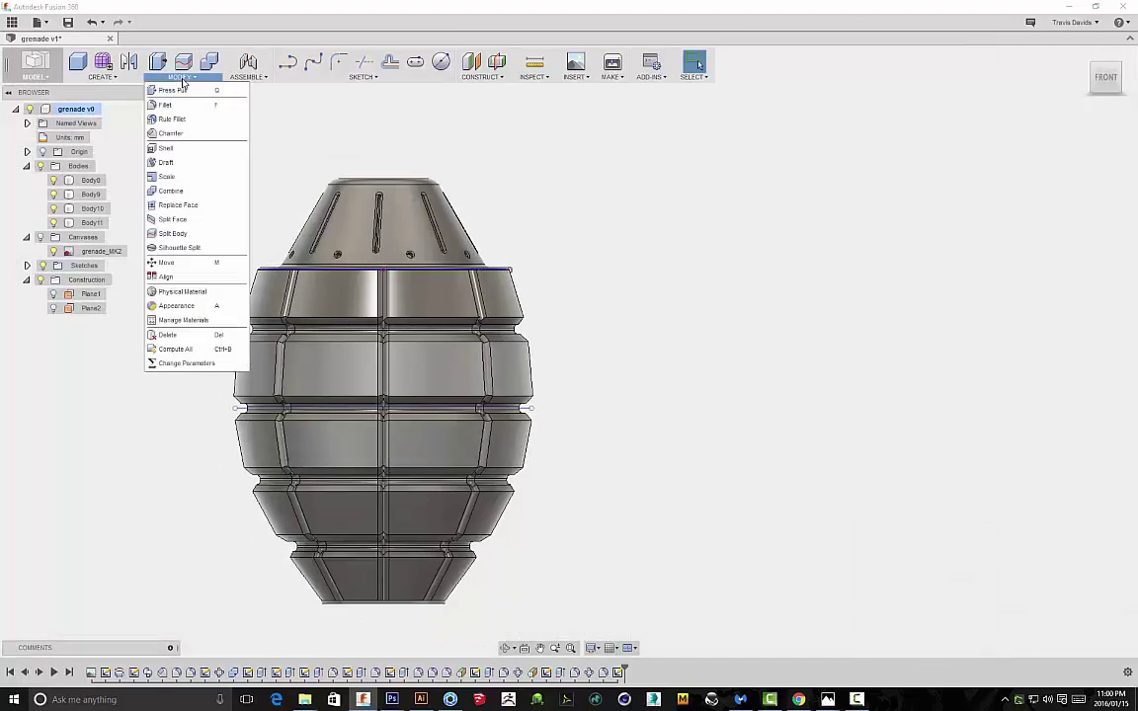
{"action": "left_click", "coordinate": [154, 211]}
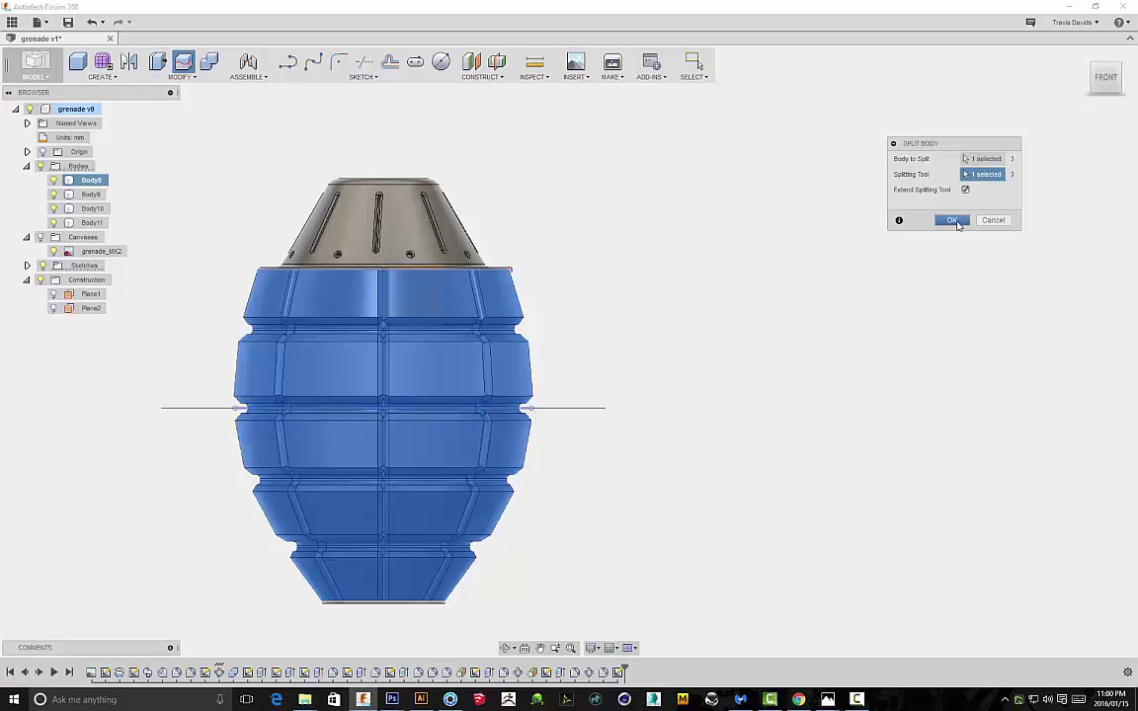
{"action": "left_click", "coordinate": [956, 225]}
{"action": "middle_click_drag", "start_coordinate": [613, 320], "coordinate": [664, 331], "text": "shift"}
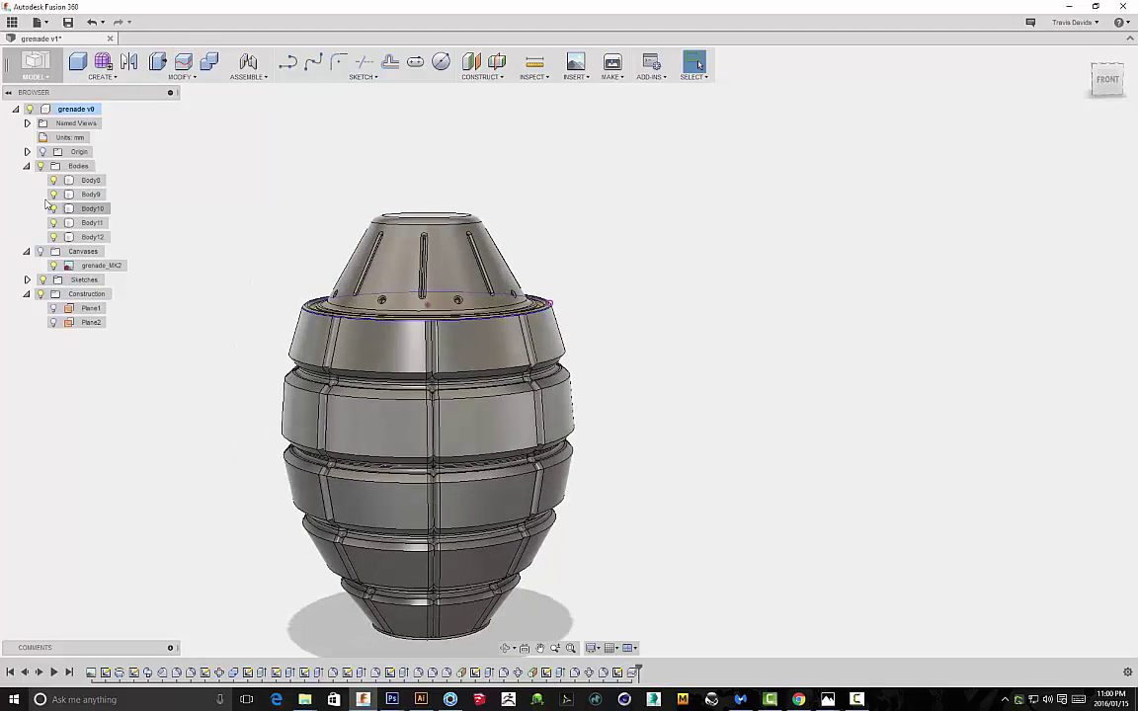
Hide the lower half of the split body and the small disc left at the base
{"action": "left_click", "coordinate": [57, 238]}
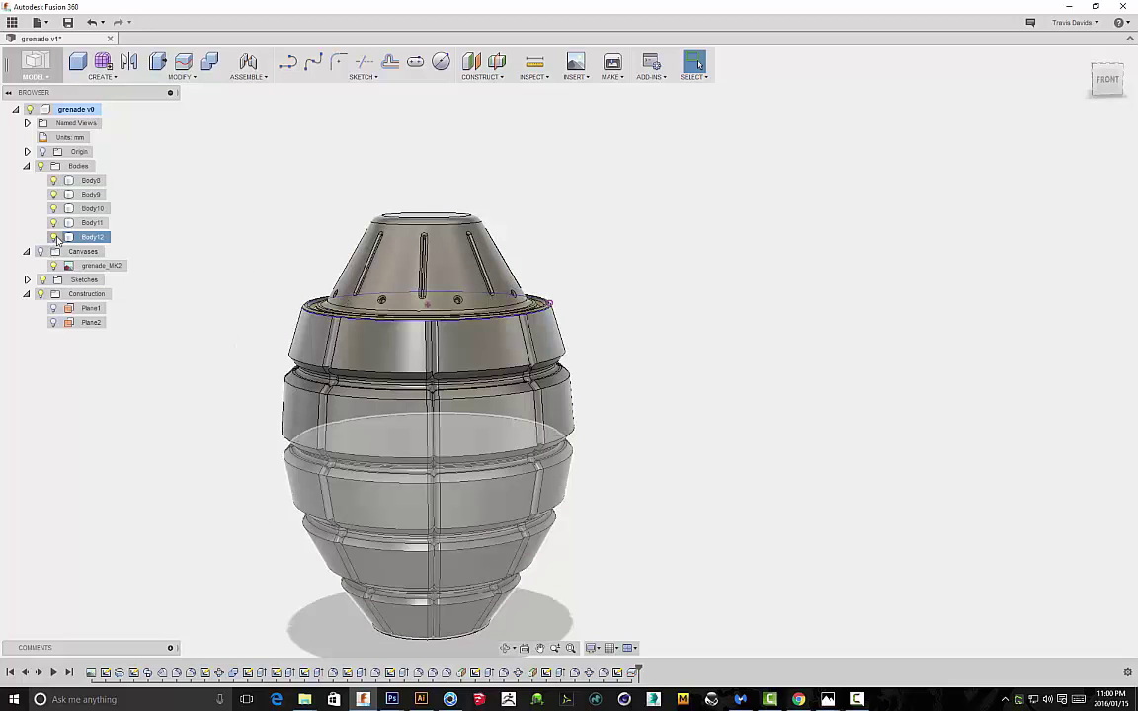
{"action": "left_click", "coordinate": [56, 239]}
{"action": "scroll", "coordinate": [697, 392], "scroll_direction": "down", "scroll_amount": 1}
{"action": "middle_click_drag", "start_coordinate": [724, 394], "coordinate": [720, 374], "text": "shift"}
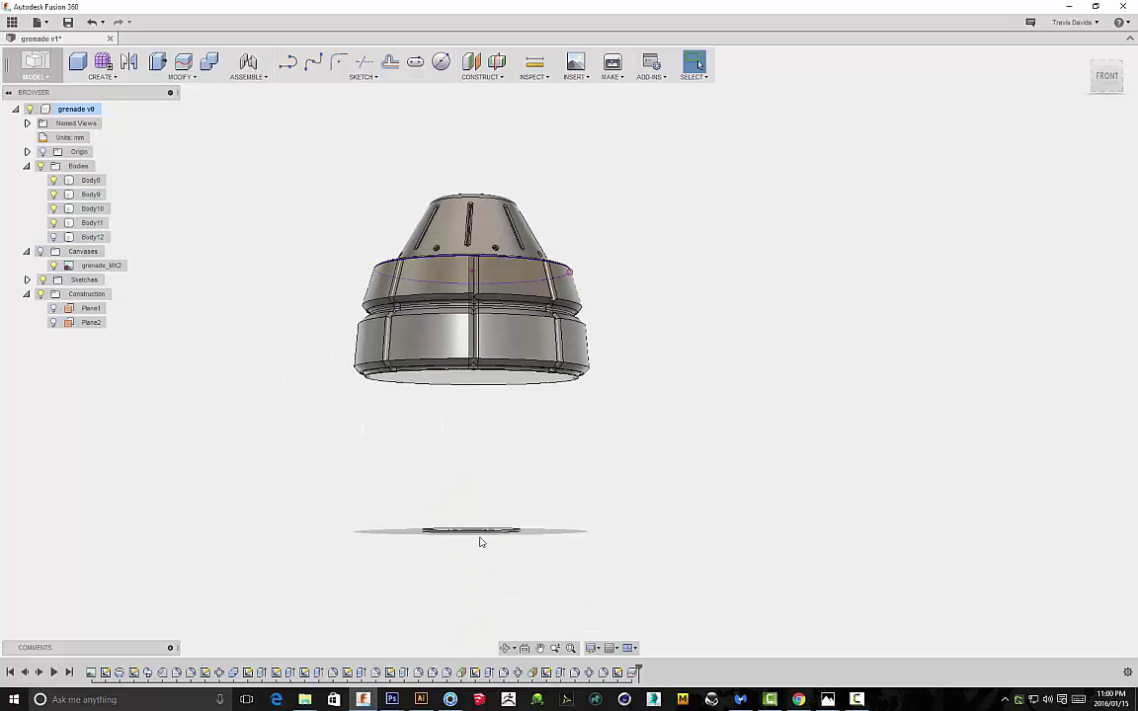
{"action": "middle_click_drag", "start_coordinate": [650, 521], "coordinate": [530, 586], "text": "shift"}
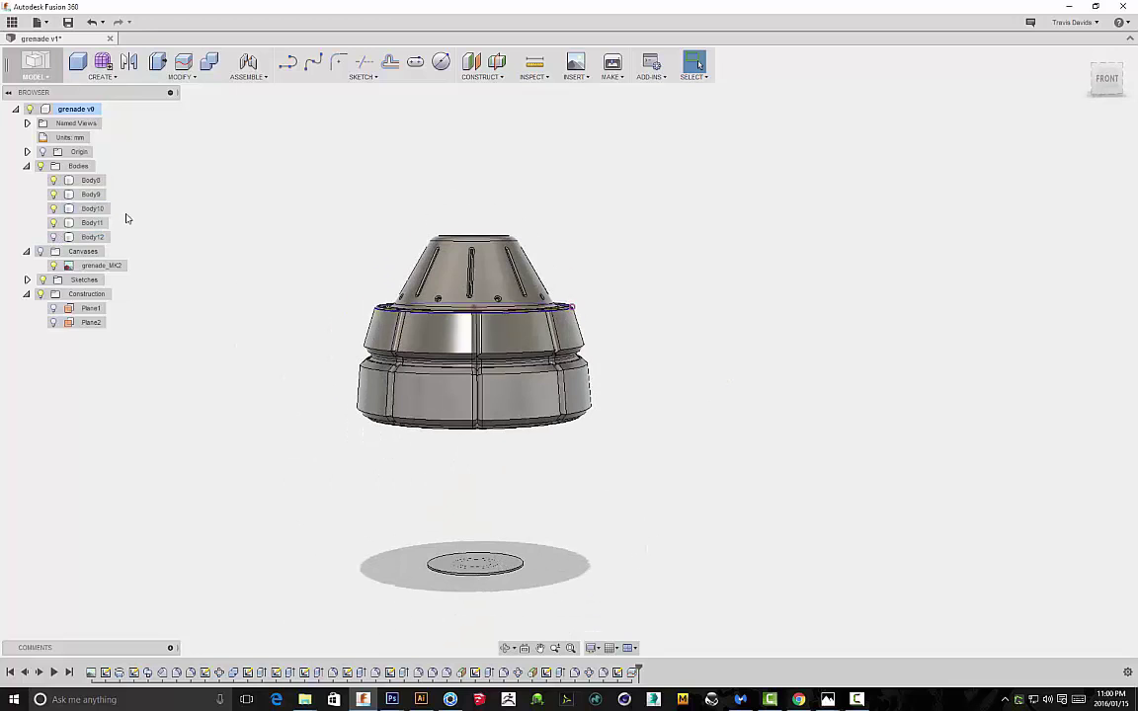
{"action": "left_click", "coordinate": [54, 209]}
Mirror the three visible upper bodies about the flat cut face of the split body
{"action": "left_click", "coordinate": [91, 181]}
{"action": "left_click", "coordinate": [93, 194], "text": "ctrl"}
{"action": "left_click", "coordinate": [94, 223], "text": "ctrl"}
{"action": "middle_click_drag", "start_coordinate": [642, 360], "coordinate": [637, 281], "text": "shift"}
{"action": "left_click", "coordinate": [117, 78]}
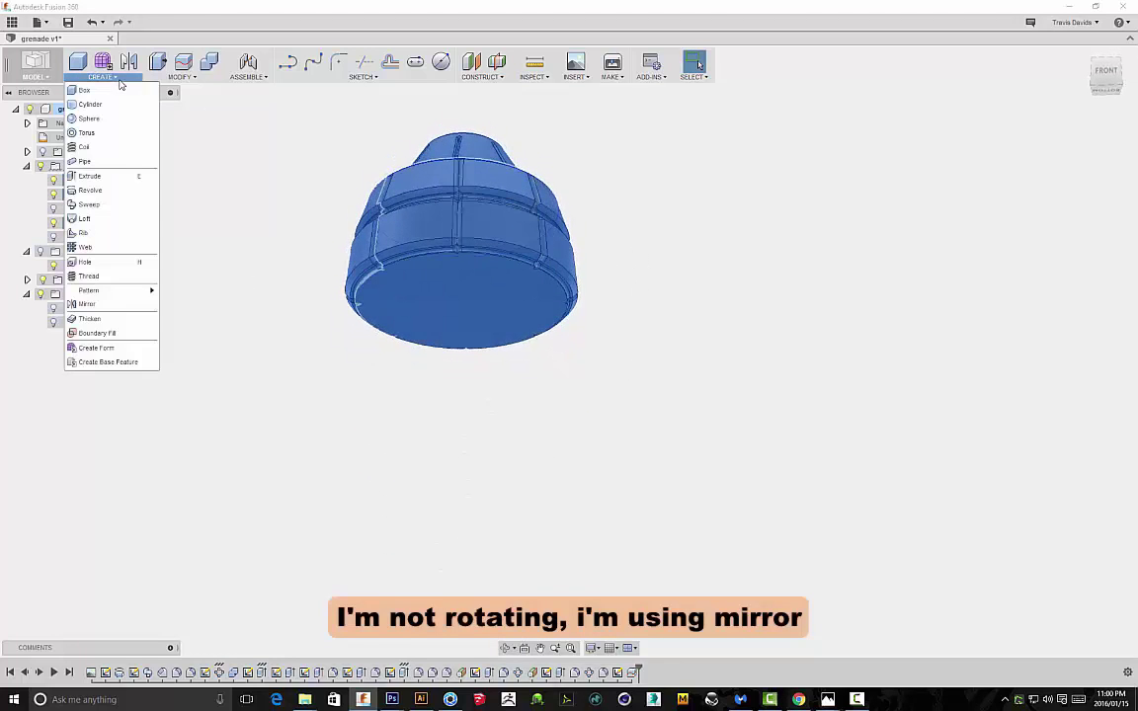
{"action": "left_click", "coordinate": [94, 306]}
{"action": "left_click", "coordinate": [965, 174]}
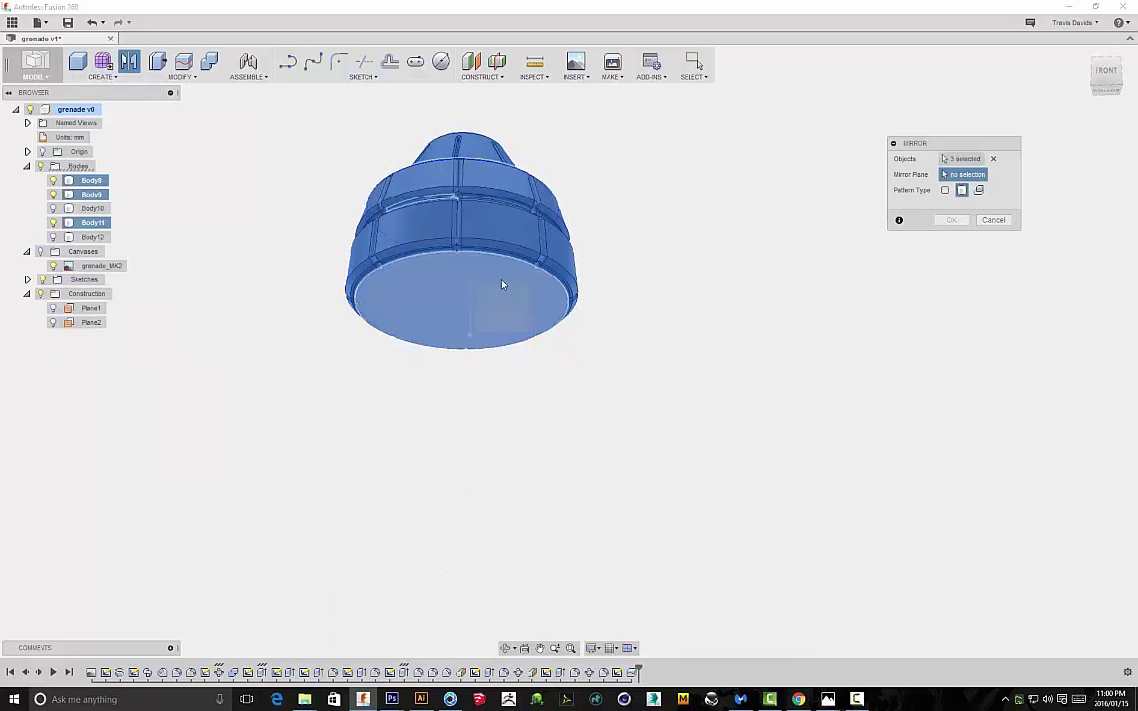
{"action": "left_click", "coordinate": [407, 257]}
{"action": "middle_click_drag", "start_coordinate": [636, 289], "coordinate": [637, 325], "text": "shift"}
{"action": "left_click", "coordinate": [952, 220]}
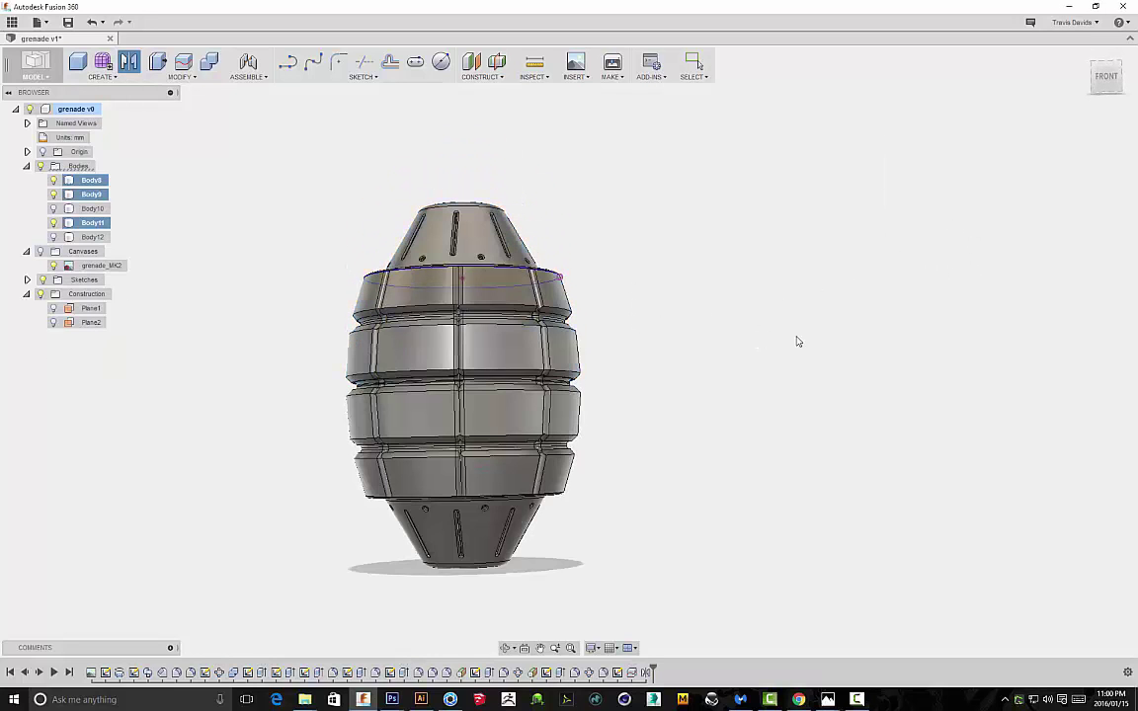
{"action": "key", "text": "Escape"}
Create a sketch on the flat end face of the lower neck and draw a circle centred on it, about half the face's diameter
{"action": "scroll", "coordinate": [708, 324], "scroll_direction": "down", "scroll_amount": 2}
{"action": "middle_click_drag", "start_coordinate": [707, 324], "coordinate": [701, 299], "text": "shift"}
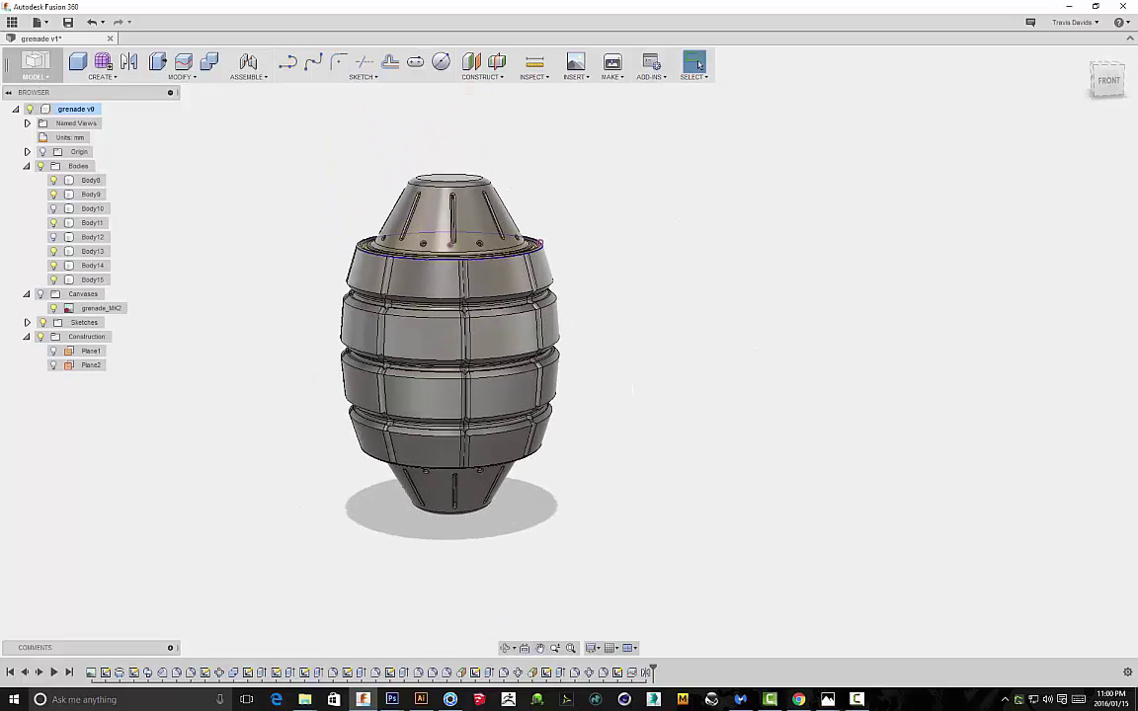
{"action": "middle_click_drag", "start_coordinate": [642, 265], "coordinate": [666, 485], "text": "shift"}
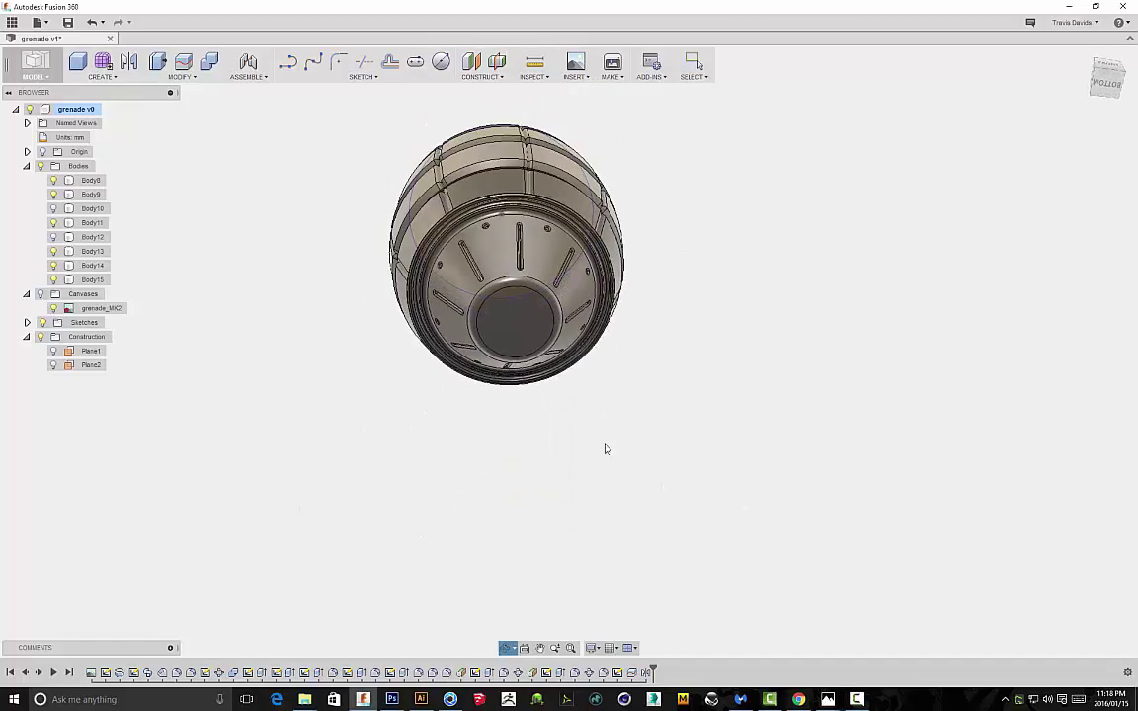
{"action": "left_click", "coordinate": [515, 373]}
{"action": "right_click", "coordinate": [653, 375]}
{"action": "left_click", "coordinate": [666, 436]}
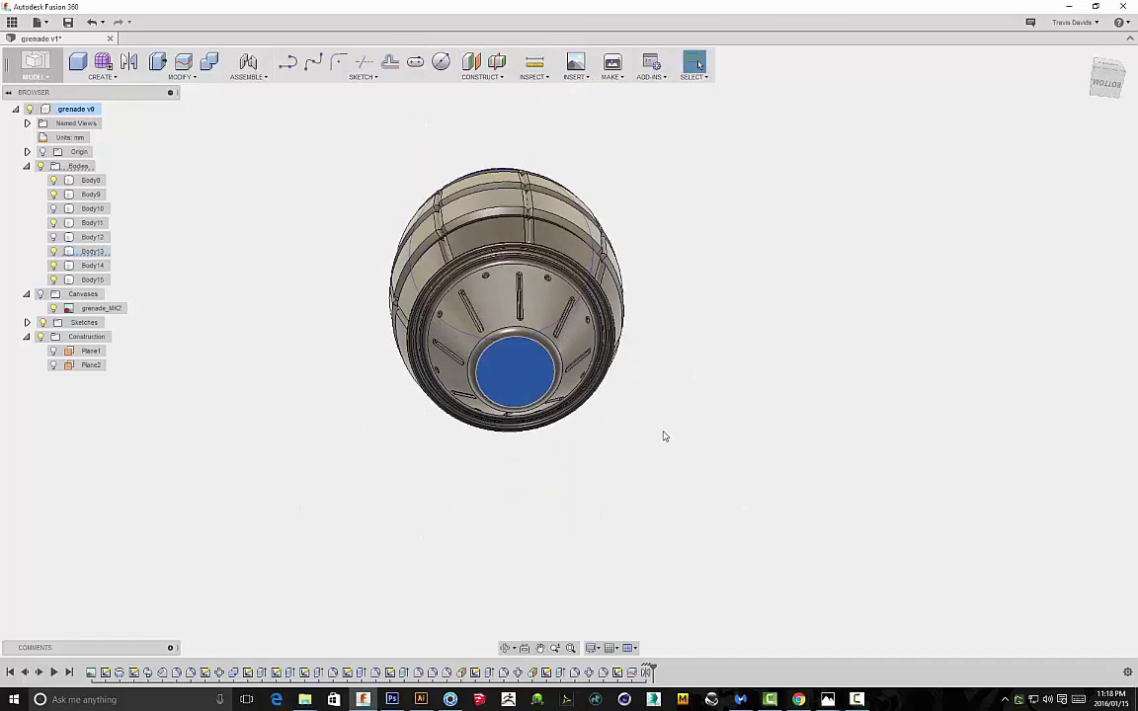
{"action": "left_click", "coordinate": [440, 63]}
{"action": "scroll", "coordinate": [548, 336], "scroll_direction": "up", "scroll_amount": 8}
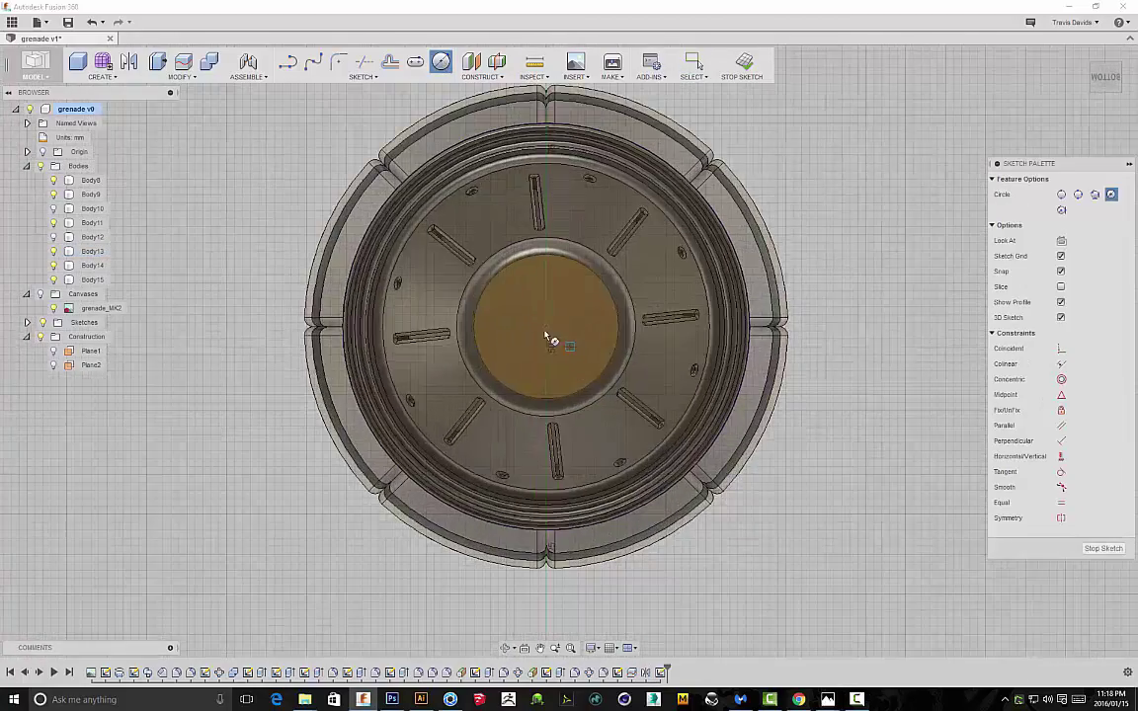
{"action": "left_click", "coordinate": [530, 315]}
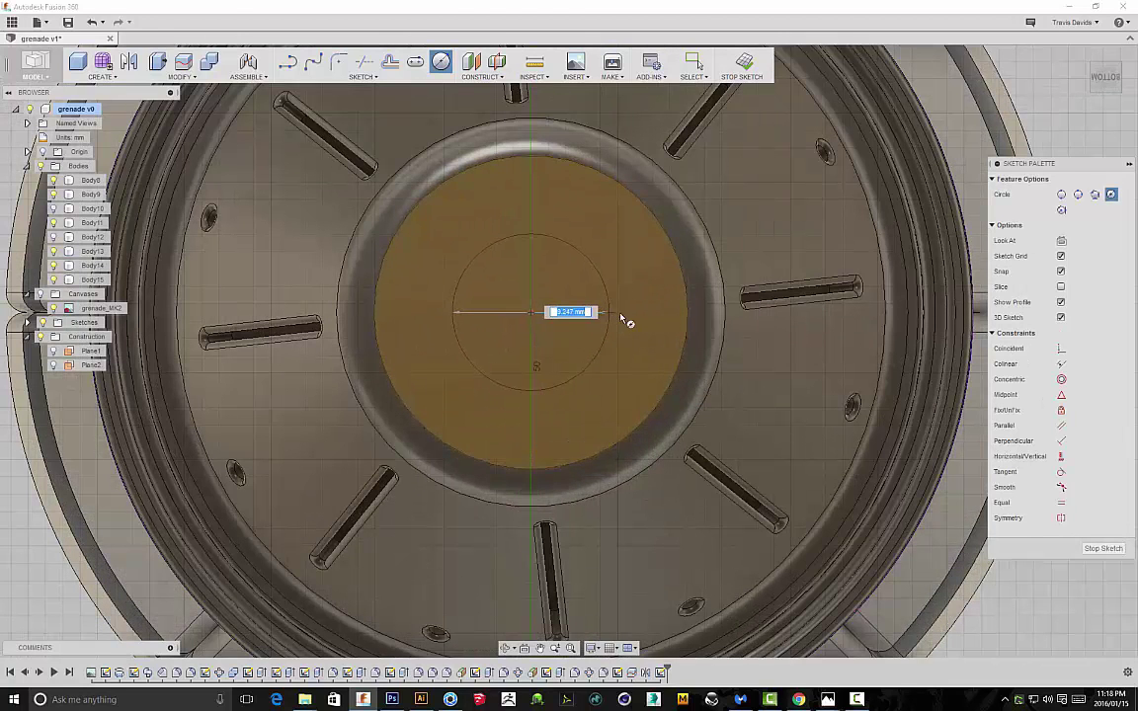
{"action": "left_click", "coordinate": [626, 315]}
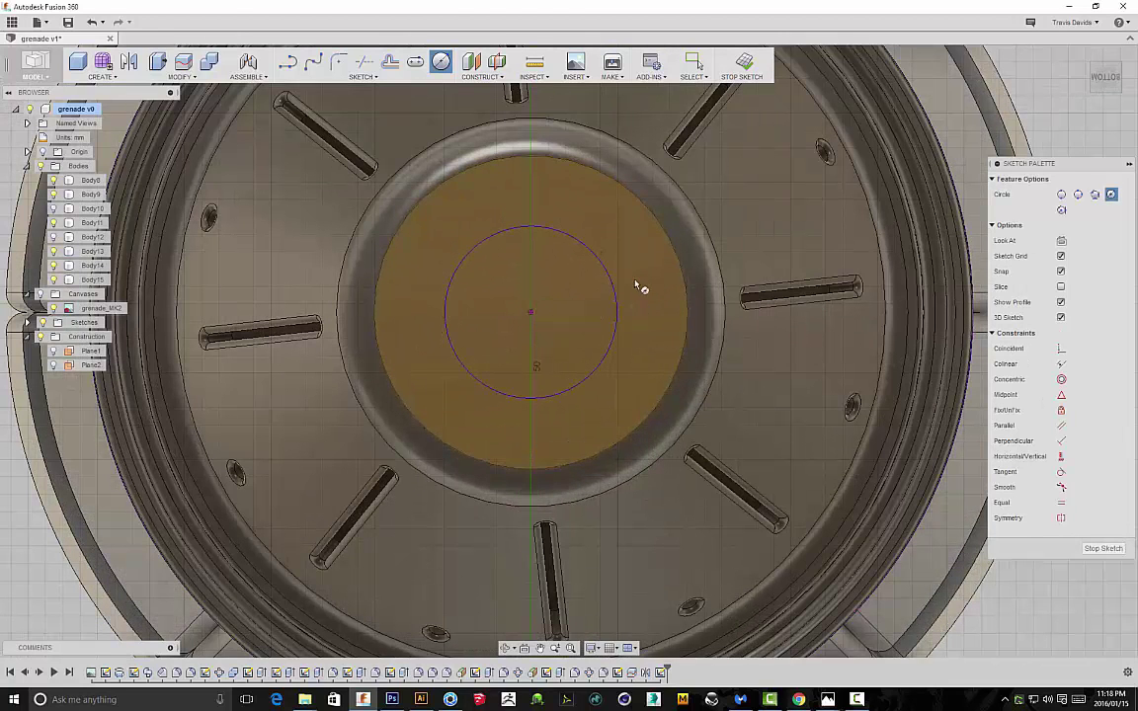
{"action": "right_click", "coordinate": [635, 285]}
{"action": "left_click", "coordinate": [679, 281]}
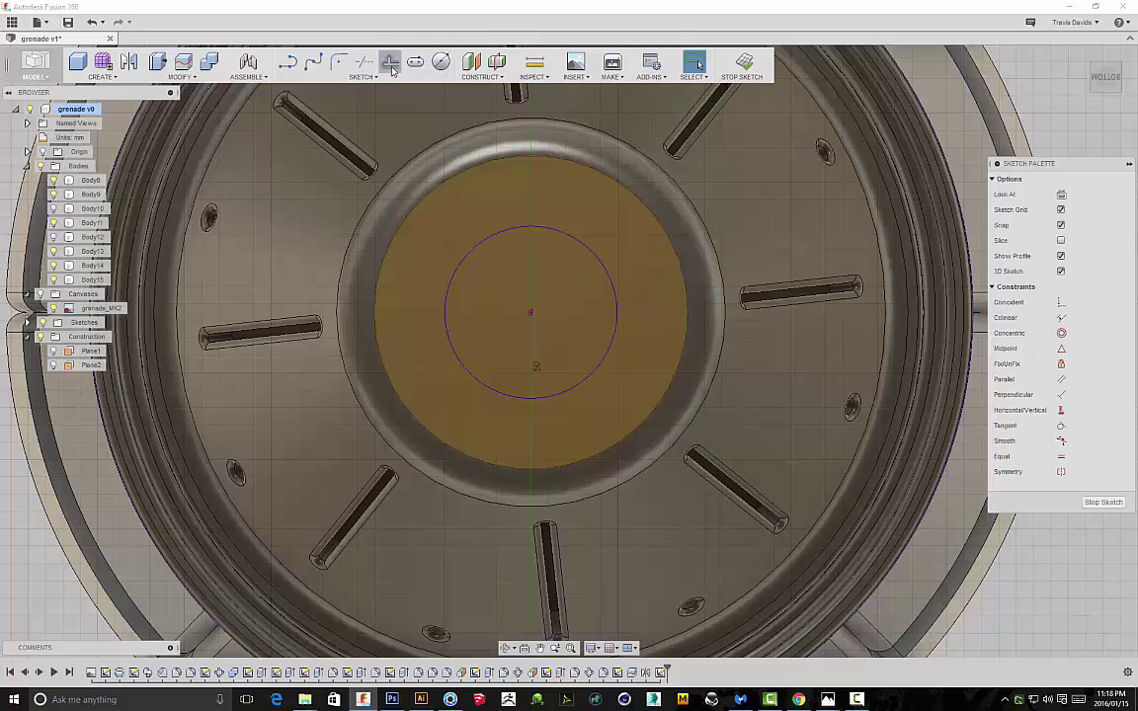
Offset the sketched circle inward to form a narrow ring
{"action": "left_click", "coordinate": [391, 64]}
{"action": "left_click", "coordinate": [598, 367]}
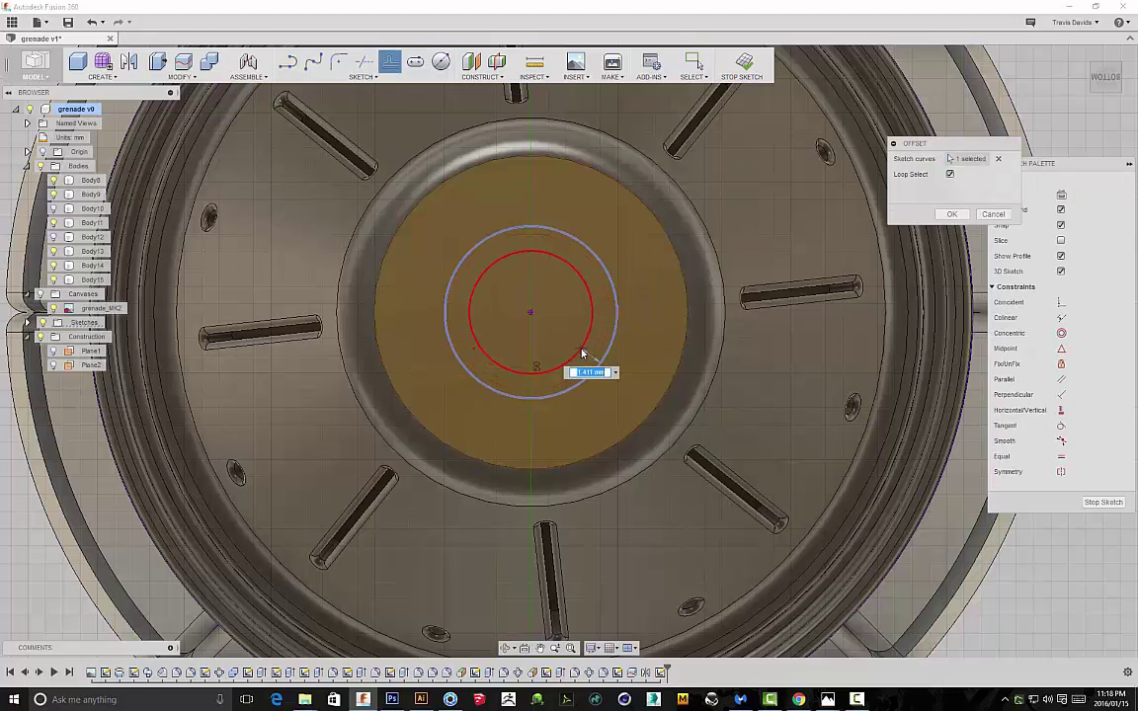
{"action": "left_click", "coordinate": [581, 352]}
{"action": "key", "text": "Return"}
Extrude the ring profile between the two circles as a cut with a distance of -0.50 mm
{"action": "left_click", "coordinate": [597, 315]}
{"action": "scroll", "coordinate": [642, 331], "scroll_direction": "down", "scroll_amount": 3}
{"action": "middle_click_drag", "start_coordinate": [642, 331], "coordinate": [715, 415], "text": "shift"}
{"action": "right_click", "coordinate": [715, 412]}
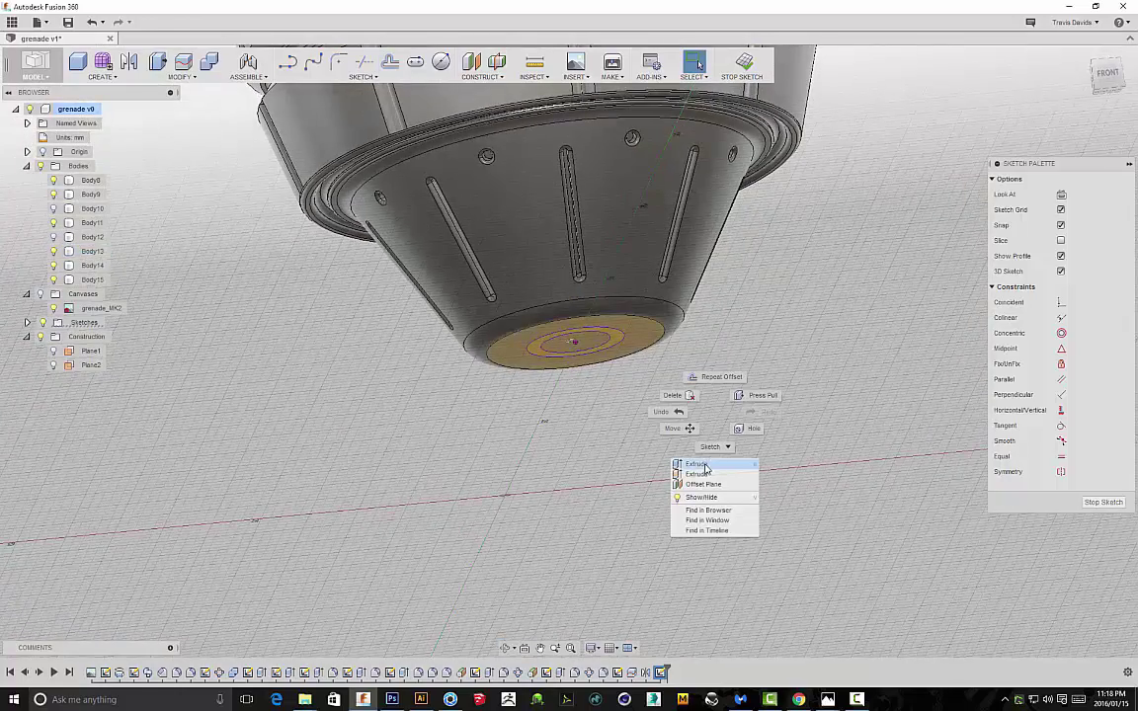
{"action": "left_click", "coordinate": [703, 466]}
{"action": "scroll", "coordinate": [595, 359], "scroll_direction": "up", "scroll_amount": 5}
{"action": "left_click_drag", "start_coordinate": [641, 329], "coordinate": [641, 317]}
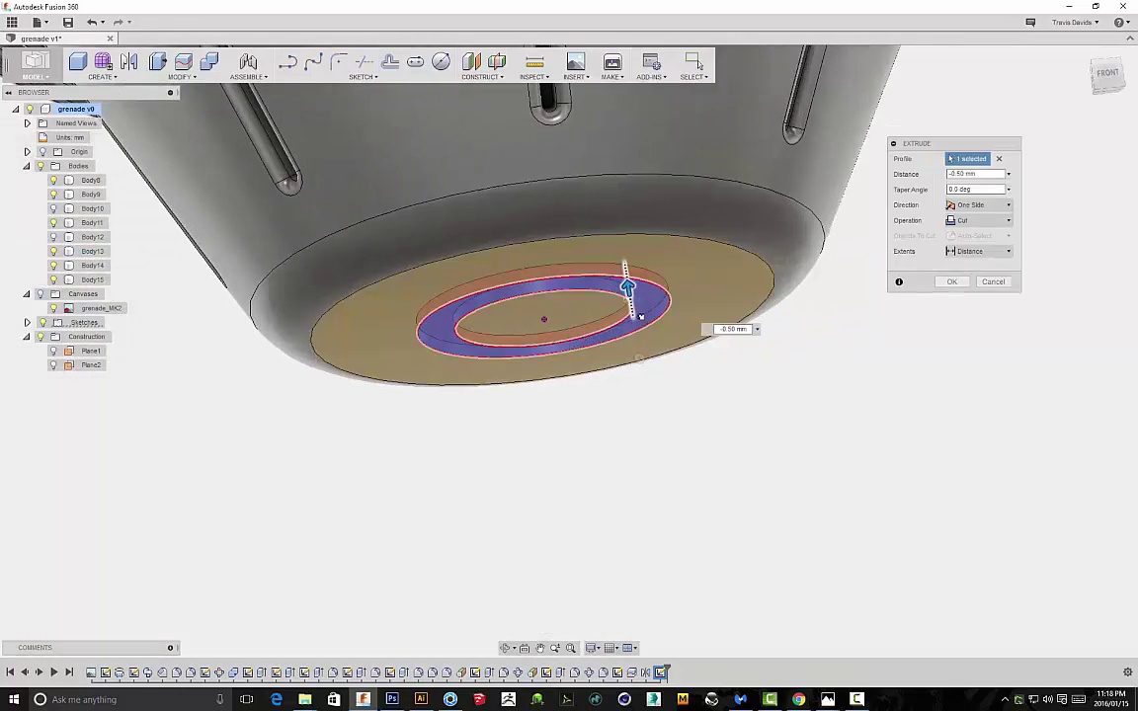
{"action": "scroll", "coordinate": [635, 317], "scroll_direction": "up", "scroll_amount": 3}
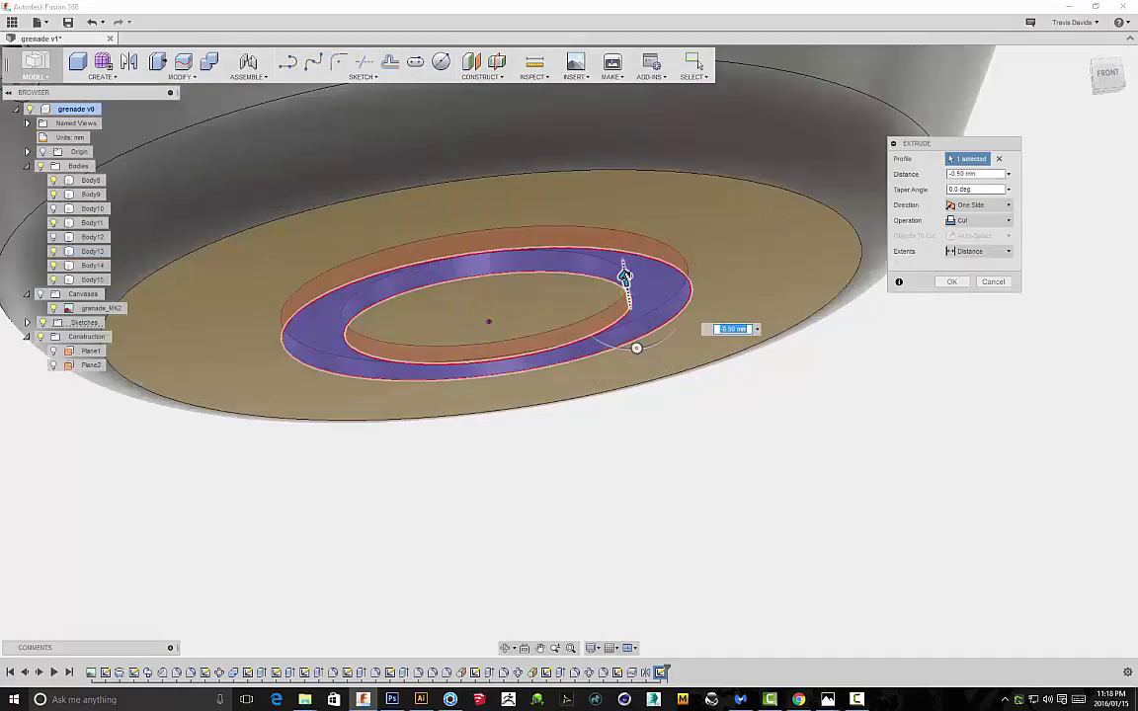
Cut the ring profile 0.50 mm deep into the grenade's bottom face and fillet its inner and outer edges with a 0.50 mm radius
{"action": "left_click", "coordinate": [952, 282]}
{"action": "middle_click_drag", "start_coordinate": [856, 394], "coordinate": [681, 221], "text": "shift"}
{"action": "left_click", "coordinate": [680, 228]}
{"action": "right_click", "coordinate": [867, 302]}
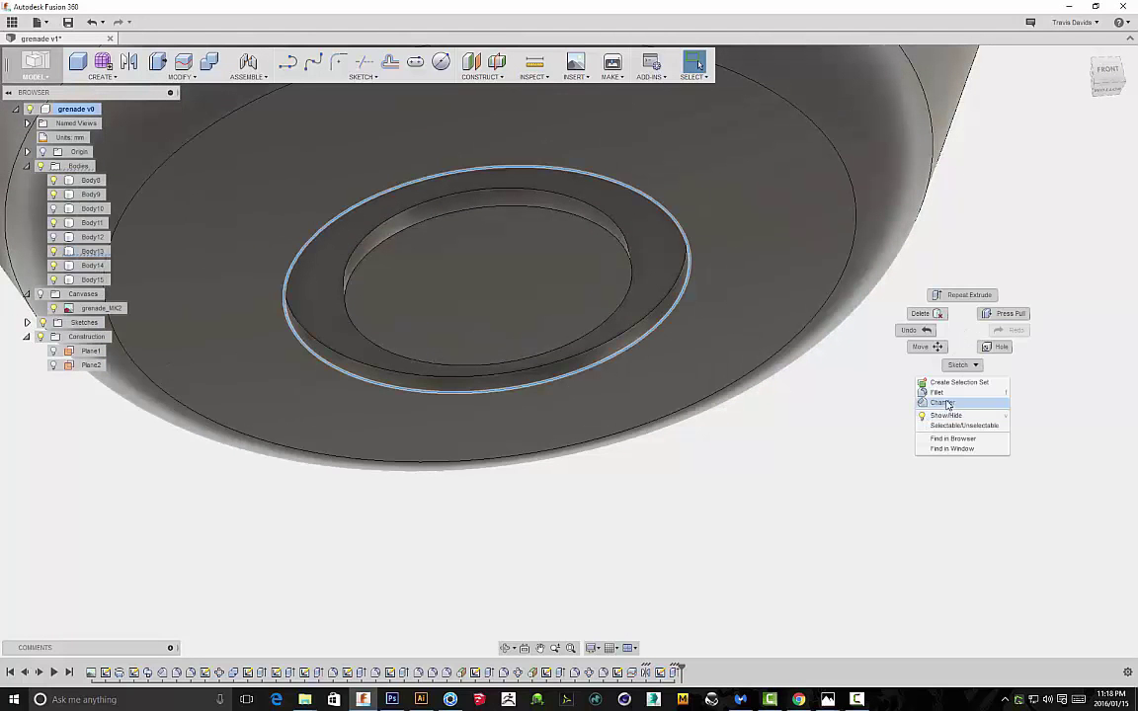
{"action": "left_click", "coordinate": [860, 361]}
{"action": "left_click_drag", "start_coordinate": [675, 232], "coordinate": [680, 223]}
{"action": "left_click", "coordinate": [613, 238]}
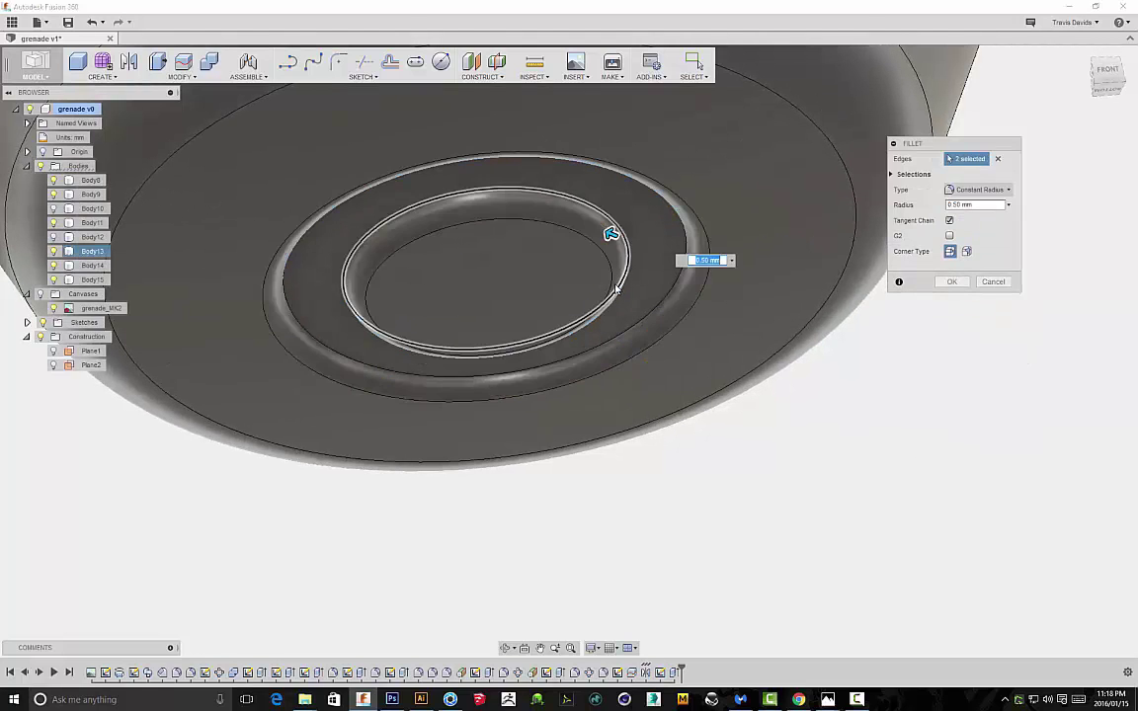
{"action": "scroll", "coordinate": [644, 331], "scroll_direction": "down", "scroll_amount": 5}
{"action": "middle_click_drag", "start_coordinate": [681, 415], "coordinate": [749, 331], "text": "shift"}
{"action": "scroll", "coordinate": [753, 341], "scroll_direction": "down", "scroll_amount": 3}
{"action": "scroll", "coordinate": [756, 345], "scroll_direction": "down", "scroll_amount": 3}
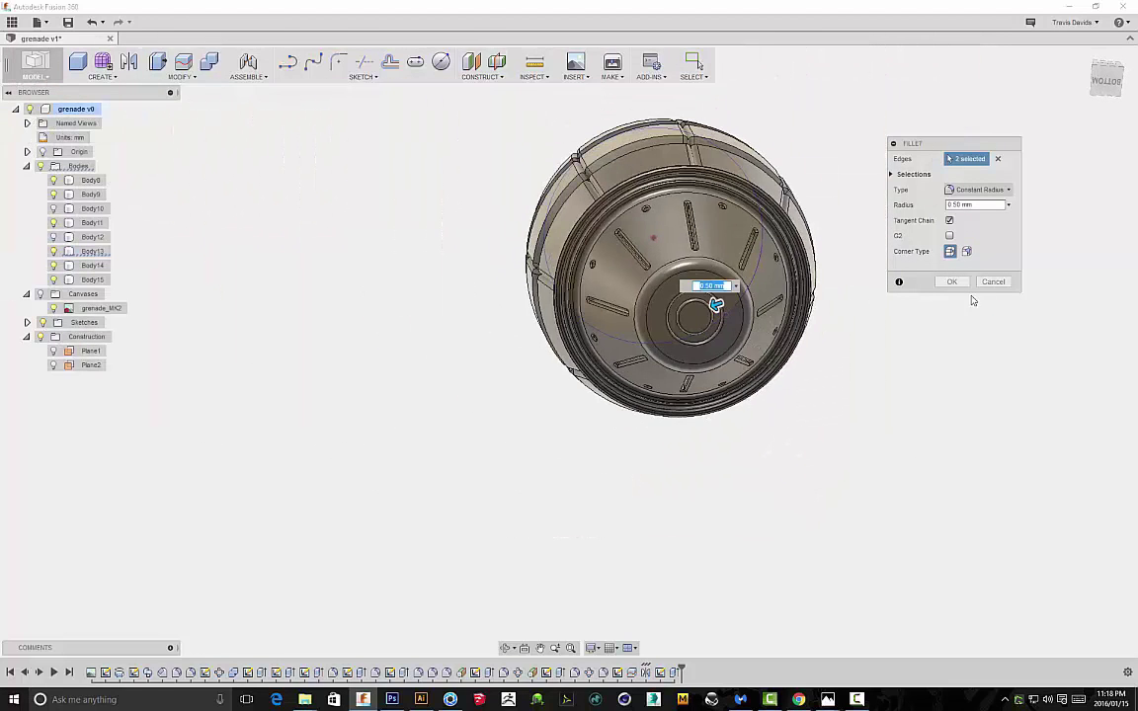
{"action": "left_click", "coordinate": [951, 282]}
Extrude the circular face on top of the upper cone upward as a new body
{"action": "middle_click_drag", "start_coordinate": [884, 277], "coordinate": [839, 336], "text": "shift"}
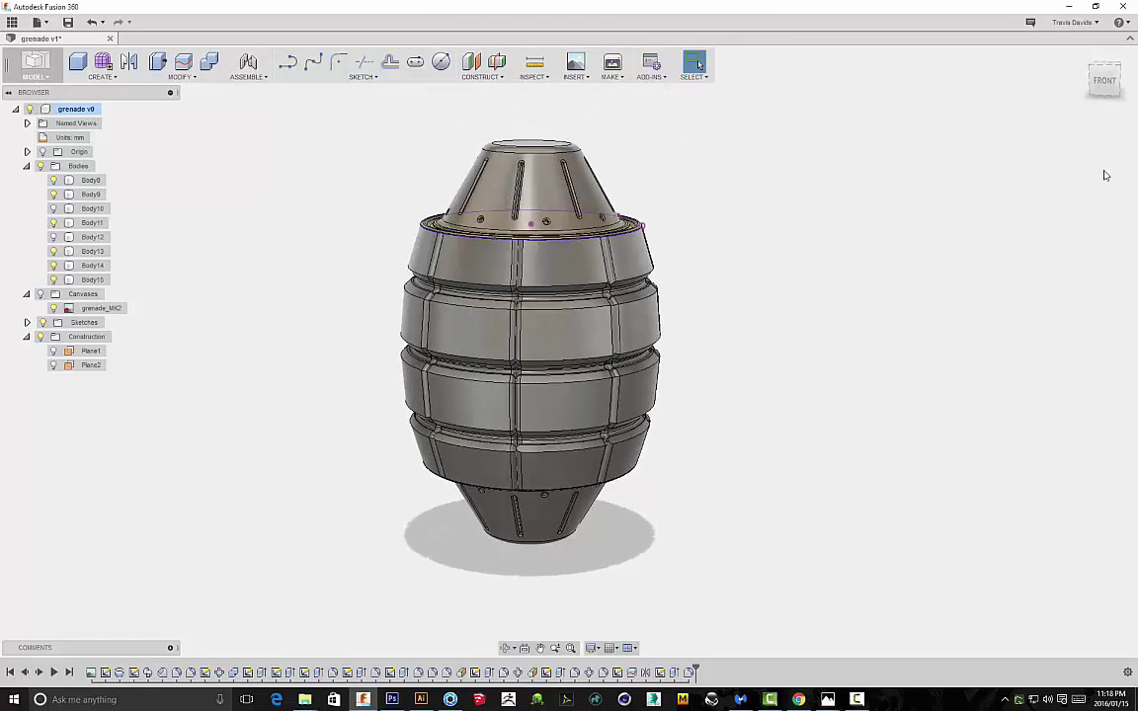
{"action": "left_click", "coordinate": [1106, 83]}
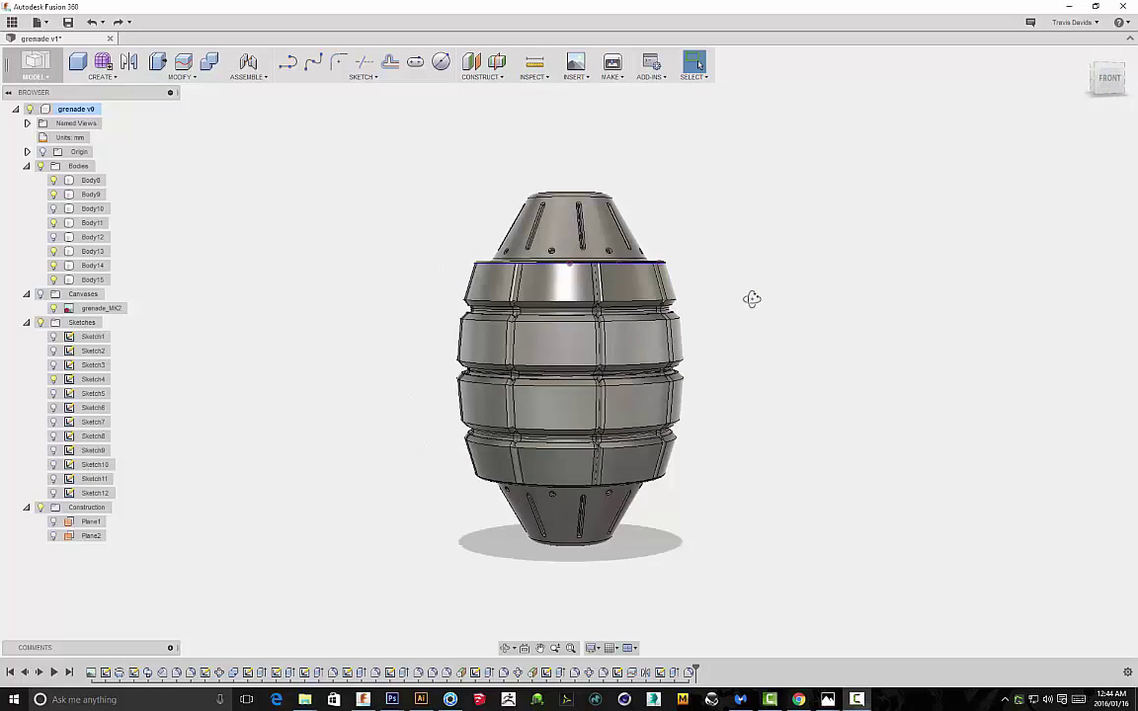
{"action": "mouse_move", "coordinate": [752, 299]}
{"action": "middle_mouse_down", "text": "shift"}
{"action": "mouse_move", "coordinate": [760, 409]}
{"action": "mouse_move", "coordinate": [598, 383]}
{"action": "middle_mouse_up", "text": "shift"}
{"action": "left_click", "coordinate": [609, 389]}
{"action": "scroll", "coordinate": [765, 363], "scroll_direction": "up", "scroll_amount": 3}
{"action": "middle_click_drag", "start_coordinate": [765, 364], "coordinate": [746, 328], "text": "shift"}
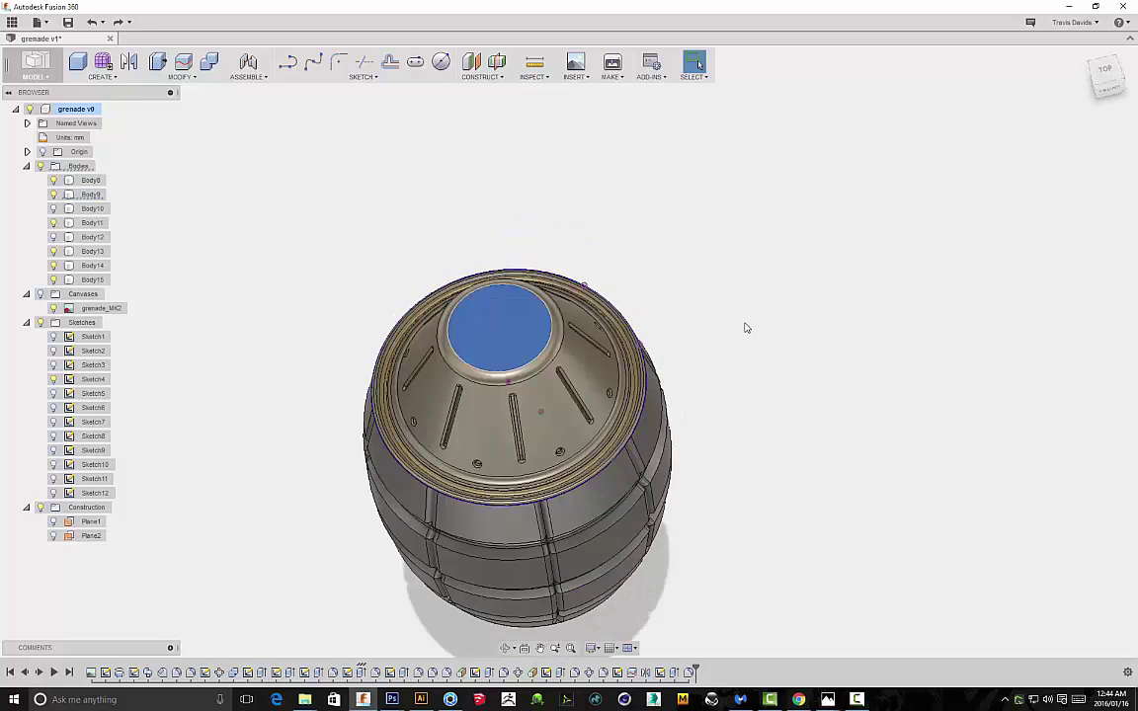
{"action": "right_click", "coordinate": [747, 328]}
{"action": "left_click", "coordinate": [717, 394]}
{"action": "scroll", "coordinate": [538, 257], "scroll_direction": "up", "scroll_amount": 5}
{"action": "scroll", "coordinate": [505, 293], "scroll_direction": "up", "scroll_amount": 4}
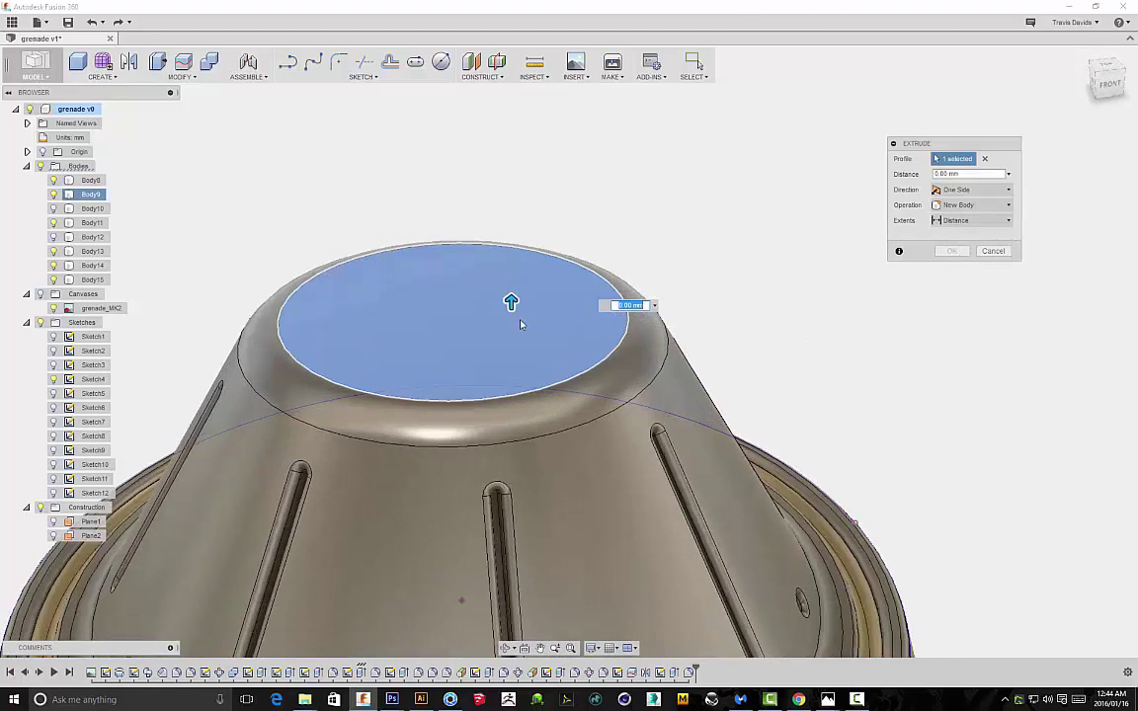
{"action": "left_click_drag", "start_coordinate": [510, 298], "coordinate": [512, 287]}
{"action": "middle_click_drag", "start_coordinate": [677, 208], "coordinate": [869, 202], "text": "shift"}
{"action": "left_click", "coordinate": [976, 221]}
{"action": "left_click", "coordinate": [967, 279]}
{"action": "left_click", "coordinate": [954, 267]}
Extrude the top face of the thin disc above the cone by 1.00 mm as a new body
{"action": "left_click", "coordinate": [424, 242]}
{"action": "right_click", "coordinate": [689, 250]}
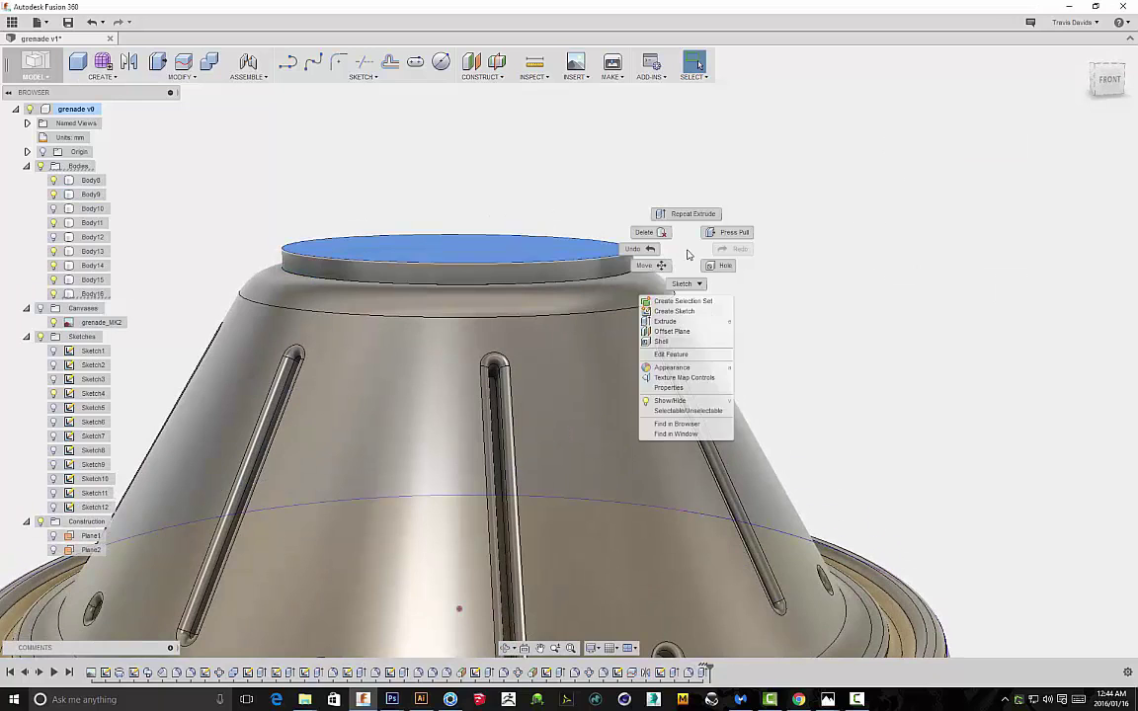
{"action": "left_click", "coordinate": [665, 321]}
{"action": "scroll", "coordinate": [491, 231], "scroll_direction": "up", "scroll_amount": 2}
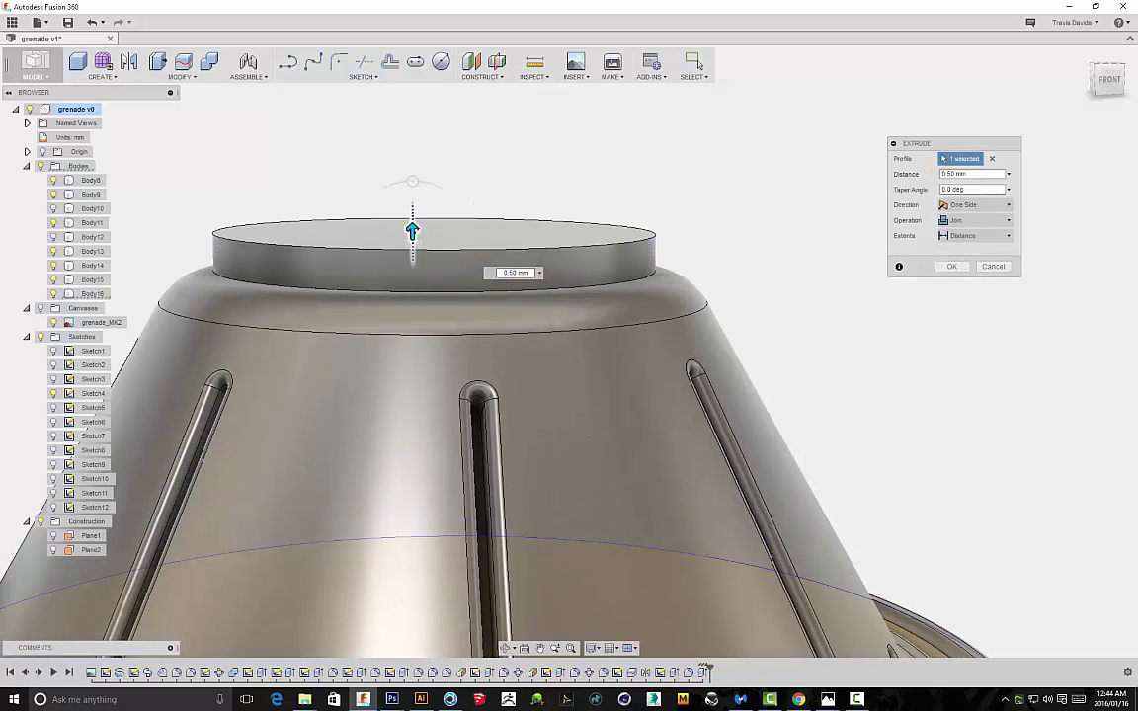
{"action": "left_click", "coordinate": [973, 221]}
{"action": "left_click", "coordinate": [967, 280]}
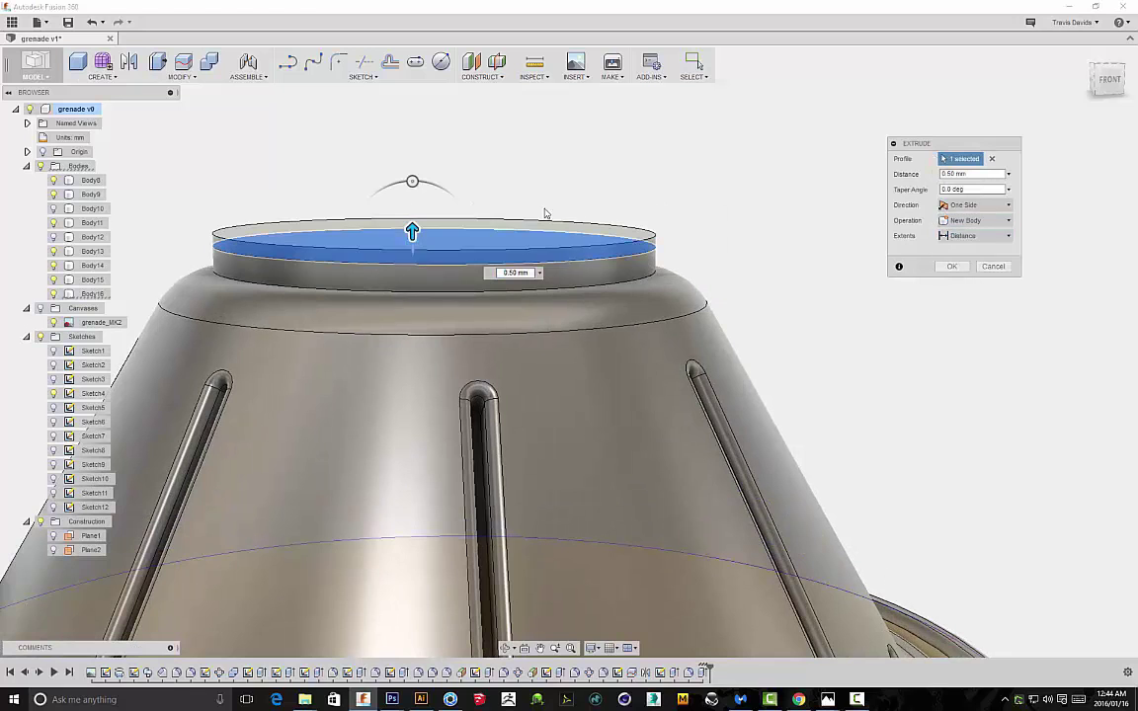
{"action": "left_click", "coordinate": [1107, 81]}
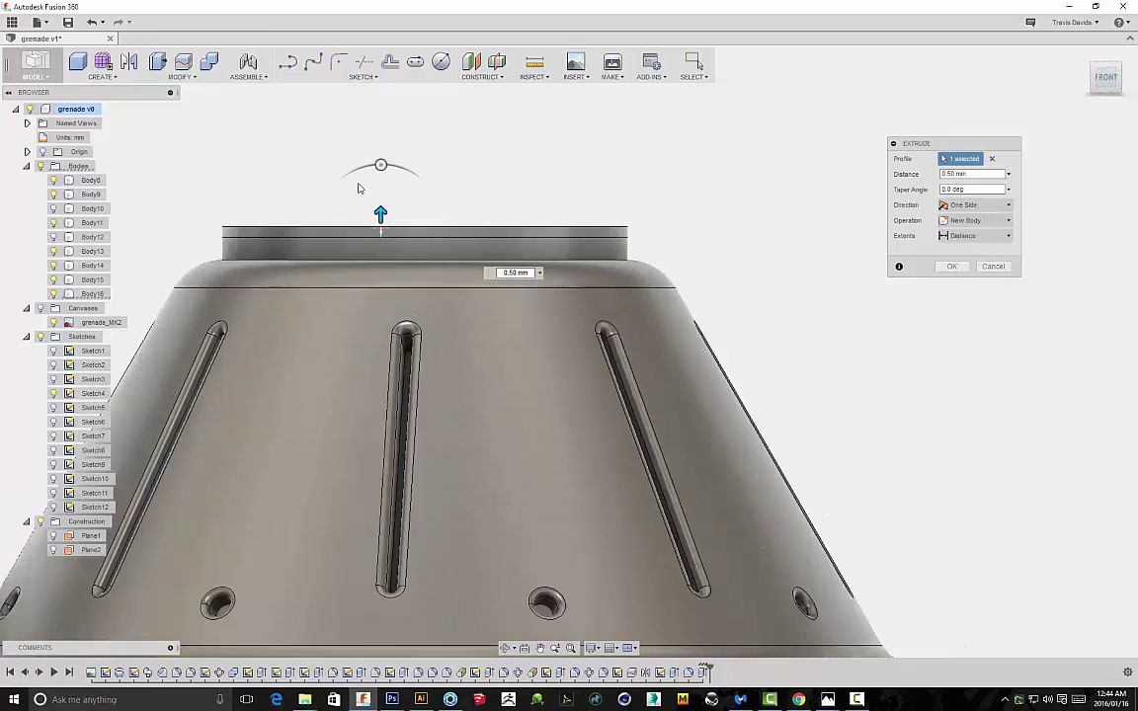
{"action": "left_click_drag", "start_coordinate": [386, 223], "coordinate": [388, 209]}
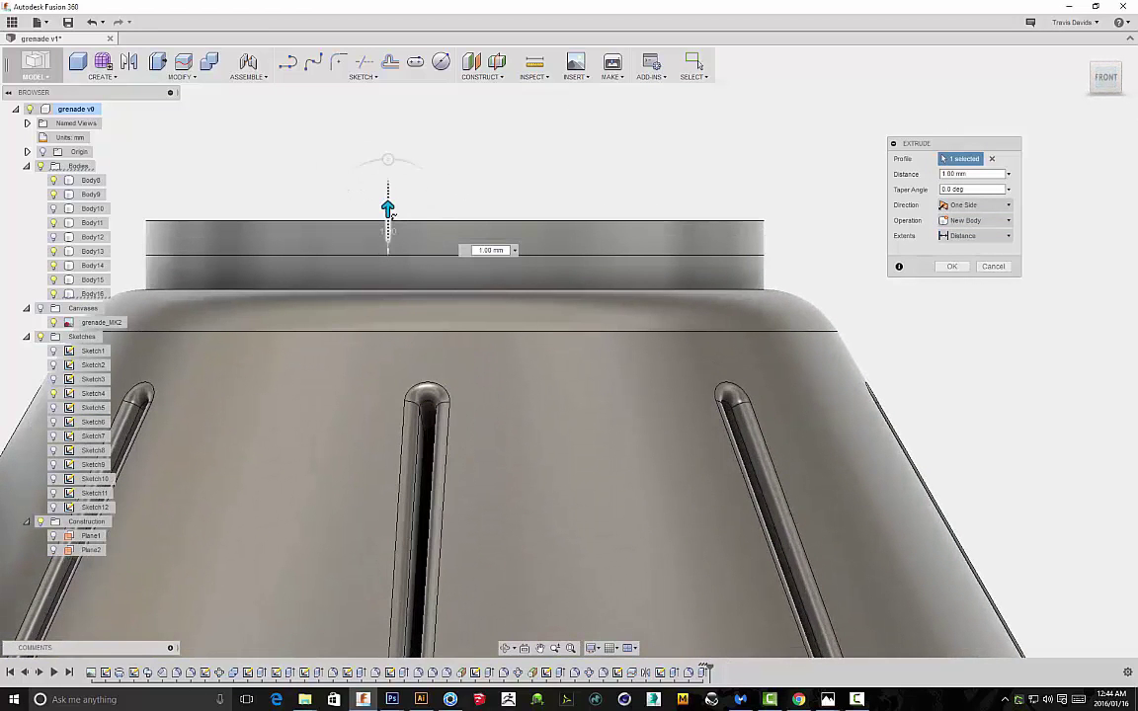
{"action": "left_click", "coordinate": [951, 268]}
Hide Sketch4 and create a new sketch on the top face of the uppermost disc
{"action": "scroll", "coordinate": [923, 274], "scroll_direction": "down", "scroll_amount": 5}
{"action": "middle_click_drag", "start_coordinate": [960, 254], "coordinate": [619, 272], "text": "shift"}
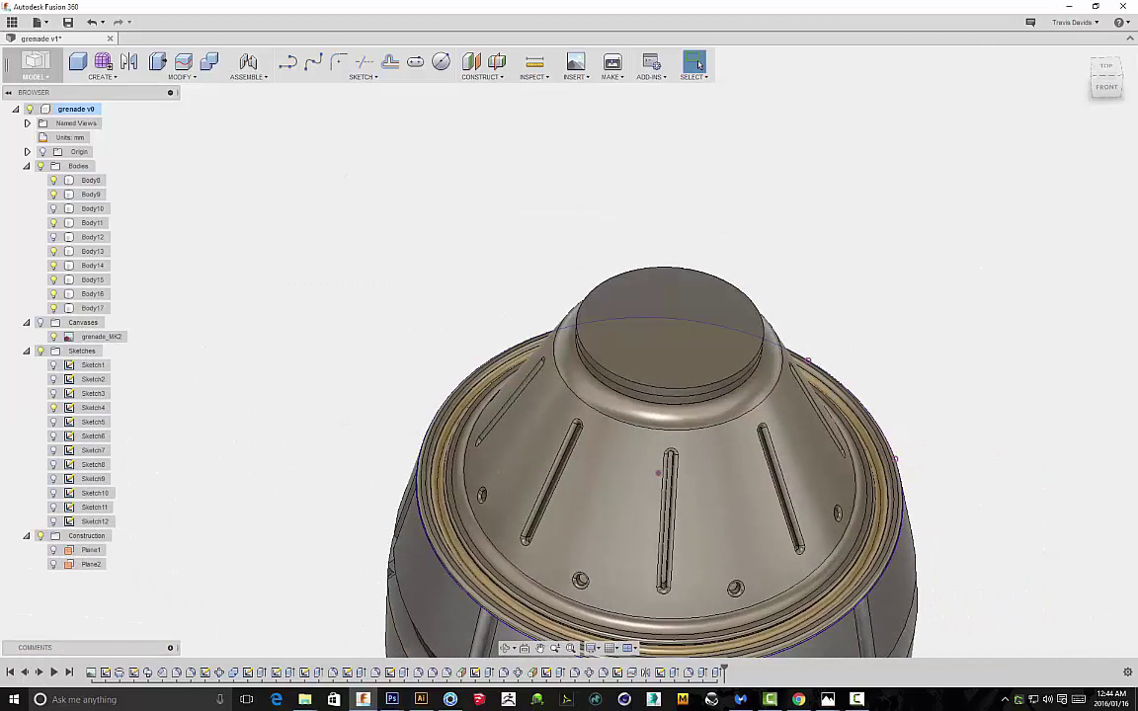
{"action": "left_click", "coordinate": [54, 408]}
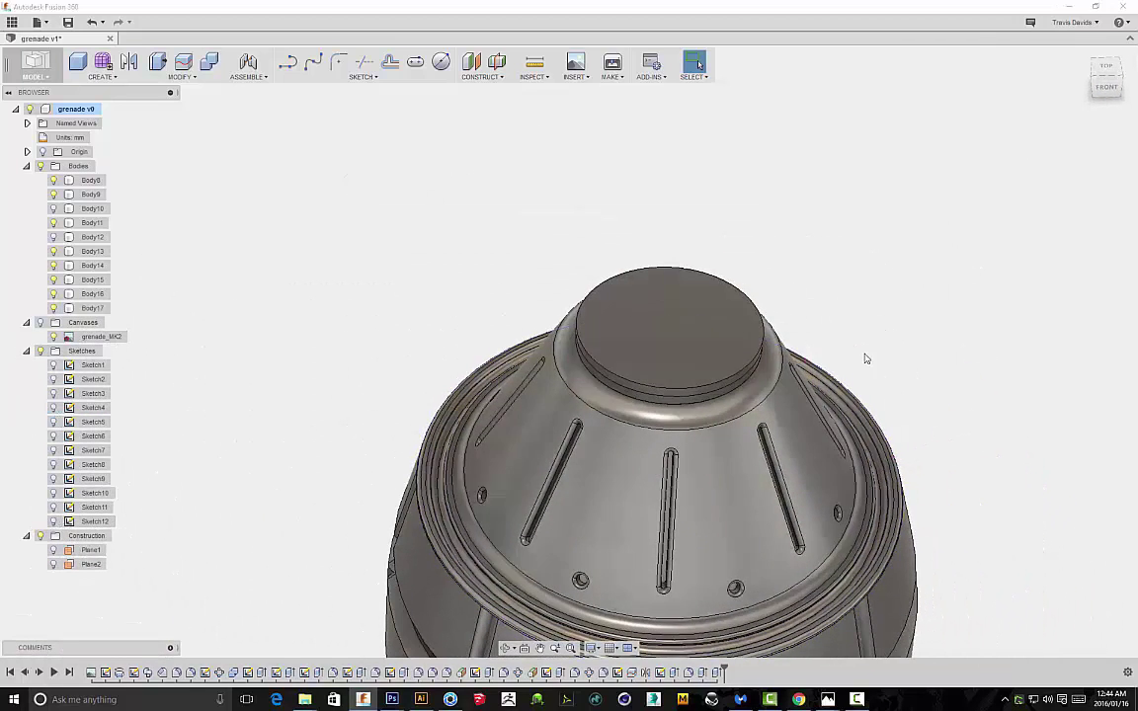
{"action": "scroll", "coordinate": [686, 324], "scroll_direction": "down", "scroll_amount": 1}
{"action": "middle_click_drag", "start_coordinate": [675, 328], "coordinate": [514, 269]}
{"action": "left_click", "coordinate": [539, 269]}
{"action": "right_click", "coordinate": [739, 252]}
{"action": "left_click", "coordinate": [743, 316]}
{"action": "left_click", "coordinate": [440, 62]}
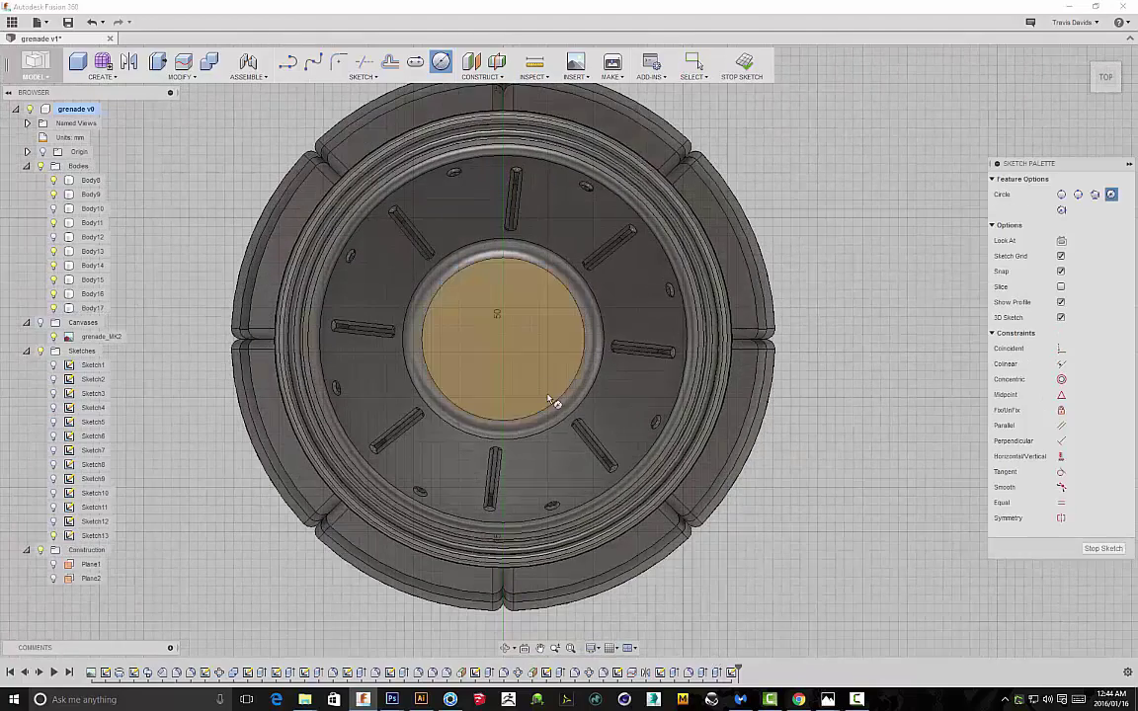
{"action": "scroll", "coordinate": [513, 370], "scroll_direction": "up", "scroll_amount": 4}
{"action": "left_click", "coordinate": [493, 336]}
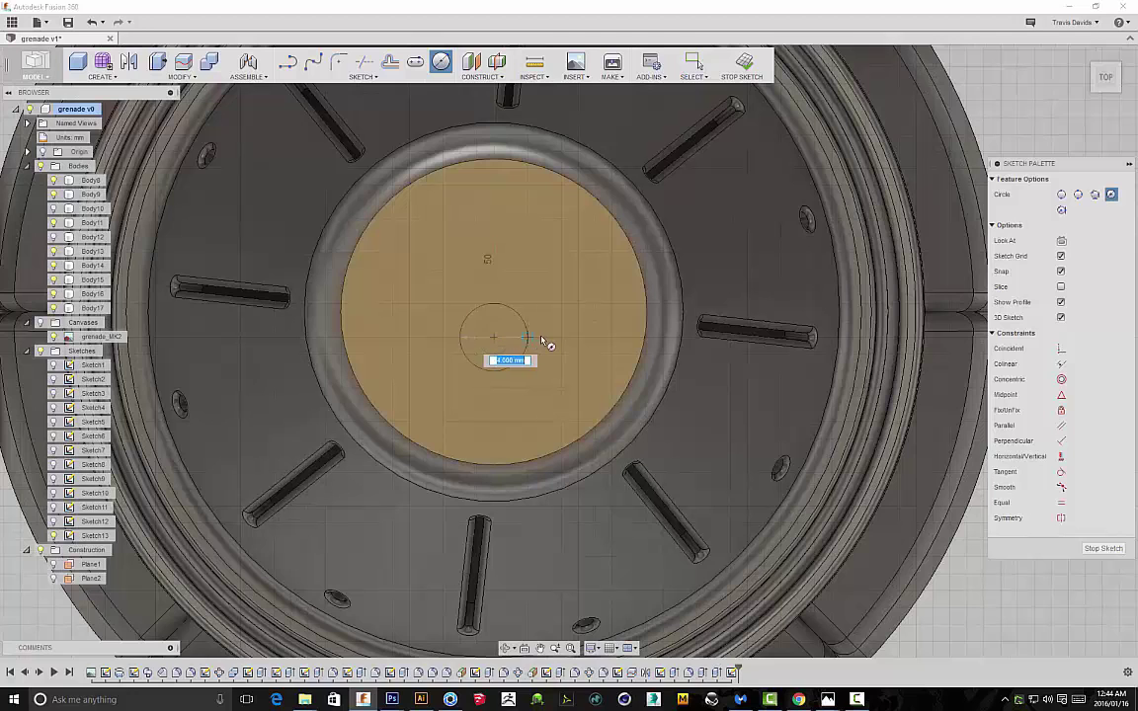
{"action": "key", "text": "Escape"}
{"action": "key", "text": "c"}
{"action": "left_click", "coordinate": [494, 321]}
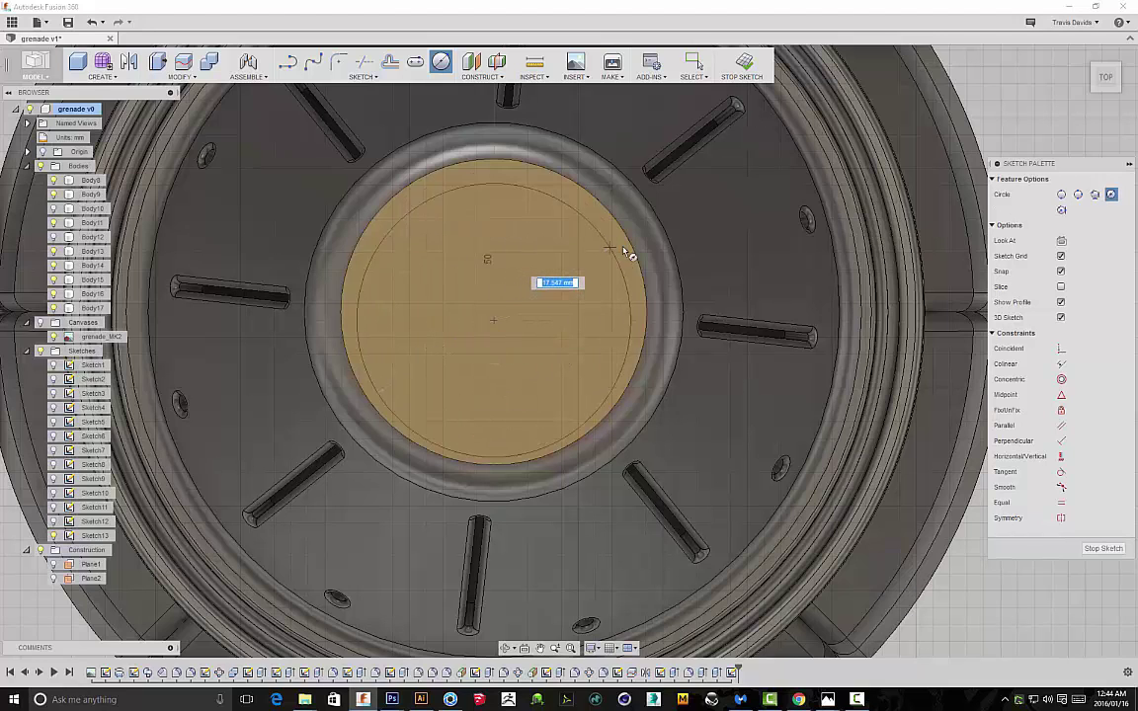
{"action": "key", "text": "Escape"}
{"action": "left_click", "coordinate": [442, 63]}
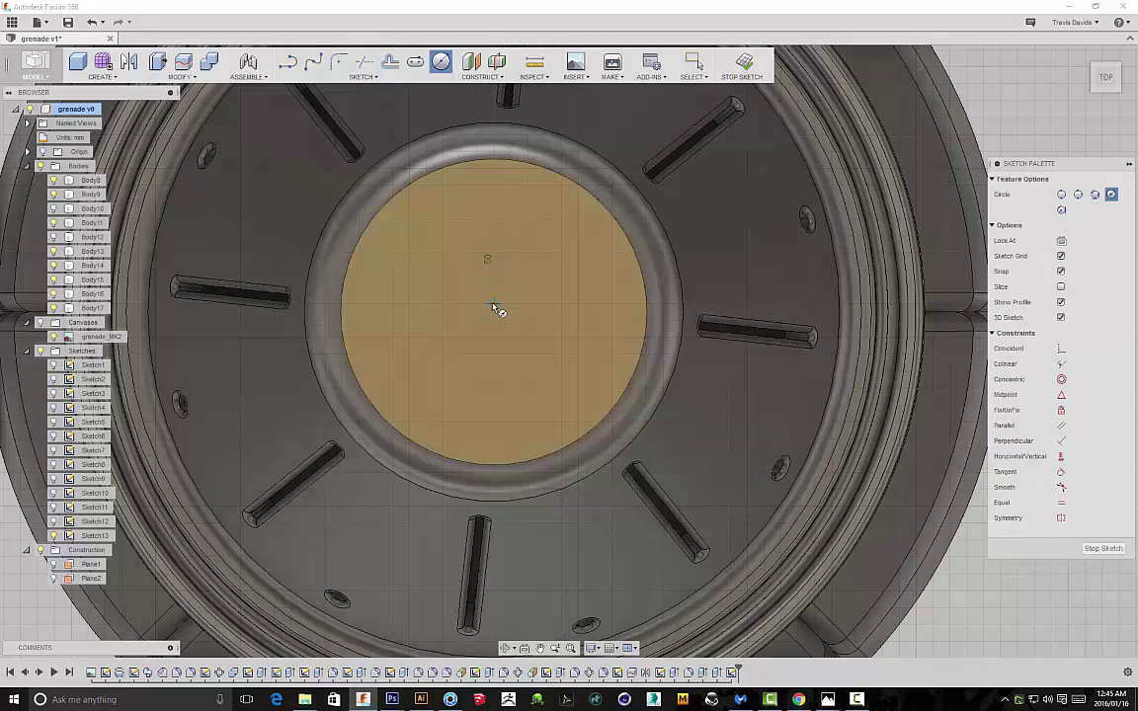
{"action": "left_click", "coordinate": [494, 304]}
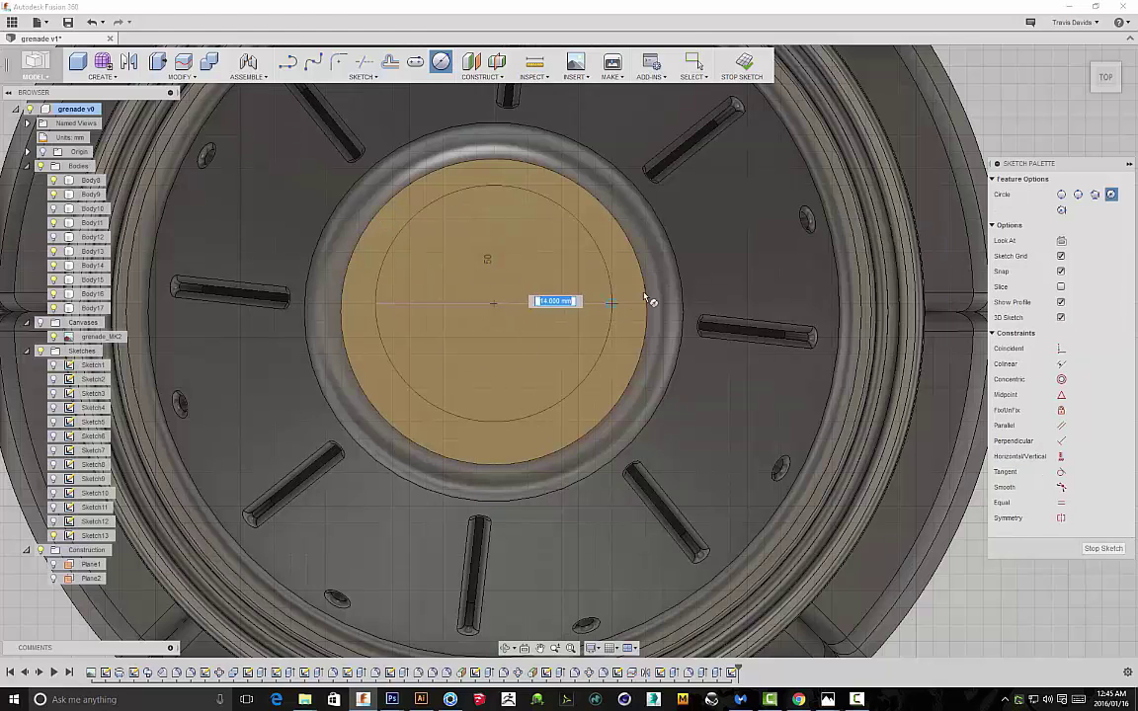
{"action": "key", "text": "Escape"}
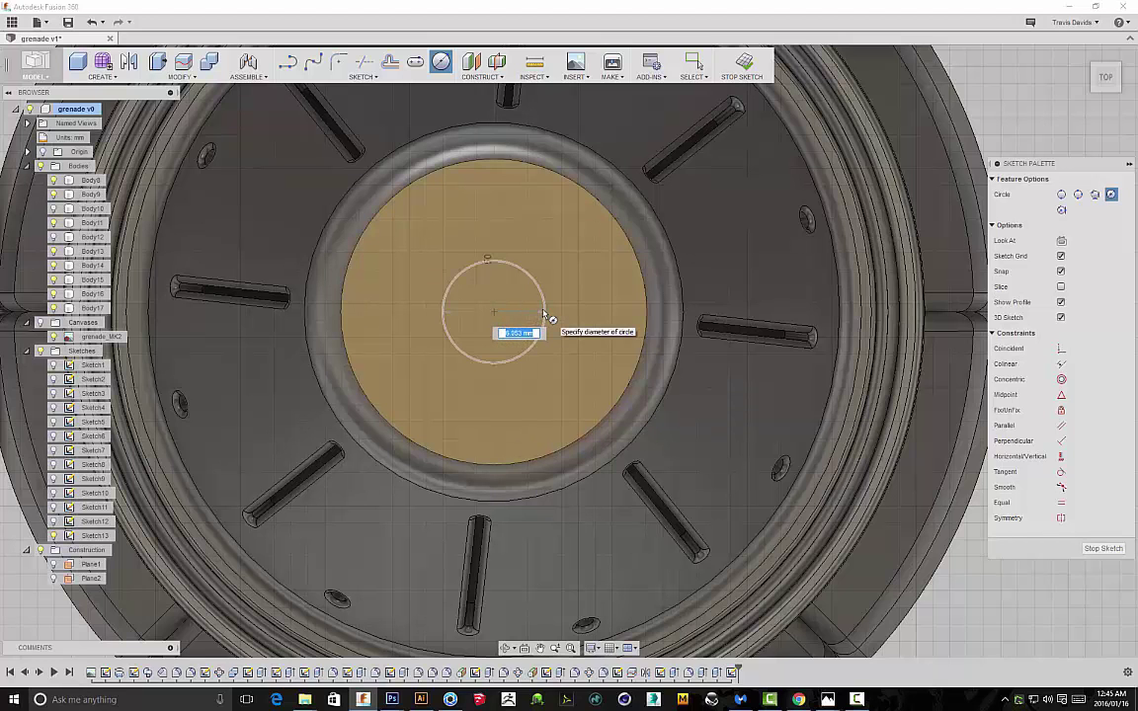
Draw a circle about 5.6 mm in diameter at the centre of the disc's top face
{"action": "scroll", "coordinate": [543, 314], "scroll_direction": "up", "scroll_amount": 5}
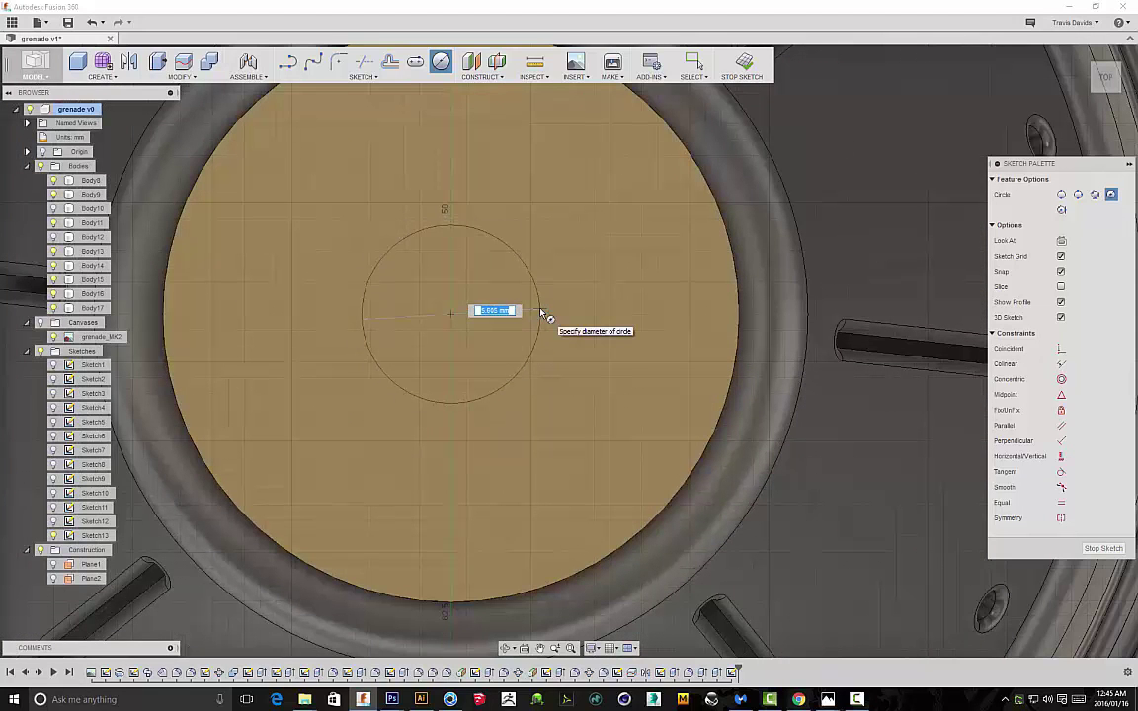
{"action": "left_click", "coordinate": [542, 315]}
{"action": "scroll", "coordinate": [547, 318], "scroll_direction": "down", "scroll_amount": 6}
{"action": "right_click", "coordinate": [553, 275]}
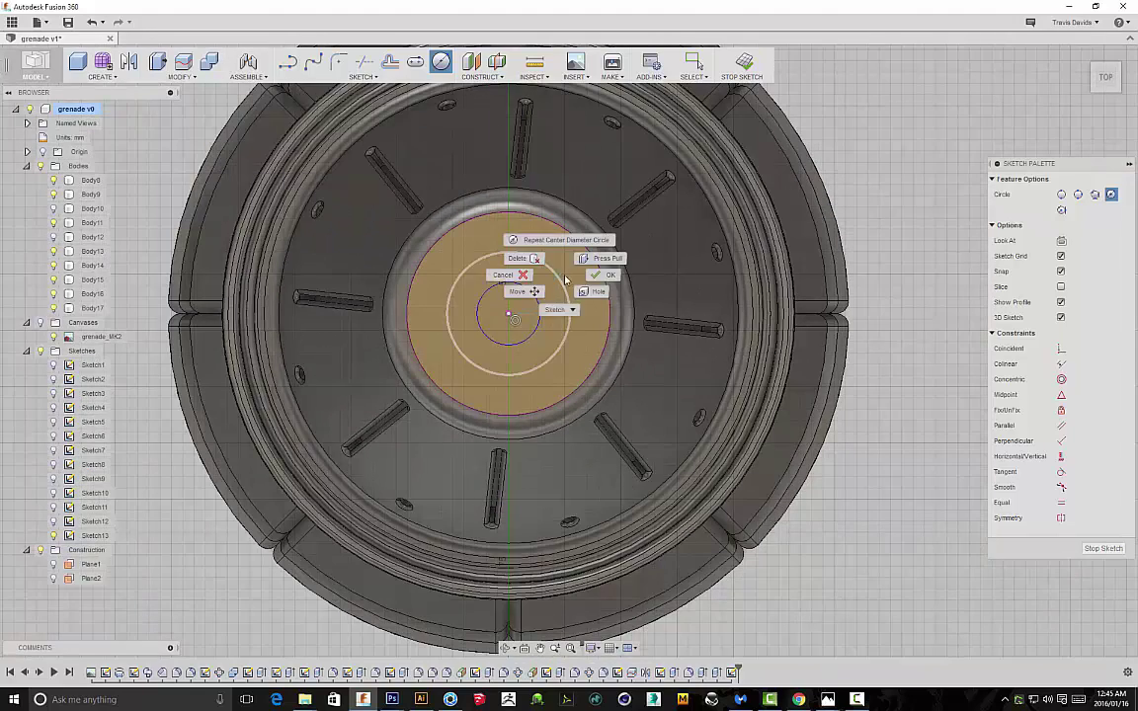
{"action": "left_click", "coordinate": [606, 277]}
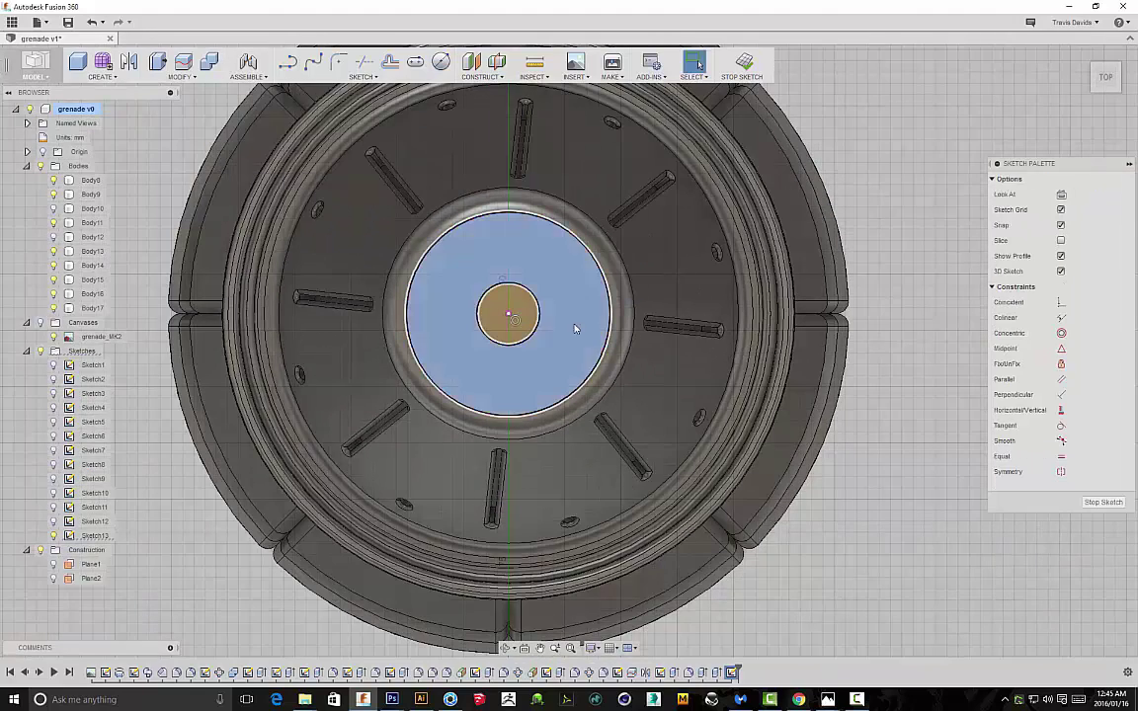
Draw a 2-point rectangle about 33 mm by 5.8 mm from the top of the small circle outward past the grenade's rim
{"action": "key", "text": "l"}
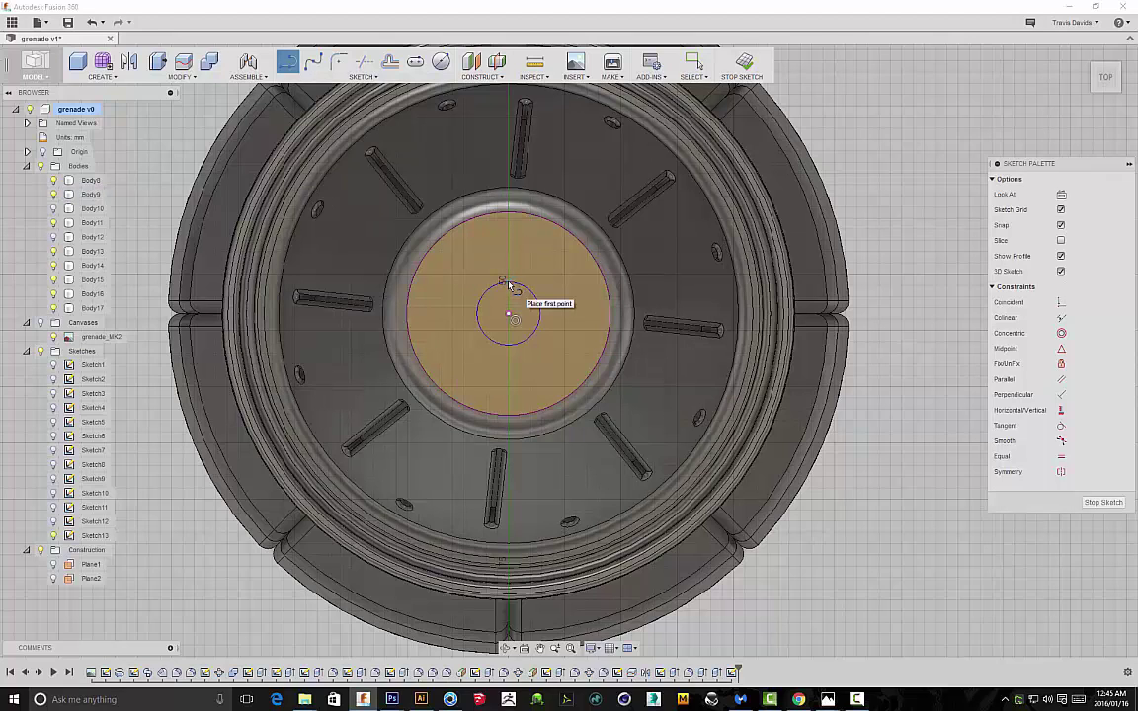
{"action": "left_click", "coordinate": [363, 76]}
{"action": "mouse_move", "coordinate": [395, 118]}
{"action": "left_click", "coordinate": [489, 118]}
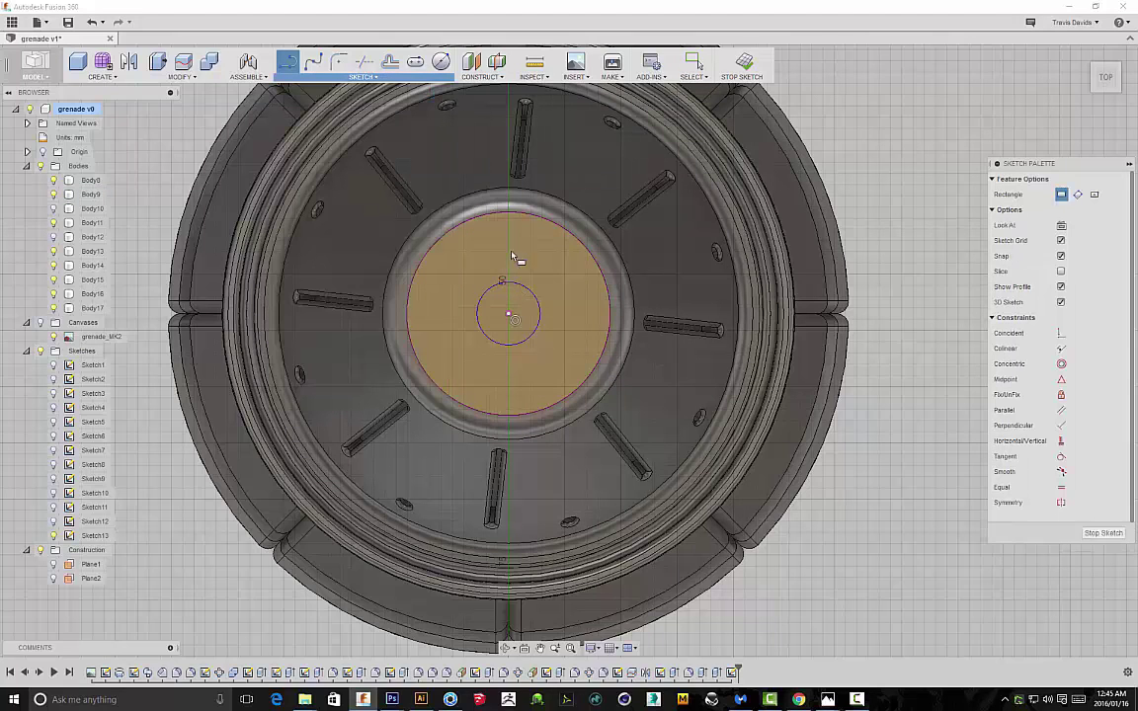
{"action": "left_click", "coordinate": [509, 280]}
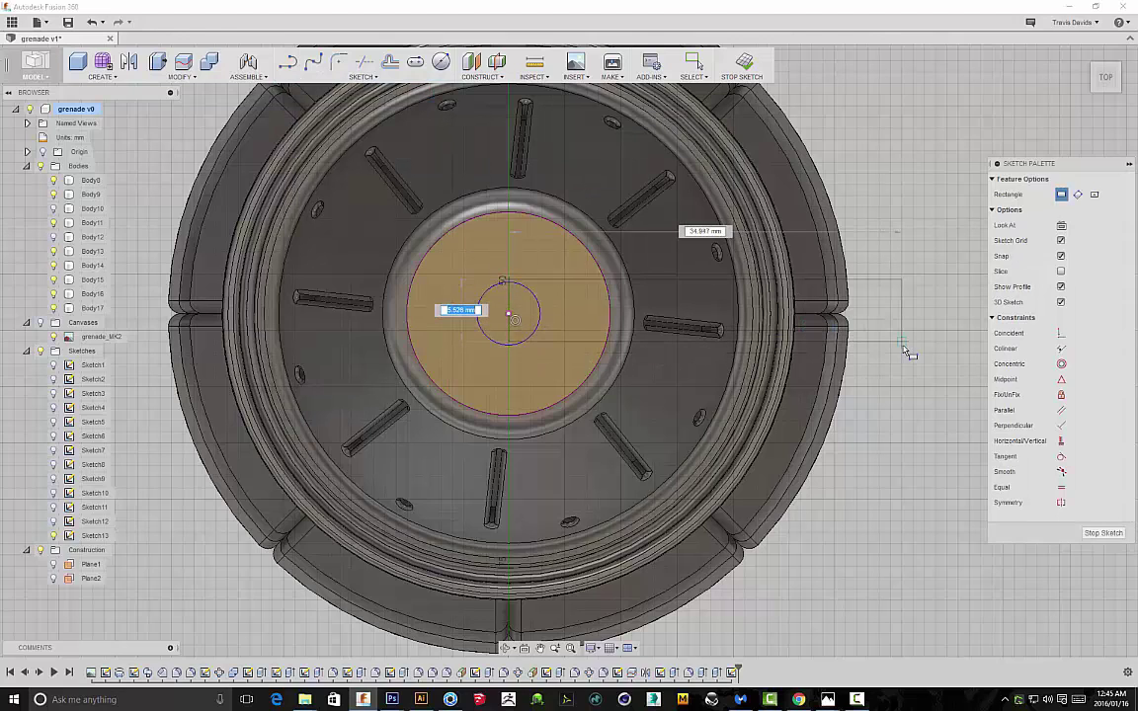
{"action": "scroll", "coordinate": [905, 356], "scroll_direction": "up", "scroll_amount": 3}
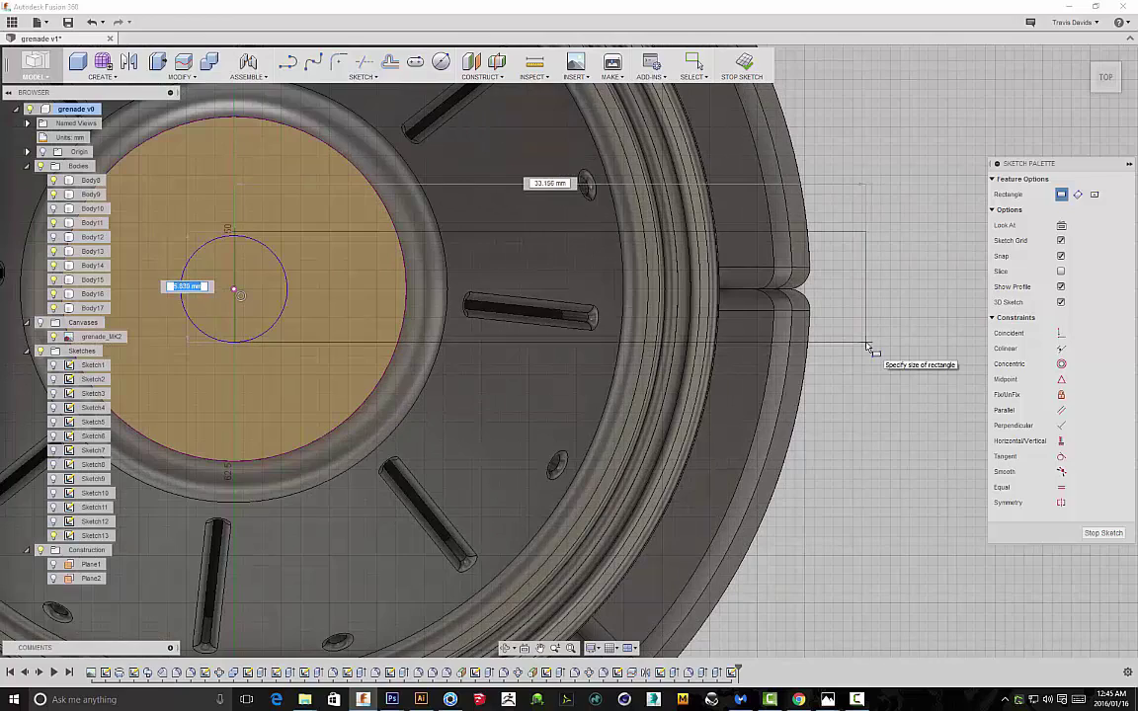
{"action": "left_click", "coordinate": [867, 344]}
{"action": "left_click", "coordinate": [857, 183]}
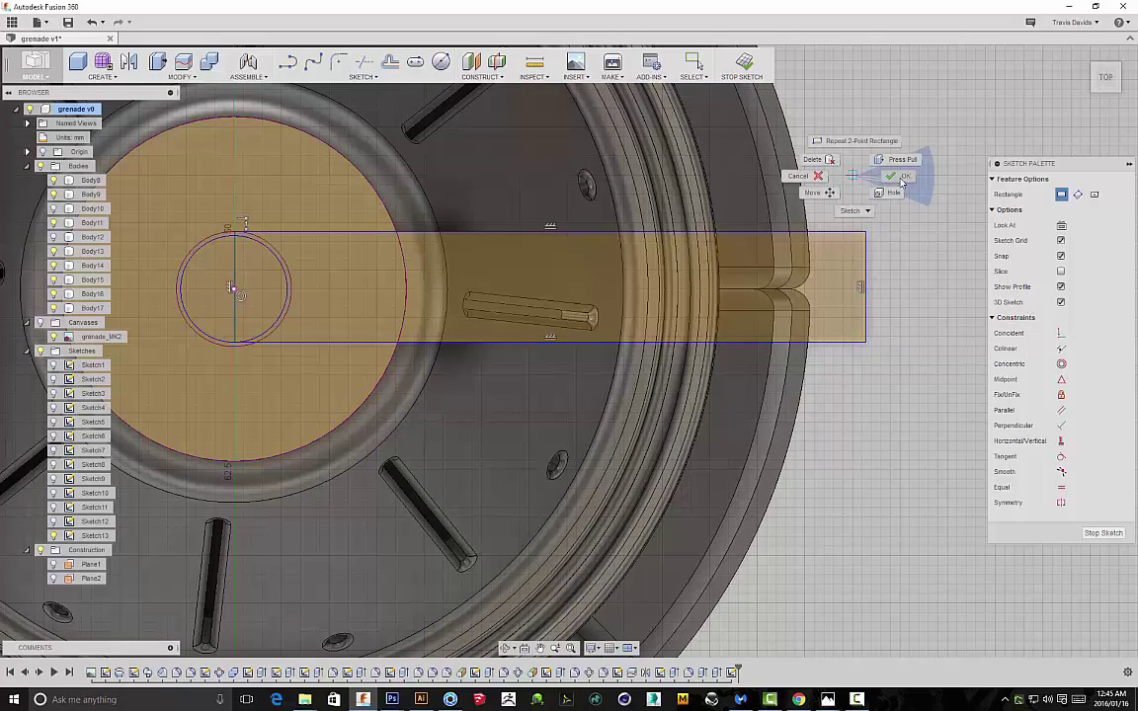
{"action": "key", "text": "Escape"}
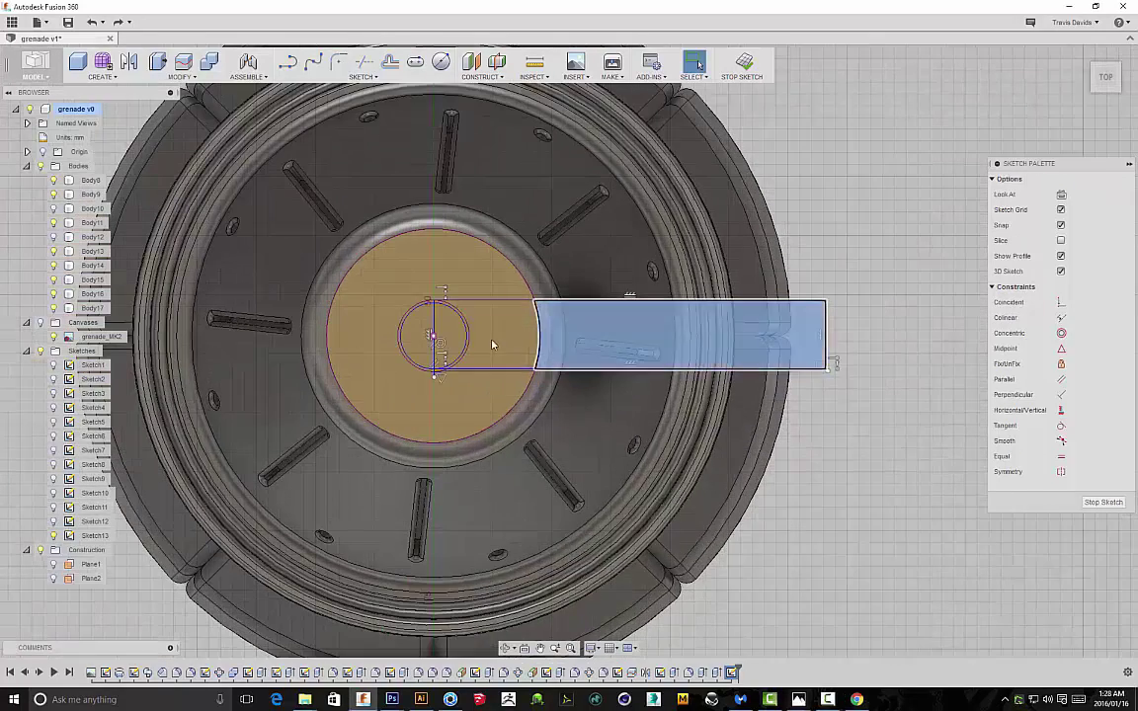
Extrude all the profiles of the small circle and the rectangle upward by 11.00 mm as a new body
{"action": "scroll", "coordinate": [493, 344], "scroll_direction": "up", "scroll_amount": 10}
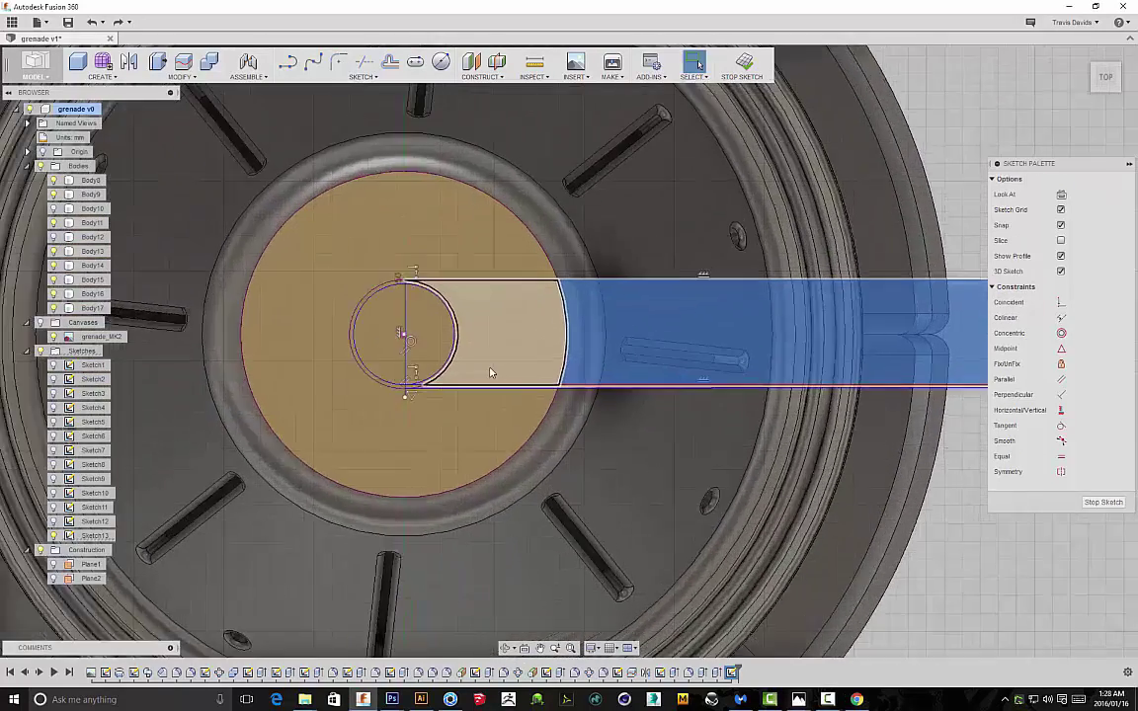
{"action": "left_click", "coordinate": [307, 474], "text": "ctrl"}
{"action": "left_click", "coordinate": [391, 414], "text": "ctrl"}
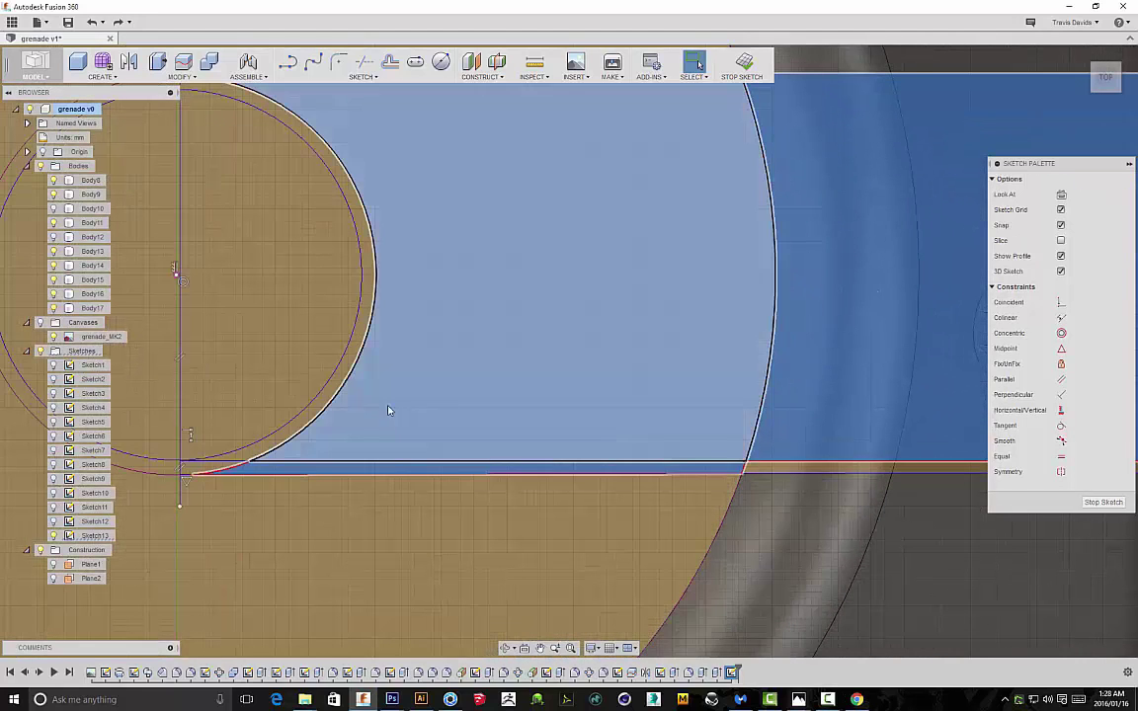
{"action": "left_click", "coordinate": [823, 465], "text": "ctrl"}
{"action": "left_click", "coordinate": [140, 464]}
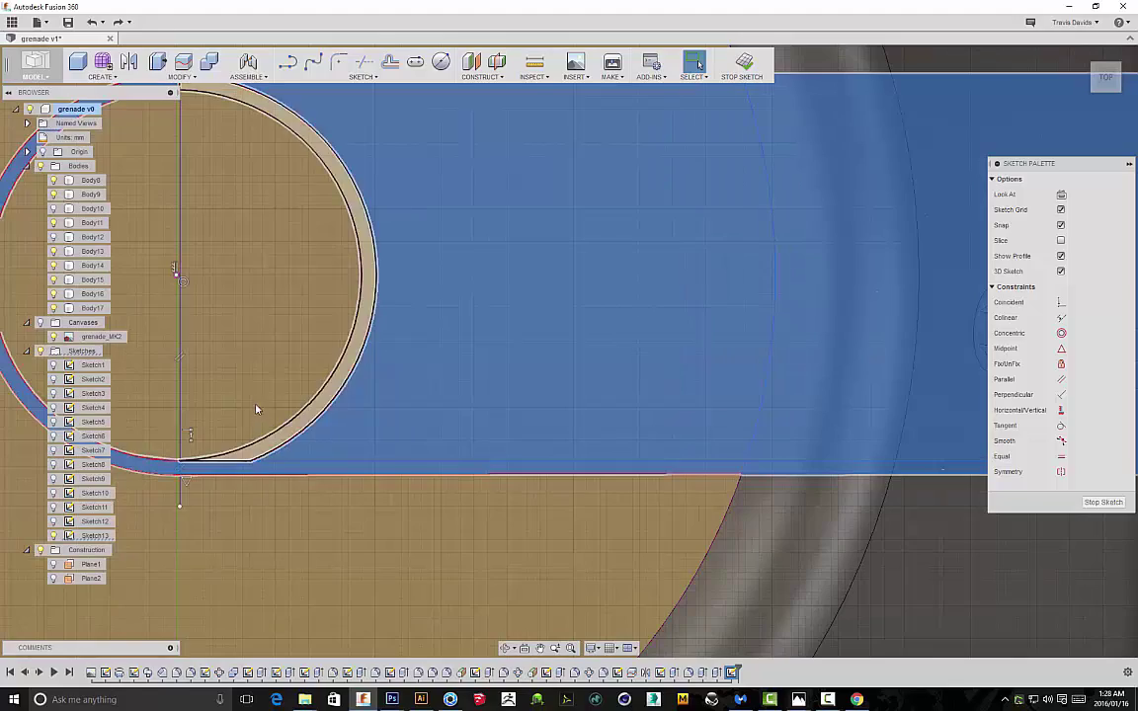
{"action": "left_click", "coordinate": [211, 392]}
{"action": "scroll", "coordinate": [425, 427], "scroll_direction": "down", "scroll_amount": 2}
{"action": "scroll", "coordinate": [424, 427], "scroll_direction": "down", "scroll_amount": 5}
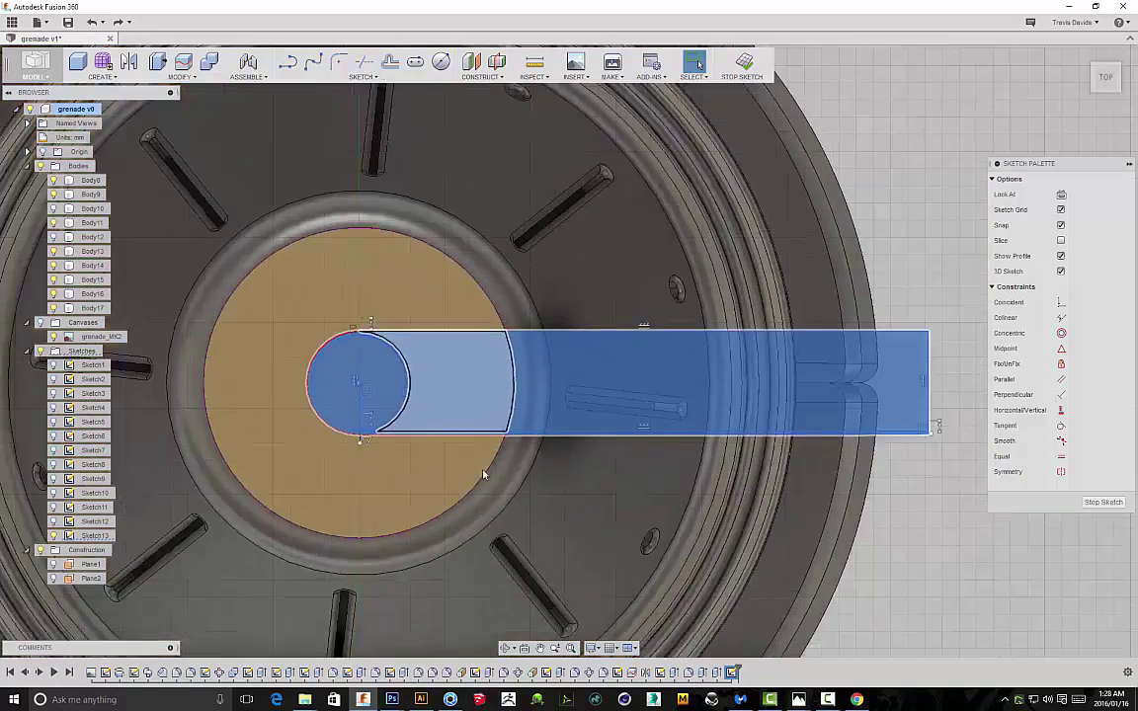
{"action": "middle_click_drag", "start_coordinate": [459, 435], "coordinate": [585, 401], "text": "shift"}
{"action": "right_click", "coordinate": [586, 401]}
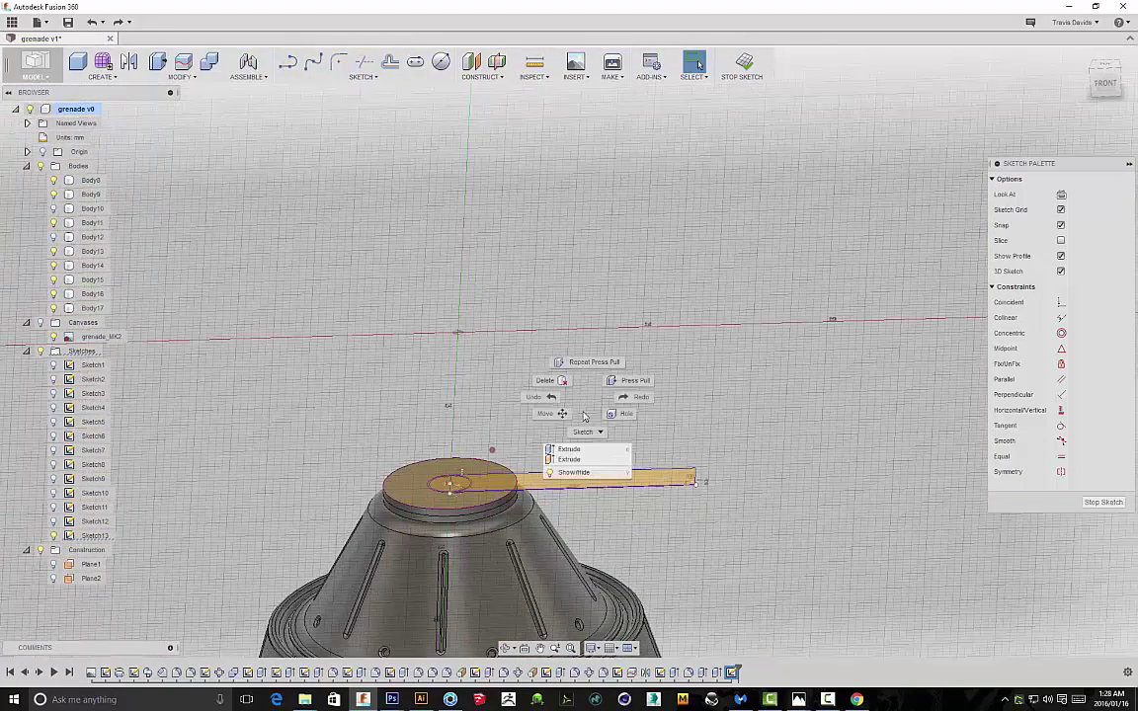
{"action": "left_click", "coordinate": [570, 451]}
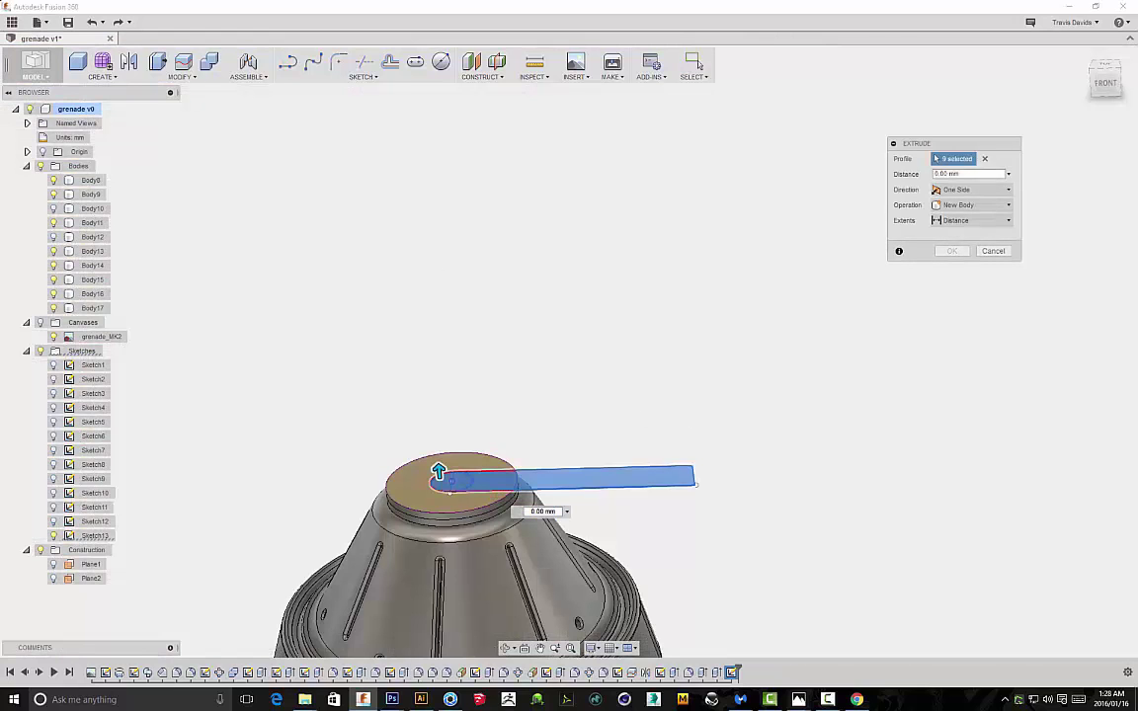
{"action": "left_click", "coordinate": [1105, 83]}
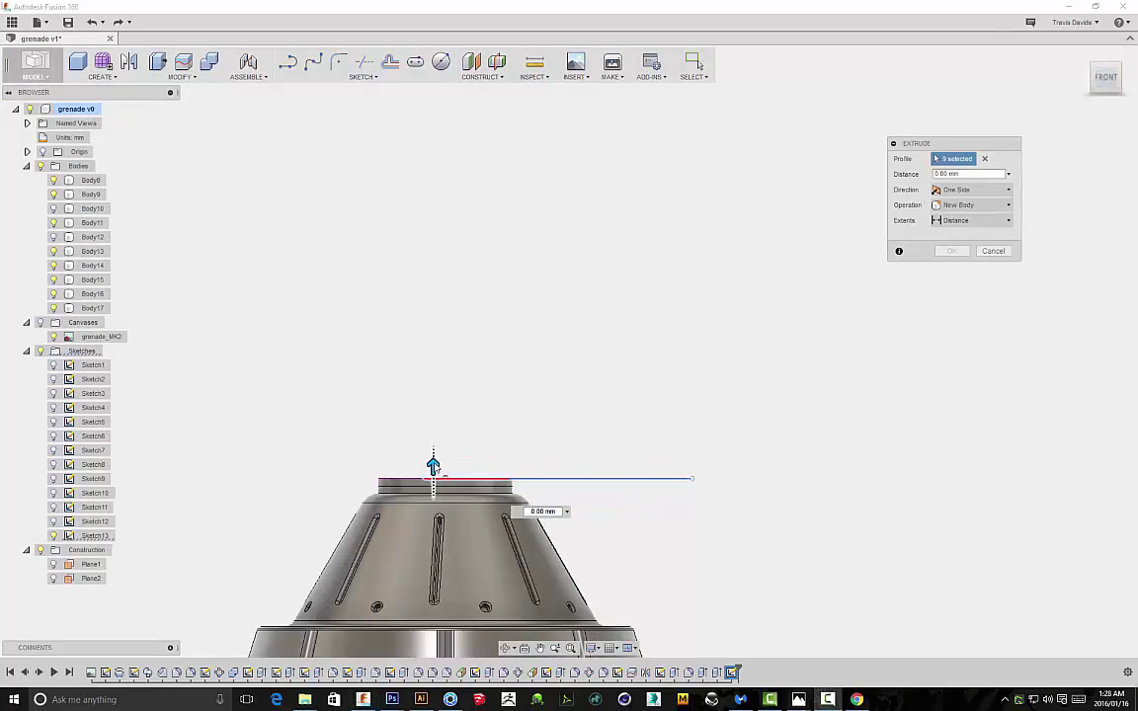
{"action": "left_click_drag", "start_coordinate": [433, 464], "coordinate": [433, 383]}
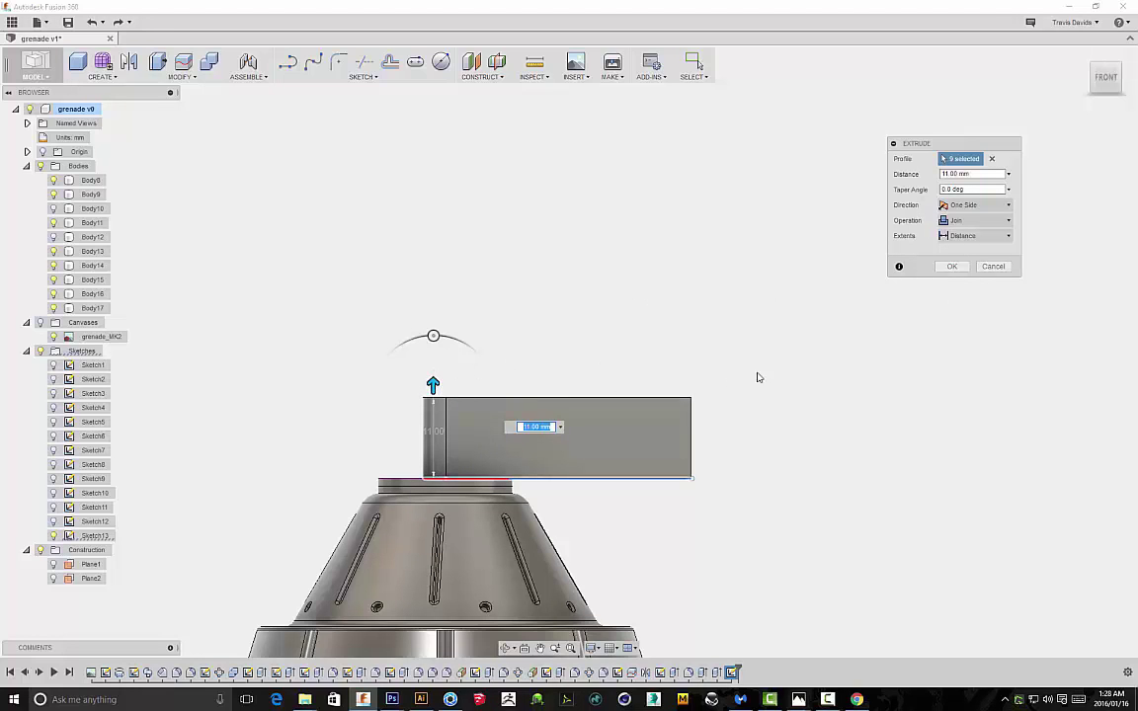
{"action": "left_click", "coordinate": [973, 220]}
{"action": "left_click", "coordinate": [965, 266]}
{"action": "left_click", "coordinate": [949, 266]}
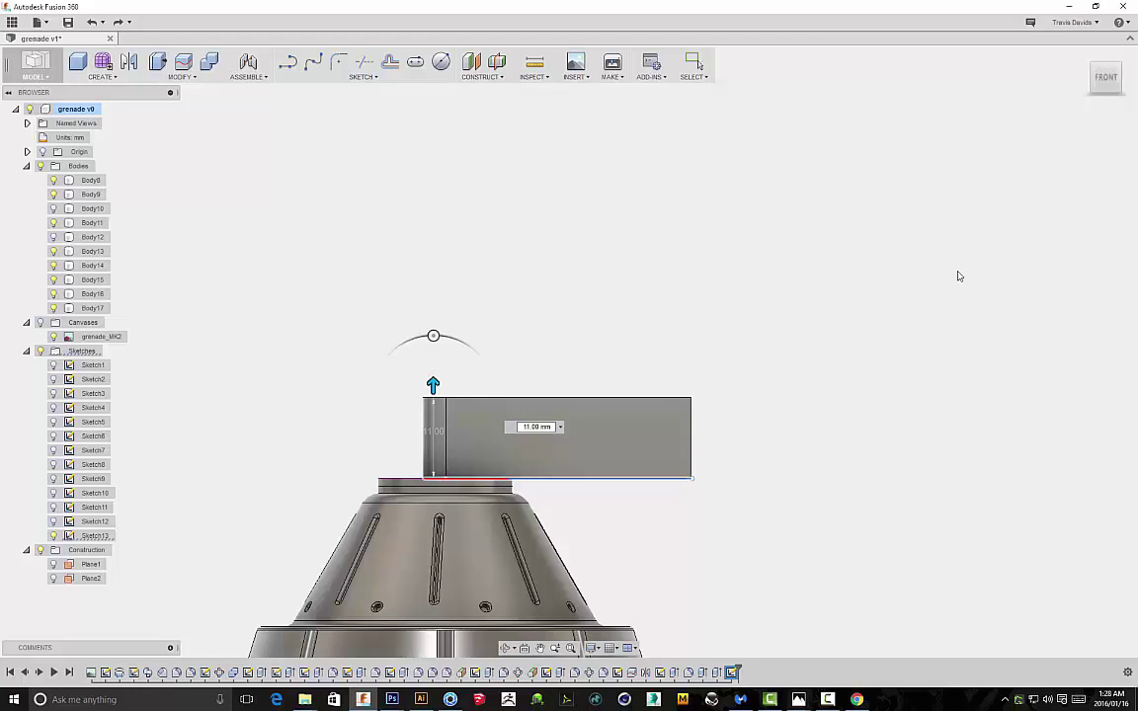
Create a new sketch on the front side face of the extruded block and start the Line tool
{"action": "middle_click_drag", "start_coordinate": [870, 364], "coordinate": [835, 215]}
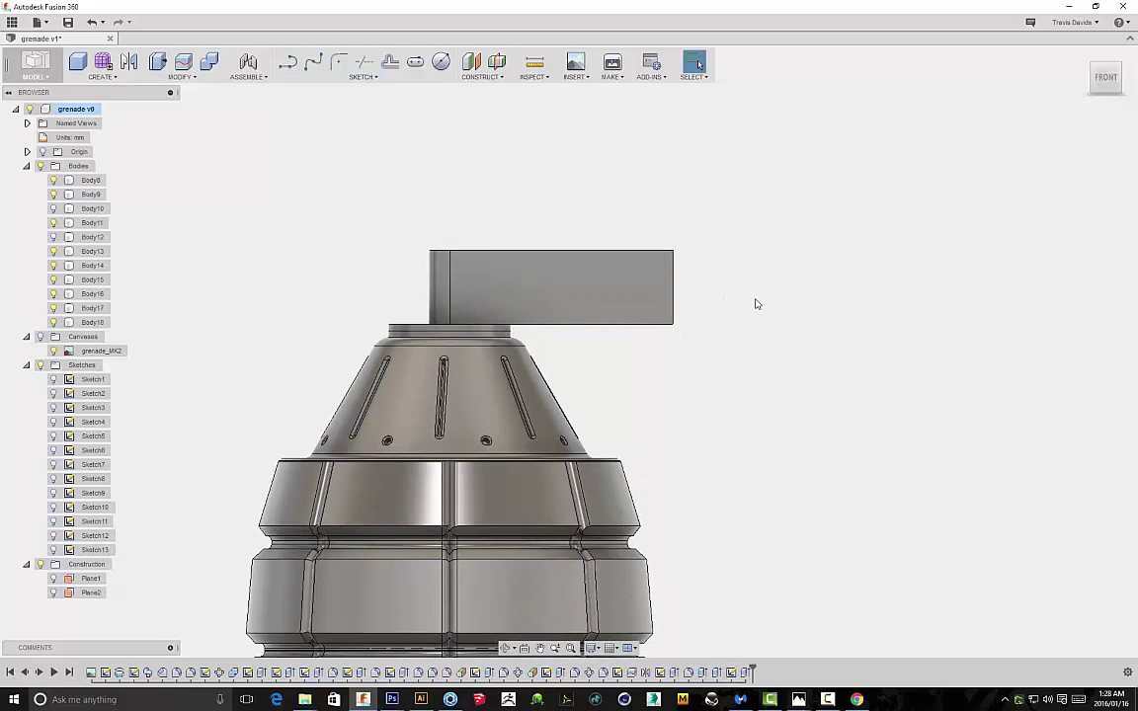
{"action": "left_click", "coordinate": [612, 286]}
{"action": "right_click", "coordinate": [729, 339]}
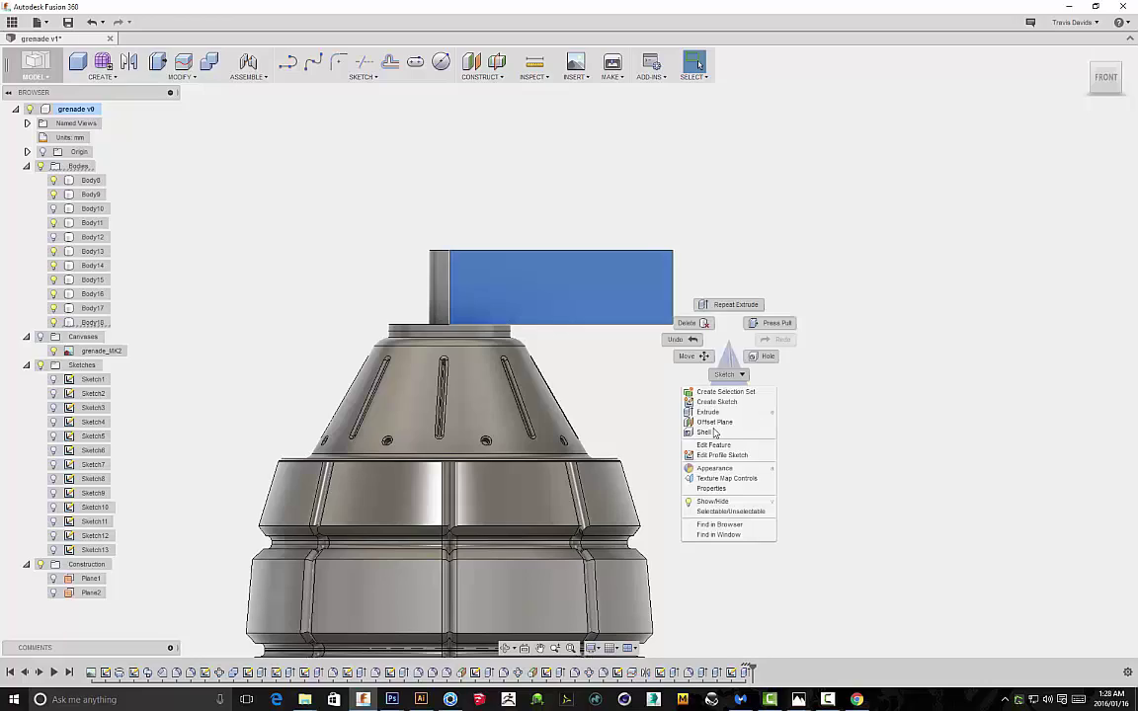
{"action": "left_click", "coordinate": [727, 404]}
{"action": "key", "text": "l"}
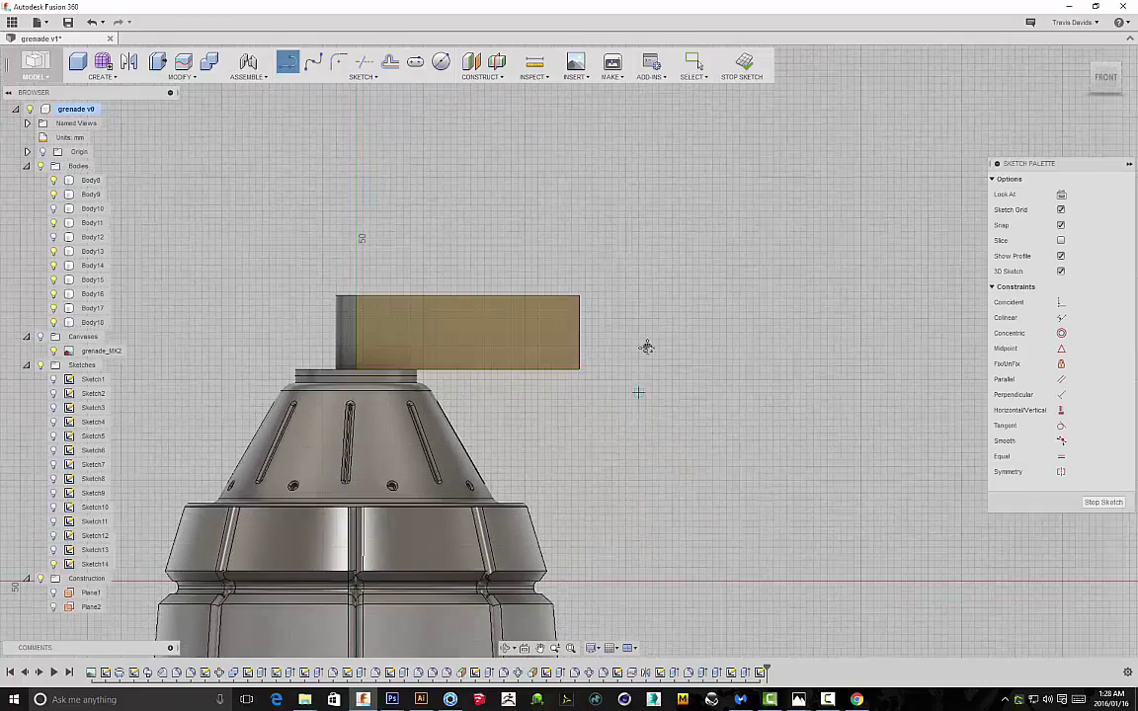
Draw a slanted line about 44 mm long at about 106 degrees from beside the grenade's shoulder up past the block's top edge
{"action": "middle_click_drag", "start_coordinate": [645, 396], "coordinate": [613, 269]}
{"action": "scroll", "coordinate": [538, 424], "scroll_direction": "up", "scroll_amount": 4}
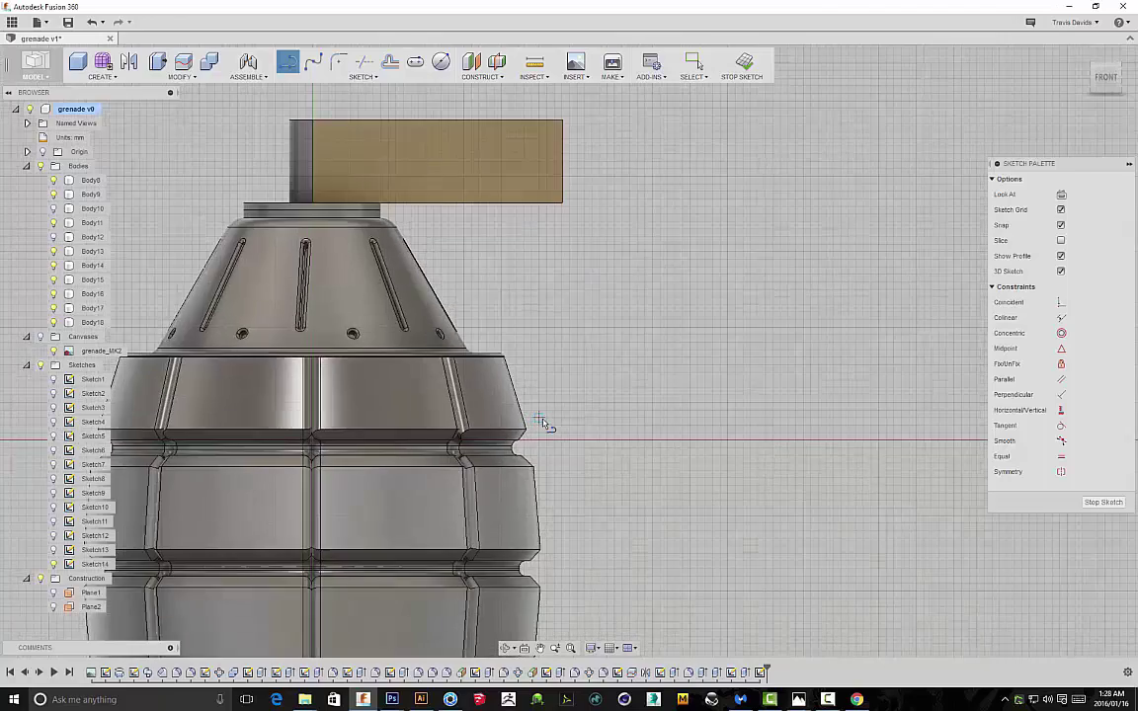
{"action": "left_click", "coordinate": [536, 417]}
{"action": "scroll", "coordinate": [453, 137], "scroll_direction": "down", "scroll_amount": 2}
{"action": "middle_click_drag", "start_coordinate": [452, 137], "coordinate": [498, 277]}
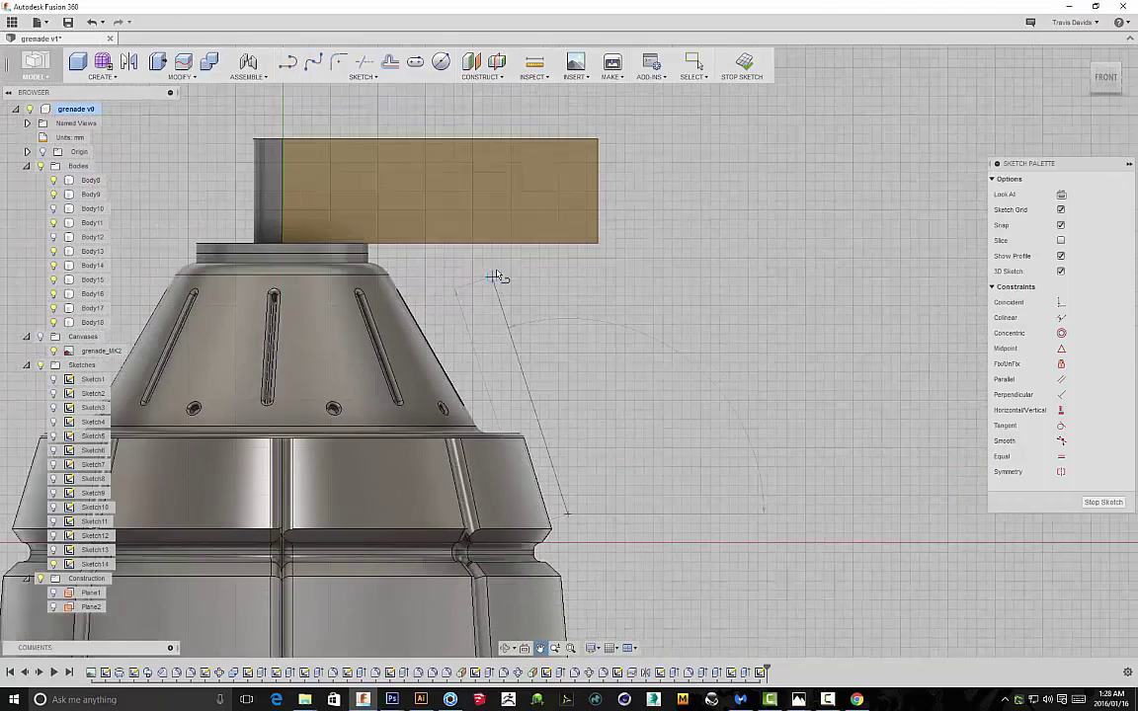
{"action": "scroll", "coordinate": [500, 280], "scroll_direction": "down", "scroll_amount": 1}
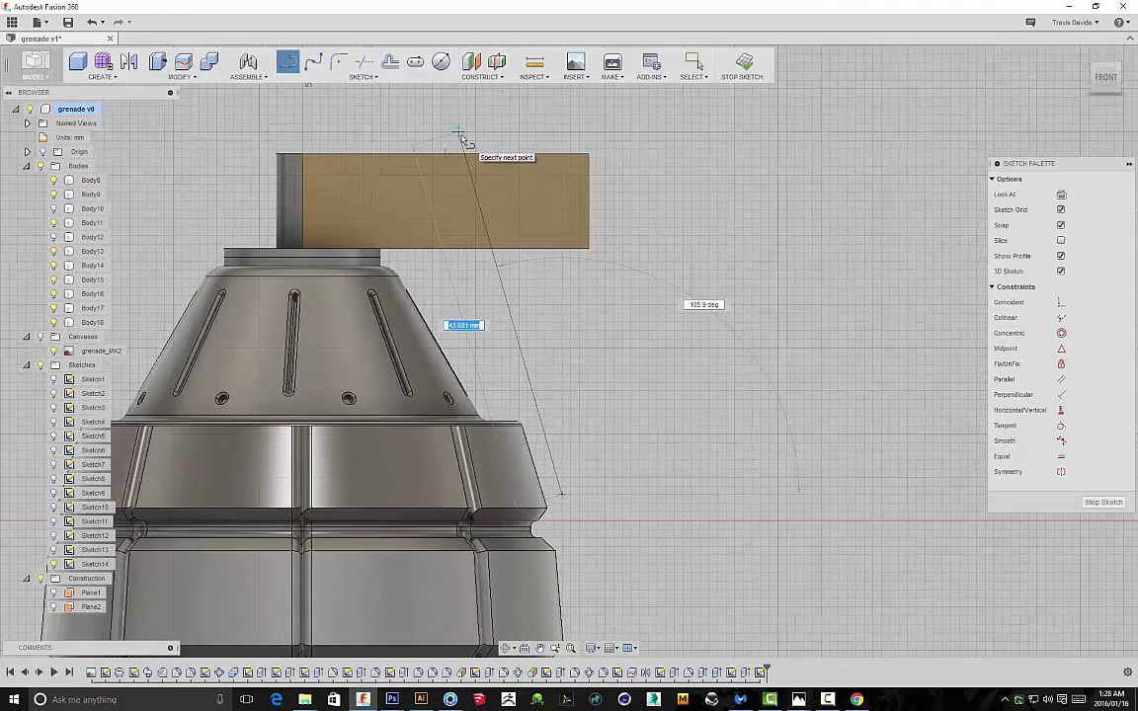
{"action": "left_click", "coordinate": [458, 132]}
{"action": "right_click", "coordinate": [633, 139]}
{"action": "left_click", "coordinate": [672, 139]}
Cut away the block's outer end along the slanted line by extruding the outer profile by -18 mm
{"action": "left_click", "coordinate": [545, 201]}
{"action": "right_click", "coordinate": [667, 264]}
{"action": "left_click", "coordinate": [657, 317]}
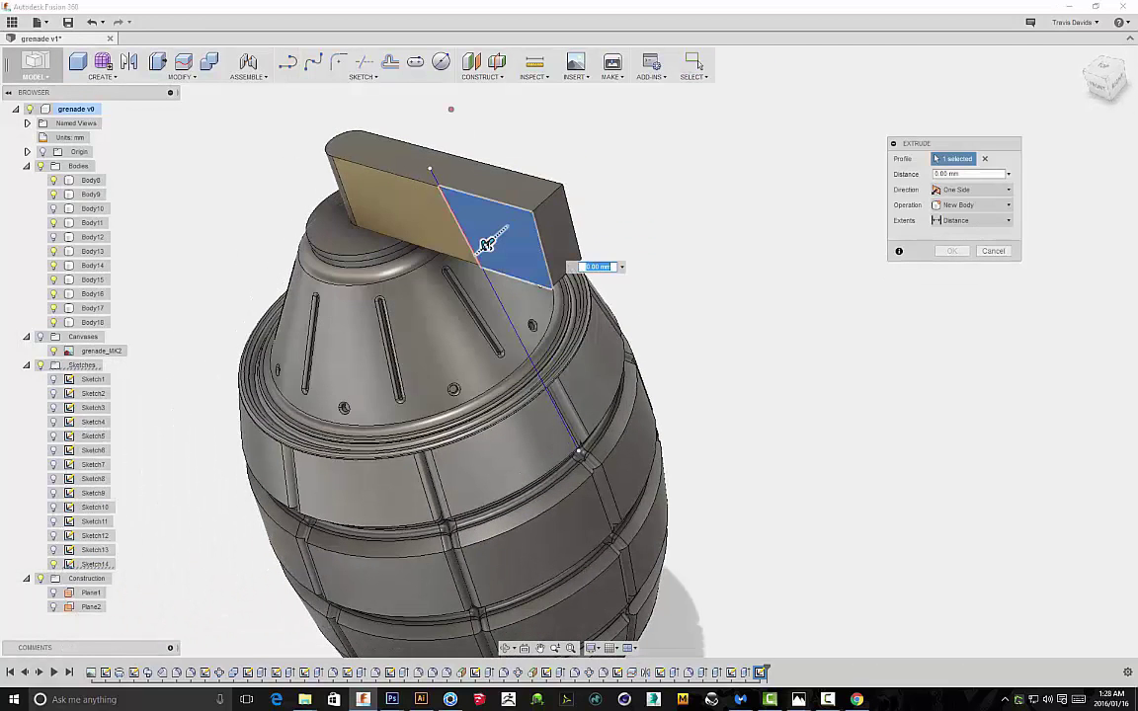
{"action": "type", "text": "-18"}
{"action": "left_click", "coordinate": [947, 281]}
Remove the thin sliver left beyond the slanted cut by extruding its face -1.00 mm as a cut
{"action": "left_click", "coordinate": [566, 243]}
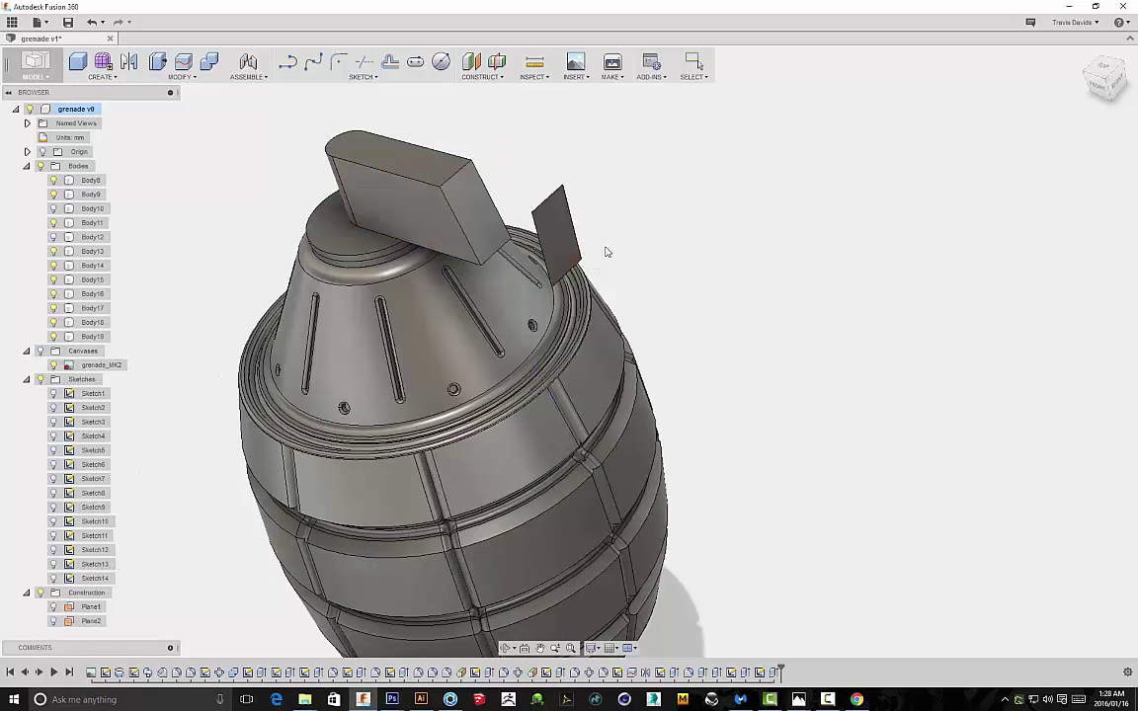
{"action": "right_click", "coordinate": [642, 233]}
{"action": "left_click", "coordinate": [620, 304]}
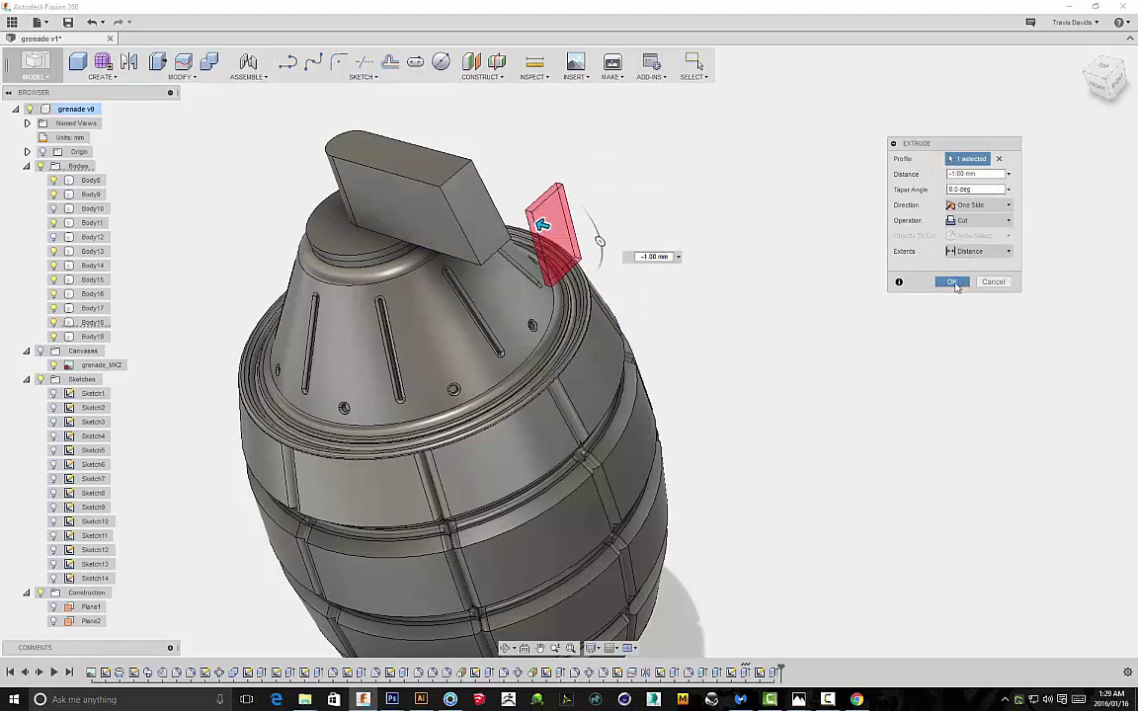
{"action": "left_click", "coordinate": [957, 285]}
Fillet the two slanted edges at the block's cut end with a 2.25 mm radius
{"action": "middle_click_drag", "start_coordinate": [781, 254], "coordinate": [820, 196], "text": "shift"}
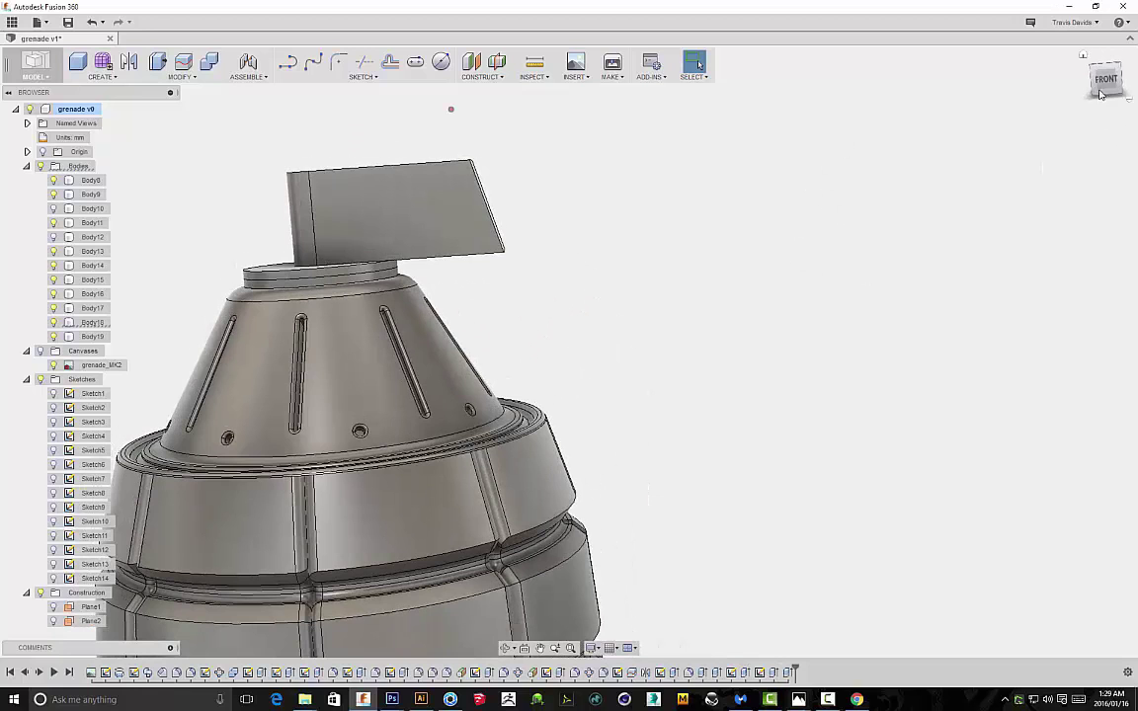
{"action": "middle_click_drag", "start_coordinate": [715, 198], "coordinate": [695, 395], "text": "shift"}
{"action": "middle_click_drag", "start_coordinate": [632, 233], "coordinate": [707, 360]}
{"action": "scroll", "coordinate": [707, 361], "scroll_direction": "up", "scroll_amount": 3}
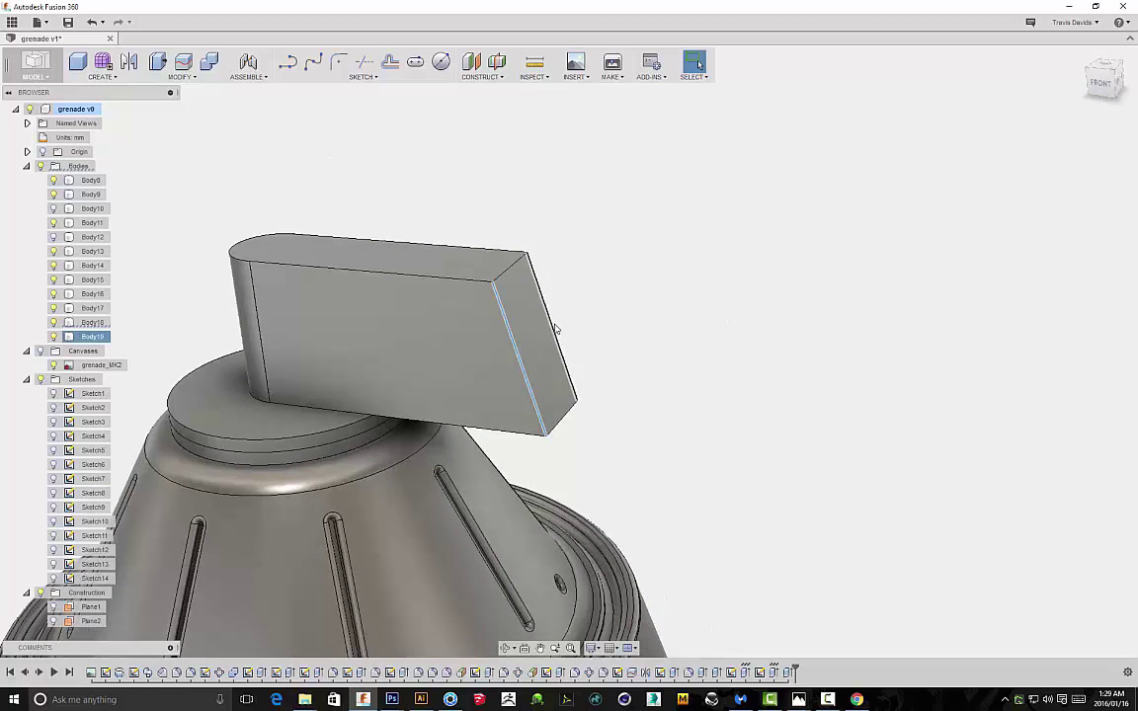
{"action": "right_click", "coordinate": [605, 326]}
{"action": "left_click", "coordinate": [586, 385]}
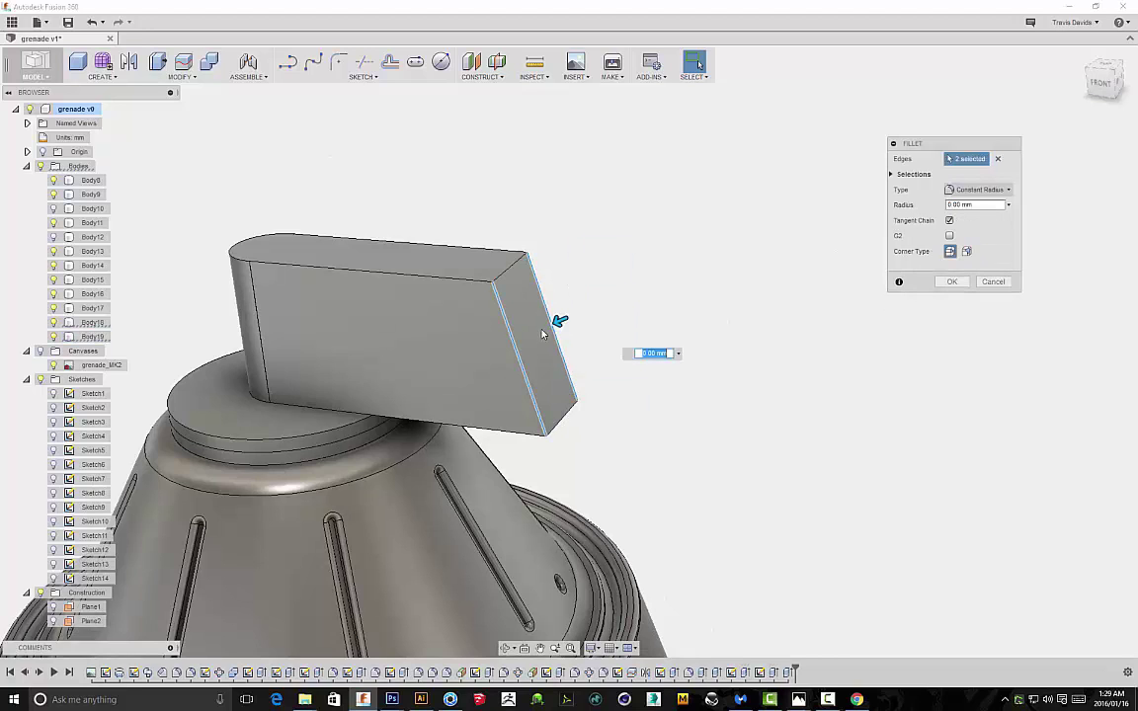
{"action": "scroll", "coordinate": [562, 320], "scroll_direction": "up", "scroll_amount": 4}
{"action": "left_click_drag", "start_coordinate": [543, 326], "coordinate": [546, 326]}
{"action": "scroll", "coordinate": [575, 306], "scroll_direction": "down", "scroll_amount": 3}
{"action": "scroll", "coordinate": [635, 382], "scroll_direction": "down", "scroll_amount": 2}
{"action": "middle_click_drag", "start_coordinate": [652, 397], "coordinate": [735, 333], "text": "shift"}
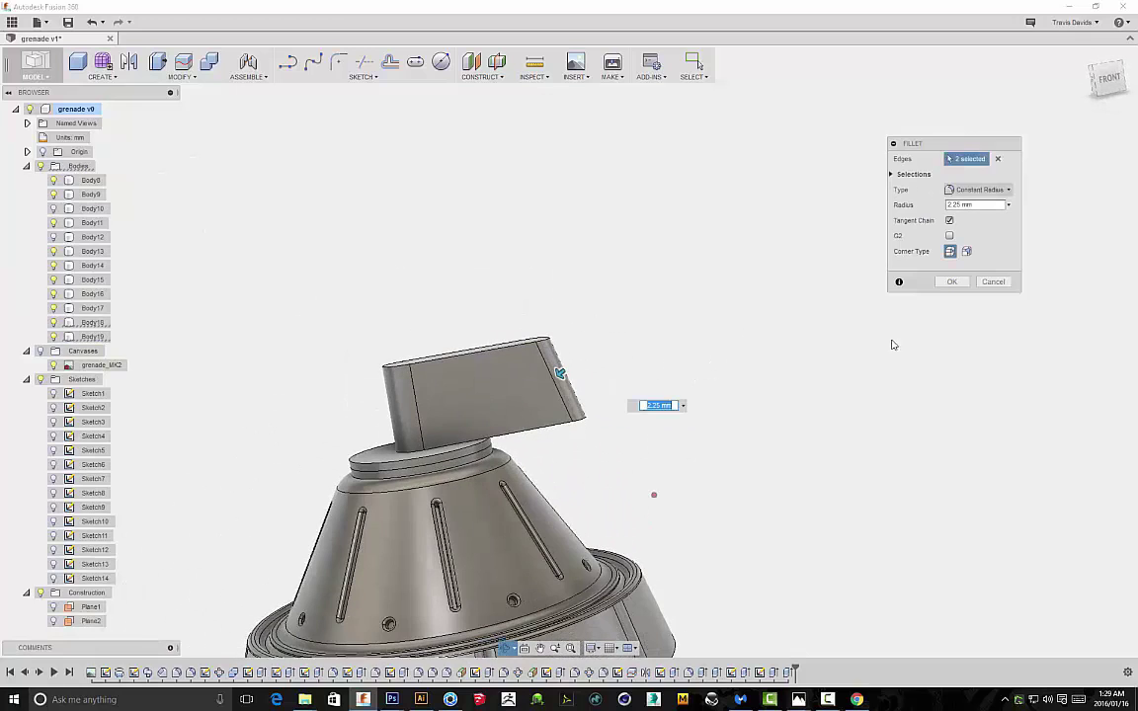
{"action": "left_click", "coordinate": [949, 284]}
Move the block body horizontally in the front view so its rounded end sits near the cap disc's edge
{"action": "left_click", "coordinate": [419, 349]}
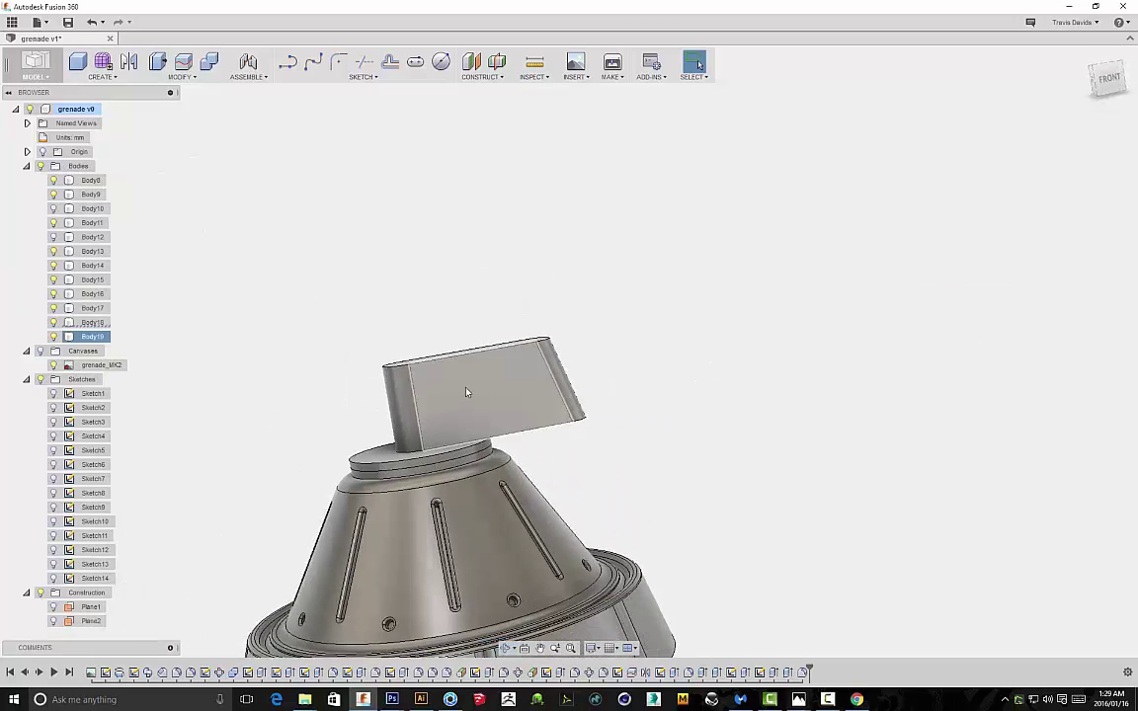
{"action": "key", "text": "m"}
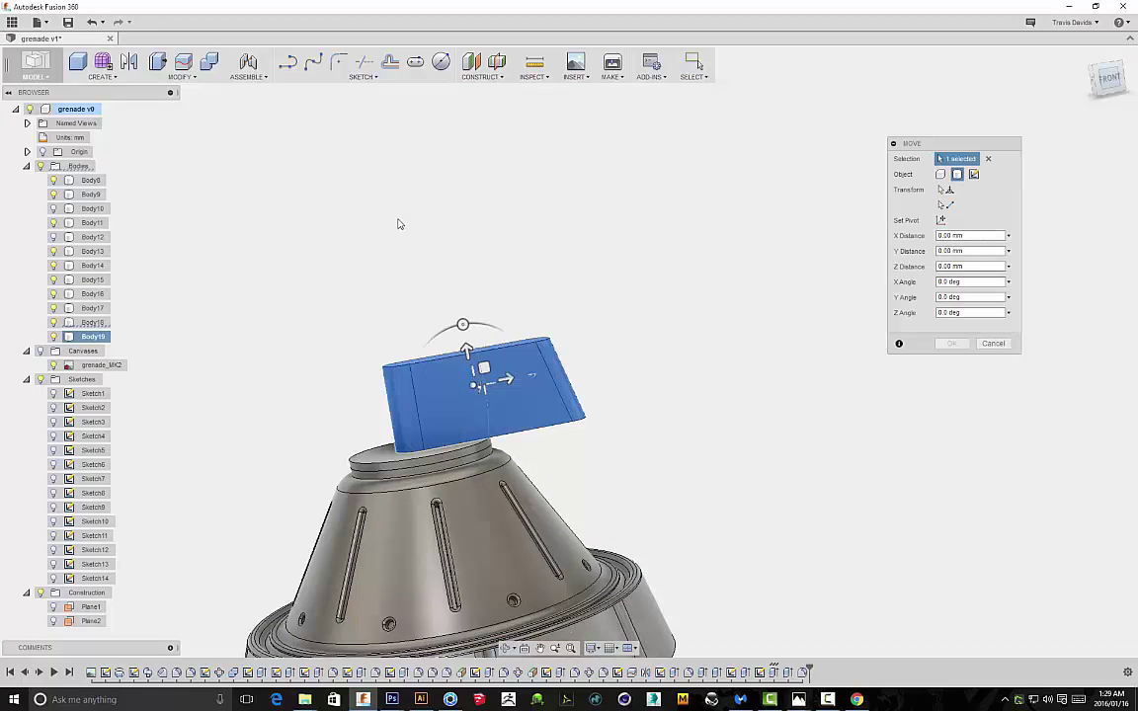
{"action": "left_click", "coordinate": [1110, 78]}
{"action": "scroll", "coordinate": [574, 312], "scroll_direction": "up", "scroll_amount": 3}
{"action": "left_click_drag", "start_coordinate": [482, 388], "coordinate": [412, 389]}
{"action": "left_click", "coordinate": [951, 343]}
Combine the block and the uppermost cap disc into one body with the Join operation
{"action": "middle_click_drag", "start_coordinate": [495, 266], "coordinate": [778, 267], "text": "shift"}
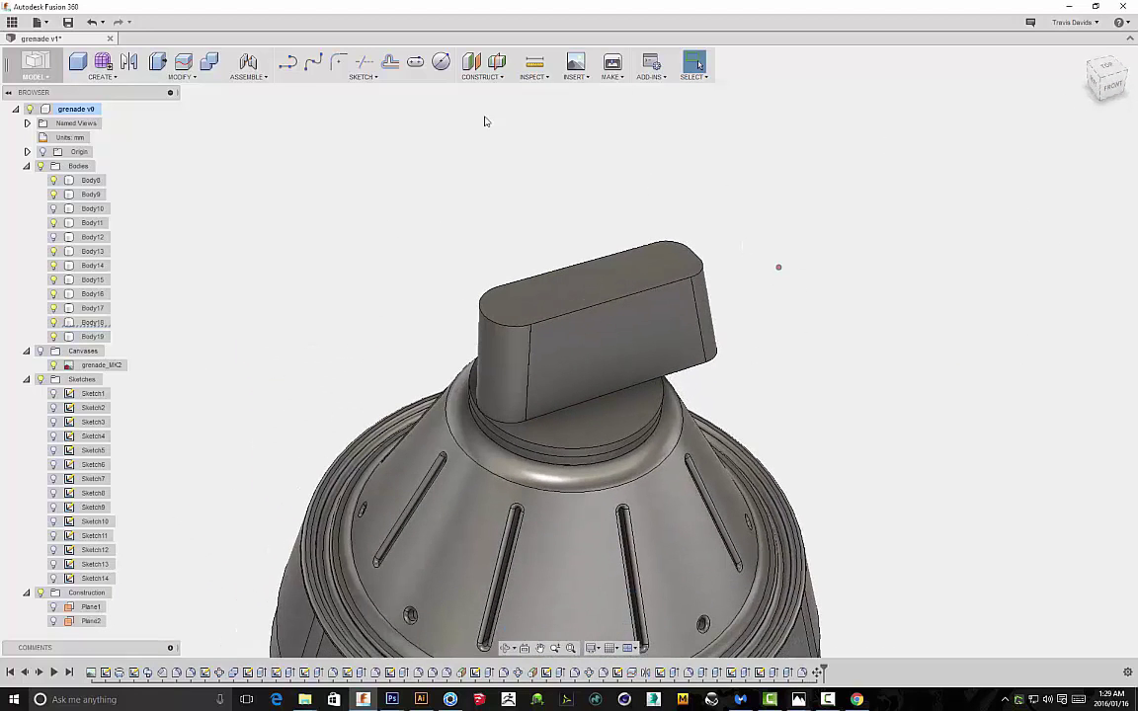
{"action": "left_click", "coordinate": [207, 64]}
{"action": "left_click", "coordinate": [533, 292]}
{"action": "left_click", "coordinate": [511, 373]}
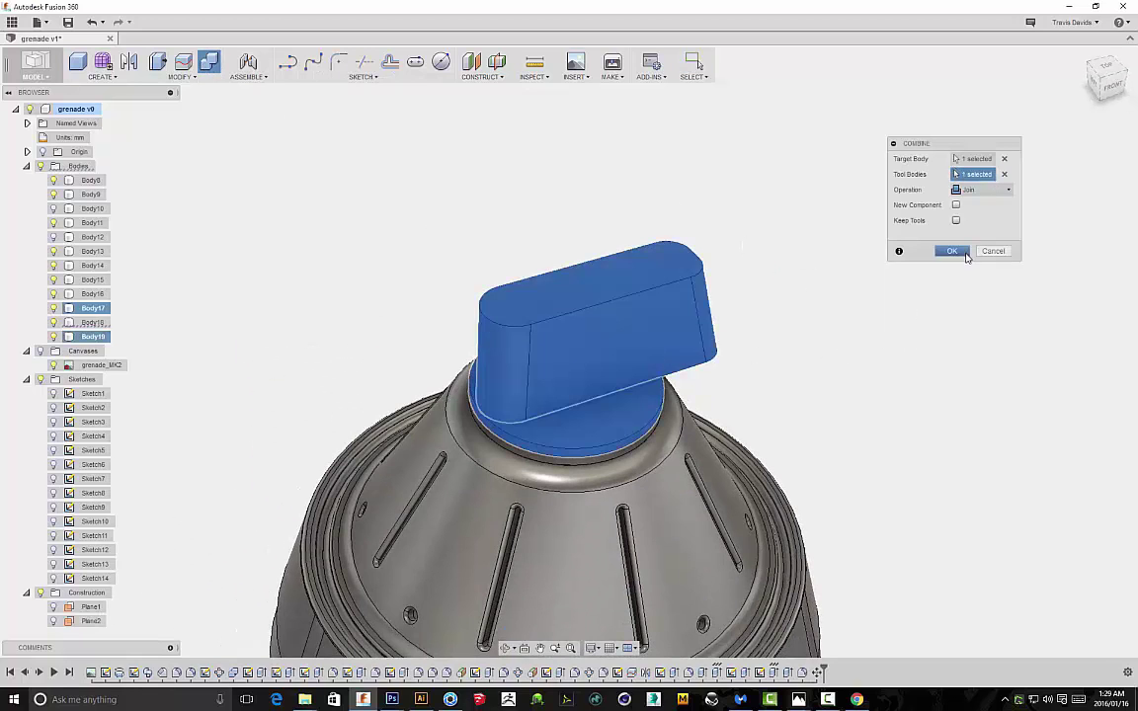
{"action": "left_click", "coordinate": [951, 251]}
Fillet the three edges where the block meets the top of the cap disc with a 2.25 mm radius
{"action": "left_click", "coordinate": [584, 401]}
{"action": "right_click", "coordinate": [775, 331]}
{"action": "left_click", "coordinate": [751, 388]}
{"action": "middle_click_drag", "start_coordinate": [762, 355], "coordinate": [581, 465], "text": "shift"}
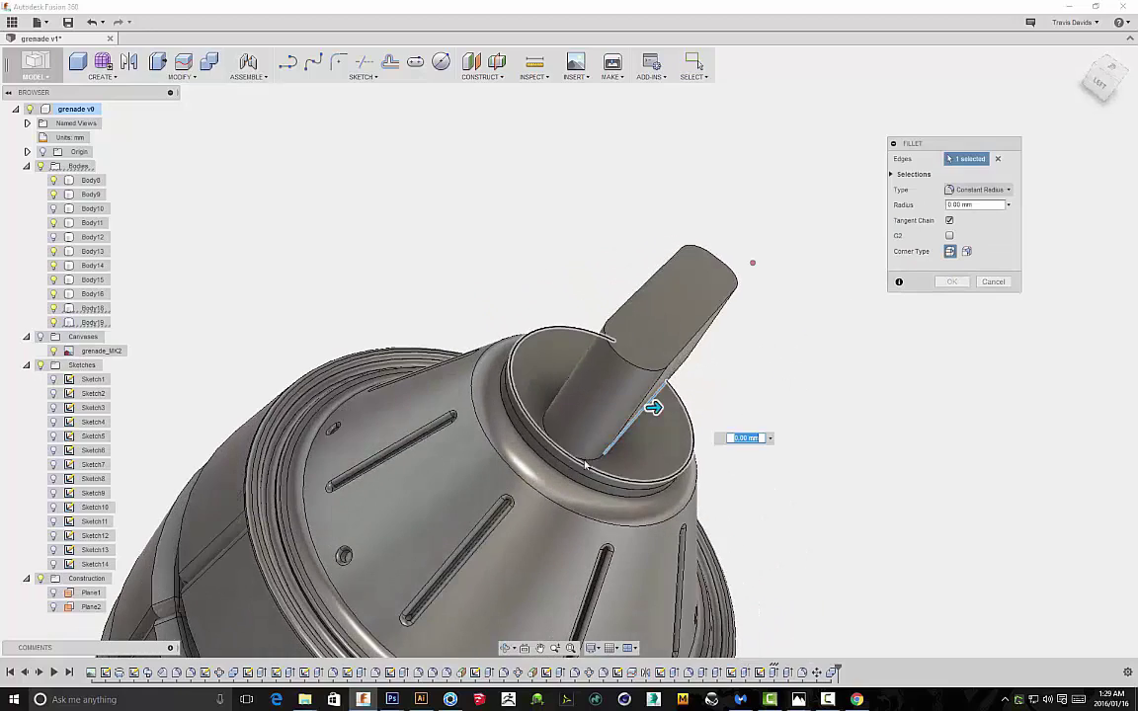
{"action": "left_click", "coordinate": [594, 458]}
{"action": "middle_click_drag", "start_coordinate": [786, 439], "coordinate": [857, 504], "text": "shift"}
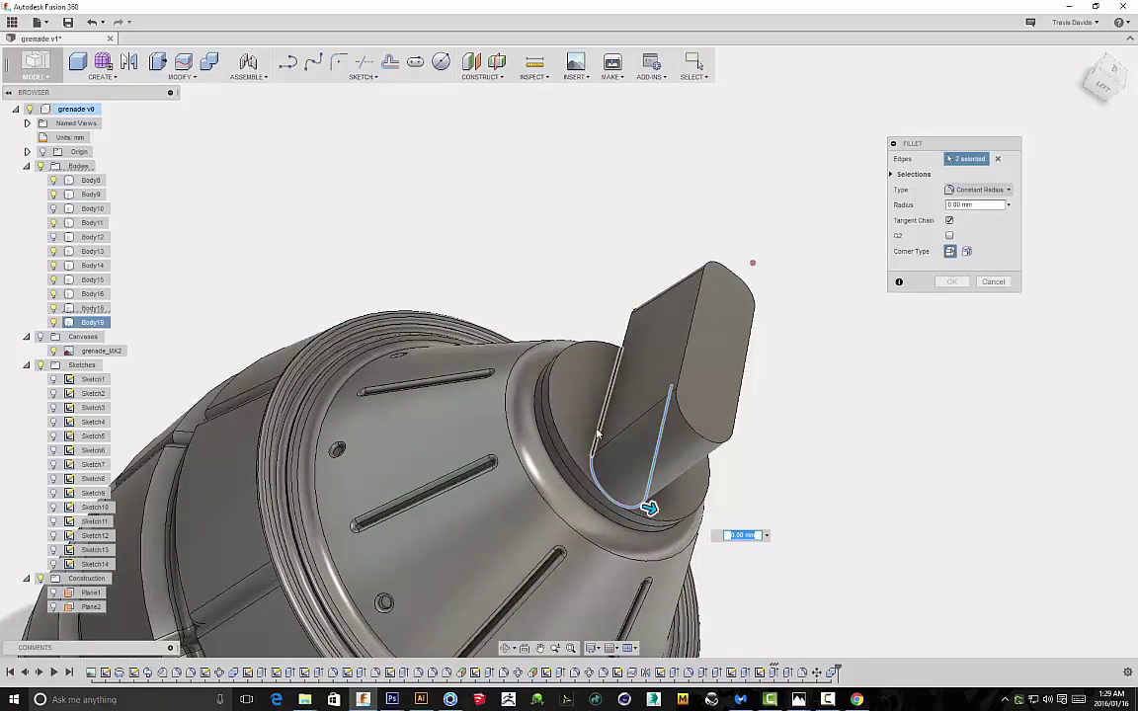
{"action": "left_click", "coordinate": [598, 434]}
{"action": "middle_click_drag", "start_coordinate": [819, 411], "coordinate": [713, 318], "text": "shift"}
{"action": "scroll", "coordinate": [517, 394], "scroll_direction": "up", "scroll_amount": 5}
{"action": "left_click_drag", "start_coordinate": [517, 394], "coordinate": [511, 376]}
{"action": "scroll", "coordinate": [965, 401], "scroll_direction": "down", "scroll_amount": 6}
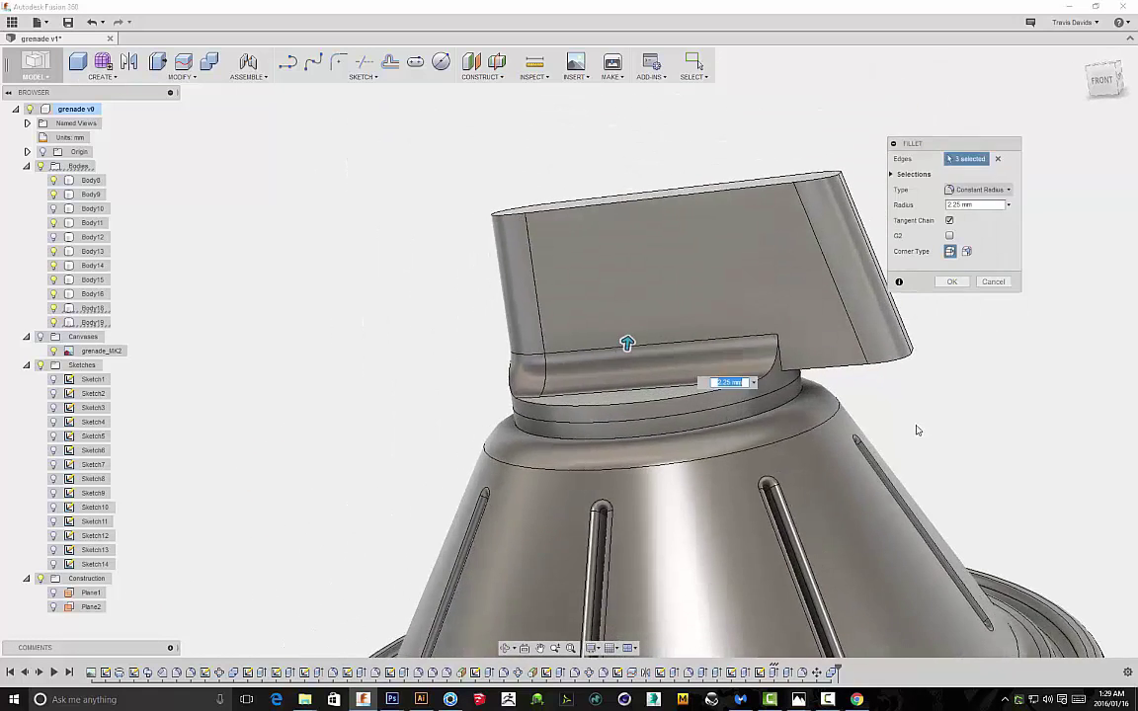
{"action": "left_click", "coordinate": [951, 283]}
{"action": "scroll", "coordinate": [726, 380], "scroll_direction": "up", "scroll_amount": 5}
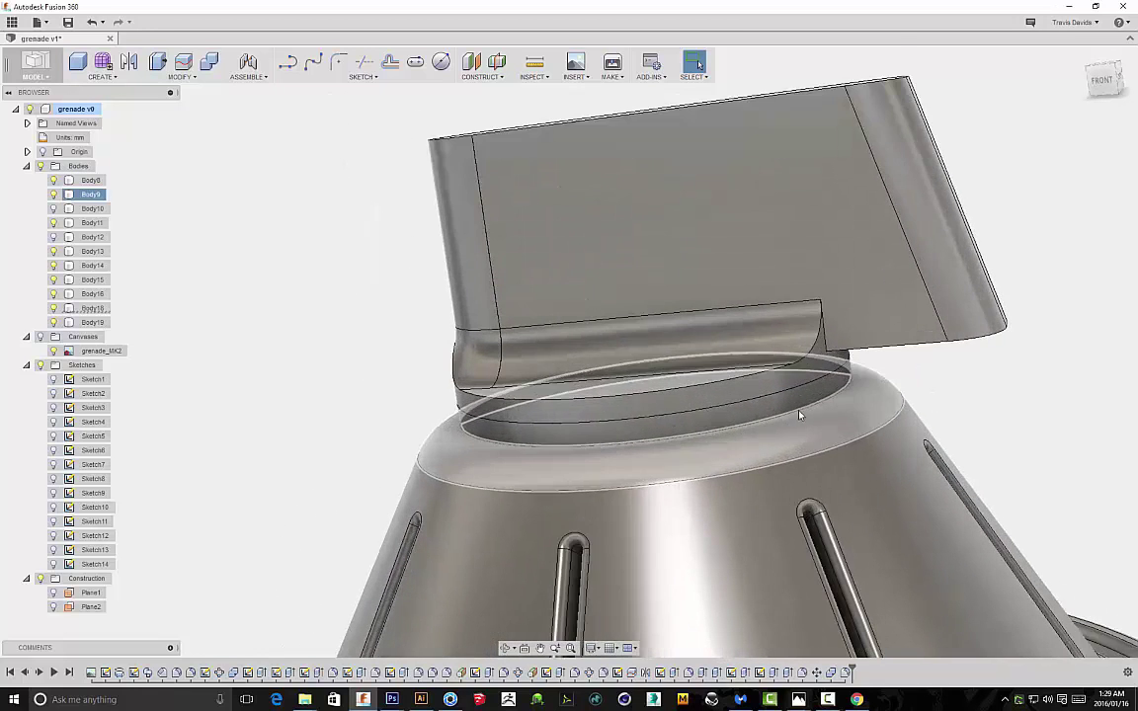
{"action": "right_click", "coordinate": [991, 356]}
{"action": "left_click", "coordinate": [978, 424]}
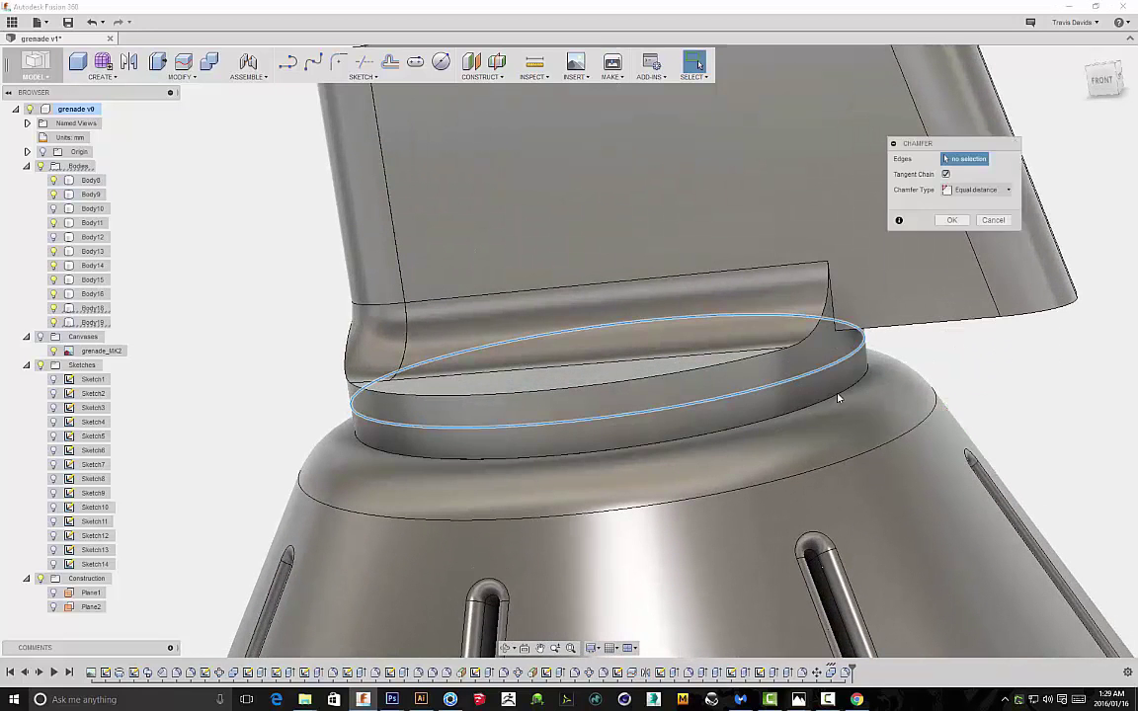
{"action": "scroll", "coordinate": [803, 385], "scroll_direction": "up", "scroll_amount": 4}
{"action": "scroll", "coordinate": [879, 337], "scroll_direction": "down", "scroll_amount": 1}
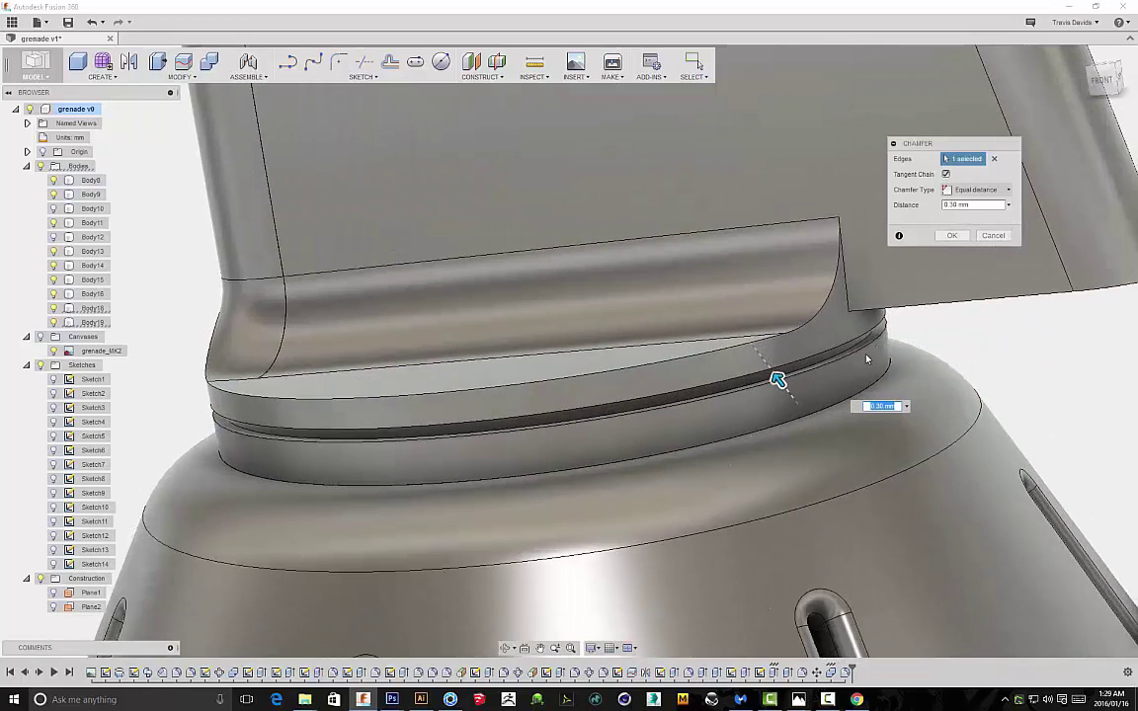
{"action": "middle_click_drag", "start_coordinate": [587, 341], "coordinate": [611, 290], "text": "shift"}
{"action": "left_click", "coordinate": [993, 236]}
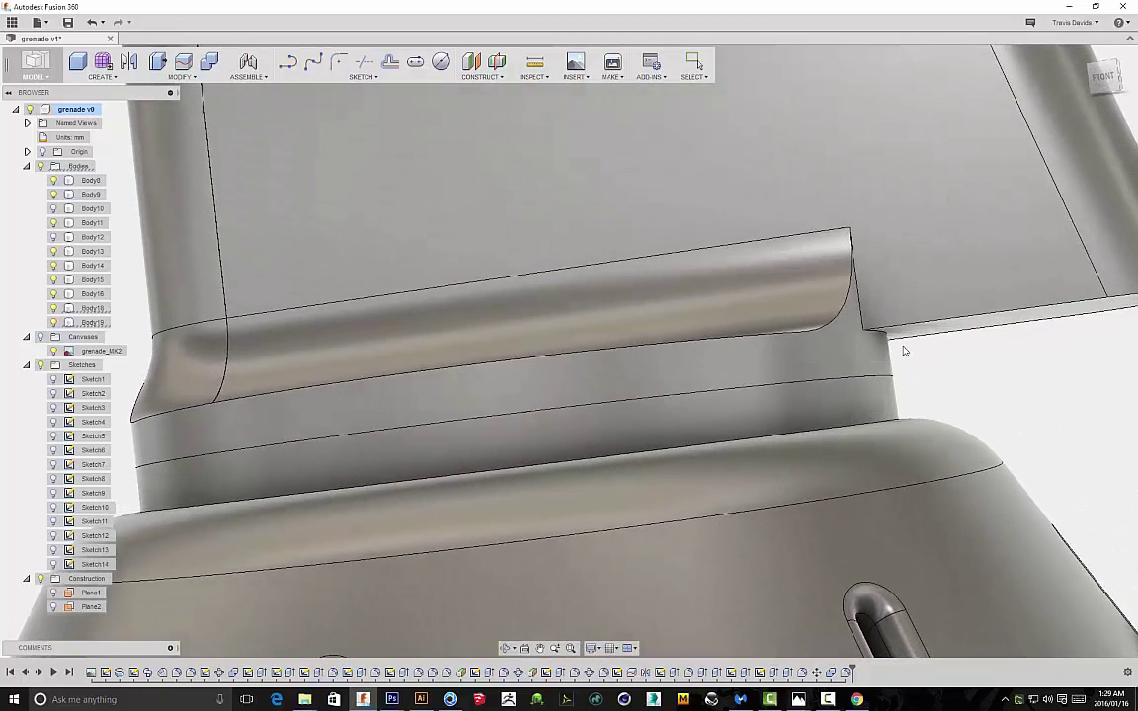
Chamfer the lower edge of the upper cap disc to form a groove at the seam between the two discs
{"action": "left_click", "coordinate": [873, 381]}
{"action": "right_click", "coordinate": [960, 382]}
{"action": "left_click", "coordinate": [934, 434]}
{"action": "left_click", "coordinate": [955, 235]}
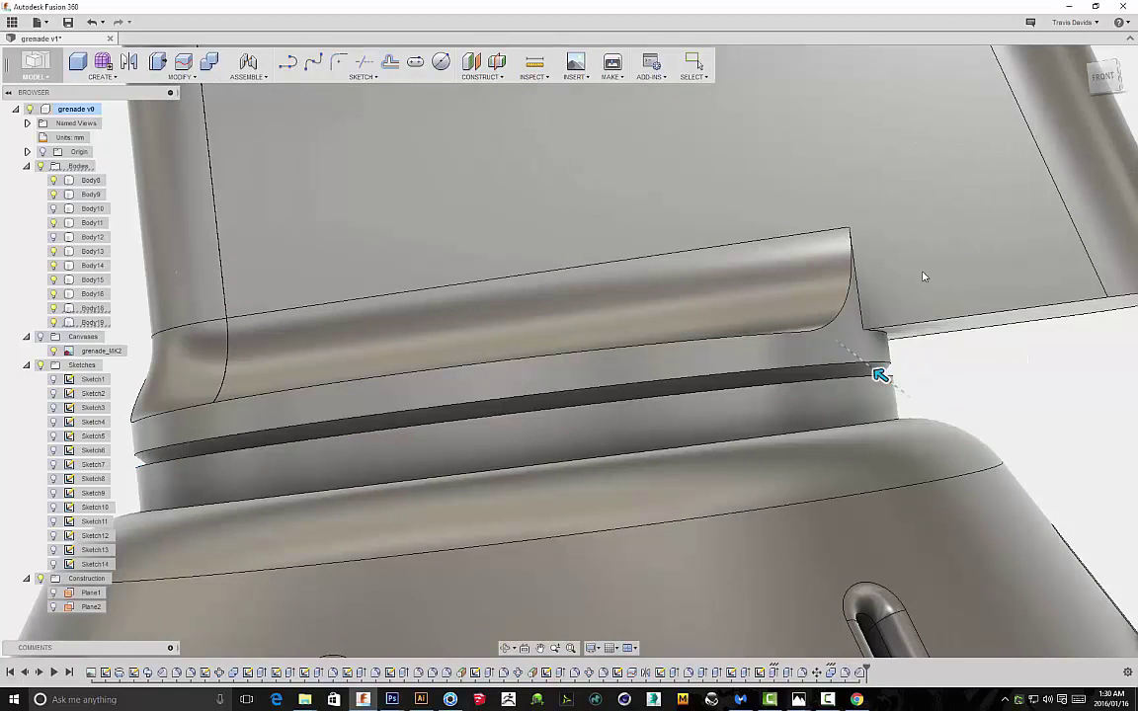
{"action": "scroll", "coordinate": [902, 357], "scroll_direction": "down", "scroll_amount": 5}
{"action": "middle_click_drag", "start_coordinate": [954, 341], "coordinate": [973, 287], "text": "shift"}
{"action": "scroll", "coordinate": [989, 379], "scroll_direction": "down", "scroll_amount": 3}
{"action": "scroll", "coordinate": [761, 298], "scroll_direction": "up", "scroll_amount": 5}
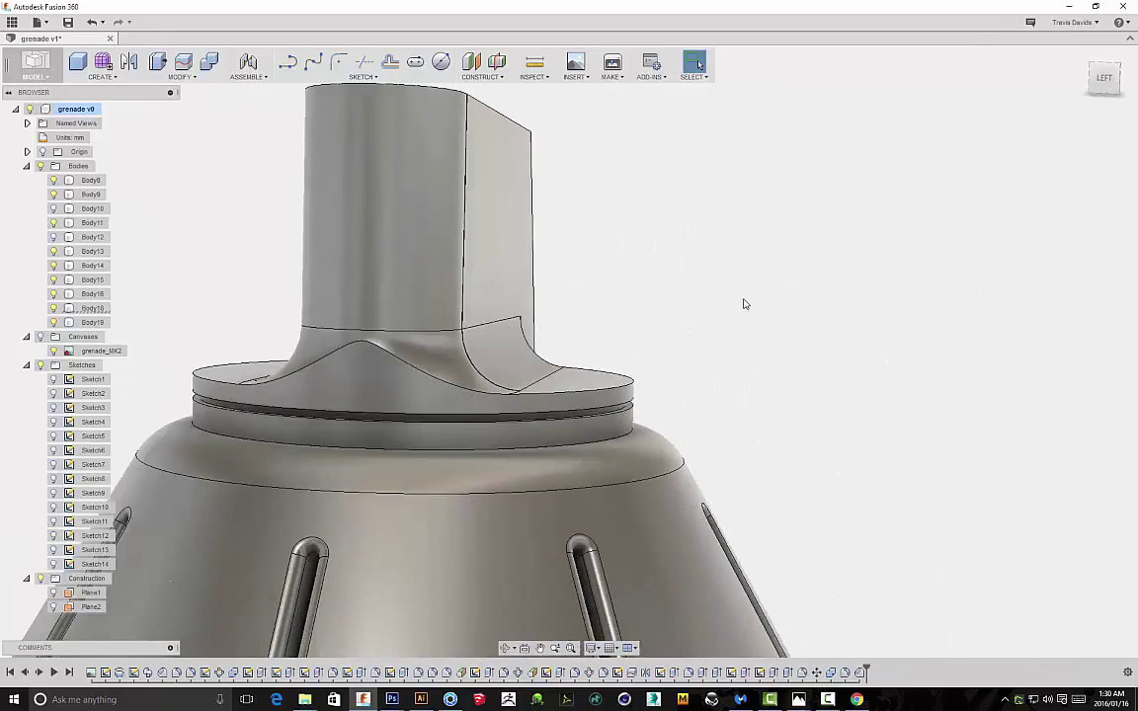
Delete the fillet feature that rounds the edges of the block's slanted end
{"action": "scroll", "coordinate": [744, 306], "scroll_direction": "down", "scroll_amount": 3}
{"action": "middle_click_drag", "start_coordinate": [748, 306], "coordinate": [777, 218], "text": "shift"}
{"action": "scroll", "coordinate": [692, 331], "scroll_direction": "down", "scroll_amount": 2}
{"action": "middle_click_drag", "start_coordinate": [766, 356], "coordinate": [691, 341], "text": "shift"}
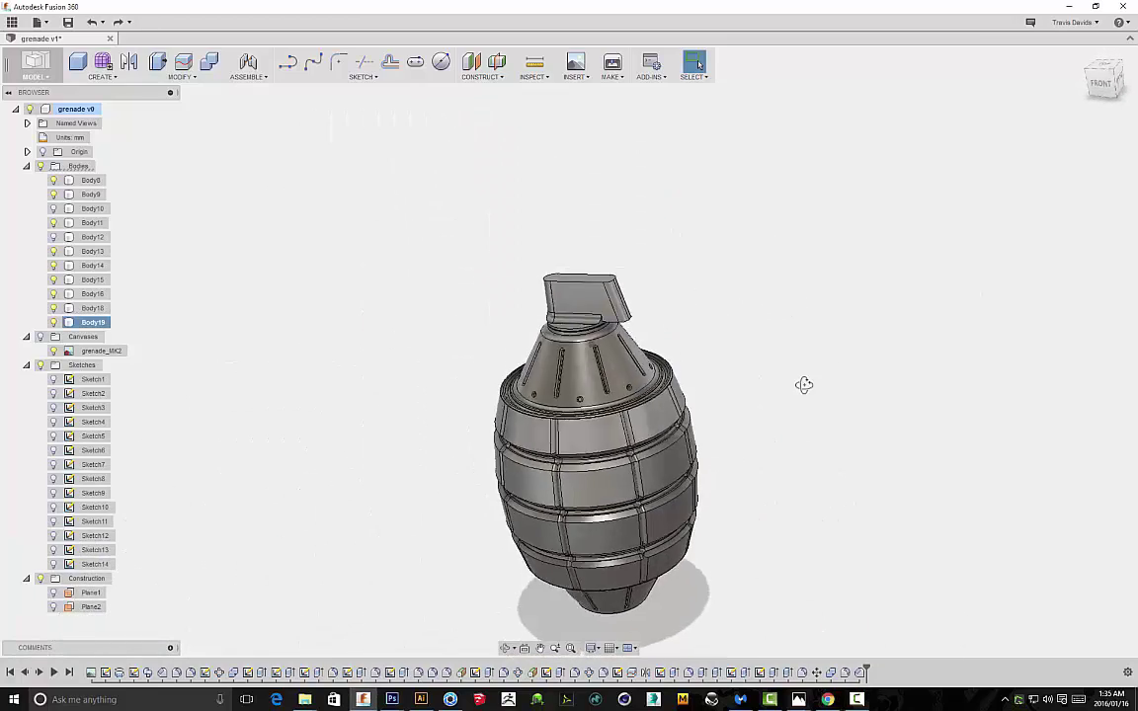
{"action": "scroll", "coordinate": [608, 302], "scroll_direction": "up", "scroll_amount": 4}
{"action": "left_click", "coordinate": [631, 281]}
{"action": "right_click", "coordinate": [803, 675]}
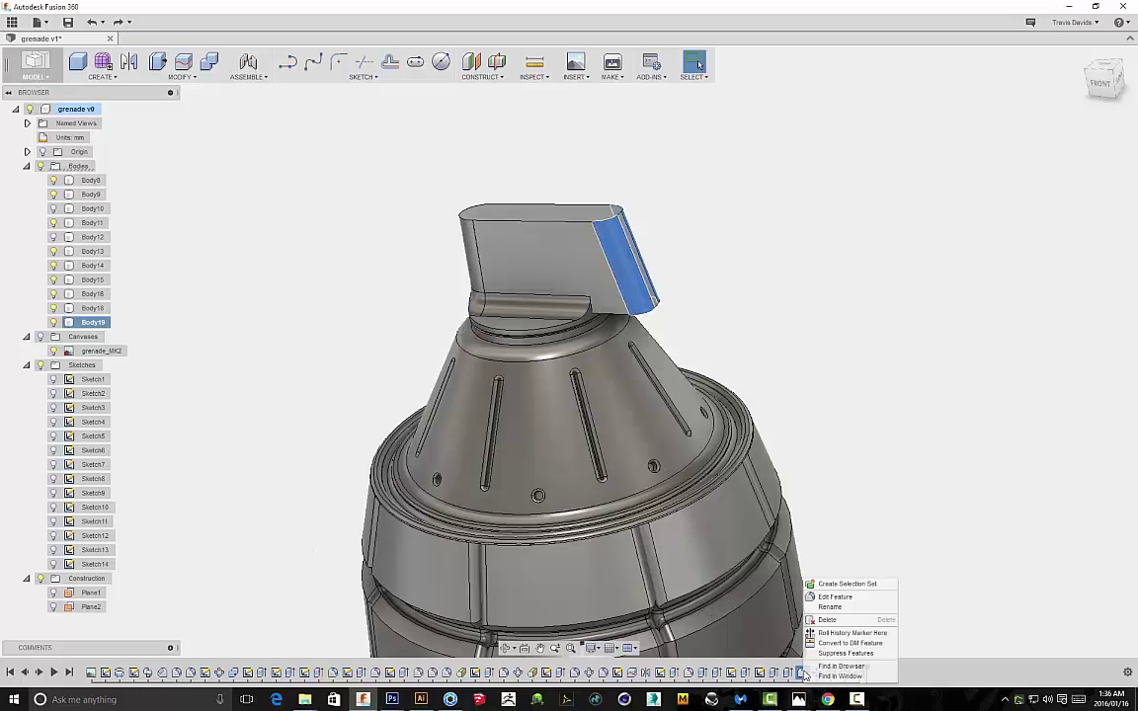
{"action": "left_click", "coordinate": [827, 621]}
{"action": "scroll", "coordinate": [612, 296], "scroll_direction": "up", "scroll_amount": 3}
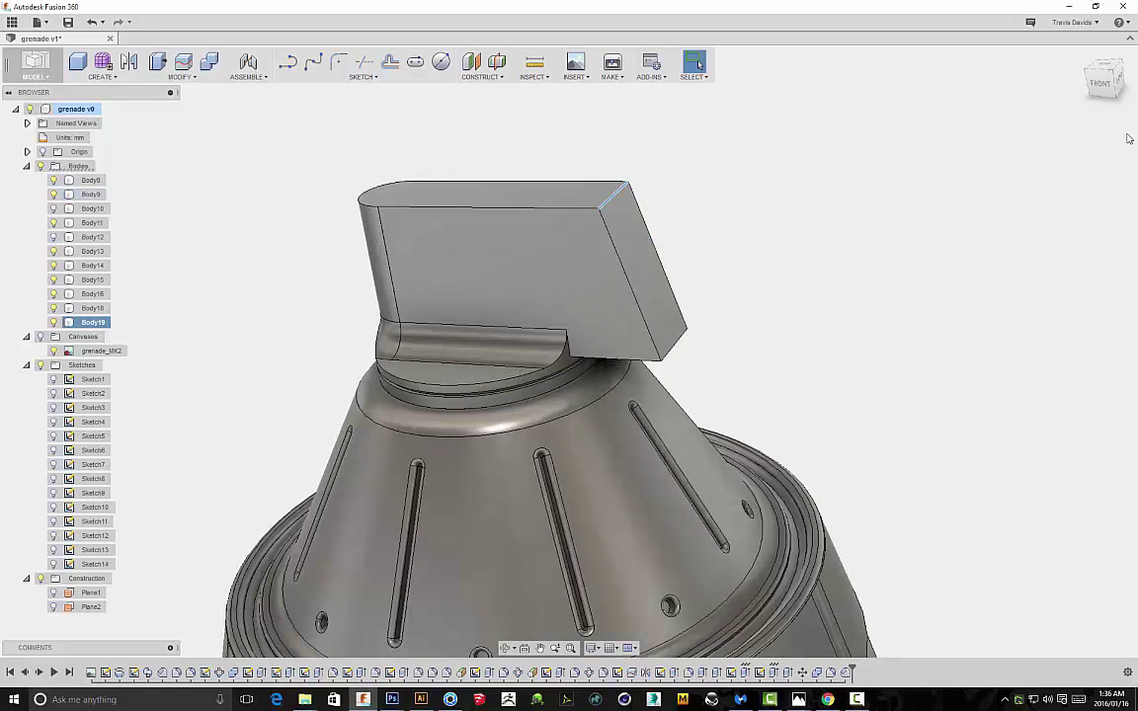
Raise the block's top face with Press Pull, setting the offset distance to 13 mm
{"action": "left_click", "coordinate": [1099, 85]}
{"action": "right_click", "coordinate": [889, 229]}
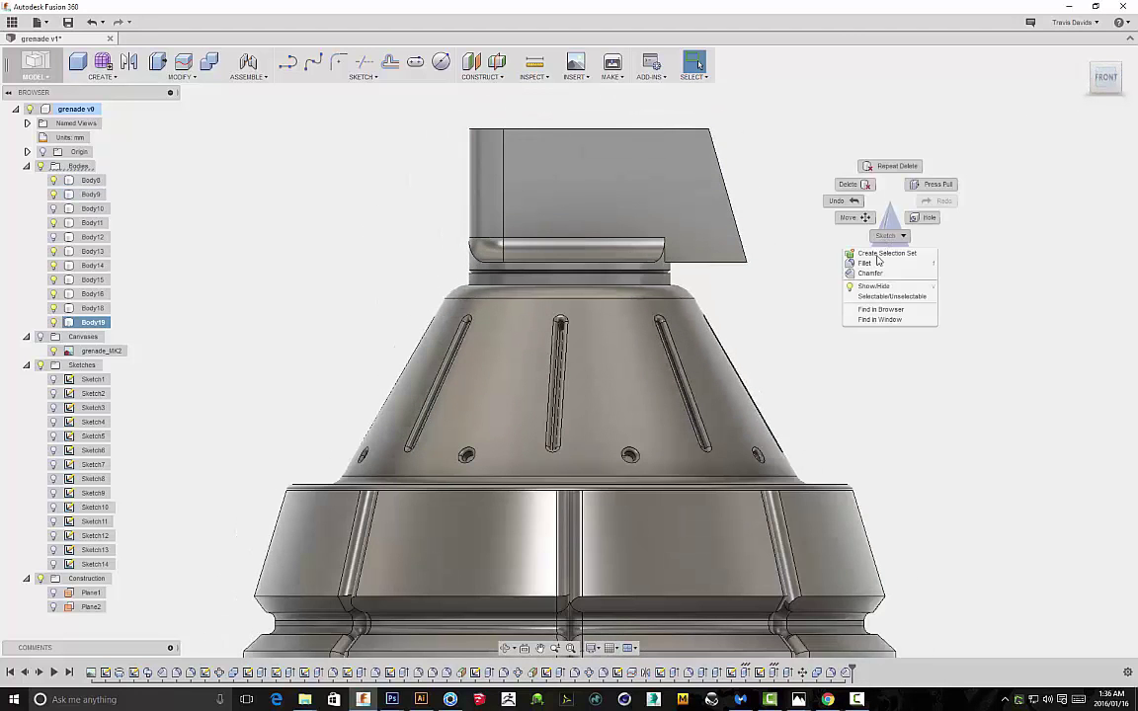
{"action": "left_click", "coordinate": [769, 118]}
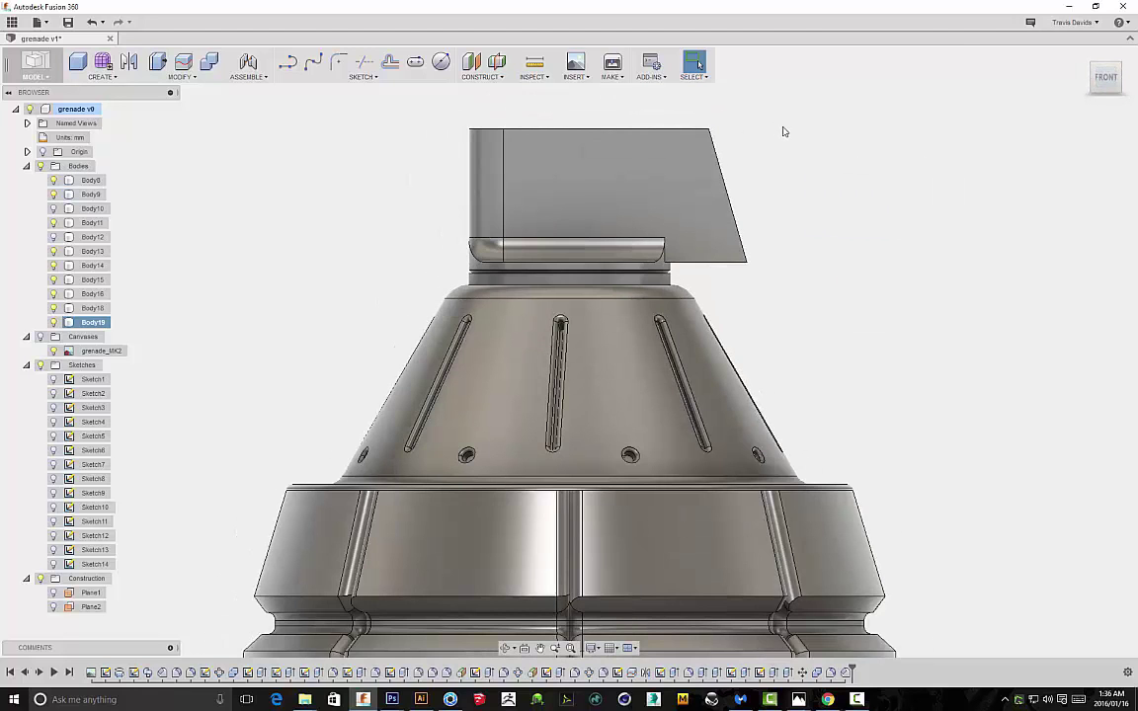
{"action": "middle_click_drag", "start_coordinate": [785, 131], "coordinate": [775, 177], "text": "shift"}
{"action": "middle_click_drag", "start_coordinate": [836, 223], "coordinate": [812, 233], "text": "shift"}
{"action": "middle_click_drag", "start_coordinate": [841, 193], "coordinate": [805, 261], "text": "shift"}
{"action": "left_click", "coordinate": [623, 273]}
{"action": "left_click", "coordinate": [1105, 87]}
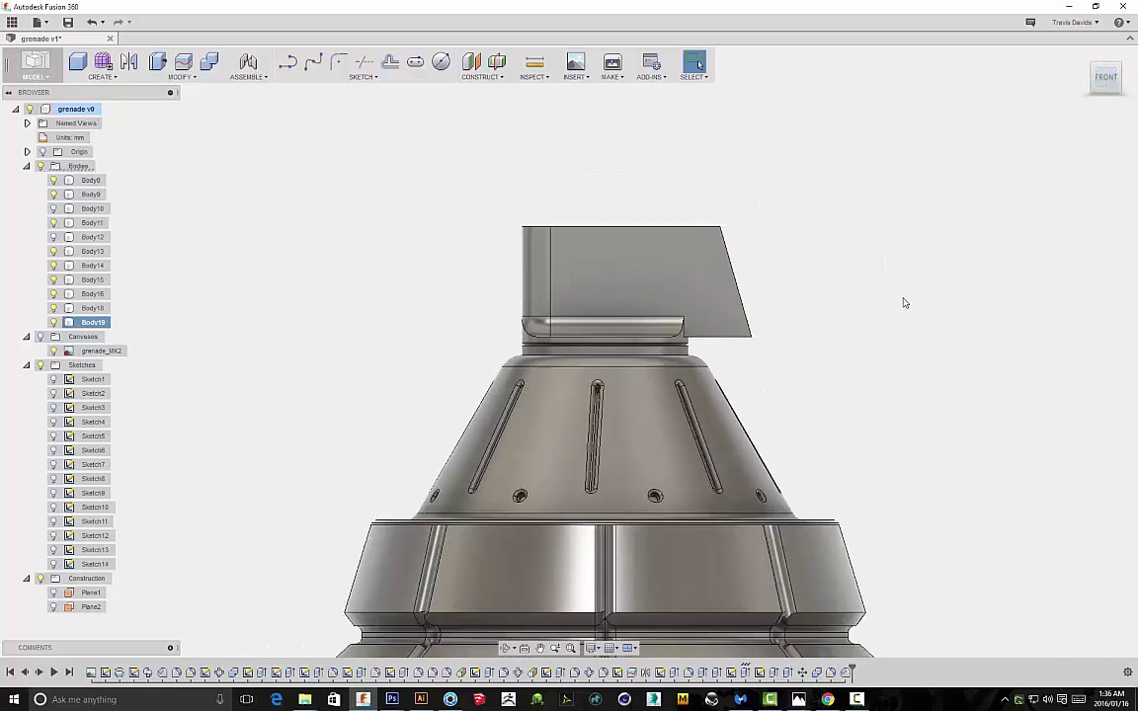
{"action": "right_click", "coordinate": [874, 301]}
{"action": "left_click", "coordinate": [919, 287]}
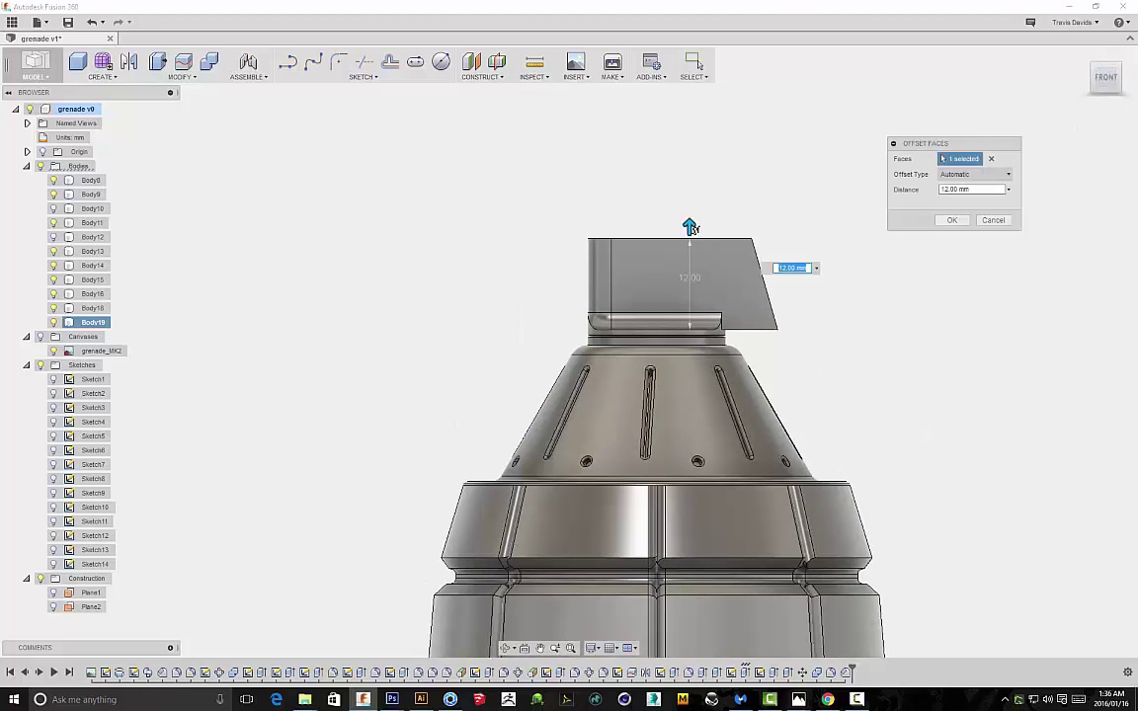
{"action": "left_click_drag", "start_coordinate": [690, 225], "coordinate": [691, 218]}
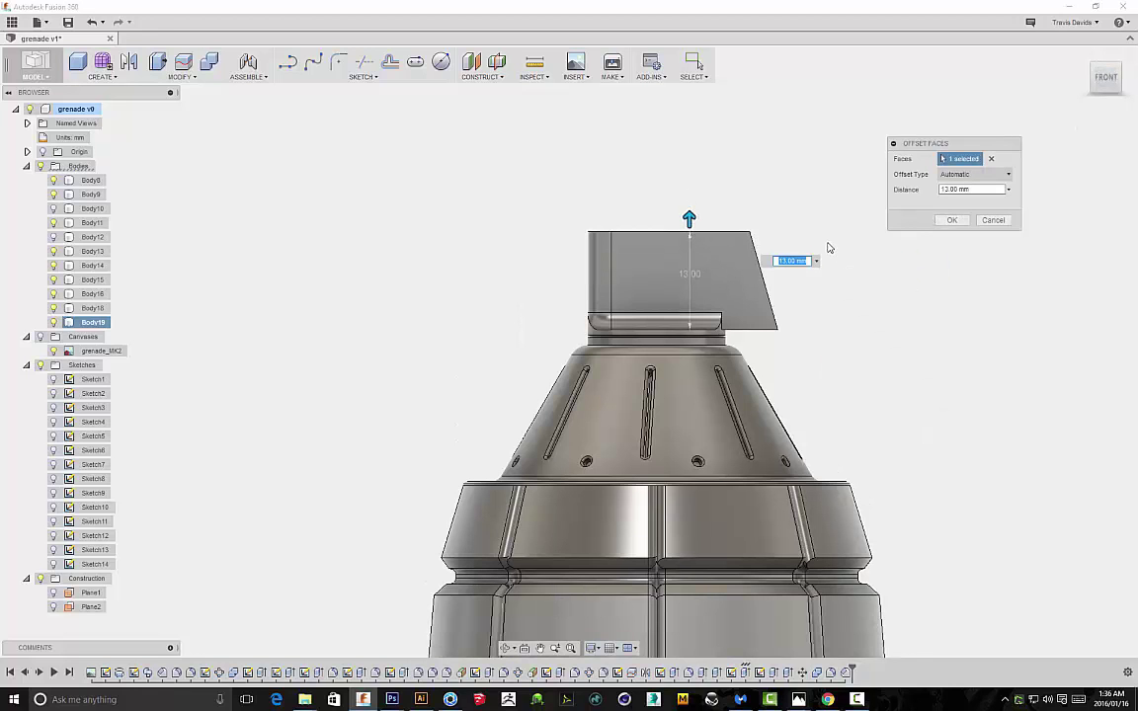
{"action": "left_click", "coordinate": [963, 227]}
Fillet the edge between the block's top face and its slanted end with a 2.5 mm radius
{"action": "middle_click_drag", "start_coordinate": [973, 254], "coordinate": [866, 305], "text": "shift"}
{"action": "scroll", "coordinate": [720, 301], "scroll_direction": "up", "scroll_amount": 3}
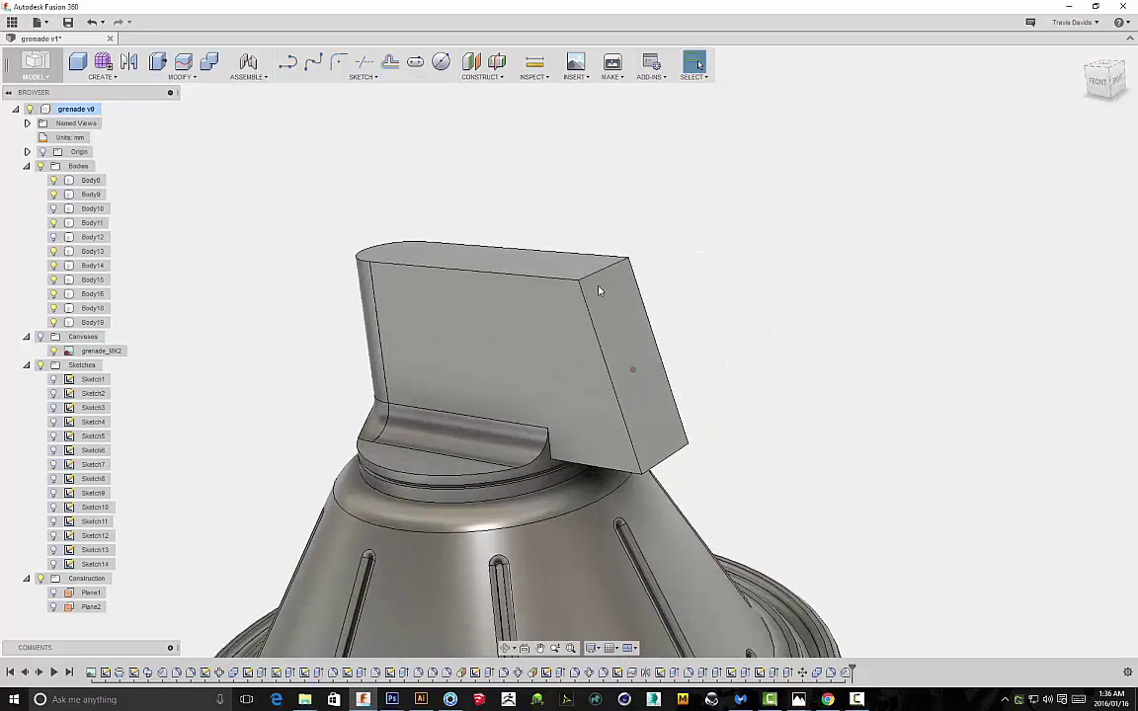
{"action": "right_click", "coordinate": [810, 290]}
{"action": "left_click", "coordinate": [774, 352]}
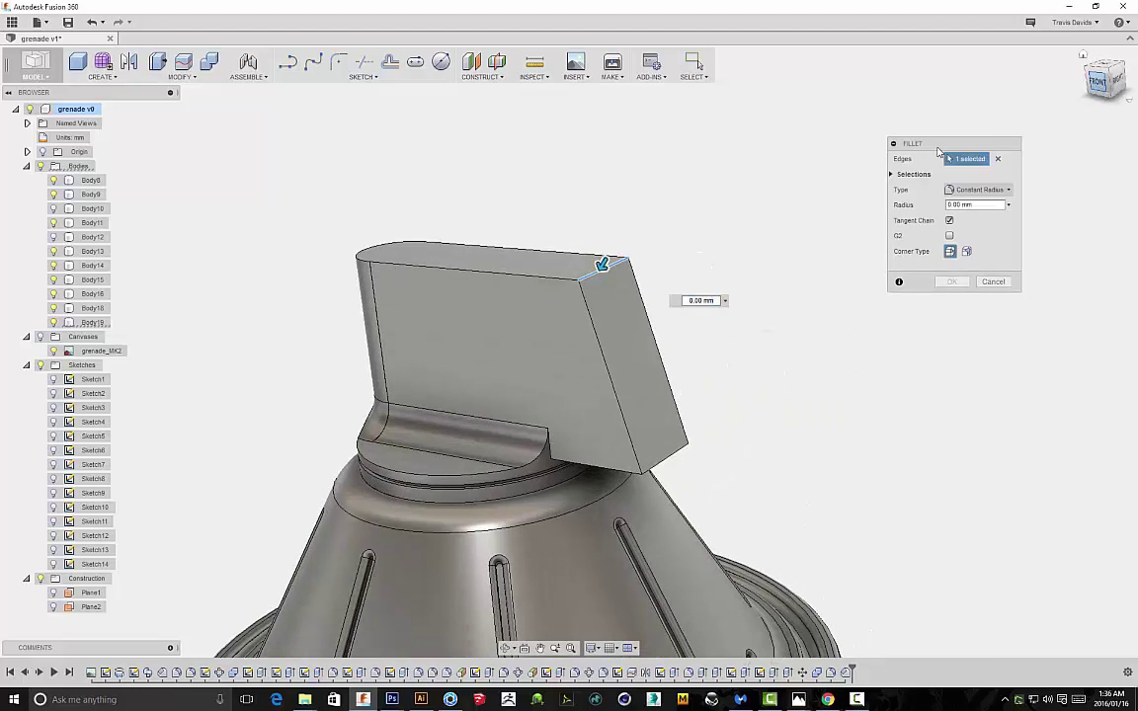
{"action": "left_click", "coordinate": [1098, 83]}
{"action": "scroll", "coordinate": [820, 173], "scroll_direction": "up", "scroll_amount": 4}
{"action": "mouse_move", "coordinate": [787, 163]}
{"action": "left_mouse_down"}
{"action": "mouse_move", "coordinate": [771, 178]}
{"action": "mouse_move", "coordinate": [778, 173]}
{"action": "left_mouse_up"}
{"action": "scroll", "coordinate": [821, 312], "scroll_direction": "down", "scroll_amount": 3}
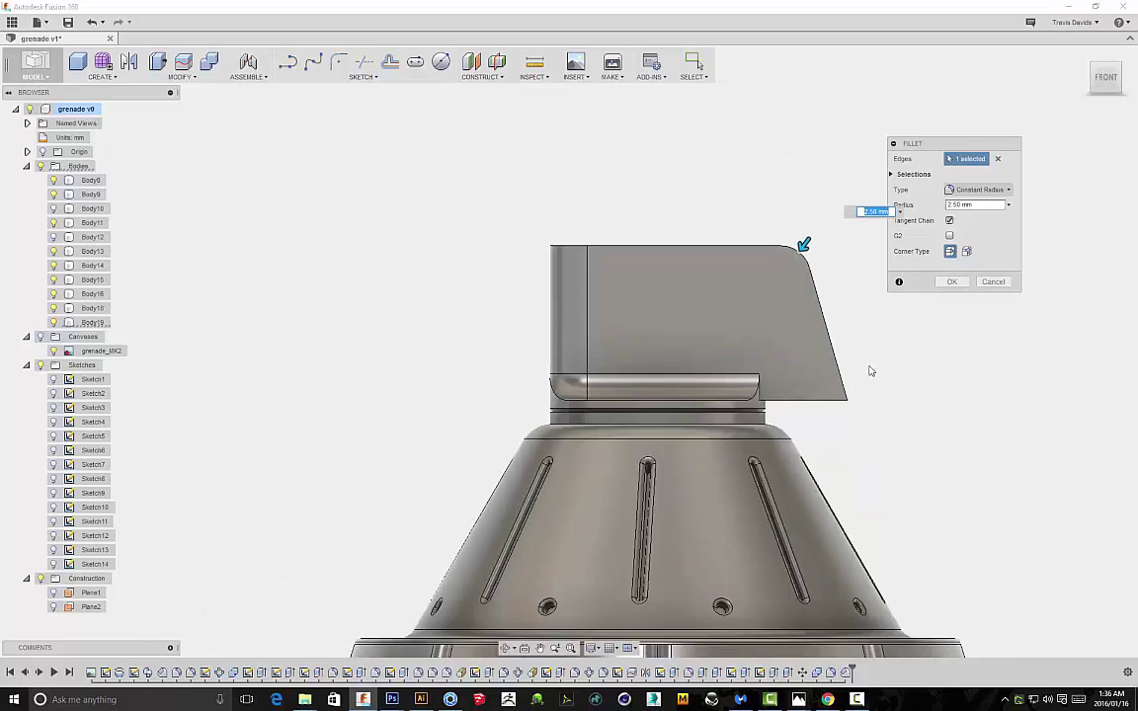
{"action": "middle_click_drag", "start_coordinate": [926, 370], "coordinate": [805, 379], "text": "shift"}
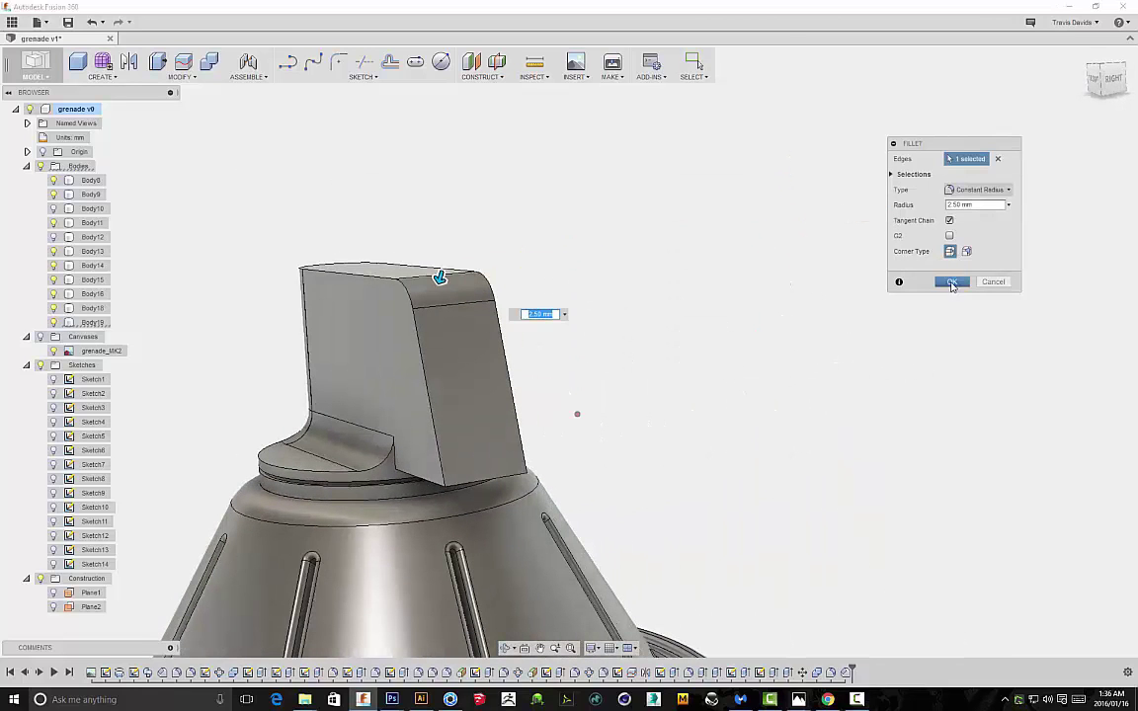
{"action": "left_click", "coordinate": [951, 285]}
Fillet the block's two long side edges, along the top and down the slanted end, with a 0.5 mm radius
{"action": "right_click", "coordinate": [681, 351]}
{"action": "left_click", "coordinate": [644, 406]}
{"action": "scroll", "coordinate": [577, 375], "scroll_direction": "up", "scroll_amount": 5}
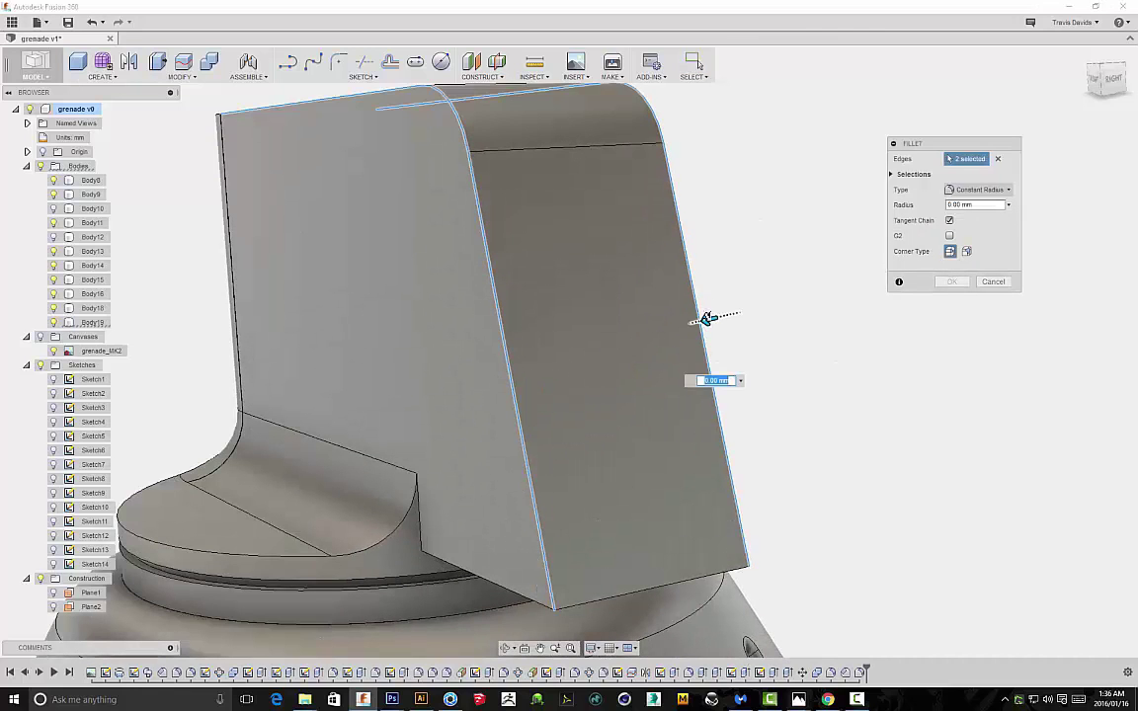
{"action": "left_click_drag", "start_coordinate": [710, 318], "coordinate": [682, 323]}
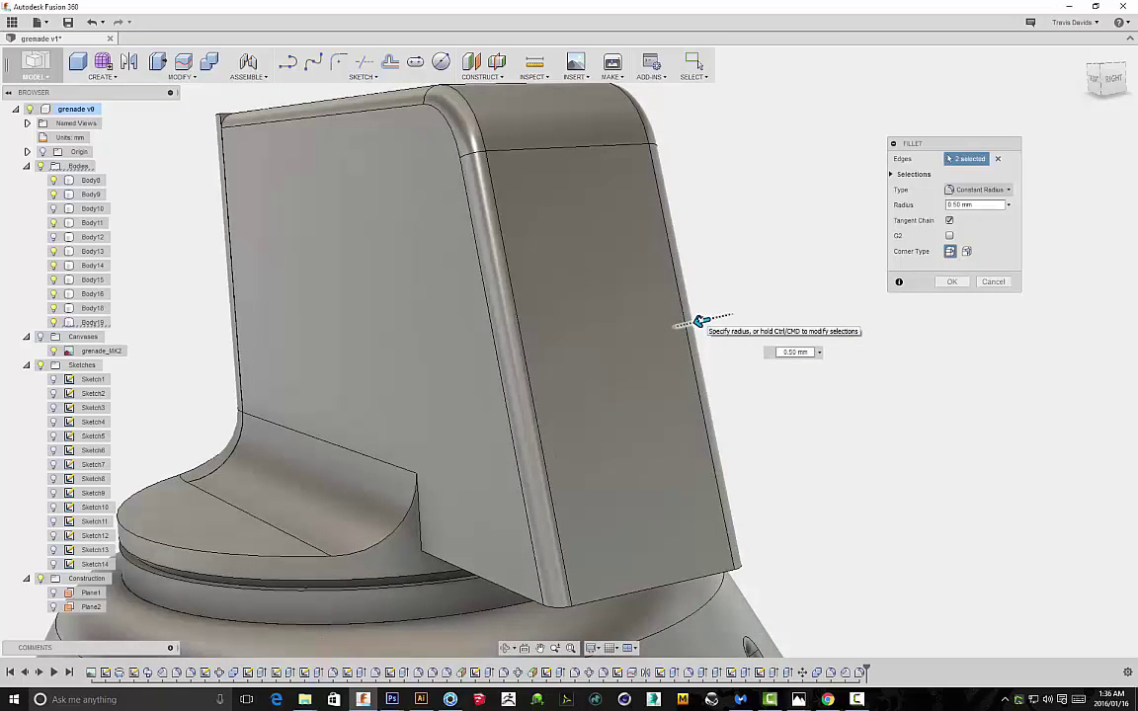
{"action": "scroll", "coordinate": [579, 366], "scroll_direction": "down", "scroll_amount": 8}
{"action": "middle_click_drag", "start_coordinate": [645, 259], "coordinate": [601, 361], "text": "shift"}
{"action": "middle_click_drag", "start_coordinate": [611, 463], "coordinate": [618, 373], "text": "shift"}
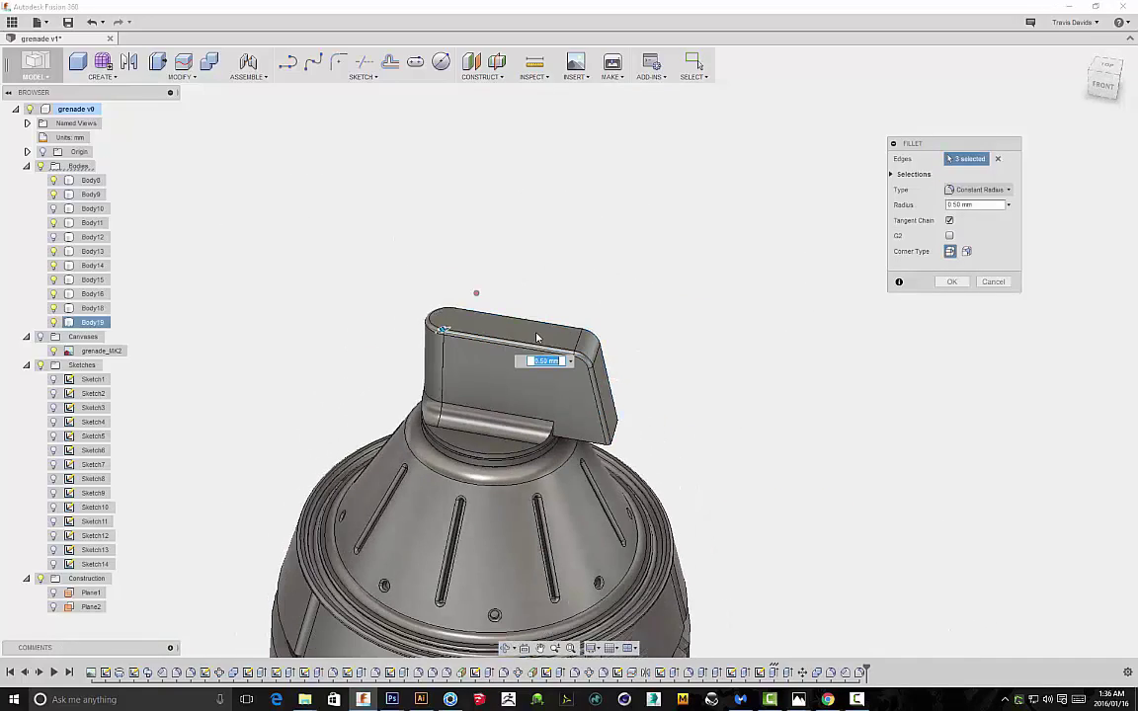
{"action": "middle_click_drag", "start_coordinate": [592, 280], "coordinate": [635, 246], "text": "shift"}
{"action": "scroll", "coordinate": [583, 201], "scroll_direction": "up", "scroll_amount": 3}
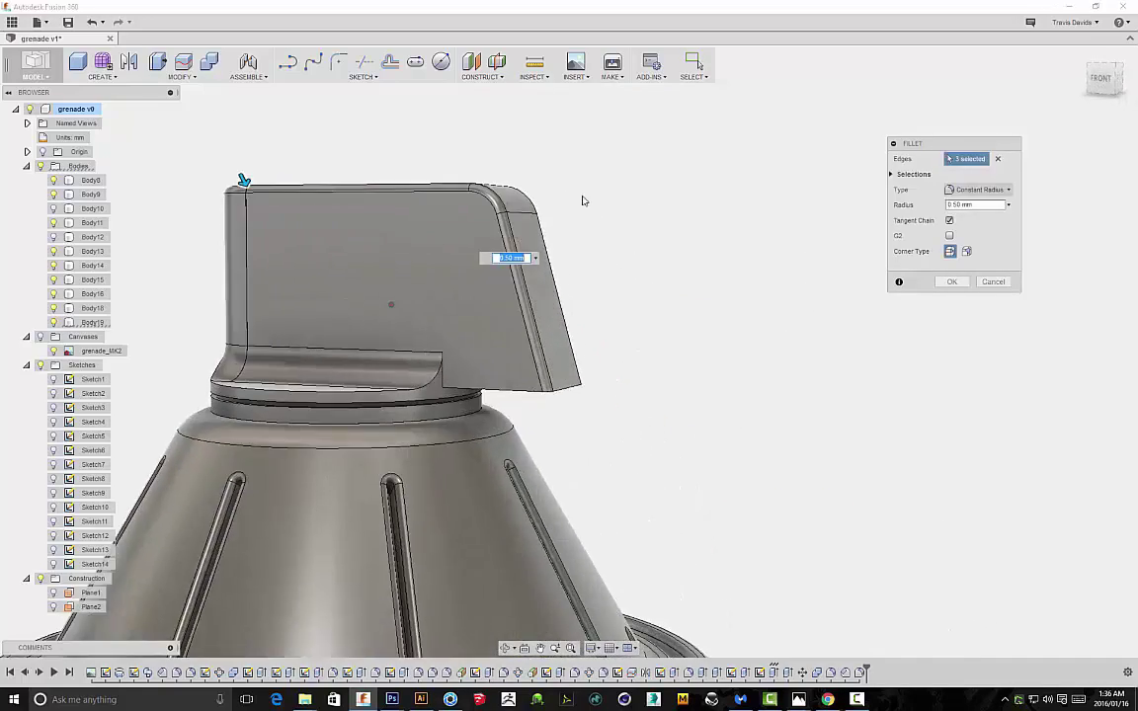
{"action": "left_click", "coordinate": [227, 193]}
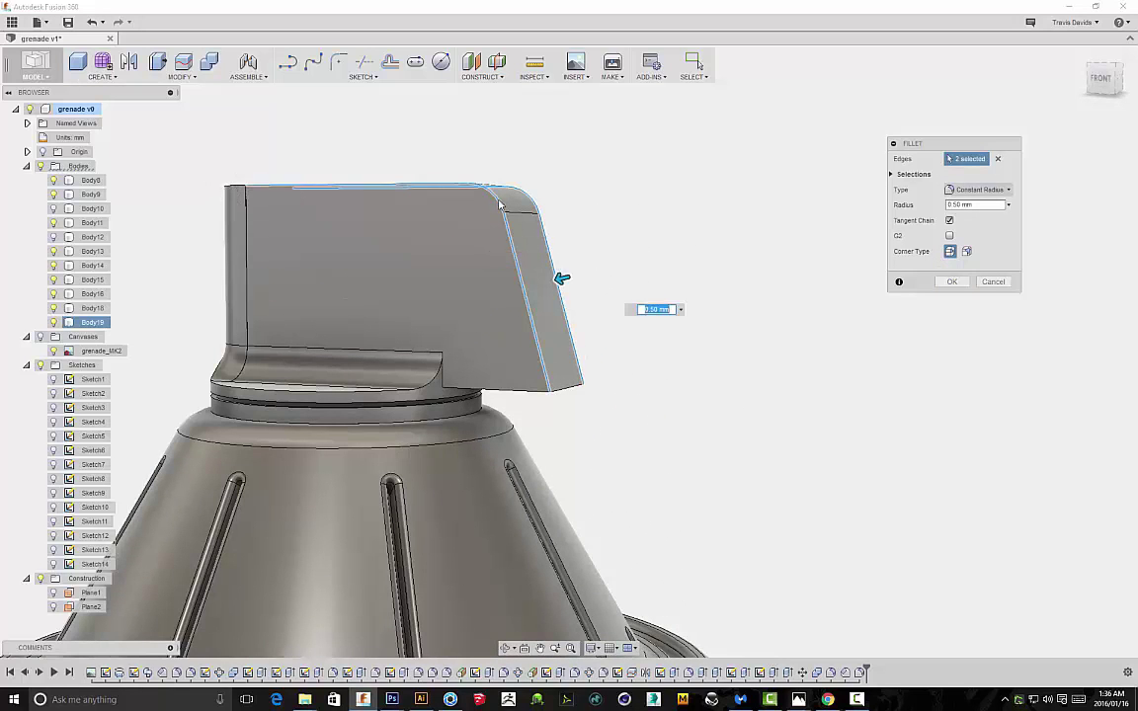
{"action": "middle_click_drag", "start_coordinate": [609, 187], "coordinate": [454, 230], "text": "shift"}
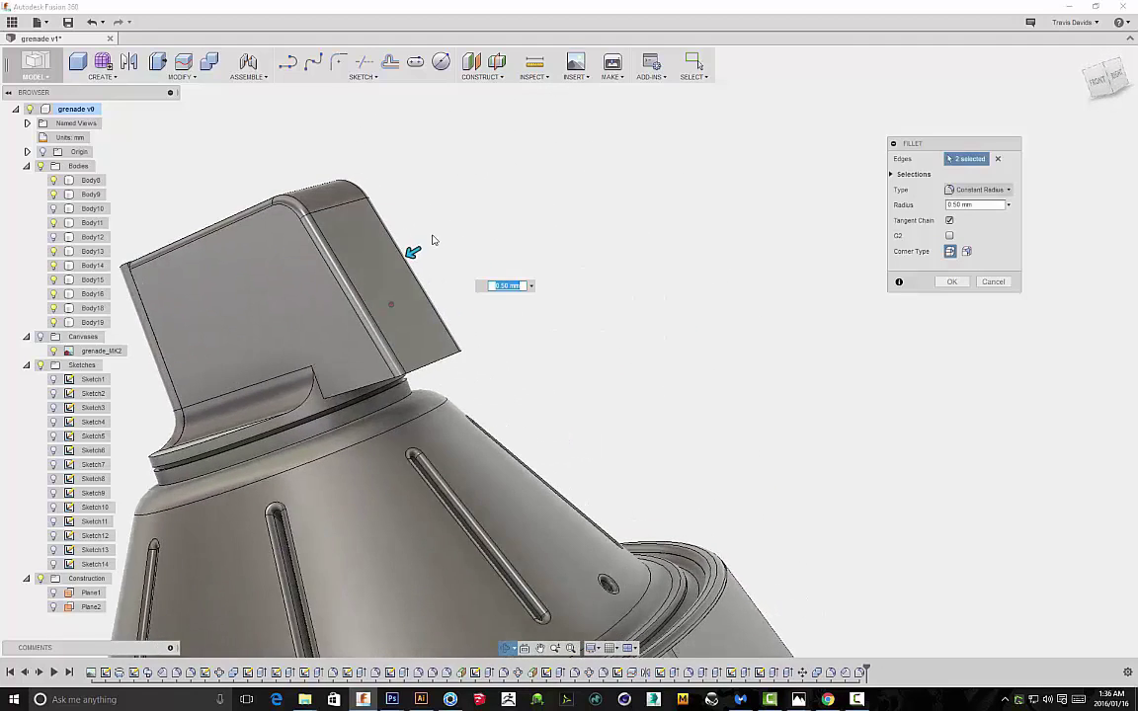
{"action": "scroll", "coordinate": [455, 230], "scroll_direction": "up", "scroll_amount": 3}
{"action": "left_click", "coordinate": [951, 282]}
Fillet the bottom edges of the block's overhanging slanted end with a 1 mm radius
{"action": "middle_click_drag", "start_coordinate": [685, 236], "coordinate": [655, 414], "text": "shift"}
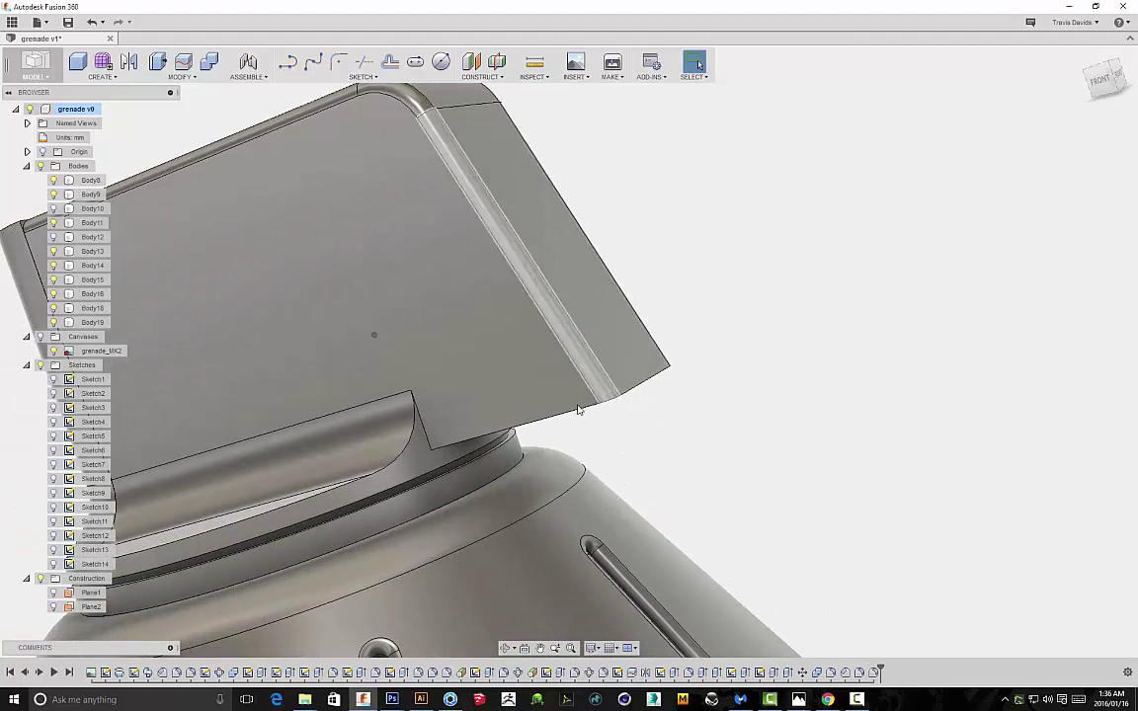
{"action": "right_click", "coordinate": [659, 412]}
{"action": "left_click", "coordinate": [659, 475]}
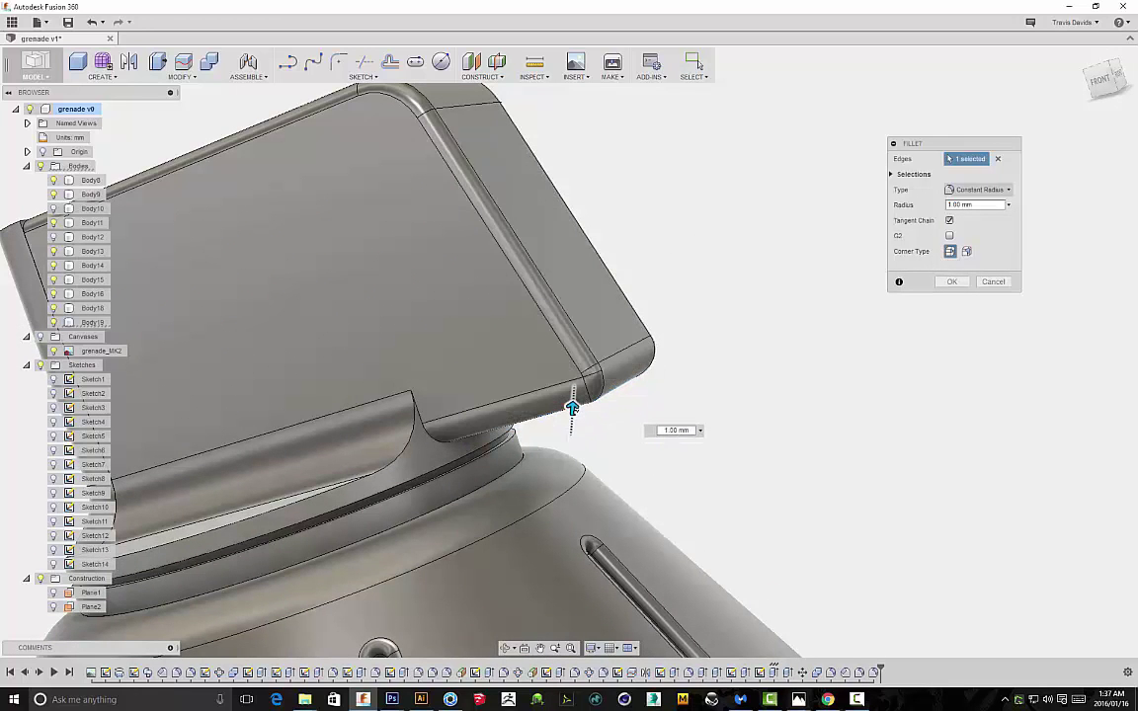
{"action": "scroll", "coordinate": [706, 317], "scroll_direction": "down", "scroll_amount": 5}
{"action": "middle_click_drag", "start_coordinate": [758, 281], "coordinate": [750, 221], "text": "shift"}
{"action": "left_click", "coordinate": [954, 286]}
Start a new line sketch on the block's flat front side face
{"action": "scroll", "coordinate": [861, 306], "scroll_direction": "down", "scroll_amount": 3}
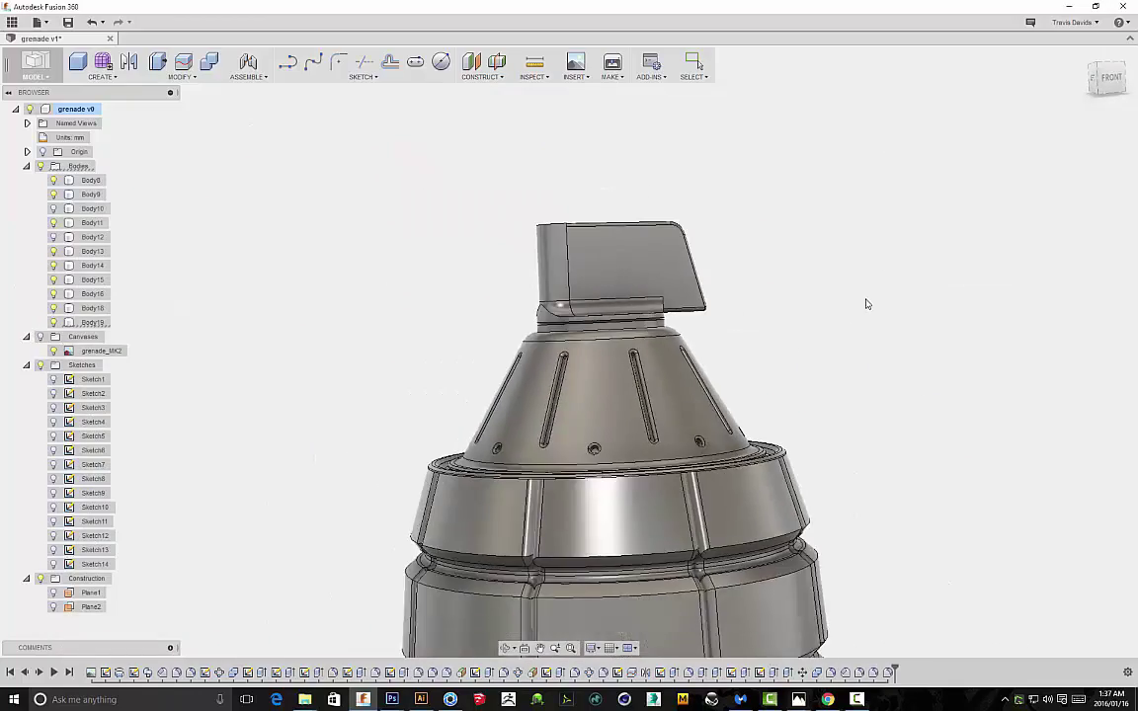
{"action": "middle_click_drag", "start_coordinate": [863, 306], "coordinate": [781, 304], "text": "shift"}
{"action": "left_click", "coordinate": [597, 266]}
{"action": "right_click", "coordinate": [693, 259]}
{"action": "left_click", "coordinate": [689, 318]}
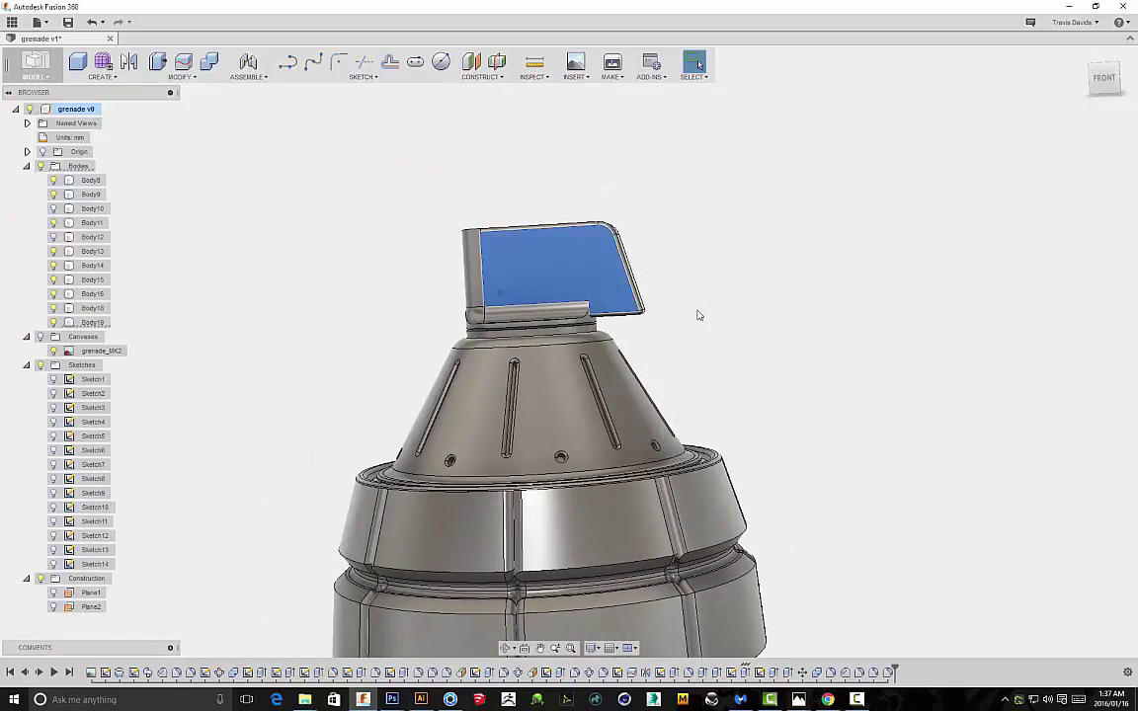
{"action": "scroll", "coordinate": [432, 299], "scroll_direction": "up", "scroll_amount": 5}
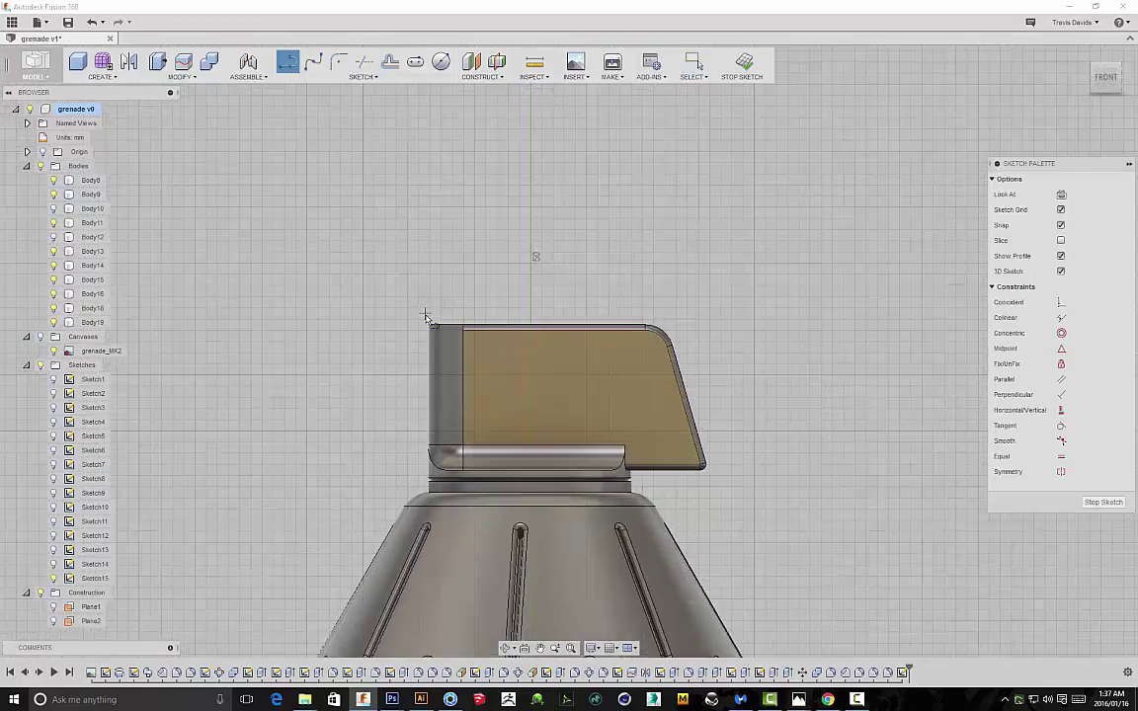
Draw connected lines: a short vertical just beyond the rounded end, a slope down into the face, and a horizontal segment
{"action": "scroll", "coordinate": [416, 322], "scroll_direction": "up", "scroll_amount": 1}
{"action": "middle_click_drag", "start_coordinate": [454, 240], "coordinate": [393, 151]}
{"action": "scroll", "coordinate": [379, 237], "scroll_direction": "up", "scroll_amount": 2}
{"action": "left_click", "coordinate": [378, 237]}
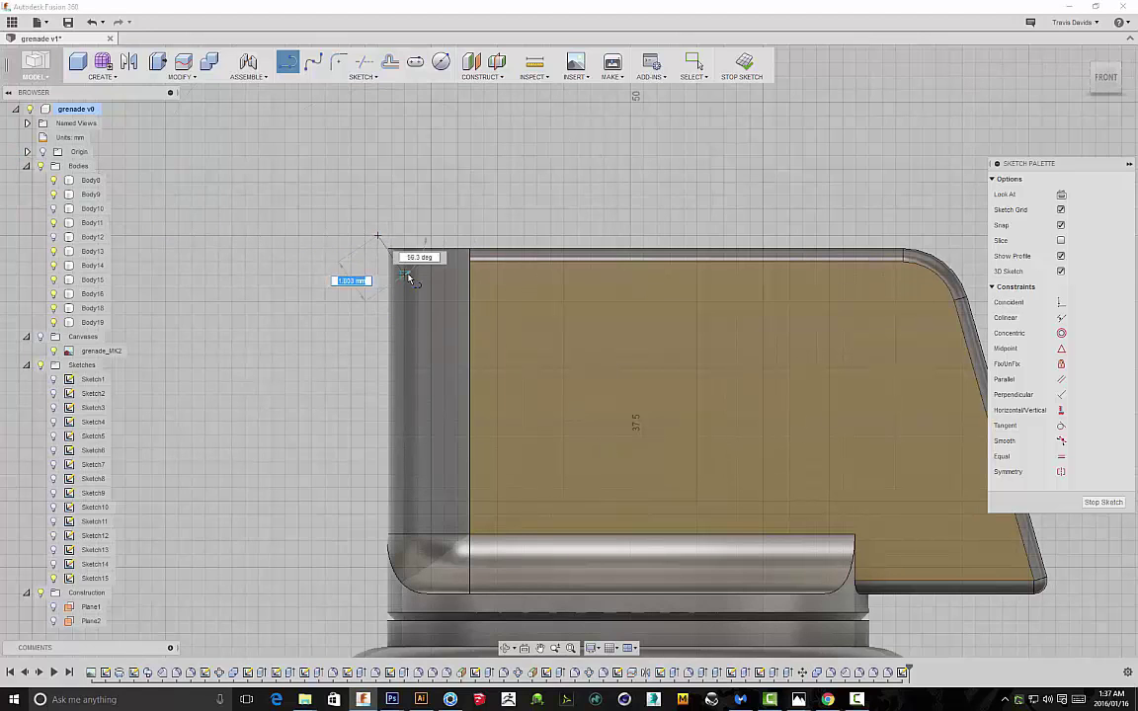
{"action": "left_click", "coordinate": [379, 301]}
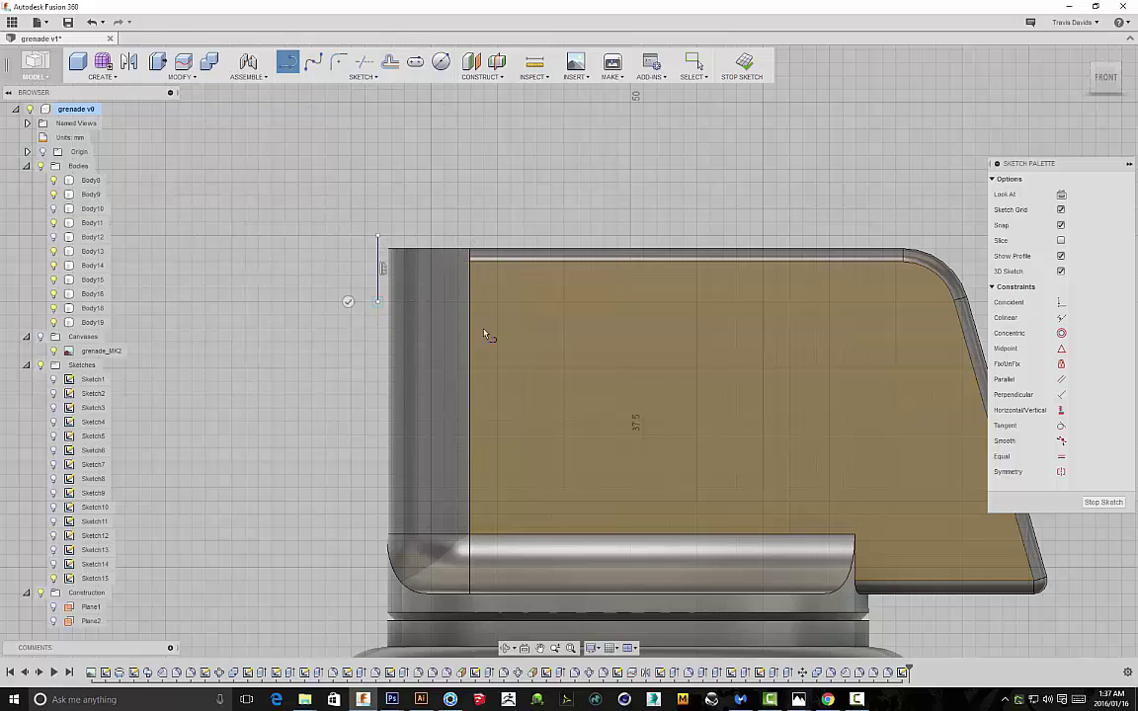
{"action": "left_click", "coordinate": [563, 369]}
{"action": "left_click", "coordinate": [697, 370]}
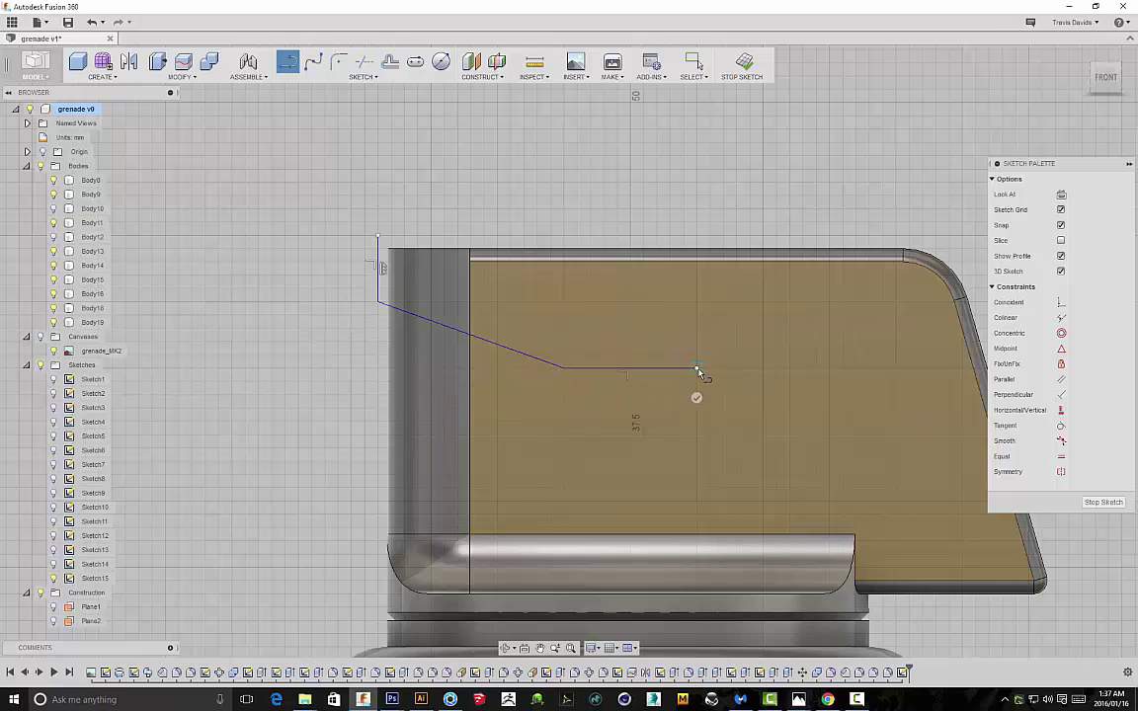
Try continuing the profile from the horizontal segment's end with a rising slanted line and a tangent arc
{"action": "left_click", "coordinate": [761, 329]}
{"action": "scroll", "coordinate": [783, 175], "scroll_direction": "down", "scroll_amount": 1}
{"action": "middle_click_drag", "start_coordinate": [782, 175], "coordinate": [551, 139]}
{"action": "key", "text": "Escape"}
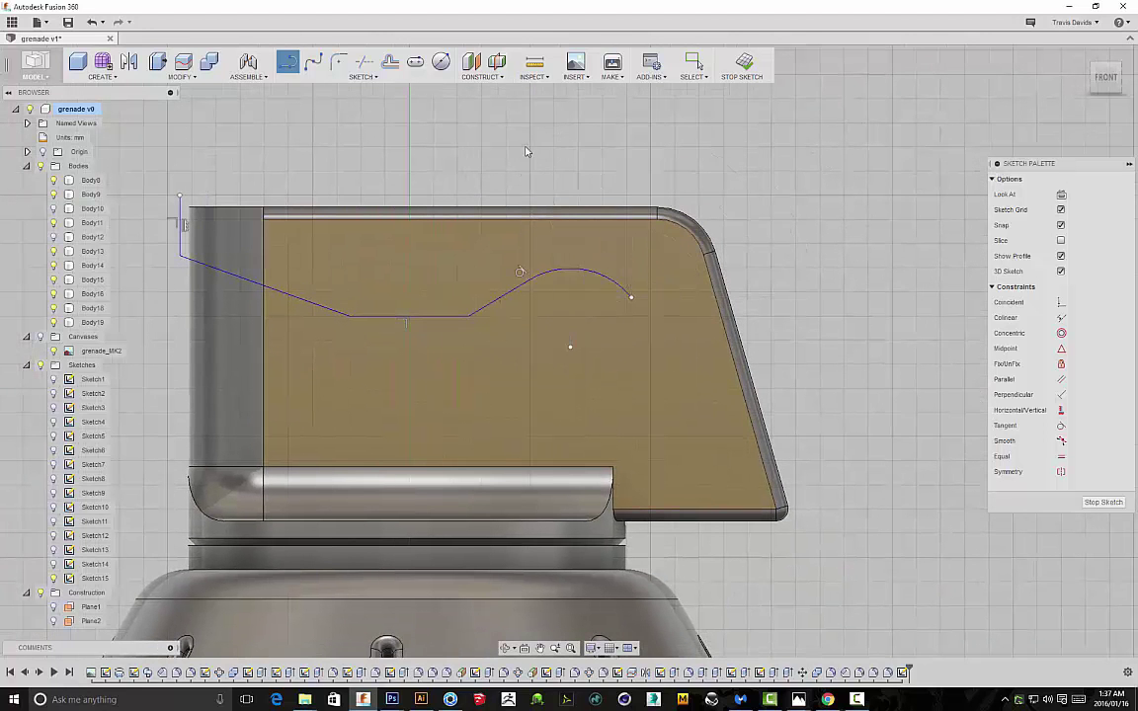
{"action": "key", "text": "ctrl+z"}
{"action": "key", "text": "l"}
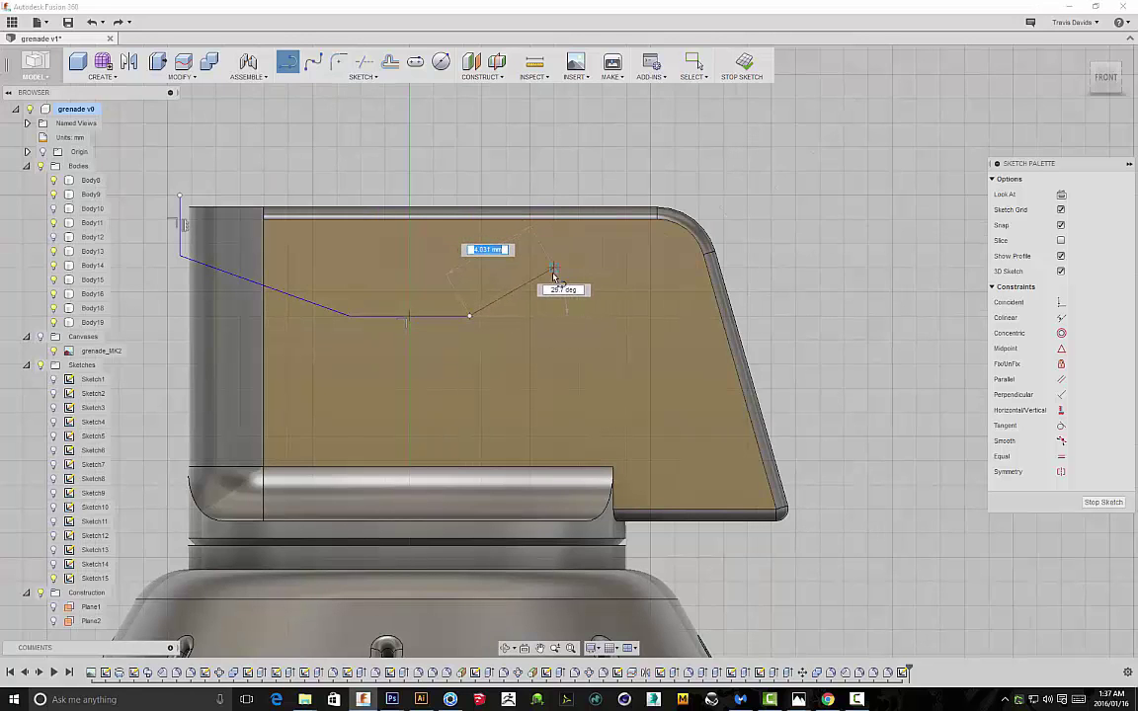
{"action": "left_click_drag", "start_coordinate": [560, 267], "coordinate": [659, 285]}
{"action": "key", "text": "Escape"}
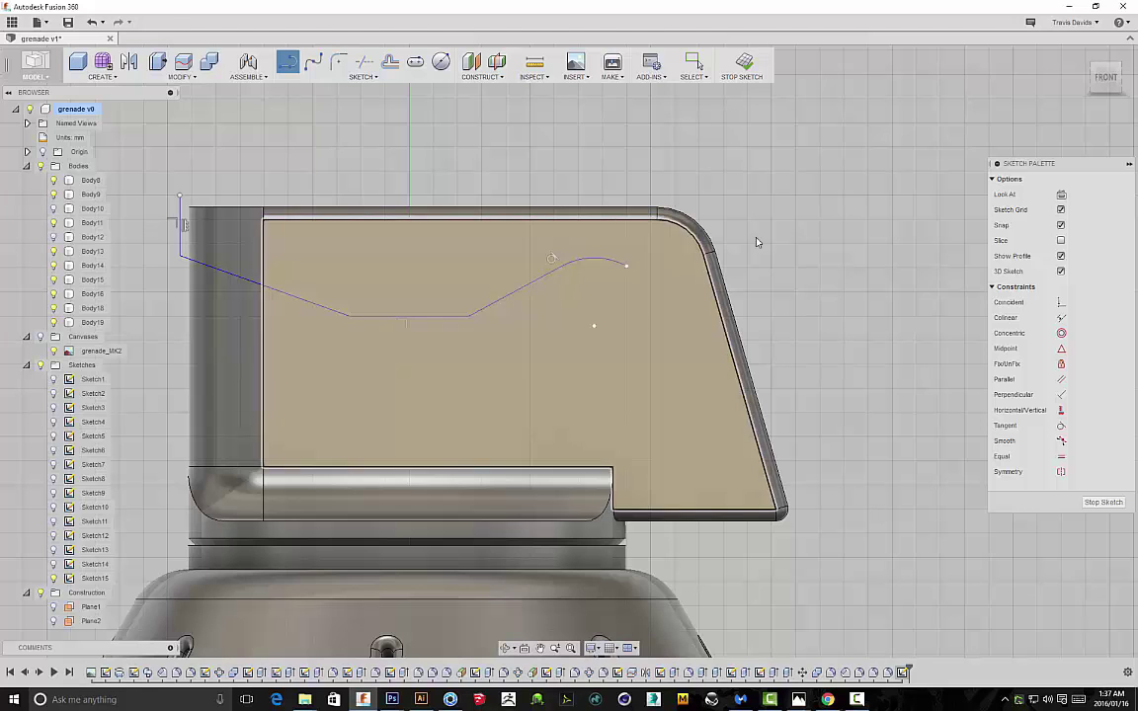
Draw a separate steep line about 2.7 mm long near the slanted end, and remove the rising line and arc beside it
{"action": "scroll", "coordinate": [622, 314], "scroll_direction": "up", "scroll_amount": 2}
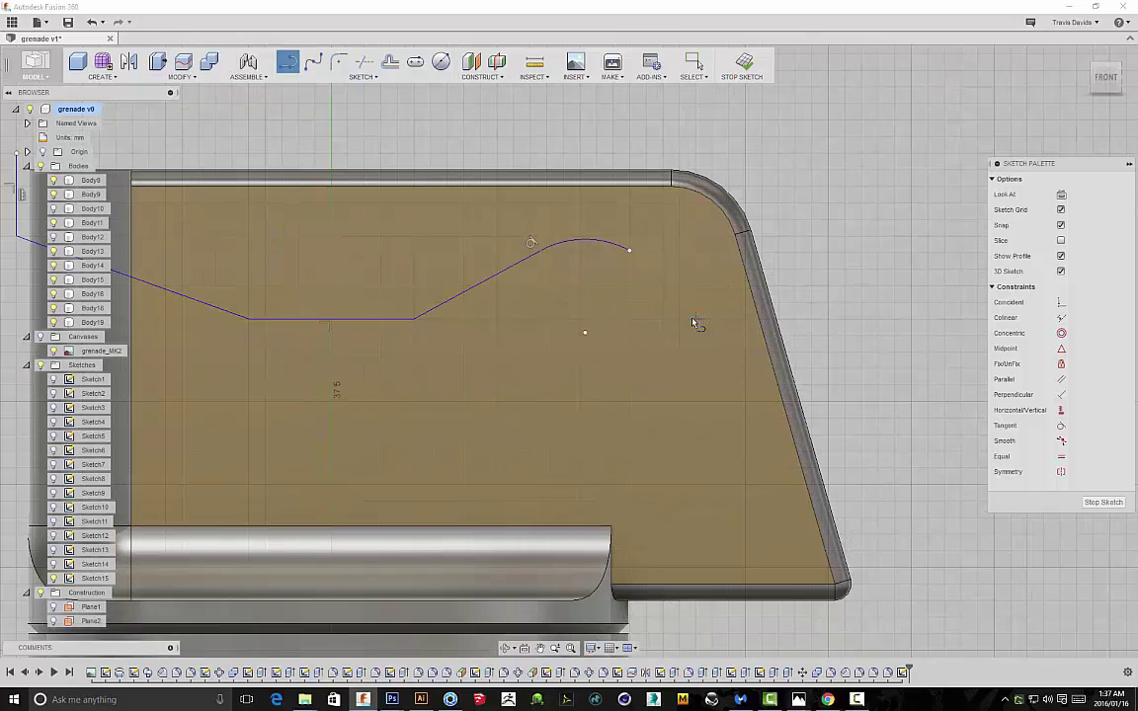
{"action": "left_click_drag", "start_coordinate": [628, 250], "coordinate": [665, 242]}
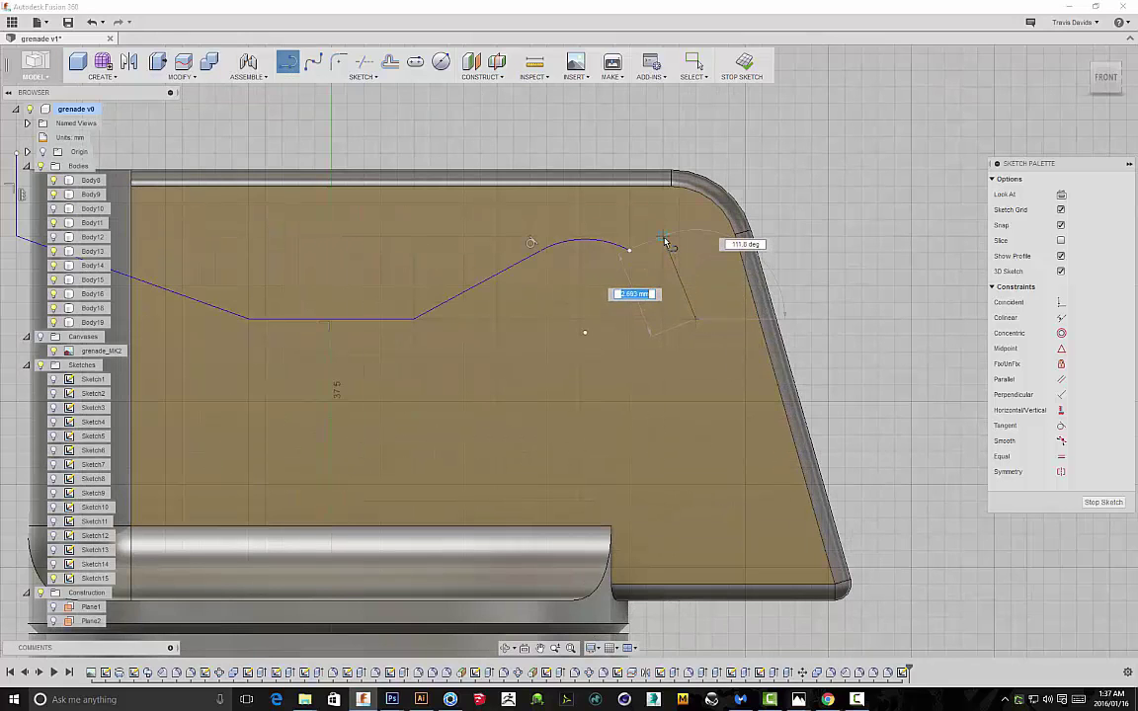
{"action": "key", "text": "Escape"}
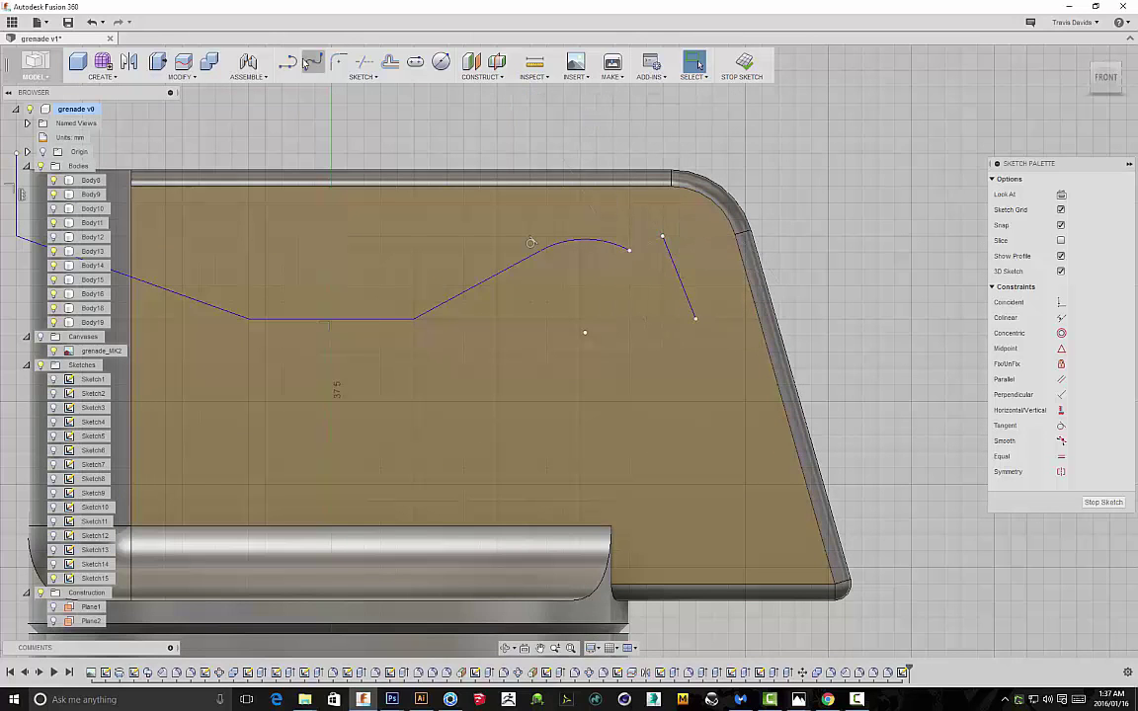
{"action": "left_click", "coordinate": [365, 63]}
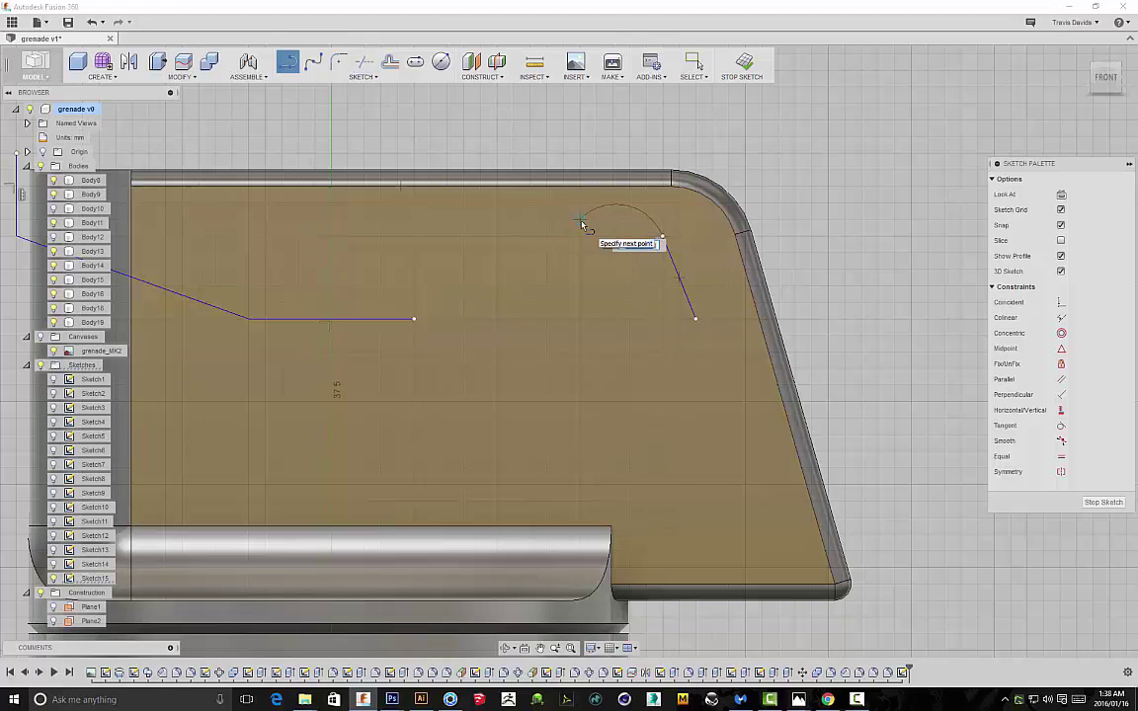
Draw a tangent arc from the steep line's upper end, continued by a slanted line descending toward the horizontal segment
{"action": "left_click_drag", "start_coordinate": [555, 252], "coordinate": [580, 219]}
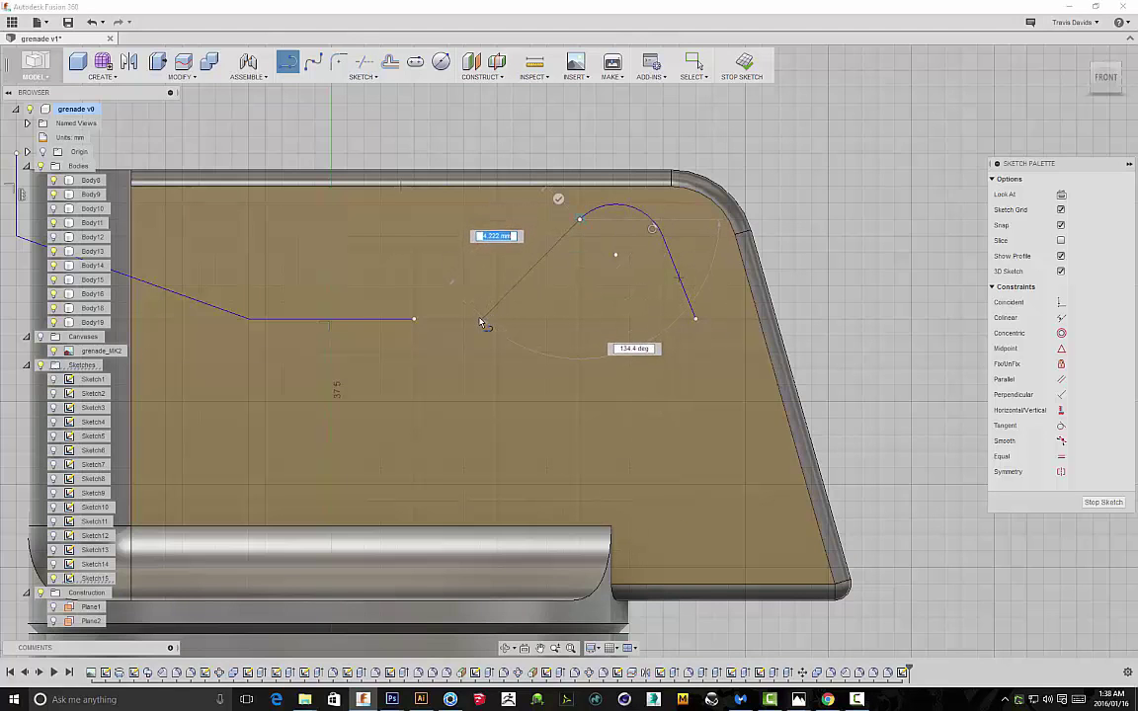
{"action": "left_click", "coordinate": [466, 335]}
{"action": "right_click", "coordinate": [561, 314]}
{"action": "left_click", "coordinate": [604, 313]}
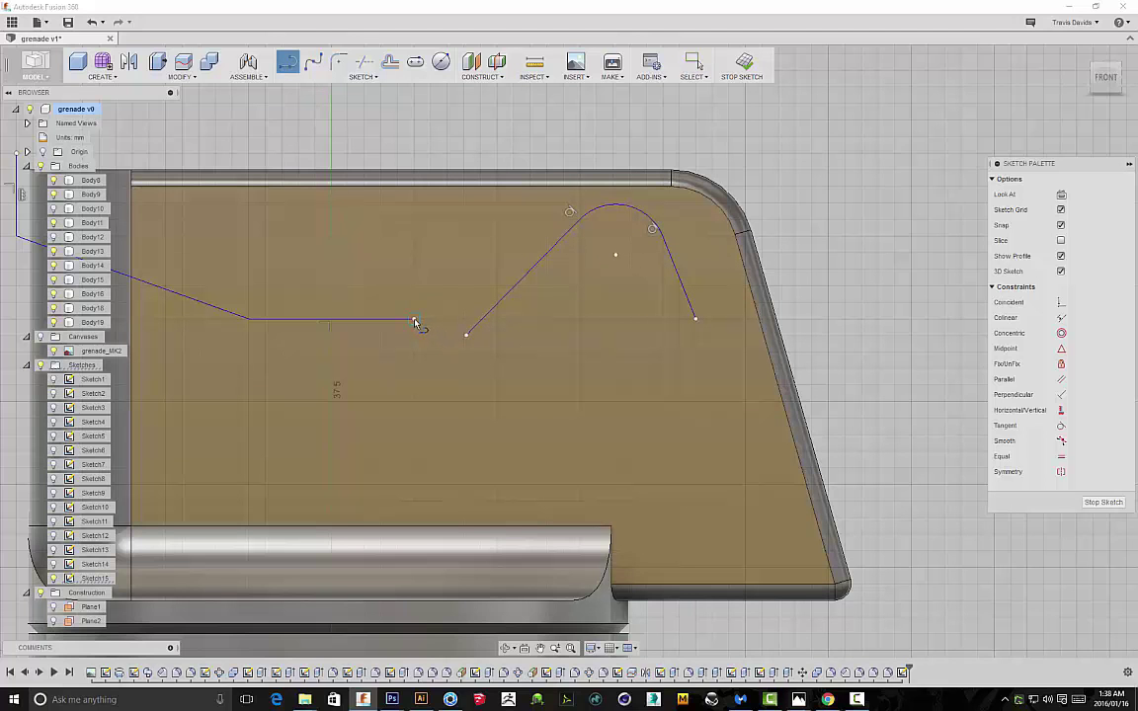
Remove the connected hump lines and draw a short steep line parallel to the slanted edge, starting level with the horizontal segment
{"action": "scroll", "coordinate": [484, 321], "scroll_direction": "down", "scroll_amount": 5}
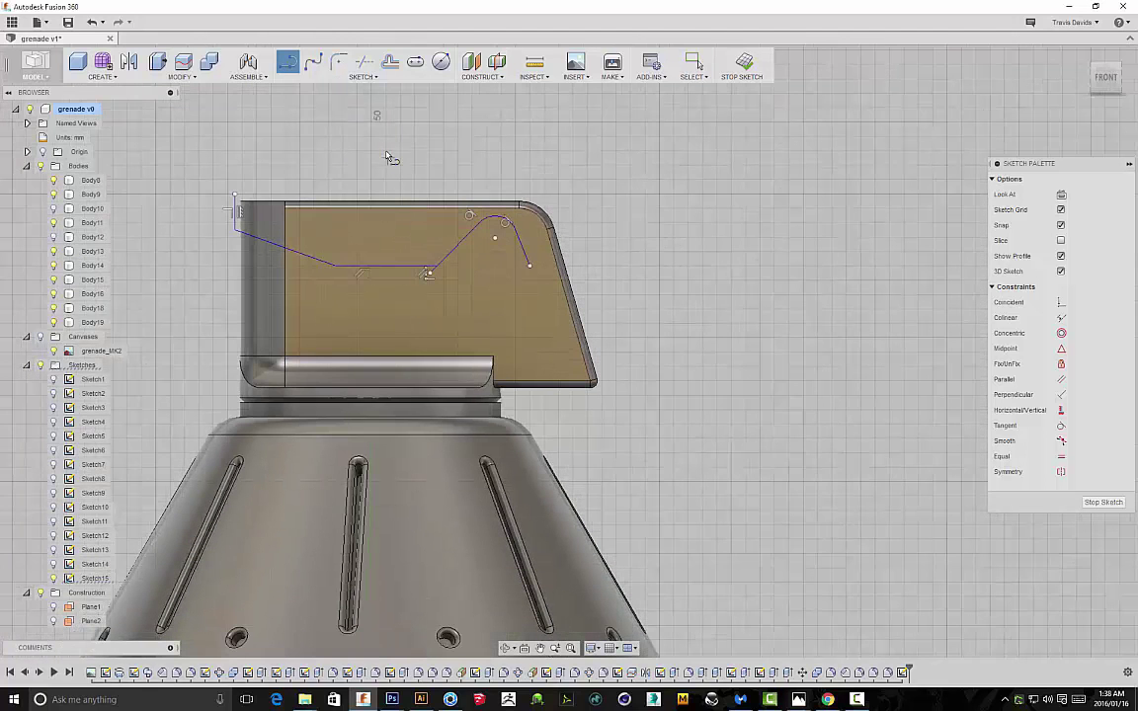
{"action": "scroll", "coordinate": [388, 155], "scroll_direction": "down", "scroll_amount": 3}
{"action": "scroll", "coordinate": [458, 198], "scroll_direction": "up", "scroll_amount": 3}
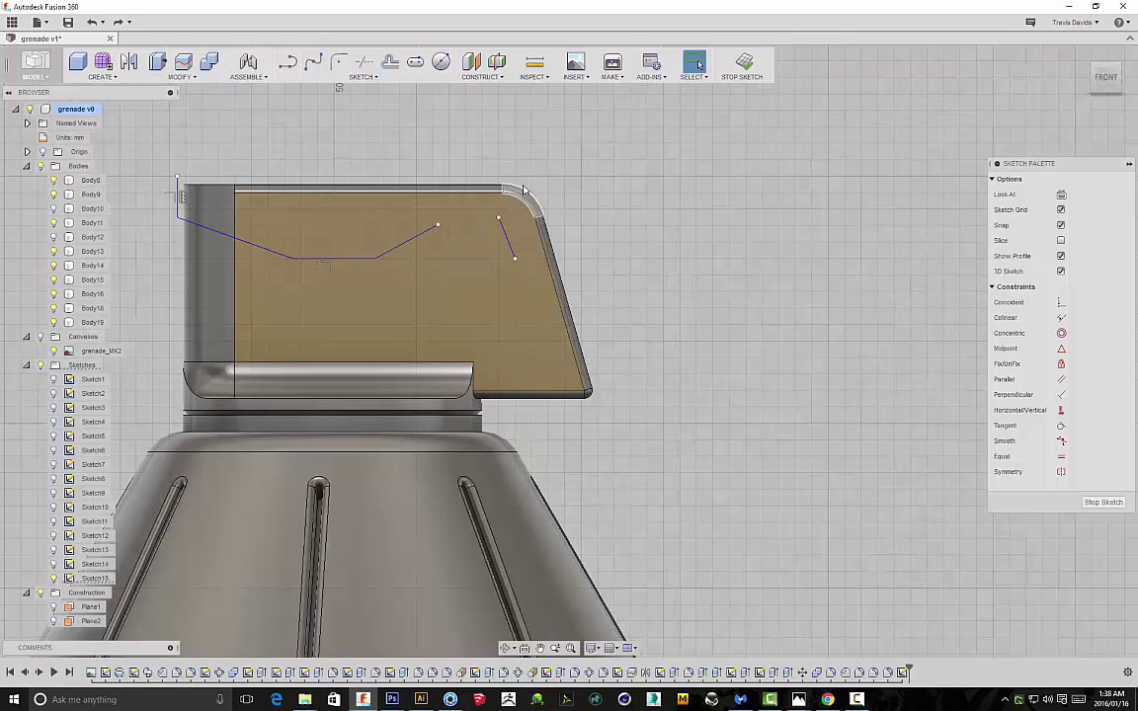
{"action": "left_click", "coordinate": [288, 65]}
{"action": "scroll", "coordinate": [508, 256], "scroll_direction": "up", "scroll_amount": 4}
{"action": "left_click", "coordinate": [521, 258]}
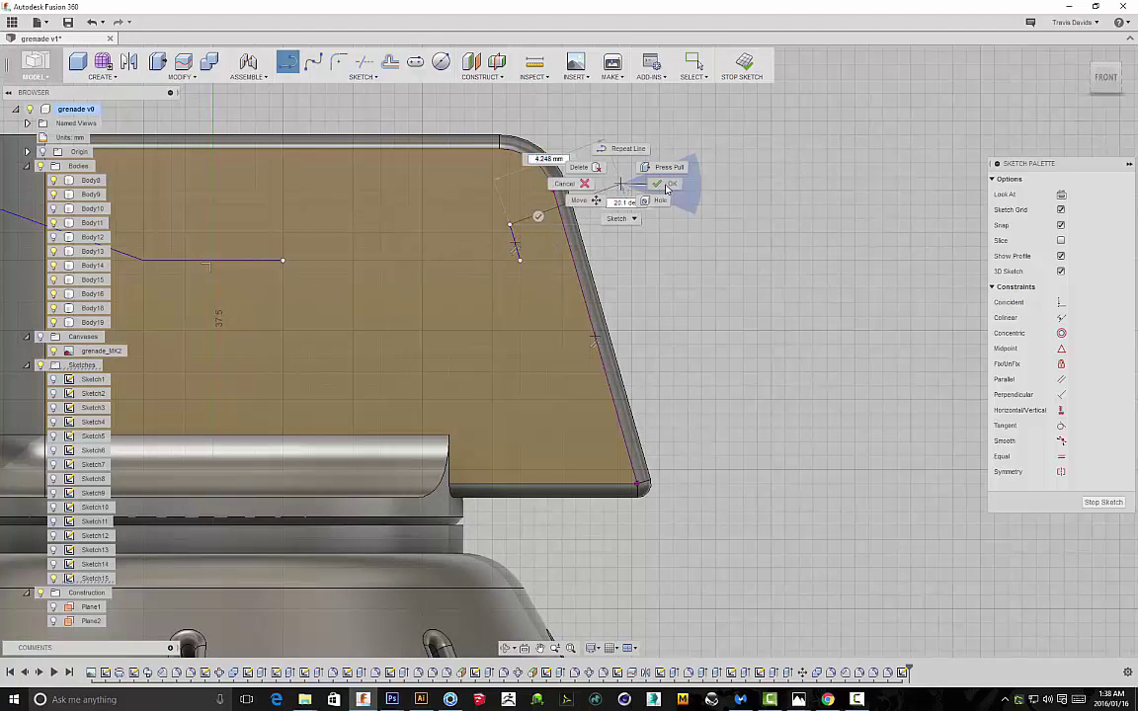
{"action": "key", "text": "Escape"}
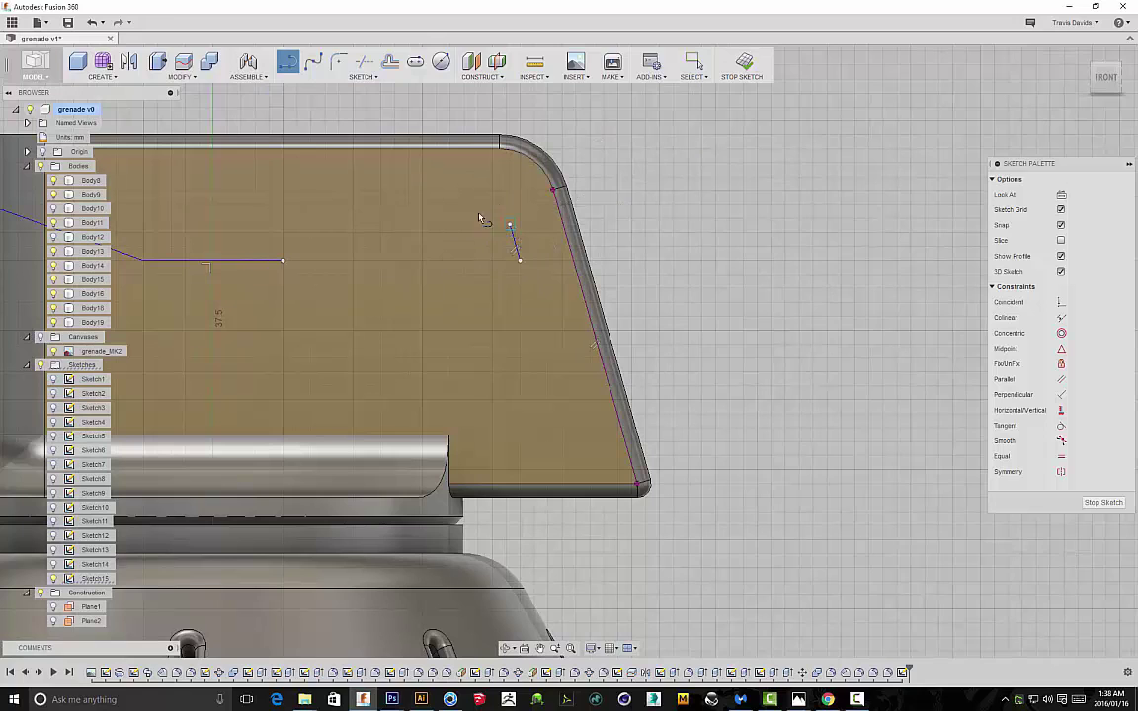
Draw a tangent arc from the steep line's upper end, a slanted line down, and a horizontal line joining the existing segment
{"action": "left_click", "coordinate": [423, 205]}
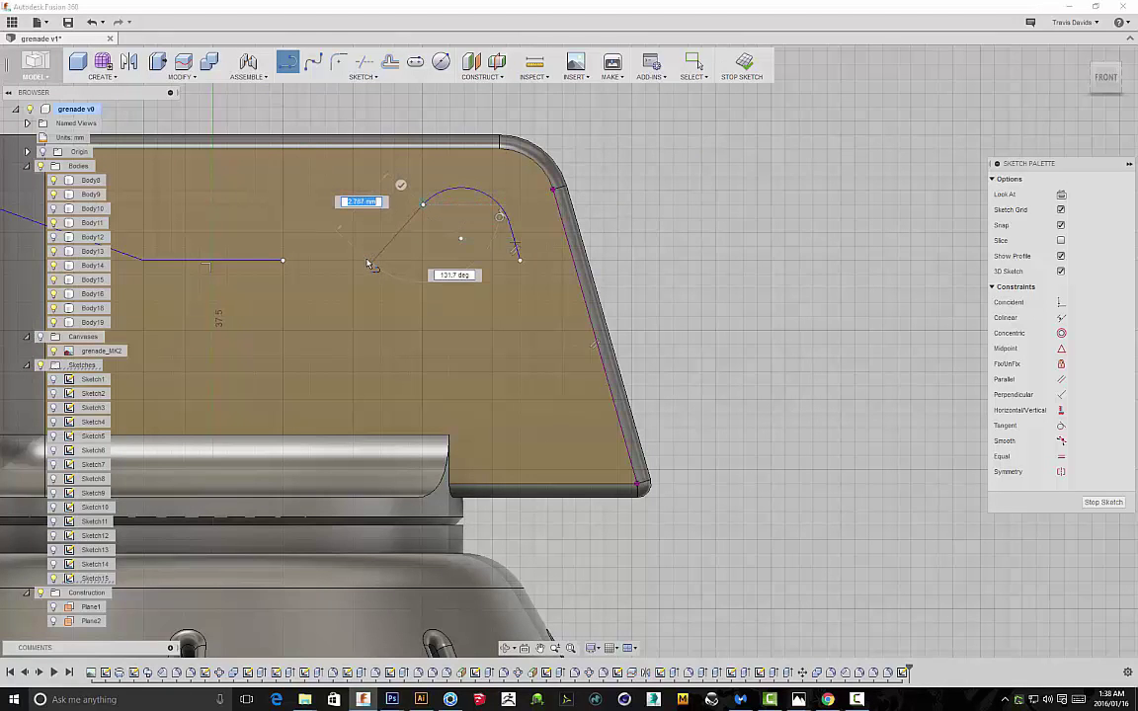
{"action": "left_click", "coordinate": [367, 262]}
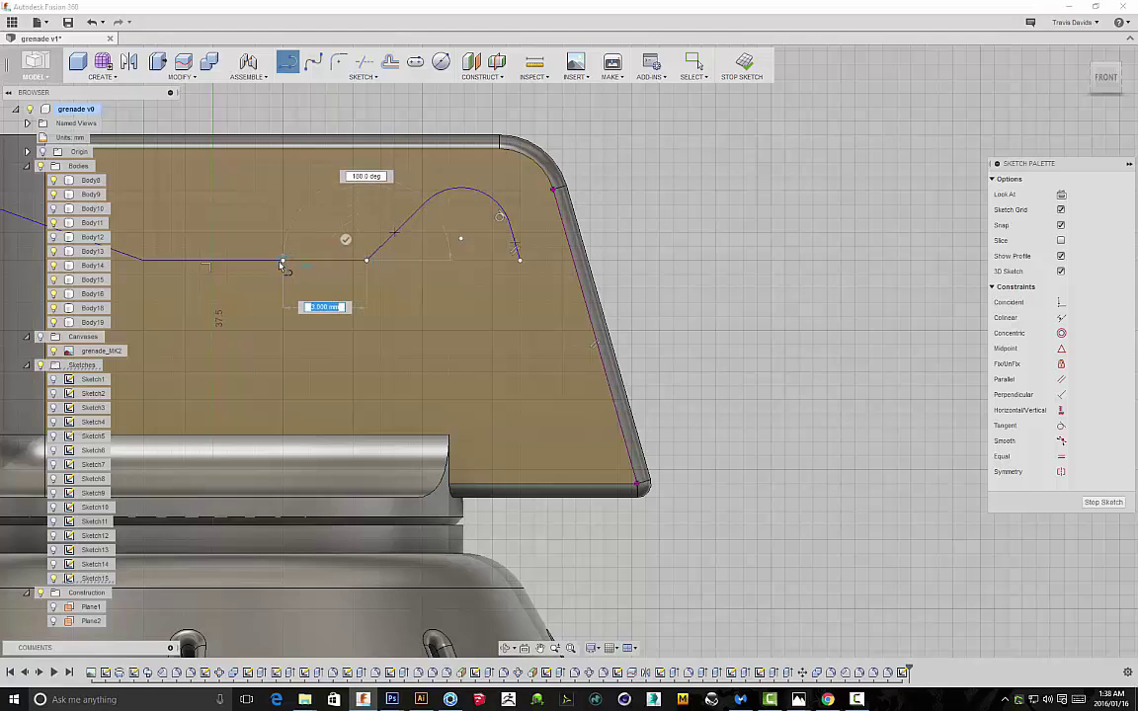
{"action": "scroll", "coordinate": [311, 271], "scroll_direction": "down", "scroll_amount": 4}
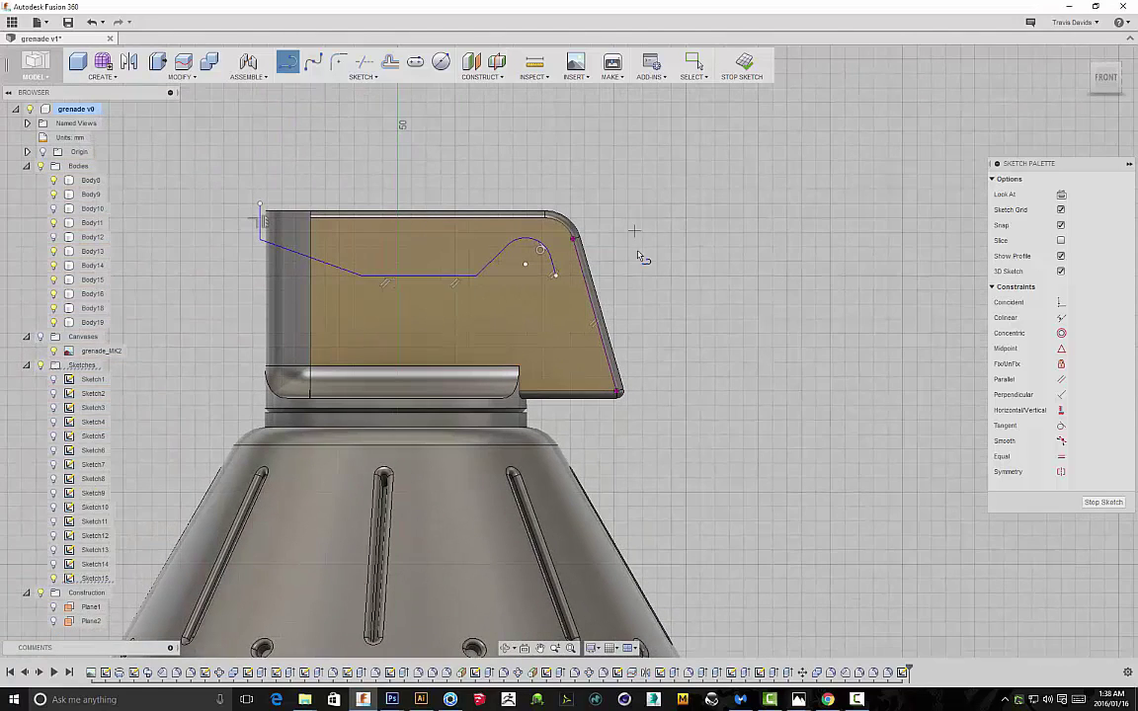
Extend the profile horizontally past the slanted edge, up parallel to that edge, and back along a horizontal line above the block
{"action": "scroll", "coordinate": [560, 280], "scroll_direction": "up", "scroll_amount": 4}
{"action": "scroll", "coordinate": [560, 279], "scroll_direction": "up", "scroll_amount": 2}
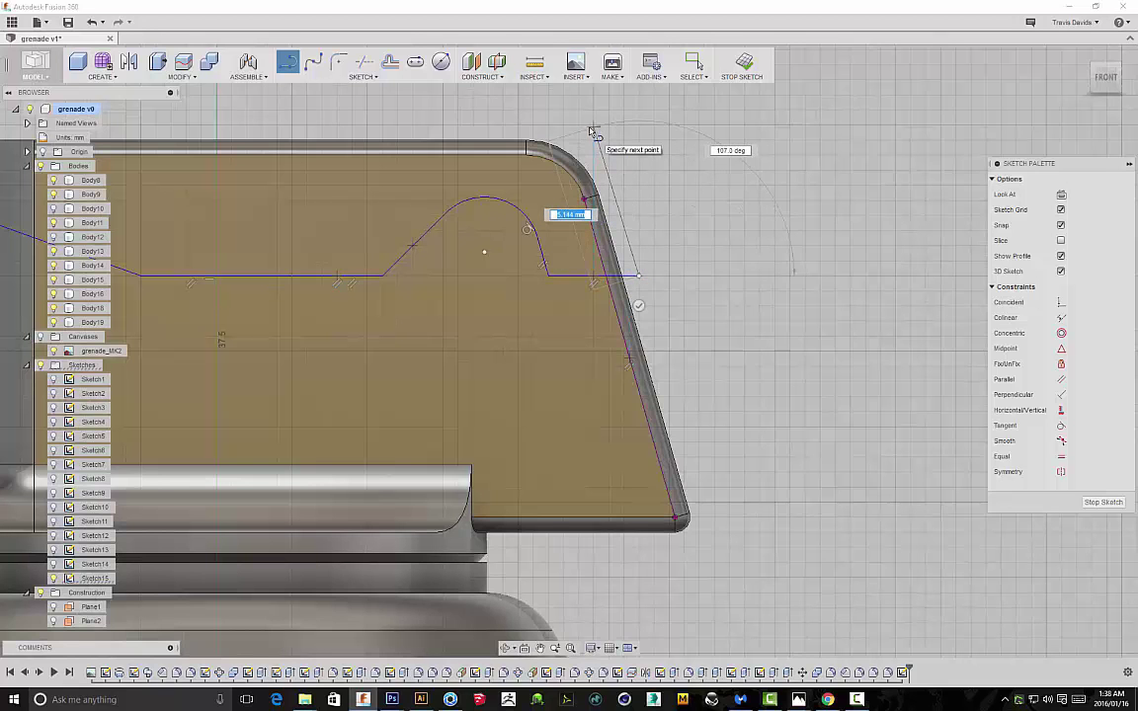
{"action": "scroll", "coordinate": [655, 237], "scroll_direction": "down", "scroll_amount": 2}
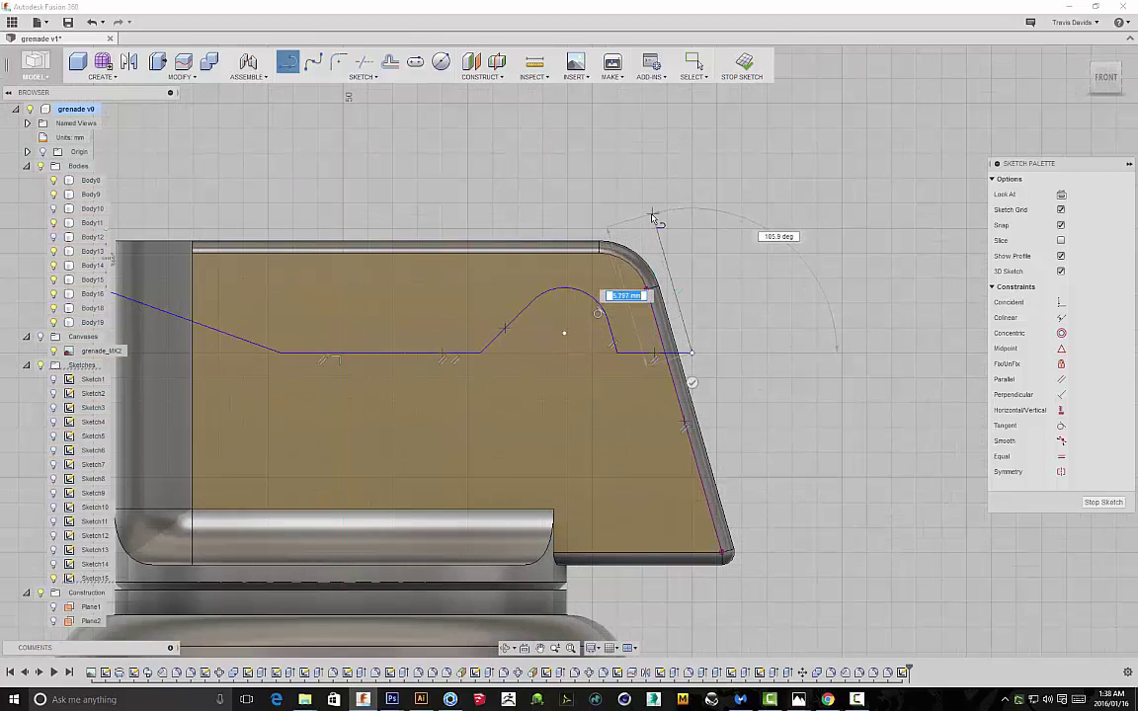
{"action": "left_click", "coordinate": [652, 217]}
{"action": "scroll", "coordinate": [381, 204], "scroll_direction": "down", "scroll_amount": 1}
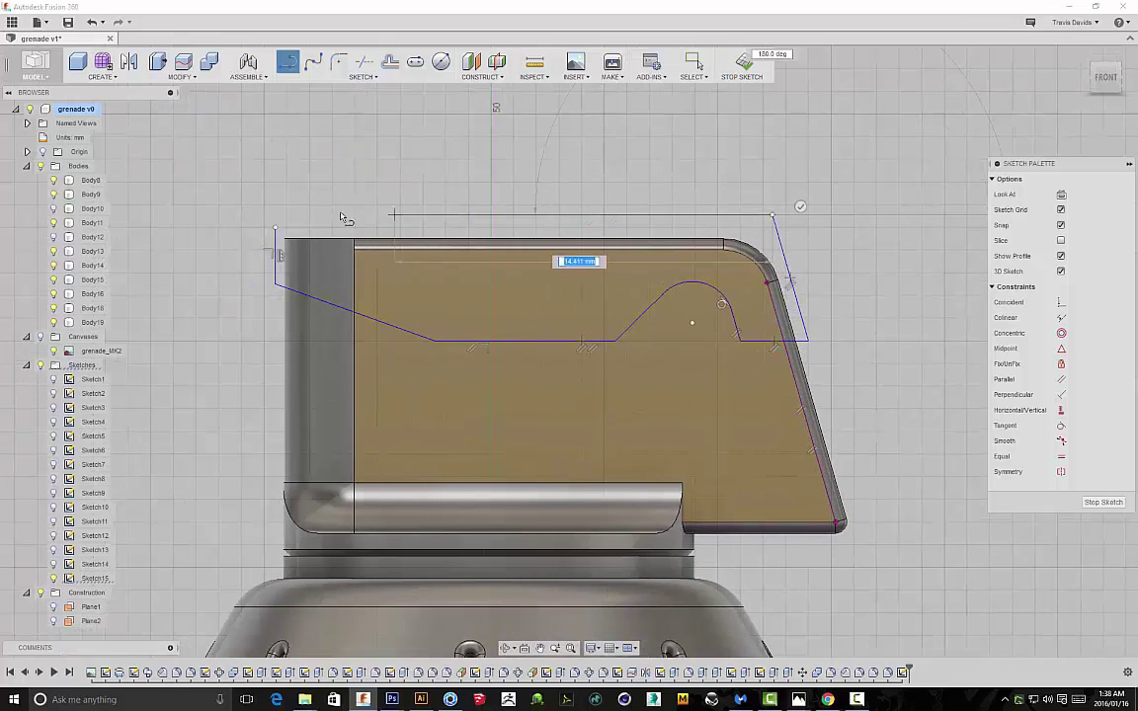
{"action": "left_click", "coordinate": [272, 216]}
Close the profile by extending the short vertical line up to the top horizontal line, and trim the overhanging end
{"action": "scroll", "coordinate": [276, 213], "scroll_direction": "up", "scroll_amount": 3}
{"action": "left_click", "coordinate": [288, 65]}
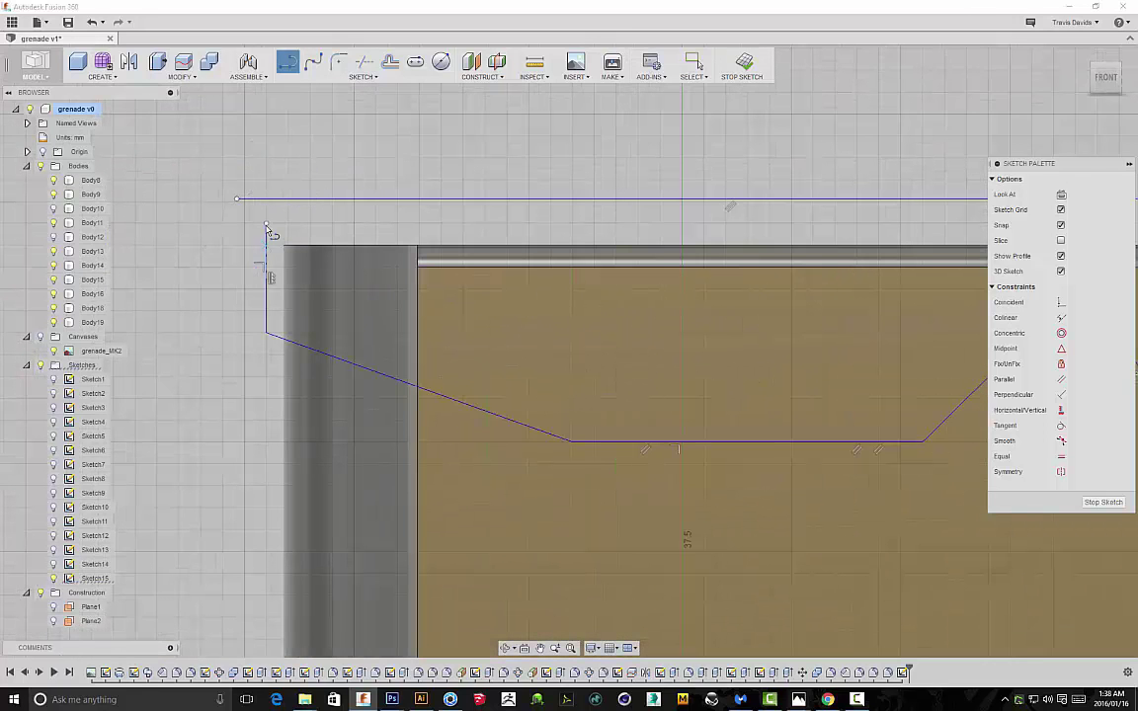
{"action": "left_click", "coordinate": [267, 201]}
{"action": "right_click", "coordinate": [358, 157]}
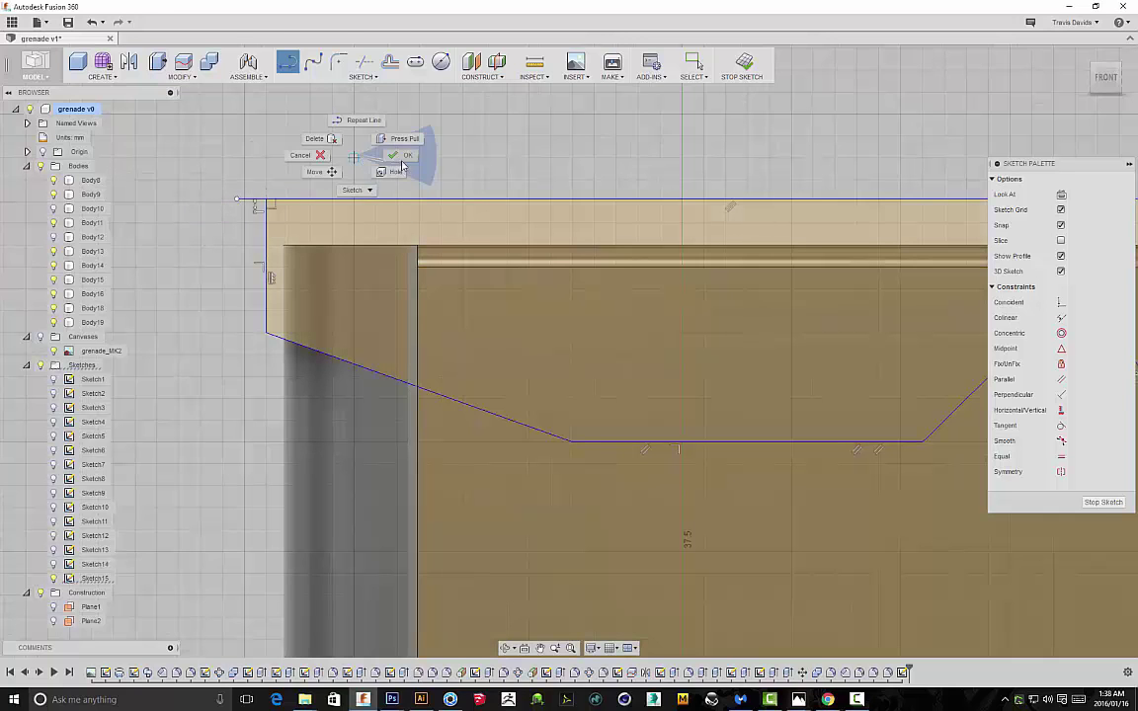
{"action": "left_click", "coordinate": [402, 163]}
{"action": "left_click", "coordinate": [364, 72]}
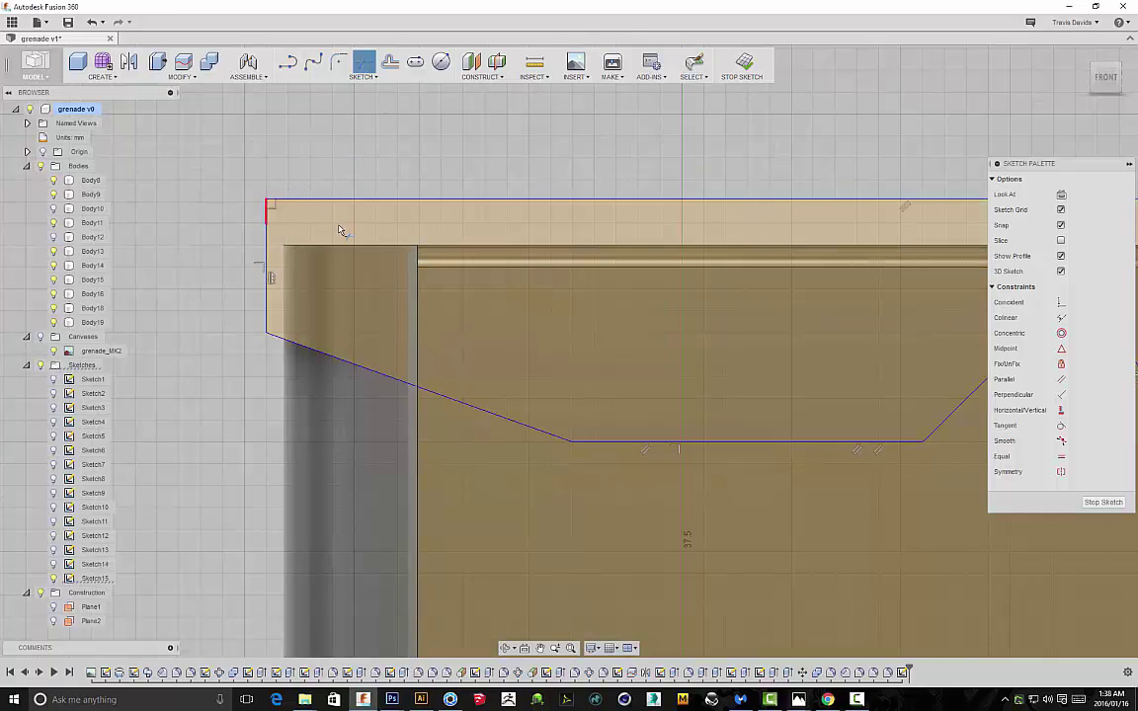
Fillet the two corners where the sloped lines meet the horizontal segment with a 1.15 mm radius
{"action": "scroll", "coordinate": [272, 208], "scroll_direction": "down", "scroll_amount": 6}
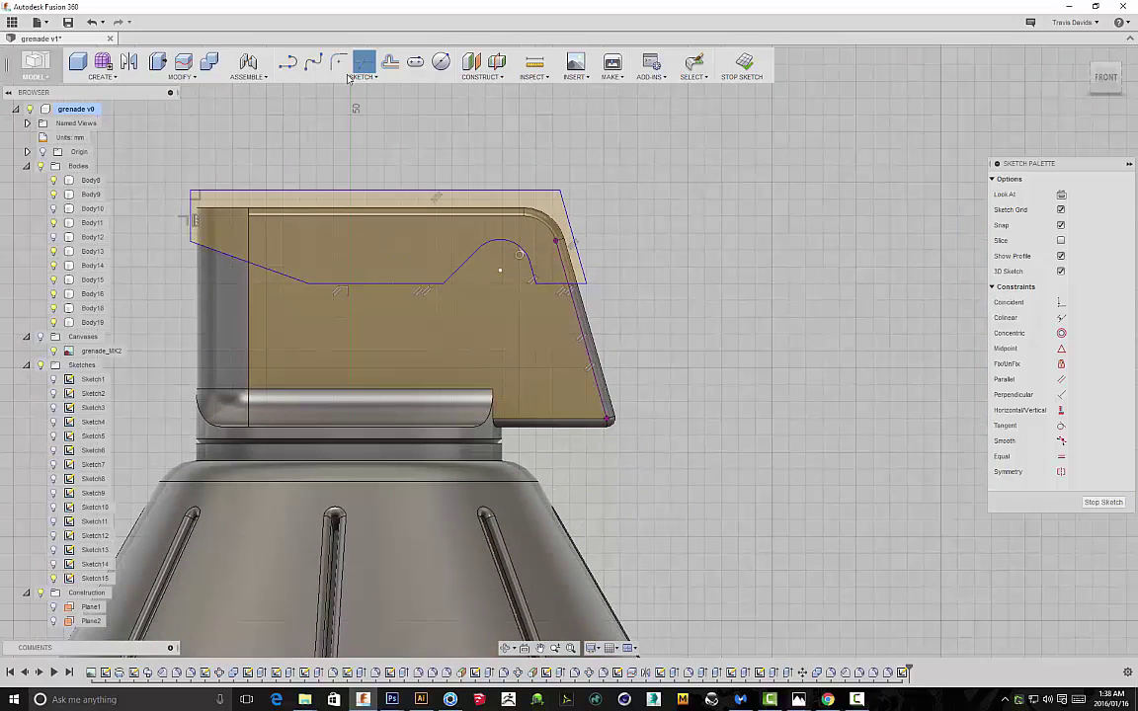
{"action": "scroll", "coordinate": [395, 285], "scroll_direction": "up", "scroll_amount": 4}
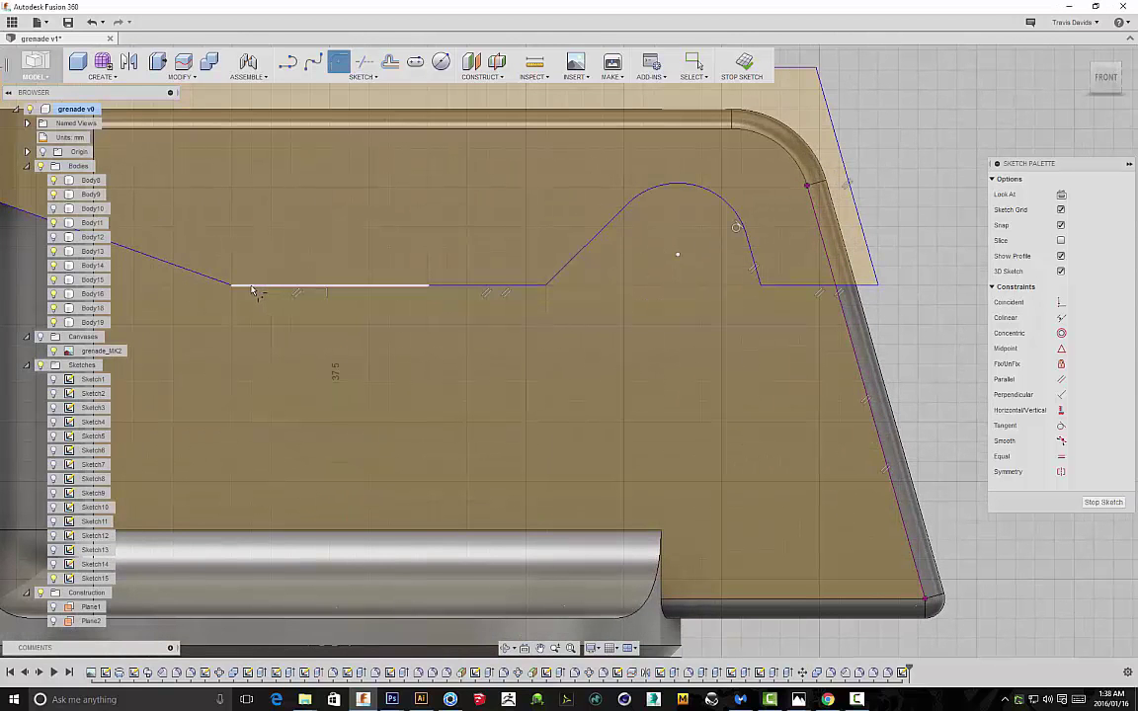
{"action": "left_click", "coordinate": [227, 287]}
{"action": "key", "text": "Return"}
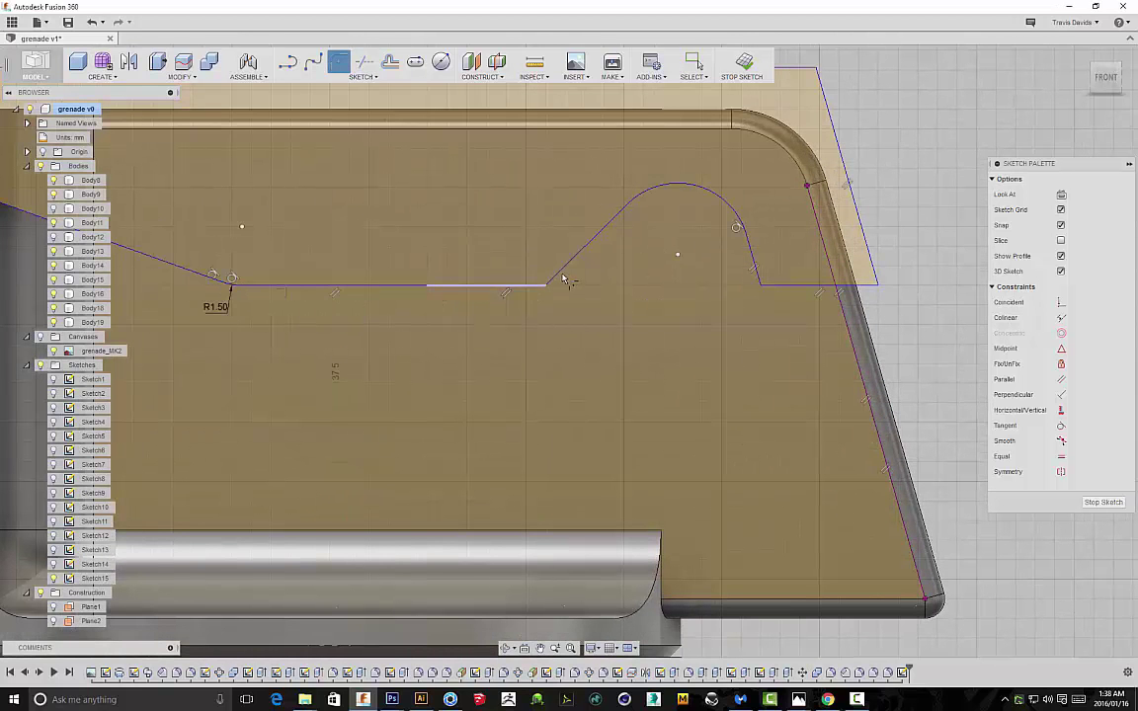
{"action": "left_click", "coordinate": [563, 277]}
{"action": "scroll", "coordinate": [543, 290], "scroll_direction": "up", "scroll_amount": 2}
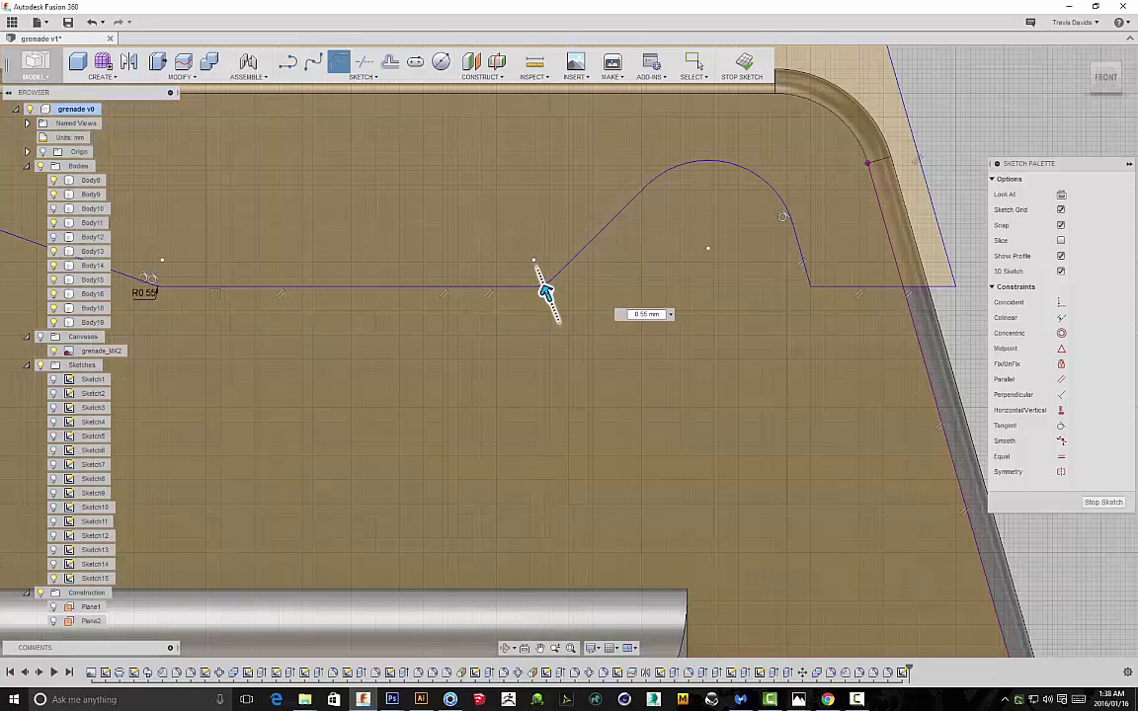
{"action": "scroll", "coordinate": [545, 288], "scroll_direction": "down", "scroll_amount": 3}
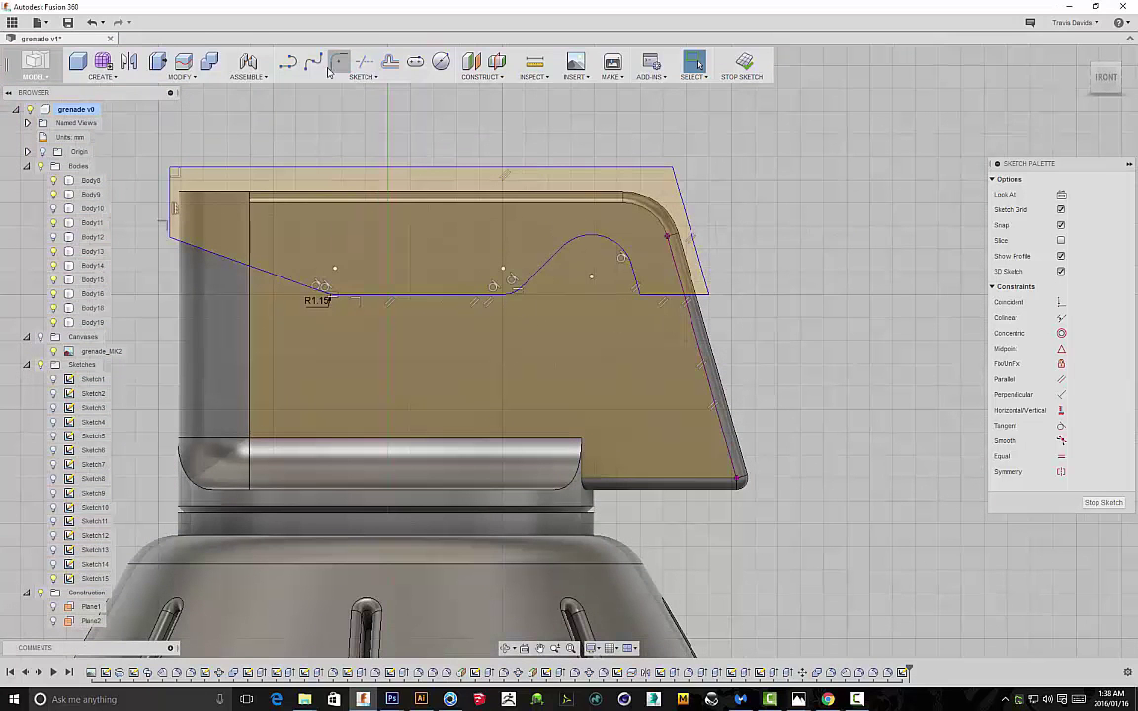
Add a small sketch fillet where the steep line meets the outer horizontal segment
{"action": "scroll", "coordinate": [655, 294], "scroll_direction": "up", "scroll_amount": 2}
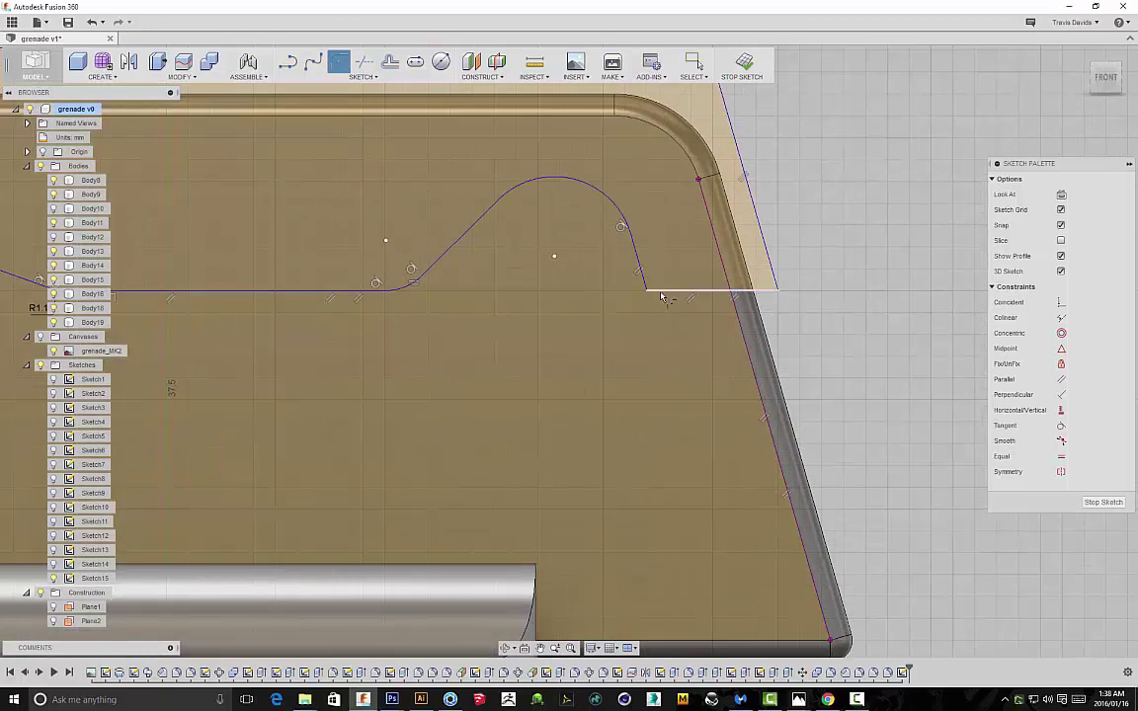
{"action": "left_click", "coordinate": [647, 288]}
{"action": "scroll", "coordinate": [643, 290], "scroll_direction": "up", "scroll_amount": 2}
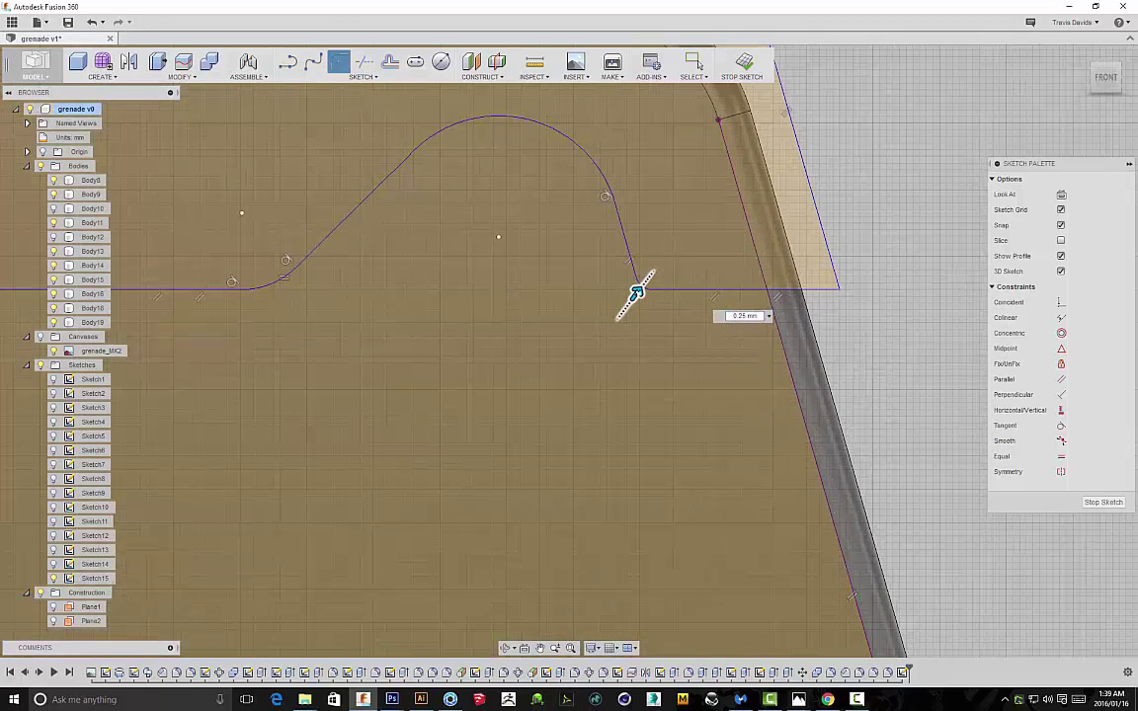
{"action": "scroll", "coordinate": [637, 289], "scroll_direction": "down", "scroll_amount": 4}
{"action": "right_click", "coordinate": [696, 257]}
{"action": "left_click", "coordinate": [744, 263]}
{"action": "scroll", "coordinate": [676, 268], "scroll_direction": "down", "scroll_amount": 2}
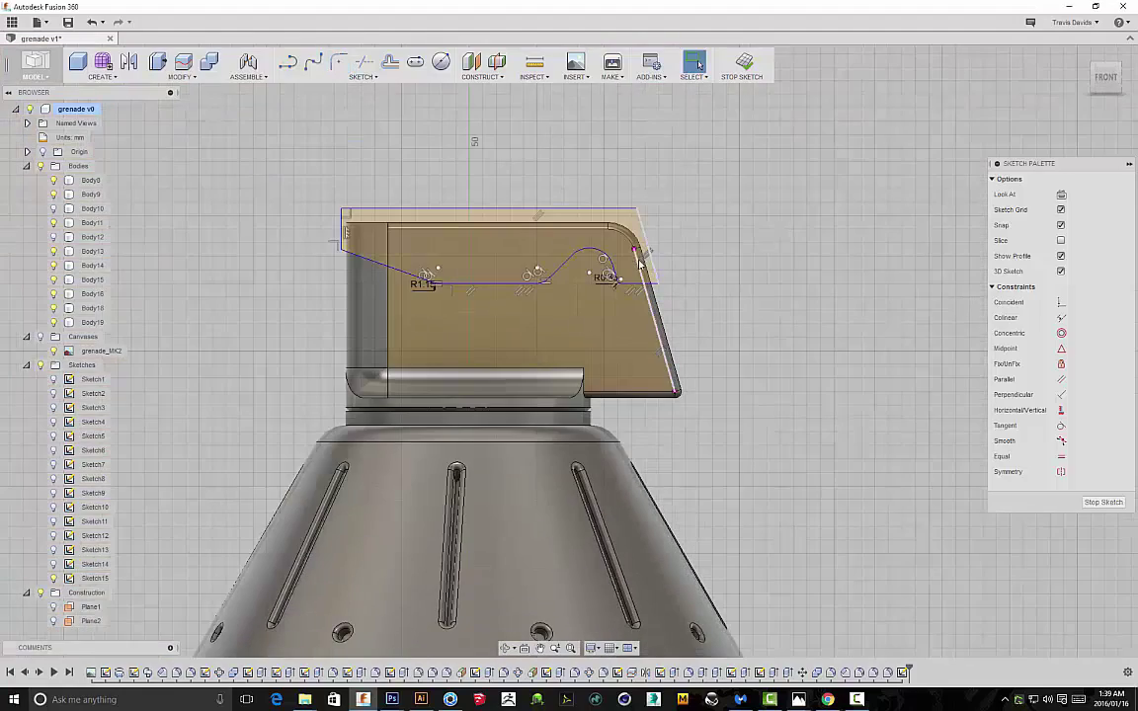
Select both profile regions above the contour and extrude them -6.50 mm through the block's thickness
{"action": "left_click", "coordinate": [628, 261]}
{"action": "scroll", "coordinate": [625, 240], "scroll_direction": "up", "scroll_amount": 3}
{"action": "left_click", "coordinate": [637, 221], "text": "ctrl"}
{"action": "middle_click_drag", "start_coordinate": [825, 421], "coordinate": [488, 427], "text": "shift"}
{"action": "right_click", "coordinate": [486, 427]}
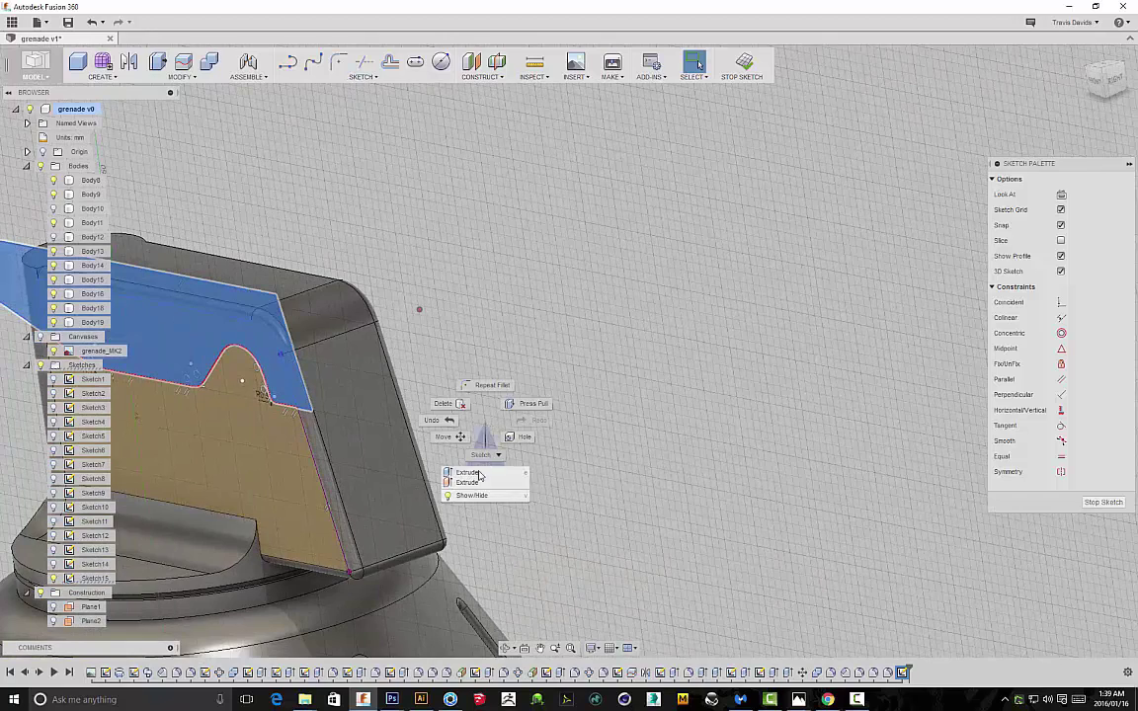
{"action": "left_click", "coordinate": [481, 472]}
{"action": "middle_click_drag", "start_coordinate": [564, 414], "coordinate": [450, 366], "text": "shift"}
{"action": "middle_click_drag", "start_coordinate": [222, 364], "coordinate": [457, 364]}
{"action": "scroll", "coordinate": [459, 363], "scroll_direction": "up", "scroll_amount": 3}
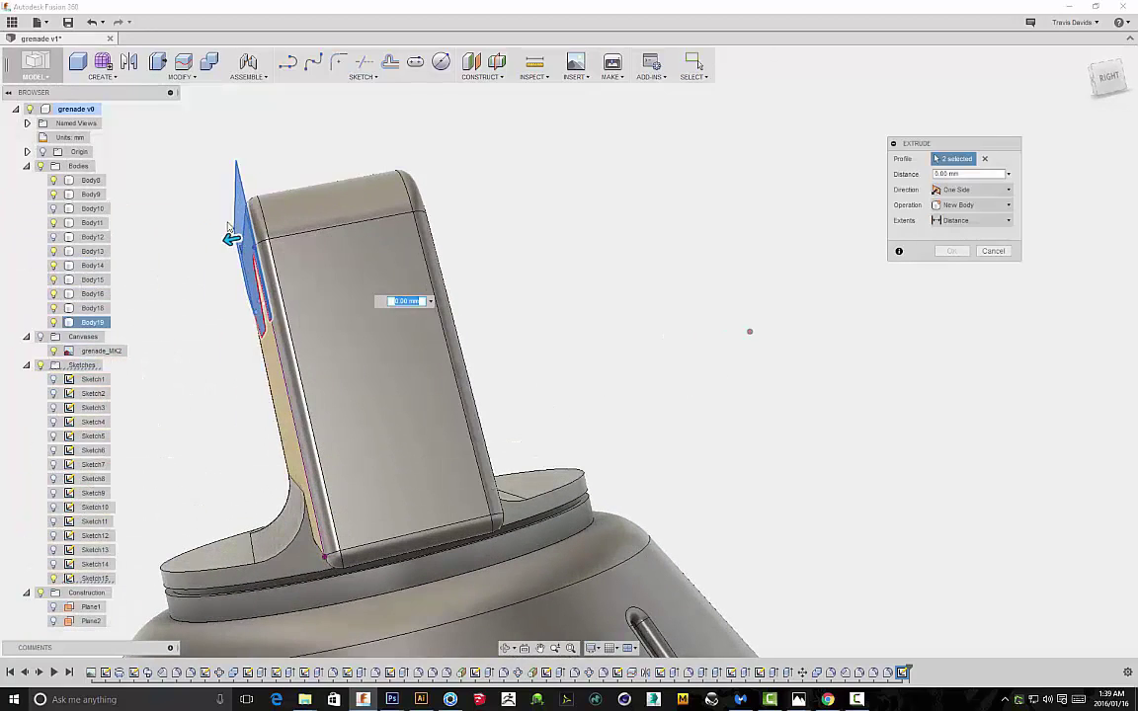
{"action": "left_click_drag", "start_coordinate": [229, 237], "coordinate": [392, 230]}
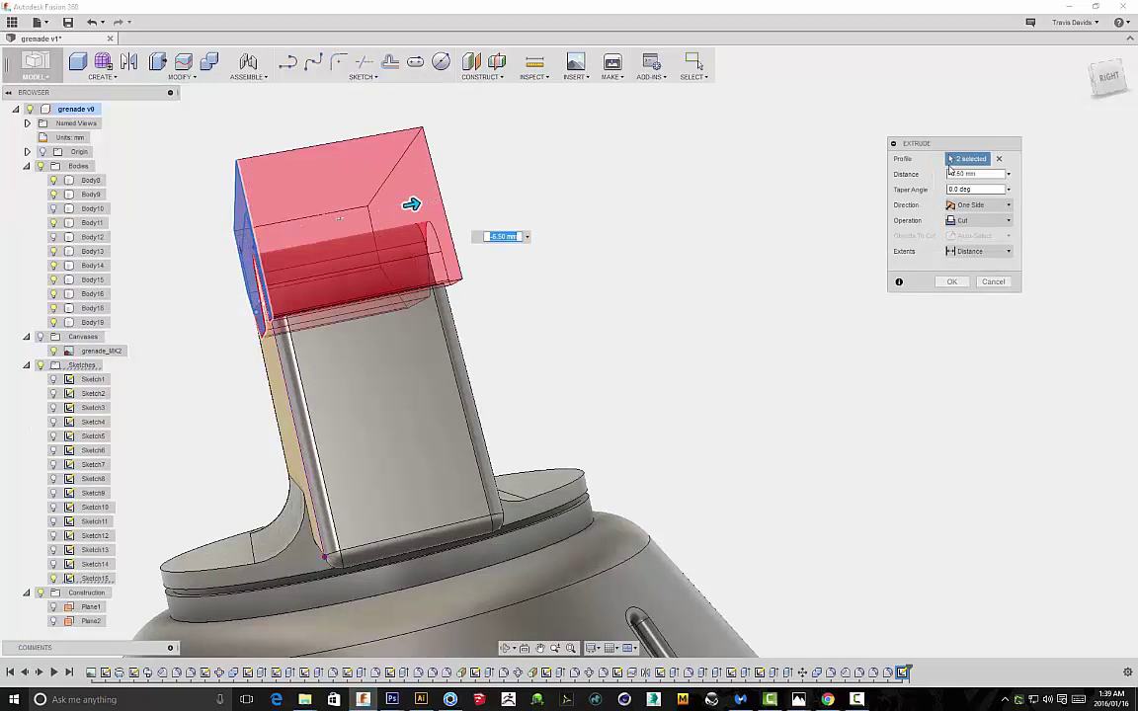
Switch the extrusion to a new body and shorten it slightly so it only just overhangs the block's far side
{"action": "left_click", "coordinate": [1111, 79]}
{"action": "left_click", "coordinate": [978, 220]}
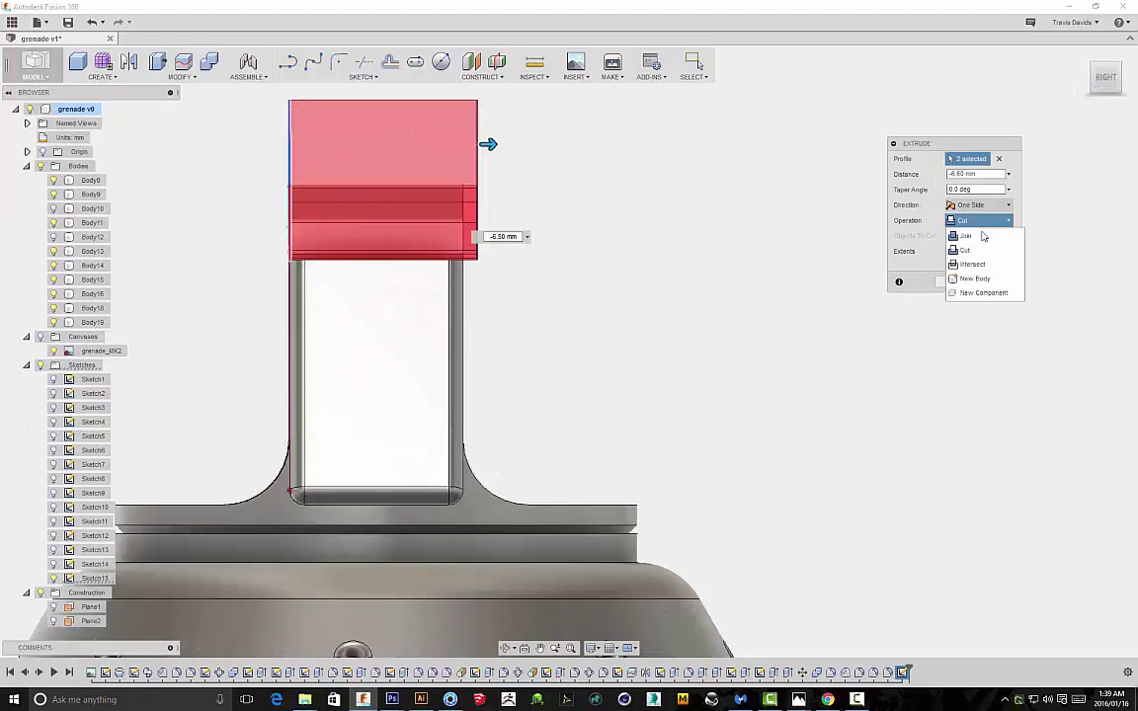
{"action": "left_click", "coordinate": [973, 276]}
{"action": "scroll", "coordinate": [534, 185], "scroll_direction": "up", "scroll_amount": 2}
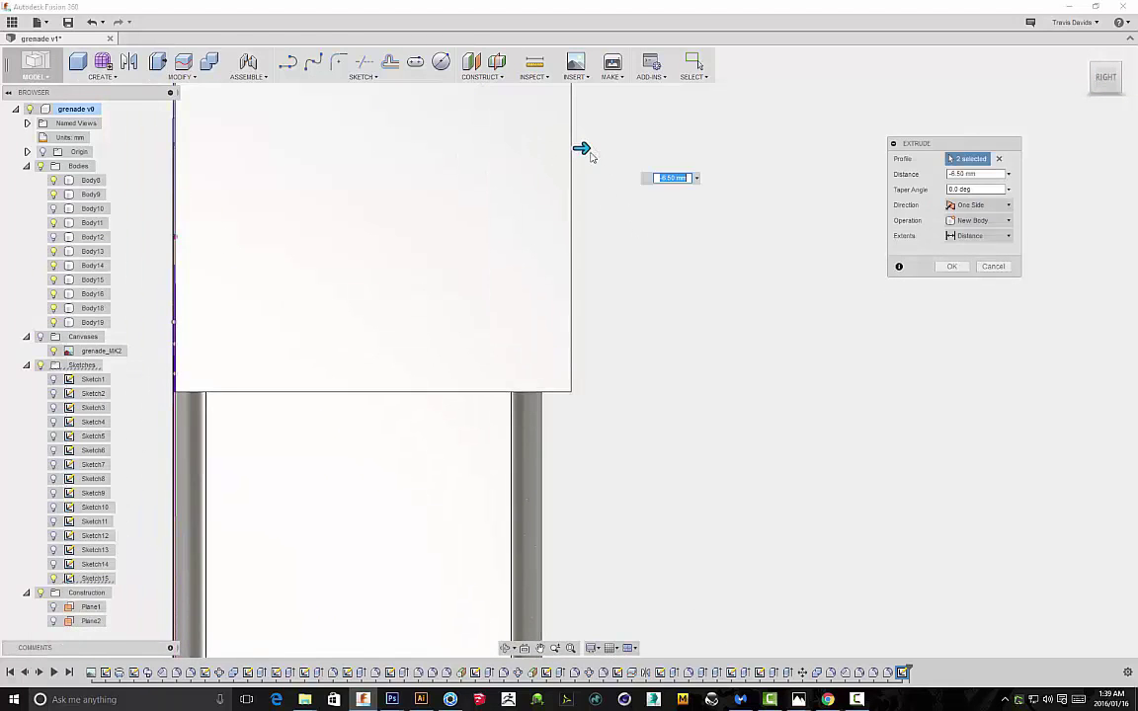
{"action": "left_click_drag", "start_coordinate": [583, 150], "coordinate": [570, 148]}
{"action": "left_click", "coordinate": [952, 267]}
Offset the contoured side face of the new cover body outward by 0.20 mm
{"action": "middle_click_drag", "start_coordinate": [788, 323], "coordinate": [839, 352], "text": "shift"}
{"action": "left_click", "coordinate": [401, 185]}
{"action": "right_click", "coordinate": [752, 210]}
{"action": "left_click", "coordinate": [795, 188]}
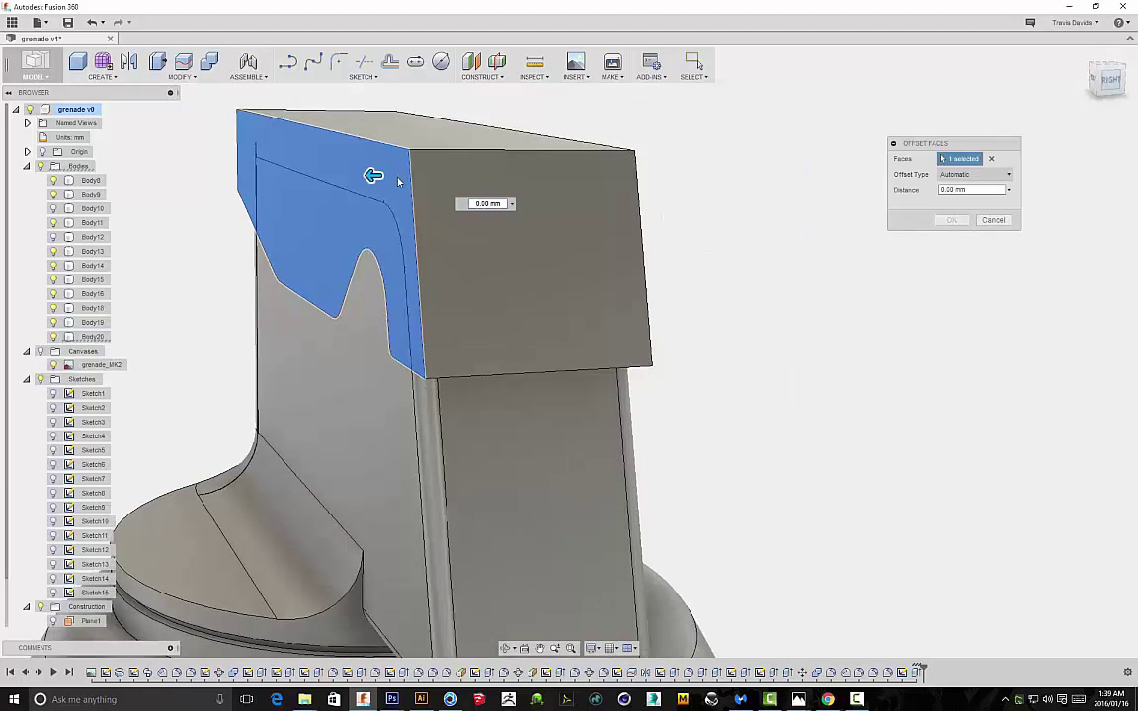
{"action": "left_click", "coordinate": [1112, 80]}
{"action": "scroll", "coordinate": [406, 222], "scroll_direction": "up", "scroll_amount": 3}
{"action": "left_click_drag", "start_coordinate": [397, 159], "coordinate": [378, 159]}
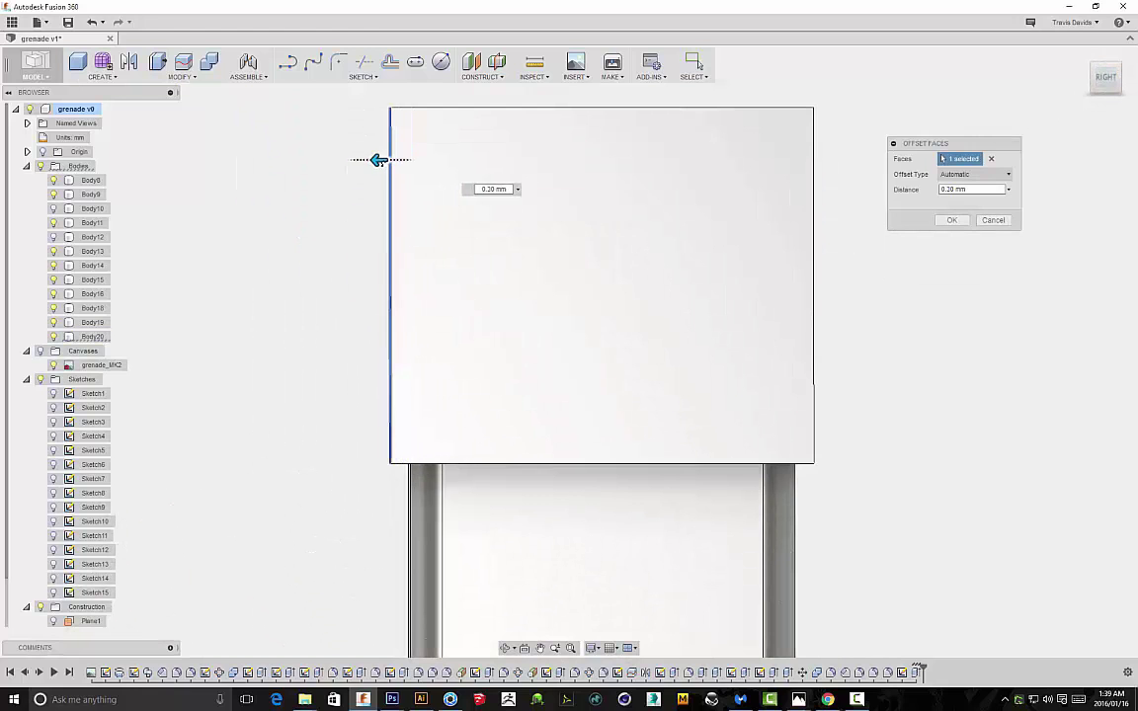
{"action": "left_click", "coordinate": [951, 220]}
Fillet the cover body's upper edge above the slanted end with a 2 mm constant radius
{"action": "middle_click_drag", "start_coordinate": [902, 277], "coordinate": [690, 198], "text": "shift"}
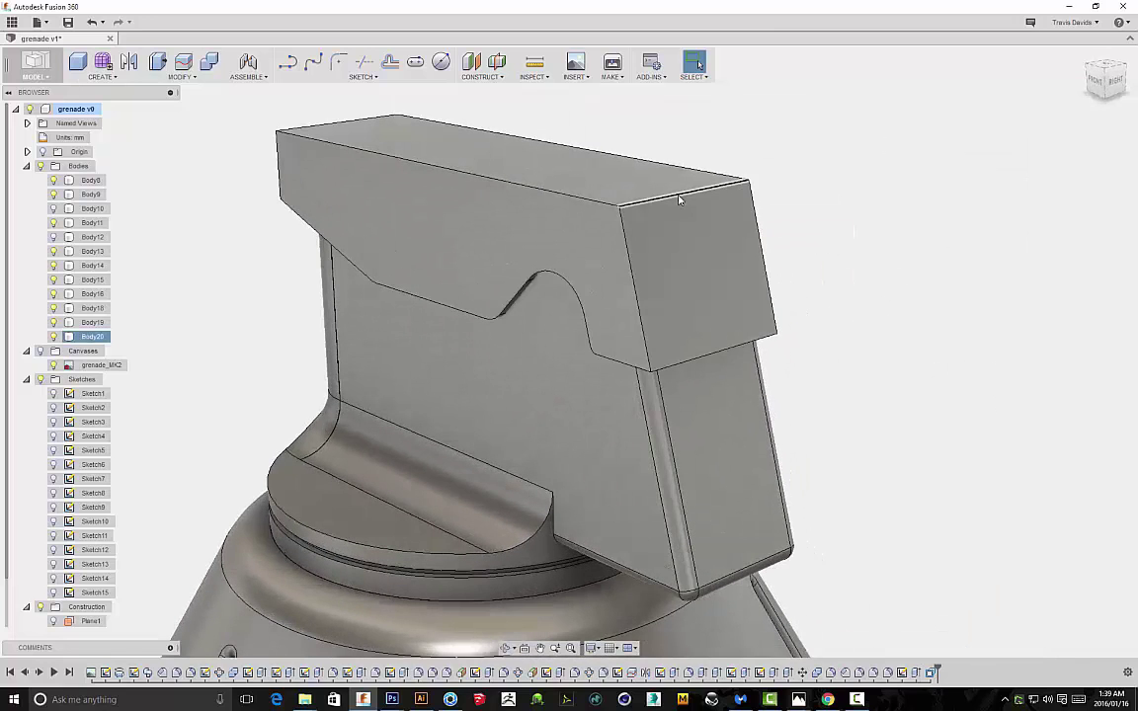
{"action": "left_click", "coordinate": [693, 202]}
{"action": "right_click", "coordinate": [837, 234]}
{"action": "left_click", "coordinate": [836, 297]}
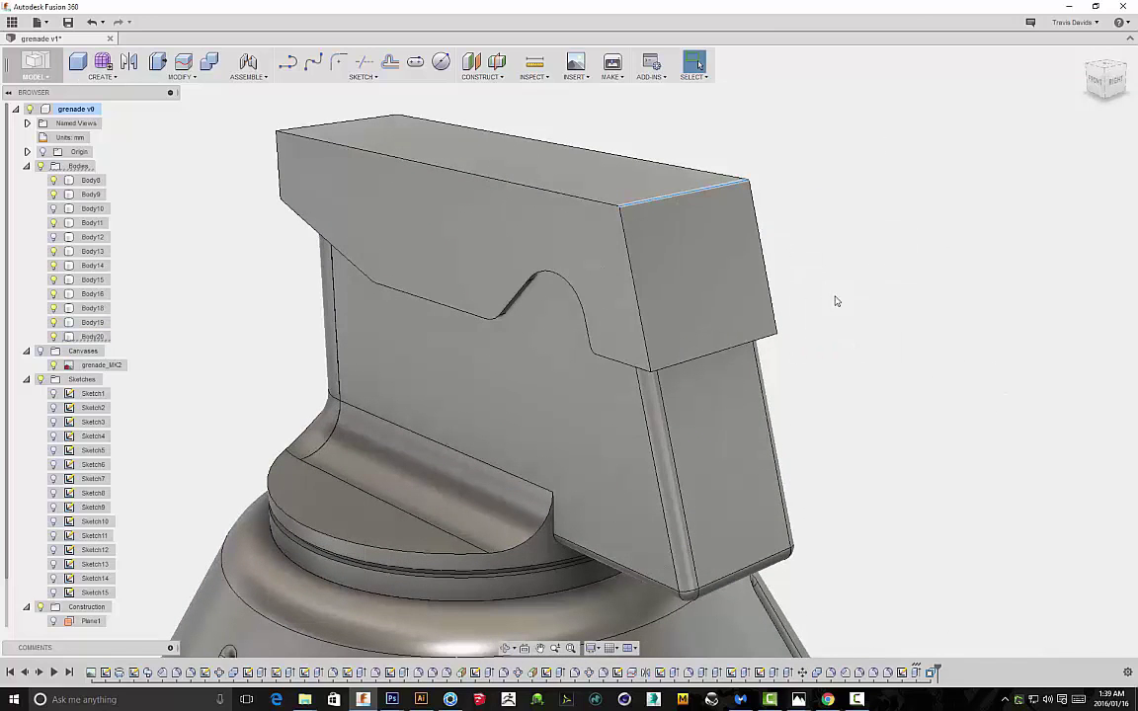
{"action": "left_click_drag", "start_coordinate": [681, 187], "coordinate": [675, 199]}
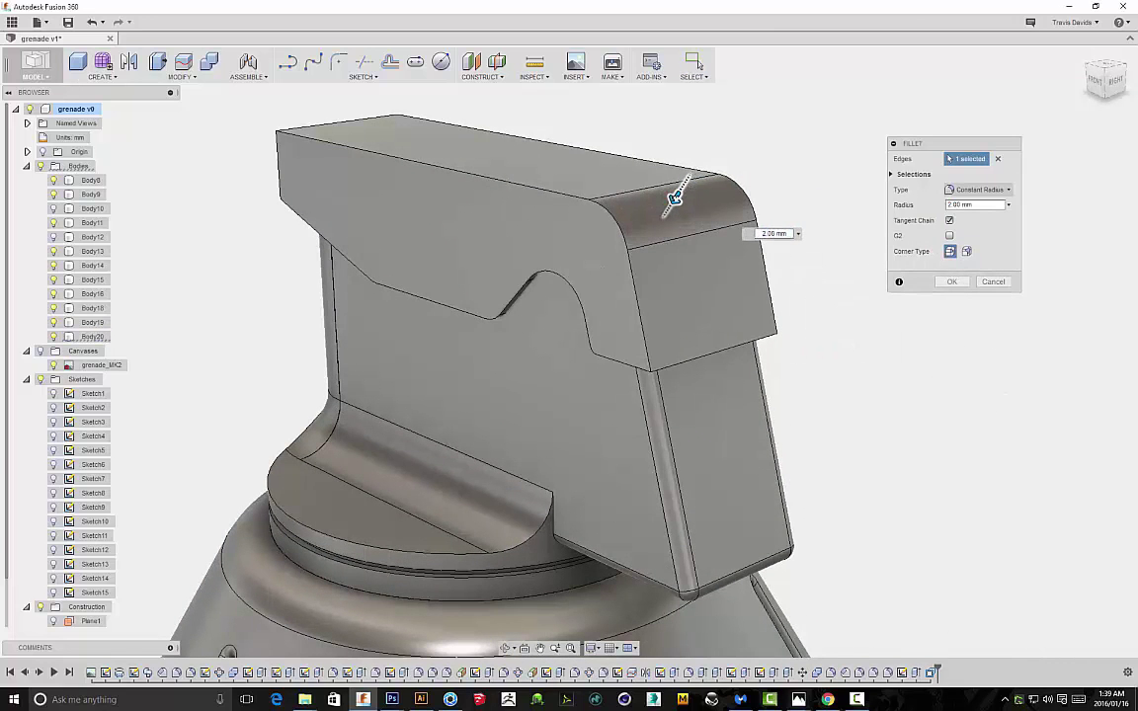
{"action": "scroll", "coordinate": [772, 310], "scroll_direction": "down", "scroll_amount": 3}
{"action": "middle_click_drag", "start_coordinate": [820, 361], "coordinate": [973, 336], "text": "shift"}
{"action": "middle_click_drag", "start_coordinate": [741, 380], "coordinate": [782, 383], "text": "shift"}
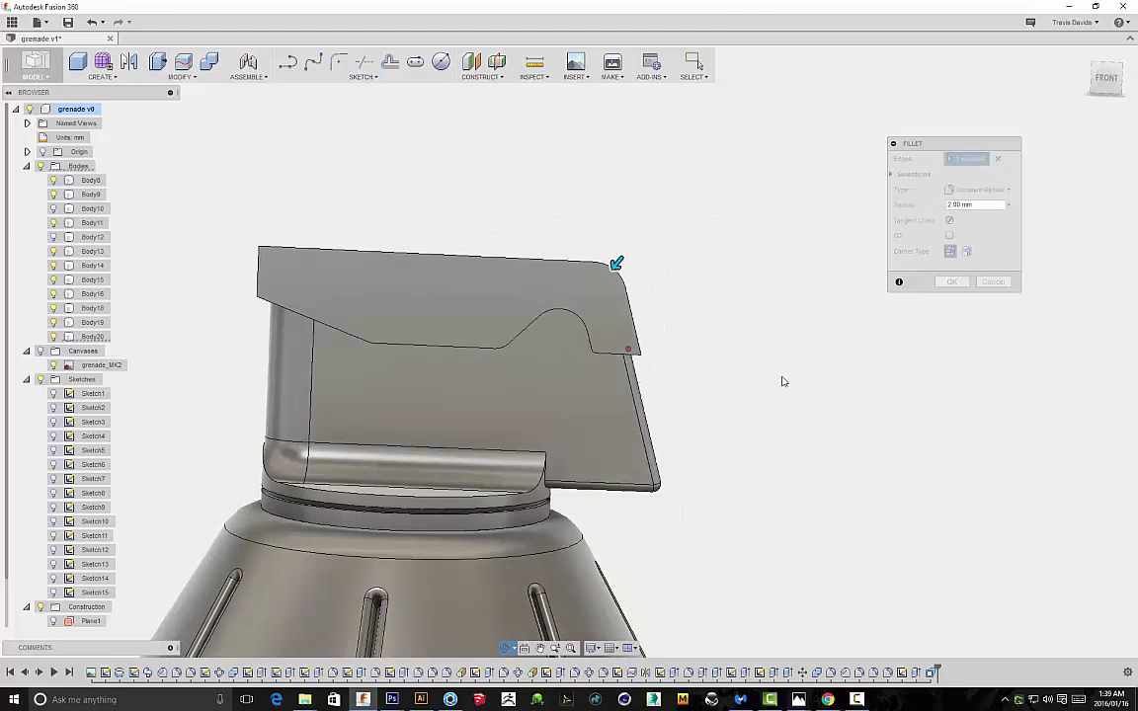
{"action": "left_click", "coordinate": [1105, 81]}
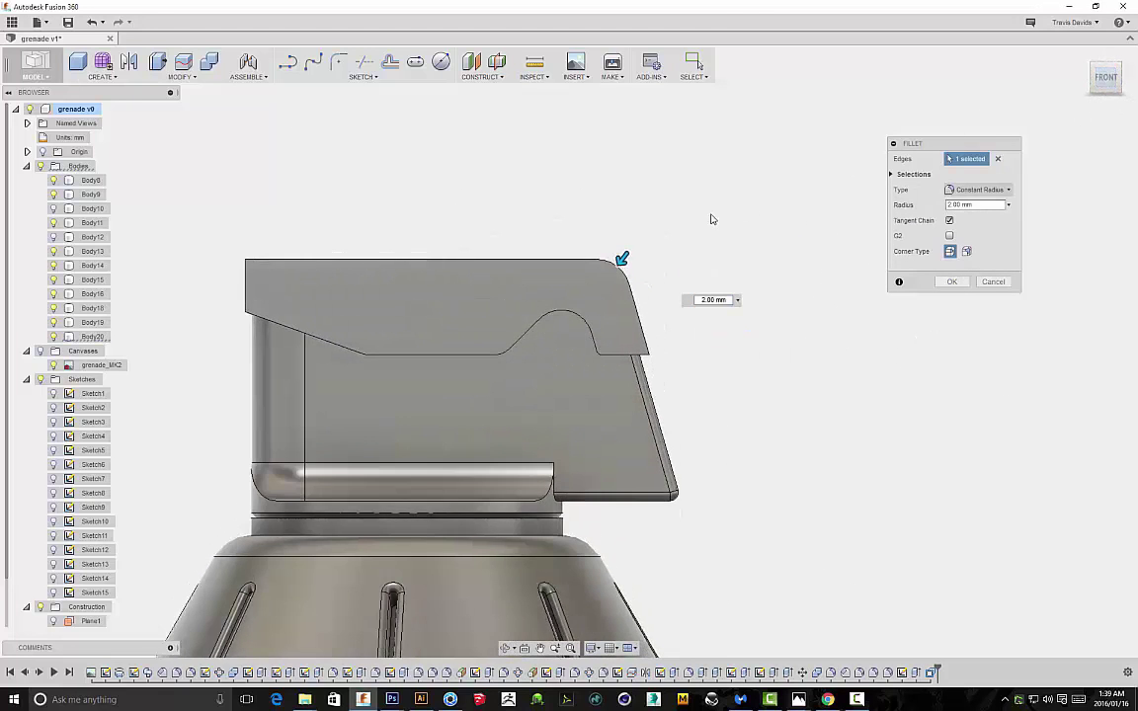
{"action": "left_click", "coordinate": [953, 284]}
{"action": "scroll", "coordinate": [929, 310], "scroll_direction": "down", "scroll_amount": 3}
{"action": "middle_click_drag", "start_coordinate": [928, 309], "coordinate": [726, 179], "text": "shift"}
{"action": "scroll", "coordinate": [894, 284], "scroll_direction": "down", "scroll_amount": 2}
{"action": "scroll", "coordinate": [802, 239], "scroll_direction": "down", "scroll_amount": 1}
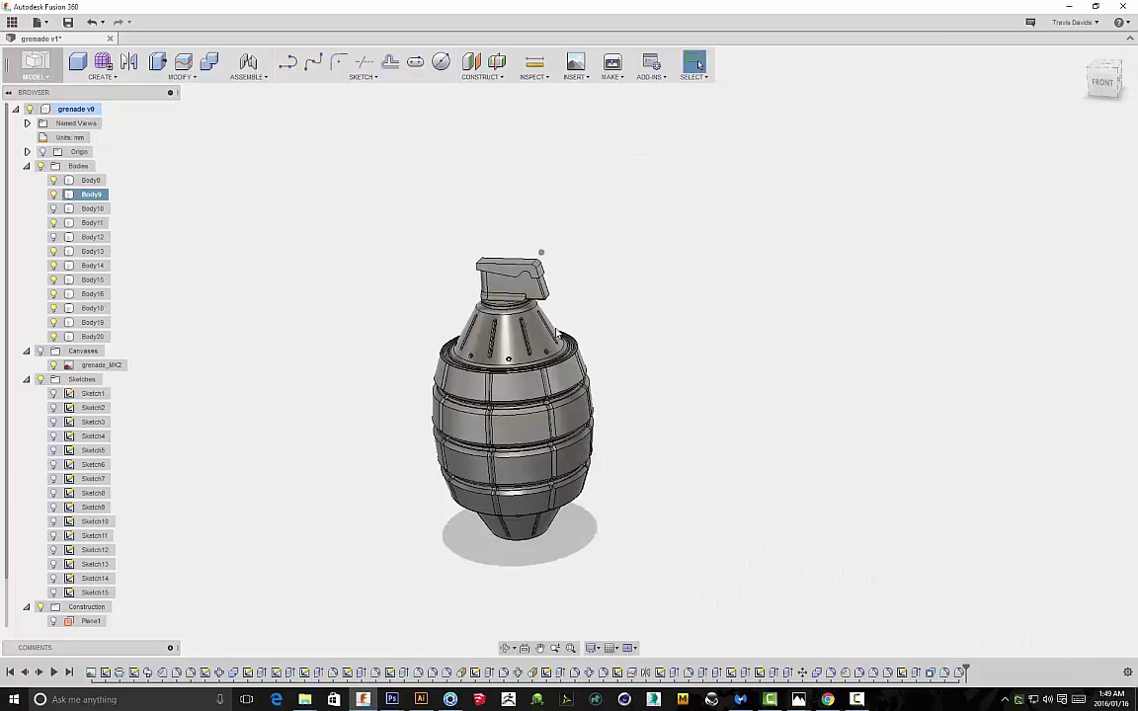
{"action": "scroll", "coordinate": [540, 254], "scroll_direction": "up", "scroll_amount": 6}
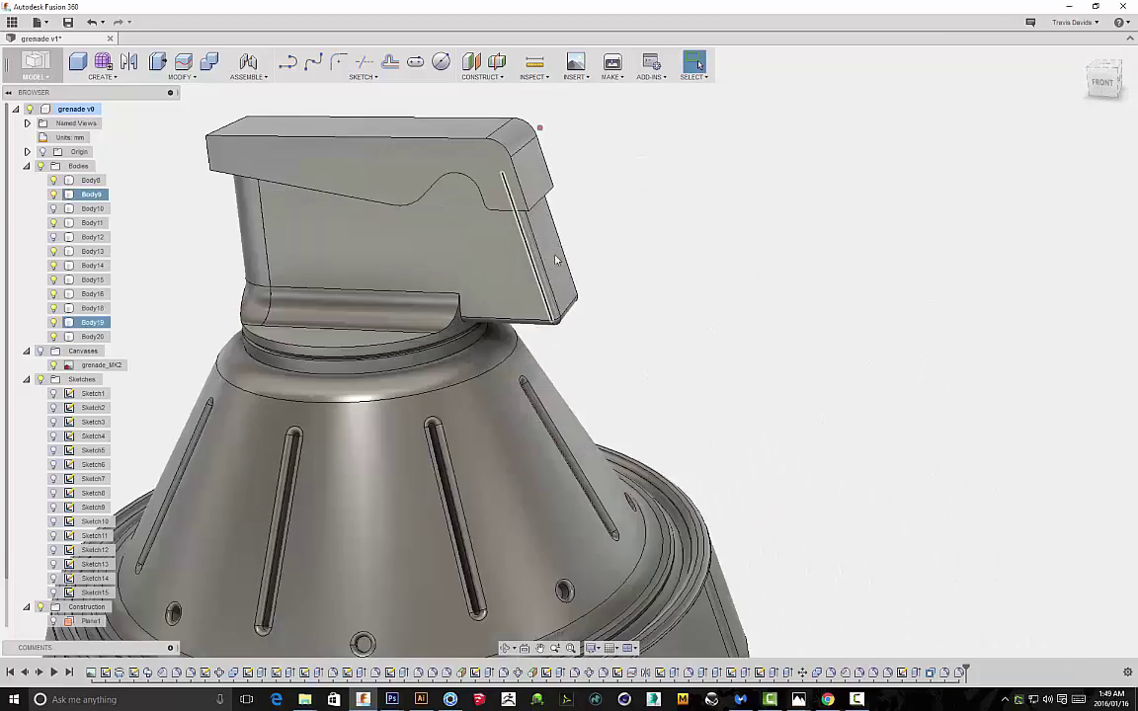
Offset the slanted end face of the cover body slightly outward from the lever block
{"action": "left_click", "coordinate": [538, 180]}
{"action": "right_click", "coordinate": [620, 186]}
{"action": "left_click", "coordinate": [663, 170]}
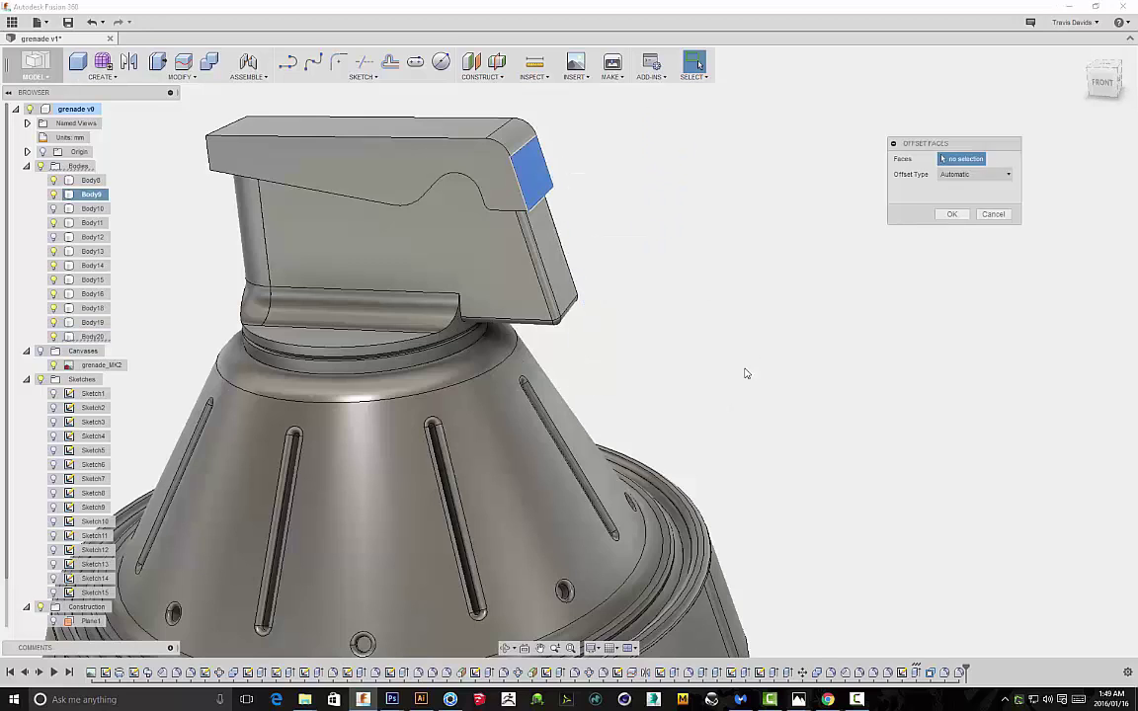
{"action": "middle_click_drag", "start_coordinate": [739, 379], "coordinate": [1014, 235], "text": "shift"}
{"action": "scroll", "coordinate": [846, 227], "scroll_direction": "down", "scroll_amount": 3}
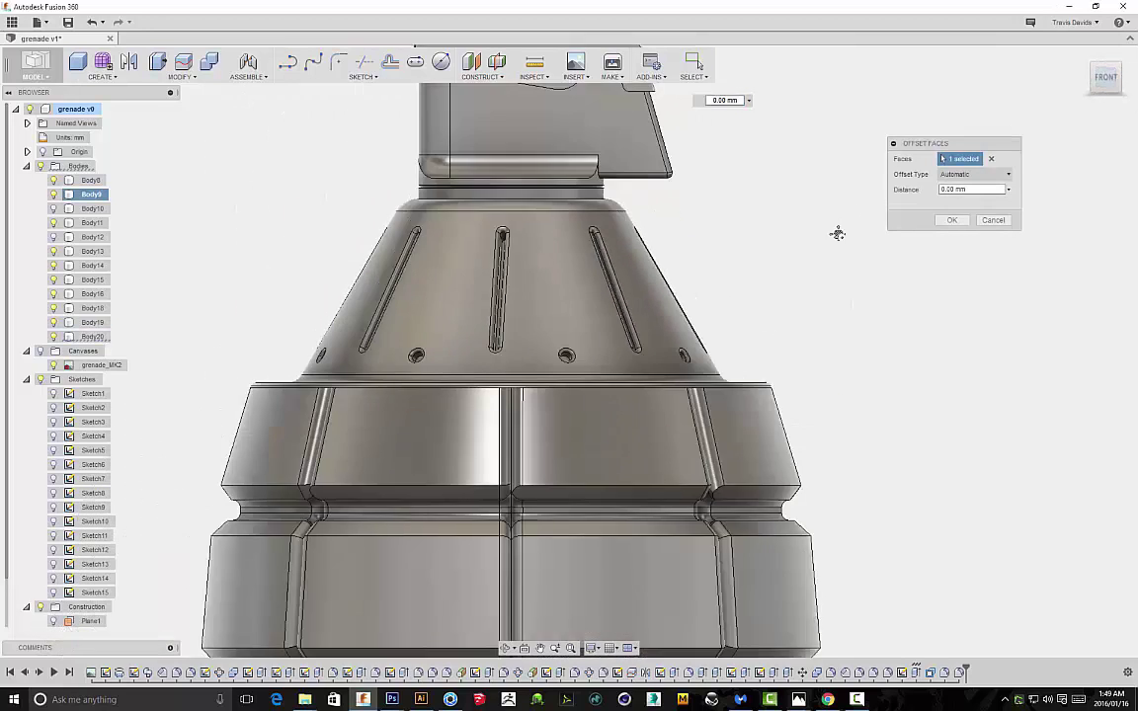
{"action": "scroll", "coordinate": [574, 244], "scroll_direction": "up", "scroll_amount": 5}
{"action": "left_click_drag", "start_coordinate": [558, 230], "coordinate": [571, 229]}
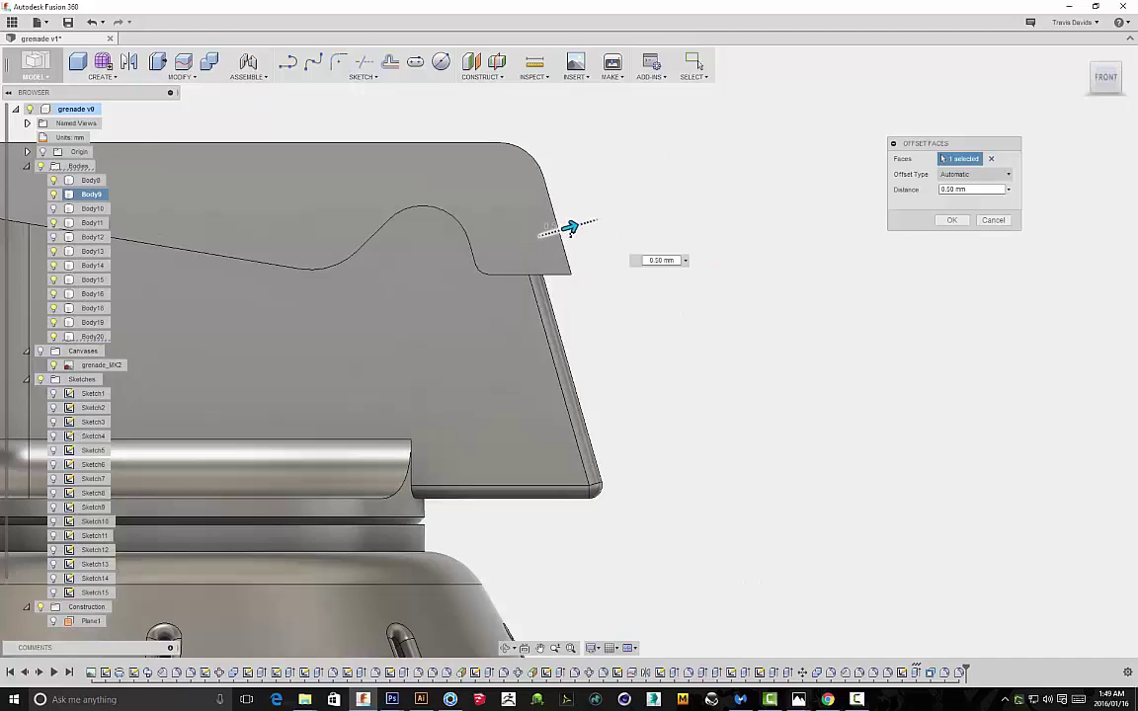
{"action": "left_click", "coordinate": [951, 221]}
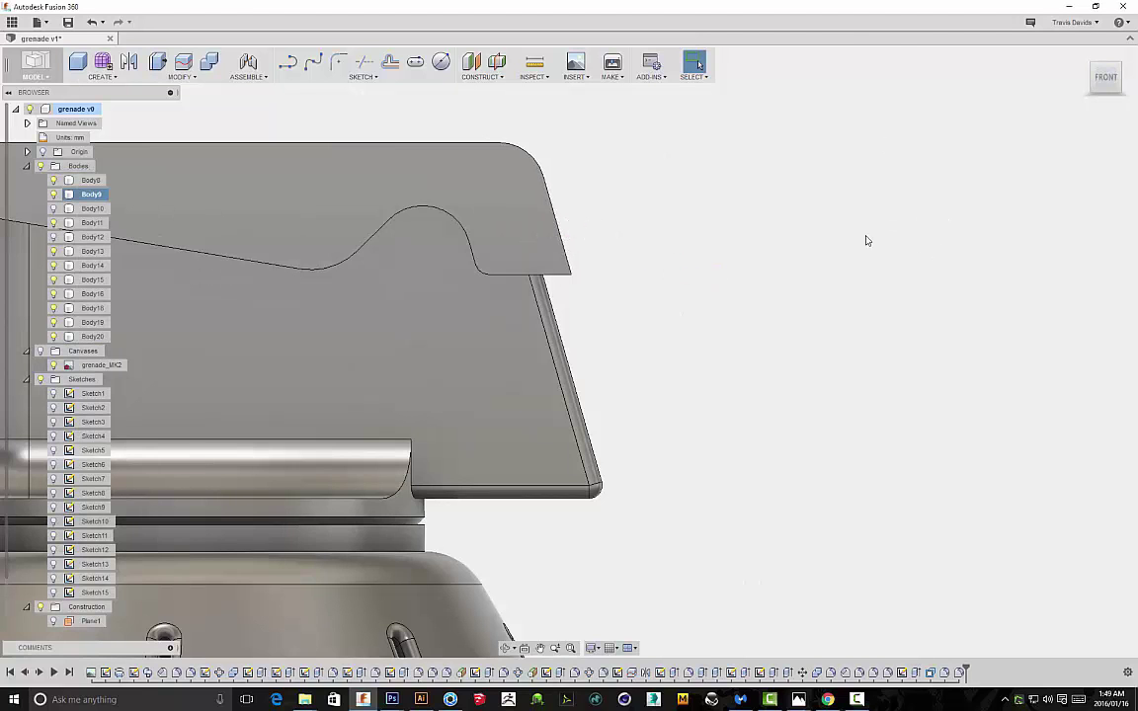
Start a constant-radius fillet on the side edge of the cover's slanted end, trying 0.75 and 0.25 mm before setting 0.50 mm
{"action": "scroll", "coordinate": [850, 249], "scroll_direction": "down", "scroll_amount": 3}
{"action": "middle_click_drag", "start_coordinate": [850, 249], "coordinate": [858, 303], "text": "shift"}
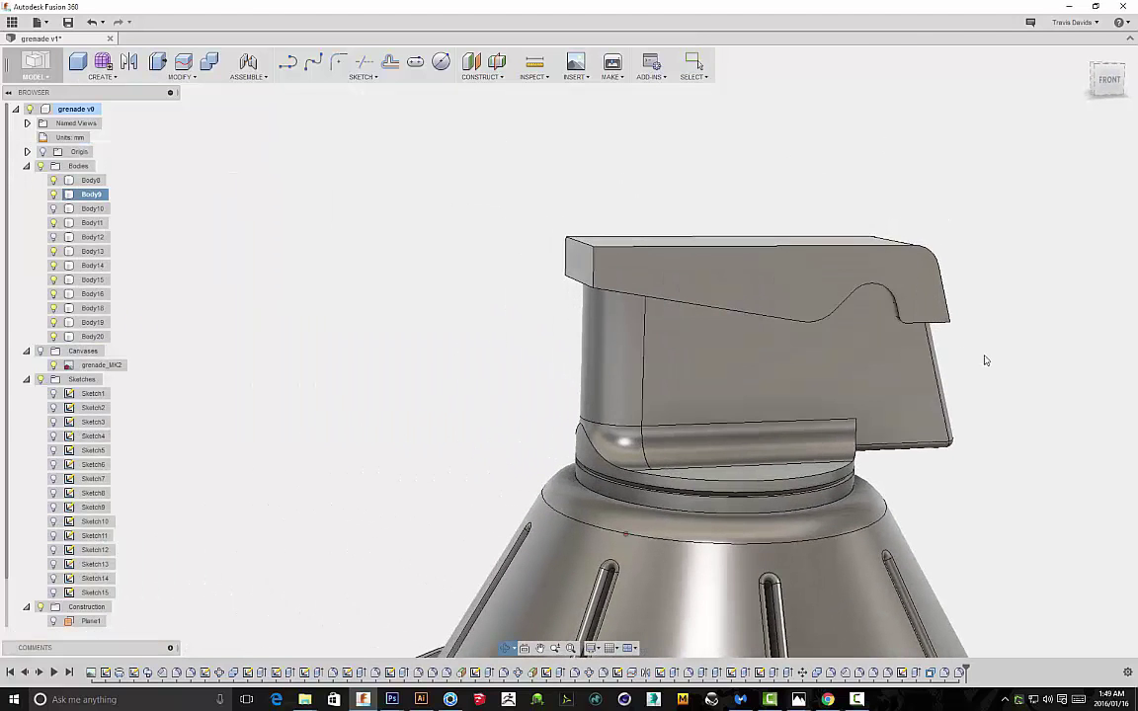
{"action": "scroll", "coordinate": [609, 210], "scroll_direction": "down", "scroll_amount": 3}
{"action": "middle_click_drag", "start_coordinate": [609, 209], "coordinate": [506, 222], "text": "shift"}
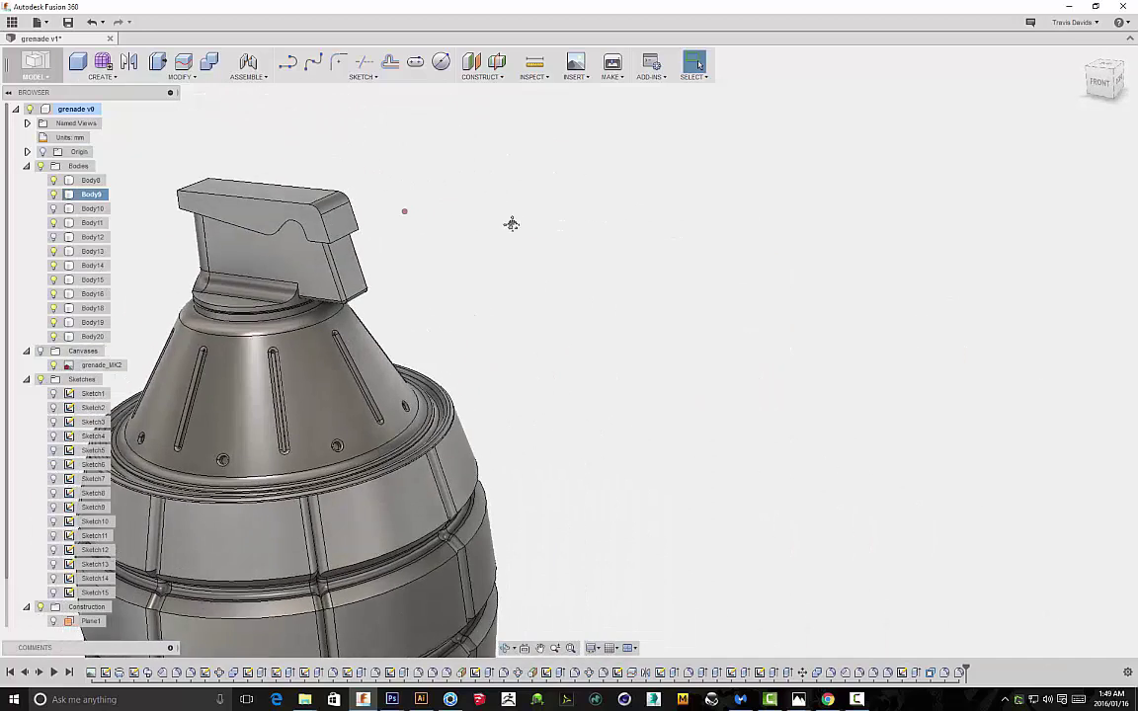
{"action": "scroll", "coordinate": [316, 211], "scroll_direction": "up", "scroll_amount": 4}
{"action": "left_click", "coordinate": [347, 254]}
{"action": "right_click", "coordinate": [451, 238]}
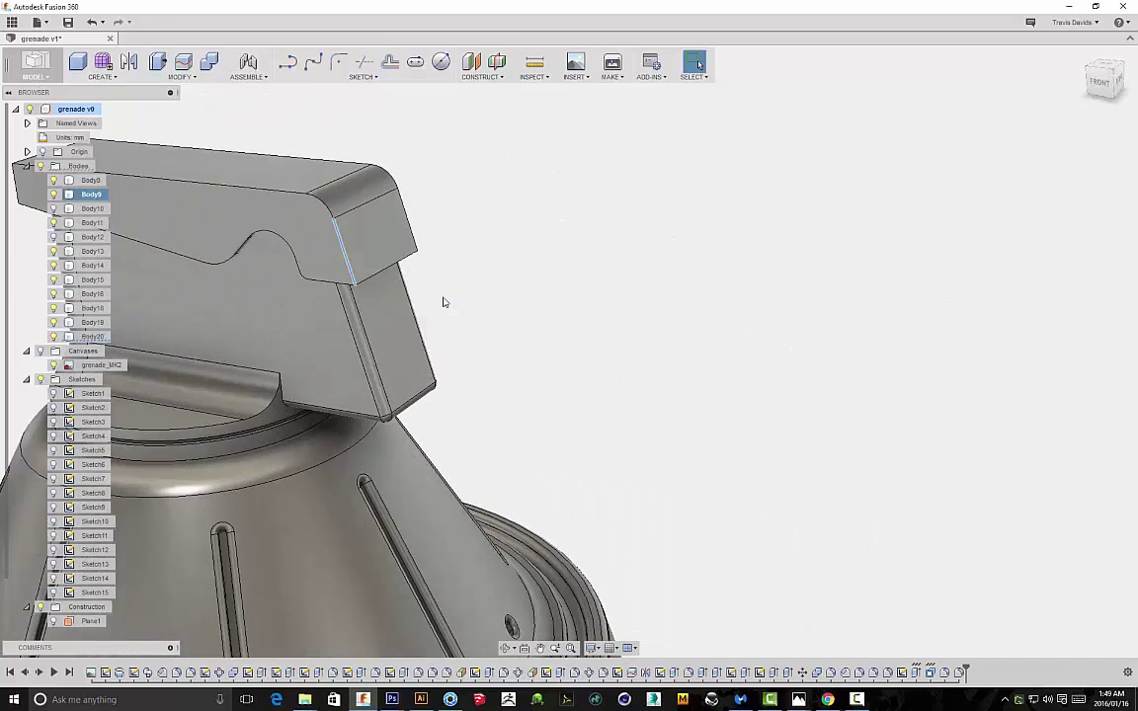
{"action": "left_click", "coordinate": [443, 301]}
{"action": "scroll", "coordinate": [348, 259], "scroll_direction": "up", "scroll_amount": 5}
{"action": "type", "text": "0.75"}
{"action": "key", "text": "Return"}
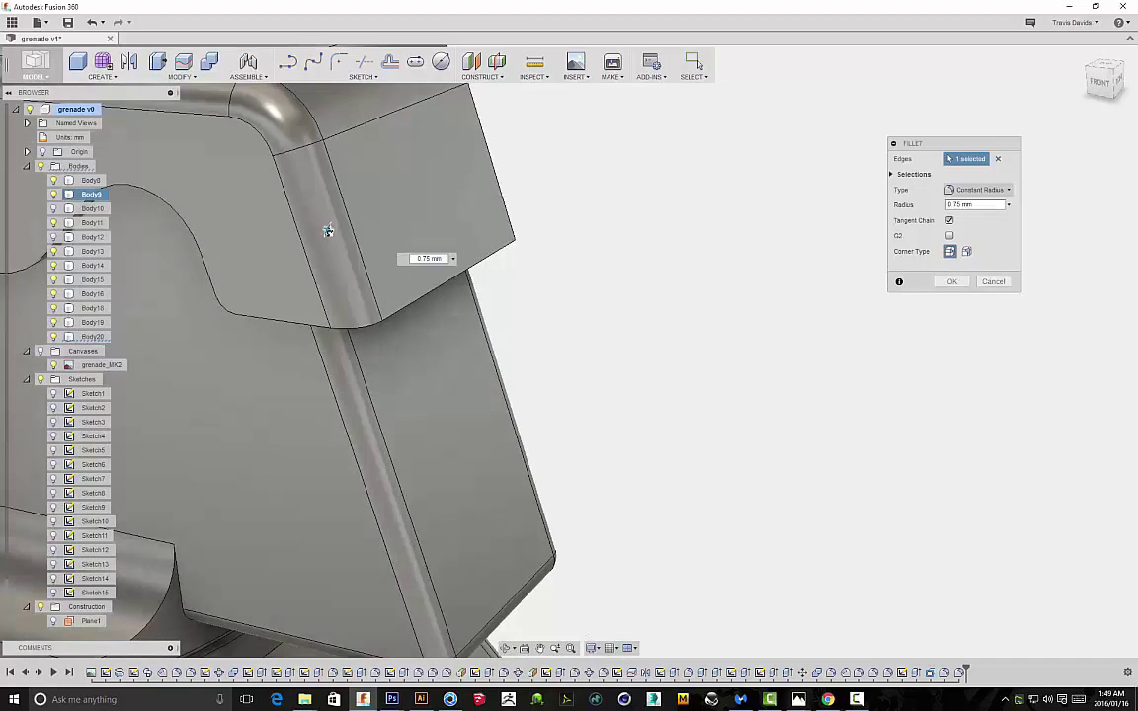
{"action": "scroll", "coordinate": [327, 230], "scroll_direction": "up", "scroll_amount": 3}
{"action": "type", "text": "0.25"}
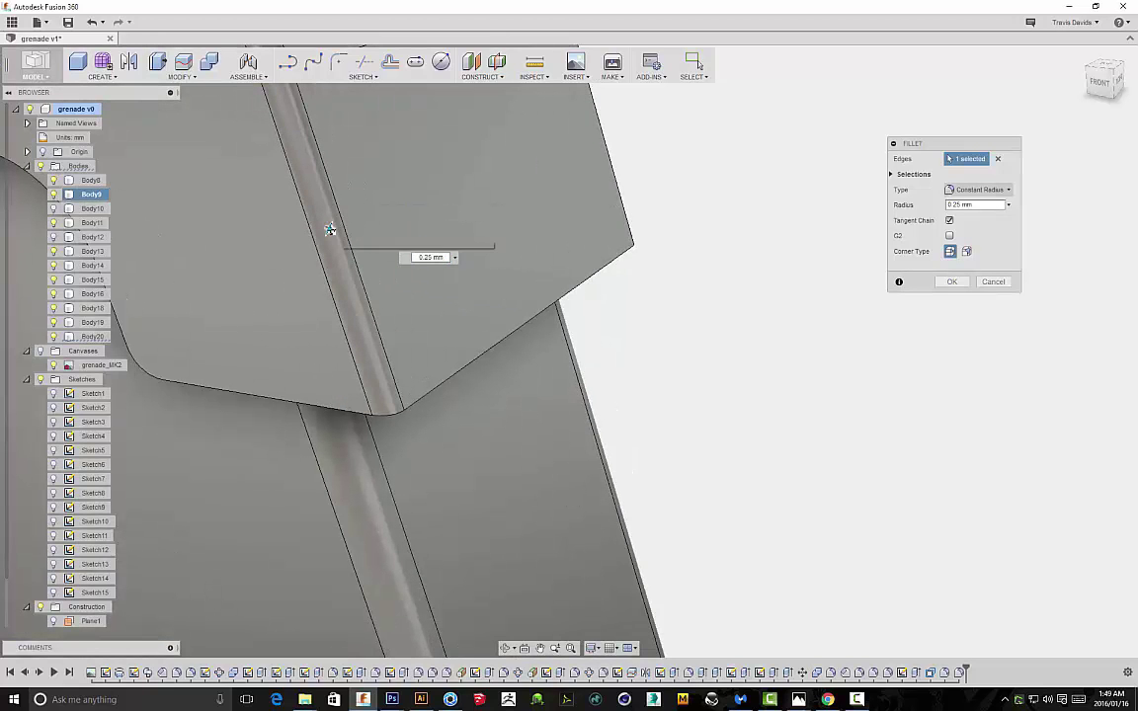
{"action": "type", "text": "0.5"}
{"action": "key", "text": "Return"}
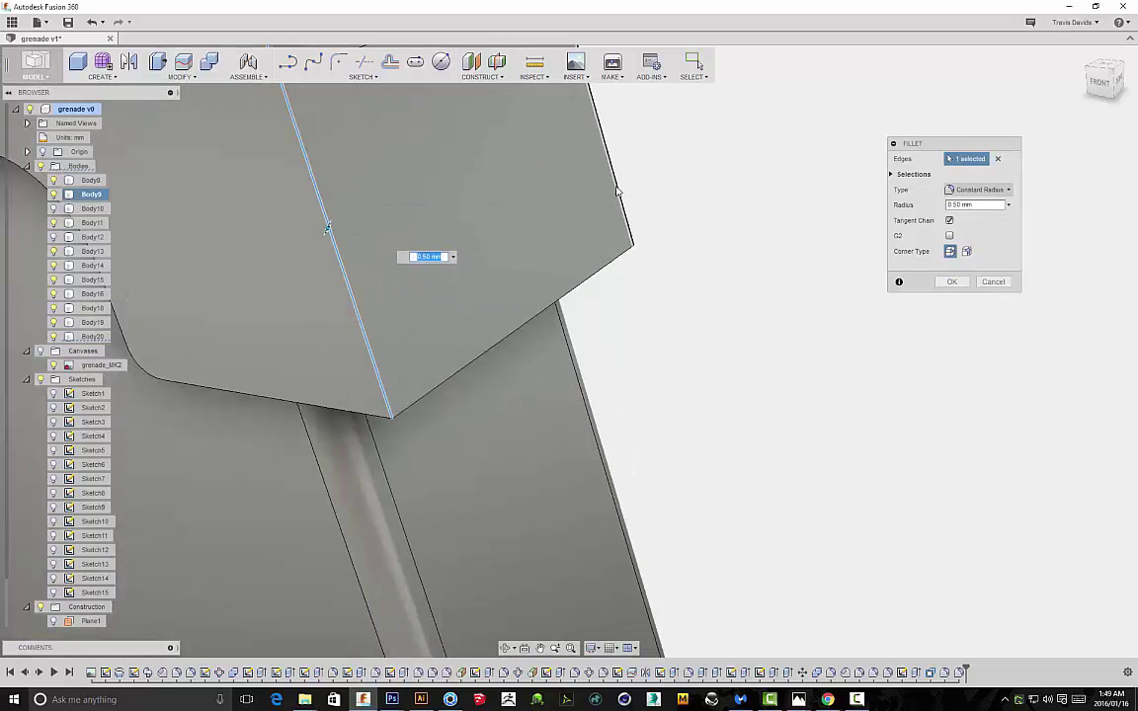
Add the remaining outline edges on both sides of the cover body to the 0.50 mm fillet and apply it
{"action": "scroll", "coordinate": [680, 234], "scroll_direction": "down", "scroll_amount": 8}
{"action": "middle_click_drag", "start_coordinate": [751, 300], "coordinate": [689, 304]}
{"action": "scroll", "coordinate": [562, 242], "scroll_direction": "up", "scroll_amount": 3}
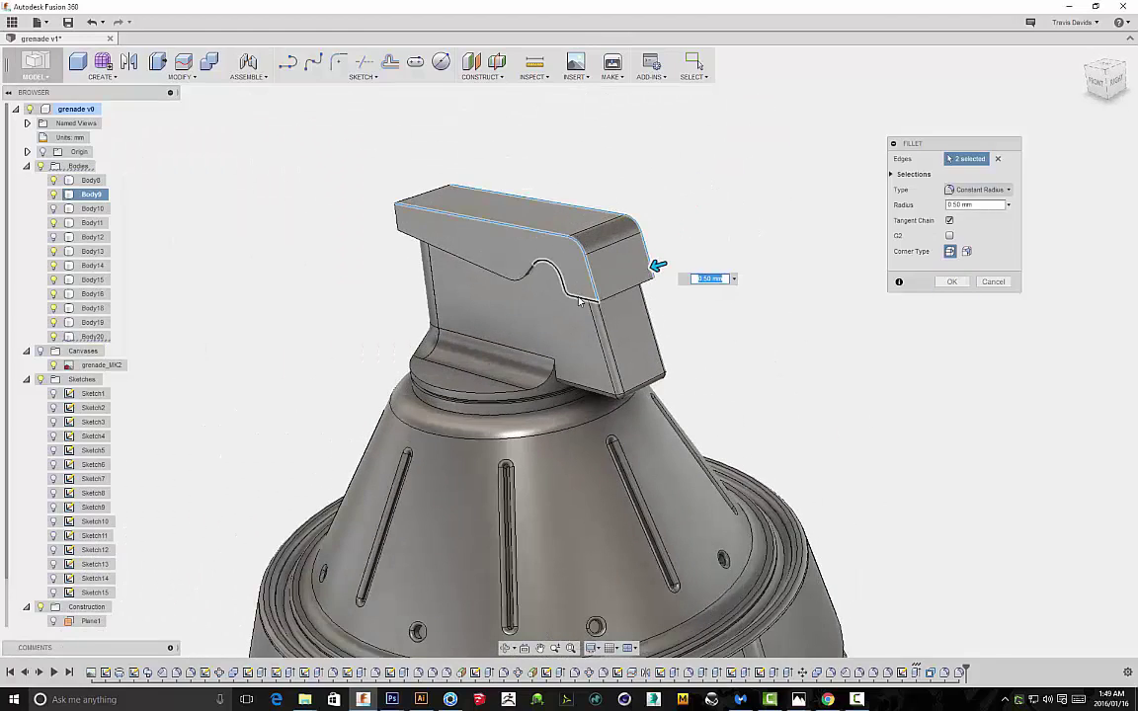
{"action": "left_click", "coordinate": [523, 279]}
{"action": "scroll", "coordinate": [711, 236], "scroll_direction": "down", "scroll_amount": 2}
{"action": "middle_click_drag", "start_coordinate": [744, 244], "coordinate": [1071, 189], "text": "shift"}
{"action": "middle_click_drag", "start_coordinate": [800, 205], "coordinate": [328, 298]}
{"action": "middle_click_drag", "start_coordinate": [247, 296], "coordinate": [356, 277], "text": "shift"}
{"action": "scroll", "coordinate": [348, 274], "scroll_direction": "up", "scroll_amount": 3}
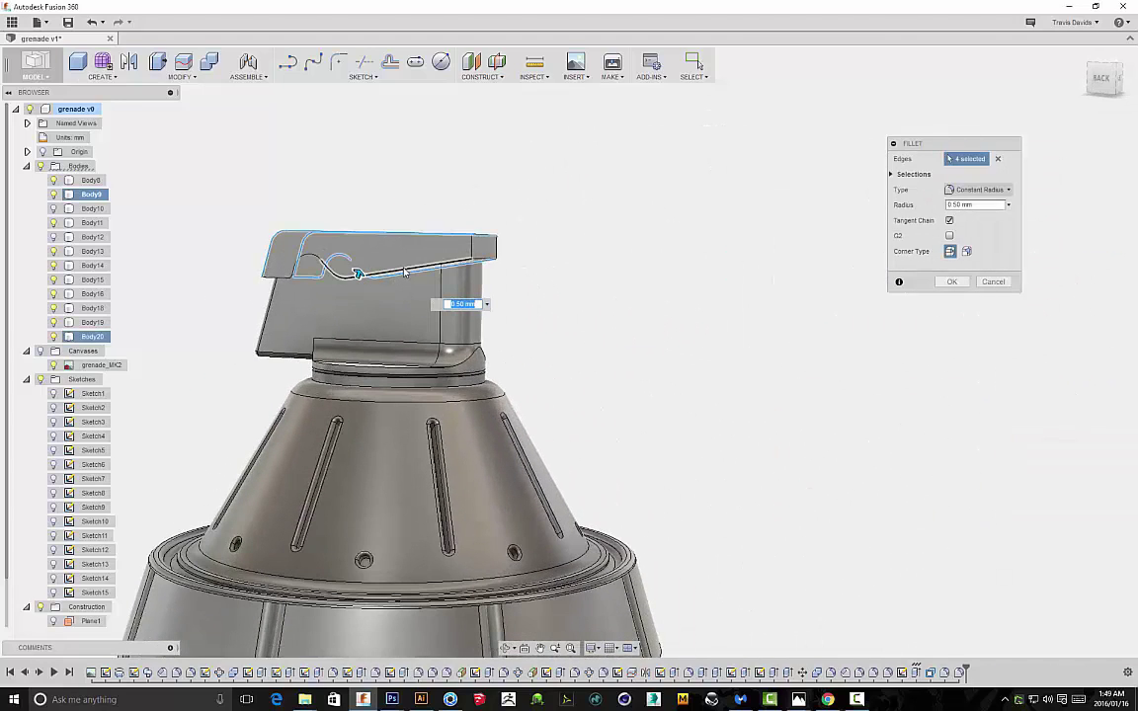
{"action": "middle_click_drag", "start_coordinate": [254, 297], "coordinate": [380, 166], "text": "shift"}
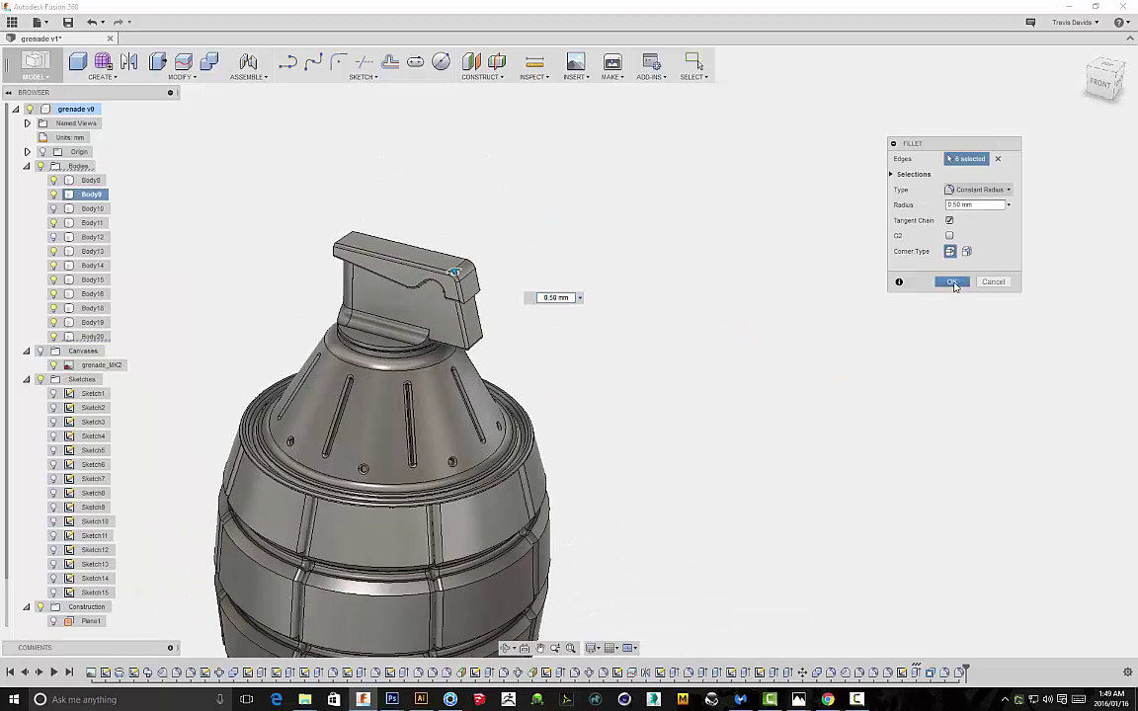
{"action": "left_click", "coordinate": [953, 282]}
Offset the cover body's filleted slanted end face outward by 0.50 mm
{"action": "middle_click_drag", "start_coordinate": [689, 262], "coordinate": [689, 219], "text": "shift"}
{"action": "left_click", "coordinate": [1111, 87]}
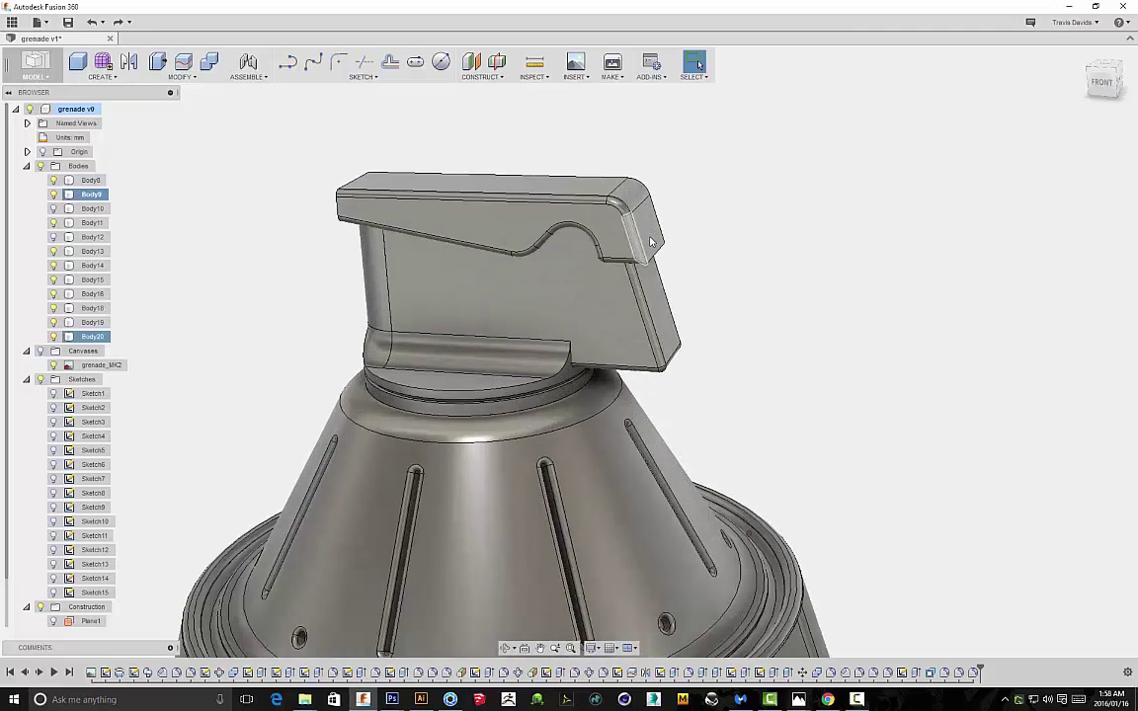
{"action": "right_click", "coordinate": [823, 235]}
{"action": "left_click", "coordinate": [862, 231]}
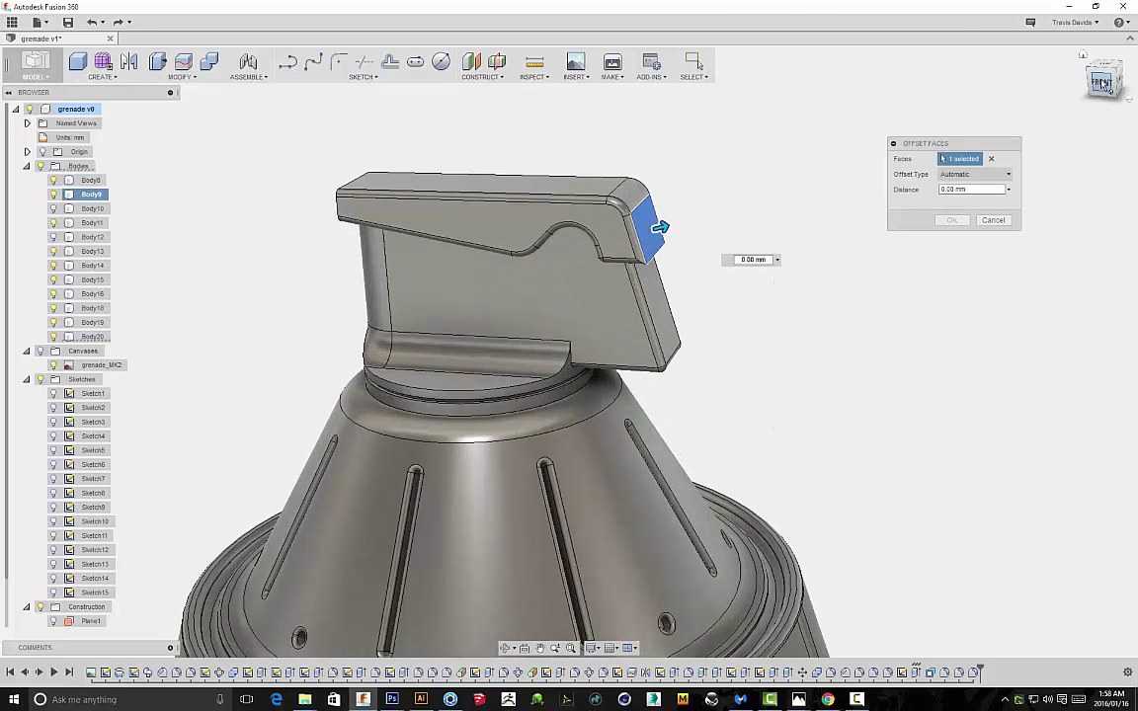
{"action": "left_click", "coordinate": [1108, 85]}
{"action": "scroll", "coordinate": [706, 220], "scroll_direction": "down", "scroll_amount": 3}
{"action": "middle_click_drag", "start_coordinate": [698, 249], "coordinate": [502, 404]}
{"action": "scroll", "coordinate": [614, 245], "scroll_direction": "up", "scroll_amount": 6}
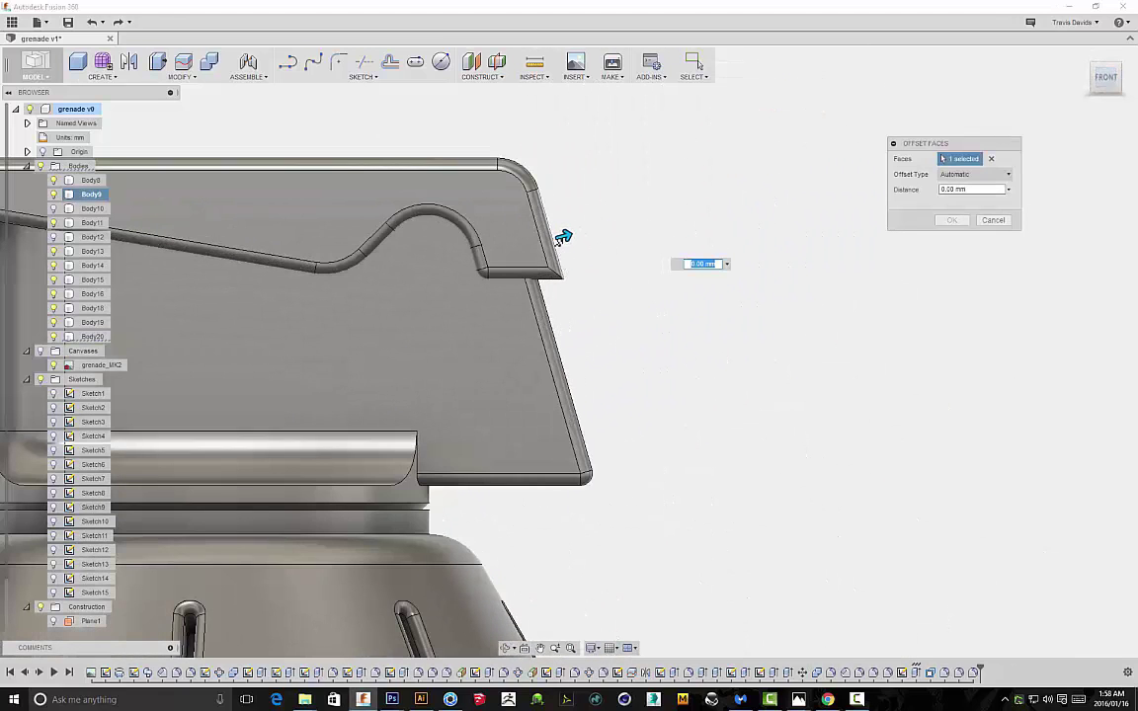
{"action": "mouse_move", "coordinate": [579, 240]}
{"action": "left_mouse_down"}
{"action": "mouse_move", "coordinate": [586, 227]}
{"action": "mouse_move", "coordinate": [568, 228]}
{"action": "left_mouse_up"}
{"action": "scroll", "coordinate": [583, 244], "scroll_direction": "up", "scroll_amount": 2}
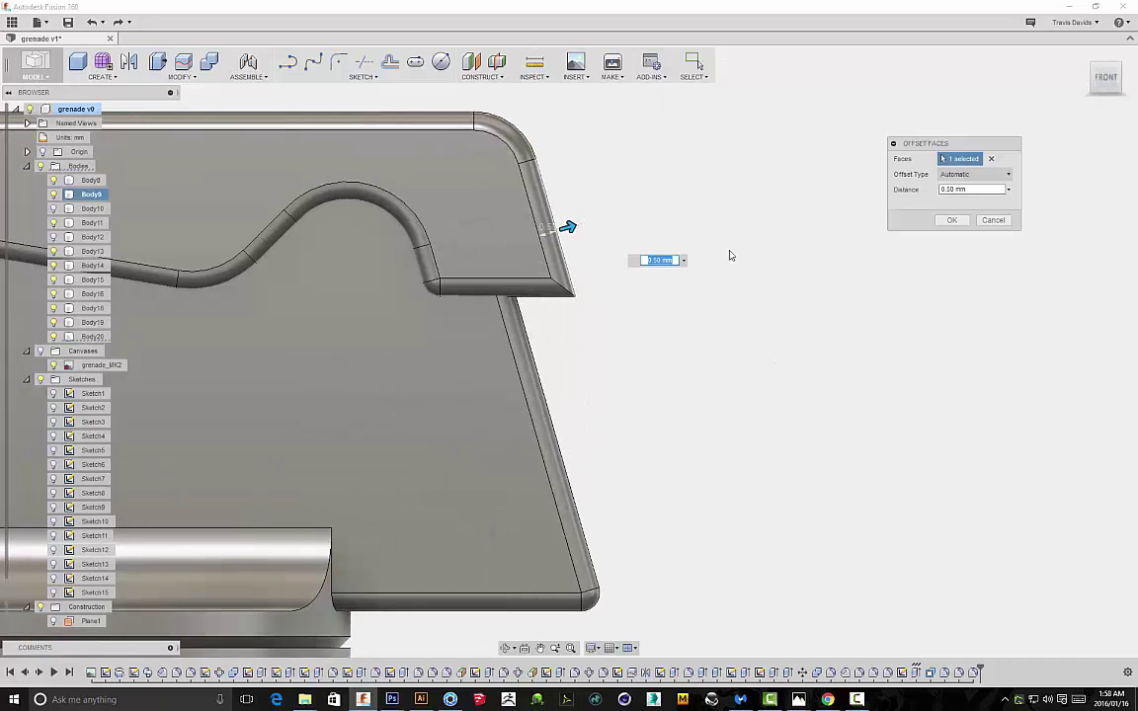
{"action": "left_click", "coordinate": [967, 224]}
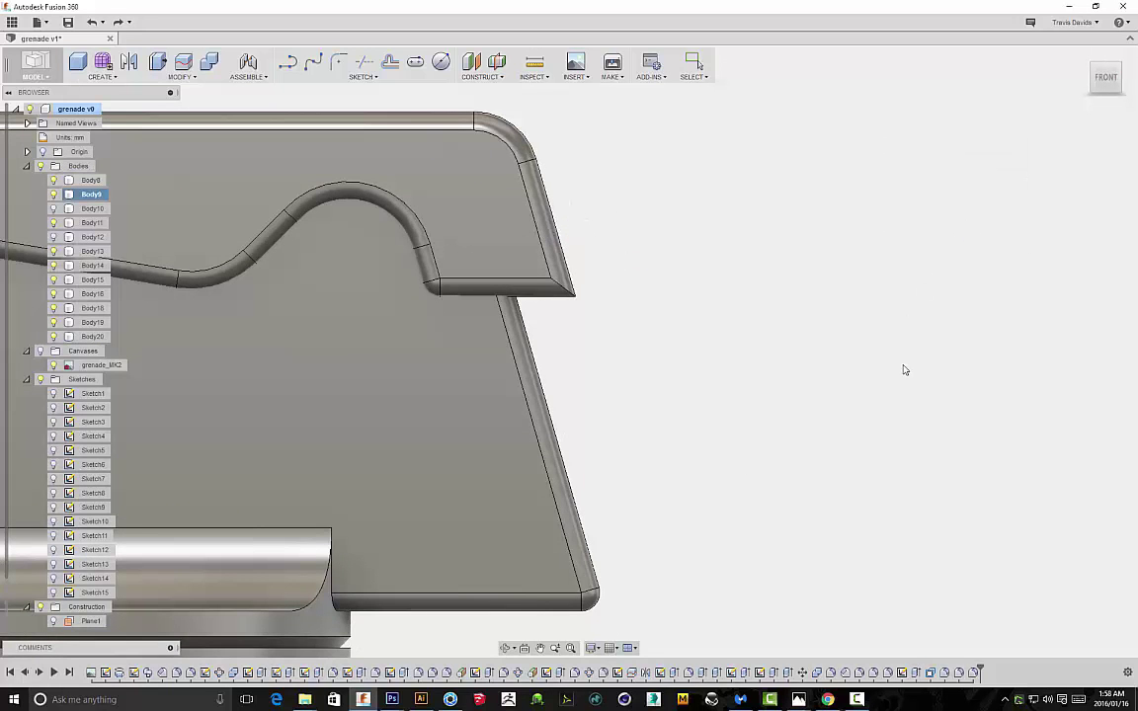
Switch to the Patch workspace and start a new sketch on the front plane for the lever's profile
{"action": "scroll", "coordinate": [902, 366], "scroll_direction": "down", "scroll_amount": 6}
{"action": "scroll", "coordinate": [790, 315], "scroll_direction": "down", "scroll_amount": 4}
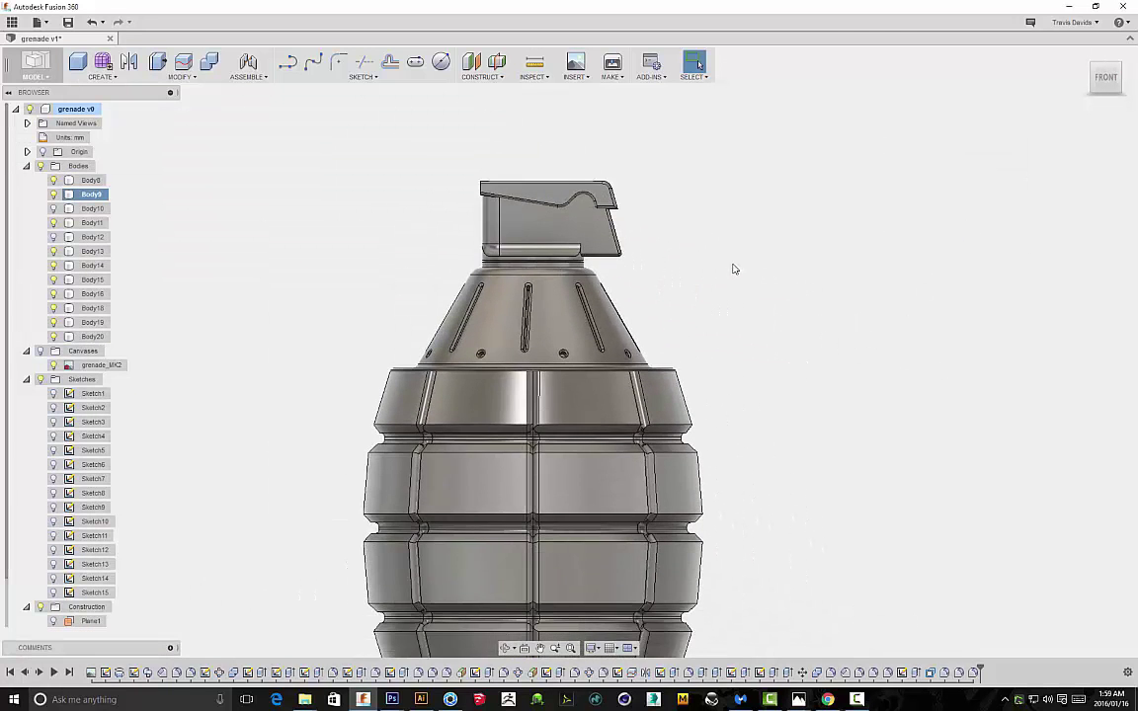
{"action": "scroll", "coordinate": [638, 234], "scroll_direction": "up", "scroll_amount": 1}
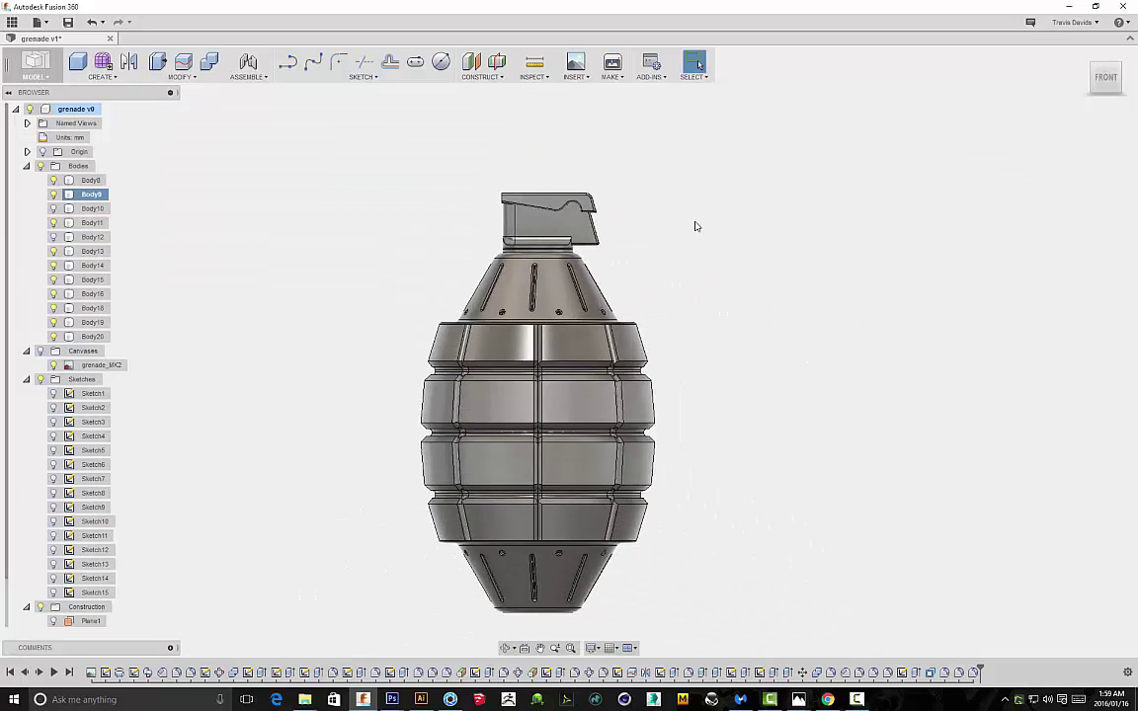
{"action": "left_click", "coordinate": [33, 71]}
{"action": "left_click", "coordinate": [44, 115]}
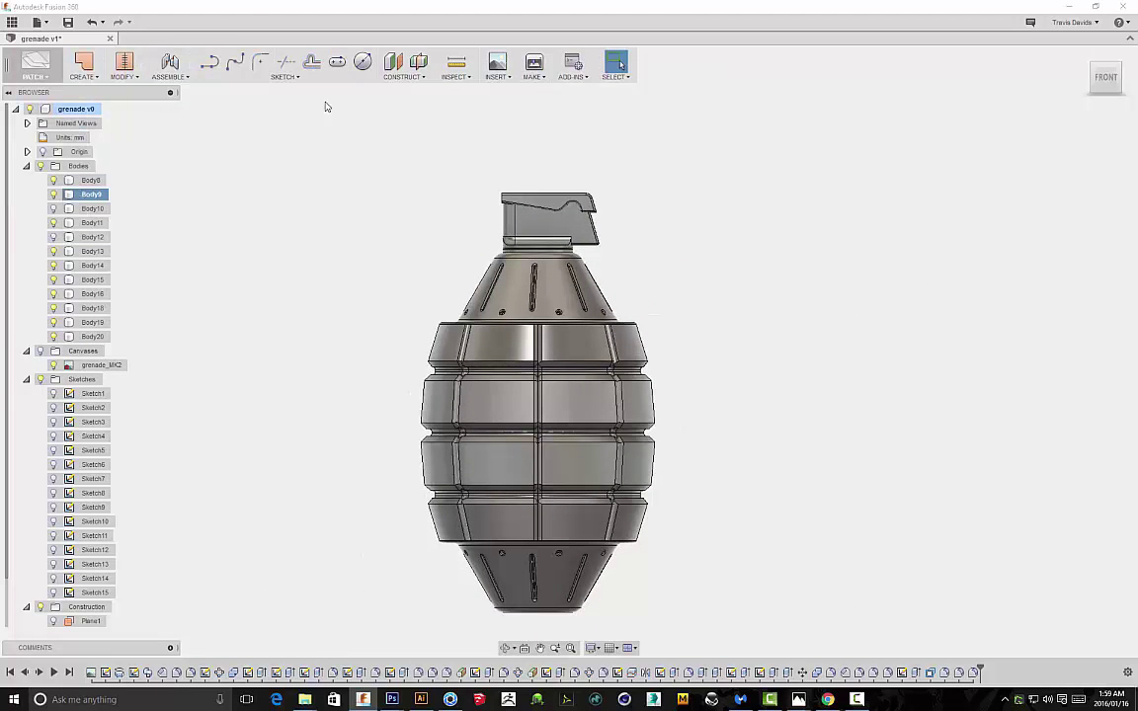
{"action": "left_click", "coordinate": [245, 63]}
{"action": "left_click", "coordinate": [590, 317]}
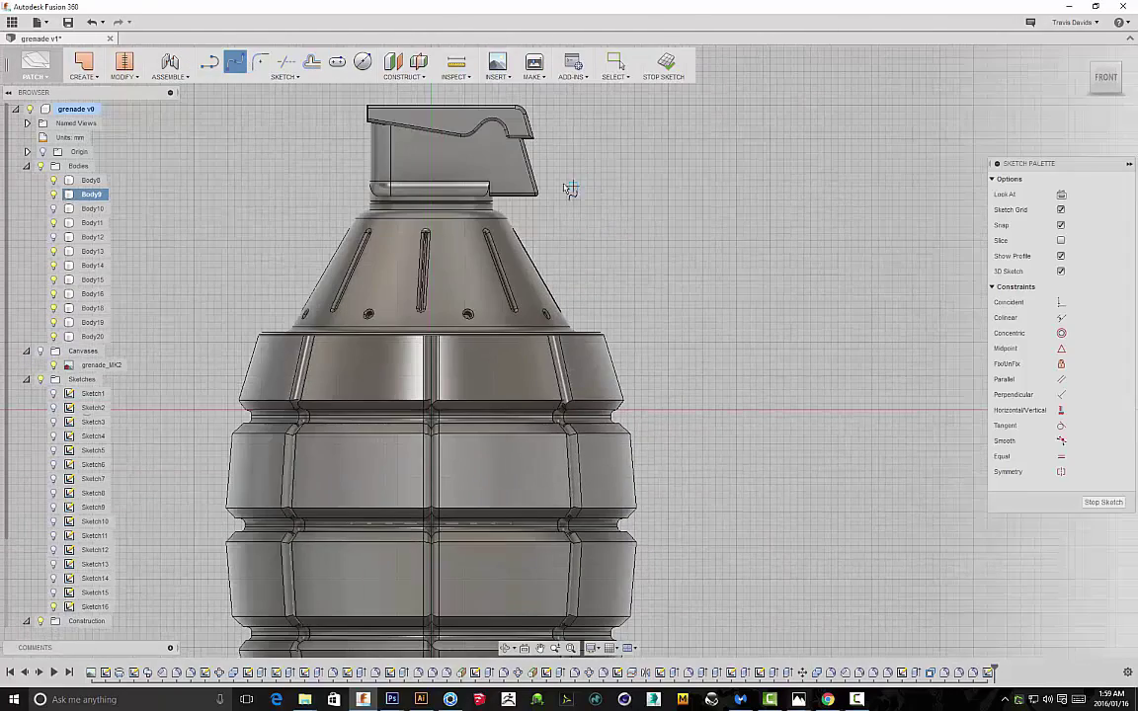
Sketch a line about 2 mm long down from the cover's slanted-end lower edge, continuing into a small tangent arc curving outward
{"action": "left_click", "coordinate": [209, 63]}
{"action": "scroll", "coordinate": [515, 150], "scroll_direction": "up", "scroll_amount": 5}
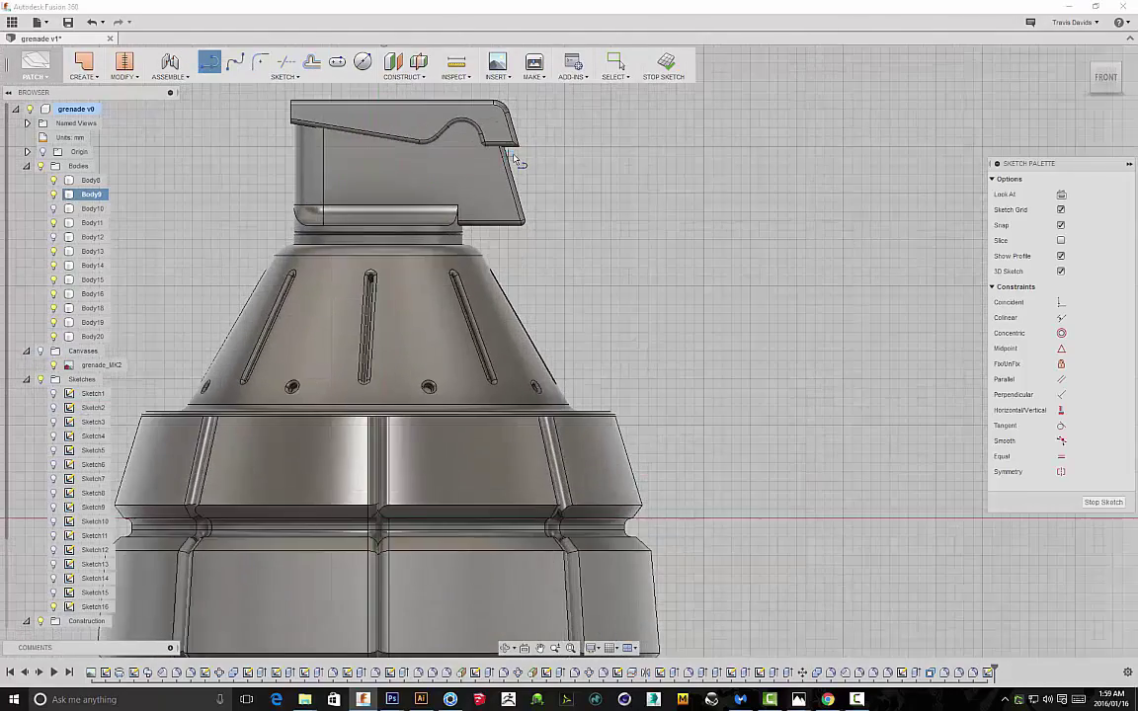
{"action": "scroll", "coordinate": [510, 146], "scroll_direction": "up", "scroll_amount": 3}
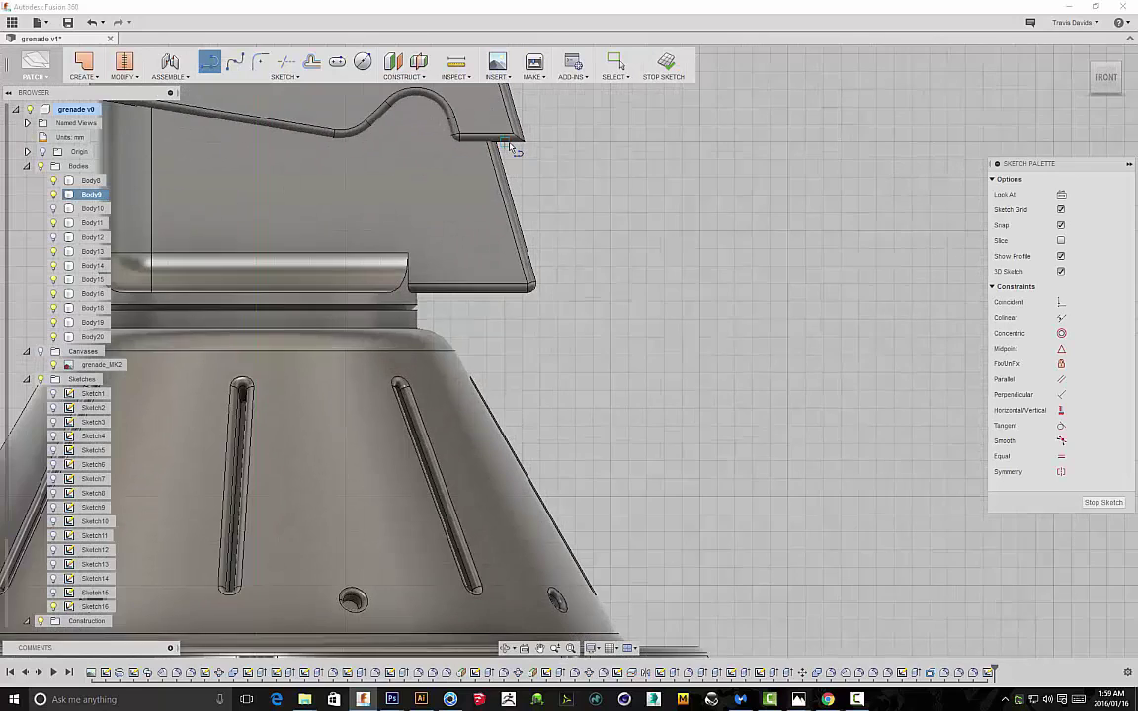
{"action": "left_click", "coordinate": [514, 156]}
{"action": "scroll", "coordinate": [538, 256], "scroll_direction": "down", "scroll_amount": 2}
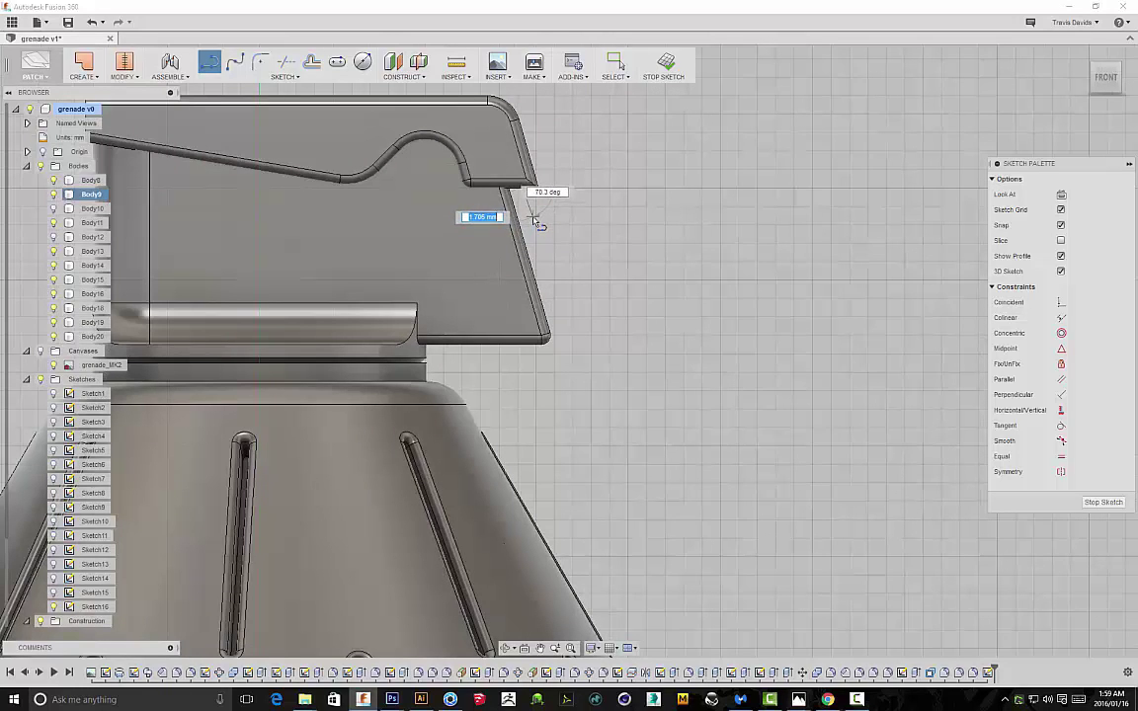
{"action": "scroll", "coordinate": [534, 226], "scroll_direction": "up", "scroll_amount": 1}
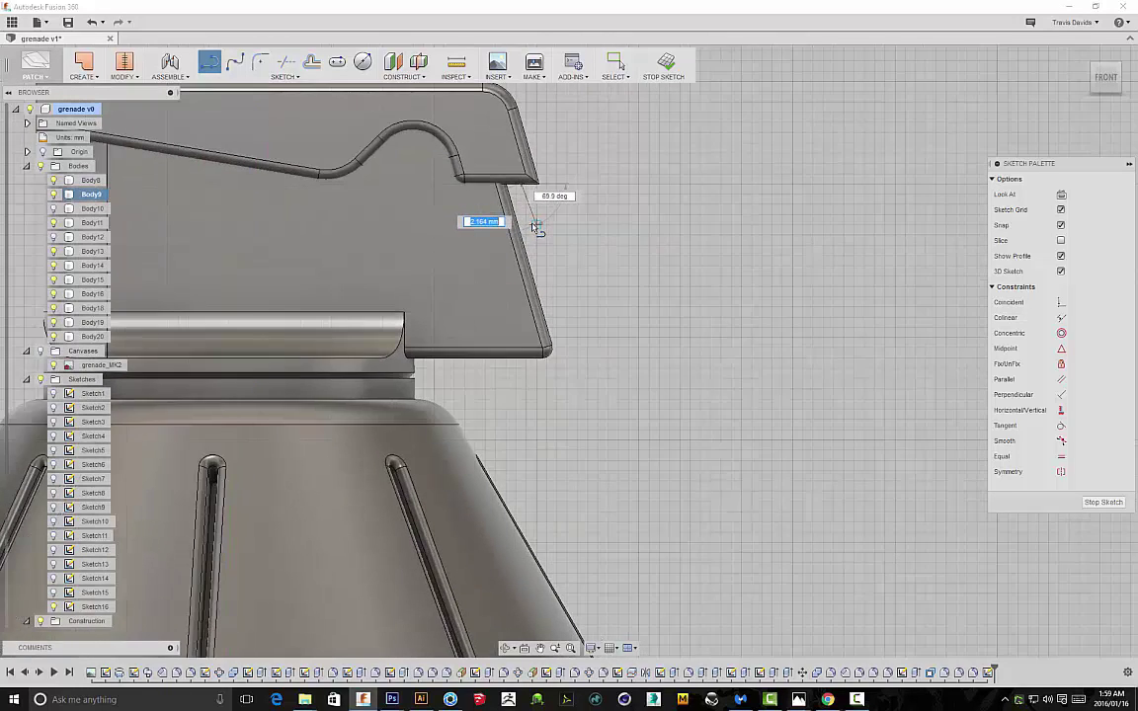
{"action": "scroll", "coordinate": [535, 226], "scroll_direction": "up", "scroll_amount": 1}
{"action": "left_click_drag", "start_coordinate": [534, 227], "coordinate": [552, 251]}
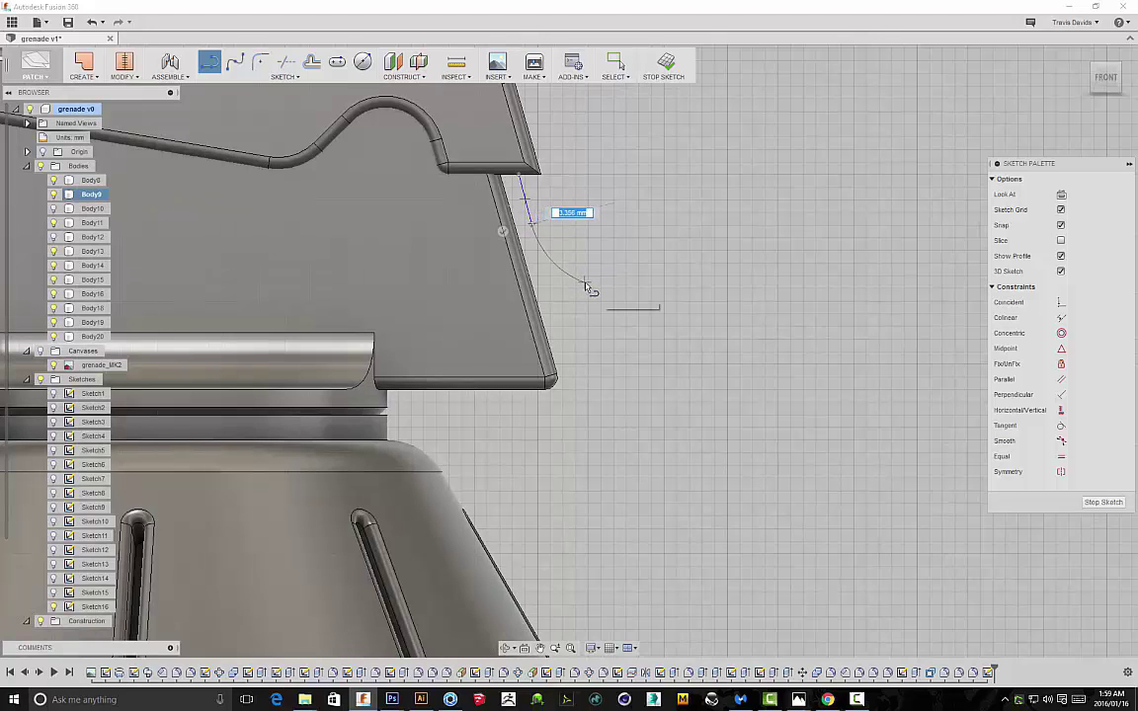
Continue the profile with a large tangent arc bulging outward and down beside the grenade's conical neck
{"action": "scroll", "coordinate": [585, 286], "scroll_direction": "down", "scroll_amount": 2}
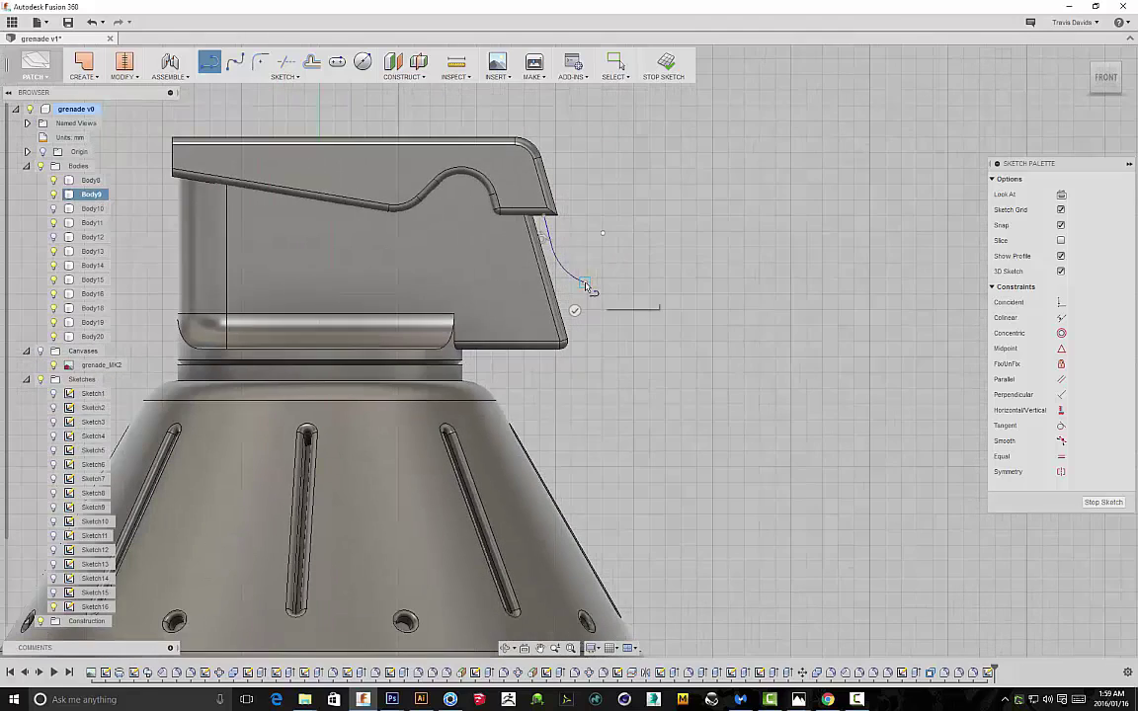
{"action": "middle_click_drag", "start_coordinate": [582, 282], "coordinate": [539, 199]}
{"action": "scroll", "coordinate": [539, 198], "scroll_direction": "down", "scroll_amount": 2}
{"action": "left_click_drag", "start_coordinate": [540, 200], "coordinate": [633, 248]}
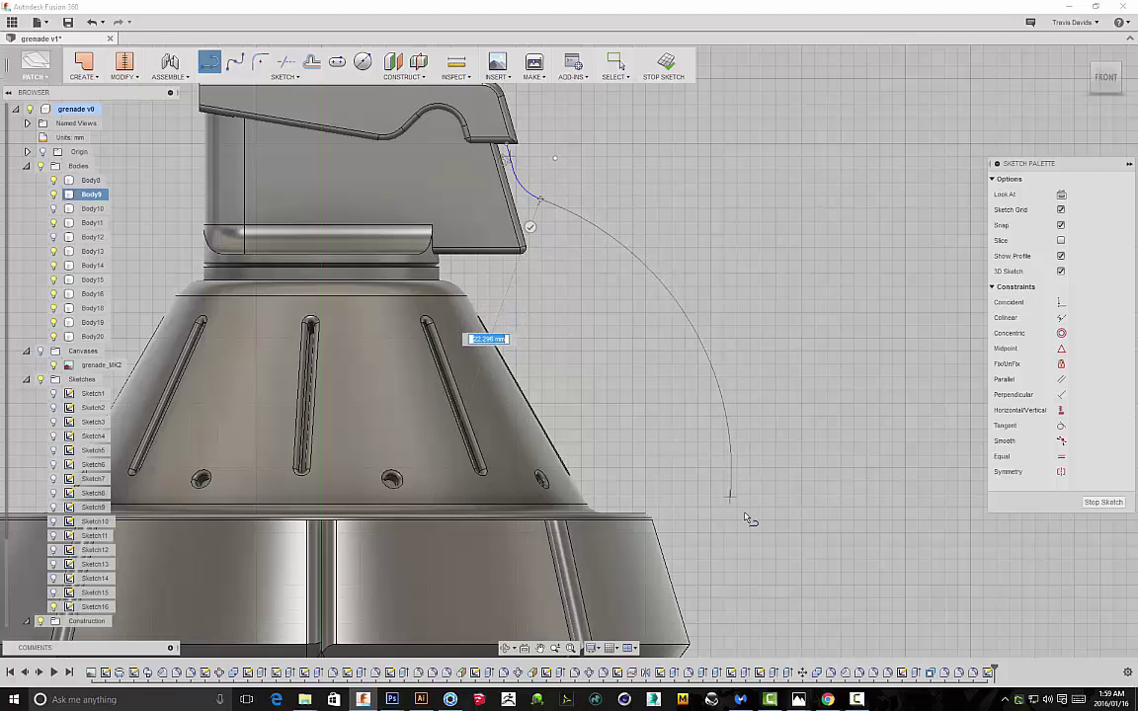
{"action": "left_click", "coordinate": [719, 401]}
Try to sketch a spline from the large arc's end down alongside the grenade body to its lowest segment
{"action": "right_click", "coordinate": [740, 317]}
{"action": "left_click", "coordinate": [781, 318]}
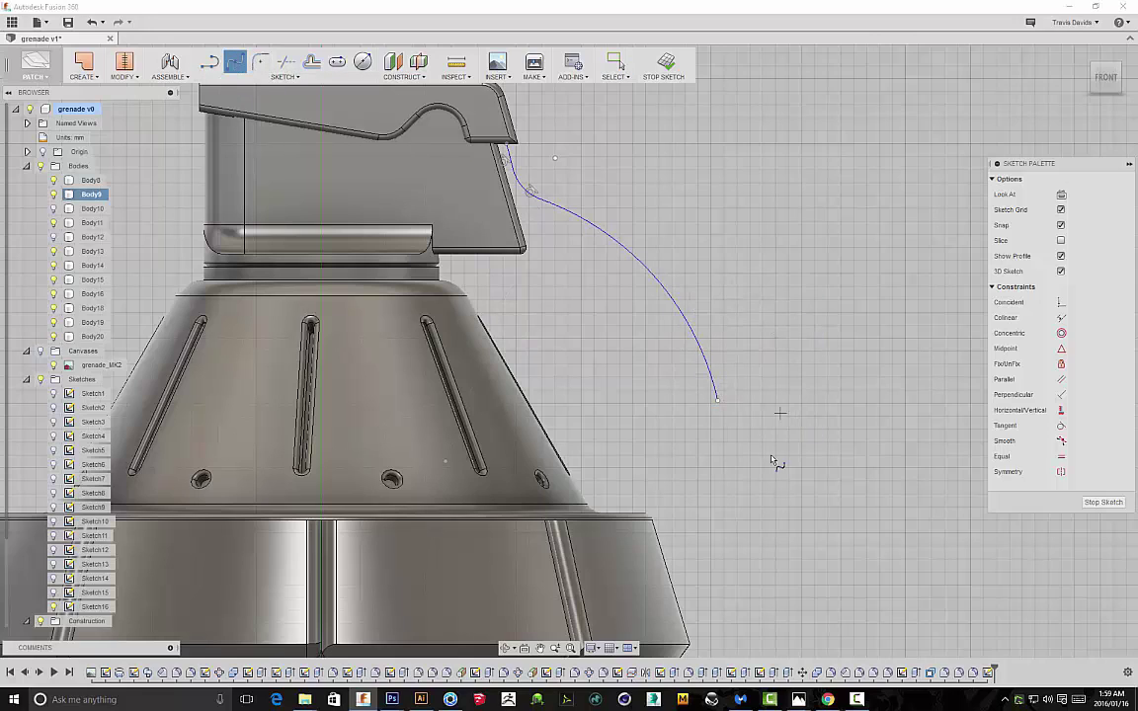
{"action": "scroll", "coordinate": [775, 451], "scroll_direction": "down", "scroll_amount": 5}
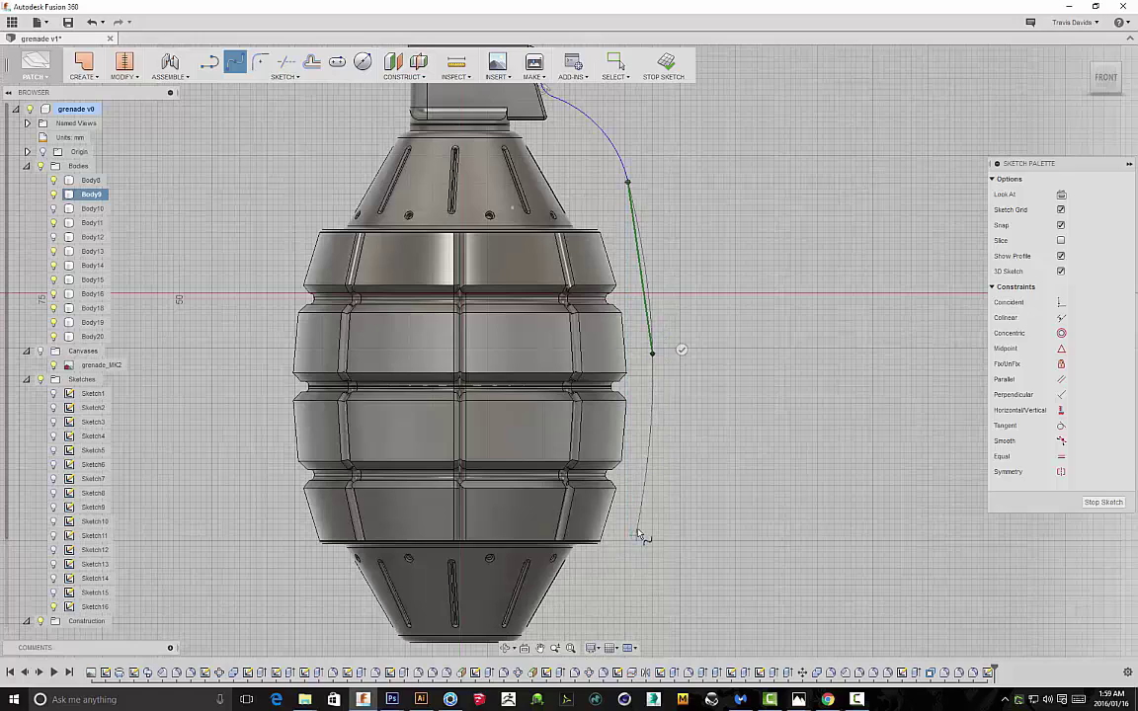
{"action": "right_click", "coordinate": [709, 458]}
{"action": "left_click", "coordinate": [754, 457]}
{"action": "key", "text": "Escape"}
{"action": "scroll", "coordinate": [629, 182], "scroll_direction": "up", "scroll_amount": 8}
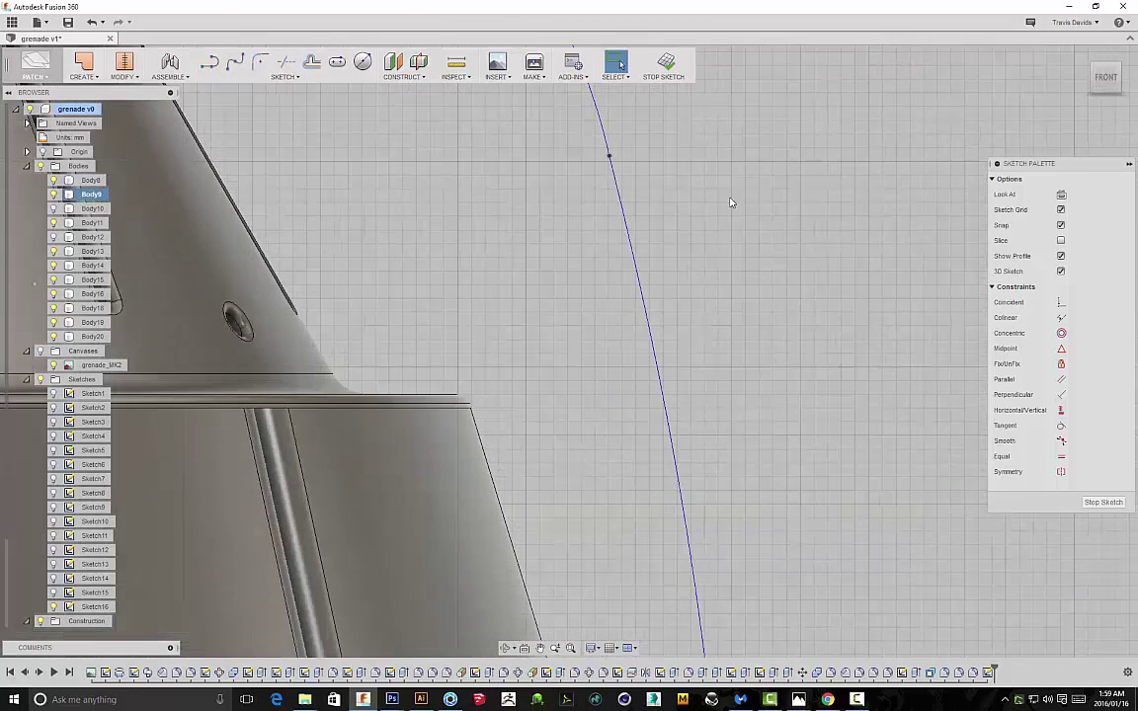
{"action": "scroll", "coordinate": [743, 192], "scroll_direction": "down", "scroll_amount": 6}
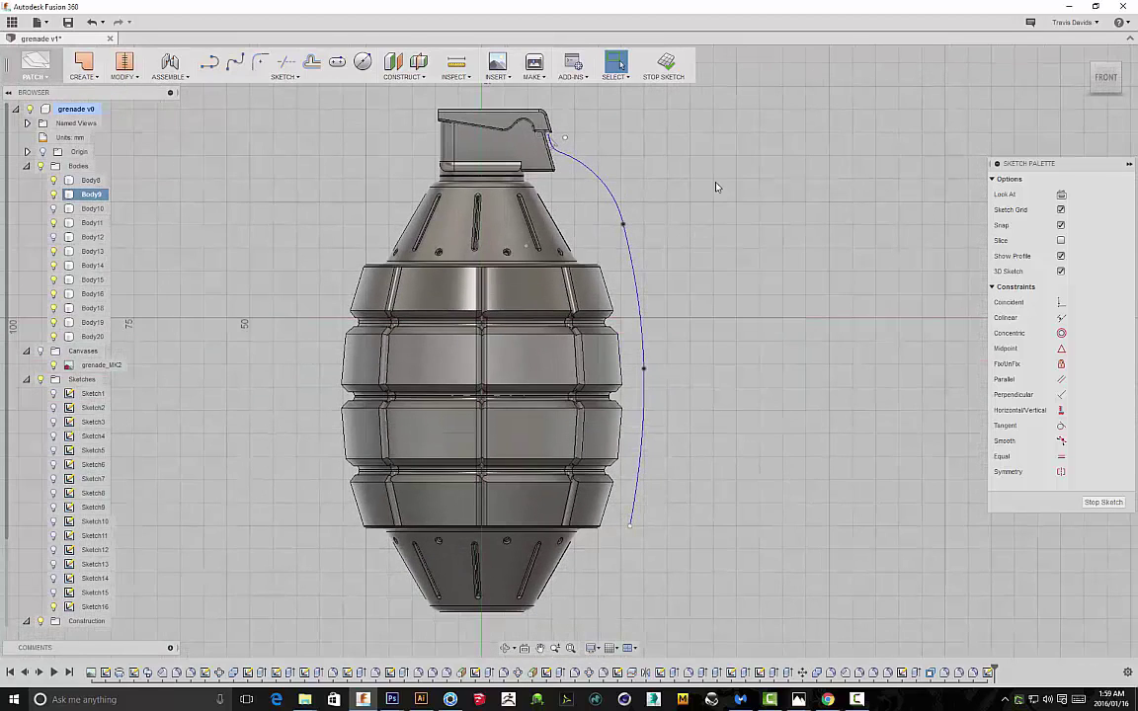
{"action": "key", "text": "ctrl+z"}
{"action": "key", "text": "ctrl+z"}
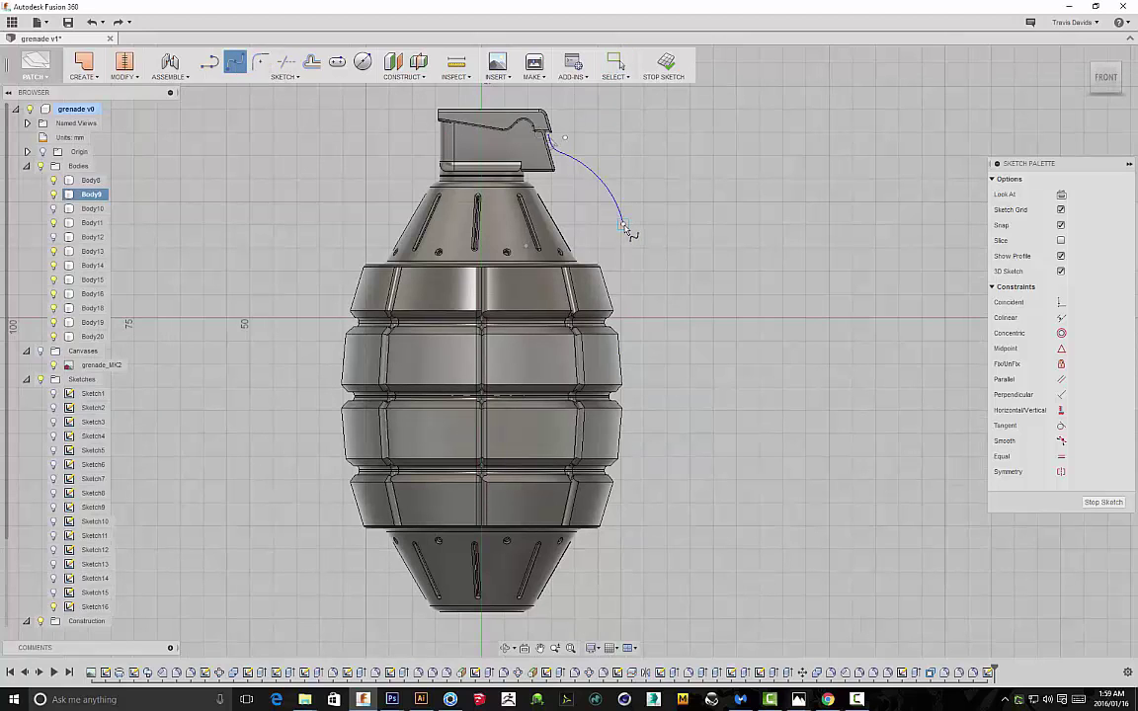
Redraw the spline from the large arc's end down alongside the grenade body, ending beside the groove above the lowest segment
{"action": "left_click", "coordinate": [647, 522]}
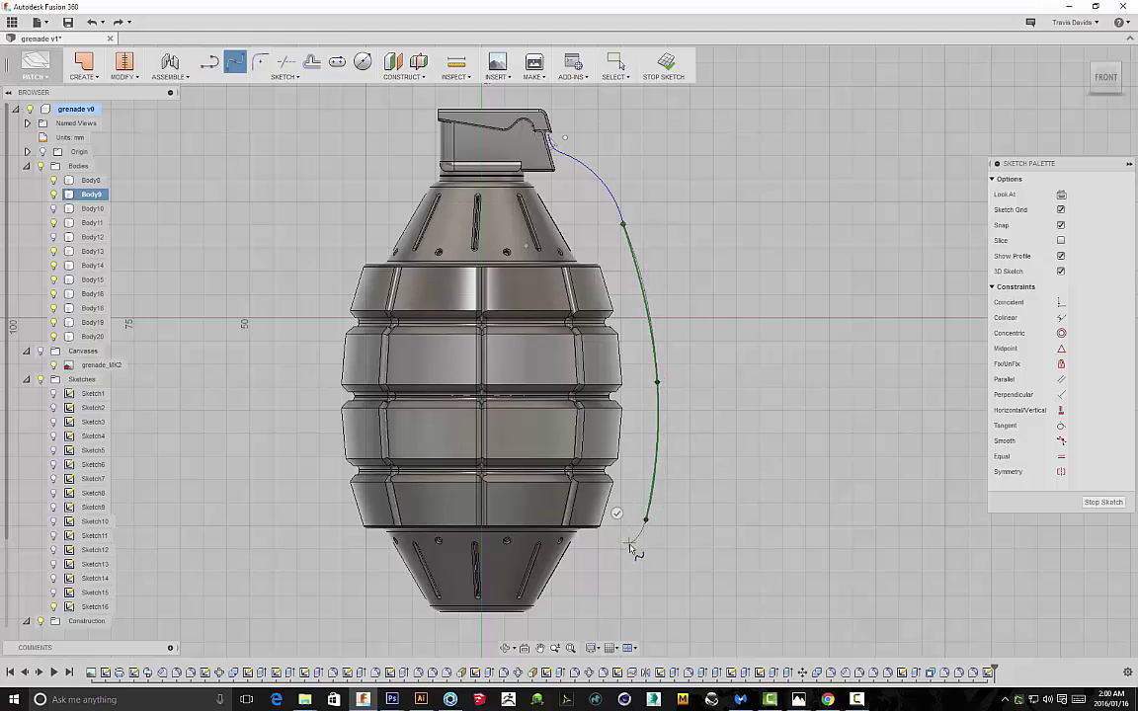
{"action": "key", "text": "ctrl+z"}
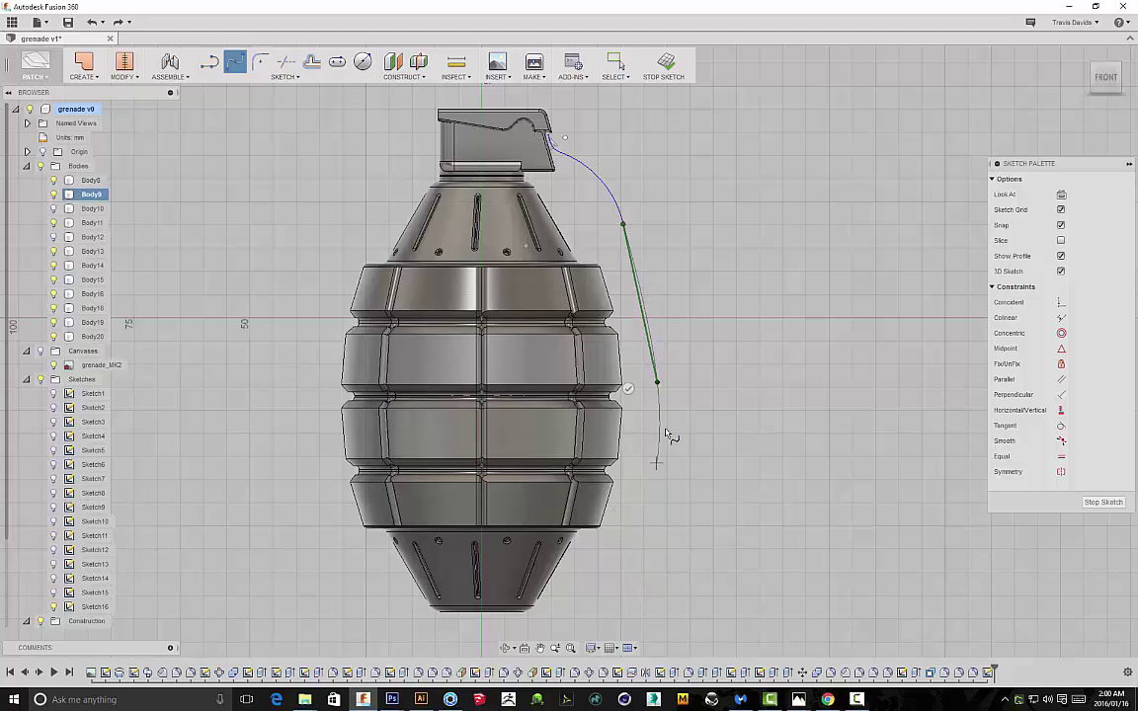
{"action": "left_click", "coordinate": [663, 482]}
{"action": "right_click", "coordinate": [716, 396]}
{"action": "left_click", "coordinate": [748, 393]}
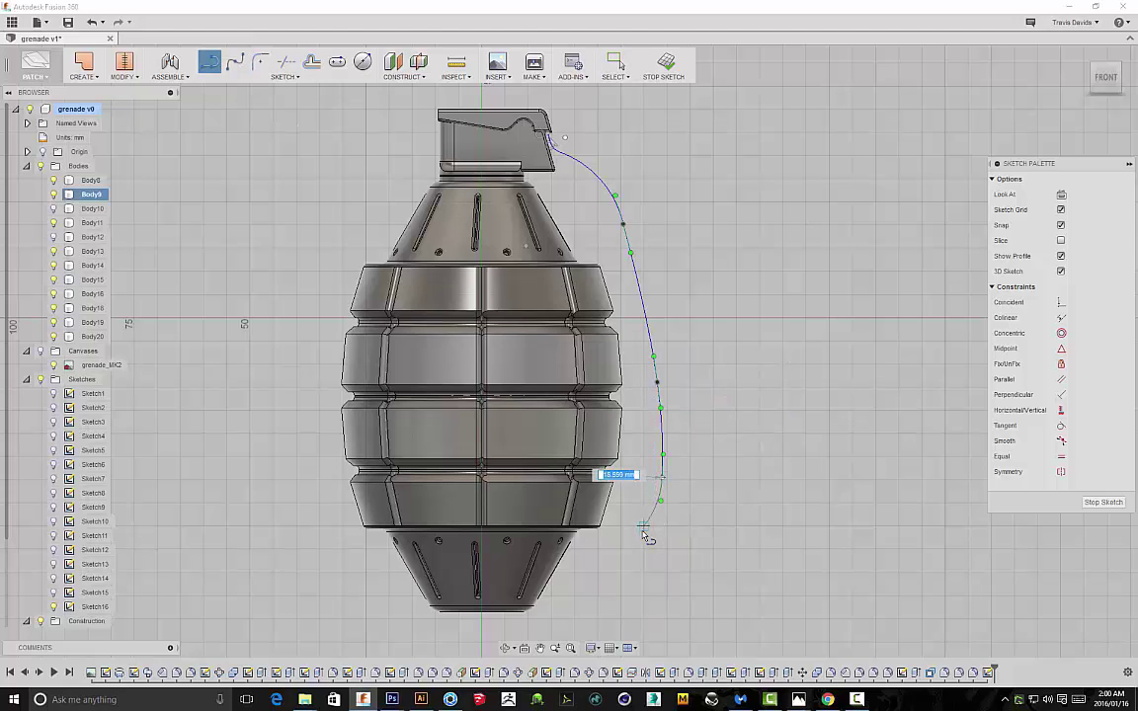
Finish the lever profile with a short tangent arc curling inward from the spline's lower end
{"action": "left_click_drag", "start_coordinate": [643, 535], "coordinate": [643, 534]}
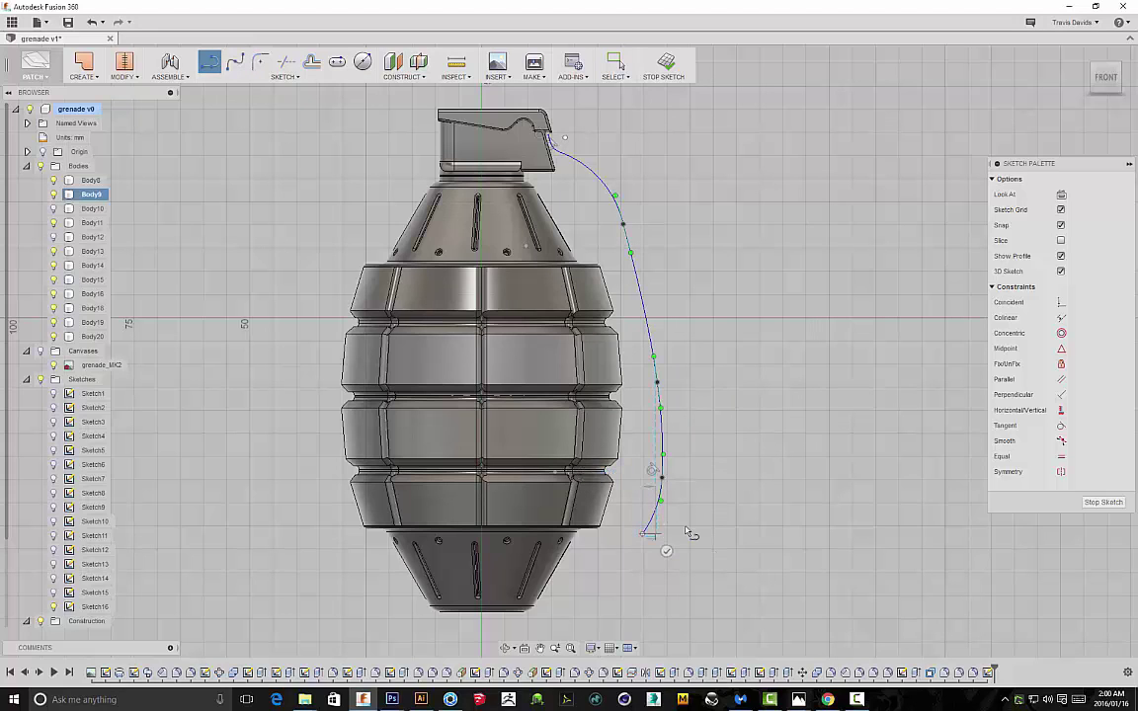
{"action": "right_click", "coordinate": [731, 424]}
{"action": "left_click", "coordinate": [772, 425]}
{"action": "key", "text": "Escape"}
{"action": "scroll", "coordinate": [751, 246], "scroll_direction": "down", "scroll_amount": 2}
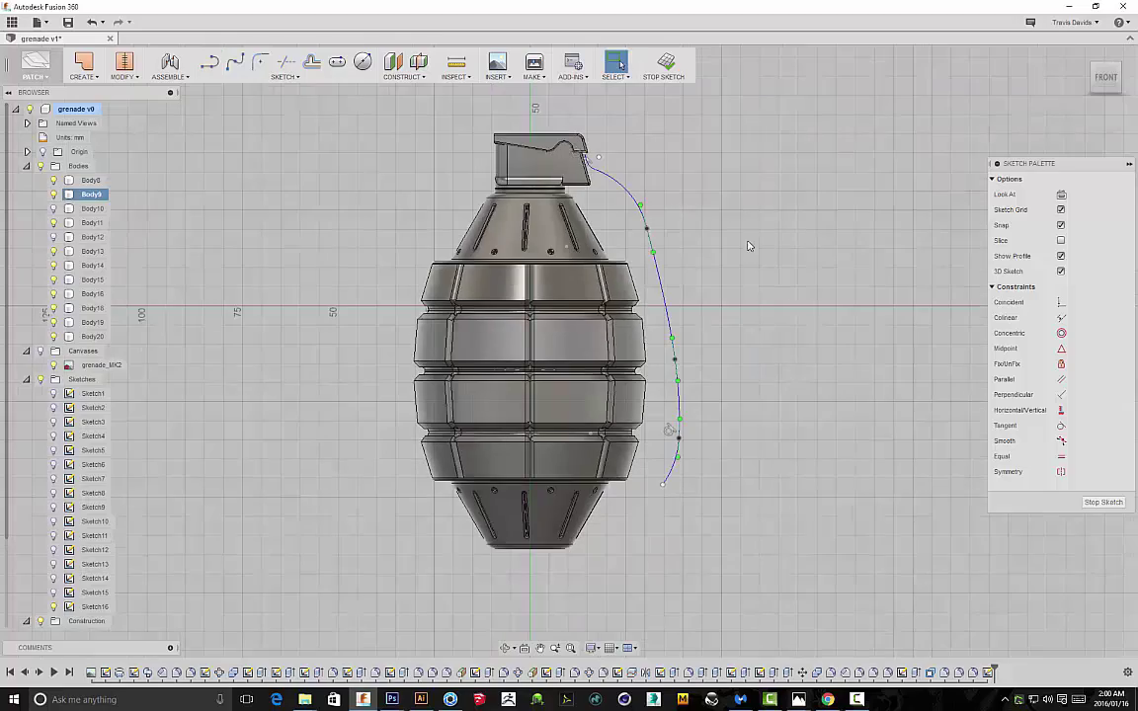
Extrude the chained lever profile 6 mm to one side as a new surface body
{"action": "mouse_move", "coordinate": [738, 224]}
{"action": "middle_mouse_down", "text": "shift"}
{"action": "mouse_move", "coordinate": [726, 204]}
{"action": "mouse_move", "coordinate": [655, 214]}
{"action": "mouse_move", "coordinate": [285, 110]}
{"action": "middle_mouse_up", "text": "shift"}
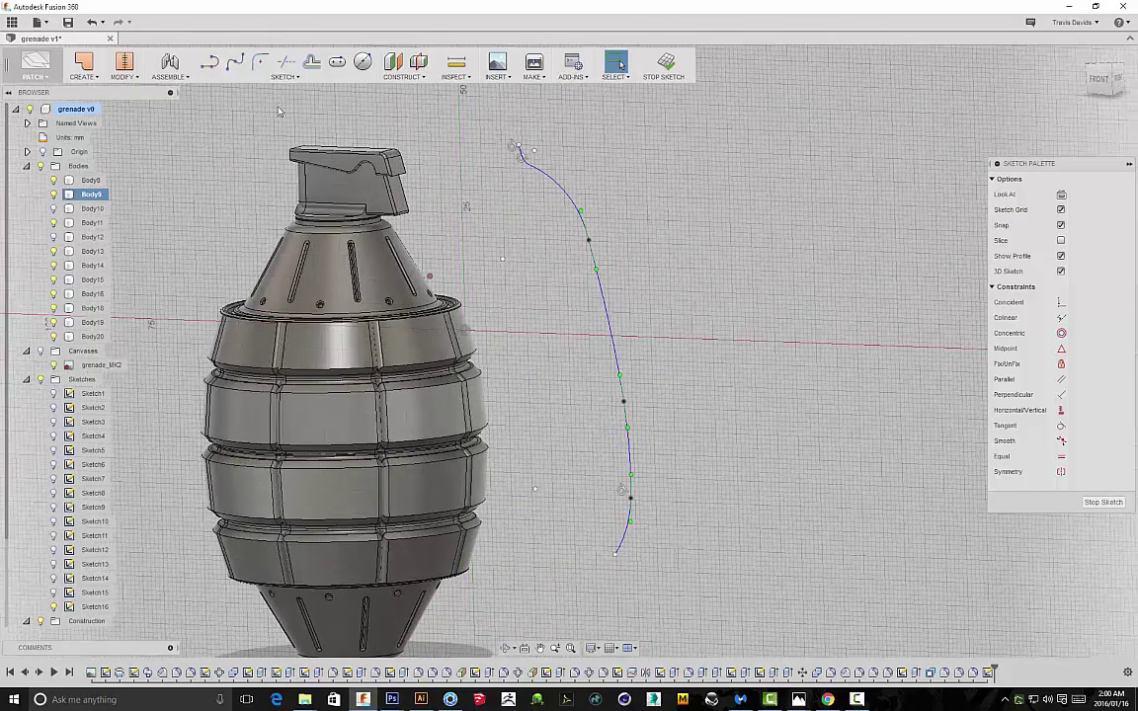
{"action": "left_click", "coordinate": [83, 76]}
{"action": "left_click", "coordinate": [94, 100]}
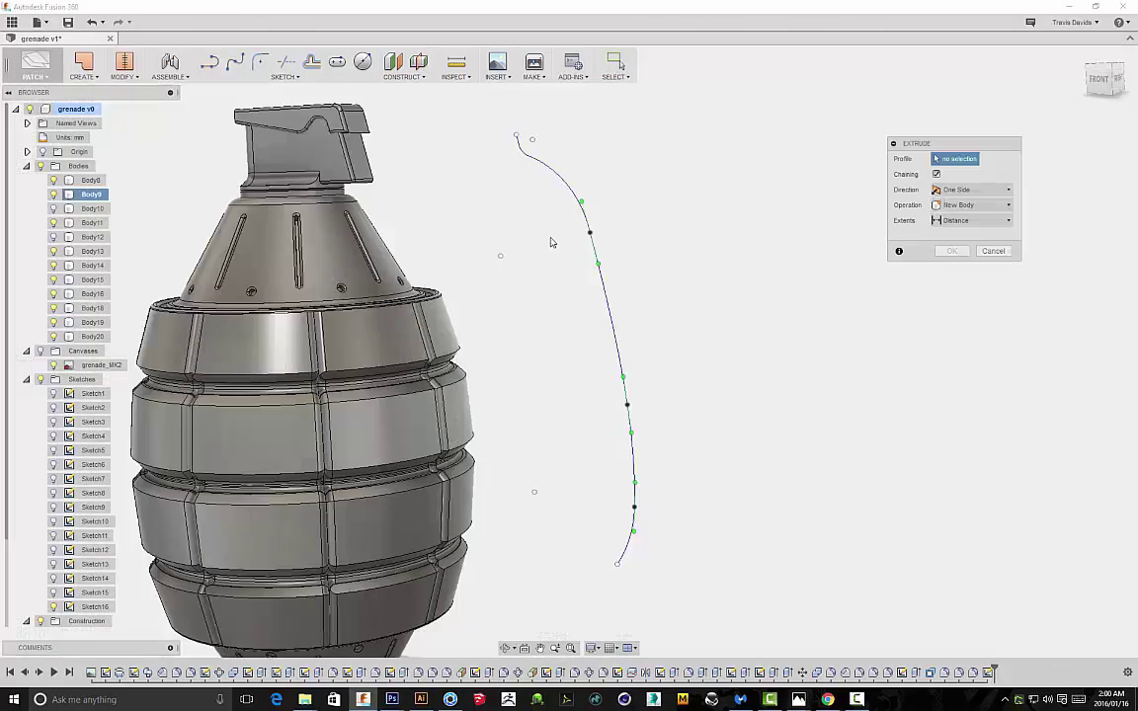
{"action": "left_click", "coordinate": [598, 258]}
{"action": "scroll", "coordinate": [525, 244], "scroll_direction": "up", "scroll_amount": 3}
{"action": "left_click_drag", "start_coordinate": [495, 242], "coordinate": [465, 241]}
{"action": "scroll", "coordinate": [454, 248], "scroll_direction": "up", "scroll_amount": 3}
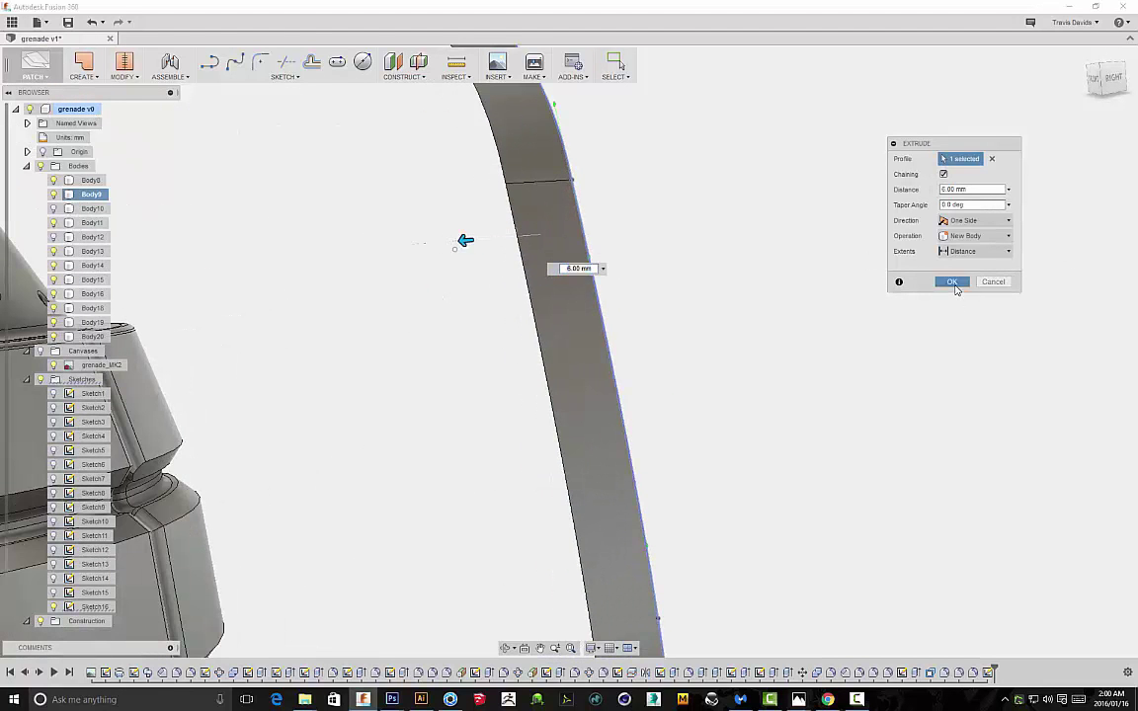
{"action": "left_click", "coordinate": [955, 287]}
Try to thicken the lever surface's lower face chain by 1 mm as a new body
{"action": "scroll", "coordinate": [925, 312], "scroll_direction": "down", "scroll_amount": 8}
{"action": "middle_click_drag", "start_coordinate": [874, 346], "coordinate": [946, 353], "text": "shift"}
{"action": "scroll", "coordinate": [973, 307], "scroll_direction": "down", "scroll_amount": 1}
{"action": "middle_click_drag", "start_coordinate": [978, 298], "coordinate": [746, 226]}
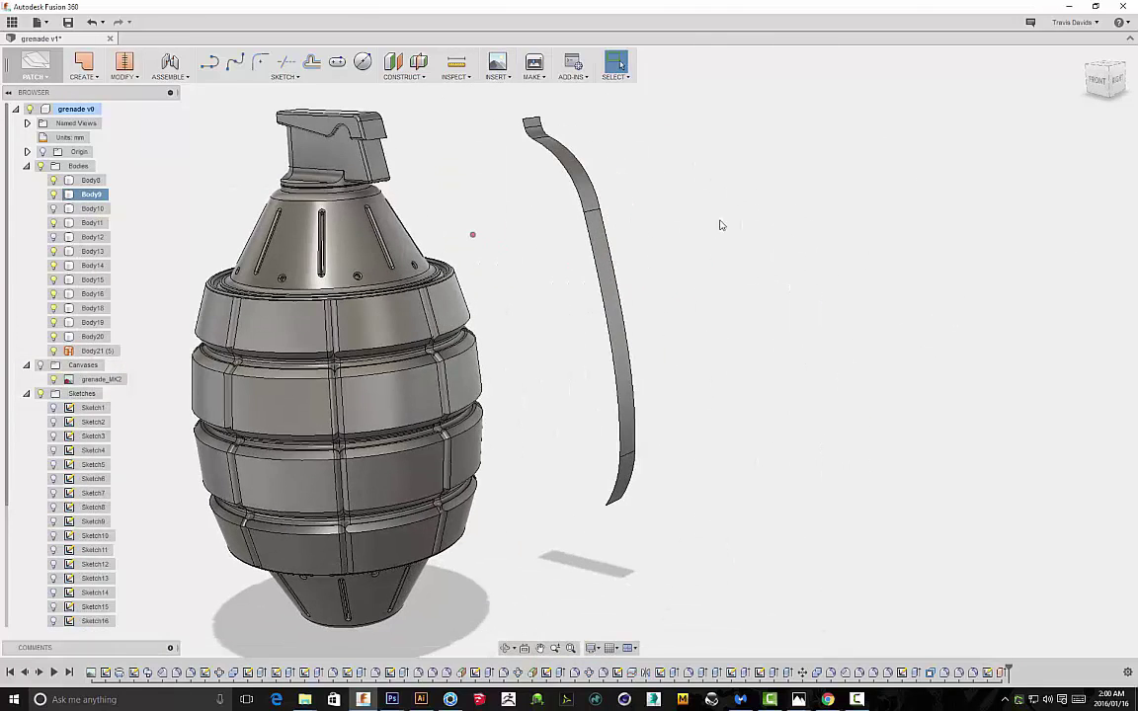
{"action": "left_click", "coordinate": [84, 77]}
{"action": "left_click", "coordinate": [99, 203]}
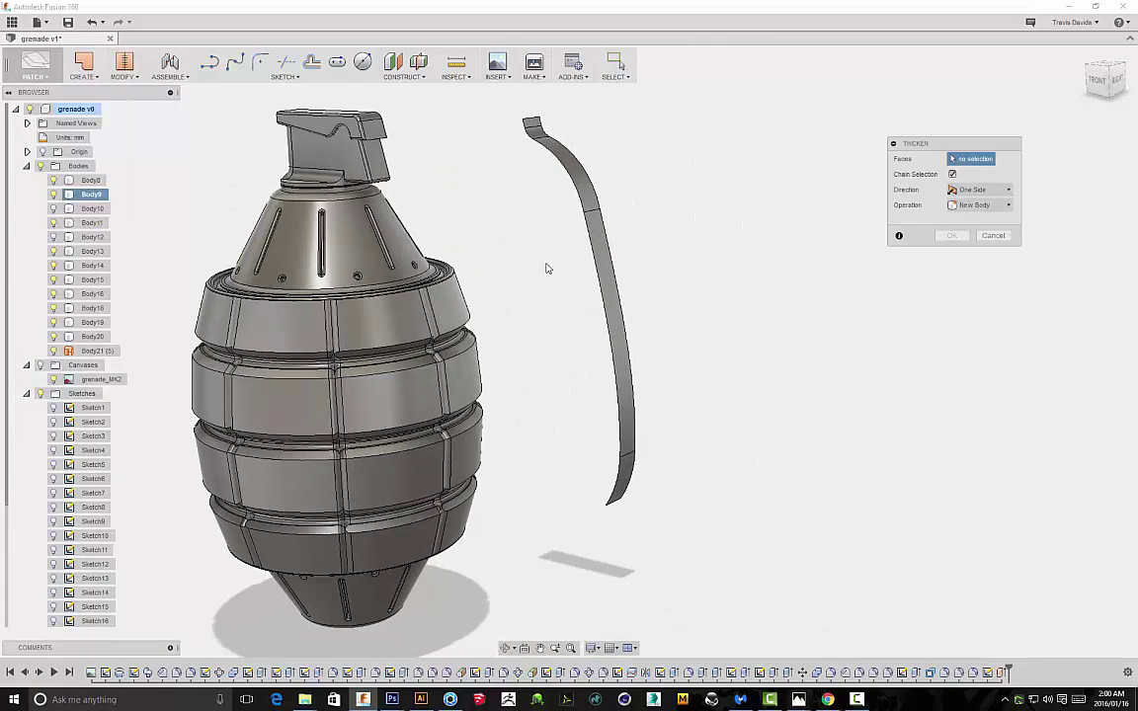
{"action": "left_click", "coordinate": [554, 233]}
{"action": "scroll", "coordinate": [613, 375], "scroll_direction": "up", "scroll_amount": 3}
{"action": "middle_click_drag", "start_coordinate": [691, 391], "coordinate": [736, 428], "text": "shift"}
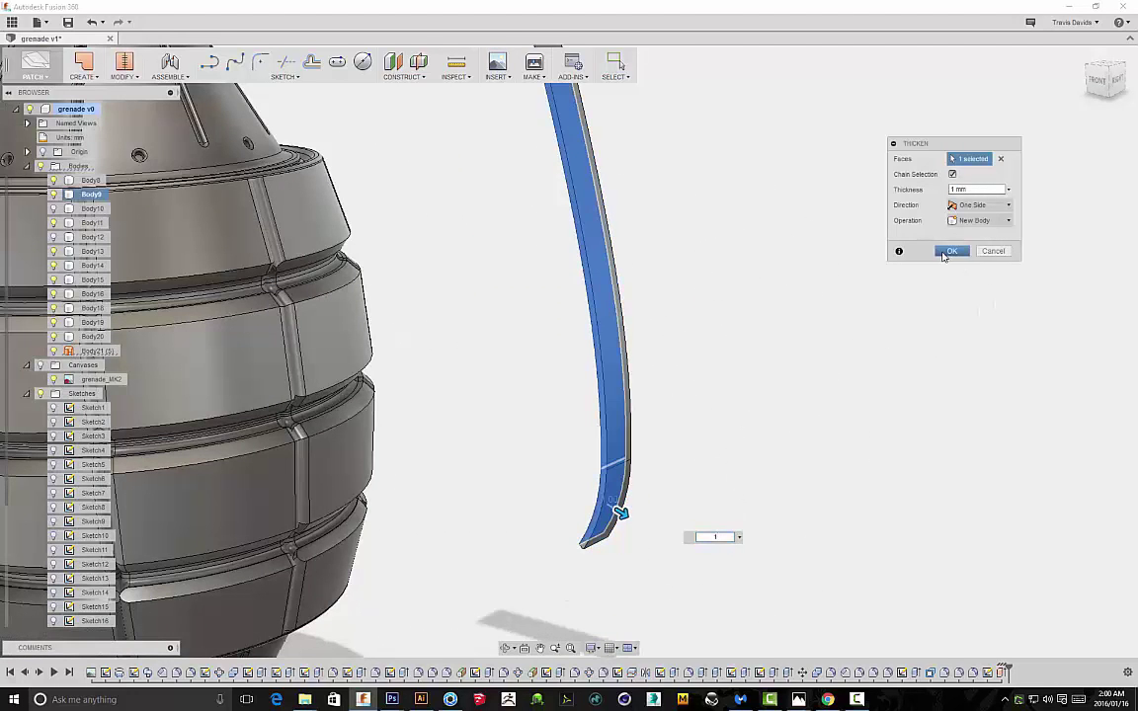
{"action": "left_click", "coordinate": [950, 251]}
{"action": "scroll", "coordinate": [896, 254], "scroll_direction": "down", "scroll_amount": 5}
{"action": "key", "text": "ctrl+z"}
{"action": "left_click", "coordinate": [679, 208]}
{"action": "left_click", "coordinate": [669, 146]}
{"action": "scroll", "coordinate": [551, 178], "scroll_direction": "down", "scroll_amount": 2}
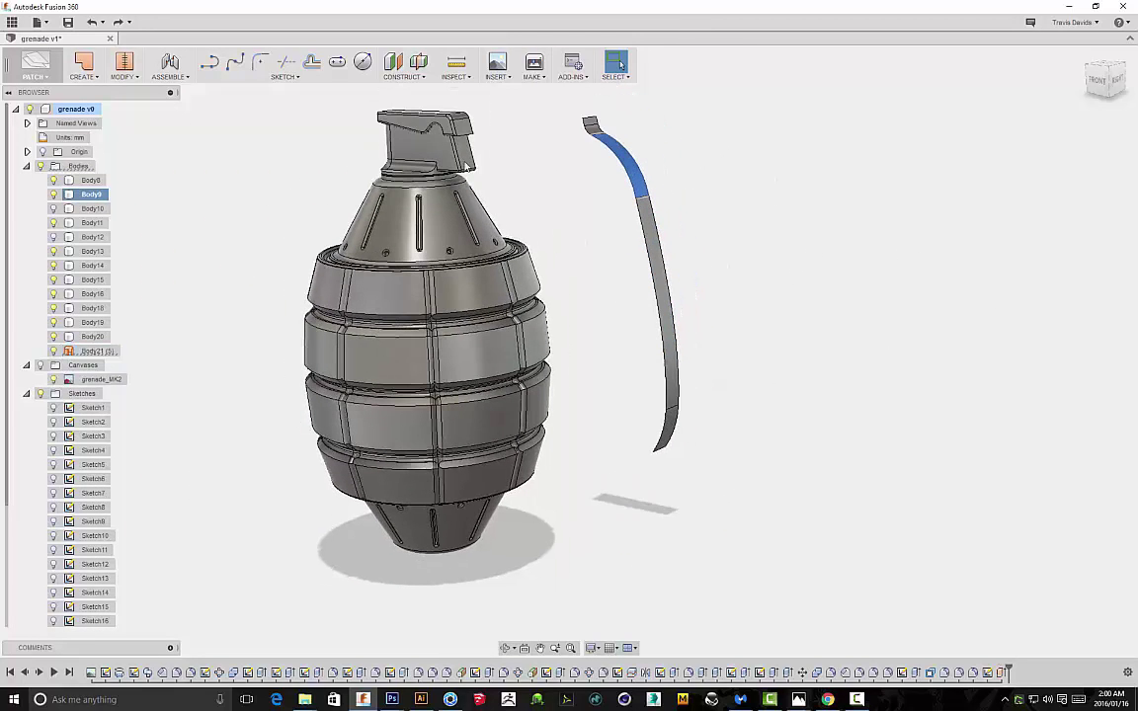
{"action": "left_click", "coordinate": [85, 70]}
{"action": "key", "text": "Escape"}
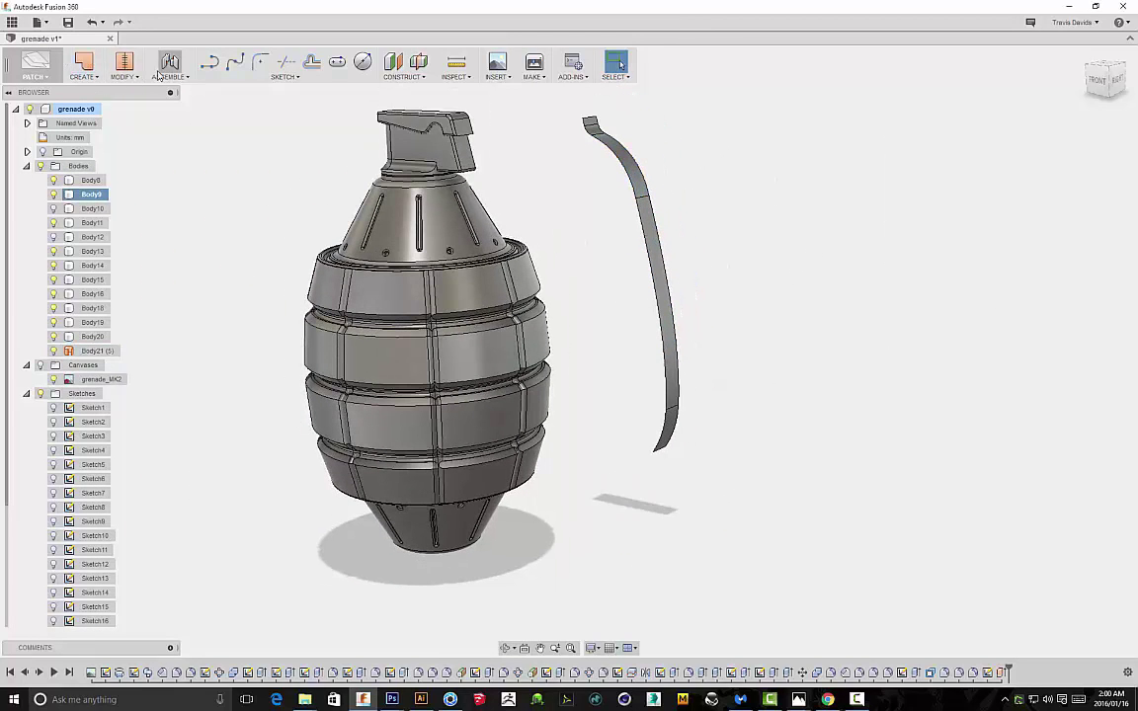
{"action": "left_click", "coordinate": [77, 79]}
{"action": "left_click", "coordinate": [81, 97]}
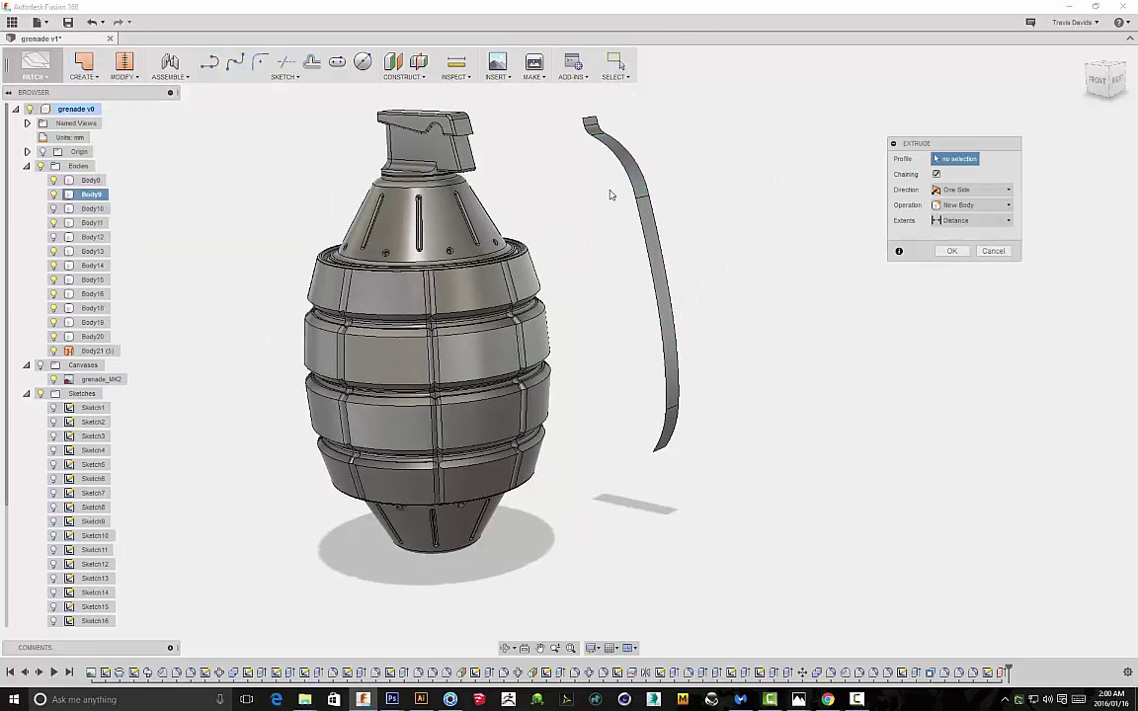
{"action": "scroll", "coordinate": [650, 163], "scroll_direction": "up", "scroll_amount": 3}
{"action": "left_click", "coordinate": [650, 163]}
{"action": "scroll", "coordinate": [647, 170], "scroll_direction": "up", "scroll_amount": 3}
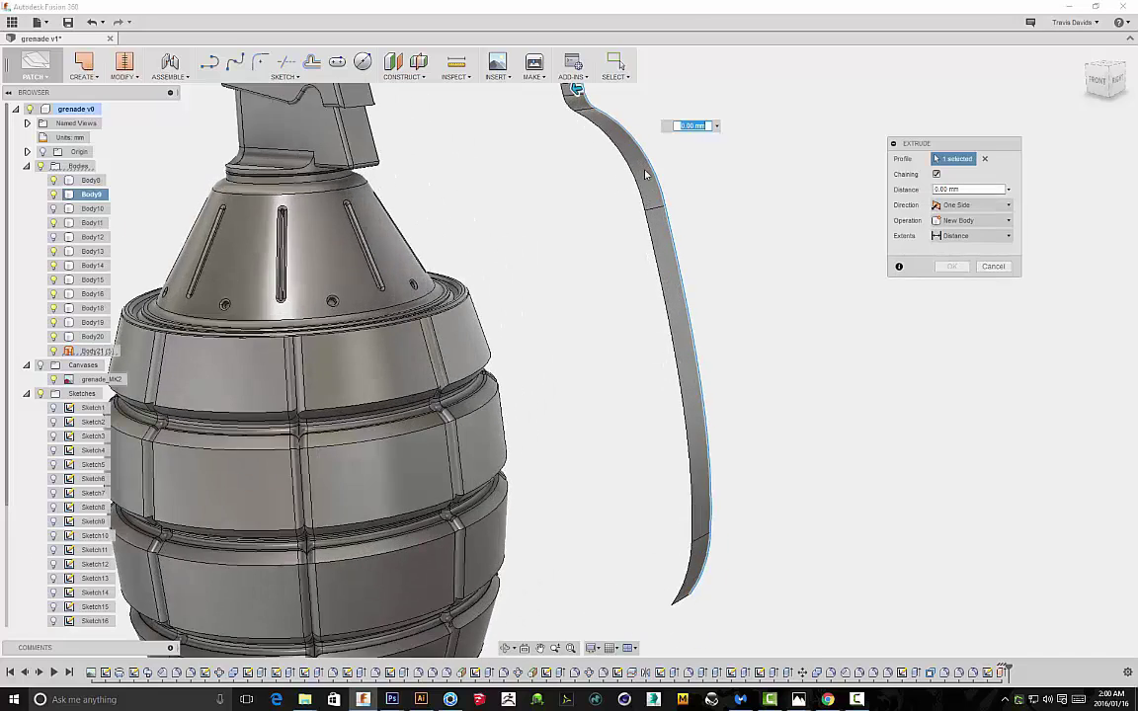
{"action": "scroll", "coordinate": [751, 266], "scroll_direction": "down", "scroll_amount": 3}
{"action": "middle_click_drag", "start_coordinate": [778, 279], "coordinate": [508, 203], "text": "shift"}
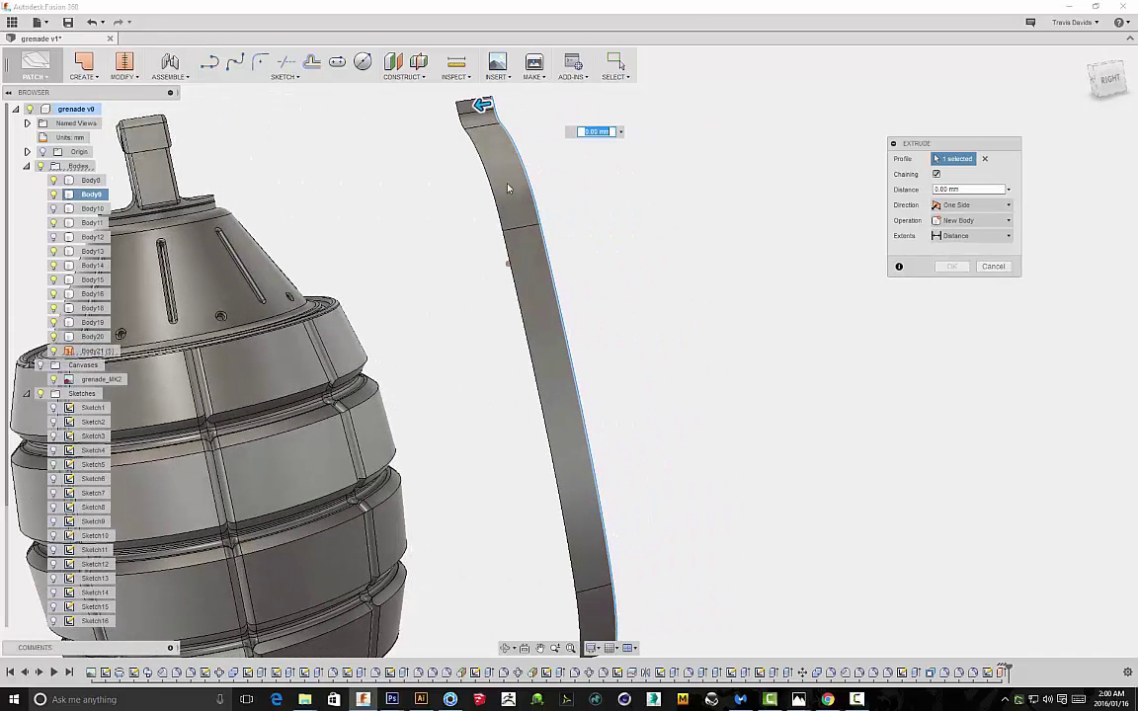
{"action": "left_click", "coordinate": [992, 267]}
Thicken both the upper and lower face chains of the lever surface by 1 mm to one side as a new body
{"action": "left_click", "coordinate": [81, 77]}
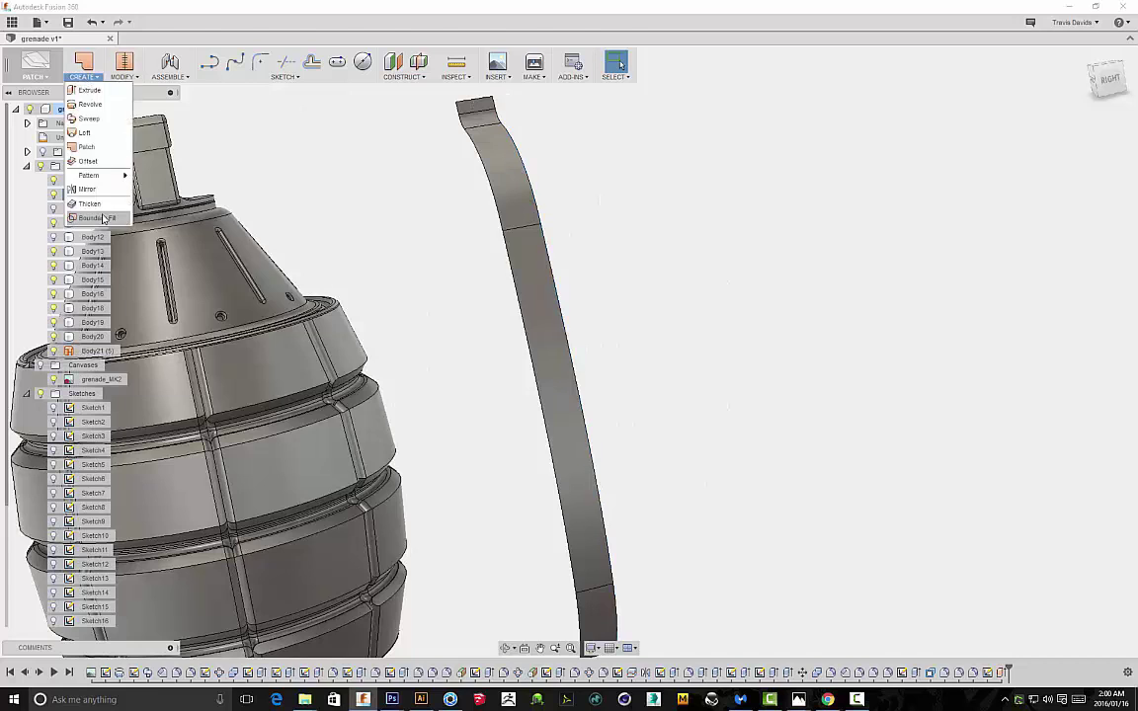
{"action": "left_click", "coordinate": [89, 197]}
{"action": "left_click", "coordinate": [508, 200]}
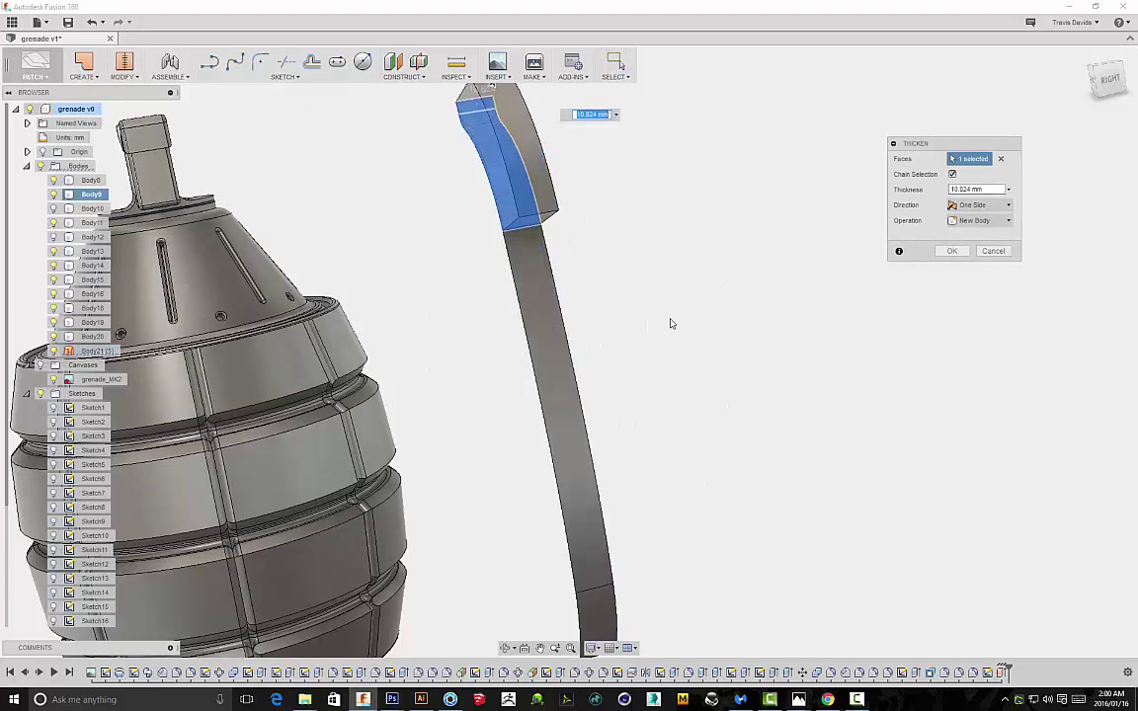
{"action": "left_click", "coordinate": [538, 312]}
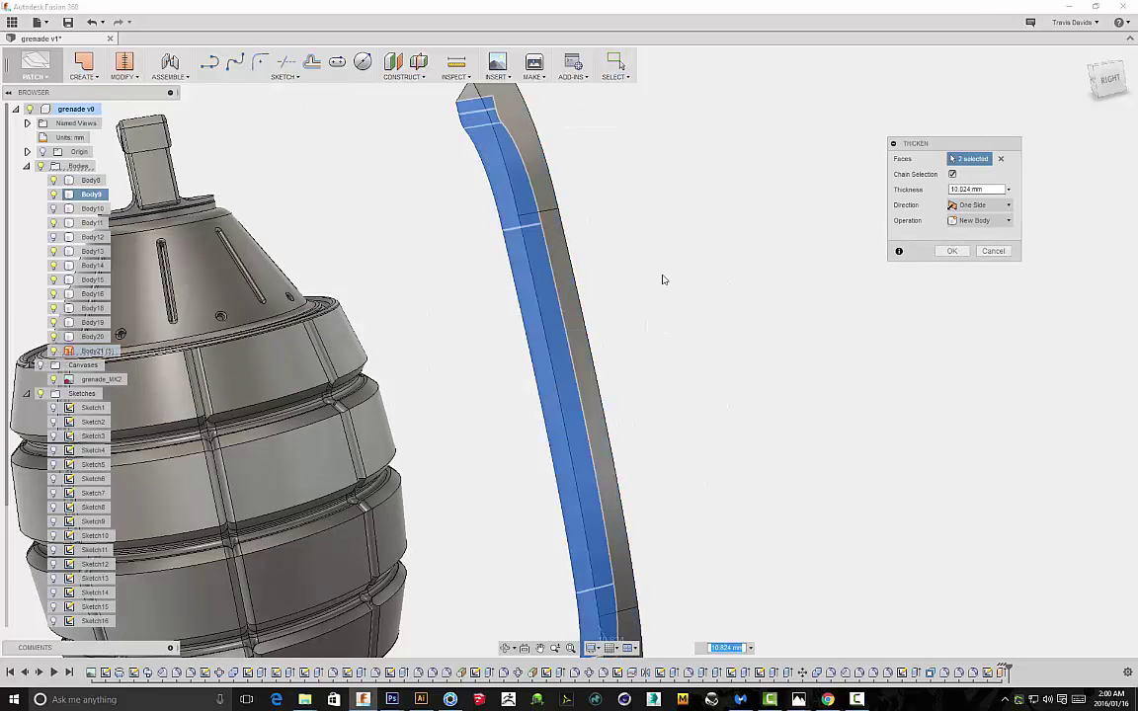
{"action": "scroll", "coordinate": [681, 273], "scroll_direction": "down", "scroll_amount": 3}
{"action": "middle_click_drag", "start_coordinate": [692, 277], "coordinate": [781, 409], "text": "shift"}
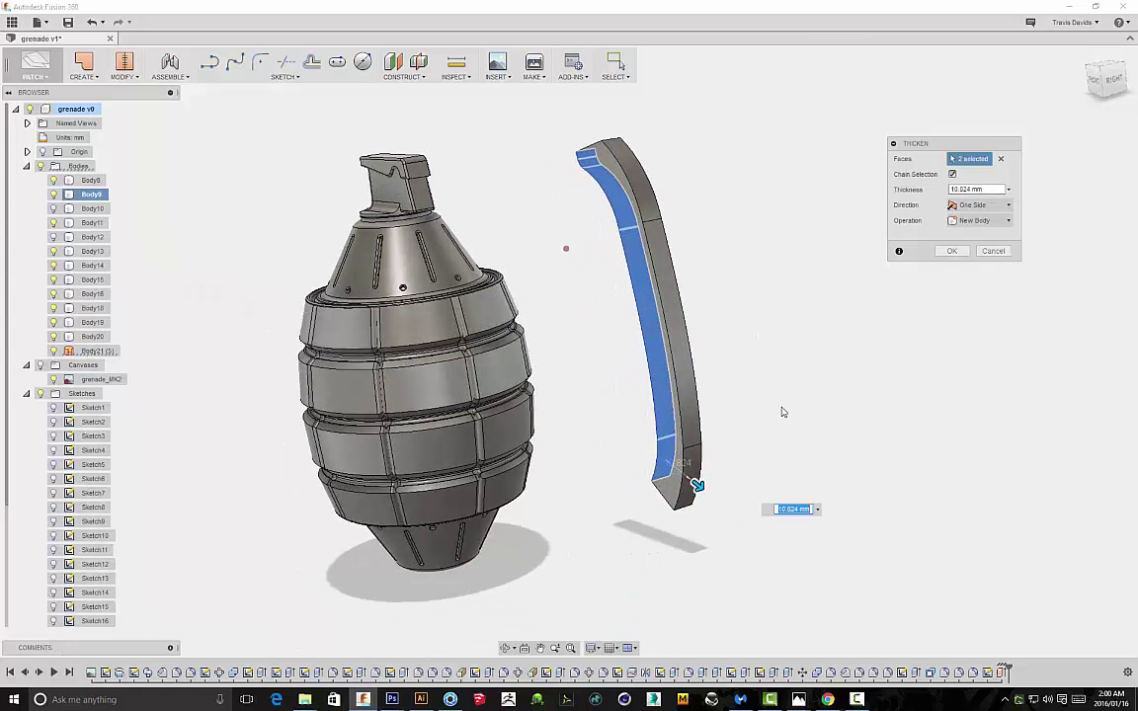
{"action": "type", "text": "1"}
{"action": "middle_click_drag", "start_coordinate": [744, 323], "coordinate": [181, 180], "text": "shift"}
{"action": "left_click", "coordinate": [951, 251]}
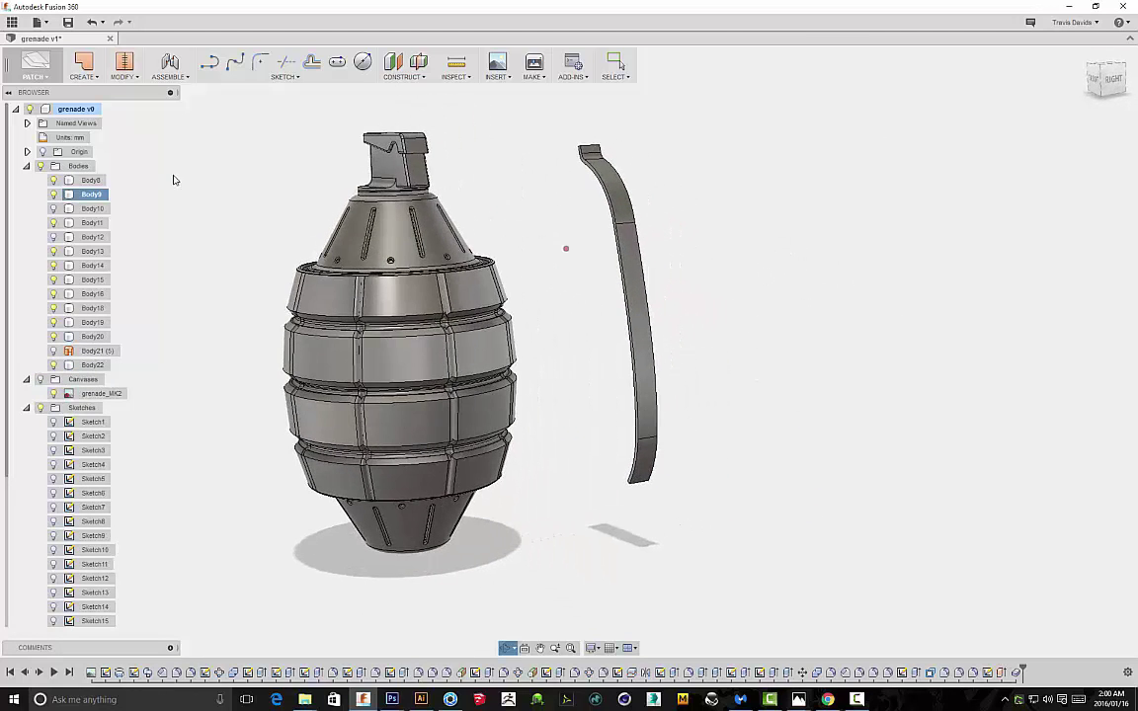
Move the thickened lever body sideways along Z by slightly over 50 mm, lining one edge up with the cover's side
{"action": "left_click", "coordinate": [93, 365]}
{"action": "key", "text": "m"}
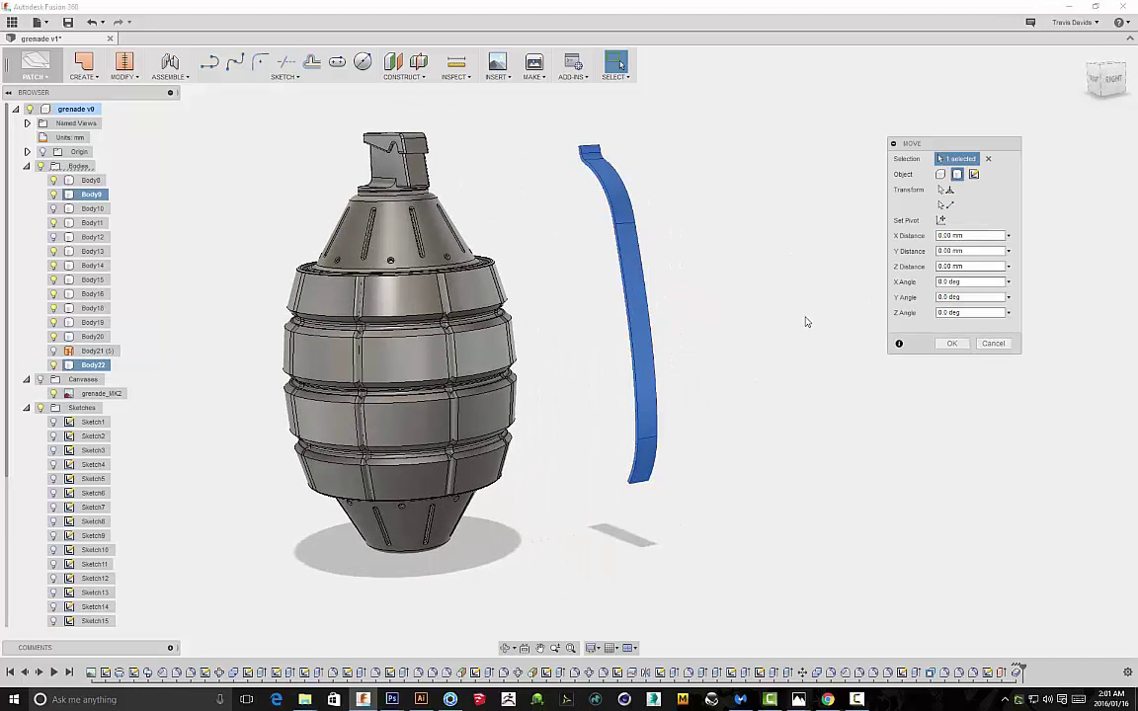
{"action": "middle_click_drag", "start_coordinate": [729, 311], "coordinate": [721, 311], "text": "shift"}
{"action": "left_click_drag", "start_coordinate": [559, 470], "coordinate": [370, 472]}
{"action": "left_click", "coordinate": [1108, 79]}
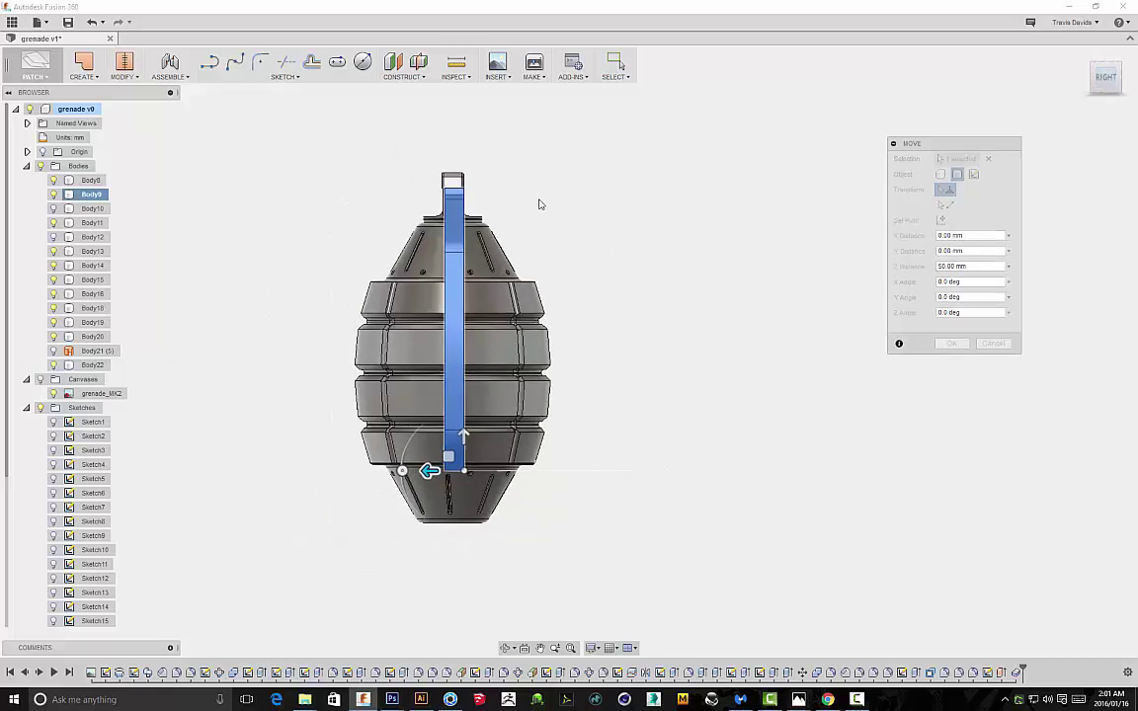
{"action": "scroll", "coordinate": [618, 249], "scroll_direction": "up", "scroll_amount": 3}
{"action": "scroll", "coordinate": [619, 249], "scroll_direction": "down", "scroll_amount": 1}
{"action": "middle_click_drag", "start_coordinate": [618, 249], "coordinate": [575, 134]}
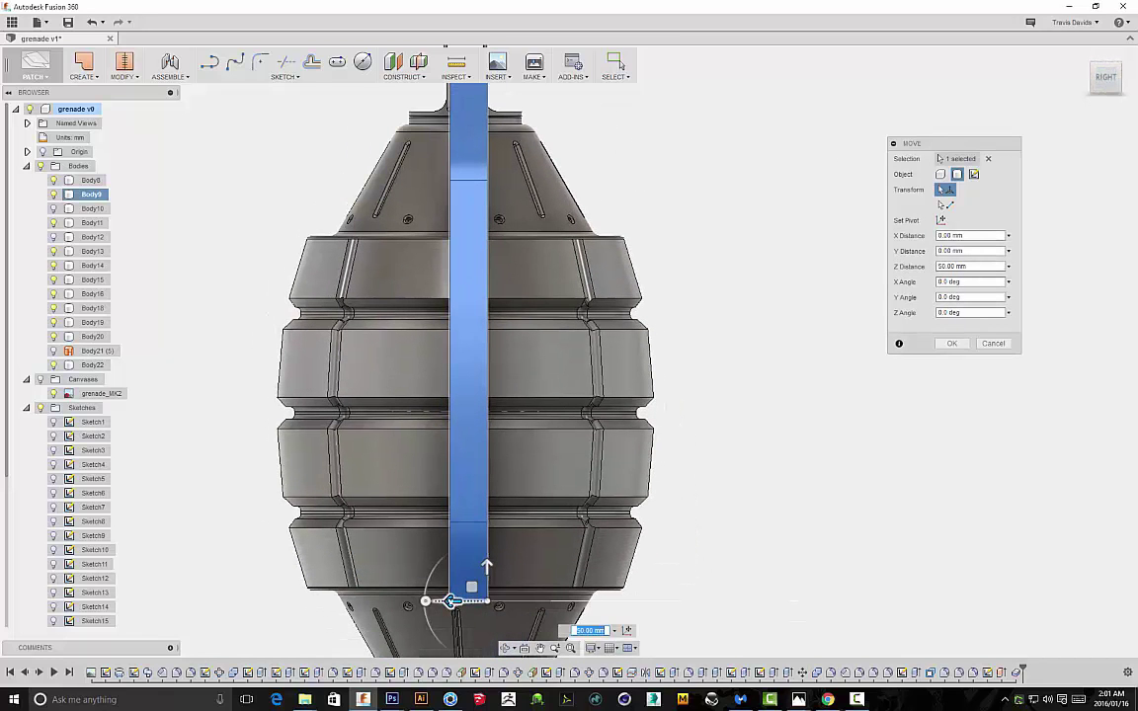
{"action": "left_click_drag", "start_coordinate": [452, 602], "coordinate": [445, 602]}
{"action": "left_click", "coordinate": [952, 344]}
Switch to the Model workspace
{"action": "left_click", "coordinate": [35, 68]}
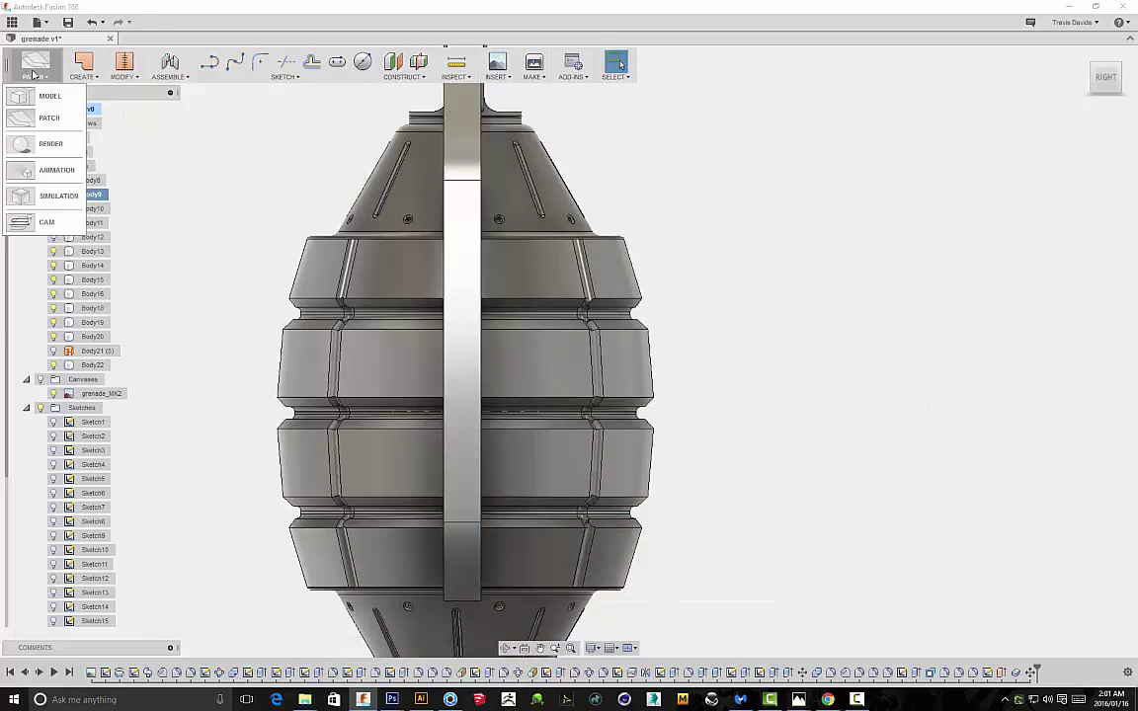
{"action": "left_click", "coordinate": [40, 94]}
{"action": "middle_click_drag", "start_coordinate": [663, 190], "coordinate": [749, 343]}
{"action": "scroll", "coordinate": [673, 299], "scroll_direction": "up", "scroll_amount": 3}
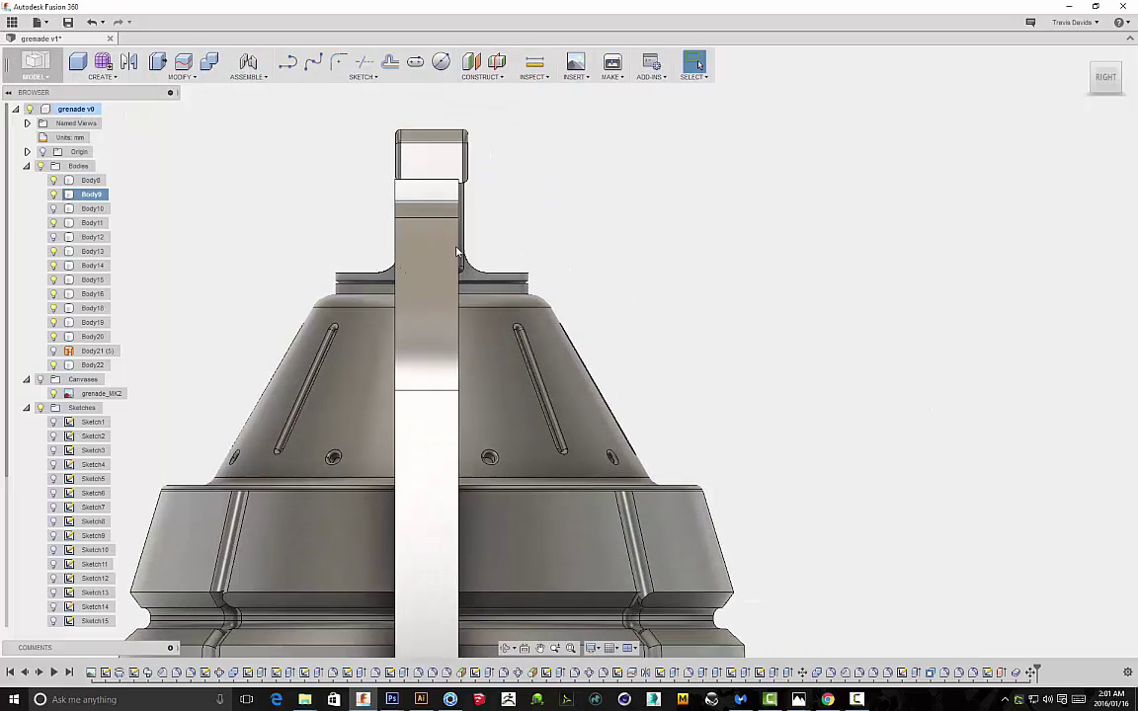
{"action": "key", "text": "m"}
{"action": "left_click", "coordinate": [416, 255]}
{"action": "scroll", "coordinate": [447, 423], "scroll_direction": "up", "scroll_amount": 3}
{"action": "middle_click_drag", "start_coordinate": [547, 200], "coordinate": [593, 269]}
{"action": "scroll", "coordinate": [592, 269], "scroll_direction": "down", "scroll_amount": 1}
{"action": "mouse_move", "coordinate": [484, 502]}
{"action": "left_mouse_down"}
{"action": "mouse_move", "coordinate": [499, 502]}
{"action": "mouse_move", "coordinate": [483, 502]}
{"action": "left_mouse_up"}
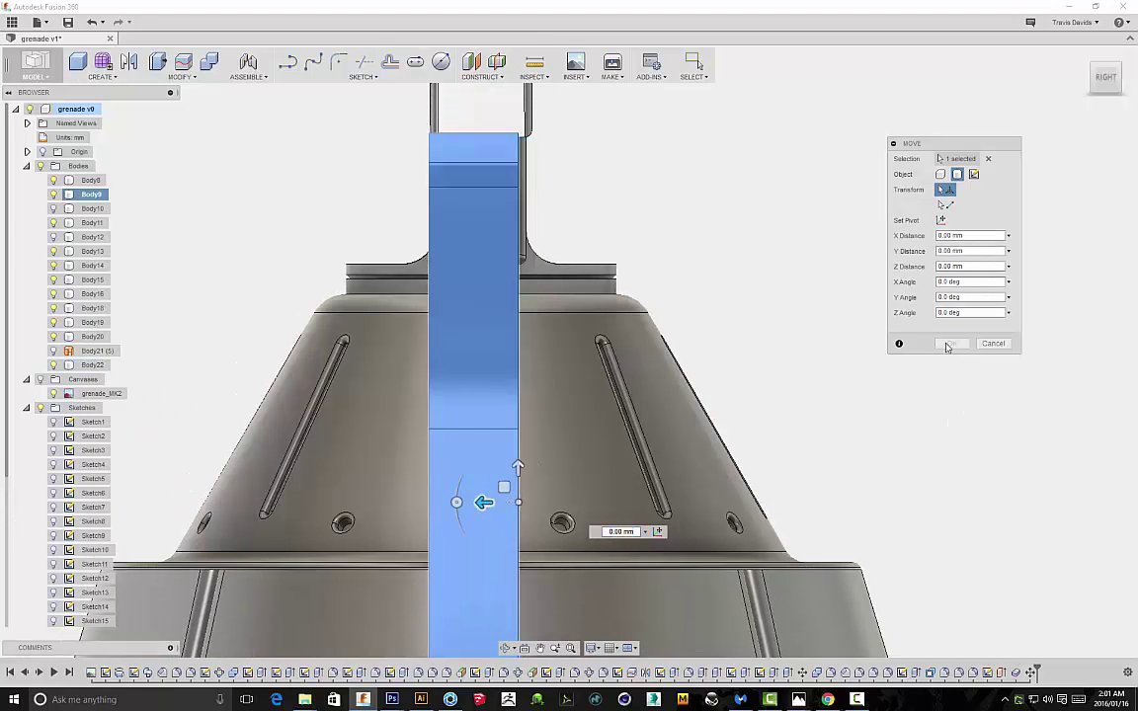
{"action": "left_click", "coordinate": [976, 347]}
Offset the lever's narrow side face outward by 0.40 mm, widening the lever toward the cover's edge
{"action": "middle_click_drag", "start_coordinate": [707, 217], "coordinate": [564, 214], "text": "shift"}
{"action": "scroll", "coordinate": [435, 182], "scroll_direction": "up", "scroll_amount": 4}
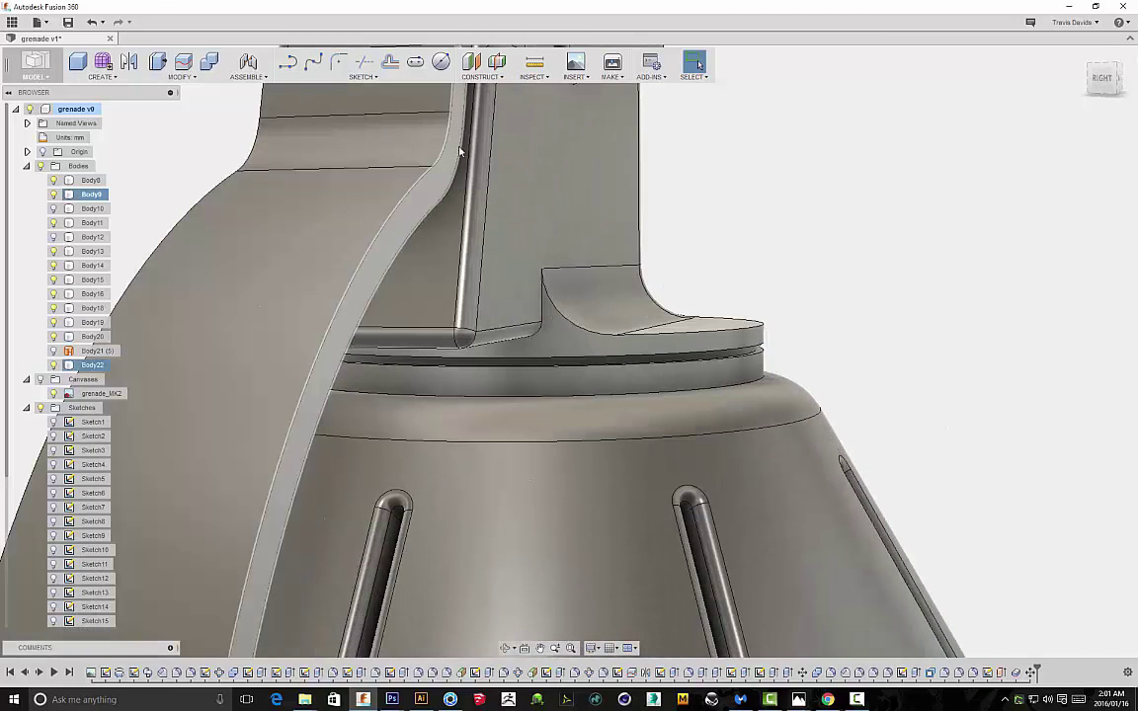
{"action": "middle_click_drag", "start_coordinate": [456, 148], "coordinate": [642, 176], "text": "shift"}
{"action": "scroll", "coordinate": [642, 177], "scroll_direction": "up", "scroll_amount": 3}
{"action": "scroll", "coordinate": [643, 176], "scroll_direction": "down", "scroll_amount": 3}
{"action": "right_click", "coordinate": [716, 168]}
{"action": "left_click", "coordinate": [691, 156]}
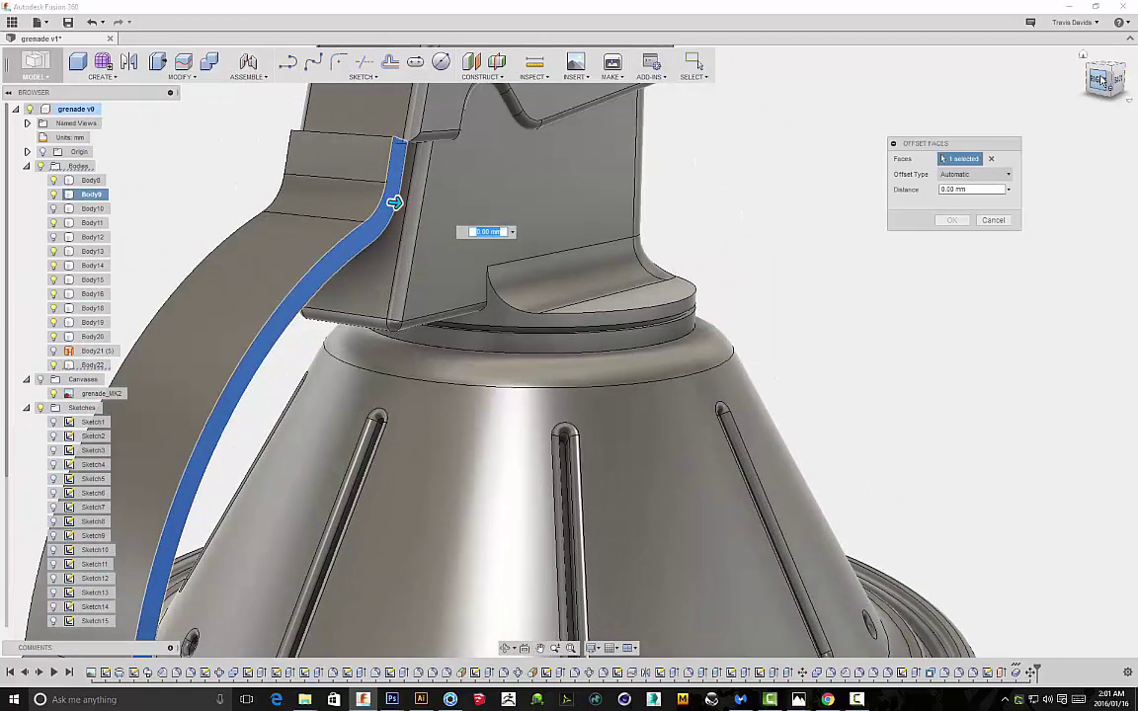
{"action": "left_click", "coordinate": [1101, 79]}
{"action": "scroll", "coordinate": [667, 152], "scroll_direction": "up", "scroll_amount": 4}
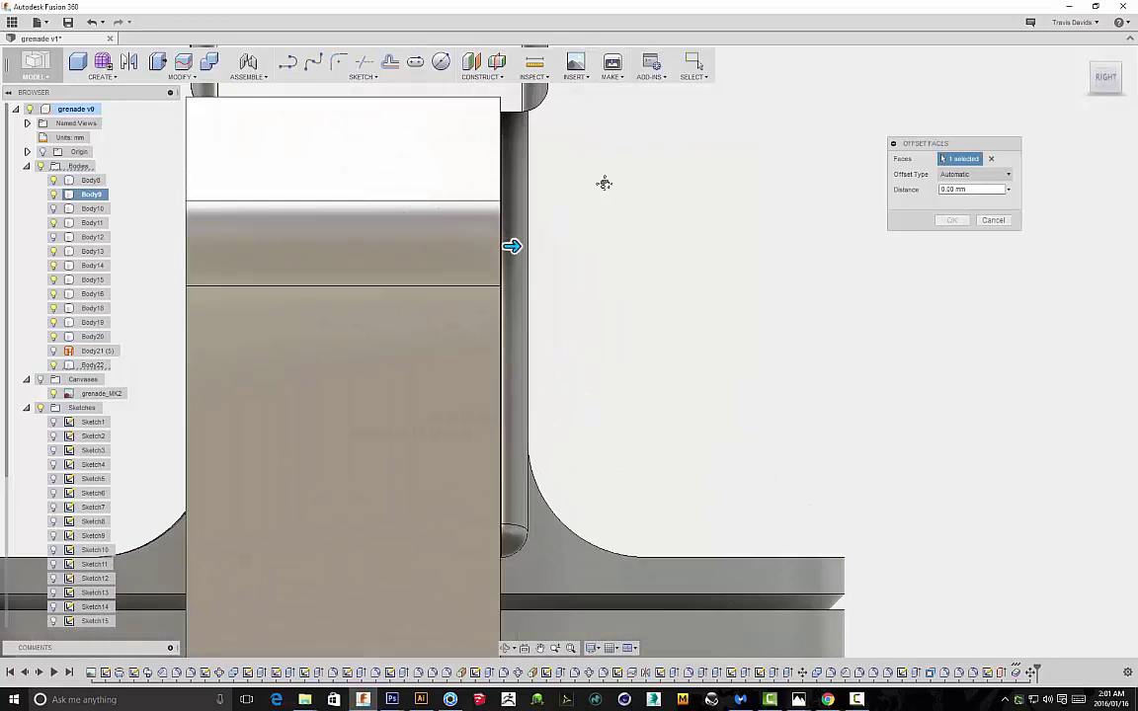
{"action": "left_click_drag", "start_coordinate": [558, 296], "coordinate": [578, 298]}
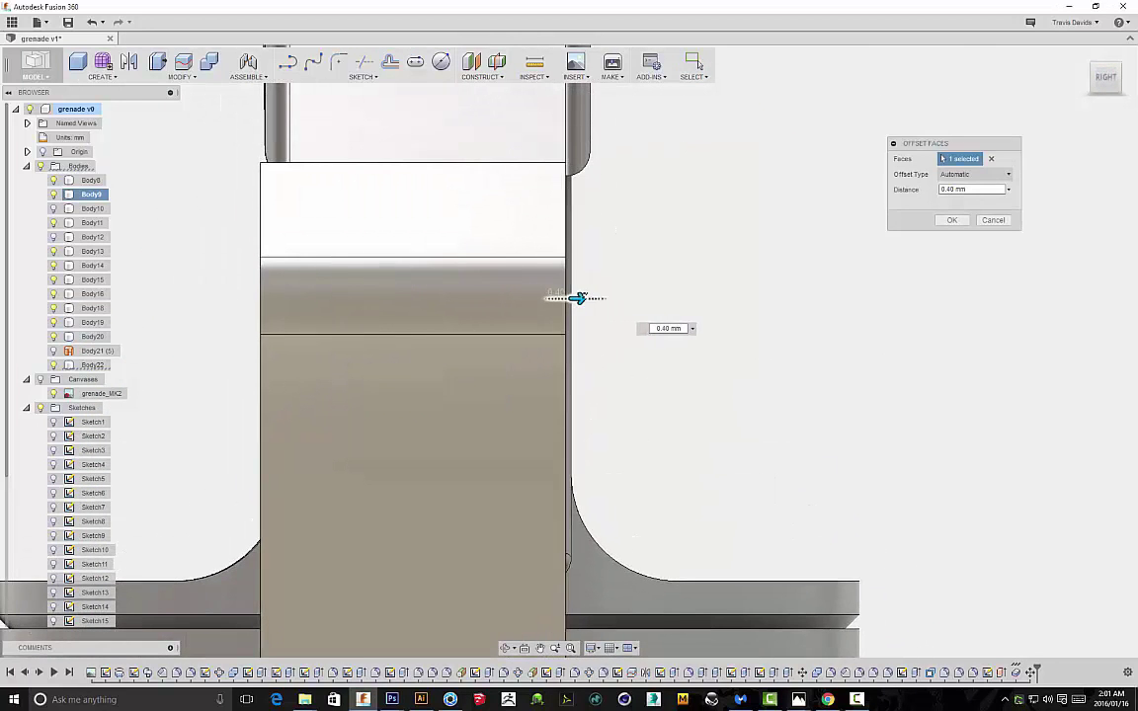
{"action": "left_click", "coordinate": [946, 223]}
Offset the lever's other narrow side face inward by 0.60 mm to trim its width to the cover
{"action": "scroll", "coordinate": [893, 229], "scroll_direction": "down", "scroll_amount": 1}
{"action": "middle_click_drag", "start_coordinate": [854, 219], "coordinate": [859, 223], "text": "shift"}
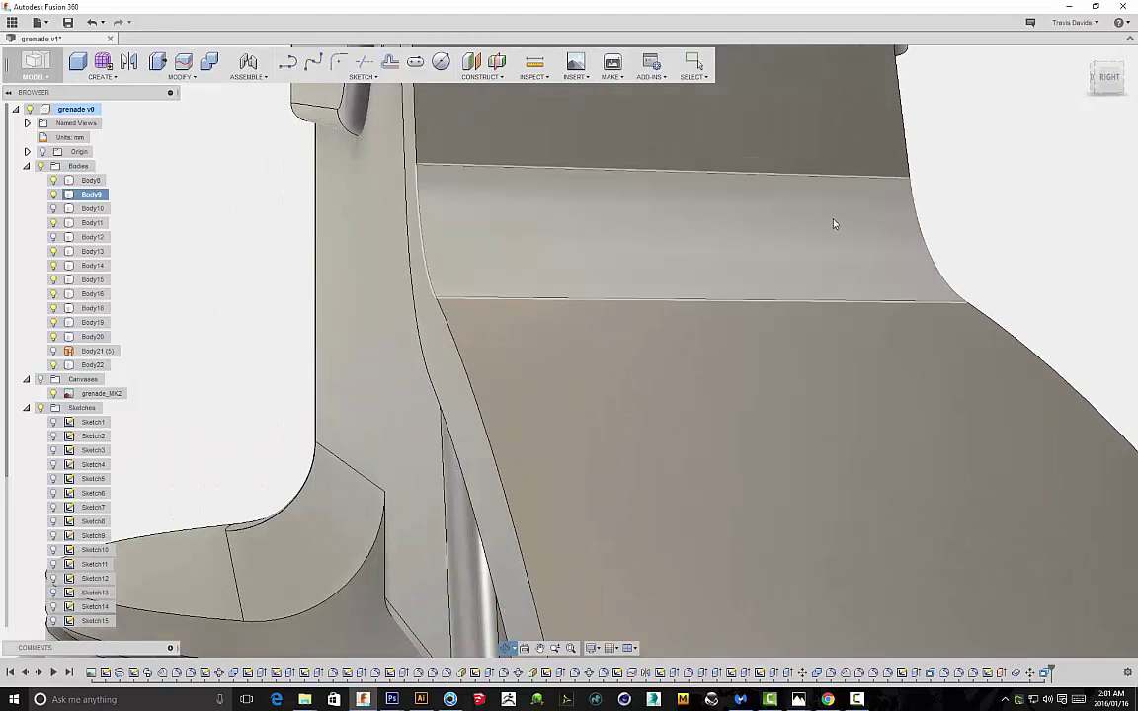
{"action": "scroll", "coordinate": [581, 230], "scroll_direction": "down", "scroll_amount": 5}
{"action": "left_click", "coordinate": [520, 337]}
{"action": "right_click", "coordinate": [944, 213]}
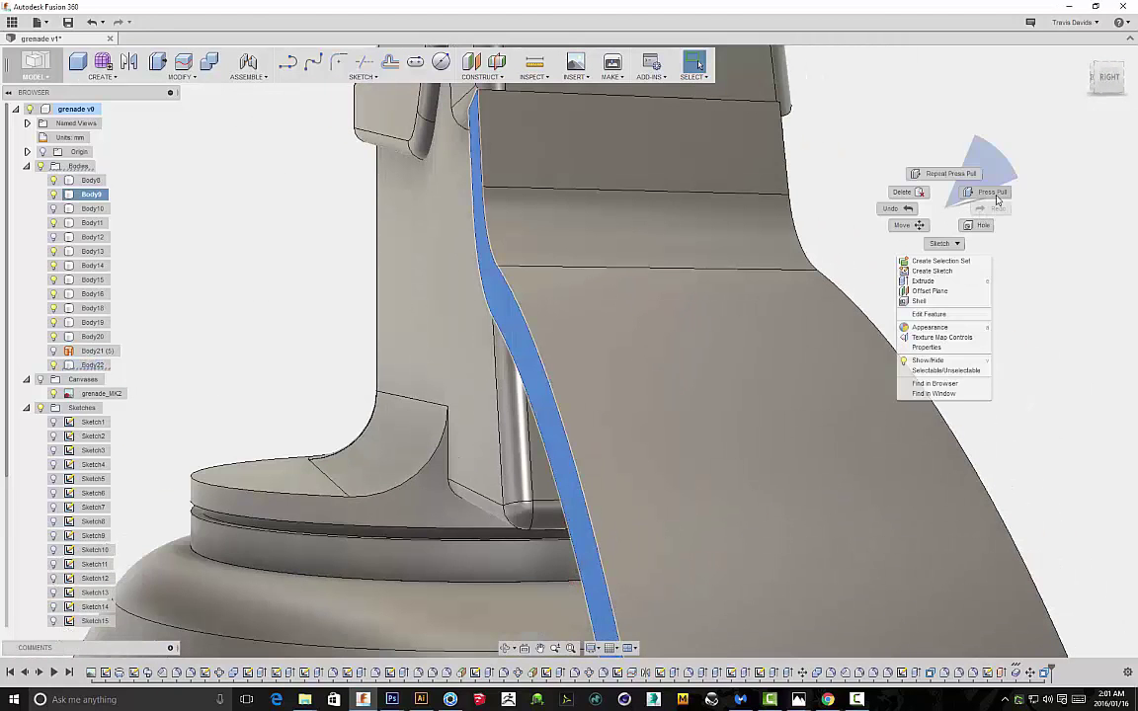
{"action": "left_click", "coordinate": [914, 156]}
{"action": "middle_click_drag", "start_coordinate": [825, 114], "coordinate": [783, 129], "text": "shift"}
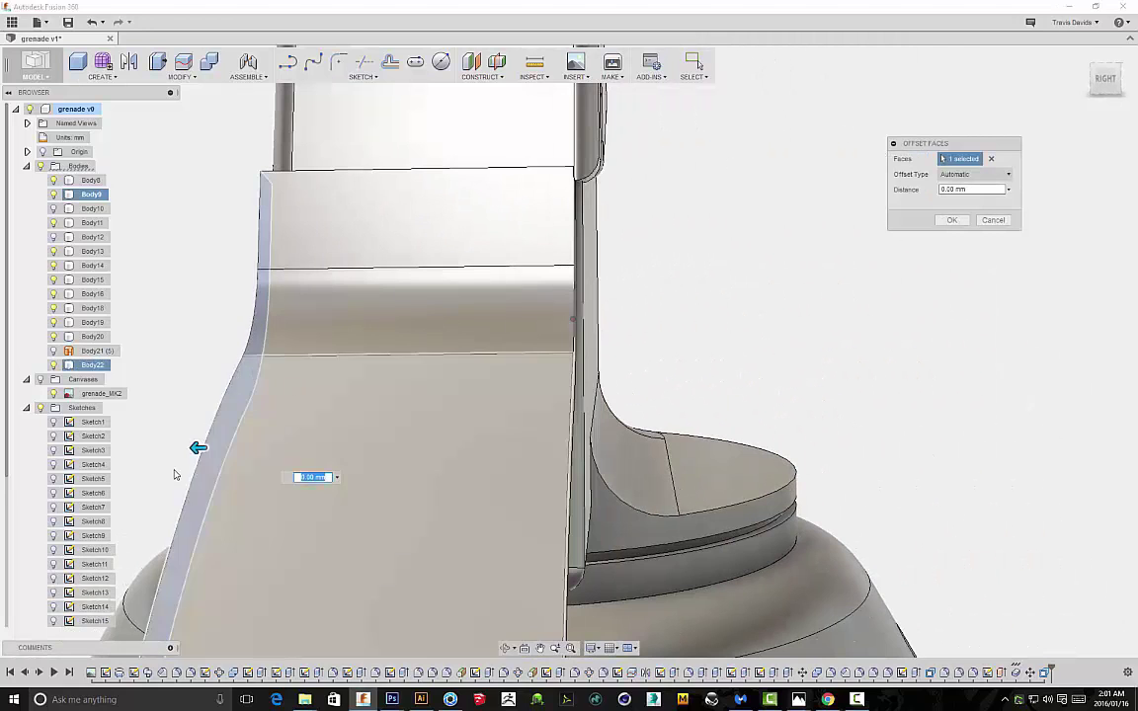
{"action": "left_click_drag", "start_coordinate": [196, 451], "coordinate": [221, 452]}
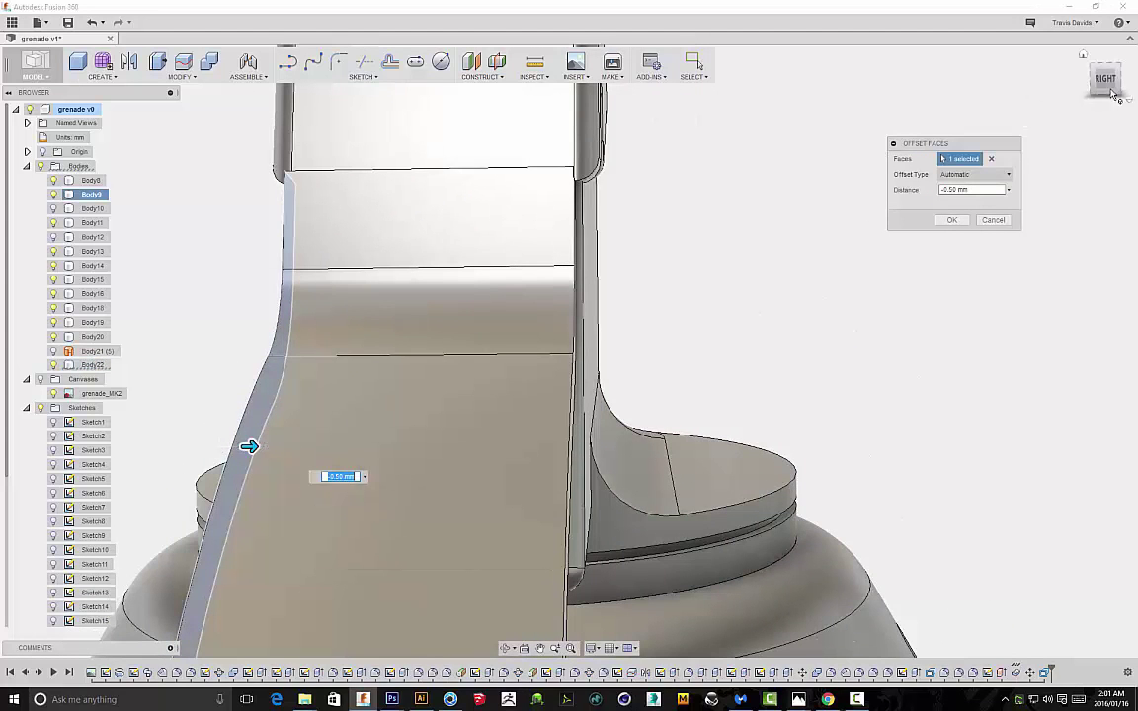
{"action": "scroll", "coordinate": [356, 188], "scroll_direction": "down", "scroll_amount": 1}
{"action": "middle_click_drag", "start_coordinate": [361, 235], "coordinate": [355, 325]}
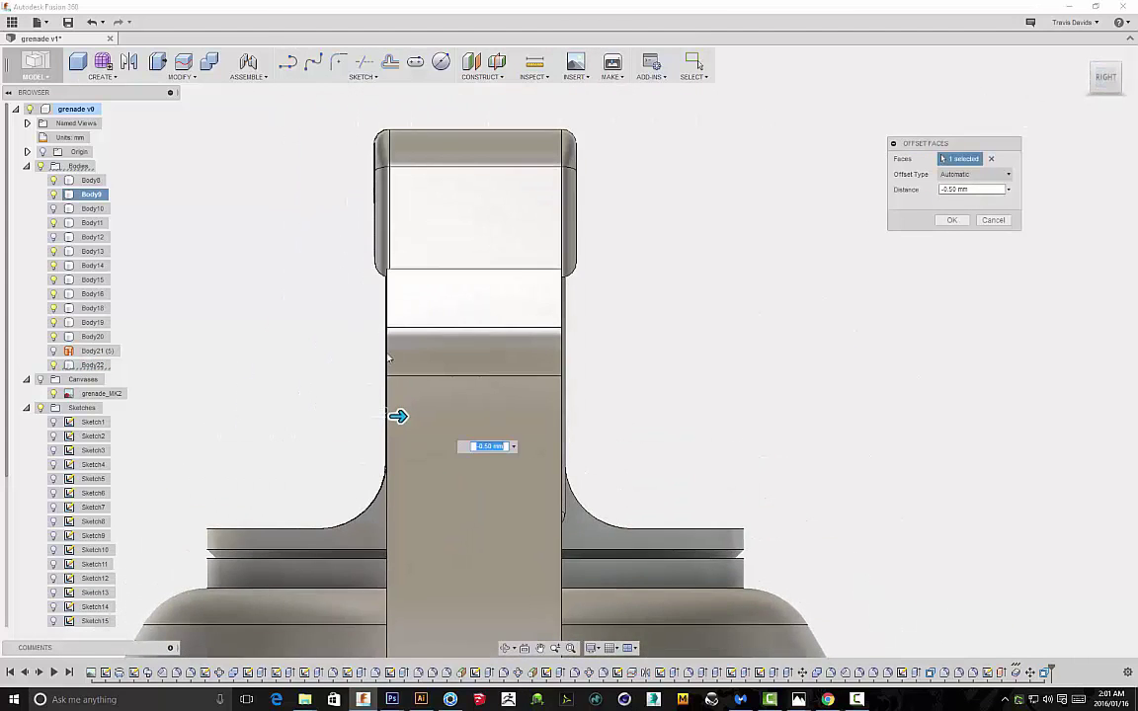
{"action": "scroll", "coordinate": [397, 368], "scroll_direction": "up", "scroll_amount": 3}
{"action": "scroll", "coordinate": [397, 368], "scroll_direction": "up", "scroll_amount": 2}
{"action": "left_click_drag", "start_coordinate": [390, 452], "coordinate": [395, 452]}
{"action": "left_click", "coordinate": [950, 226]}
Move the lever body about 0.2 mm along negative X toward the cover, viewed from the front
{"action": "scroll", "coordinate": [893, 293], "scroll_direction": "down", "scroll_amount": 5}
{"action": "middle_click_drag", "start_coordinate": [863, 320], "coordinate": [723, 126], "text": "shift"}
{"action": "scroll", "coordinate": [985, 308], "scroll_direction": "down", "scroll_amount": 2}
{"action": "scroll", "coordinate": [736, 148], "scroll_direction": "down", "scroll_amount": 5}
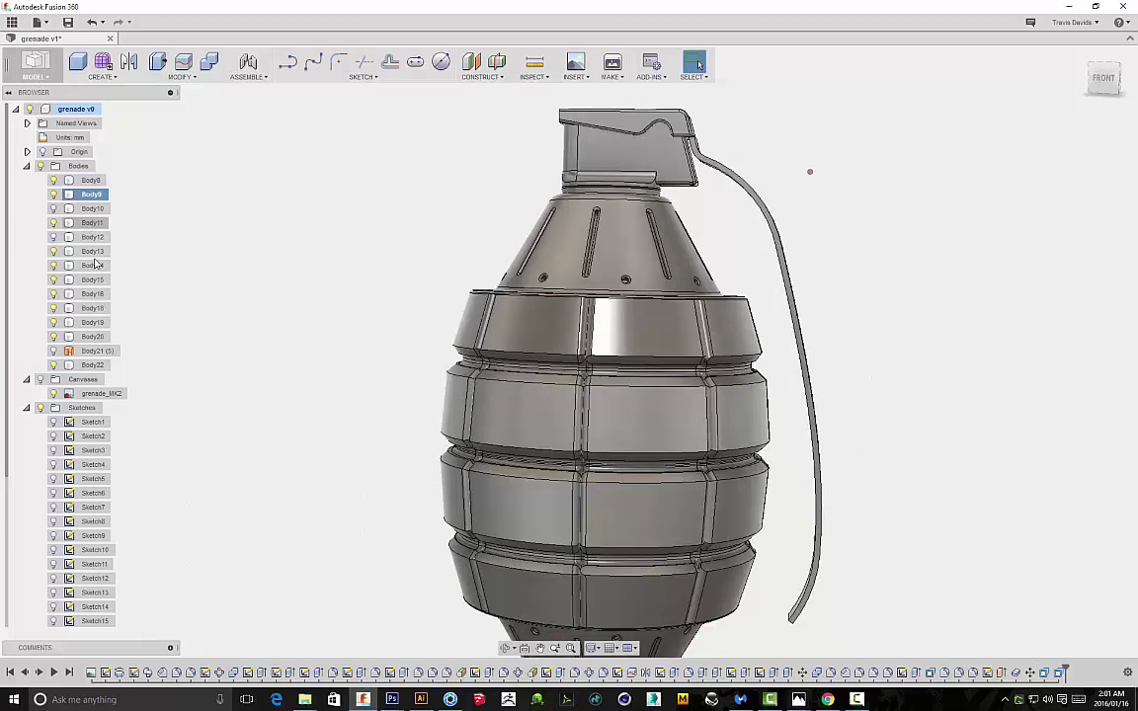
{"action": "left_click", "coordinate": [92, 365]}
{"action": "left_click", "coordinate": [1103, 78]}
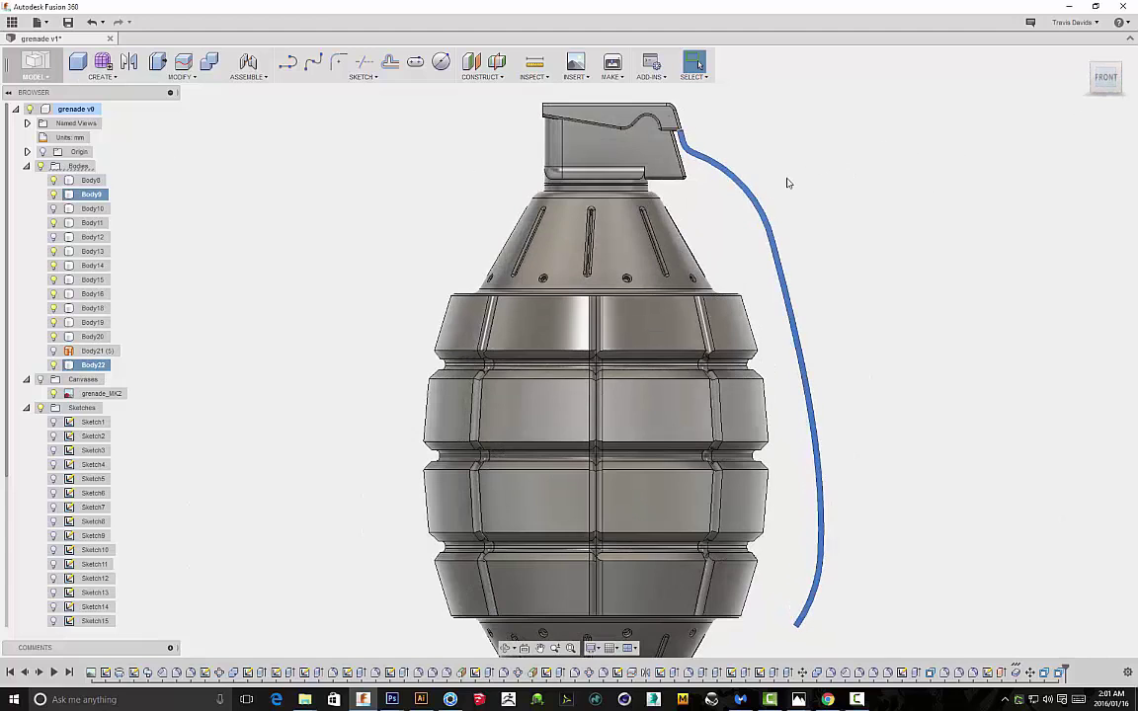
{"action": "key", "text": "m"}
{"action": "middle_click_drag", "start_coordinate": [761, 222], "coordinate": [721, 182]}
{"action": "left_click_drag", "start_coordinate": [655, 576], "coordinate": [651, 576]}
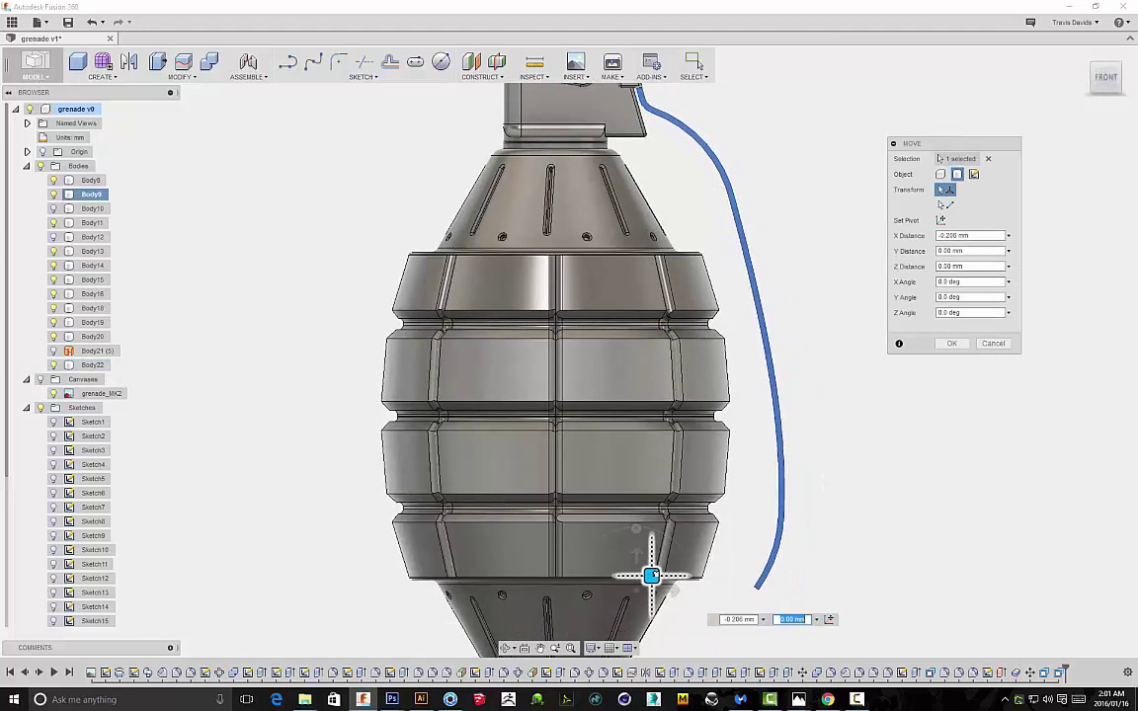
{"action": "left_click", "coordinate": [952, 343]}
Offset the cover's sloped end face above the lever outward by 0.50 mm
{"action": "middle_click_drag", "start_coordinate": [834, 173], "coordinate": [733, 395], "text": "shift"}
{"action": "scroll", "coordinate": [773, 246], "scroll_direction": "down", "scroll_amount": 2}
{"action": "scroll", "coordinate": [640, 257], "scroll_direction": "up", "scroll_amount": 5}
{"action": "left_click", "coordinate": [615, 233]}
{"action": "right_click", "coordinate": [734, 226]}
{"action": "left_click", "coordinate": [696, 239]}
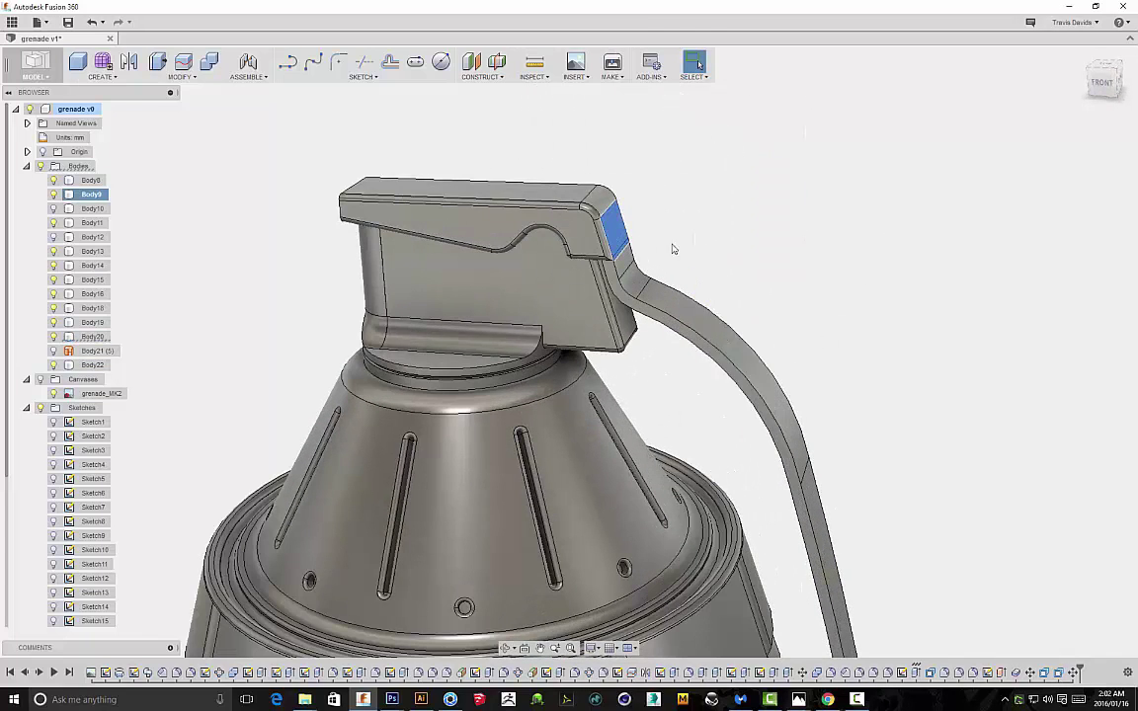
{"action": "key", "text": "q"}
{"action": "scroll", "coordinate": [632, 246], "scroll_direction": "up", "scroll_amount": 5}
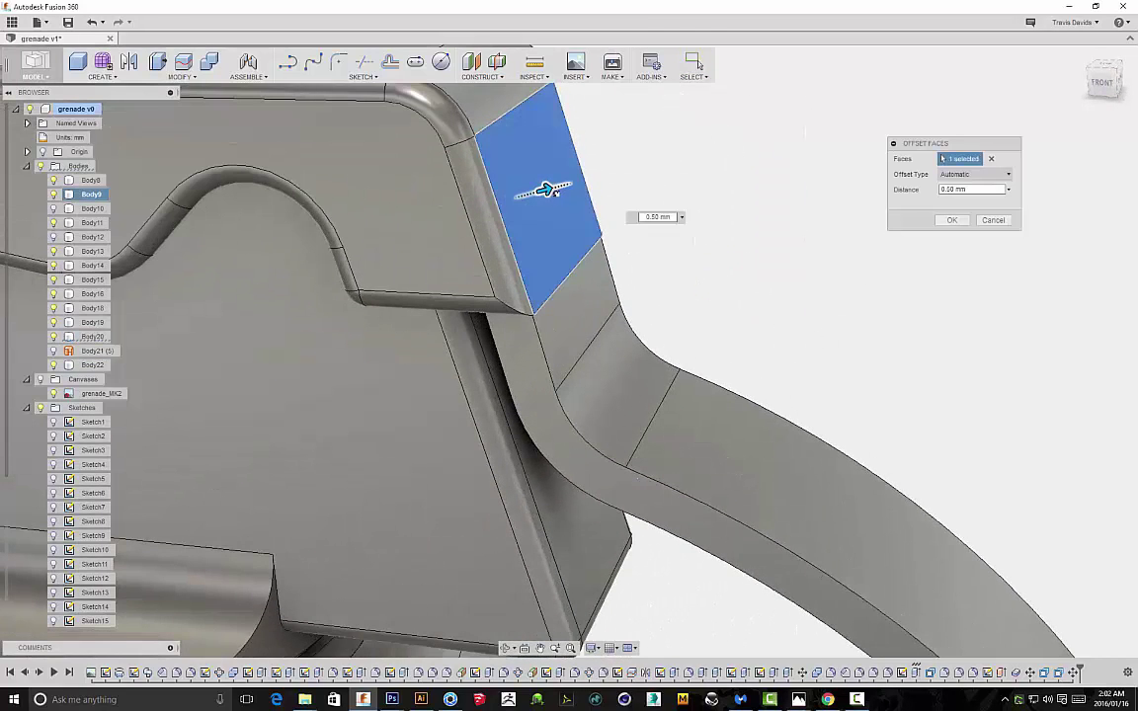
{"action": "left_click_drag", "start_coordinate": [556, 192], "coordinate": [560, 192]}
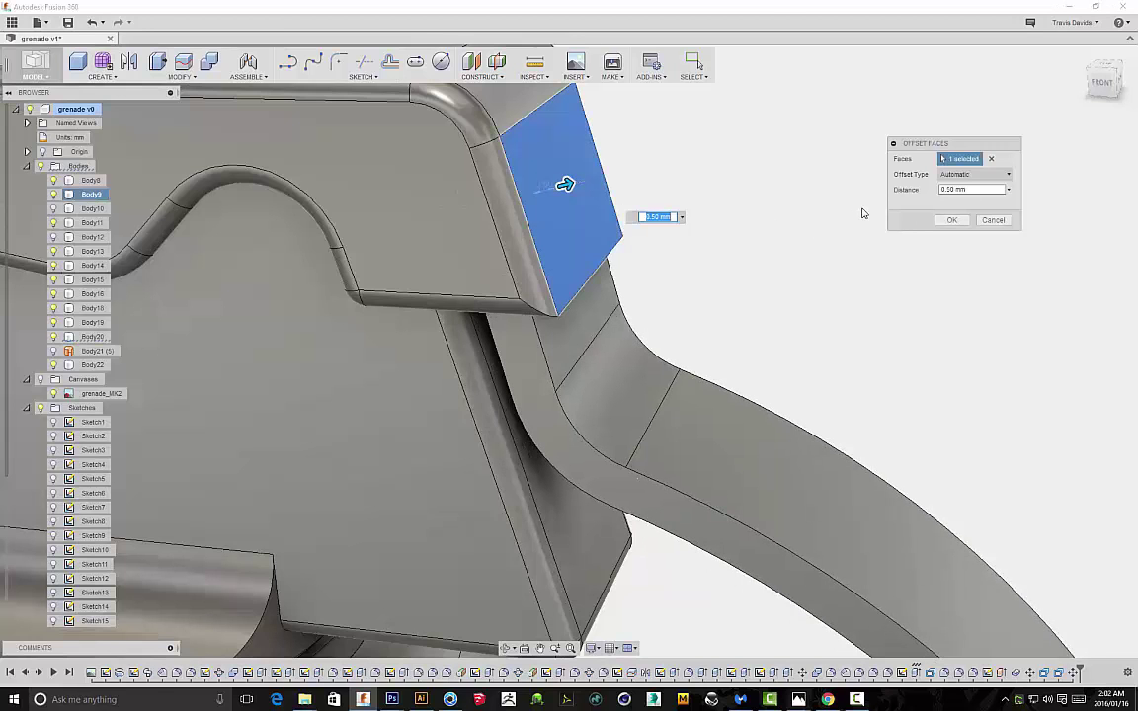
{"action": "left_click", "coordinate": [954, 221]}
Inspect the lever's curve and its fit under the cover from the front and at an angle
{"action": "scroll", "coordinate": [810, 275], "scroll_direction": "down", "scroll_amount": 5}
{"action": "middle_click_drag", "start_coordinate": [819, 304], "coordinate": [873, 260], "text": "shift"}
{"action": "scroll", "coordinate": [873, 262], "scroll_direction": "down", "scroll_amount": 3}
{"action": "middle_click_drag", "start_coordinate": [909, 315], "coordinate": [877, 175]}
{"action": "left_click", "coordinate": [1105, 81]}
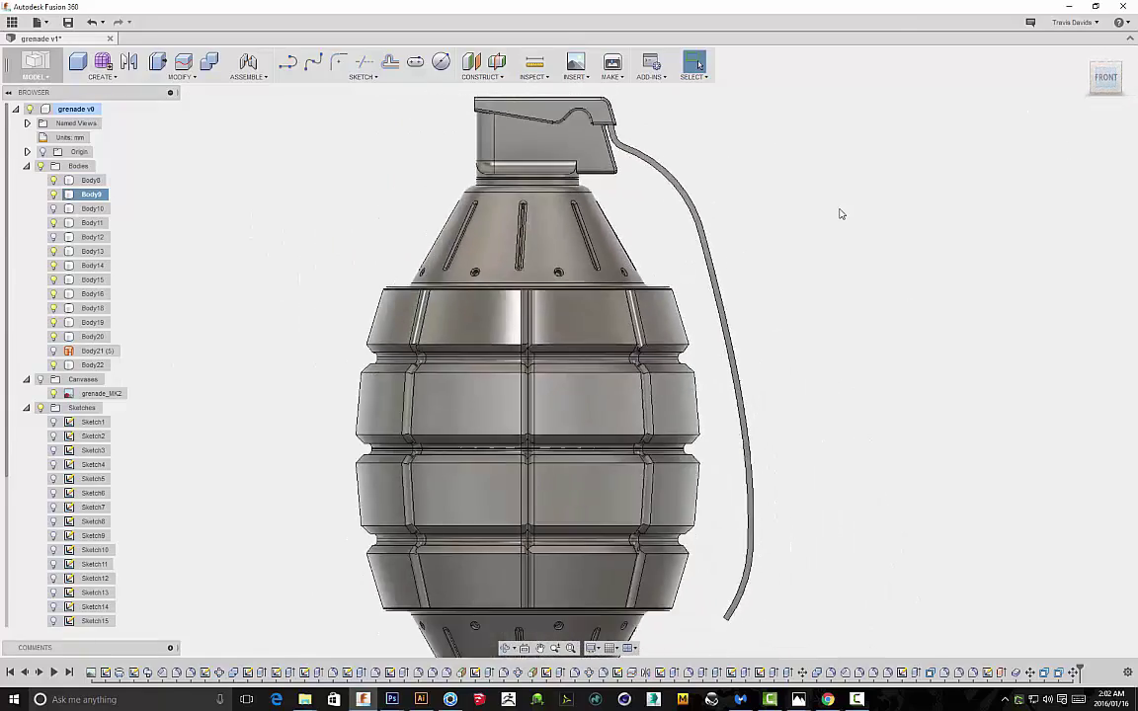
{"action": "scroll", "coordinate": [660, 235], "scroll_direction": "up", "scroll_amount": 4}
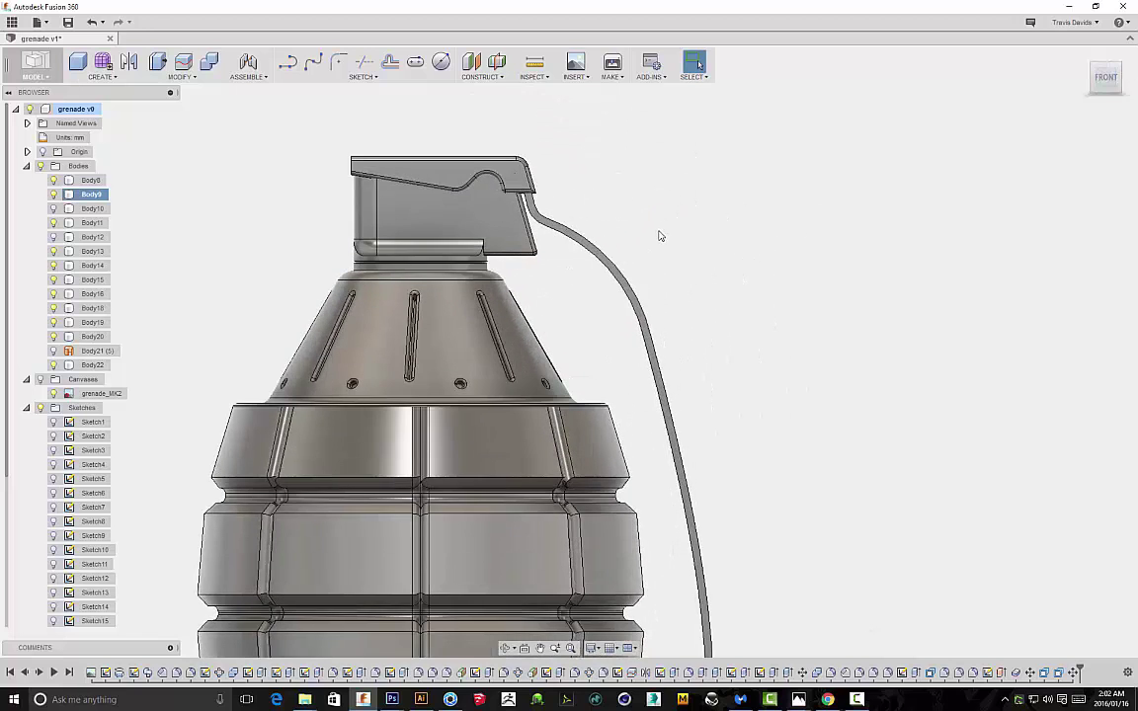
{"action": "scroll", "coordinate": [662, 236], "scroll_direction": "down", "scroll_amount": 4}
{"action": "middle_click_drag", "start_coordinate": [717, 256], "coordinate": [757, 263], "text": "shift"}
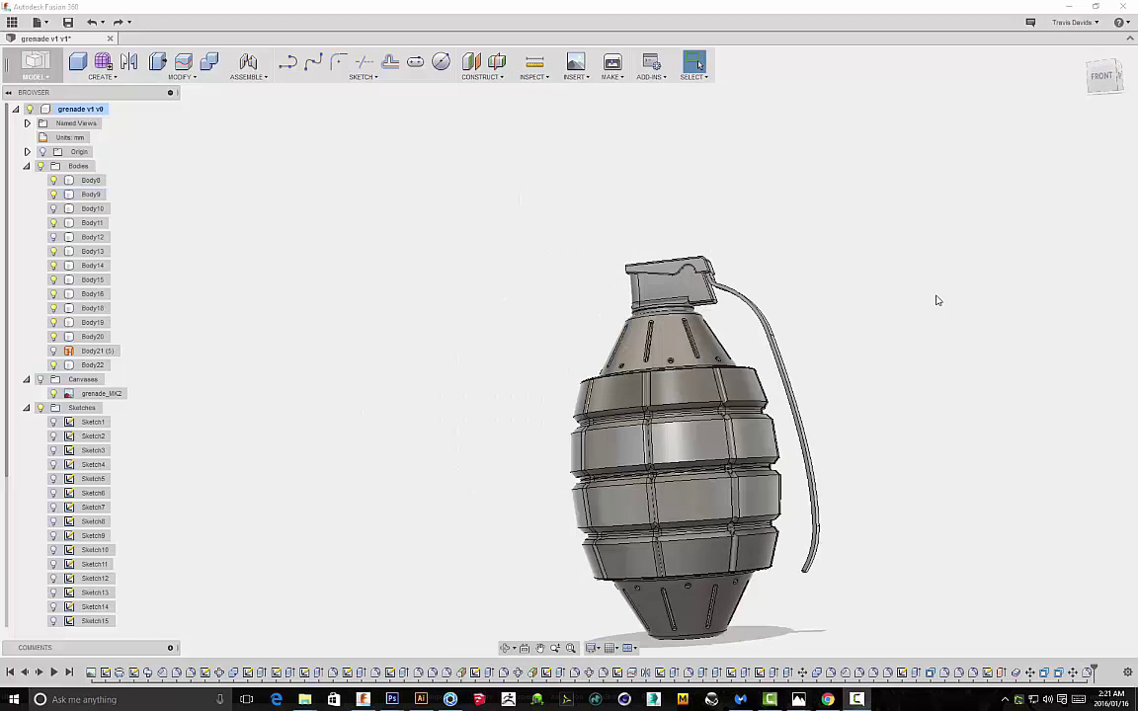
Offset the cover's front side face outward to 1.00 mm so it overhangs the lever
{"action": "middle_click_drag", "start_coordinate": [863, 299], "coordinate": [813, 452], "text": "shift"}
{"action": "scroll", "coordinate": [652, 301], "scroll_direction": "up", "scroll_amount": 5}
{"action": "scroll", "coordinate": [652, 301], "scroll_direction": "up", "scroll_amount": 3}
{"action": "left_click", "coordinate": [459, 217]}
{"action": "right_click", "coordinate": [789, 255]}
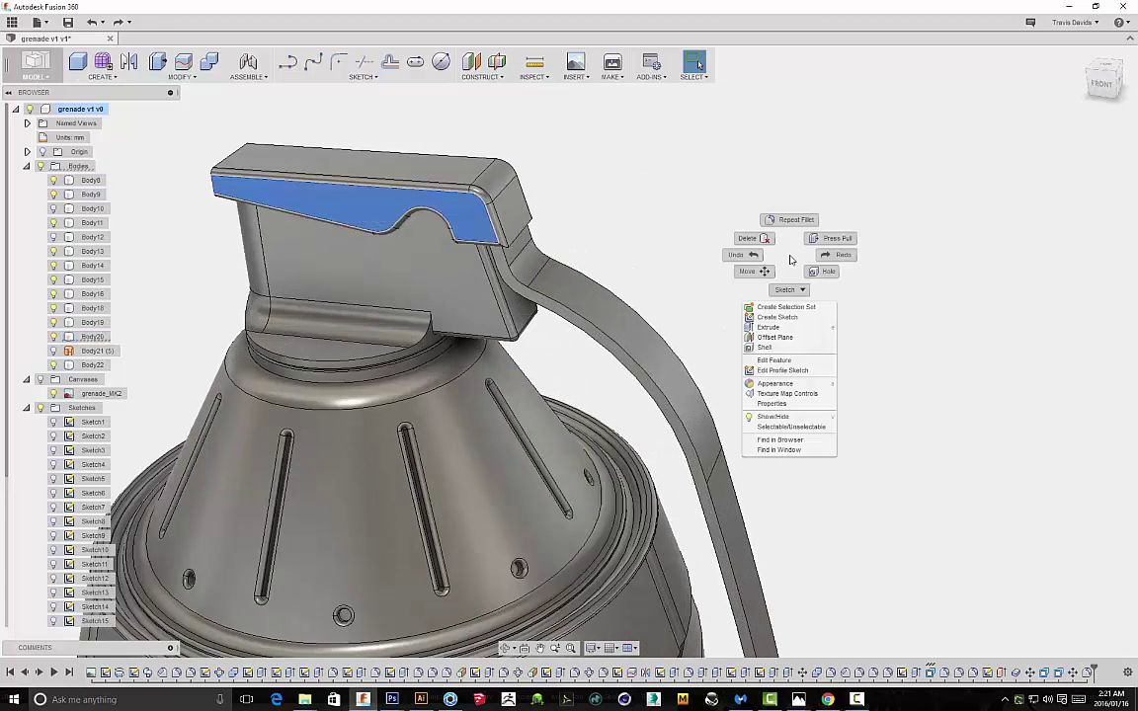
{"action": "left_click", "coordinate": [833, 238]}
{"action": "middle_click_drag", "start_coordinate": [724, 295], "coordinate": [847, 238], "text": "shift"}
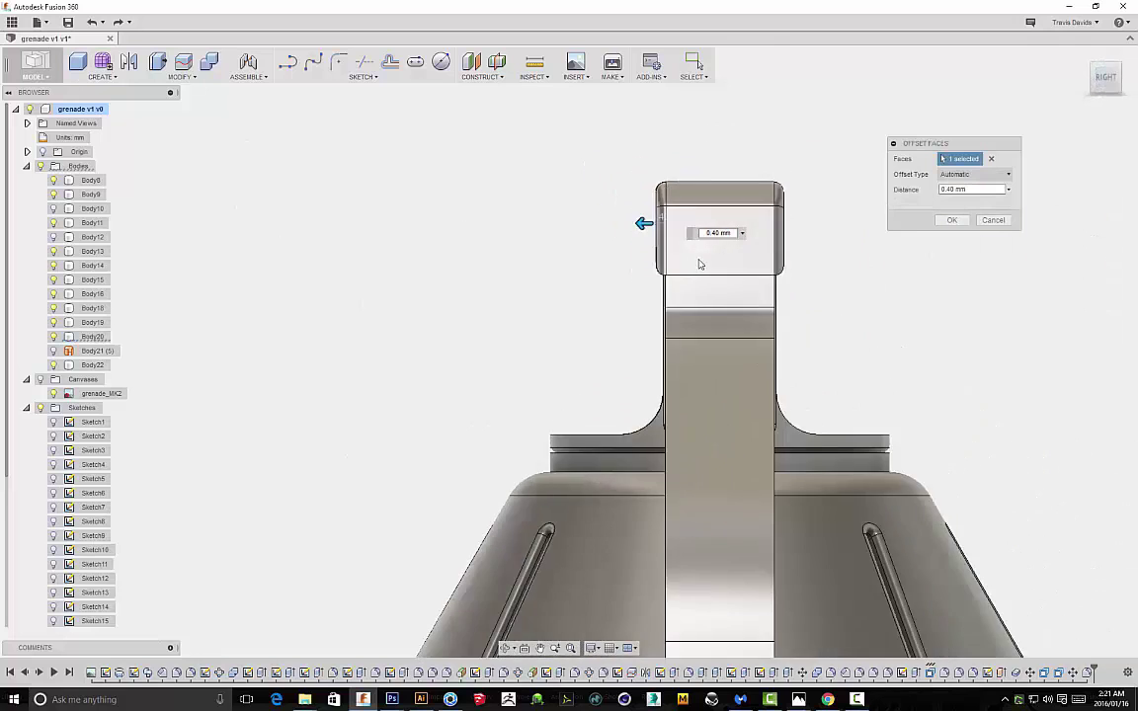
{"action": "scroll", "coordinate": [647, 250], "scroll_direction": "up", "scroll_amount": 4}
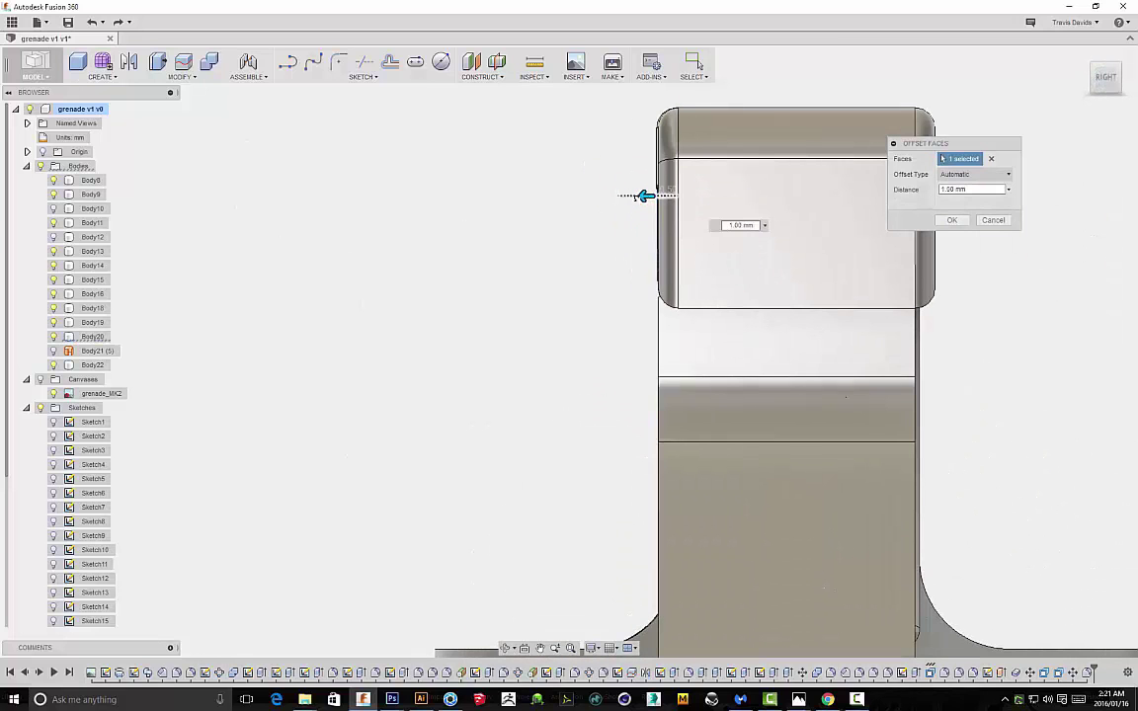
{"action": "left_click_drag", "start_coordinate": [644, 195], "coordinate": [625, 196]}
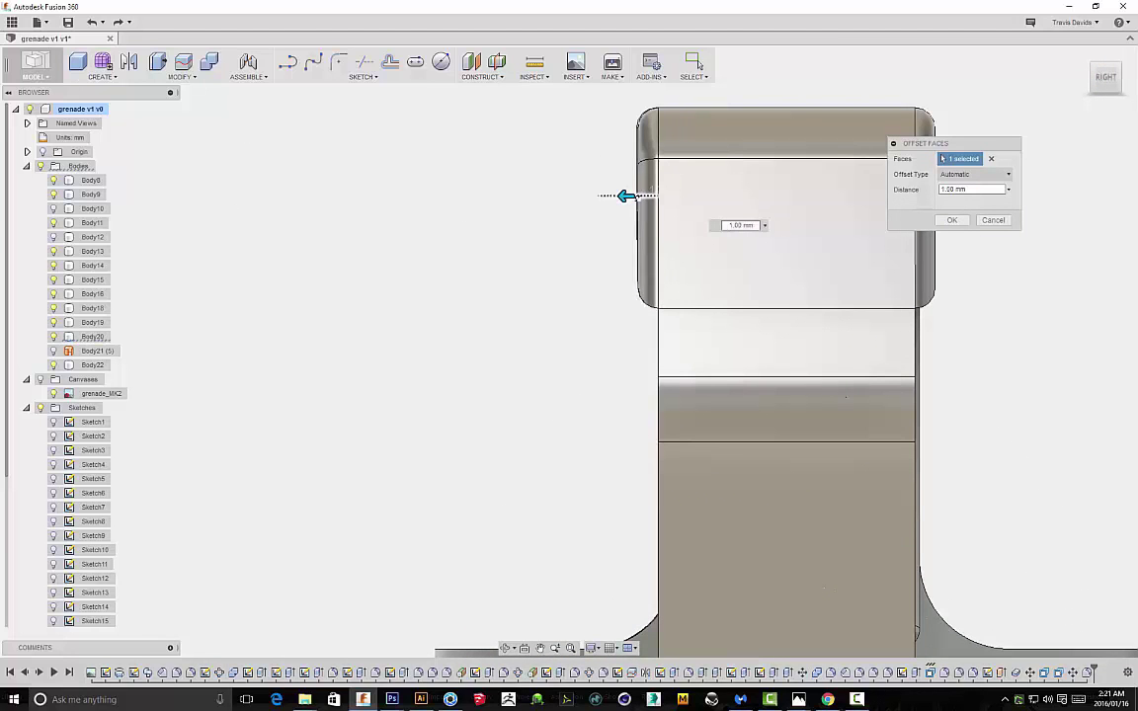
{"action": "scroll", "coordinate": [569, 320], "scroll_direction": "up", "scroll_amount": 3}
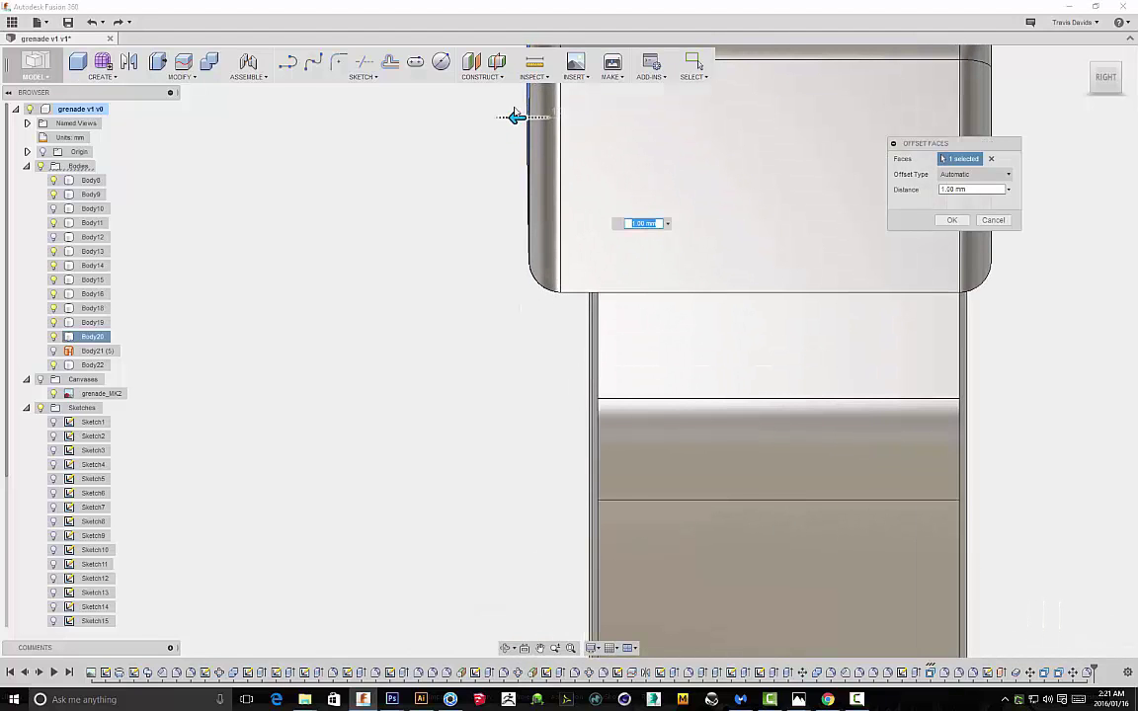
{"action": "key", "text": "Return"}
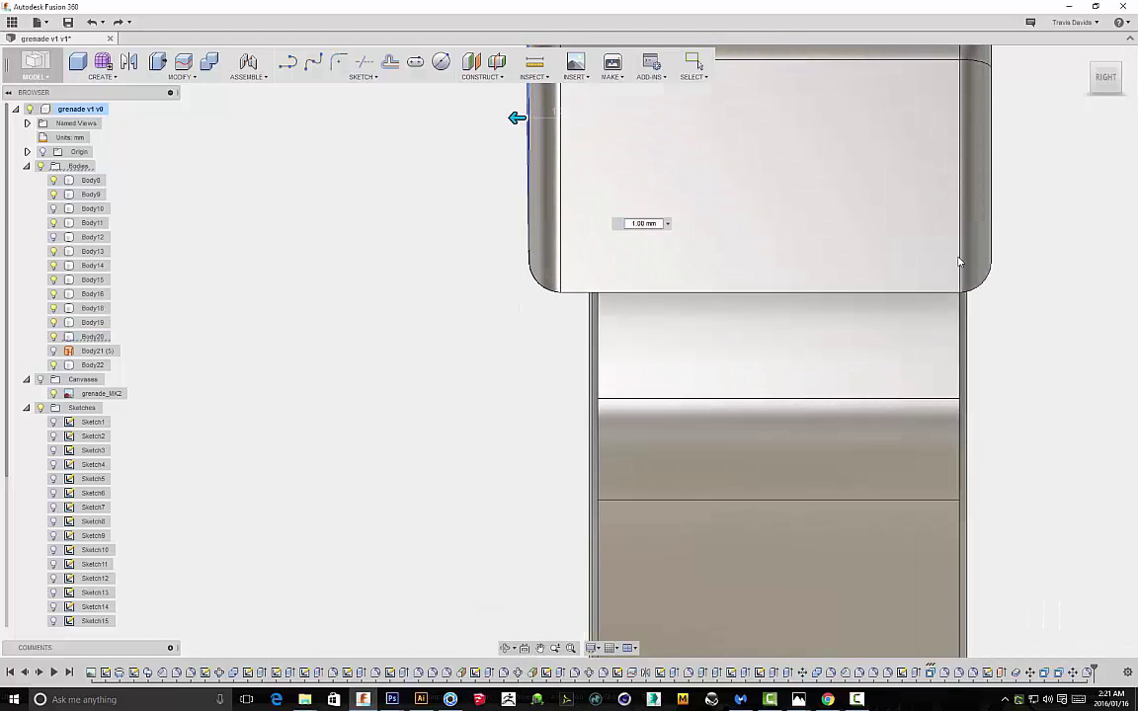
{"action": "scroll", "coordinate": [980, 284], "scroll_direction": "down", "scroll_amount": 3}
{"action": "middle_click_drag", "start_coordinate": [980, 283], "coordinate": [598, 247], "text": "shift"}
Set the offset of the cover's front side face to 0.90 mm
{"action": "left_click", "coordinate": [777, 194]}
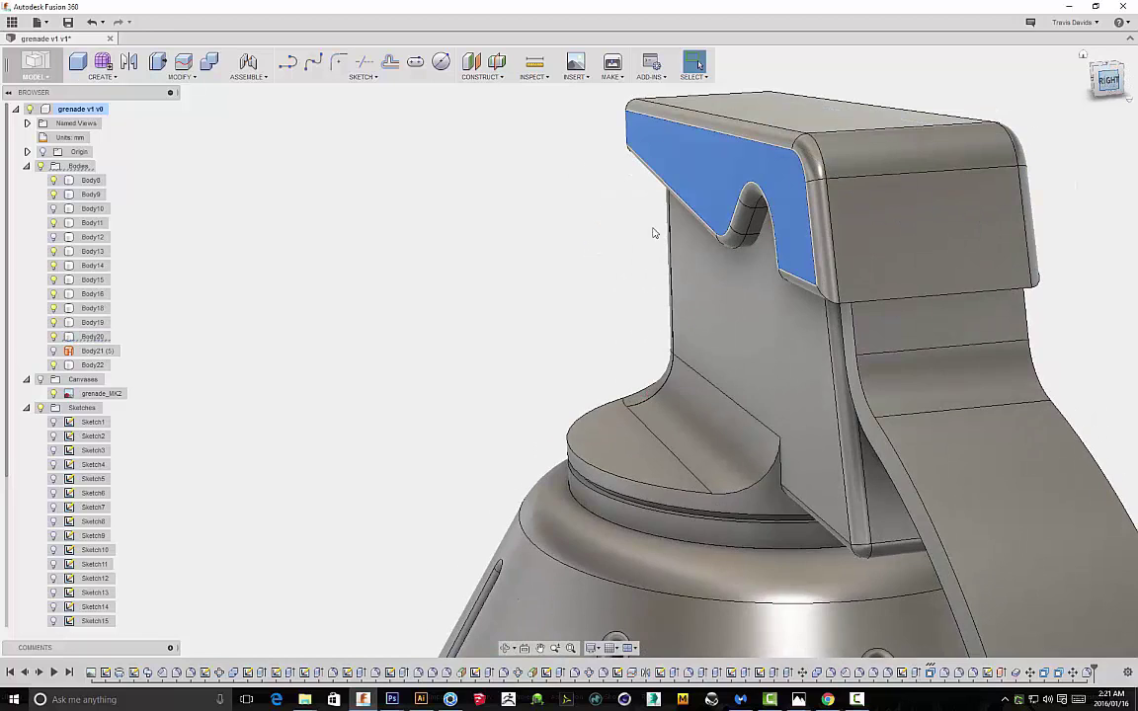
{"action": "right_click", "coordinate": [621, 233]}
{"action": "left_click", "coordinate": [672, 216]}
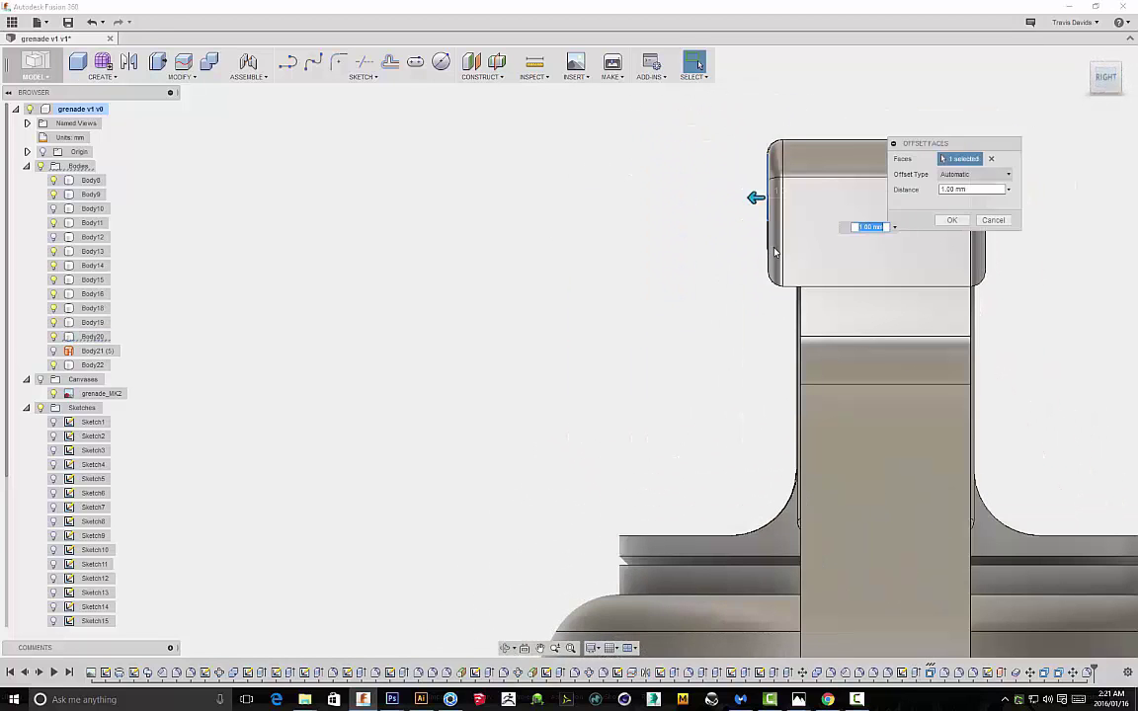
{"action": "scroll", "coordinate": [763, 211], "scroll_direction": "up", "scroll_amount": 5}
{"action": "left_click_drag", "start_coordinate": [765, 120], "coordinate": [781, 122]}
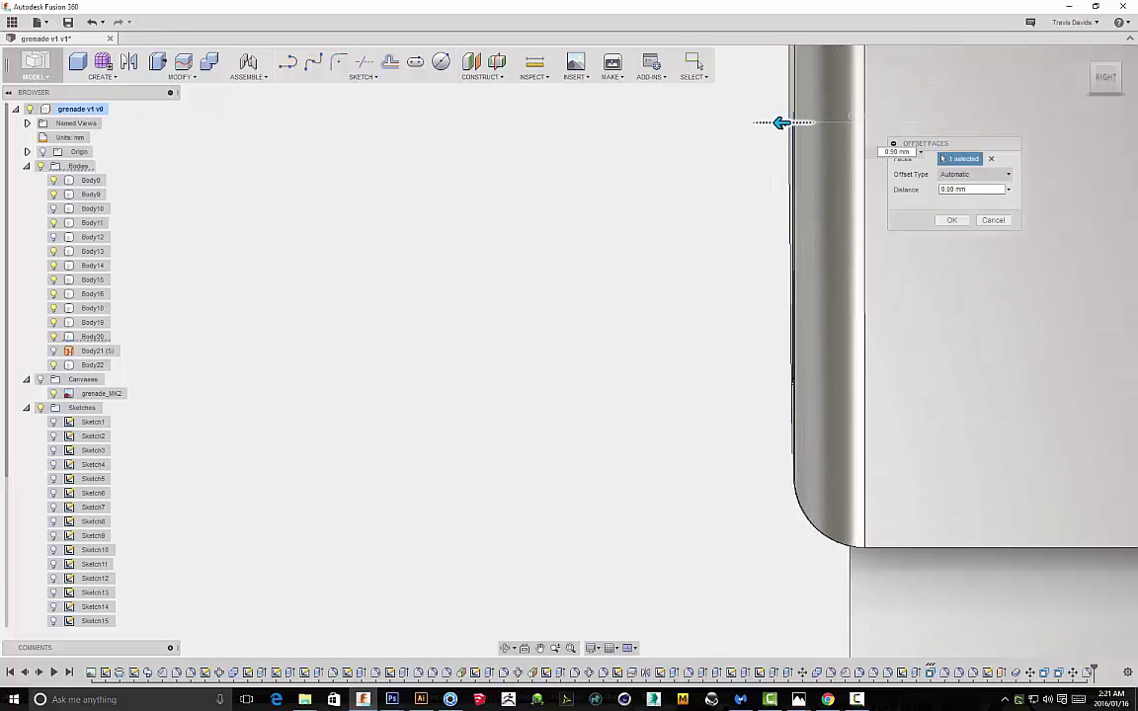
{"action": "left_click", "coordinate": [952, 220]}
Set the offset of the cover's opposite side face to -6.90 mm, widening its overhang past the lever
{"action": "scroll", "coordinate": [940, 297], "scroll_direction": "down", "scroll_amount": 3}
{"action": "scroll", "coordinate": [938, 307], "scroll_direction": "down", "scroll_amount": 2}
{"action": "middle_click_drag", "start_coordinate": [637, 283], "coordinate": [310, 285]}
{"action": "middle_click_drag", "start_coordinate": [1036, 299], "coordinate": [987, 296], "text": "shift"}
{"action": "left_click", "coordinate": [947, 213]}
{"action": "right_click", "coordinate": [1042, 183]}
{"action": "left_click", "coordinate": [1082, 167]}
{"action": "left_click", "coordinate": [1102, 78]}
{"action": "scroll", "coordinate": [1067, 225], "scroll_direction": "down", "scroll_amount": 2}
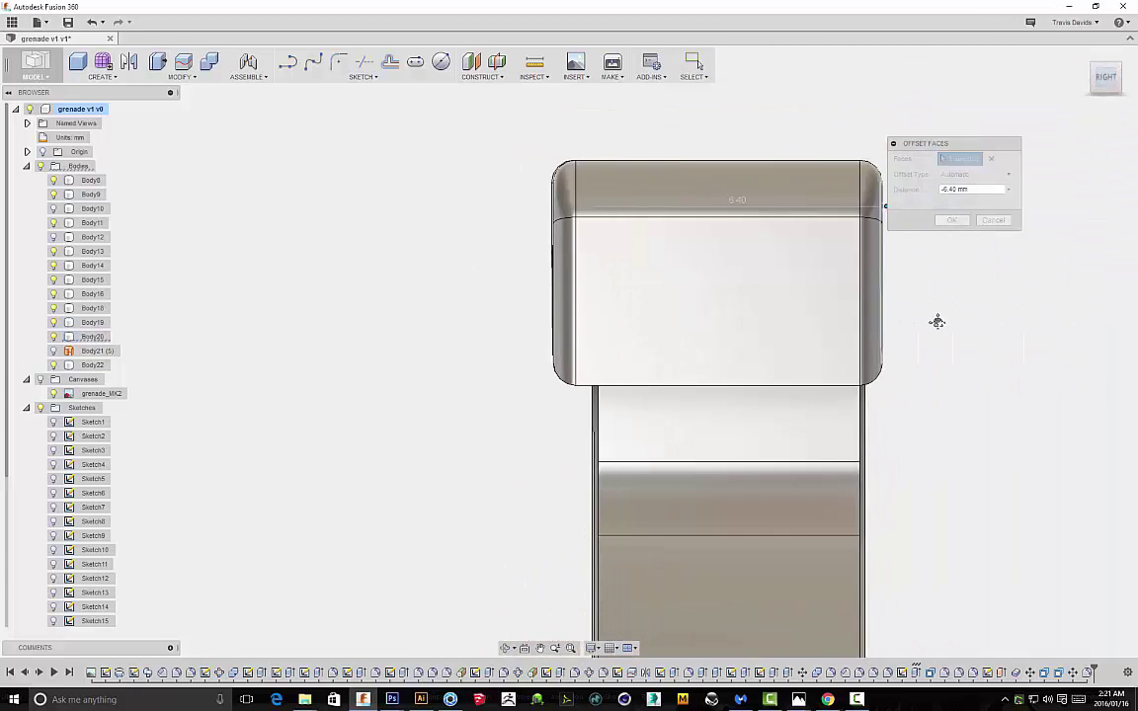
{"action": "scroll", "coordinate": [938, 323], "scroll_direction": "up", "scroll_amount": 5}
{"action": "left_click_drag", "start_coordinate": [816, 143], "coordinate": [854, 146]}
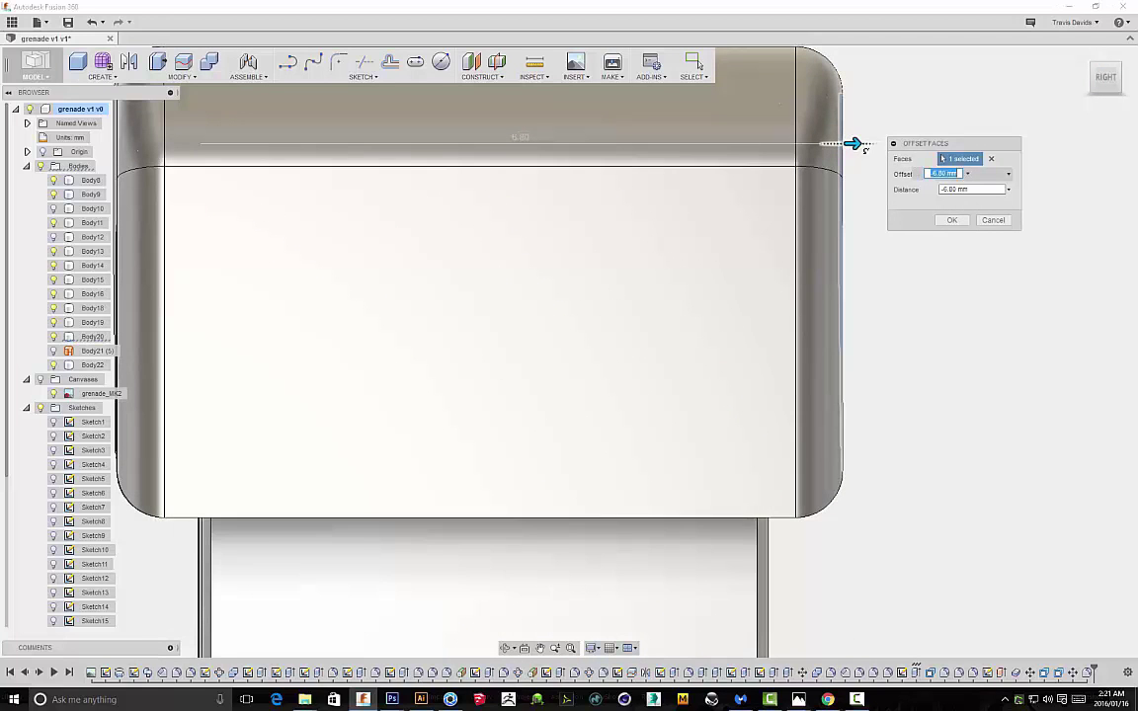
{"action": "left_click_drag", "start_coordinate": [864, 146], "coordinate": [873, 145]}
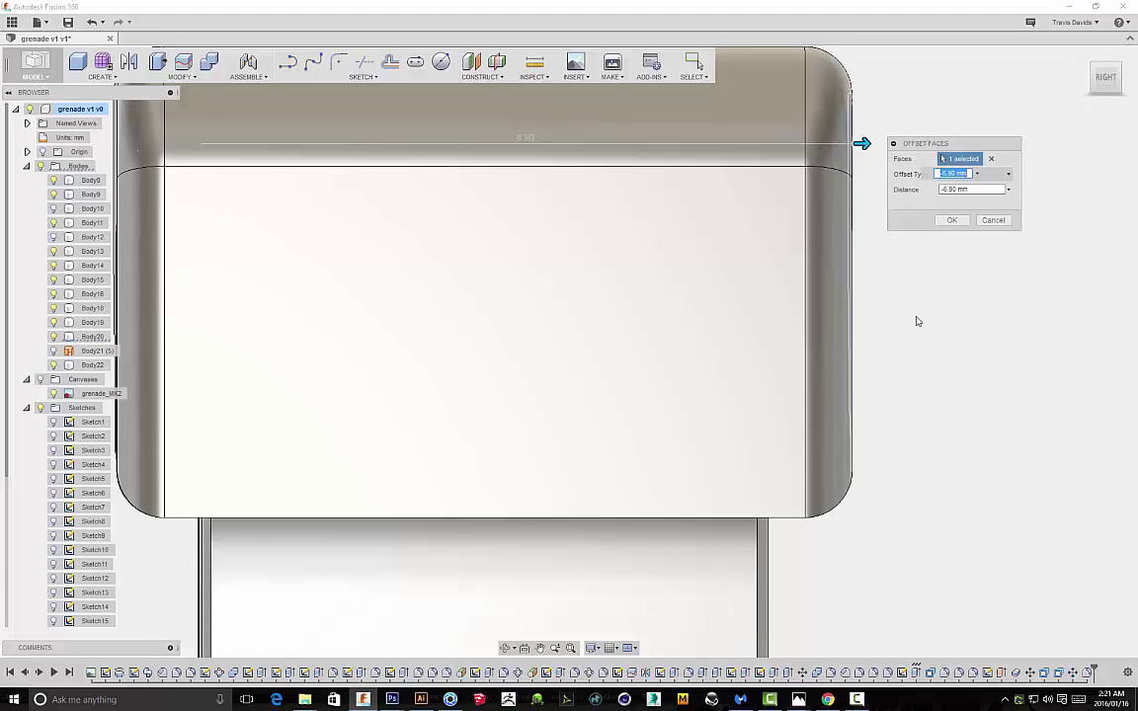
{"action": "left_click", "coordinate": [951, 221]}
Delete the fillet feature that rounds the cover's side edges
{"action": "scroll", "coordinate": [928, 306], "scroll_direction": "down", "scroll_amount": 5}
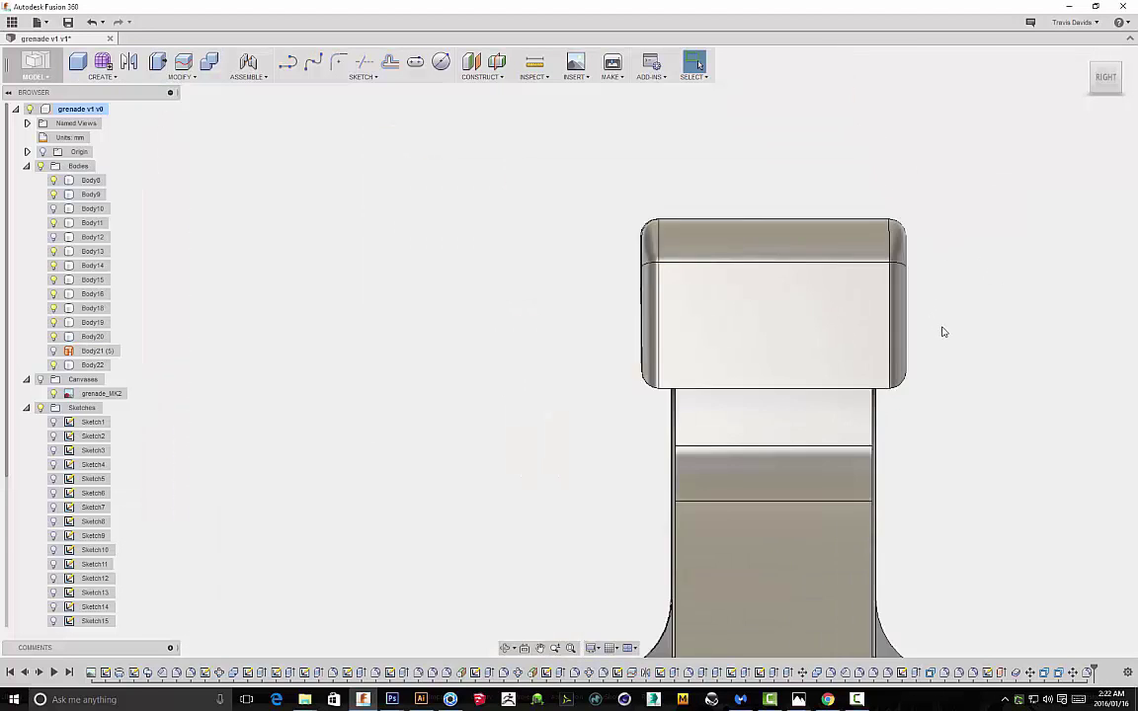
{"action": "middle_click_drag", "start_coordinate": [886, 388], "coordinate": [797, 330], "text": "shift"}
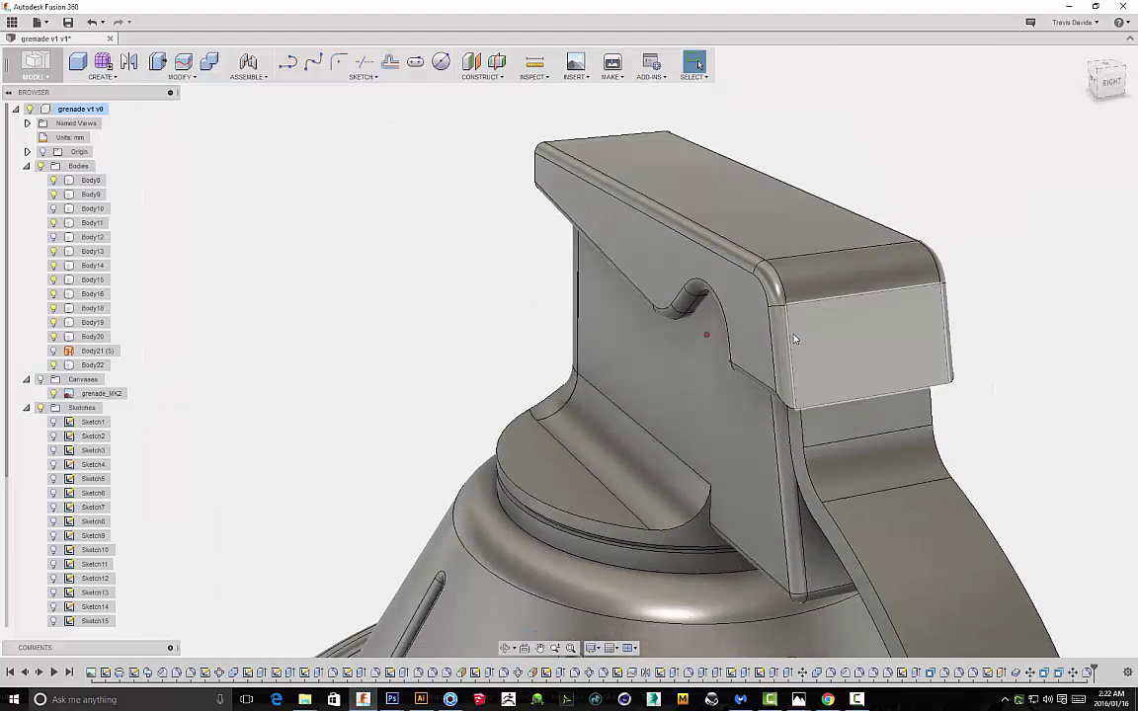
{"action": "right_click", "coordinate": [975, 672]}
{"action": "left_click", "coordinate": [998, 618]}
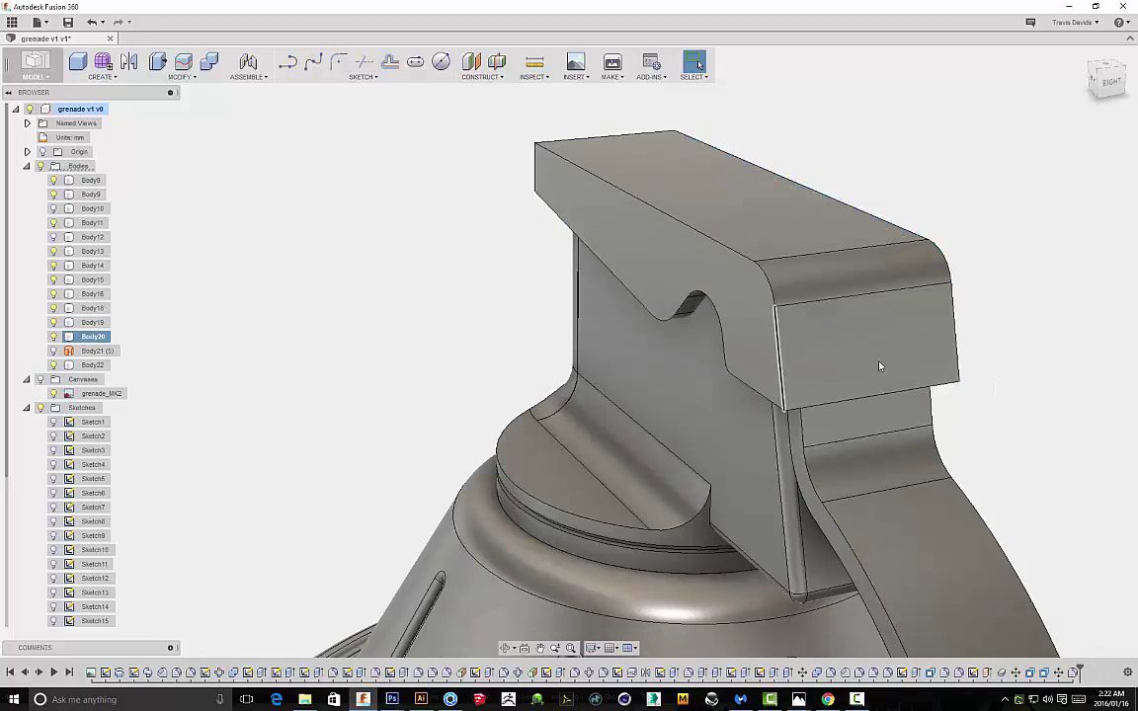
Chamfer the cover's outer edge chains on both sides with an equal distance of 0.30 mm
{"action": "left_click", "coordinate": [777, 341]}
{"action": "right_click", "coordinate": [983, 357]}
{"action": "left_click", "coordinate": [964, 429]}
{"action": "scroll", "coordinate": [775, 335], "scroll_direction": "up", "scroll_amount": 5}
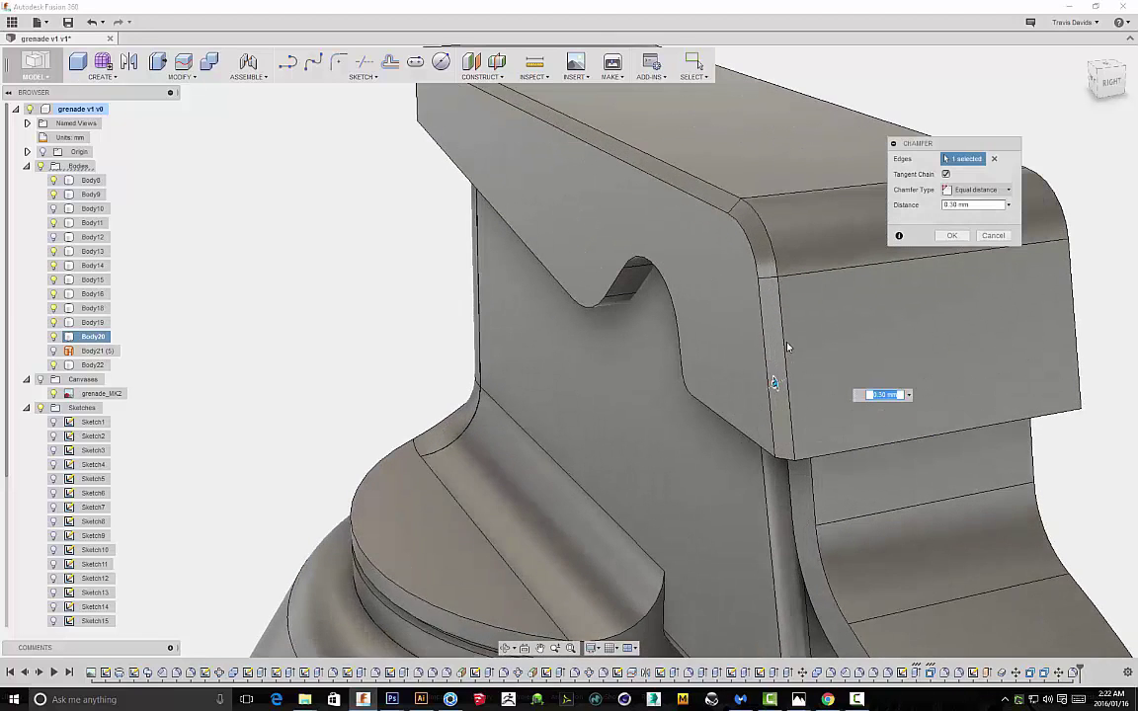
{"action": "left_click", "coordinate": [1110, 331]}
{"action": "scroll", "coordinate": [957, 325], "scroll_direction": "down", "scroll_amount": 3}
{"action": "middle_click_drag", "start_coordinate": [957, 325], "coordinate": [892, 290], "text": "shift"}
{"action": "left_click", "coordinate": [837, 358]}
{"action": "left_click", "coordinate": [778, 337]}
{"action": "middle_click_drag", "start_coordinate": [576, 339], "coordinate": [971, 346], "text": "shift"}
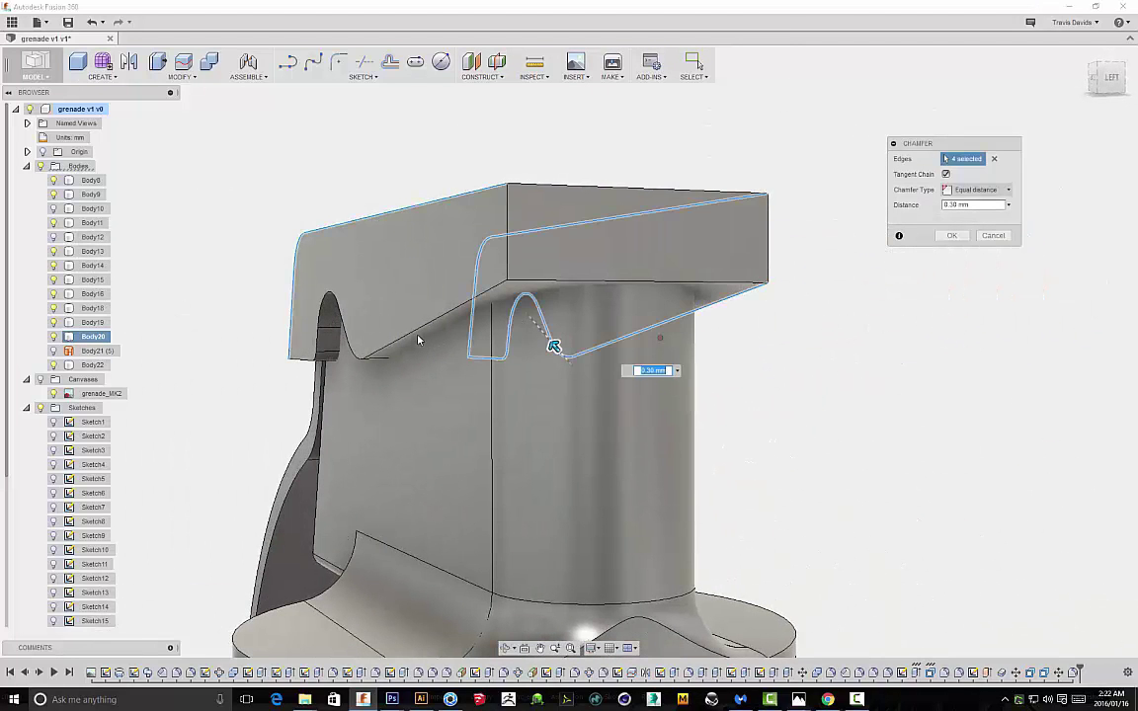
{"action": "scroll", "coordinate": [344, 304], "scroll_direction": "down", "scroll_amount": 3}
{"action": "middle_click_drag", "start_coordinate": [344, 304], "coordinate": [839, 292], "text": "shift"}
{"action": "left_click", "coordinate": [951, 237]}
{"action": "middle_click_drag", "start_coordinate": [933, 328], "coordinate": [733, 422], "text": "shift"}
{"action": "left_click", "coordinate": [732, 423]}
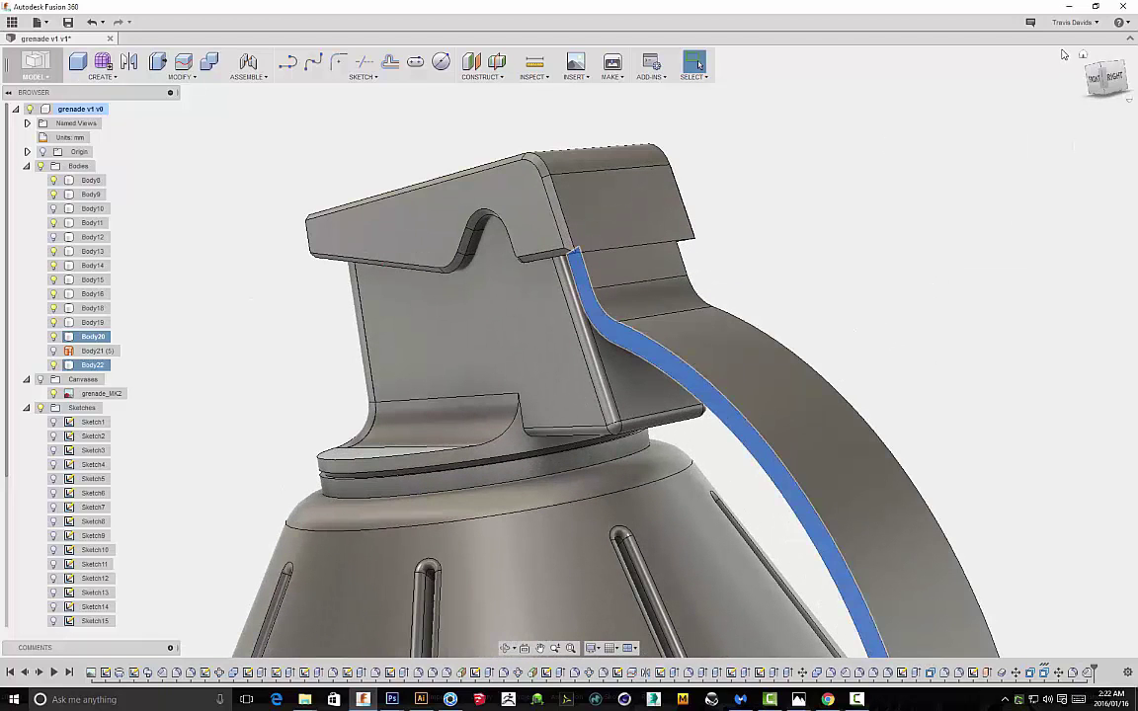
{"action": "left_click", "coordinate": [1114, 77]}
{"action": "right_click", "coordinate": [777, 249]}
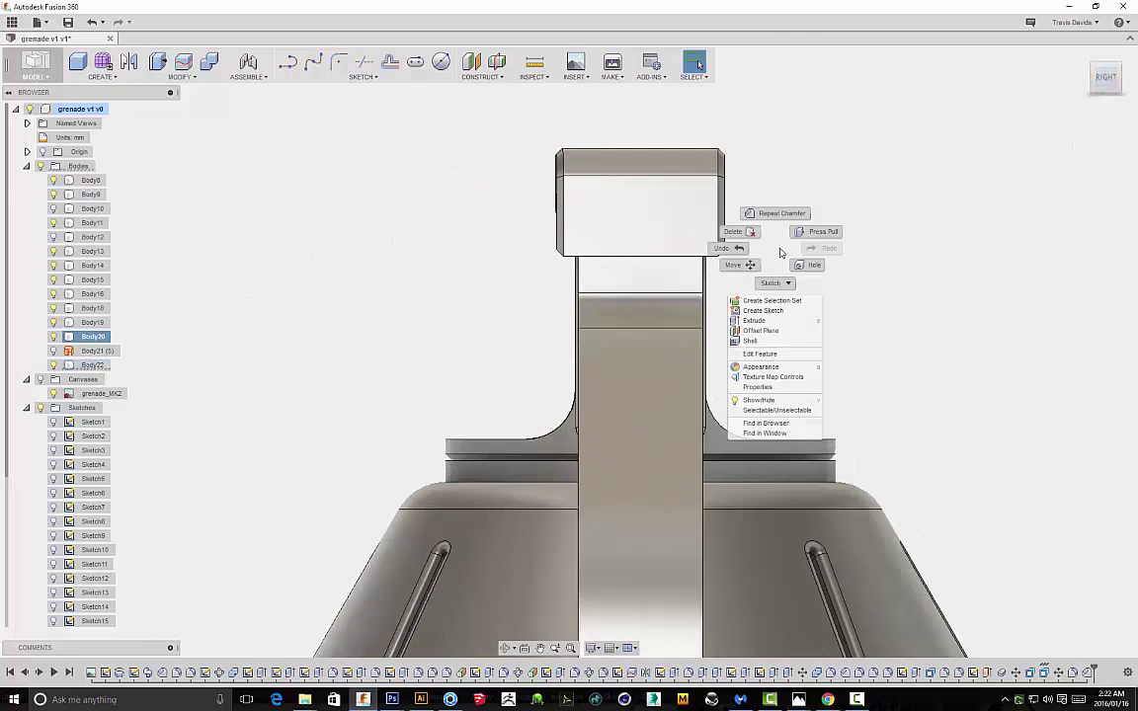
{"action": "left_click", "coordinate": [817, 236]}
{"action": "scroll", "coordinate": [585, 422], "scroll_direction": "up", "scroll_amount": 5}
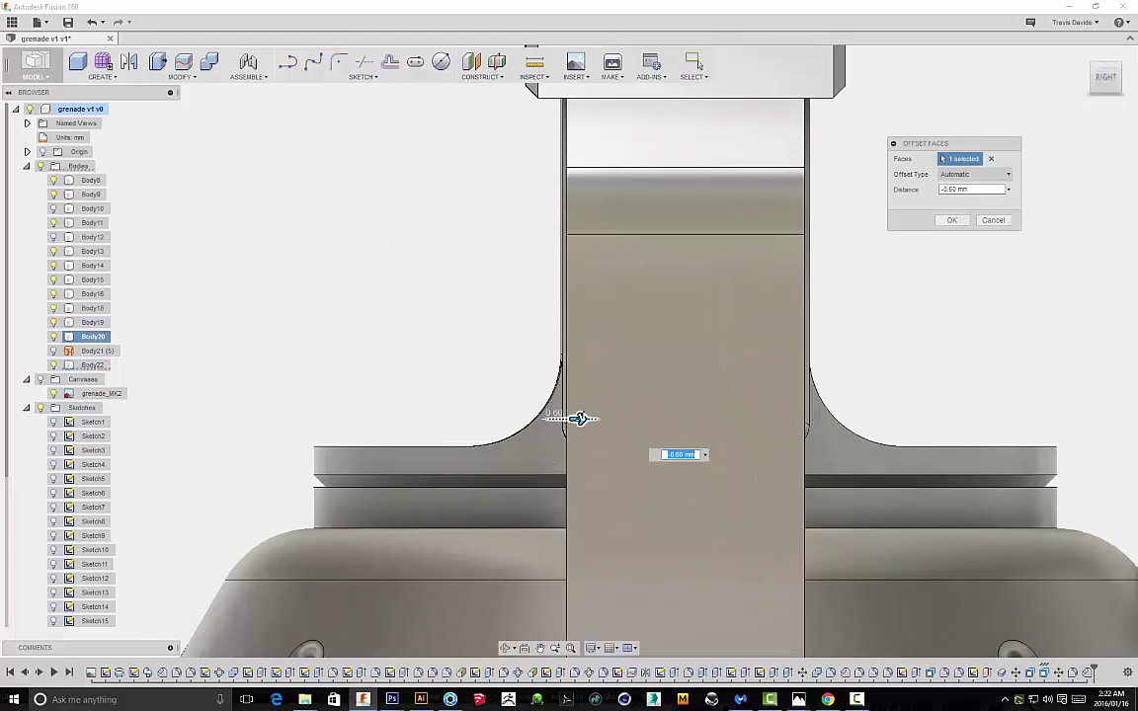
{"action": "left_click_drag", "start_coordinate": [530, 419], "coordinate": [508, 419]}
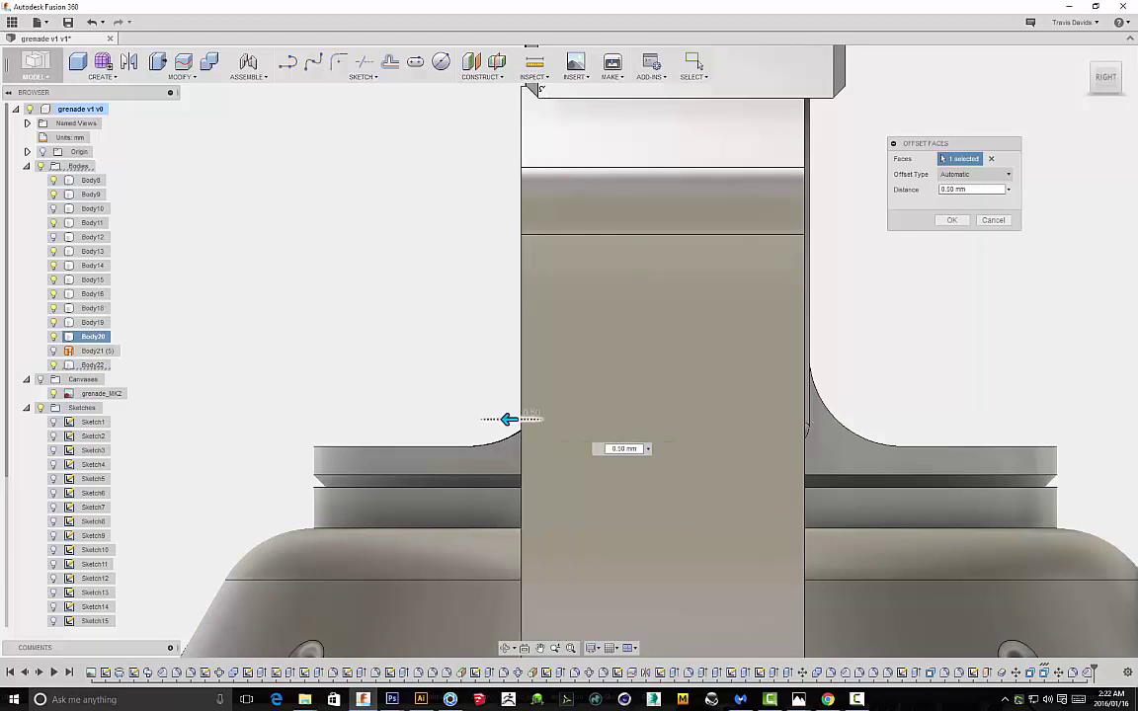
{"action": "scroll", "coordinate": [489, 140], "scroll_direction": "up", "scroll_amount": 3}
{"action": "key", "text": "Escape"}
Set the offset of the safety lever's side face to 0.10 mm, flush with the inner edge of the cover's chamfer
{"action": "middle_click_drag", "start_coordinate": [498, 200], "coordinate": [493, 274], "text": "shift"}
{"action": "middle_click_drag", "start_coordinate": [597, 188], "coordinate": [1010, 265], "text": "shift"}
{"action": "right_click", "coordinate": [1021, 254]}
{"action": "left_click", "coordinate": [1062, 237]}
{"action": "left_click_drag", "start_coordinate": [577, 244], "coordinate": [540, 218]}
{"action": "scroll", "coordinate": [569, 219], "scroll_direction": "up", "scroll_amount": 3}
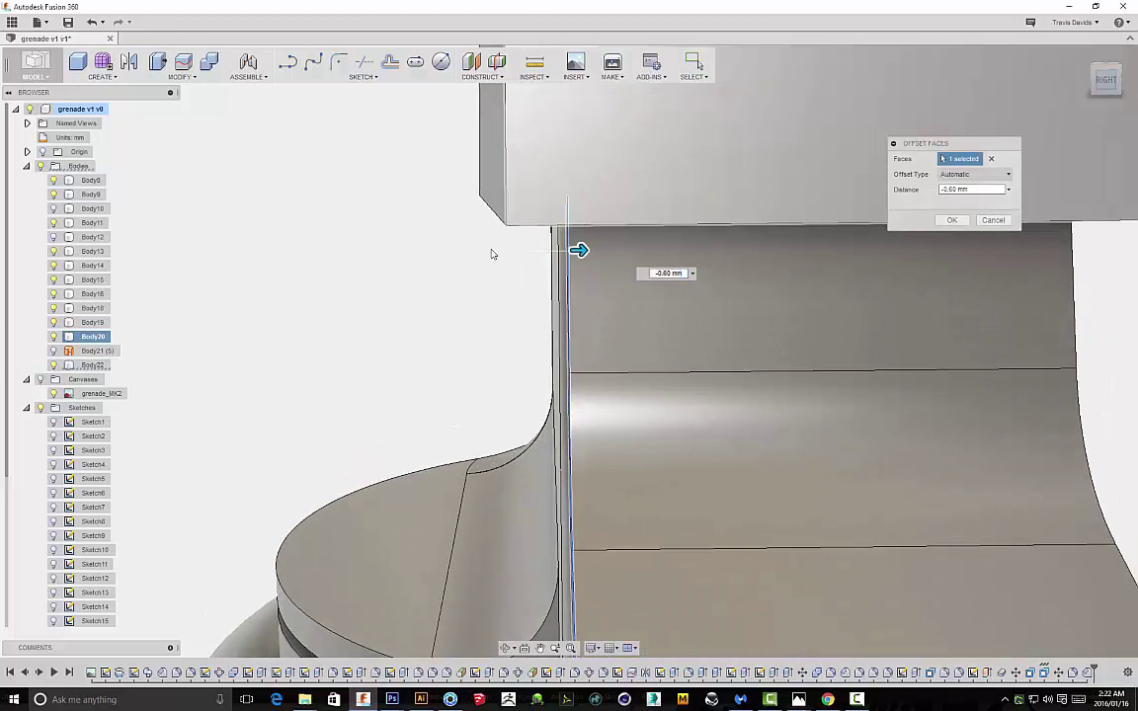
{"action": "left_click_drag", "start_coordinate": [580, 241], "coordinate": [527, 192]}
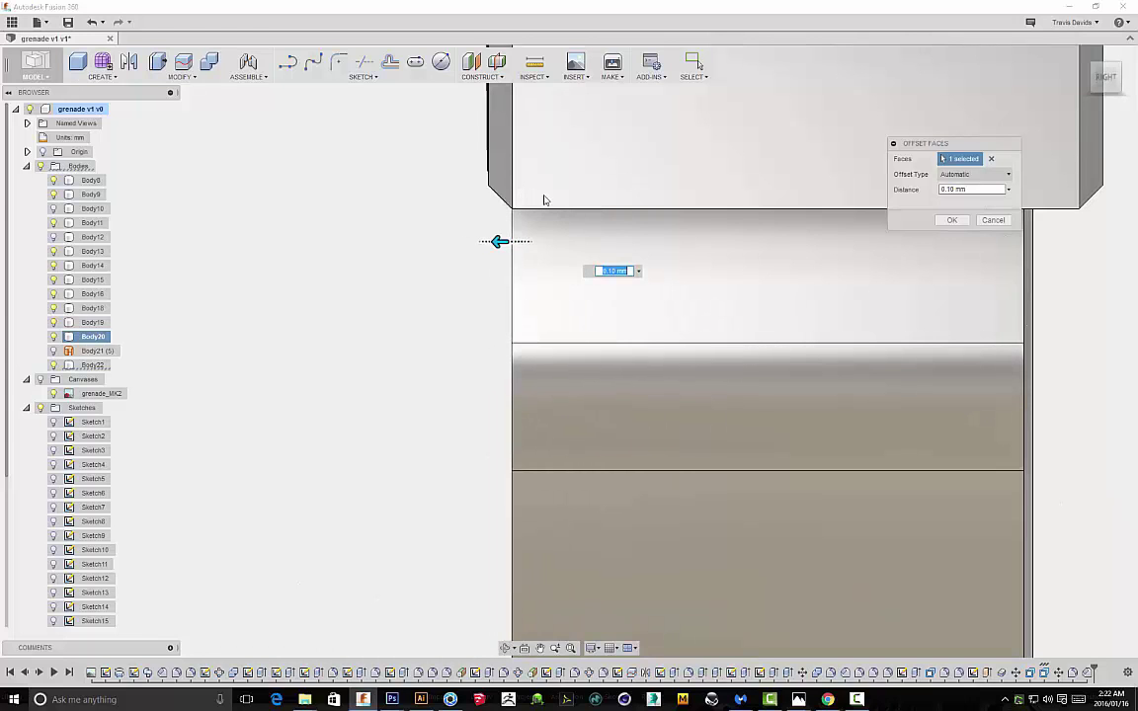
{"action": "left_click", "coordinate": [991, 219]}
Offset the lever's opposite side face by 1.10 mm, out to the inner edge of the cover's other chamfer
{"action": "mouse_move", "coordinate": [963, 259]}
{"action": "middle_mouse_down", "text": "shift"}
{"action": "mouse_move", "coordinate": [1046, 279]}
{"action": "mouse_move", "coordinate": [974, 276]}
{"action": "middle_mouse_up", "text": "shift"}
{"action": "left_click", "coordinate": [985, 252]}
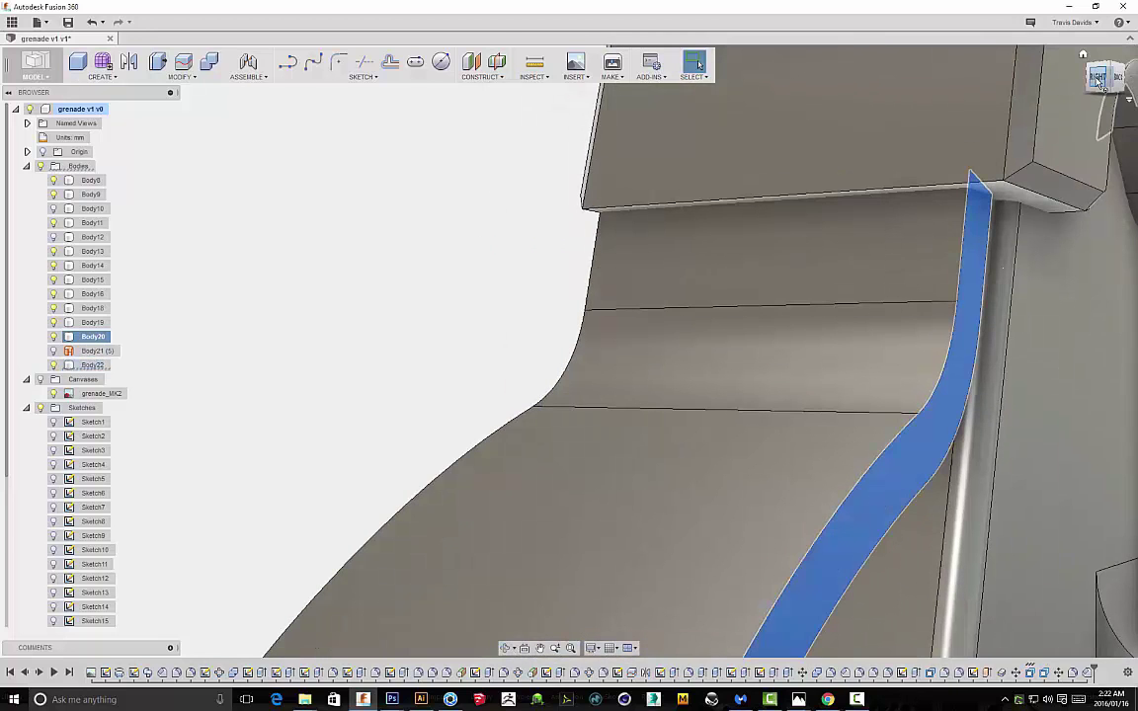
{"action": "left_click", "coordinate": [1101, 78]}
{"action": "scroll", "coordinate": [1072, 208], "scroll_direction": "down", "scroll_amount": 2}
{"action": "middle_click_drag", "start_coordinate": [1072, 209], "coordinate": [884, 228]}
{"action": "right_click", "coordinate": [960, 211]}
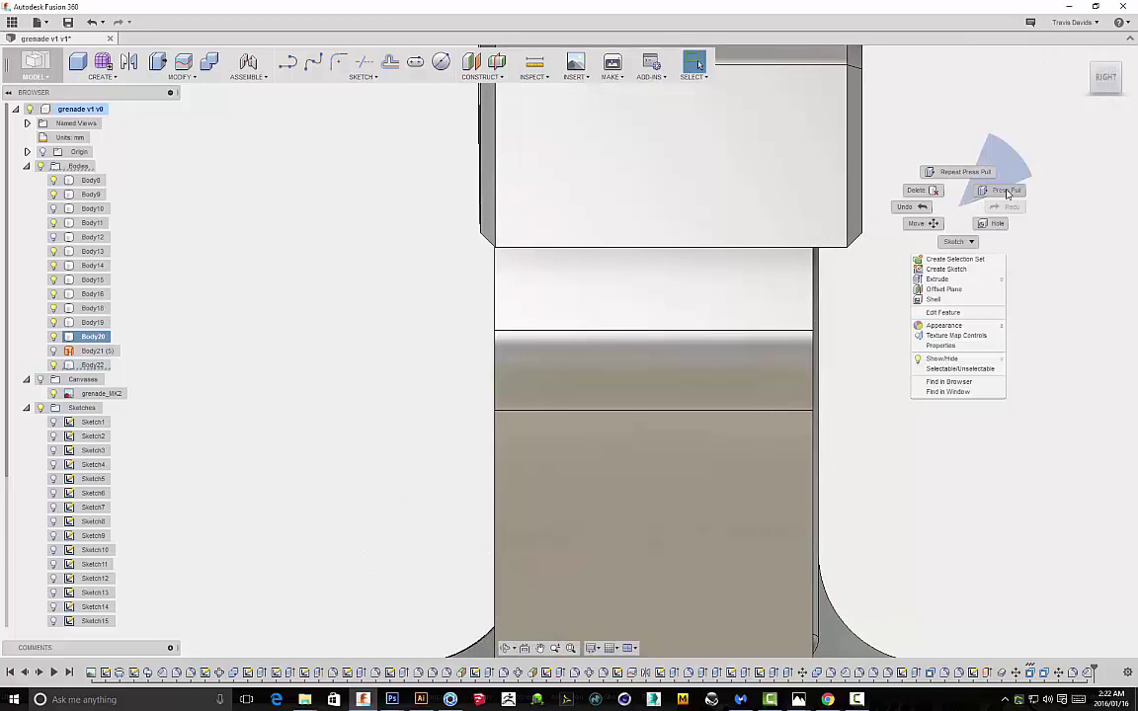
{"action": "left_click", "coordinate": [1008, 192]}
{"action": "scroll", "coordinate": [884, 237], "scroll_direction": "up", "scroll_amount": 1}
{"action": "left_click_drag", "start_coordinate": [826, 286], "coordinate": [845, 225]}
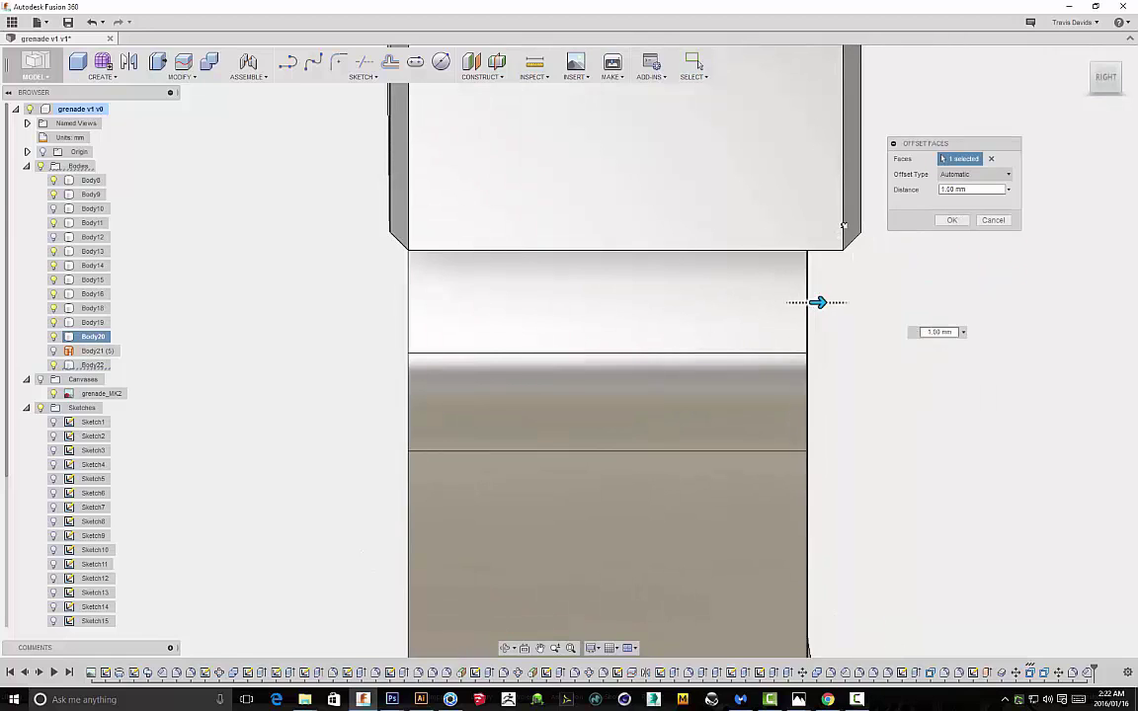
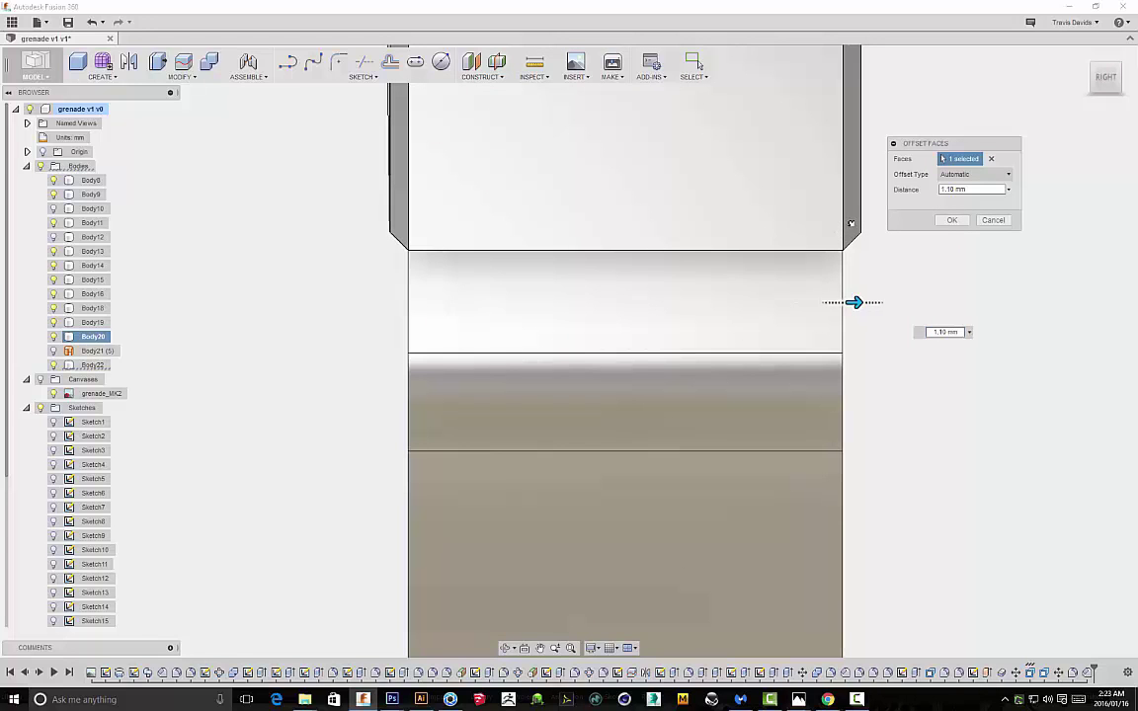
{"action": "left_click", "coordinate": [953, 220]}
Hide every visible body except the safety lever, Body22
{"action": "scroll", "coordinate": [921, 317], "scroll_direction": "down", "scroll_amount": 6}
{"action": "mouse_move", "coordinate": [926, 317]}
{"action": "middle_mouse_down", "text": "shift"}
{"action": "mouse_move", "coordinate": [749, 315]}
{"action": "mouse_move", "coordinate": [830, 343]}
{"action": "mouse_move", "coordinate": [826, 249]}
{"action": "mouse_move", "coordinate": [907, 199]}
{"action": "mouse_move", "coordinate": [889, 267]}
{"action": "mouse_move", "coordinate": [864, 275]}
{"action": "mouse_move", "coordinate": [887, 308]}
{"action": "mouse_move", "coordinate": [856, 312]}
{"action": "mouse_move", "coordinate": [734, 282]}
{"action": "middle_mouse_up", "text": "shift"}
{"action": "scroll", "coordinate": [808, 157], "scroll_direction": "down", "scroll_amount": 3}
{"action": "scroll", "coordinate": [796, 204], "scroll_direction": "up", "scroll_amount": 2}
{"action": "scroll", "coordinate": [796, 205], "scroll_direction": "down", "scroll_amount": 3}
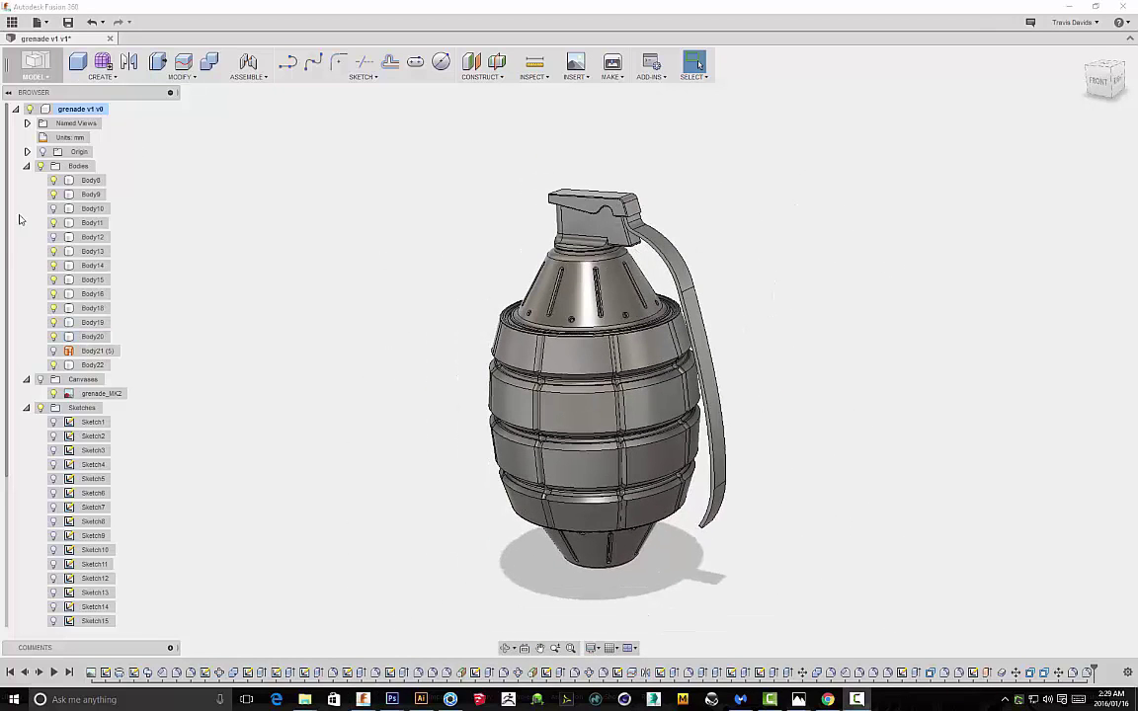
{"action": "left_click", "coordinate": [53, 181]}
{"action": "left_click", "coordinate": [55, 195]}
{"action": "left_click", "coordinate": [56, 224]}
{"action": "left_click", "coordinate": [54, 251]}
{"action": "left_click", "coordinate": [54, 267]}
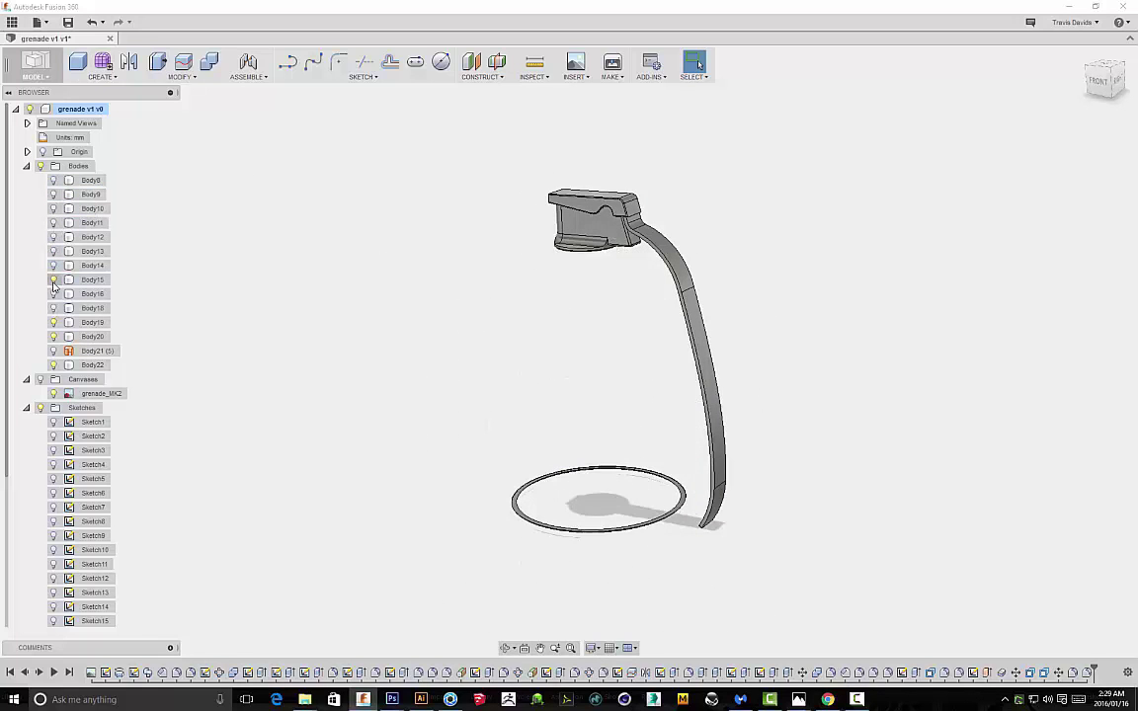
{"action": "left_click", "coordinate": [53, 308]}
{"action": "left_click", "coordinate": [54, 322]}
{"action": "left_click", "coordinate": [54, 337]}
Sketch a two-point rectangle about 4 mm wide and 79.6 mm long along the lever's length, on the plane facing the right view
{"action": "middle_click_drag", "start_coordinate": [1070, 418], "coordinate": [894, 380], "text": "shift"}
{"action": "left_click", "coordinate": [346, 79]}
{"action": "mouse_move", "coordinate": [378, 120]}
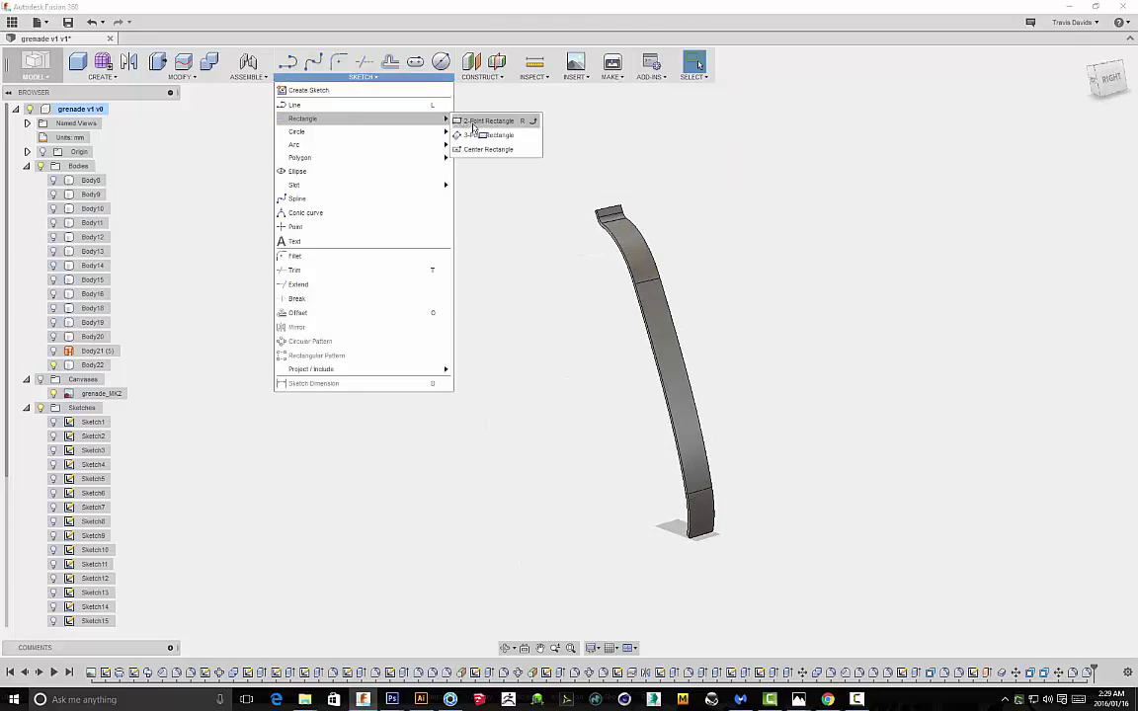
{"action": "left_click", "coordinate": [473, 121]}
{"action": "left_click", "coordinate": [781, 296]}
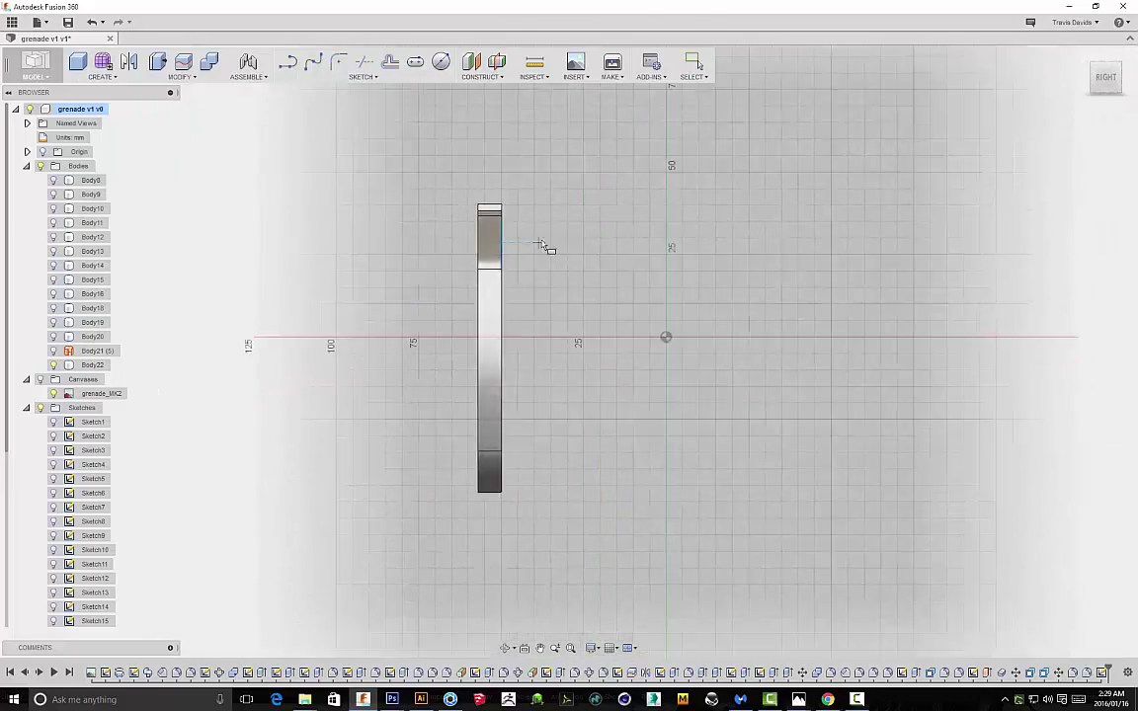
{"action": "scroll", "coordinate": [490, 216], "scroll_direction": "up", "scroll_amount": 10}
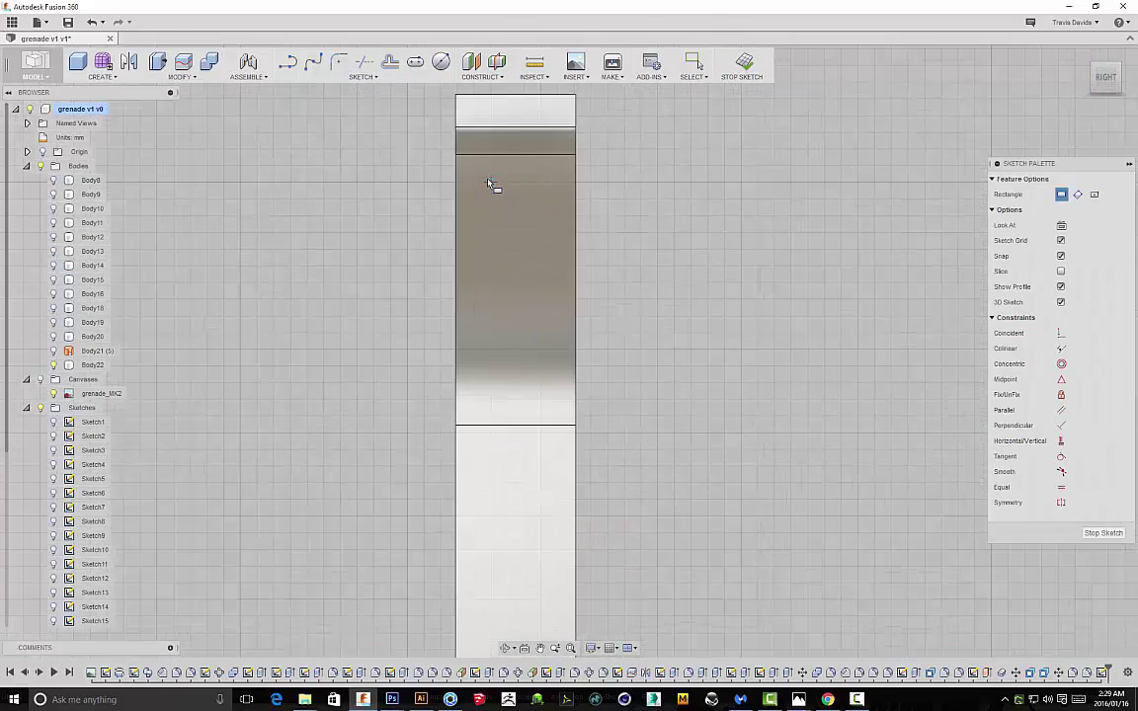
{"action": "scroll", "coordinate": [488, 182], "scroll_direction": "up", "scroll_amount": 3}
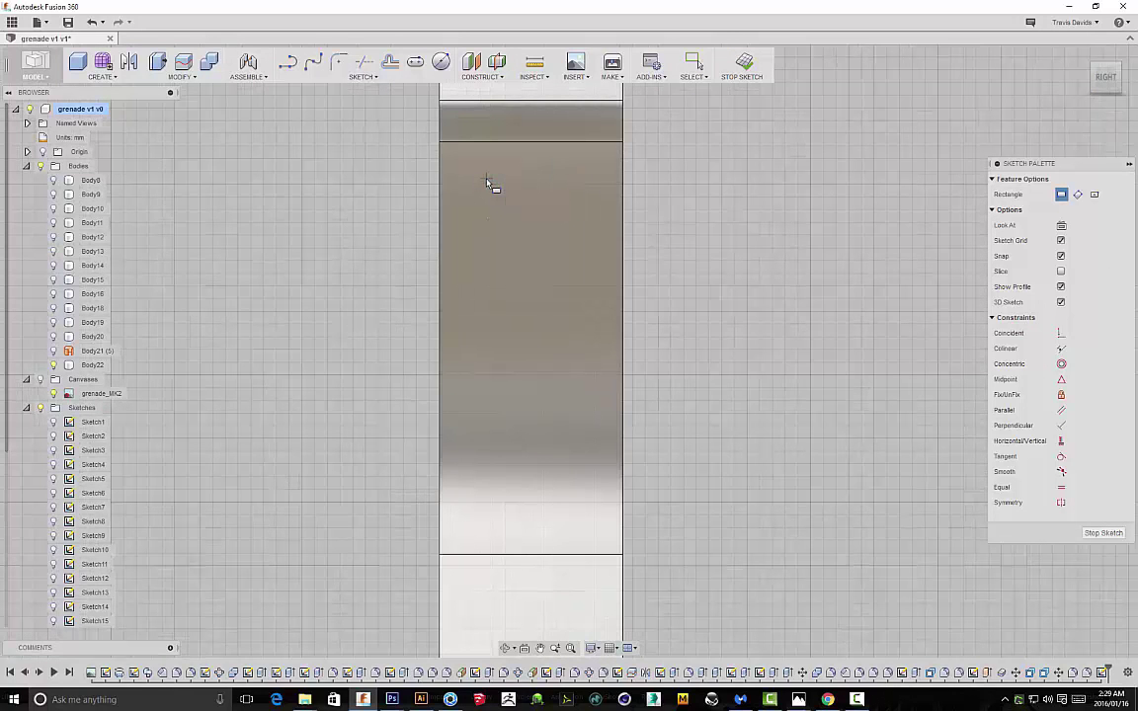
{"action": "left_click", "coordinate": [479, 187]}
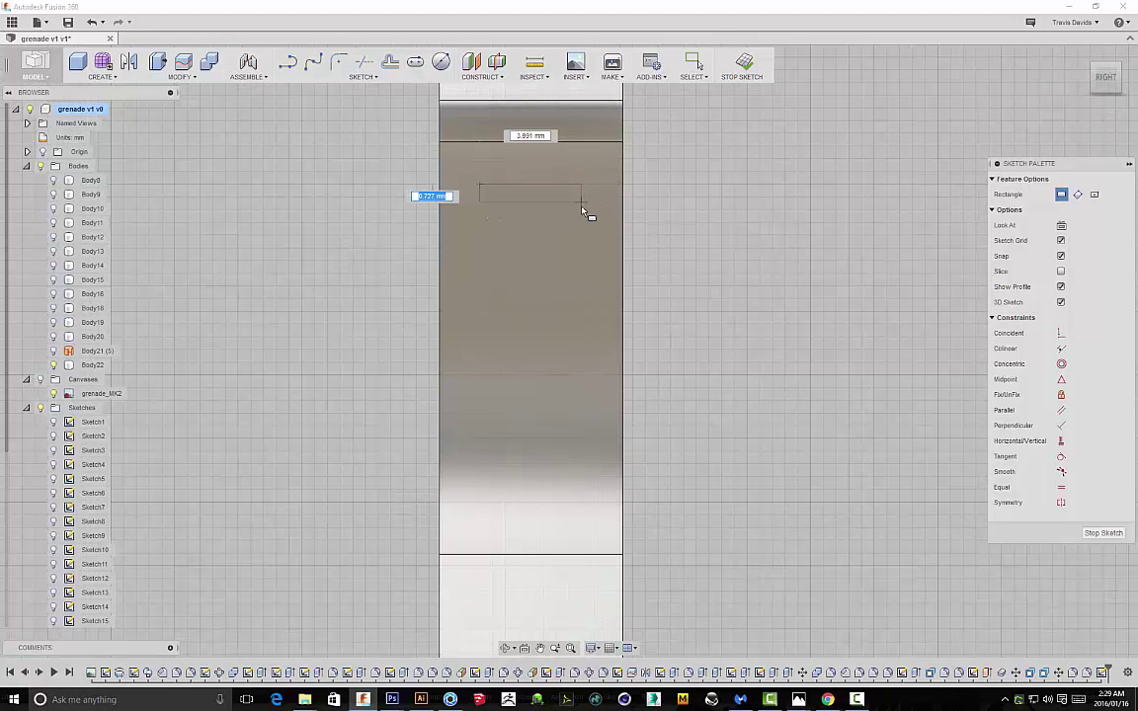
{"action": "scroll", "coordinate": [584, 340], "scroll_direction": "down", "scroll_amount": 5}
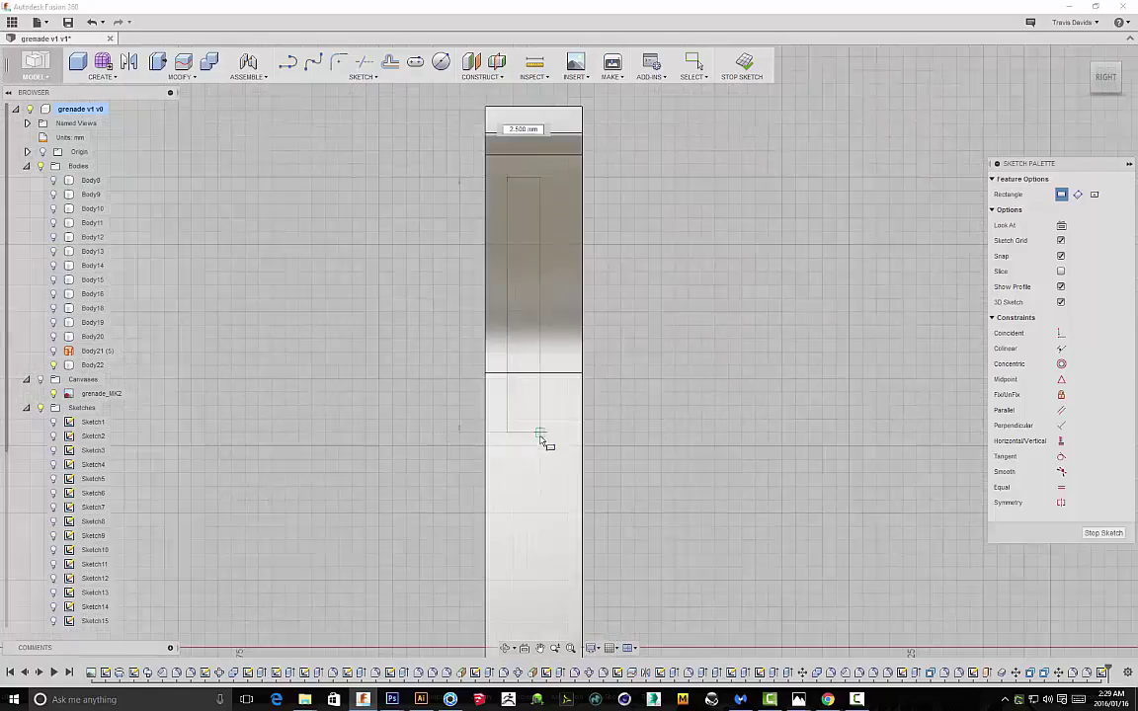
{"action": "middle_click_drag", "start_coordinate": [558, 458], "coordinate": [528, 262]}
{"action": "middle_click_drag", "start_coordinate": [500, 483], "coordinate": [498, 221]}
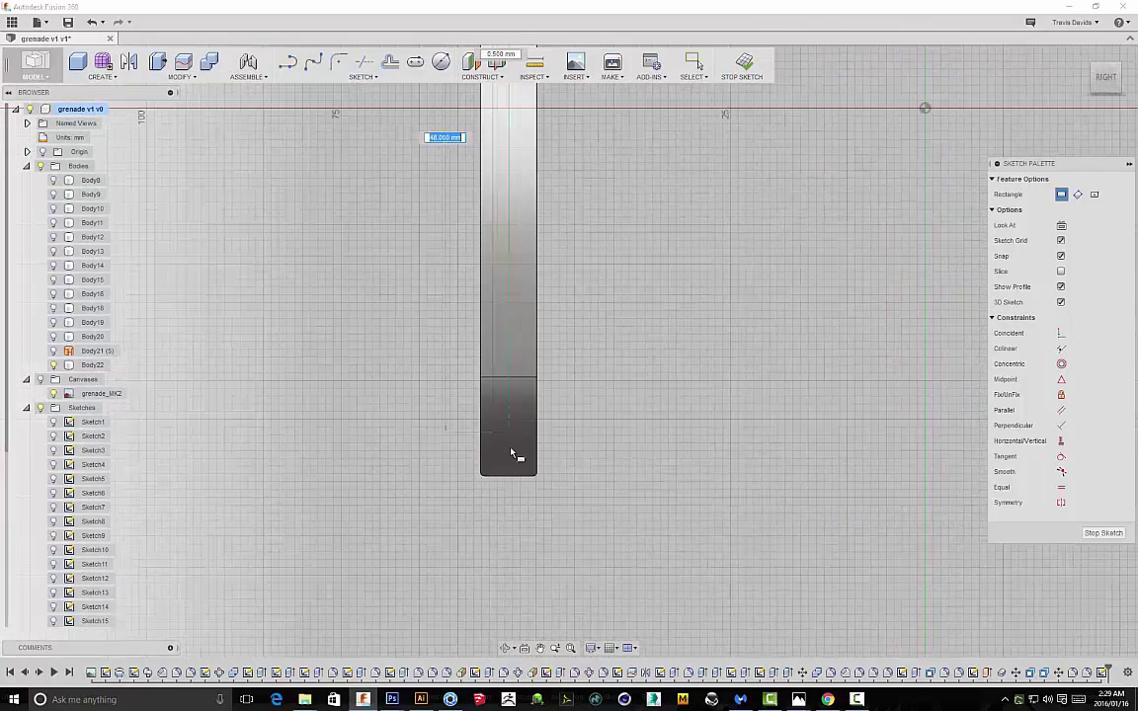
{"action": "scroll", "coordinate": [524, 443], "scroll_direction": "up", "scroll_amount": 10}
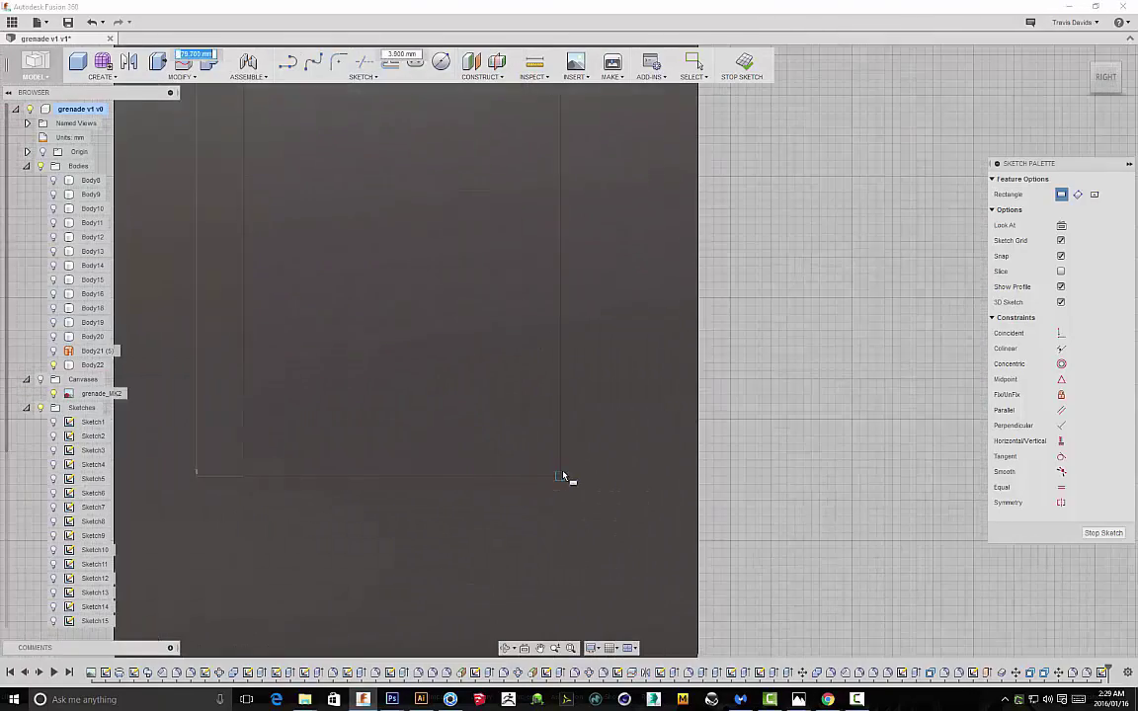
{"action": "scroll", "coordinate": [563, 475], "scroll_direction": "down", "scroll_amount": 3}
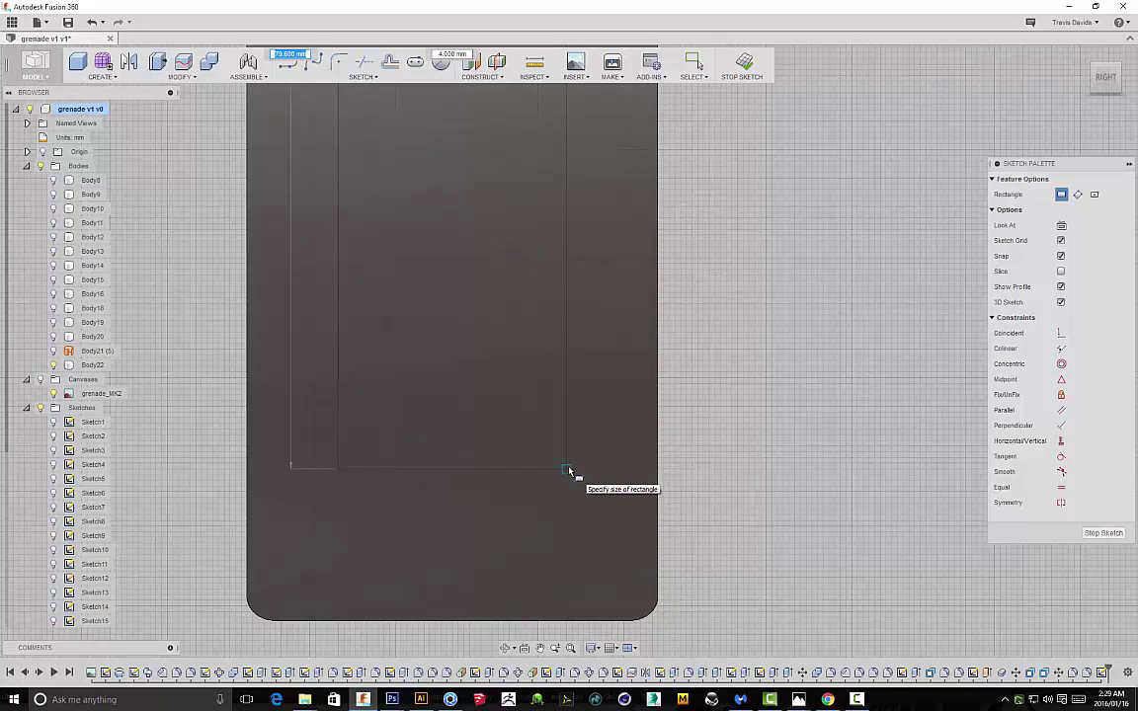
{"action": "left_click", "coordinate": [569, 471]}
{"action": "scroll", "coordinate": [722, 242], "scroll_direction": "down", "scroll_amount": 5}
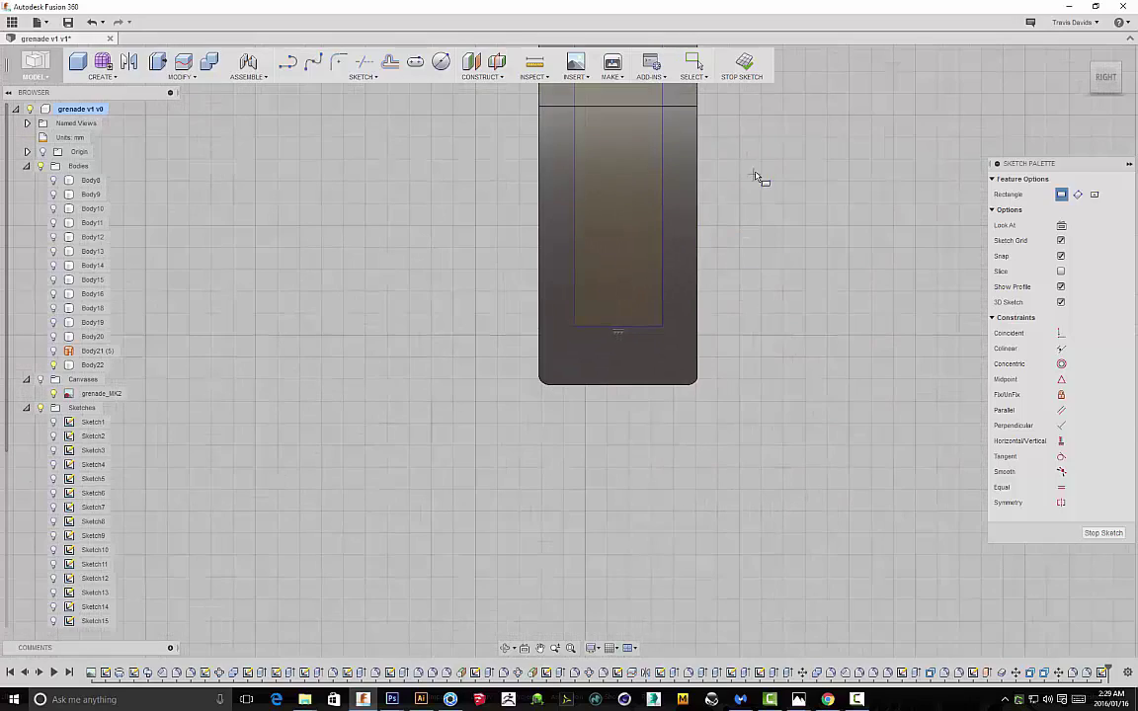
{"action": "scroll", "coordinate": [642, 306], "scroll_direction": "up", "scroll_amount": 5}
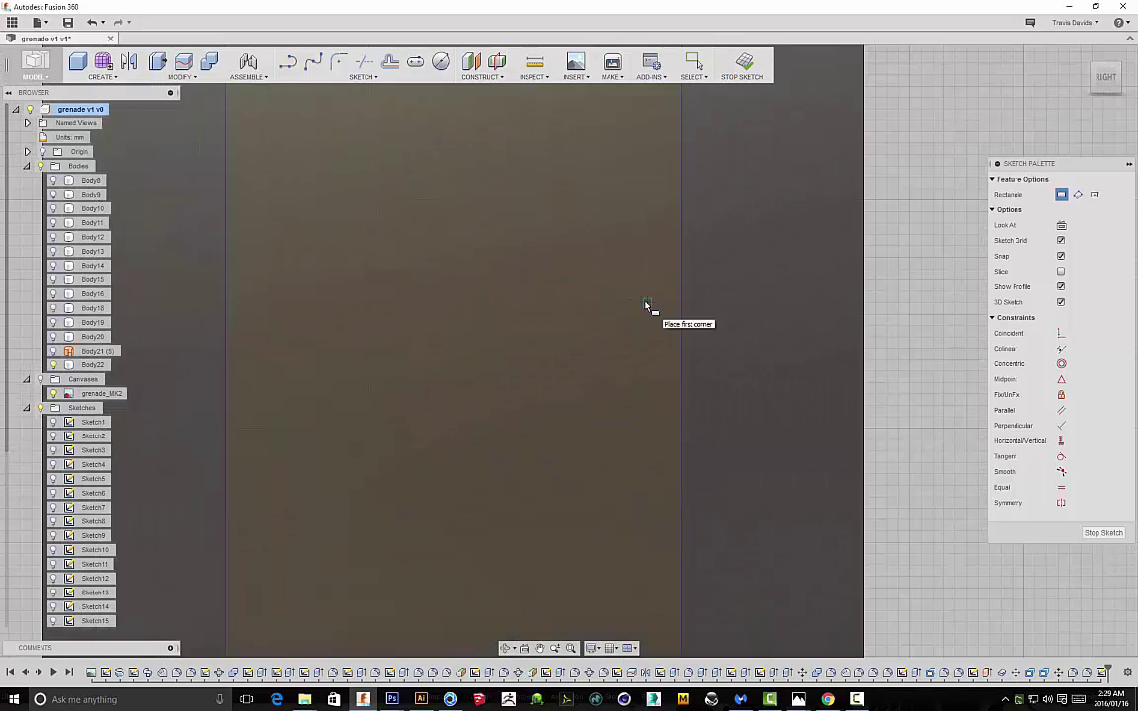
{"action": "scroll", "coordinate": [648, 307], "scroll_direction": "down", "scroll_amount": 5}
{"action": "right_click", "coordinate": [781, 237]}
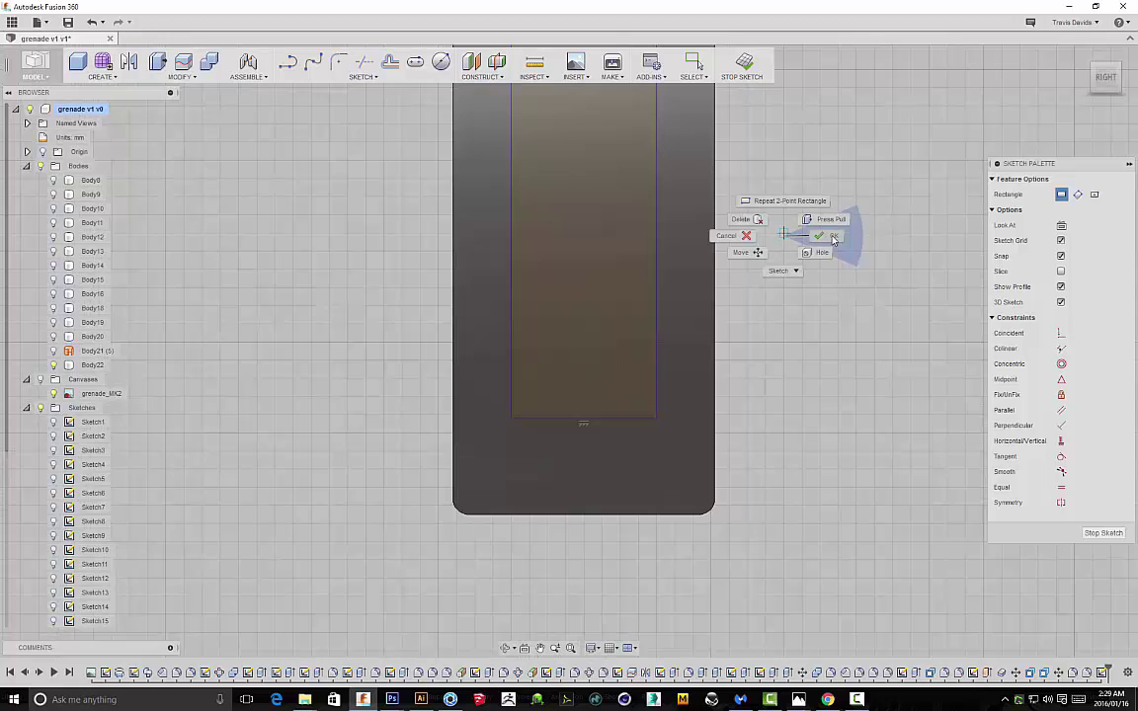
{"action": "left_click", "coordinate": [833, 239]}
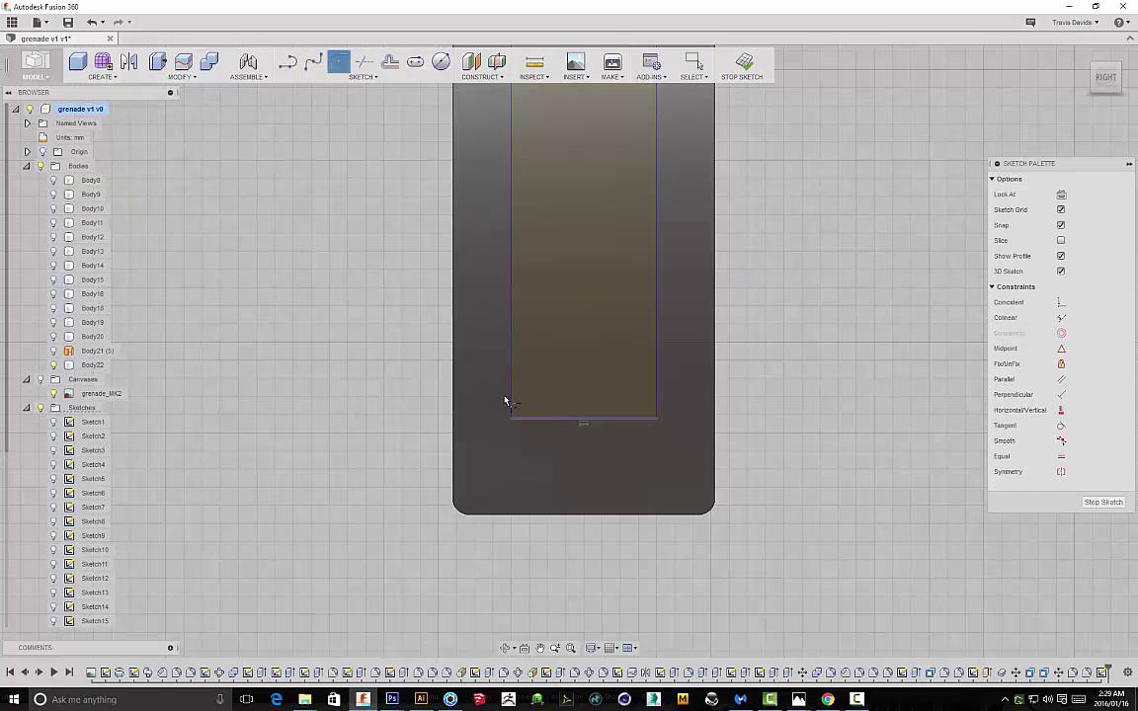
Hide the bodies and fillet the sketched rectangle's two lower corners with a 0.50 mm radius
{"action": "left_click", "coordinate": [550, 409]}
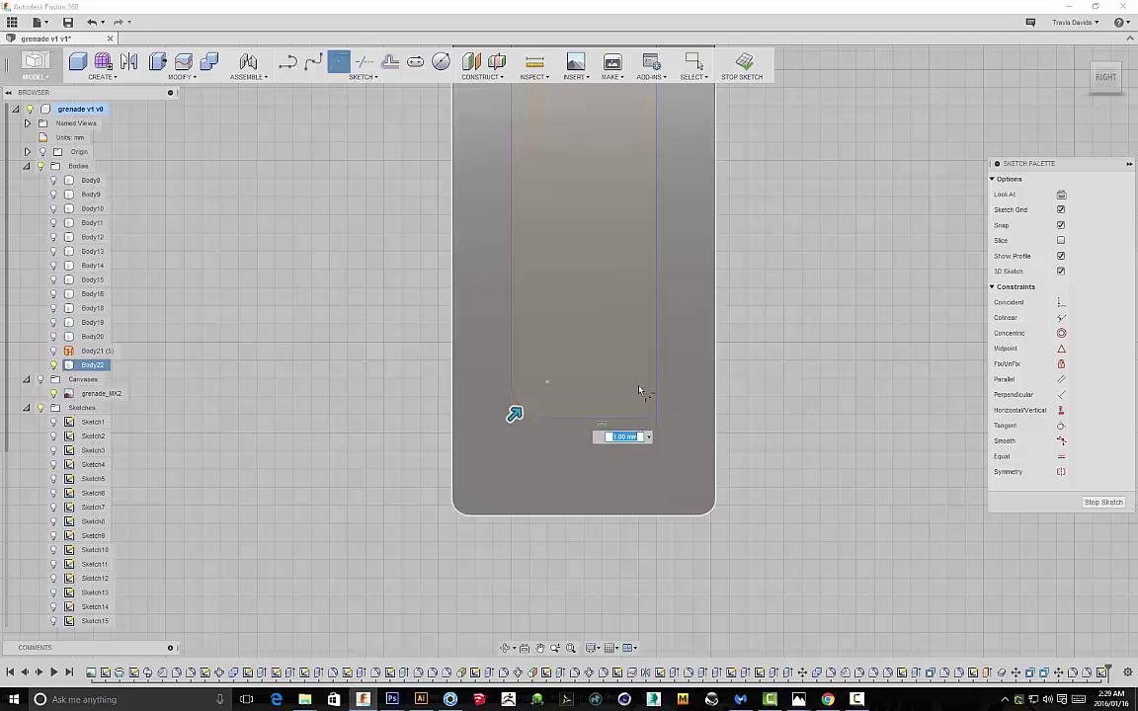
{"action": "left_click", "coordinate": [41, 166]}
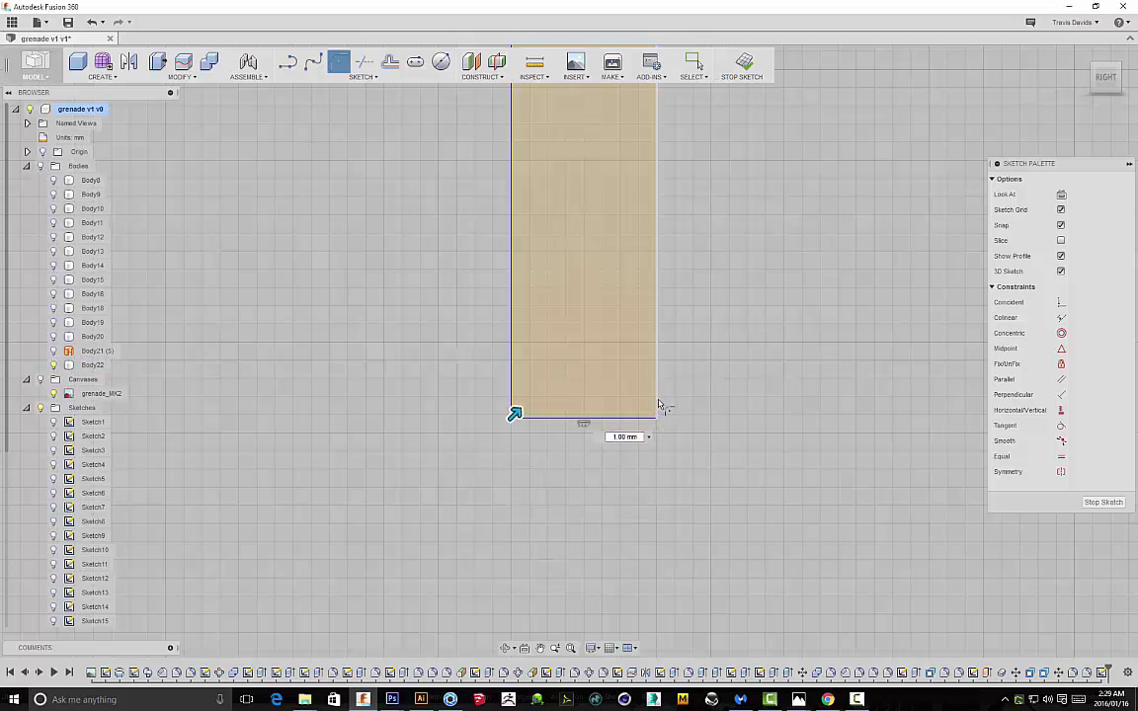
{"action": "right_click", "coordinate": [745, 371]}
{"action": "left_click", "coordinate": [700, 365]}
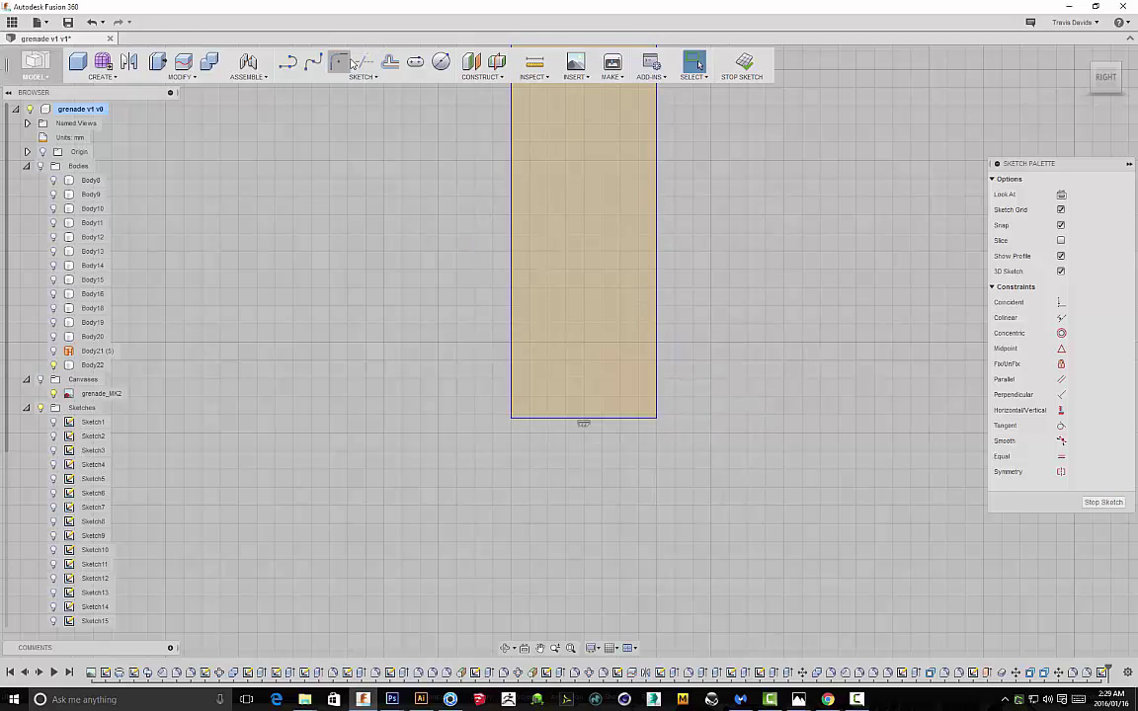
{"action": "left_click", "coordinate": [512, 400]}
{"action": "left_click", "coordinate": [643, 423]}
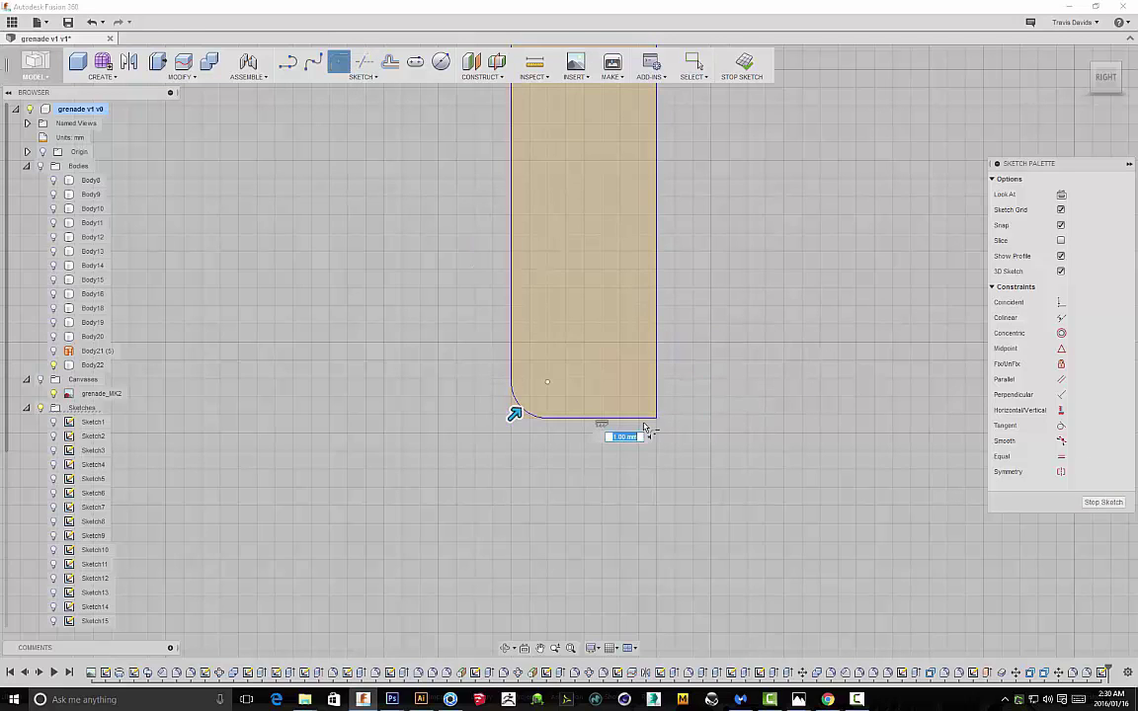
{"action": "left_click", "coordinate": [640, 420]}
{"action": "left_click", "coordinate": [658, 402]}
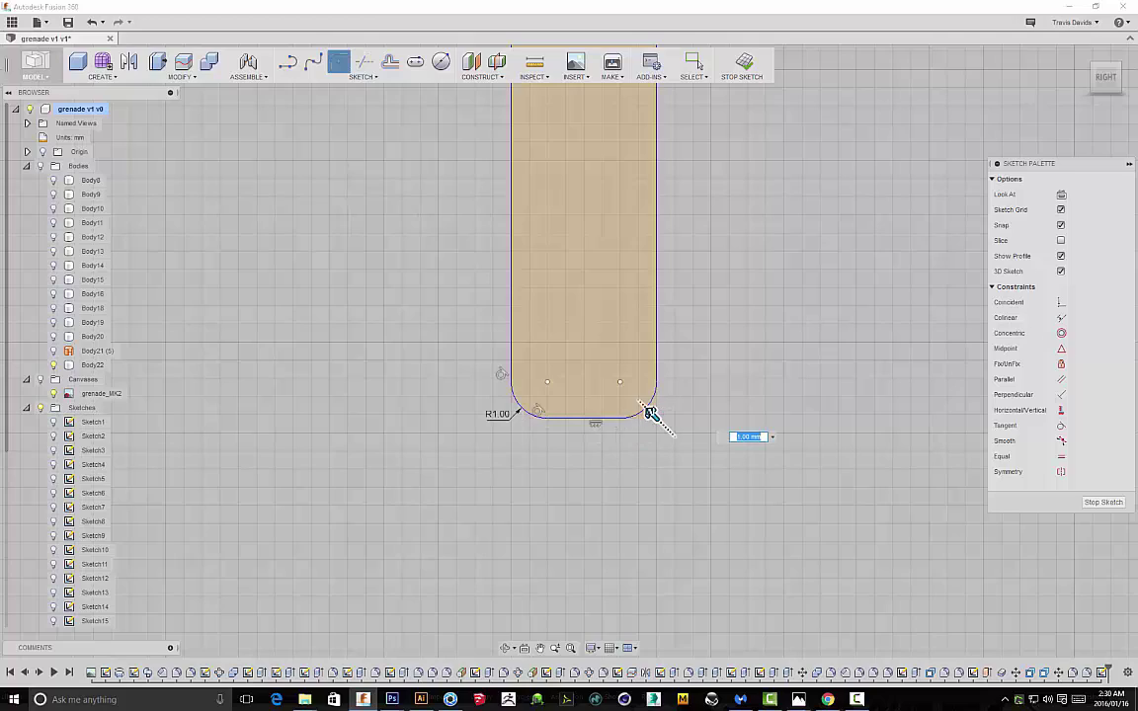
Fillet the rectangle's two upper corners with the same 0.50 mm radius
{"action": "scroll", "coordinate": [660, 306], "scroll_direction": "down", "scroll_amount": 10}
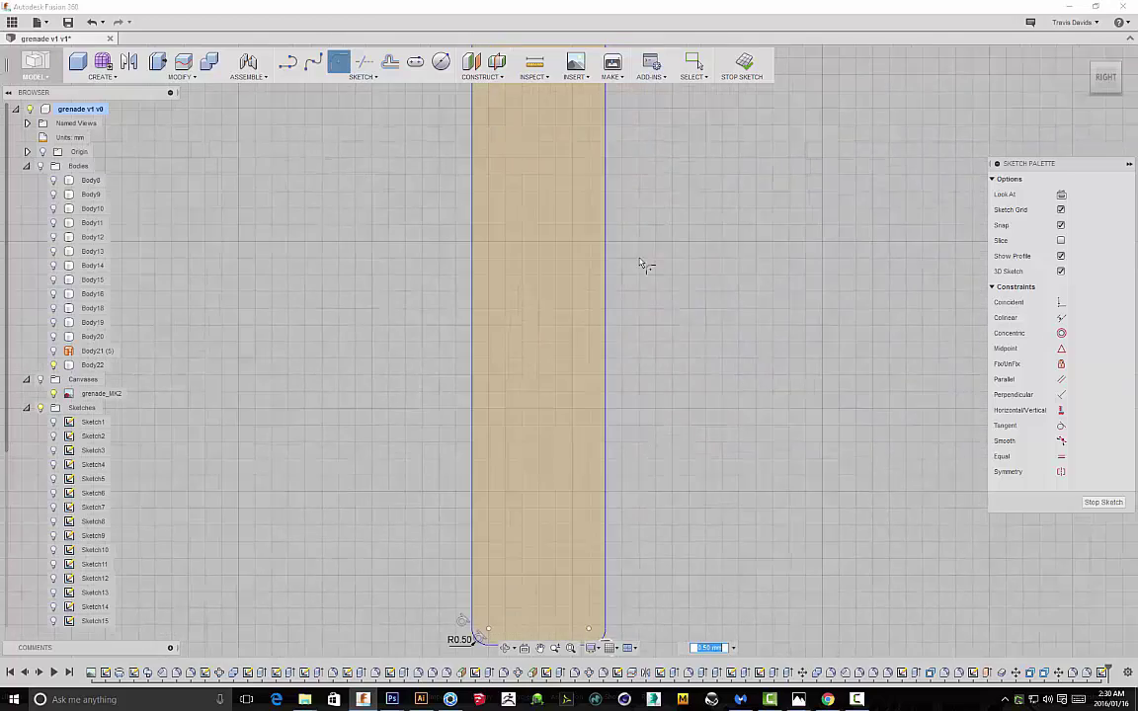
{"action": "middle_click_drag", "start_coordinate": [669, 504], "coordinate": [665, 548]}
{"action": "scroll", "coordinate": [626, 231], "scroll_direction": "up", "scroll_amount": 3}
{"action": "left_click", "coordinate": [612, 276]}
{"action": "left_click", "coordinate": [549, 275]}
{"action": "right_click", "coordinate": [703, 274]}
{"action": "left_click", "coordinate": [737, 271]}
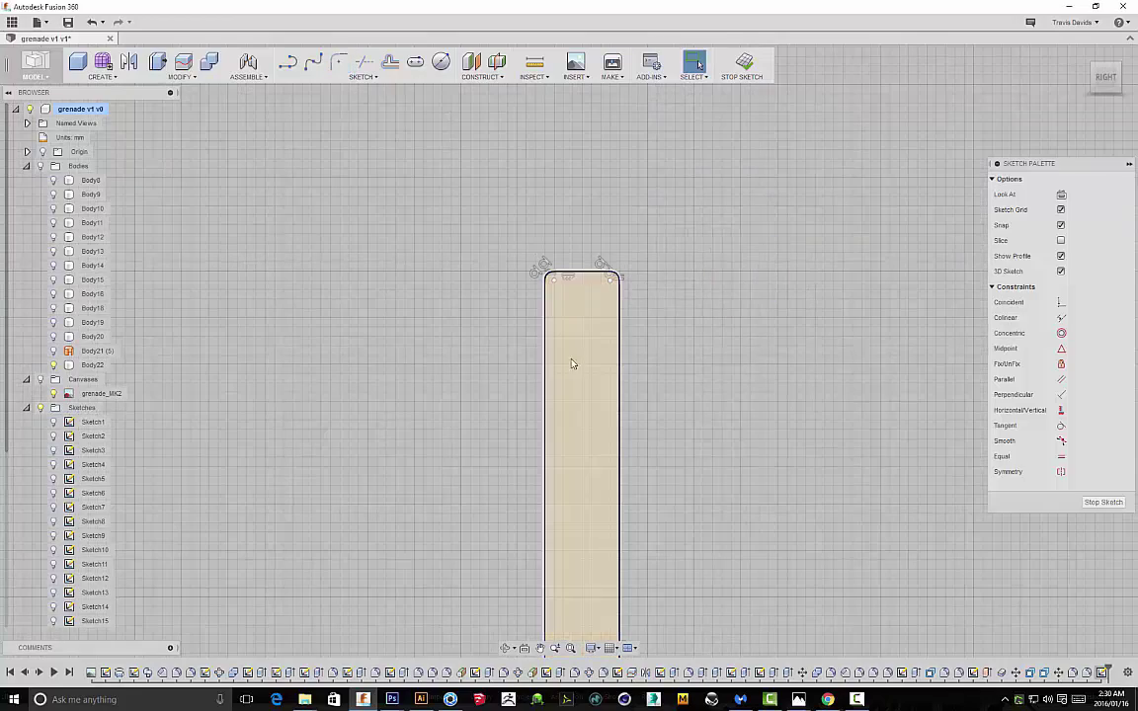
Show the bodies again and extrude the rounded rectangle as a cut through the lever, making a long slot
{"action": "left_click", "coordinate": [586, 313]}
{"action": "scroll", "coordinate": [666, 400], "scroll_direction": "down", "scroll_amount": 6}
{"action": "mouse_move", "coordinate": [772, 435]}
{"action": "middle_mouse_down", "text": "shift"}
{"action": "mouse_move", "coordinate": [774, 471]}
{"action": "mouse_move", "coordinate": [663, 328]}
{"action": "middle_mouse_up", "text": "shift"}
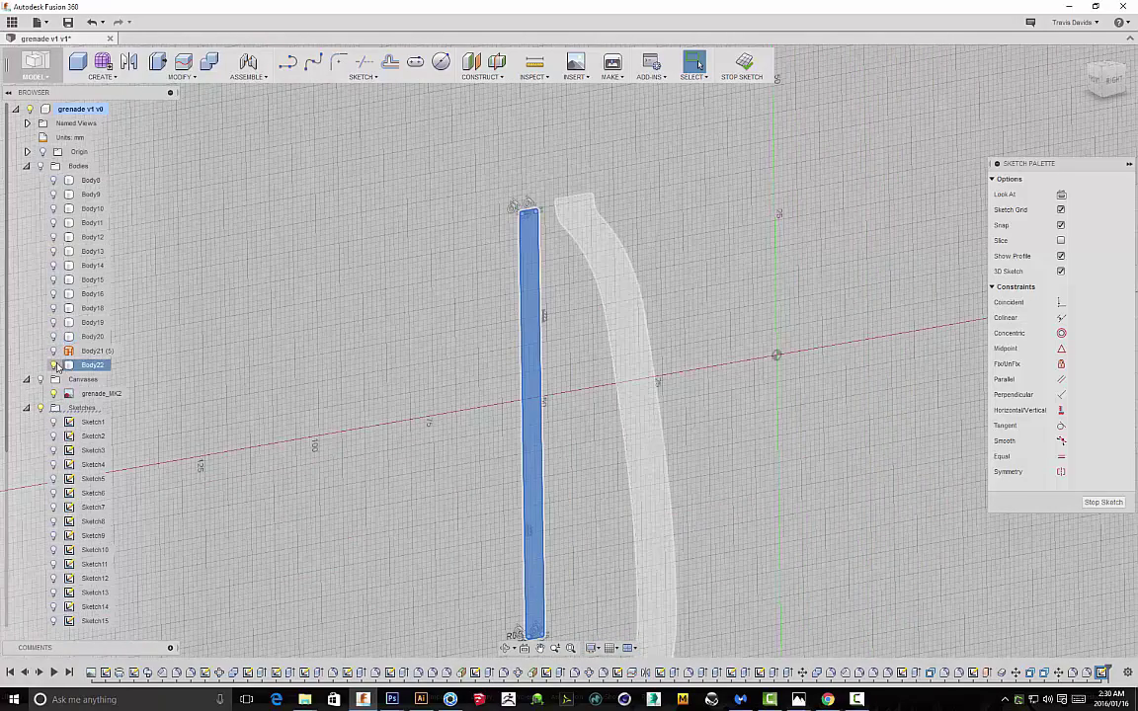
{"action": "left_click", "coordinate": [42, 167]}
{"action": "scroll", "coordinate": [277, 278], "scroll_direction": "down", "scroll_amount": 3}
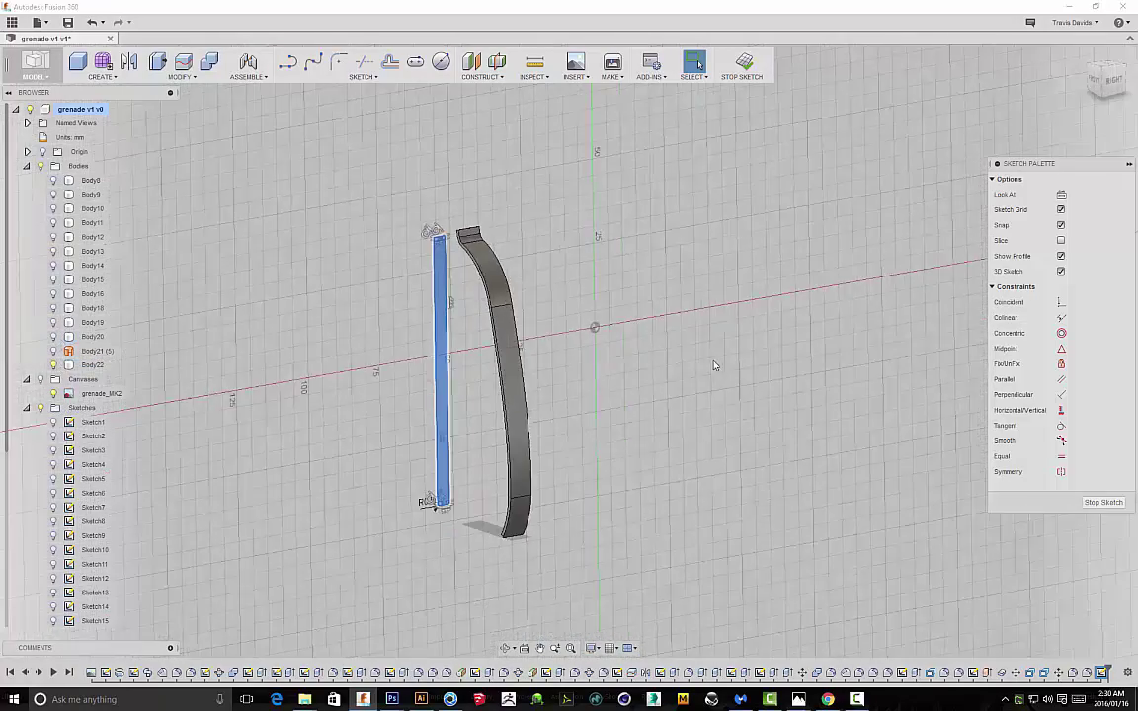
{"action": "right_click", "coordinate": [621, 368]}
{"action": "left_click", "coordinate": [595, 411]}
{"action": "left_click_drag", "start_coordinate": [456, 373], "coordinate": [575, 420]}
{"action": "left_click", "coordinate": [954, 281]}
{"action": "middle_click_drag", "start_coordinate": [835, 295], "coordinate": [653, 277], "text": "shift"}
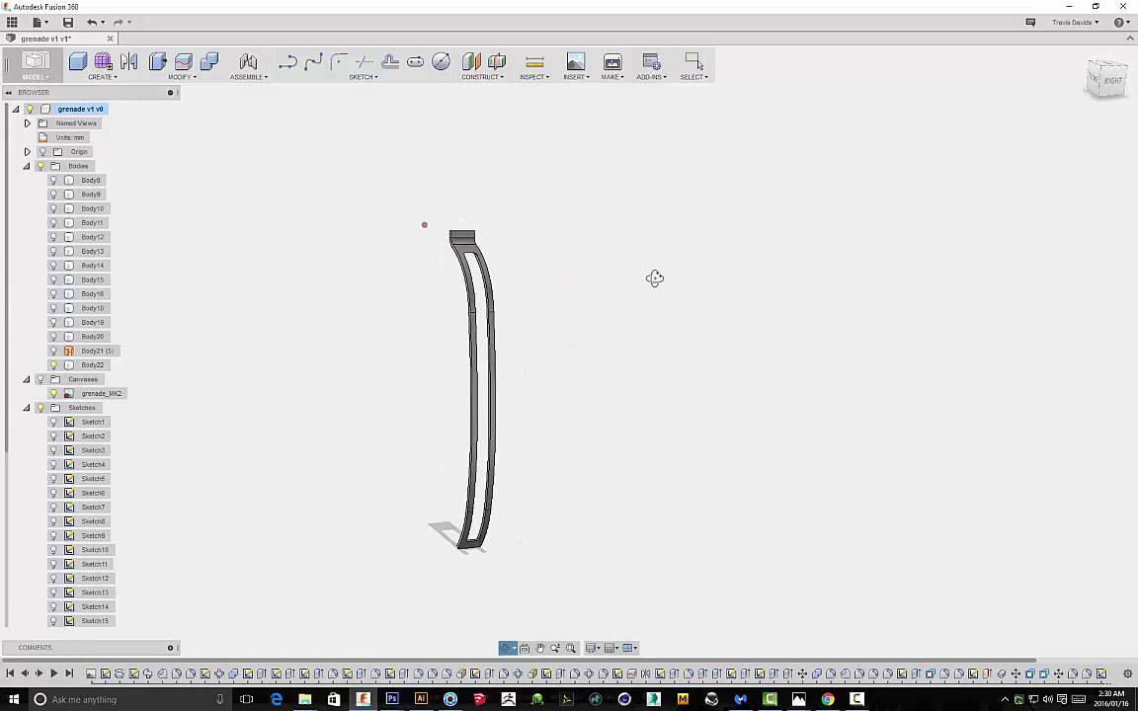
Show the hidden grenade bodies around the lever again, leaving Body10, Body12 and Body21 hidden
{"action": "left_click", "coordinate": [53, 337]}
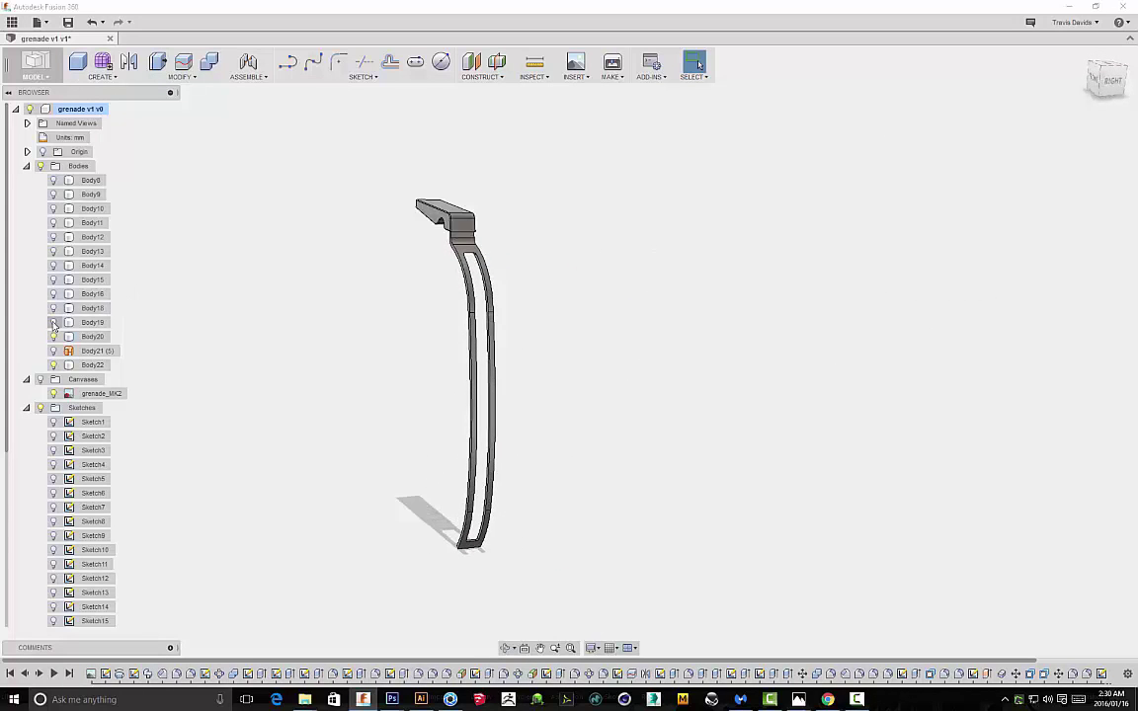
{"action": "left_click", "coordinate": [54, 265]}
{"action": "left_click", "coordinate": [53, 251]}
{"action": "left_click", "coordinate": [54, 238]}
{"action": "left_click", "coordinate": [53, 224]}
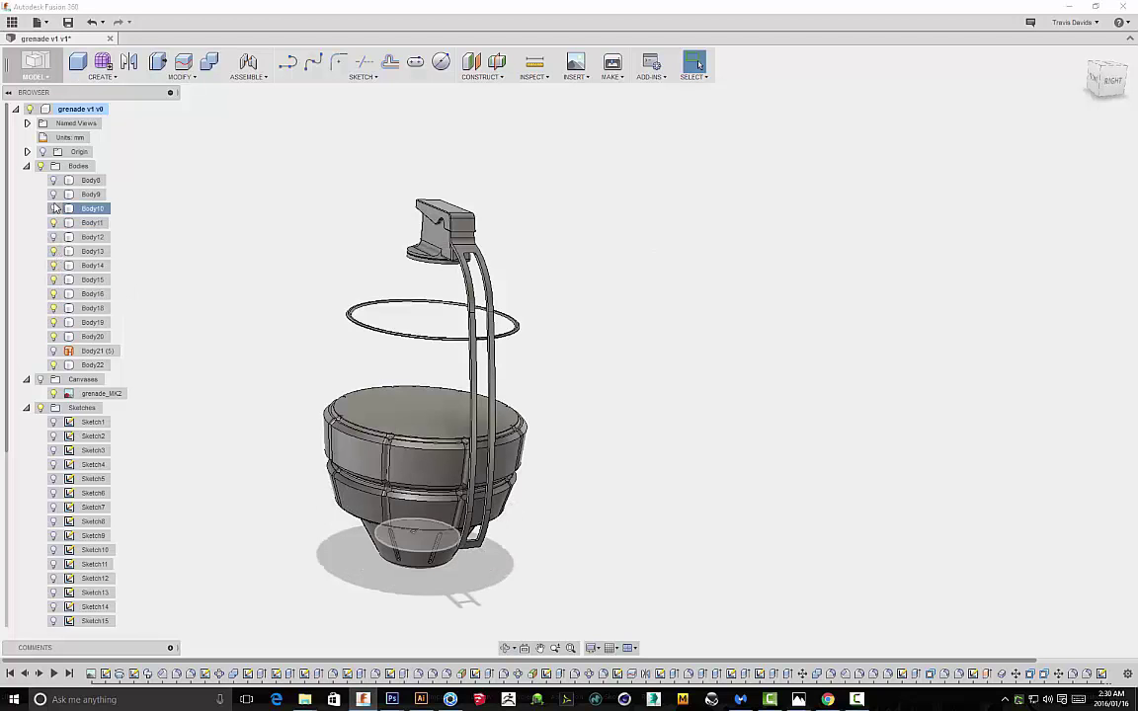
{"action": "left_click", "coordinate": [55, 196]}
{"action": "left_click", "coordinate": [55, 182]}
{"action": "mouse_move", "coordinate": [575, 315]}
{"action": "middle_mouse_down", "text": "shift"}
{"action": "mouse_move", "coordinate": [590, 287]}
{"action": "mouse_move", "coordinate": [821, 295]}
{"action": "mouse_move", "coordinate": [729, 285]}
{"action": "mouse_move", "coordinate": [607, 346]}
{"action": "mouse_move", "coordinate": [613, 264]}
{"action": "mouse_move", "coordinate": [590, 325]}
{"action": "middle_mouse_up", "text": "shift"}
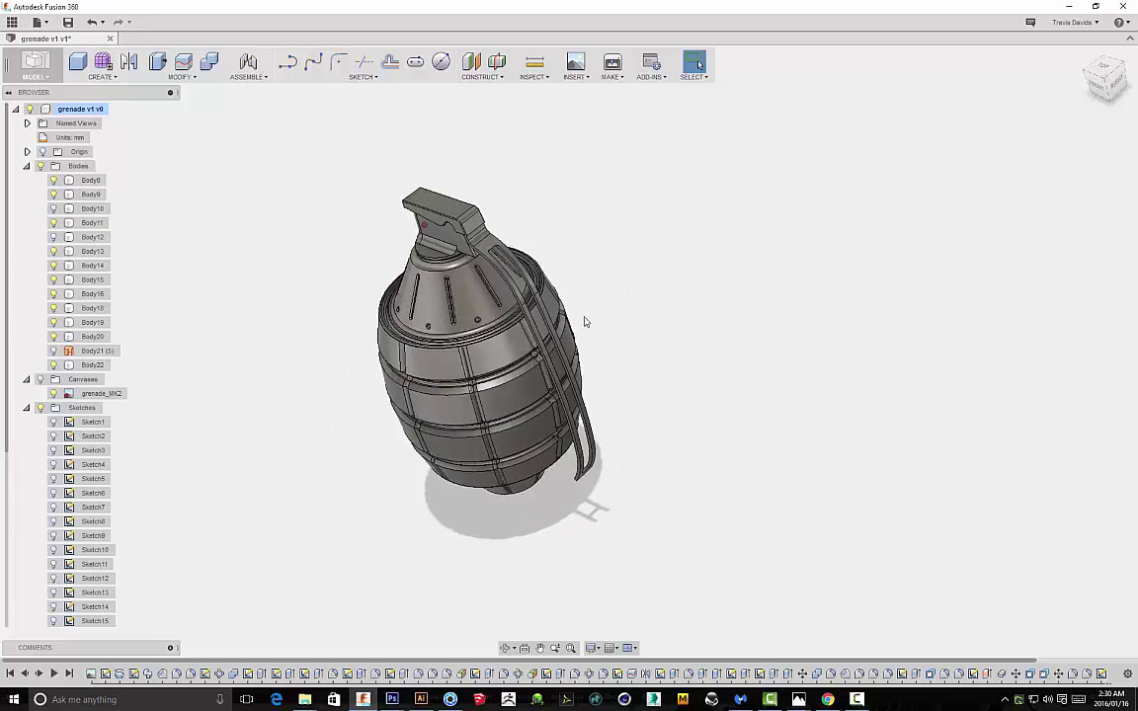
{"action": "scroll", "coordinate": [459, 252], "scroll_direction": "up", "scroll_amount": 10}
{"action": "right_click", "coordinate": [587, 166]}
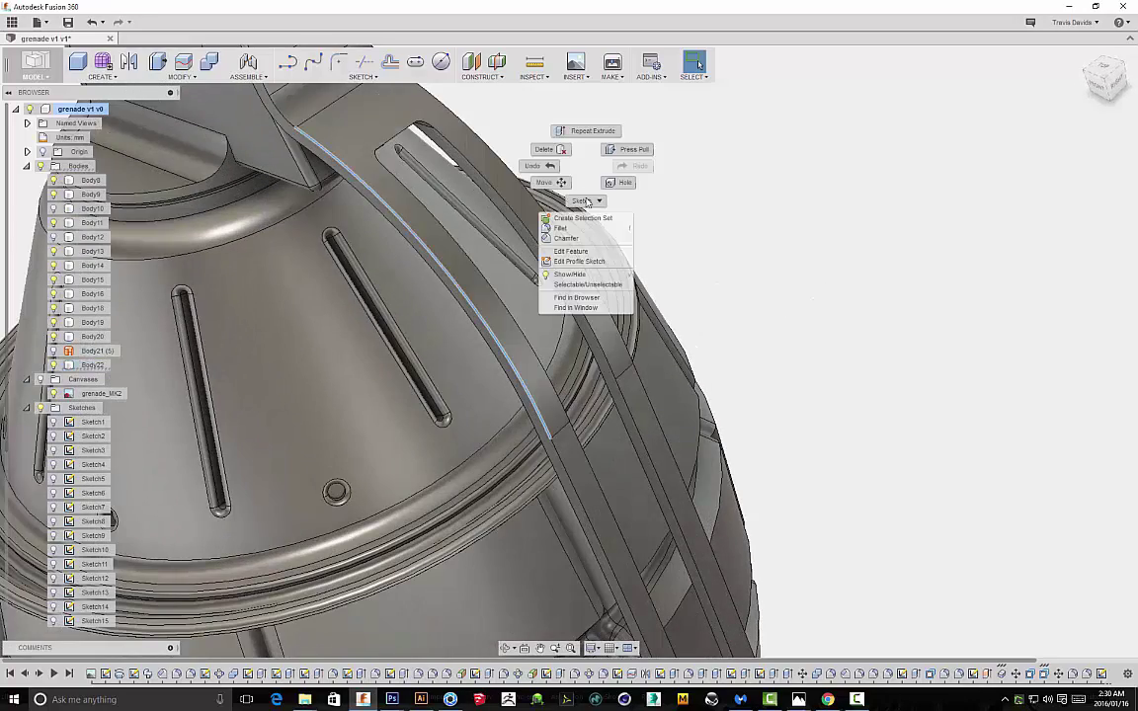
{"action": "left_click", "coordinate": [567, 239]}
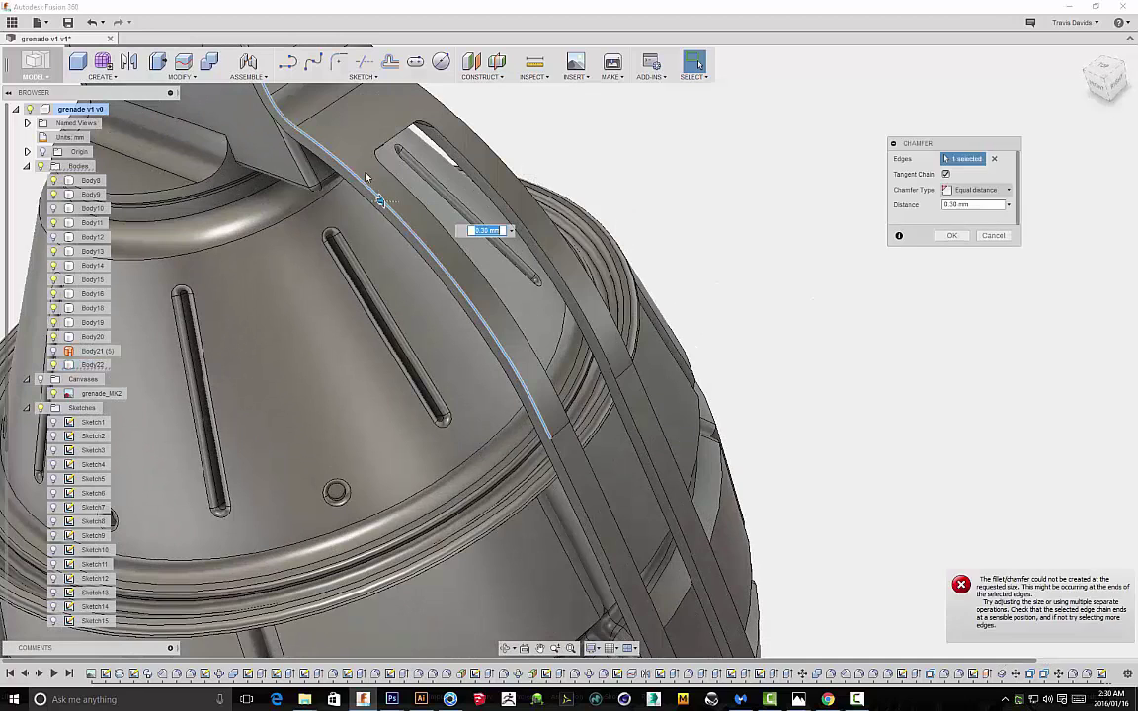
{"action": "left_click", "coordinate": [996, 234]}
Fillet the two upper crease edges on the lever's outer face with a 31.00 mm constant radius
{"action": "left_click", "coordinate": [561, 432]}
{"action": "left_click", "coordinate": [625, 372], "text": "ctrl"}
{"action": "right_click", "coordinate": [760, 391]}
{"action": "left_click", "coordinate": [736, 438]}
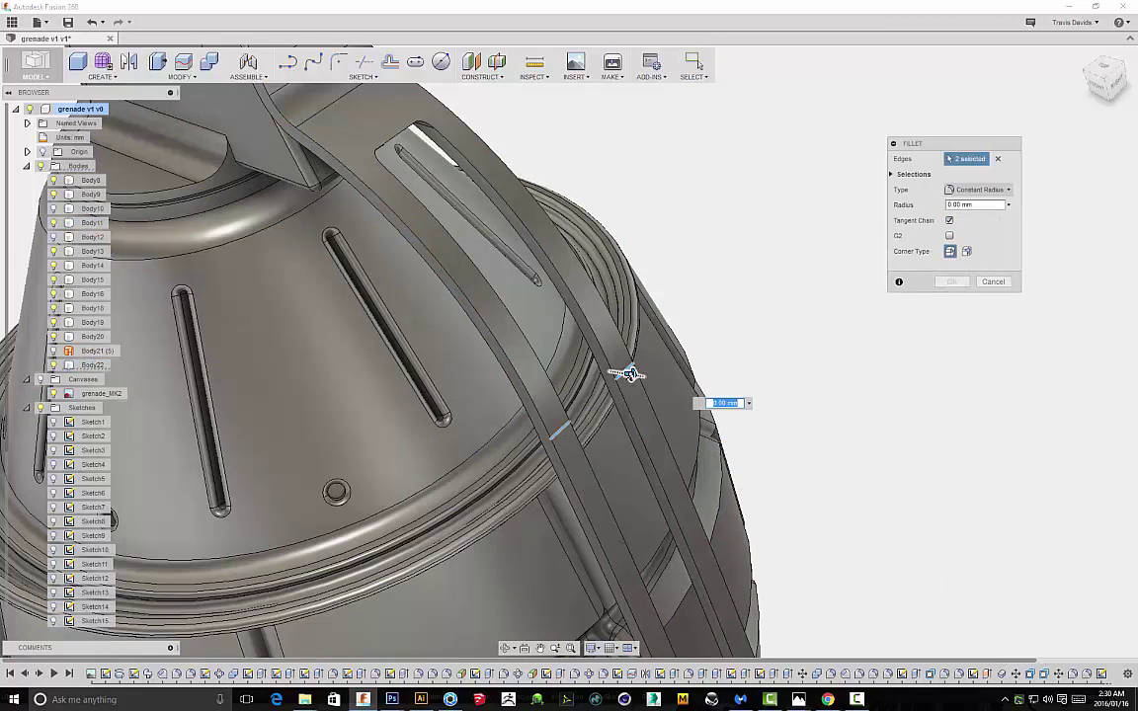
{"action": "left_click_drag", "start_coordinate": [648, 378], "coordinate": [828, 406]}
{"action": "middle_click_drag", "start_coordinate": [892, 558], "coordinate": [613, 530], "text": "shift"}
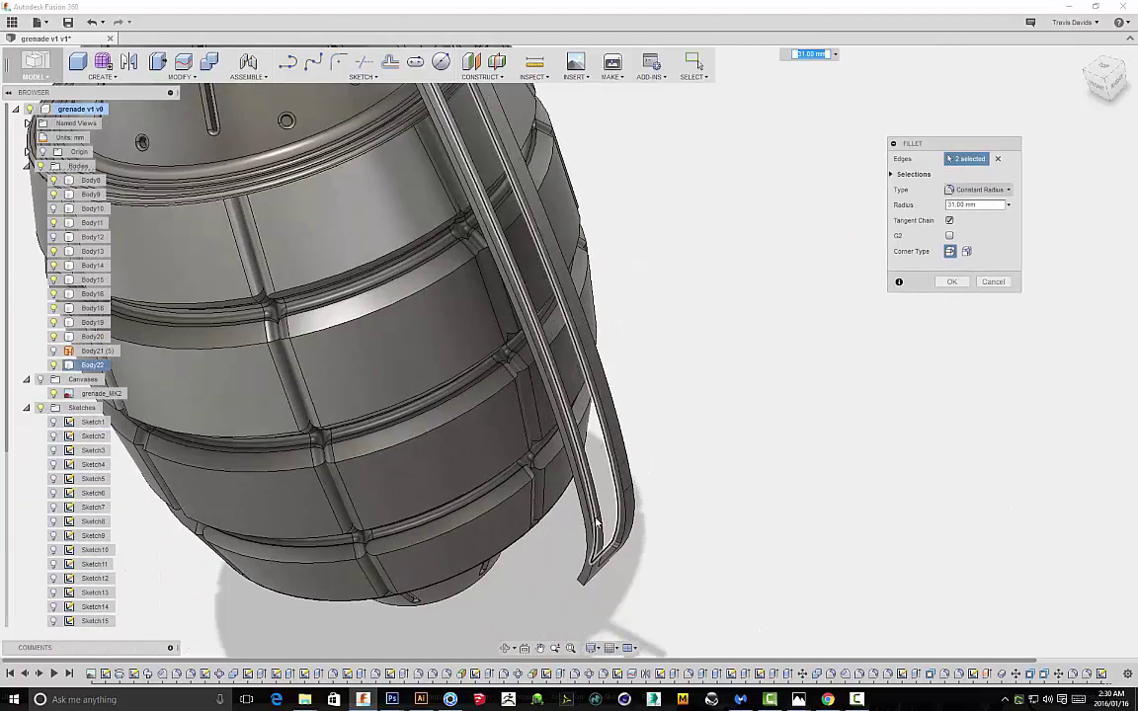
{"action": "scroll", "coordinate": [612, 531], "scroll_direction": "up", "scroll_amount": 2}
{"action": "scroll", "coordinate": [597, 529], "scroll_direction": "up", "scroll_amount": 2}
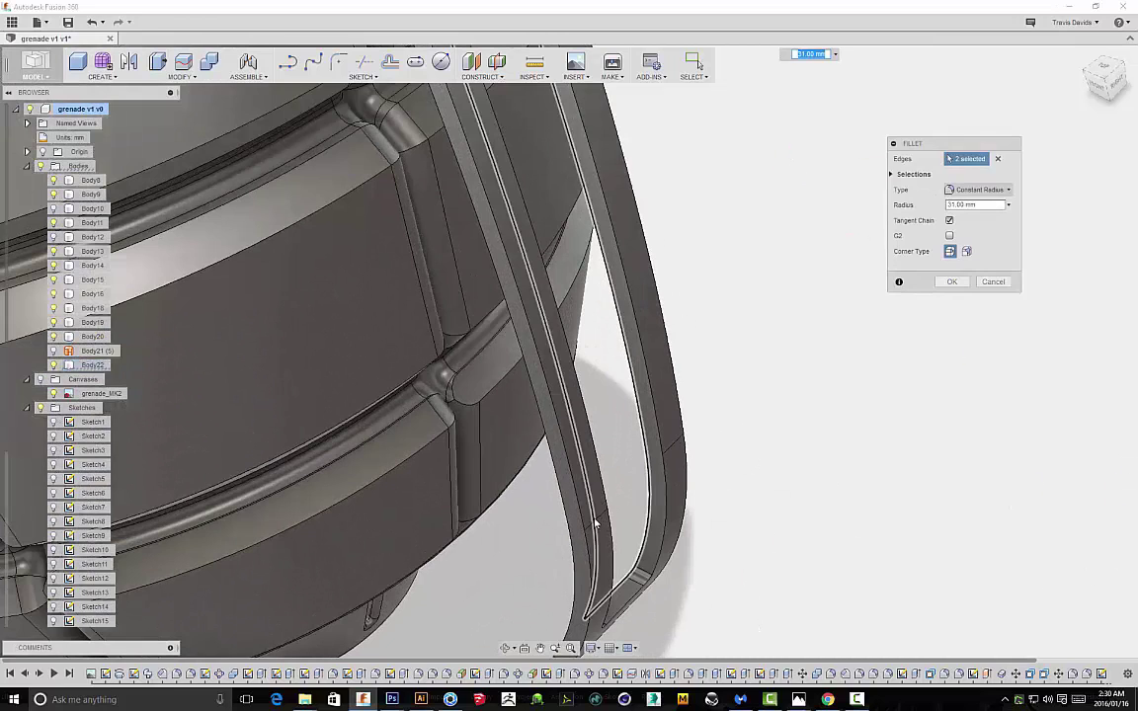
{"action": "left_click", "coordinate": [950, 282]}
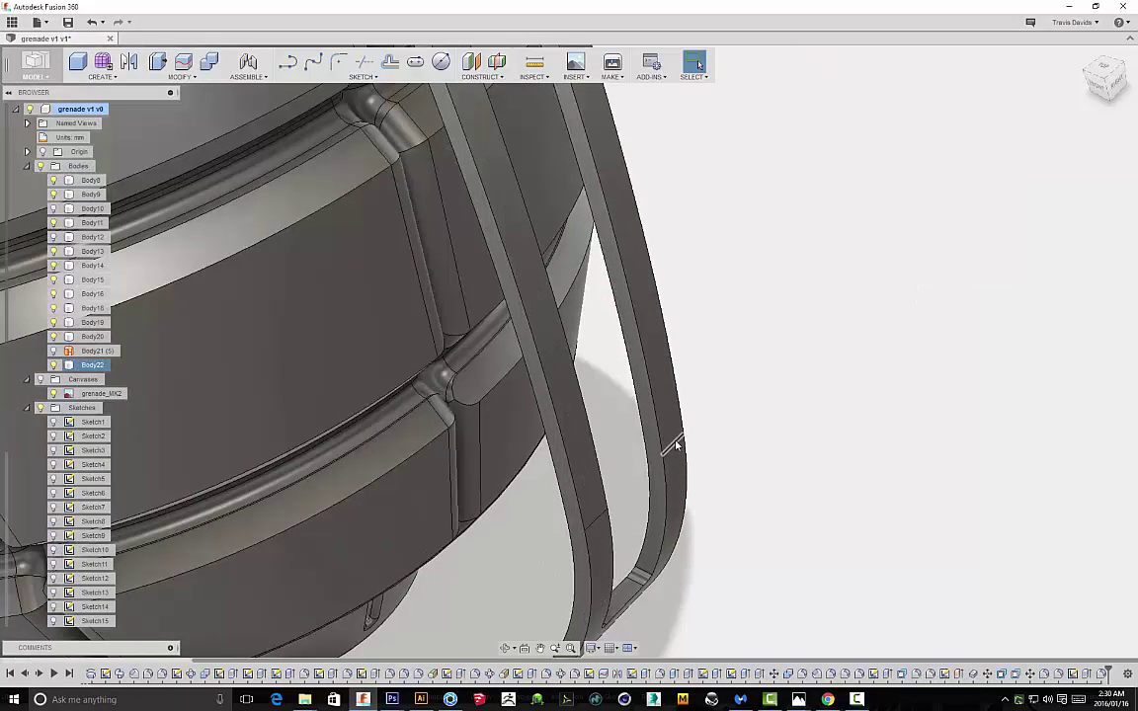
Try to fillet the two lower crease edges on the lever's outer face near its end
{"action": "right_click", "coordinate": [767, 399]}
{"action": "left_click", "coordinate": [726, 270]}
{"action": "left_click", "coordinate": [674, 445]}
{"action": "left_click", "coordinate": [607, 522], "text": "ctrl"}
{"action": "right_click", "coordinate": [762, 442]}
{"action": "left_click", "coordinate": [706, 257]}
{"action": "left_click", "coordinate": [706, 257]}
Chamfer the lever's long outer edges and slot edges with an equal distance of 0.30 mm
{"action": "scroll", "coordinate": [707, 257], "scroll_direction": "down", "scroll_amount": 3}
{"action": "middle_click_drag", "start_coordinate": [747, 232], "coordinate": [591, 257], "text": "shift"}
{"action": "left_click", "coordinate": [586, 259]}
{"action": "right_click", "coordinate": [744, 216]}
{"action": "left_click", "coordinate": [736, 275]}
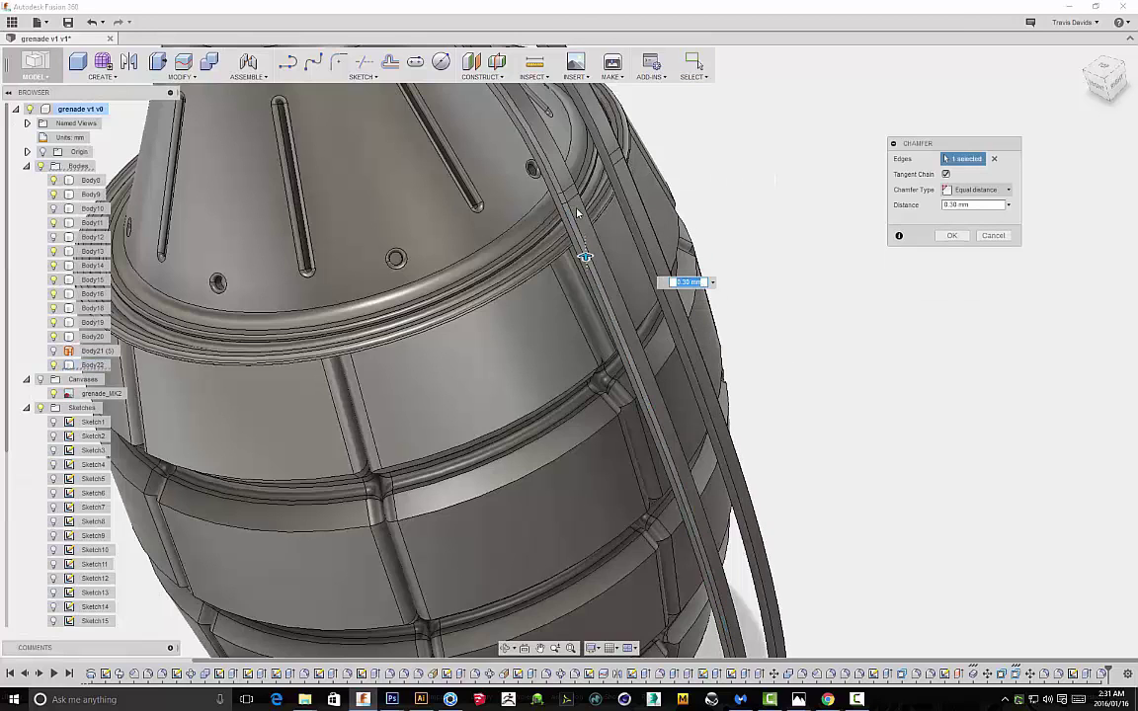
{"action": "scroll", "coordinate": [578, 213], "scroll_direction": "up", "scroll_amount": 4}
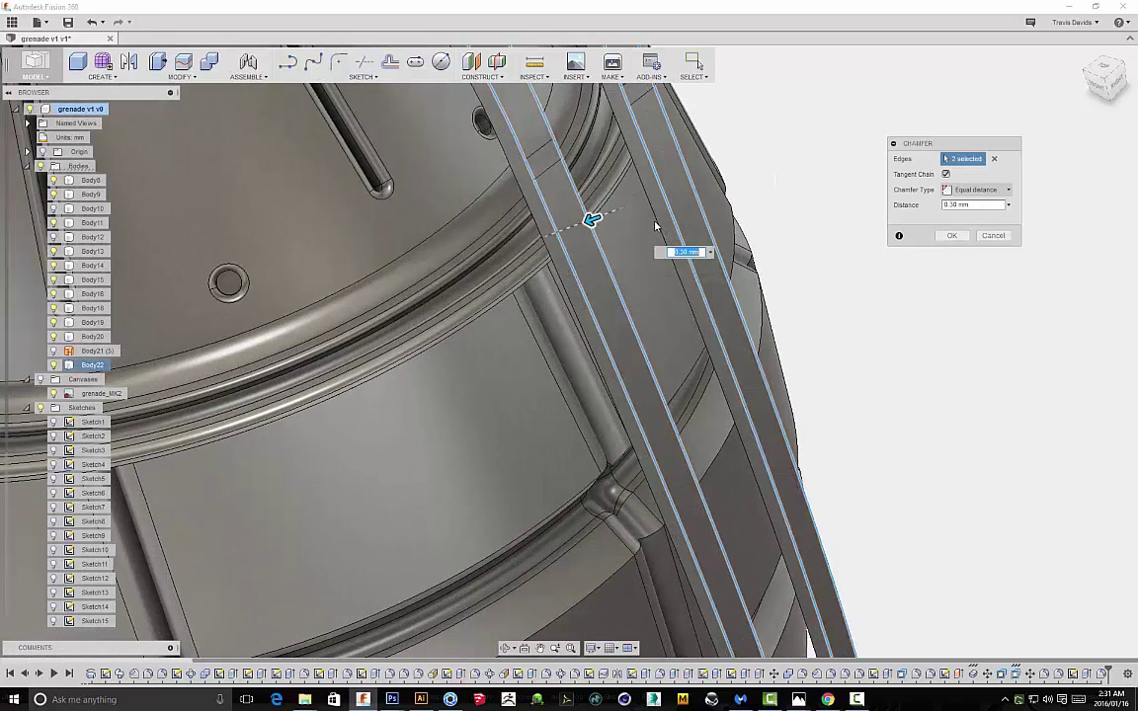
{"action": "left_click", "coordinate": [534, 221]}
{"action": "left_click", "coordinate": [551, 205]}
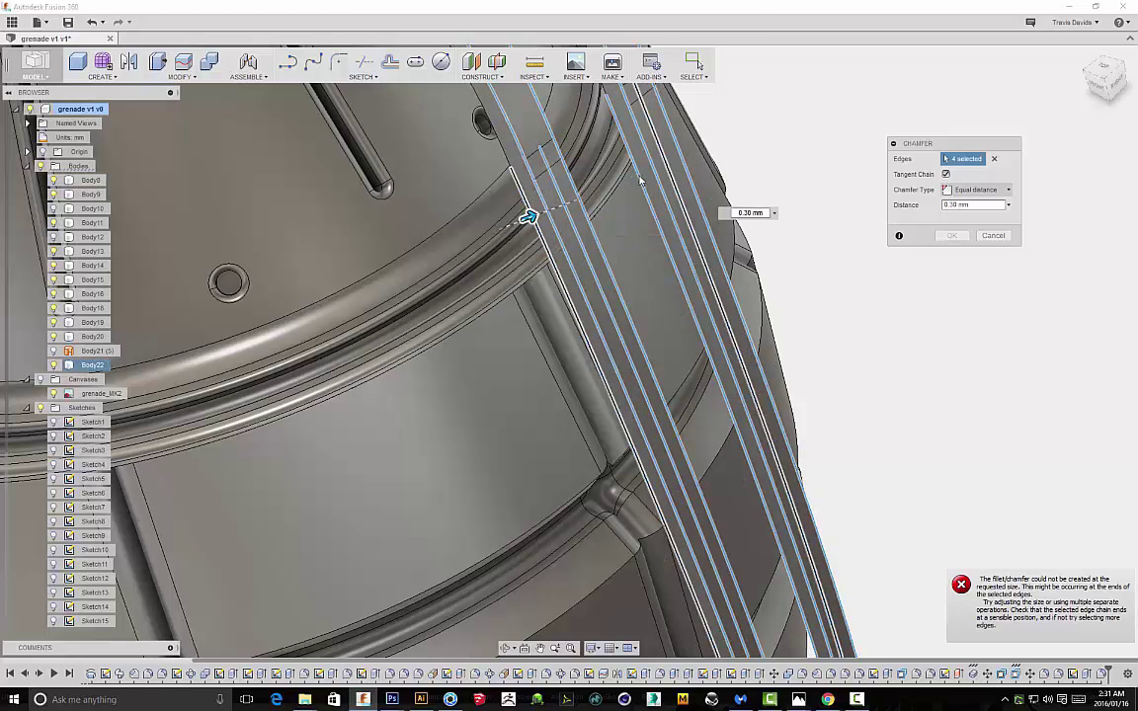
{"action": "left_click", "coordinate": [639, 181]}
{"action": "left_click", "coordinate": [544, 179]}
{"action": "scroll", "coordinate": [544, 179], "scroll_direction": "down", "scroll_amount": 5}
{"action": "middle_click_drag", "start_coordinate": [544, 179], "coordinate": [681, 291], "text": "shift"}
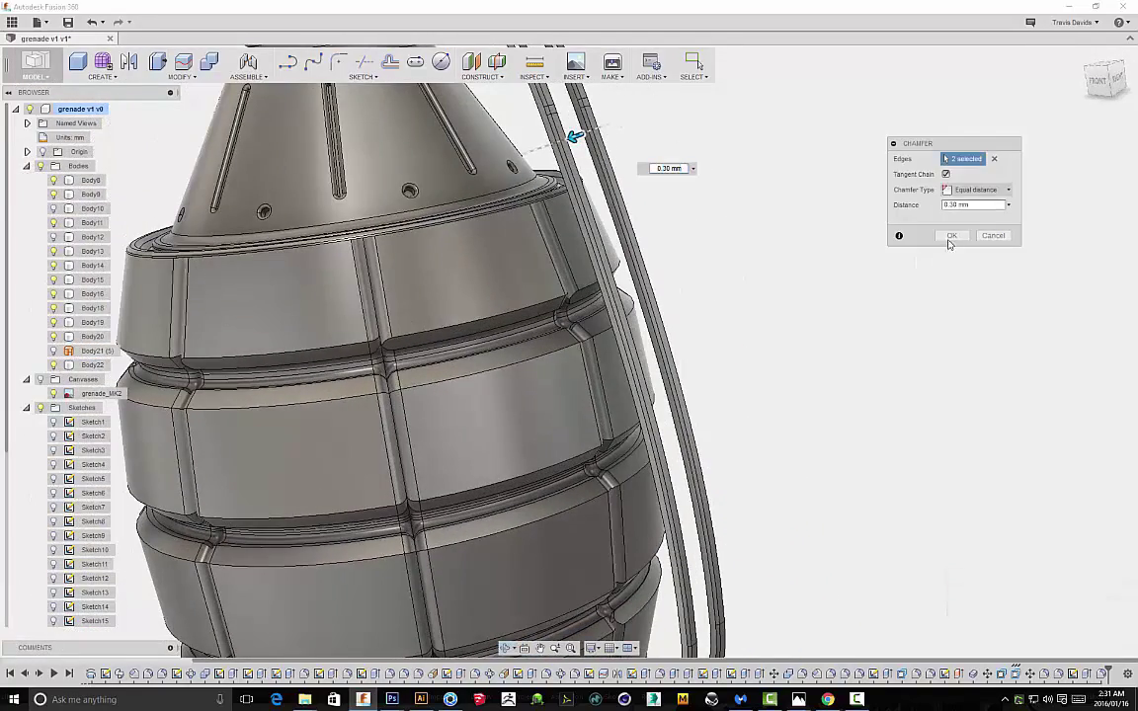
{"action": "left_click", "coordinate": [950, 238]}
From the front view, sketch a circle on the fuse head's side face plane, just beyond the cover's free end
{"action": "scroll", "coordinate": [847, 281], "scroll_direction": "down", "scroll_amount": 3}
{"action": "middle_click_drag", "start_coordinate": [846, 286], "coordinate": [710, 371], "text": "shift"}
{"action": "middle_click_drag", "start_coordinate": [734, 394], "coordinate": [675, 228], "text": "shift"}
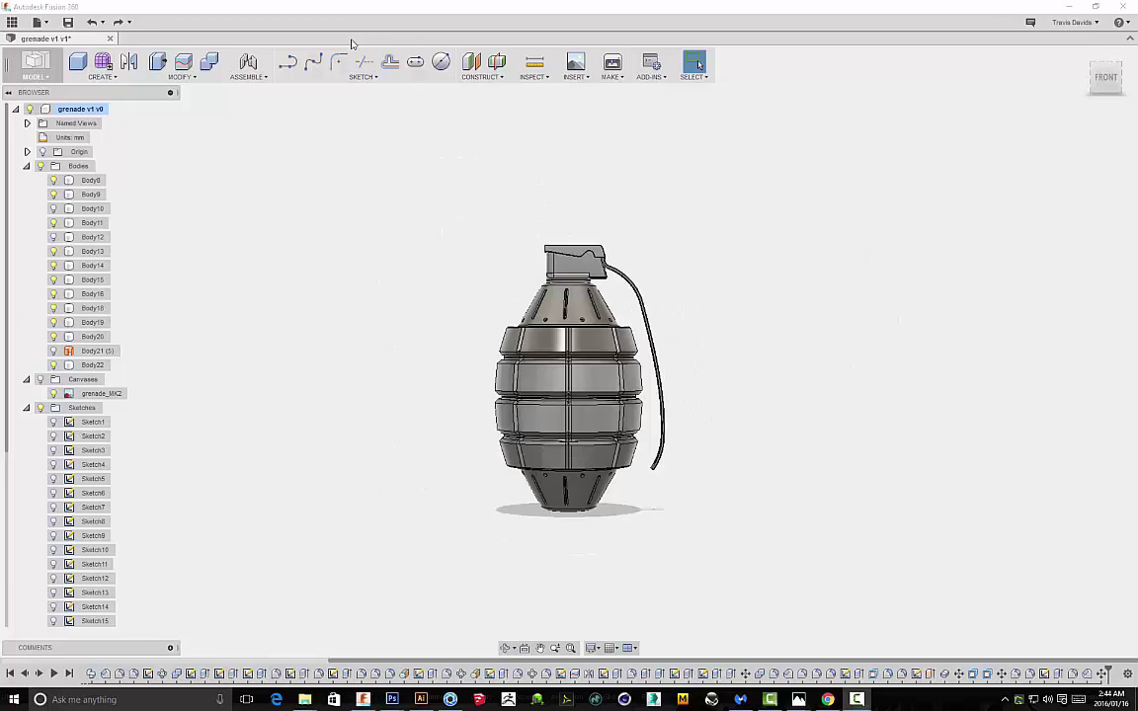
{"action": "left_click", "coordinate": [441, 62]}
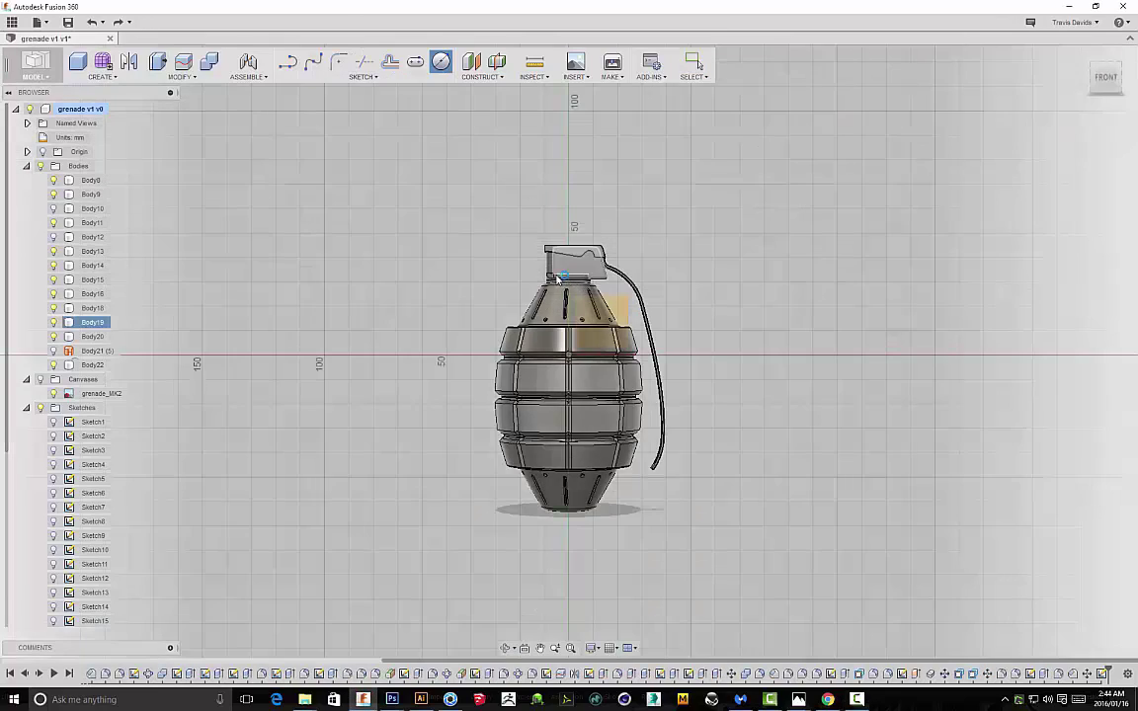
{"action": "left_click", "coordinate": [558, 280]}
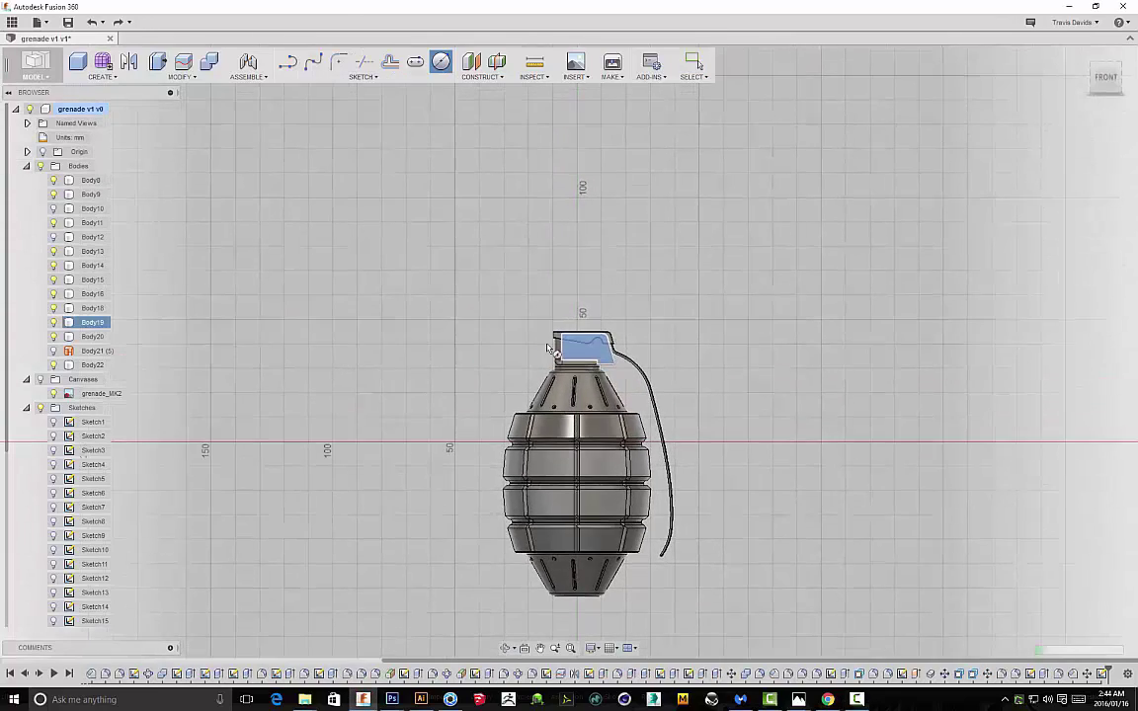
{"action": "scroll", "coordinate": [474, 173], "scroll_direction": "up", "scroll_amount": 3}
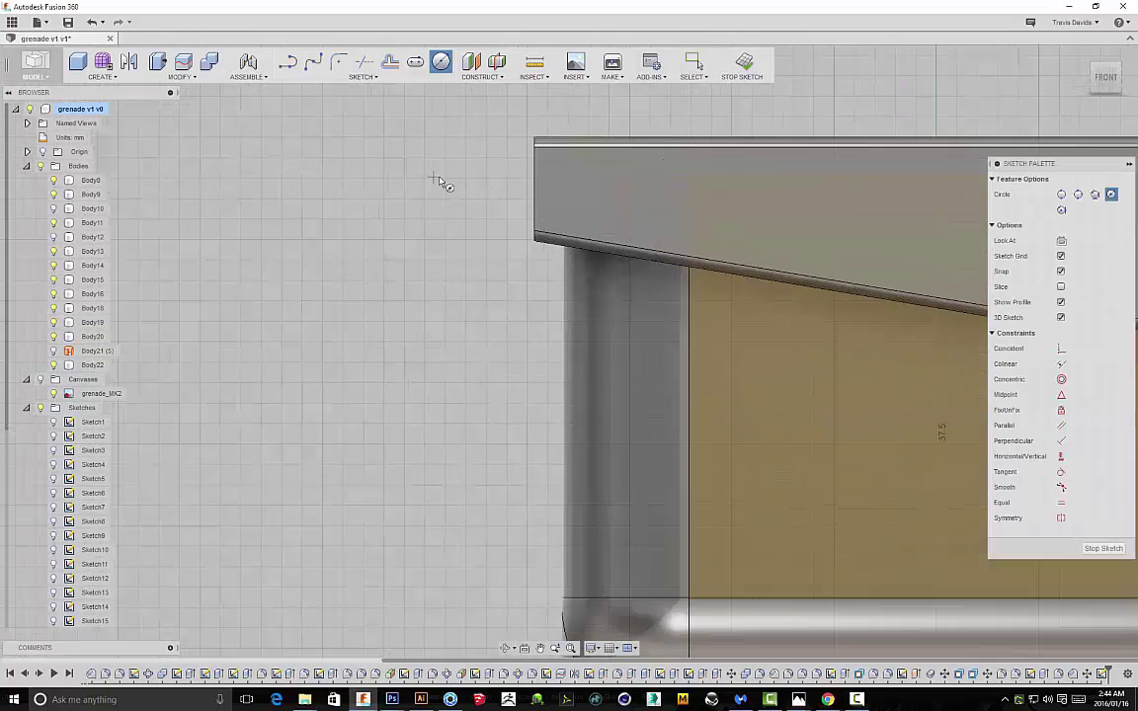
{"action": "left_click", "coordinate": [465, 179]}
{"action": "left_click", "coordinate": [414, 181]}
{"action": "key", "text": "Escape"}
Move the circle about 0.12 mm in X and -0.33 mm in Y, keeping it beside the cover's end
{"action": "left_click", "coordinate": [513, 174]}
{"action": "key", "text": "m"}
{"action": "left_click_drag", "start_coordinate": [481, 166], "coordinate": [485, 178]}
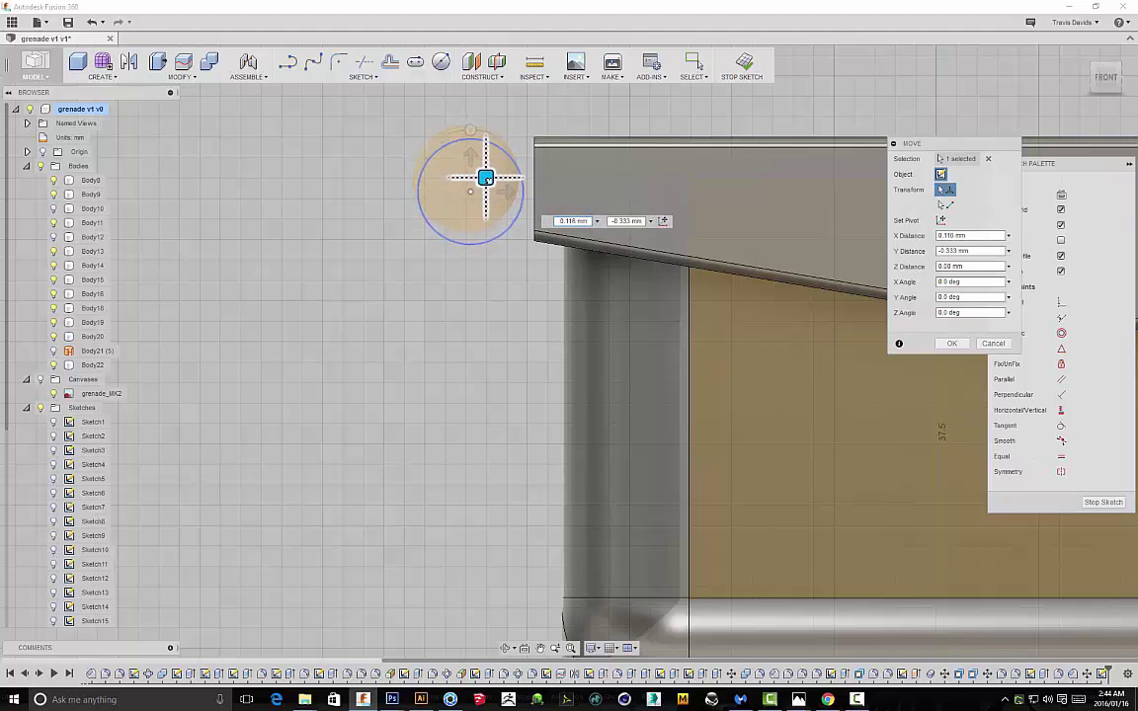
{"action": "key", "text": "Return"}
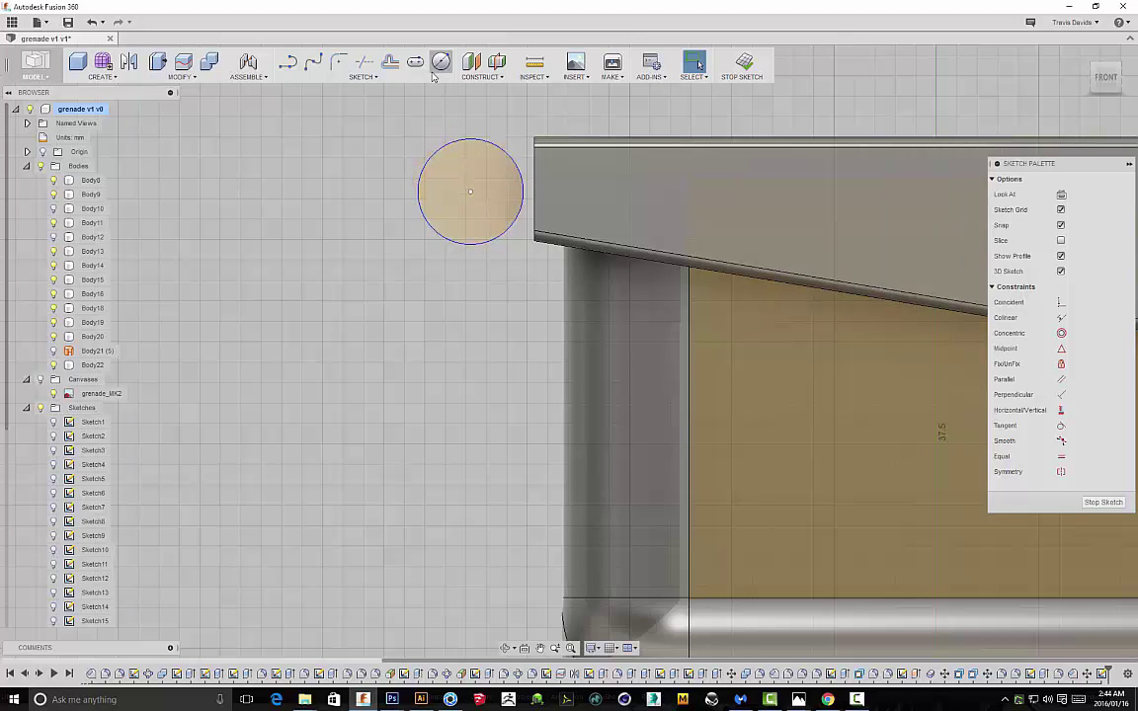
Draw connected lines from the circle's lowest point under the cover's end, up, back above the cover, and down to the circle
{"action": "left_click", "coordinate": [287, 61]}
{"action": "scroll", "coordinate": [556, 269], "scroll_direction": "up", "scroll_amount": 3}
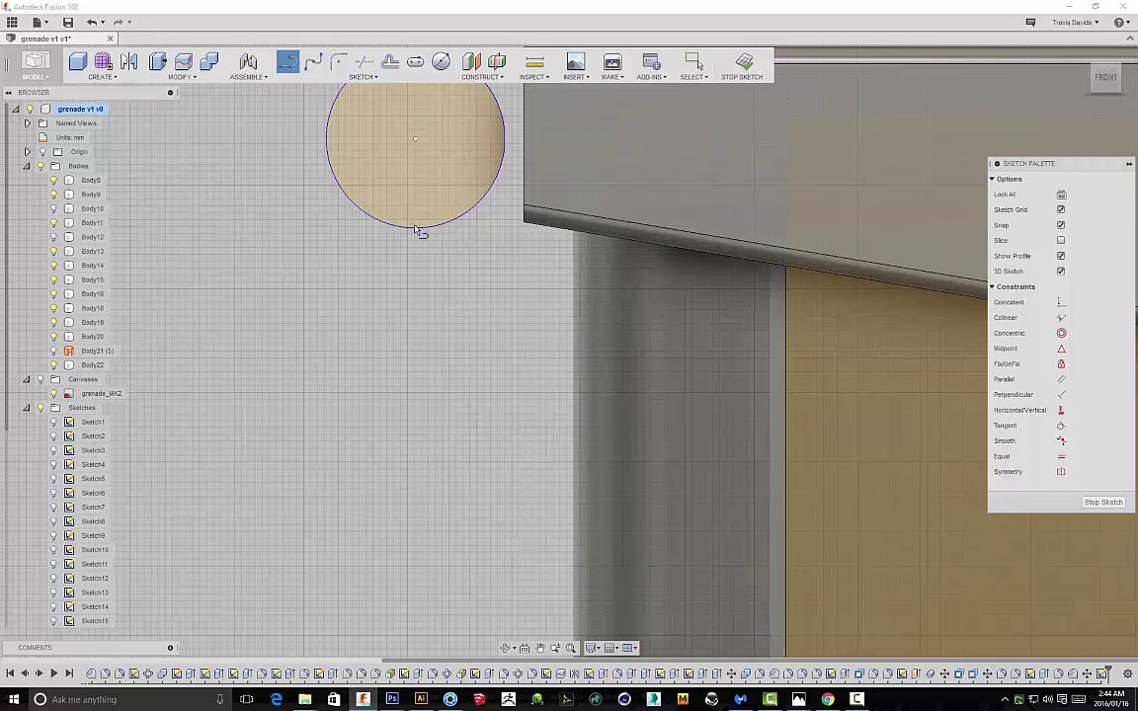
{"action": "left_click", "coordinate": [538, 229]}
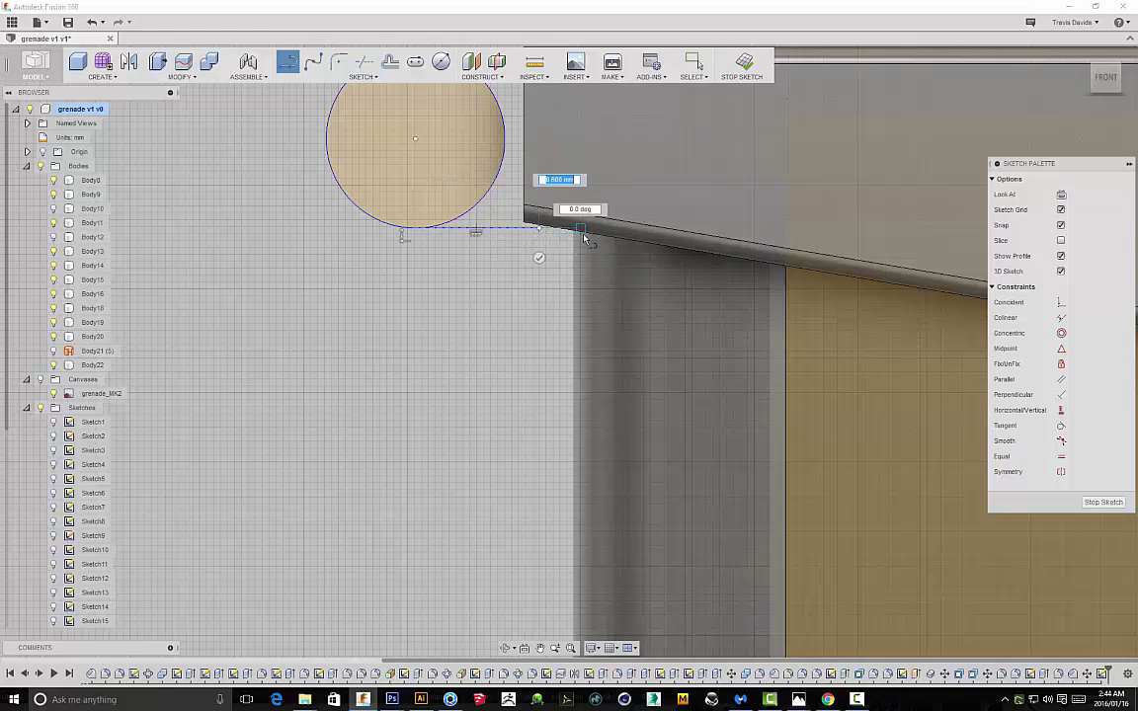
{"action": "left_click", "coordinate": [587, 231]}
{"action": "scroll", "coordinate": [589, 111], "scroll_direction": "down", "scroll_amount": 1}
{"action": "middle_click_drag", "start_coordinate": [590, 111], "coordinate": [596, 252]}
{"action": "left_click", "coordinate": [596, 194]}
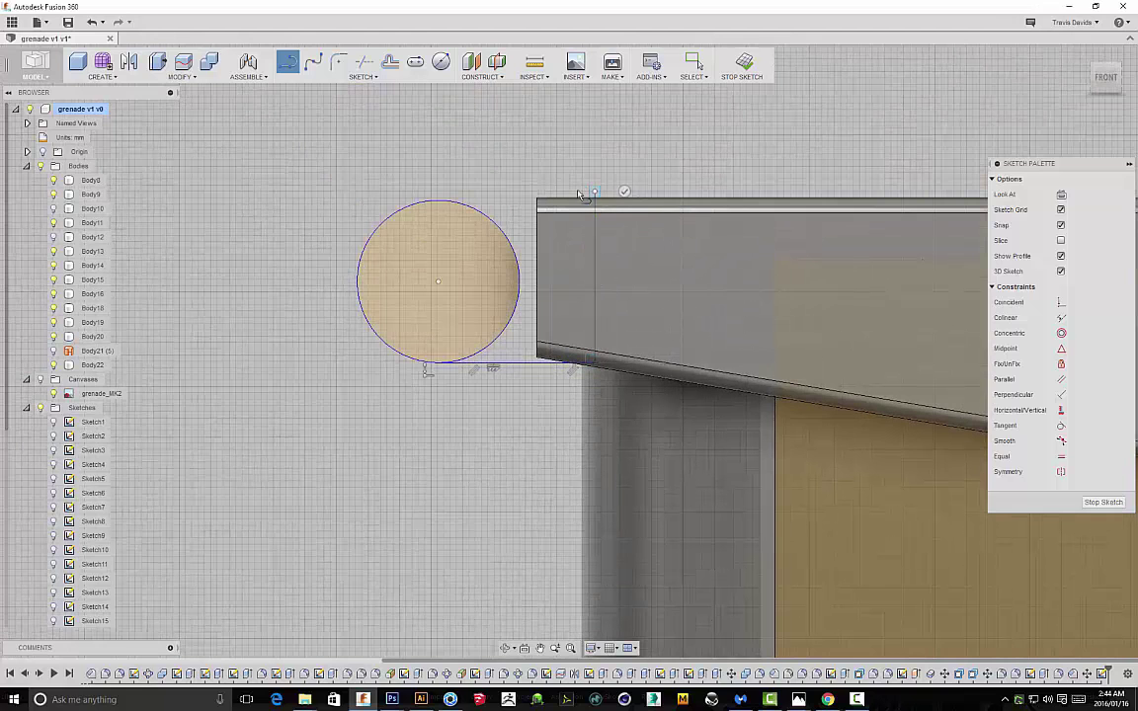
{"action": "left_click", "coordinate": [512, 191]}
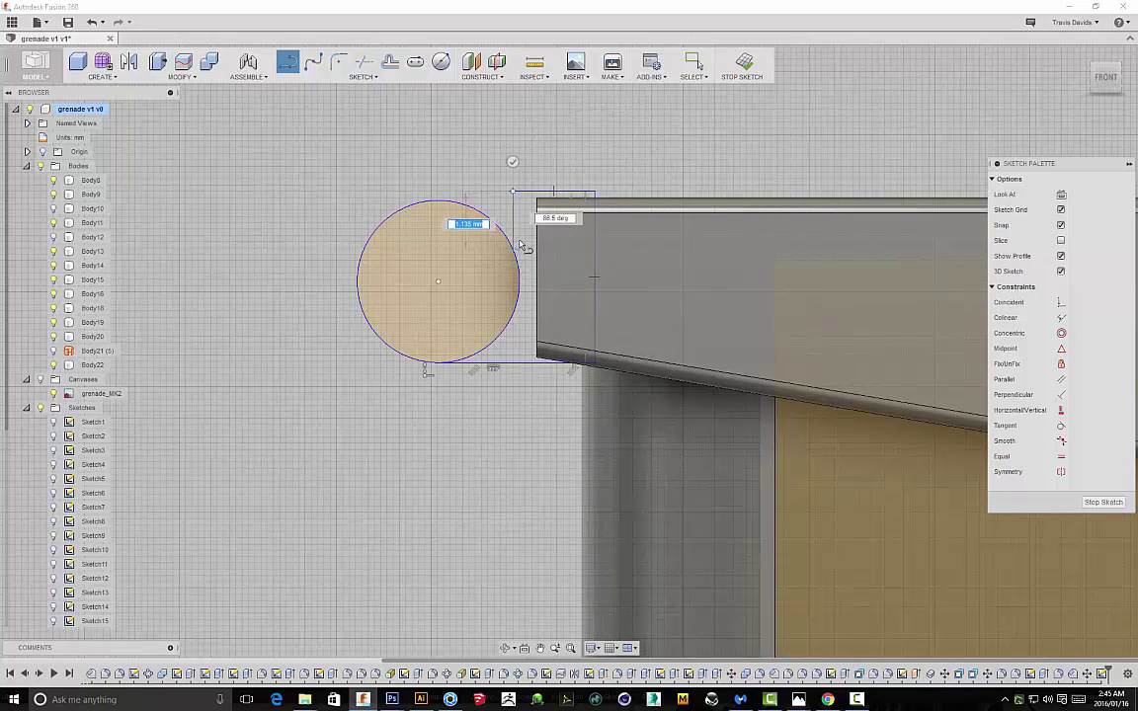
{"action": "scroll", "coordinate": [520, 248], "scroll_direction": "up", "scroll_amount": 3}
{"action": "double_click", "coordinate": [510, 260]}
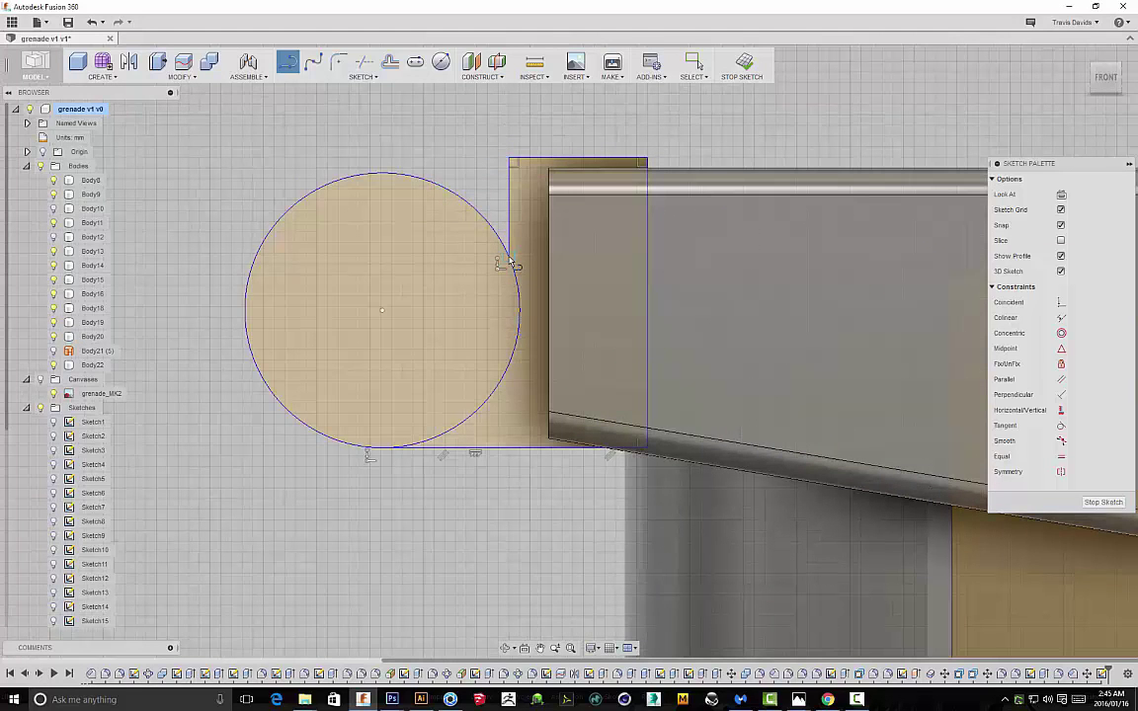
Offset the circle inward by about 0.22 mm to form a ring
{"action": "left_click", "coordinate": [388, 61]}
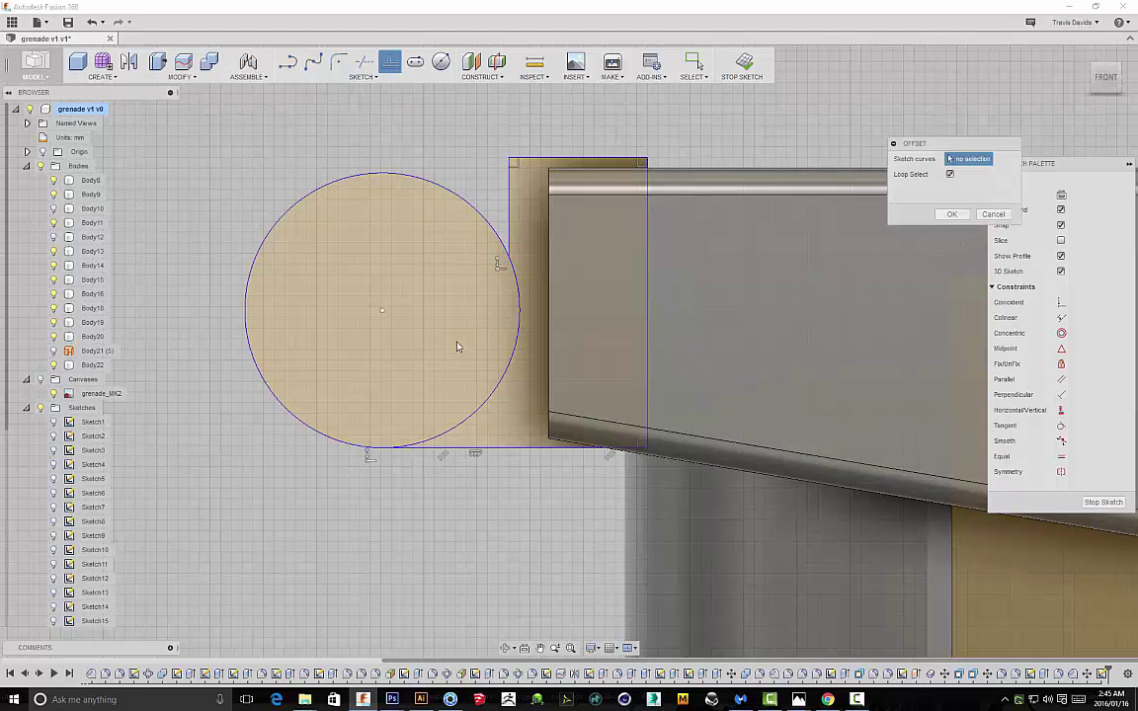
{"action": "left_click", "coordinate": [494, 393]}
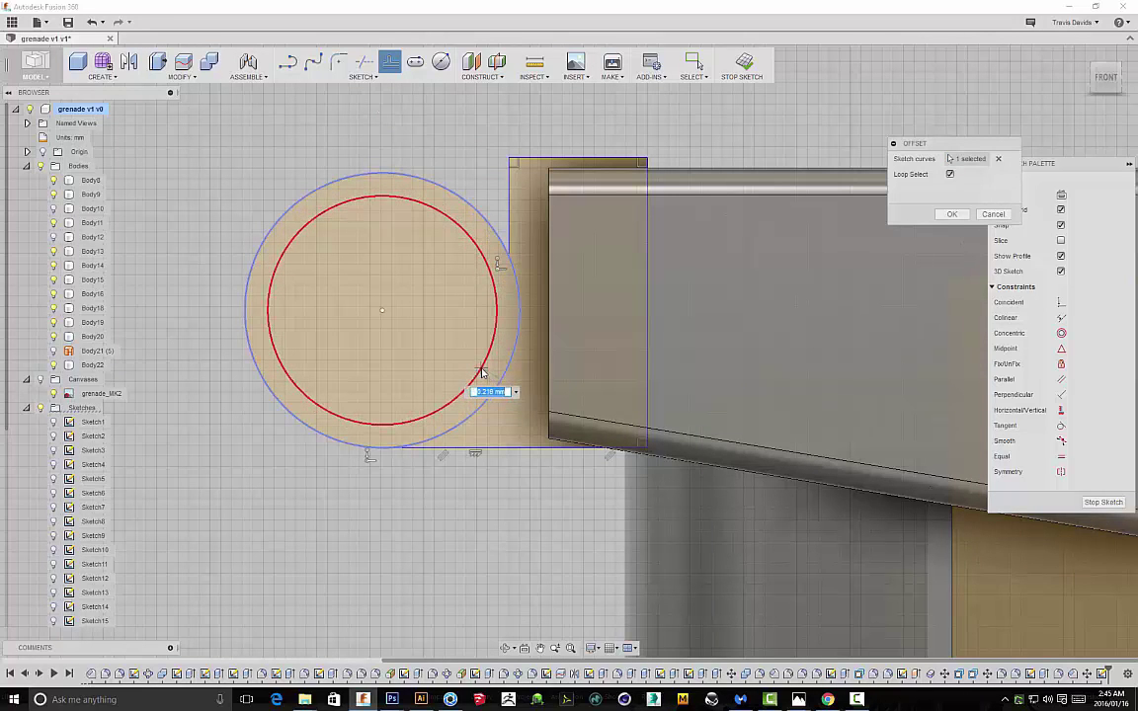
{"action": "left_click", "coordinate": [482, 371]}
Draw lines from the bracket's corner on the outer circle to the inner circle, up, and across to the bracket's upper corner
{"action": "key", "text": "l"}
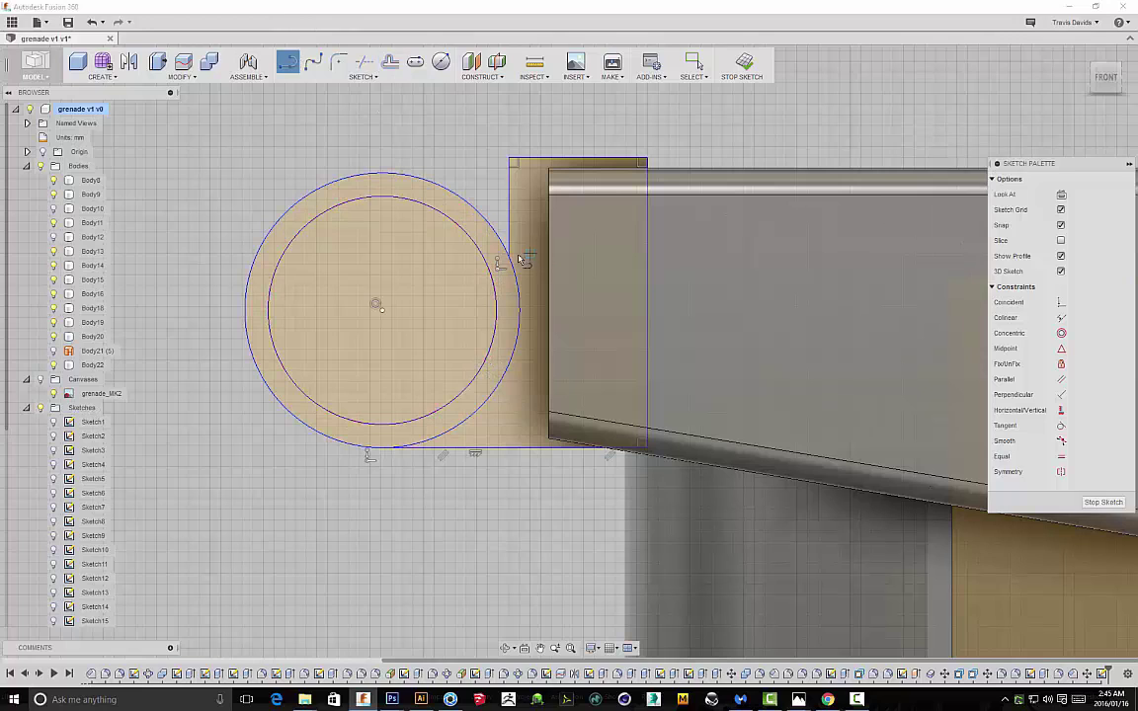
{"action": "left_click", "coordinate": [510, 259]}
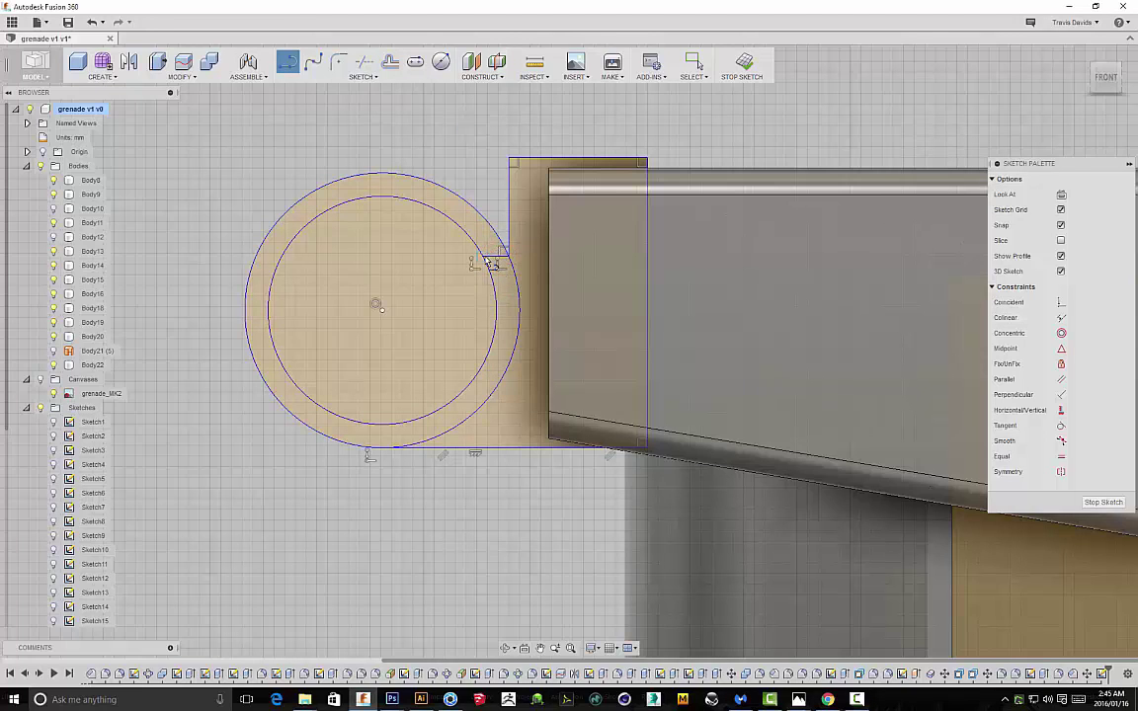
{"action": "left_click", "coordinate": [484, 159]}
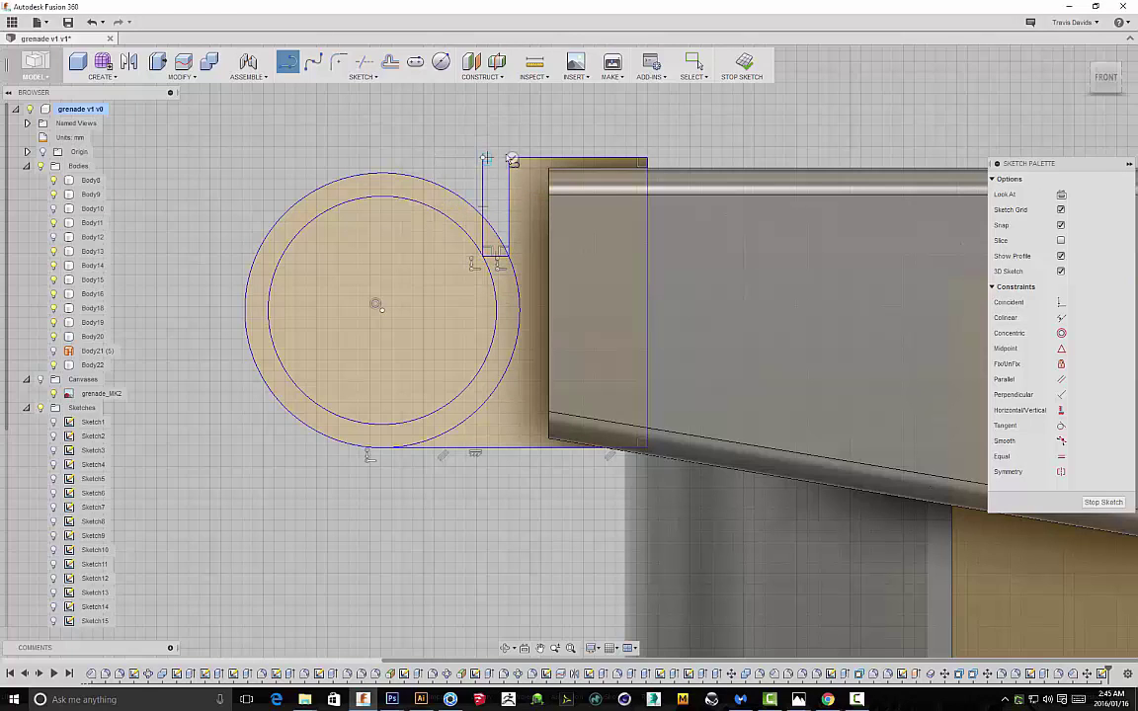
{"action": "left_click", "coordinate": [484, 160]}
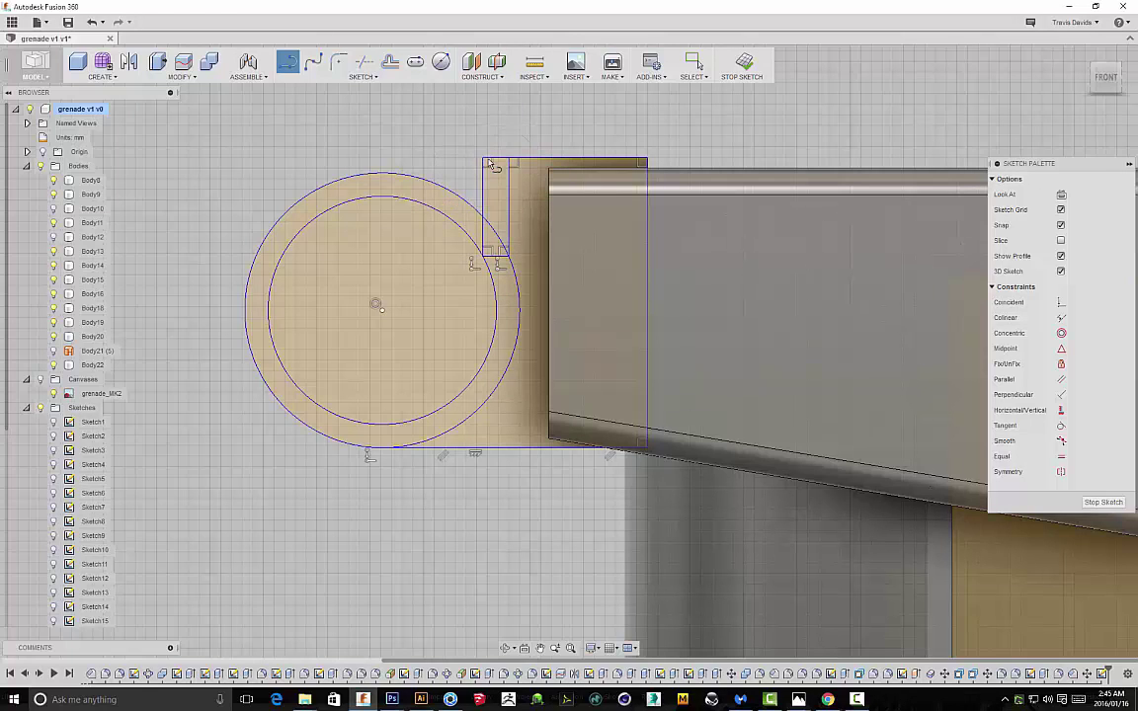
Try to trim away the outer circle's long arc, and undo the trim
{"action": "key", "text": "t"}
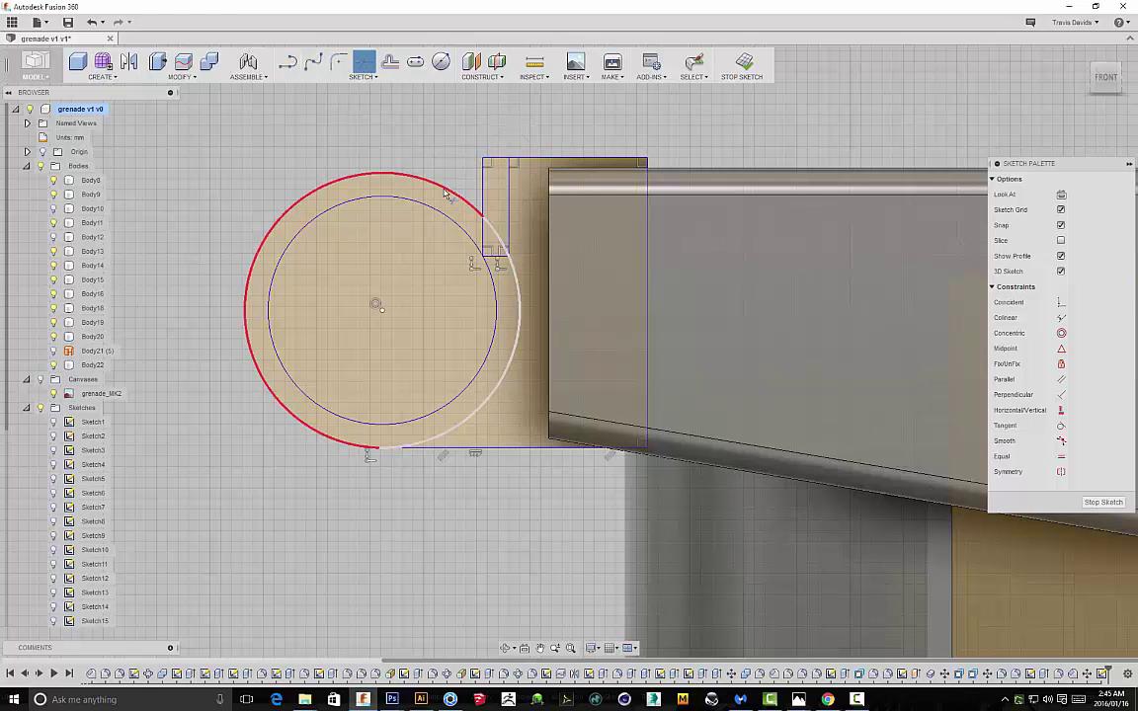
{"action": "left_click", "coordinate": [444, 187]}
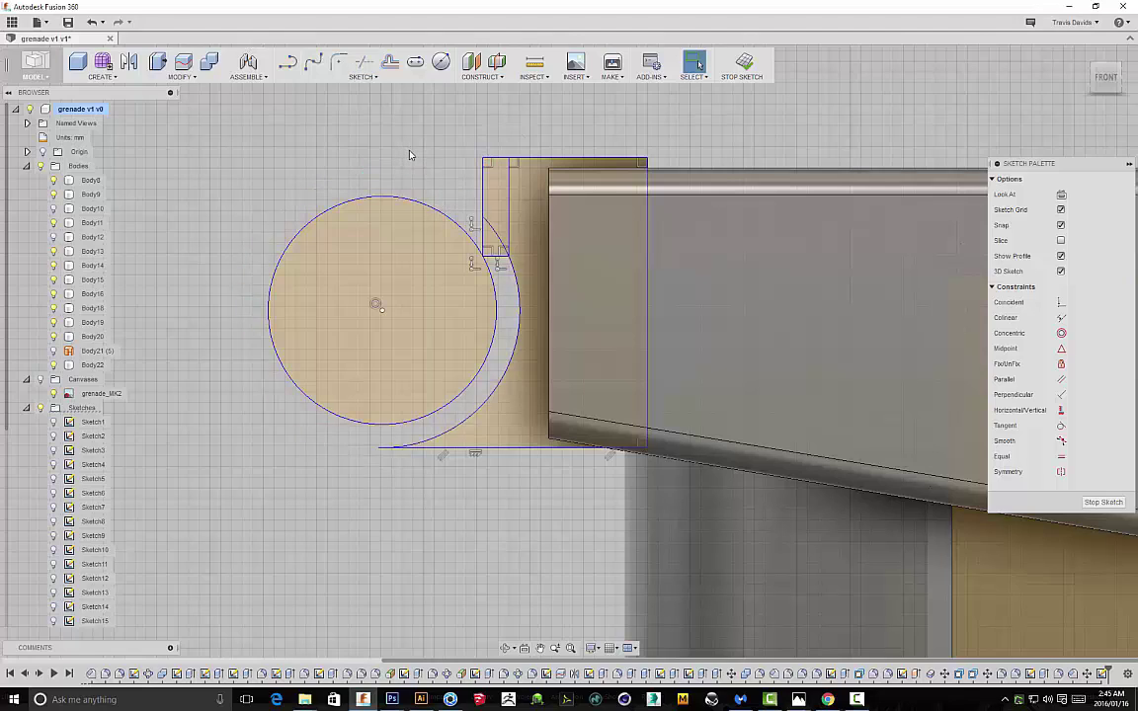
{"action": "key", "text": "ctrl+z"}
{"action": "scroll", "coordinate": [402, 452], "scroll_direction": "up", "scroll_amount": 1}
{"action": "scroll", "coordinate": [401, 451], "scroll_direction": "up", "scroll_amount": 6}
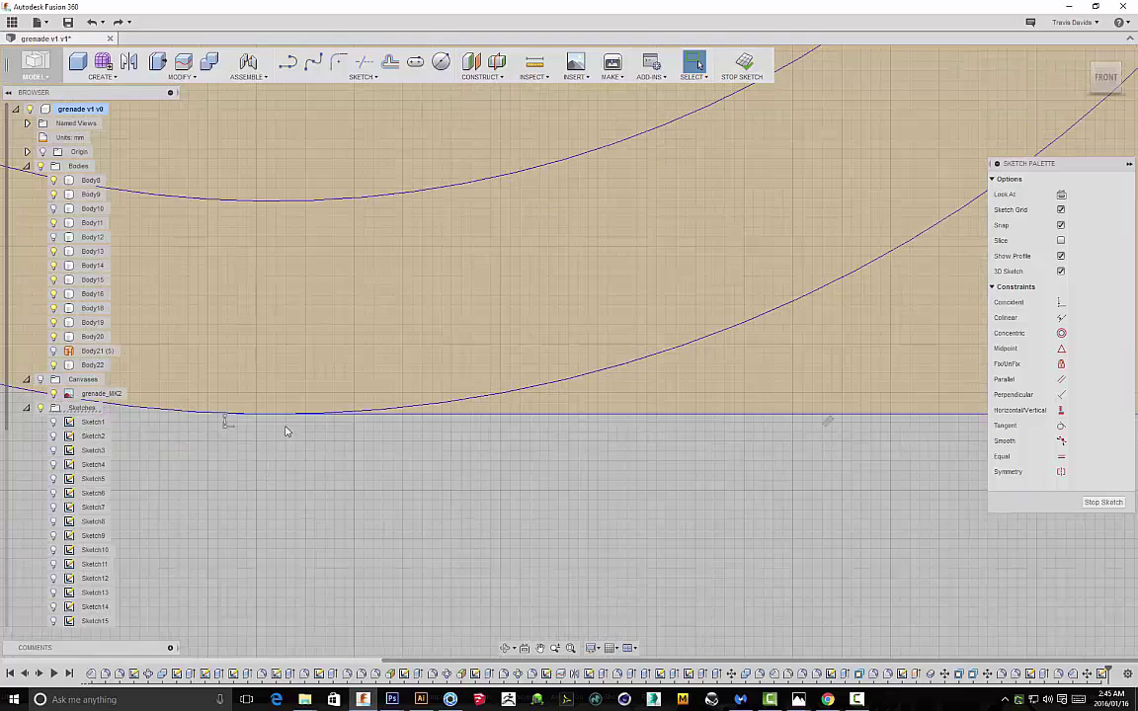
{"action": "scroll", "coordinate": [354, 263], "scroll_direction": "down", "scroll_amount": 5}
{"action": "scroll", "coordinate": [355, 262], "scroll_direction": "down", "scroll_amount": 1}
{"action": "middle_click_drag", "start_coordinate": [381, 276], "coordinate": [400, 414]}
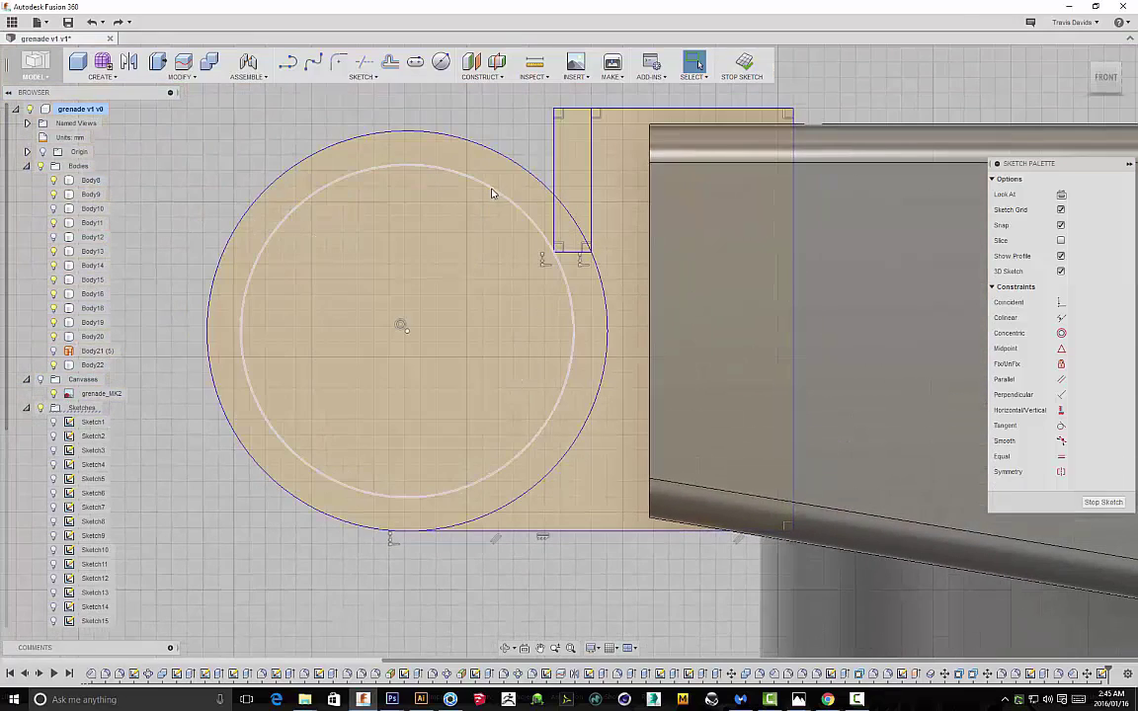
{"action": "left_click", "coordinate": [541, 202]}
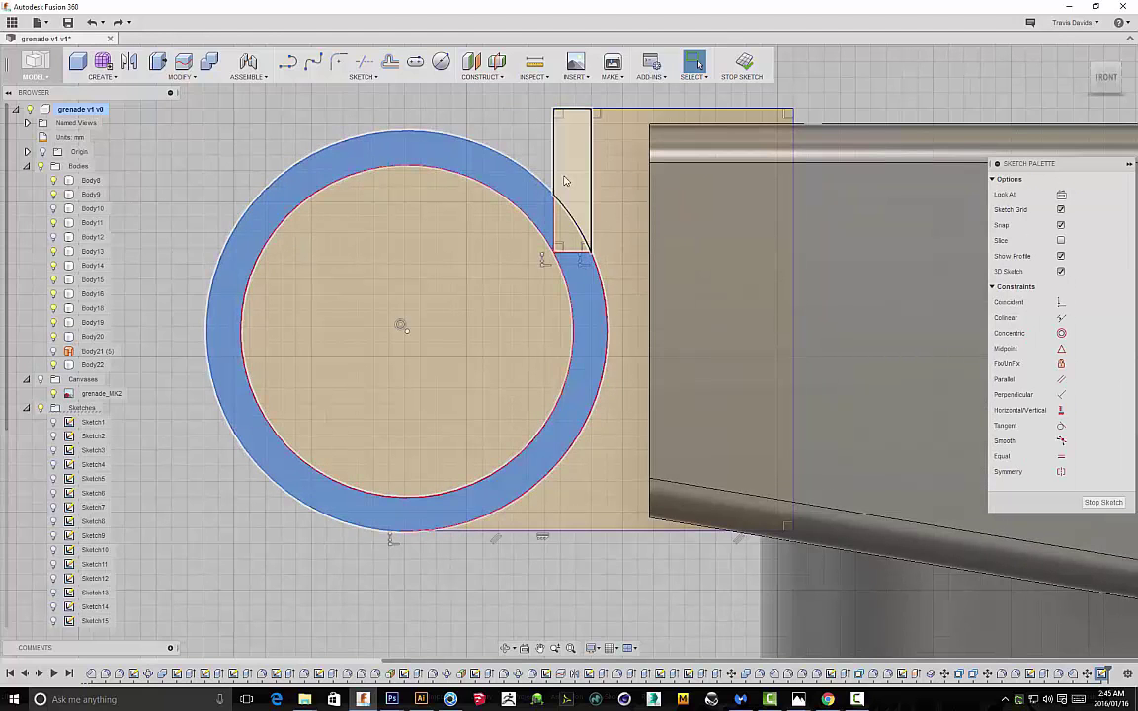
{"action": "left_click", "coordinate": [577, 170]}
{"action": "left_click", "coordinate": [621, 202]}
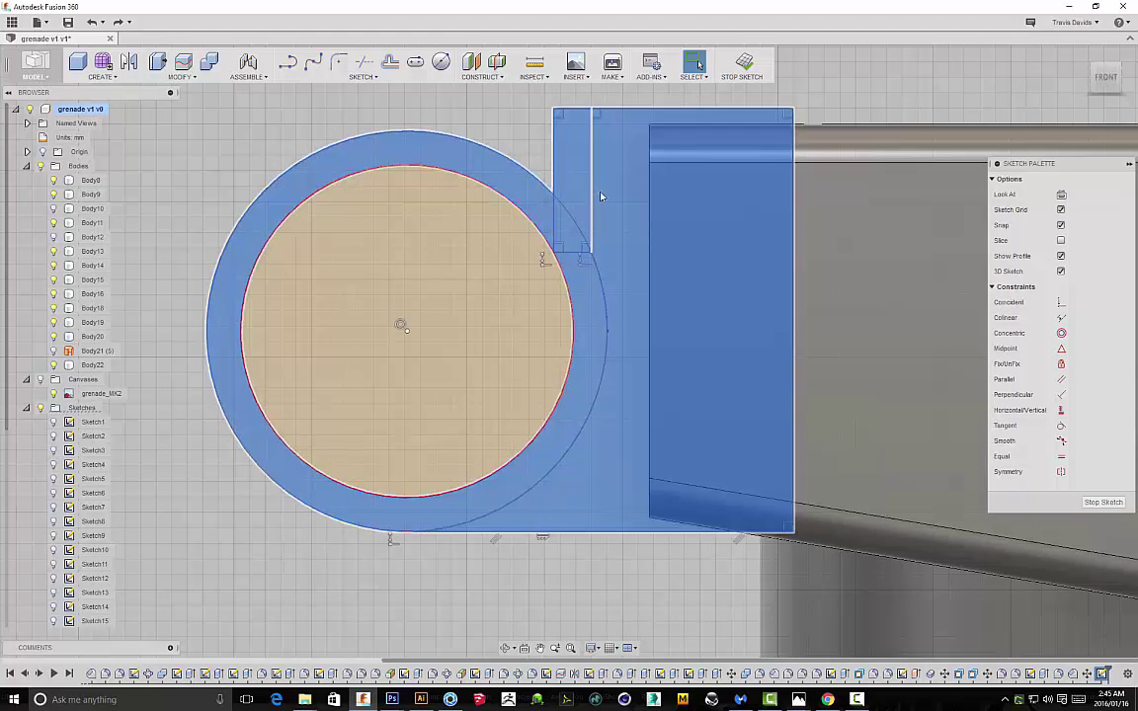
{"action": "scroll", "coordinate": [621, 202], "scroll_direction": "down", "scroll_amount": 5}
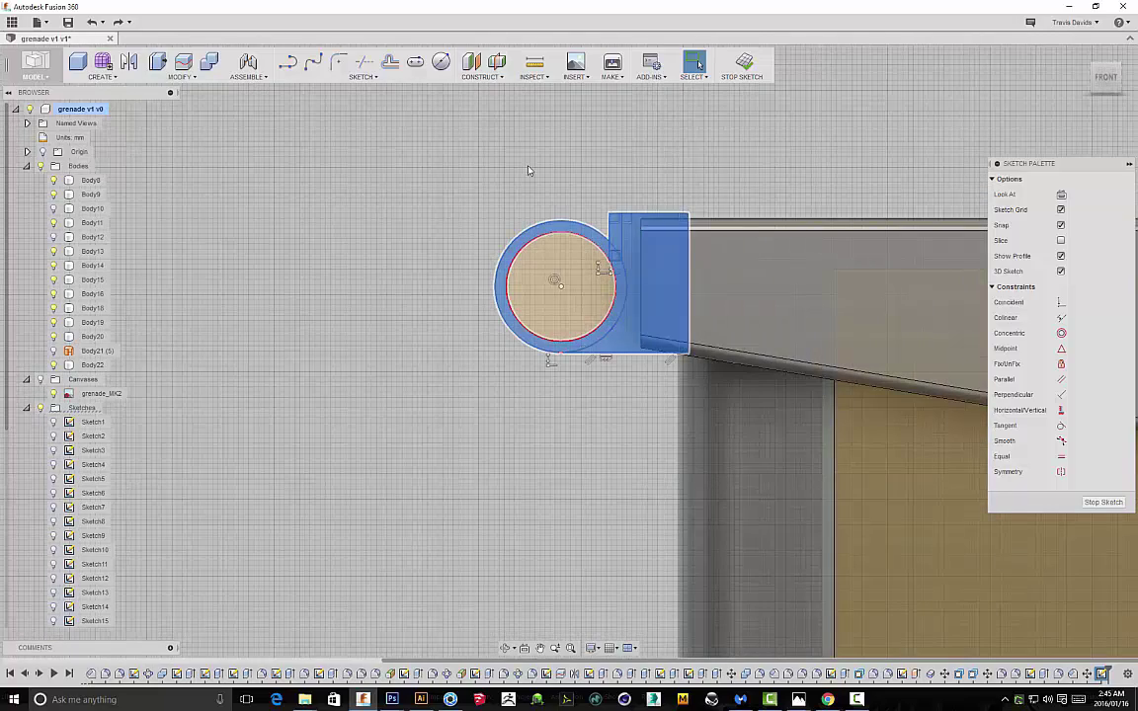
{"action": "left_click", "coordinate": [560, 168]}
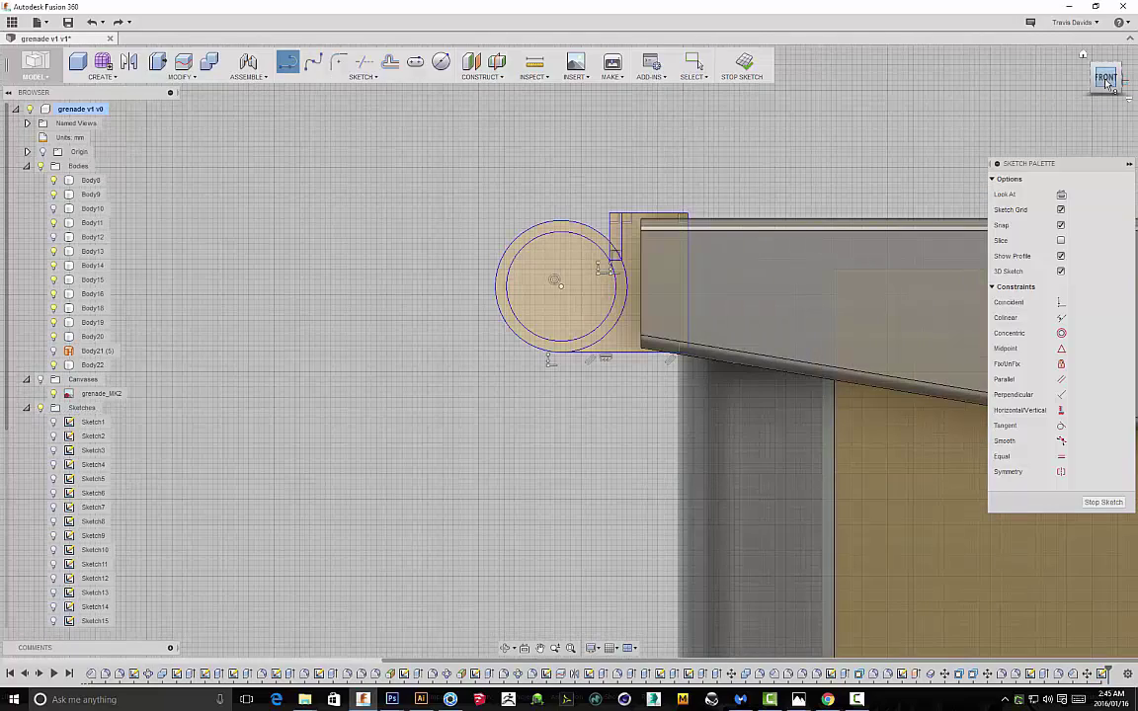
Draw a horizontal line from the bracket's lower corner on the inner circle across the ring to the far side of the outer circle
{"action": "scroll", "coordinate": [614, 259], "scroll_direction": "up", "scroll_amount": 5}
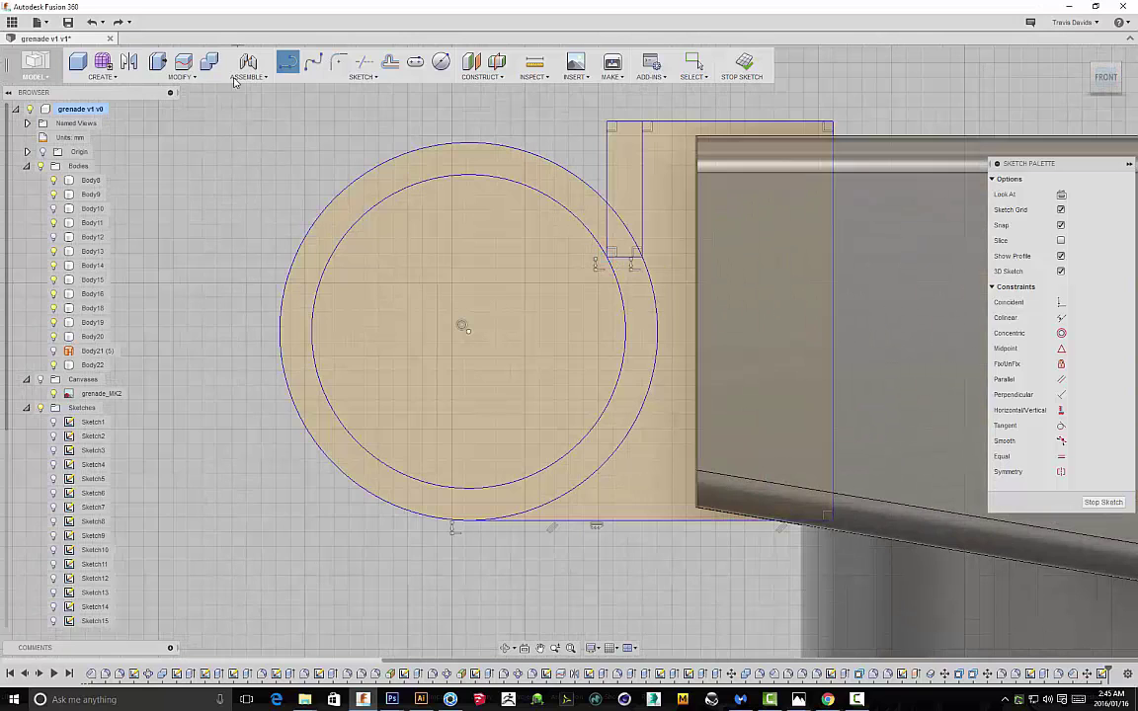
{"action": "left_click", "coordinate": [610, 260]}
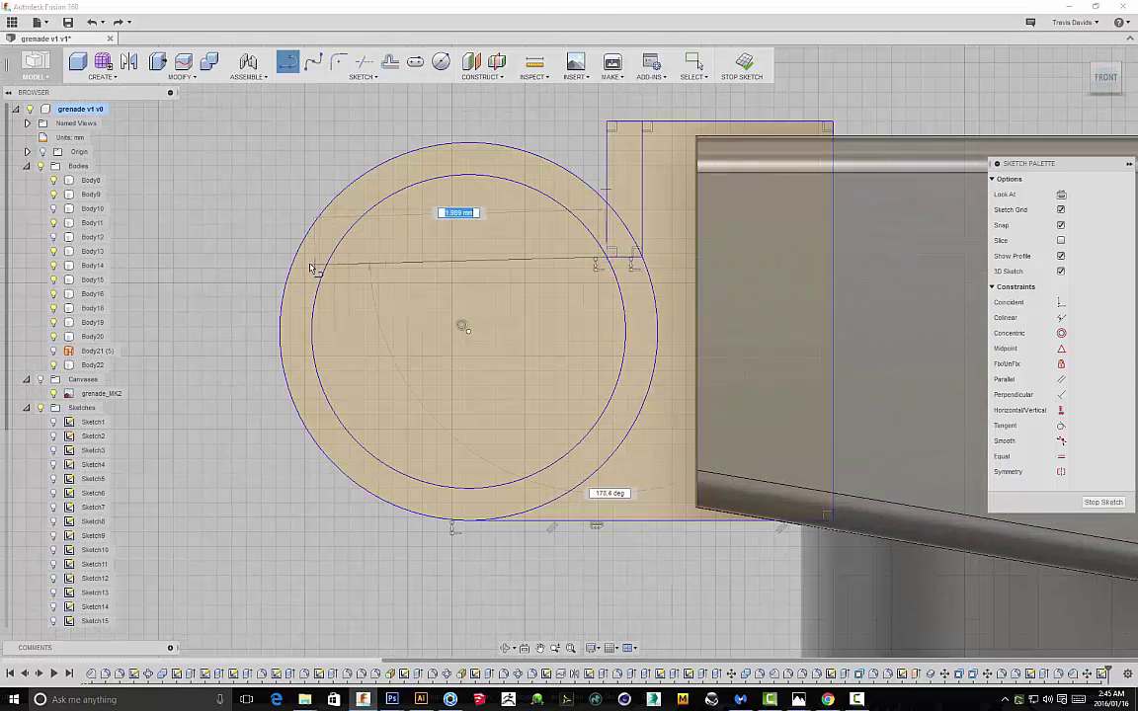
{"action": "left_click", "coordinate": [296, 257]}
{"action": "right_click", "coordinate": [276, 192]}
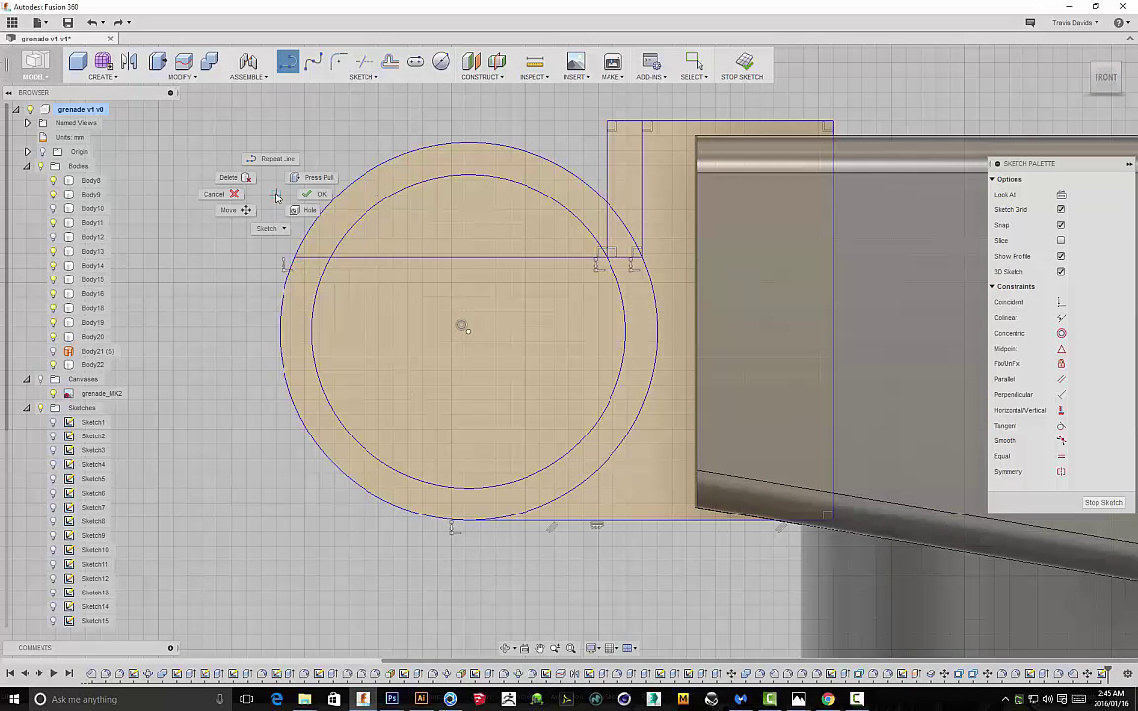
{"action": "left_click", "coordinate": [320, 192]}
Extrude the lower ring section and bracket profiles across the end of the cover, using the New Body operation
{"action": "left_click", "coordinate": [297, 286]}
{"action": "left_click", "coordinate": [671, 307], "text": "shift"}
{"action": "left_click", "coordinate": [628, 176], "text": "shift"}
{"action": "scroll", "coordinate": [467, 254], "scroll_direction": "down", "scroll_amount": 5}
{"action": "middle_click_drag", "start_coordinate": [467, 253], "coordinate": [477, 381], "text": "shift"}
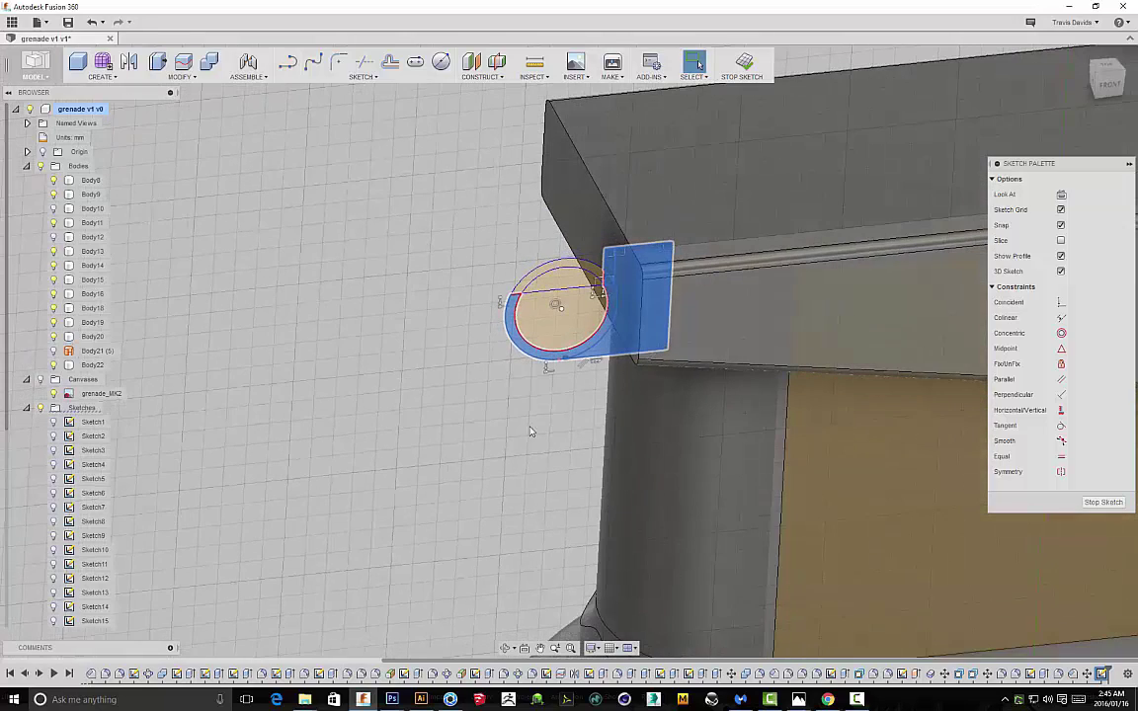
{"action": "right_click", "coordinate": [533, 446]}
{"action": "left_click", "coordinate": [527, 486]}
{"action": "left_click_drag", "start_coordinate": [621, 272], "coordinate": [540, 168]}
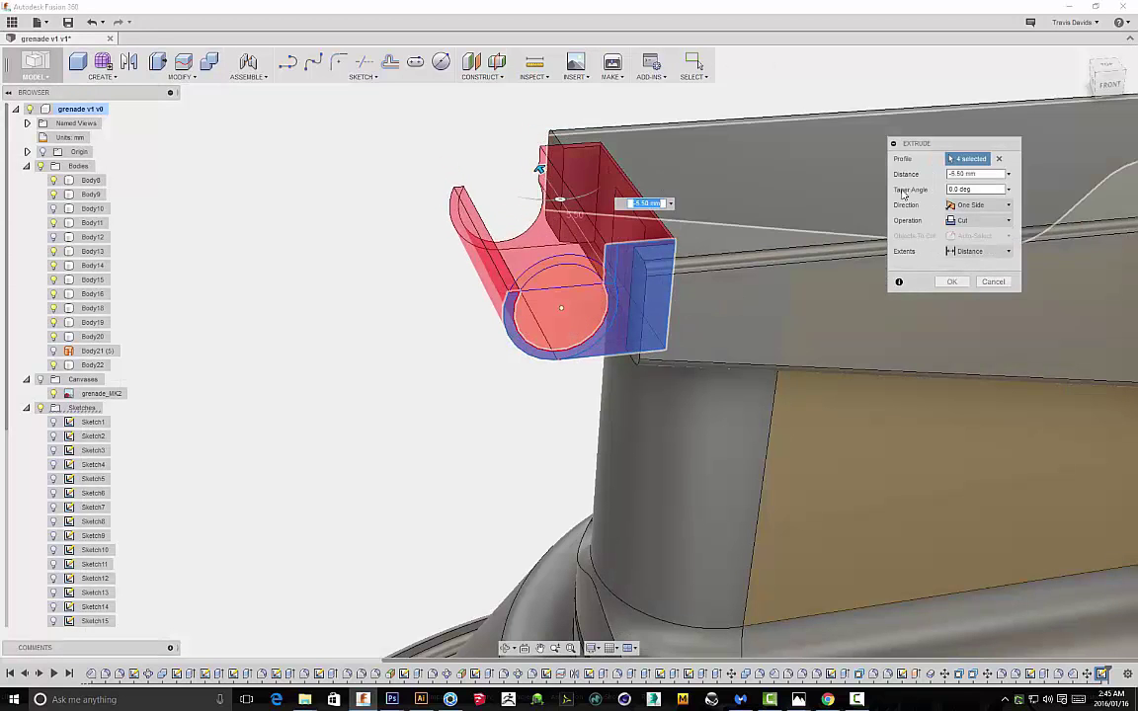
{"action": "left_click", "coordinate": [978, 220]}
{"action": "left_click", "coordinate": [981, 280]}
Set the bracket's extrusion distance to -6.70 mm and complete the extrusion
{"action": "middle_click_drag", "start_coordinate": [696, 305], "coordinate": [736, 385], "text": "shift"}
{"action": "left_click_drag", "start_coordinate": [381, 326], "coordinate": [355, 319]}
{"action": "scroll", "coordinate": [341, 321], "scroll_direction": "up", "scroll_amount": 4}
{"action": "scroll", "coordinate": [332, 319], "scroll_direction": "up", "scroll_amount": 3}
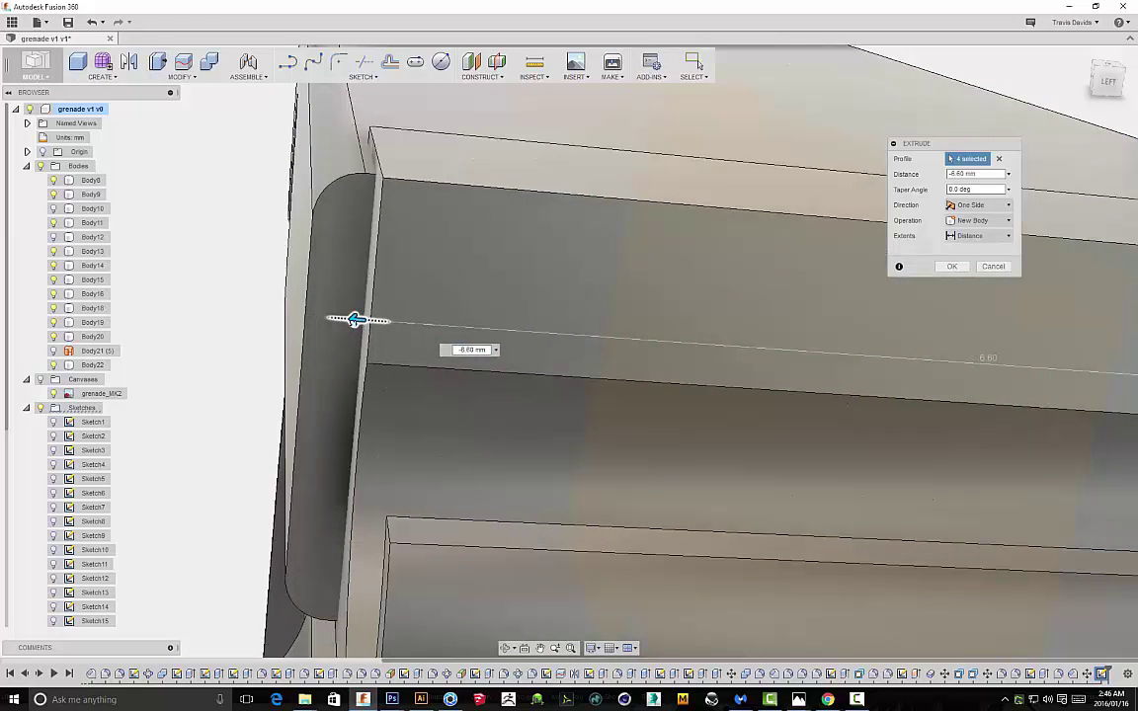
{"action": "middle_click_drag", "start_coordinate": [483, 195], "coordinate": [351, 419], "text": "shift"}
{"action": "scroll", "coordinate": [349, 417], "scroll_direction": "down", "scroll_amount": 1}
{"action": "left_click_drag", "start_coordinate": [314, 431], "coordinate": [298, 432]}
{"action": "scroll", "coordinate": [348, 415], "scroll_direction": "down", "scroll_amount": 4}
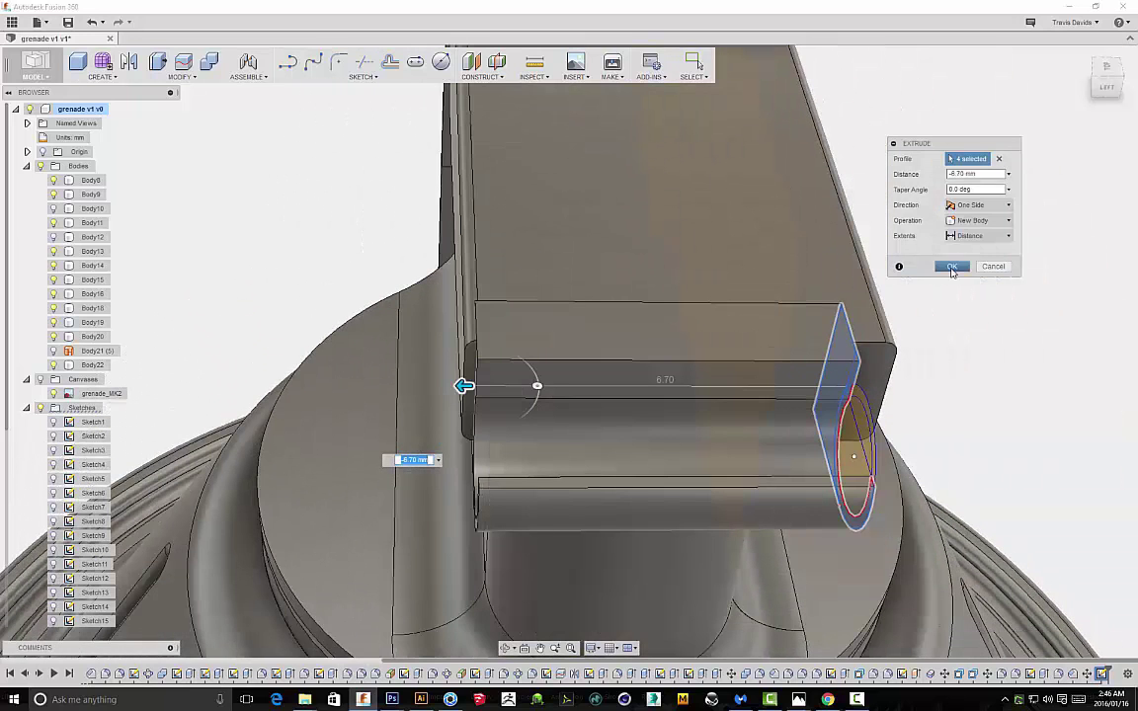
{"action": "left_click", "coordinate": [951, 266]}
Offset the bracket's end face on the sketch side outward by 0.65 mm
{"action": "middle_click_drag", "start_coordinate": [909, 285], "coordinate": [863, 320], "text": "shift"}
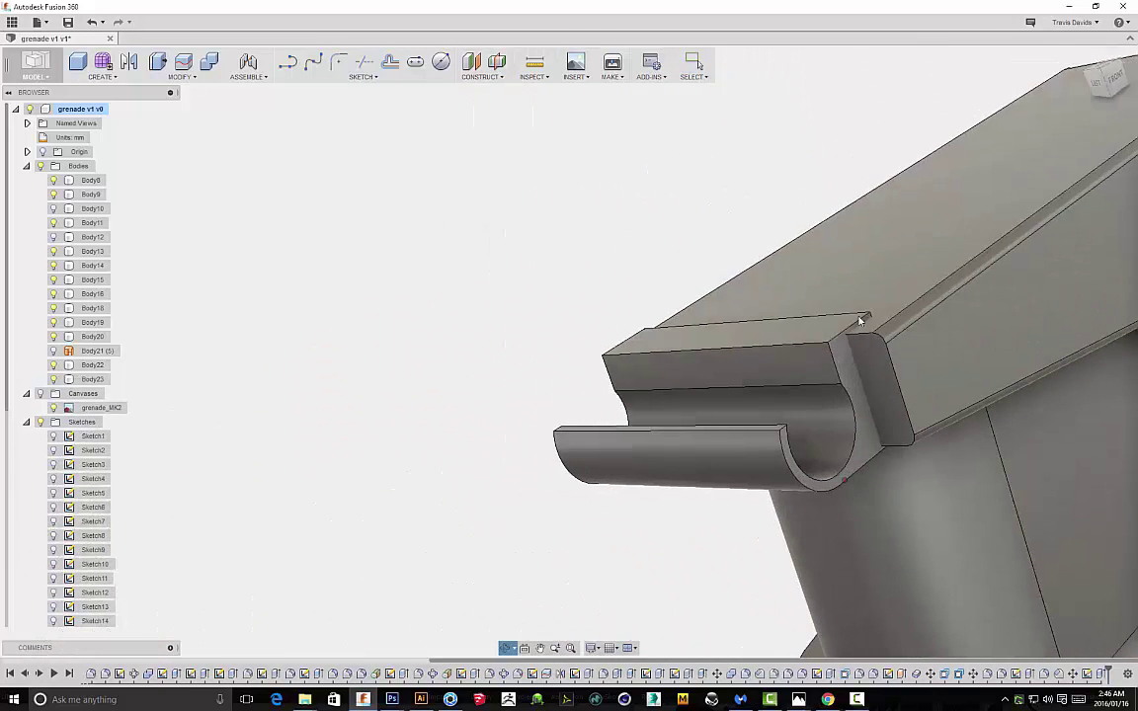
{"action": "left_click", "coordinate": [857, 375]}
{"action": "right_click", "coordinate": [604, 264]}
{"action": "left_click", "coordinate": [647, 246]}
{"action": "scroll", "coordinate": [854, 360], "scroll_direction": "up", "scroll_amount": 5}
{"action": "left_click_drag", "start_coordinate": [835, 342], "coordinate": [917, 340]}
{"action": "middle_click_drag", "start_coordinate": [918, 340], "coordinate": [890, 465], "text": "shift"}
{"action": "left_click_drag", "start_coordinate": [845, 452], "coordinate": [866, 457]}
{"action": "scroll", "coordinate": [706, 343], "scroll_direction": "down", "scroll_amount": 8}
{"action": "middle_click_drag", "start_coordinate": [788, 394], "coordinate": [939, 251], "text": "shift"}
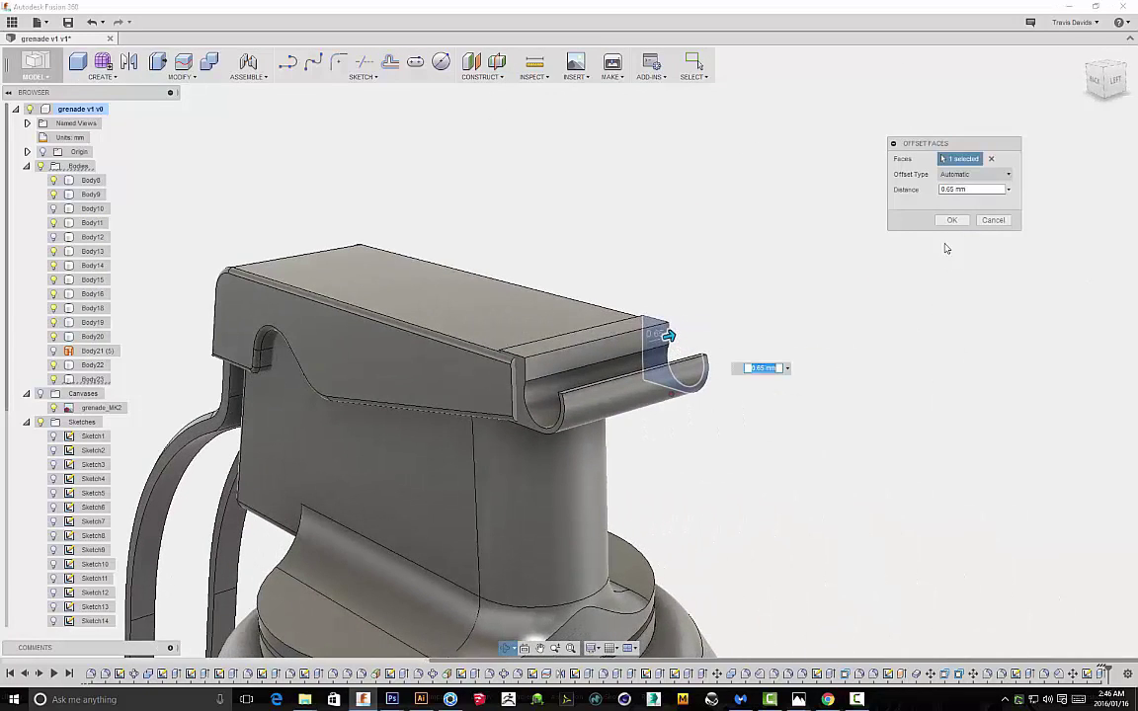
{"action": "left_click", "coordinate": [966, 222]}
{"action": "scroll", "coordinate": [498, 393], "scroll_direction": "up", "scroll_amount": 5}
{"action": "left_click", "coordinate": [498, 396]}
{"action": "right_click", "coordinate": [652, 196]}
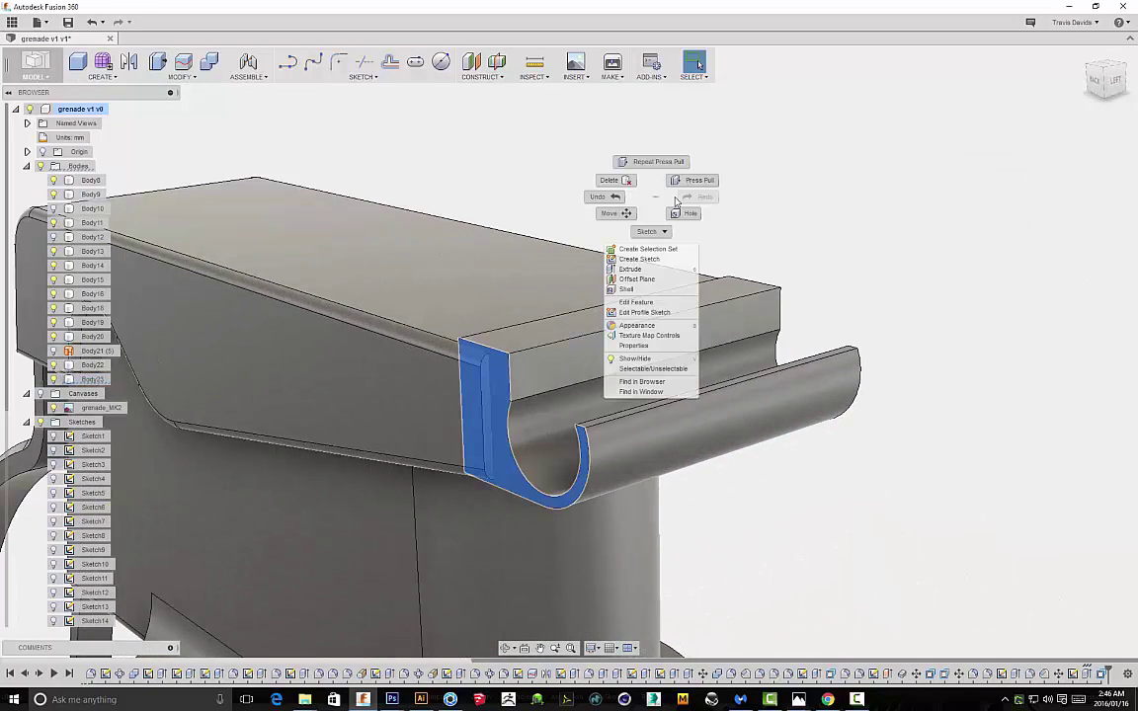
{"action": "left_click", "coordinate": [697, 183]}
{"action": "scroll", "coordinate": [472, 435], "scroll_direction": "up", "scroll_amount": 6}
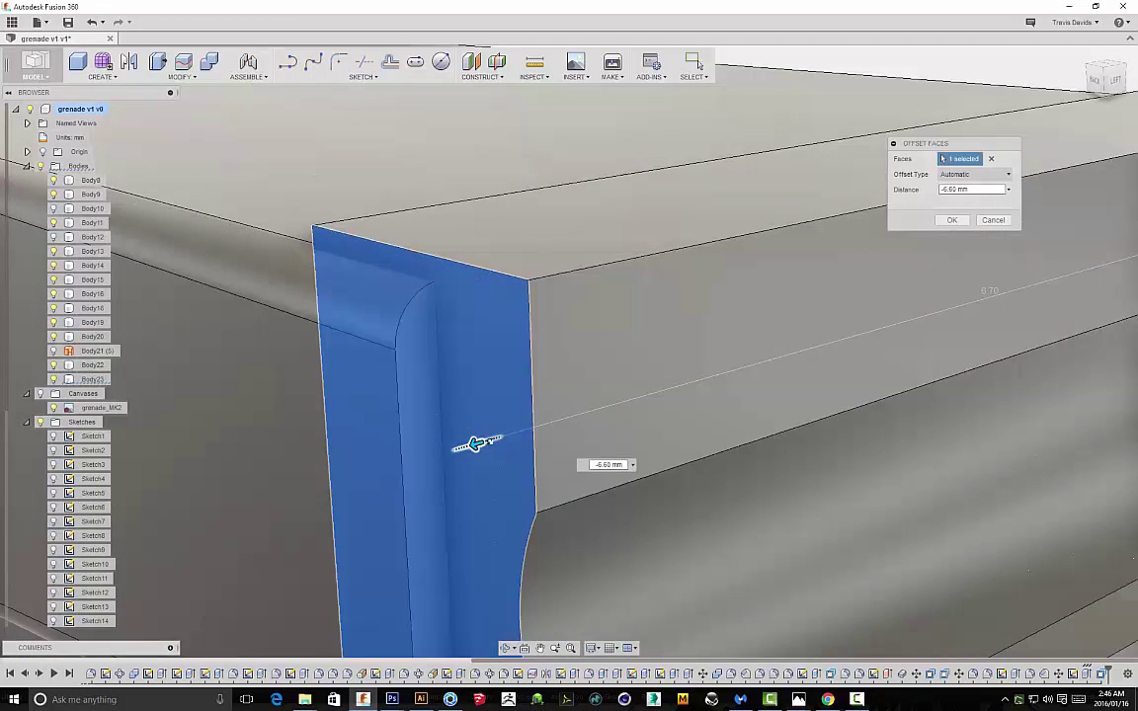
{"action": "mouse_move", "coordinate": [476, 445]}
{"action": "left_mouse_down"}
{"action": "mouse_move", "coordinate": [508, 432]}
{"action": "mouse_move", "coordinate": [477, 445]}
{"action": "mouse_move", "coordinate": [491, 438]}
{"action": "left_mouse_up"}
{"action": "middle_click_drag", "start_coordinate": [538, 325], "coordinate": [395, 443], "text": "shift"}
{"action": "mouse_move", "coordinate": [371, 523]}
{"action": "left_mouse_down"}
{"action": "mouse_move", "coordinate": [338, 533]}
{"action": "mouse_move", "coordinate": [371, 524]}
{"action": "left_mouse_up"}
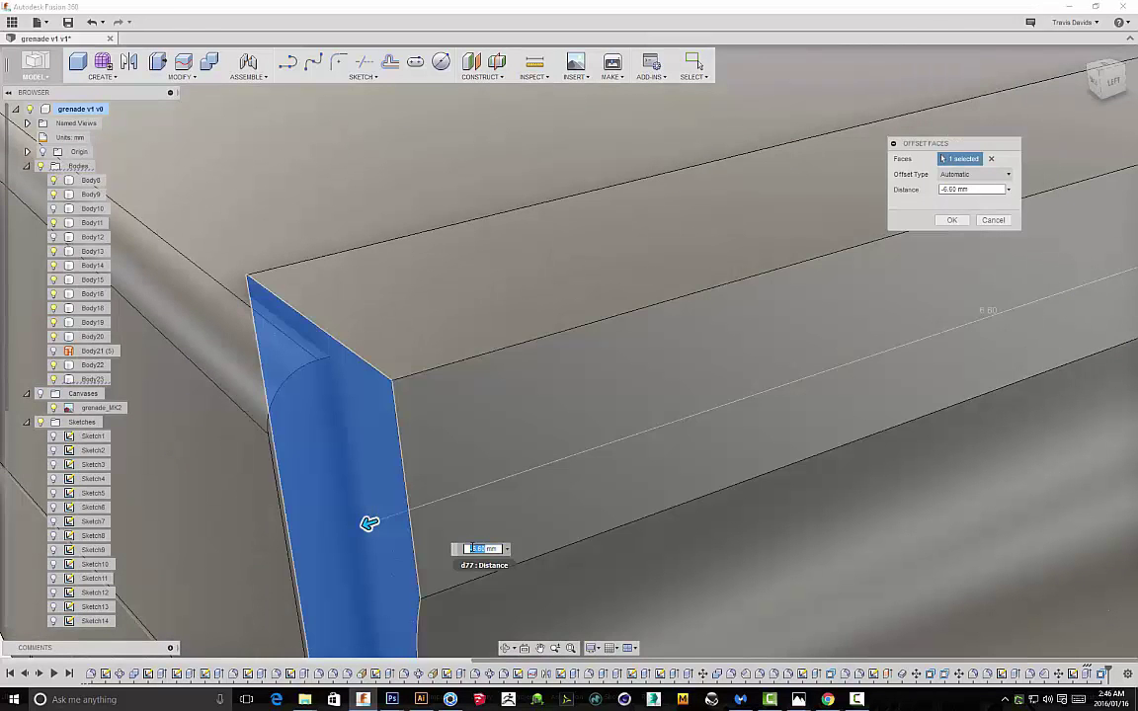
{"action": "type", "text": "7"}
{"action": "key", "text": "Return"}
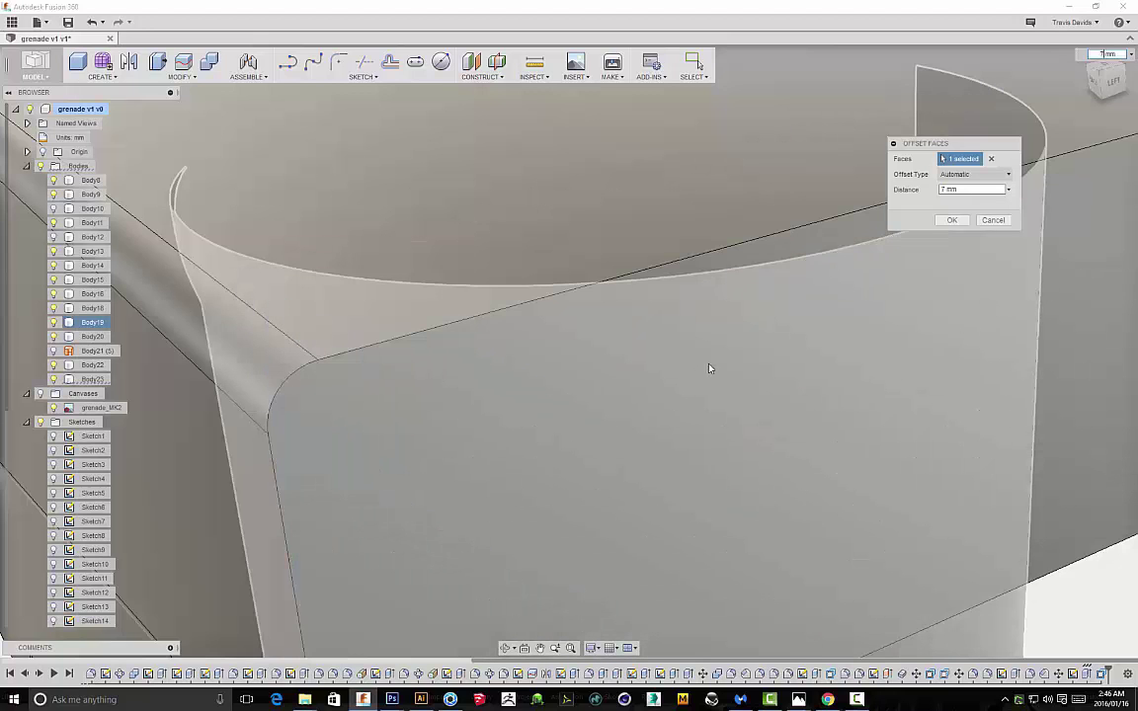
{"action": "scroll", "coordinate": [708, 371], "scroll_direction": "down", "scroll_amount": 8}
{"action": "left_click", "coordinate": [985, 221]}
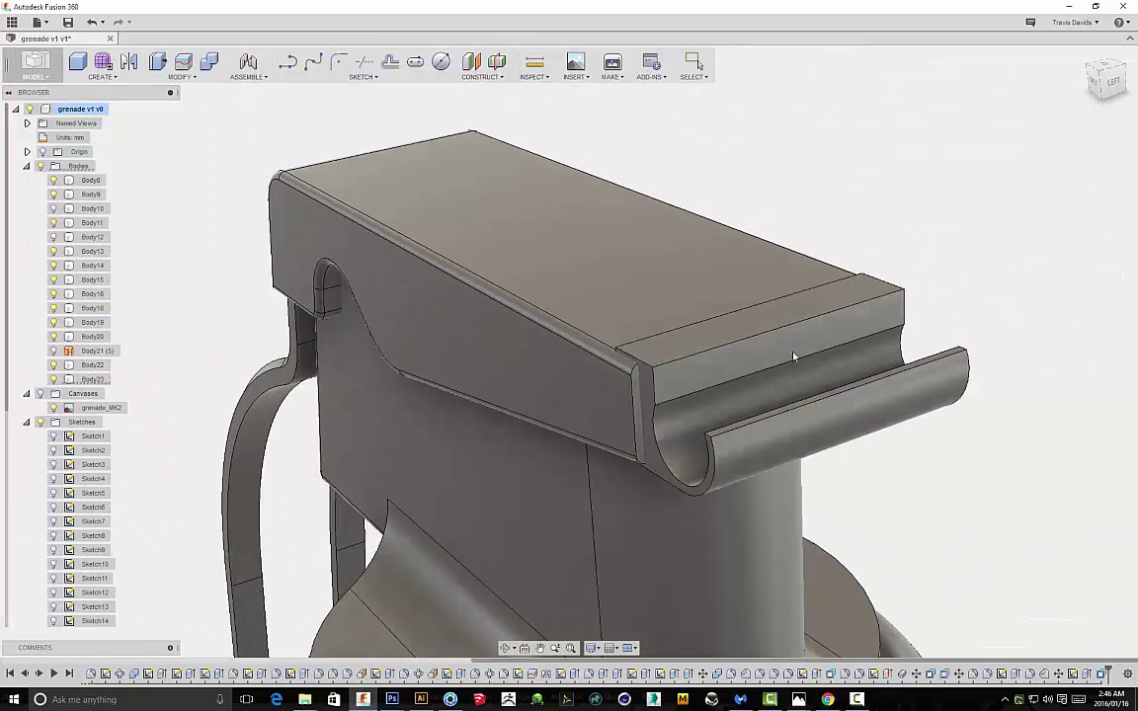
Offset the bracket's end face opposite the sketch side, setting the distance to -6.65 mm
{"action": "scroll", "coordinate": [641, 388], "scroll_direction": "up", "scroll_amount": 5}
{"action": "left_click", "coordinate": [687, 338]}
{"action": "right_click", "coordinate": [716, 245]}
{"action": "left_click", "coordinate": [769, 231]}
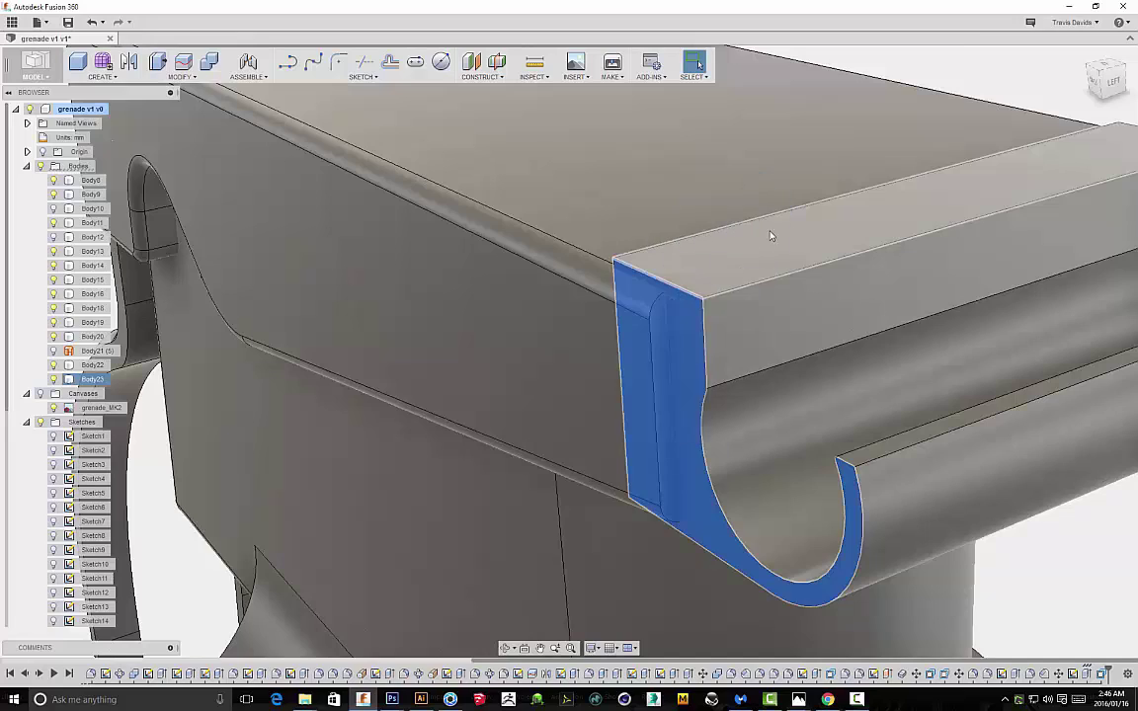
{"action": "scroll", "coordinate": [652, 375], "scroll_direction": "up", "scroll_amount": 8}
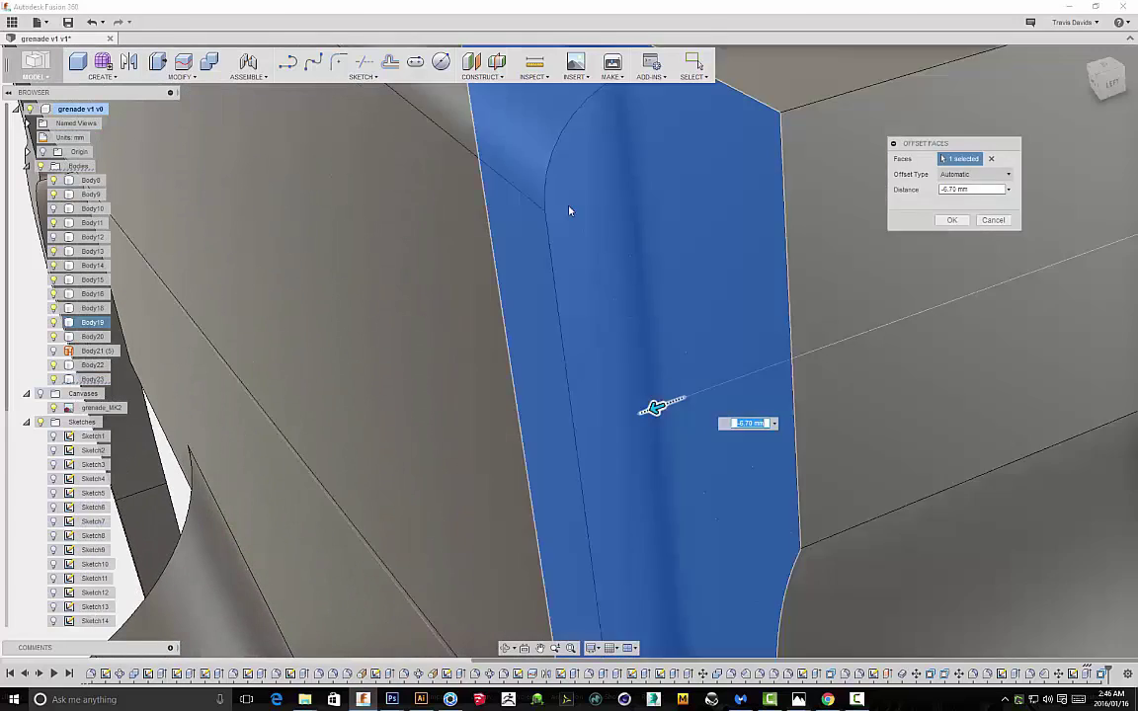
{"action": "scroll", "coordinate": [629, 311], "scroll_direction": "down", "scroll_amount": 6}
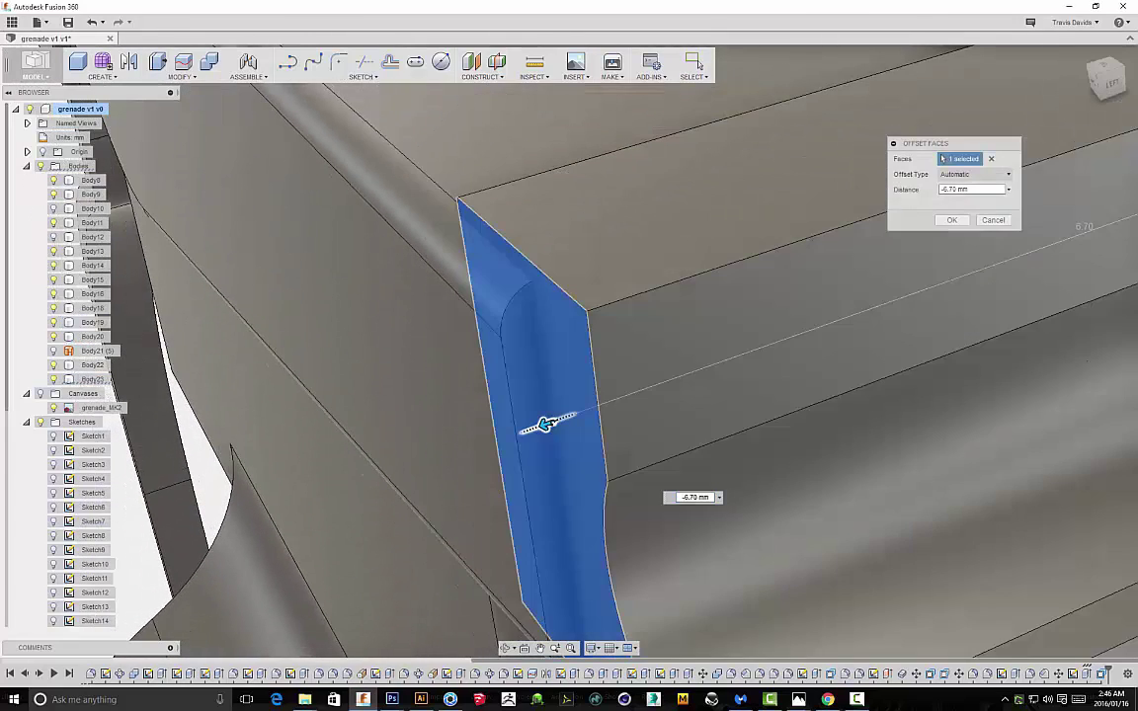
{"action": "left_click_drag", "start_coordinate": [547, 423], "coordinate": [564, 418]}
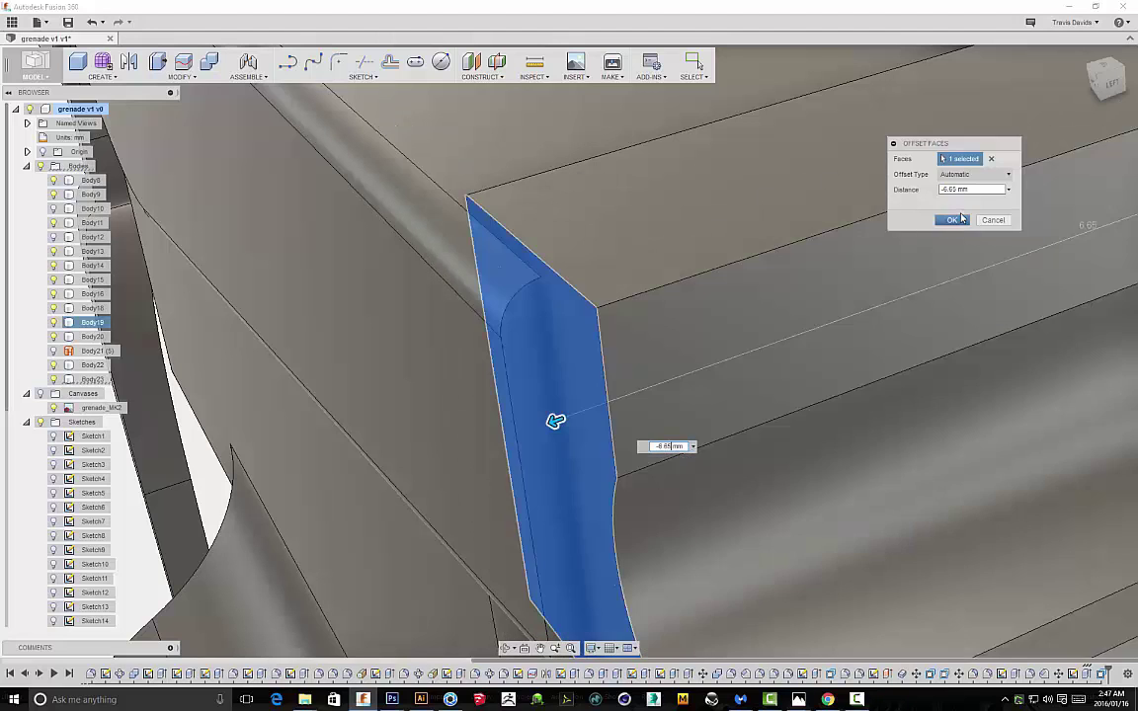
Apply the -6.65 mm offset to the selected end face beside the lever
{"action": "left_click", "coordinate": [952, 220]}
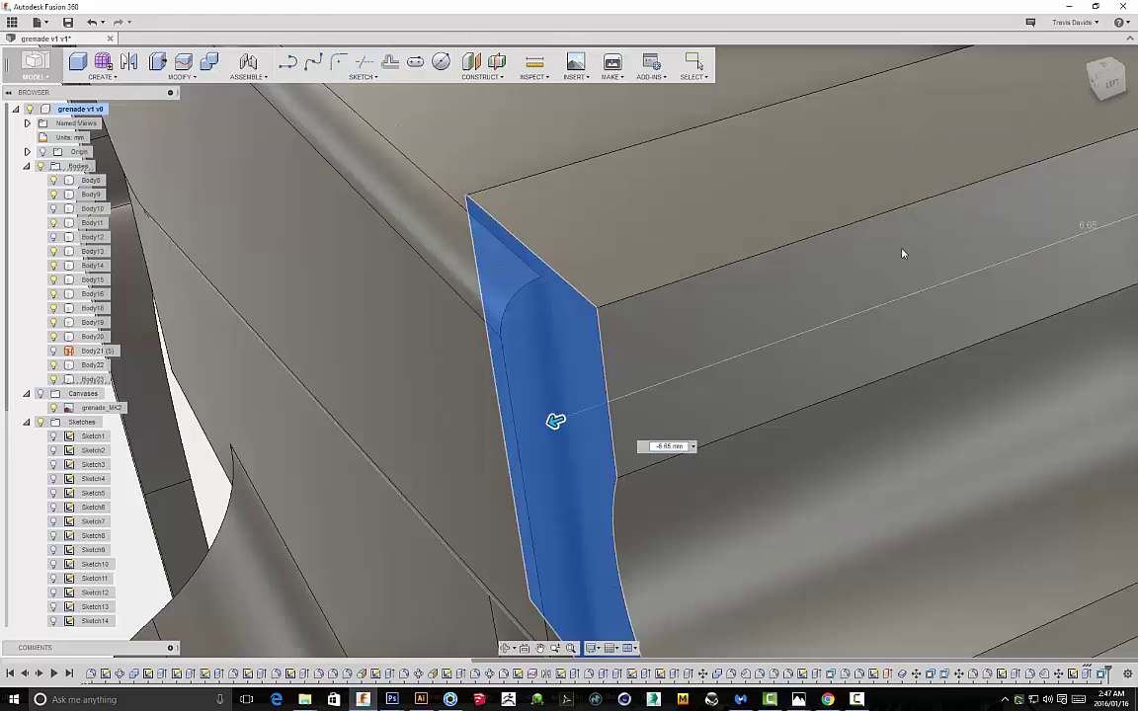
{"action": "middle_click_drag", "start_coordinate": [795, 343], "coordinate": [441, 409], "text": "shift"}
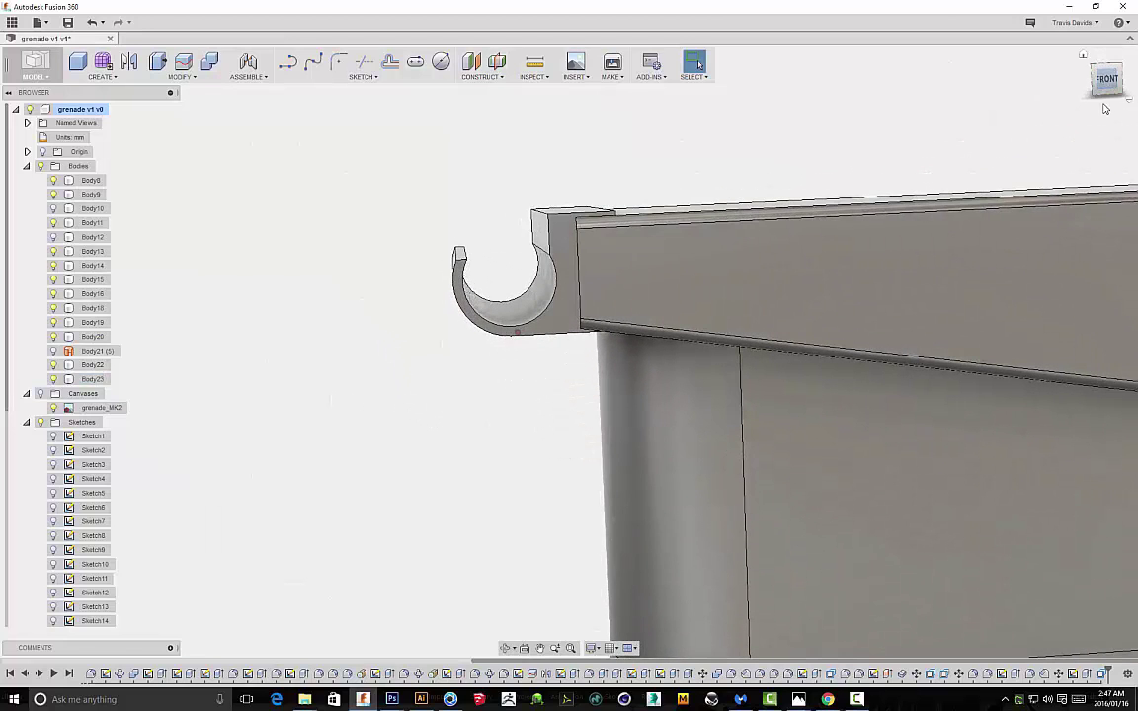
Move the hook body down 0.10 mm so its top edge lines up with the lever's top
{"action": "left_click", "coordinate": [1103, 90]}
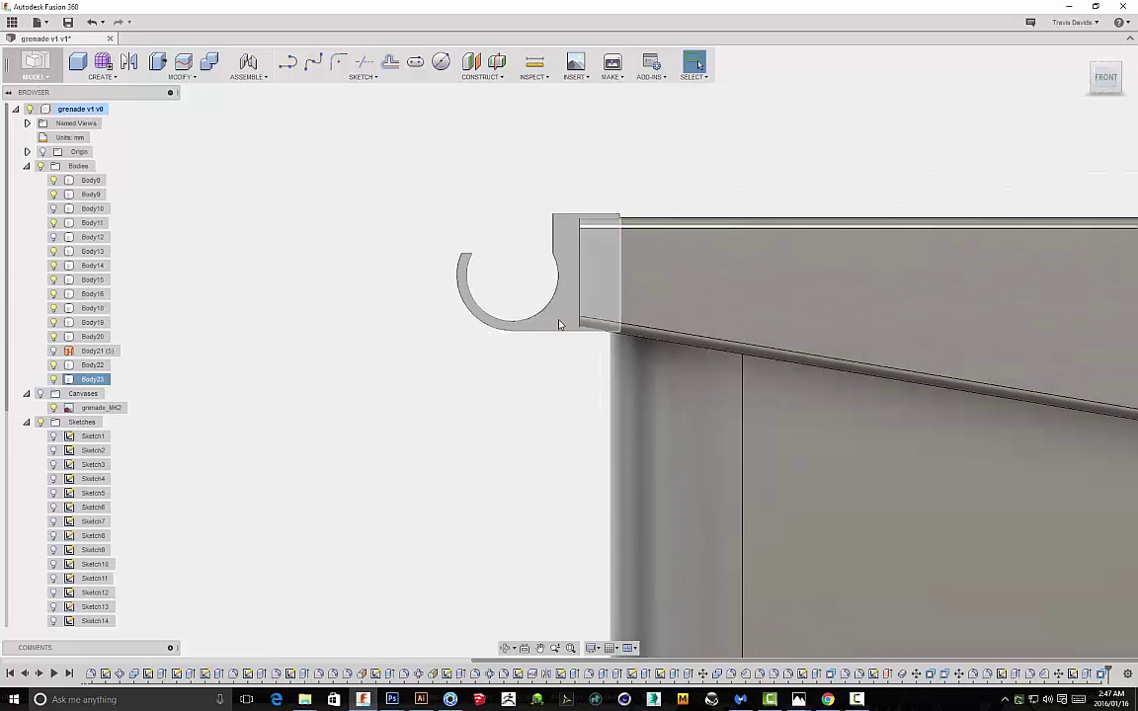
{"action": "key", "text": "m"}
{"action": "left_click", "coordinate": [573, 278]}
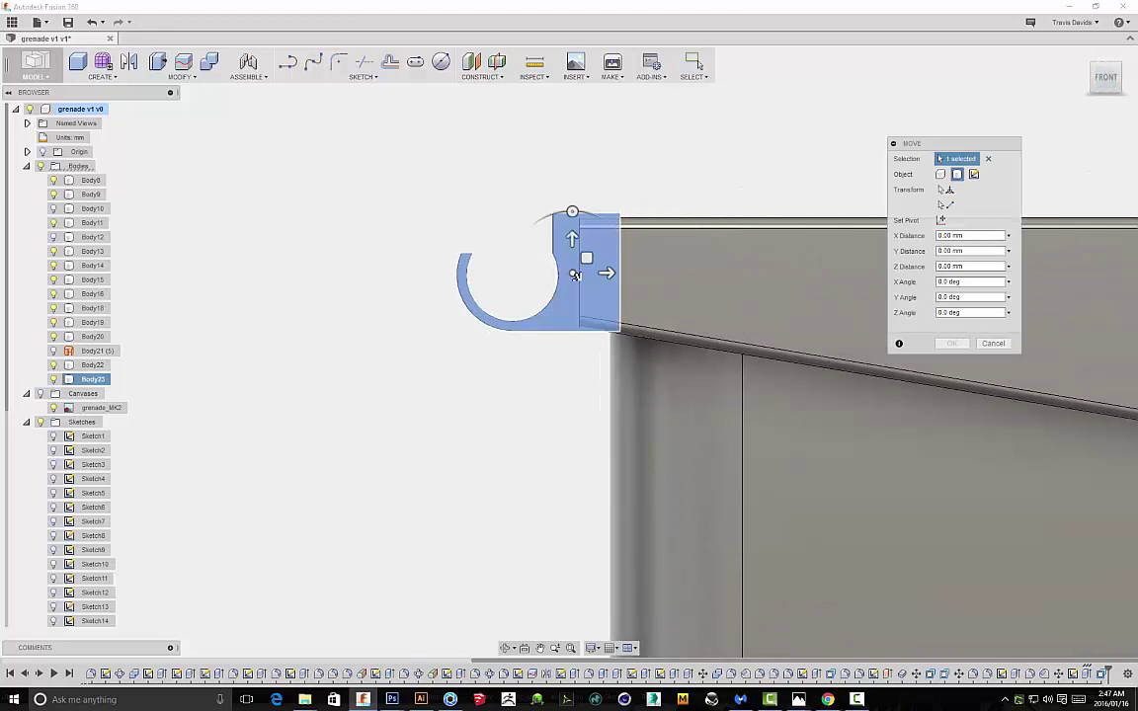
{"action": "scroll", "coordinate": [568, 272], "scroll_direction": "up", "scroll_amount": 6}
{"action": "left_click", "coordinate": [564, 264]}
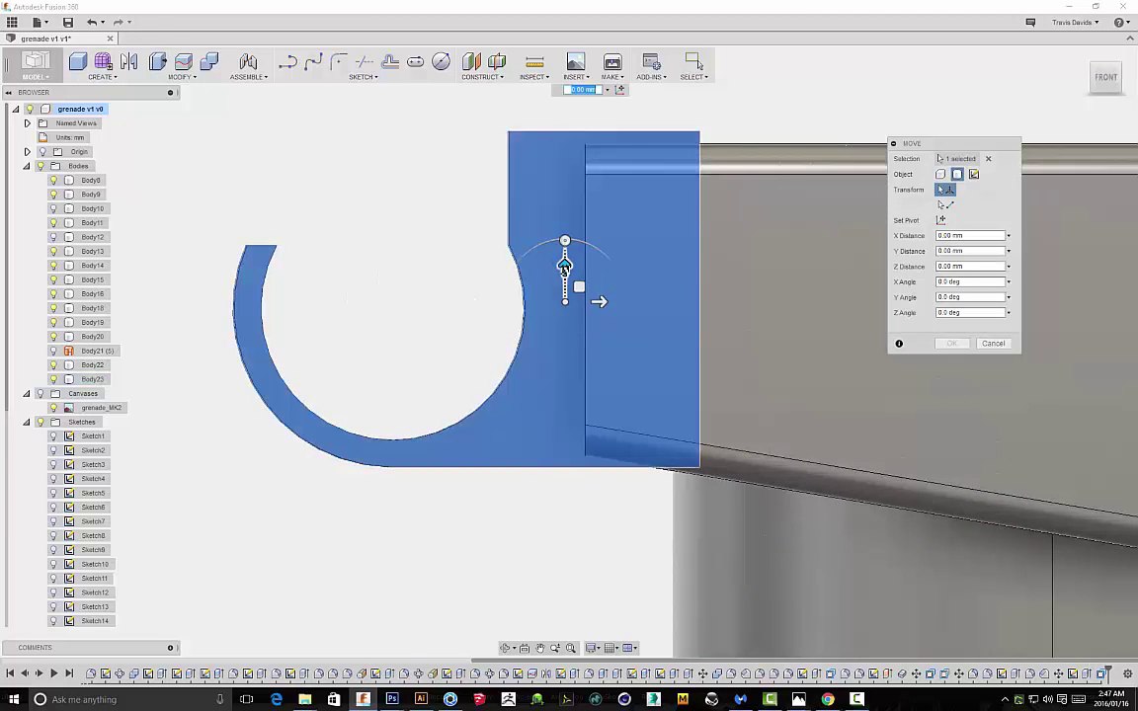
{"action": "left_click_drag", "start_coordinate": [564, 265], "coordinate": [565, 277]}
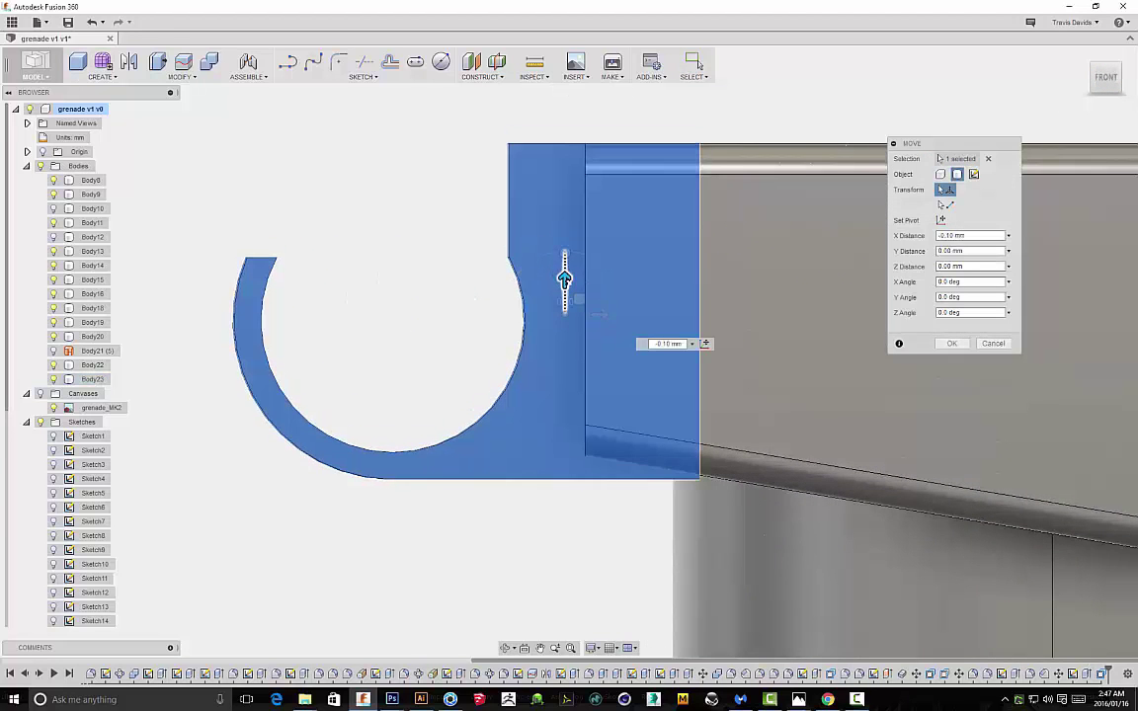
{"action": "left_click", "coordinate": [949, 343]}
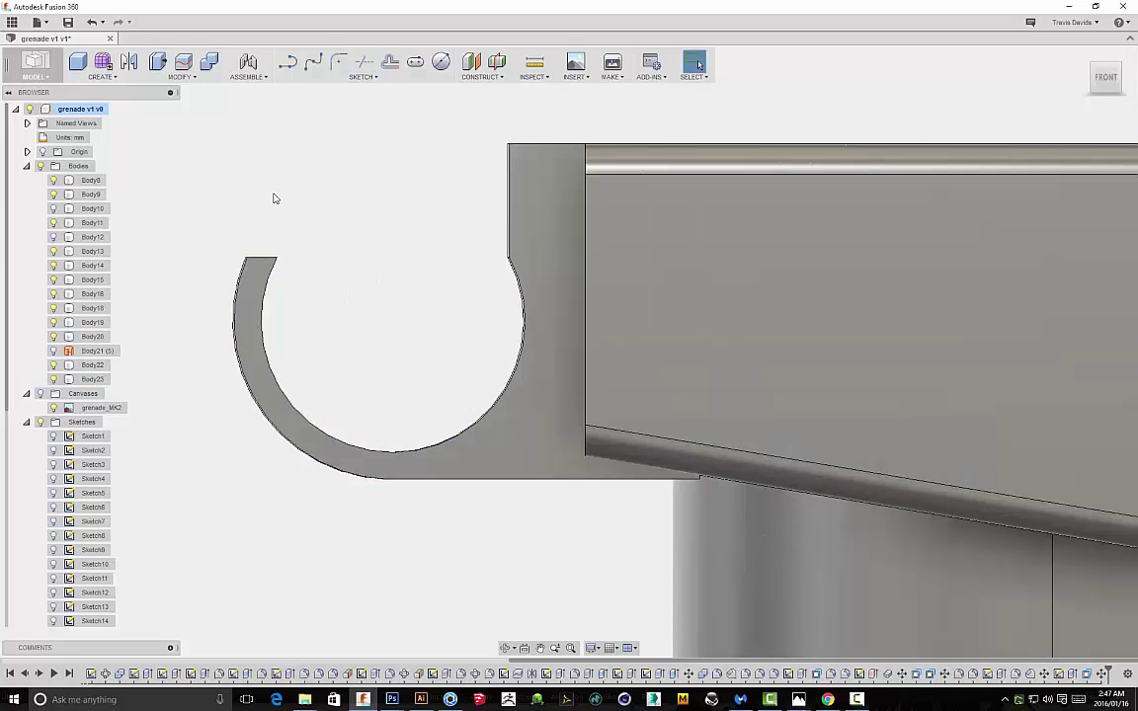
Fillet the edge where the hook's inner curve meets its upright wall, with a radius of about 55.60 mm
{"action": "middle_click_drag", "start_coordinate": [288, 243], "coordinate": [361, 240], "text": "shift"}
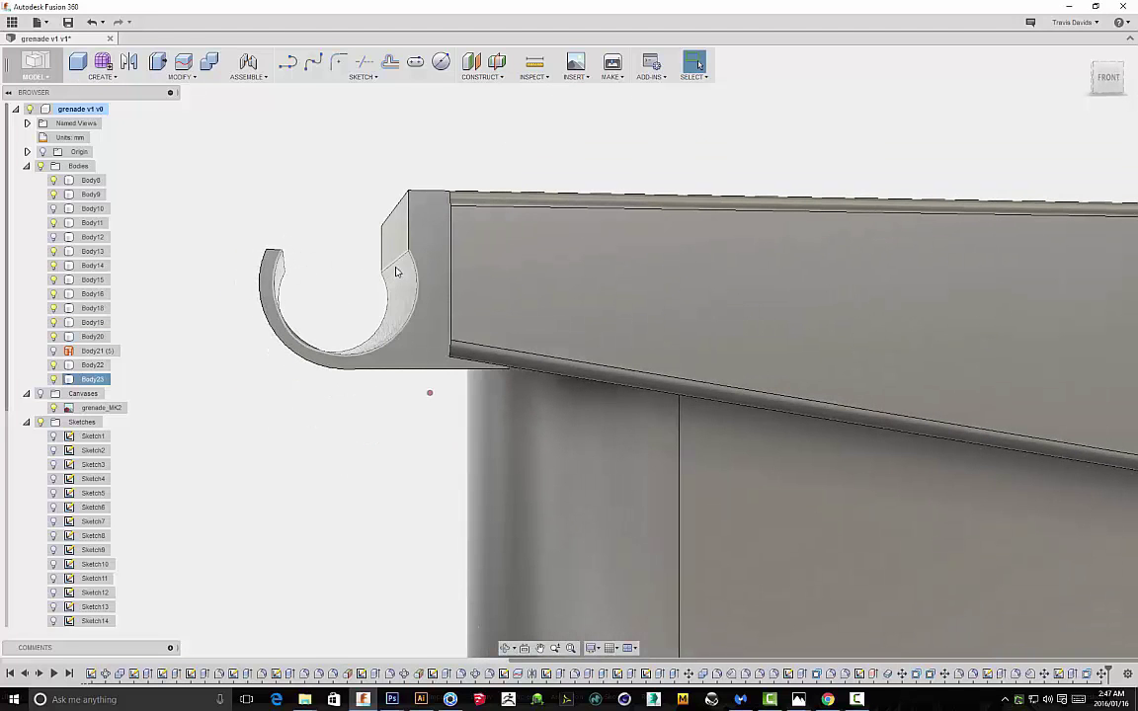
{"action": "right_click", "coordinate": [361, 240]}
{"action": "left_click", "coordinate": [352, 298]}
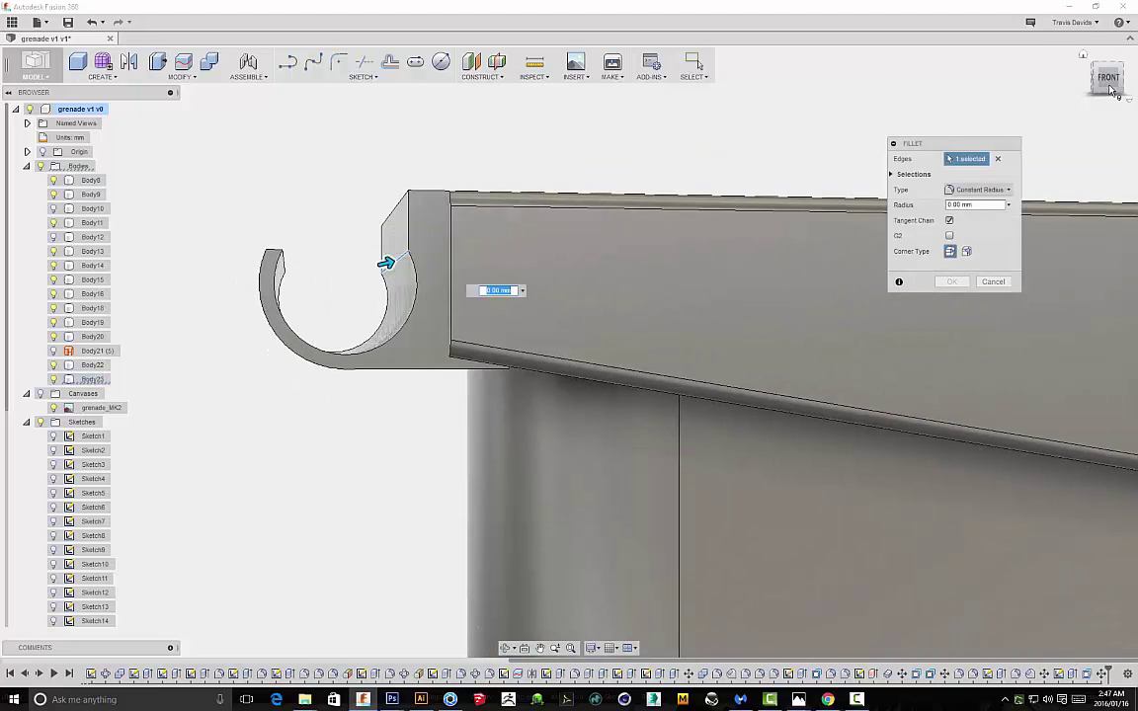
{"action": "left_click_drag", "start_coordinate": [394, 260], "coordinate": [504, 227]}
{"action": "scroll", "coordinate": [366, 259], "scroll_direction": "down", "scroll_amount": 2}
{"action": "middle_click_drag", "start_coordinate": [367, 259], "coordinate": [668, 285], "text": "shift"}
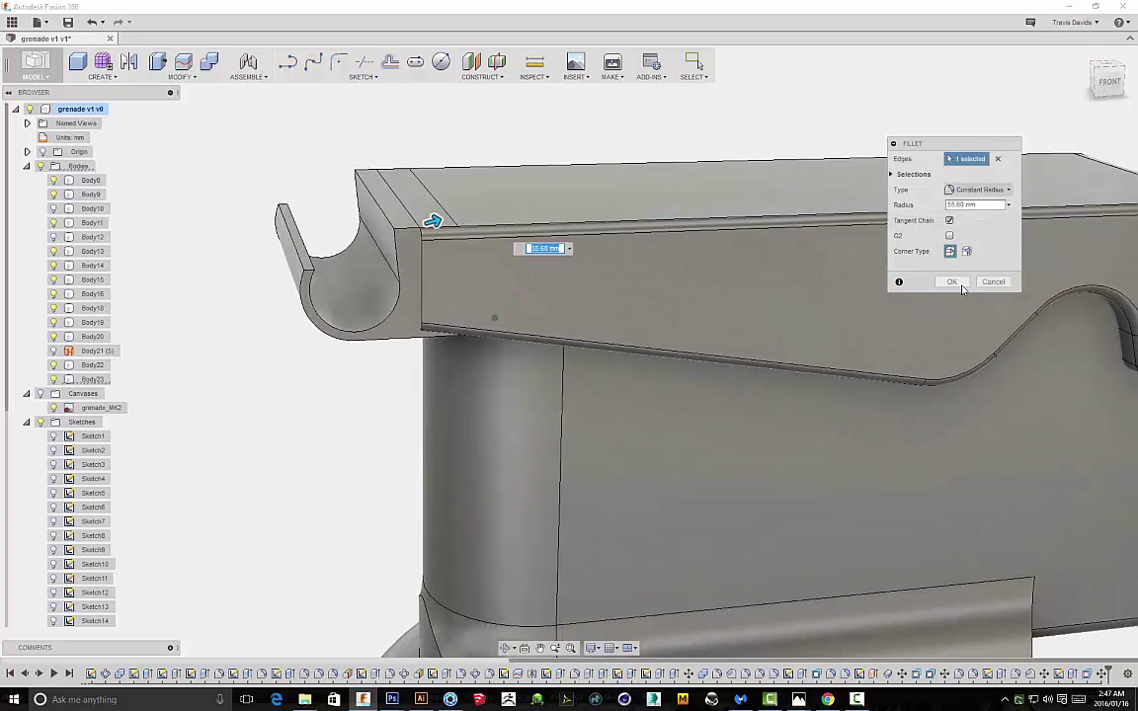
{"action": "left_click", "coordinate": [956, 283]}
Examine the hook and lever assembly on the upper part of the grenade from the front
{"action": "scroll", "coordinate": [806, 330], "scroll_direction": "down", "scroll_amount": 5}
{"action": "middle_click_drag", "start_coordinate": [757, 307], "coordinate": [713, 282], "text": "shift"}
{"action": "left_click", "coordinate": [1100, 81]}
{"action": "scroll", "coordinate": [848, 204], "scroll_direction": "down", "scroll_amount": 3}
{"action": "middle_click_drag", "start_coordinate": [847, 204], "coordinate": [749, 180]}
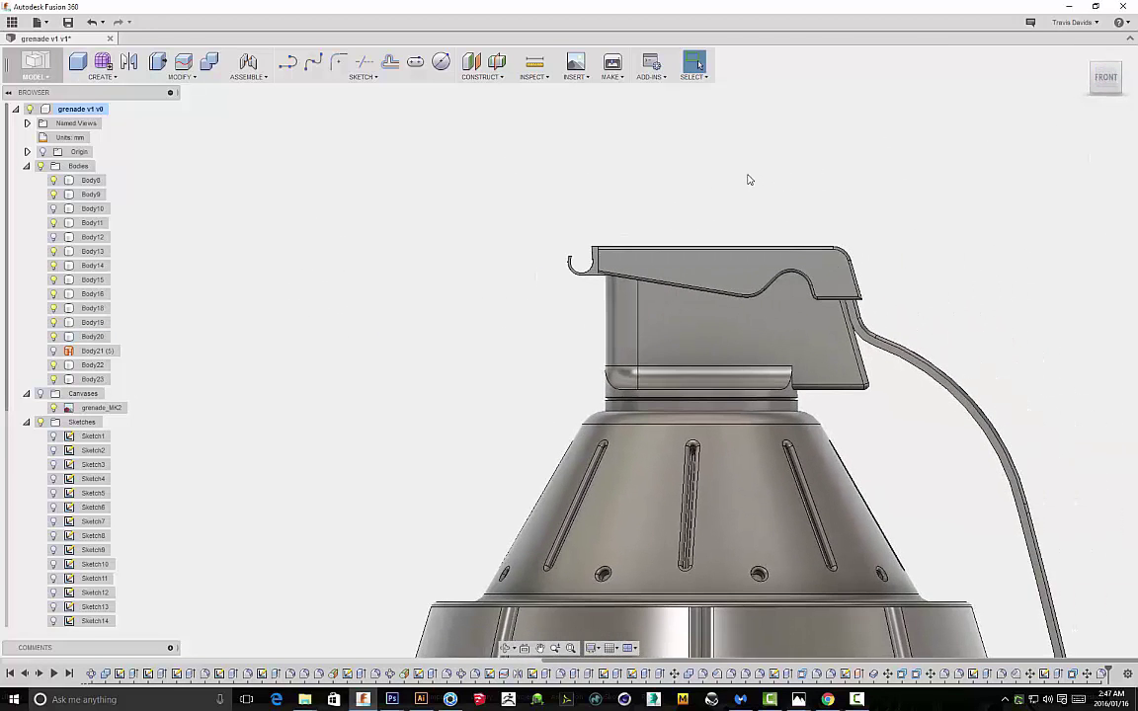
{"action": "scroll", "coordinate": [705, 221], "scroll_direction": "up", "scroll_amount": 2}
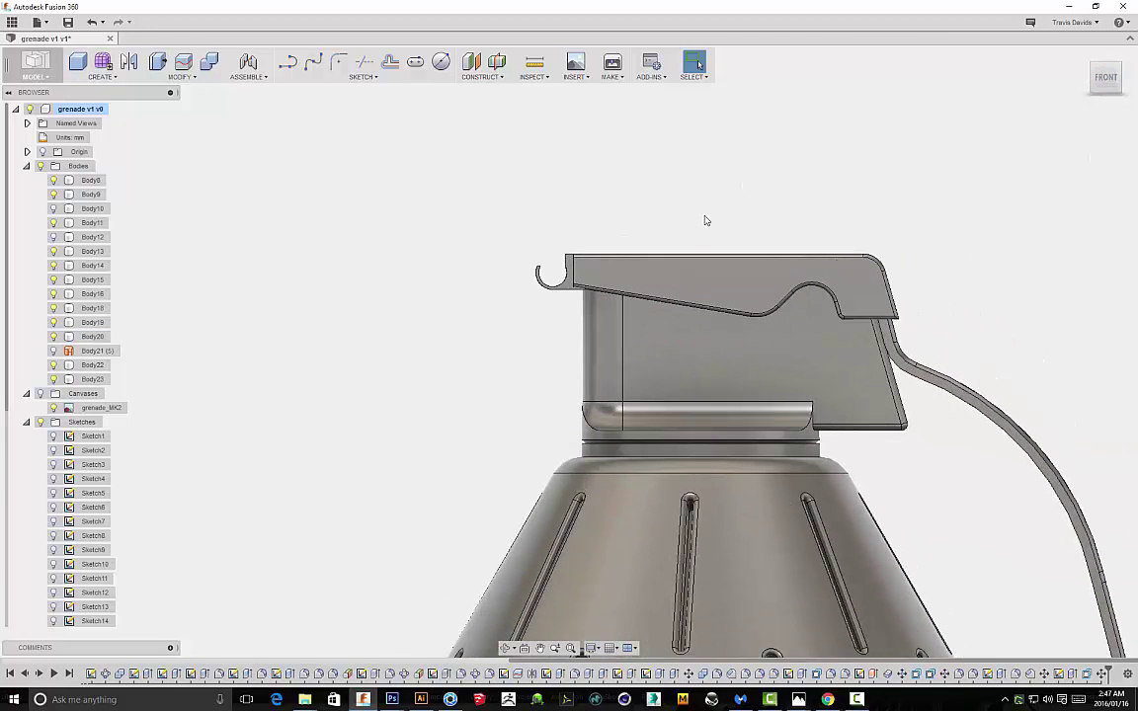
{"action": "scroll", "coordinate": [704, 221], "scroll_direction": "down", "scroll_amount": 2}
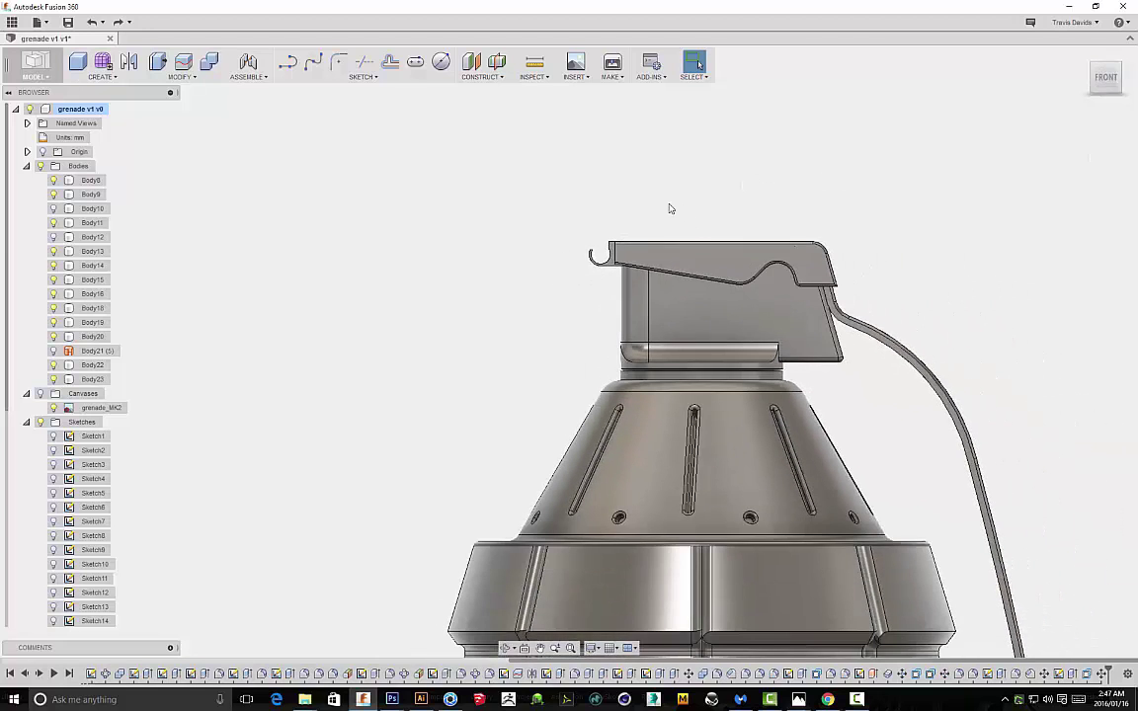
{"action": "middle_click_drag", "start_coordinate": [632, 207], "coordinate": [647, 247], "text": "shift"}
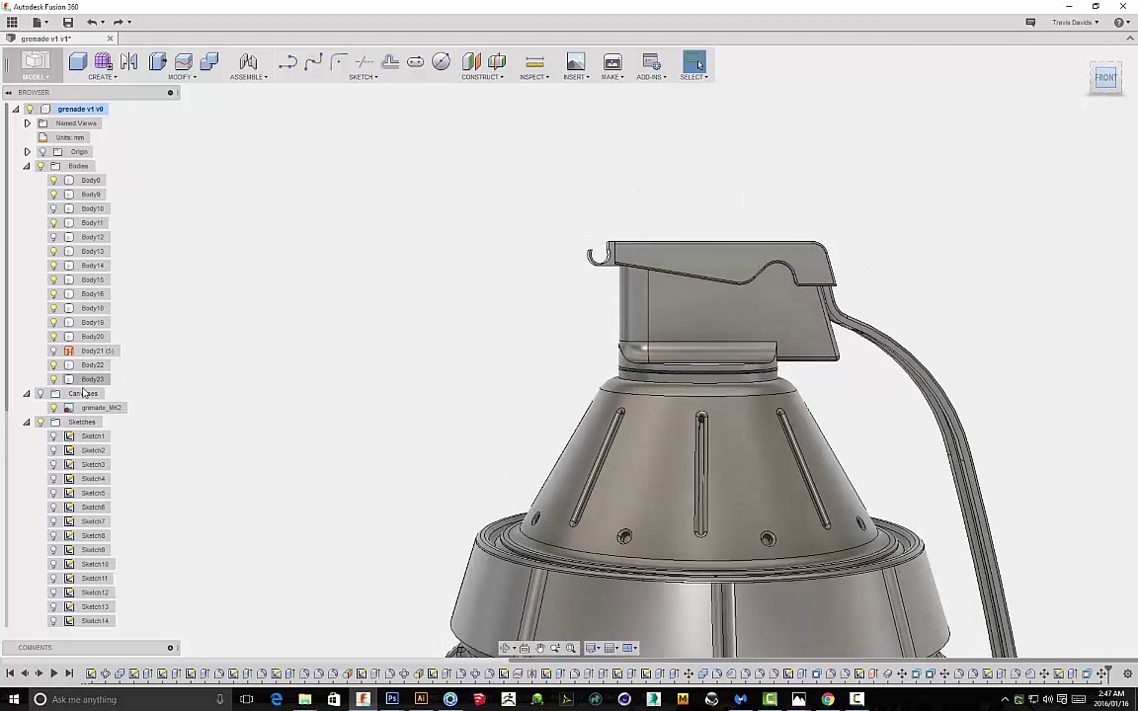
Show Sketch18 and open it for editing
{"action": "scroll", "coordinate": [59, 592], "scroll_direction": "down", "scroll_amount": 3}
{"action": "left_click", "coordinate": [54, 579]}
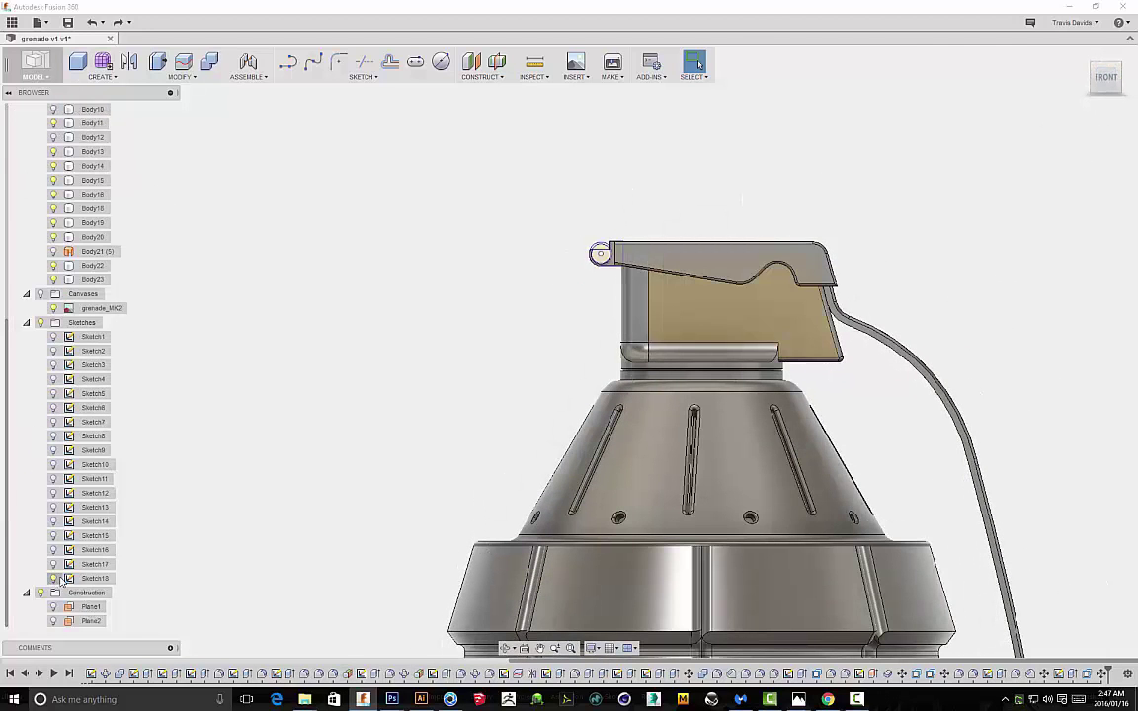
{"action": "double_click", "coordinate": [94, 580]}
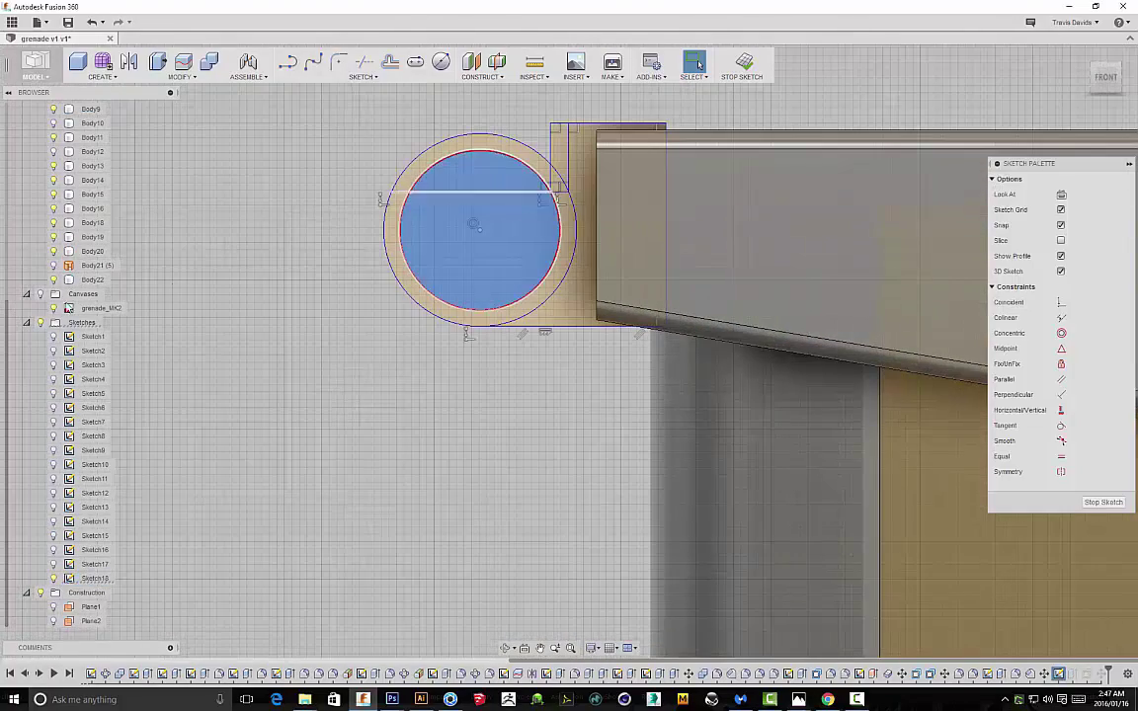
Extrude both regions of the sketch's inner circle back through the hook as a new body to form a pin
{"action": "scroll", "coordinate": [74, 277], "scroll_direction": "up", "scroll_amount": 2}
{"action": "scroll", "coordinate": [318, 356], "scroll_direction": "down", "scroll_amount": 3}
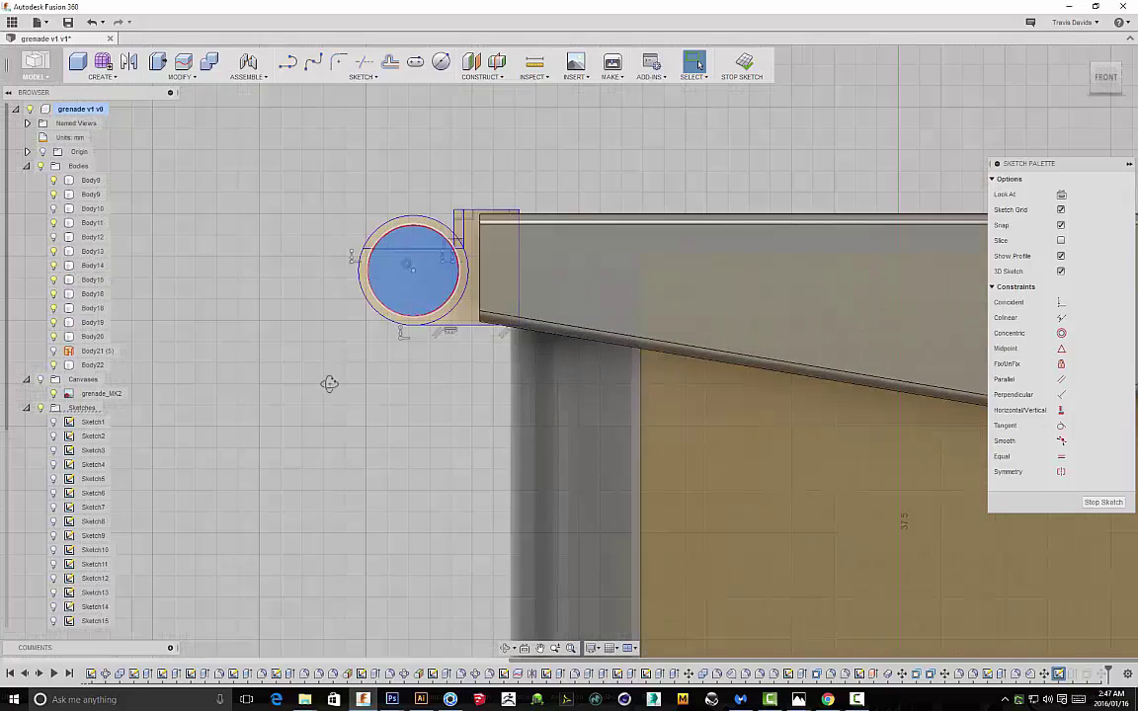
{"action": "middle_click_drag", "start_coordinate": [324, 381], "coordinate": [346, 420], "text": "shift"}
{"action": "right_click", "coordinate": [346, 420]}
{"action": "left_click", "coordinate": [328, 471]}
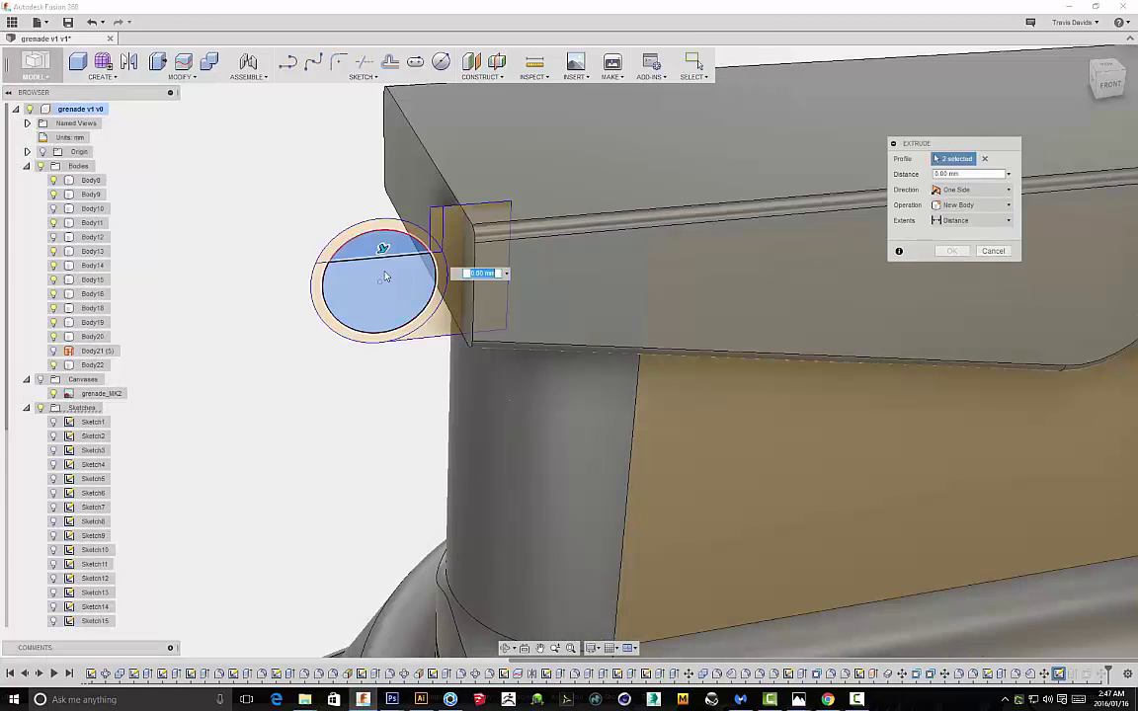
{"action": "left_click_drag", "start_coordinate": [382, 246], "coordinate": [331, 143]}
{"action": "left_click", "coordinate": [964, 223]}
{"action": "left_click", "coordinate": [968, 280]}
{"action": "left_click", "coordinate": [954, 267]}
Hide all sketches in the model
{"action": "scroll", "coordinate": [425, 339], "scroll_direction": "down", "scroll_amount": 3}
{"action": "scroll", "coordinate": [425, 341], "scroll_direction": "up", "scroll_amount": 2}
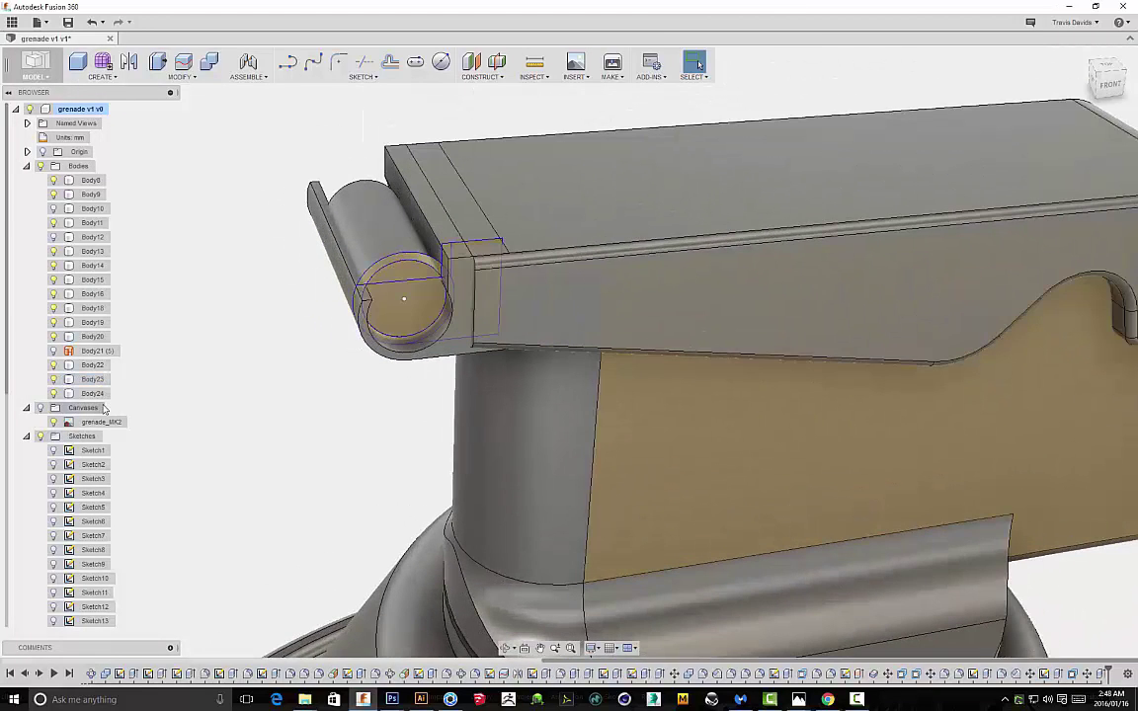
{"action": "left_click", "coordinate": [41, 436]}
{"action": "left_click", "coordinate": [40, 408]}
Offset the pin's front end face outward by 0.70 mm
{"action": "left_click", "coordinate": [393, 337]}
{"action": "right_click", "coordinate": [299, 387]}
{"action": "left_click", "coordinate": [342, 373]}
{"action": "middle_click_drag", "start_coordinate": [317, 340], "coordinate": [337, 382], "text": "shift"}
{"action": "scroll", "coordinate": [421, 372], "scroll_direction": "up", "scroll_amount": 3}
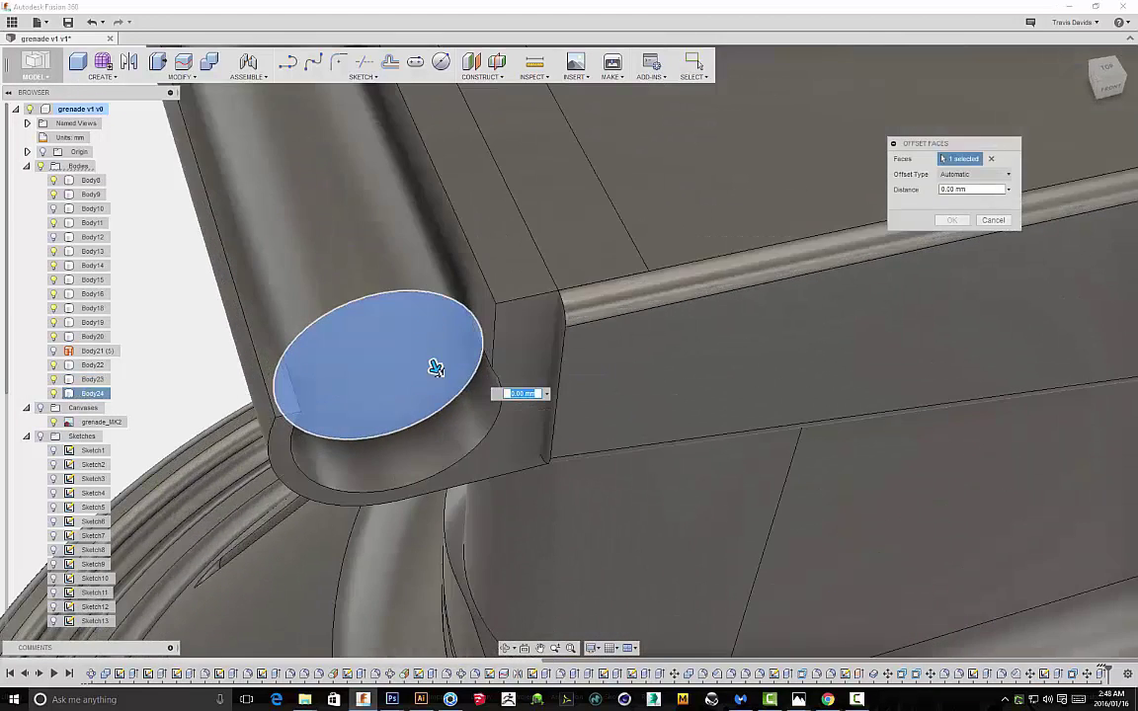
{"action": "left_click_drag", "start_coordinate": [437, 382], "coordinate": [457, 422]}
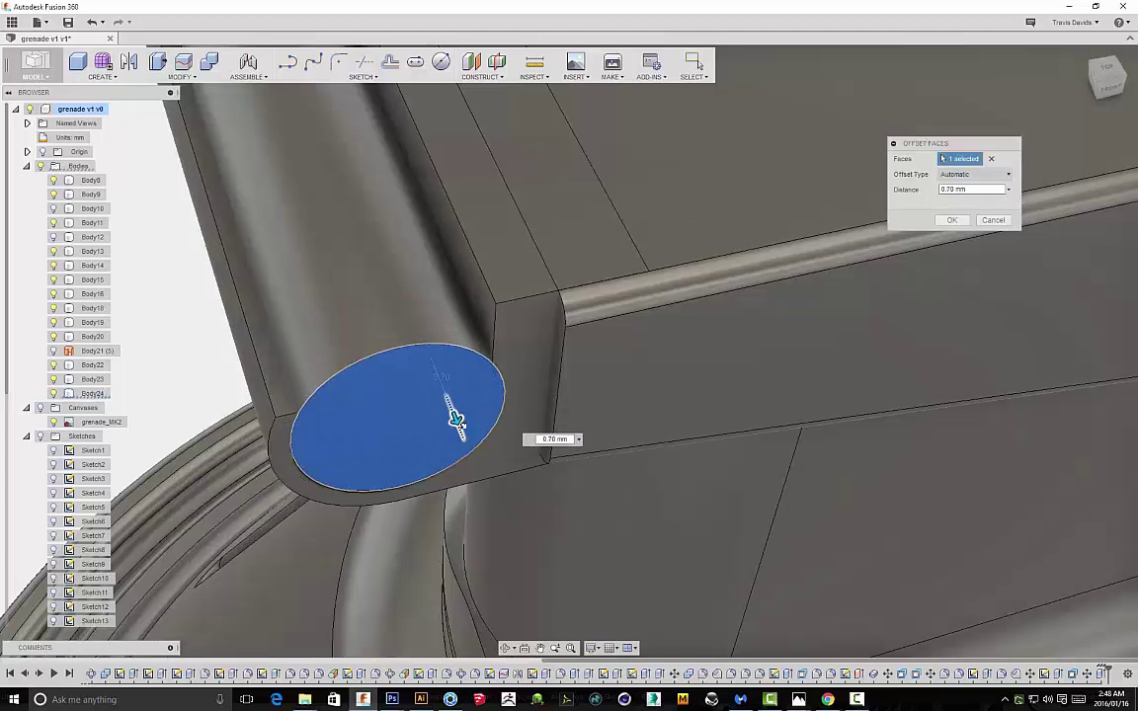
{"action": "scroll", "coordinate": [454, 425], "scroll_direction": "up", "scroll_amount": 4}
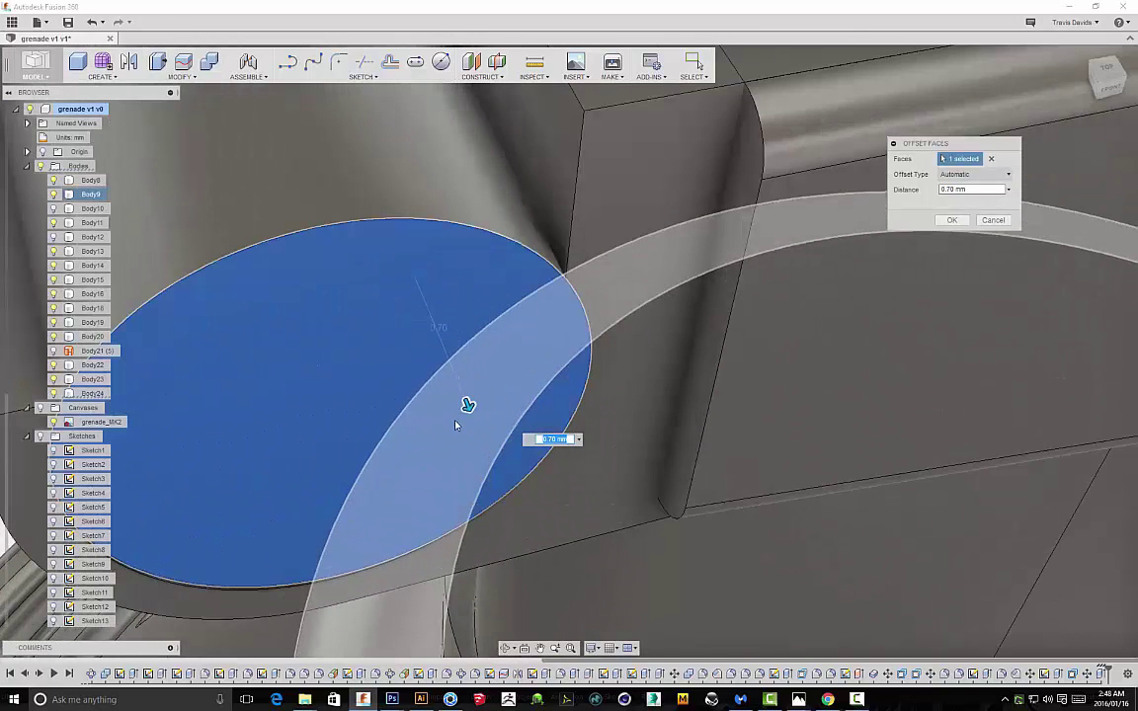
{"action": "key", "text": "Return"}
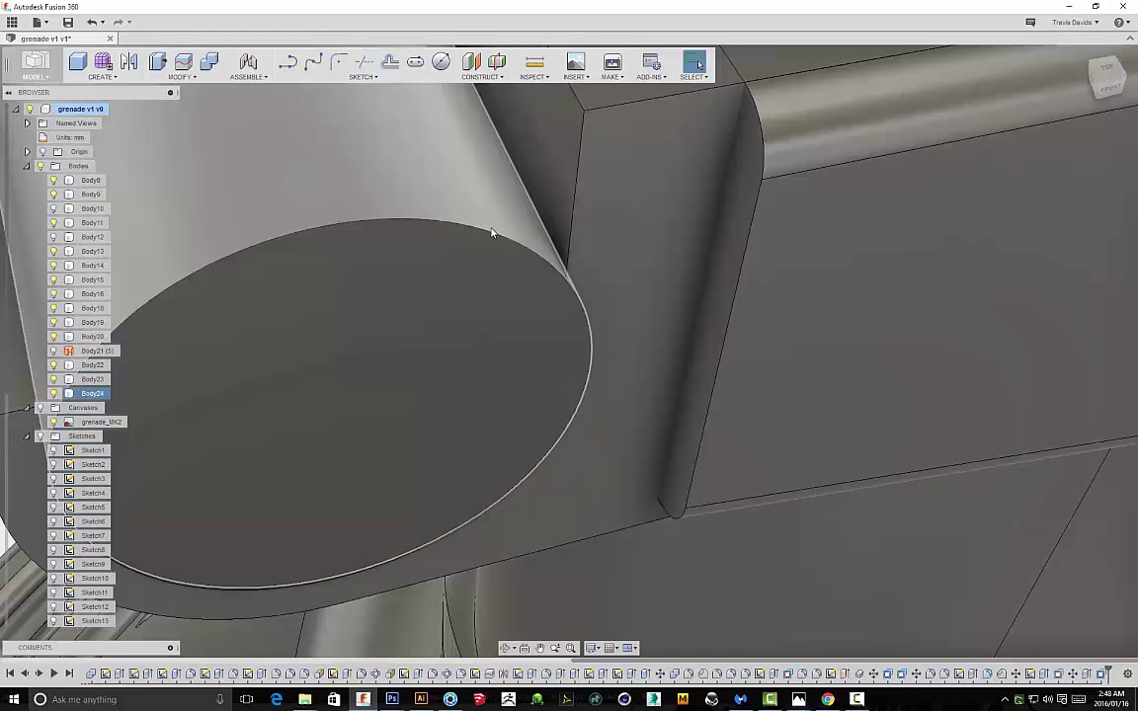
Try an equal-distance chamfer of 0.10 mm on the pin's front circular edge
{"action": "right_click", "coordinate": [494, 229]}
{"action": "left_click", "coordinate": [484, 263]}
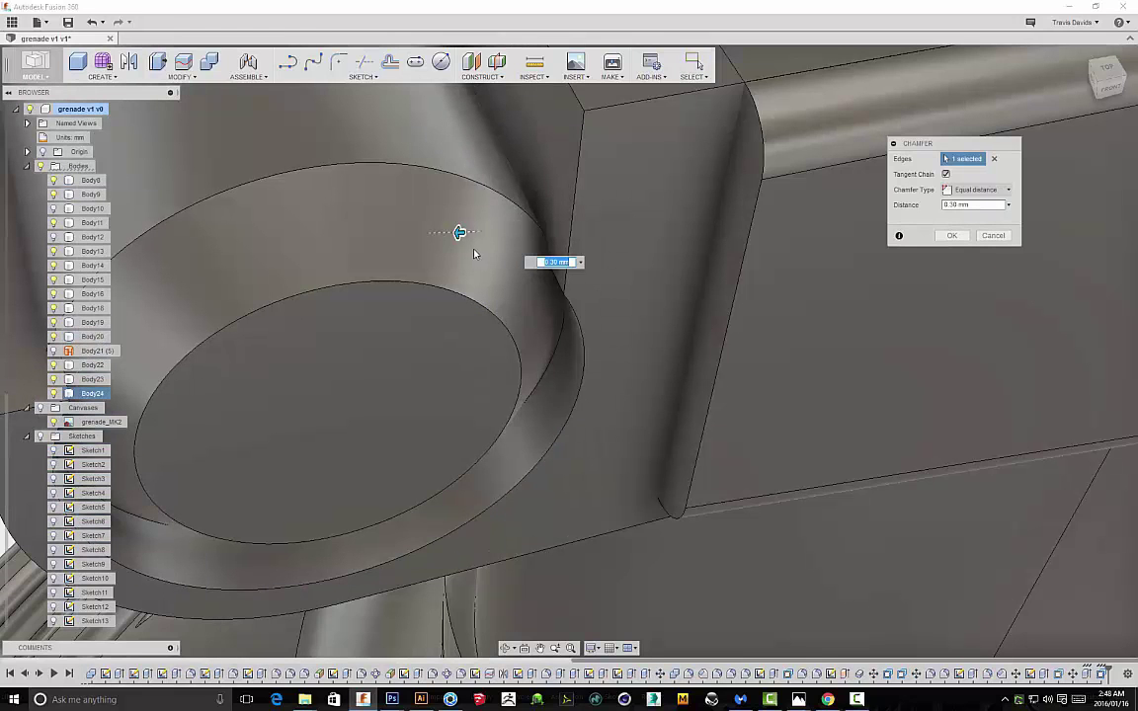
{"action": "left_click_drag", "start_coordinate": [460, 232], "coordinate": [484, 232]}
{"action": "middle_click_drag", "start_coordinate": [484, 234], "coordinate": [444, 135], "text": "shift"}
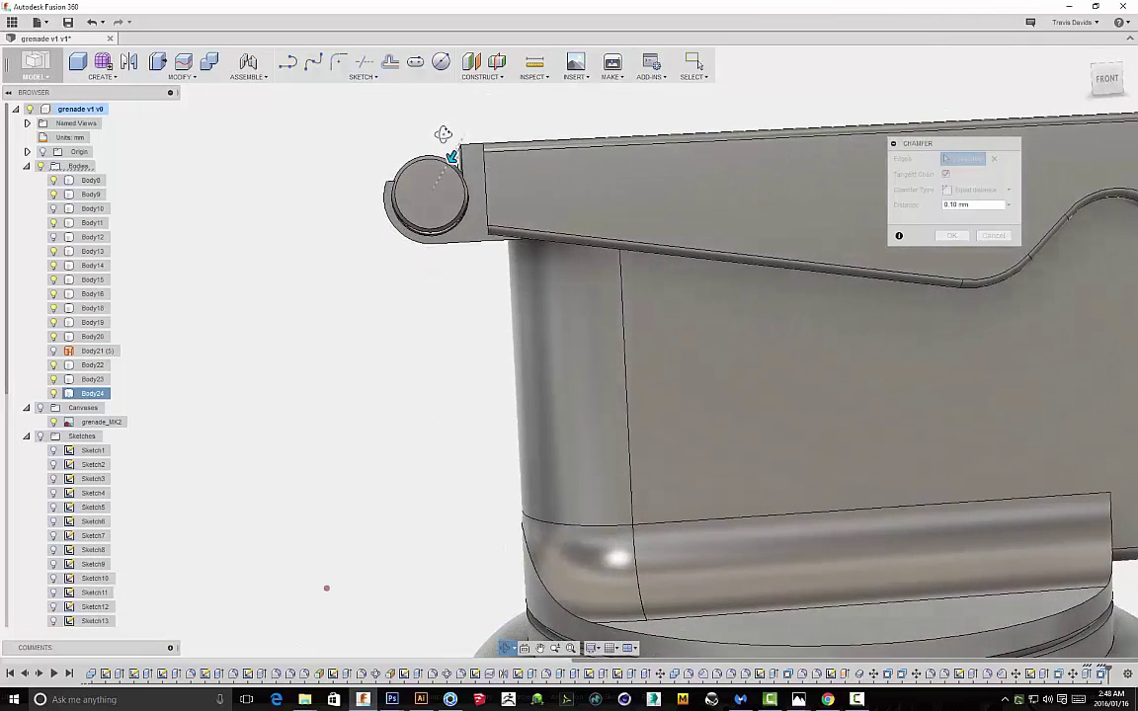
{"action": "left_click", "coordinate": [951, 236]}
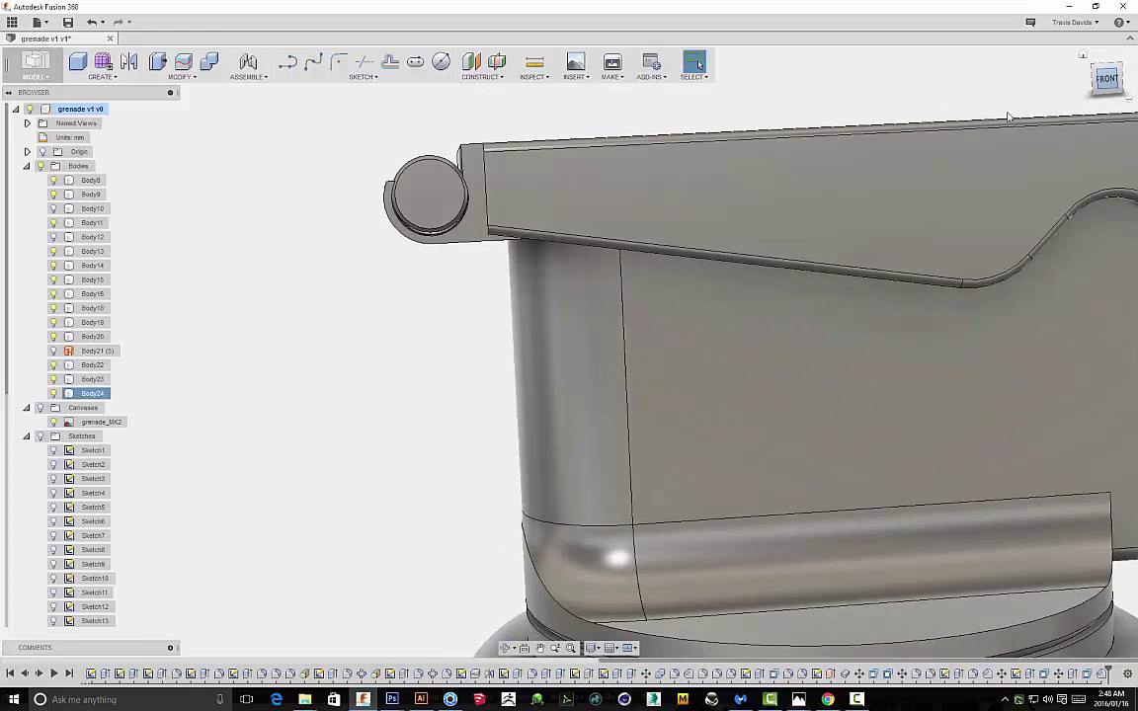
Offset the pin's recessed back end face outward toward the back end of the hook
{"action": "left_click", "coordinate": [1104, 91]}
{"action": "middle_click_drag", "start_coordinate": [387, 394], "coordinate": [569, 480], "text": "shift"}
{"action": "left_click", "coordinate": [589, 394]}
{"action": "right_click", "coordinate": [939, 373]}
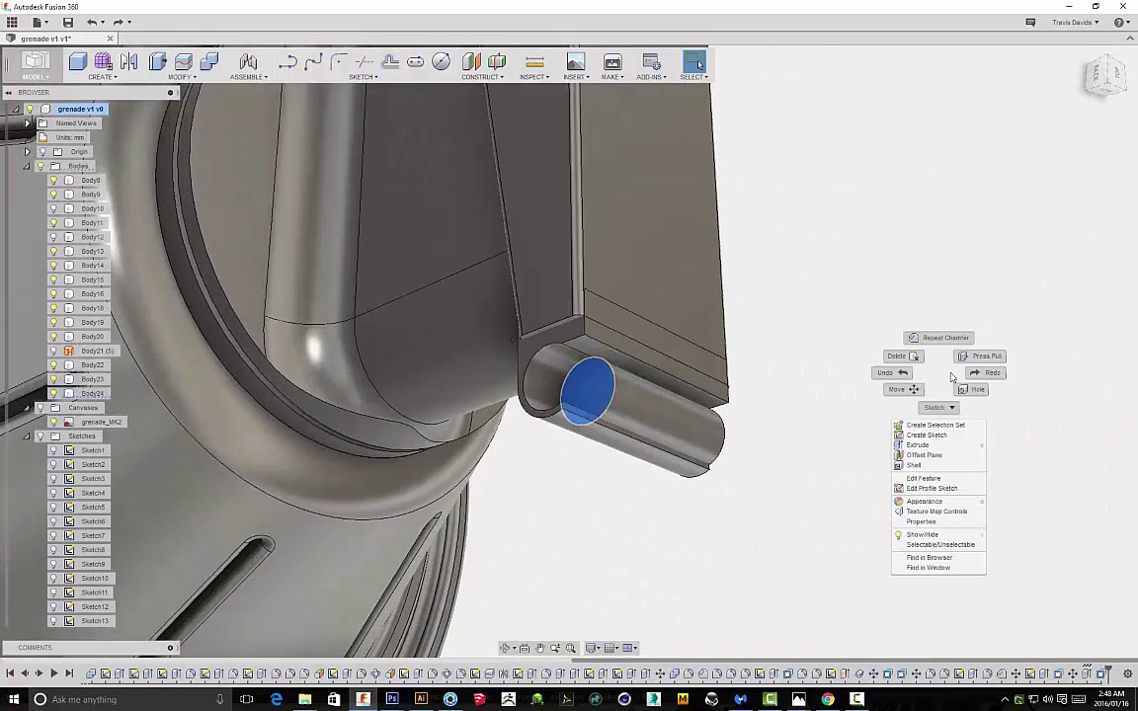
{"action": "left_click", "coordinate": [988, 366]}
{"action": "left_click", "coordinate": [955, 178]}
{"action": "left_click", "coordinate": [960, 179]}
{"action": "scroll", "coordinate": [575, 389], "scroll_direction": "up", "scroll_amount": 3}
{"action": "left_click_drag", "start_coordinate": [592, 390], "coordinate": [532, 353]}
{"action": "left_click", "coordinate": [950, 220]}
Move the pin body slightly down to seat it in the hook's curved cradle
{"action": "middle_click_drag", "start_coordinate": [803, 537], "coordinate": [302, 309], "text": "shift"}
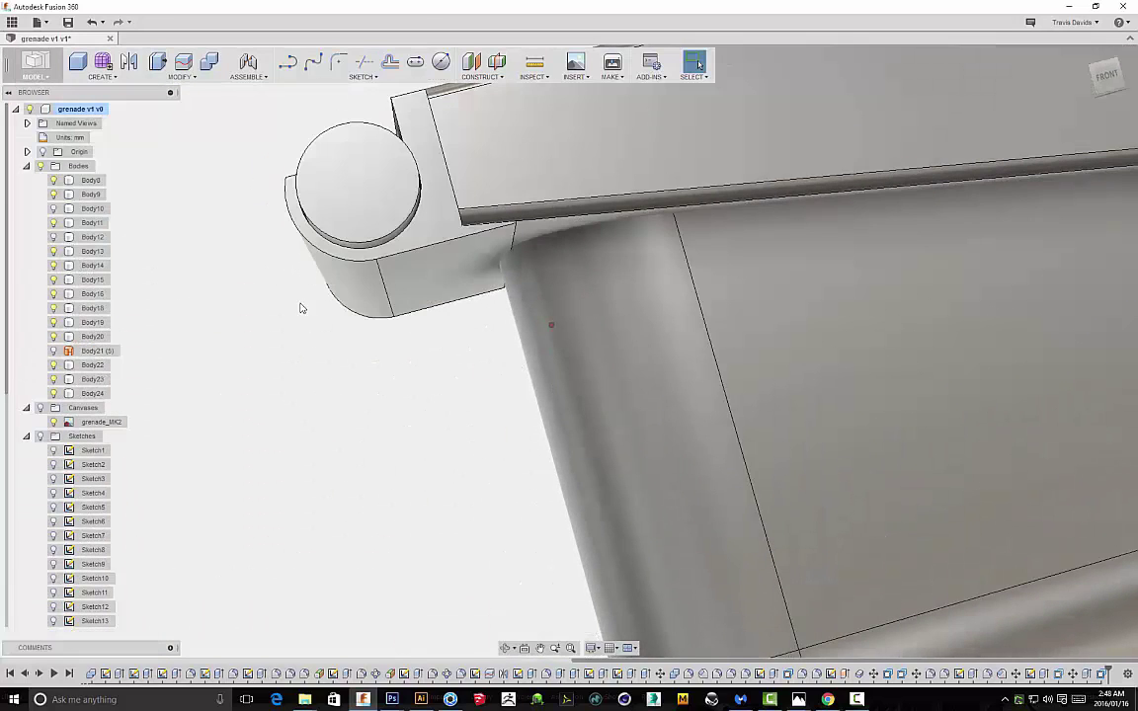
{"action": "key", "text": "m"}
{"action": "left_click", "coordinate": [332, 253]}
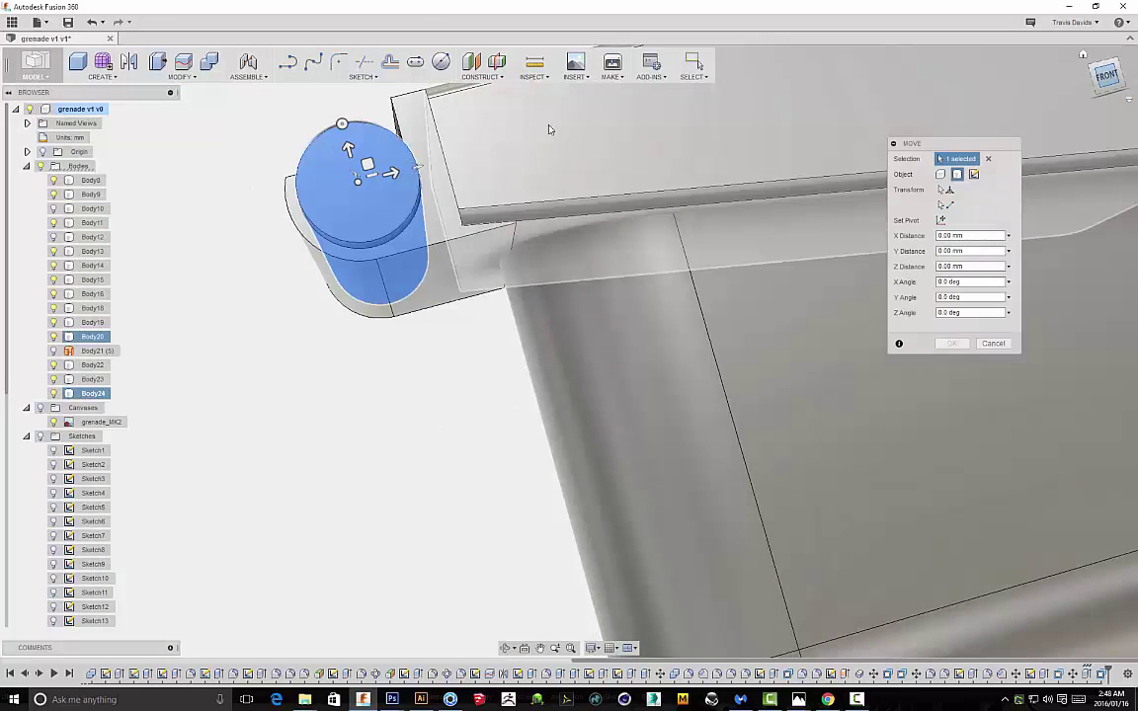
{"action": "scroll", "coordinate": [403, 165], "scroll_direction": "up", "scroll_amount": 4}
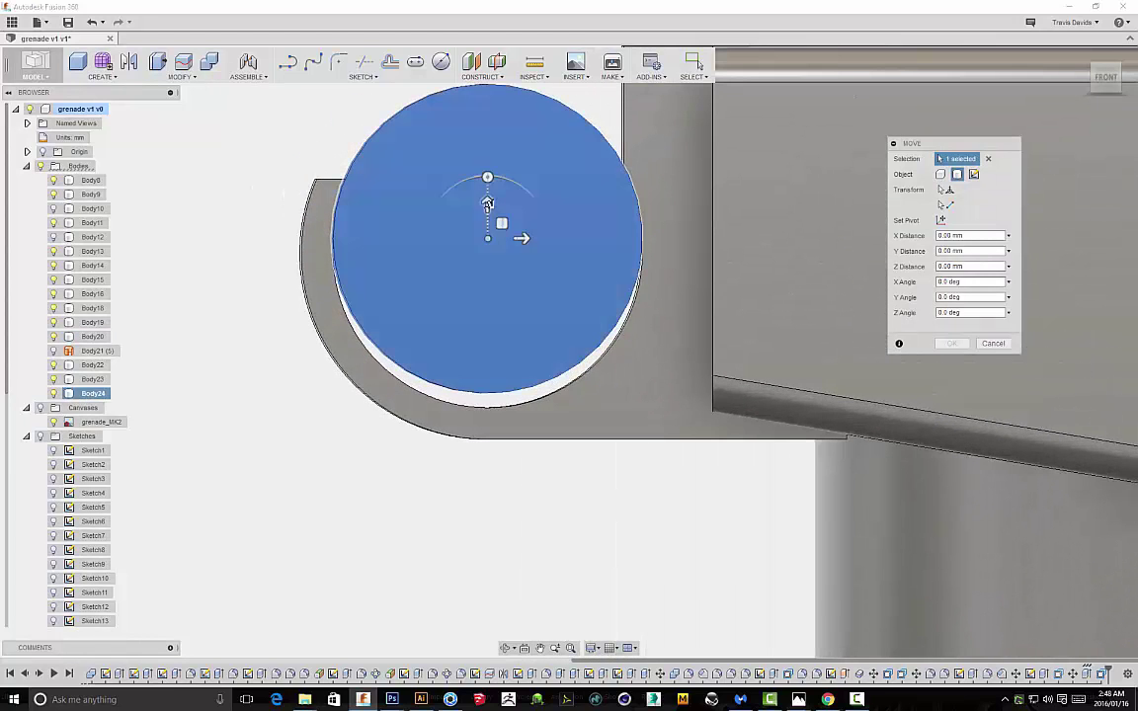
{"action": "left_click_drag", "start_coordinate": [487, 204], "coordinate": [487, 217]}
{"action": "left_click", "coordinate": [945, 345]}
Chamfer the circular edges at both ends of the pin by an equal distance of 0.20 mm
{"action": "scroll", "coordinate": [672, 293], "scroll_direction": "down", "scroll_amount": 3}
{"action": "middle_click_drag", "start_coordinate": [581, 401], "coordinate": [633, 464], "text": "shift"}
{"action": "left_click", "coordinate": [629, 267]}
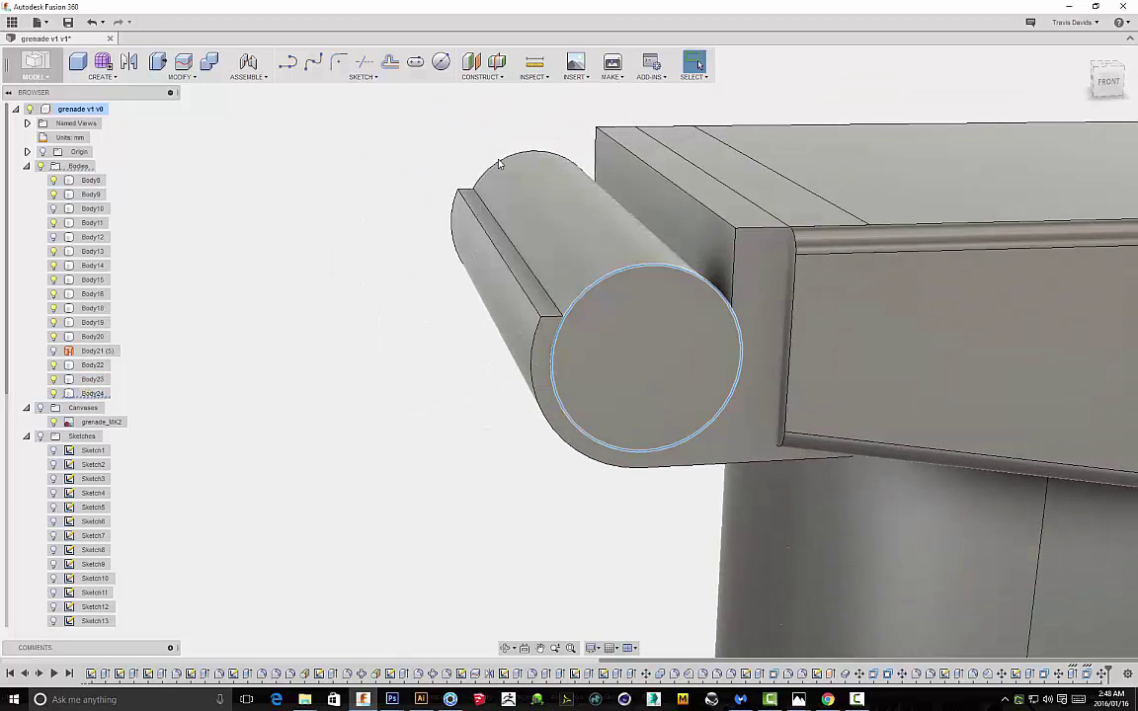
{"action": "right_click", "coordinate": [462, 131]}
{"action": "left_click", "coordinate": [451, 204]}
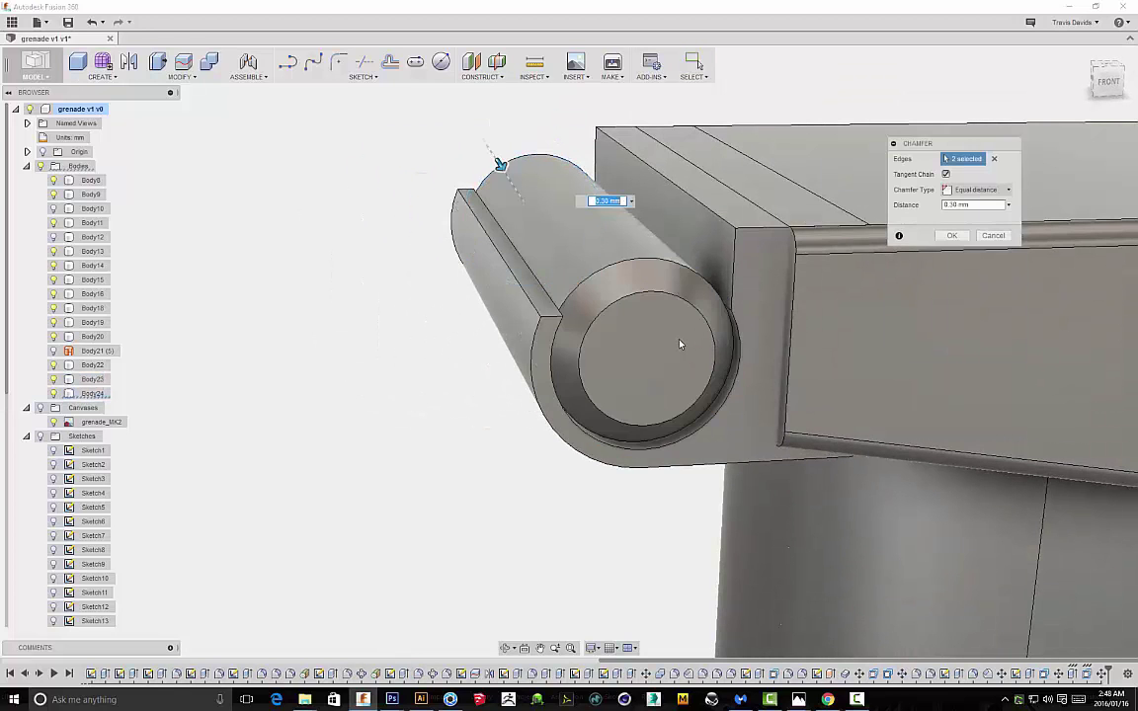
{"action": "scroll", "coordinate": [681, 342], "scroll_direction": "up", "scroll_amount": 3}
{"action": "scroll", "coordinate": [447, 112], "scroll_direction": "down", "scroll_amount": 6}
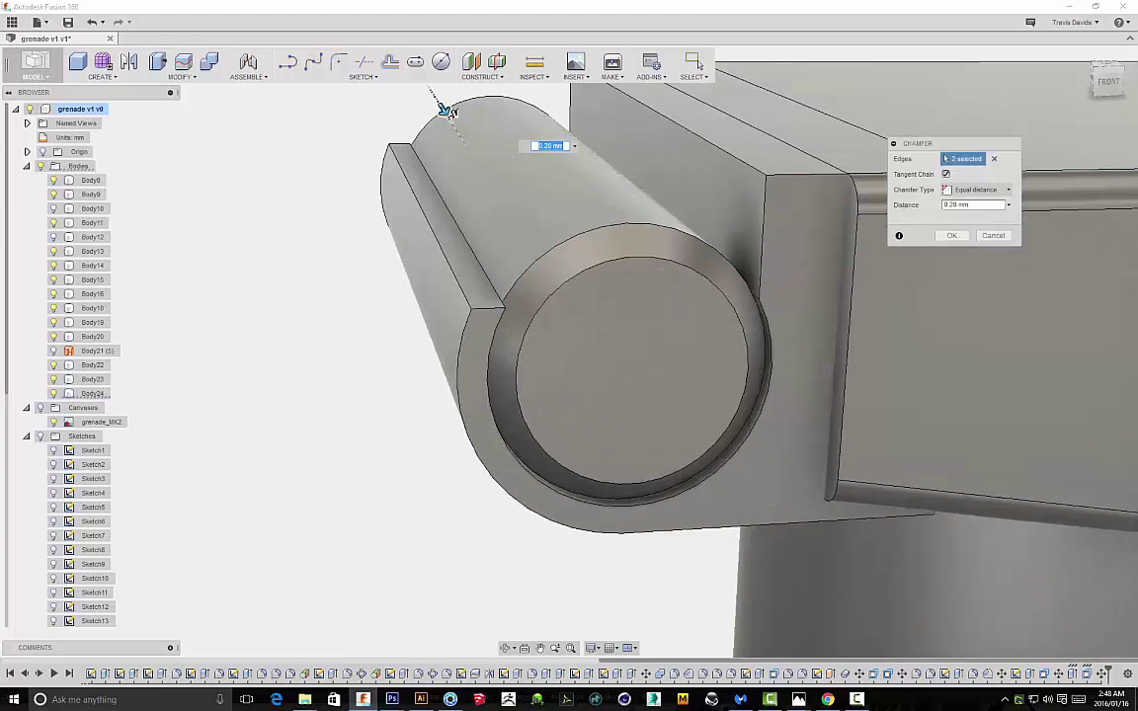
{"action": "middle_click_drag", "start_coordinate": [785, 332], "coordinate": [545, 401], "text": "shift"}
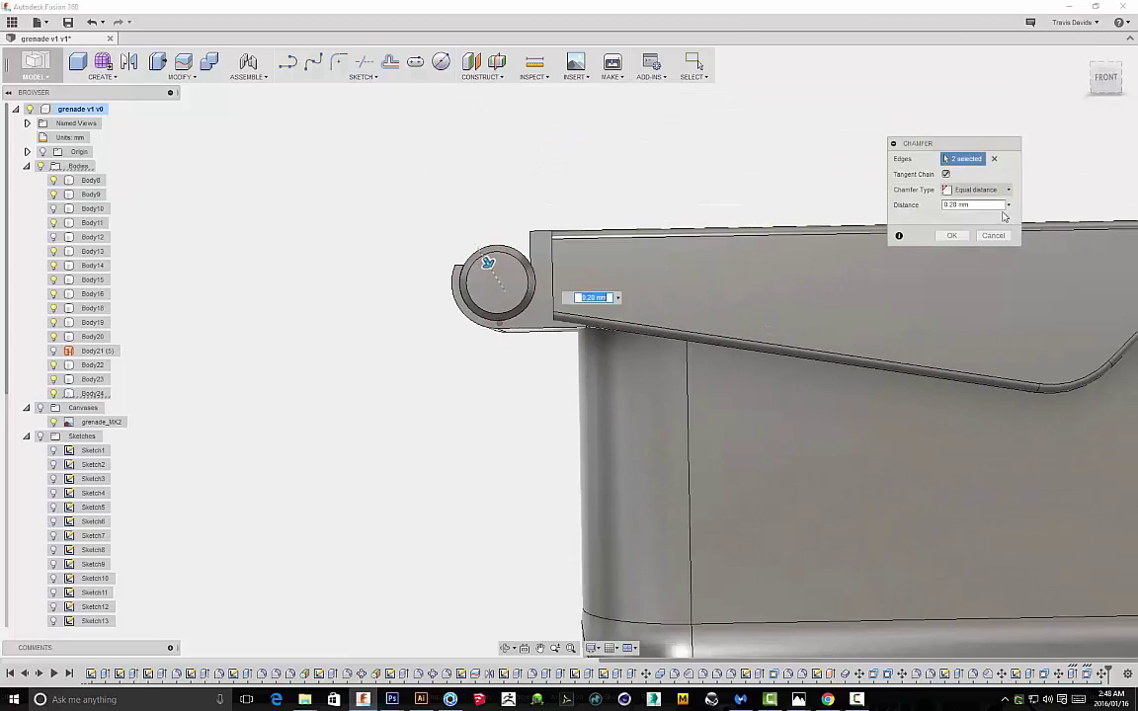
{"action": "left_click", "coordinate": [950, 241]}
Examine the complete grenade model with the finished hook and pin
{"action": "scroll", "coordinate": [849, 257], "scroll_direction": "down", "scroll_amount": 5}
{"action": "middle_click_drag", "start_coordinate": [866, 244], "coordinate": [874, 297], "text": "shift"}
{"action": "scroll", "coordinate": [1027, 350], "scroll_direction": "down", "scroll_amount": 3}
{"action": "middle_click_drag", "start_coordinate": [1030, 351], "coordinate": [927, 305], "text": "shift"}
{"action": "scroll", "coordinate": [973, 322], "scroll_direction": "down", "scroll_amount": 2}
{"action": "middle_click_drag", "start_coordinate": [927, 306], "coordinate": [810, 275]}
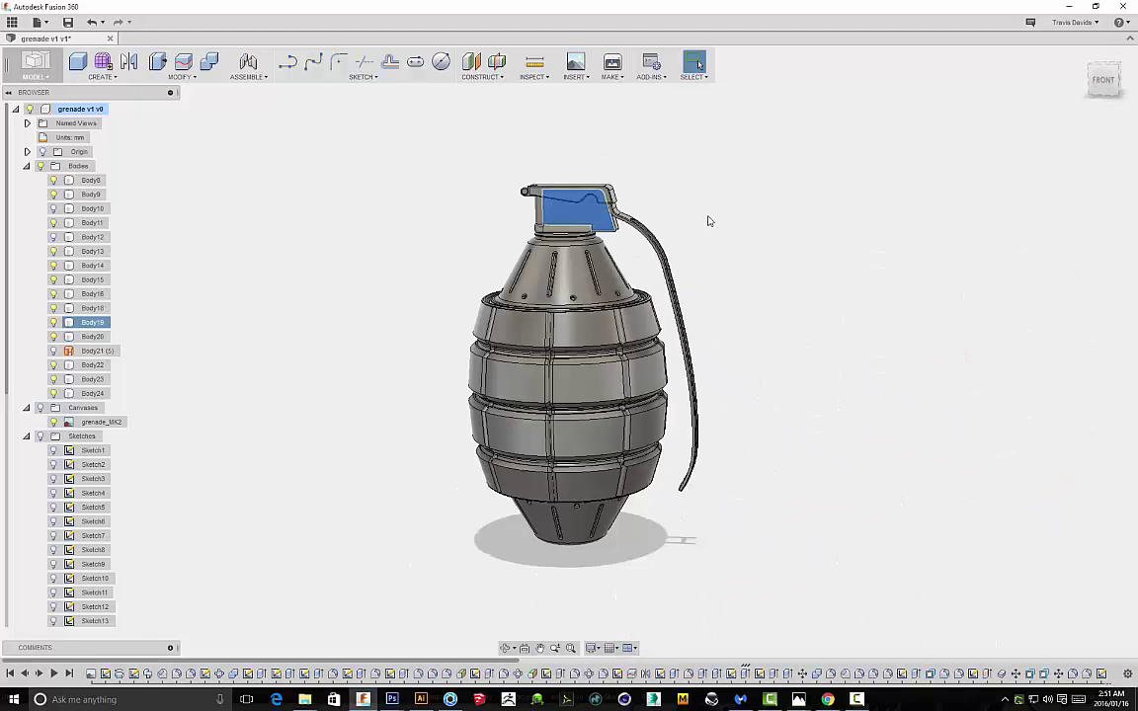
Start a sketch on the fuse housing's front side face and draw a small circle near its lower outer corner
{"action": "right_click", "coordinate": [708, 221]}
{"action": "left_click", "coordinate": [697, 278]}
{"action": "key", "text": "c"}
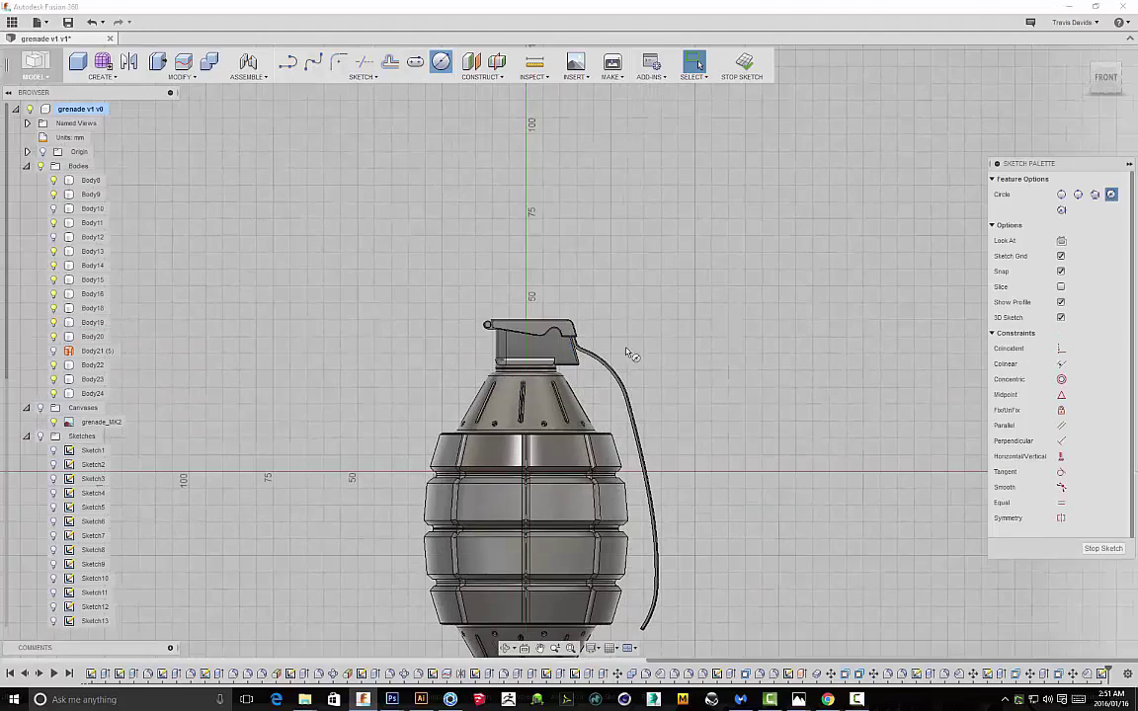
{"action": "scroll", "coordinate": [524, 375], "scroll_direction": "up", "scroll_amount": 6}
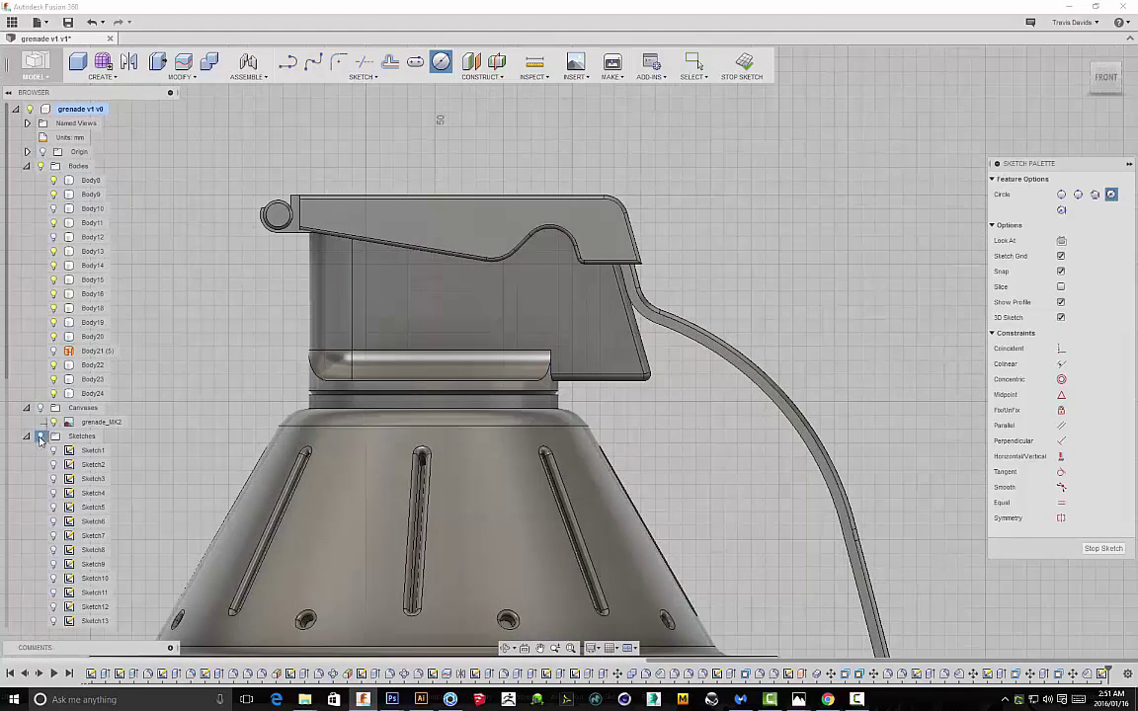
{"action": "scroll", "coordinate": [652, 355], "scroll_direction": "up", "scroll_amount": 4}
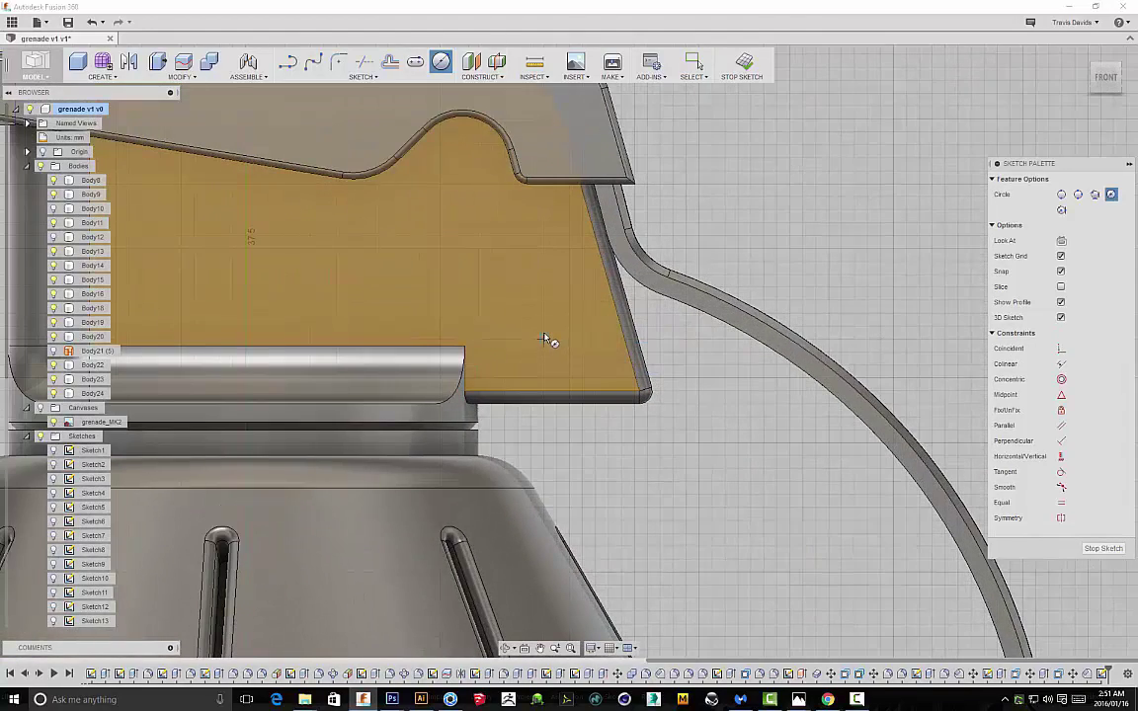
{"action": "left_click", "coordinate": [544, 327]}
{"action": "right_click", "coordinate": [723, 237]}
{"action": "left_click", "coordinate": [766, 237]}
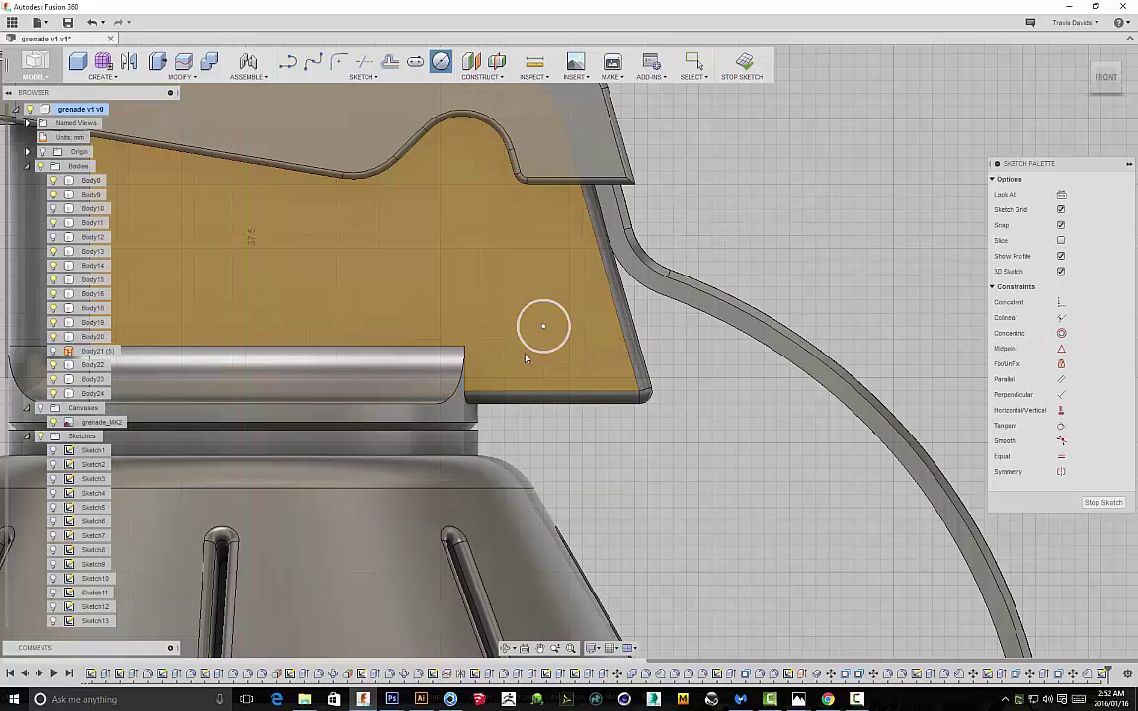
Move the circle down about 0.28 mm and very slightly toward the hinge side
{"action": "left_click", "coordinate": [544, 352]}
{"action": "key", "text": "m"}
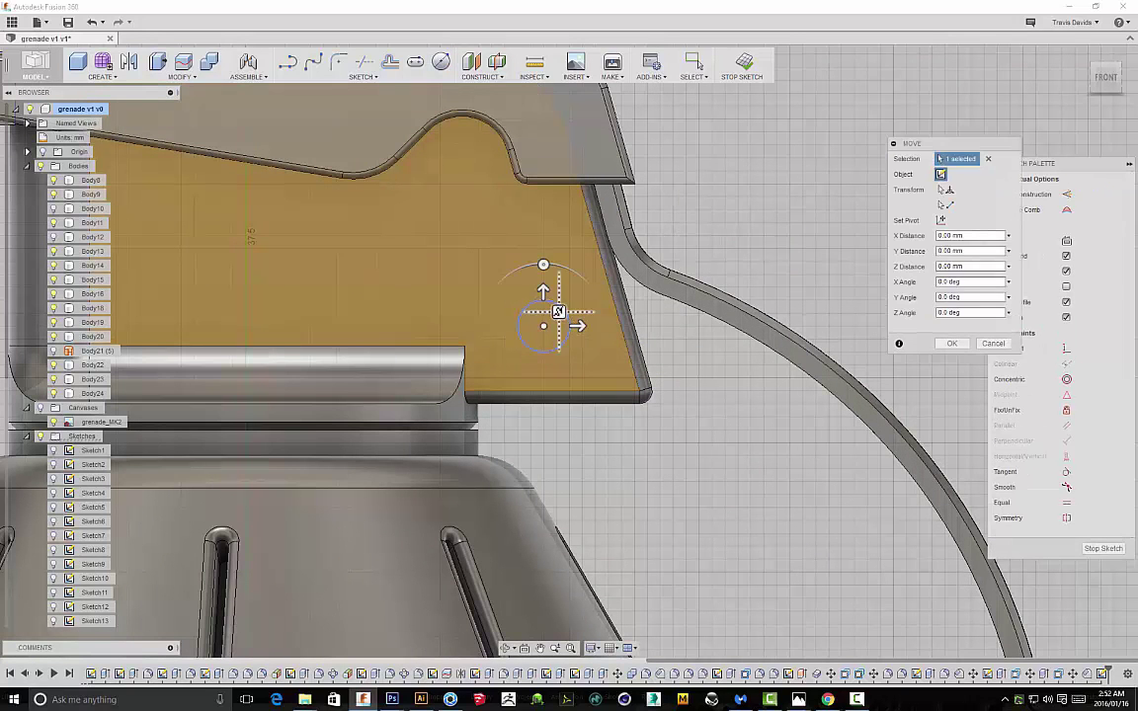
{"action": "left_click_drag", "start_coordinate": [560, 313], "coordinate": [550, 320]}
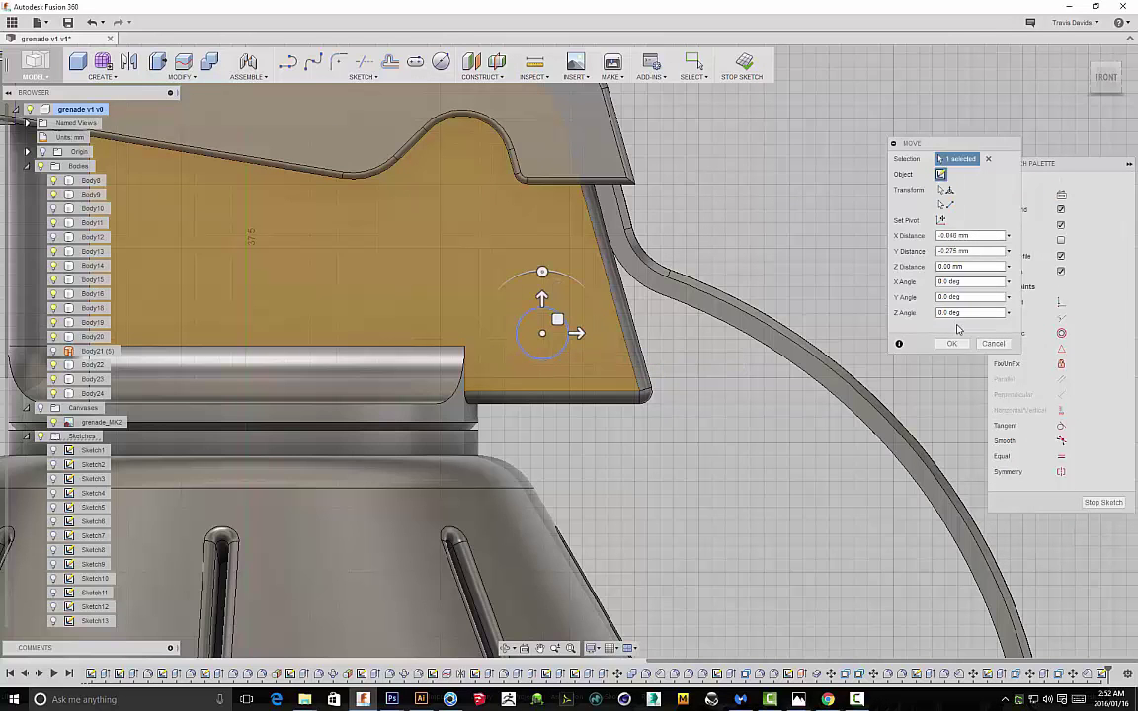
{"action": "key", "text": "Return"}
Duplicate the circle and place the copy beneath the curved notch in the lever's side edge
{"action": "left_click", "coordinate": [515, 319]}
{"action": "key", "text": "m"}
{"action": "left_click_drag", "start_coordinate": [542, 297], "coordinate": [472, 155]}
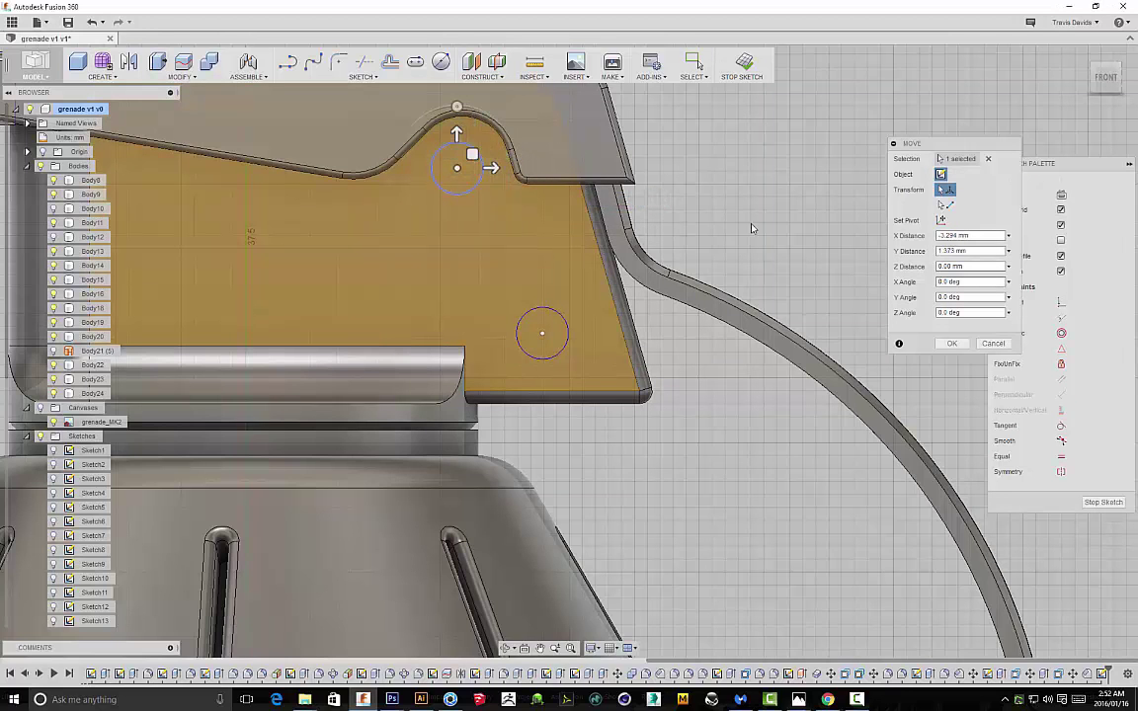
{"action": "left_click", "coordinate": [951, 344]}
Extrude both circle profiles 0.50 mm into the housing as a cut
{"action": "scroll", "coordinate": [680, 166], "scroll_direction": "down", "scroll_amount": 4}
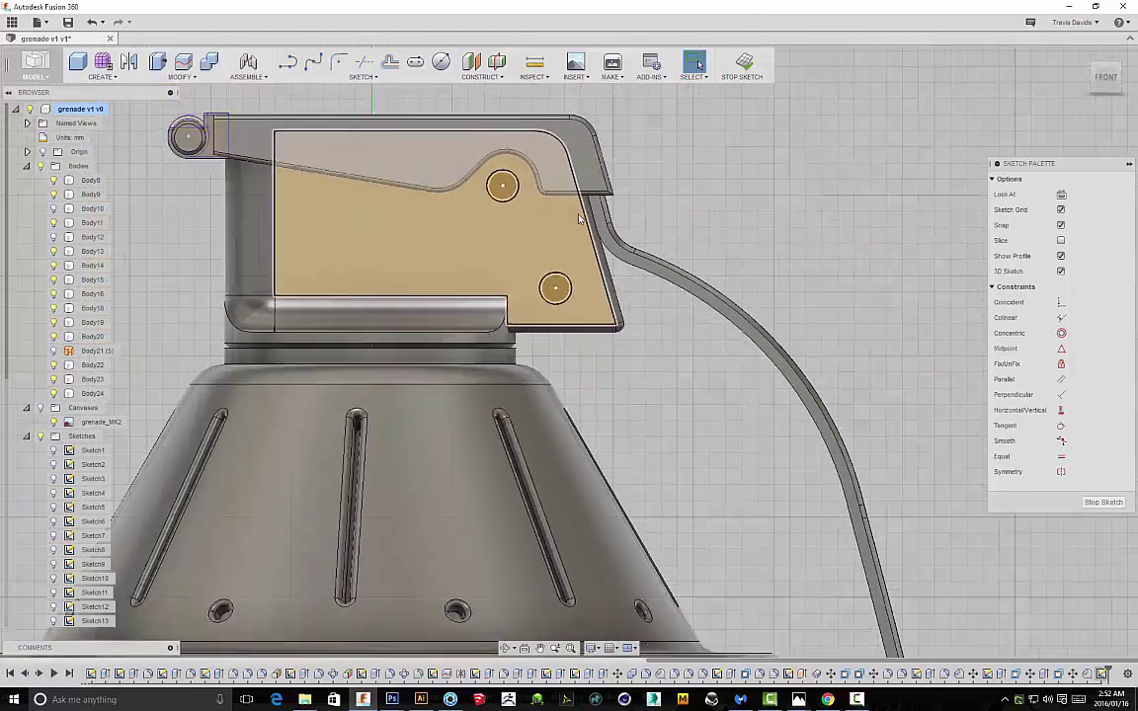
{"action": "scroll", "coordinate": [697, 174], "scroll_direction": "down", "scroll_amount": 4}
{"action": "scroll", "coordinate": [739, 282], "scroll_direction": "up", "scroll_amount": 6}
{"action": "middle_click_drag", "start_coordinate": [739, 281], "coordinate": [779, 344], "text": "shift"}
{"action": "scroll", "coordinate": [647, 312], "scroll_direction": "up", "scroll_amount": 4}
{"action": "left_click", "coordinate": [632, 318]}
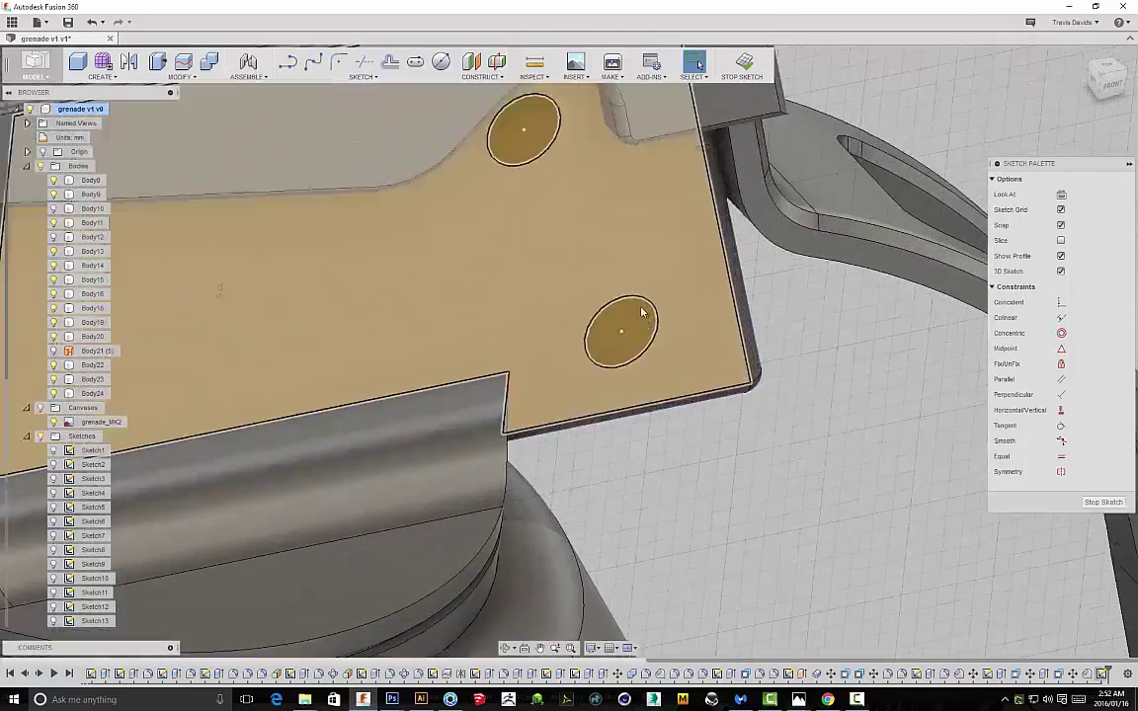
{"action": "left_click", "coordinate": [543, 122], "text": "shift"}
{"action": "right_click", "coordinate": [851, 392]}
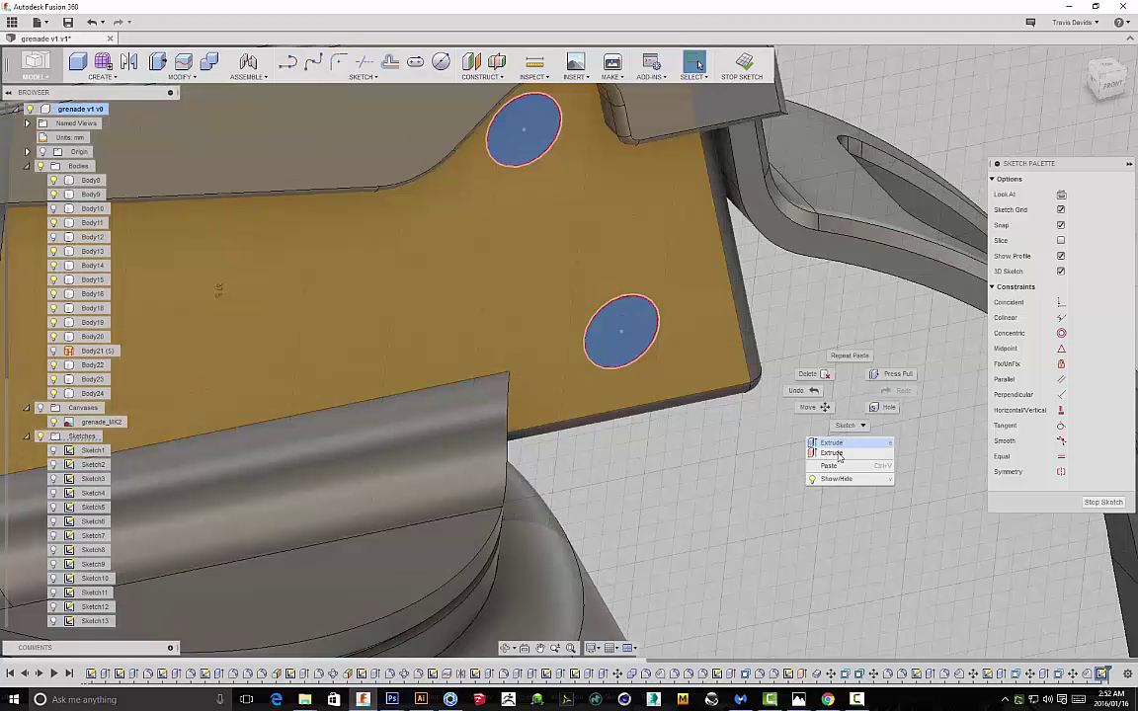
{"action": "left_click", "coordinate": [836, 445]}
{"action": "scroll", "coordinate": [681, 257], "scroll_direction": "down", "scroll_amount": 1}
{"action": "middle_click_drag", "start_coordinate": [680, 257], "coordinate": [719, 378]}
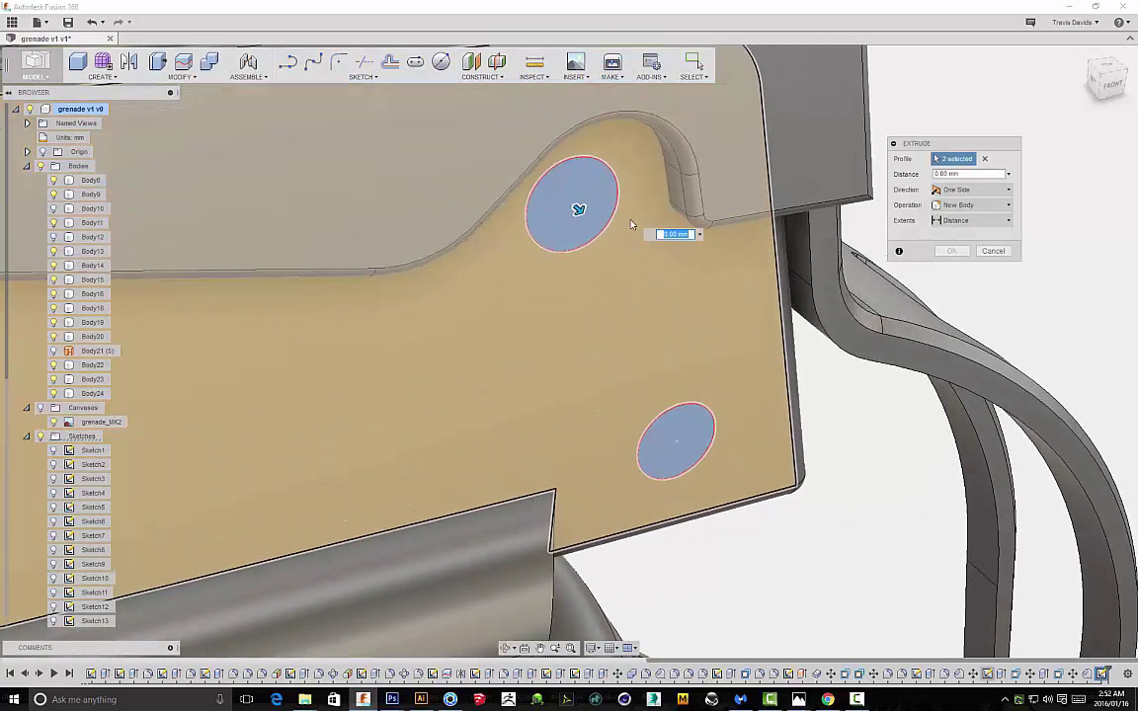
{"action": "left_click_drag", "start_coordinate": [578, 209], "coordinate": [556, 193]}
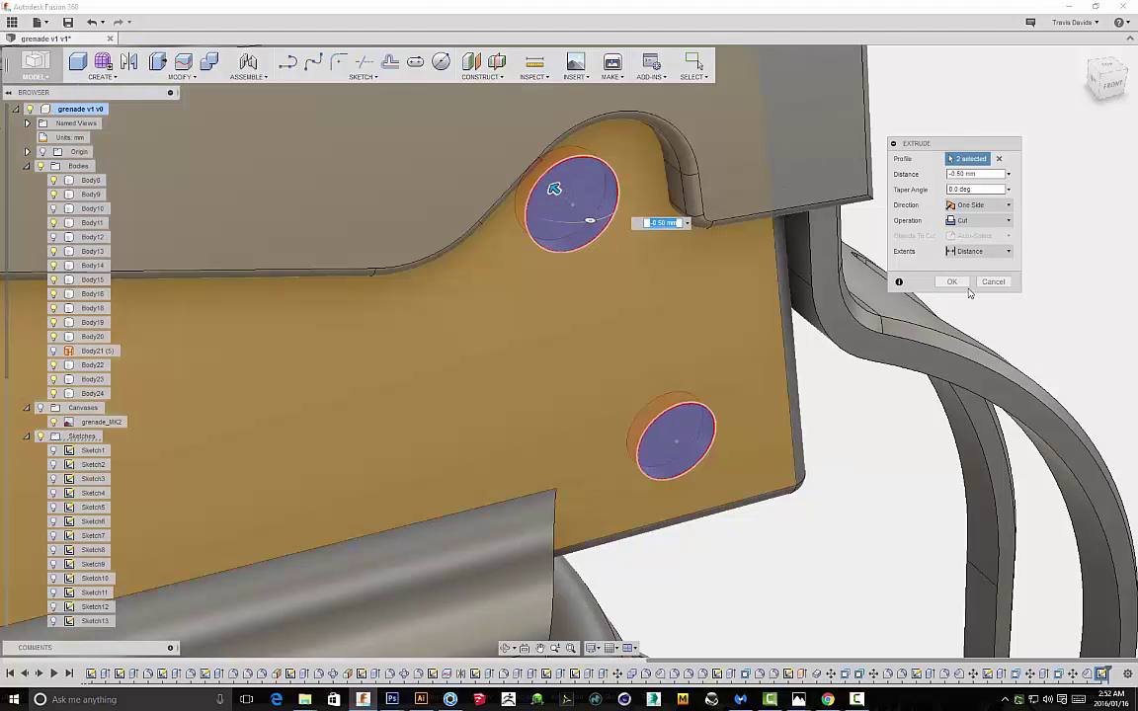
{"action": "key", "text": "Return"}
Fillet the outer rims of both circular recesses with a 0.35 mm radius
{"action": "middle_click_drag", "start_coordinate": [620, 228], "coordinate": [315, 248], "text": "shift"}
{"action": "key", "text": "f"}
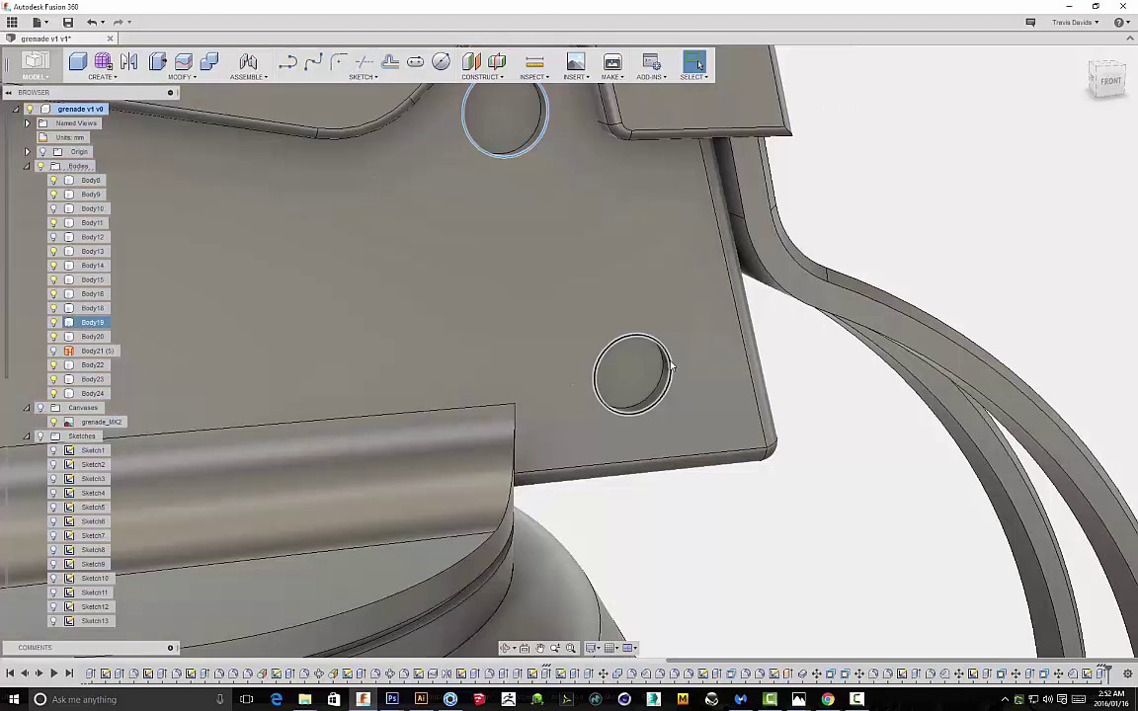
{"action": "right_click", "coordinate": [837, 392]}
{"action": "left_click", "coordinate": [817, 441]}
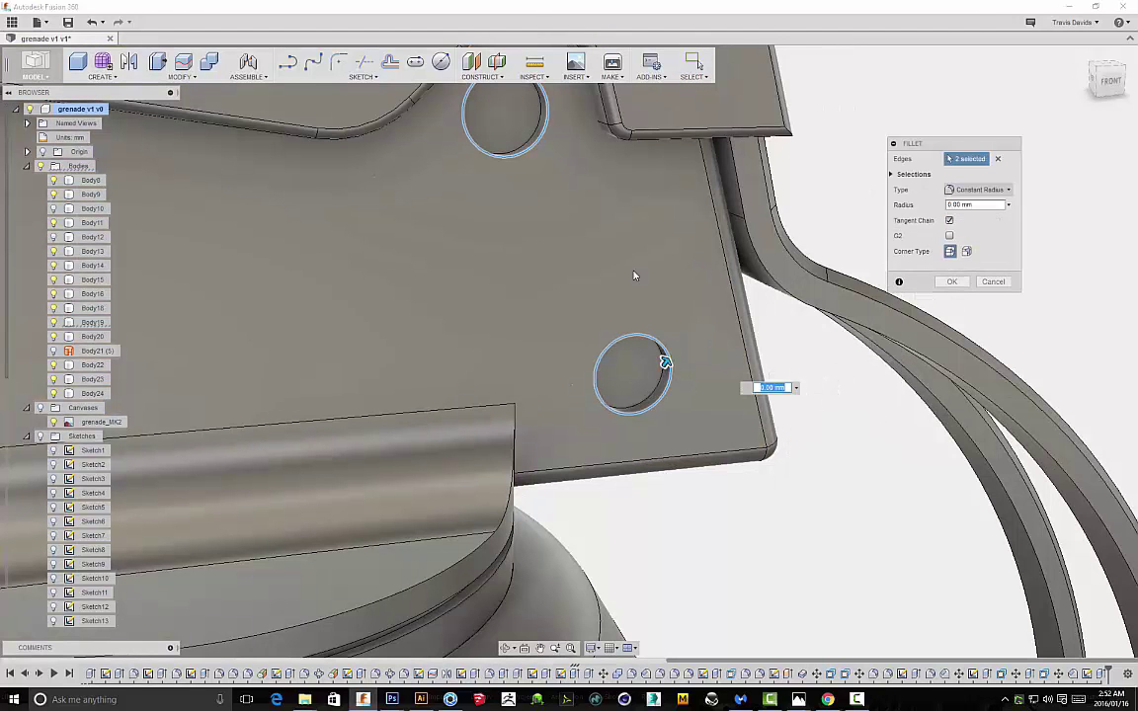
{"action": "scroll", "coordinate": [663, 366], "scroll_direction": "up", "scroll_amount": 1}
{"action": "scroll", "coordinate": [665, 361], "scroll_direction": "up", "scroll_amount": 1}
{"action": "left_click_drag", "start_coordinate": [665, 353], "coordinate": [671, 351]}
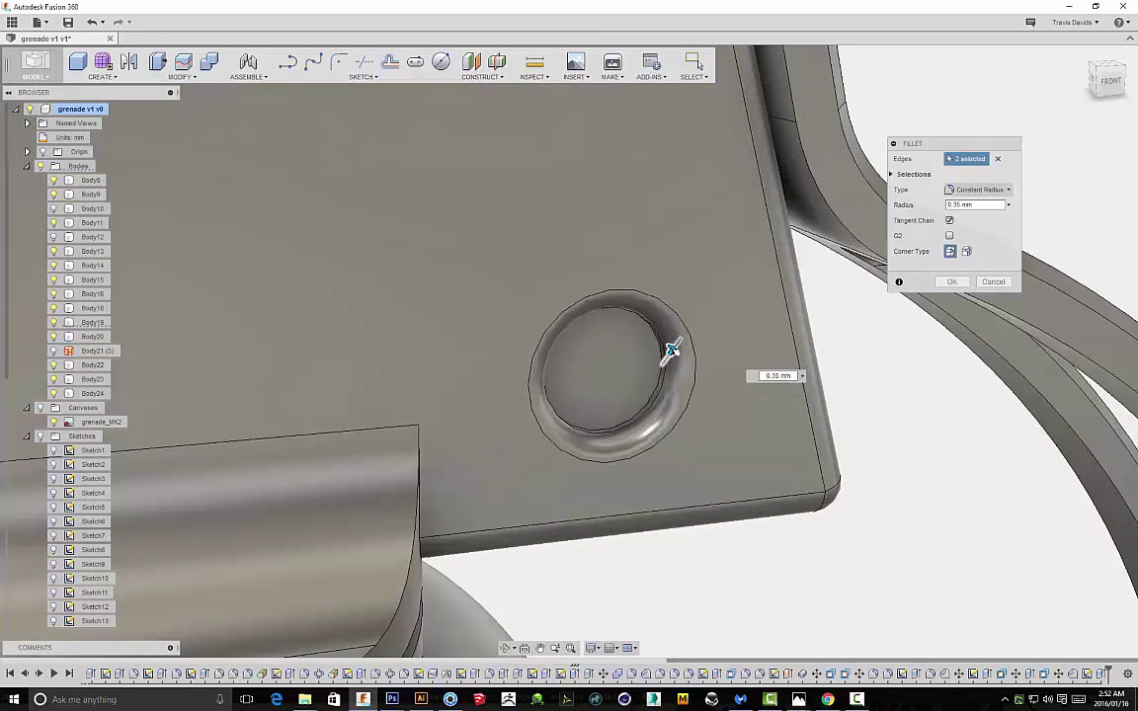
{"action": "scroll", "coordinate": [617, 281], "scroll_direction": "down", "scroll_amount": 6}
{"action": "middle_click_drag", "start_coordinate": [615, 271], "coordinate": [562, 231], "text": "shift"}
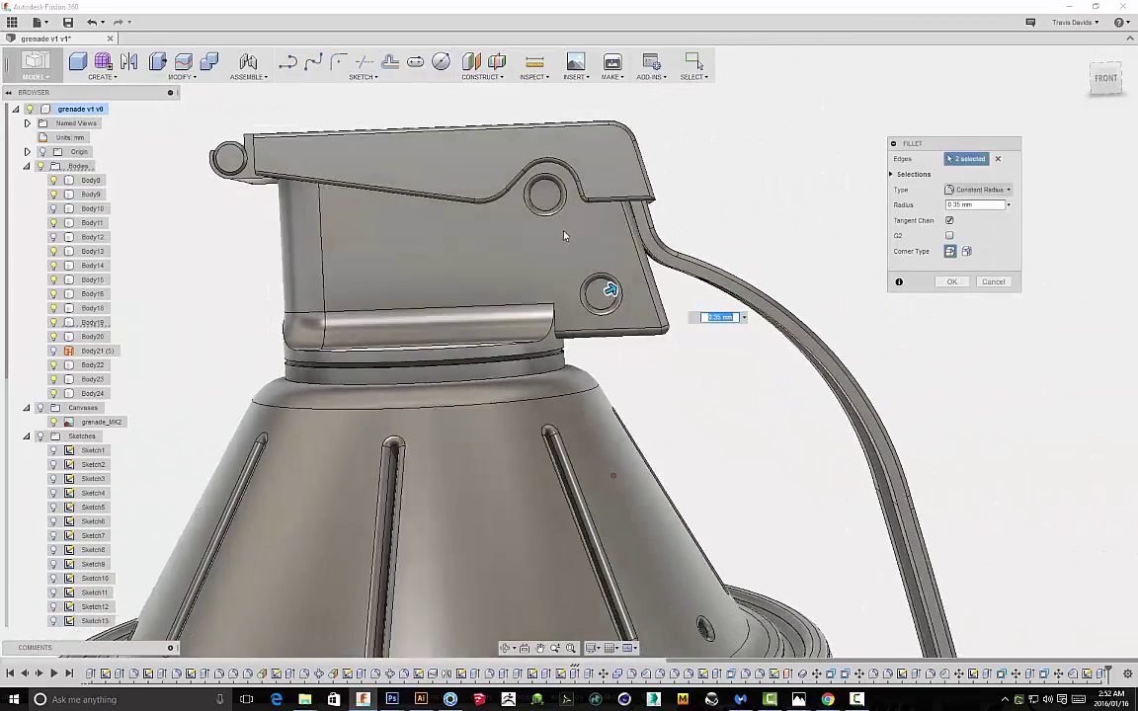
{"action": "scroll", "coordinate": [561, 231], "scroll_direction": "down", "scroll_amount": 4}
{"action": "middle_click_drag", "start_coordinate": [504, 201], "coordinate": [776, 245], "text": "shift"}
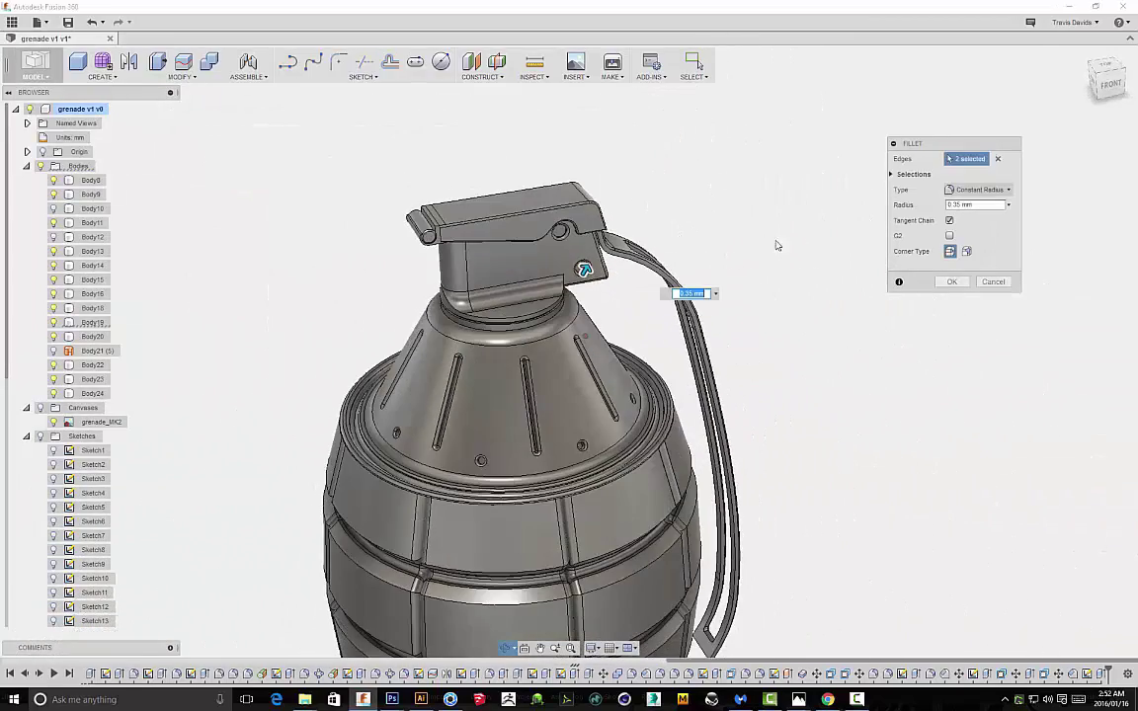
{"action": "left_click", "coordinate": [952, 283]}
Undo the rim fillet and the recess cut, and return to editing the two-circle sketch
{"action": "middle_click_drag", "start_coordinate": [826, 343], "coordinate": [813, 272], "text": "shift"}
{"action": "scroll", "coordinate": [813, 271], "scroll_direction": "down", "scroll_amount": 4}
{"action": "middle_click_drag", "start_coordinate": [880, 351], "coordinate": [815, 325], "text": "shift"}
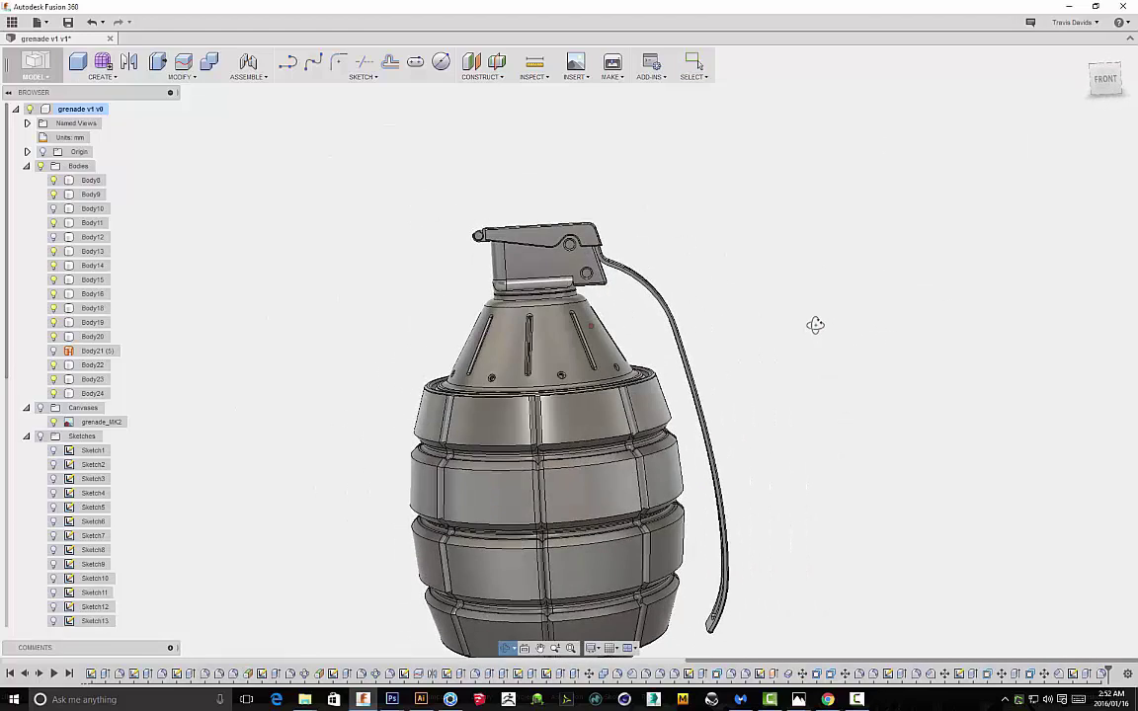
{"action": "left_click", "coordinate": [1106, 81]}
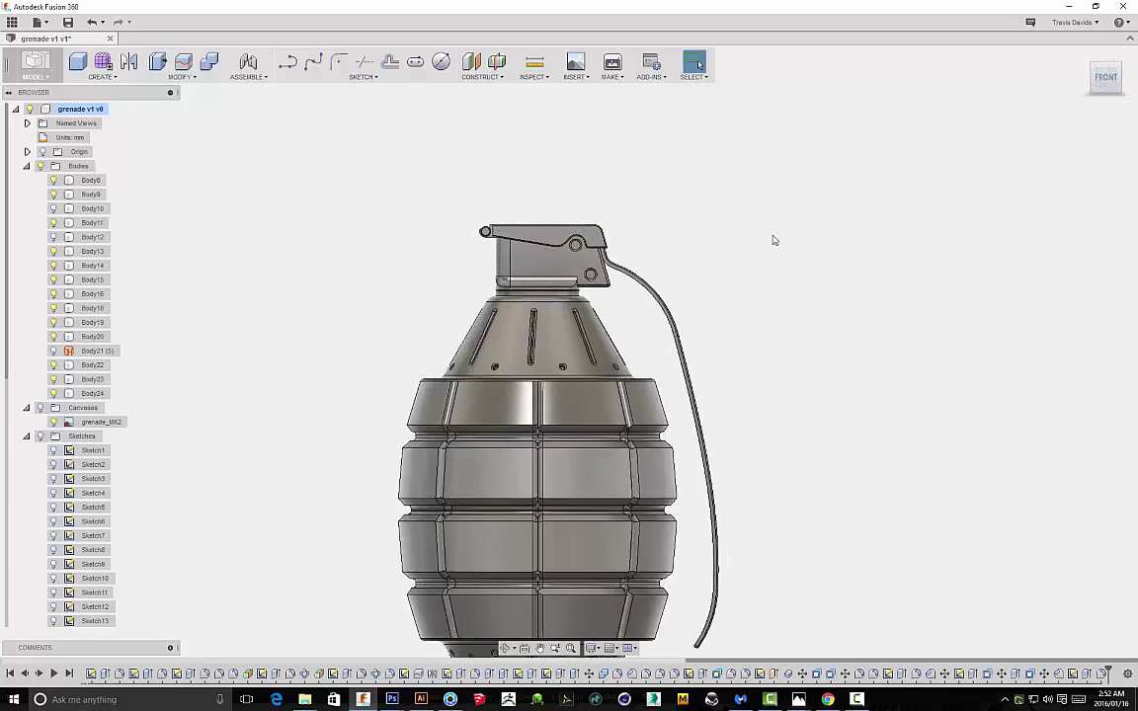
{"action": "scroll", "coordinate": [790, 256], "scroll_direction": "up", "scroll_amount": 5}
{"action": "left_click", "coordinate": [834, 281]}
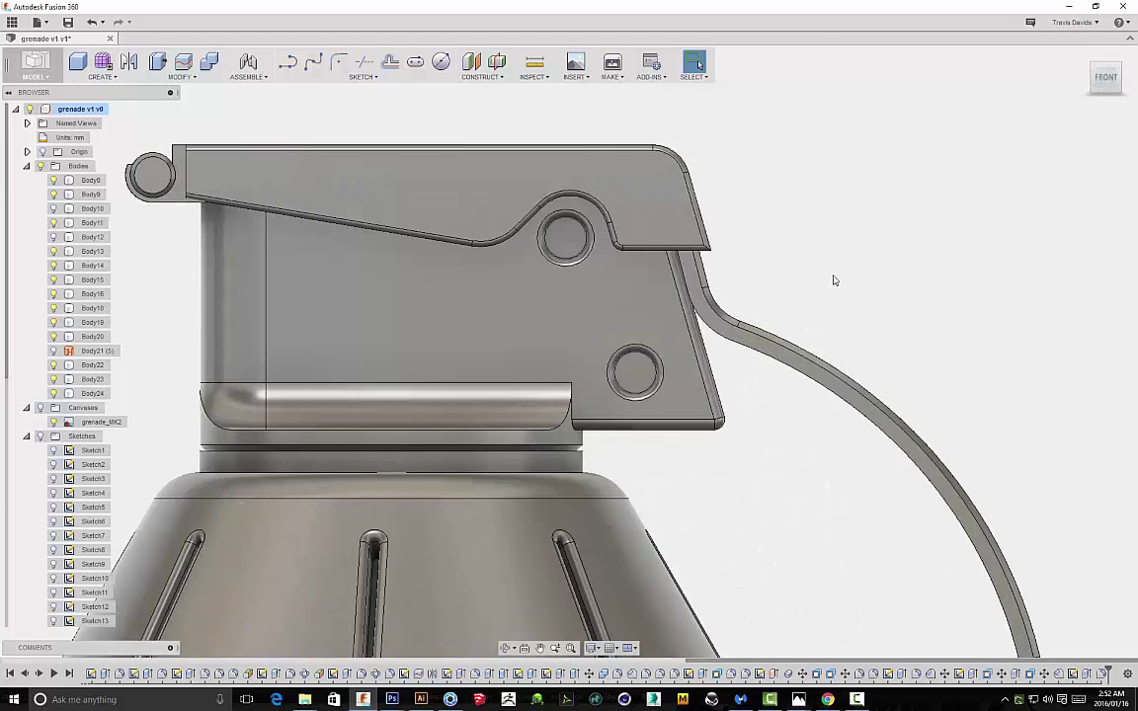
{"action": "scroll", "coordinate": [833, 281], "scroll_direction": "down", "scroll_amount": 2}
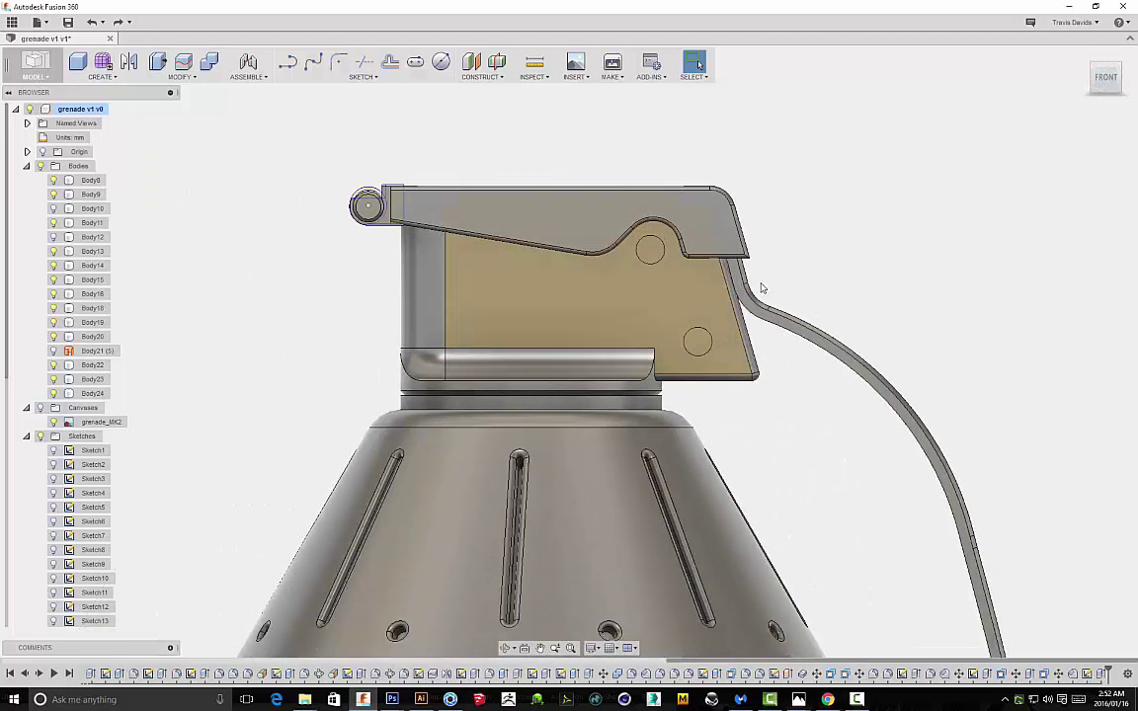
{"action": "scroll", "coordinate": [652, 262], "scroll_direction": "up", "scroll_amount": 4}
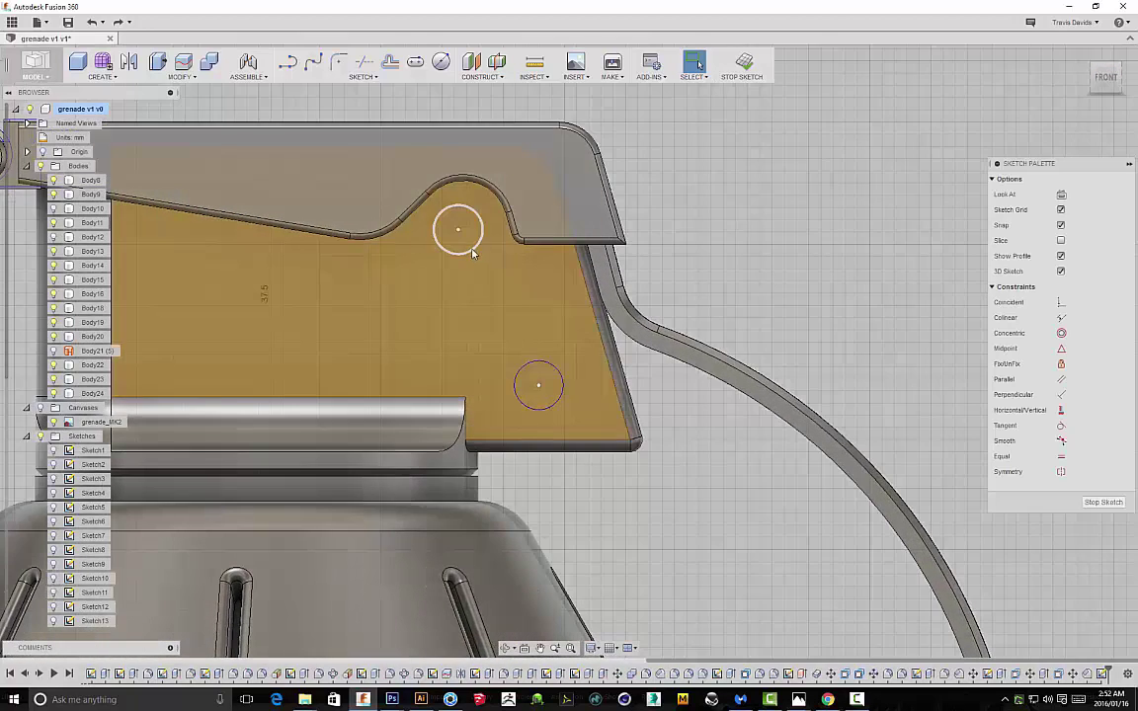
Move the upper circle by 0.073 mm in X and 0.121 mm in Y to center it under the notch
{"action": "left_click", "coordinate": [473, 252]}
{"action": "key", "text": "m"}
{"action": "left_click", "coordinate": [480, 233]}
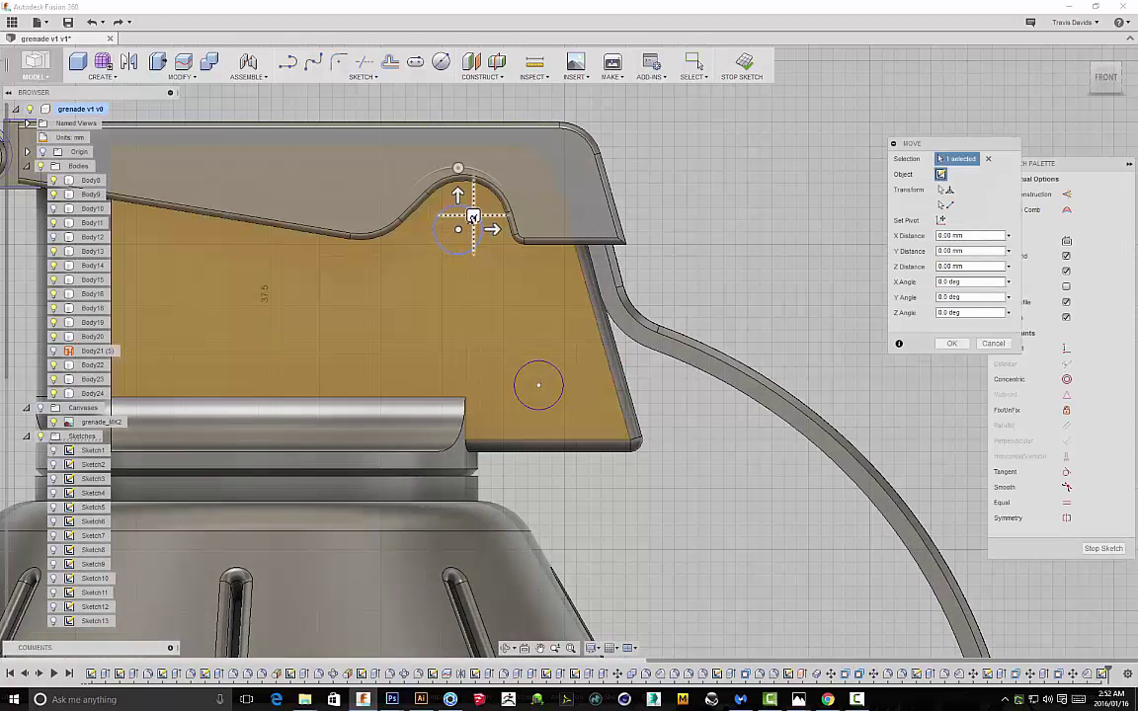
{"action": "left_click_drag", "start_coordinate": [473, 216], "coordinate": [476, 216]}
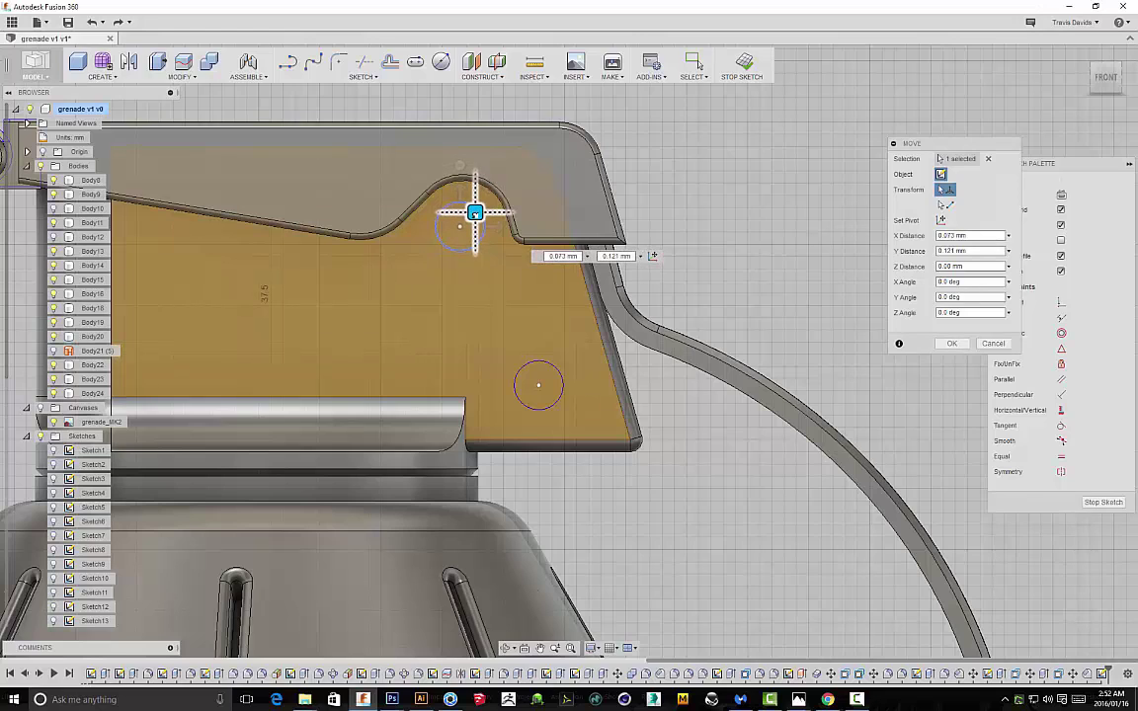
{"action": "key", "text": "Return"}
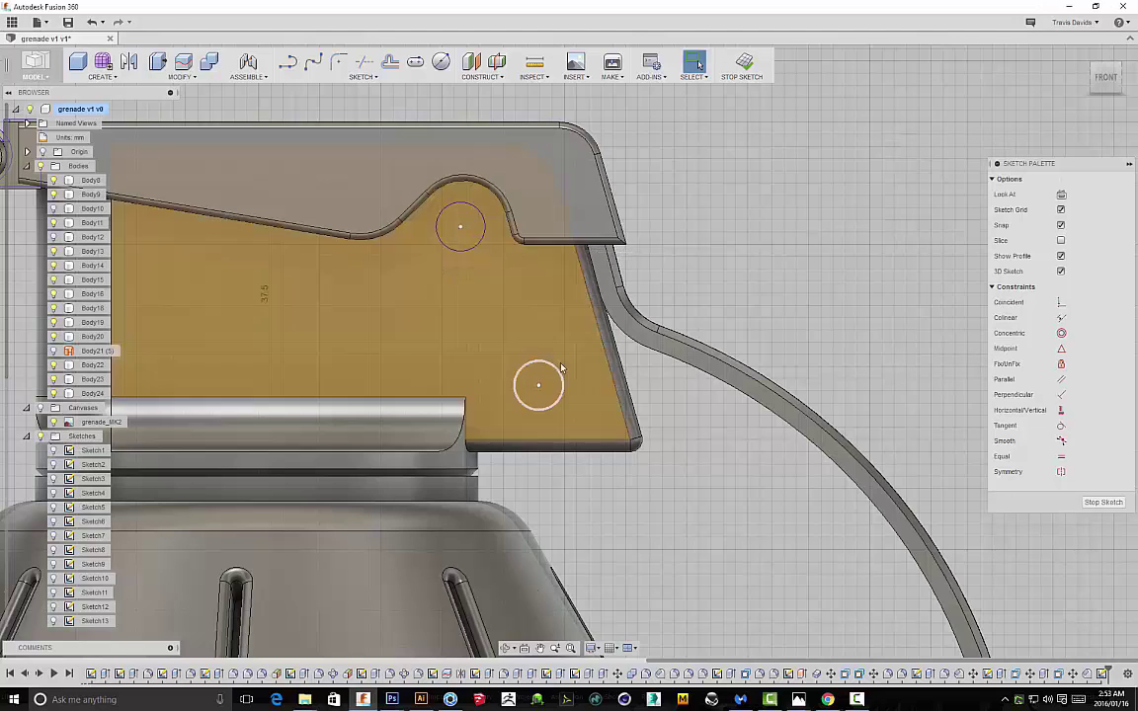
Extrude both circle profiles into the housing's side face as shallow cut recesses
{"action": "left_click", "coordinate": [537, 383]}
{"action": "left_click", "coordinate": [465, 219], "text": "shift"}
{"action": "middle_click_drag", "start_coordinate": [593, 247], "coordinate": [732, 272], "text": "shift"}
{"action": "right_click", "coordinate": [732, 270]}
{"action": "left_click", "coordinate": [712, 323]}
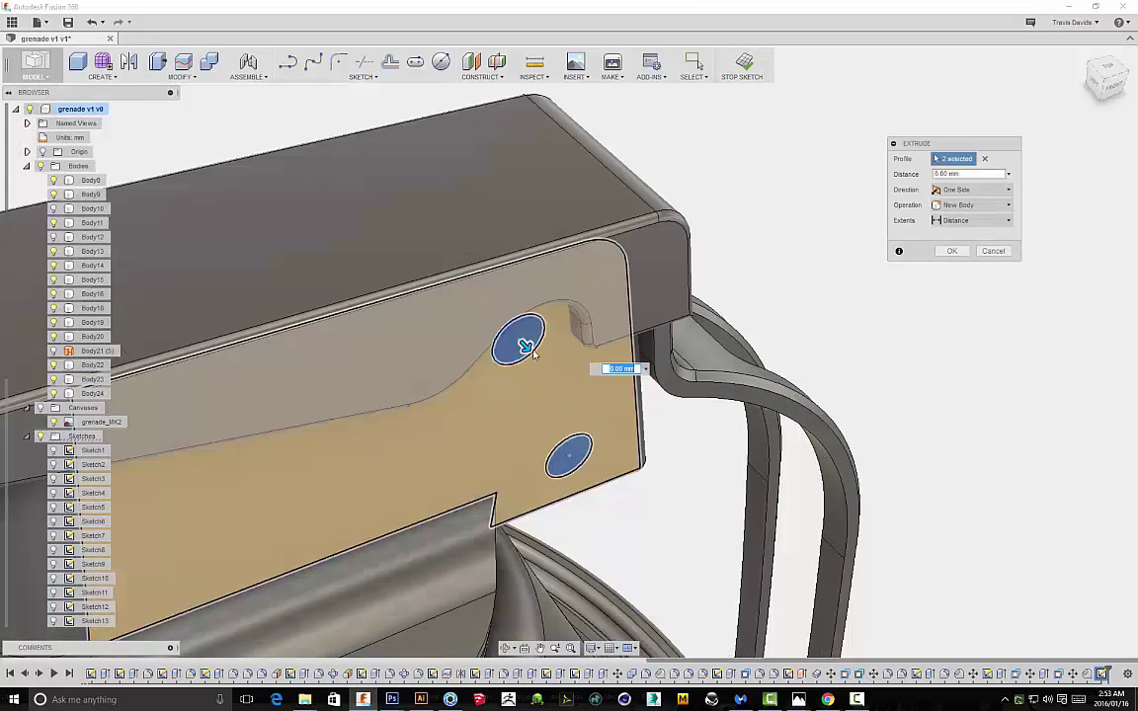
{"action": "left_click_drag", "start_coordinate": [526, 347], "coordinate": [504, 324]}
{"action": "left_click", "coordinate": [958, 285]}
Hide the sketches and fillet the outer rims of both recesses with a 0.50 mm radius
{"action": "middle_click_drag", "start_coordinate": [796, 198], "coordinate": [733, 117], "text": "shift"}
{"action": "scroll", "coordinate": [551, 351], "scroll_direction": "up", "scroll_amount": 3}
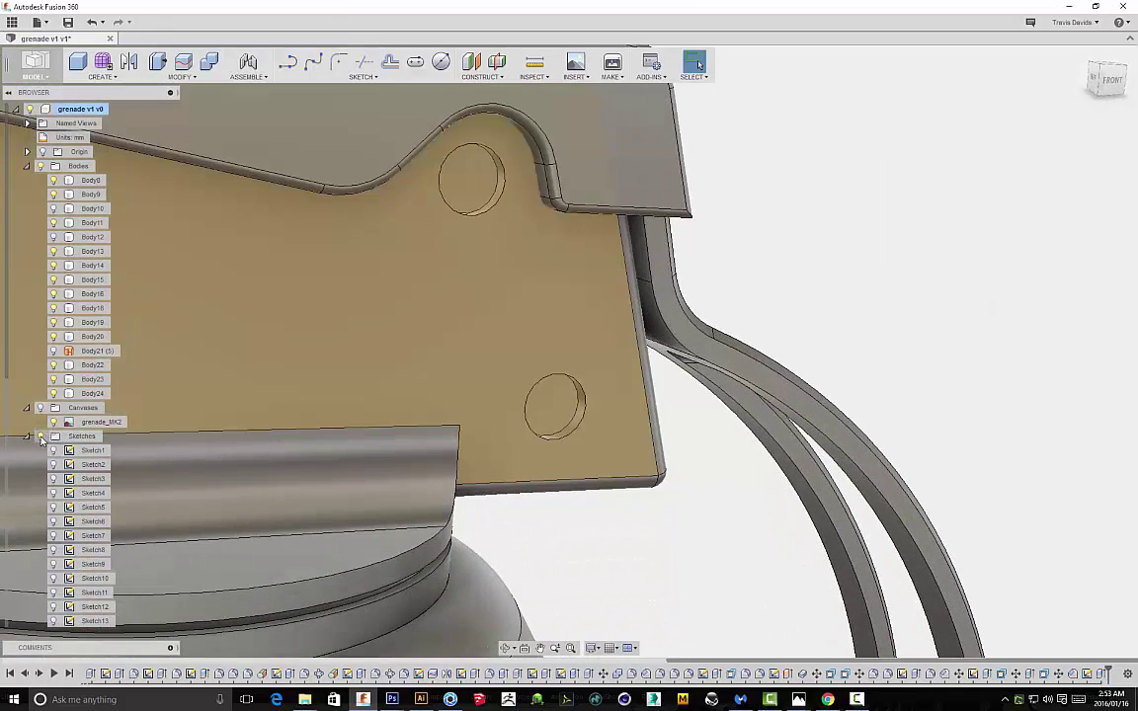
{"action": "left_click", "coordinate": [40, 407]}
{"action": "right_click", "coordinate": [672, 411]}
{"action": "left_click", "coordinate": [581, 384]}
{"action": "scroll", "coordinate": [578, 394], "scroll_direction": "up", "scroll_amount": 2}
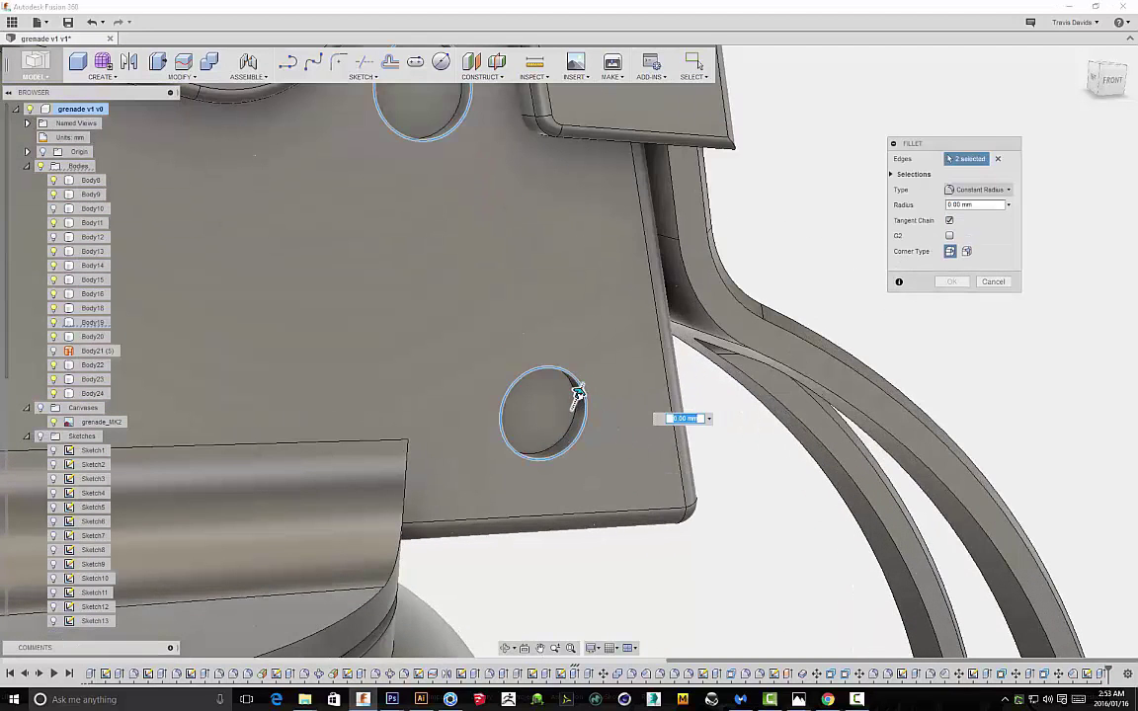
{"action": "left_click_drag", "start_coordinate": [577, 393], "coordinate": [581, 388]}
{"action": "scroll", "coordinate": [578, 386], "scroll_direction": "down", "scroll_amount": 3}
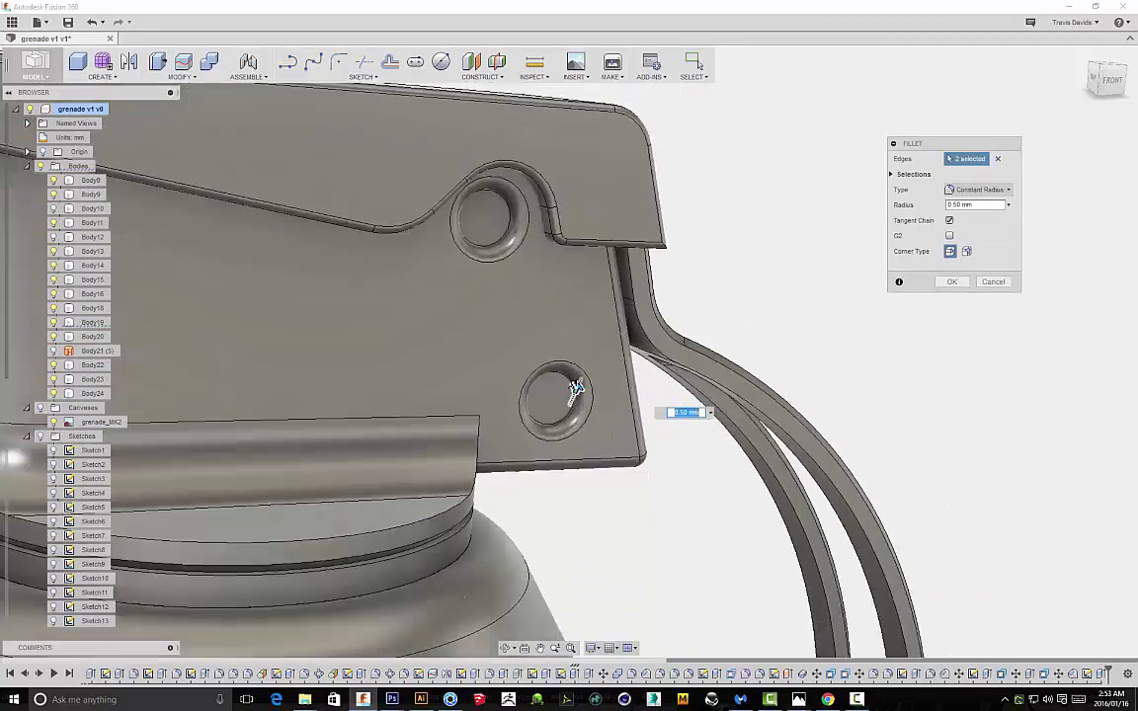
Reduce the radius of the recess rim fillets to 0.30 mm
{"action": "middle_click_drag", "start_coordinate": [588, 328], "coordinate": [550, 349], "text": "shift"}
{"action": "scroll", "coordinate": [550, 348], "scroll_direction": "up", "scroll_amount": 2}
{"action": "scroll", "coordinate": [589, 403], "scroll_direction": "up", "scroll_amount": 1}
{"action": "left_click_drag", "start_coordinate": [592, 405], "coordinate": [590, 408]}
{"action": "scroll", "coordinate": [570, 400], "scroll_direction": "down", "scroll_amount": 10}
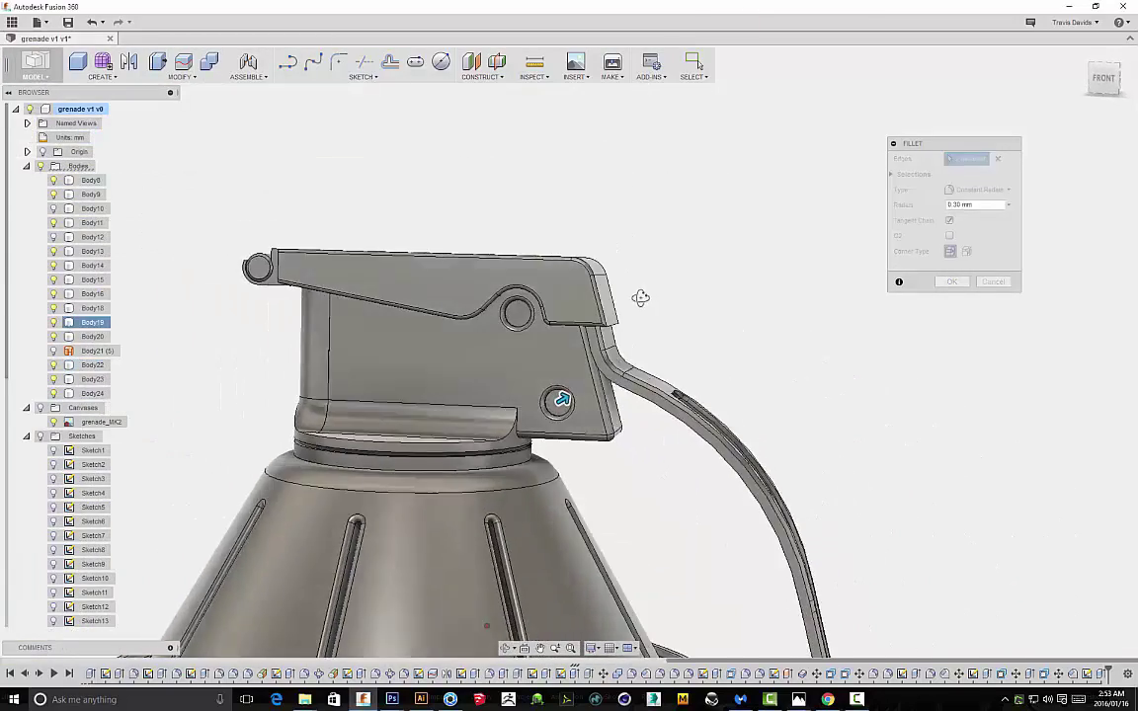
{"action": "left_click", "coordinate": [949, 282]}
{"action": "scroll", "coordinate": [866, 292], "scroll_direction": "down", "scroll_amount": 5}
{"action": "middle_click_drag", "start_coordinate": [708, 231], "coordinate": [620, 226], "text": "shift"}
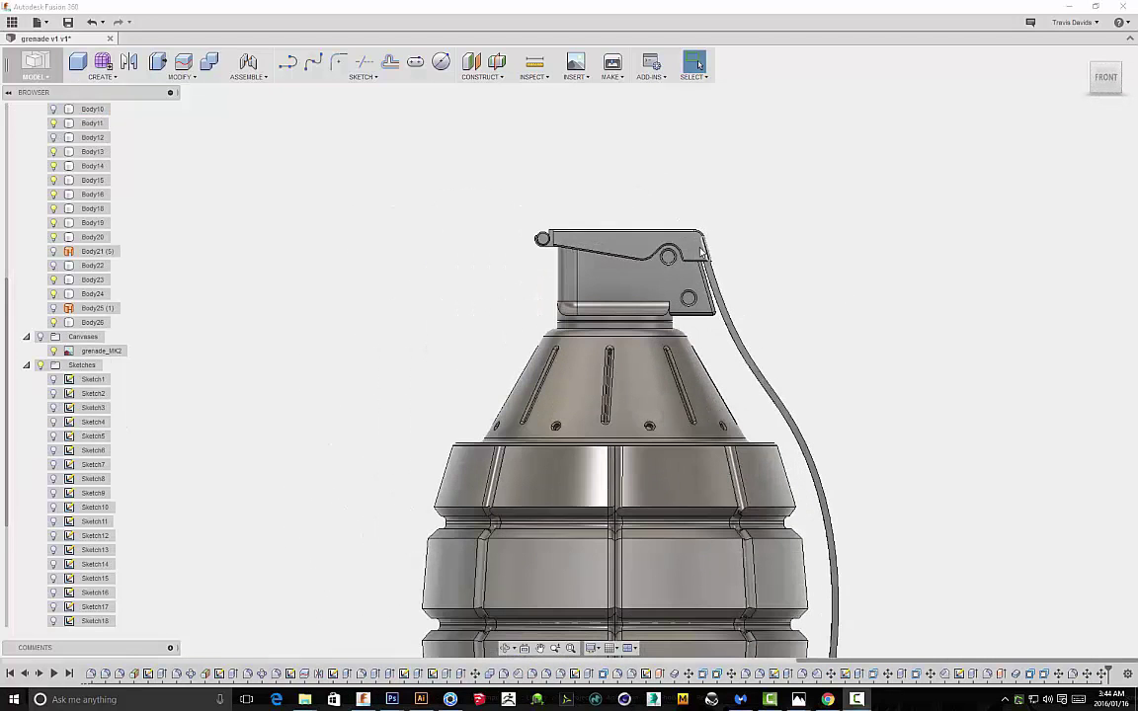
Start a sketch on the lever's front side face and offset its outline inward by about 1 mm
{"action": "left_click", "coordinate": [696, 245]}
{"action": "right_click", "coordinate": [768, 264]}
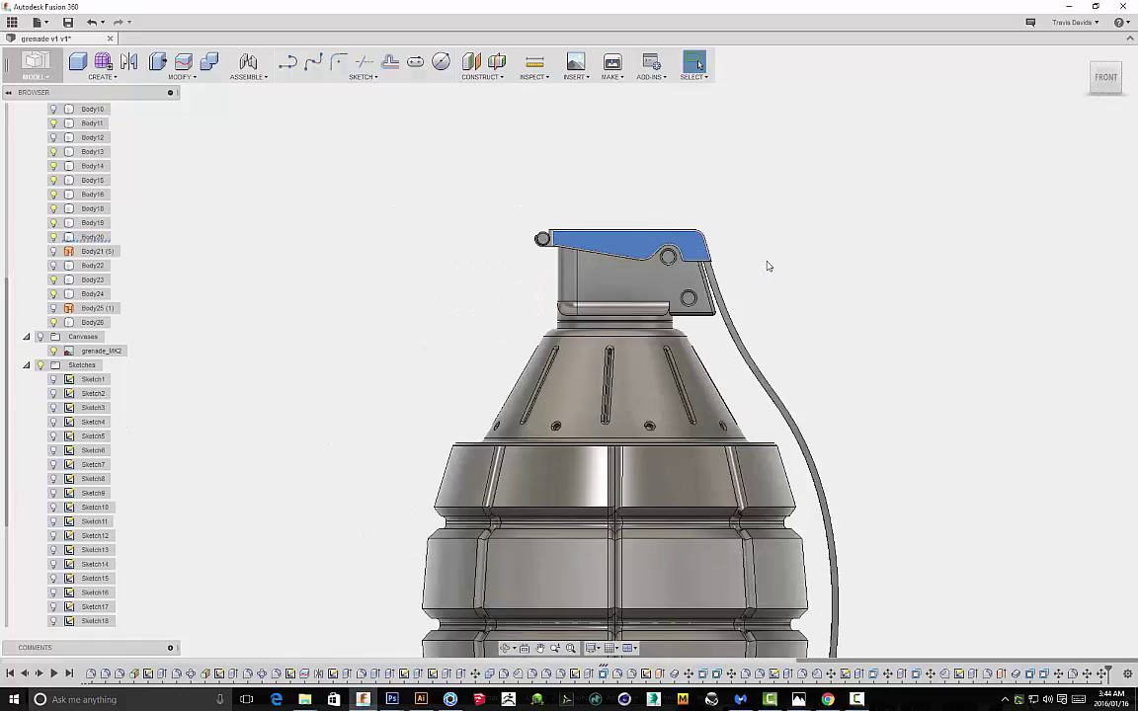
{"action": "left_click", "coordinate": [756, 325]}
{"action": "left_click", "coordinate": [390, 63]}
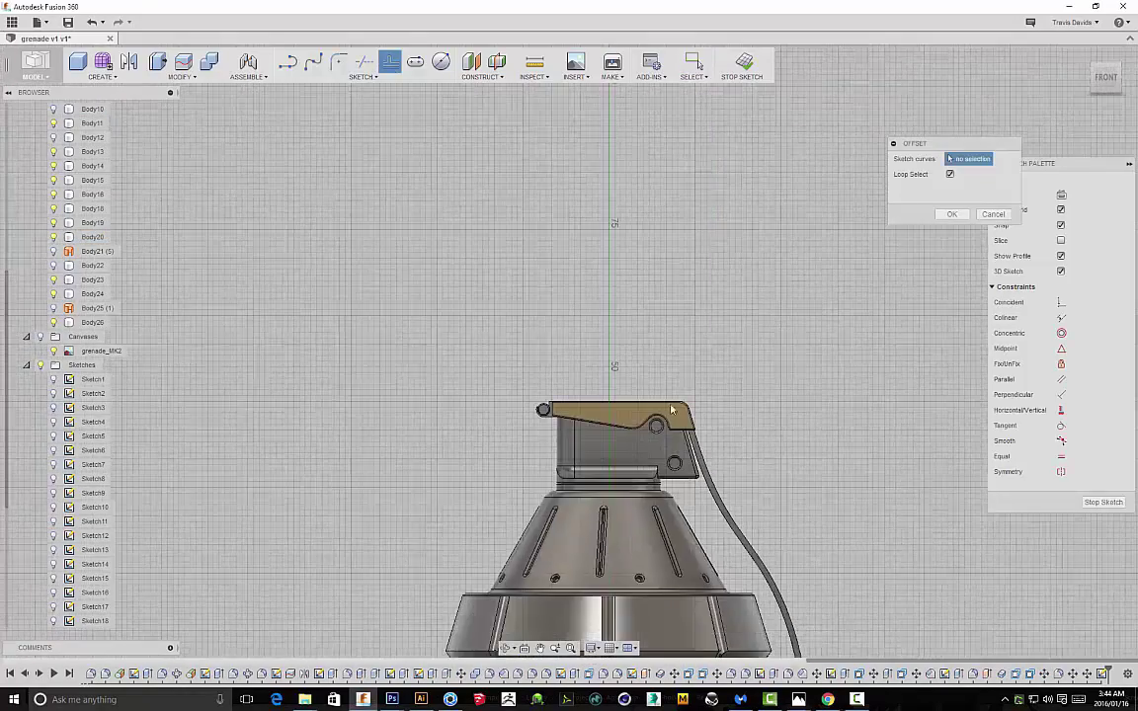
{"action": "left_click", "coordinate": [686, 466]}
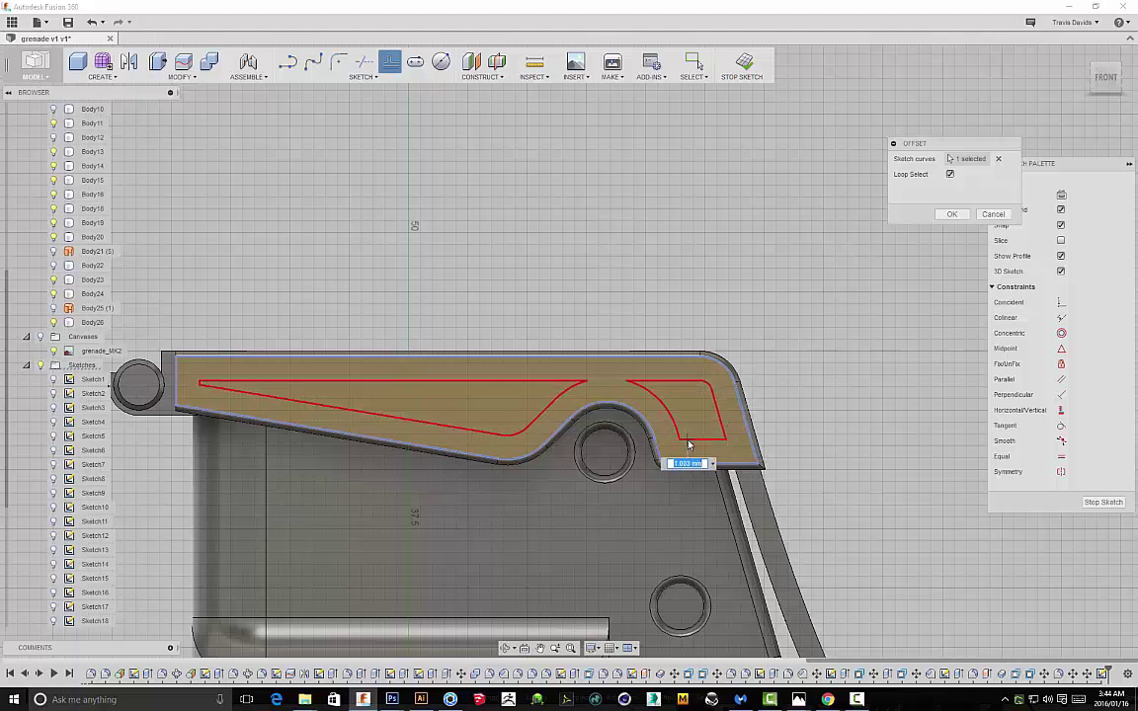
{"action": "left_click", "coordinate": [689, 447]}
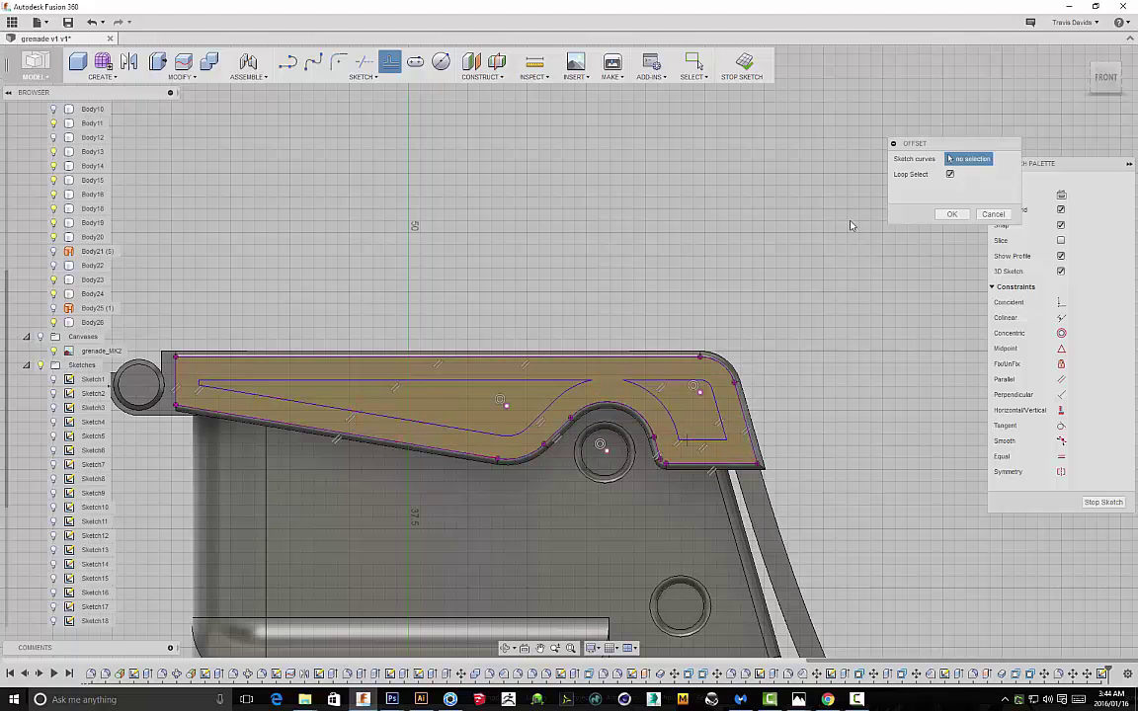
Round the sharp corners of both inset lever outlines with 0.10 mm sketch fillets
{"action": "left_click", "coordinate": [966, 214]}
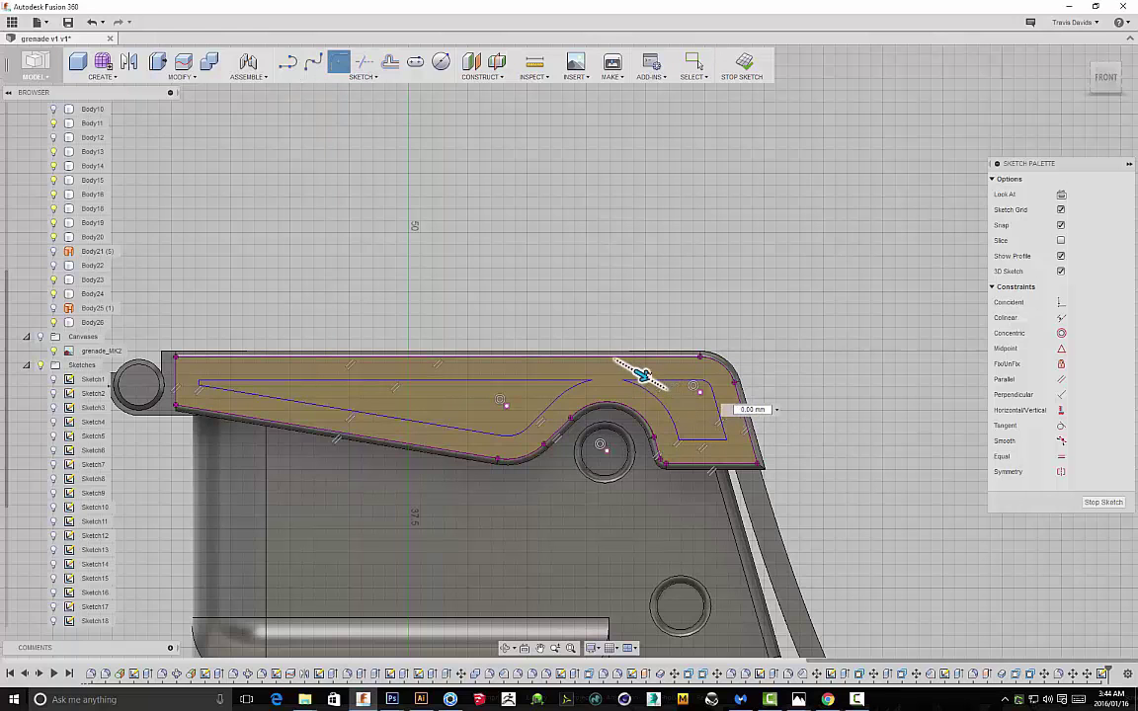
{"action": "scroll", "coordinate": [647, 378], "scroll_direction": "up", "scroll_amount": 5}
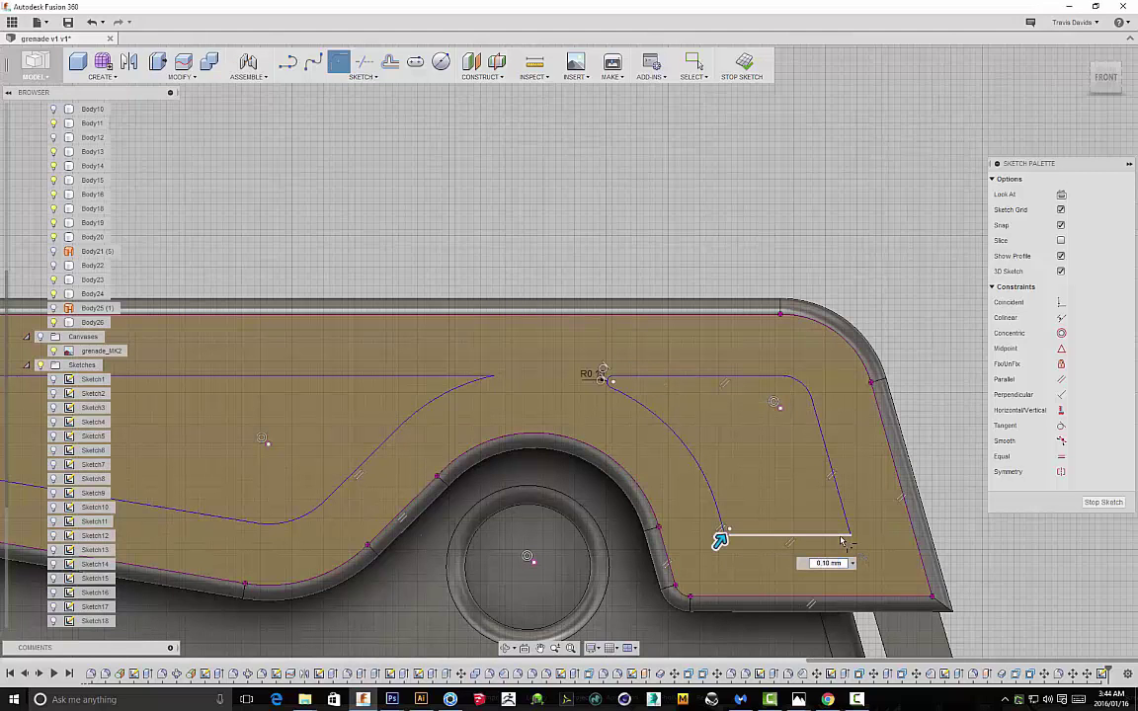
{"action": "scroll", "coordinate": [464, 236], "scroll_direction": "down", "scroll_amount": 1}
{"action": "middle_click_drag", "start_coordinate": [471, 236], "coordinate": [903, 227]}
{"action": "left_click", "coordinate": [664, 377]}
{"action": "scroll", "coordinate": [634, 237], "scroll_direction": "down", "scroll_amount": 1}
{"action": "scroll", "coordinate": [310, 235], "scroll_direction": "down", "scroll_amount": 1}
{"action": "middle_click_drag", "start_coordinate": [311, 235], "coordinate": [574, 244]}
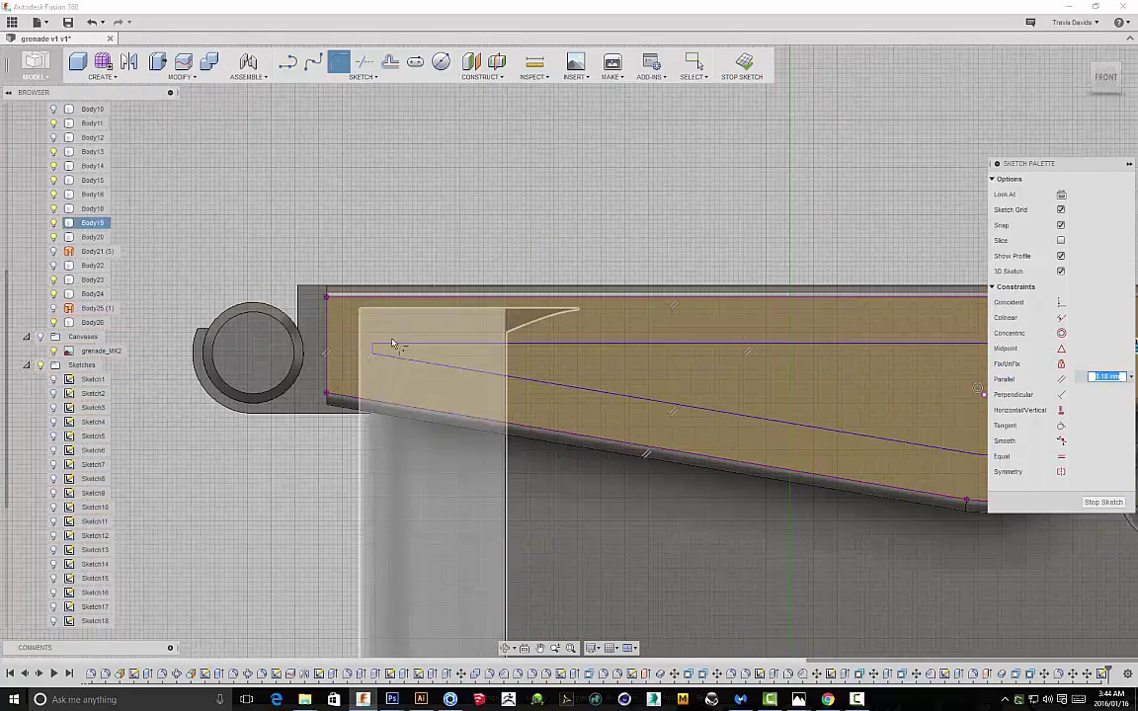
{"action": "key", "text": "Return"}
{"action": "scroll", "coordinate": [504, 268], "scroll_direction": "down", "scroll_amount": 3}
{"action": "middle_click_drag", "start_coordinate": [528, 203], "coordinate": [121, 183]}
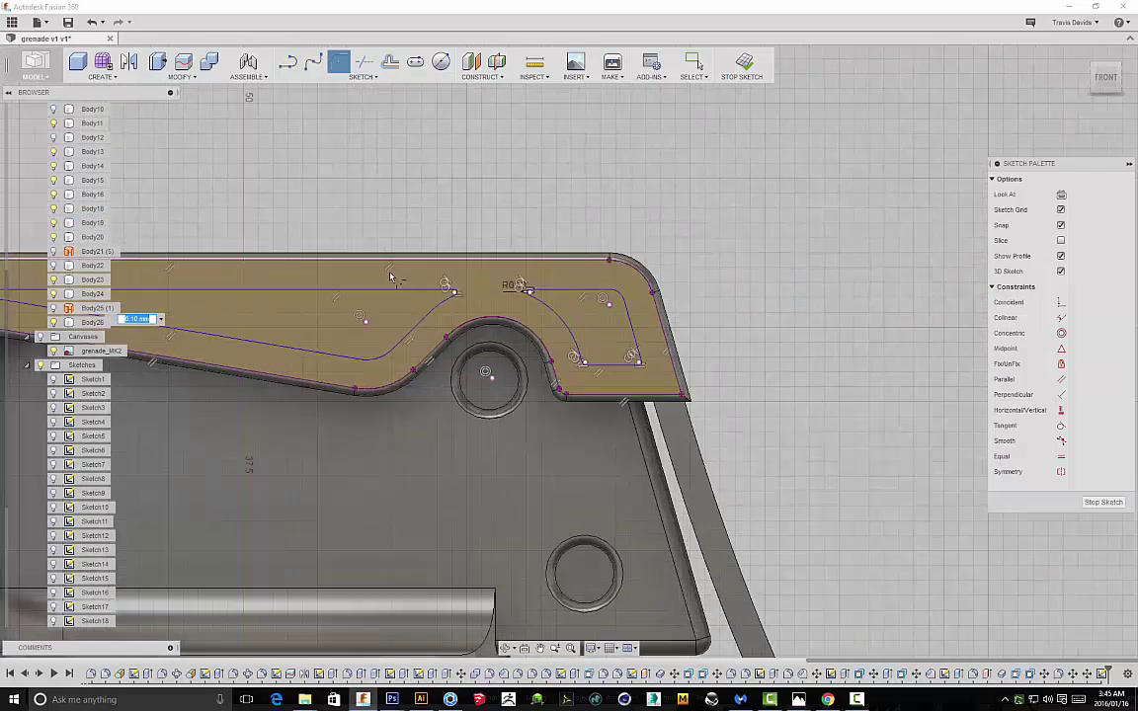
{"action": "scroll", "coordinate": [400, 271], "scroll_direction": "up", "scroll_amount": 3}
{"action": "scroll", "coordinate": [414, 304], "scroll_direction": "down", "scroll_amount": 3}
{"action": "left_click", "coordinate": [506, 233]}
{"action": "scroll", "coordinate": [352, 356], "scroll_direction": "down", "scroll_amount": 1}
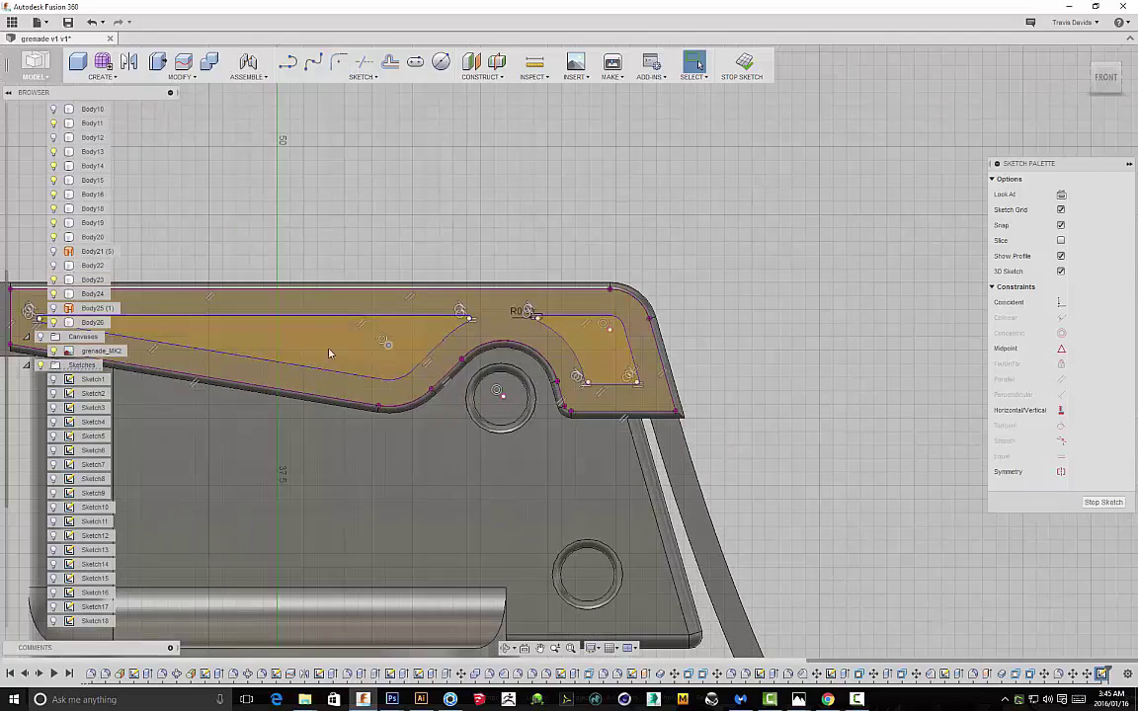
Select both inset lever profiles and extrude them inward as a 0.50 mm deep cut
{"action": "scroll", "coordinate": [294, 314], "scroll_direction": "down", "scroll_amount": 3}
{"action": "scroll", "coordinate": [567, 311], "scroll_direction": "up", "scroll_amount": 2}
{"action": "left_click", "coordinate": [541, 366]}
{"action": "left_click", "coordinate": [394, 368], "text": "shift"}
{"action": "middle_click_drag", "start_coordinate": [745, 424], "coordinate": [624, 328], "text": "shift"}
{"action": "right_click", "coordinate": [623, 325]}
{"action": "left_click", "coordinate": [618, 375]}
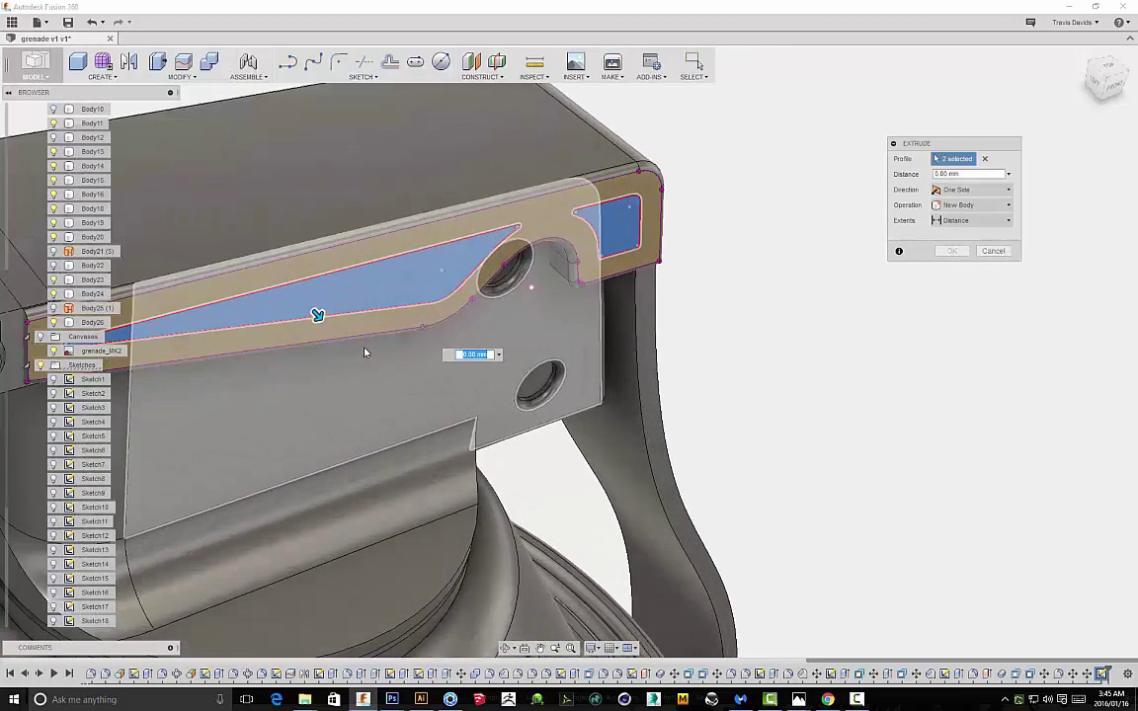
{"action": "left_click_drag", "start_coordinate": [316, 314], "coordinate": [294, 292]}
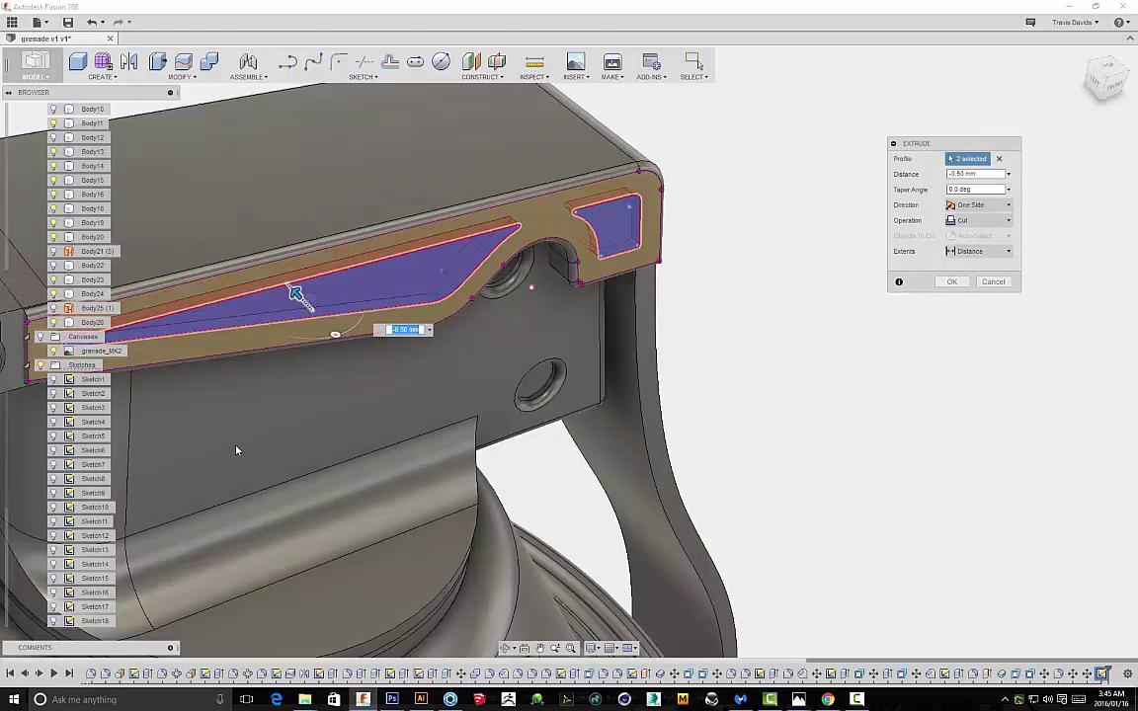
Hide the fuse housing and extend the cut to 12 mm, through the whole lever
{"action": "middle_click_drag", "start_coordinate": [296, 293], "coordinate": [653, 359], "text": "shift"}
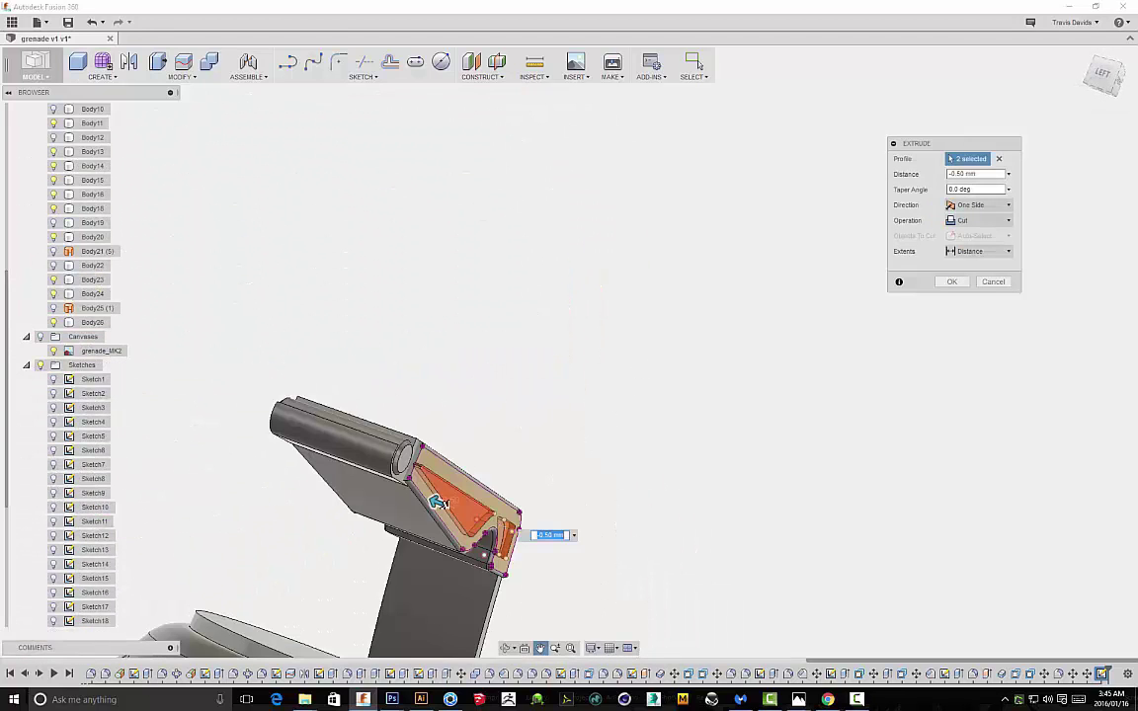
{"action": "left_click_drag", "start_coordinate": [435, 502], "coordinate": [280, 435]}
{"action": "middle_click_drag", "start_coordinate": [286, 447], "coordinate": [587, 370], "text": "shift"}
{"action": "middle_click_drag", "start_coordinate": [525, 349], "coordinate": [900, 265], "text": "shift"}
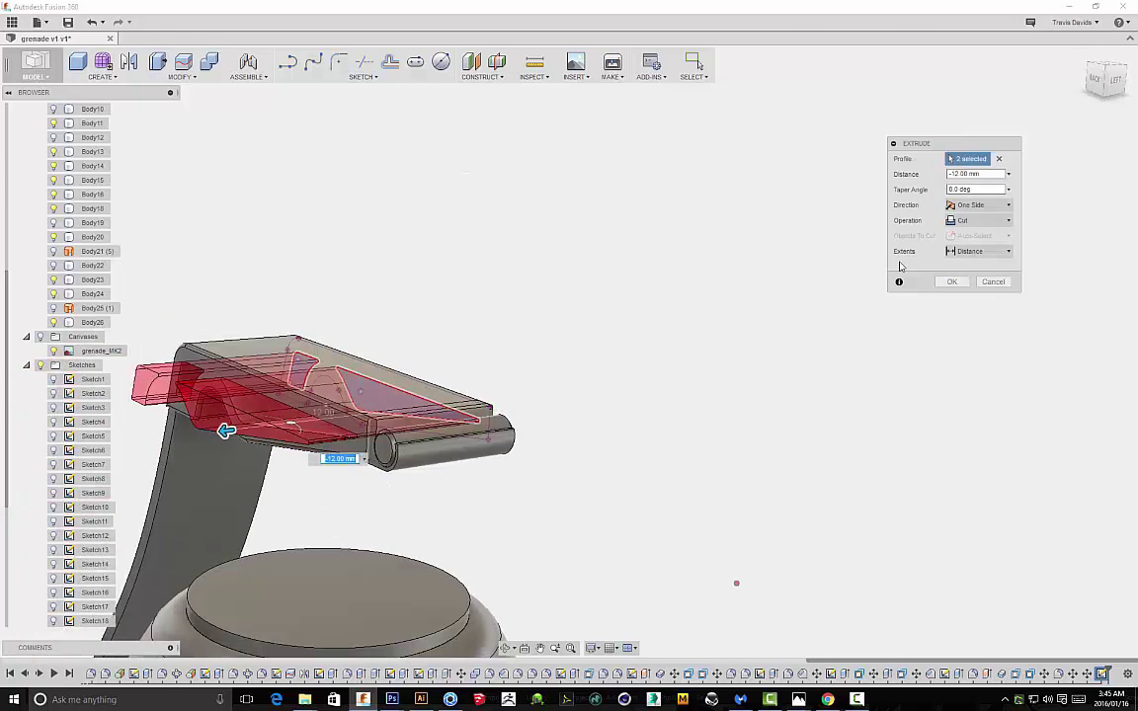
{"action": "left_click", "coordinate": [950, 282]}
Show the fuse housing again and examine the openings cut through the lever
{"action": "middle_click_drag", "start_coordinate": [792, 328], "coordinate": [226, 225], "text": "shift"}
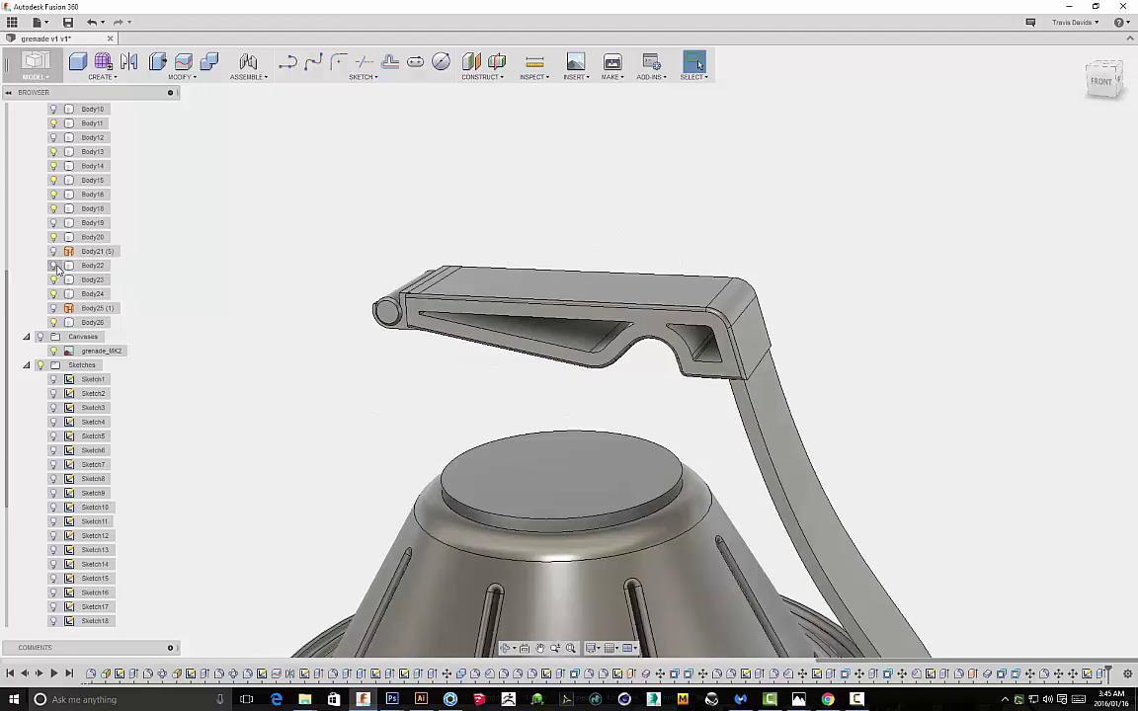
{"action": "left_click", "coordinate": [56, 223]}
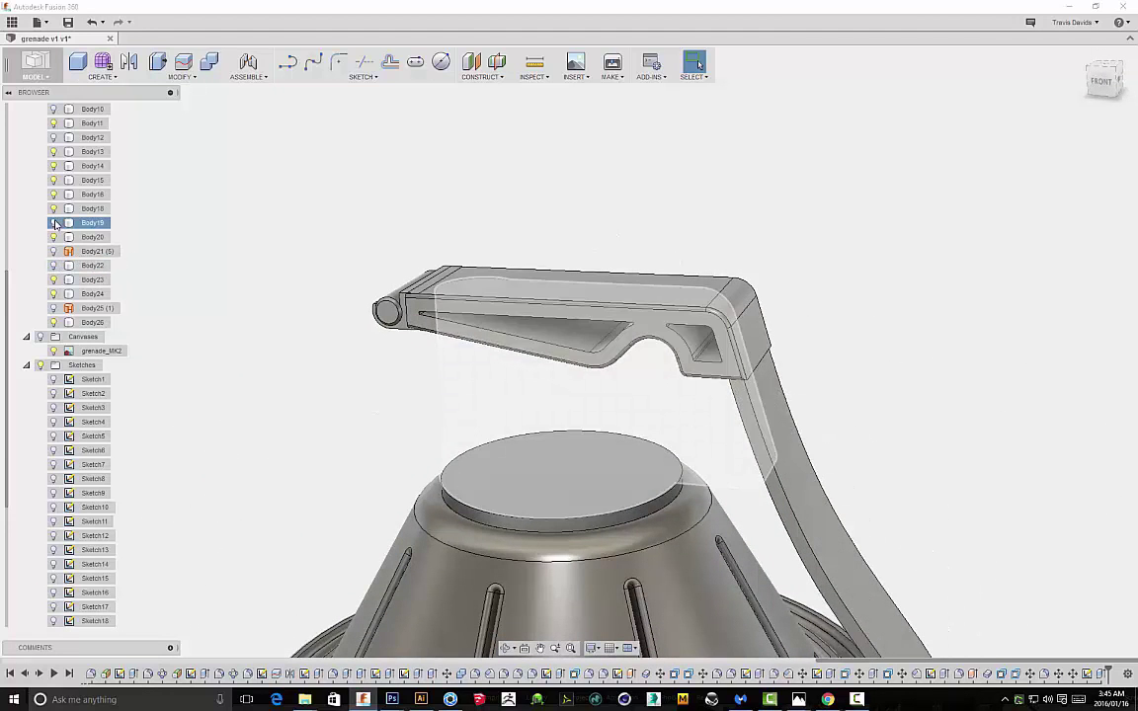
{"action": "left_click", "coordinate": [57, 223]}
{"action": "middle_click_drag", "start_coordinate": [323, 239], "coordinate": [447, 243], "text": "shift"}
{"action": "scroll", "coordinate": [573, 321], "scroll_direction": "up", "scroll_amount": 5}
{"action": "scroll", "coordinate": [782, 364], "scroll_direction": "down", "scroll_amount": 5}
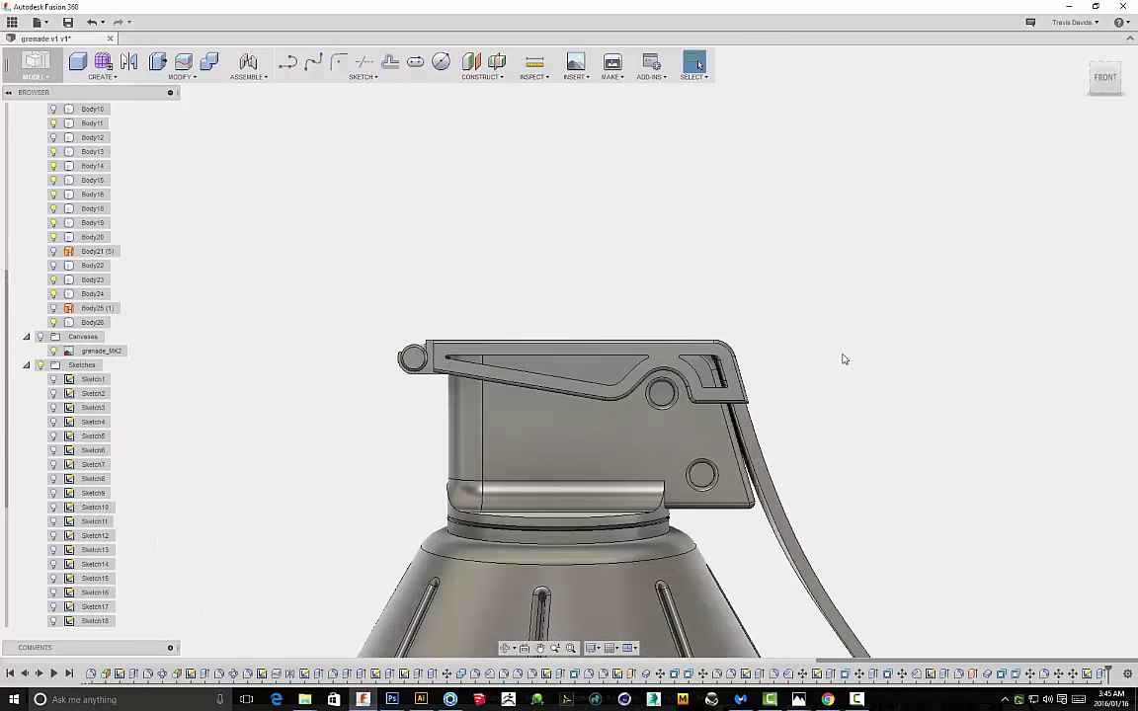
Undo the through cut and return to the inset lever sketch
{"action": "scroll", "coordinate": [843, 359], "scroll_direction": "down", "scroll_amount": 4}
{"action": "middle_click_drag", "start_coordinate": [858, 341], "coordinate": [742, 274]}
{"action": "key", "text": "ctrl+z"}
{"action": "key", "text": "ctrl+z"}
{"action": "key", "text": "ctrl+z"}
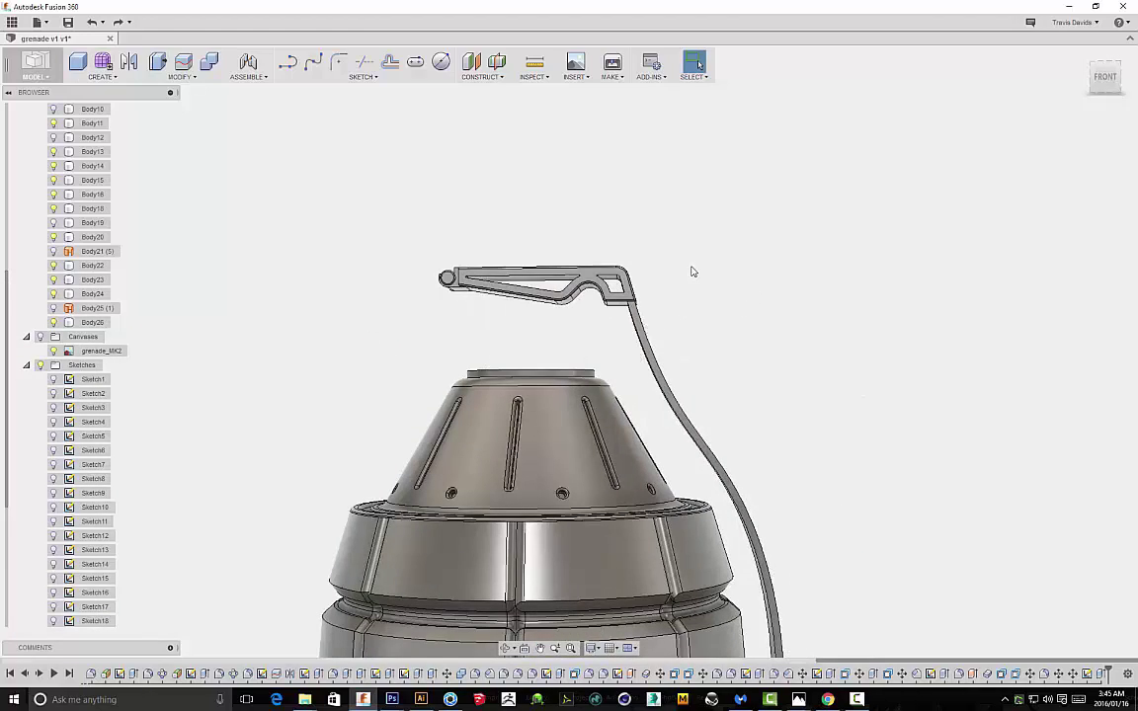
{"action": "key", "text": "ctrl+z"}
Cut both inset profiles 1 mm deep into the lever's side face, hiding the housing during the cut so it stays intact
{"action": "scroll", "coordinate": [549, 353], "scroll_direction": "up", "scroll_amount": 5}
{"action": "left_click", "coordinate": [549, 353]}
{"action": "left_click", "coordinate": [298, 357], "text": "ctrl"}
{"action": "scroll", "coordinate": [490, 384], "scroll_direction": "down", "scroll_amount": 5}
{"action": "middle_click_drag", "start_coordinate": [637, 334], "coordinate": [643, 380], "text": "shift"}
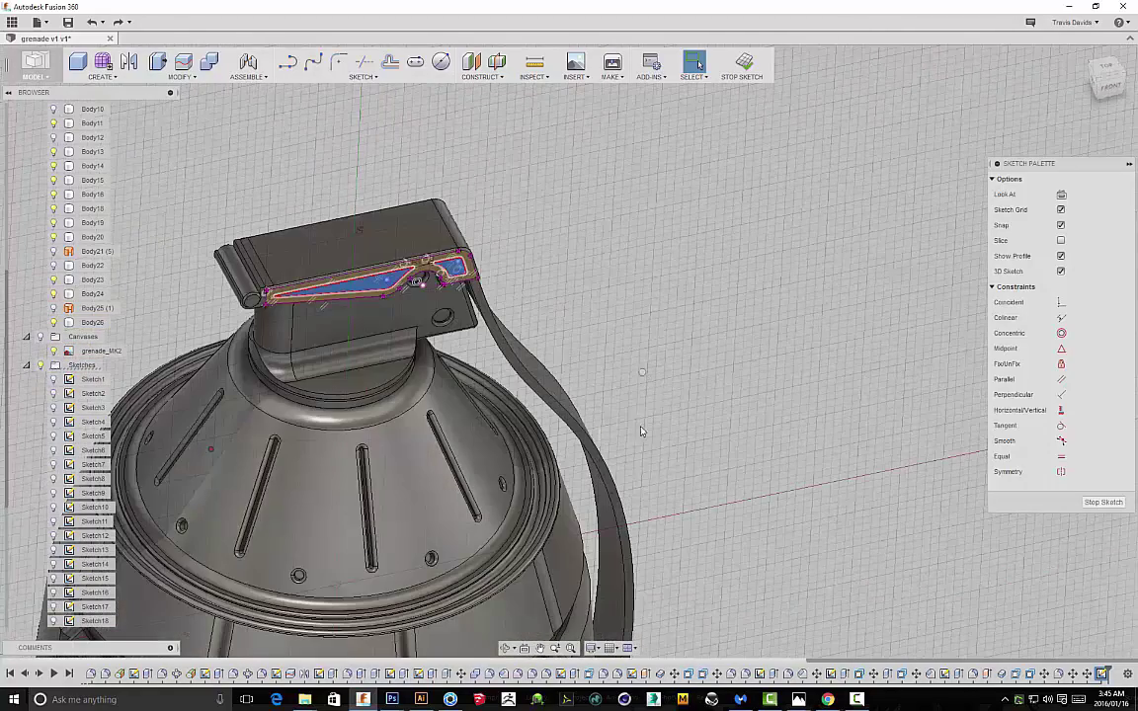
{"action": "right_click", "coordinate": [642, 429]}
{"action": "left_click", "coordinate": [632, 437]}
{"action": "scroll", "coordinate": [343, 293], "scroll_direction": "up", "scroll_amount": 5}
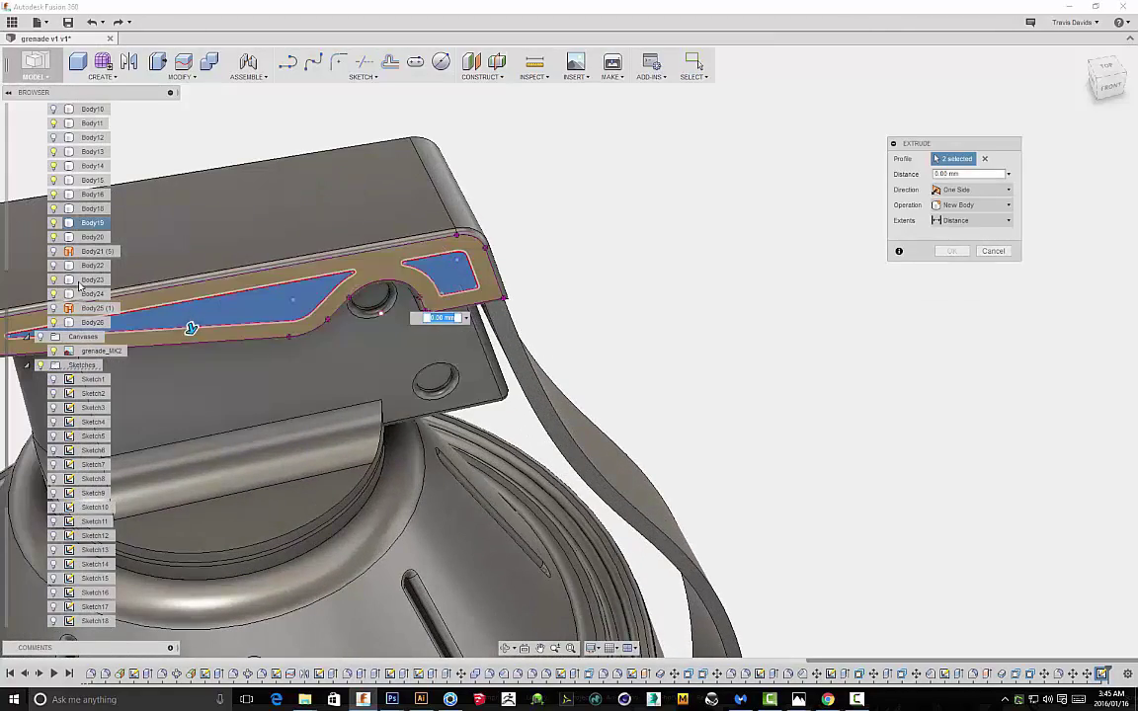
{"action": "left_click", "coordinate": [55, 223]}
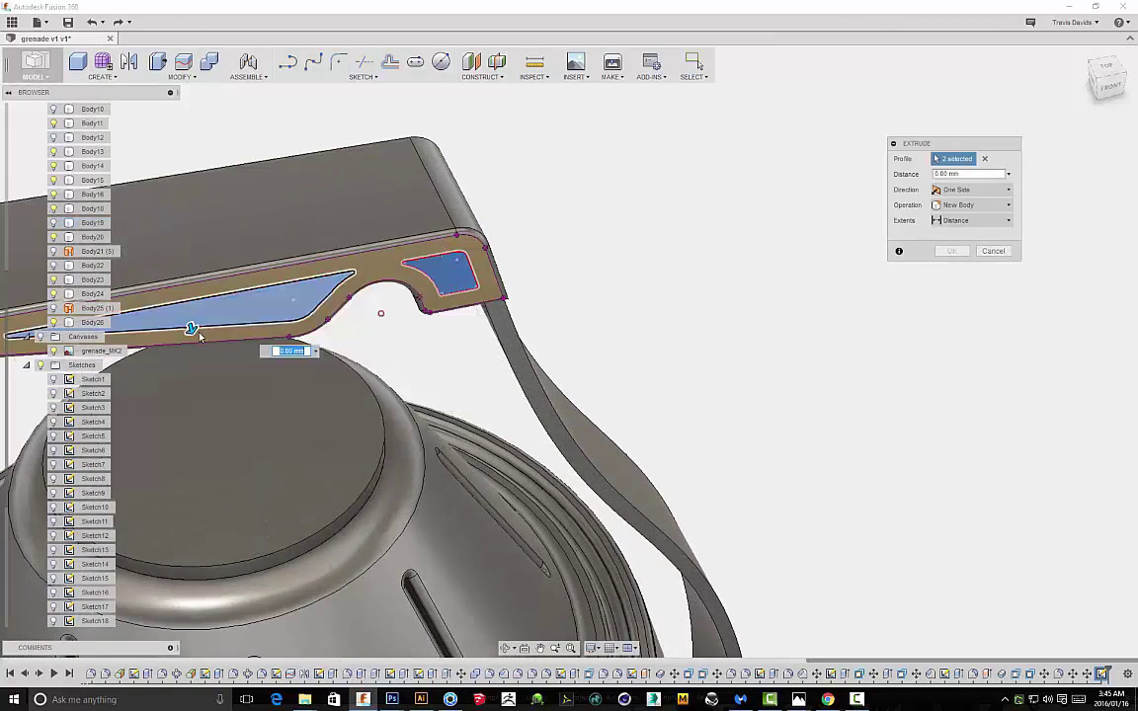
{"action": "left_click_drag", "start_coordinate": [188, 324], "coordinate": [183, 303]}
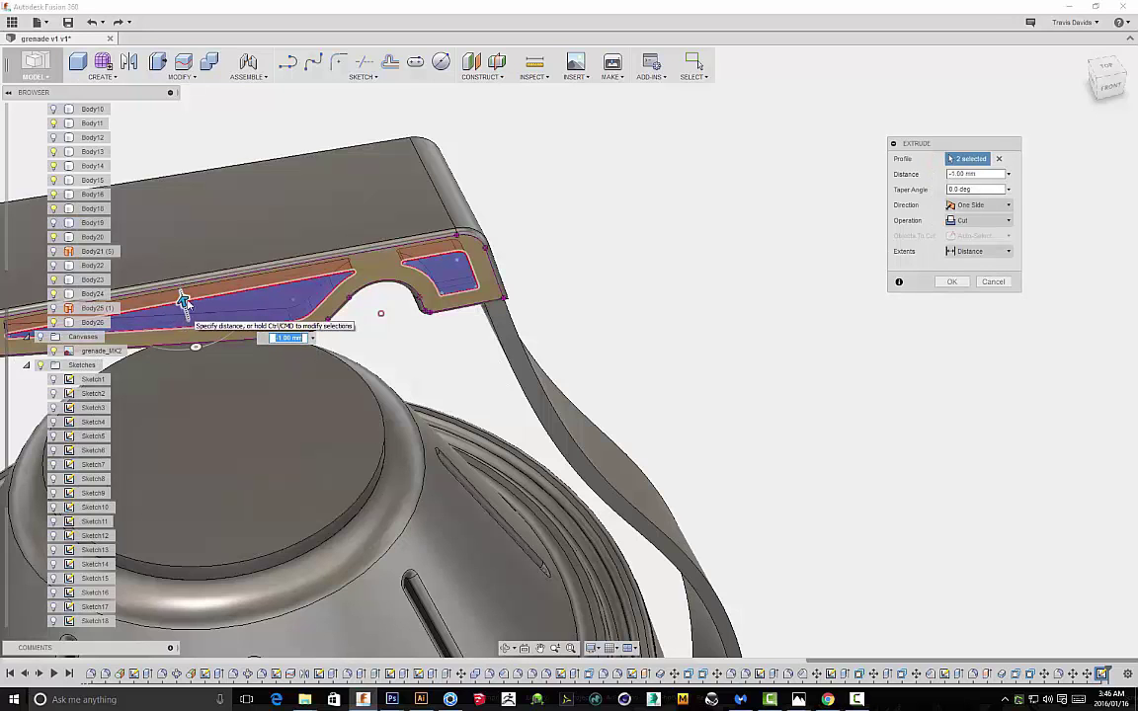
{"action": "left_click", "coordinate": [55, 224]}
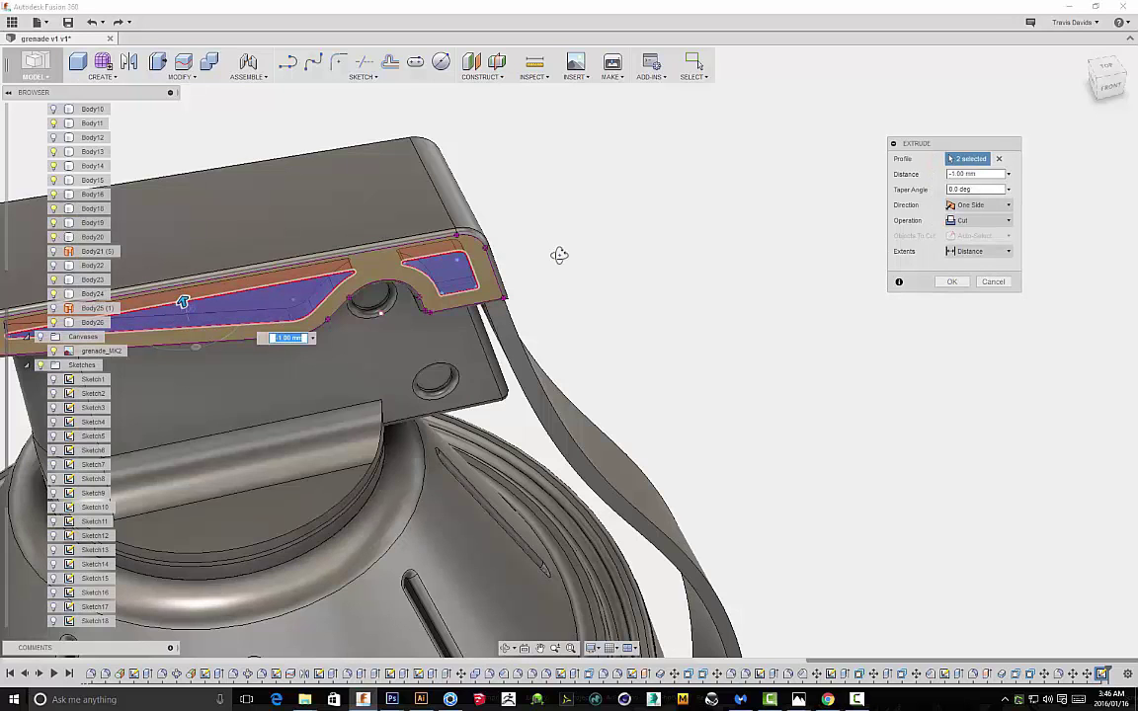
{"action": "middle_click_drag", "start_coordinate": [558, 266], "coordinate": [559, 203], "text": "shift"}
{"action": "left_click", "coordinate": [951, 281]}
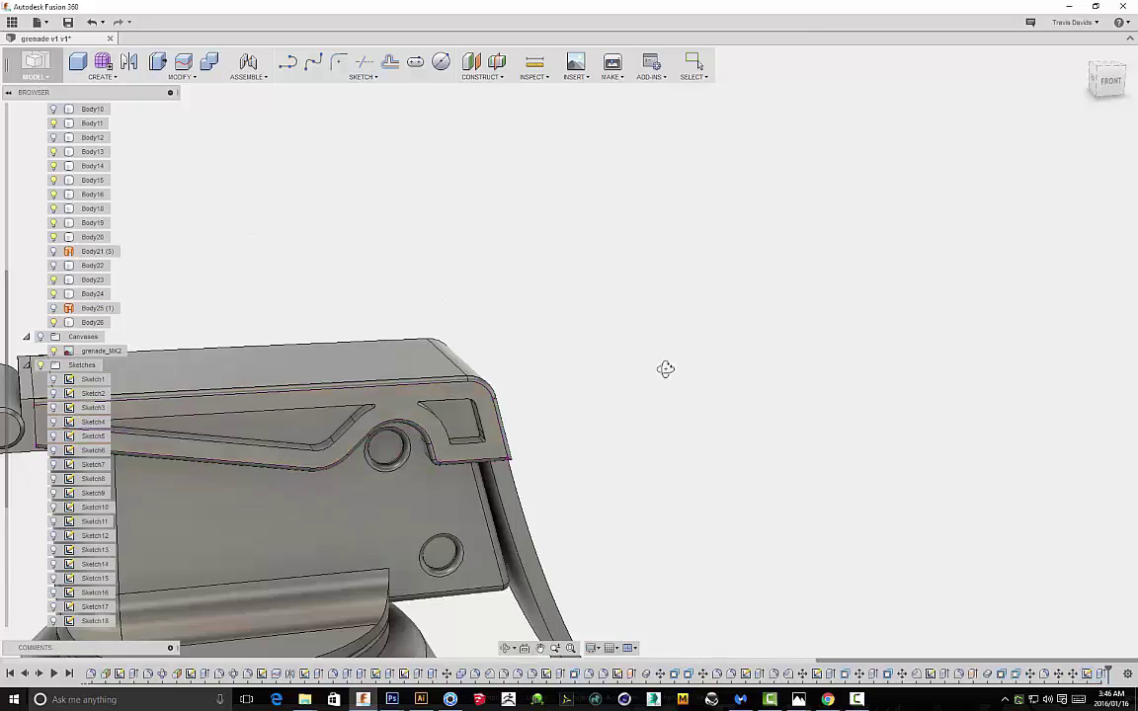
Fillet the inner floor edge of the lever's long triangular pocket with a 0.10 mm radius
{"action": "middle_click_drag", "start_coordinate": [672, 379], "coordinate": [637, 323], "text": "shift"}
{"action": "middle_click_drag", "start_coordinate": [714, 411], "coordinate": [476, 217]}
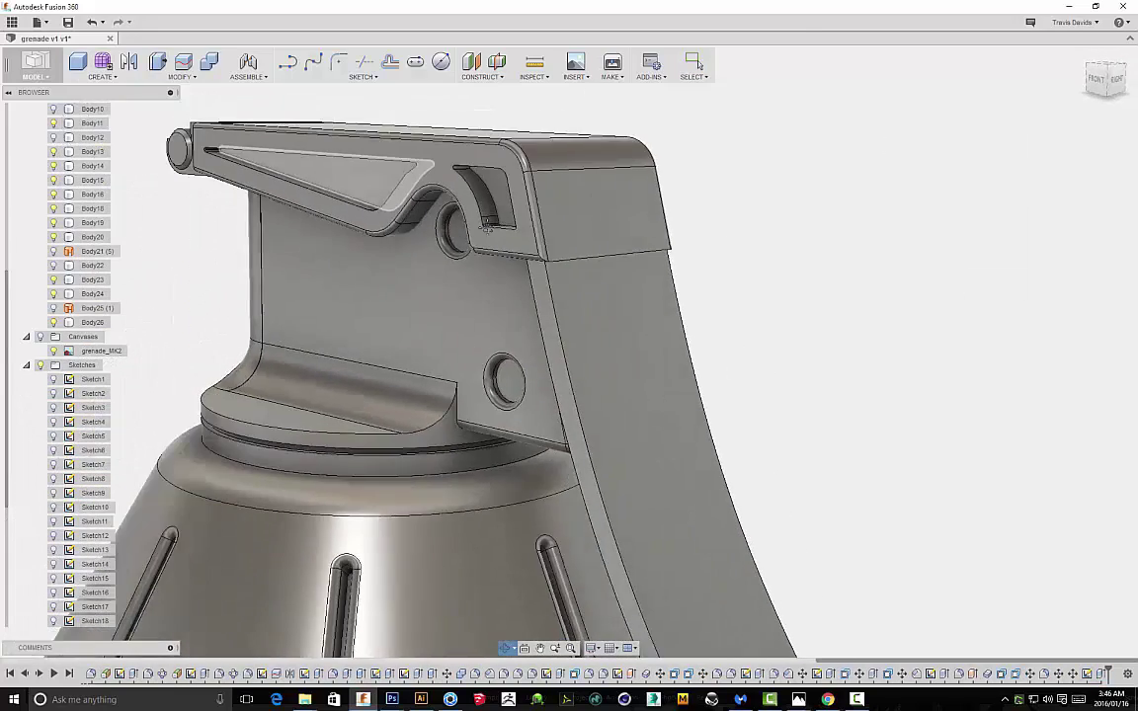
{"action": "scroll", "coordinate": [257, 142], "scroll_direction": "up", "scroll_amount": 4}
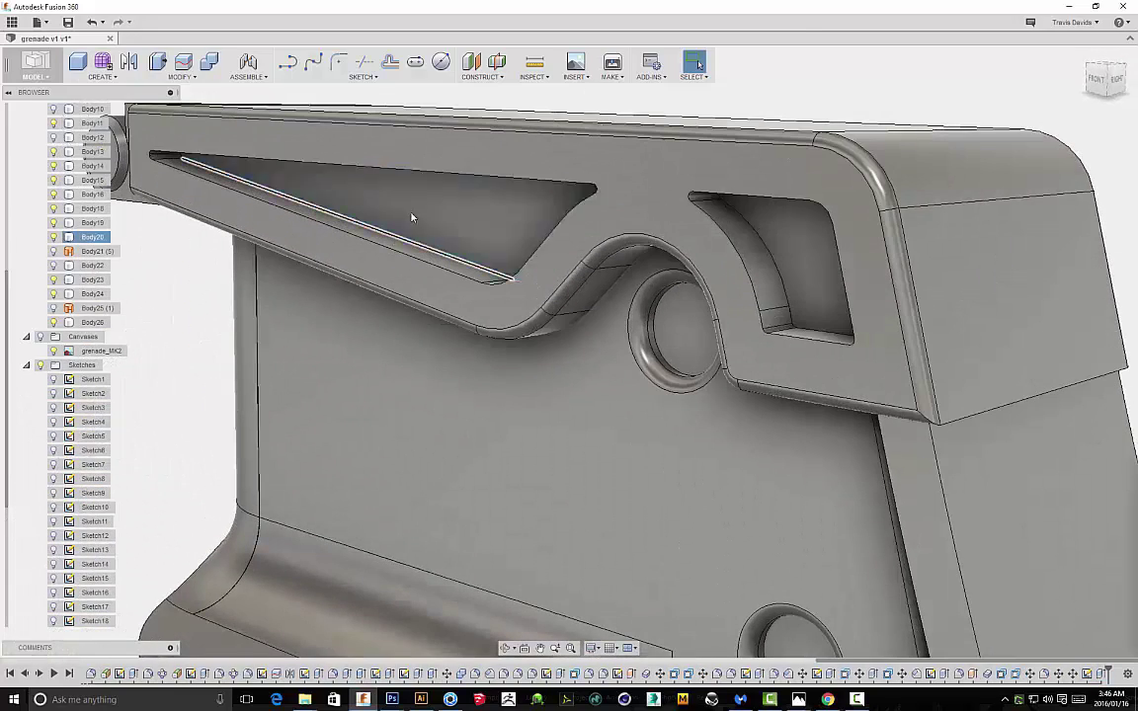
{"action": "right_click", "coordinate": [411, 220]}
{"action": "left_click", "coordinate": [411, 277]}
{"action": "scroll", "coordinate": [356, 213], "scroll_direction": "up", "scroll_amount": 4}
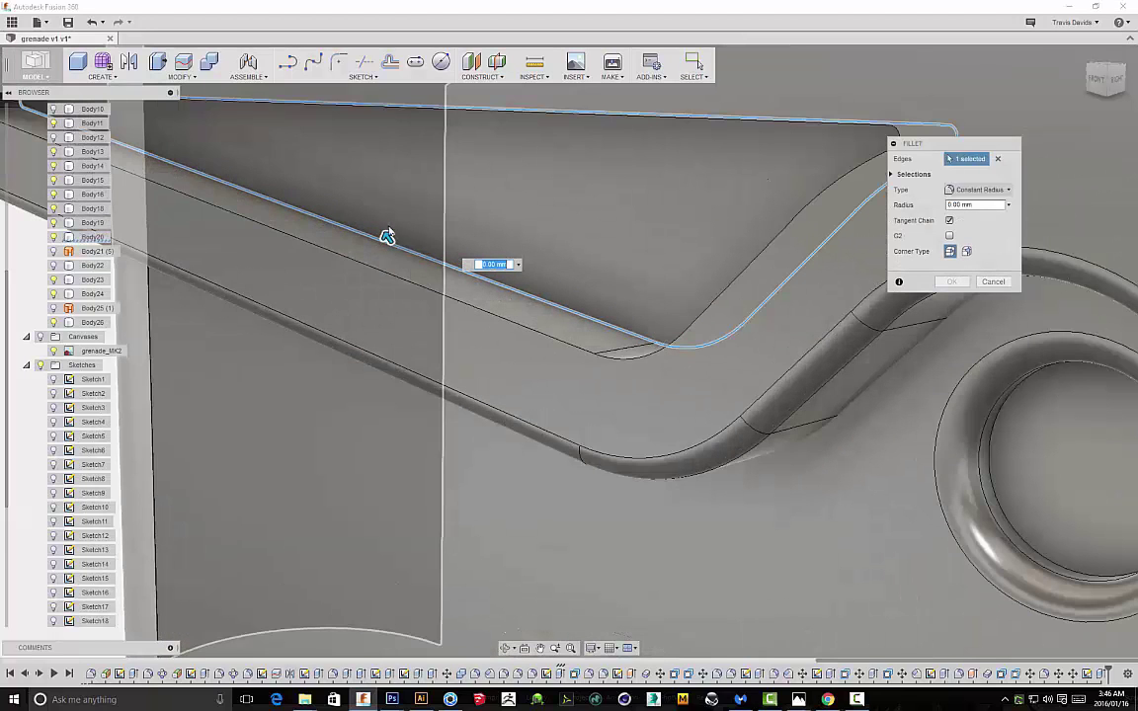
{"action": "scroll", "coordinate": [396, 231], "scroll_direction": "up", "scroll_amount": 4}
{"action": "scroll", "coordinate": [376, 310], "scroll_direction": "up", "scroll_amount": 2}
{"action": "scroll", "coordinate": [375, 310], "scroll_direction": "down", "scroll_amount": 2}
{"action": "left_click_drag", "start_coordinate": [370, 338], "coordinate": [363, 327]}
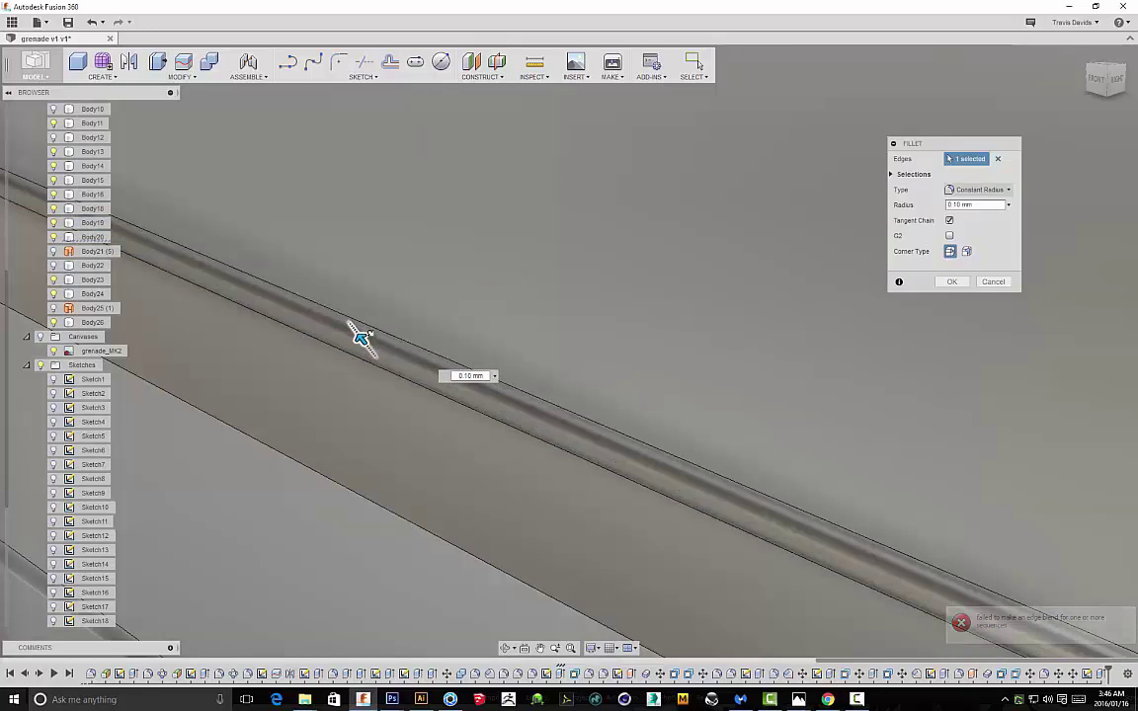
Add the smaller pocket's floor edge and the outer rims of both pockets to the 0.10 mm fillet
{"action": "scroll", "coordinate": [362, 340], "scroll_direction": "down", "scroll_amount": 5}
{"action": "scroll", "coordinate": [381, 330], "scroll_direction": "down", "scroll_amount": 5}
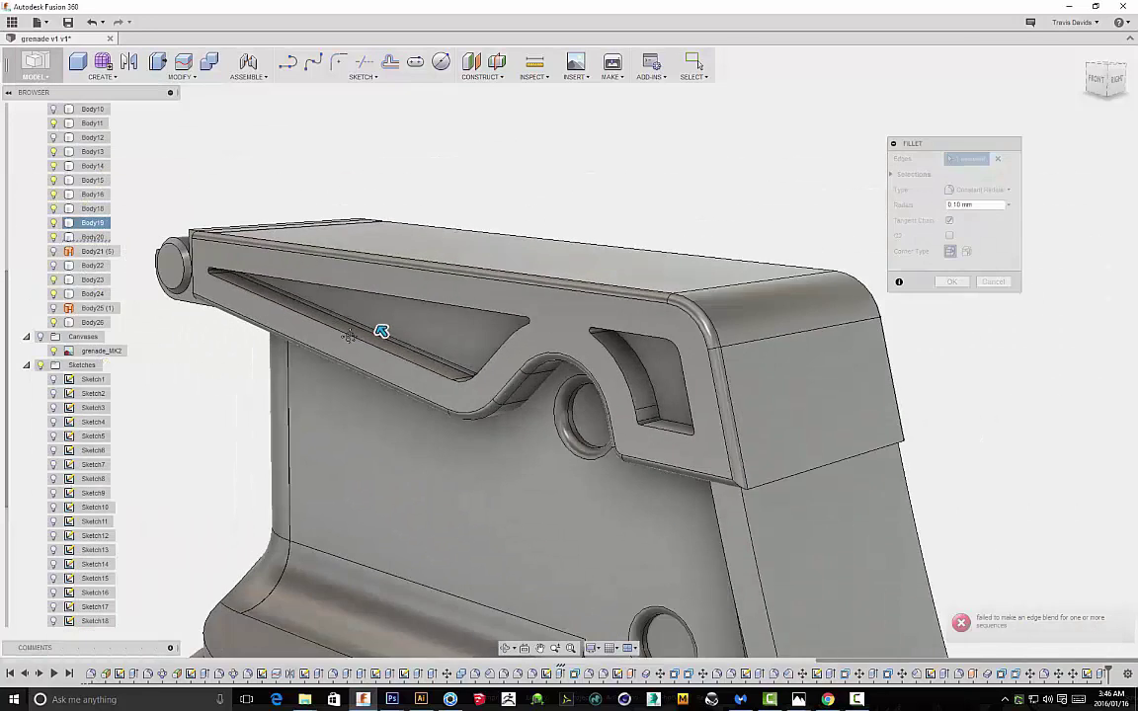
{"action": "scroll", "coordinate": [153, 286], "scroll_direction": "up", "scroll_amount": 4}
{"action": "left_click", "coordinate": [691, 455]}
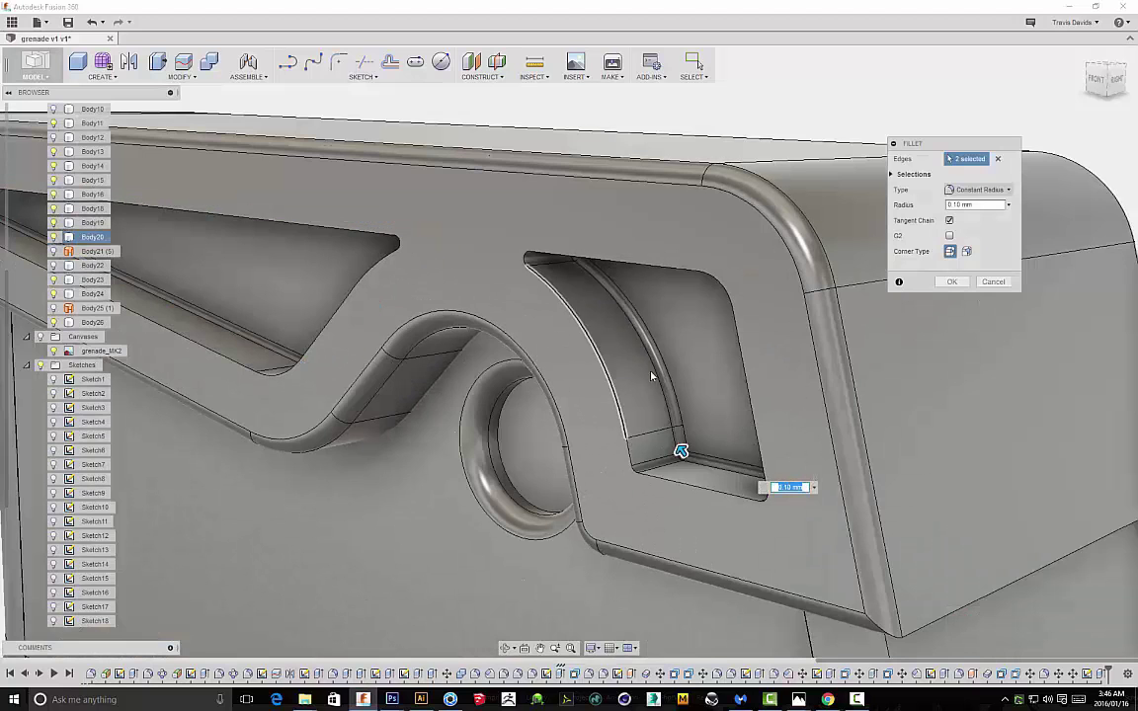
{"action": "left_click", "coordinate": [617, 401]}
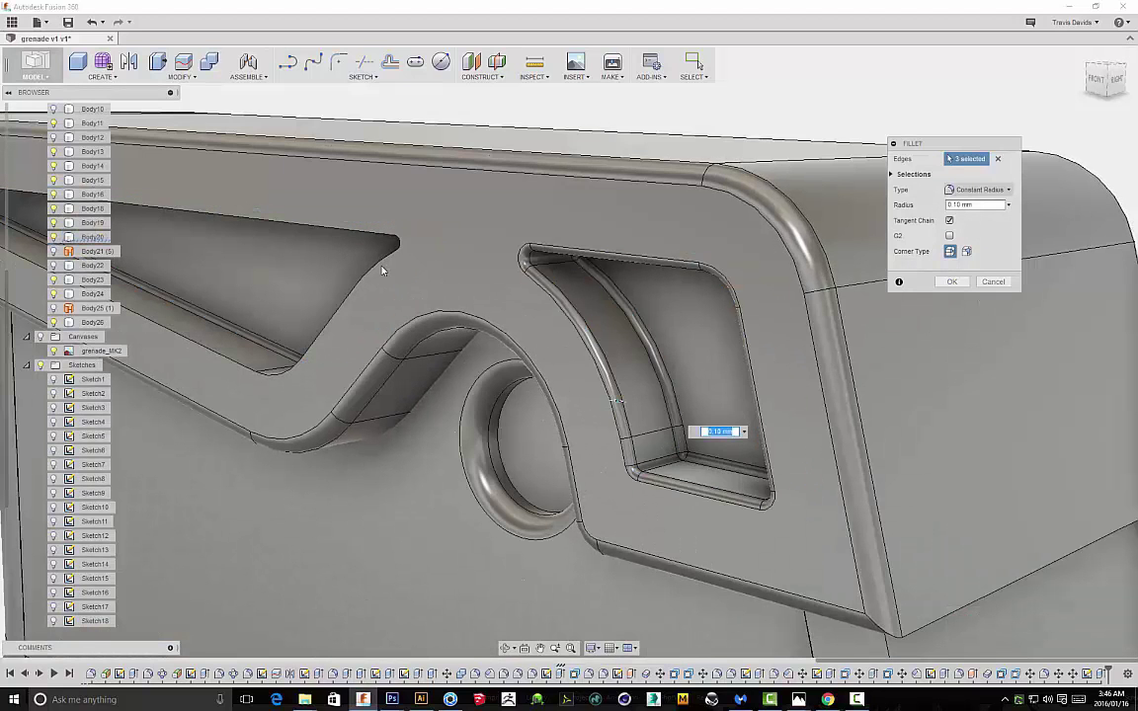
{"action": "scroll", "coordinate": [289, 205], "scroll_direction": "down", "scroll_amount": 5}
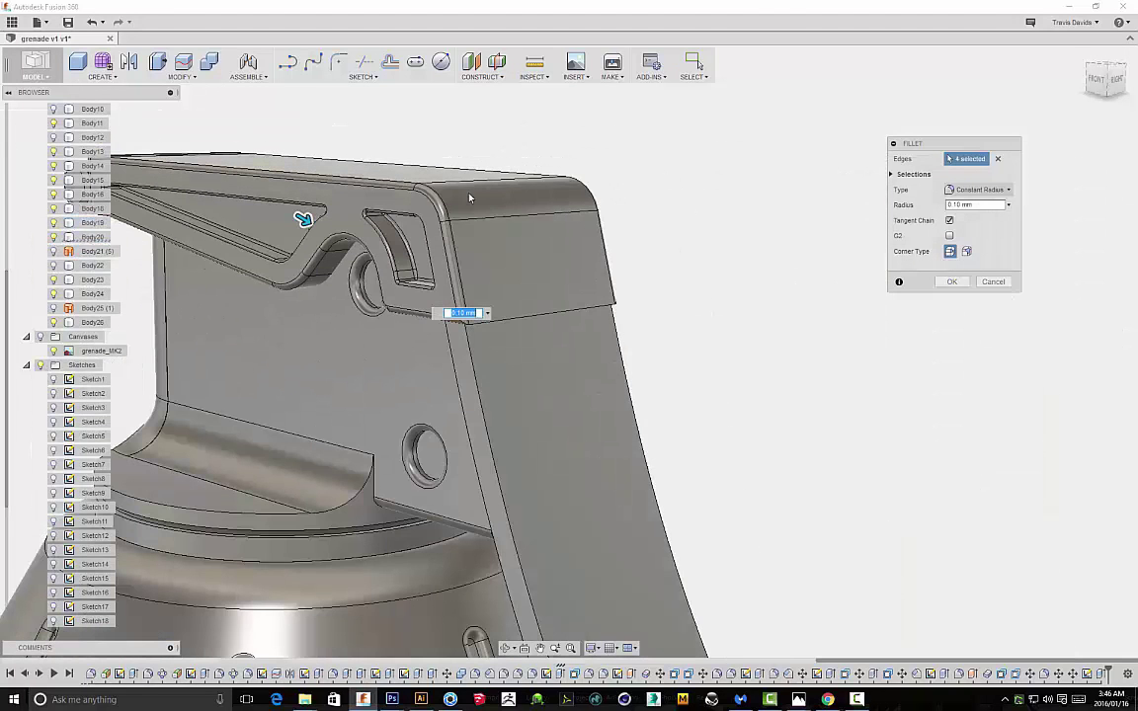
{"action": "left_click", "coordinate": [952, 282]}
Examine the finished lever pockets and the whole grenade from the front
{"action": "middle_click_drag", "start_coordinate": [788, 341], "coordinate": [711, 319], "text": "shift"}
{"action": "scroll", "coordinate": [712, 319], "scroll_direction": "down", "scroll_amount": 3}
{"action": "middle_click_drag", "start_coordinate": [637, 294], "coordinate": [699, 232], "text": "shift"}
{"action": "scroll", "coordinate": [661, 295], "scroll_direction": "down", "scroll_amount": 3}
{"action": "scroll", "coordinate": [700, 232], "scroll_direction": "down", "scroll_amount": 1}
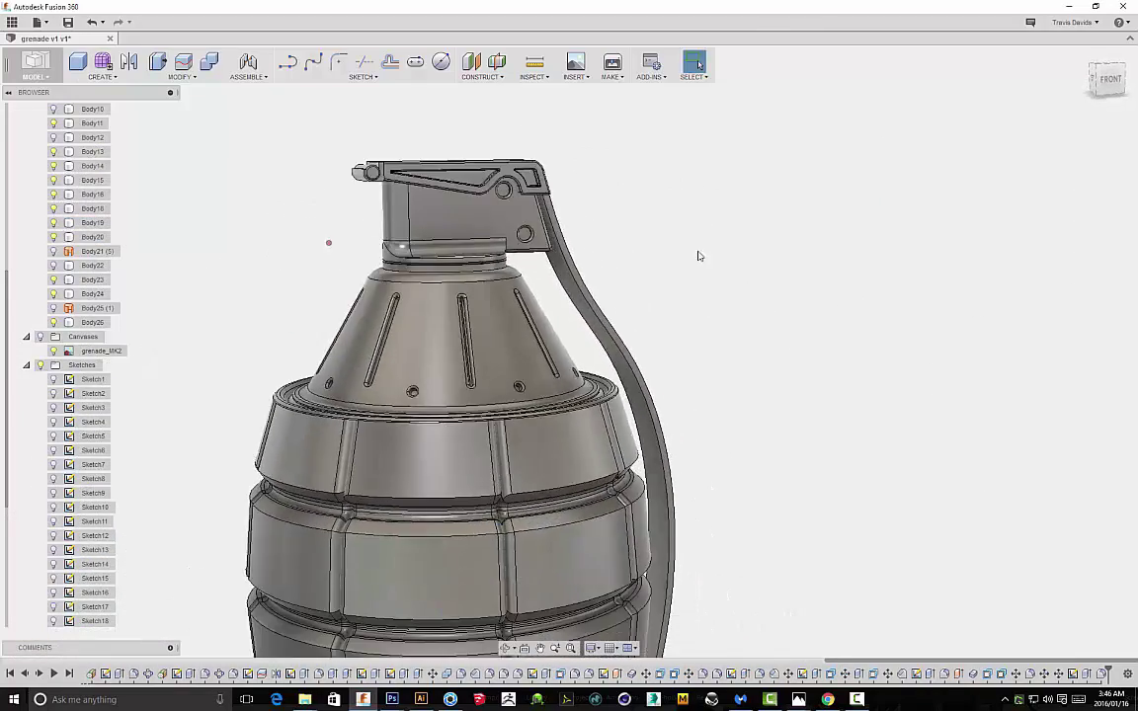
{"action": "scroll", "coordinate": [800, 296], "scroll_direction": "down", "scroll_amount": 3}
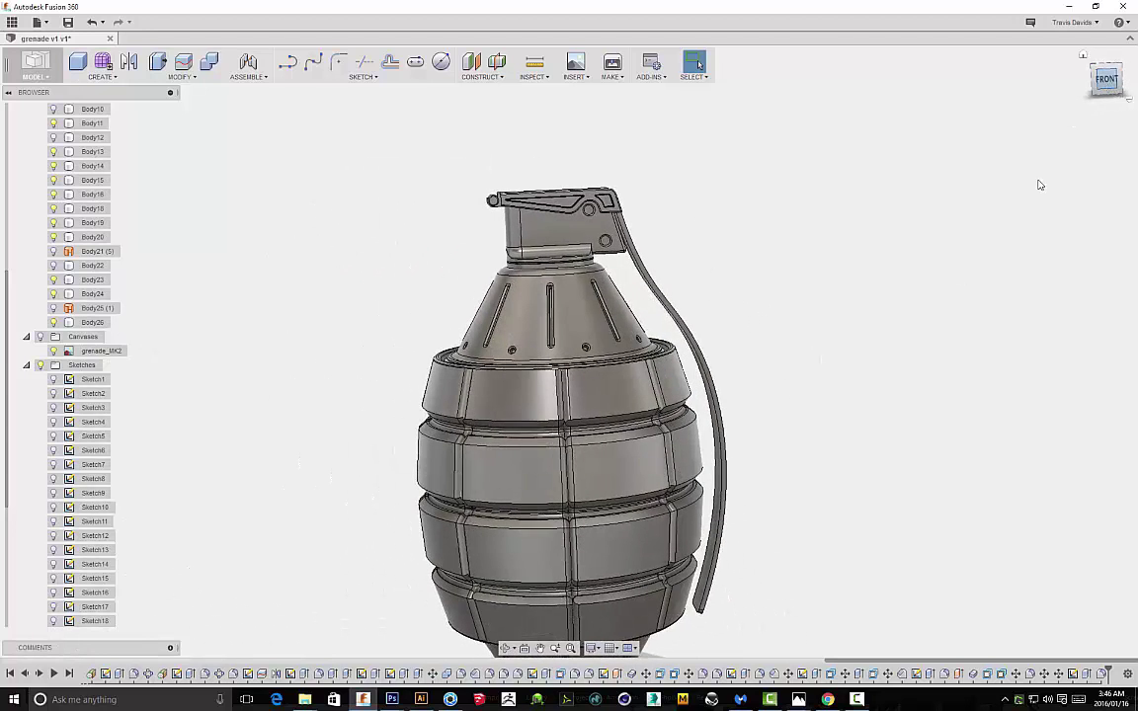
{"action": "left_click", "coordinate": [1106, 79]}
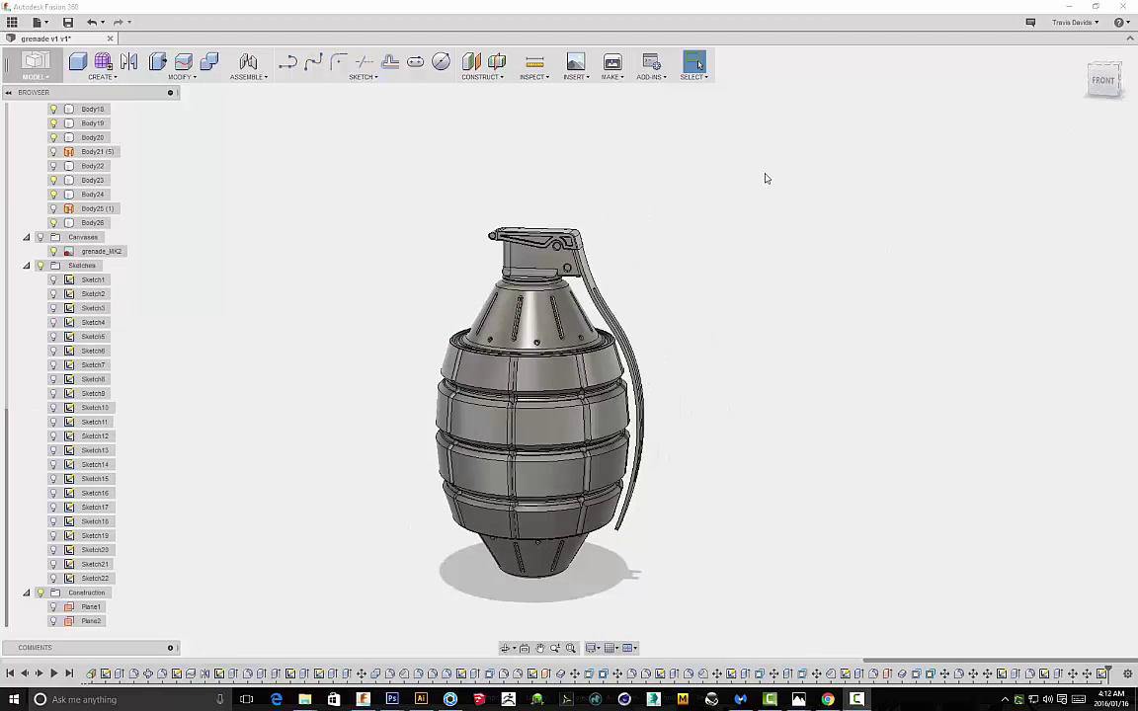
Sketch a circle about 0.6 mm in diameter in the middle of the lever's smaller pocket floor
{"action": "scroll", "coordinate": [595, 258], "scroll_direction": "up", "scroll_amount": 8}
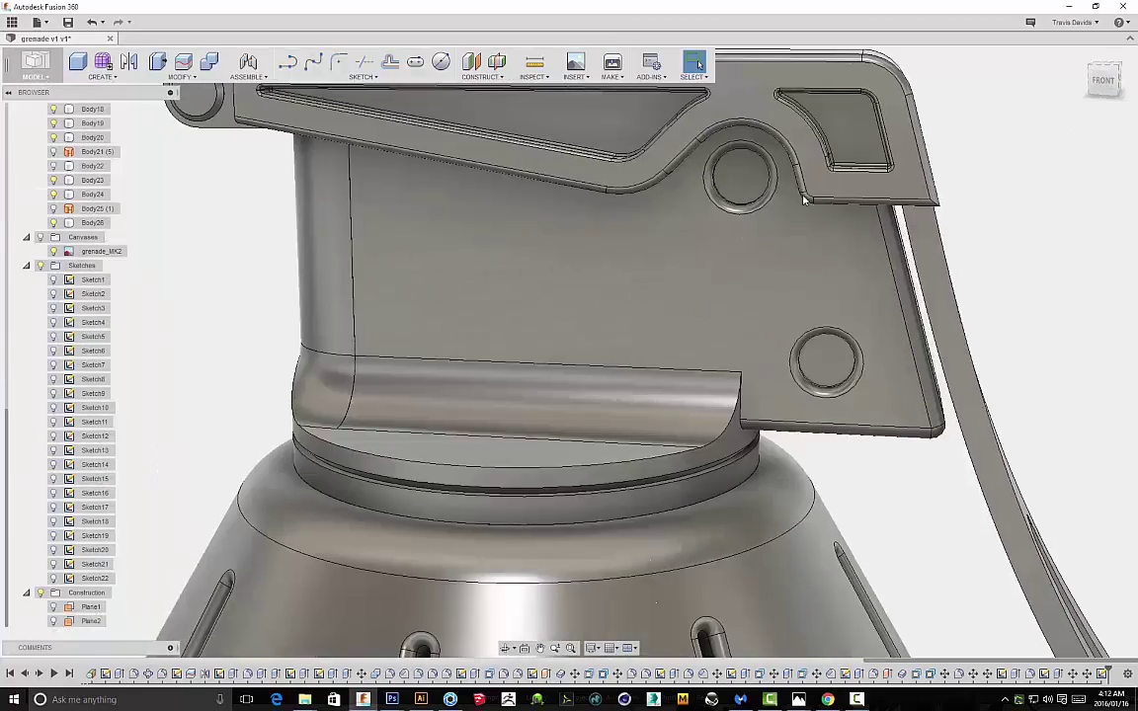
{"action": "scroll", "coordinate": [805, 201], "scroll_direction": "down", "scroll_amount": 5}
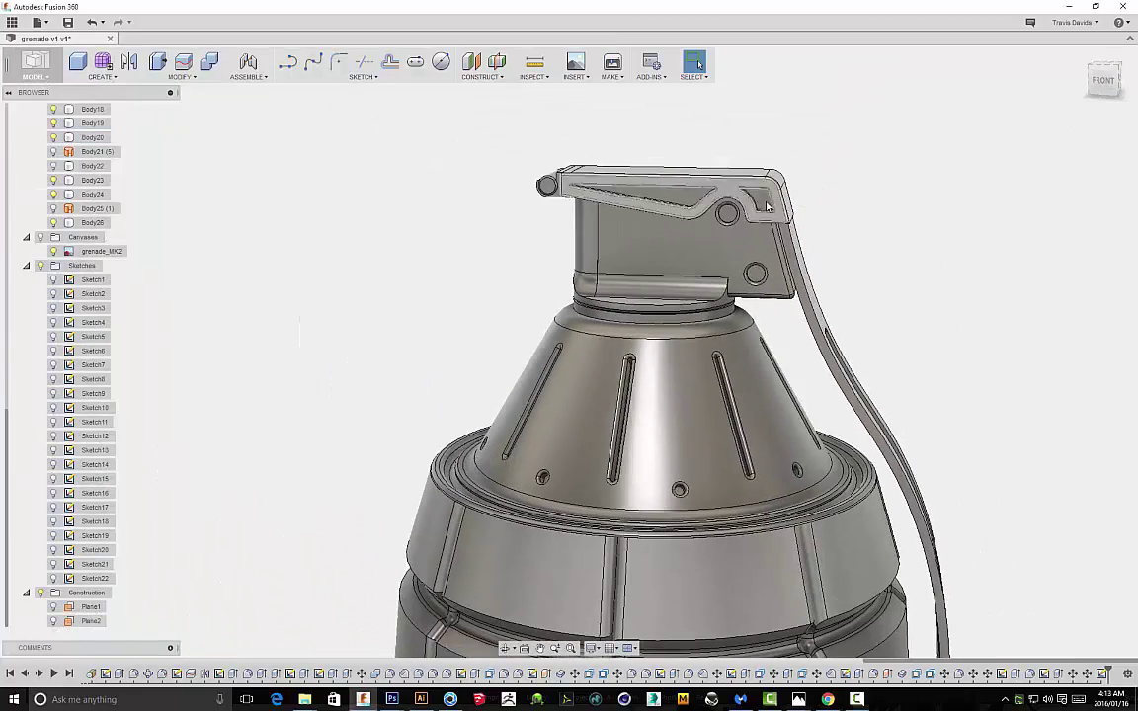
{"action": "left_click", "coordinate": [759, 200]}
{"action": "right_click", "coordinate": [895, 226]}
{"action": "left_click", "coordinate": [880, 274]}
{"action": "key", "text": "c"}
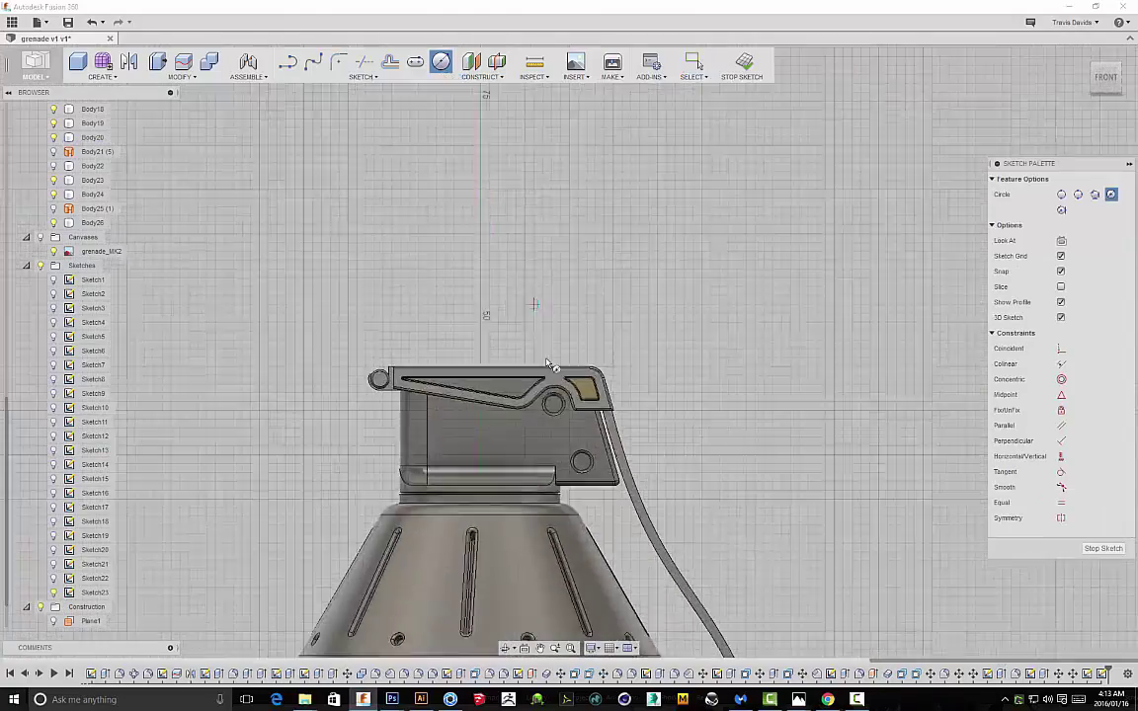
{"action": "scroll", "coordinate": [541, 326], "scroll_direction": "up", "scroll_amount": 6}
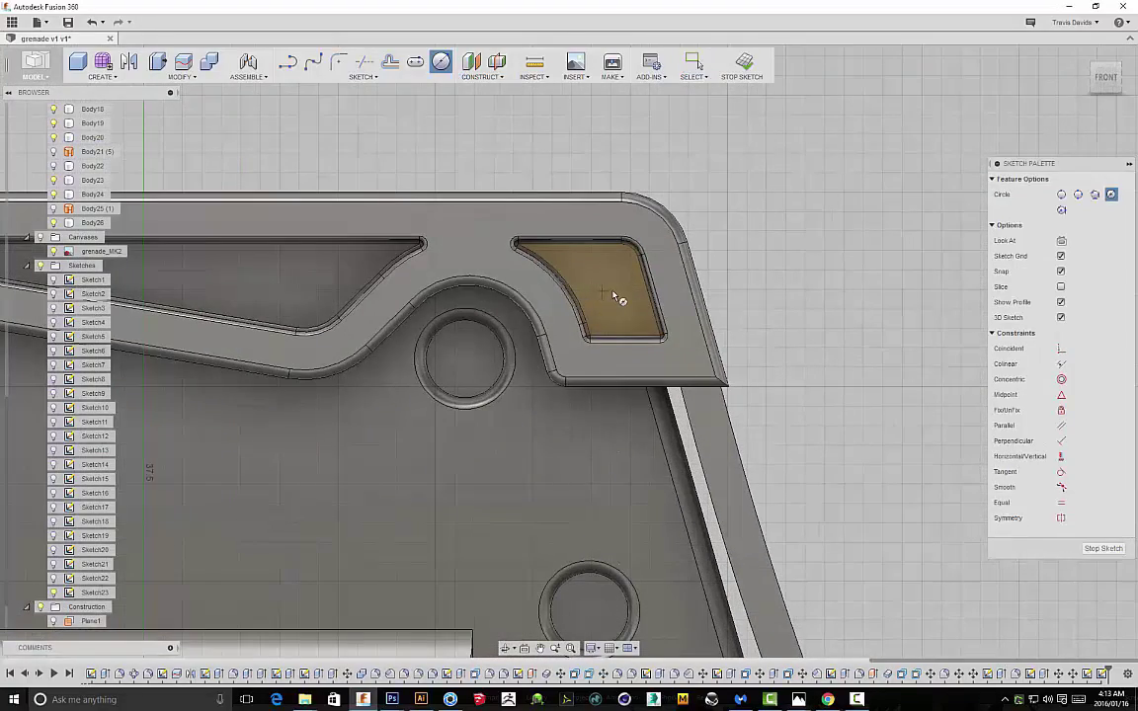
{"action": "scroll", "coordinate": [612, 294], "scroll_direction": "up", "scroll_amount": 3}
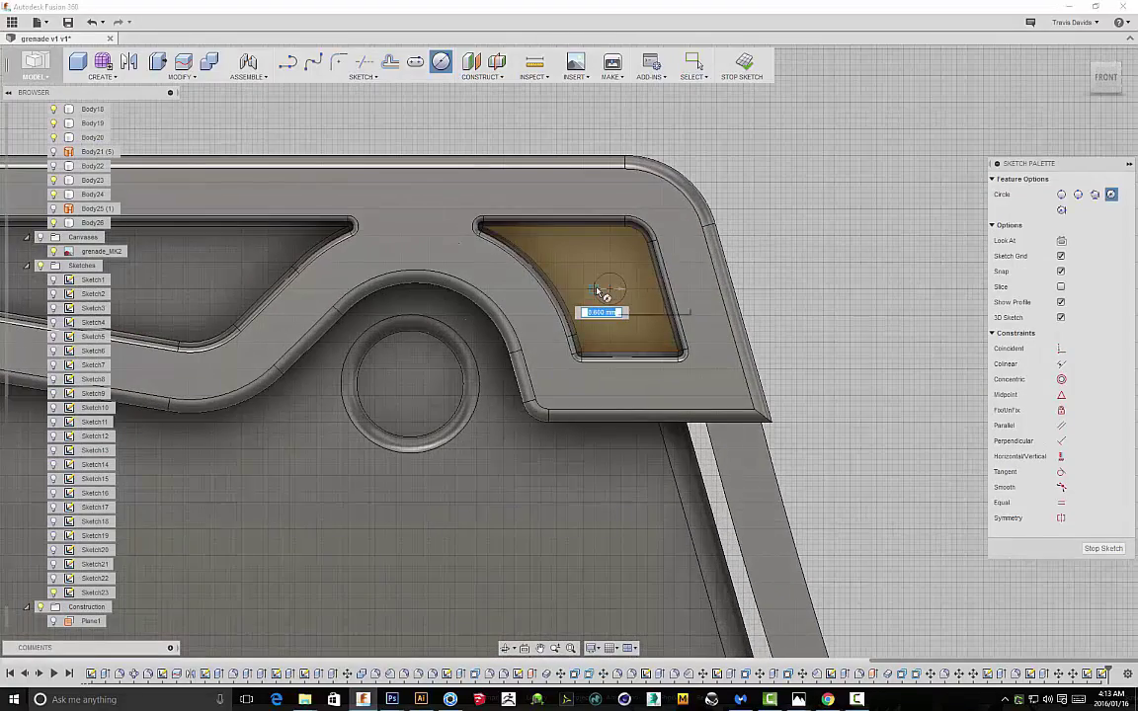
{"action": "right_click", "coordinate": [852, 237]}
{"action": "left_click", "coordinate": [891, 232]}
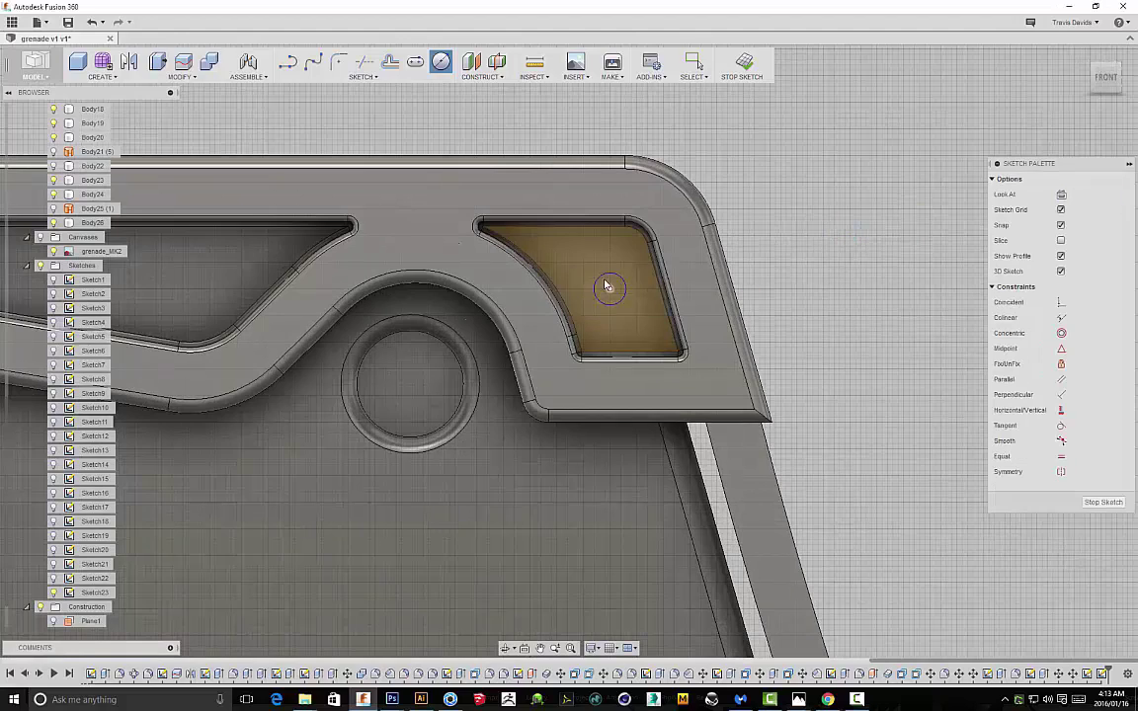
Finish the sketch and extrude the small circle 2 mm outward from the pocket floor
{"action": "left_click", "coordinate": [619, 290]}
{"action": "scroll", "coordinate": [752, 315], "scroll_direction": "down", "scroll_amount": 5}
{"action": "right_click", "coordinate": [894, 319]}
{"action": "left_click", "coordinate": [883, 370]}
{"action": "key", "text": "e"}
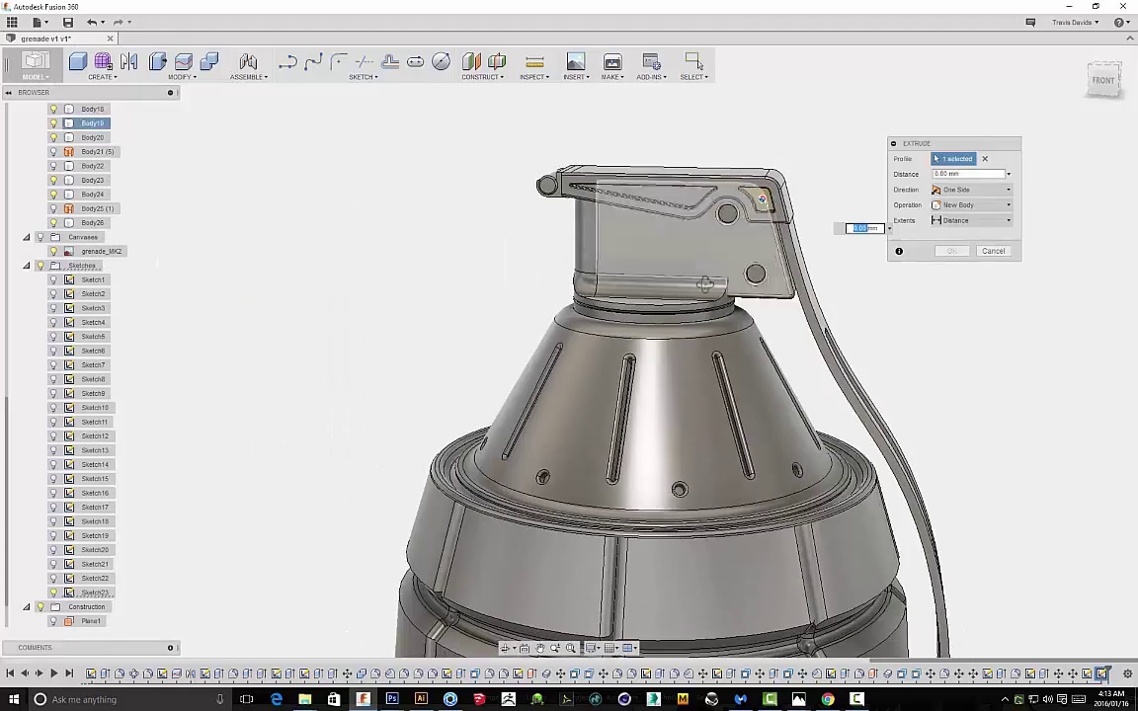
{"action": "middle_click_drag", "start_coordinate": [645, 293], "coordinate": [355, 216], "text": "shift"}
{"action": "scroll", "coordinate": [280, 246], "scroll_direction": "up", "scroll_amount": 5}
{"action": "scroll", "coordinate": [386, 258], "scroll_direction": "down", "scroll_amount": 3}
{"action": "scroll", "coordinate": [354, 216], "scroll_direction": "down", "scroll_amount": 3}
{"action": "left_click_drag", "start_coordinate": [472, 299], "coordinate": [452, 306]}
{"action": "scroll", "coordinate": [377, 232], "scroll_direction": "down", "scroll_amount": 3}
{"action": "middle_click_drag", "start_coordinate": [377, 232], "coordinate": [355, 154], "text": "shift"}
{"action": "scroll", "coordinate": [355, 154], "scroll_direction": "up", "scroll_amount": 5}
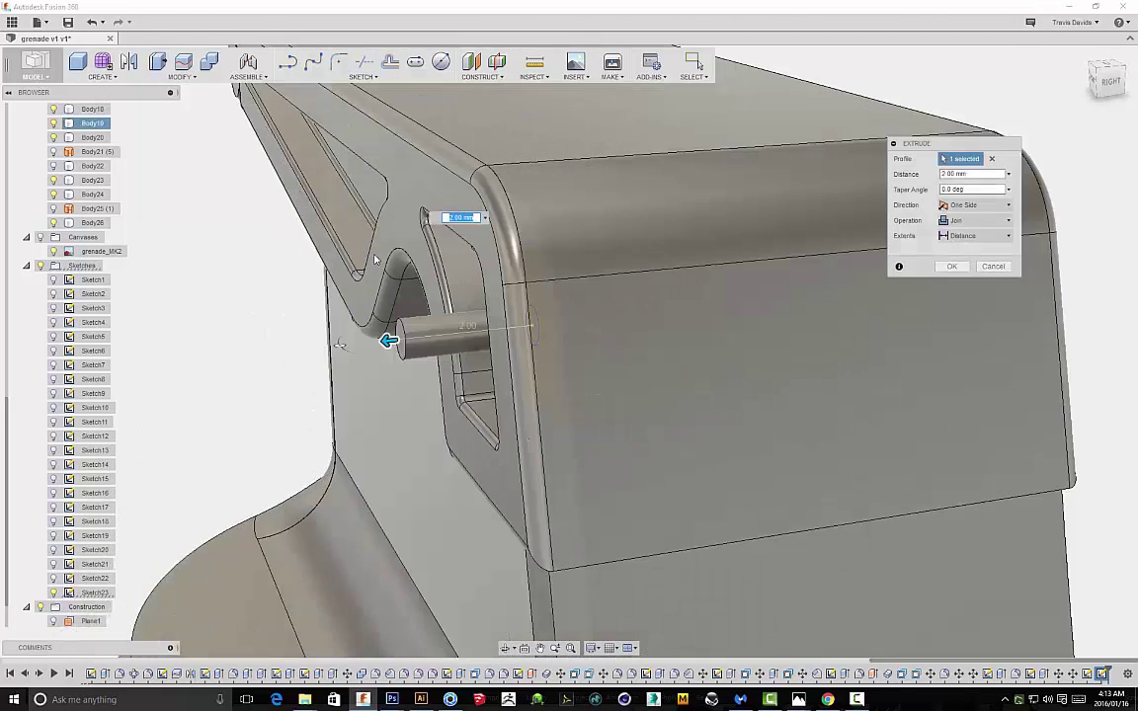
Set the pin extrusion's operation to New Body and create it
{"action": "scroll", "coordinate": [554, 323], "scroll_direction": "down", "scroll_amount": 3}
{"action": "left_click", "coordinate": [978, 222]}
{"action": "left_click", "coordinate": [972, 279]}
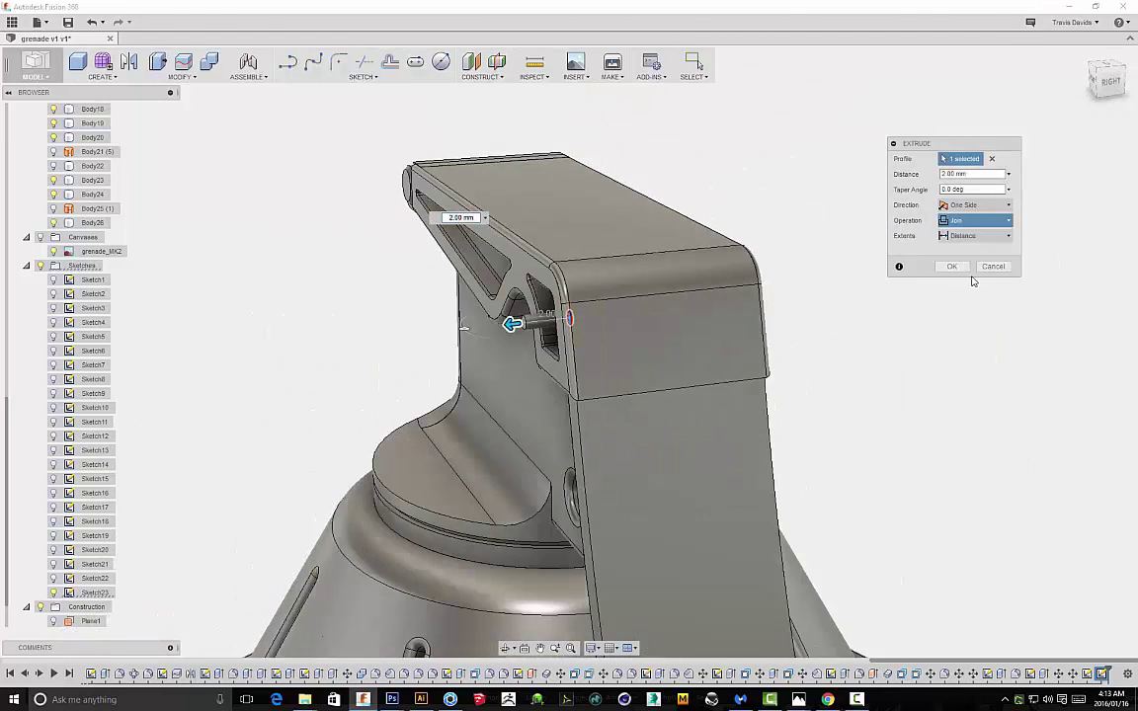
{"action": "left_click", "coordinate": [952, 267]}
Place a torus centred on the end face of the pin in the lever's smaller pocket
{"action": "scroll", "coordinate": [820, 307], "scroll_direction": "up", "scroll_amount": 3}
{"action": "middle_click_drag", "start_coordinate": [820, 307], "coordinate": [417, 276], "text": "shift"}
{"action": "scroll", "coordinate": [416, 276], "scroll_direction": "up", "scroll_amount": 3}
{"action": "scroll", "coordinate": [345, 165], "scroll_direction": "down", "scroll_amount": 4}
{"action": "middle_click_drag", "start_coordinate": [240, 105], "coordinate": [343, 172]}
{"action": "scroll", "coordinate": [185, 116], "scroll_direction": "down", "scroll_amount": 2}
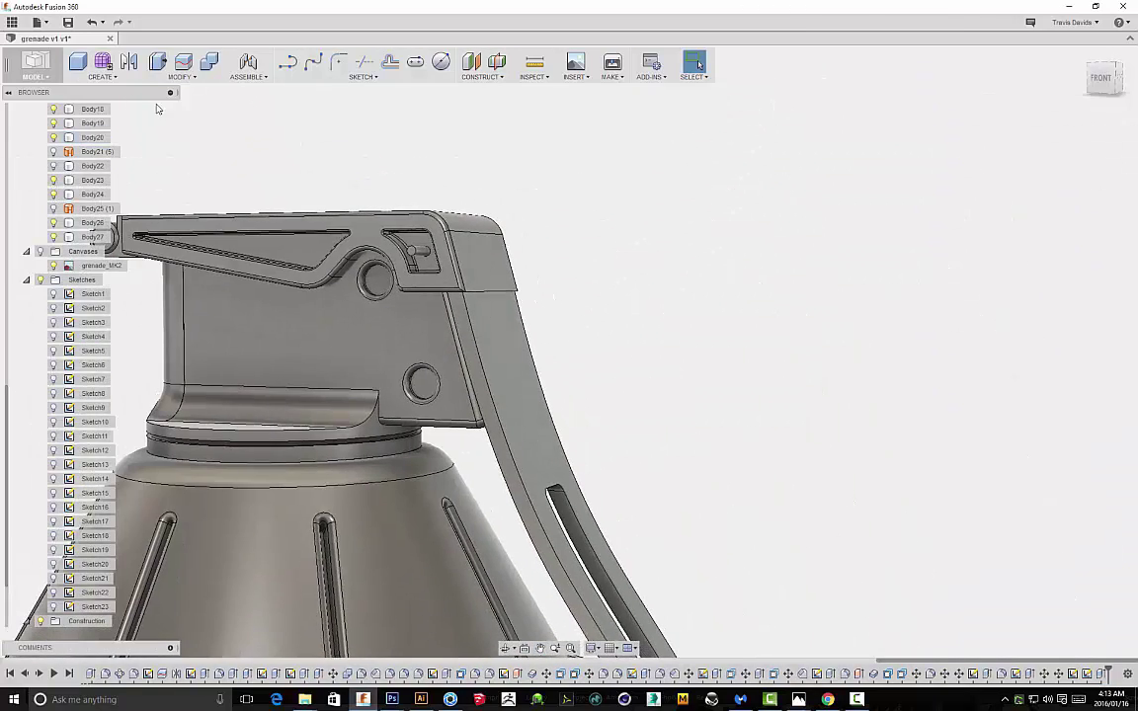
{"action": "left_click", "coordinate": [116, 79]}
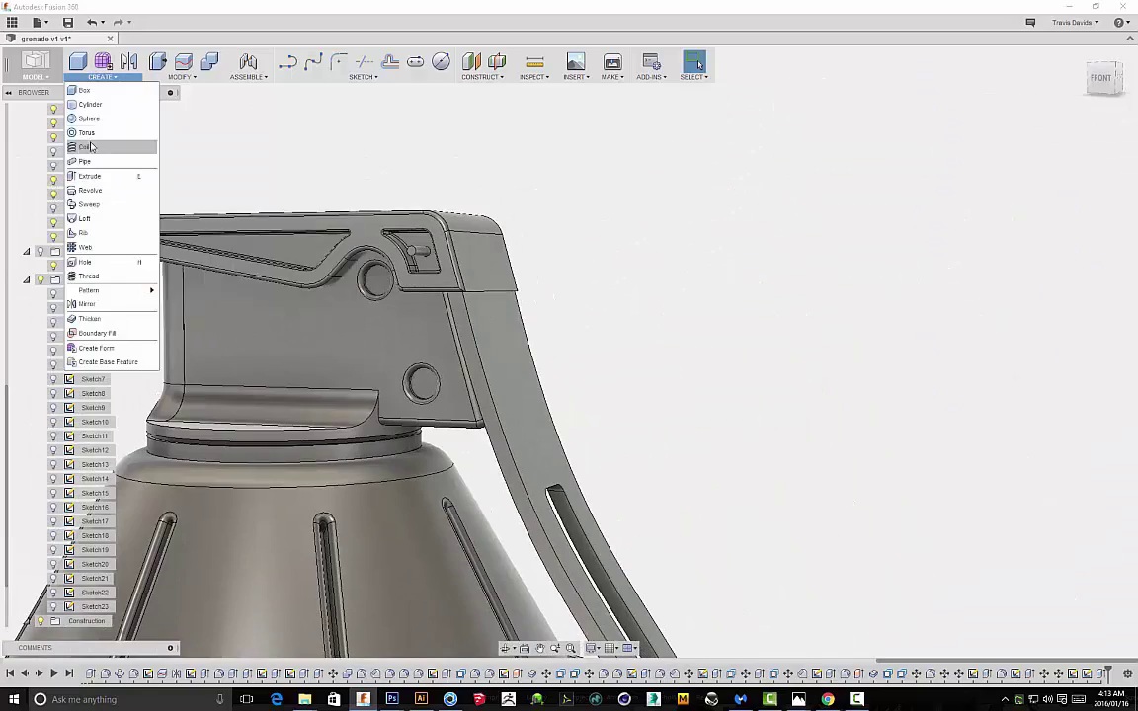
{"action": "left_click", "coordinate": [87, 136]}
{"action": "scroll", "coordinate": [420, 255], "scroll_direction": "up", "scroll_amount": 8}
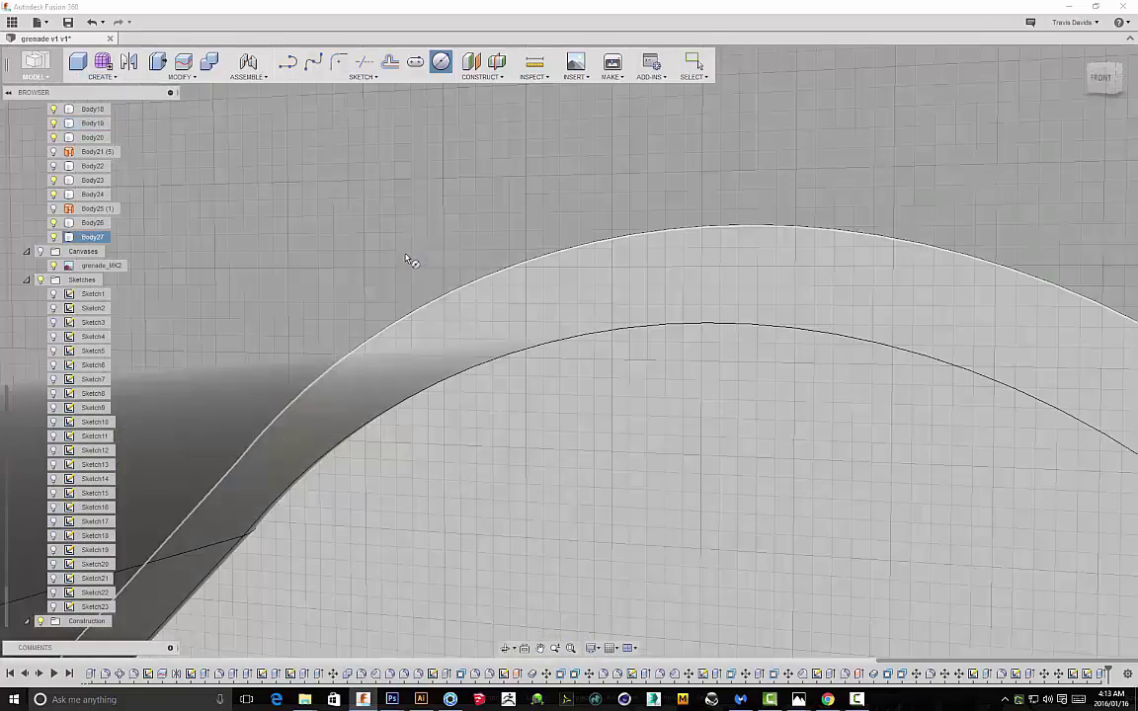
{"action": "scroll", "coordinate": [407, 261], "scroll_direction": "down", "scroll_amount": 4}
{"action": "scroll", "coordinate": [405, 268], "scroll_direction": "down", "scroll_amount": 5}
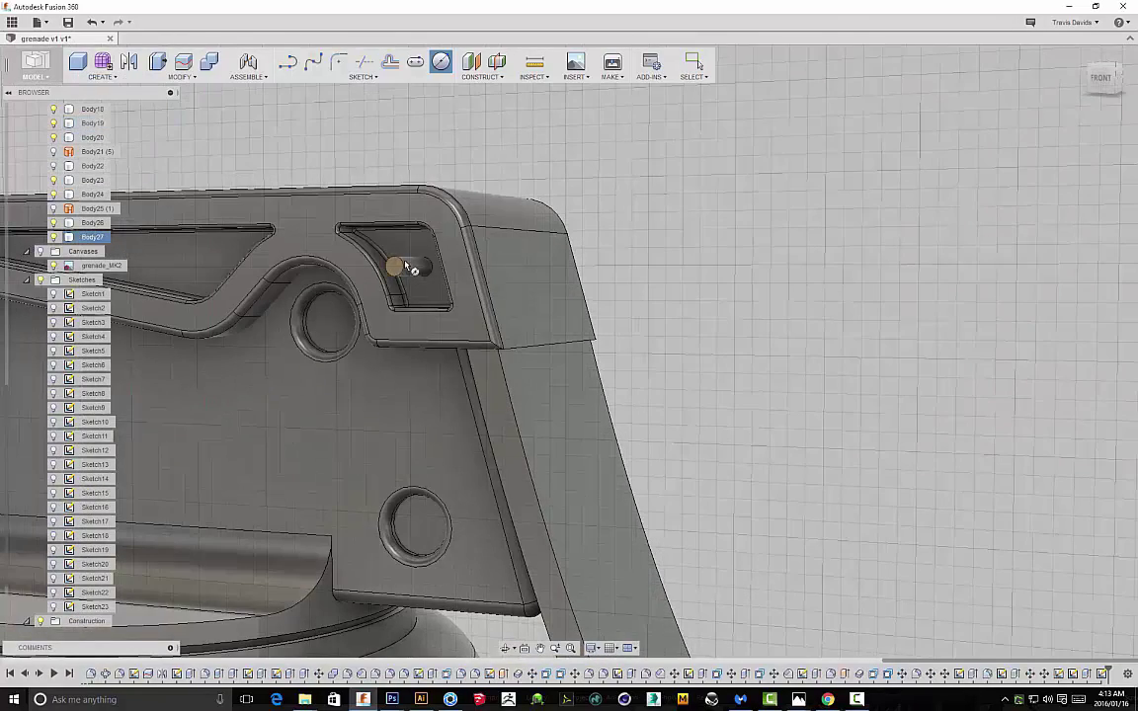
{"action": "left_click", "coordinate": [407, 270]}
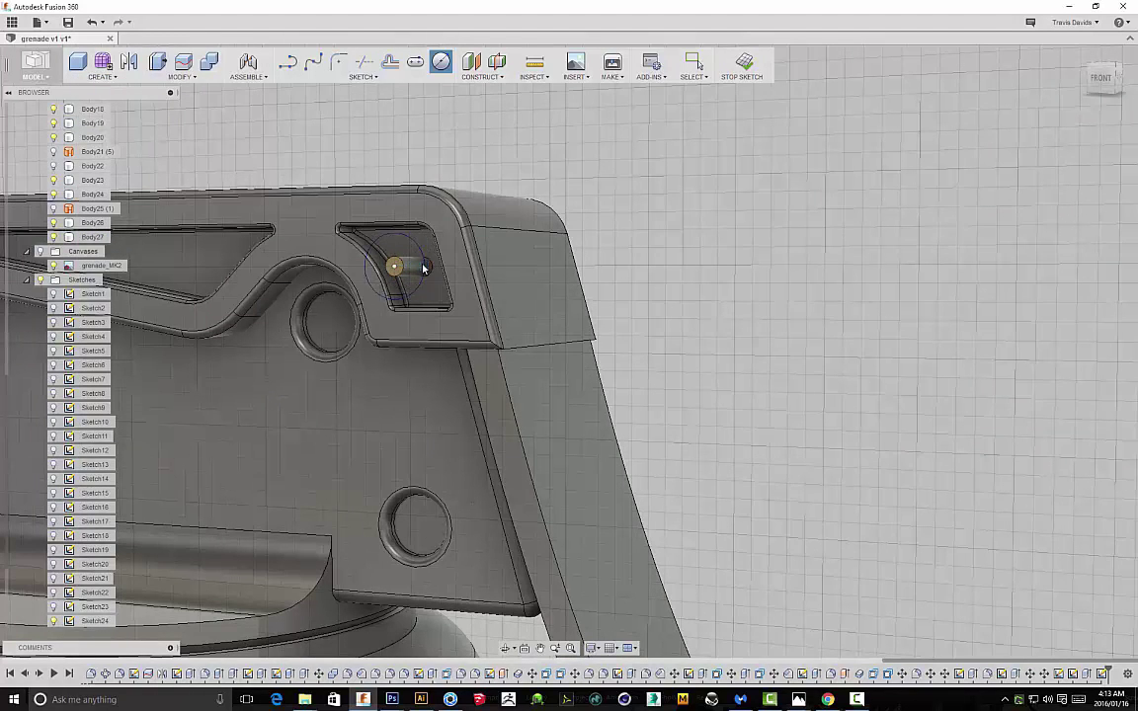
{"action": "left_click", "coordinate": [423, 267]}
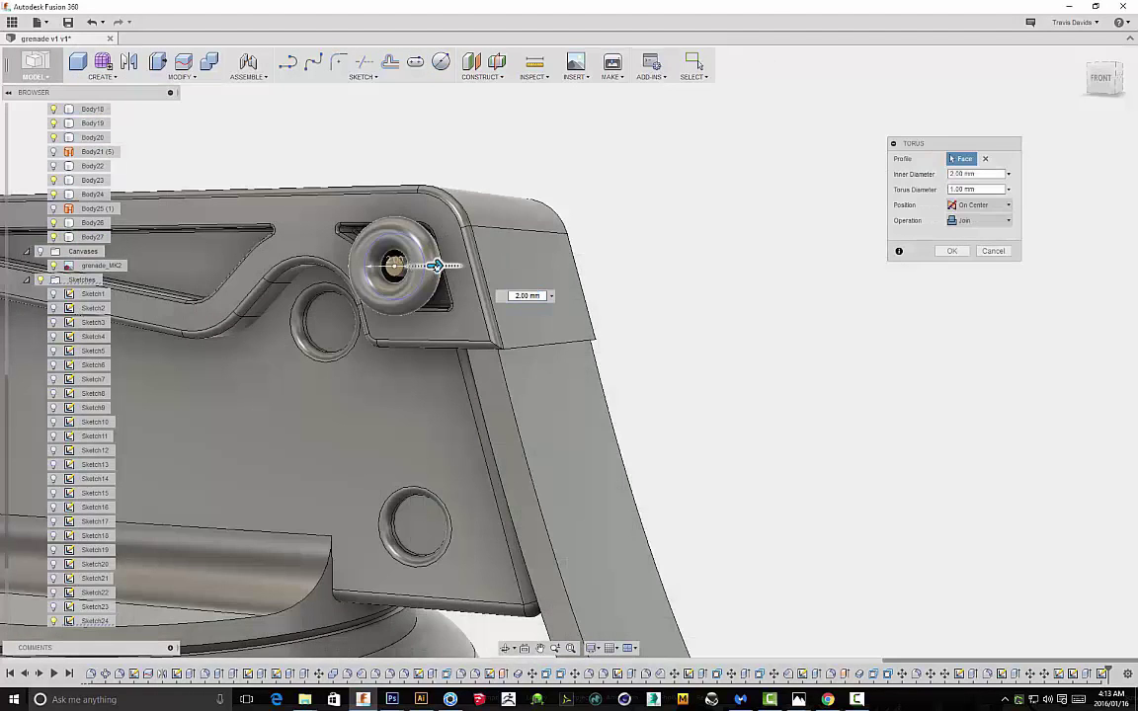
Set the torus's inner diameter to 1 mm and its operation to New Body
{"action": "left_click_drag", "start_coordinate": [436, 264], "coordinate": [422, 265]}
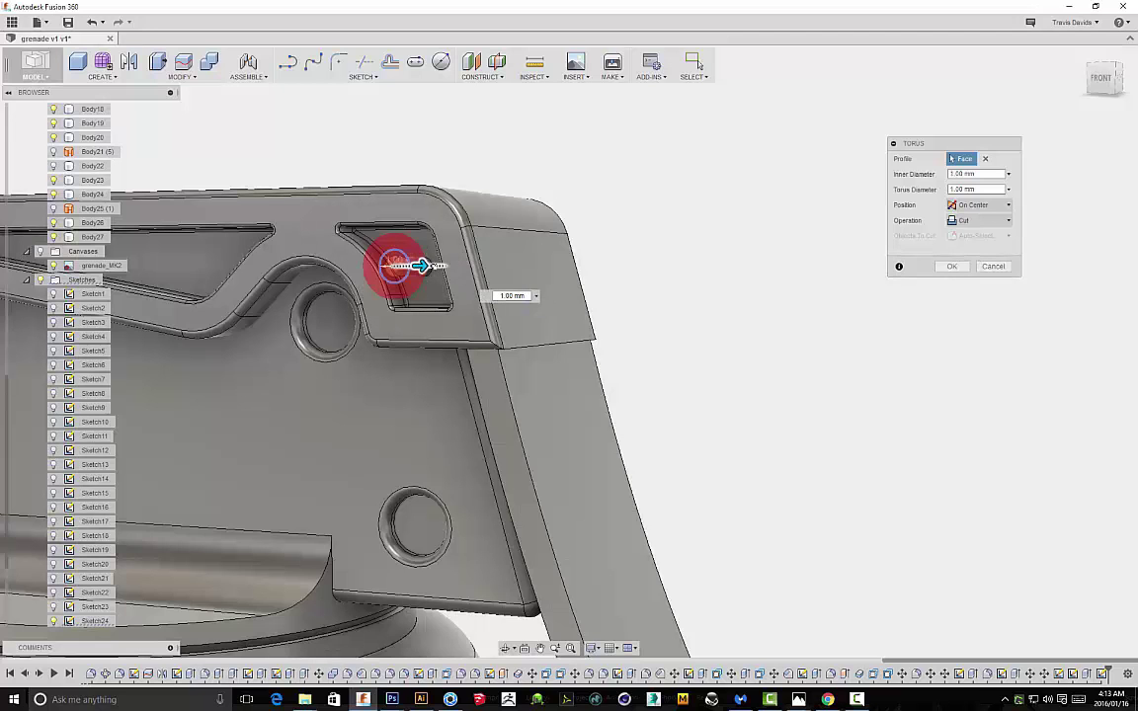
{"action": "left_click", "coordinate": [987, 220]}
{"action": "left_click", "coordinate": [980, 277]}
Try an inner diameter of 2 mm for the torus and check its size against the lever
{"action": "scroll", "coordinate": [408, 265], "scroll_direction": "up", "scroll_amount": 6}
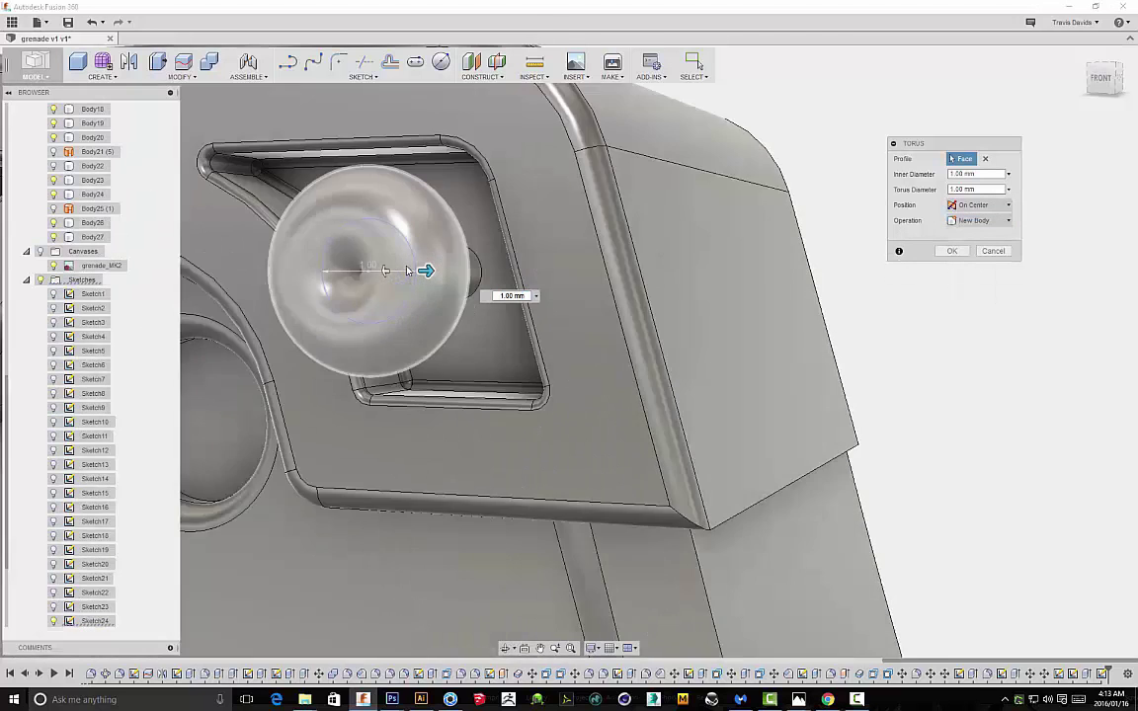
{"action": "scroll", "coordinate": [464, 273], "scroll_direction": "up", "scroll_amount": 2}
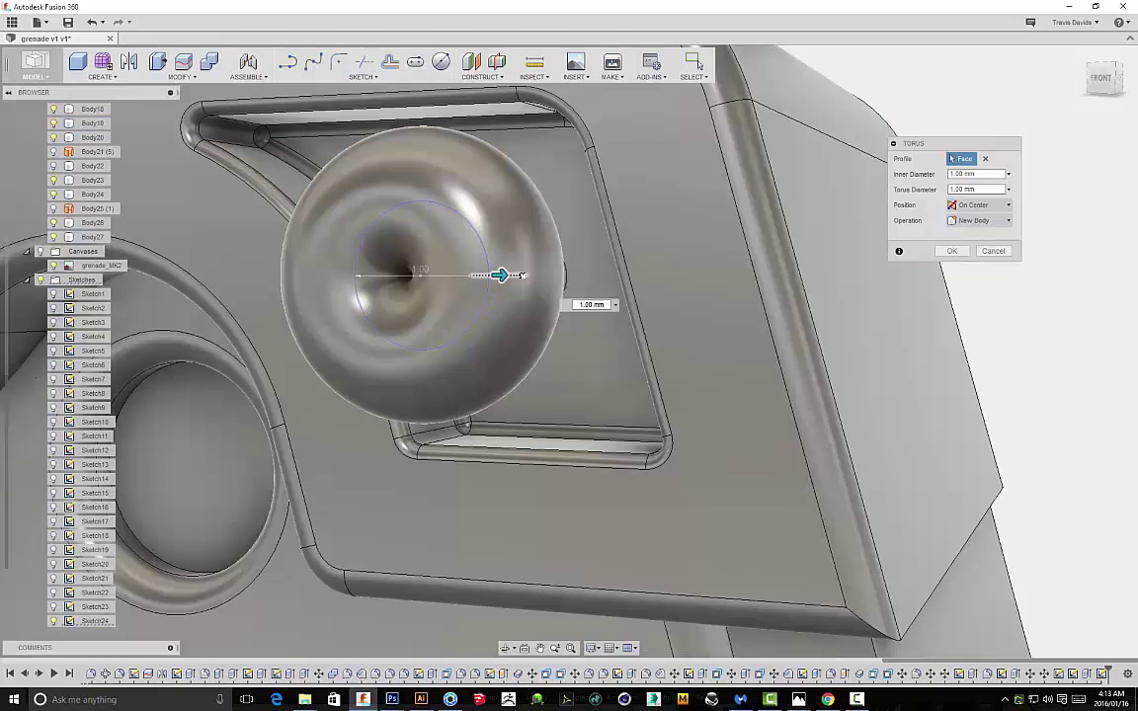
{"action": "left_click_drag", "start_coordinate": [558, 276], "coordinate": [571, 274]}
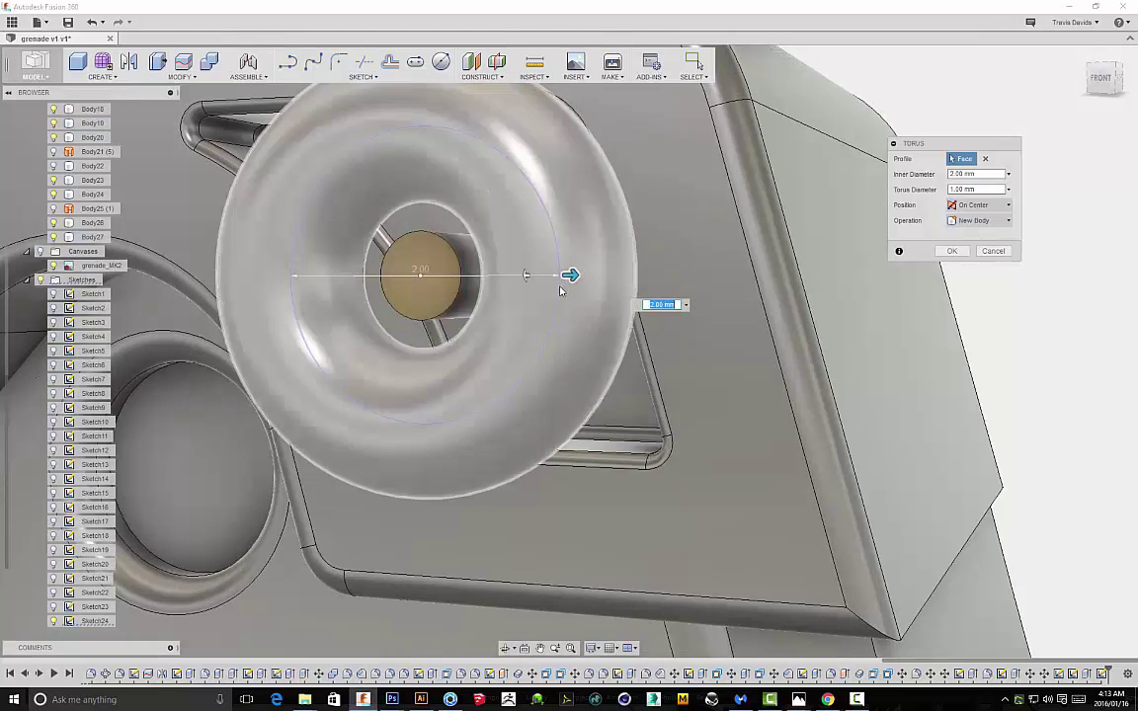
{"action": "mouse_move", "coordinate": [541, 269]}
{"action": "left_mouse_down"}
{"action": "mouse_move", "coordinate": [486, 297]}
{"action": "mouse_move", "coordinate": [528, 272]}
{"action": "mouse_move", "coordinate": [556, 274]}
{"action": "mouse_move", "coordinate": [527, 277]}
{"action": "left_mouse_up"}
{"action": "scroll", "coordinate": [528, 279], "scroll_direction": "down", "scroll_amount": 8}
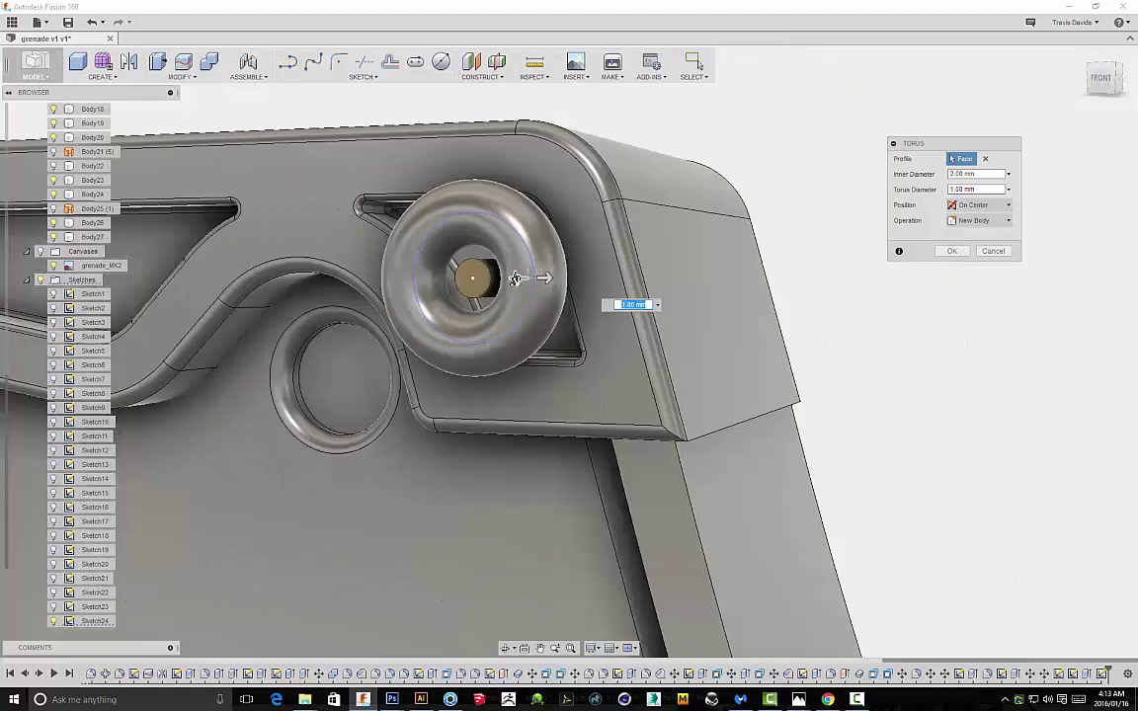
{"action": "middle_click_drag", "start_coordinate": [600, 239], "coordinate": [395, 122], "text": "shift"}
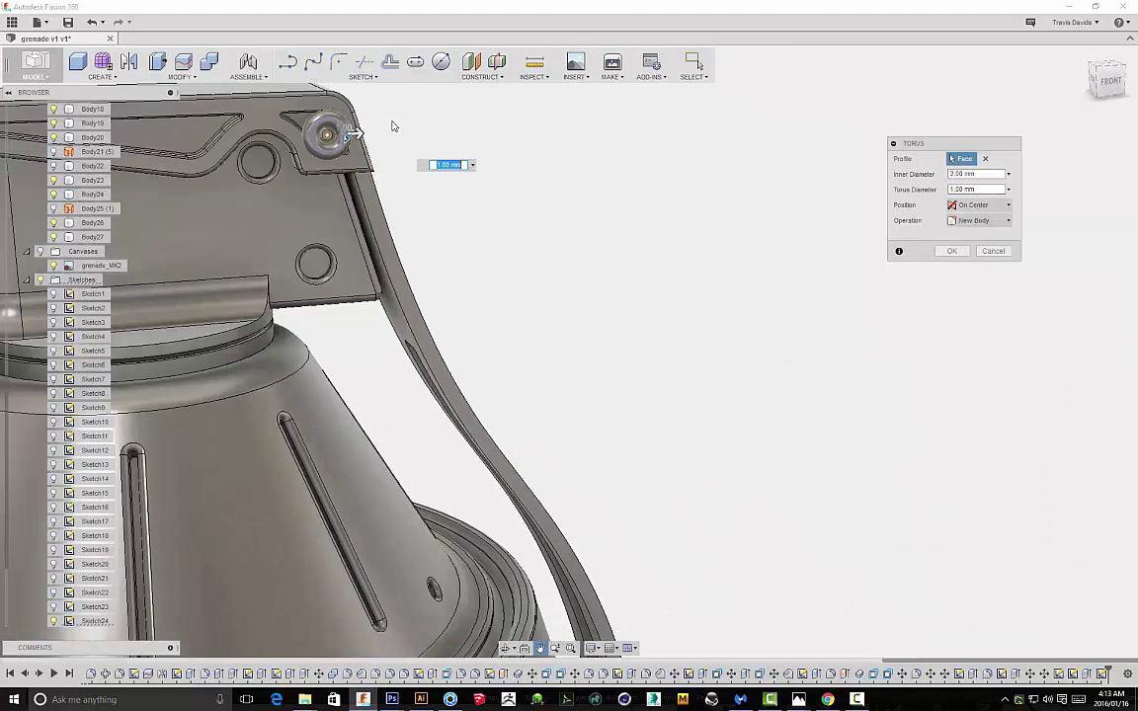
{"action": "scroll", "coordinate": [457, 160], "scroll_direction": "down", "scroll_amount": 4}
{"action": "scroll", "coordinate": [411, 160], "scroll_direction": "up", "scroll_amount": 10}
{"action": "scroll", "coordinate": [410, 160], "scroll_direction": "down", "scroll_amount": 5}
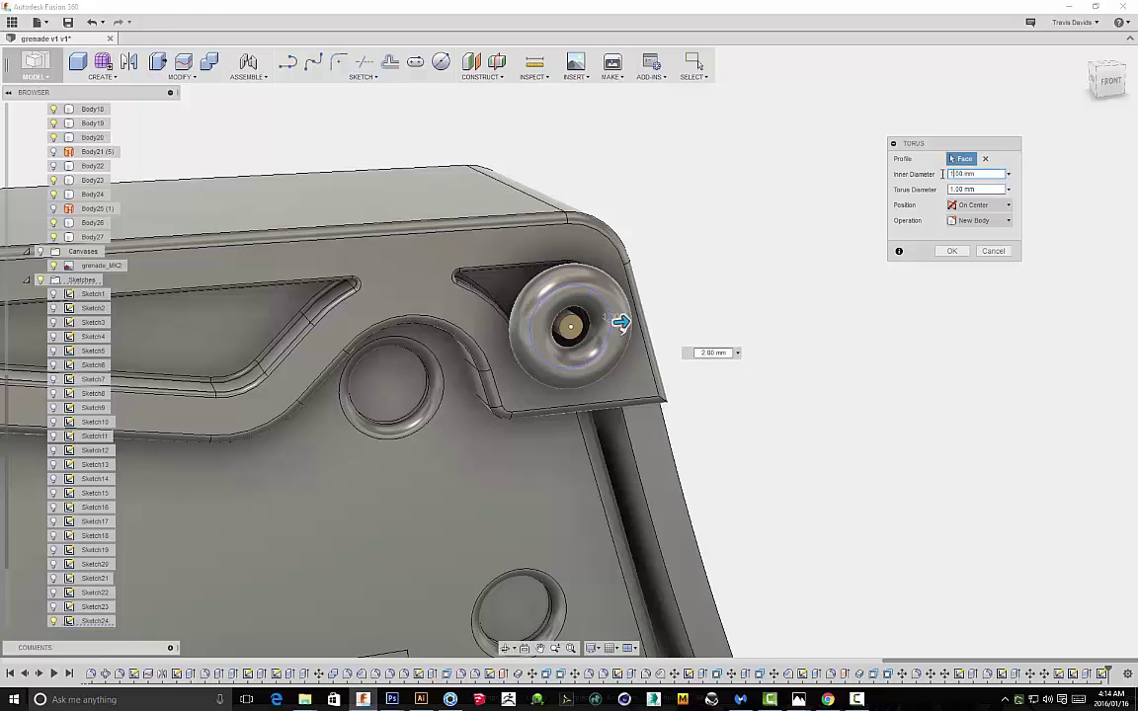
Try torus inner diameters of 1, 1.5, 2 and 2.5 mm
{"action": "left_click_drag", "start_coordinate": [620, 322], "coordinate": [600, 324]}
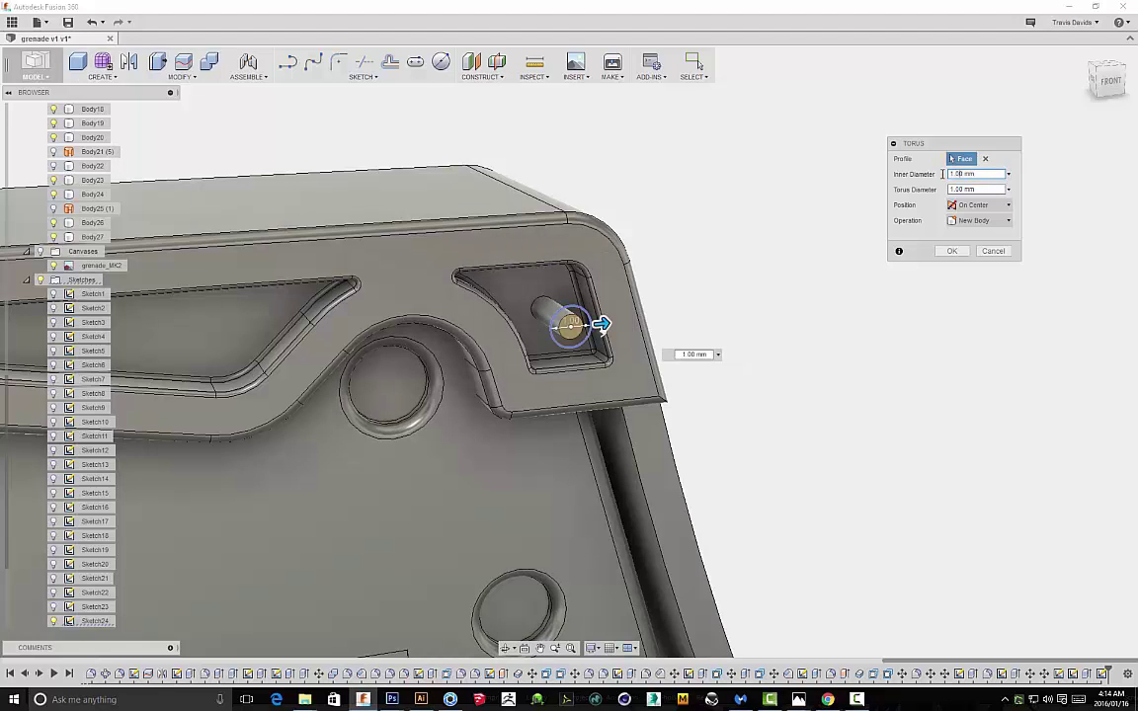
{"action": "key", "text": "Return"}
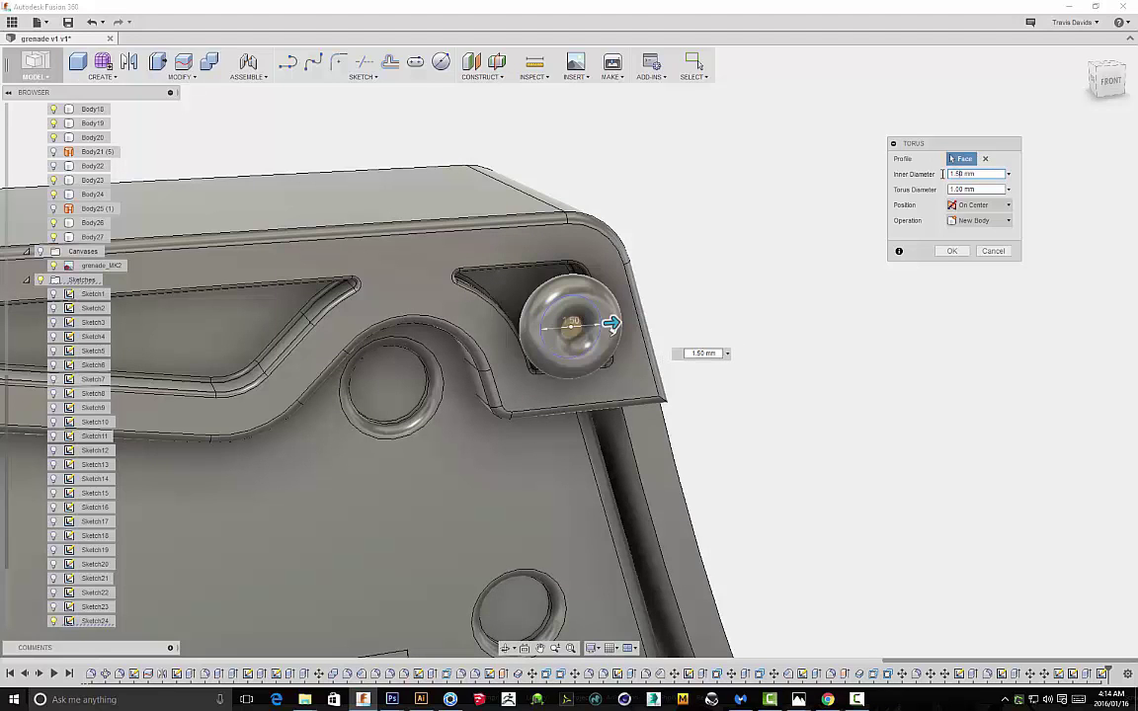
{"action": "left_click_drag", "start_coordinate": [611, 324], "coordinate": [949, 294]}
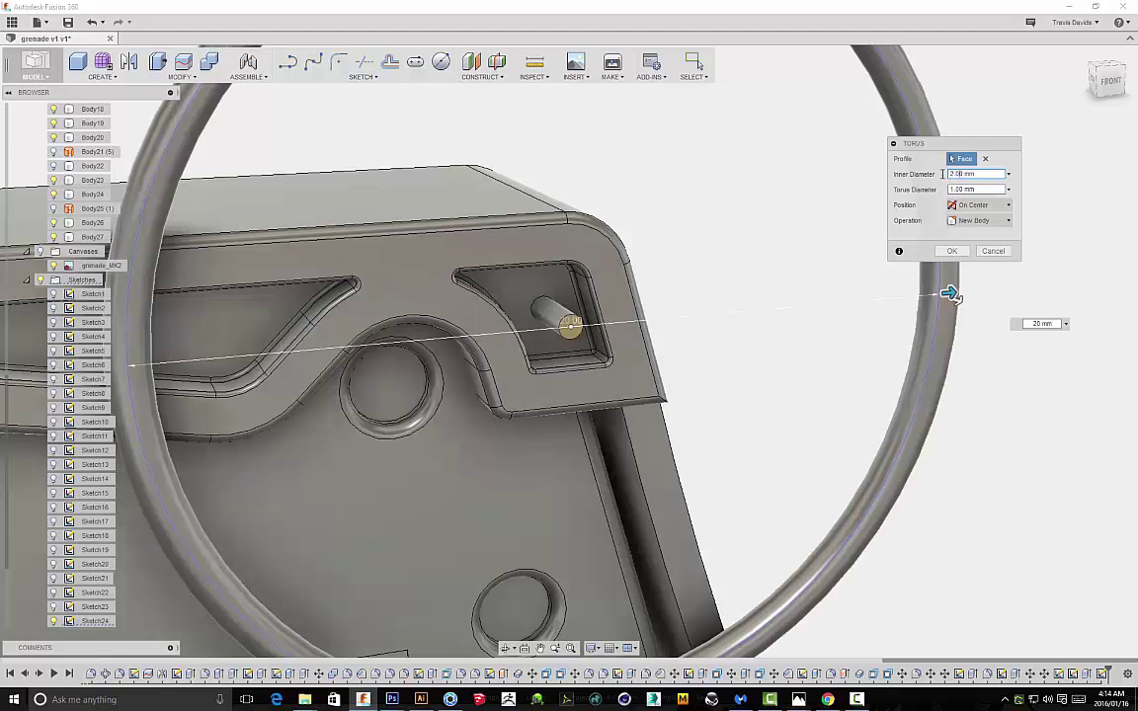
{"action": "key", "text": "Return"}
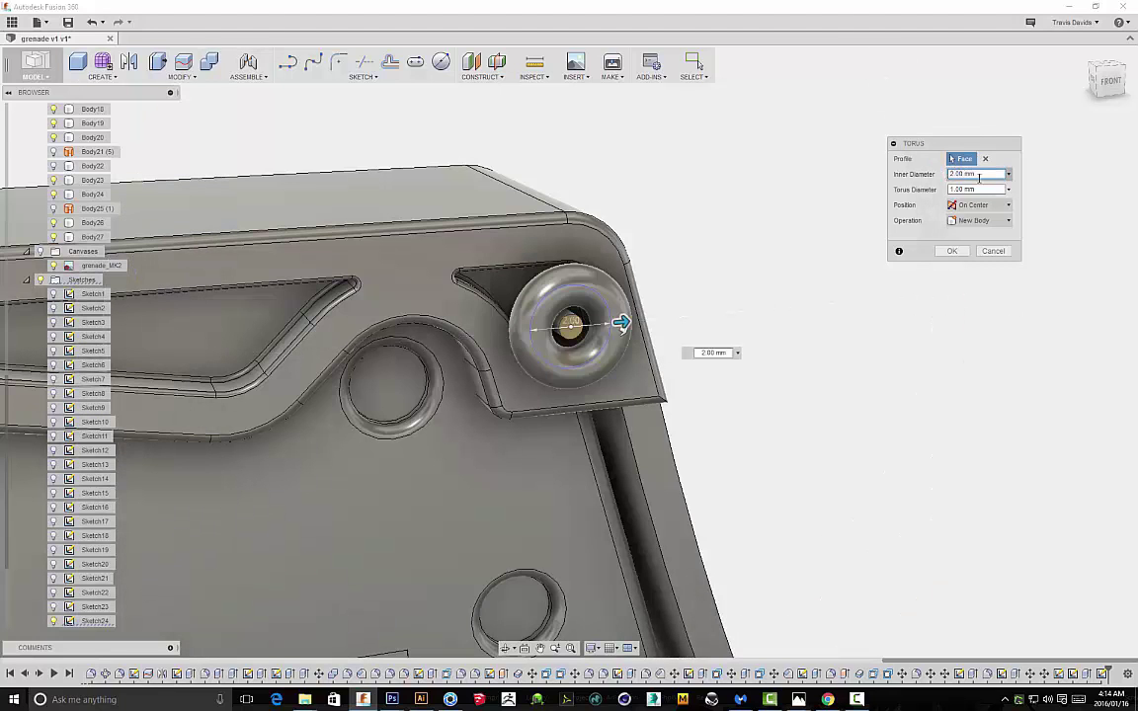
{"action": "key", "text": "Return"}
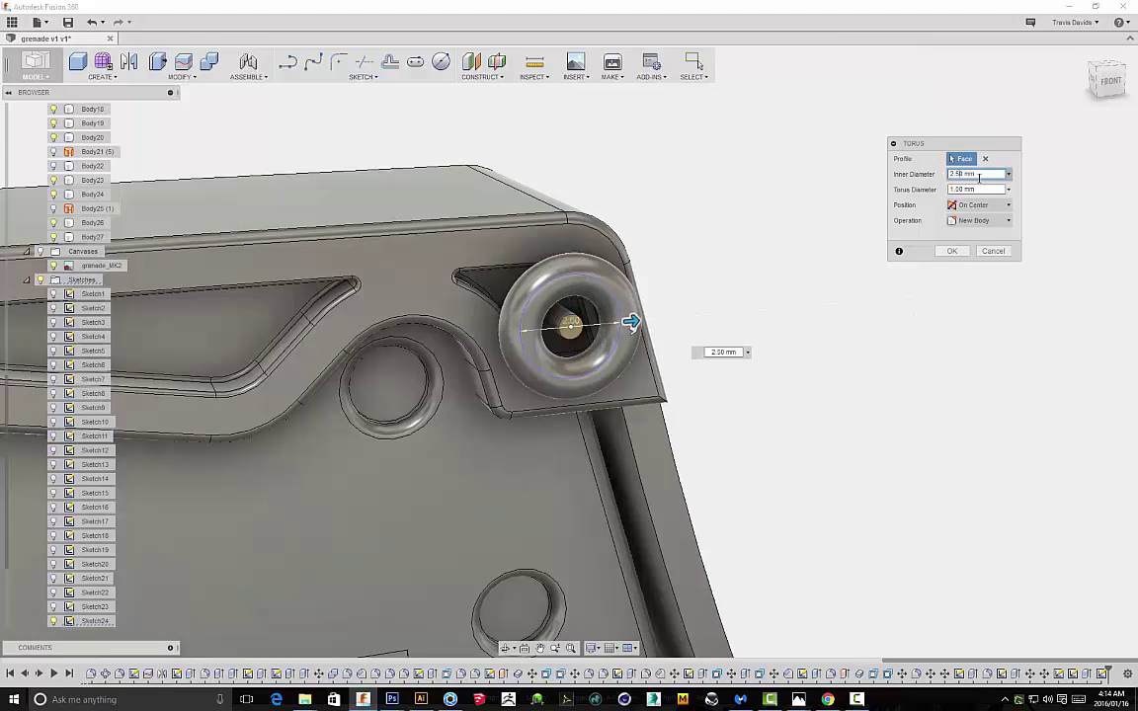
Set the torus's inner diameter to 4 mm with a torus diameter of 1 mm and create the ring
{"action": "key", "text": "BackSpace"}
{"action": "type", "text": "7"}
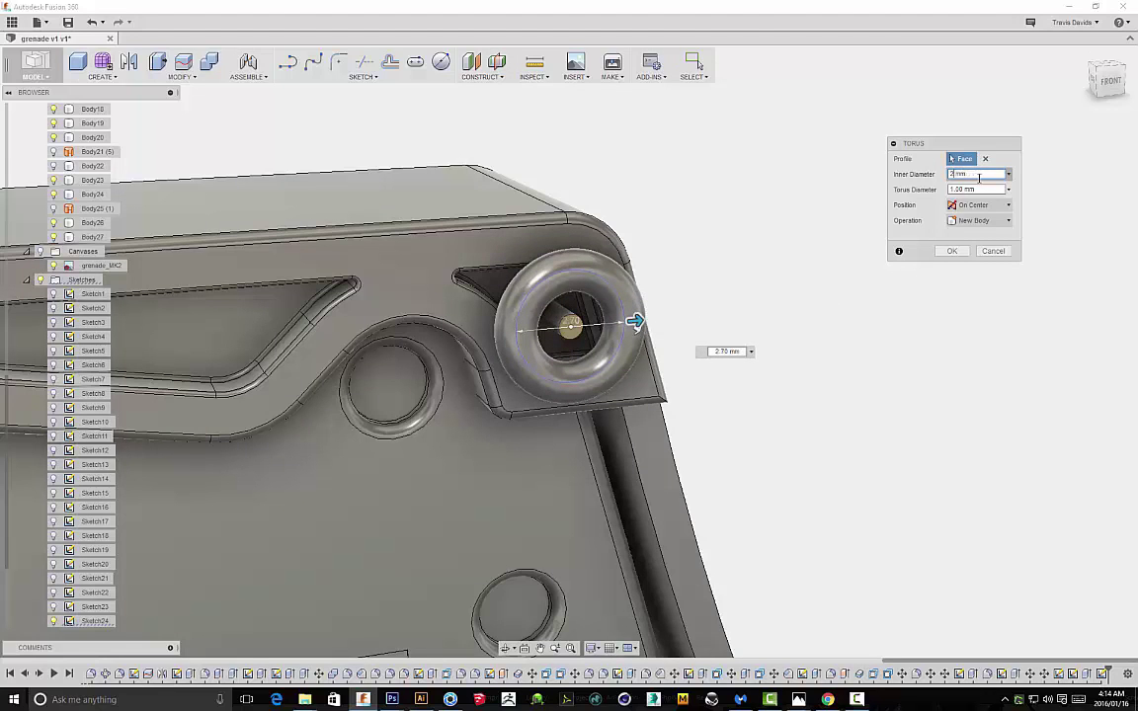
{"action": "key", "text": "Return"}
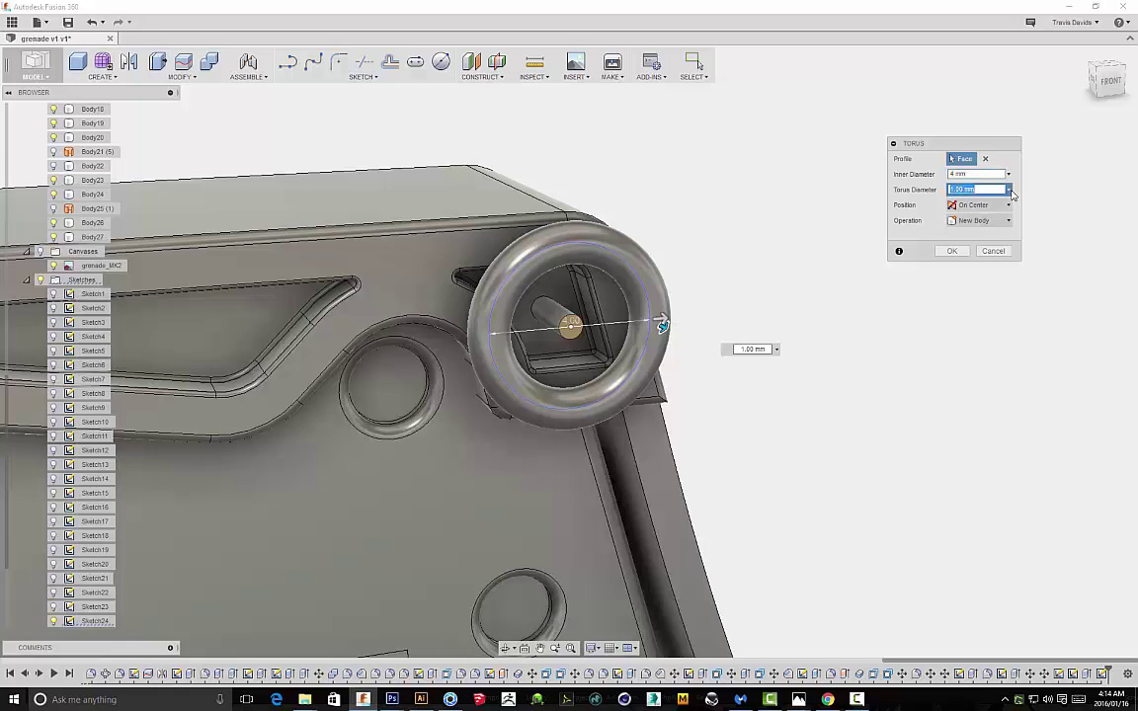
{"action": "key", "text": "Return"}
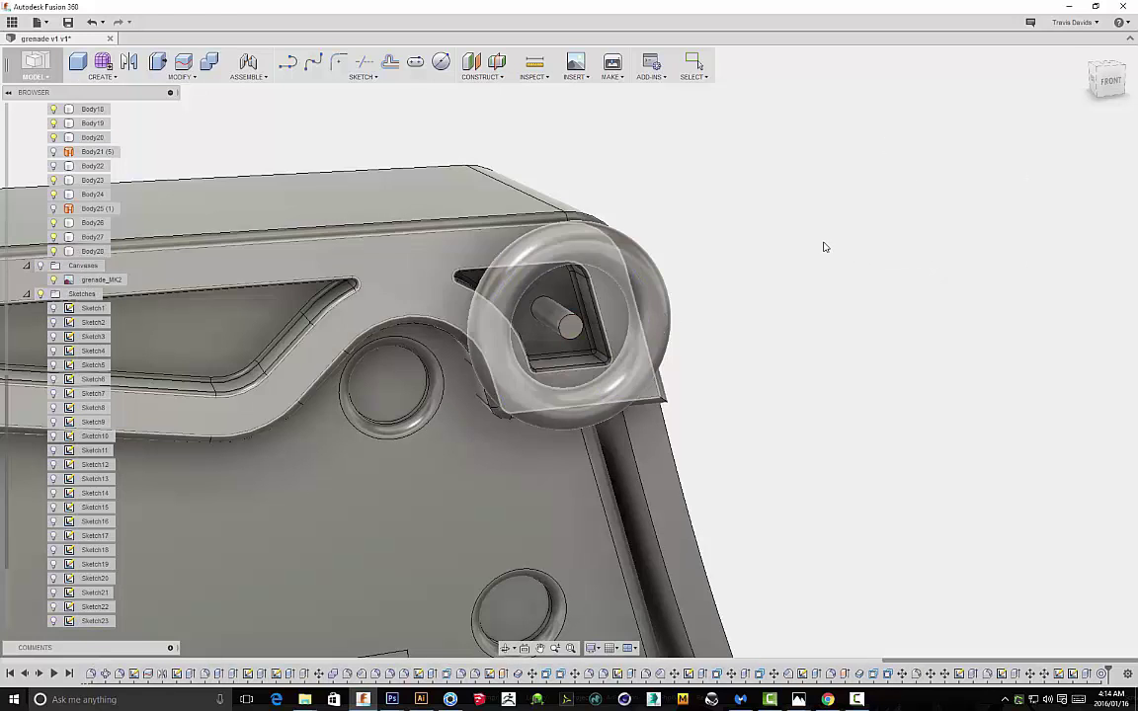
Scale the ring body uniformly by a factor of 0.347
{"action": "left_click", "coordinate": [188, 82]}
{"action": "left_click", "coordinate": [165, 160]}
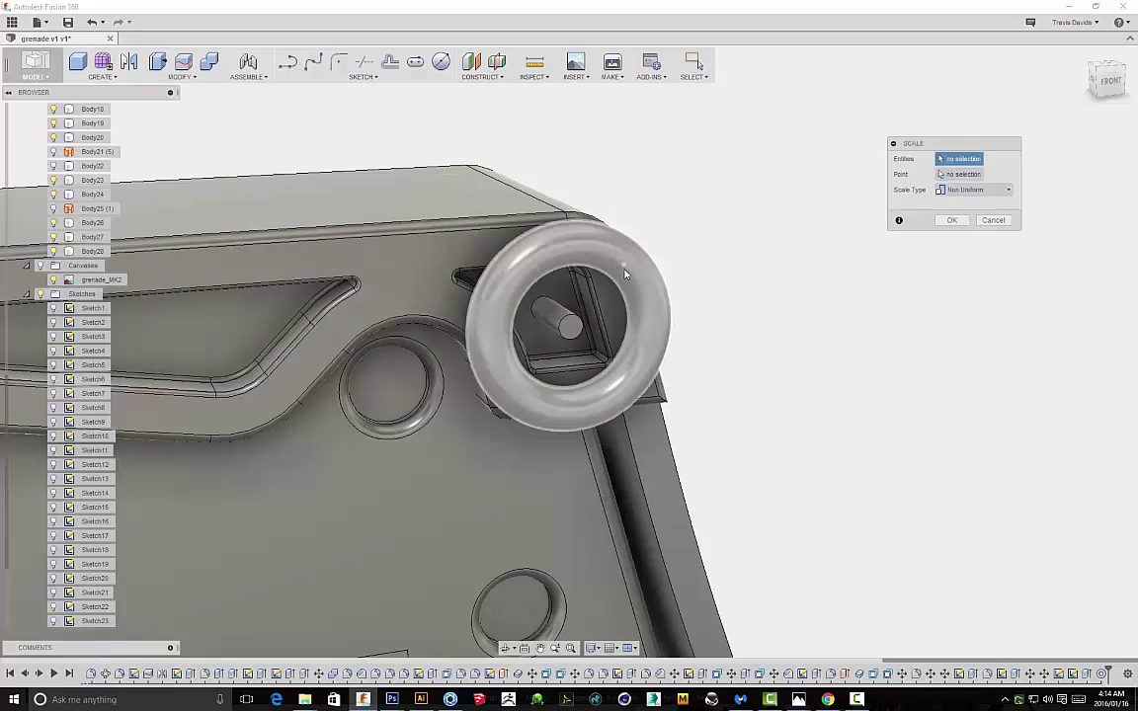
{"action": "left_click", "coordinate": [660, 296]}
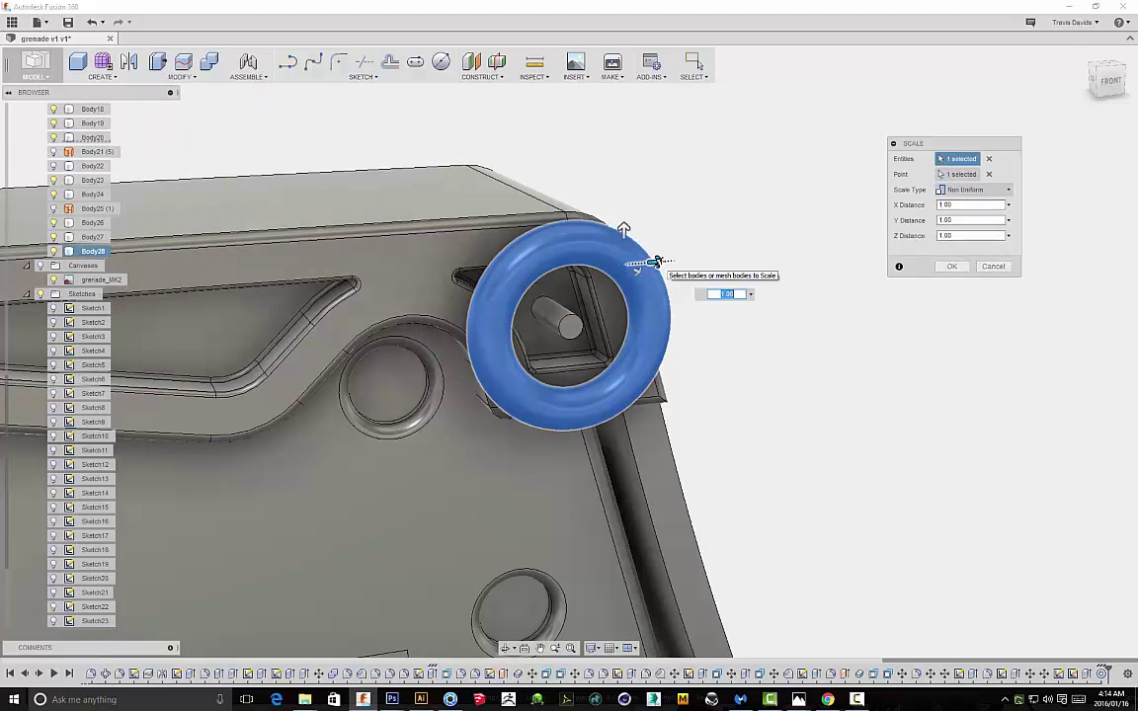
{"action": "left_click", "coordinate": [975, 206]}
{"action": "left_click_drag", "start_coordinate": [654, 262], "coordinate": [336, 262]}
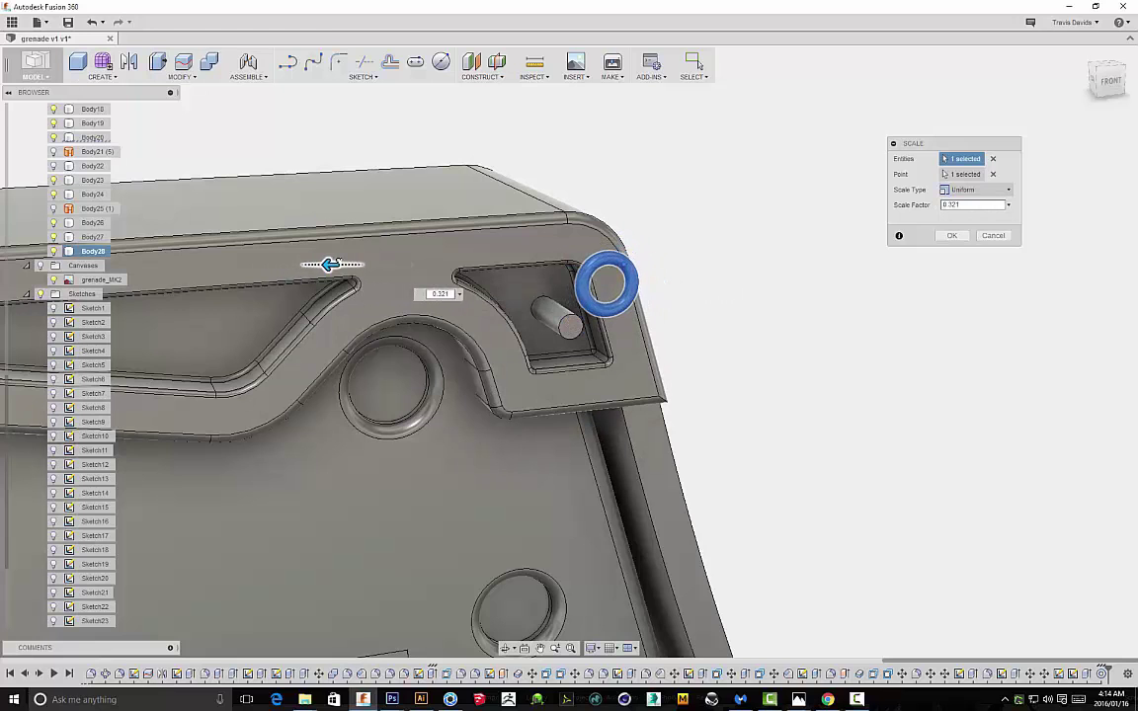
{"action": "left_click_drag", "start_coordinate": [443, 259], "coordinate": [449, 260]}
{"action": "middle_click_drag", "start_coordinate": [754, 255], "coordinate": [752, 337], "text": "shift"}
{"action": "scroll", "coordinate": [749, 359], "scroll_direction": "down", "scroll_amount": 6}
{"action": "middle_click_drag", "start_coordinate": [765, 418], "coordinate": [637, 298]}
{"action": "scroll", "coordinate": [637, 297], "scroll_direction": "up", "scroll_amount": 10}
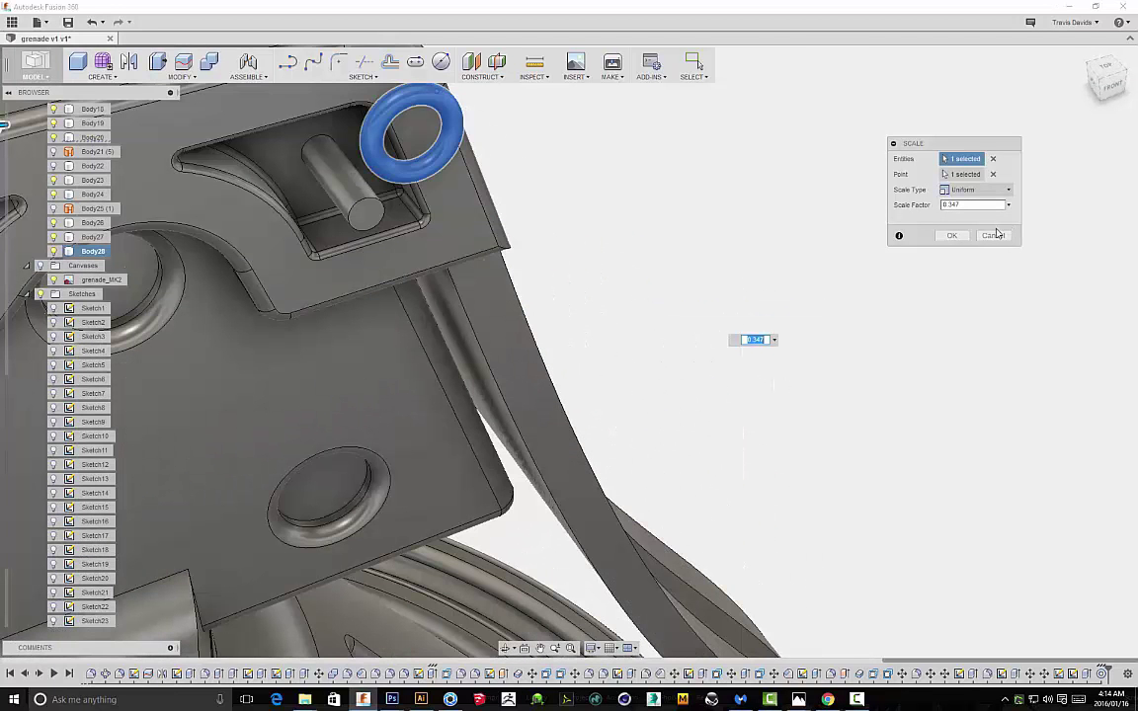
{"action": "left_click", "coordinate": [938, 238]}
{"action": "scroll", "coordinate": [632, 183], "scroll_direction": "down", "scroll_amount": 4}
{"action": "middle_click_drag", "start_coordinate": [585, 133], "coordinate": [647, 262]}
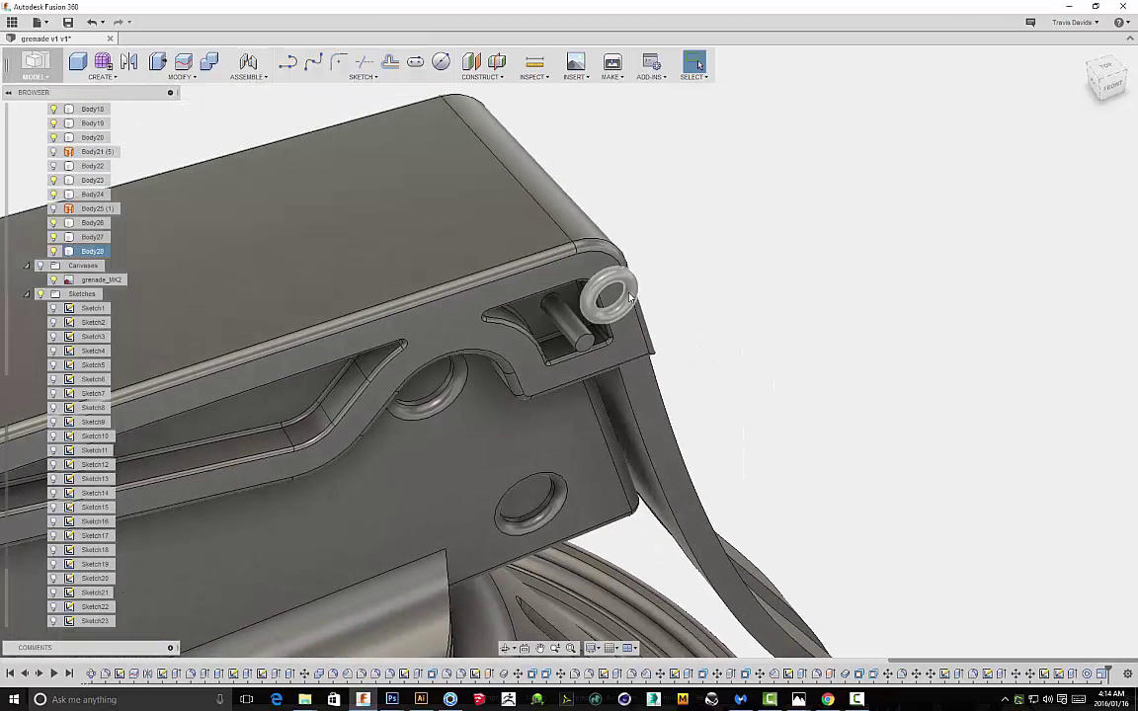
Rotate the ring body by -90° about X and shift it 1 mm along Y
{"action": "key", "text": "m"}
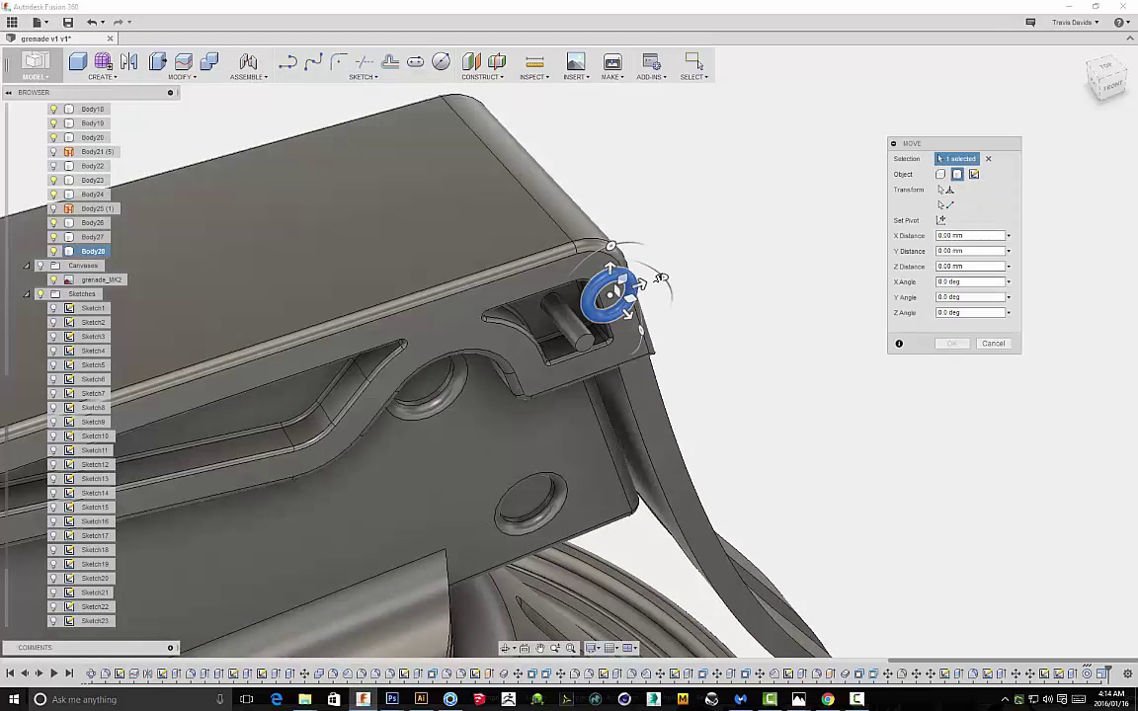
{"action": "left_click_drag", "start_coordinate": [663, 277], "coordinate": [610, 334]}
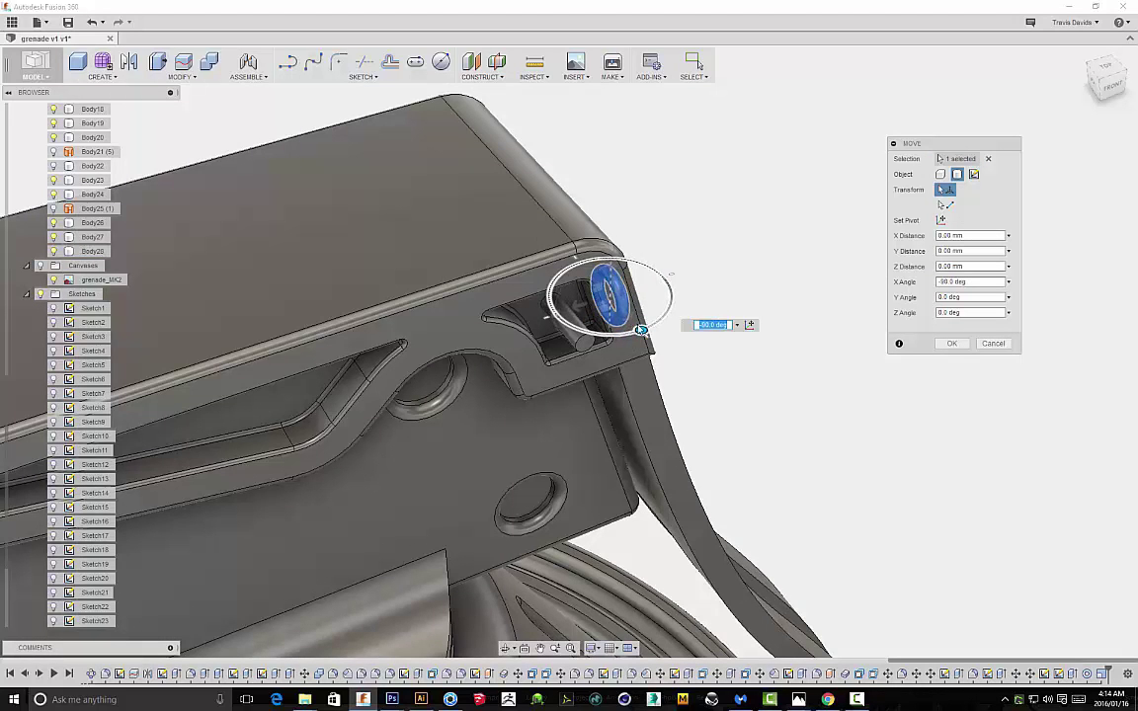
{"action": "left_click_drag", "start_coordinate": [588, 305], "coordinate": [557, 316]}
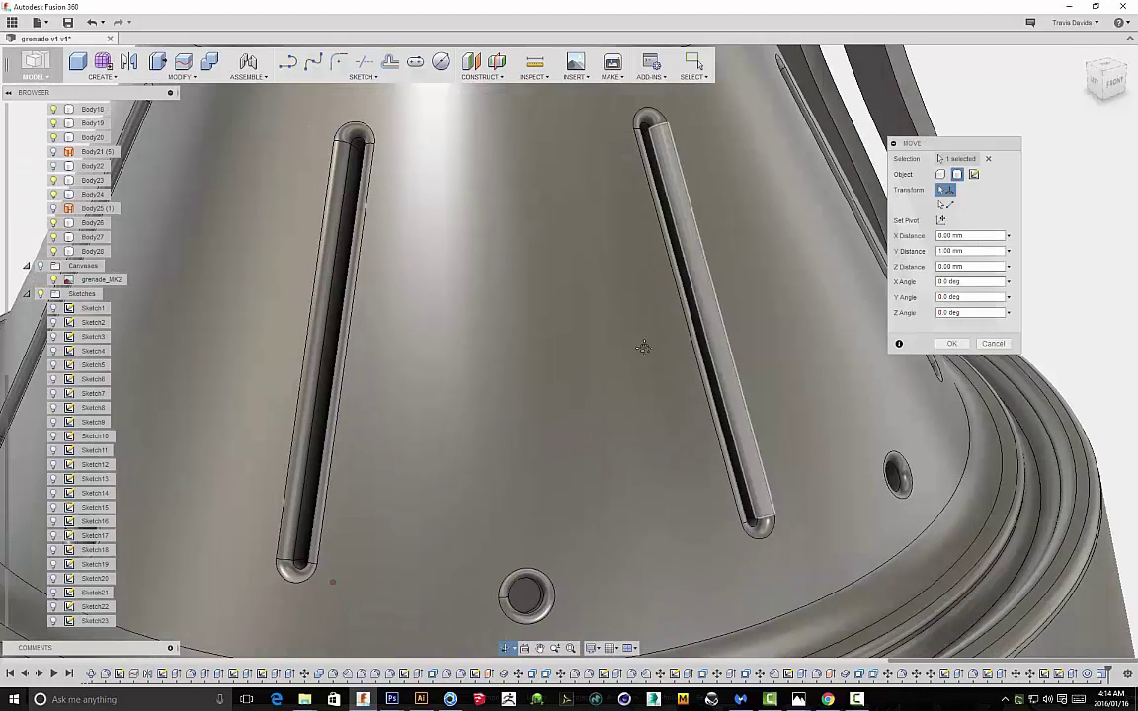
Move the ring by -1 mm in X, out beside the pin's free end
{"action": "scroll", "coordinate": [644, 348], "scroll_direction": "down", "scroll_amount": 4}
{"action": "middle_click_drag", "start_coordinate": [737, 178], "coordinate": [603, 395]}
{"action": "scroll", "coordinate": [638, 146], "scroll_direction": "up", "scroll_amount": 8}
{"action": "scroll", "coordinate": [643, 207], "scroll_direction": "down", "scroll_amount": 4}
{"action": "middle_click_drag", "start_coordinate": [643, 207], "coordinate": [644, 211]}
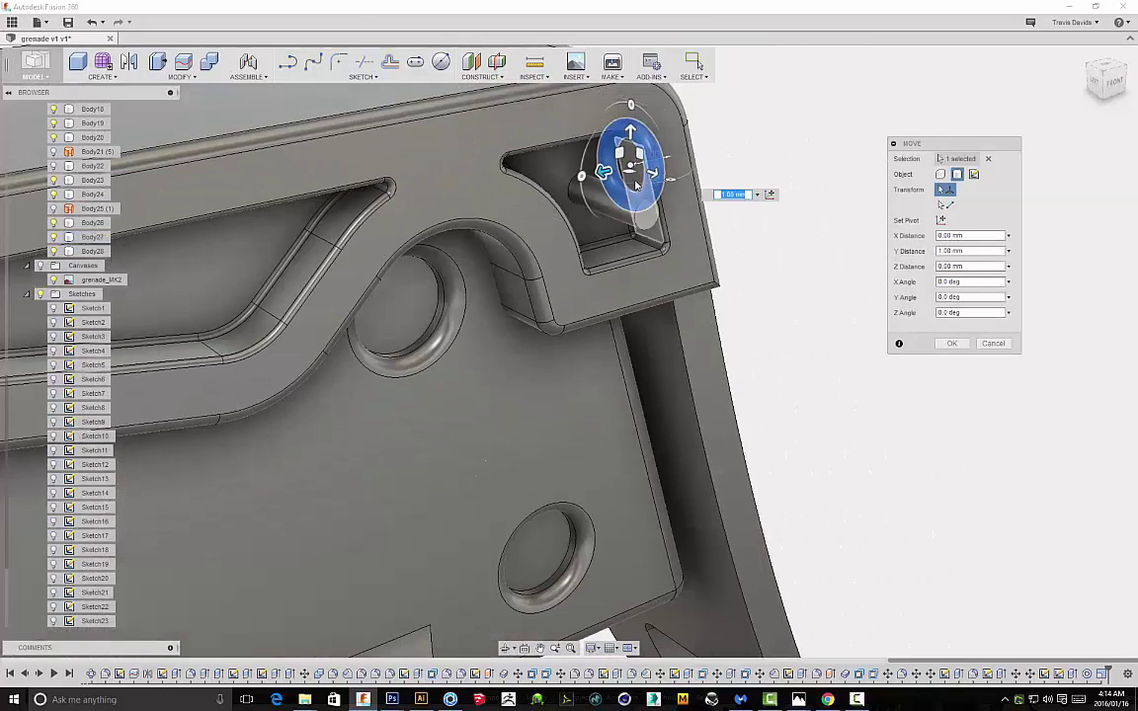
{"action": "mouse_move", "coordinate": [643, 172]}
{"action": "left_mouse_down"}
{"action": "mouse_move", "coordinate": [676, 184]}
{"action": "mouse_move", "coordinate": [663, 161]}
{"action": "mouse_move", "coordinate": [665, 177]}
{"action": "left_mouse_up"}
{"action": "middle_click_drag", "start_coordinate": [789, 187], "coordinate": [839, 153], "text": "shift"}
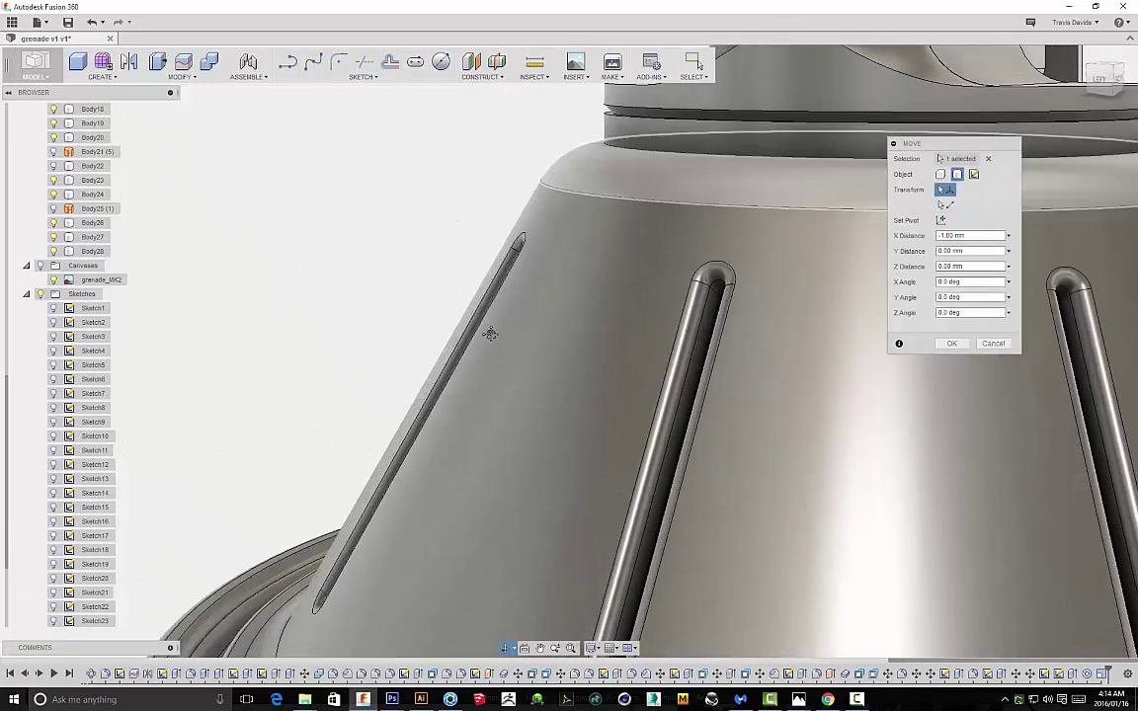
Nudge the ring 0.151 mm in X and -0.126 mm in Z around the pin's end
{"action": "scroll", "coordinate": [493, 330], "scroll_direction": "down", "scroll_amount": 4}
{"action": "scroll", "coordinate": [627, 259], "scroll_direction": "down", "scroll_amount": 2}
{"action": "scroll", "coordinate": [635, 173], "scroll_direction": "up", "scroll_amount": 8}
{"action": "scroll", "coordinate": [642, 185], "scroll_direction": "down", "scroll_amount": 2}
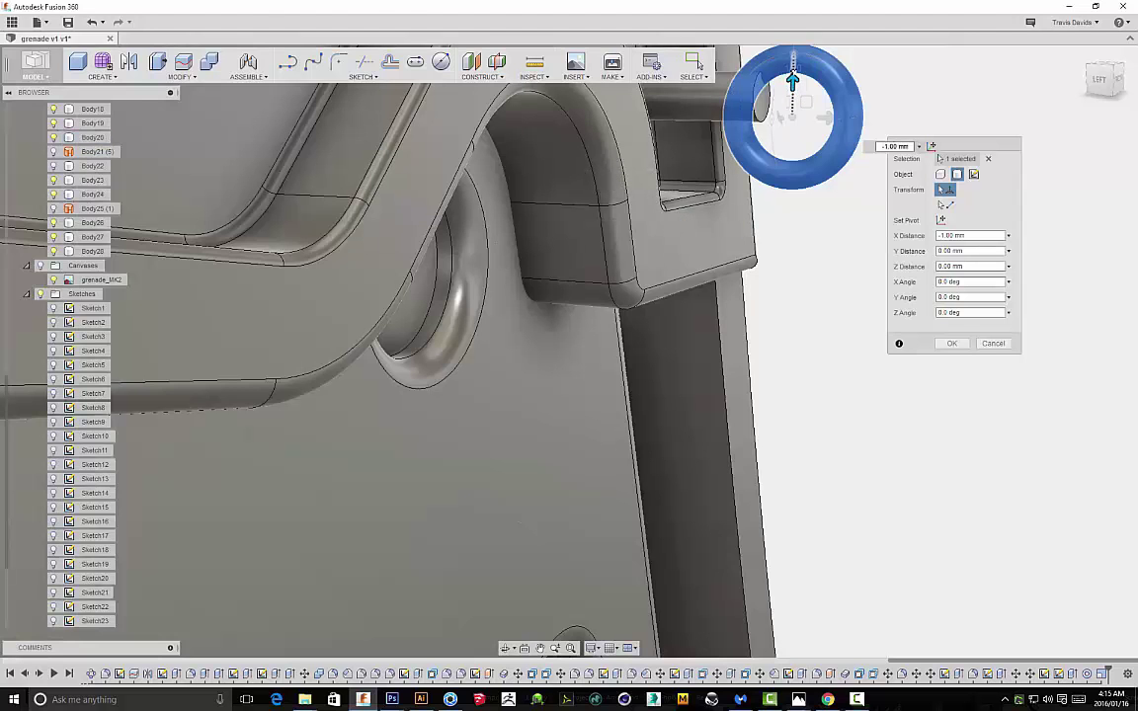
{"action": "scroll", "coordinate": [790, 253], "scroll_direction": "down", "scroll_amount": 5}
{"action": "scroll", "coordinate": [787, 254], "scroll_direction": "up", "scroll_amount": 5}
{"action": "left_click_drag", "start_coordinate": [711, 288], "coordinate": [714, 293]}
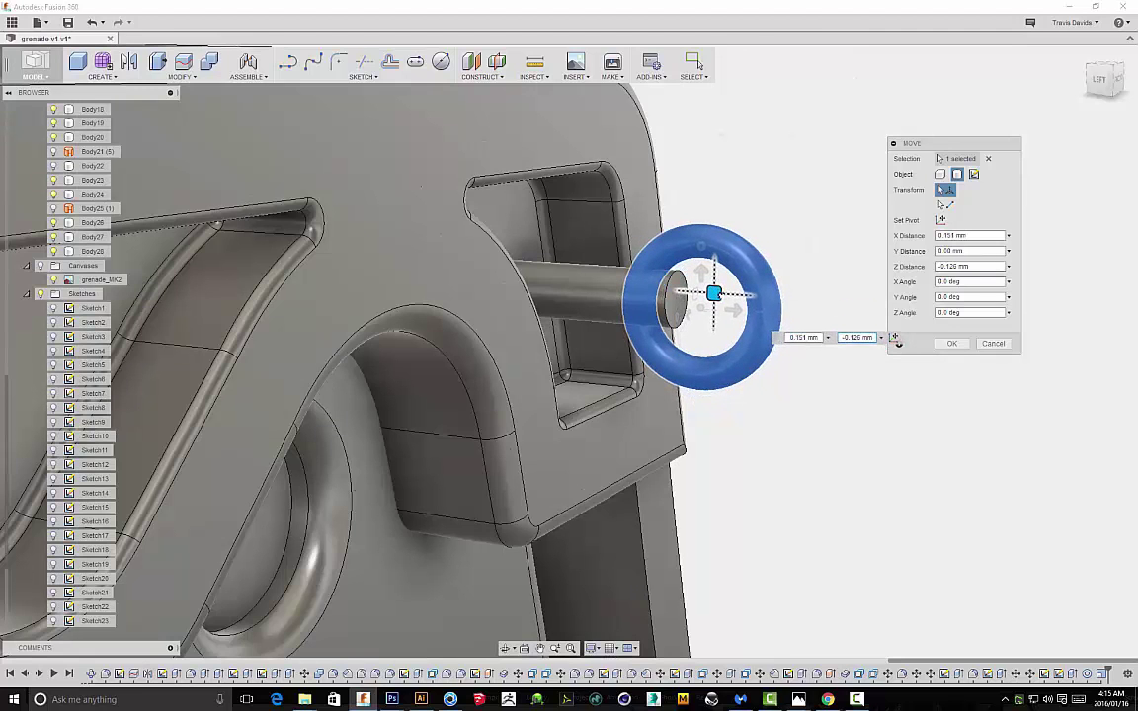
Align the ring with the pin in front view by shifting it 0.012 mm in X and 0.128 mm in Y, and accept the move
{"action": "middle_click_drag", "start_coordinate": [818, 417], "coordinate": [766, 403], "text": "shift"}
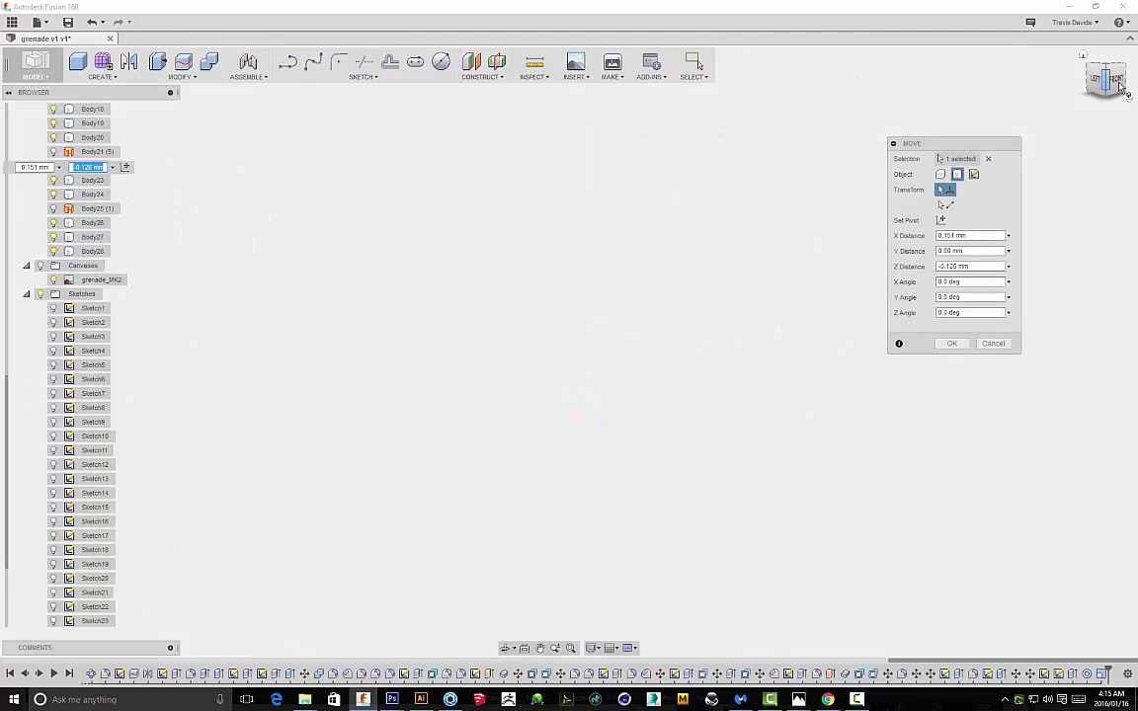
{"action": "middle_click_drag", "start_coordinate": [390, 255], "coordinate": [839, 261]}
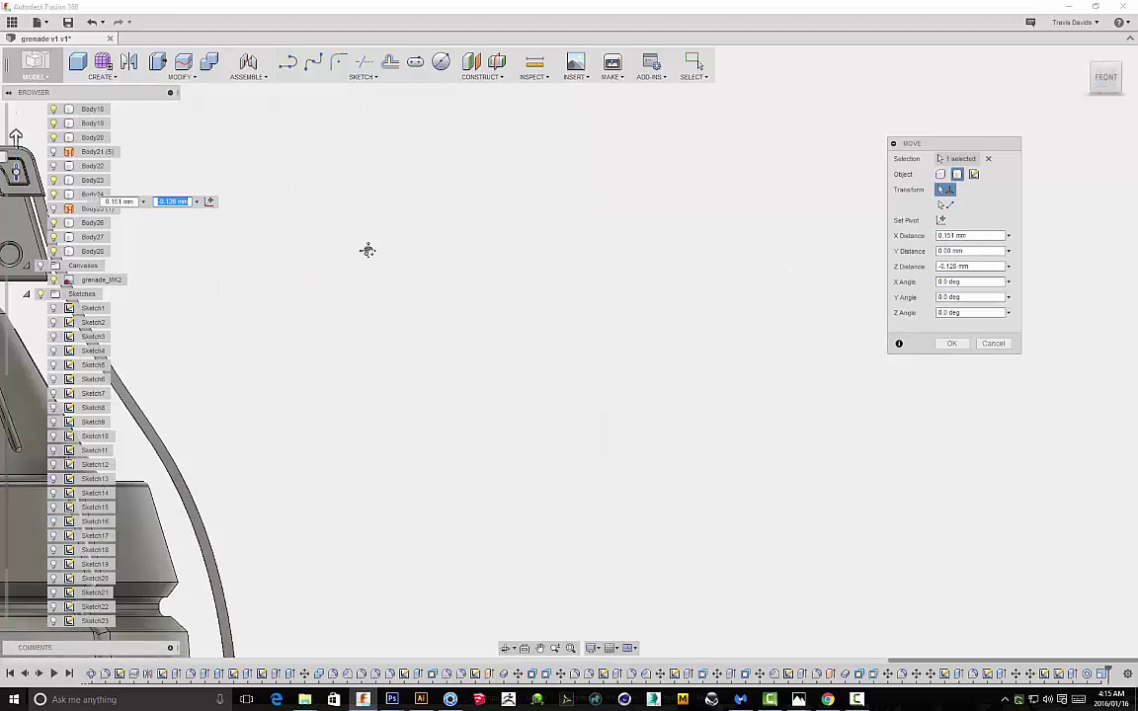
{"action": "middle_click_drag", "start_coordinate": [315, 254], "coordinate": [665, 325]}
{"action": "scroll", "coordinate": [424, 304], "scroll_direction": "down", "scroll_amount": 4}
{"action": "scroll", "coordinate": [368, 241], "scroll_direction": "up", "scroll_amount": 3}
{"action": "scroll", "coordinate": [368, 241], "scroll_direction": "up", "scroll_amount": 10}
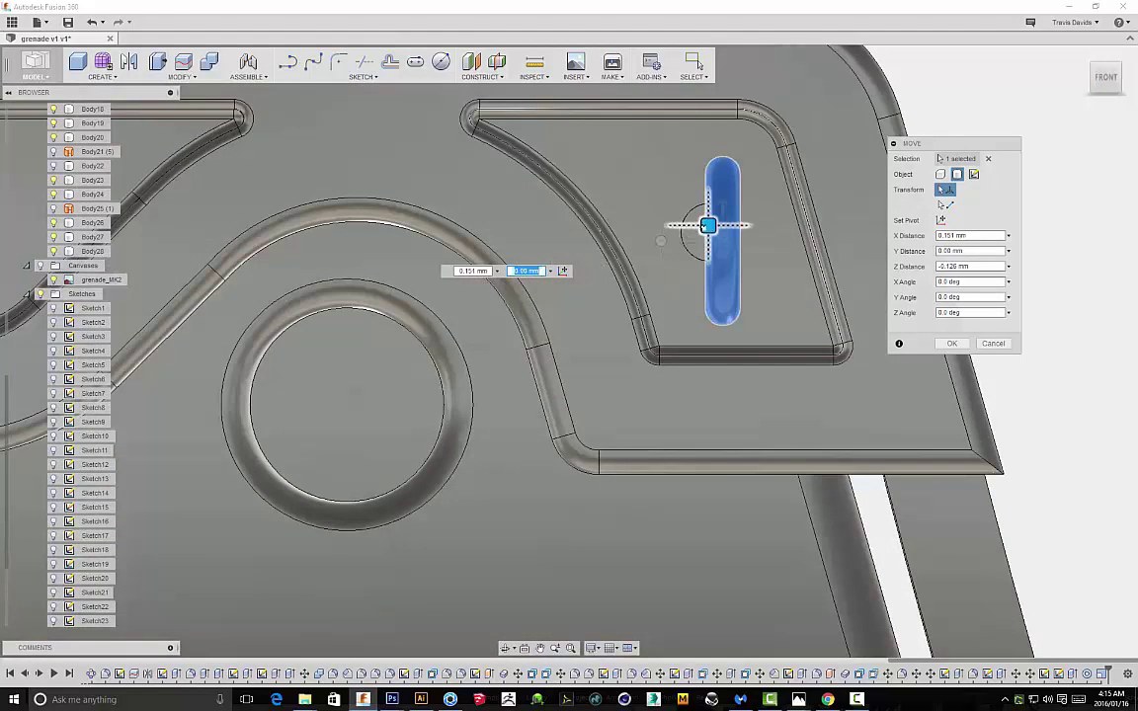
{"action": "left_click_drag", "start_coordinate": [708, 226], "coordinate": [696, 225]}
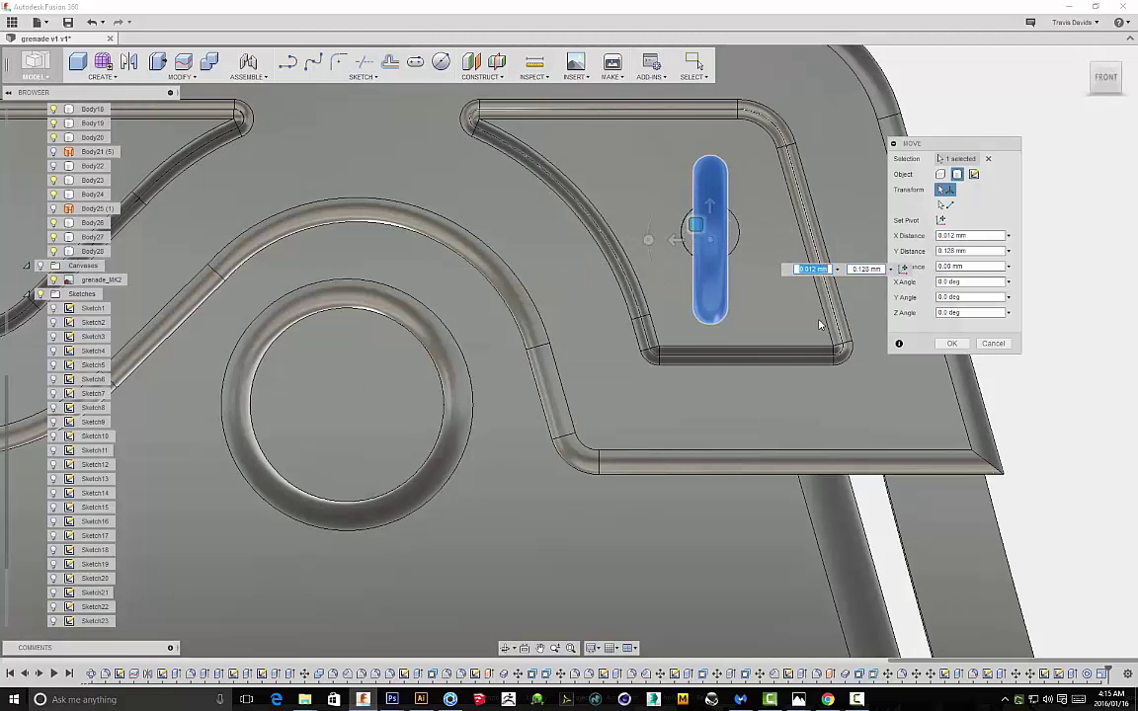
{"action": "middle_click_drag", "start_coordinate": [646, 332], "coordinate": [693, 326], "text": "shift"}
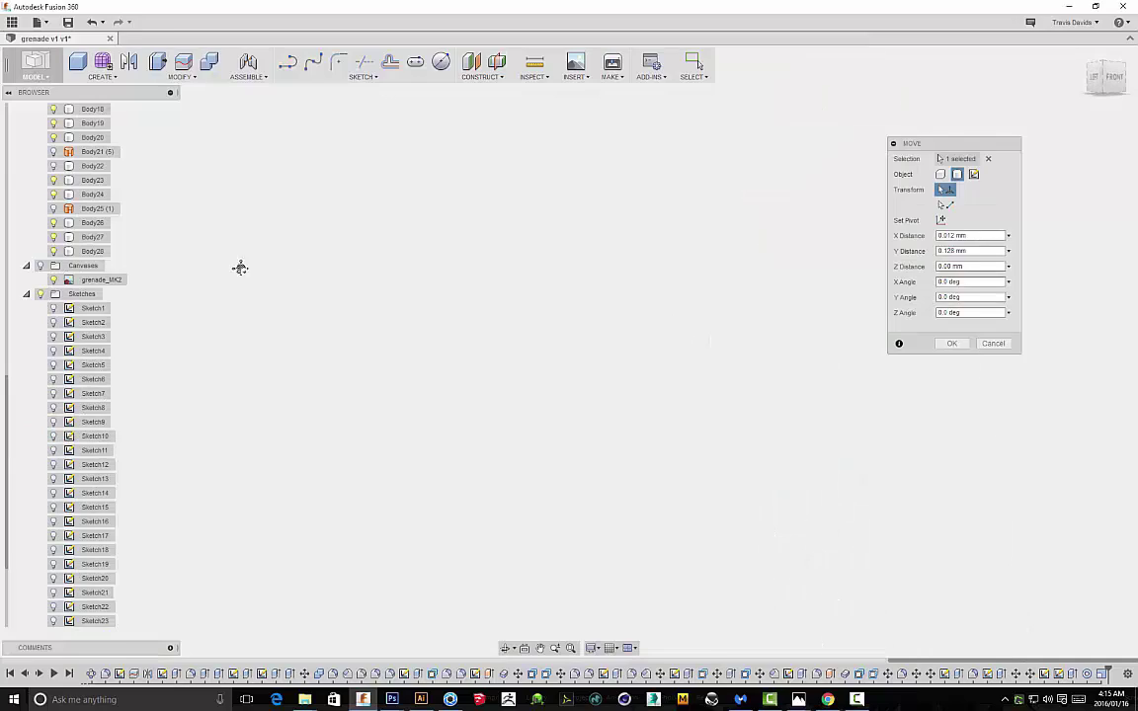
{"action": "middle_click_drag", "start_coordinate": [249, 266], "coordinate": [389, 338]}
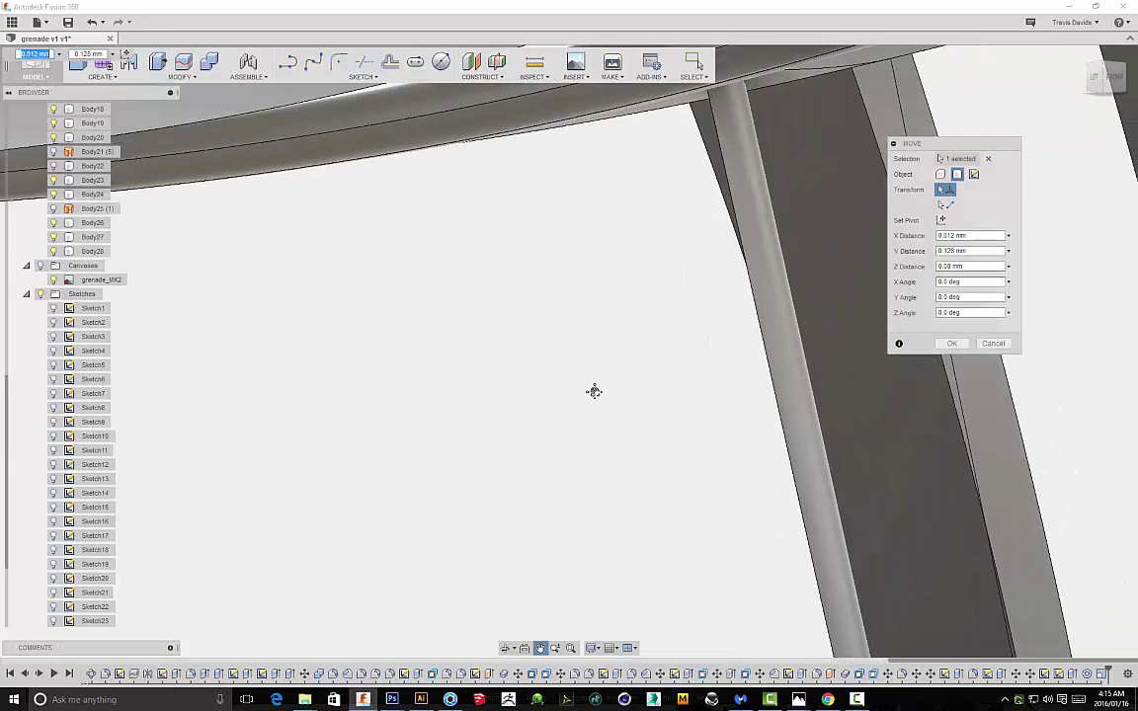
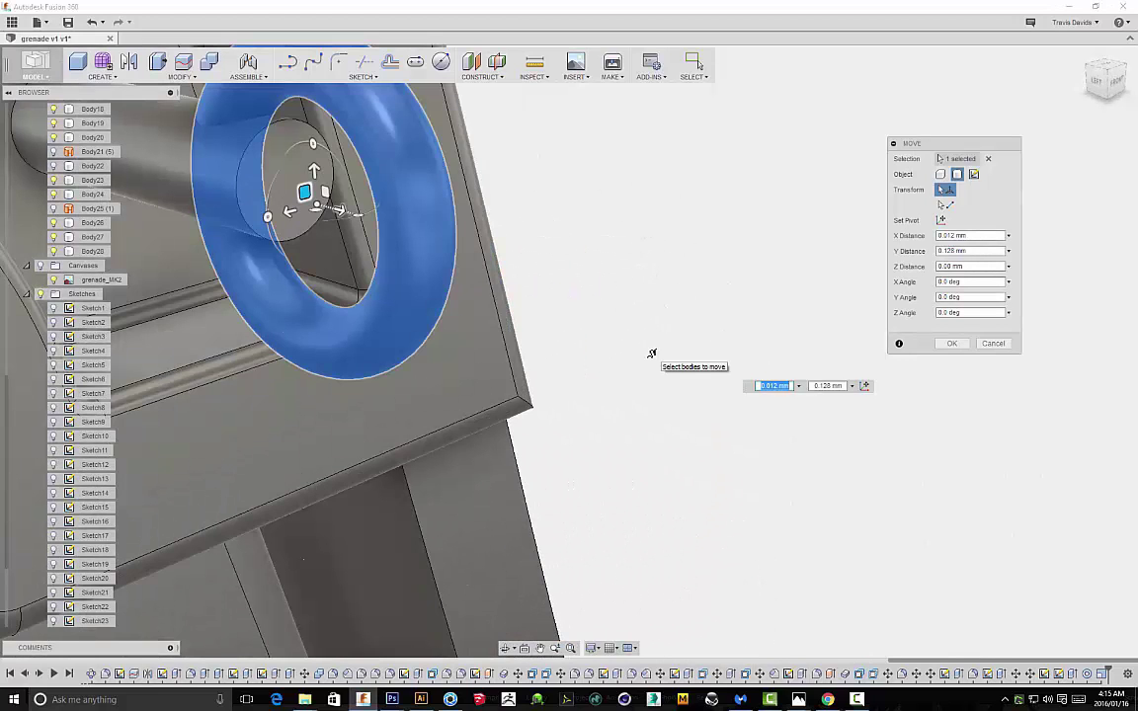
{"action": "left_click", "coordinate": [951, 344]}
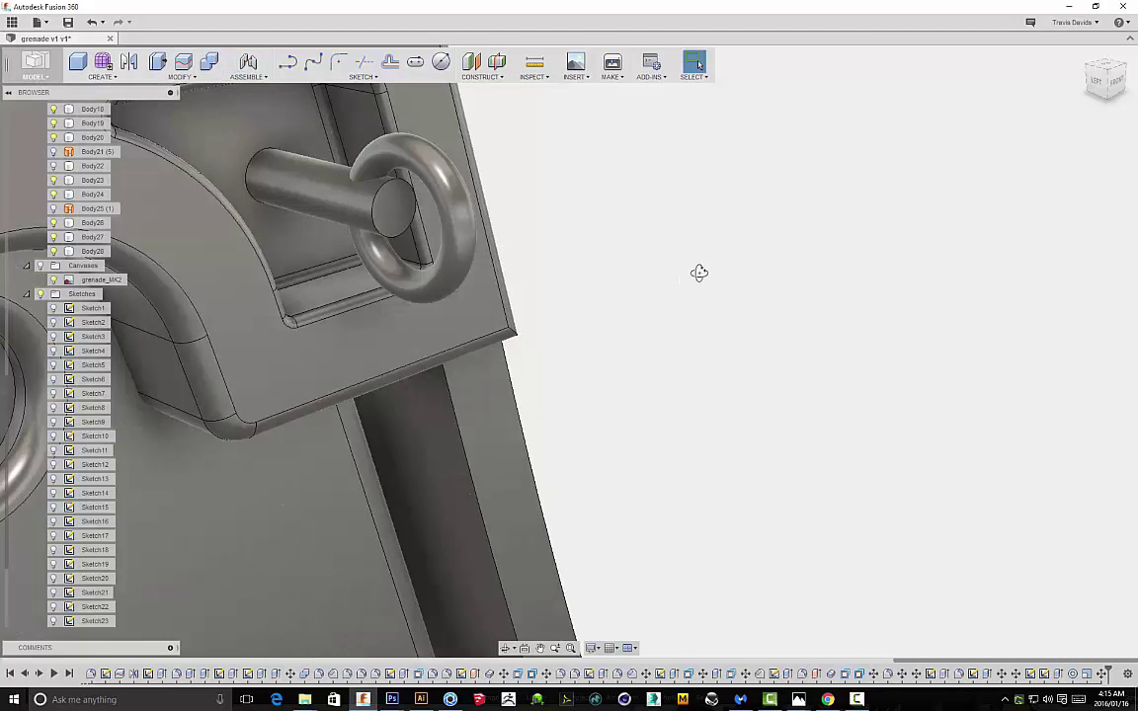
Examine the ring's position on the pin from the left side and up close
{"action": "scroll", "coordinate": [702, 272], "scroll_direction": "up", "scroll_amount": 6}
{"action": "left_click", "coordinate": [1100, 84]}
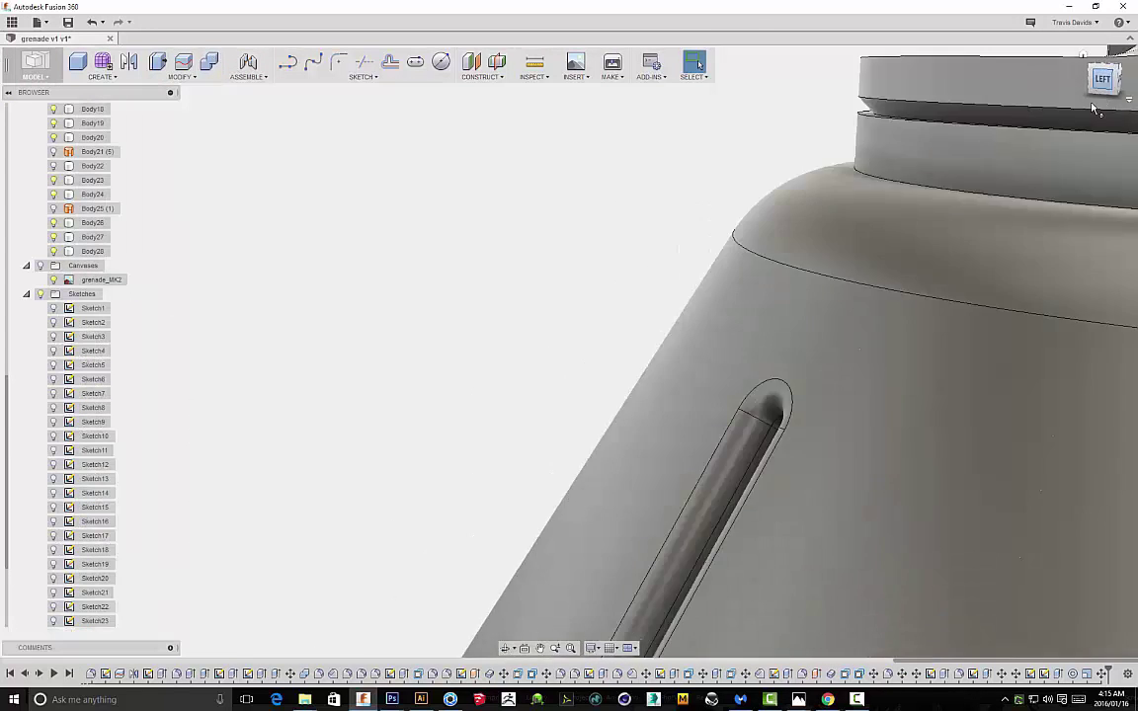
{"action": "scroll", "coordinate": [864, 190], "scroll_direction": "up", "scroll_amount": 8}
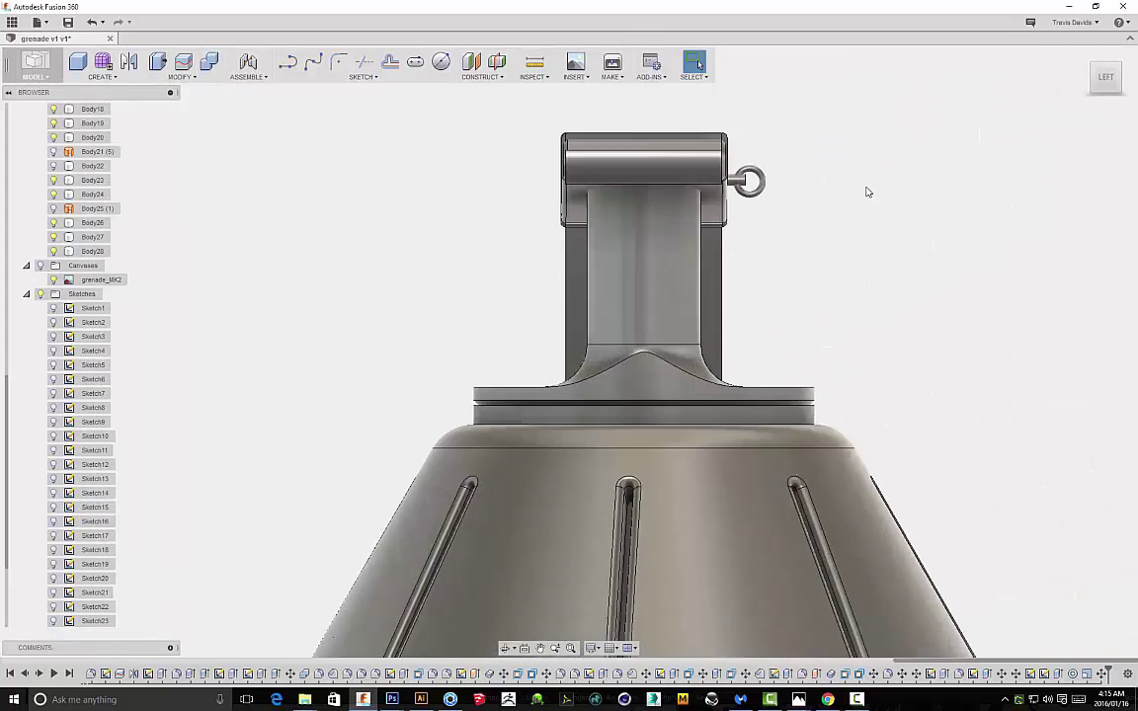
{"action": "scroll", "coordinate": [781, 192], "scroll_direction": "up", "scroll_amount": 1}
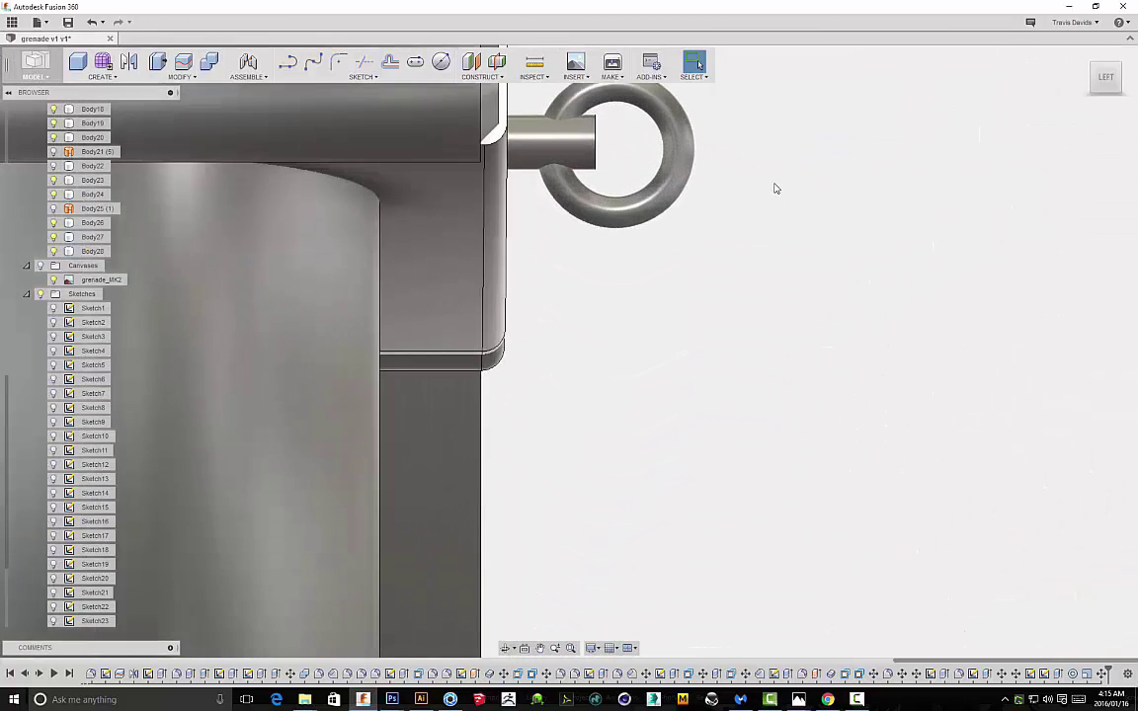
{"action": "scroll", "coordinate": [741, 192], "scroll_direction": "up", "scroll_amount": 3}
{"action": "middle_click_drag", "start_coordinate": [725, 187], "coordinate": [649, 216], "text": "shift"}
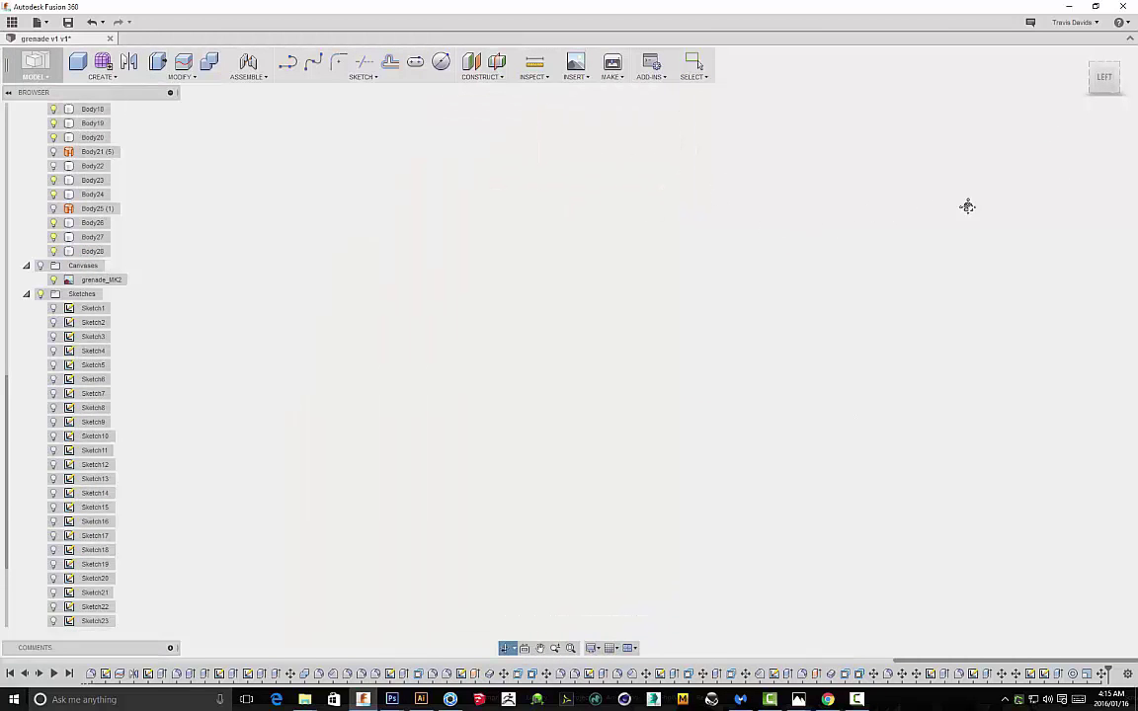
{"action": "middle_click_drag", "start_coordinate": [583, 317], "coordinate": [582, 102], "text": "shift"}
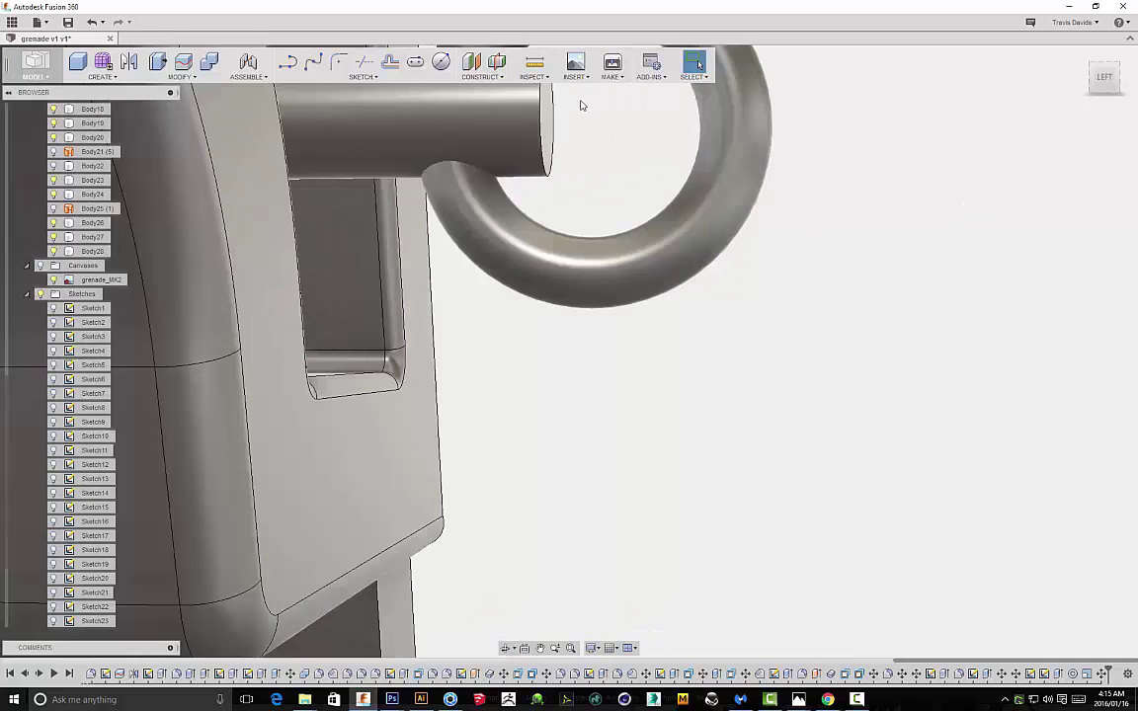
{"action": "right_click", "coordinate": [919, 186]}
{"action": "left_click", "coordinate": [958, 167]}
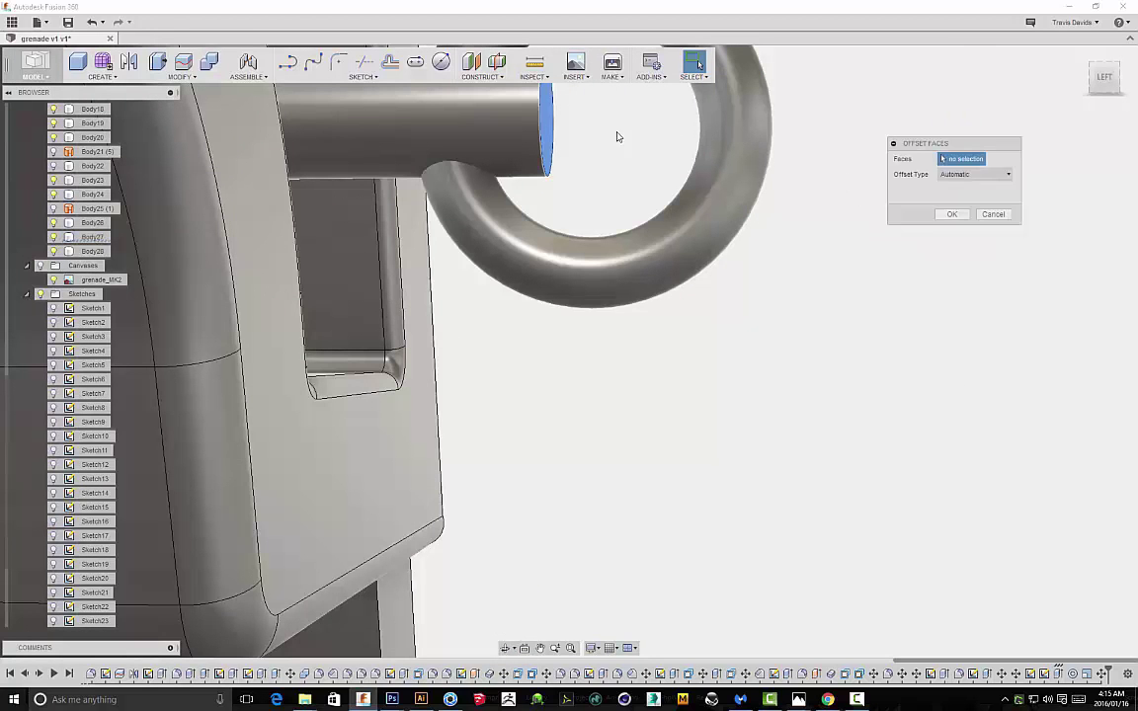
{"action": "mouse_move", "coordinate": [514, 121]}
{"action": "left_mouse_down"}
{"action": "mouse_move", "coordinate": [499, 120]}
{"action": "mouse_move", "coordinate": [518, 120]}
{"action": "left_mouse_up"}
{"action": "scroll", "coordinate": [547, 124], "scroll_direction": "up", "scroll_amount": 4}
{"action": "middle_click_drag", "start_coordinate": [574, 170], "coordinate": [581, 191]}
{"action": "scroll", "coordinate": [581, 191], "scroll_direction": "down", "scroll_amount": 4}
{"action": "left_click", "coordinate": [1000, 222]}
Join the pin and ring by extruding the pin's end face -0.20 mm with the Join operation
{"action": "left_click", "coordinate": [573, 176]}
{"action": "right_click", "coordinate": [642, 169]}
{"action": "left_click", "coordinate": [624, 237]}
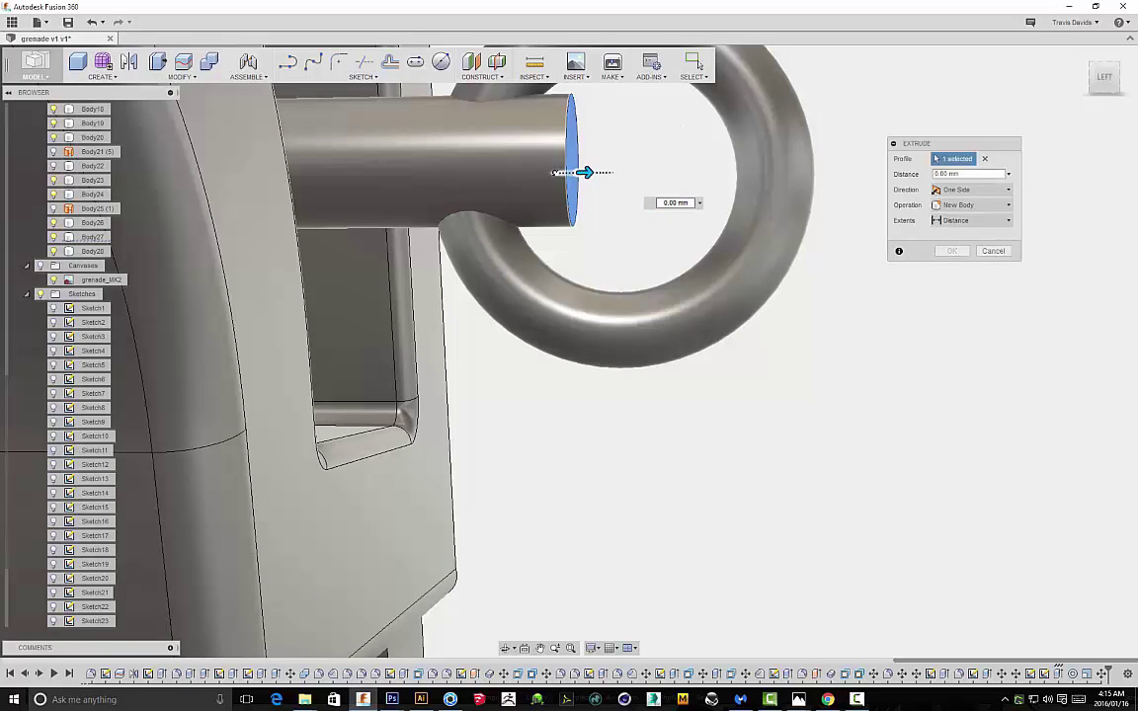
{"action": "mouse_move", "coordinate": [541, 163]}
{"action": "left_mouse_down"}
{"action": "mouse_move", "coordinate": [531, 145]}
{"action": "mouse_move", "coordinate": [549, 147]}
{"action": "mouse_move", "coordinate": [531, 146]}
{"action": "left_mouse_up"}
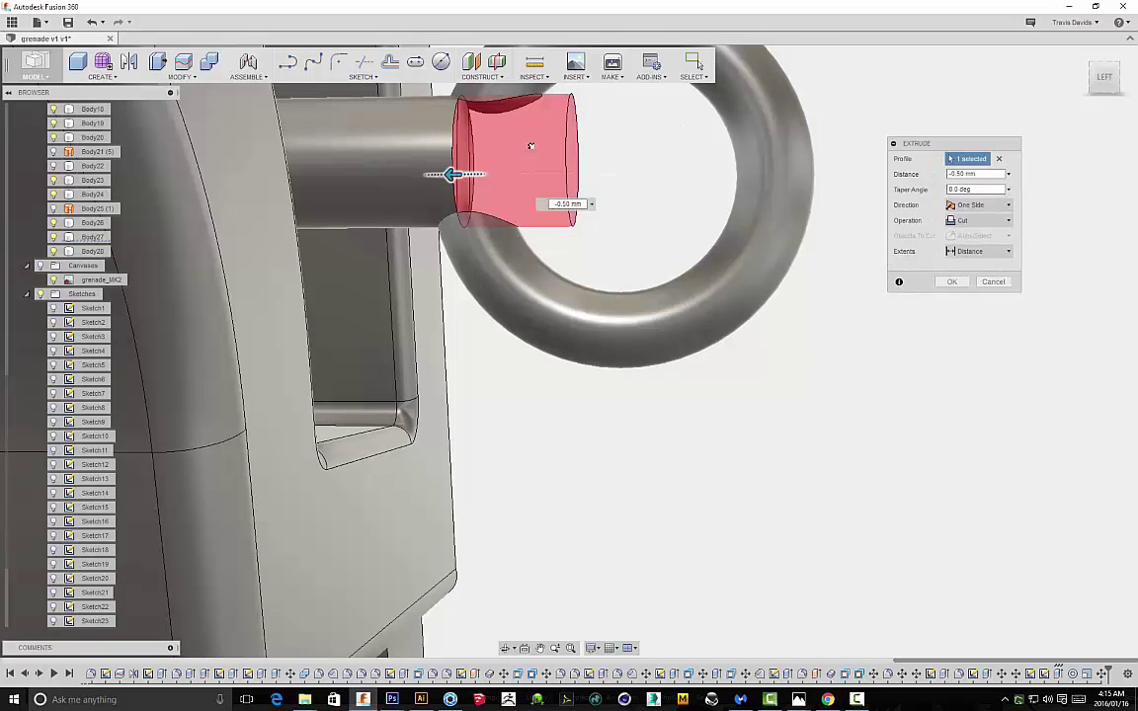
{"action": "left_click", "coordinate": [569, 205]}
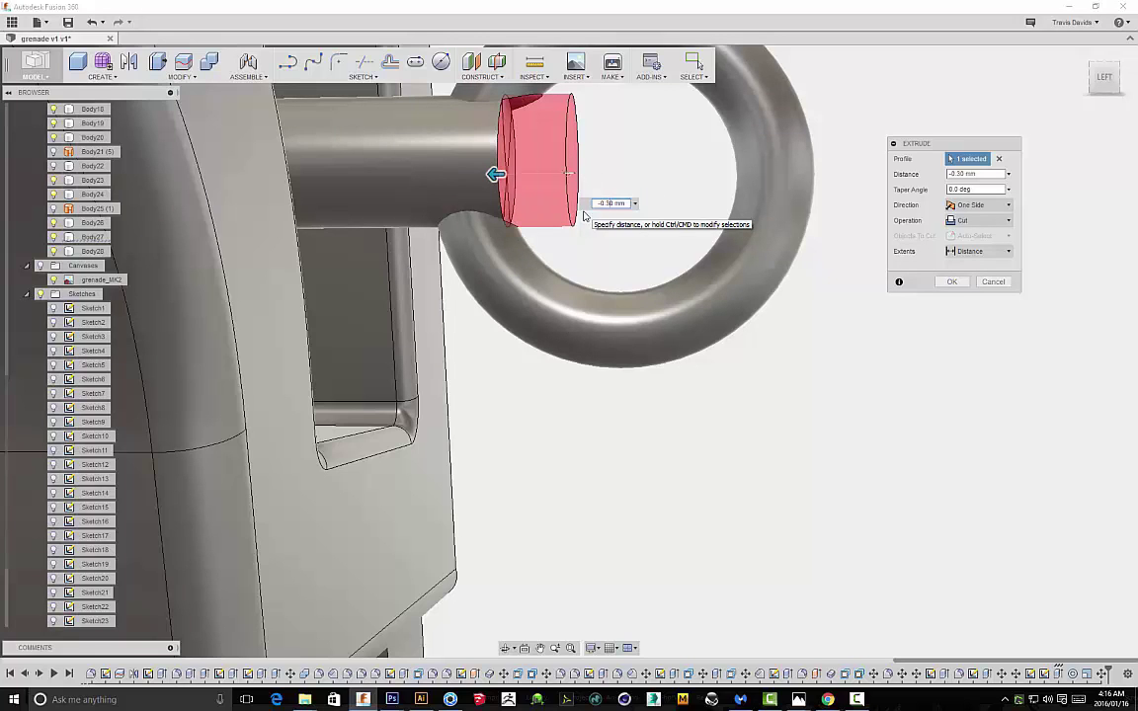
{"action": "left_click", "coordinate": [976, 220]}
{"action": "left_click", "coordinate": [966, 234]}
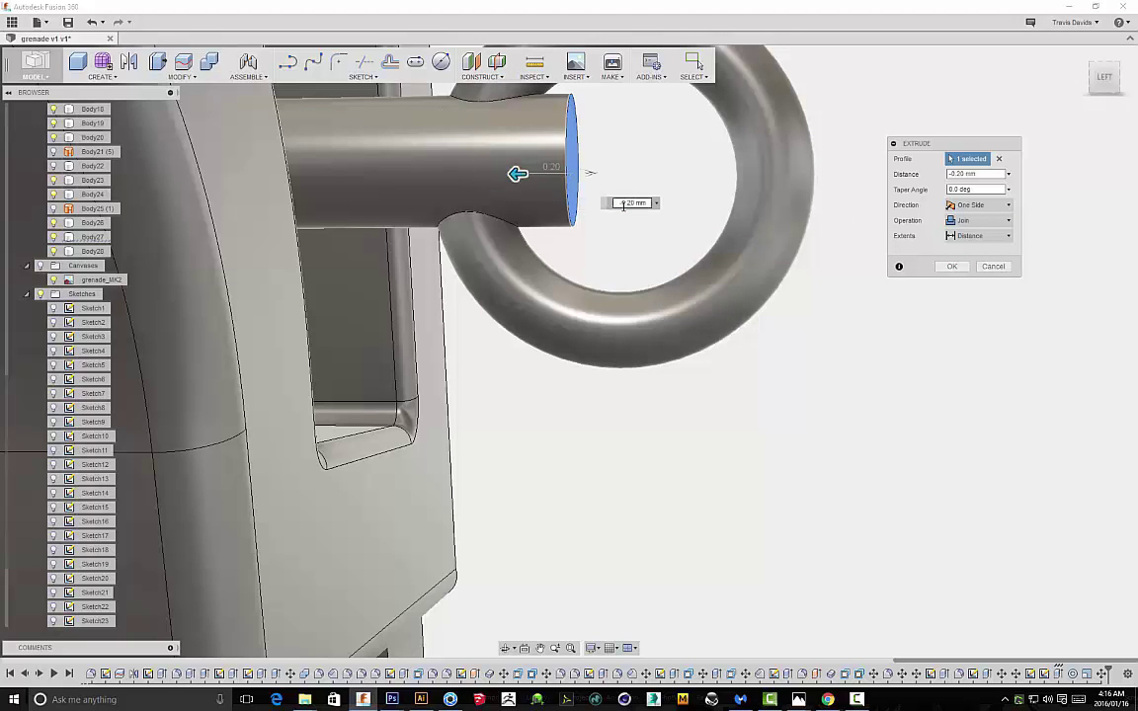
{"action": "left_click", "coordinate": [952, 266]}
Try to fillet the upper edge where the ring meets the pin
{"action": "scroll", "coordinate": [870, 207], "scroll_direction": "down", "scroll_amount": 5}
{"action": "middle_click_drag", "start_coordinate": [888, 221], "coordinate": [878, 224], "text": "shift"}
{"action": "scroll", "coordinate": [613, 298], "scroll_direction": "up", "scroll_amount": 5}
{"action": "scroll", "coordinate": [592, 268], "scroll_direction": "down", "scroll_amount": 2}
{"action": "left_click", "coordinate": [515, 225]}
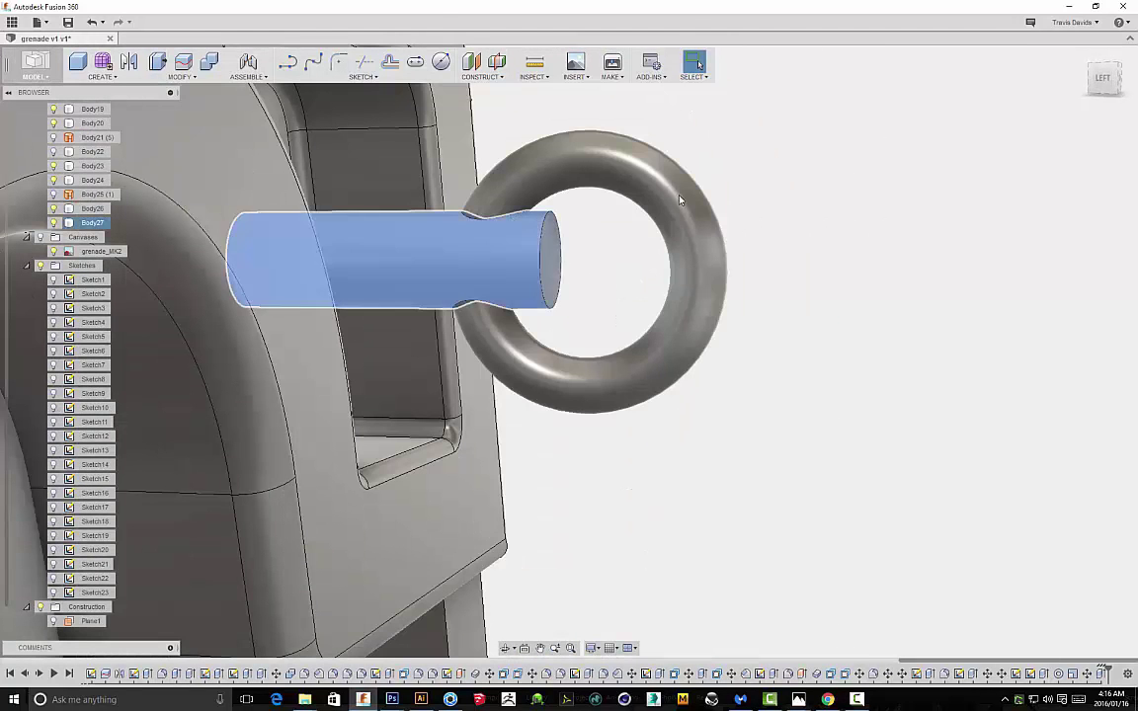
{"action": "right_click", "coordinate": [862, 193]}
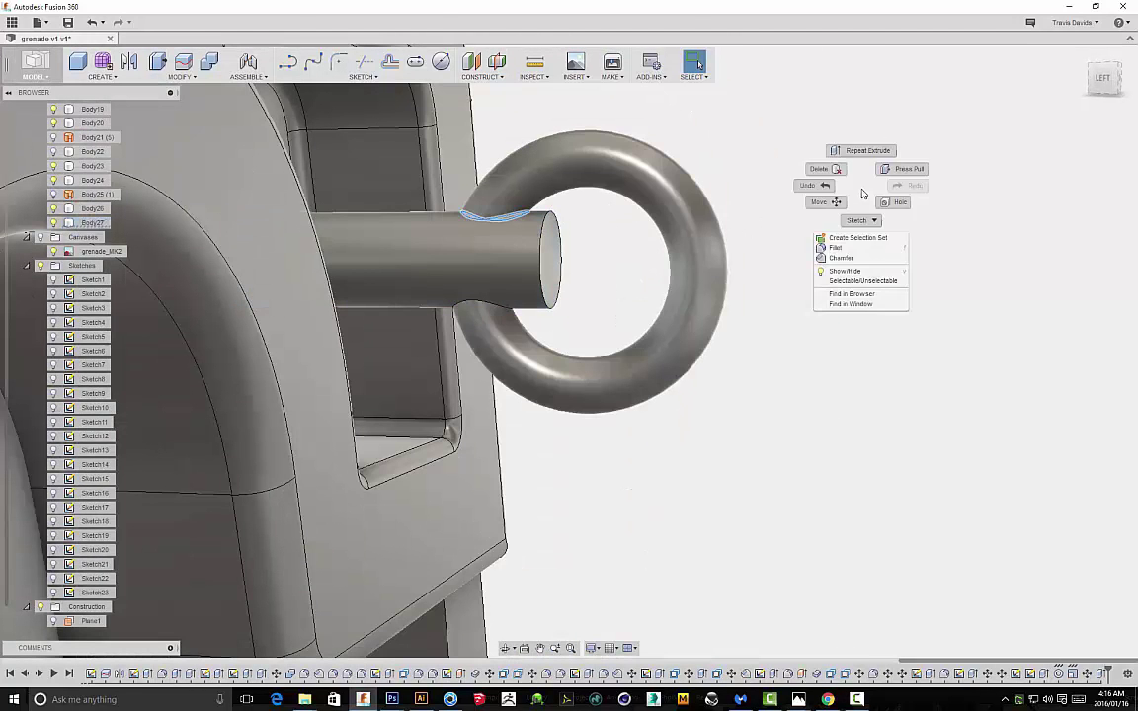
{"action": "left_click", "coordinate": [842, 247]}
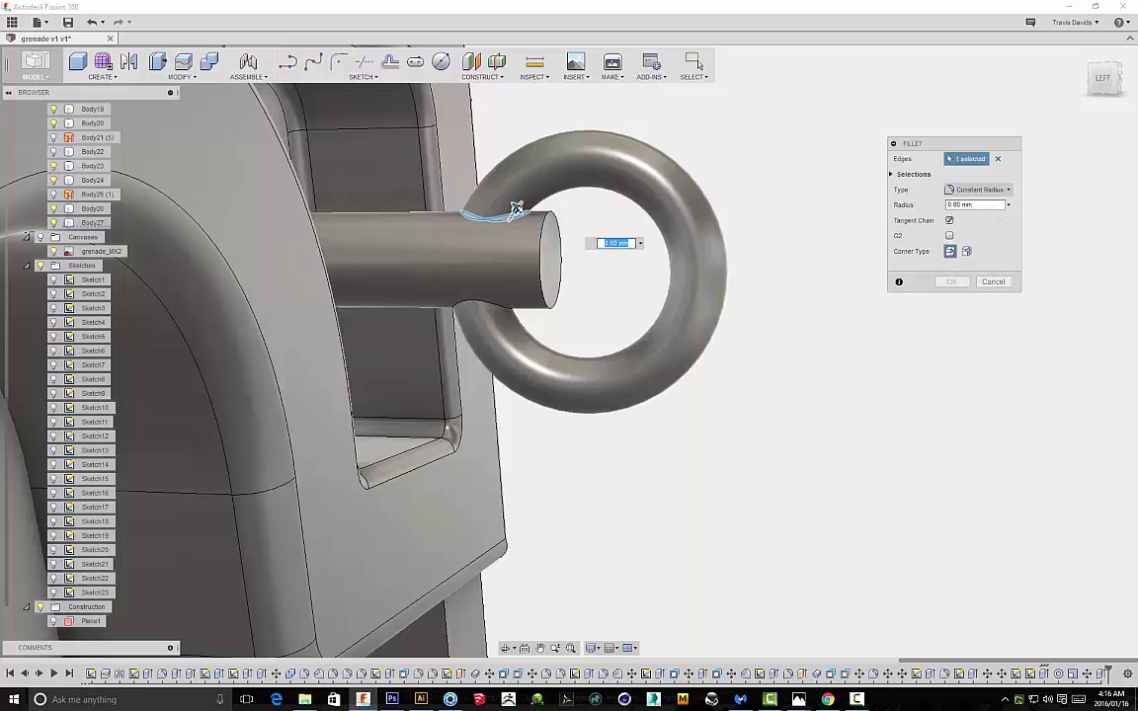
{"action": "left_click", "coordinate": [991, 283]}
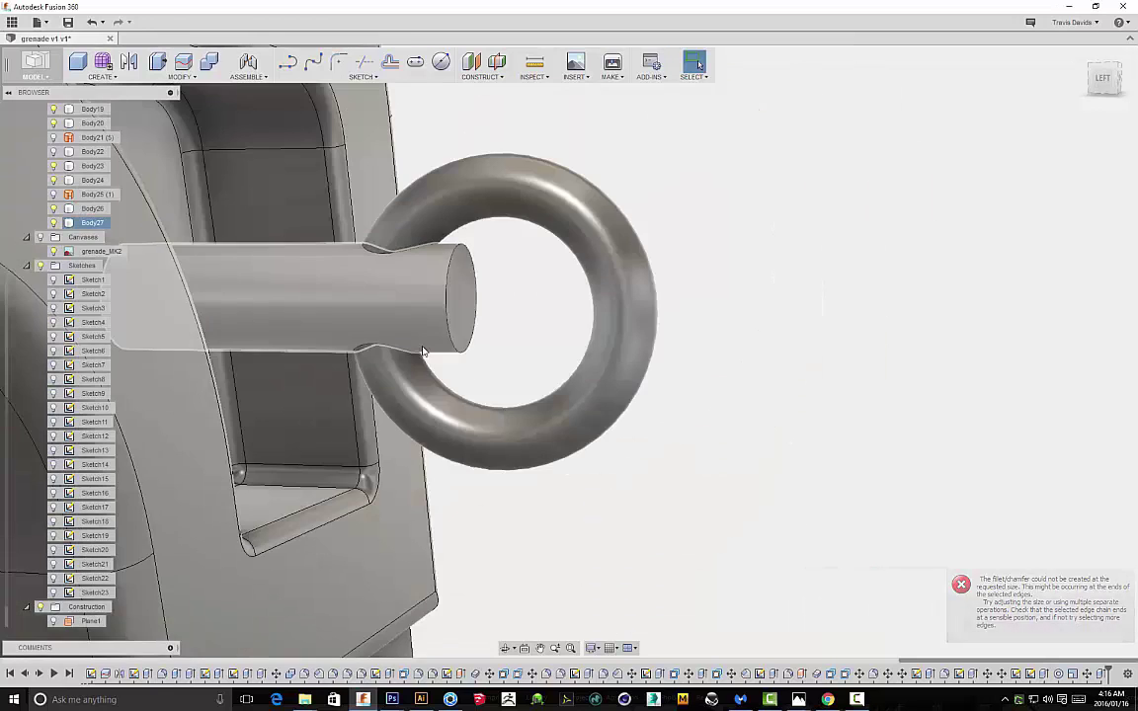
Try to fillet the lower edge where the ring meets the pin
{"action": "left_click", "coordinate": [411, 351]}
{"action": "right_click", "coordinate": [783, 328]}
{"action": "left_click", "coordinate": [760, 389]}
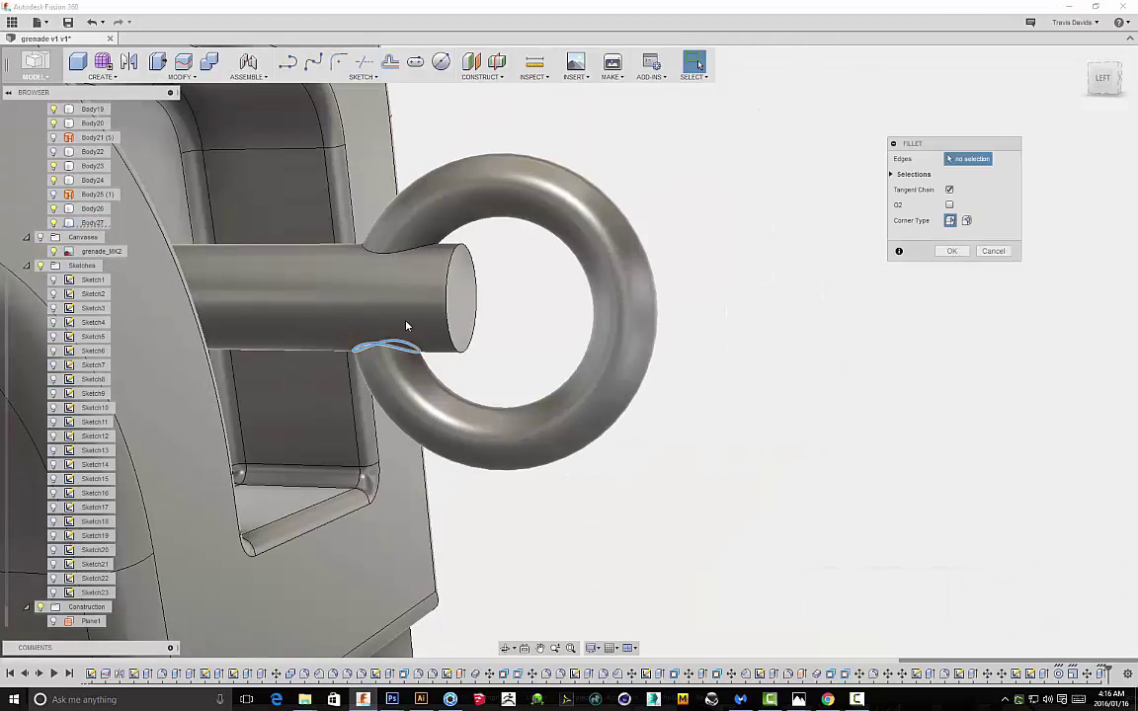
{"action": "left_click", "coordinate": [413, 336]}
{"action": "mouse_move", "coordinate": [412, 357]}
{"action": "left_mouse_down"}
{"action": "mouse_move", "coordinate": [419, 368]}
{"action": "mouse_move", "coordinate": [412, 354]}
{"action": "left_mouse_up"}
{"action": "scroll", "coordinate": [440, 346], "scroll_direction": "down", "scroll_amount": 5}
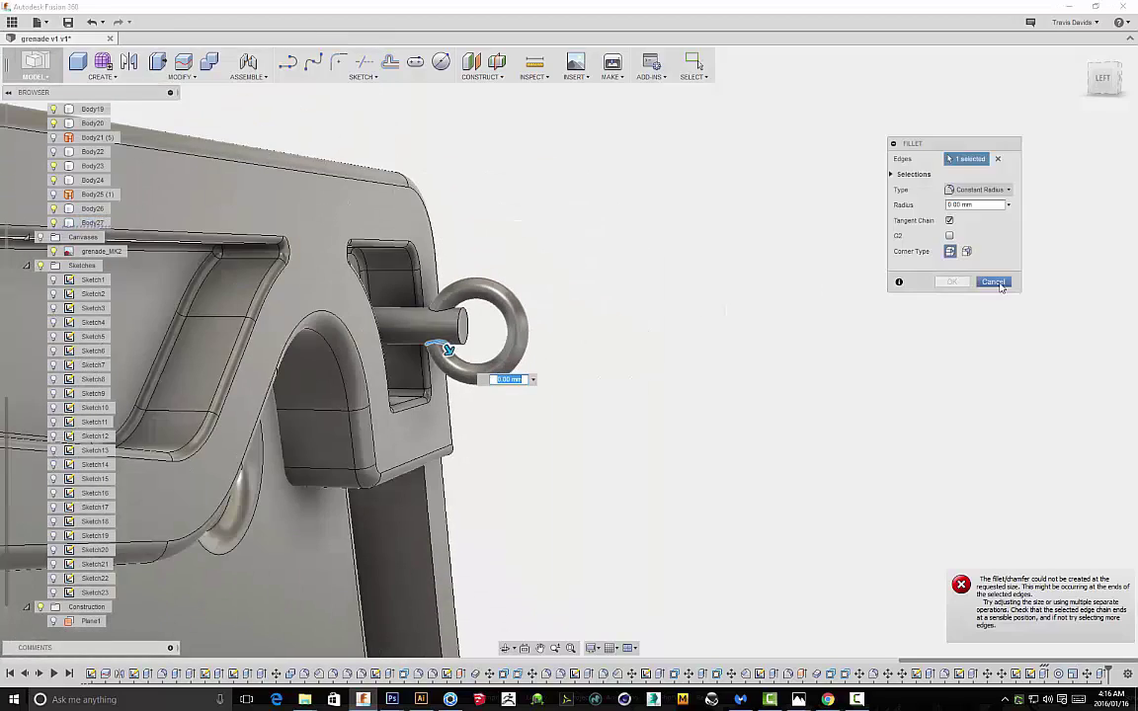
{"action": "left_click", "coordinate": [993, 283]}
{"action": "middle_click_drag", "start_coordinate": [713, 325], "coordinate": [474, 266], "text": "shift"}
{"action": "scroll", "coordinate": [583, 286], "scroll_direction": "up", "scroll_amount": 8}
{"action": "scroll", "coordinate": [541, 284], "scroll_direction": "down", "scroll_amount": 3}
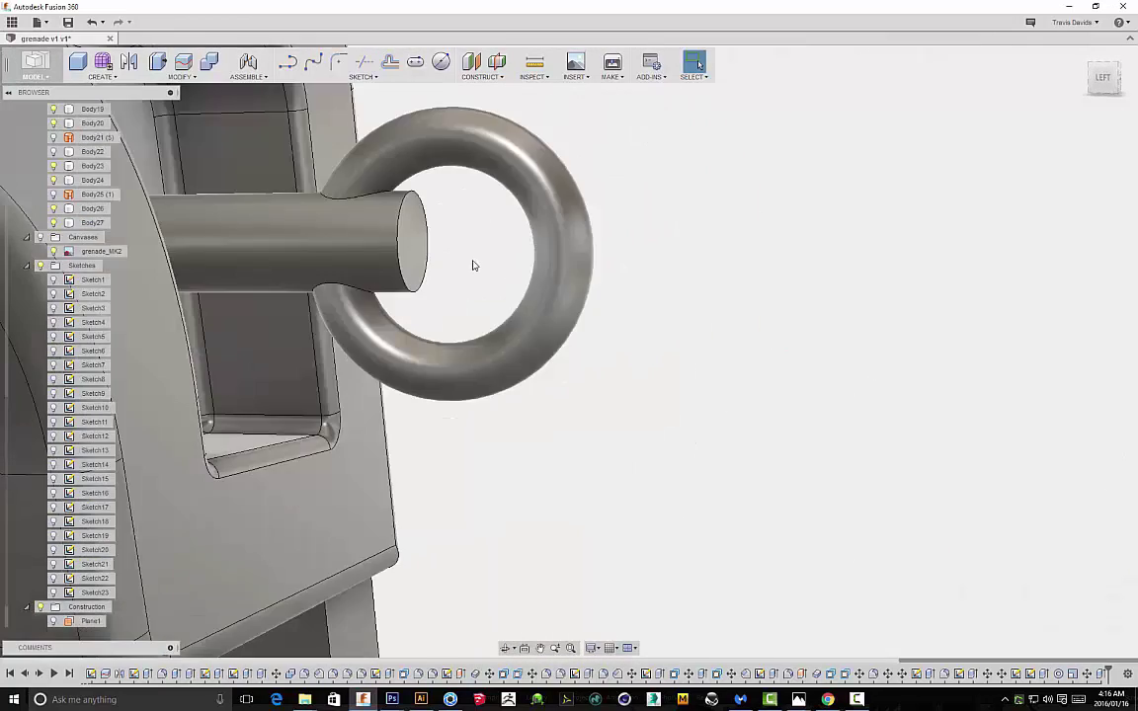
{"action": "left_click", "coordinate": [425, 255]}
{"action": "right_click", "coordinate": [697, 299]}
{"action": "left_click", "coordinate": [695, 341]}
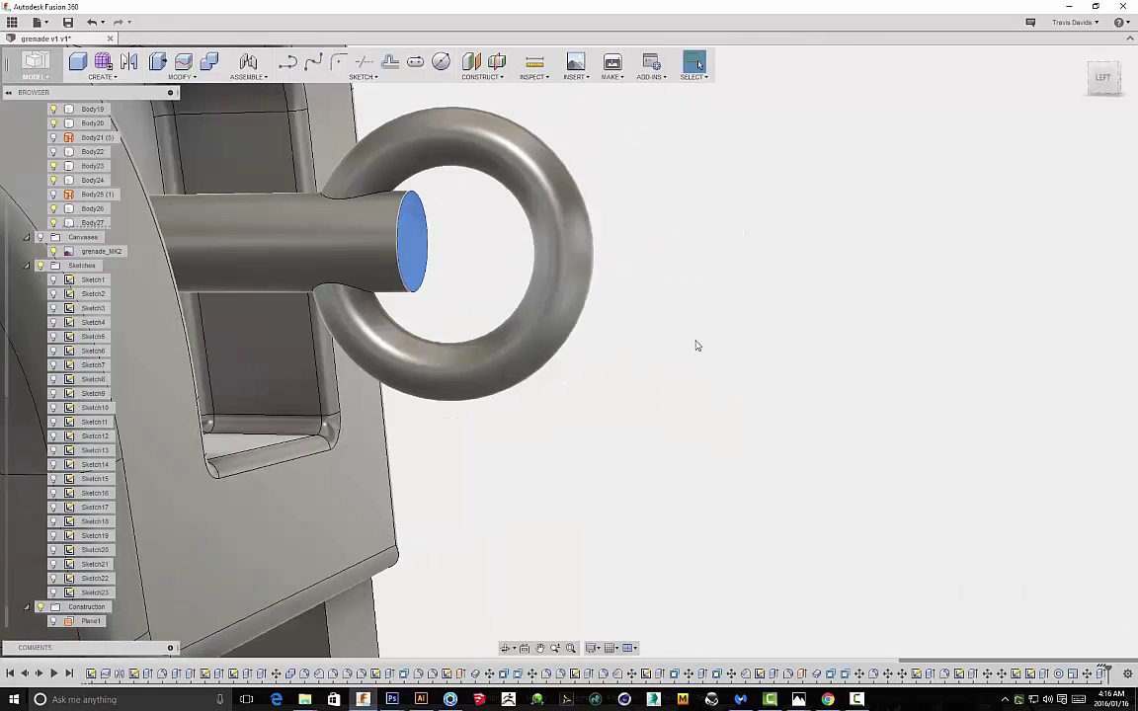
{"action": "left_click_drag", "start_coordinate": [434, 247], "coordinate": [334, 249]}
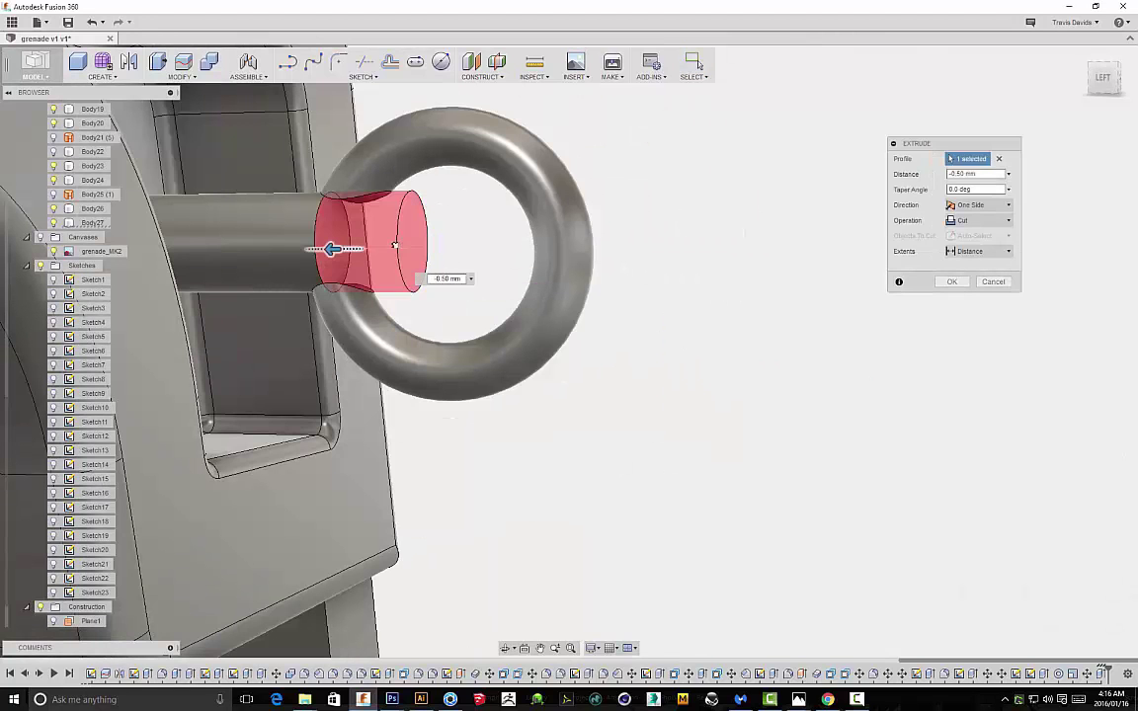
{"action": "scroll", "coordinate": [368, 237], "scroll_direction": "up", "scroll_amount": 4}
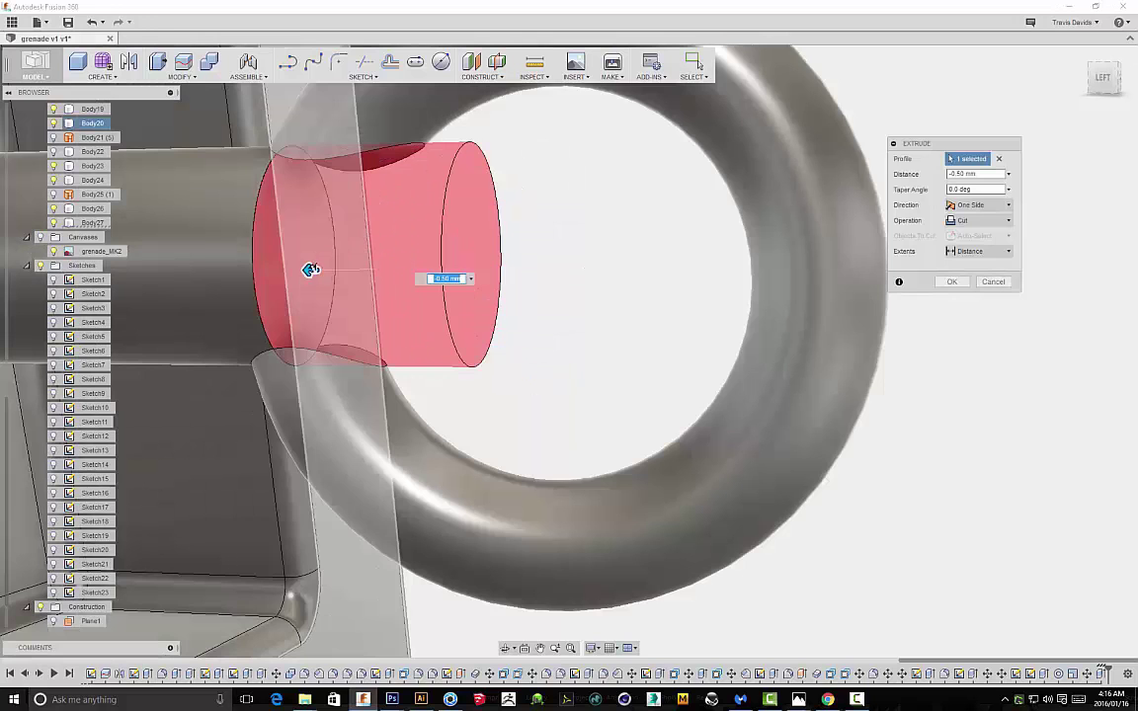
{"action": "key", "text": "ctrl+z"}
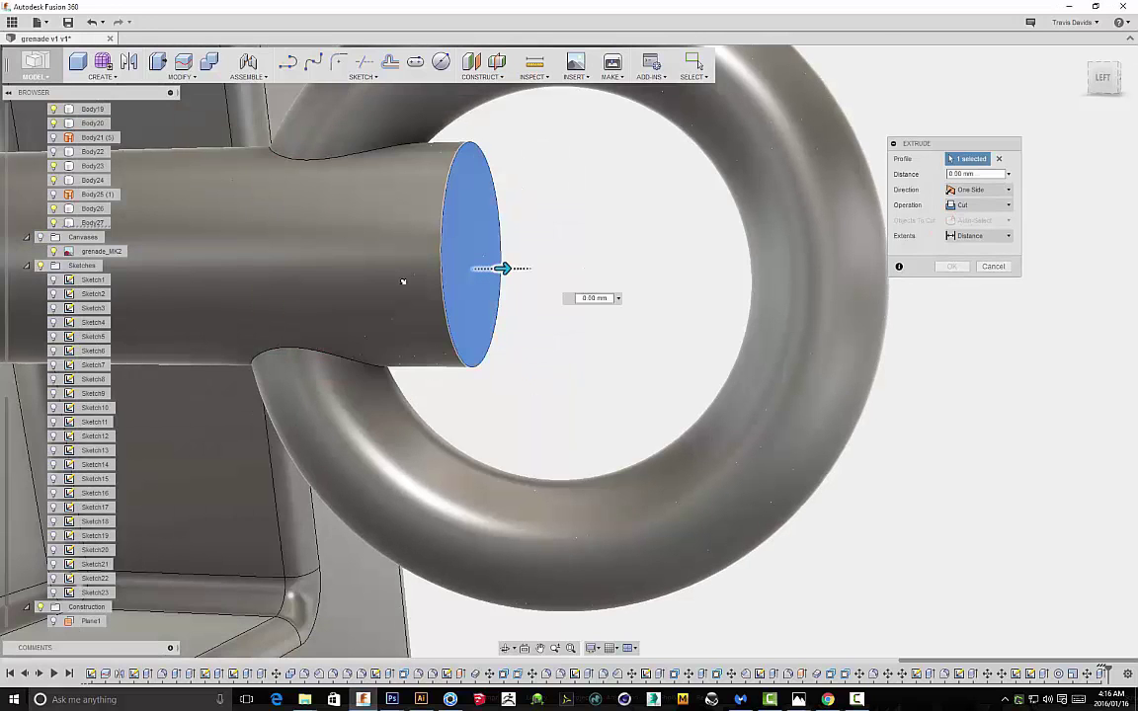
{"action": "scroll", "coordinate": [404, 284], "scroll_direction": "up", "scroll_amount": 1}
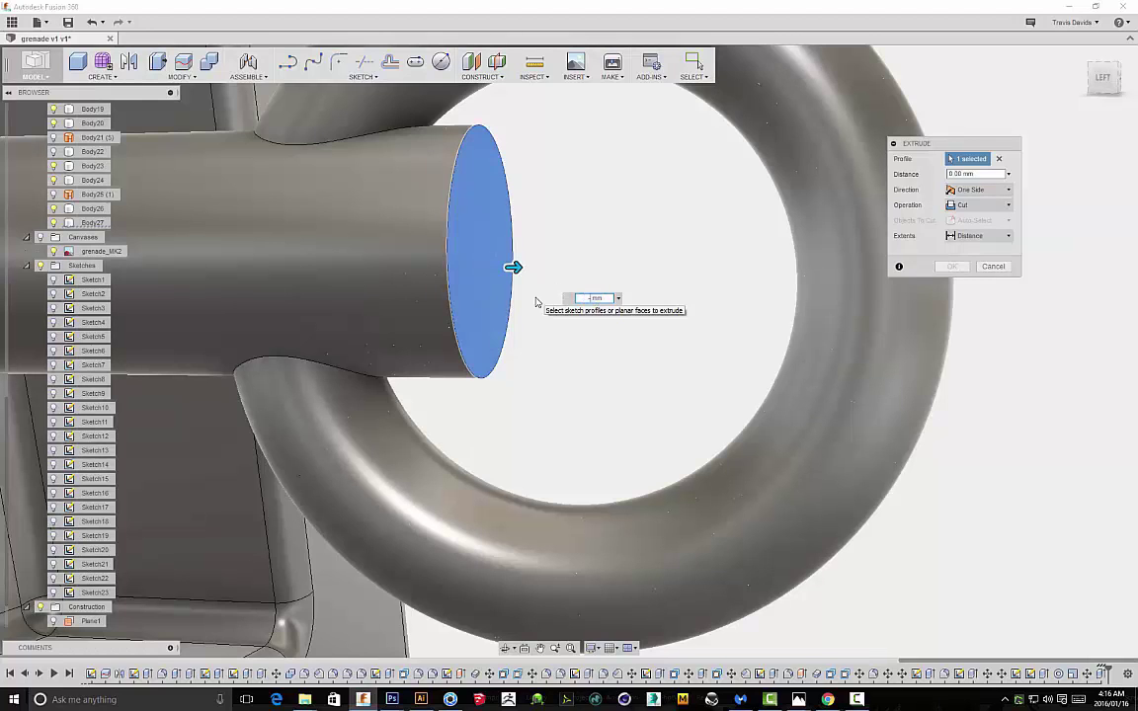
{"action": "type", "text": "2"}
{"action": "key", "text": "BackSpace"}
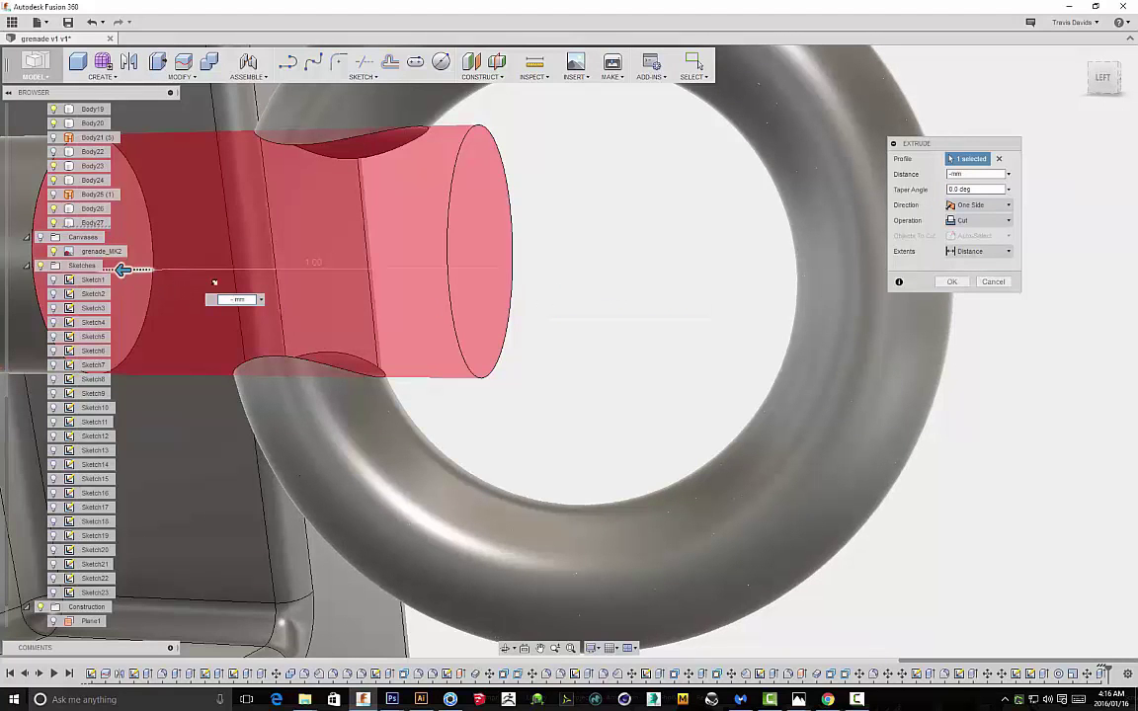
{"action": "left_click_drag", "start_coordinate": [200, 281], "coordinate": [263, 278]}
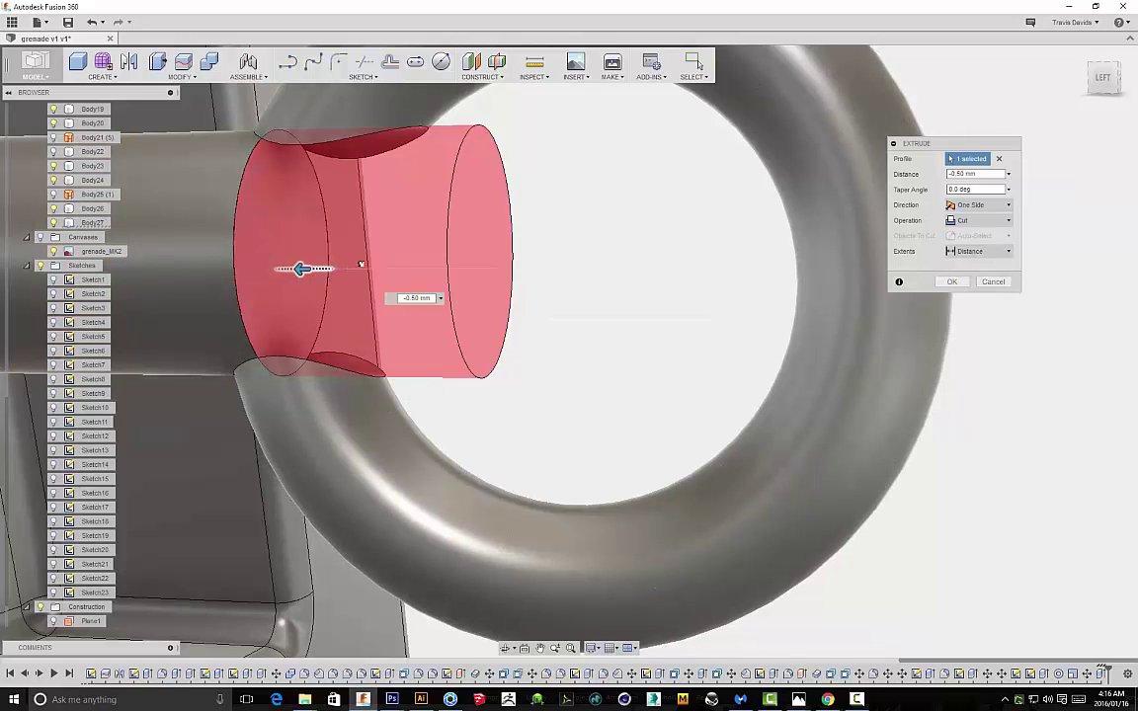
{"action": "left_click", "coordinate": [1006, 284]}
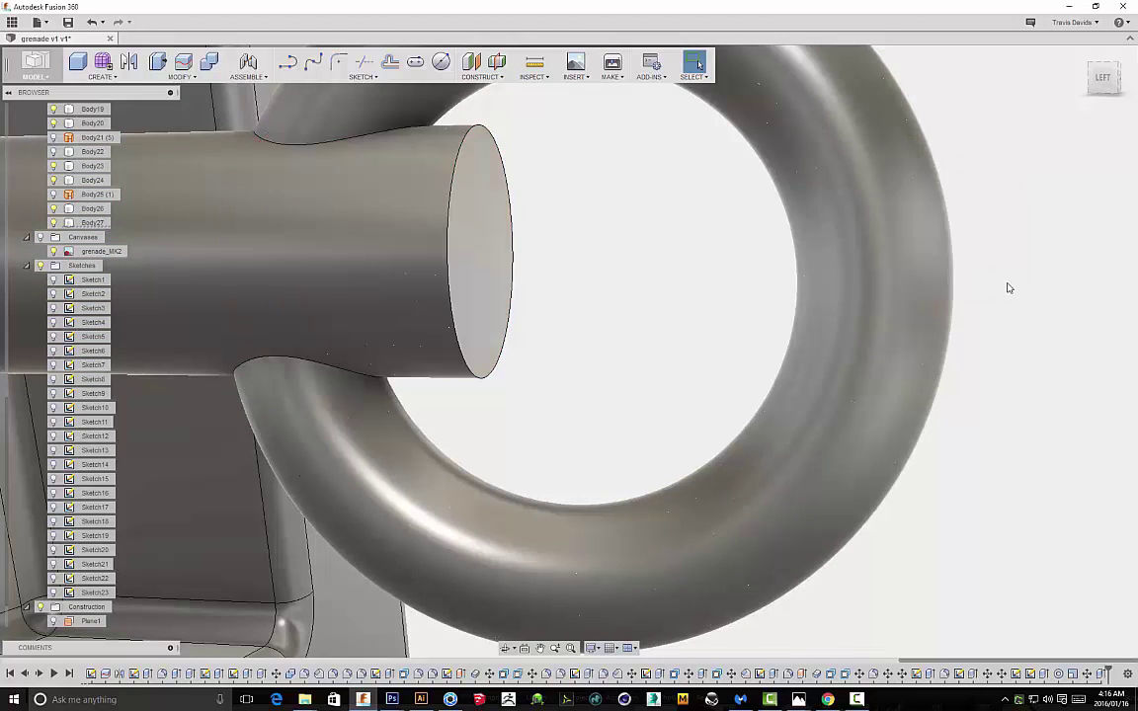
Sketch a circle in the left view that fills the ring's inner opening and overlaps the pin's end
{"action": "scroll", "coordinate": [1008, 285], "scroll_direction": "down", "scroll_amount": 7}
{"action": "left_click", "coordinate": [1102, 77]}
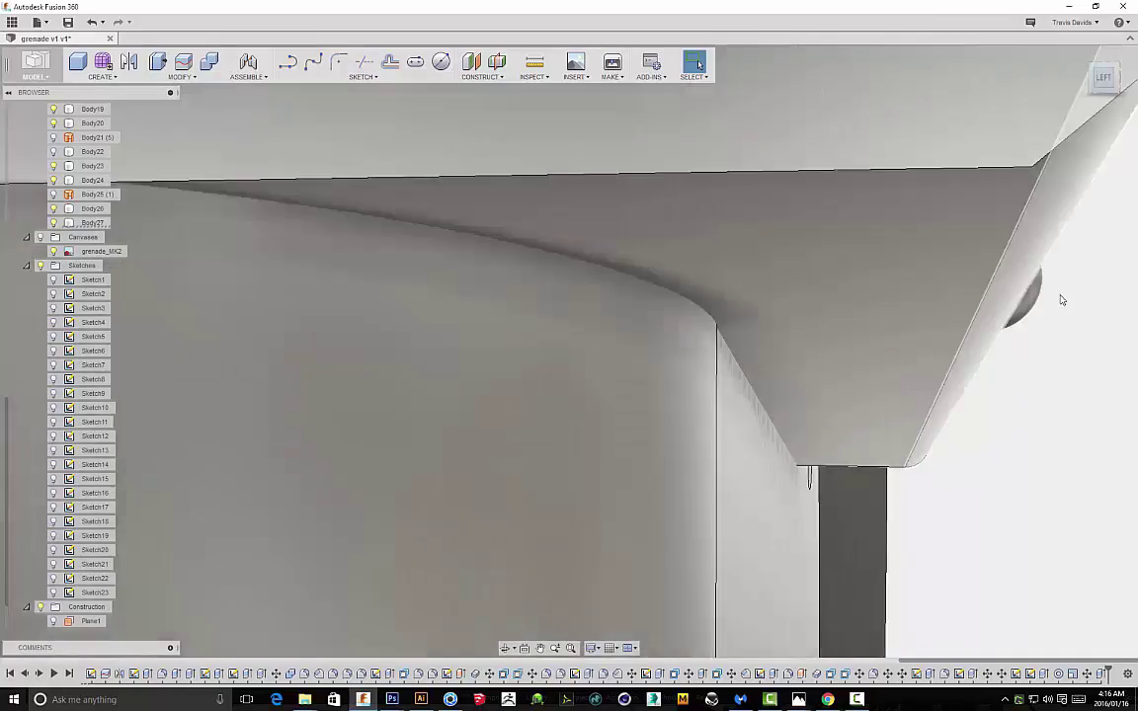
{"action": "middle_click_drag", "start_coordinate": [993, 298], "coordinate": [671, 317]}
{"action": "scroll", "coordinate": [583, 296], "scroll_direction": "up", "scroll_amount": 5}
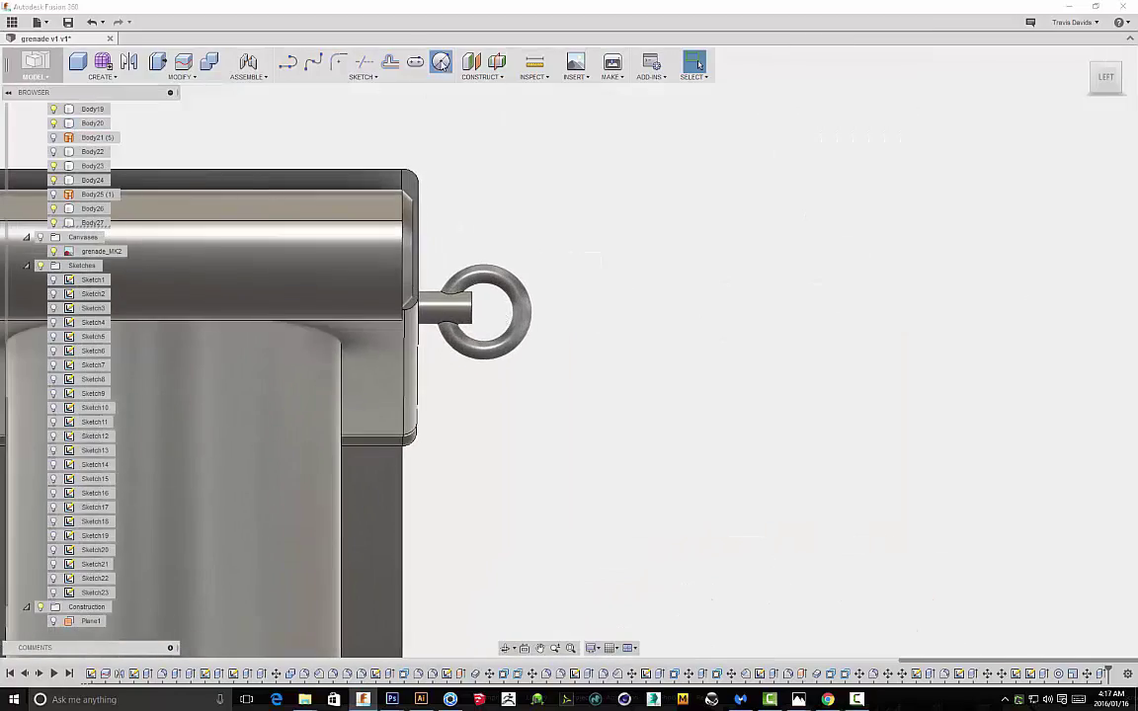
{"action": "left_click", "coordinate": [441, 65]}
{"action": "left_click", "coordinate": [487, 313]}
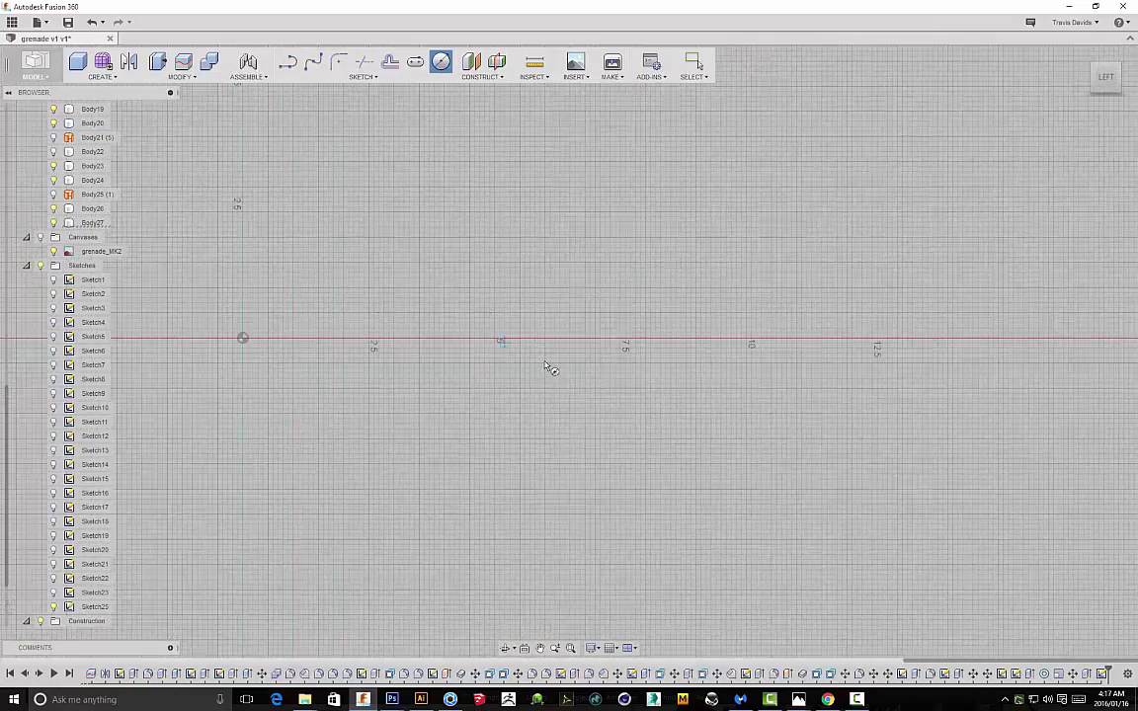
{"action": "scroll", "coordinate": [546, 364], "scroll_direction": "down", "scroll_amount": 8}
{"action": "mouse_move", "coordinate": [698, 279]}
{"action": "middle_mouse_down"}
{"action": "mouse_move", "coordinate": [155, 293]}
{"action": "mouse_move", "coordinate": [163, 321]}
{"action": "middle_mouse_up"}
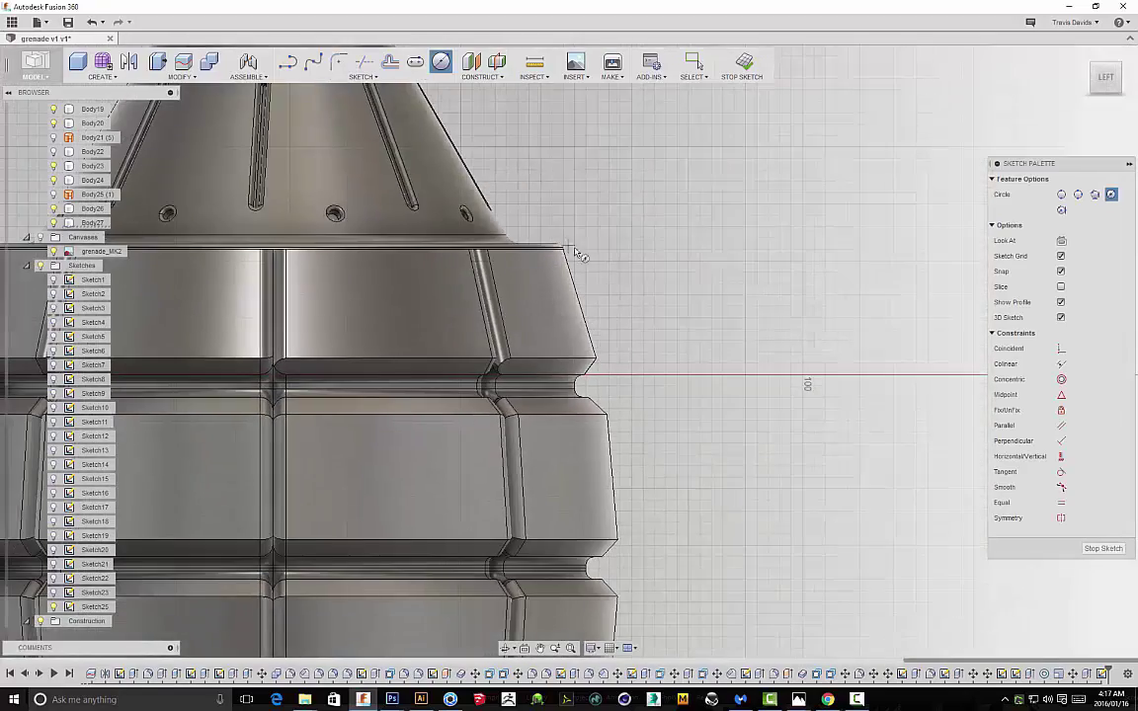
{"action": "scroll", "coordinate": [571, 250], "scroll_direction": "down", "scroll_amount": 5}
{"action": "scroll", "coordinate": [499, 107], "scroll_direction": "up", "scroll_amount": 8}
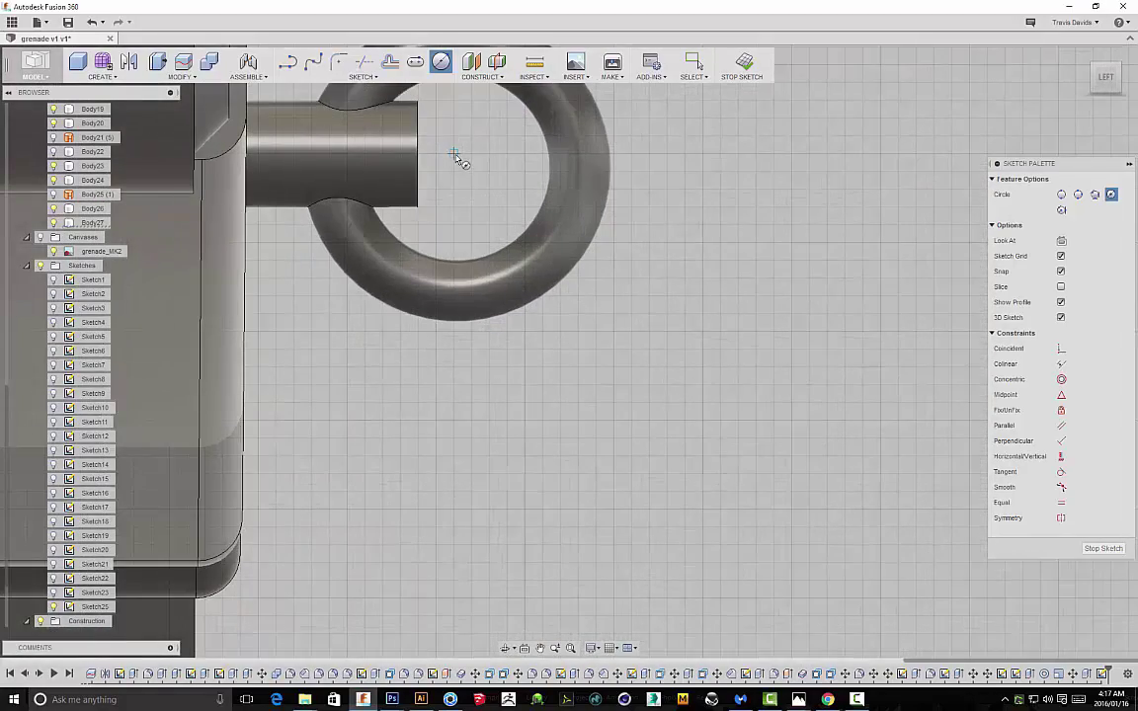
{"action": "scroll", "coordinate": [468, 216], "scroll_direction": "down", "scroll_amount": 1}
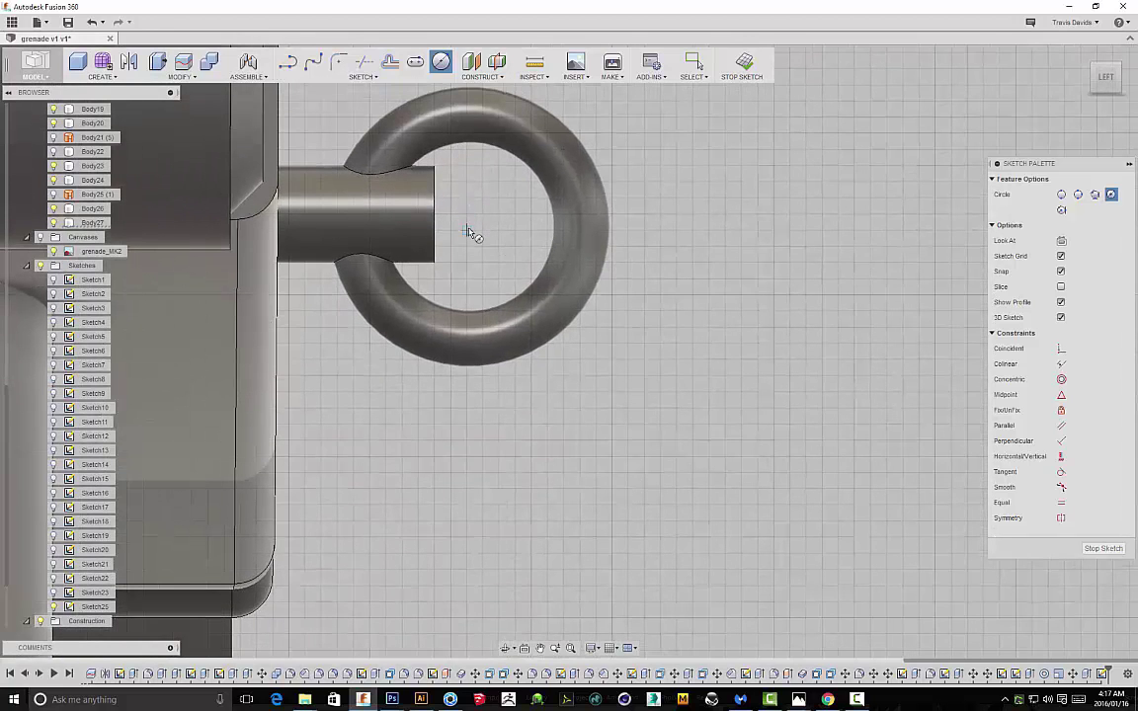
{"action": "scroll", "coordinate": [470, 232], "scroll_direction": "up", "scroll_amount": 1}
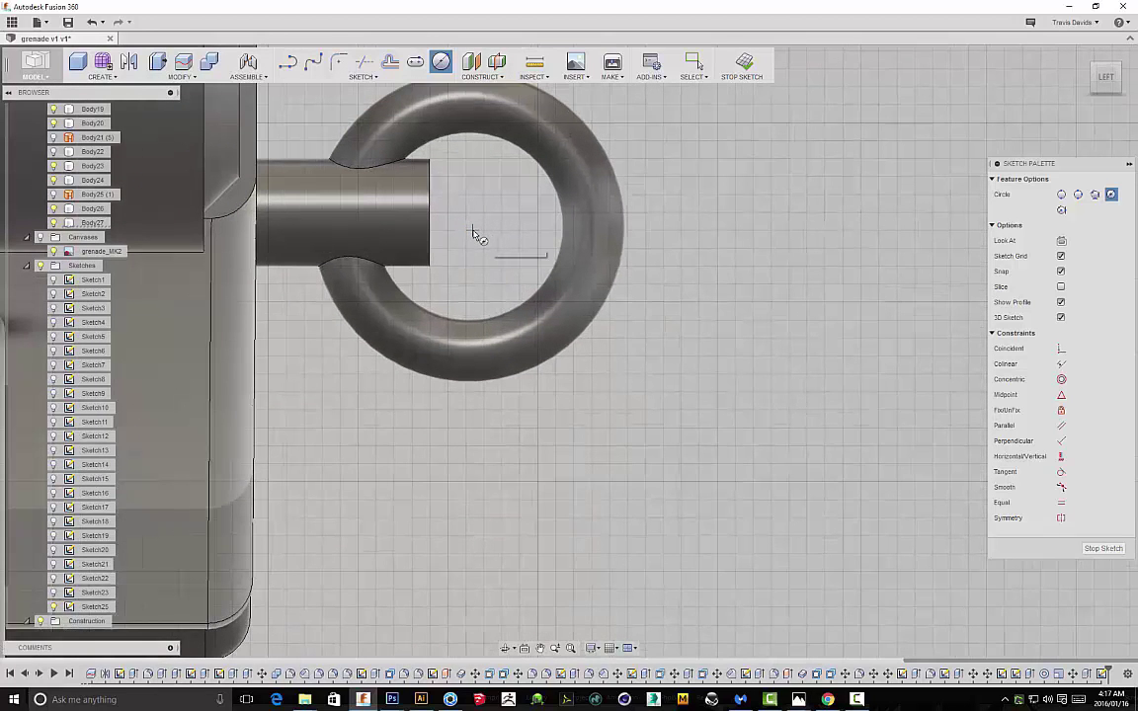
{"action": "left_click", "coordinate": [382, 205]}
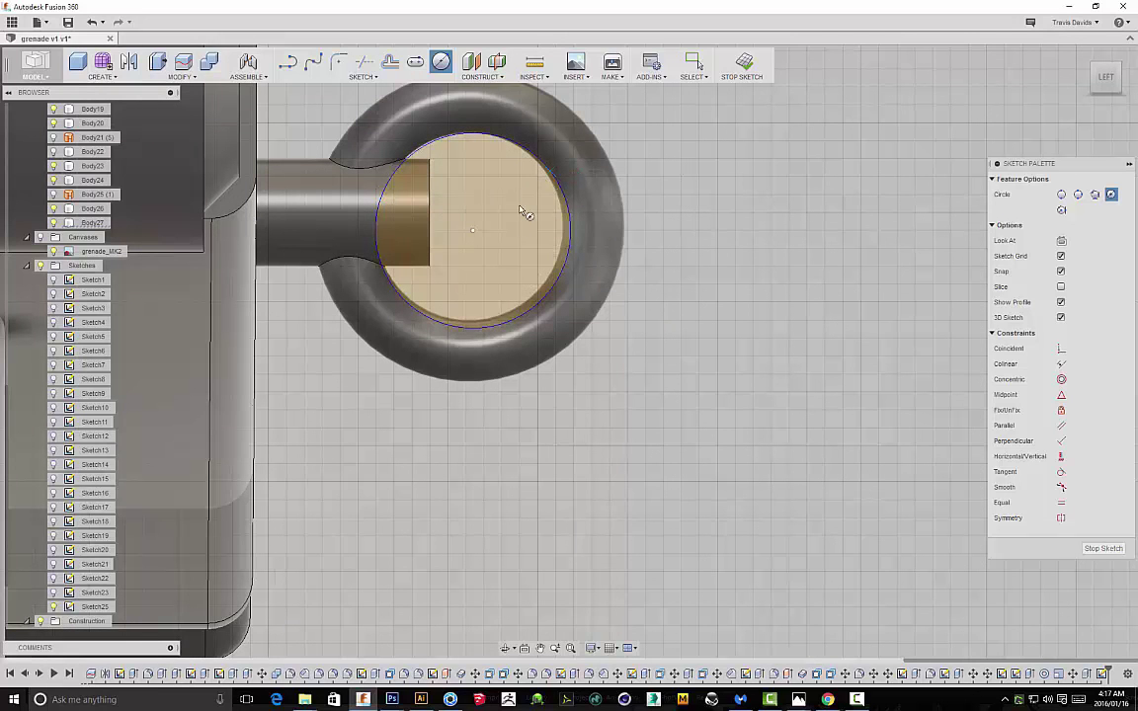
{"action": "right_click", "coordinate": [616, 207]}
{"action": "left_click", "coordinate": [648, 172]}
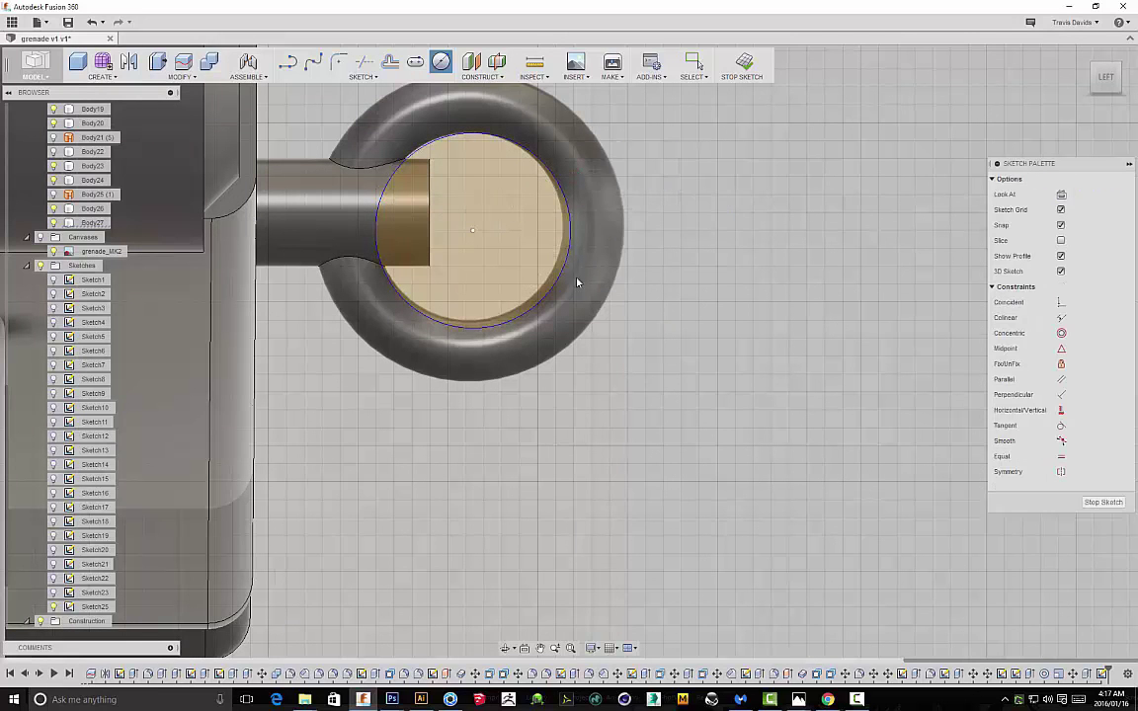
Move the circle 0.02 mm in X and 0.03 mm in Y to centre it on the ring's opening
{"action": "left_click", "coordinate": [533, 309]}
{"action": "key", "text": "m"}
{"action": "left_click_drag", "start_coordinate": [458, 215], "coordinate": [454, 211]}
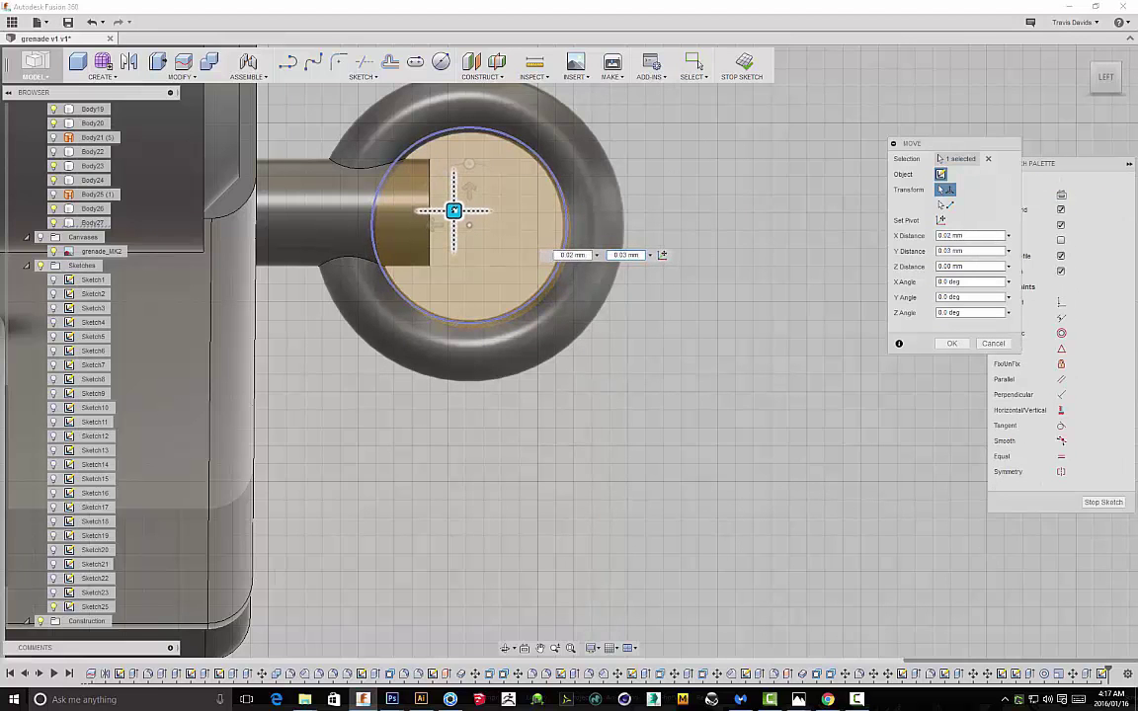
{"action": "left_click", "coordinate": [962, 344]}
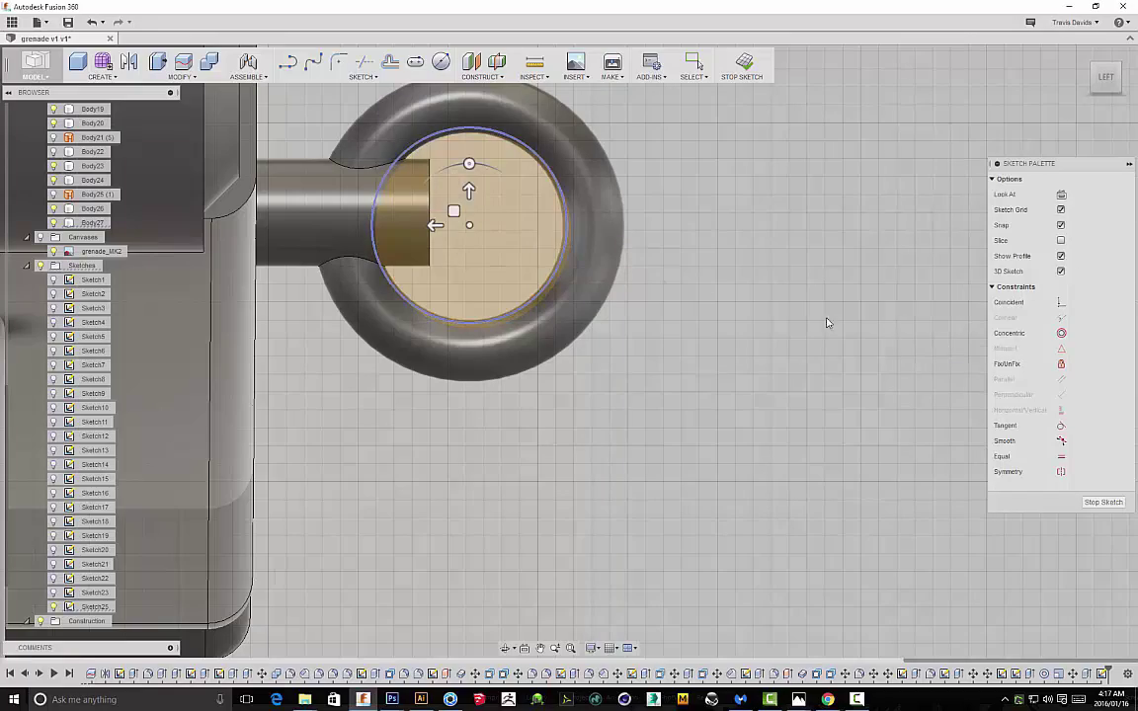
Try to extrude the circle 17 mm through the ring as a new body
{"action": "scroll", "coordinate": [642, 336], "scroll_direction": "down", "scroll_amount": 2}
{"action": "middle_click_drag", "start_coordinate": [761, 366], "coordinate": [701, 379], "text": "shift"}
{"action": "scroll", "coordinate": [630, 411], "scroll_direction": "down", "scroll_amount": 4}
{"action": "middle_click_drag", "start_coordinate": [630, 412], "coordinate": [459, 435], "text": "shift"}
{"action": "mouse_move", "coordinate": [460, 434]}
{"action": "middle_mouse_down"}
{"action": "mouse_move", "coordinate": [474, 441]}
{"action": "mouse_move", "coordinate": [421, 416]}
{"action": "middle_mouse_up"}
{"action": "right_click", "coordinate": [457, 437]}
{"action": "left_click", "coordinate": [451, 495]}
{"action": "left_click_drag", "start_coordinate": [158, 452], "coordinate": [431, 375]}
{"action": "left_click", "coordinate": [978, 237]}
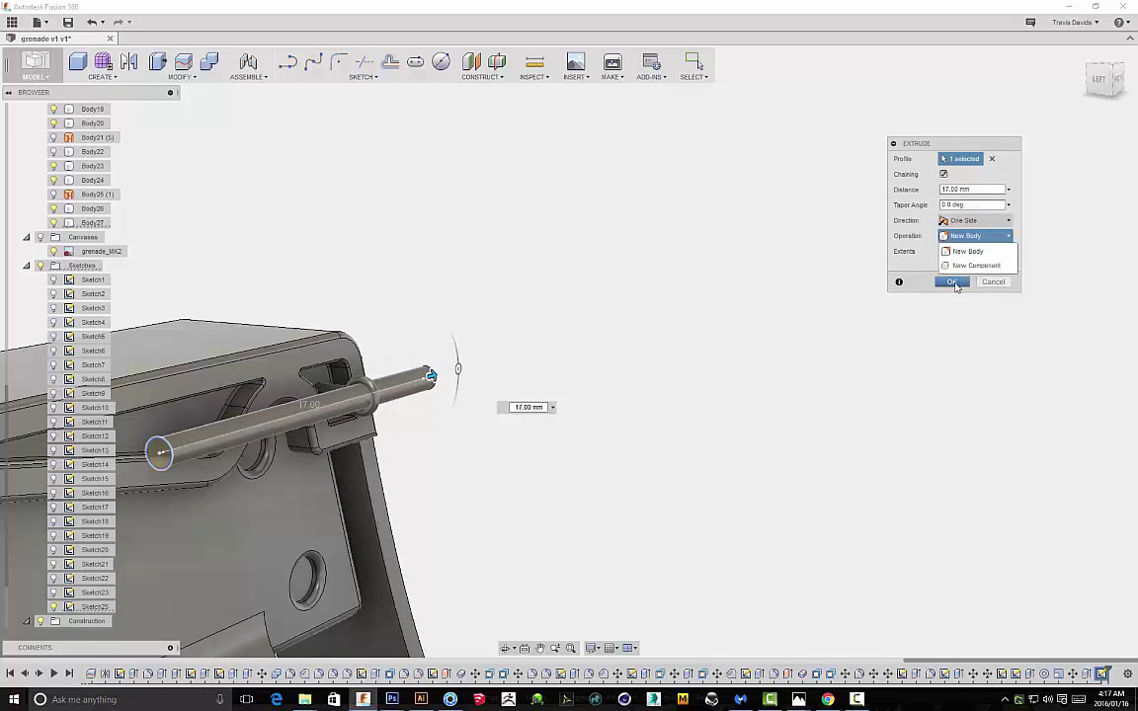
{"action": "left_click", "coordinate": [952, 283]}
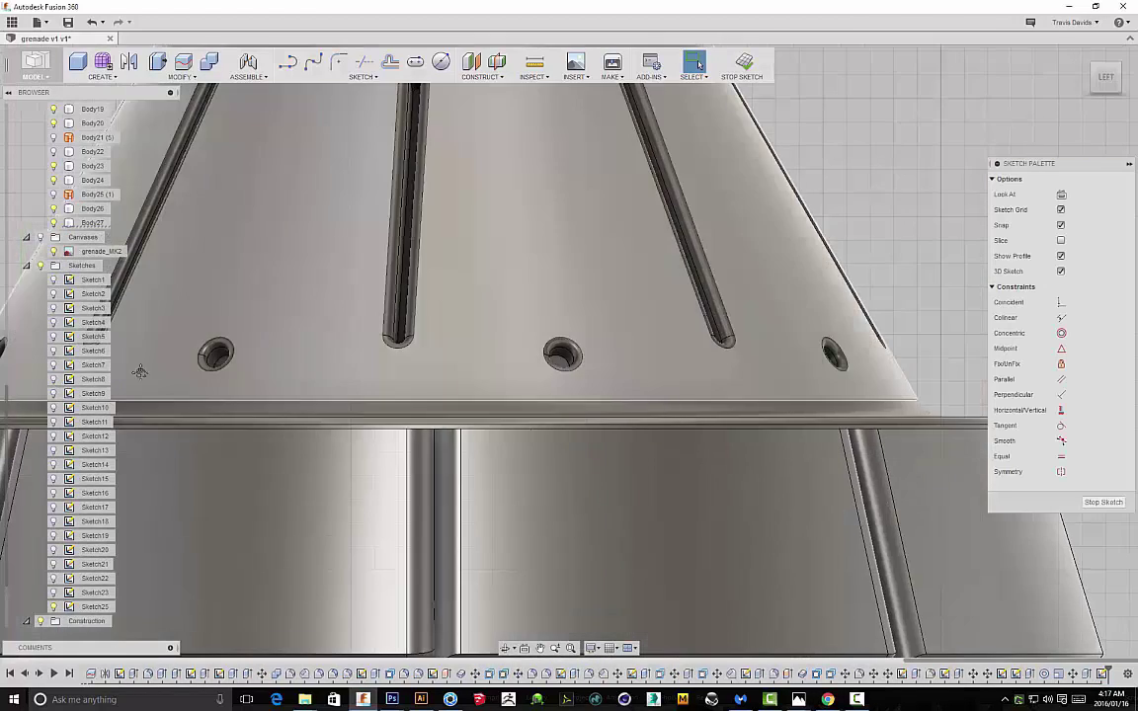
Cut the pin's end out of the ring's opening by extruding the circle profile 13.50 mm with the Cut operation
{"action": "middle_click_drag", "start_coordinate": [141, 372], "coordinate": [462, 216]}
{"action": "scroll", "coordinate": [467, 237], "scroll_direction": "down", "scroll_amount": 3}
{"action": "scroll", "coordinate": [473, 264], "scroll_direction": "down", "scroll_amount": 3}
{"action": "middle_click_drag", "start_coordinate": [484, 267], "coordinate": [530, 419]}
{"action": "scroll", "coordinate": [208, 206], "scroll_direction": "up", "scroll_amount": 3}
{"action": "scroll", "coordinate": [210, 205], "scroll_direction": "up", "scroll_amount": 2}
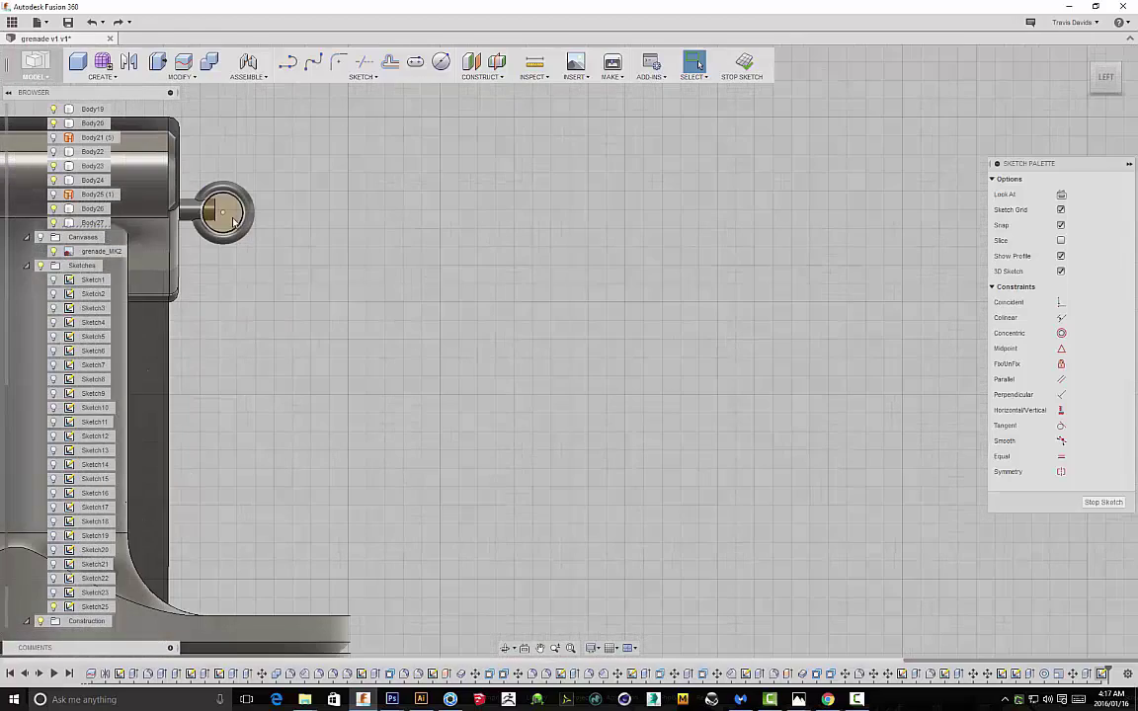
{"action": "right_click", "coordinate": [320, 229]}
{"action": "left_click", "coordinate": [300, 288]}
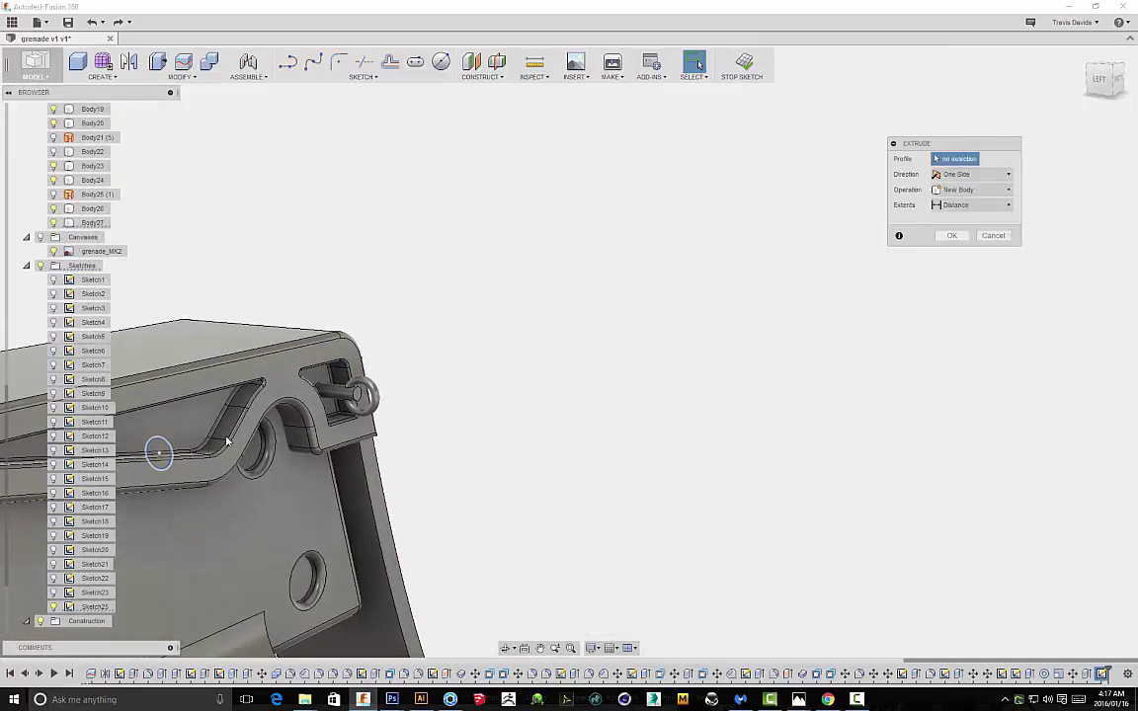
{"action": "left_click_drag", "start_coordinate": [168, 449], "coordinate": [367, 393]}
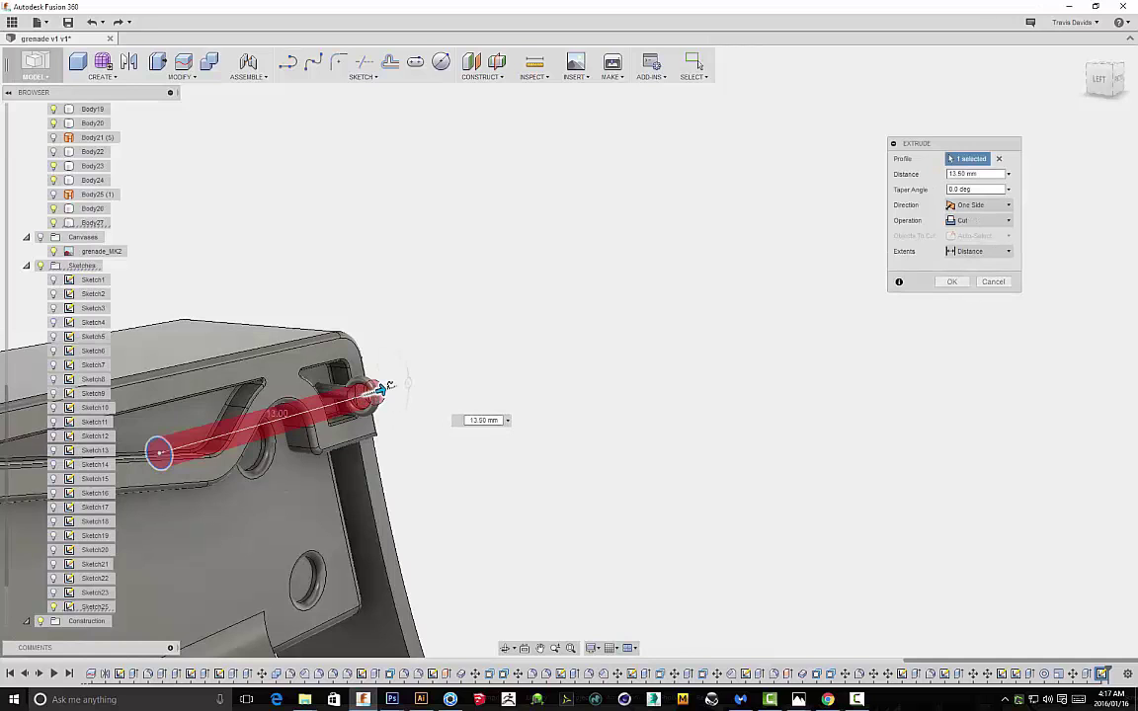
{"action": "left_click", "coordinate": [950, 283]}
Examine the trimmed pin and ring up close and from several sides, along with the grenade around them
{"action": "scroll", "coordinate": [426, 373], "scroll_direction": "up", "scroll_amount": 5}
{"action": "scroll", "coordinate": [431, 395], "scroll_direction": "down", "scroll_amount": 3}
{"action": "middle_click_drag", "start_coordinate": [465, 400], "coordinate": [726, 416], "text": "shift"}
{"action": "scroll", "coordinate": [497, 399], "scroll_direction": "down", "scroll_amount": 6}
{"action": "scroll", "coordinate": [267, 332], "scroll_direction": "up", "scroll_amount": 5}
{"action": "middle_click_drag", "start_coordinate": [268, 334], "coordinate": [503, 273], "text": "shift"}
{"action": "scroll", "coordinate": [566, 419], "scroll_direction": "down", "scroll_amount": 3}
{"action": "middle_click_drag", "start_coordinate": [558, 316], "coordinate": [530, 241]}
{"action": "scroll", "coordinate": [529, 241], "scroll_direction": "down", "scroll_amount": 1}
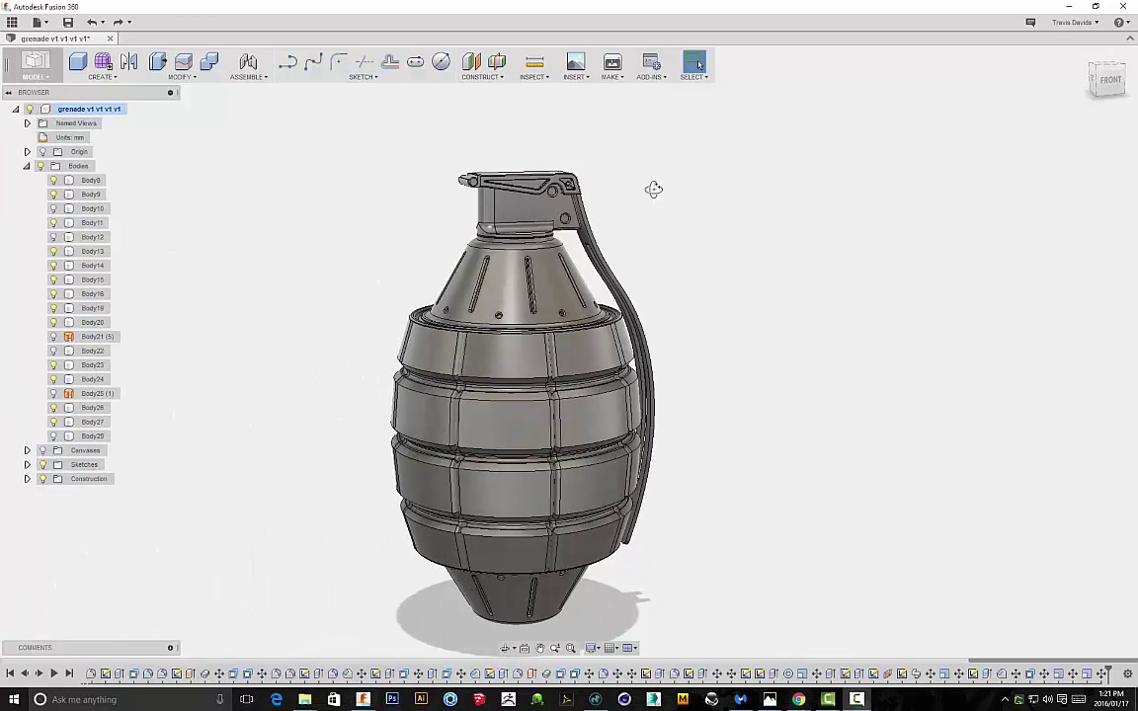
Sketch a large circle centred on the pin, on the face of the lever's pocket
{"action": "scroll", "coordinate": [652, 188], "scroll_direction": "up", "scroll_amount": 5}
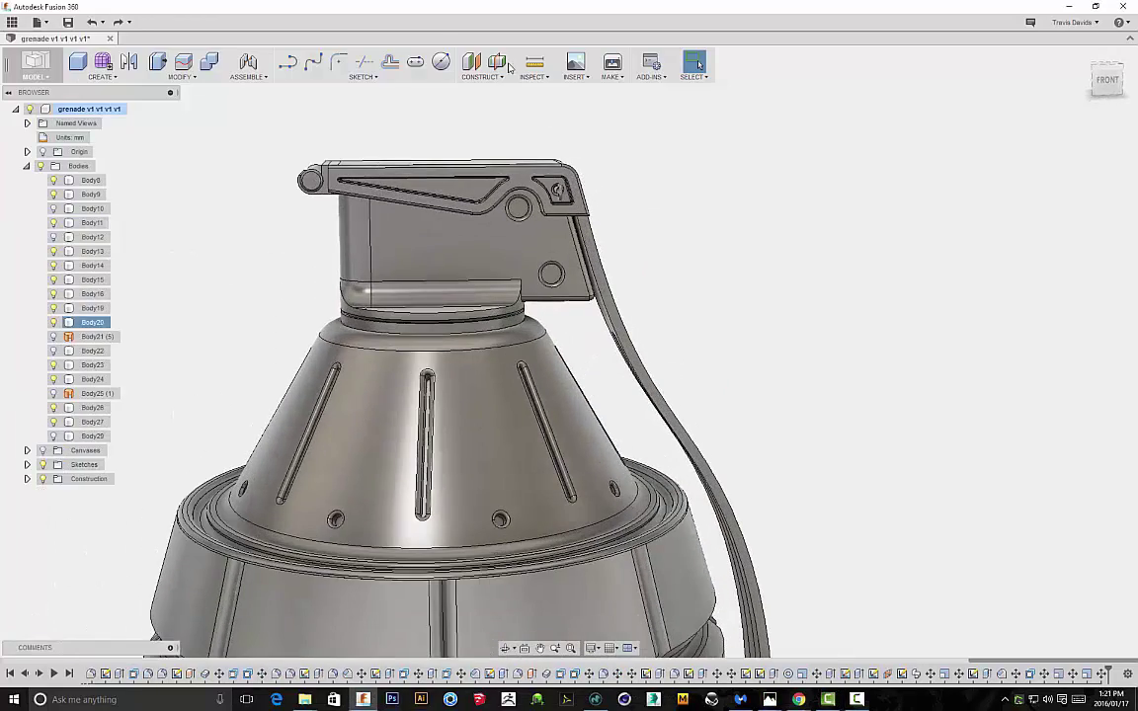
{"action": "left_click", "coordinate": [441, 62]}
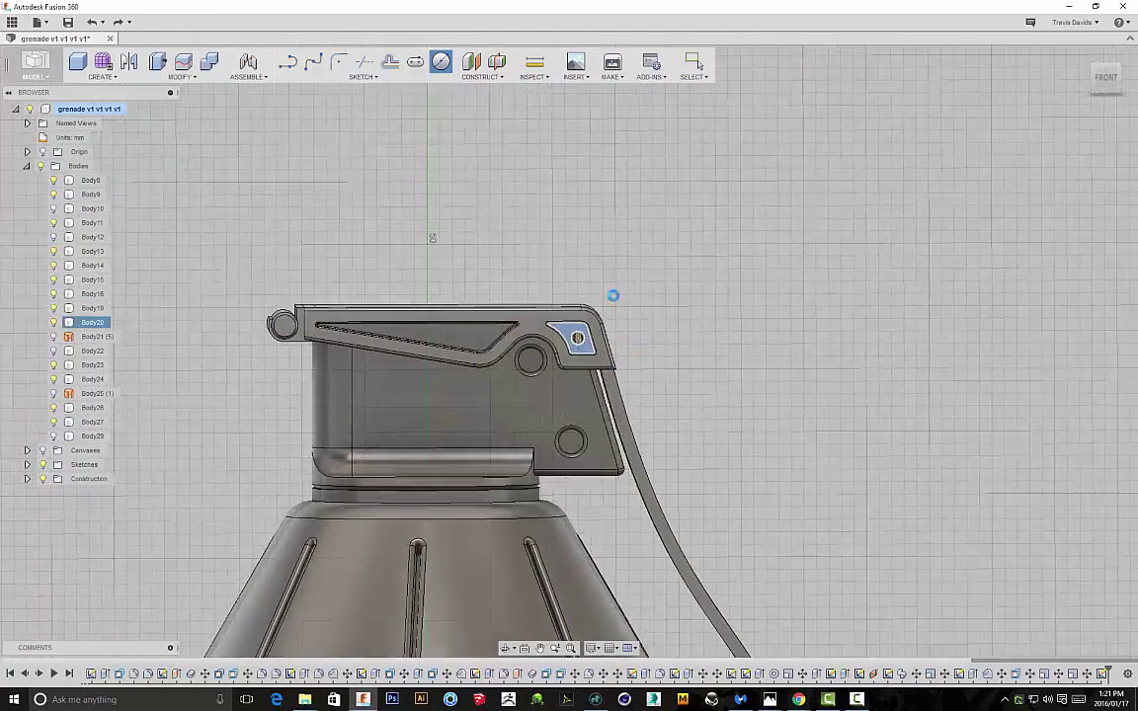
{"action": "scroll", "coordinate": [563, 222], "scroll_direction": "up", "scroll_amount": 3}
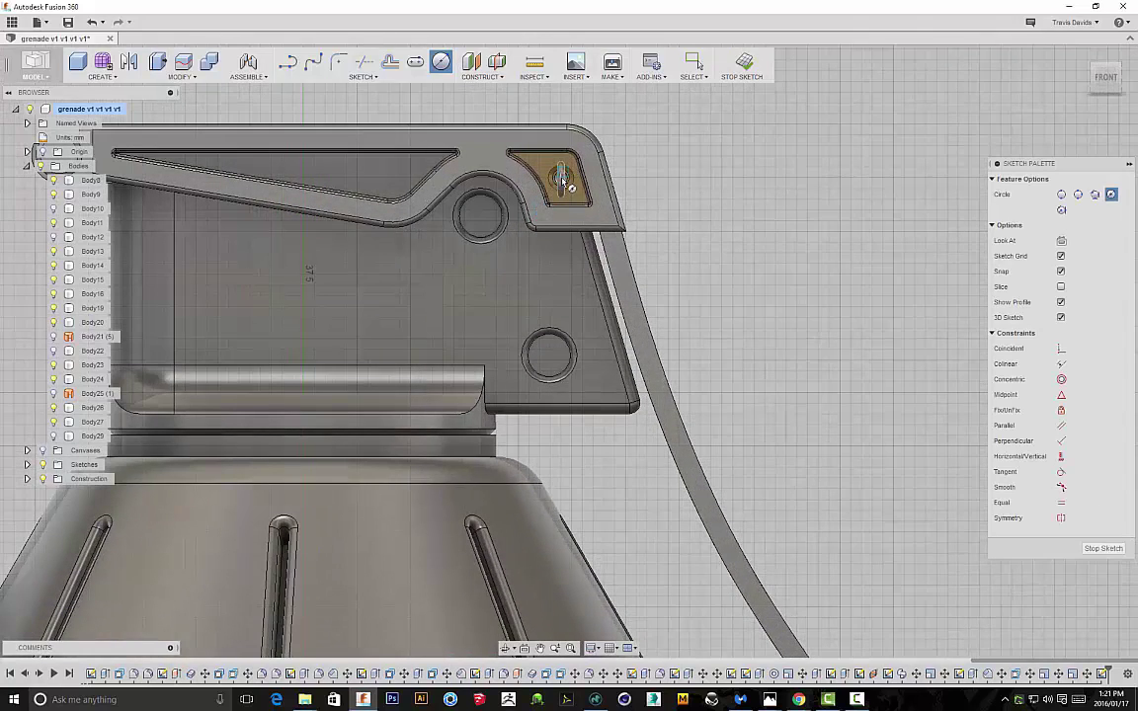
{"action": "scroll", "coordinate": [562, 181], "scroll_direction": "up", "scroll_amount": 3}
{"action": "left_click", "coordinate": [560, 177]}
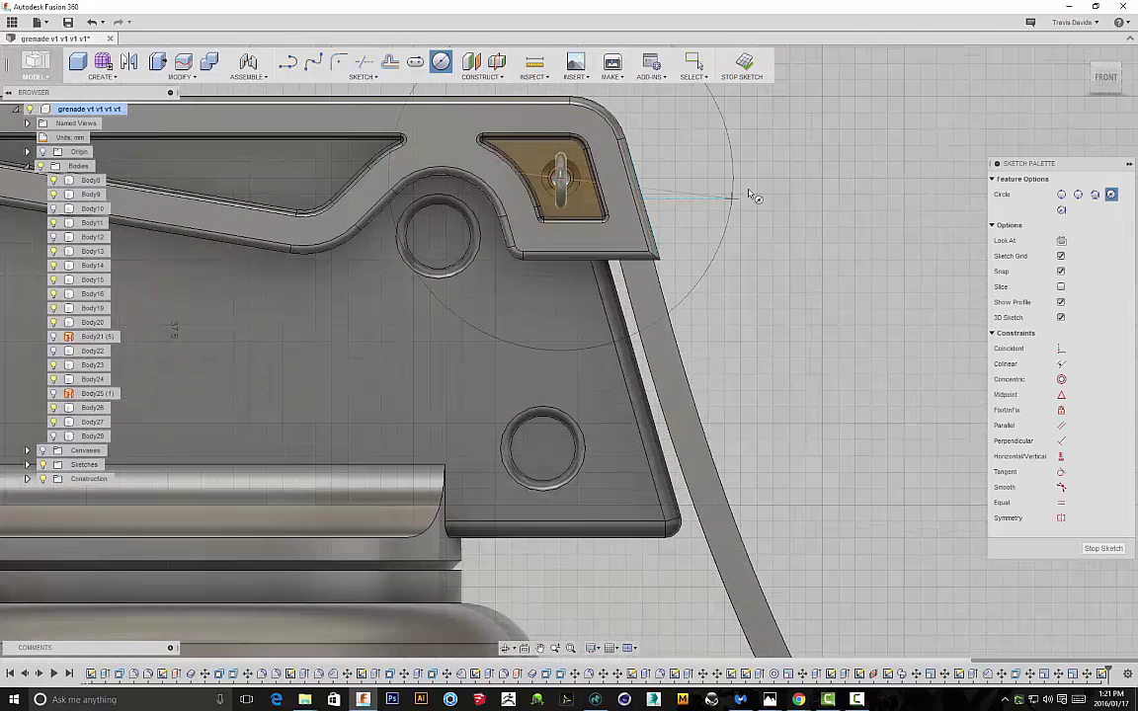
{"action": "left_click", "coordinate": [818, 186]}
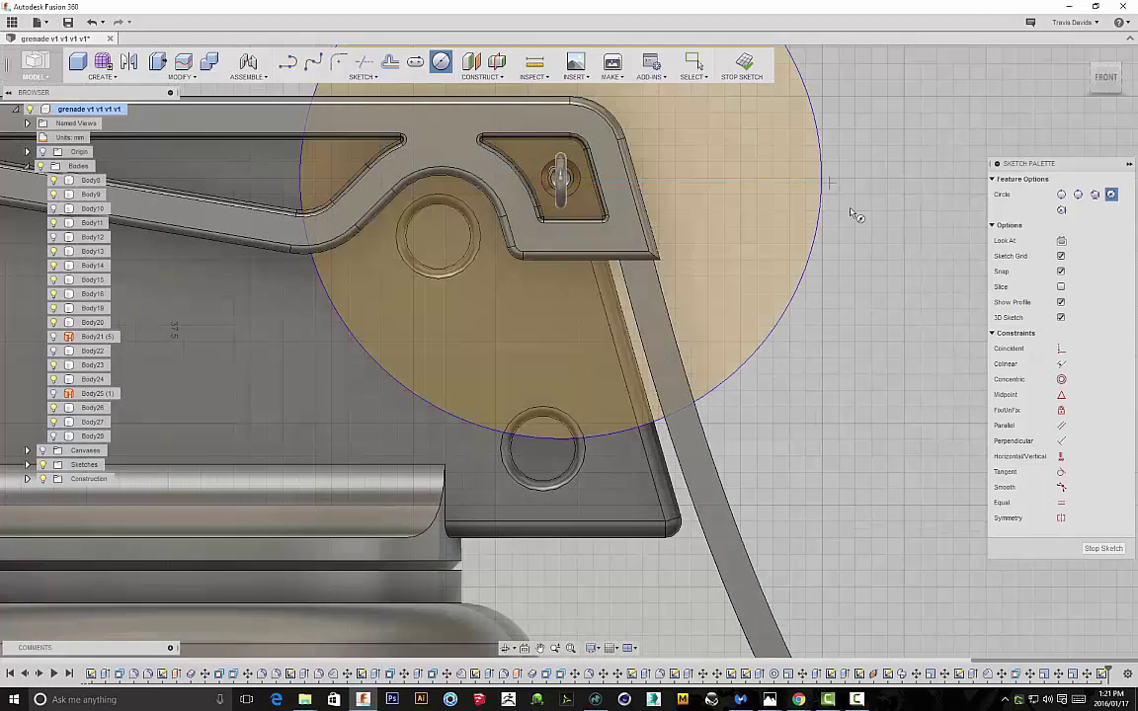
Draw a horizontal line across the large circle from its left edge to its right edge, near the pin's centre
{"action": "scroll", "coordinate": [868, 225], "scroll_direction": "down", "scroll_amount": 3}
{"action": "middle_click_drag", "start_coordinate": [793, 290], "coordinate": [704, 348]}
{"action": "key", "text": "l"}
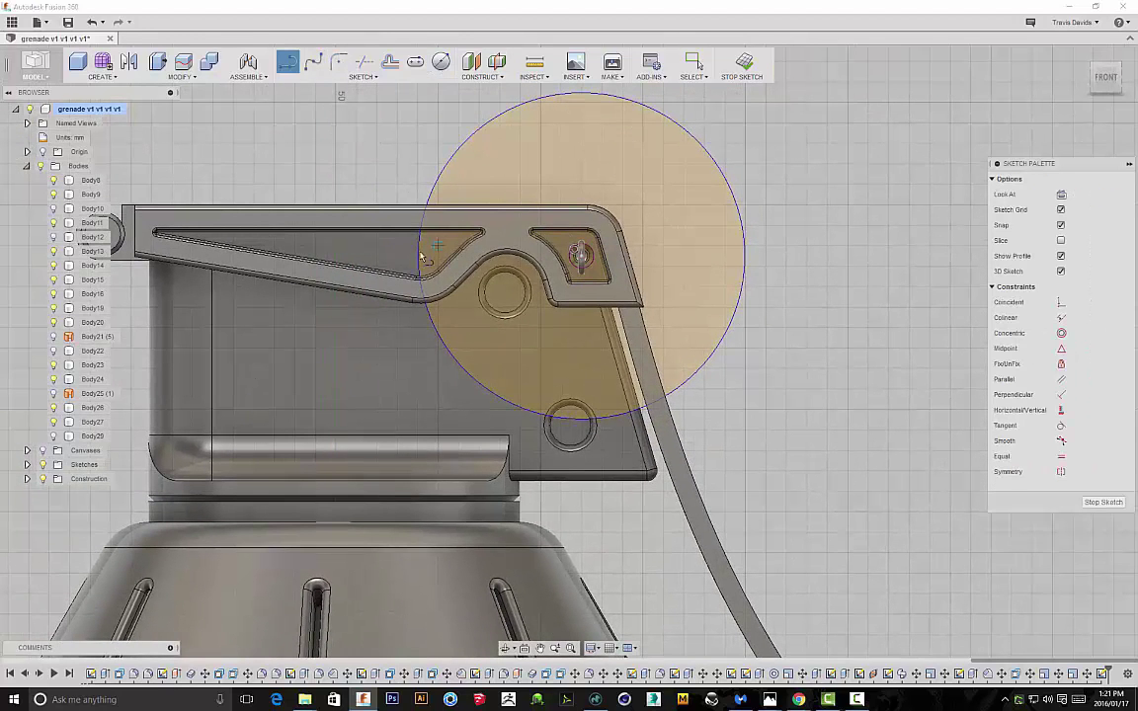
{"action": "left_click", "coordinate": [579, 255]}
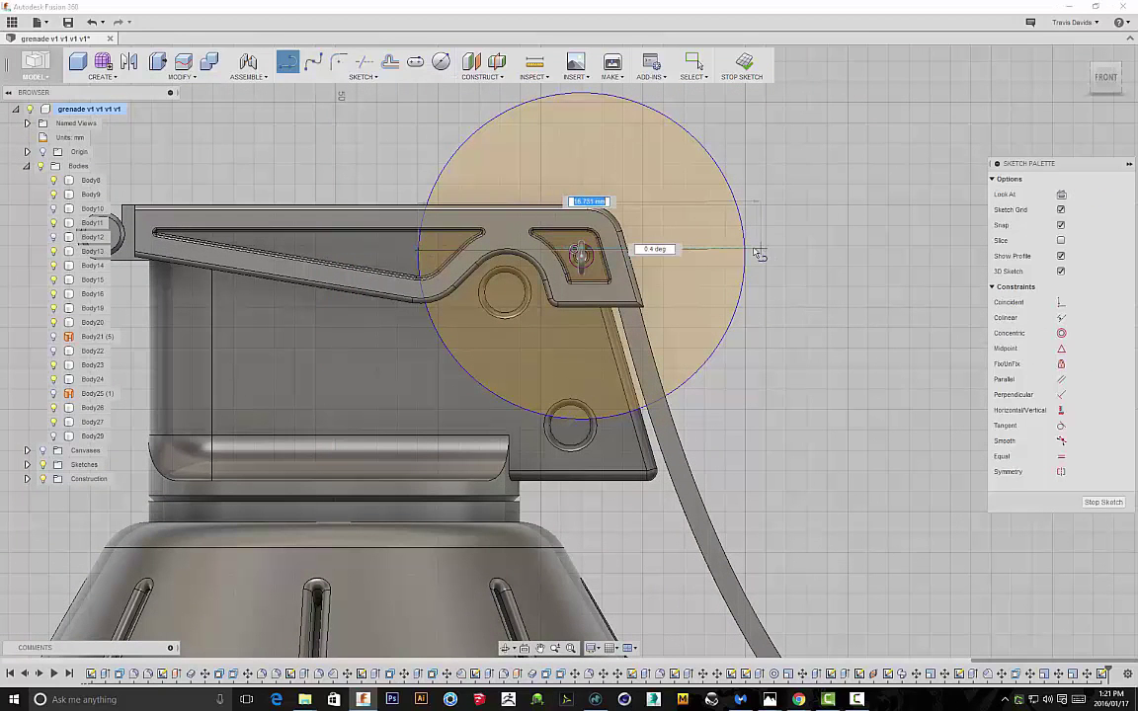
{"action": "left_click", "coordinate": [743, 257]}
Draw horizontal lines at the height of the large circle's centre, out to its left and right edges
{"action": "scroll", "coordinate": [583, 254], "scroll_direction": "up", "scroll_amount": 3}
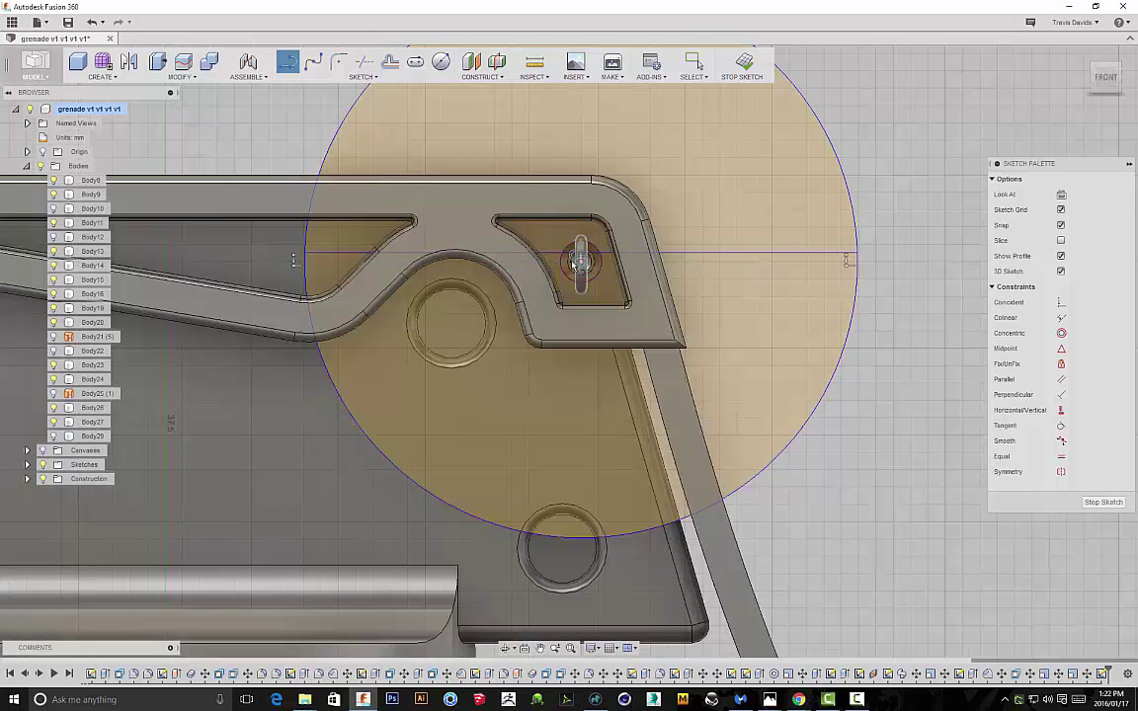
{"action": "left_click", "coordinate": [305, 262]}
{"action": "left_click", "coordinate": [562, 262]}
{"action": "left_click", "coordinate": [858, 269]}
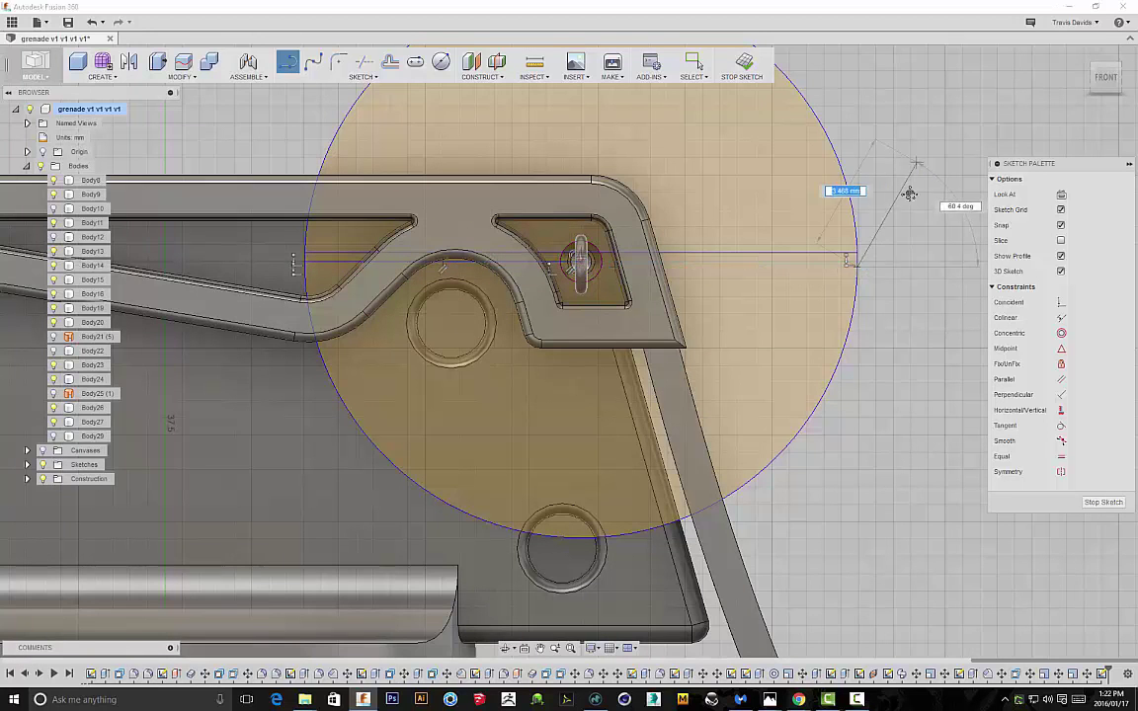
{"action": "scroll", "coordinate": [919, 171], "scroll_direction": "down", "scroll_amount": 1}
{"action": "middle_click_drag", "start_coordinate": [919, 171], "coordinate": [915, 273]}
{"action": "left_click", "coordinate": [606, 354]}
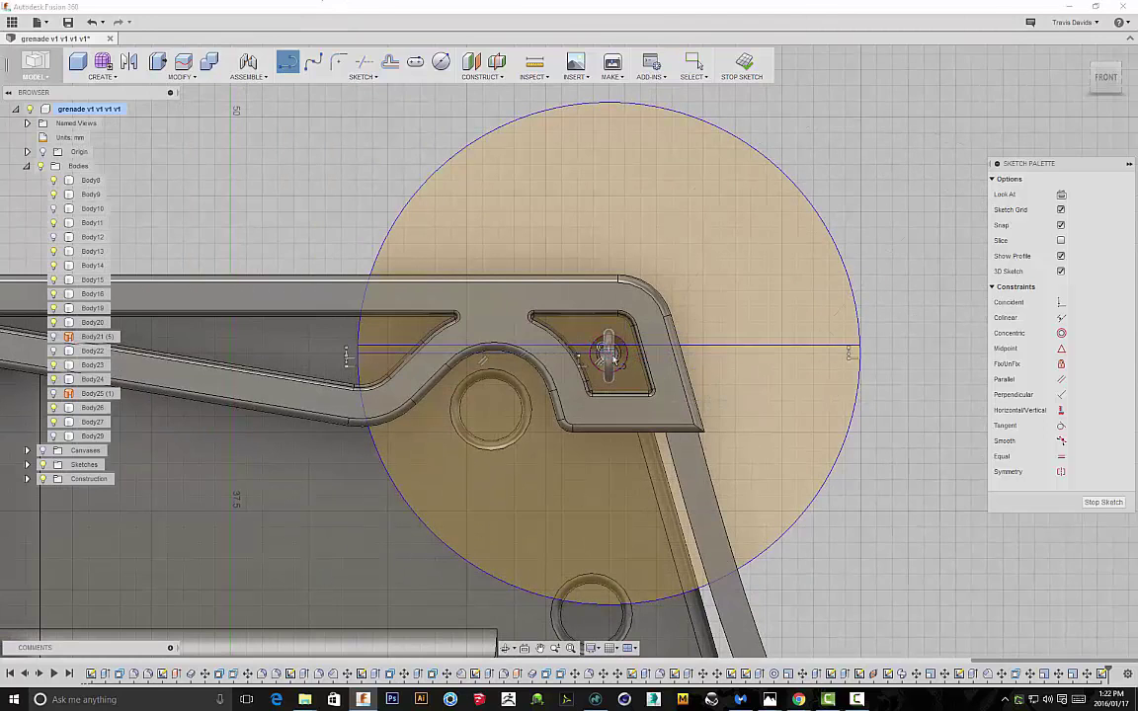
{"action": "left_click", "coordinate": [858, 351]}
{"action": "right_click", "coordinate": [895, 220]}
{"action": "left_click", "coordinate": [932, 222]}
Draw a vertical line from the large circle's centre up to its top edge
{"action": "left_click", "coordinate": [288, 62]}
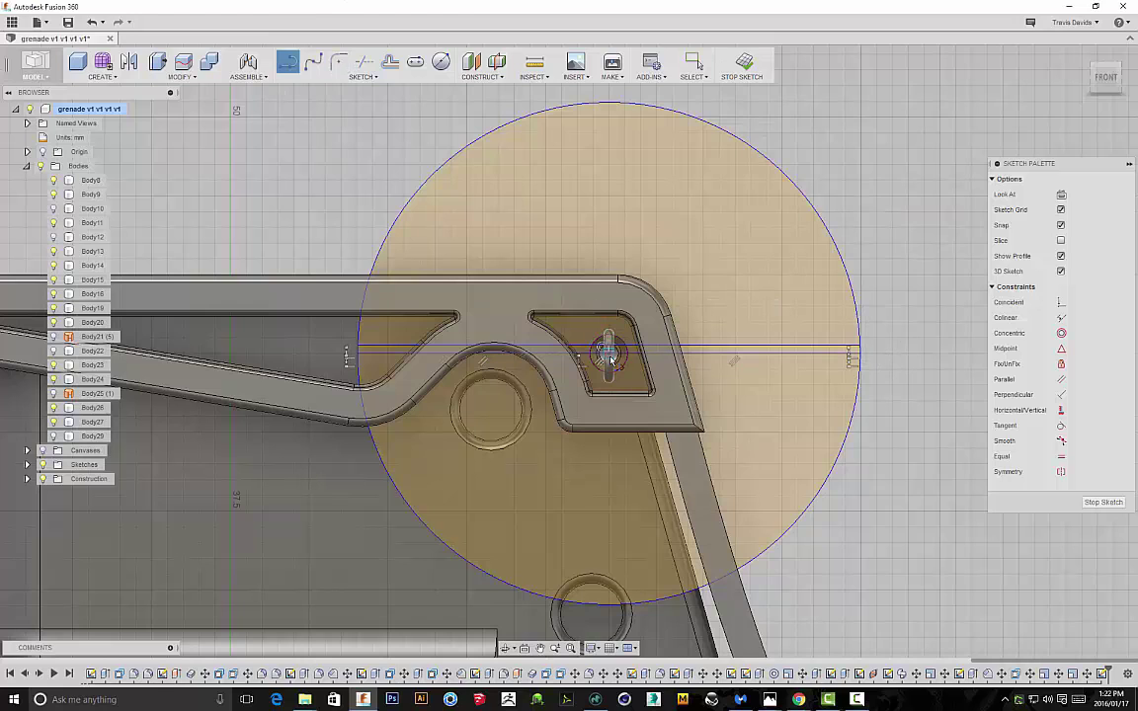
{"action": "left_click", "coordinate": [607, 104]}
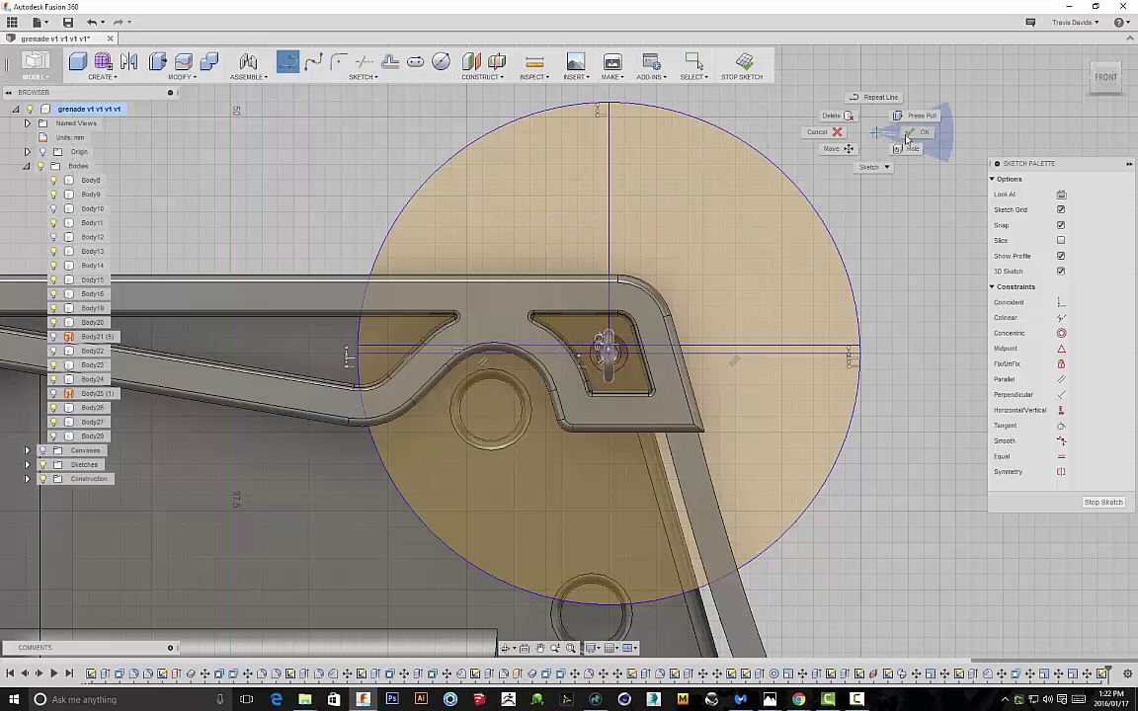
{"action": "key", "text": "Escape"}
Trim away the circle's upper-left quarter and the straight helper lines to leave a three-quarter arc, and finish the sketch
{"action": "left_click", "coordinate": [363, 62]}
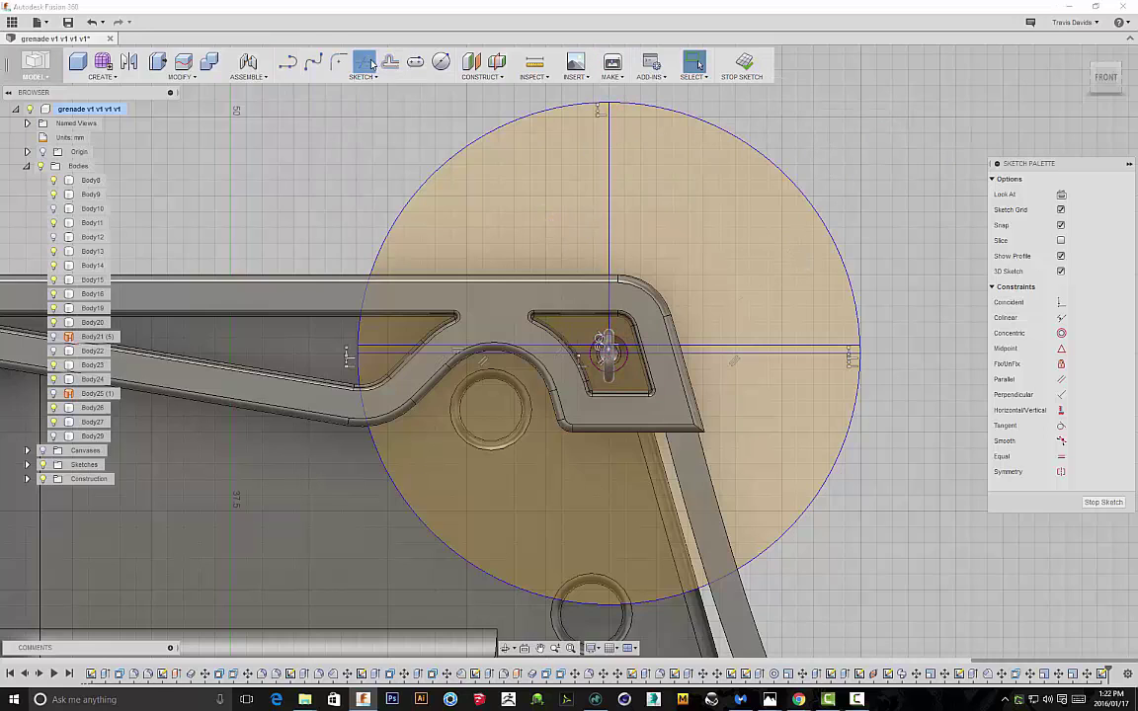
{"action": "left_click", "coordinate": [513, 123]}
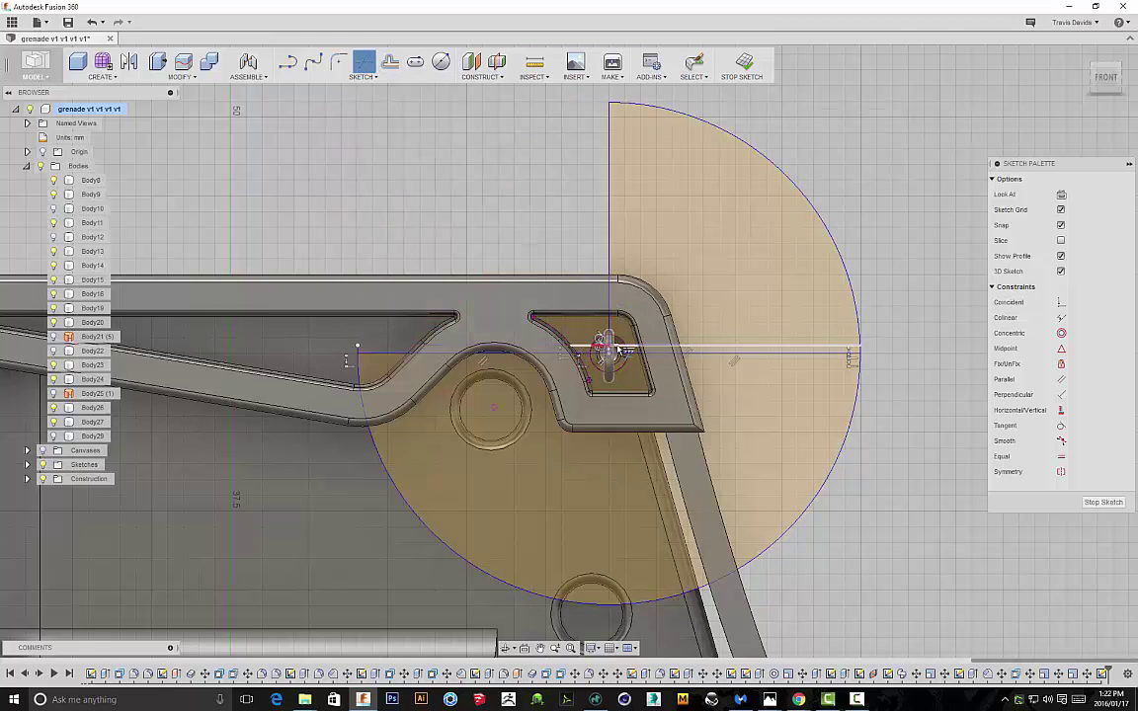
{"action": "left_click", "coordinate": [610, 300]}
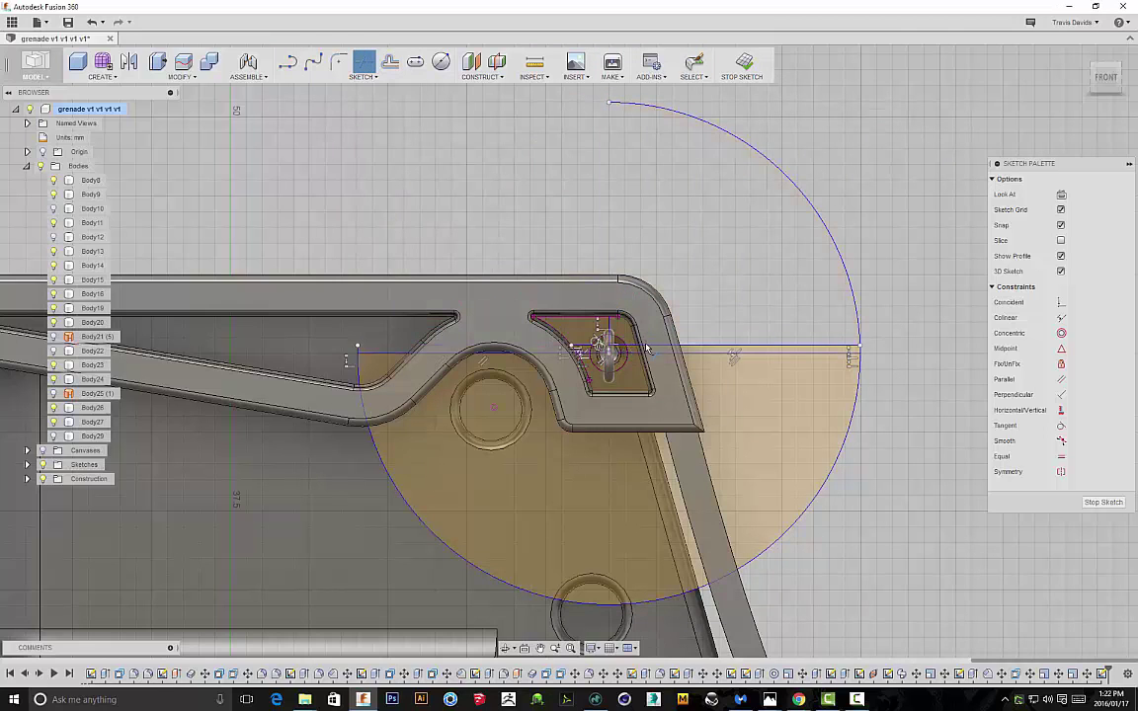
{"action": "left_click", "coordinate": [619, 348]}
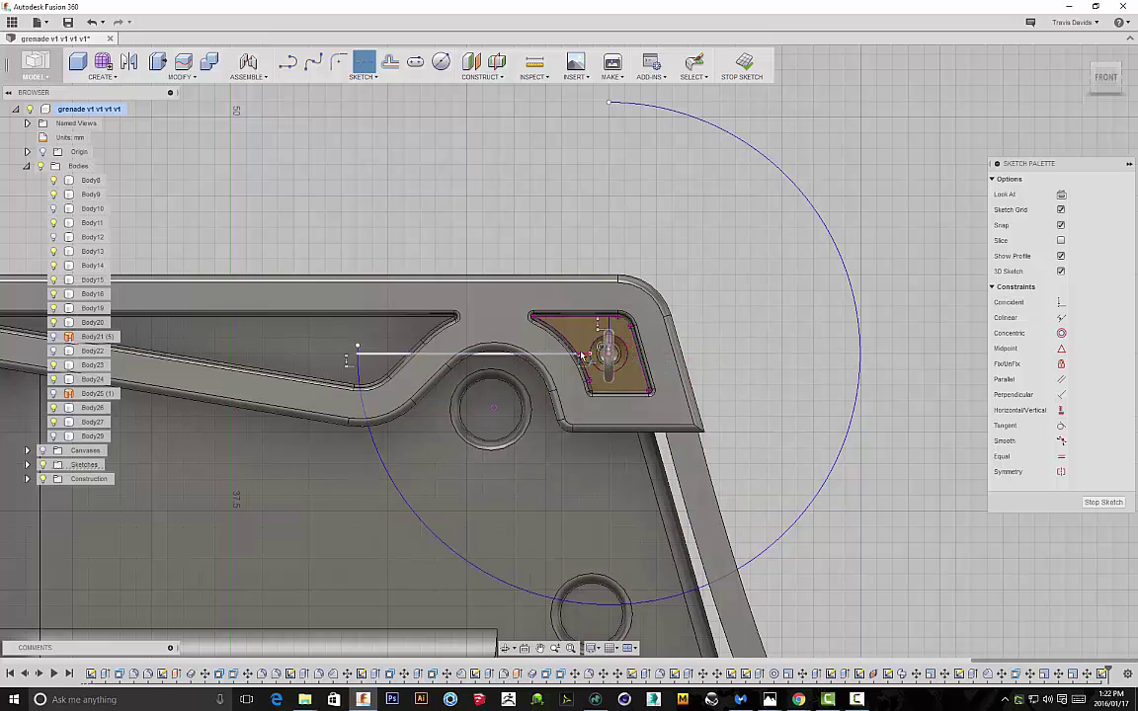
{"action": "scroll", "coordinate": [796, 237], "scroll_direction": "down", "scroll_amount": 2}
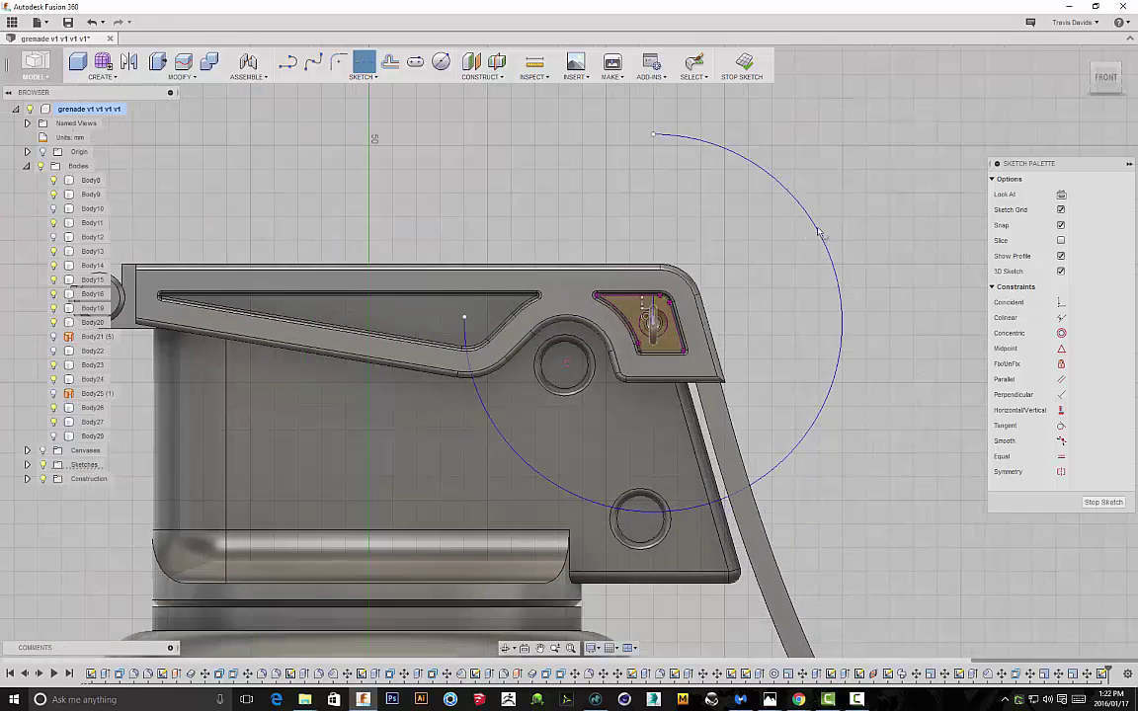
{"action": "key", "text": "Escape"}
{"action": "left_click", "coordinate": [743, 65]}
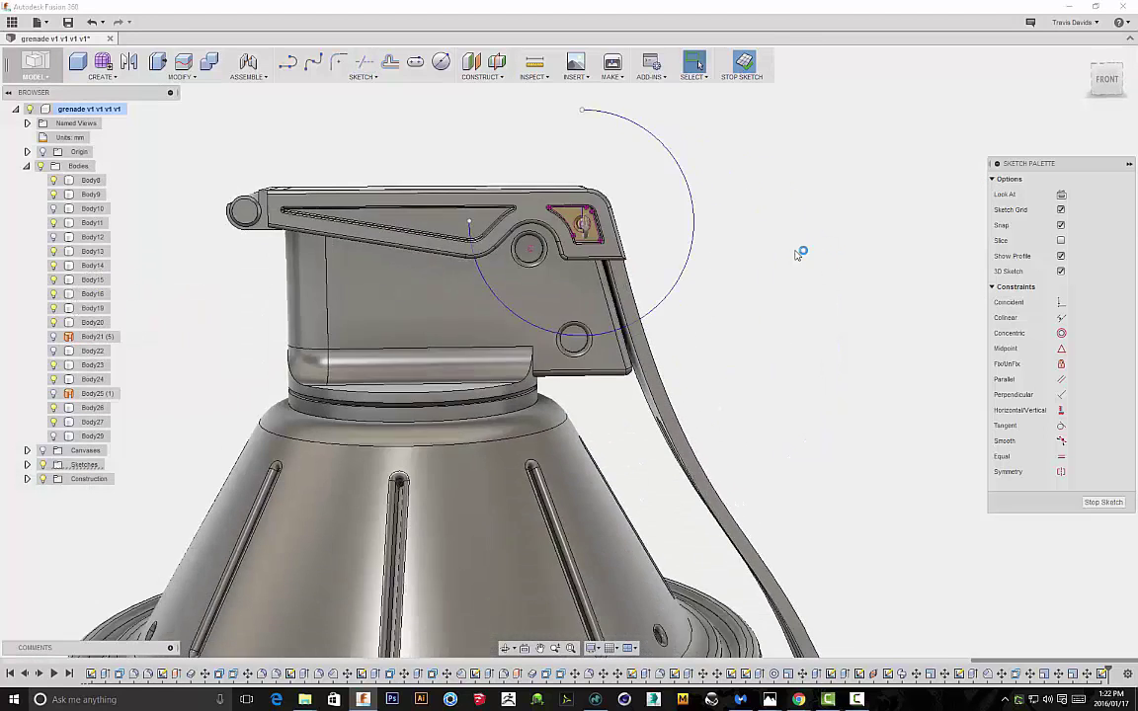
Create a construction plane along the arc's path, placed at the arc's upper end
{"action": "left_click", "coordinate": [484, 77]}
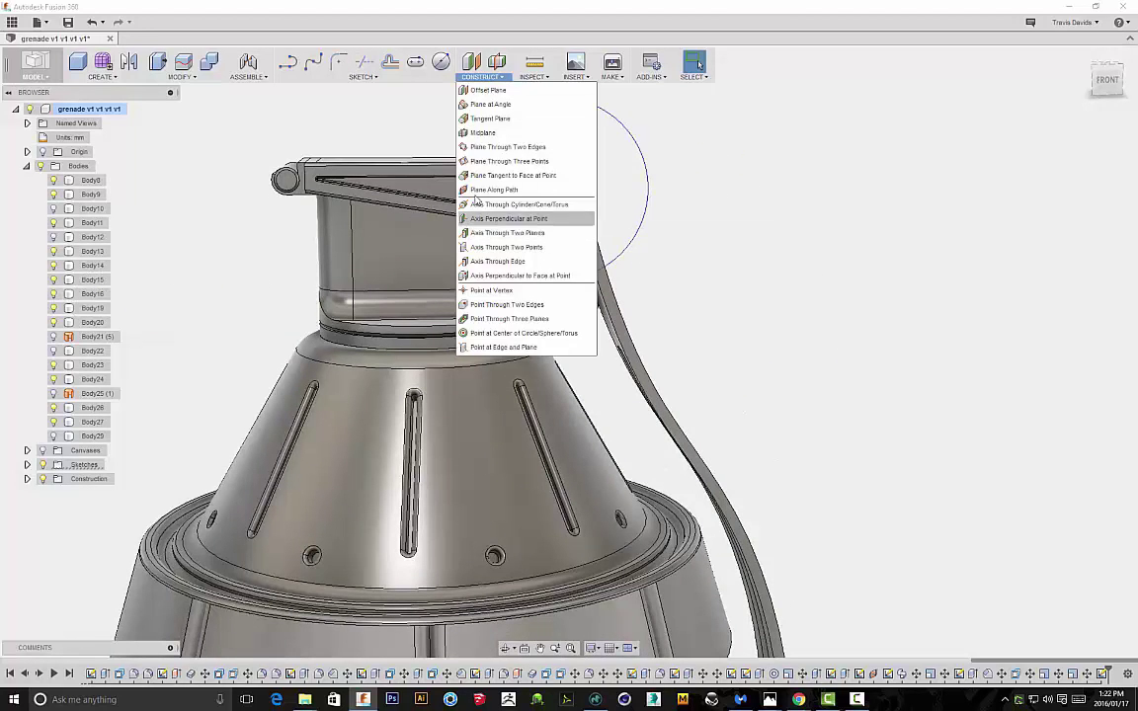
{"action": "left_click", "coordinate": [475, 190]}
{"action": "left_click", "coordinate": [612, 117]}
{"action": "middle_click_drag", "start_coordinate": [701, 140], "coordinate": [710, 220]}
{"action": "scroll", "coordinate": [710, 220], "scroll_direction": "down", "scroll_amount": 1}
{"action": "left_click_drag", "start_coordinate": [616, 187], "coordinate": [583, 183]}
{"action": "left_click", "coordinate": [936, 218]}
Sketch a small circle on the new plane, centred on the arc's upper end
{"action": "middle_click_drag", "start_coordinate": [752, 213], "coordinate": [440, 153], "text": "shift"}
{"action": "right_click", "coordinate": [552, 181]}
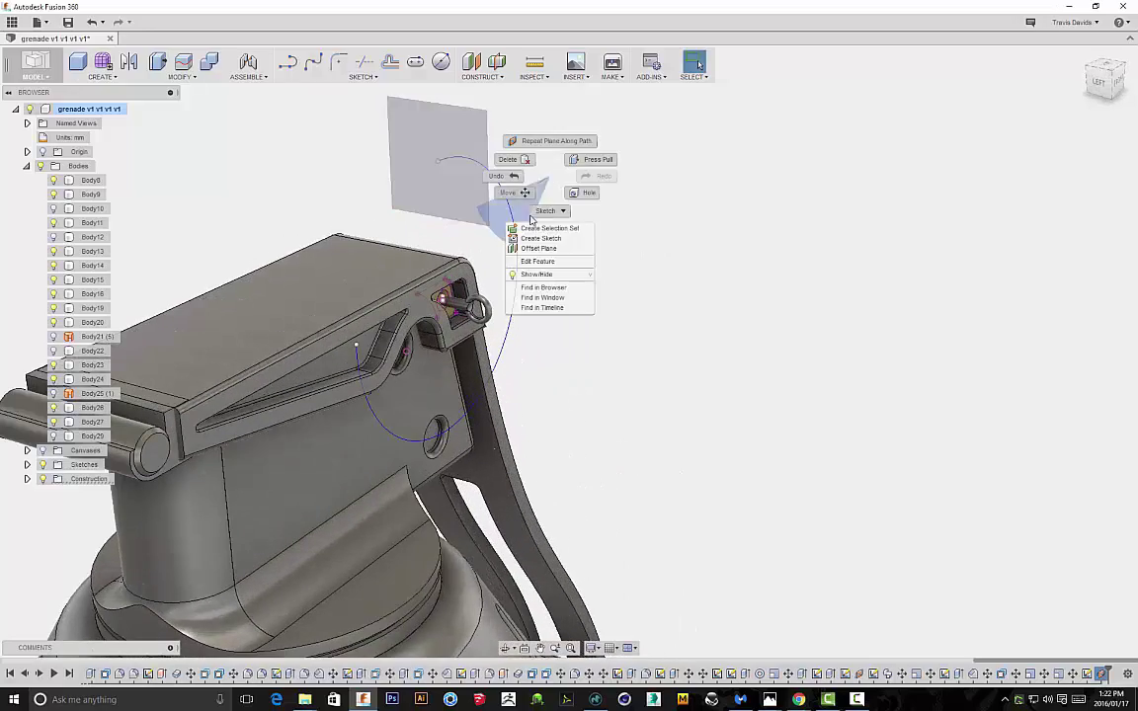
{"action": "left_click", "coordinate": [543, 226]}
{"action": "left_click", "coordinate": [440, 63]}
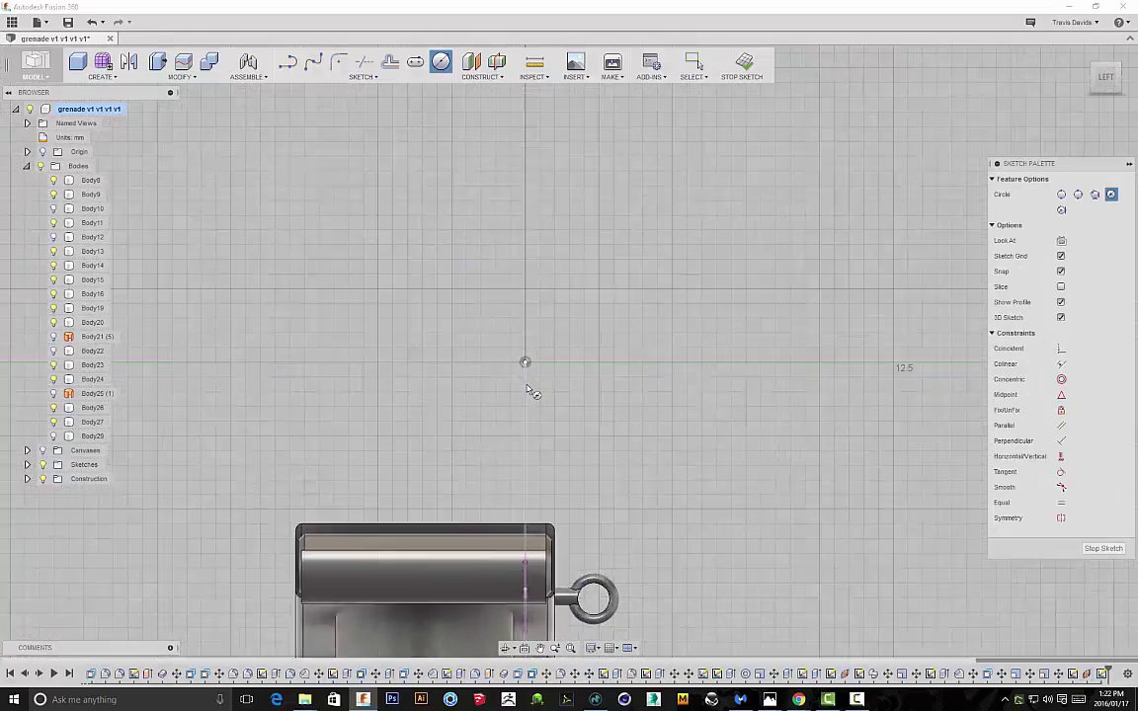
{"action": "left_click", "coordinate": [525, 360]}
{"action": "left_click", "coordinate": [549, 363]}
{"action": "right_click", "coordinate": [636, 327]}
{"action": "left_click", "coordinate": [686, 330]}
{"action": "mouse_move", "coordinate": [687, 330]}
{"action": "middle_mouse_down", "text": "shift"}
{"action": "mouse_move", "coordinate": [631, 366]}
{"action": "mouse_move", "coordinate": [787, 503]}
{"action": "mouse_move", "coordinate": [876, 561]}
{"action": "mouse_move", "coordinate": [808, 506]}
{"action": "mouse_move", "coordinate": [607, 192]}
{"action": "middle_mouse_up", "text": "shift"}
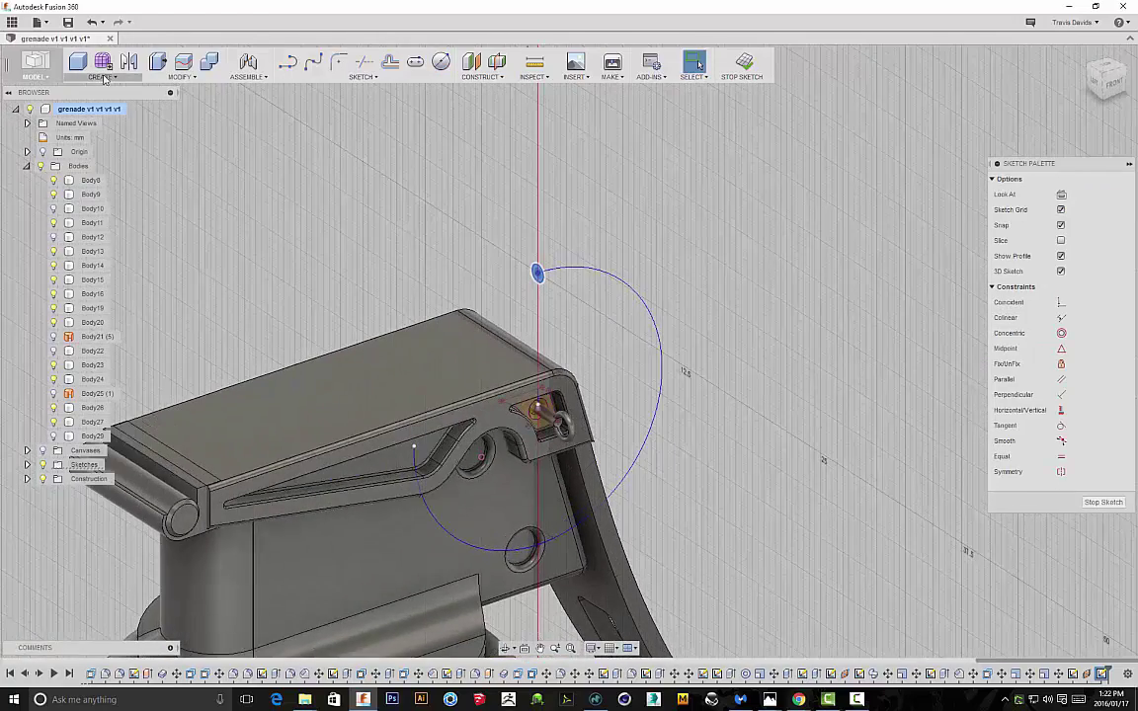
Sweep the small circle along the full three-quarter arc as a new body
{"action": "left_click", "coordinate": [99, 77]}
{"action": "left_click", "coordinate": [89, 205]}
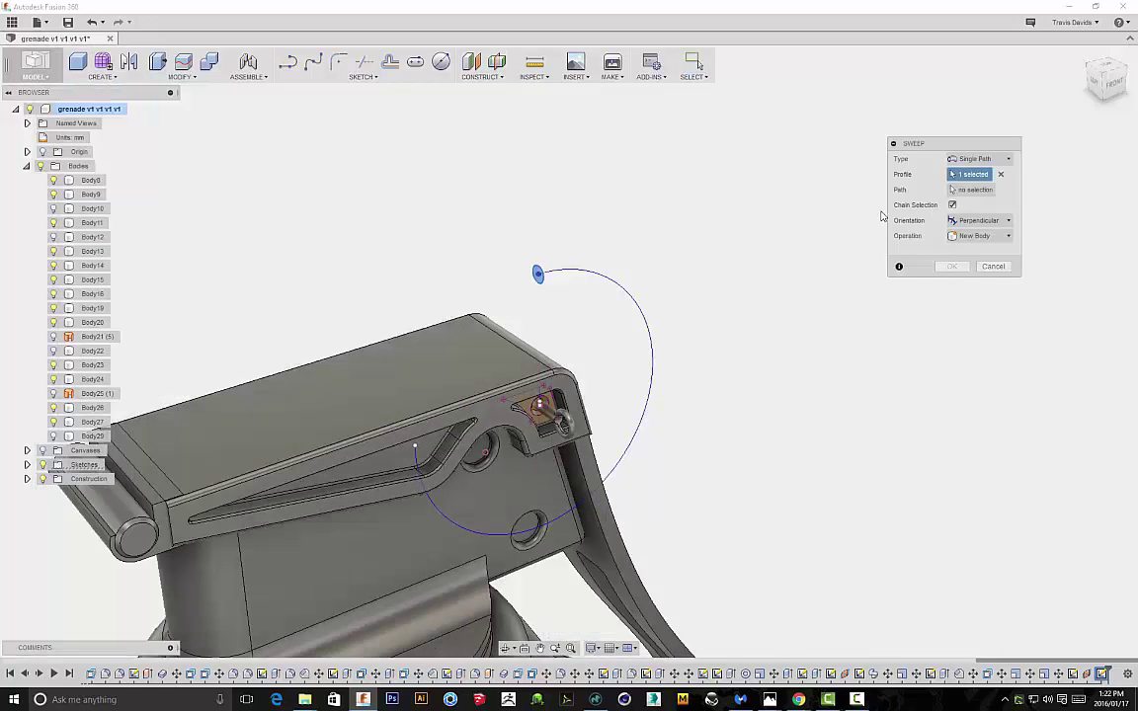
{"action": "left_click", "coordinate": [958, 190]}
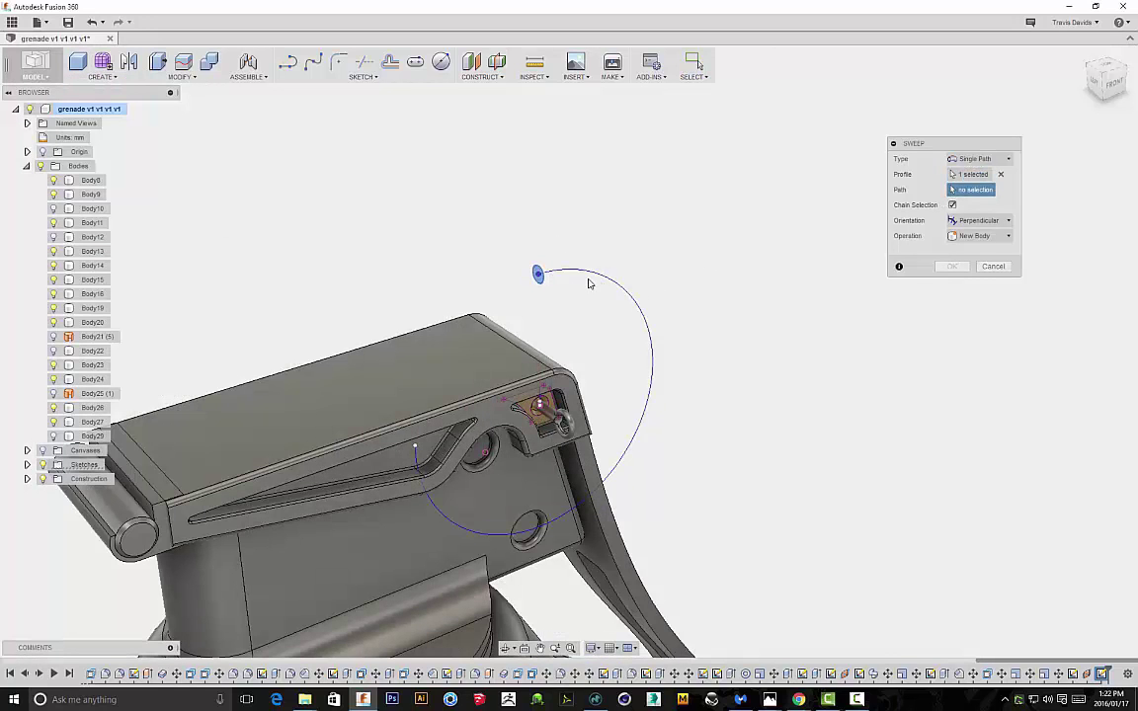
{"action": "left_click", "coordinate": [596, 281]}
{"action": "left_click", "coordinate": [986, 252]}
{"action": "left_click", "coordinate": [973, 307]}
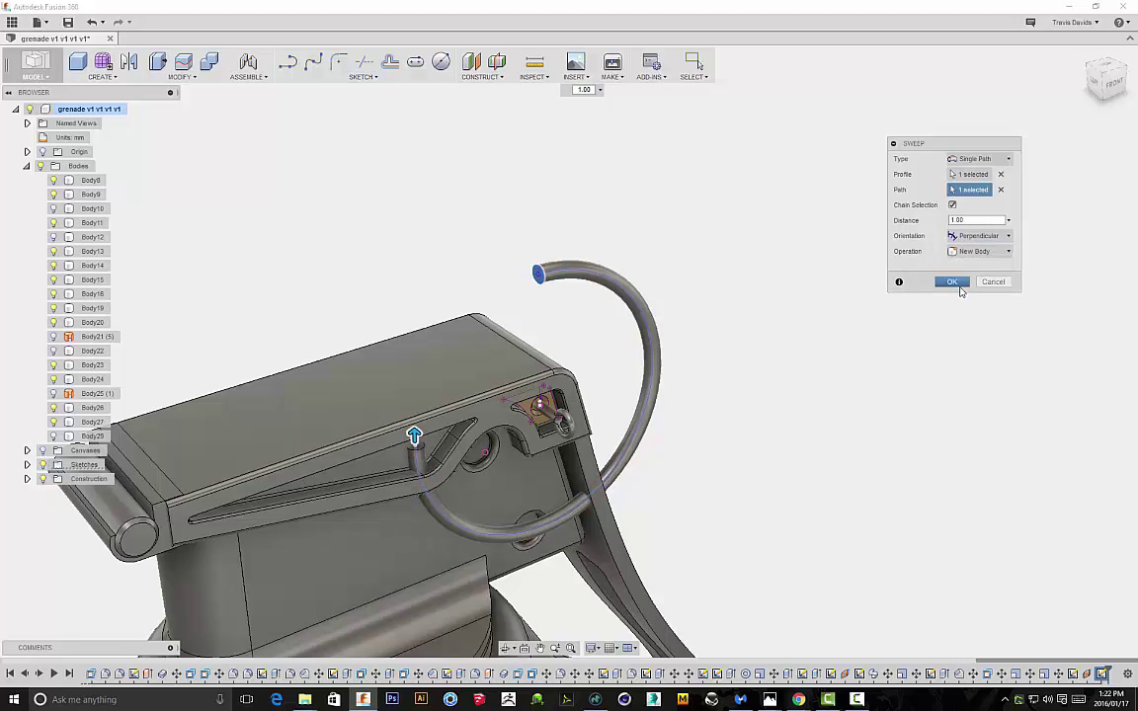
{"action": "left_click", "coordinate": [952, 283]}
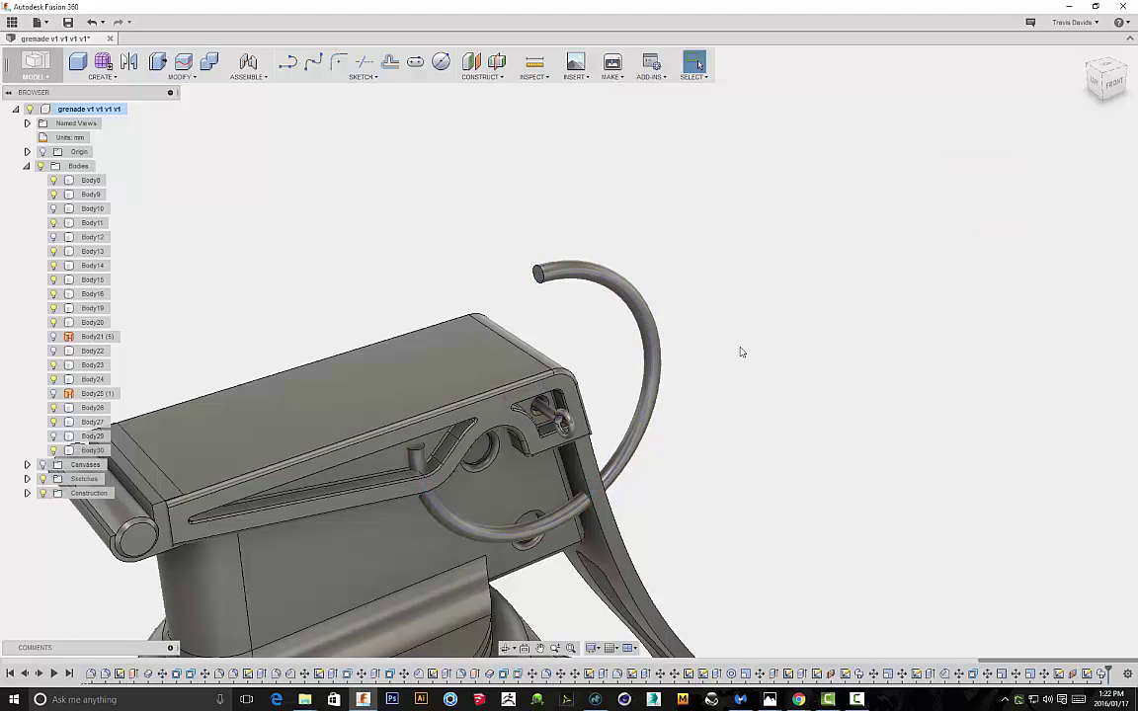
Move the swept three-quarter ring outward from the lever, clear of the small pin ring
{"action": "key", "text": "m"}
{"action": "left_click", "coordinate": [660, 348]}
{"action": "middle_click_drag", "start_coordinate": [660, 348], "coordinate": [514, 304], "text": "shift"}
{"action": "left_click_drag", "start_coordinate": [514, 304], "coordinate": [599, 319]}
{"action": "left_click", "coordinate": [951, 343]}
Copy the swept three-quarter ring body and paste a duplicate of it
{"action": "middle_click_drag", "start_coordinate": [952, 343], "coordinate": [724, 397], "text": "shift"}
{"action": "key", "text": "m"}
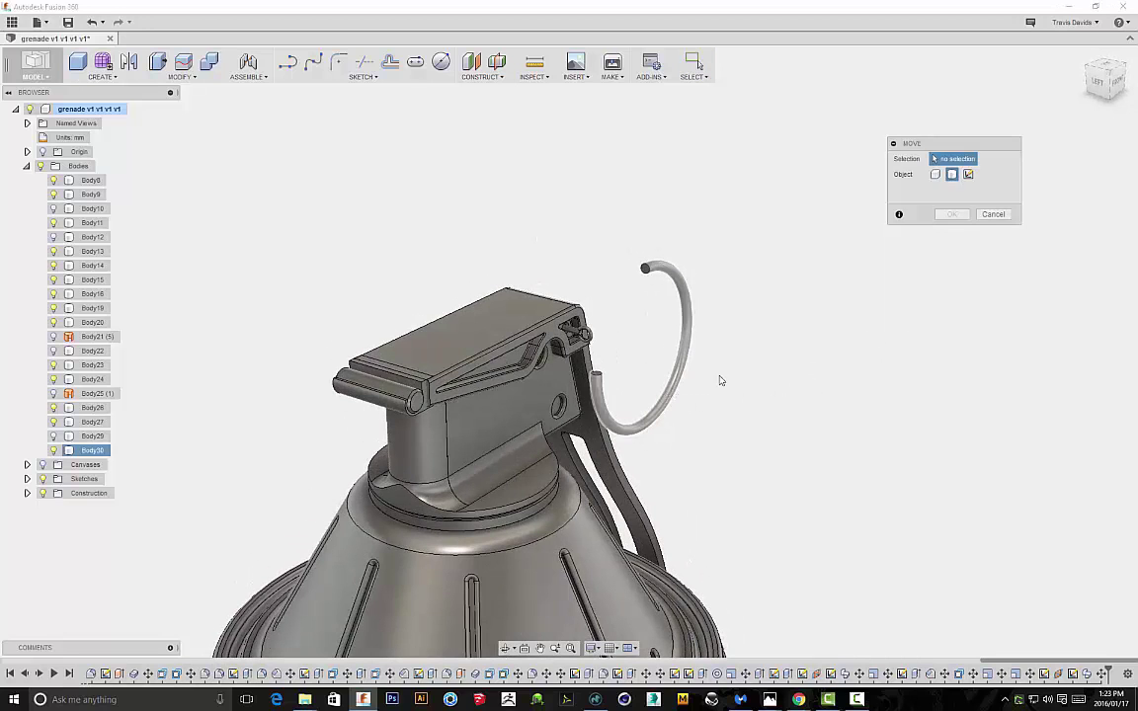
{"action": "left_click", "coordinate": [1002, 215]}
{"action": "left_click", "coordinate": [99, 450]}
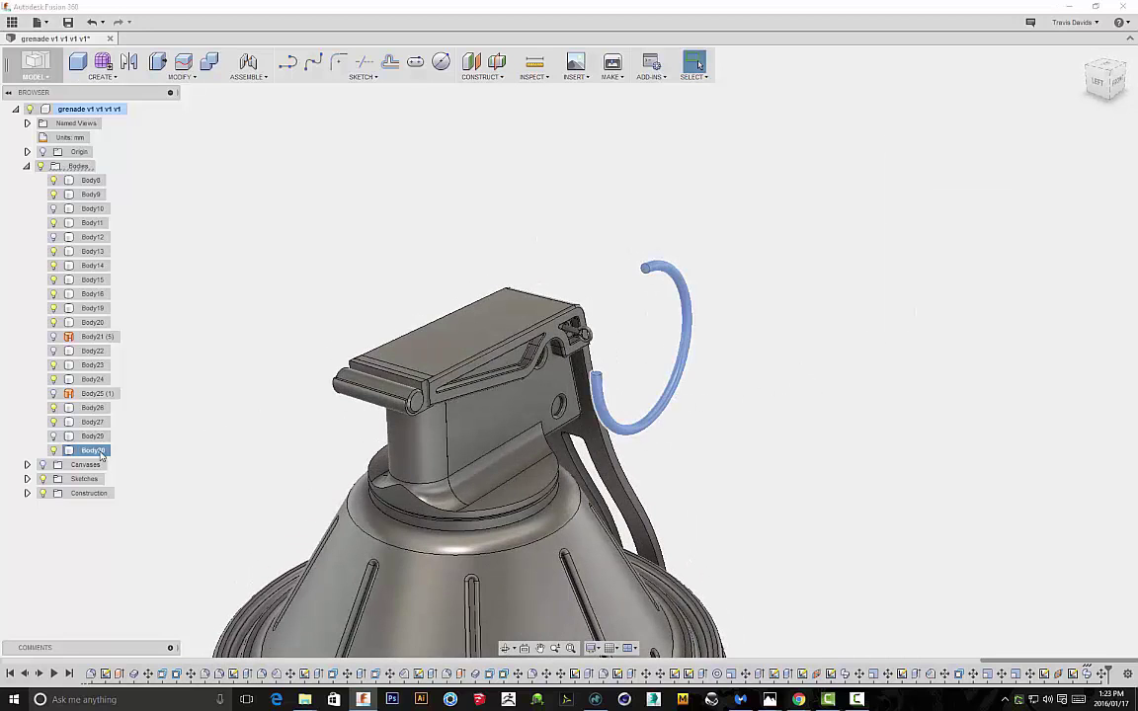
{"action": "key", "text": "ctrl+c"}
{"action": "key", "text": "ctrl+v"}
Turn the pasted ring around and shift it -17 mm along X so it sits beside the original
{"action": "middle_click_drag", "start_coordinate": [746, 427], "coordinate": [676, 388], "text": "shift"}
{"action": "left_click_drag", "start_coordinate": [611, 382], "coordinate": [595, 457]}
{"action": "middle_click_drag", "start_coordinate": [770, 395], "coordinate": [603, 281], "text": "shift"}
{"action": "left_click_drag", "start_coordinate": [538, 468], "coordinate": [696, 437]}
{"action": "middle_click_drag", "start_coordinate": [719, 421], "coordinate": [830, 388], "text": "shift"}
{"action": "scroll", "coordinate": [641, 288], "scroll_direction": "up", "scroll_amount": 8}
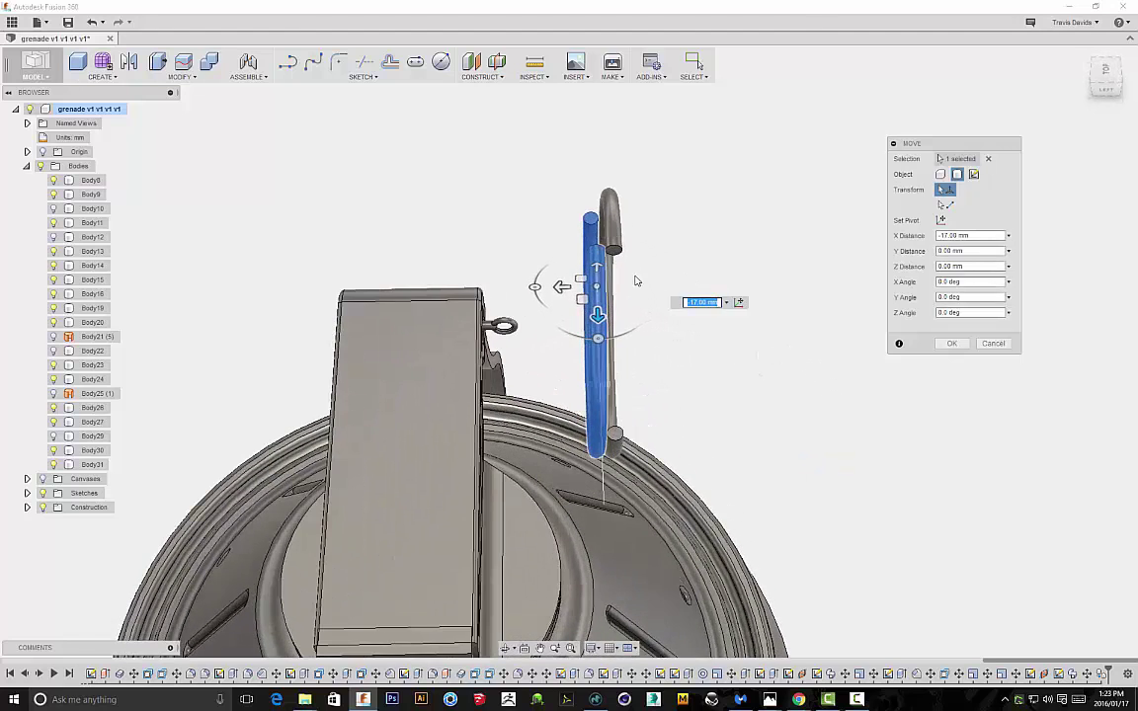
Tilt the pasted ring against the original with an X angle of -4 degrees
{"action": "left_click_drag", "start_coordinate": [515, 291], "coordinate": [517, 291]}
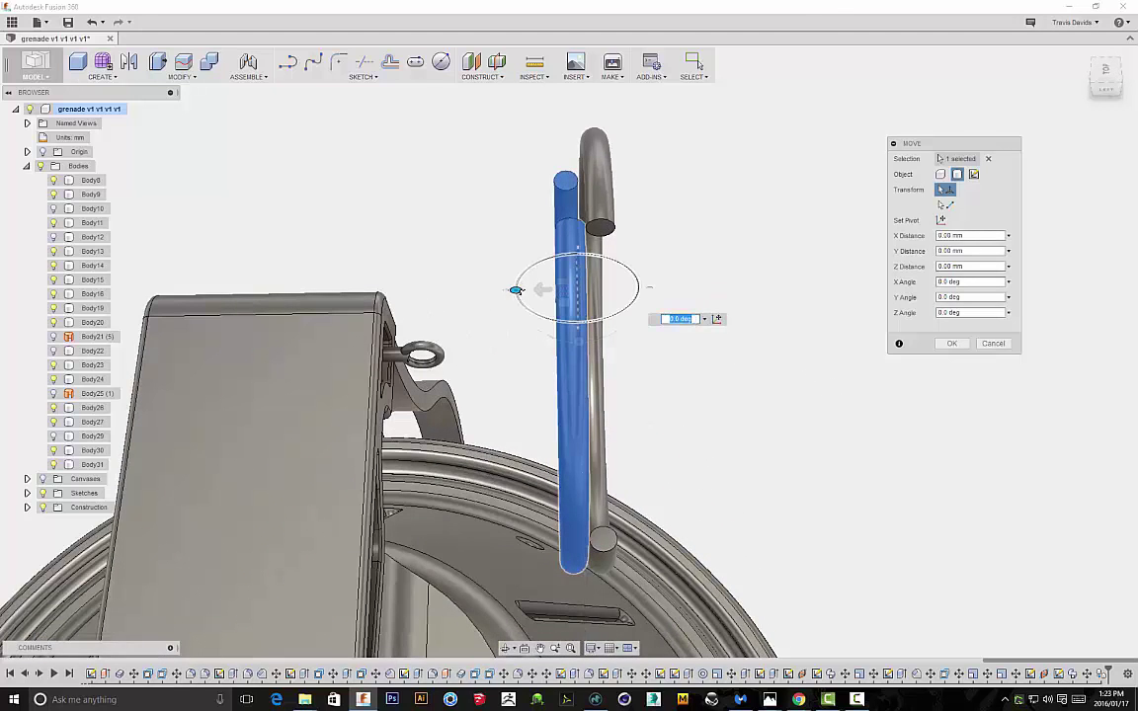
{"action": "mouse_move", "coordinate": [686, 241]}
{"action": "middle_mouse_down", "text": "shift"}
{"action": "mouse_move", "coordinate": [690, 190]}
{"action": "mouse_move", "coordinate": [670, 237]}
{"action": "middle_mouse_up", "text": "shift"}
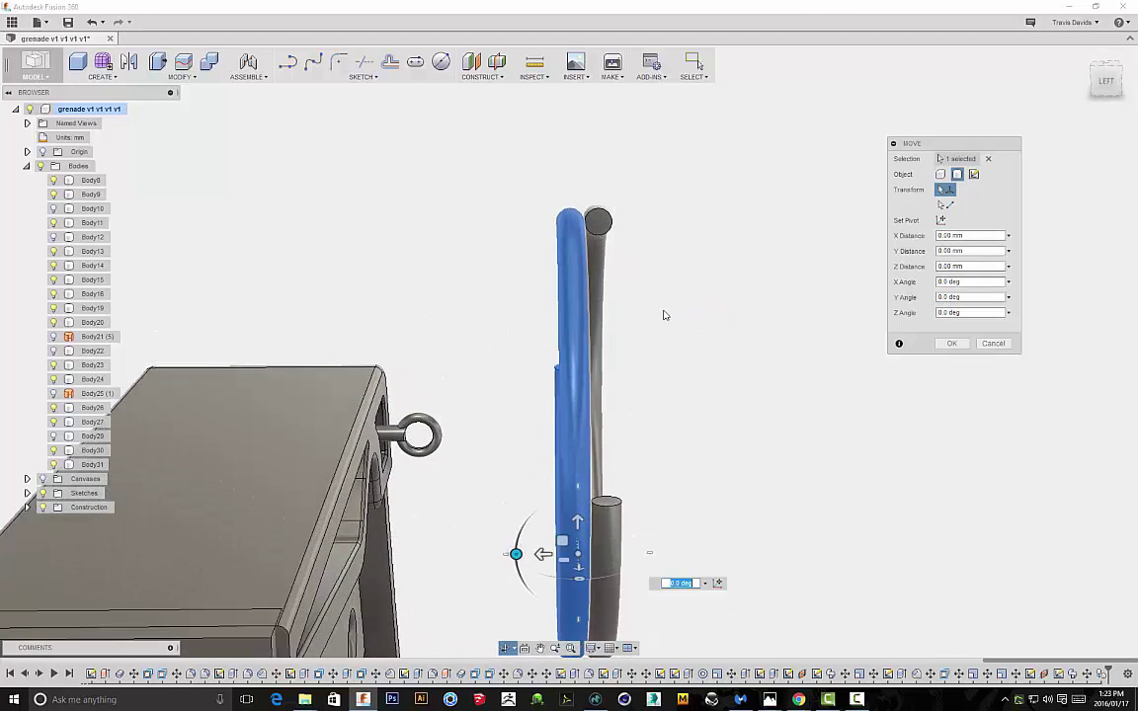
{"action": "left_click_drag", "start_coordinate": [517, 554], "coordinate": [518, 550]}
{"action": "middle_click_drag", "start_coordinate": [746, 314], "coordinate": [648, 326], "text": "shift"}
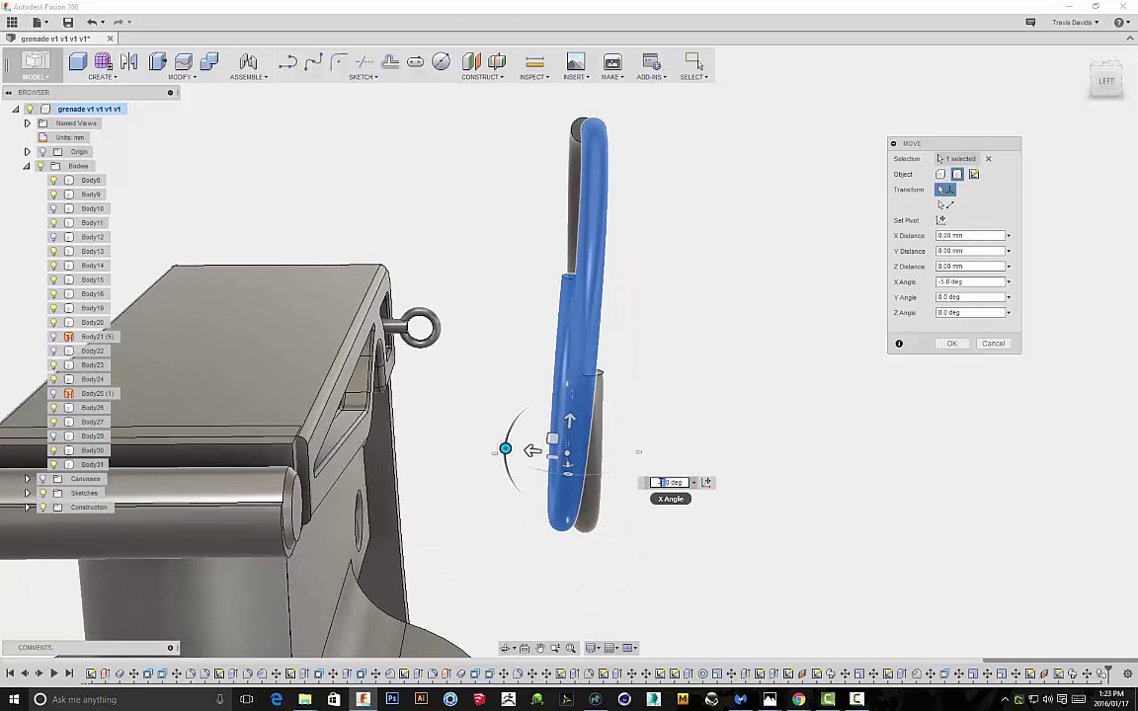
{"action": "type", "text": "-40"}
{"action": "key", "text": "Return"}
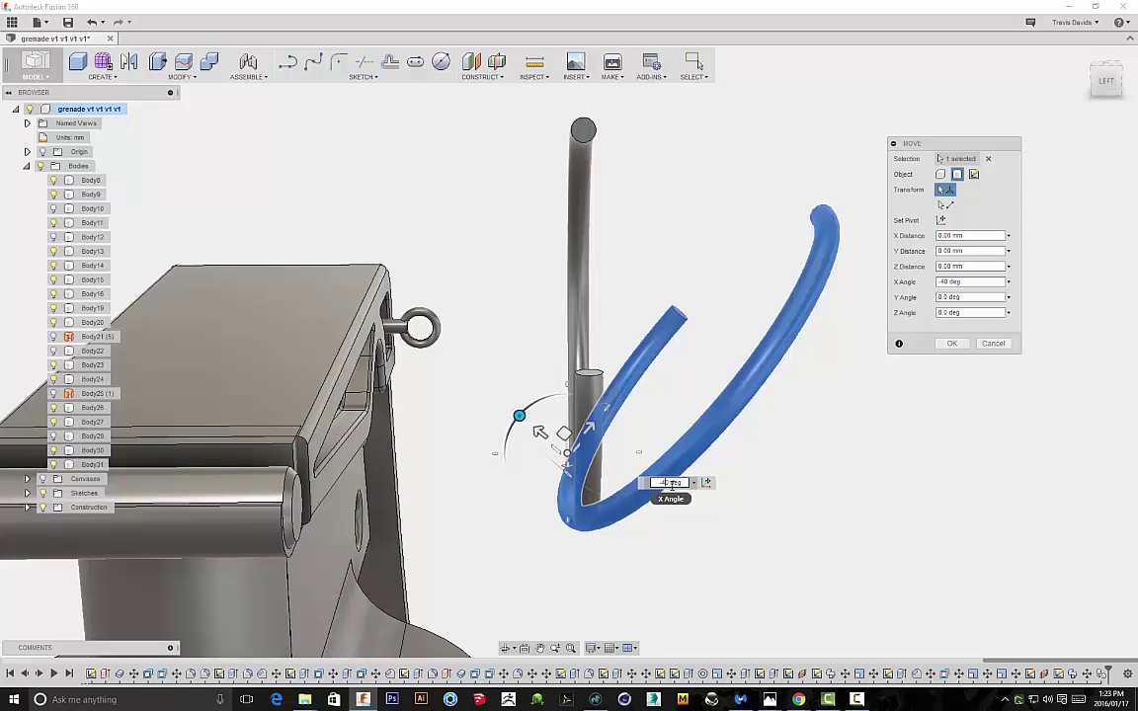
{"action": "key", "text": "Return"}
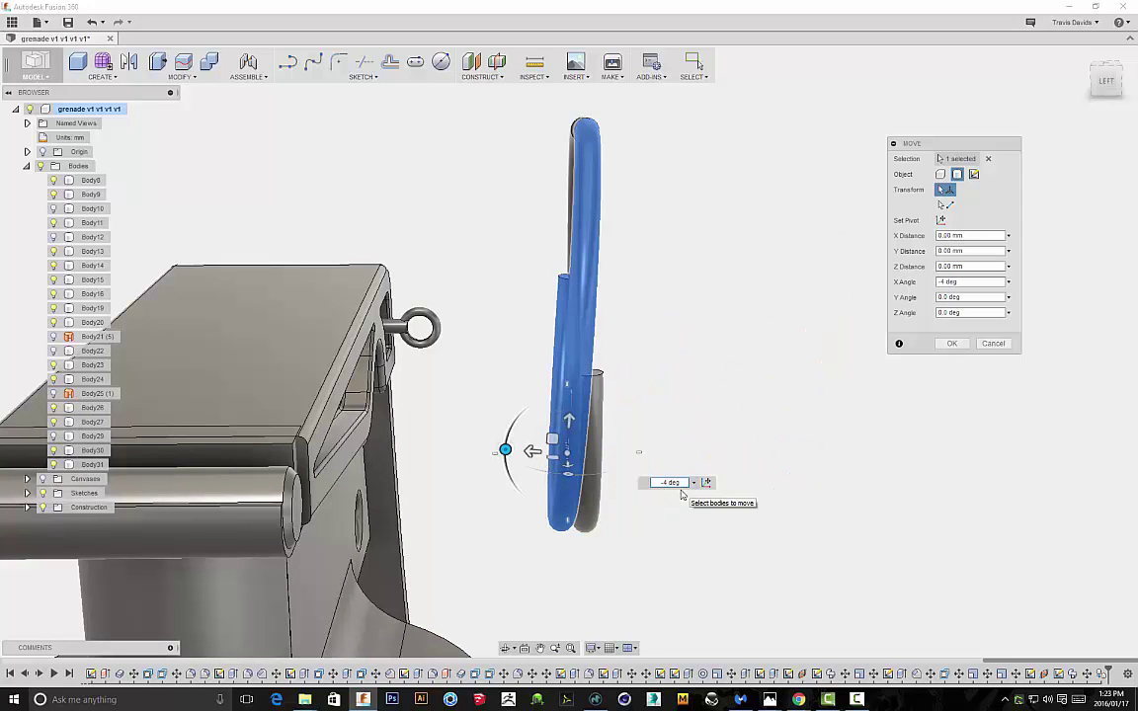
Refine the pasted ring's X angle to -3.5 degrees and apply the move
{"action": "middle_click_drag", "start_coordinate": [719, 289], "coordinate": [713, 330], "text": "shift"}
{"action": "scroll", "coordinate": [638, 285], "scroll_direction": "down", "scroll_amount": 1}
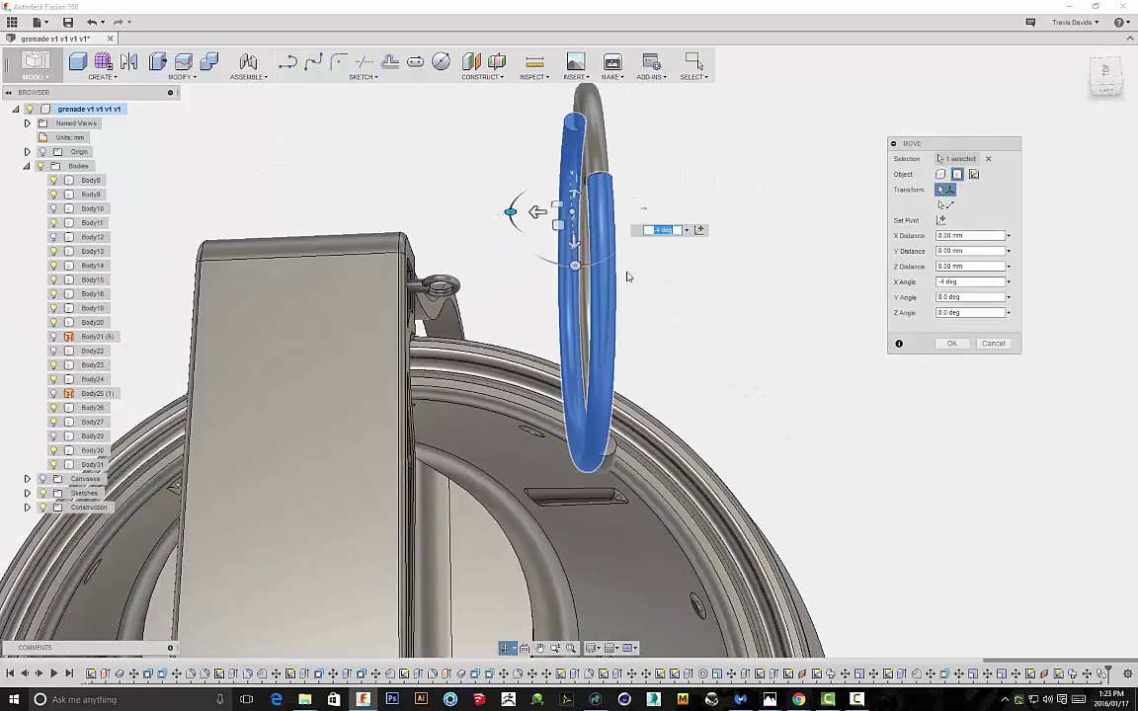
{"action": "scroll", "coordinate": [654, 243], "scroll_direction": "up", "scroll_amount": 1}
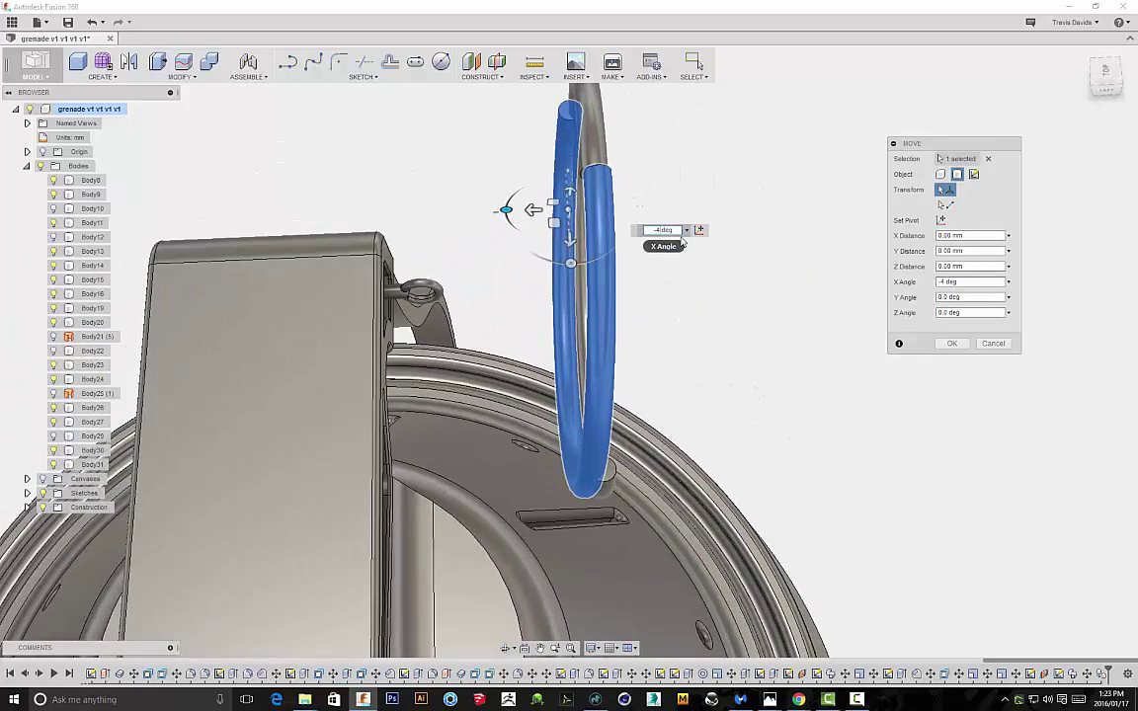
{"action": "key", "text": "Return"}
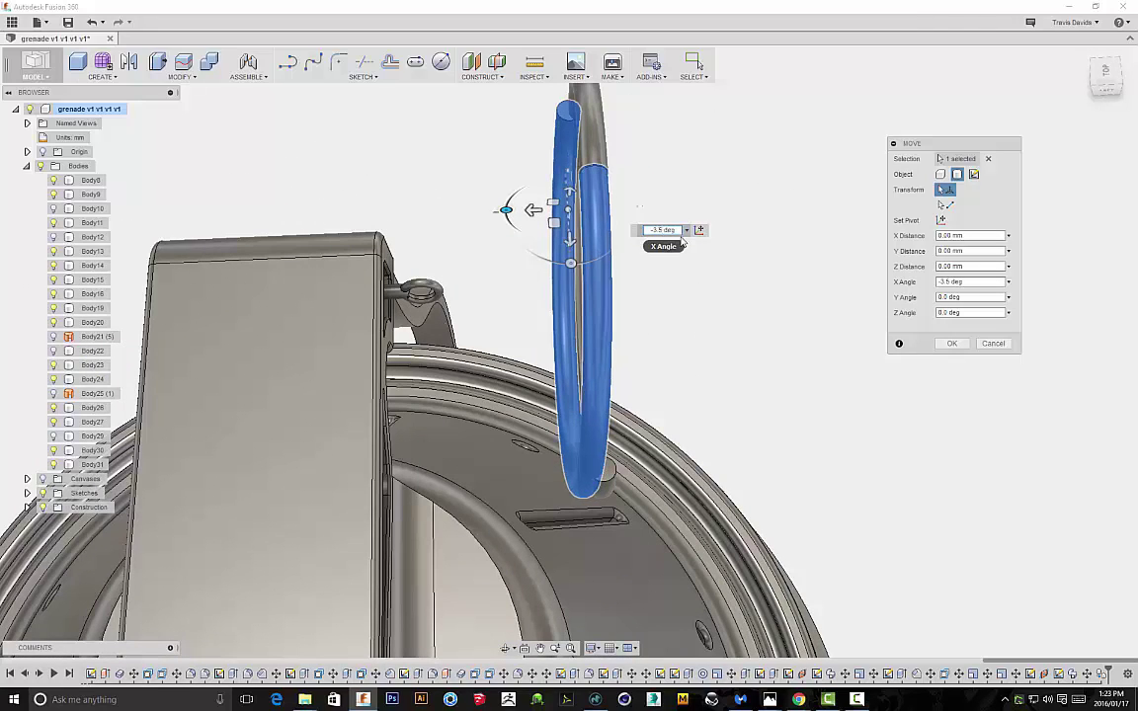
{"action": "middle_click_drag", "start_coordinate": [672, 175], "coordinate": [719, 259], "text": "shift"}
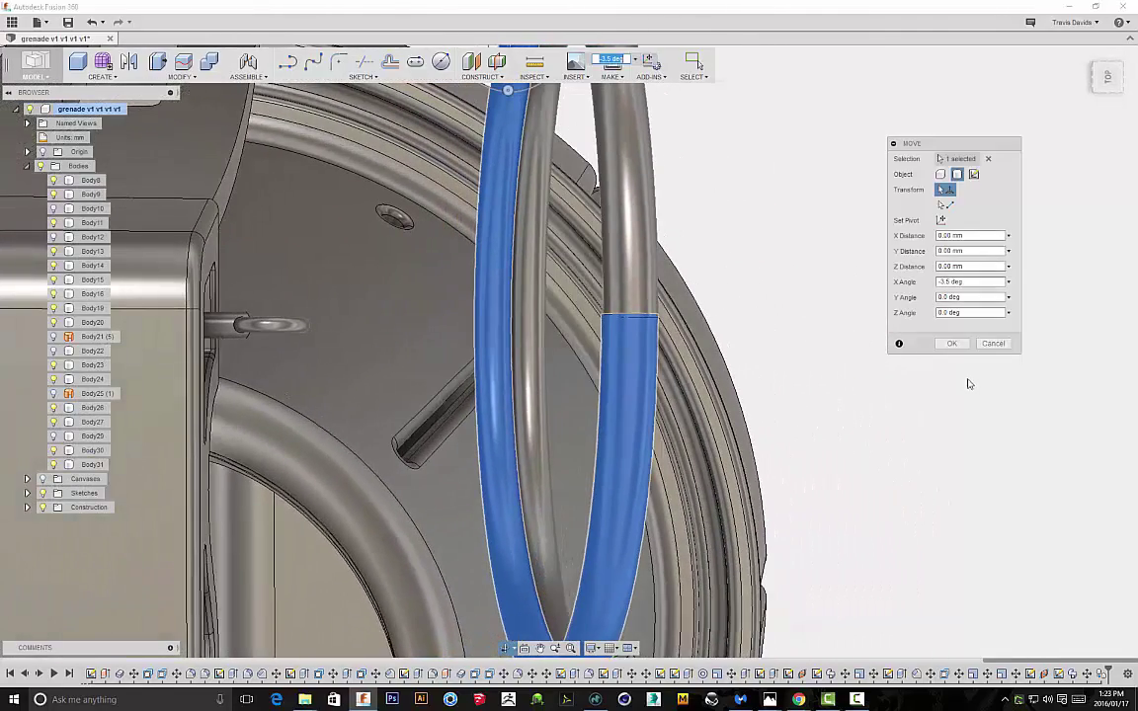
{"action": "left_click", "coordinate": [951, 344]}
Tilt the original ring body with a Z angle of 3.5 degrees and shift it -1 mm along Y
{"action": "middle_click_drag", "start_coordinate": [904, 356], "coordinate": [596, 412], "text": "shift"}
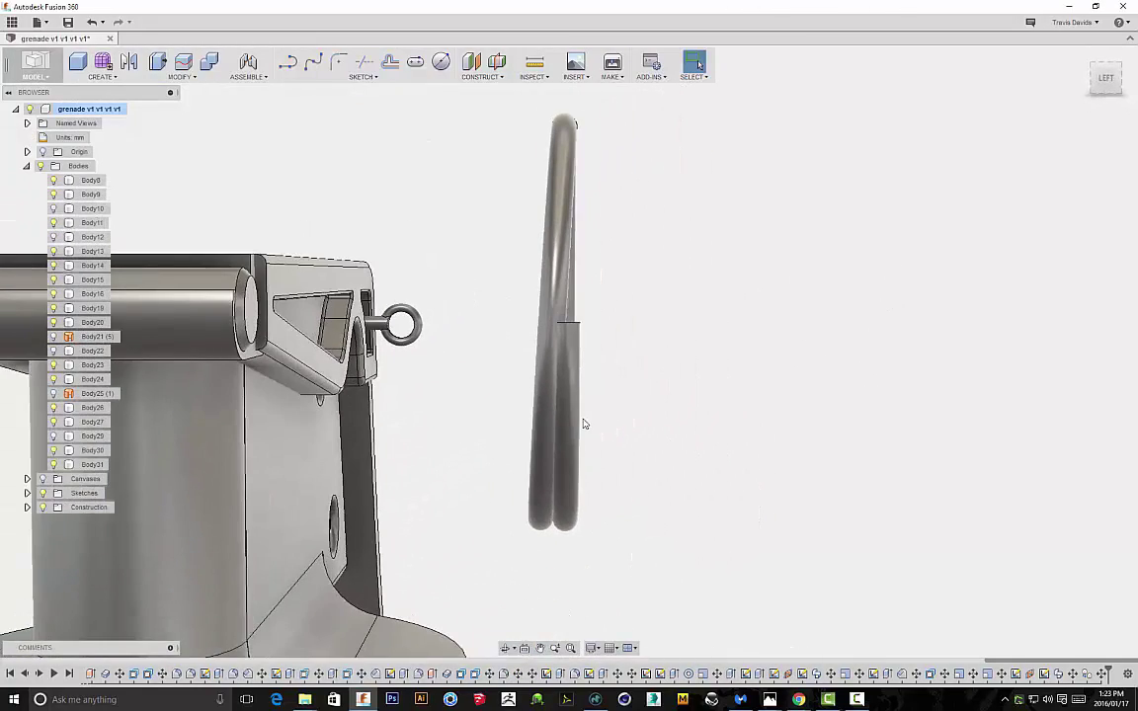
{"action": "key", "text": "m"}
{"action": "left_click", "coordinate": [580, 425]}
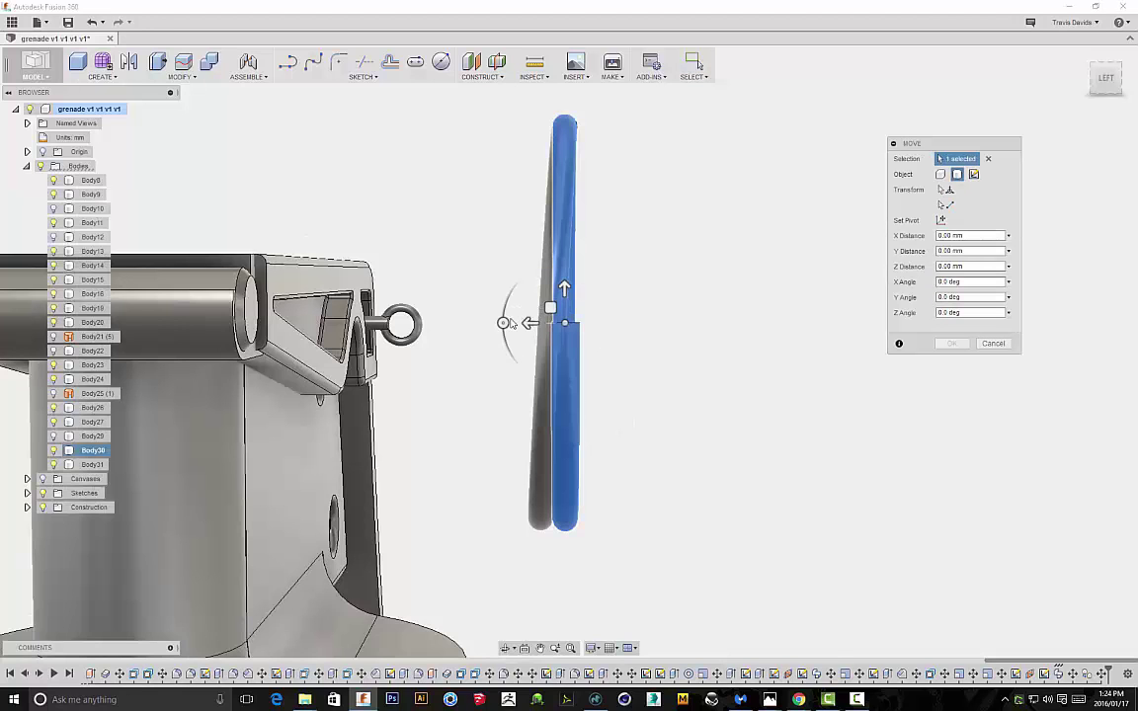
{"action": "left_click_drag", "start_coordinate": [502, 323], "coordinate": [503, 327]}
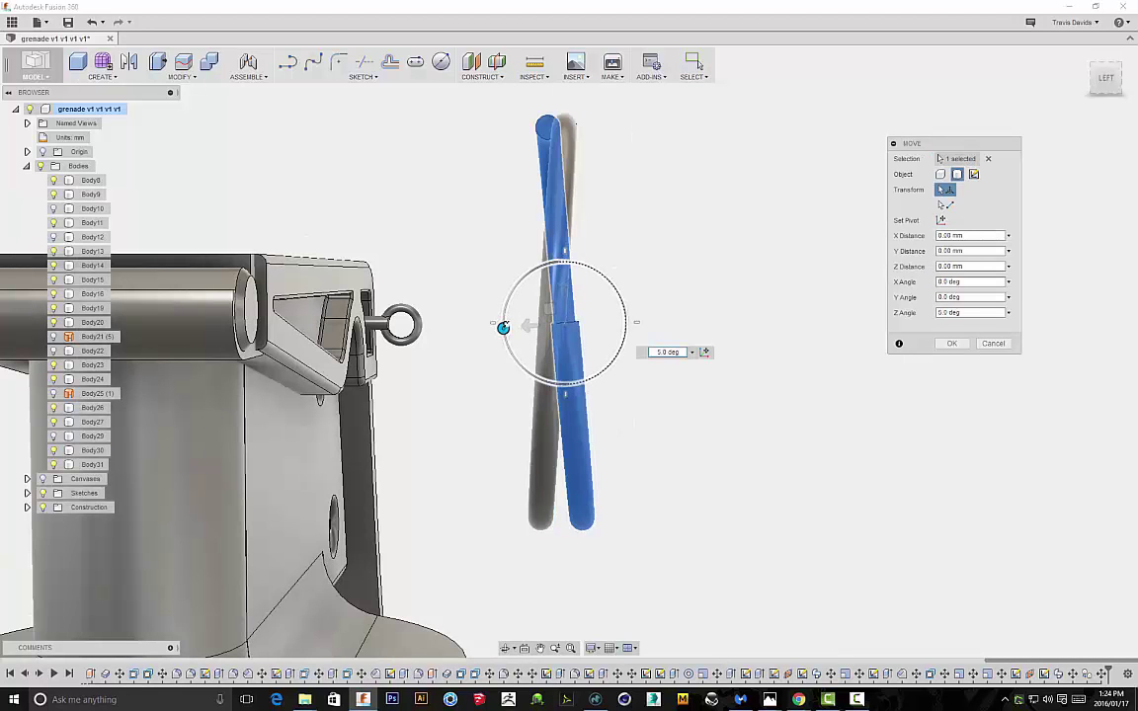
{"action": "left_click", "coordinate": [655, 351]}
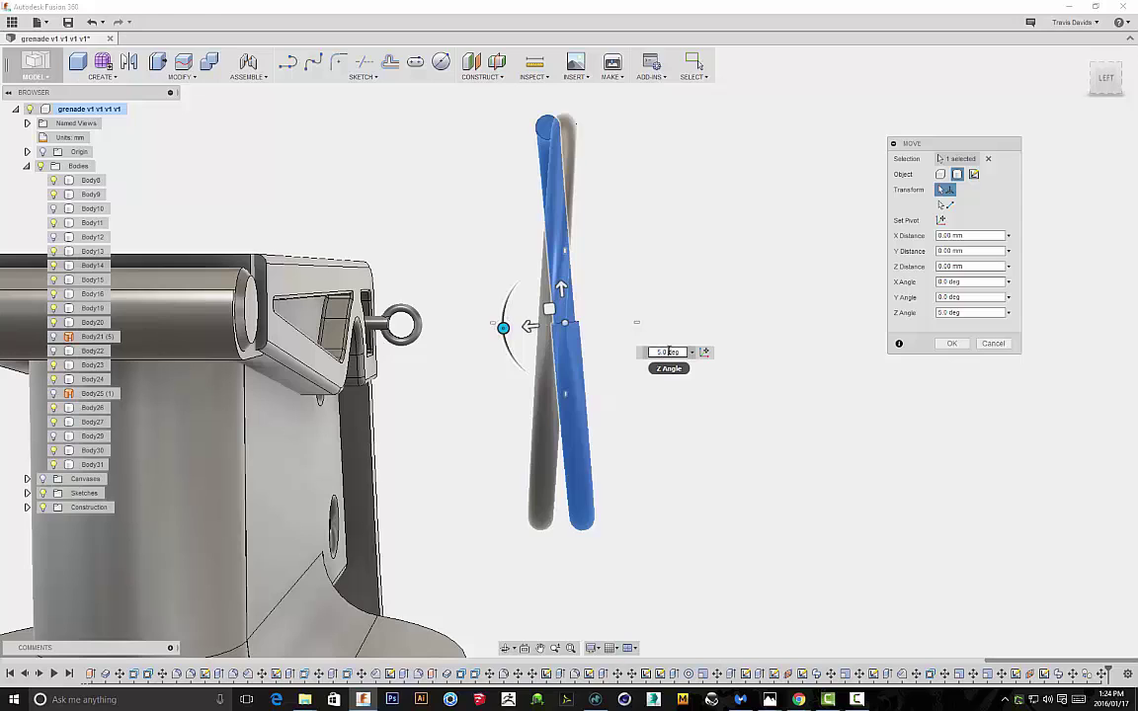
{"action": "type", "text": "-"}
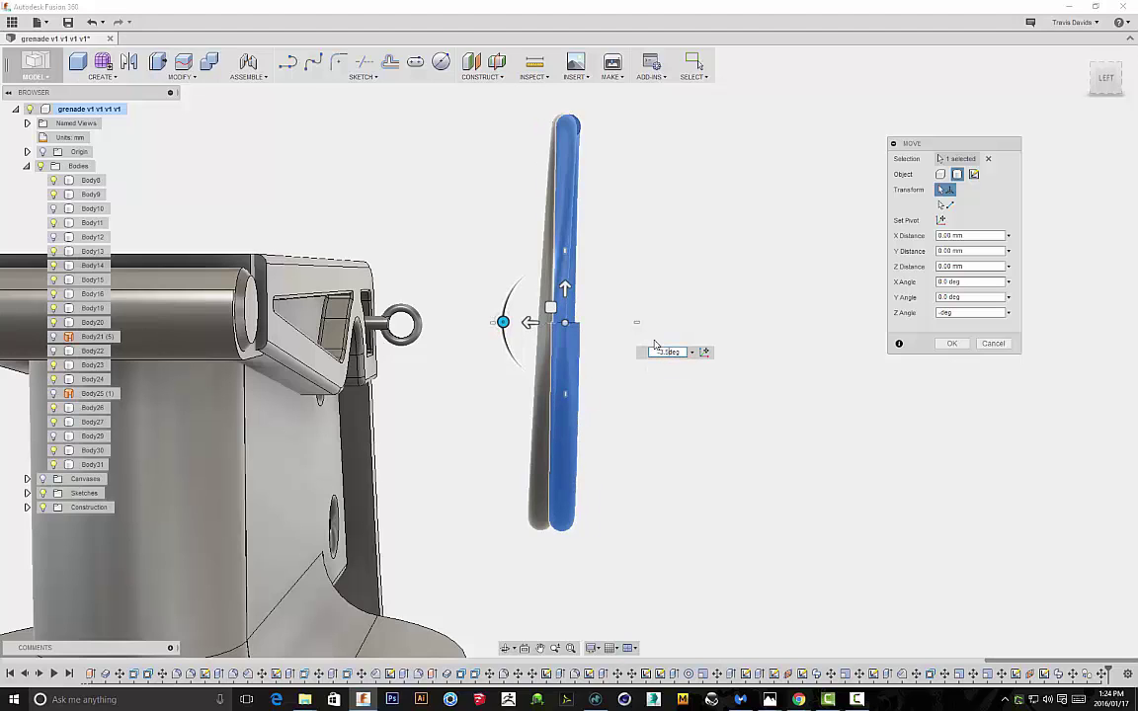
{"action": "type", "text": "3.5"}
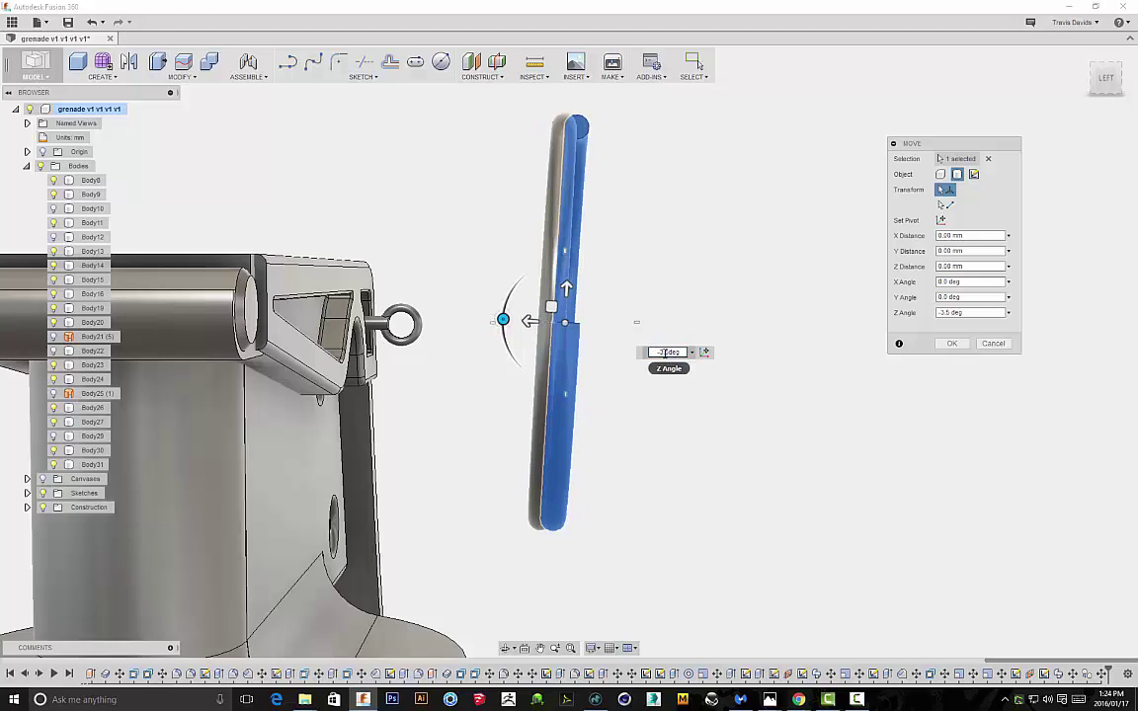
{"action": "left_click", "coordinate": [659, 351]}
{"action": "key", "text": "BackSpace"}
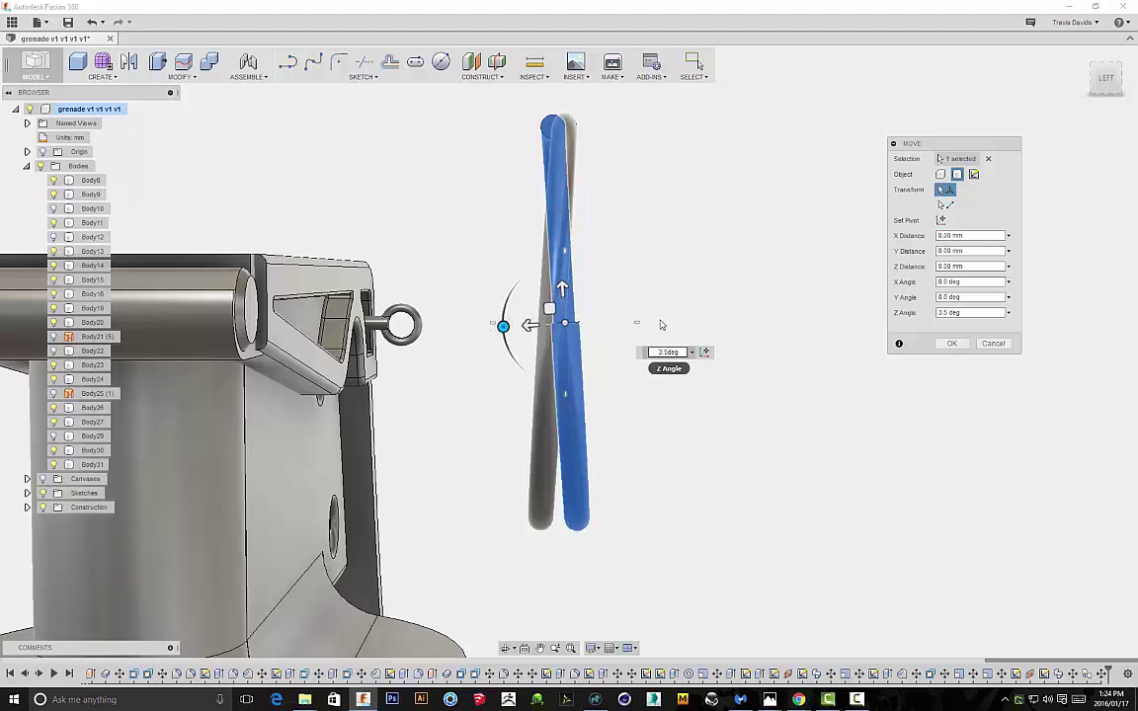
{"action": "left_click_drag", "start_coordinate": [529, 326], "coordinate": [554, 324]}
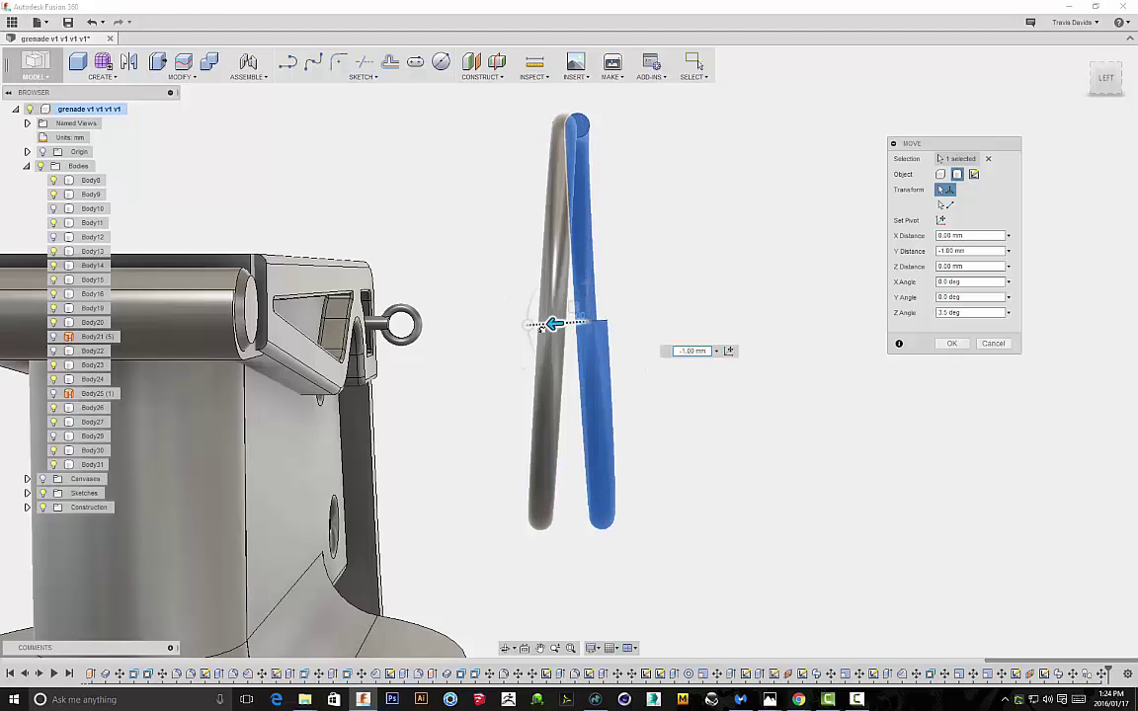
{"action": "left_click", "coordinate": [952, 342]}
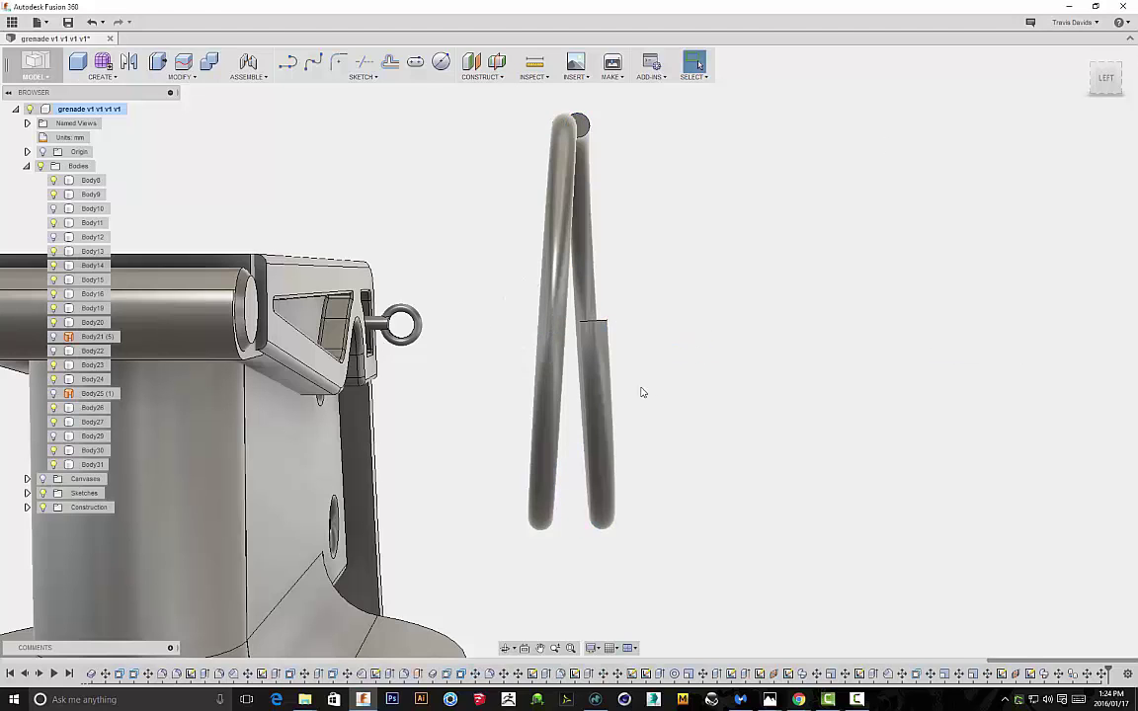
Shift the tilted ring about 0.49 mm along Y, fine-tune by about 0.04 mm in Y and 0.03 mm in Z, and apply
{"action": "key", "text": "m"}
{"action": "left_click", "coordinate": [588, 340]}
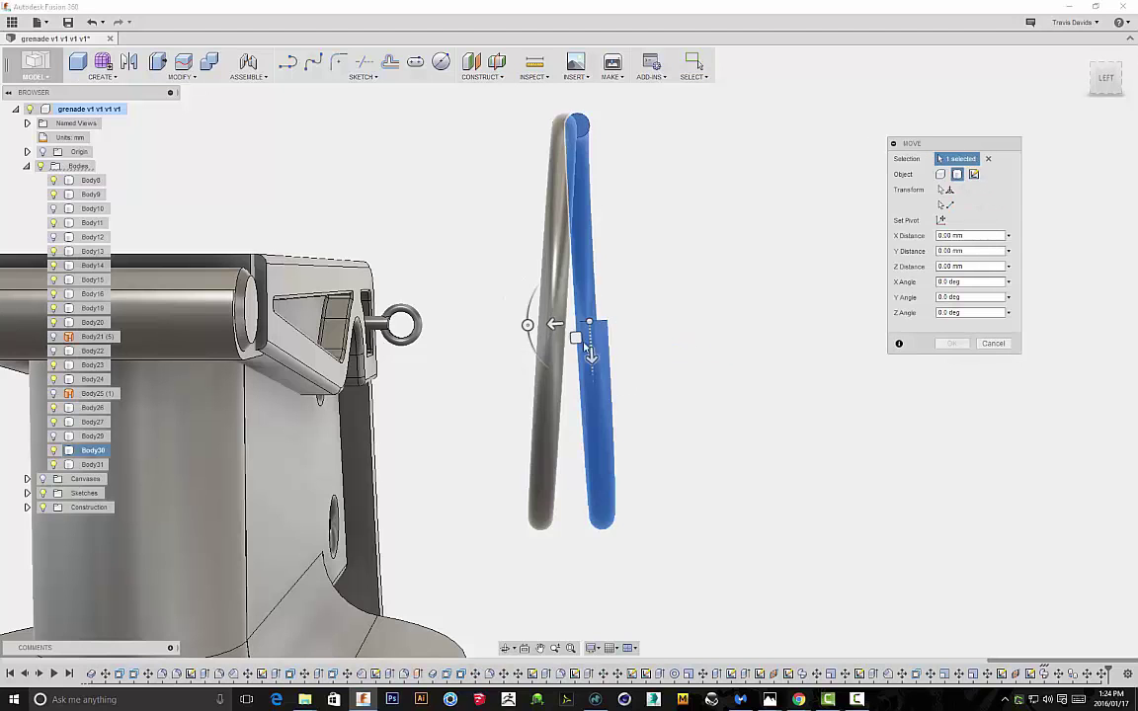
{"action": "left_click_drag", "start_coordinate": [575, 337], "coordinate": [565, 337]}
{"action": "middle_click_drag", "start_coordinate": [658, 257], "coordinate": [1112, 108], "text": "shift"}
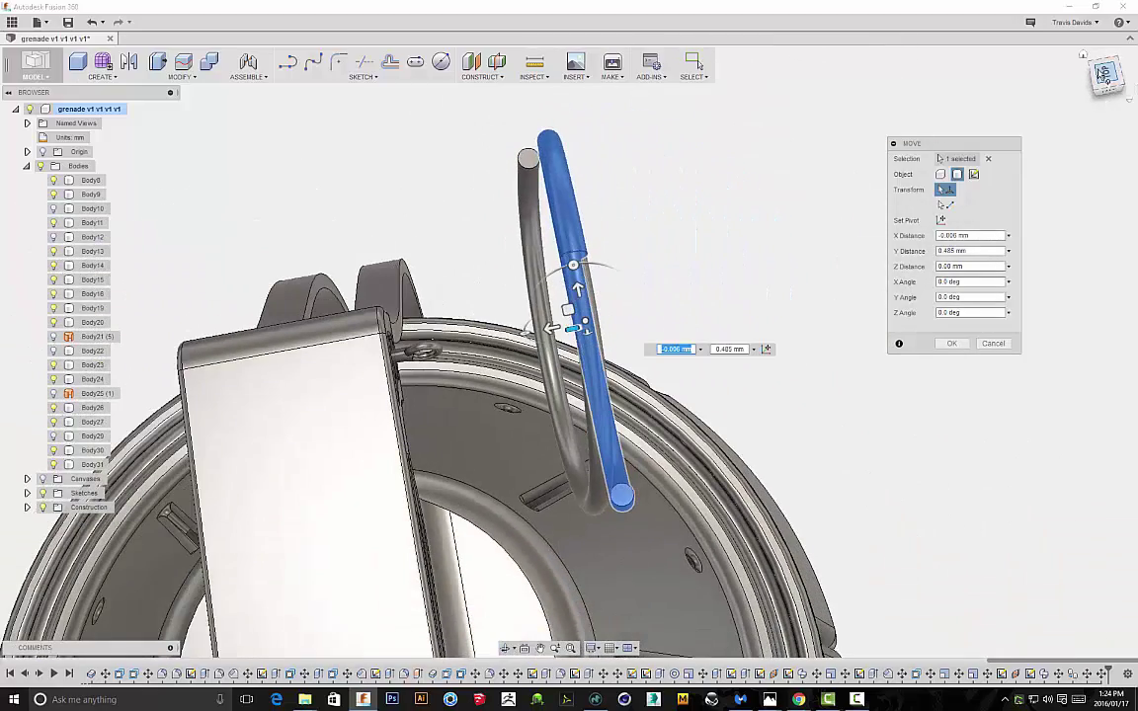
{"action": "left_click", "coordinate": [1106, 73]}
{"action": "scroll", "coordinate": [569, 315], "scroll_direction": "up", "scroll_amount": 6}
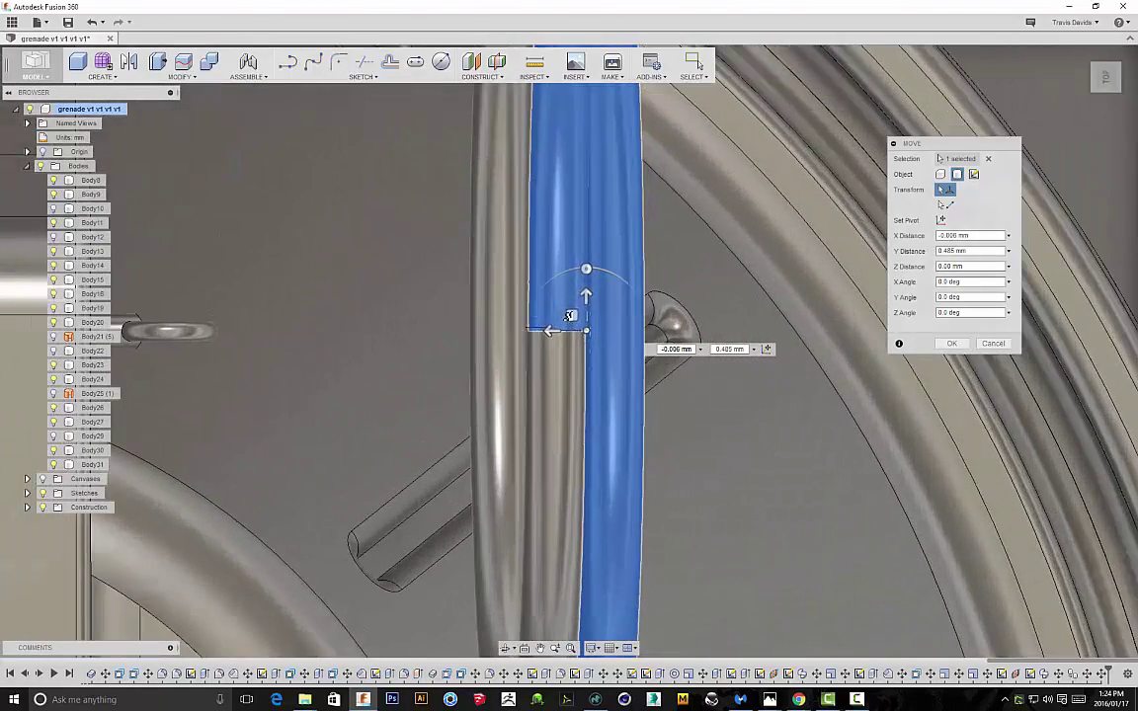
{"action": "left_click_drag", "start_coordinate": [571, 314], "coordinate": [569, 313]}
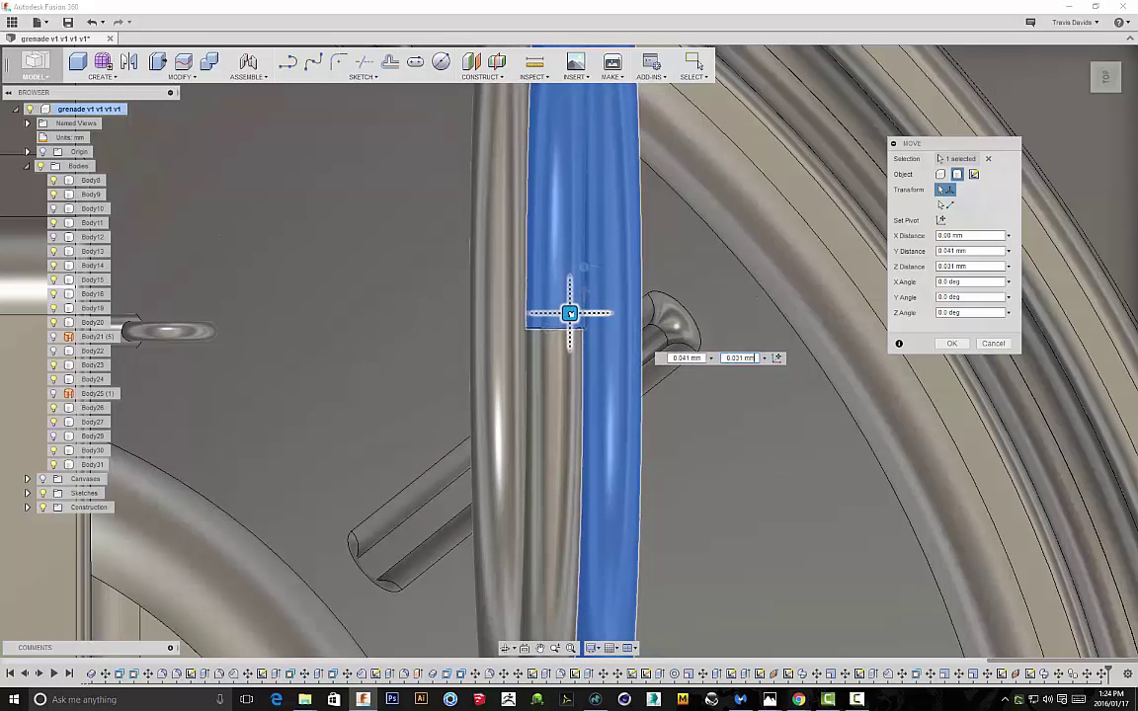
{"action": "left_click", "coordinate": [953, 342]}
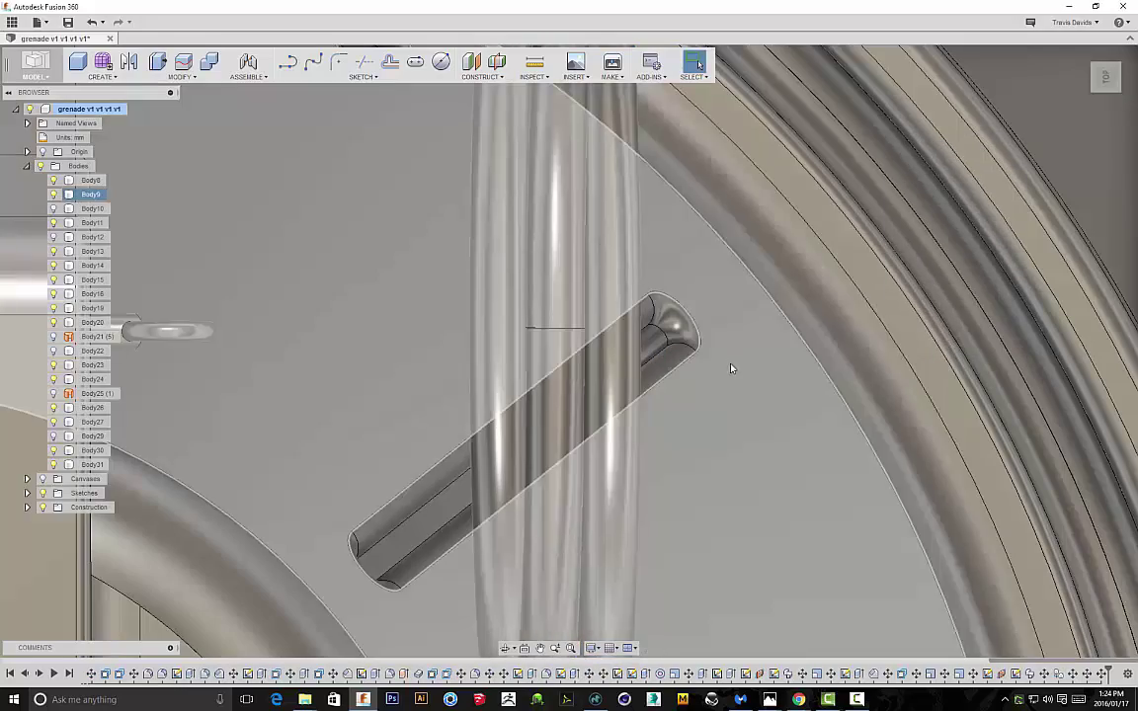
Combine the two tilted three-quarter ring bodies into a single pull-ring body
{"action": "scroll", "coordinate": [736, 369], "scroll_direction": "down", "scroll_amount": 4}
{"action": "mouse_move", "coordinate": [781, 379]}
{"action": "middle_mouse_down", "text": "shift"}
{"action": "mouse_move", "coordinate": [780, 346]}
{"action": "mouse_move", "coordinate": [823, 351]}
{"action": "mouse_move", "coordinate": [837, 336]}
{"action": "mouse_move", "coordinate": [818, 347]}
{"action": "mouse_move", "coordinate": [720, 312]}
{"action": "mouse_move", "coordinate": [824, 331]}
{"action": "mouse_move", "coordinate": [742, 295]}
{"action": "mouse_move", "coordinate": [766, 282]}
{"action": "mouse_move", "coordinate": [726, 296]}
{"action": "middle_mouse_up", "text": "shift"}
{"action": "left_click", "coordinate": [209, 62]}
{"action": "left_click", "coordinate": [498, 205]}
{"action": "left_click", "coordinate": [566, 185]}
{"action": "left_click", "coordinate": [951, 251]}
Move the combined ring 5 mm along Y toward the housing and lower it so it hangs from the pin's eyelet
{"action": "middle_click_drag", "start_coordinate": [760, 257], "coordinate": [643, 326], "text": "shift"}
{"action": "scroll", "coordinate": [722, 259], "scroll_direction": "down", "scroll_amount": 3}
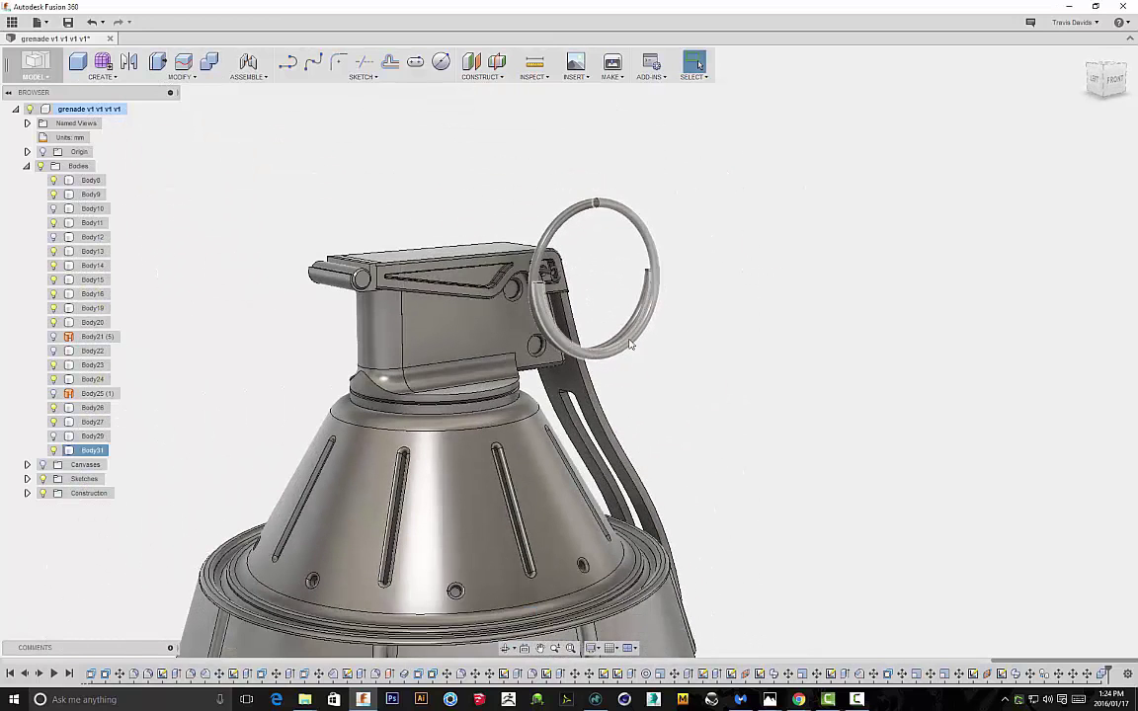
{"action": "key", "text": "m"}
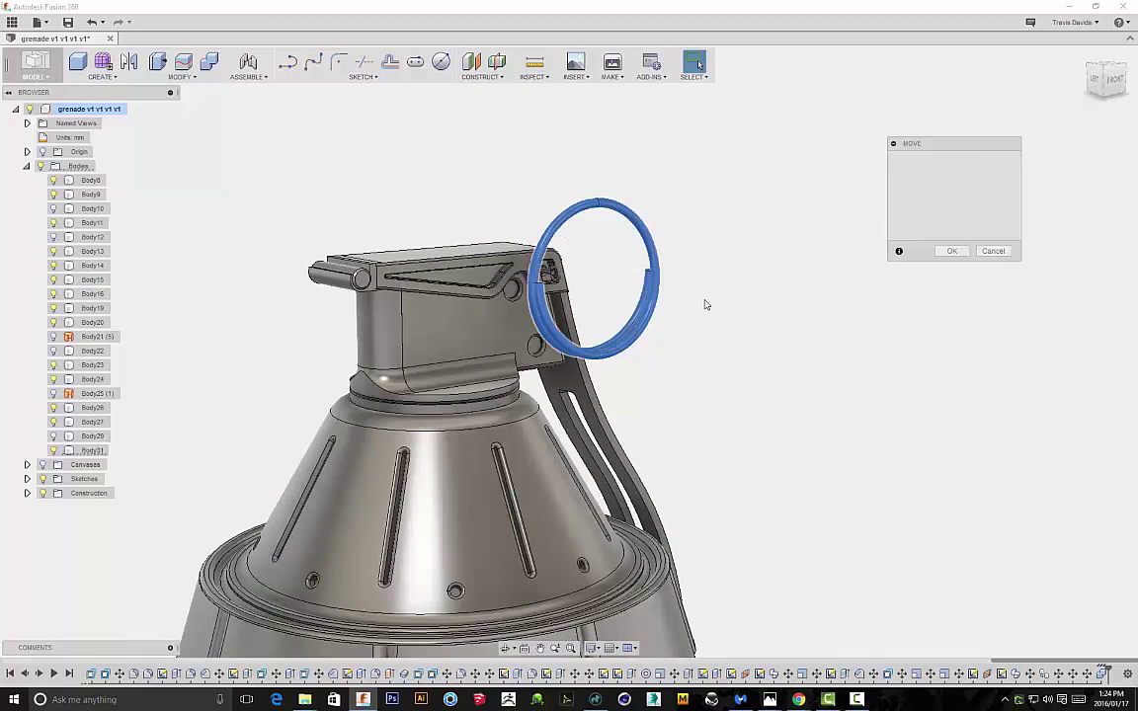
{"action": "middle_click_drag", "start_coordinate": [720, 440], "coordinate": [790, 395], "text": "shift"}
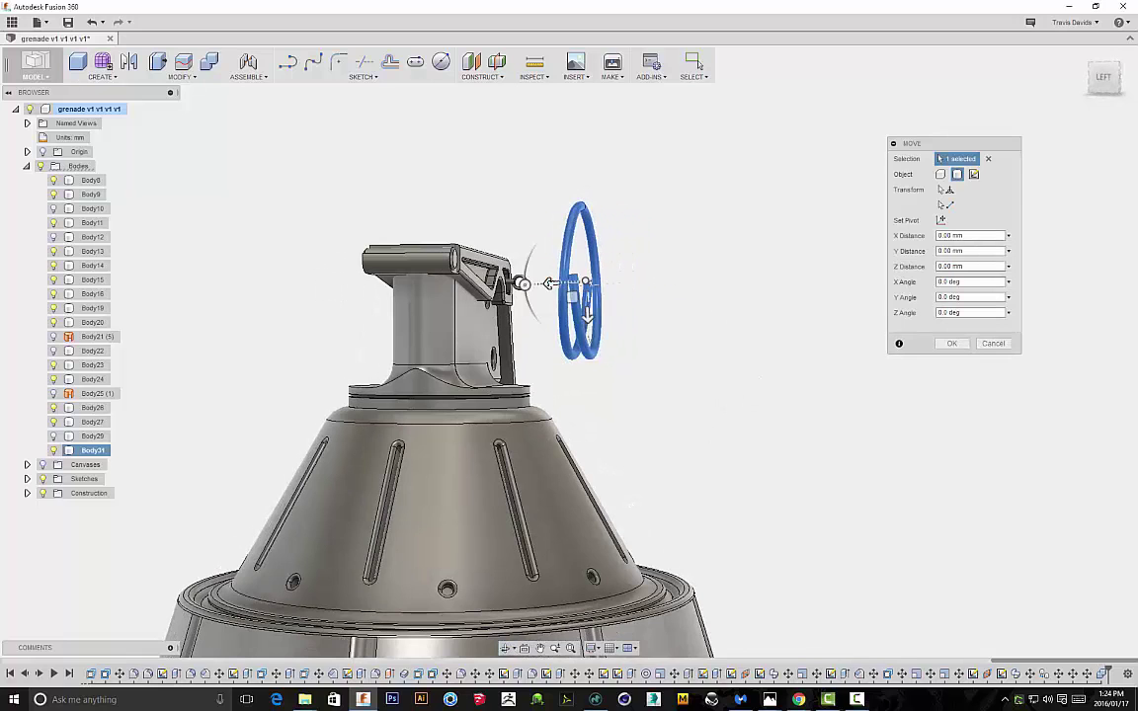
{"action": "left_click_drag", "start_coordinate": [550, 284], "coordinate": [504, 285]}
{"action": "middle_click_drag", "start_coordinate": [654, 223], "coordinate": [434, 247], "text": "shift"}
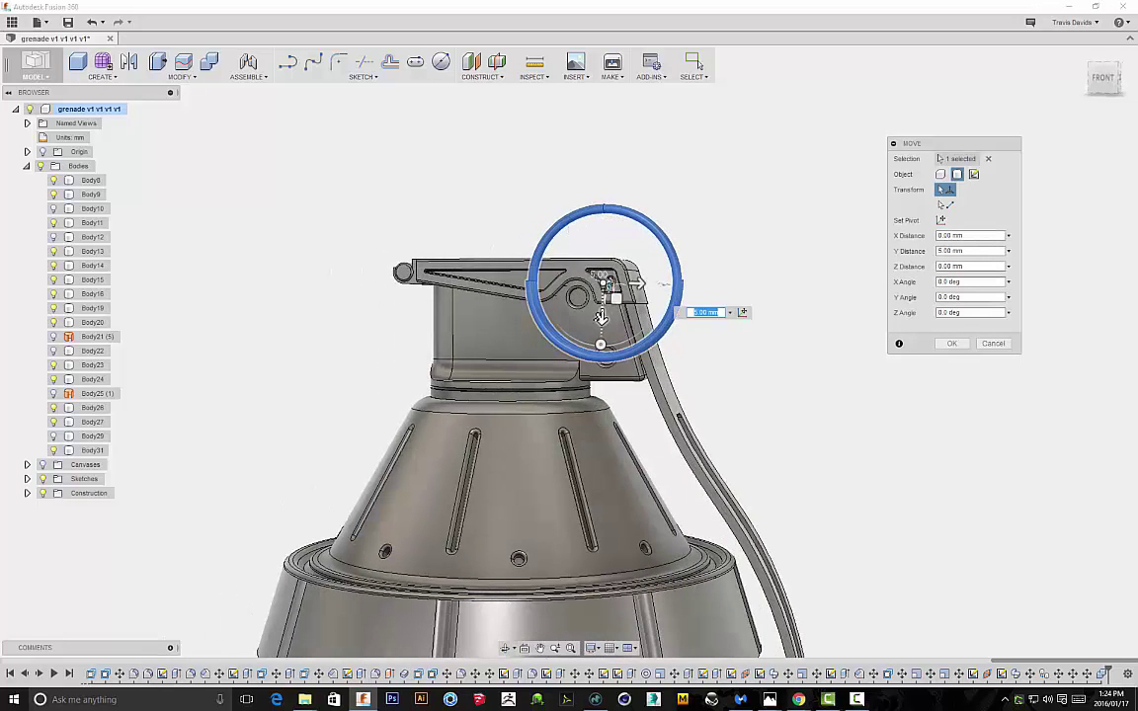
{"action": "left_click_drag", "start_coordinate": [599, 319], "coordinate": [599, 384]}
{"action": "left_click", "coordinate": [954, 345]}
Rotate the hanging ring 15 degrees about Y and shift it -1 mm along Y
{"action": "middle_click_drag", "start_coordinate": [954, 345], "coordinate": [786, 325], "text": "shift"}
{"action": "scroll", "coordinate": [633, 405], "scroll_direction": "up", "scroll_amount": 3}
{"action": "middle_click_drag", "start_coordinate": [633, 405], "coordinate": [722, 385], "text": "shift"}
{"action": "left_click", "coordinate": [91, 449]}
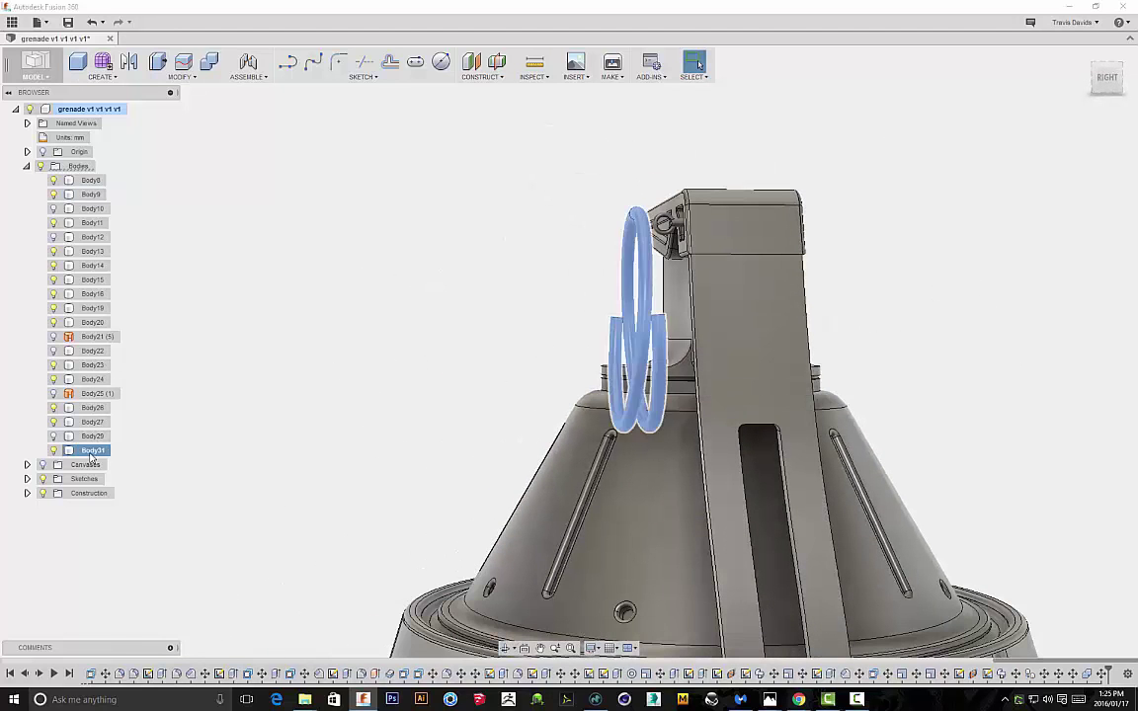
{"action": "key", "text": "m"}
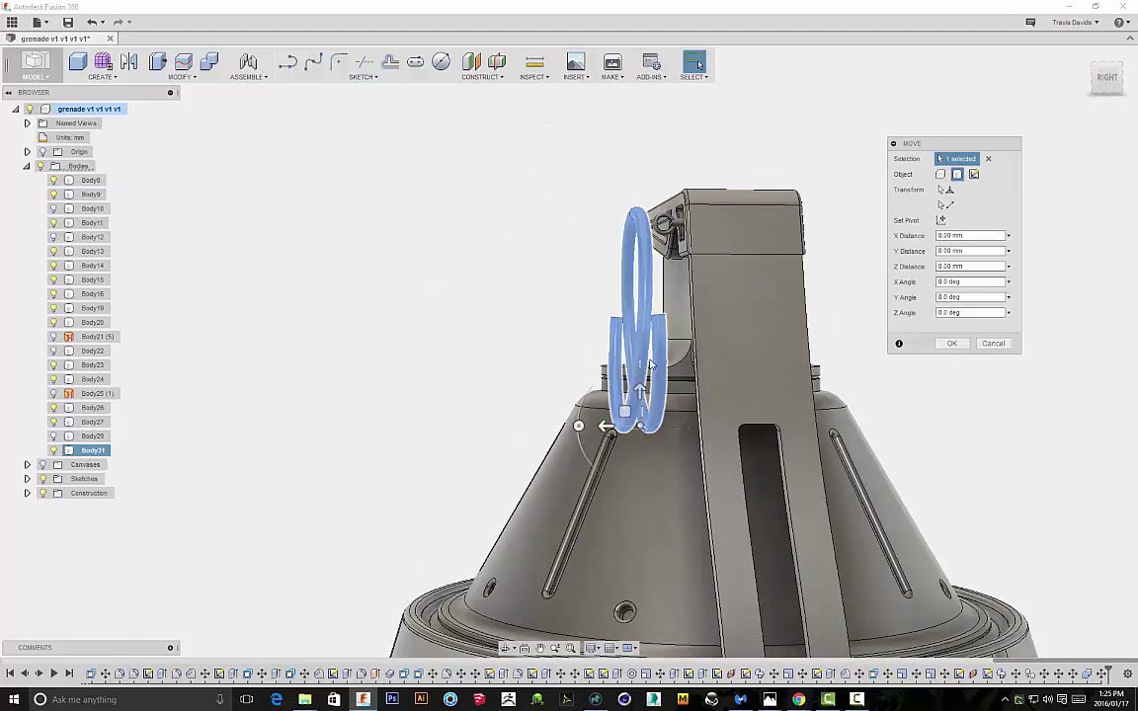
{"action": "middle_click_drag", "start_coordinate": [583, 322], "coordinate": [450, 304], "text": "shift"}
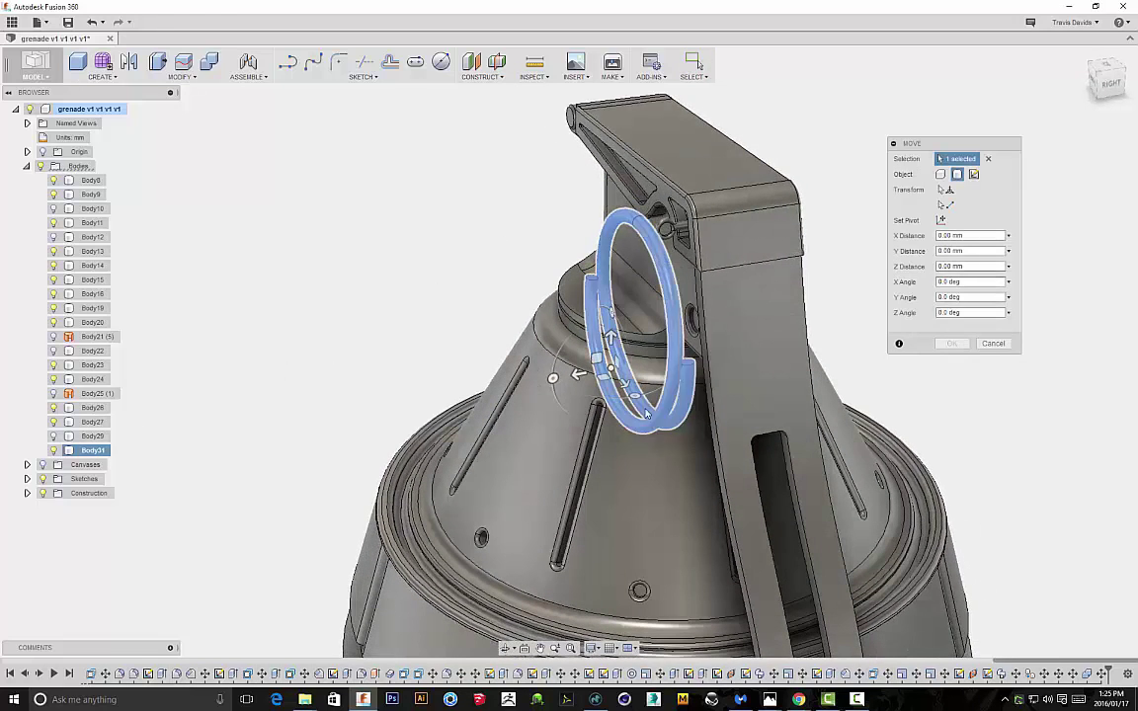
{"action": "mouse_move", "coordinate": [635, 397]}
{"action": "left_mouse_down"}
{"action": "mouse_move", "coordinate": [669, 391]}
{"action": "mouse_move", "coordinate": [652, 393]}
{"action": "left_mouse_up"}
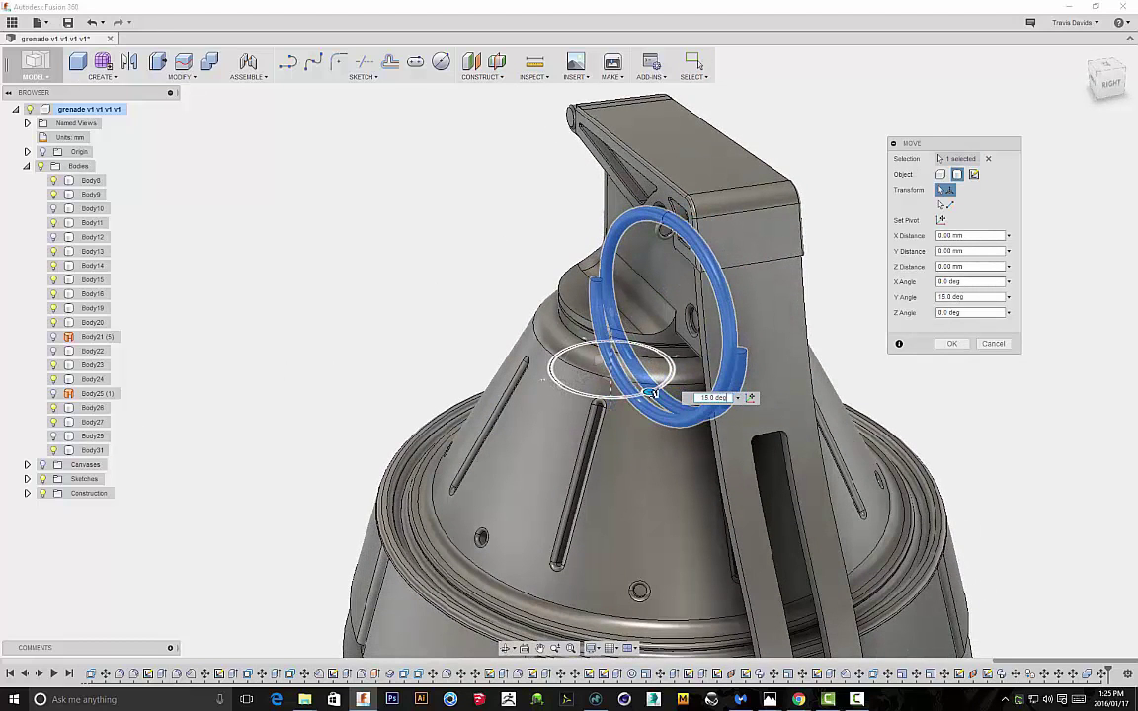
{"action": "left_click_drag", "start_coordinate": [612, 340], "coordinate": [611, 347]}
{"action": "middle_click_drag", "start_coordinate": [609, 349], "coordinate": [541, 195], "text": "shift"}
{"action": "scroll", "coordinate": [751, 349], "scroll_direction": "up", "scroll_amount": 3}
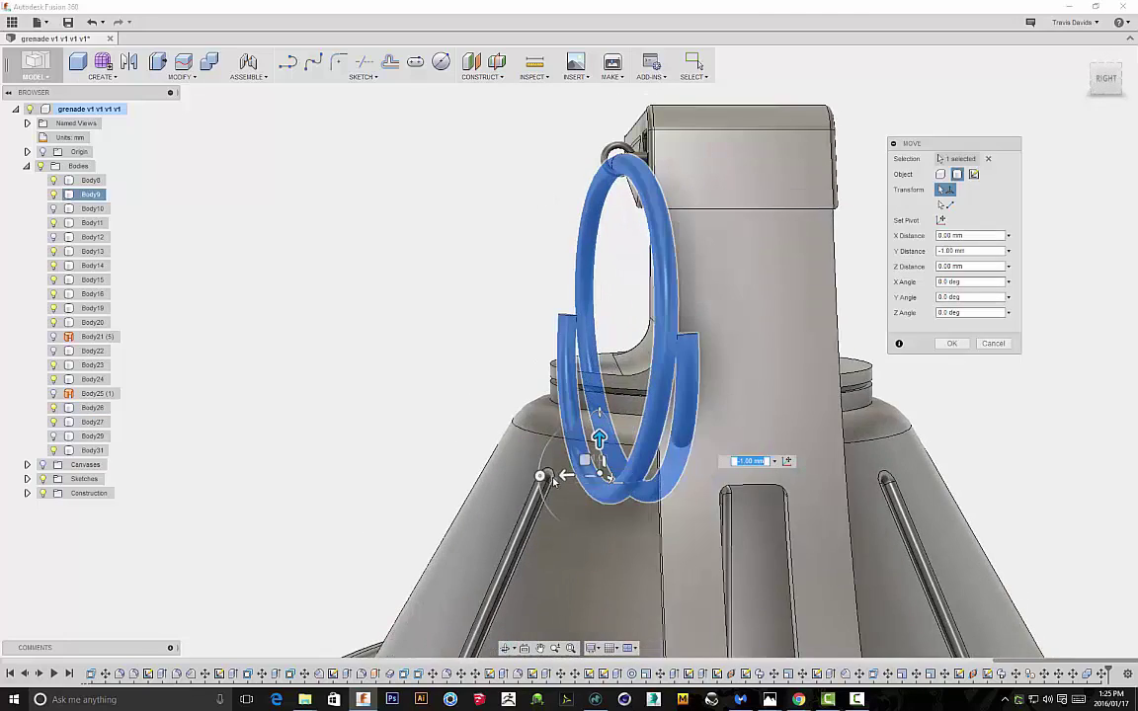
Turn the ring a further -5 degrees about Y, nudge it into the pin's eyelet, and apply the move
{"action": "middle_click_drag", "start_coordinate": [543, 475], "coordinate": [596, 449], "text": "shift"}
{"action": "left_click_drag", "start_coordinate": [619, 452], "coordinate": [614, 450]}
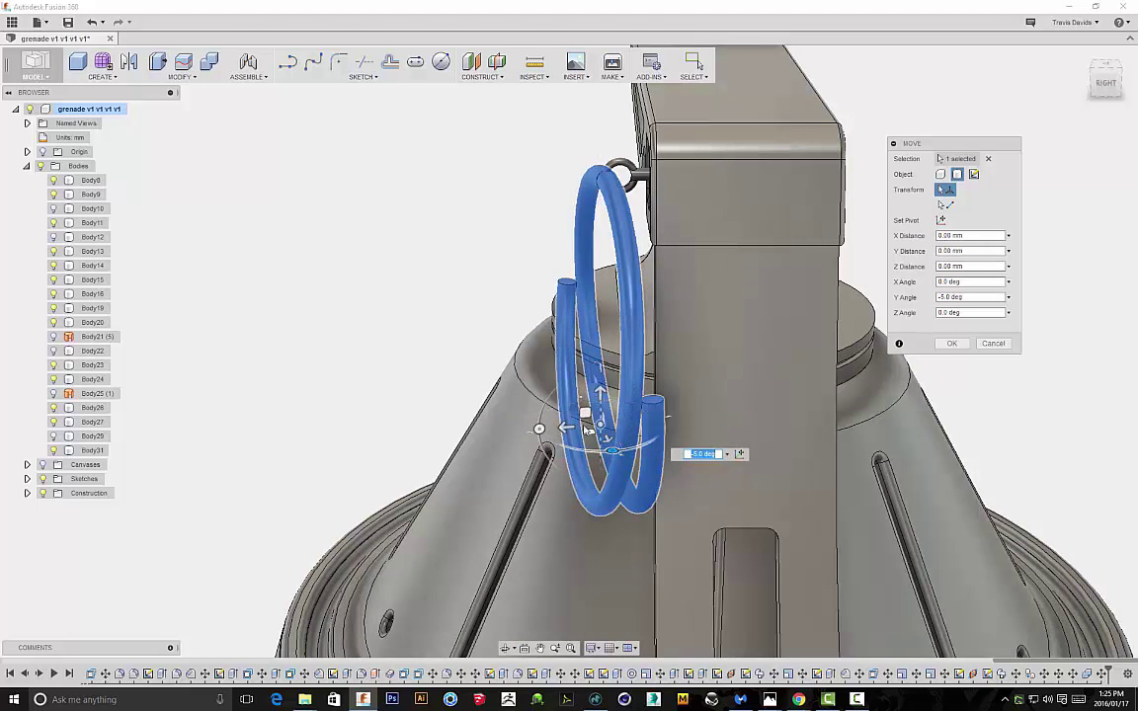
{"action": "left_click_drag", "start_coordinate": [585, 413], "coordinate": [627, 449]}
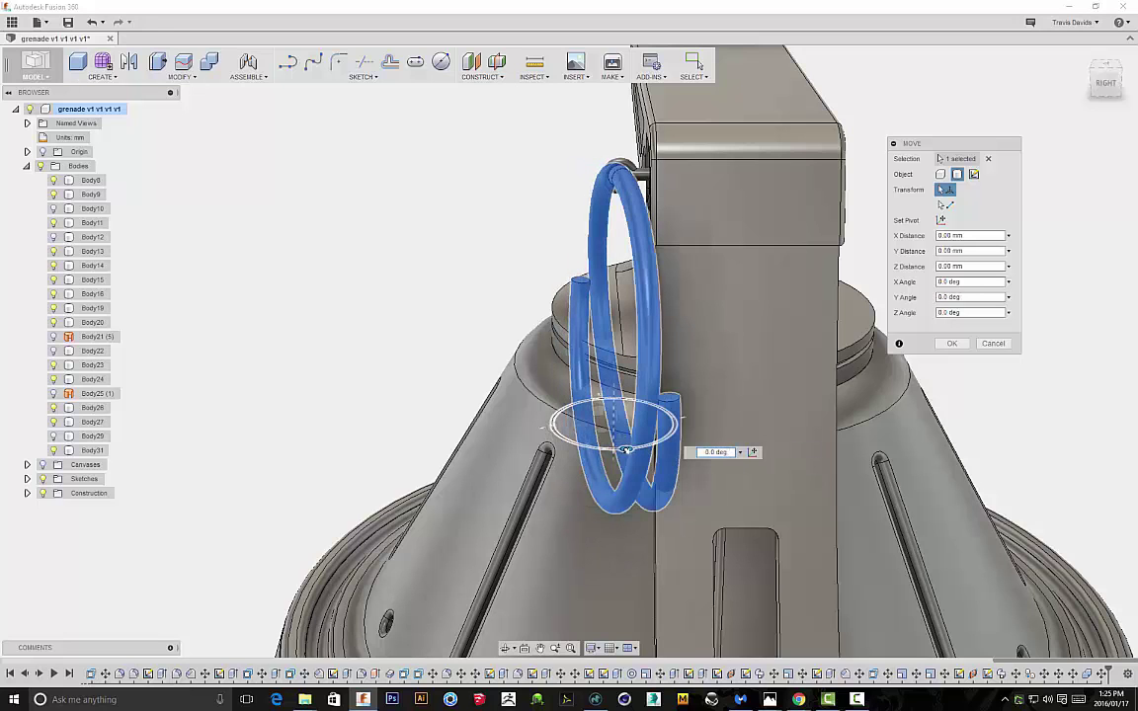
{"action": "left_click", "coordinate": [950, 346]}
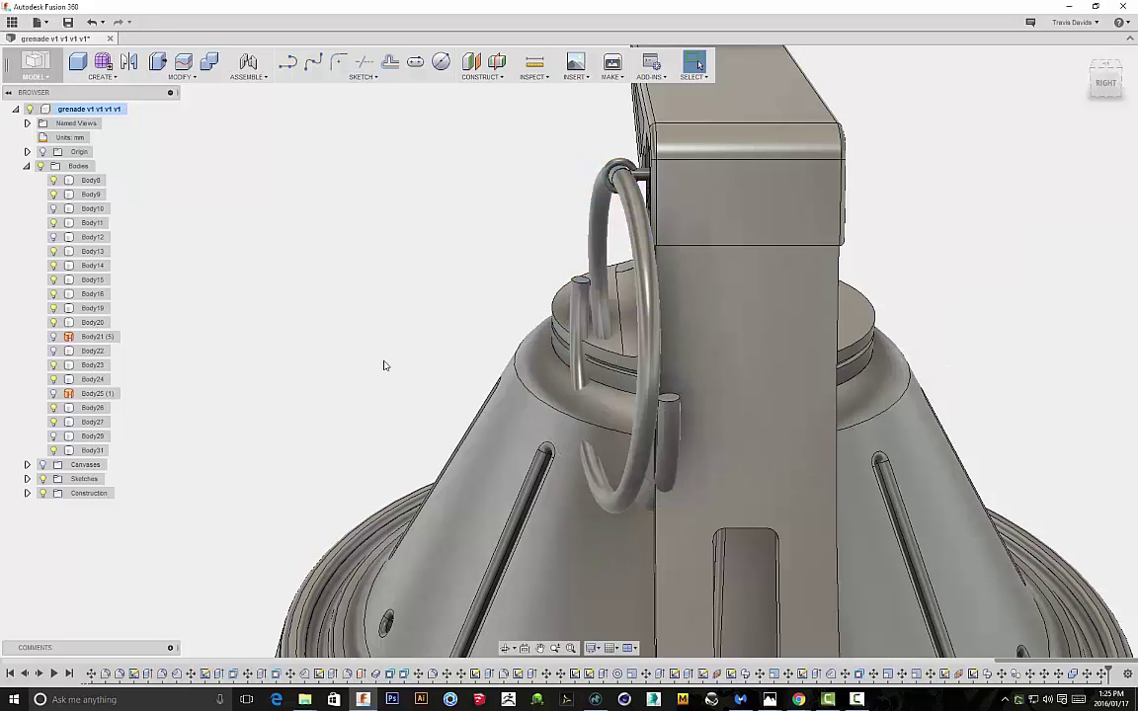
Scale the pull ring uniformly by a factor of 0.843
{"action": "left_click", "coordinate": [113, 449]}
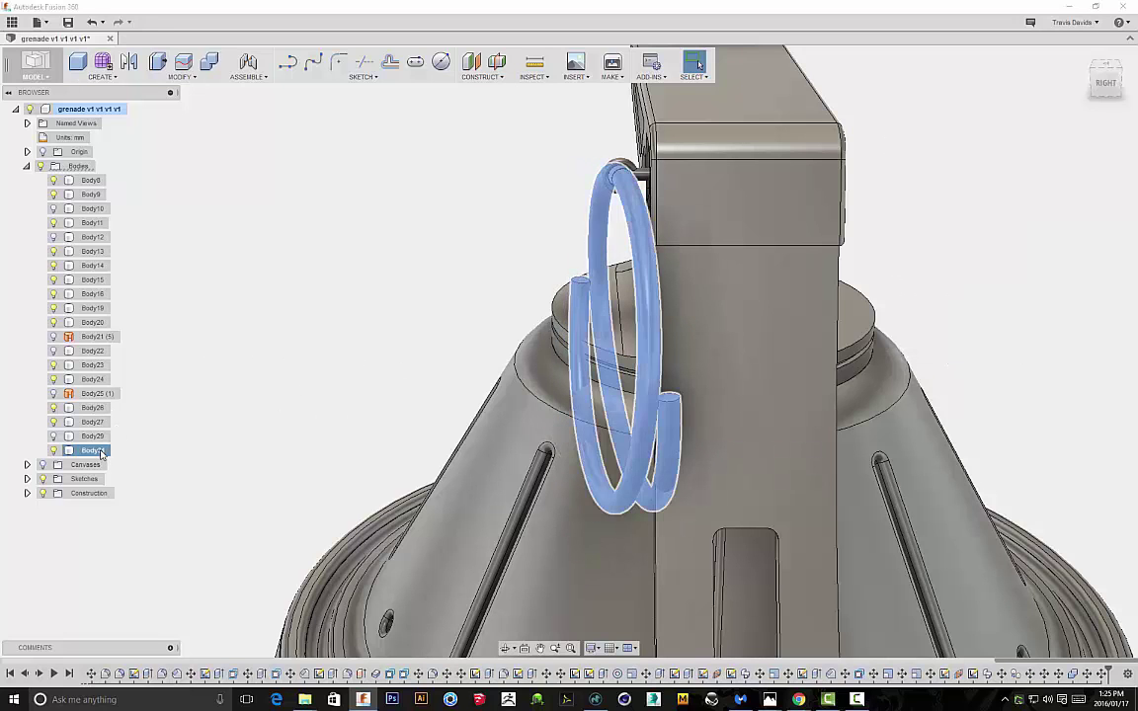
{"action": "left_click", "coordinate": [201, 79]}
{"action": "left_click", "coordinate": [178, 156]}
{"action": "left_click_drag", "start_coordinate": [624, 185], "coordinate": [567, 184]}
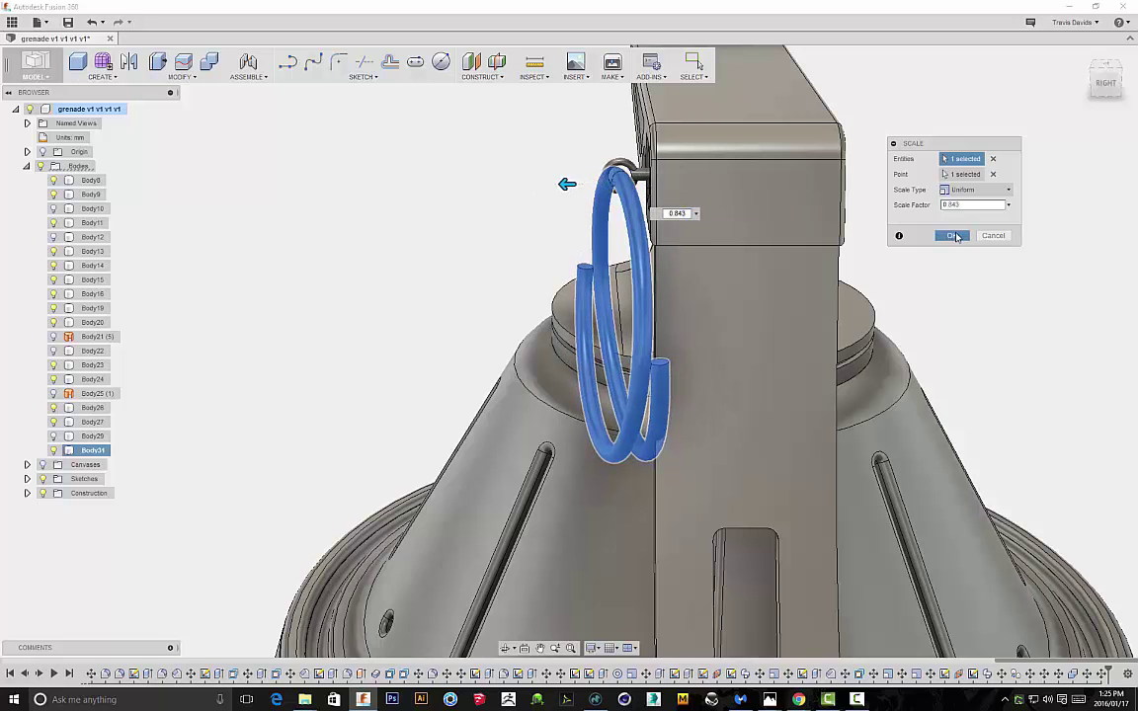
{"action": "left_click", "coordinate": [951, 235]}
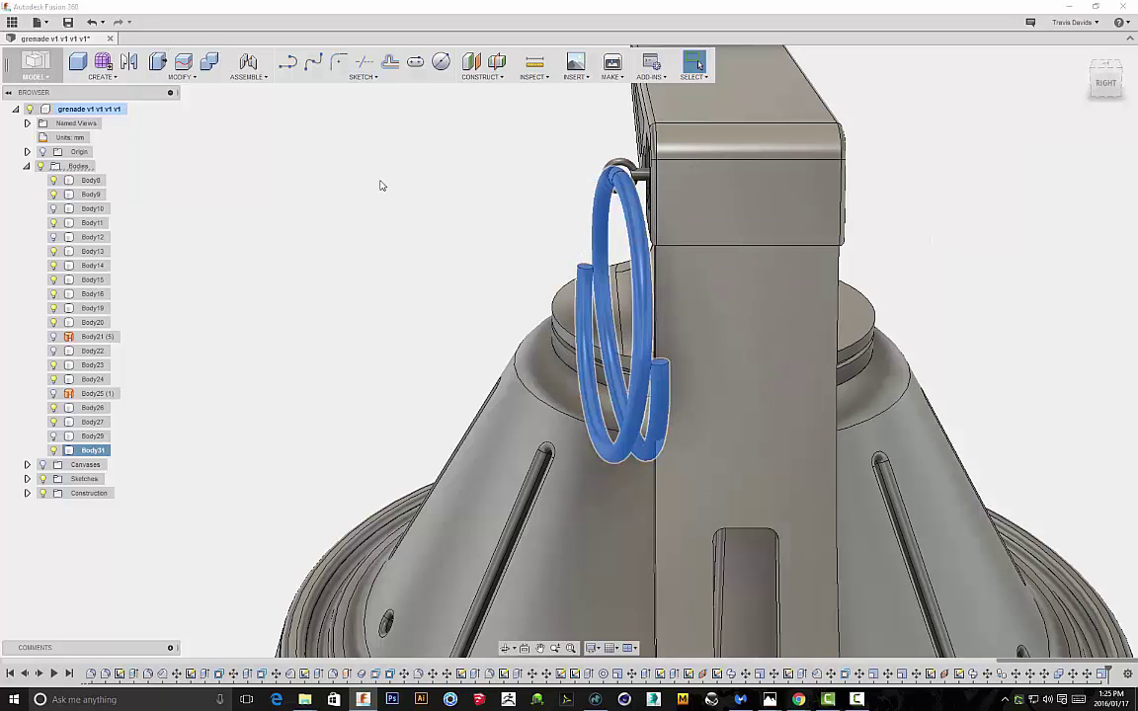
Reposition the scaled ring beside the pin's eyelet and rotate it about Y by -3 degrees
{"action": "key", "text": "m"}
{"action": "scroll", "coordinate": [673, 345], "scroll_direction": "up", "scroll_amount": 4}
{"action": "left_click_drag", "start_coordinate": [649, 440], "coordinate": [632, 421]}
{"action": "scroll", "coordinate": [672, 308], "scroll_direction": "down", "scroll_amount": 2}
{"action": "left_click", "coordinate": [646, 461]}
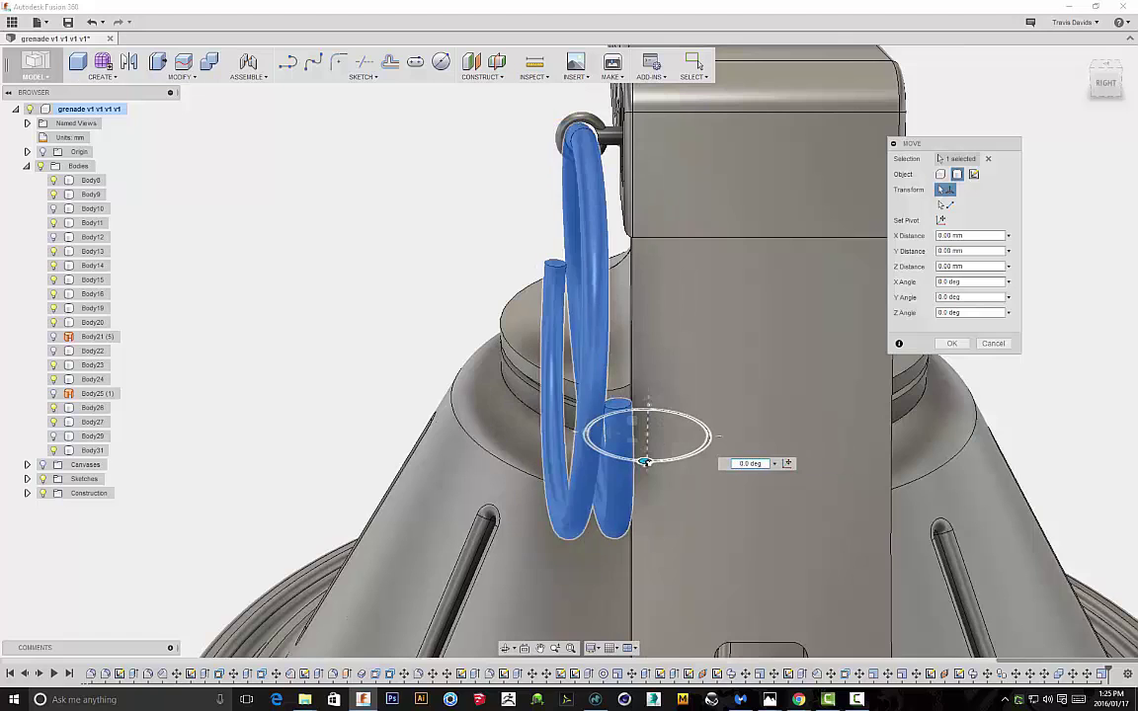
{"action": "left_click_drag", "start_coordinate": [644, 461], "coordinate": [640, 462]}
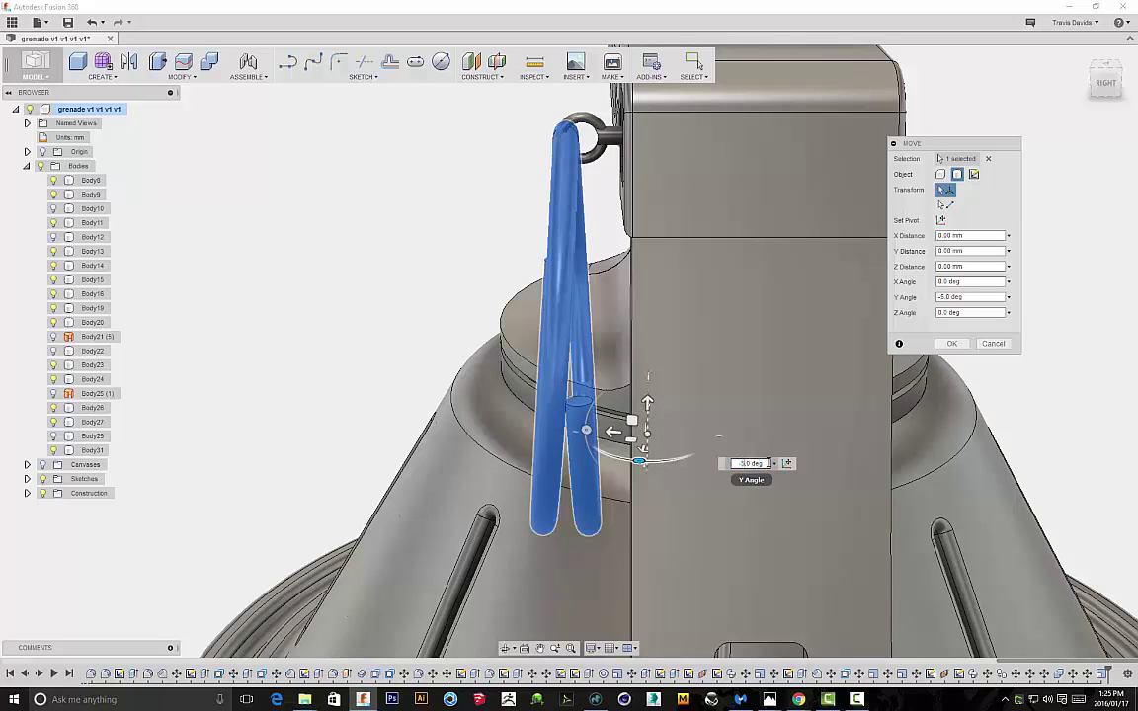
{"action": "left_click_drag", "start_coordinate": [639, 461], "coordinate": [642, 462]}
Shift the ring about 0.55 mm along X and 0.1 mm along Y to thread the pin's eyelet, and apply the move
{"action": "left_click_drag", "start_coordinate": [631, 418], "coordinate": [640, 422]}
{"action": "middle_click_drag", "start_coordinate": [556, 389], "coordinate": [596, 384], "text": "shift"}
{"action": "left_click_drag", "start_coordinate": [447, 484], "coordinate": [463, 480]}
{"action": "mouse_move", "coordinate": [364, 388]}
{"action": "middle_mouse_down", "text": "shift"}
{"action": "mouse_move", "coordinate": [399, 393]}
{"action": "mouse_move", "coordinate": [351, 383]}
{"action": "middle_mouse_up", "text": "shift"}
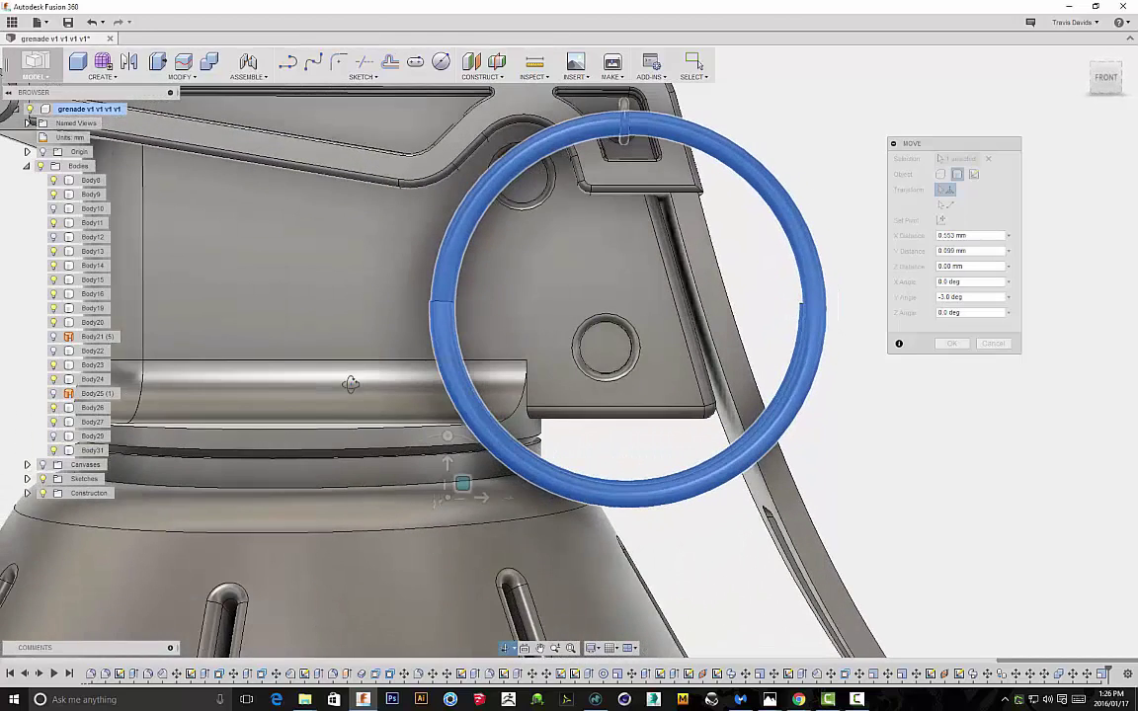
{"action": "left_click", "coordinate": [951, 344]}
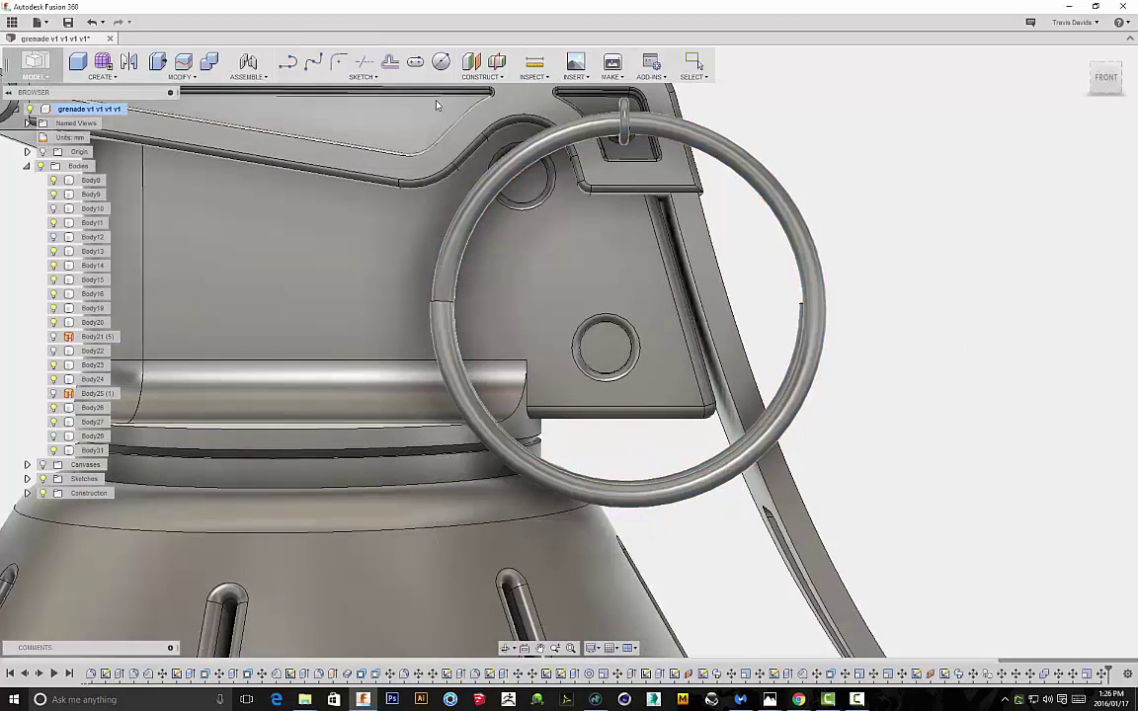
Scale the pull ring down slightly again with a uniform scale about a point on its outer side
{"action": "left_click", "coordinate": [180, 67]}
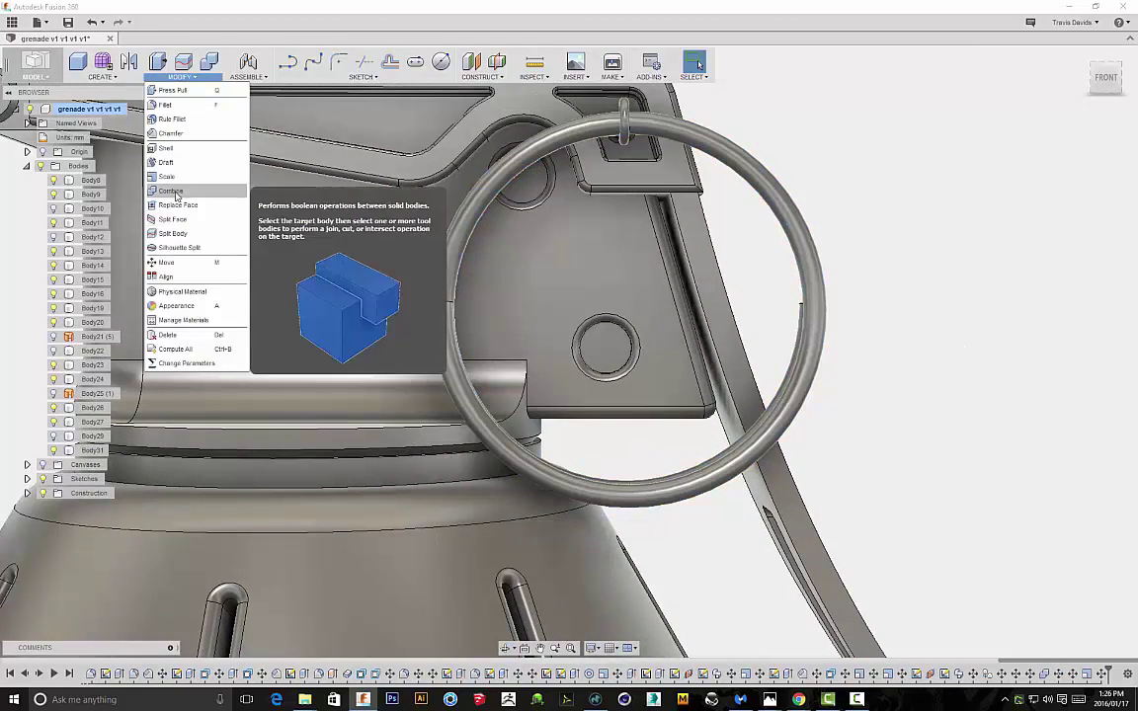
{"action": "left_click", "coordinate": [166, 176]}
{"action": "left_click", "coordinate": [817, 302]}
{"action": "left_click_drag", "start_coordinate": [820, 304], "coordinate": [779, 303]}
{"action": "middle_click_drag", "start_coordinate": [649, 265], "coordinate": [742, 289], "text": "shift"}
{"action": "left_click_drag", "start_coordinate": [742, 289], "coordinate": [739, 286]}
{"action": "left_click", "coordinate": [953, 236]}
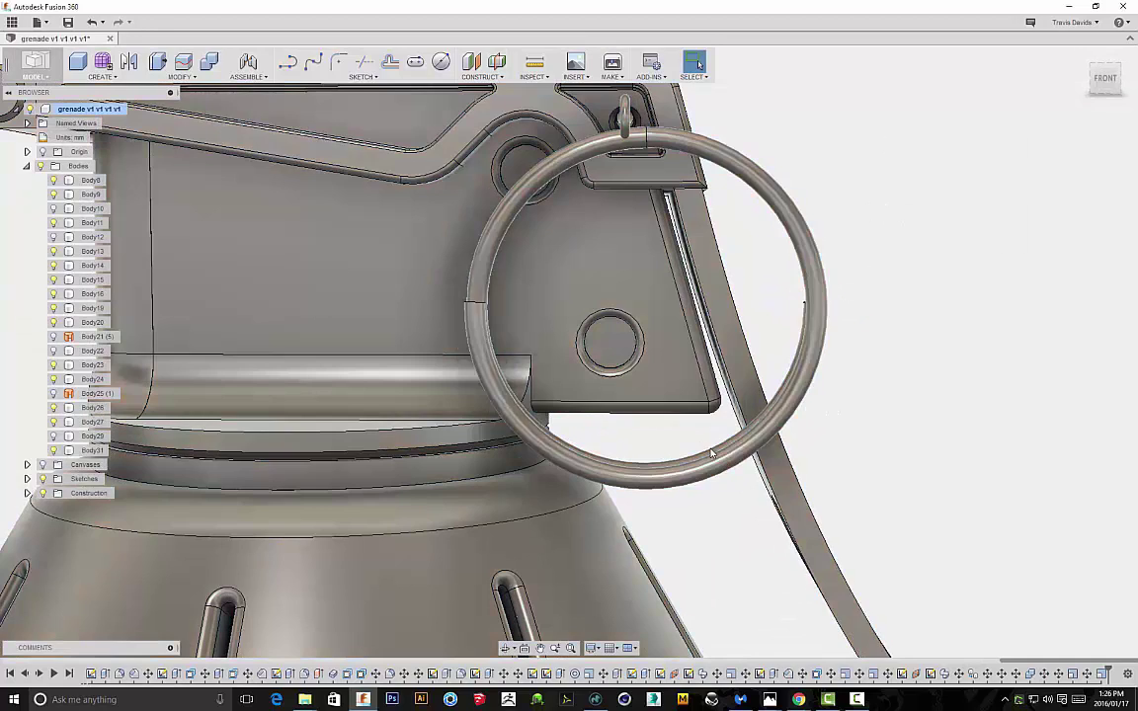
Move the pull ring about 0.76 mm along X and -0.35 mm along Z so it hangs through the pin's eyelet
{"action": "key", "text": "m"}
{"action": "left_click", "coordinate": [711, 452]}
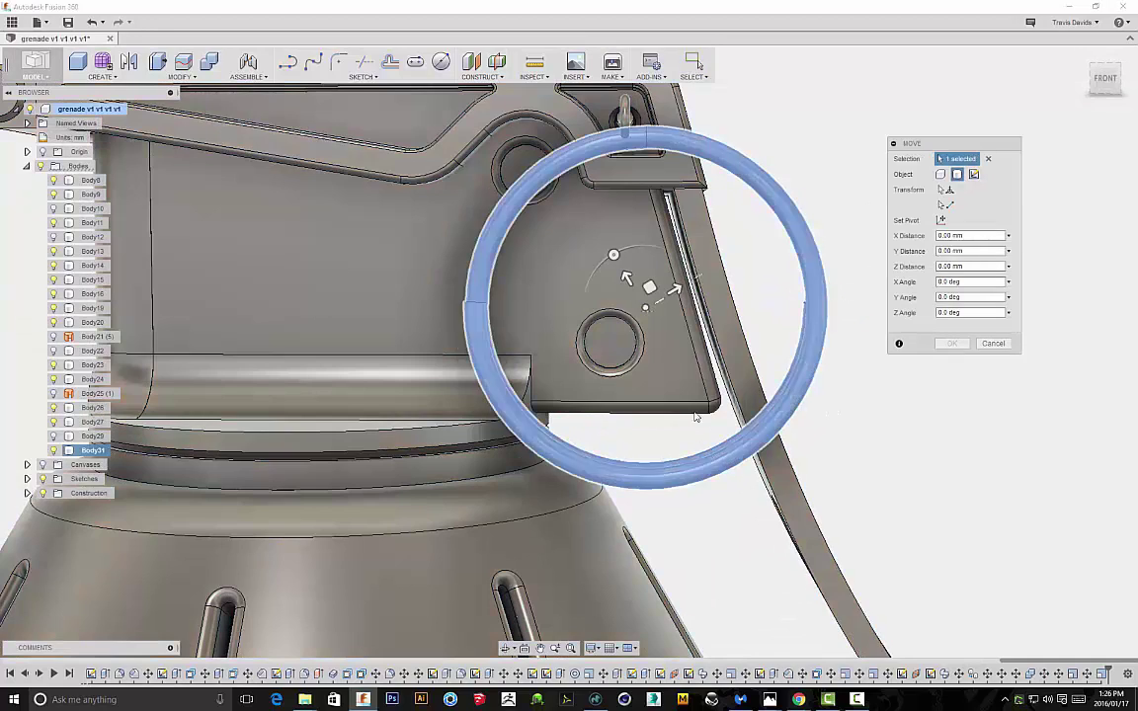
{"action": "left_click_drag", "start_coordinate": [649, 287], "coordinate": [628, 267]}
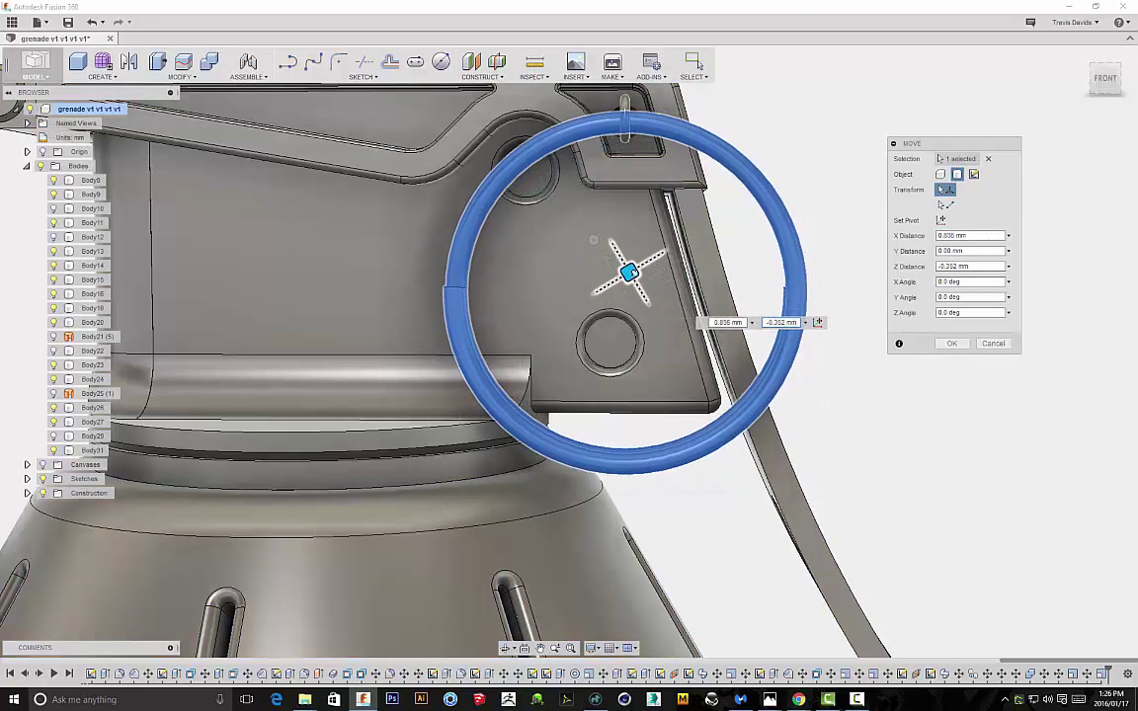
{"action": "middle_click_drag", "start_coordinate": [503, 305], "coordinate": [550, 329], "text": "shift"}
{"action": "left_click_drag", "start_coordinate": [626, 271], "coordinate": [628, 275]}
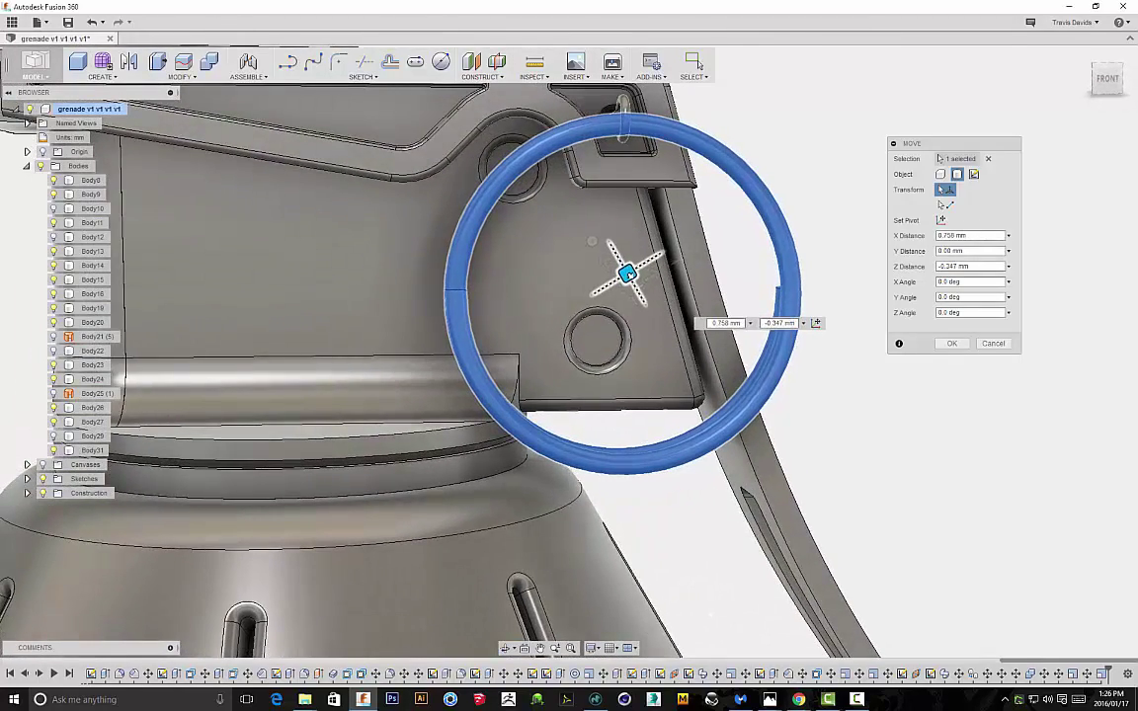
{"action": "left_click", "coordinate": [949, 343]}
Start a sketch on the fuse housing's flat side face and draw a small circle near its lower corner
{"action": "scroll", "coordinate": [860, 377], "scroll_direction": "down", "scroll_amount": 5}
{"action": "middle_click_drag", "start_coordinate": [925, 373], "coordinate": [780, 238], "text": "shift"}
{"action": "scroll", "coordinate": [821, 255], "scroll_direction": "down", "scroll_amount": 5}
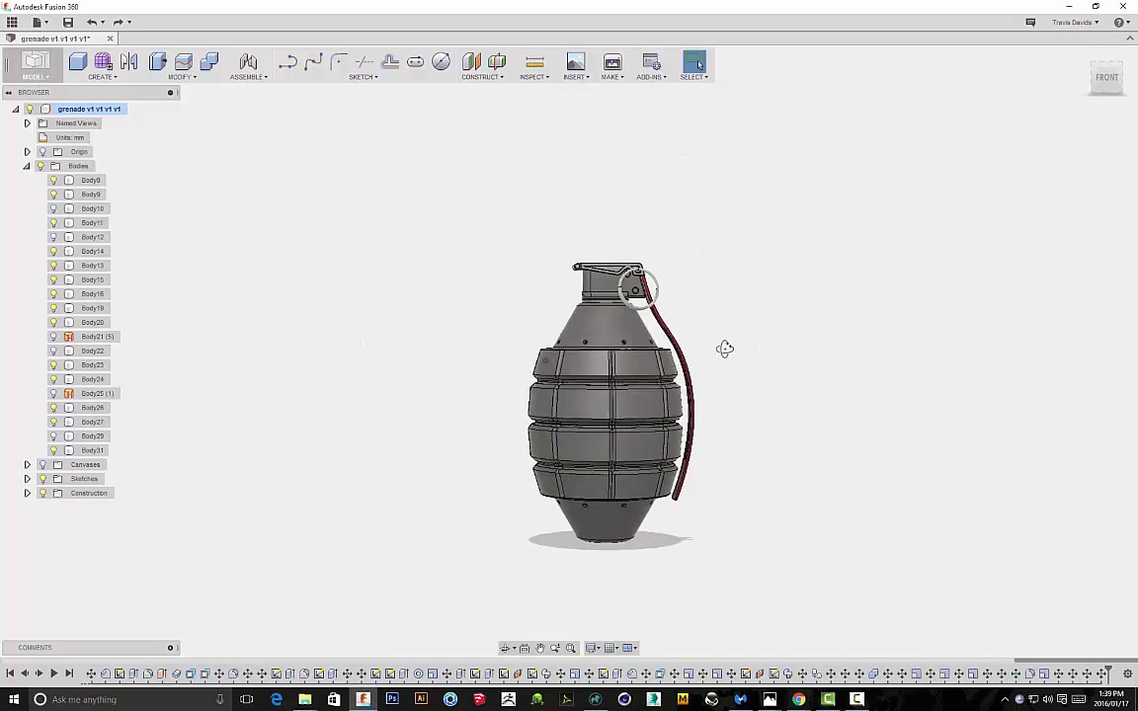
{"action": "middle_click_drag", "start_coordinate": [724, 348], "coordinate": [647, 375], "text": "shift"}
{"action": "scroll", "coordinate": [729, 361], "scroll_direction": "up", "scroll_amount": 6}
{"action": "left_click", "coordinate": [727, 282]}
{"action": "right_click", "coordinate": [816, 304]}
{"action": "left_click", "coordinate": [802, 365]}
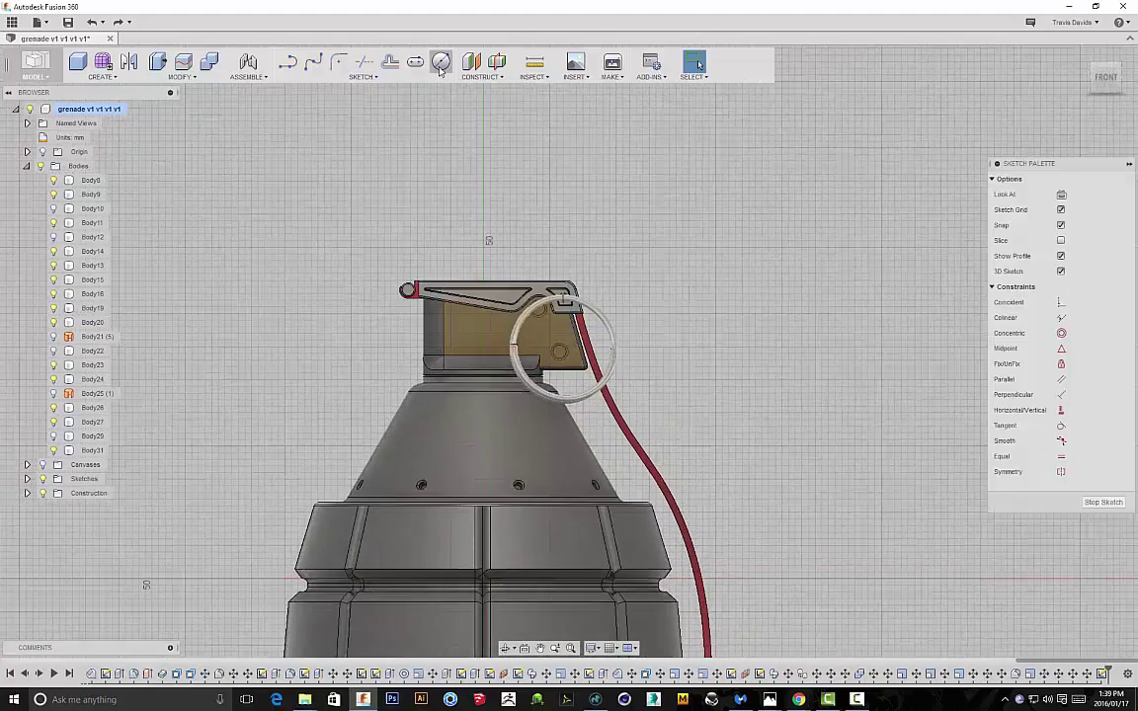
{"action": "key", "text": "c"}
{"action": "scroll", "coordinate": [453, 351], "scroll_direction": "up", "scroll_amount": 10}
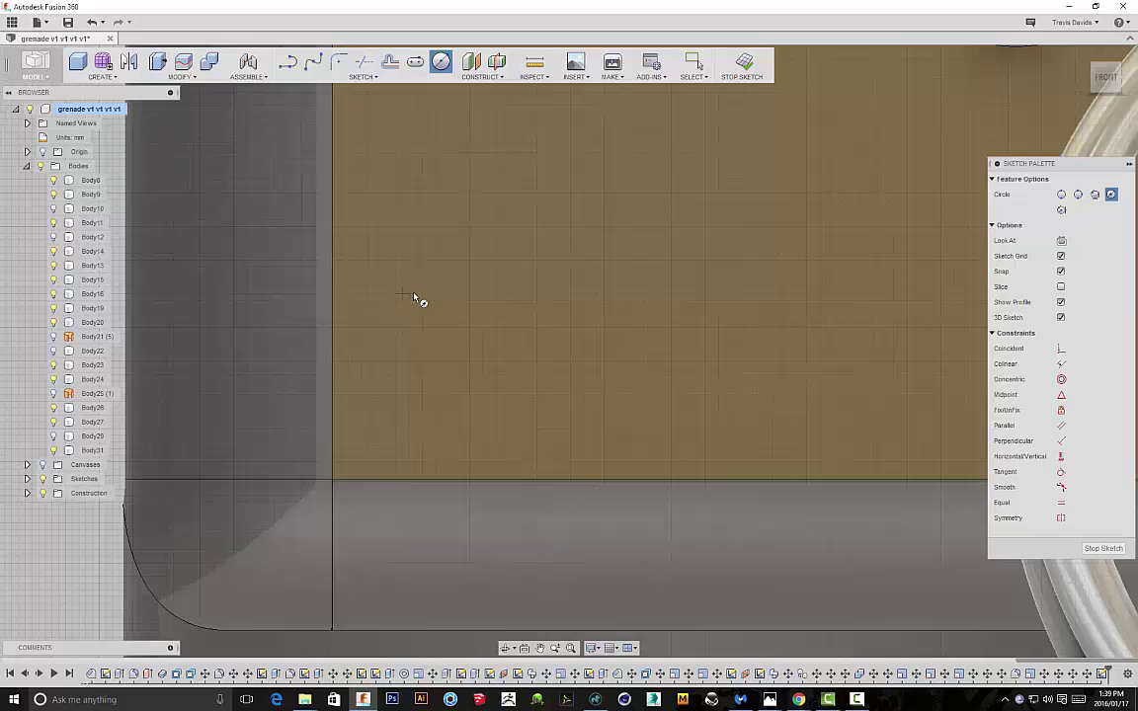
{"action": "left_click", "coordinate": [422, 296]}
{"action": "right_click", "coordinate": [481, 283]}
{"action": "left_click", "coordinate": [535, 287]}
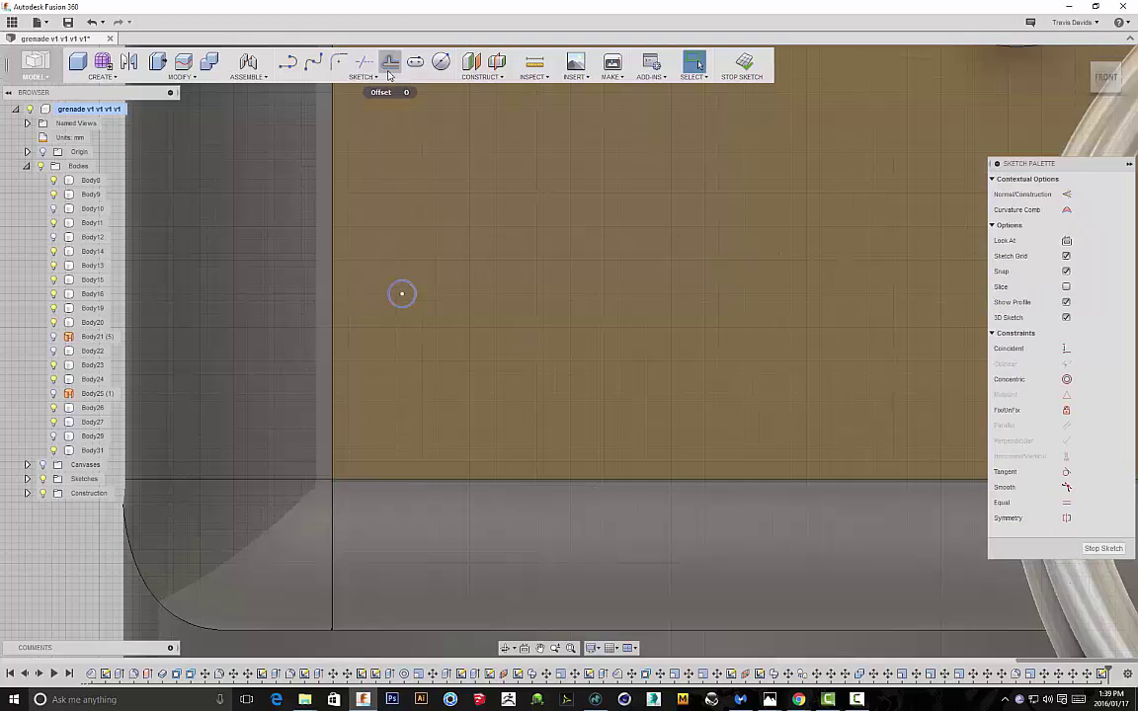
Pattern the small circle rectangularly into a 3 by 3 grid with extents of 1.70 mm across and -1.40 mm down
{"action": "left_click", "coordinate": [389, 81]}
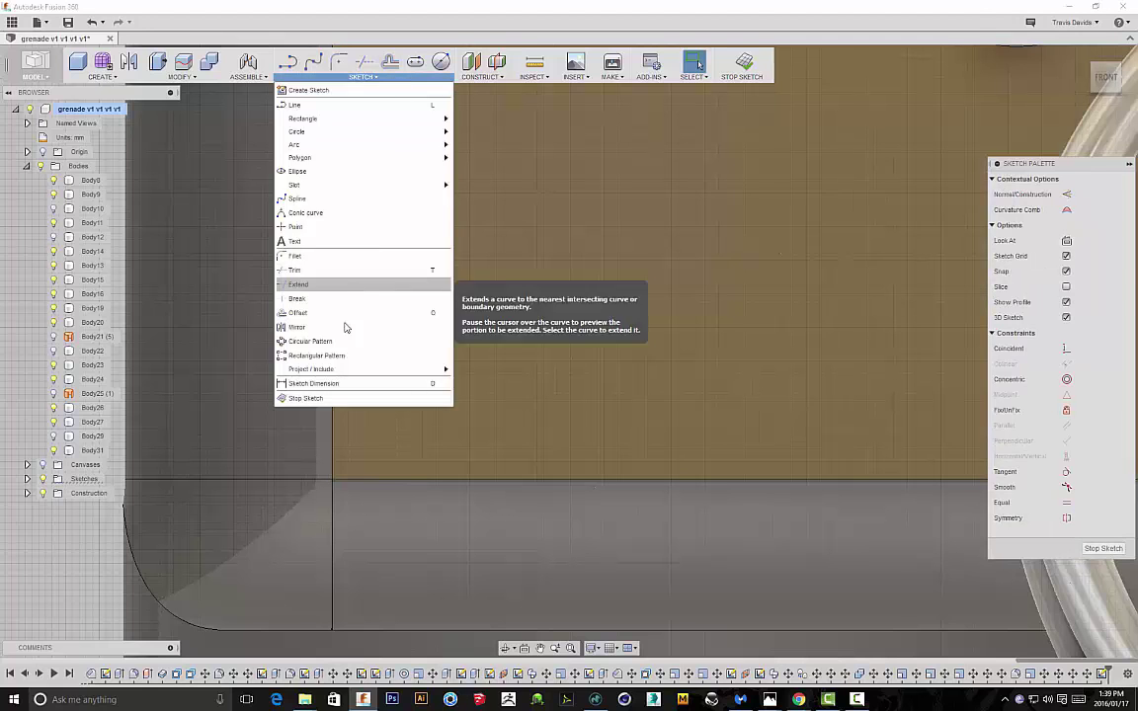
{"action": "left_click", "coordinate": [318, 355]}
{"action": "left_click", "coordinate": [406, 292]}
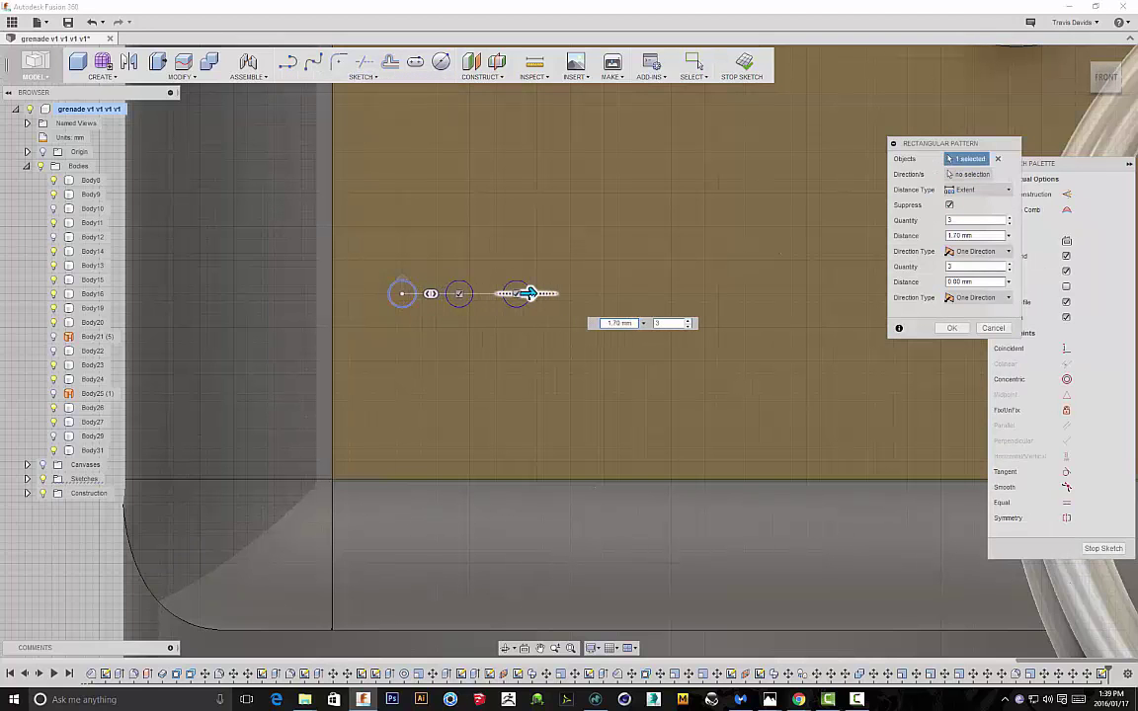
{"action": "left_click_drag", "start_coordinate": [402, 280], "coordinate": [415, 373]}
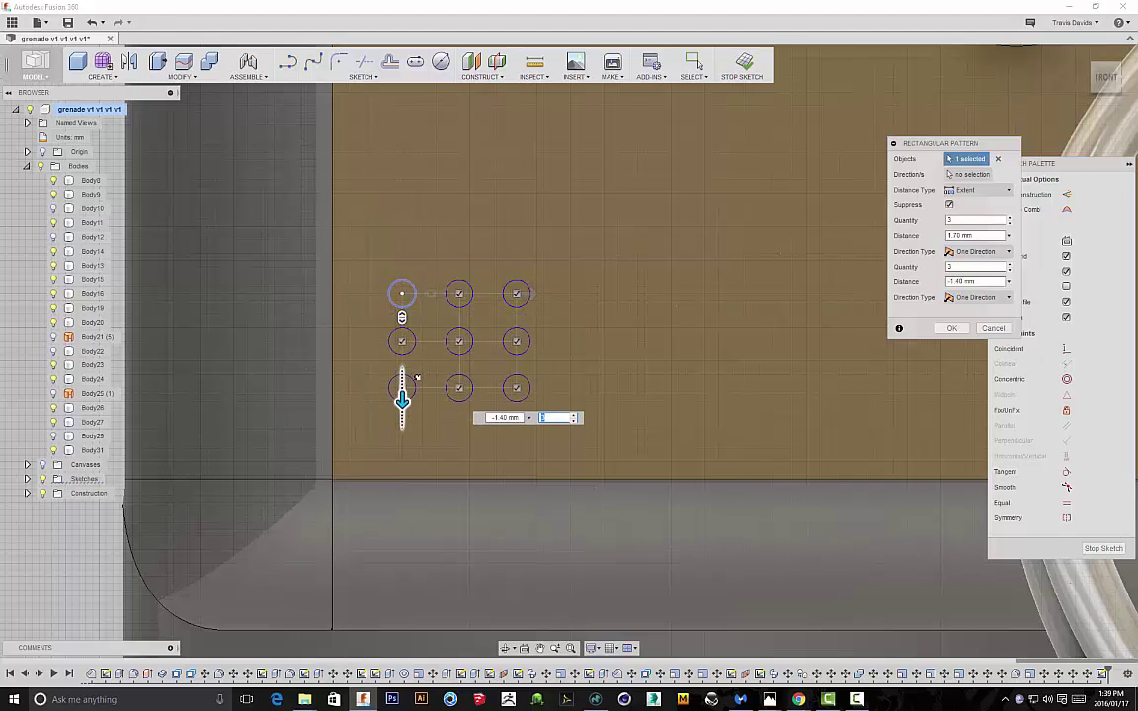
{"action": "left_click", "coordinate": [951, 327]}
Select all nine circles and move them -0.202 mm along X and -0.651 mm along Y, closer to the face's corner
{"action": "left_click_drag", "start_coordinate": [550, 412], "coordinate": [381, 265]}
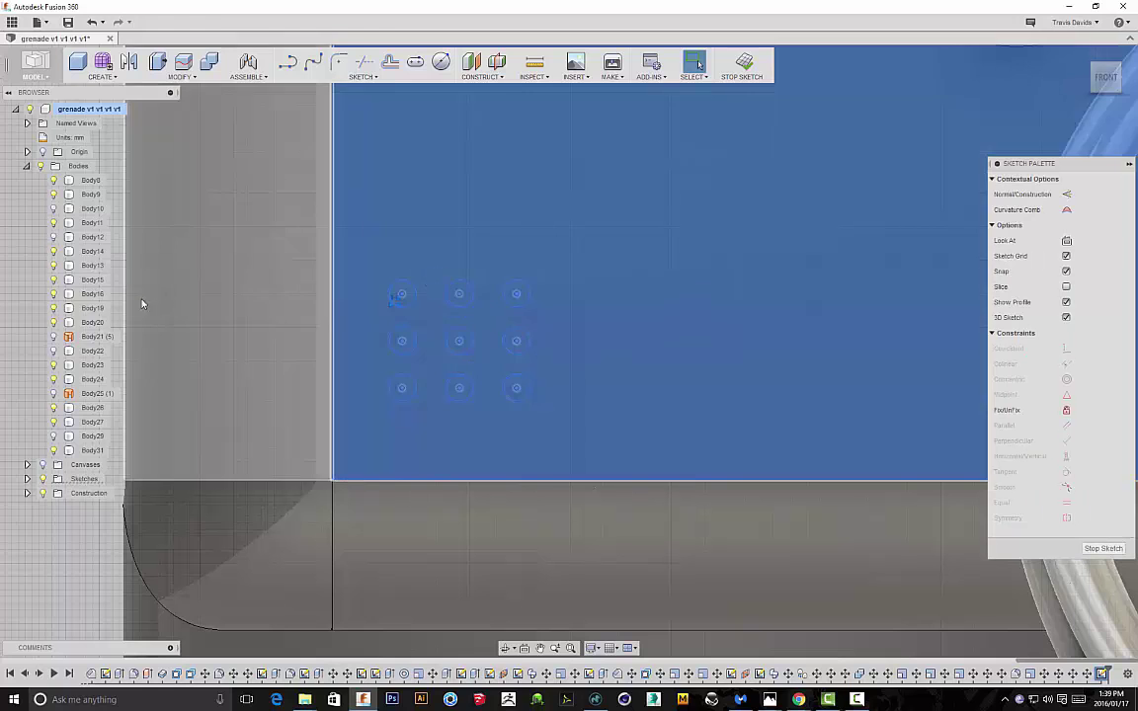
{"action": "left_click", "coordinate": [101, 539]}
{"action": "left_click", "coordinate": [408, 399]}
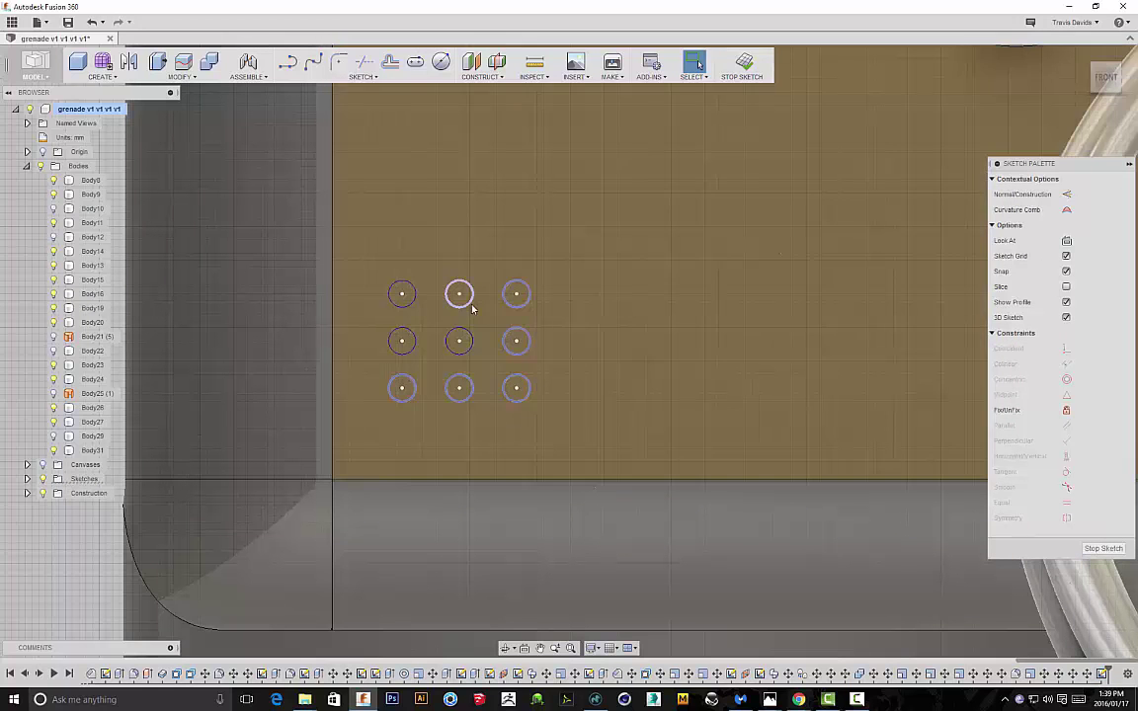
{"action": "left_click", "coordinate": [458, 300], "text": "shift"}
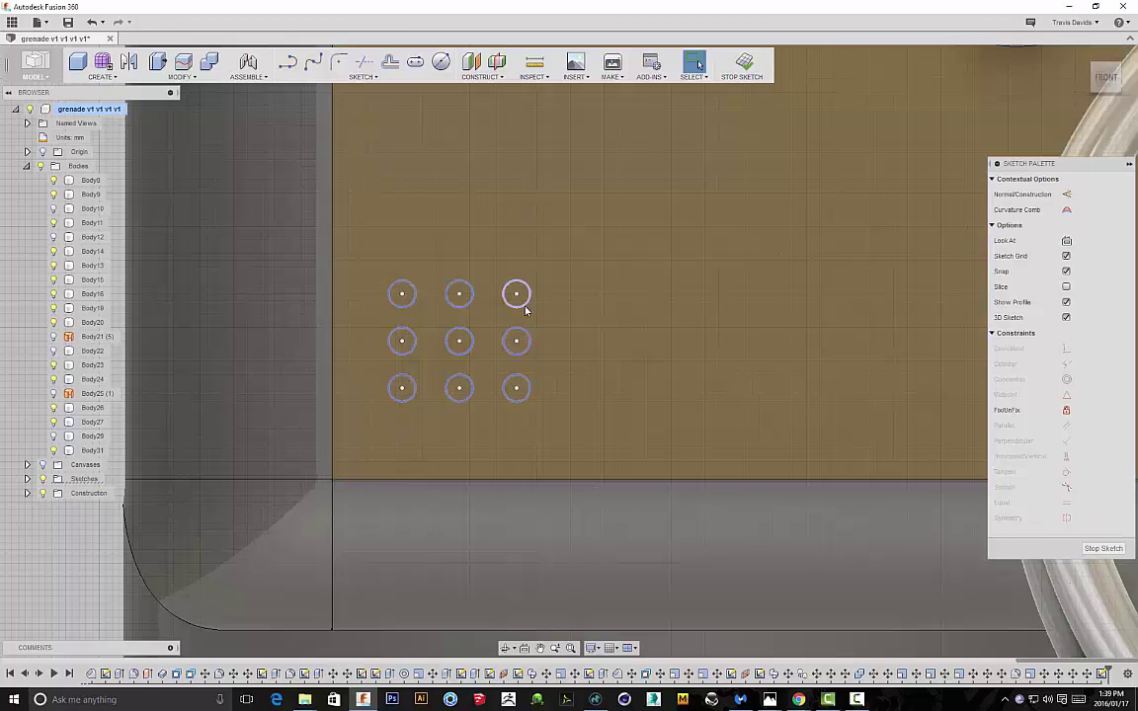
{"action": "key", "text": "m"}
{"action": "mouse_move", "coordinate": [416, 373]}
{"action": "left_mouse_down"}
{"action": "mouse_move", "coordinate": [401, 421]}
{"action": "mouse_move", "coordinate": [428, 382]}
{"action": "left_mouse_up"}
{"action": "scroll", "coordinate": [415, 395], "scroll_direction": "down", "scroll_amount": 3}
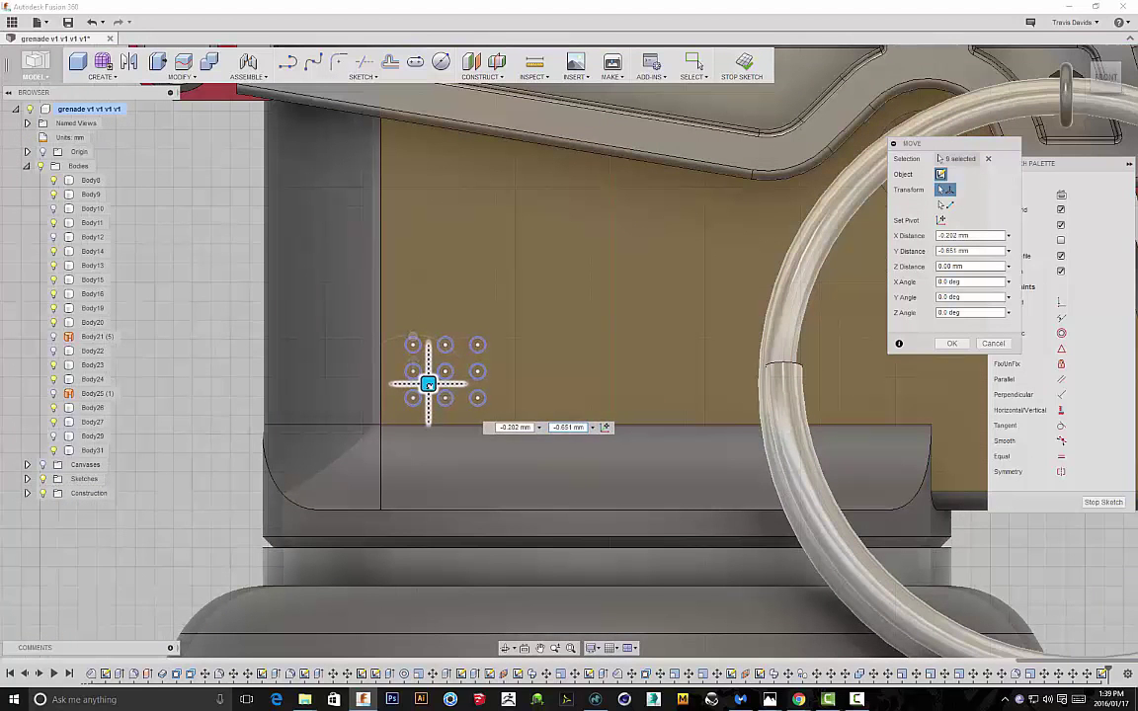
{"action": "left_click", "coordinate": [947, 343]}
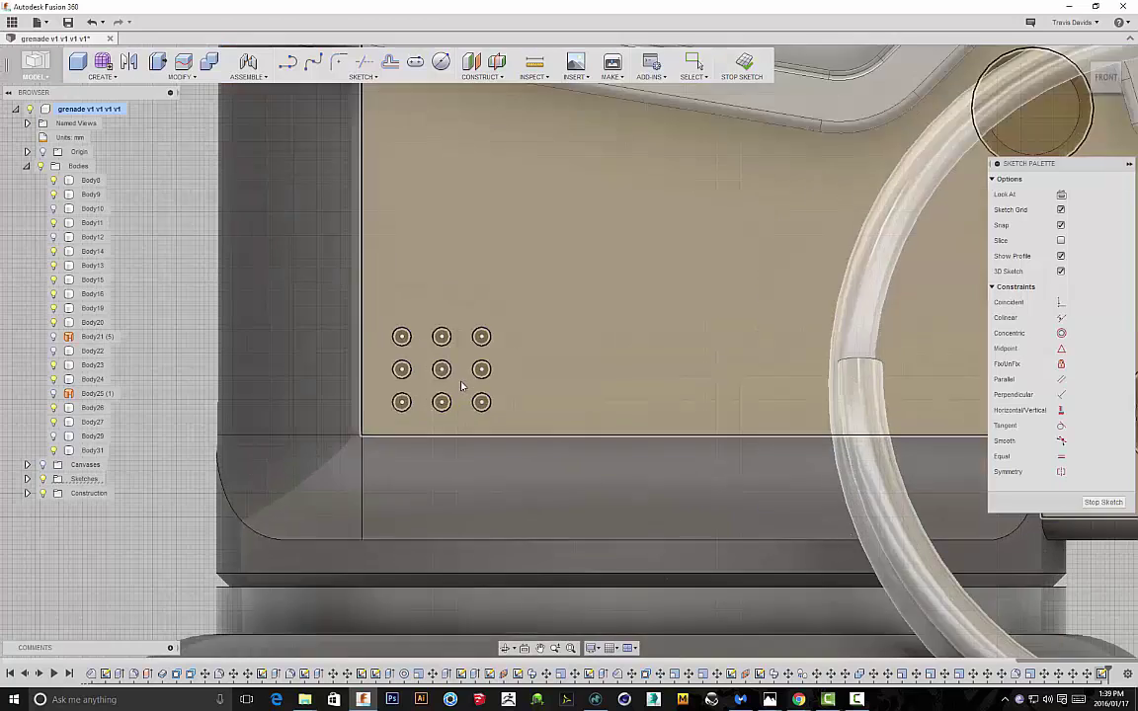
Cut all nine circle profiles into the fuse housing with an extrusion of -0.25 mm
{"action": "scroll", "coordinate": [503, 410], "scroll_direction": "up", "scroll_amount": 3}
{"action": "left_click", "coordinate": [513, 423]}
{"action": "left_click", "coordinate": [427, 431], "text": "ctrl"}
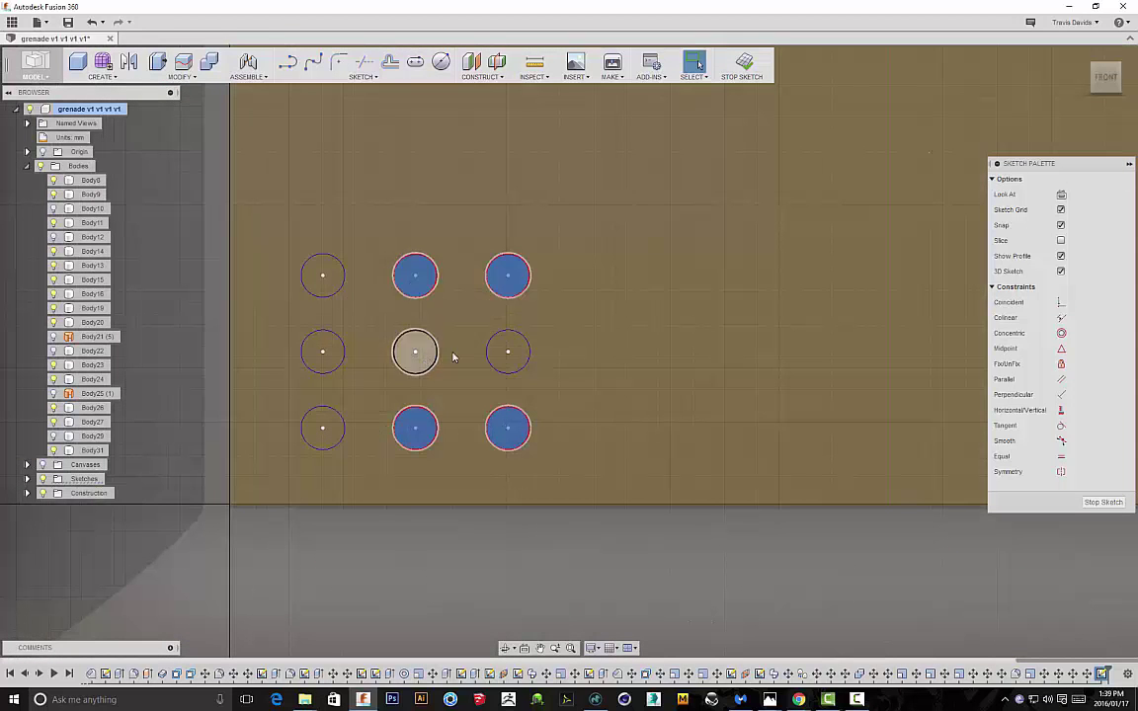
{"action": "left_click", "coordinate": [510, 354], "text": "ctrl"}
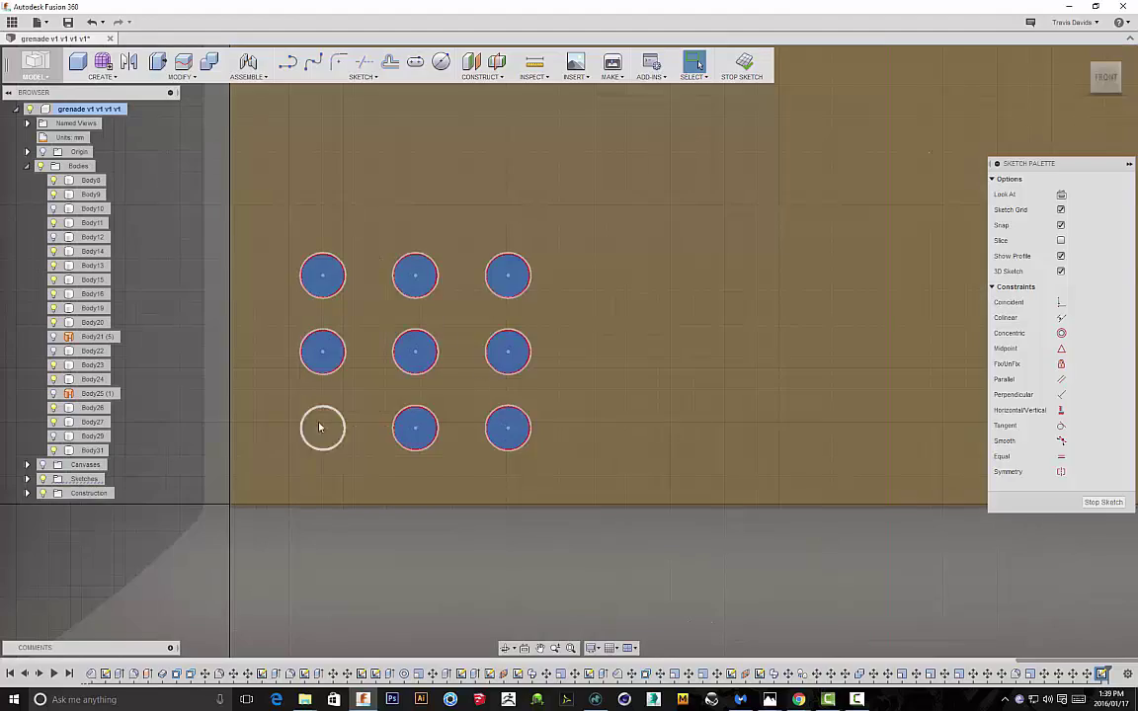
{"action": "scroll", "coordinate": [365, 414], "scroll_direction": "down", "scroll_amount": 5}
{"action": "middle_click_drag", "start_coordinate": [280, 425], "coordinate": [692, 325], "text": "shift"}
{"action": "right_click", "coordinate": [797, 346]}
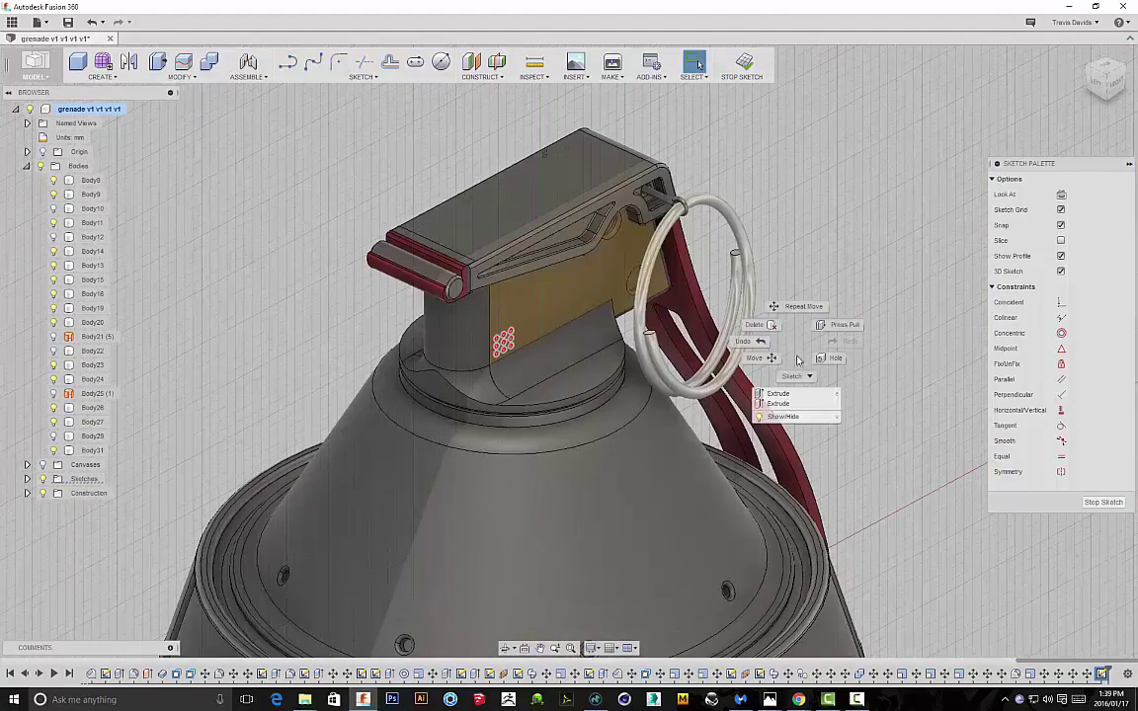
{"action": "left_click", "coordinate": [770, 395]}
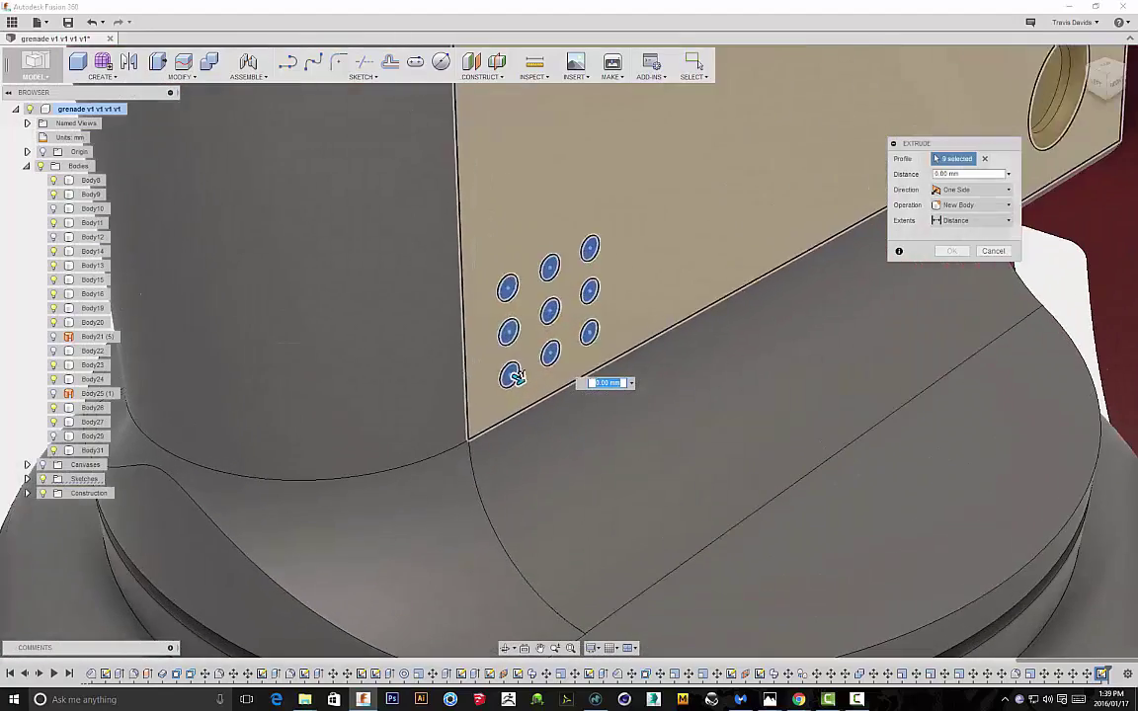
{"action": "left_click_drag", "start_coordinate": [516, 378], "coordinate": [491, 366]}
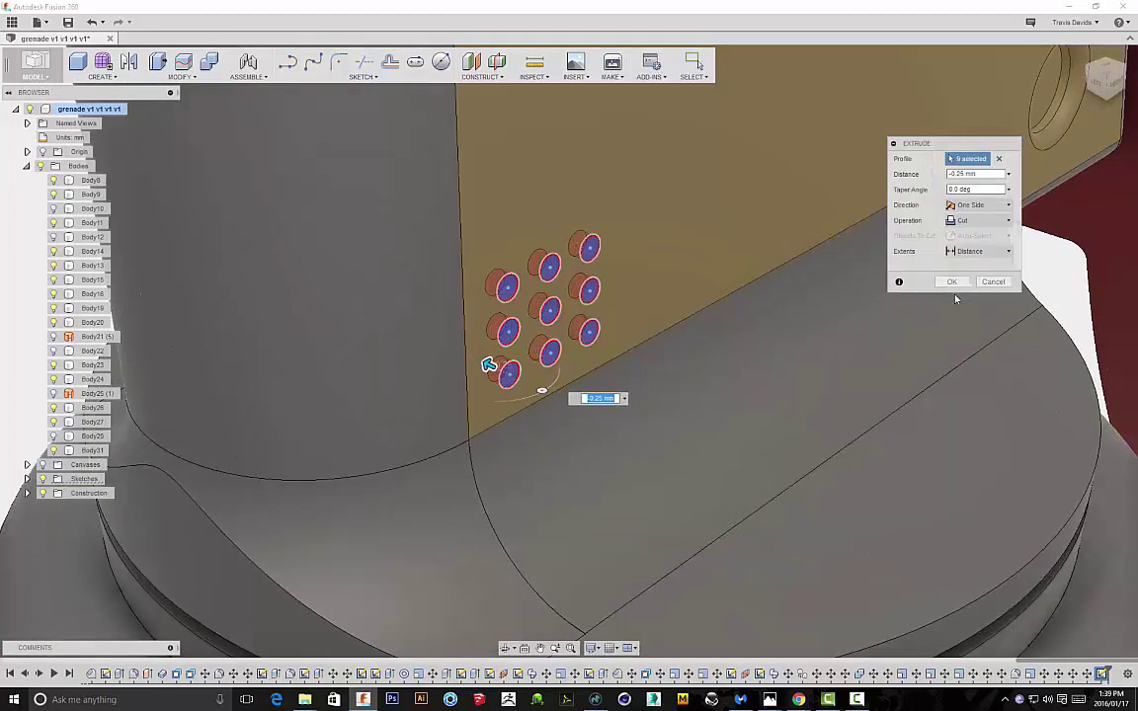
{"action": "left_click", "coordinate": [950, 283]}
Chamfer the outer edges of all nine small holes with an equal distance of 0.10 mm
{"action": "scroll", "coordinate": [777, 336], "scroll_direction": "down", "scroll_amount": 5}
{"action": "scroll", "coordinate": [780, 347], "scroll_direction": "down", "scroll_amount": 4}
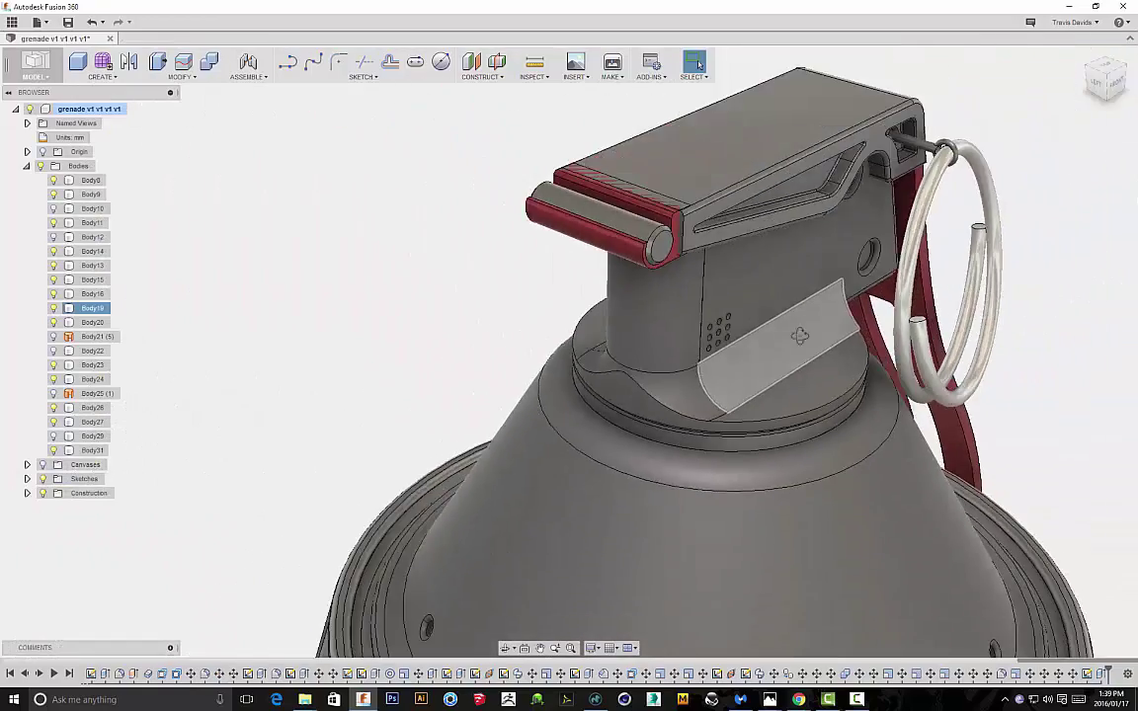
{"action": "middle_click_drag", "start_coordinate": [807, 343], "coordinate": [627, 317], "text": "shift"}
{"action": "scroll", "coordinate": [628, 319], "scroll_direction": "down", "scroll_amount": 5}
{"action": "middle_click_drag", "start_coordinate": [704, 316], "coordinate": [791, 297], "text": "shift"}
{"action": "scroll", "coordinate": [534, 247], "scroll_direction": "up", "scroll_amount": 8}
{"action": "scroll", "coordinate": [534, 245], "scroll_direction": "up", "scroll_amount": 4}
{"action": "left_click", "coordinate": [568, 208]}
{"action": "right_click", "coordinate": [615, 203]}
{"action": "left_click", "coordinate": [601, 272]}
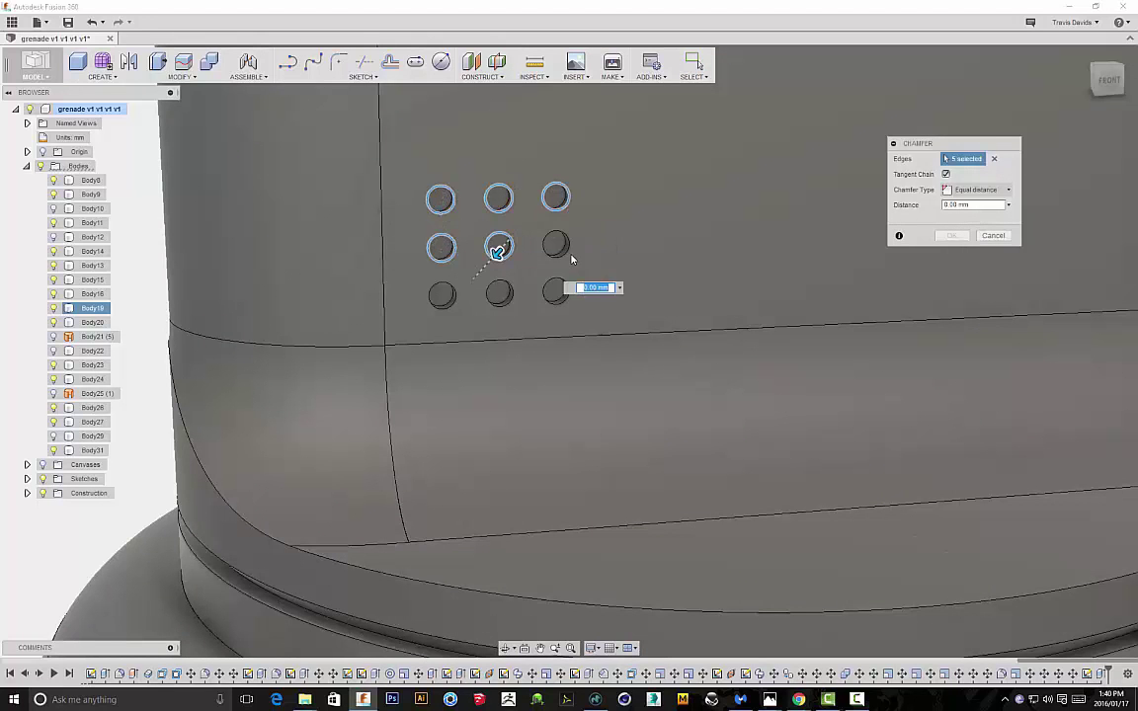
{"action": "left_click", "coordinate": [448, 309]}
{"action": "scroll", "coordinate": [458, 308], "scroll_direction": "up", "scroll_amount": 5}
{"action": "left_click_drag", "start_coordinate": [421, 314], "coordinate": [425, 323]}
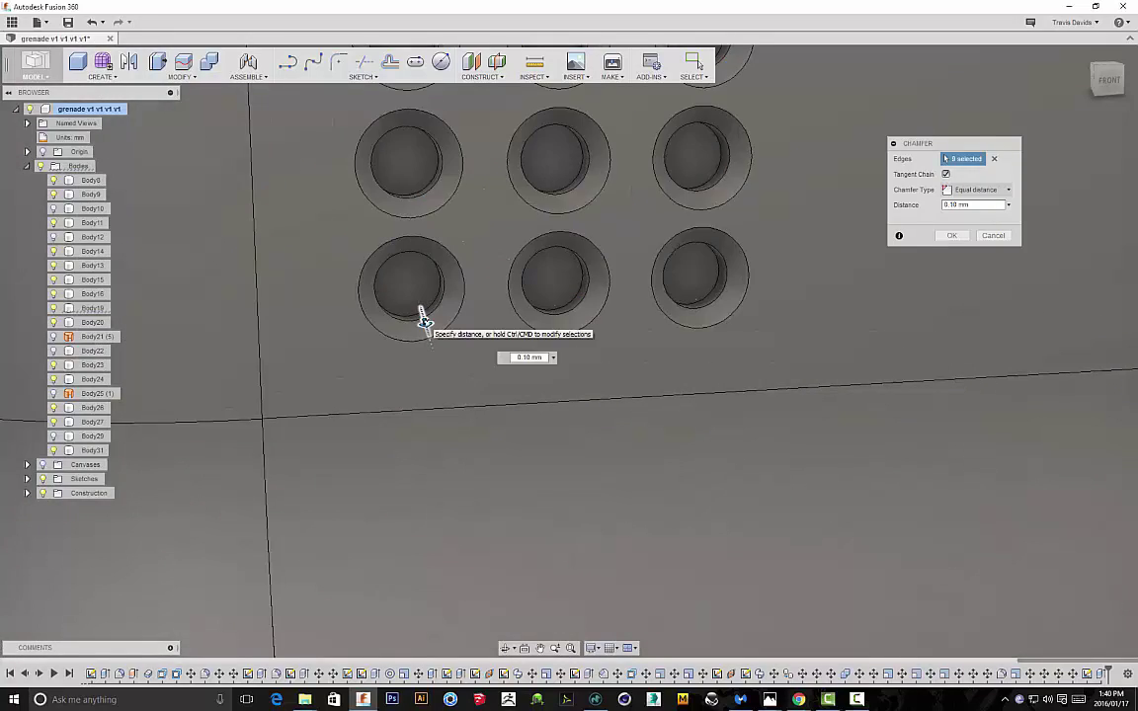
{"action": "scroll", "coordinate": [625, 292], "scroll_direction": "down", "scroll_amount": 8}
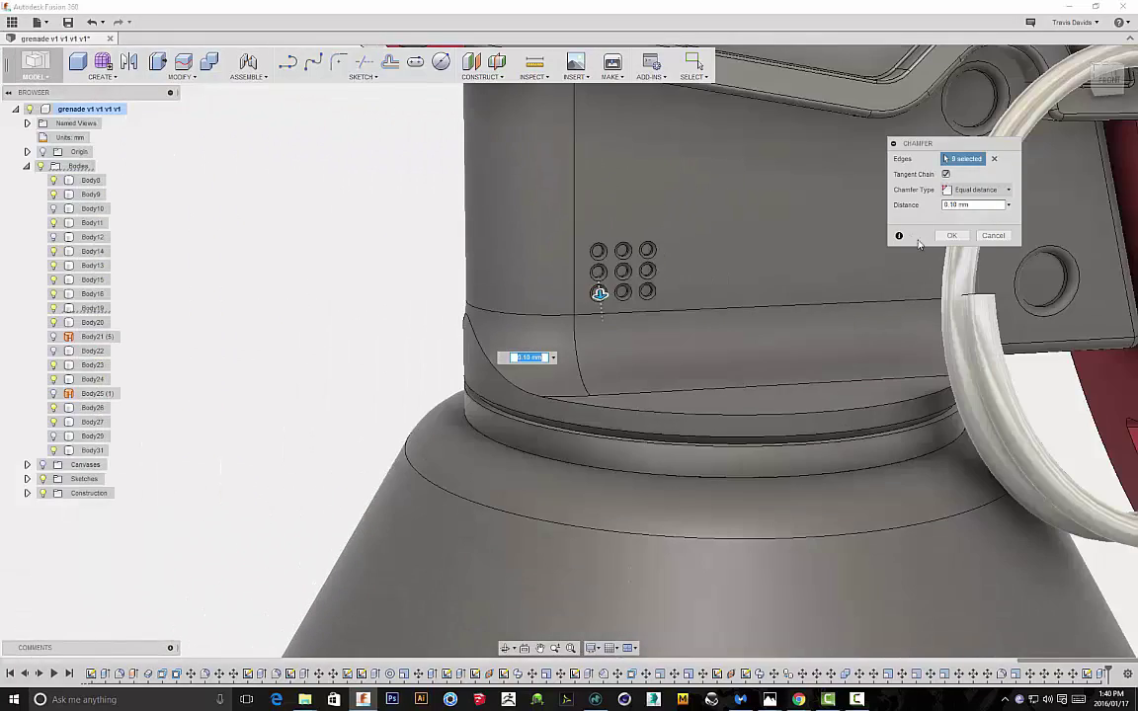
{"action": "left_click", "coordinate": [950, 236]}
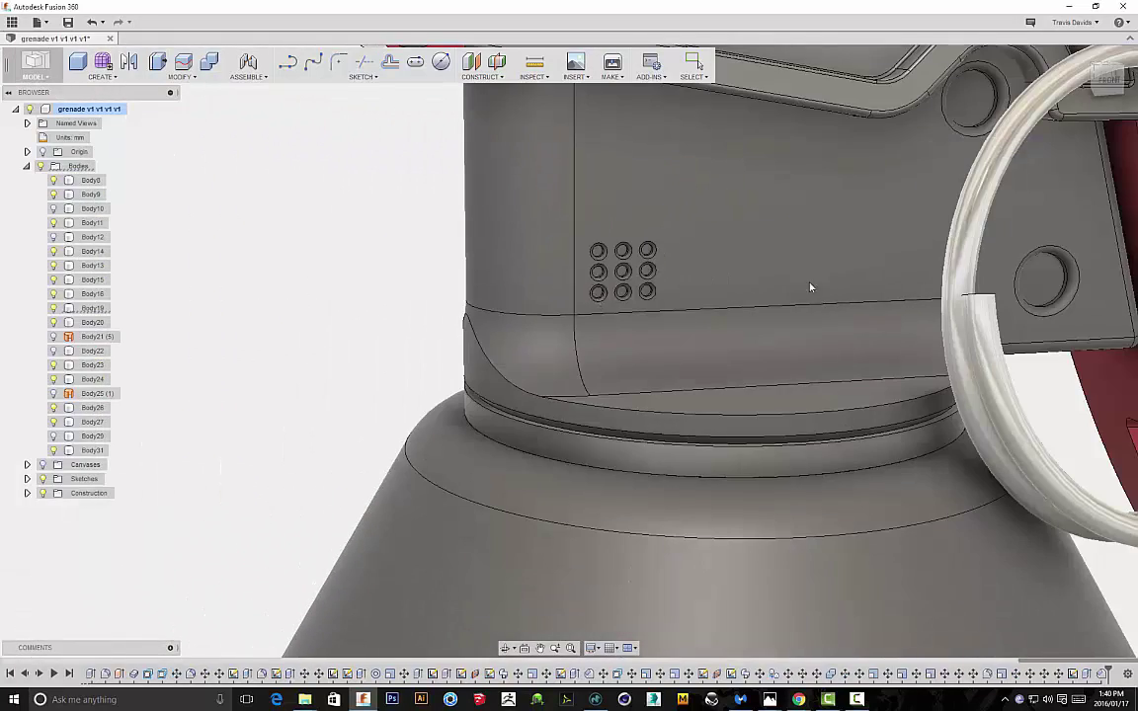
{"action": "scroll", "coordinate": [817, 280], "scroll_direction": "down", "scroll_amount": 3}
{"action": "scroll", "coordinate": [762, 272], "scroll_direction": "up", "scroll_amount": 2}
{"action": "middle_click_drag", "start_coordinate": [800, 292], "coordinate": [886, 271], "text": "shift"}
{"action": "scroll", "coordinate": [762, 272], "scroll_direction": "down", "scroll_amount": 3}
{"action": "left_click", "coordinate": [1104, 86]}
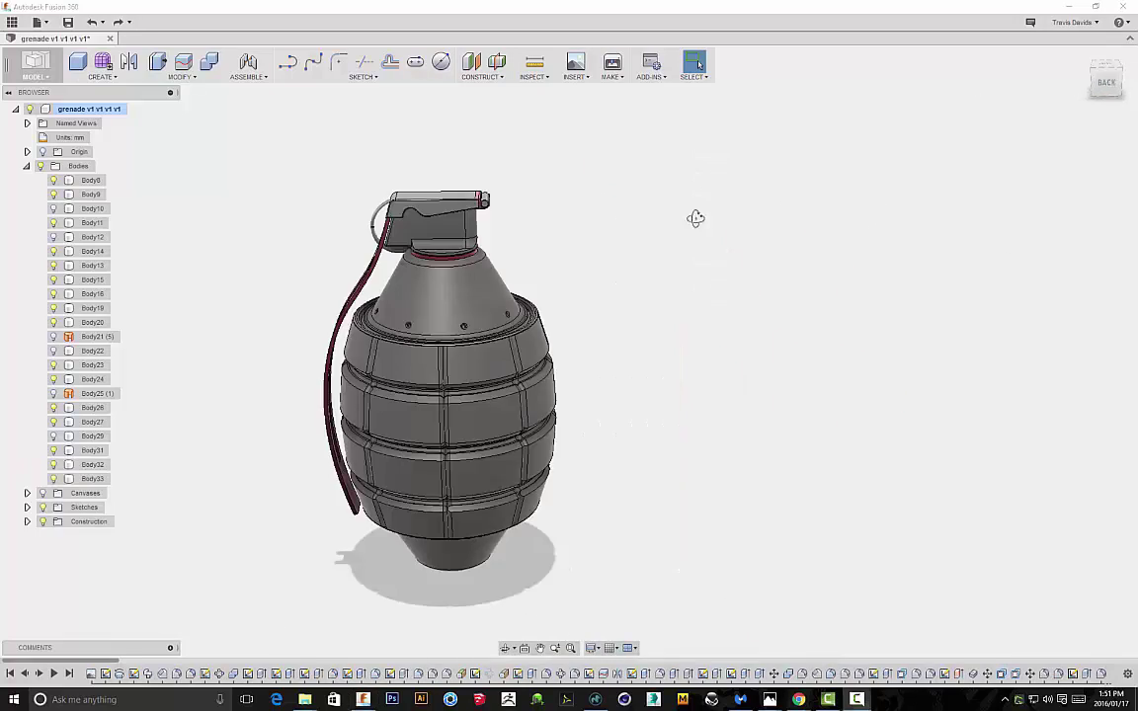
Sketch a two-point rectangle standing on the safety lever's top, spanning its width, on the vertical plane facing the left view
{"action": "left_click_drag", "start_coordinate": [698, 216], "coordinate": [528, 168]}
{"action": "key", "text": "Escape"}
{"action": "scroll", "coordinate": [479, 145], "scroll_direction": "up", "scroll_amount": 3}
{"action": "left_click", "coordinate": [363, 78]}
{"action": "mouse_move", "coordinate": [361, 119]}
{"action": "left_click", "coordinate": [497, 122]}
{"action": "left_click", "coordinate": [304, 356]}
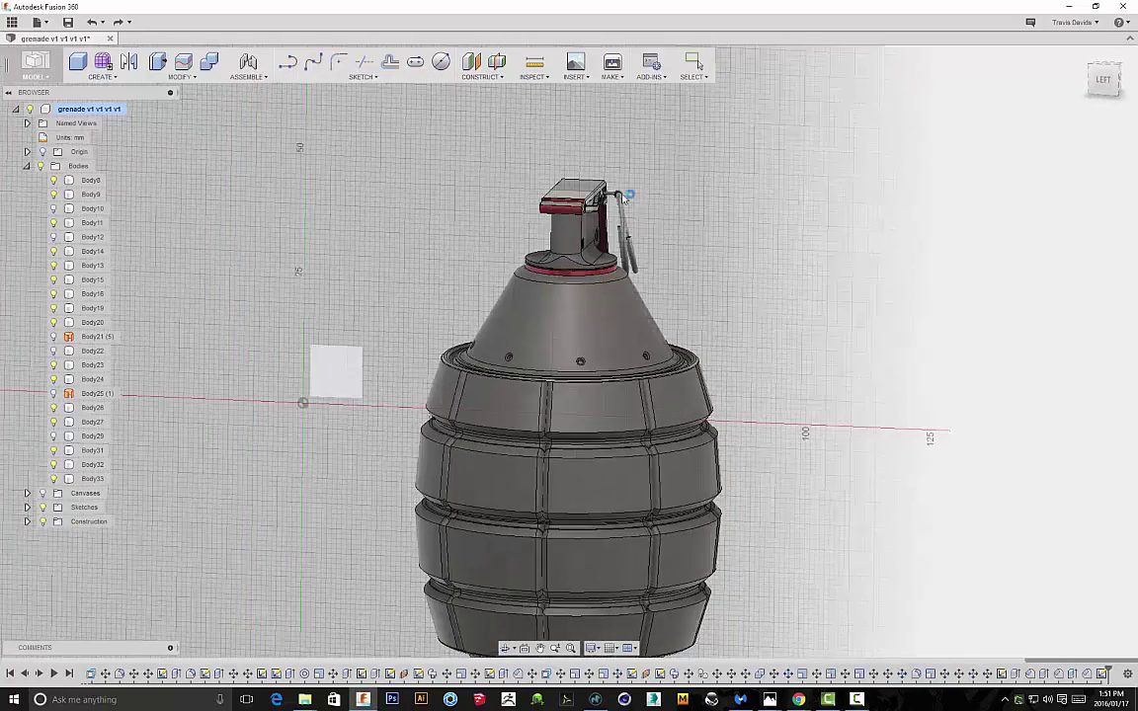
{"action": "scroll", "coordinate": [940, 173], "scroll_direction": "up", "scroll_amount": 6}
{"action": "middle_click_drag", "start_coordinate": [748, 168], "coordinate": [905, 246]}
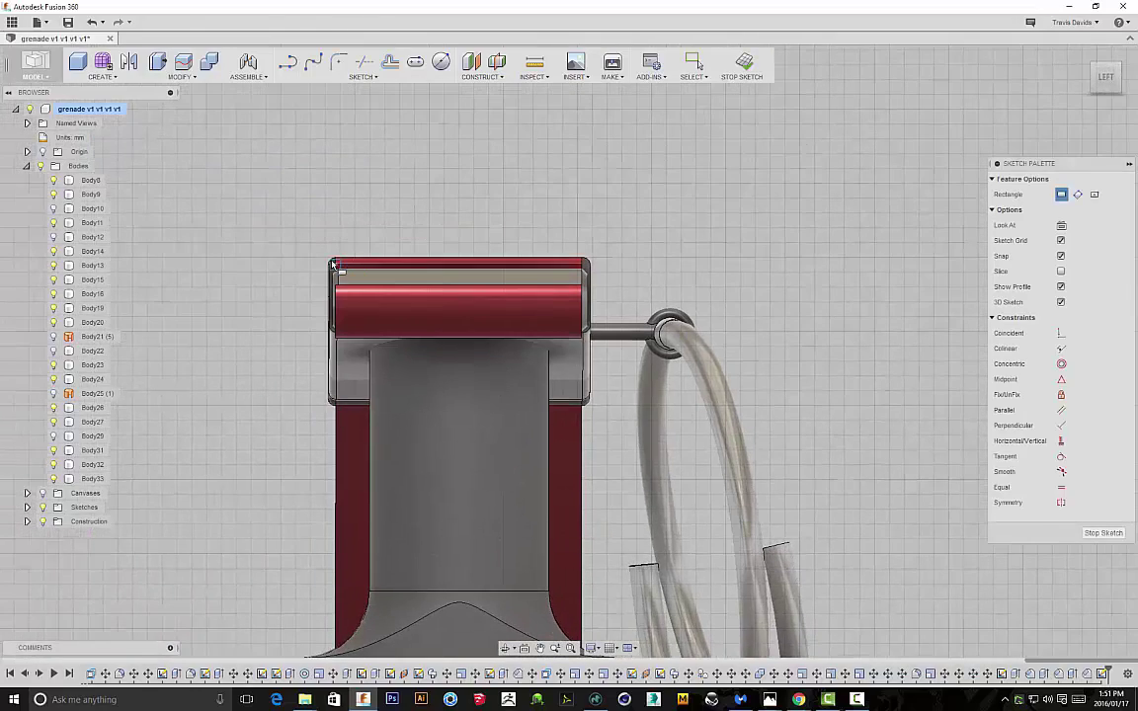
{"action": "left_click", "coordinate": [584, 217]}
{"action": "right_click", "coordinate": [629, 185]}
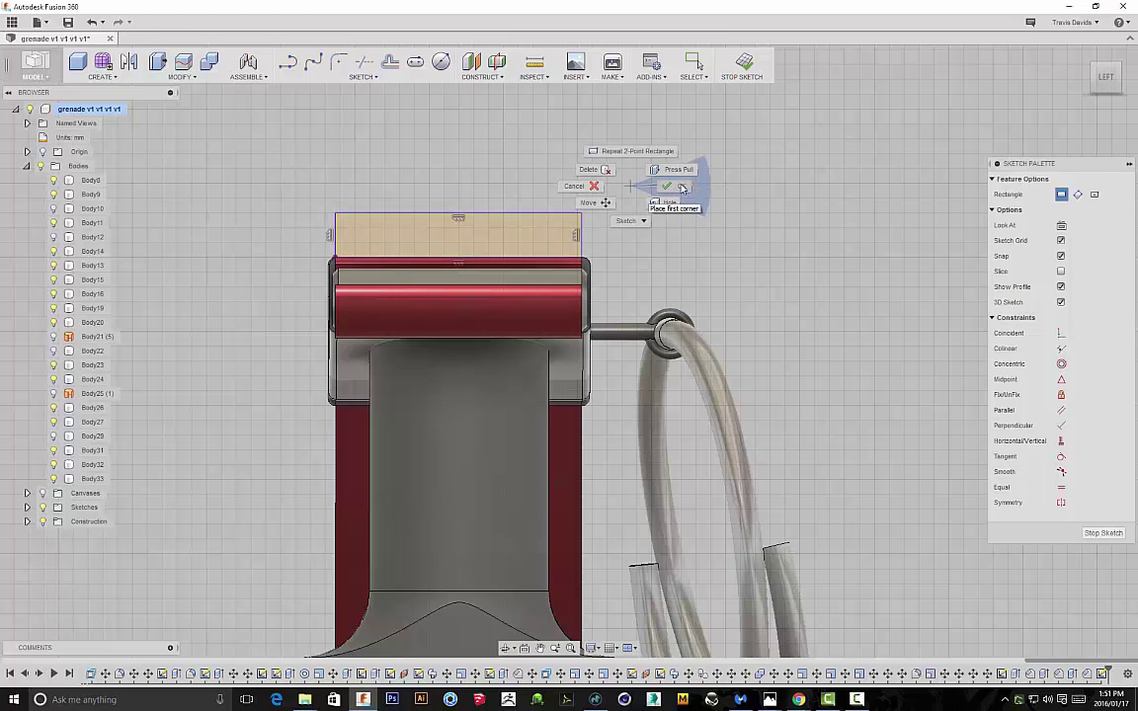
{"action": "left_click", "coordinate": [682, 187]}
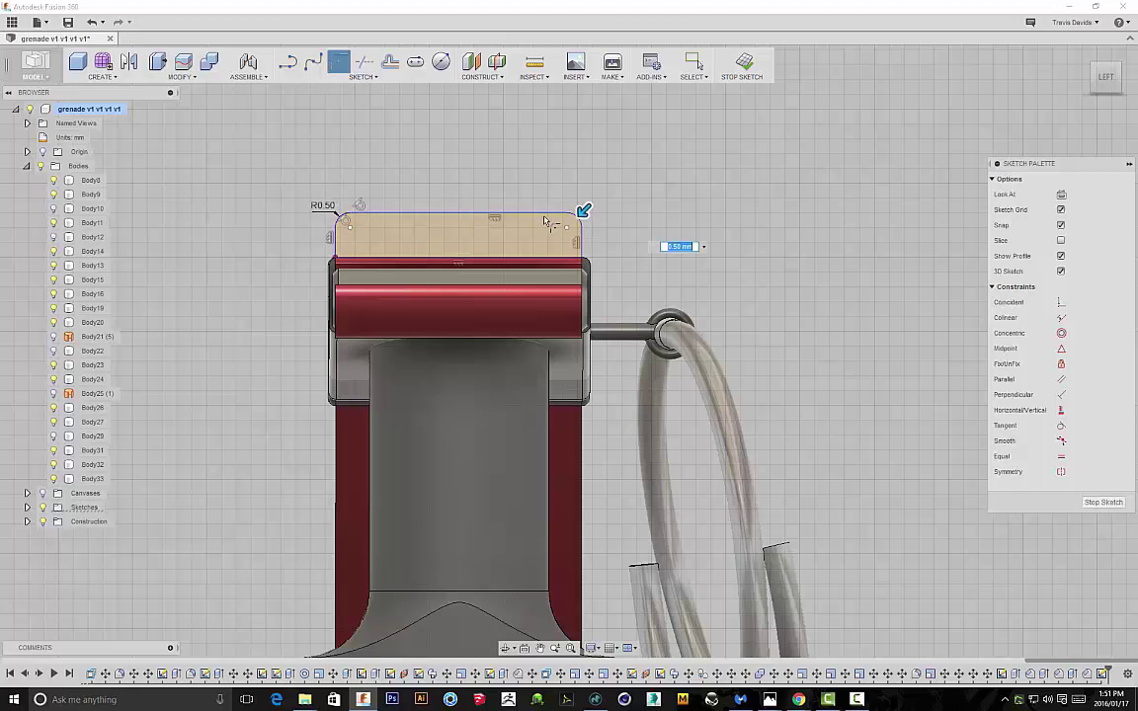
Round the rectangle's two upper corners with a 0.25 mm fillet and finish the sketch
{"action": "scroll", "coordinate": [542, 223], "scroll_direction": "up", "scroll_amount": 3}
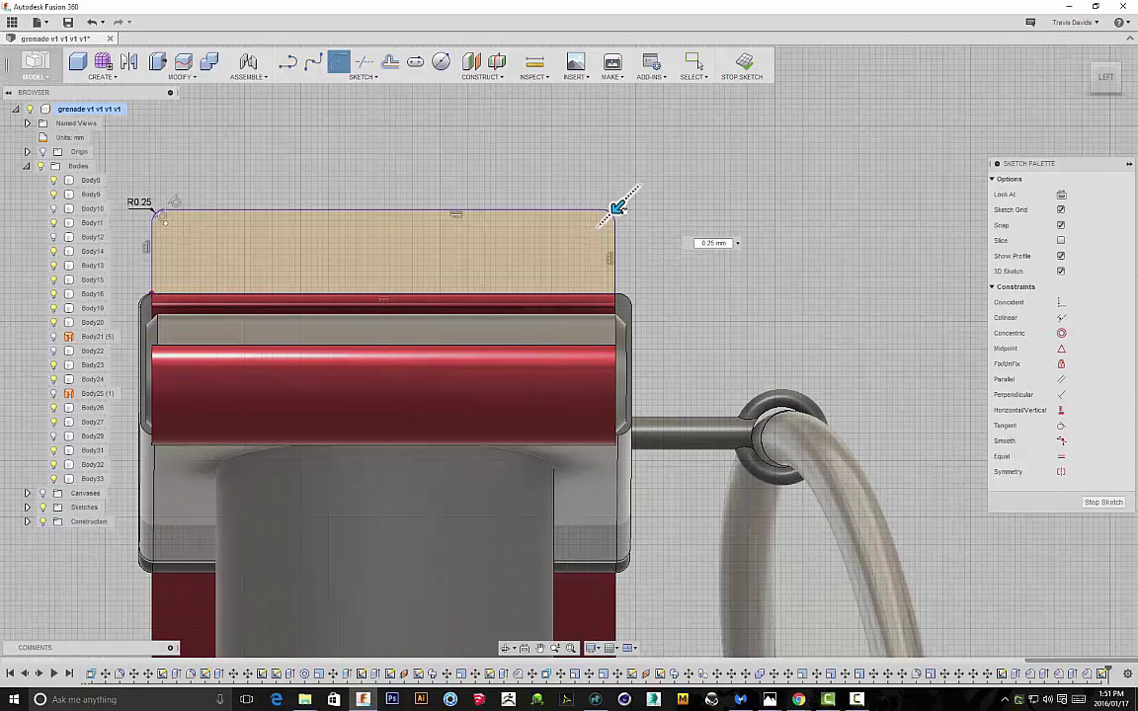
{"action": "left_click", "coordinate": [743, 191]}
{"action": "scroll", "coordinate": [538, 131], "scroll_direction": "down", "scroll_amount": 1}
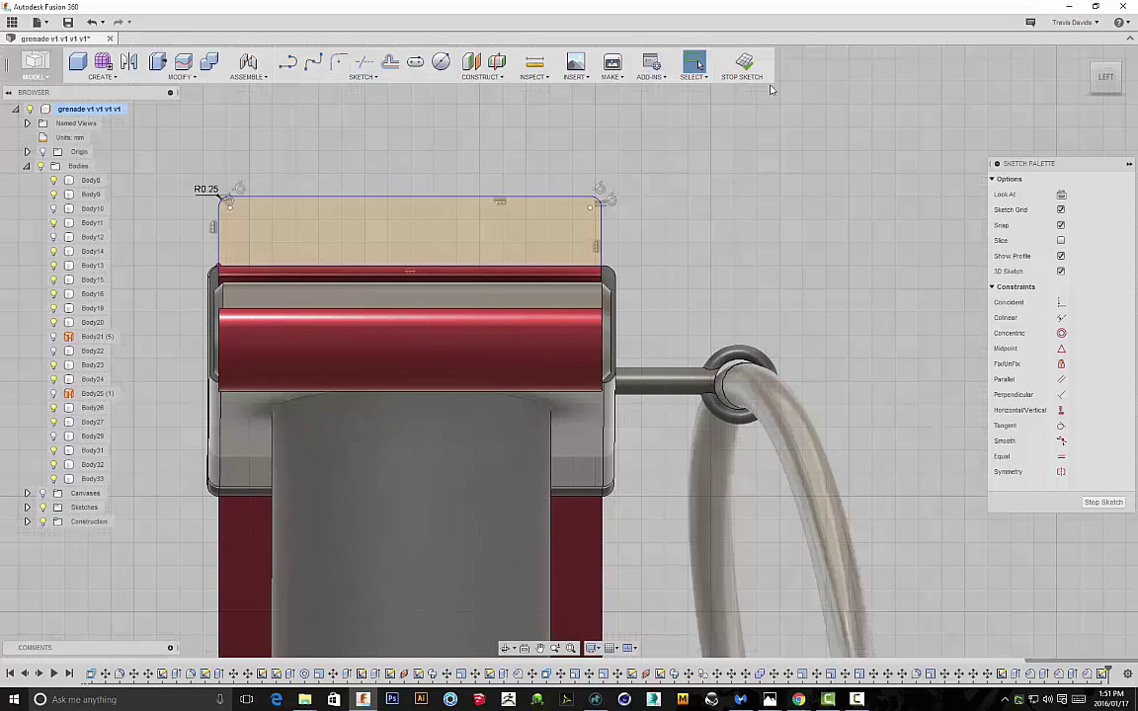
{"action": "left_click", "coordinate": [748, 66]}
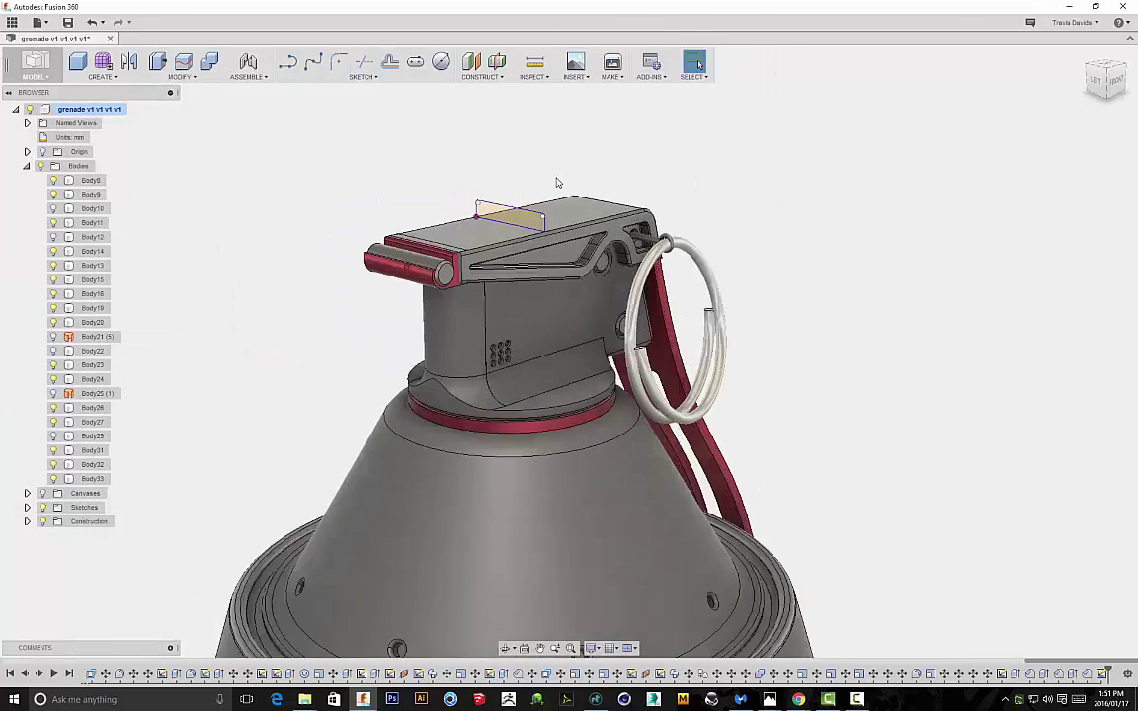
Construct a plane along the rectangle's upper edge, perpendicular to it at the edge's midpoint
{"action": "left_click", "coordinate": [497, 83]}
{"action": "left_click", "coordinate": [539, 185]}
{"action": "left_click", "coordinate": [958, 217]}
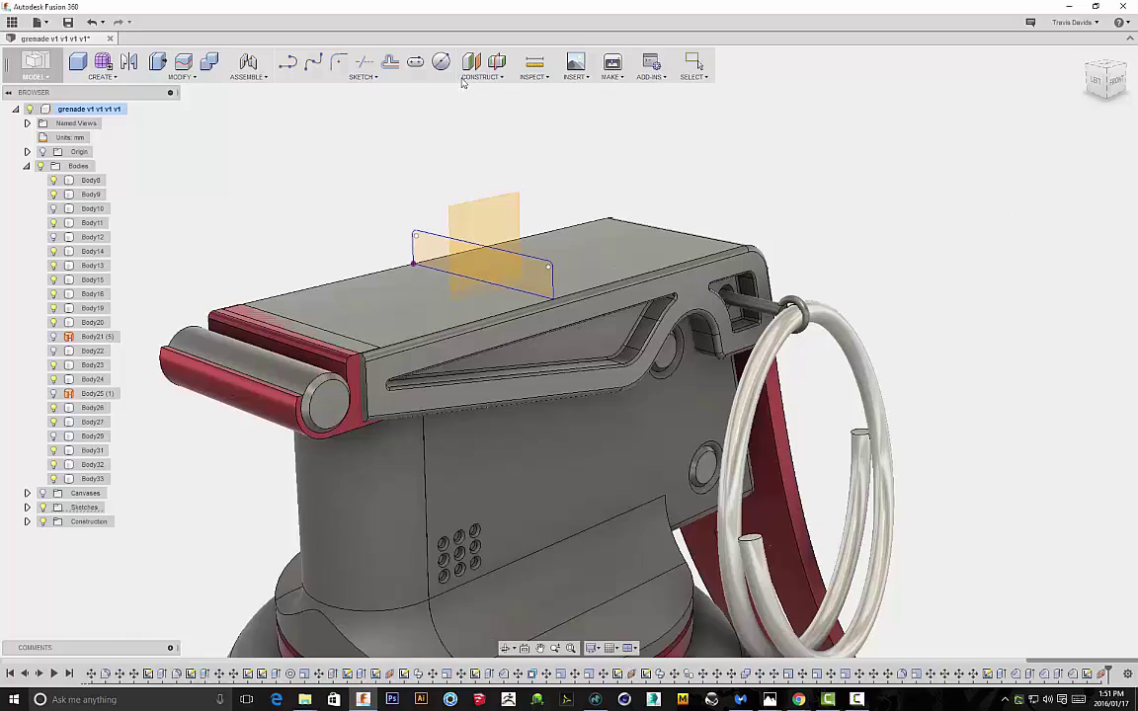
Sketch a circle about 0.5 mm in diameter on the new plane, centred on the rectangle's upper edge
{"action": "left_click", "coordinate": [440, 63]}
{"action": "left_click", "coordinate": [482, 216]}
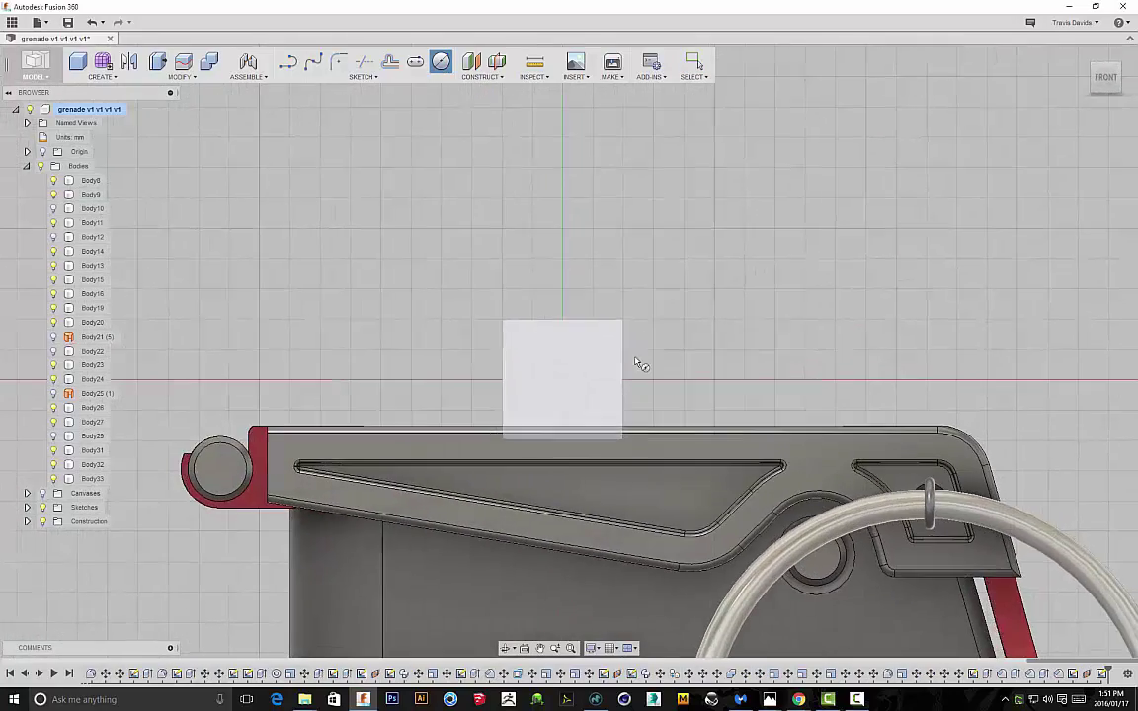
{"action": "left_click", "coordinate": [614, 367]}
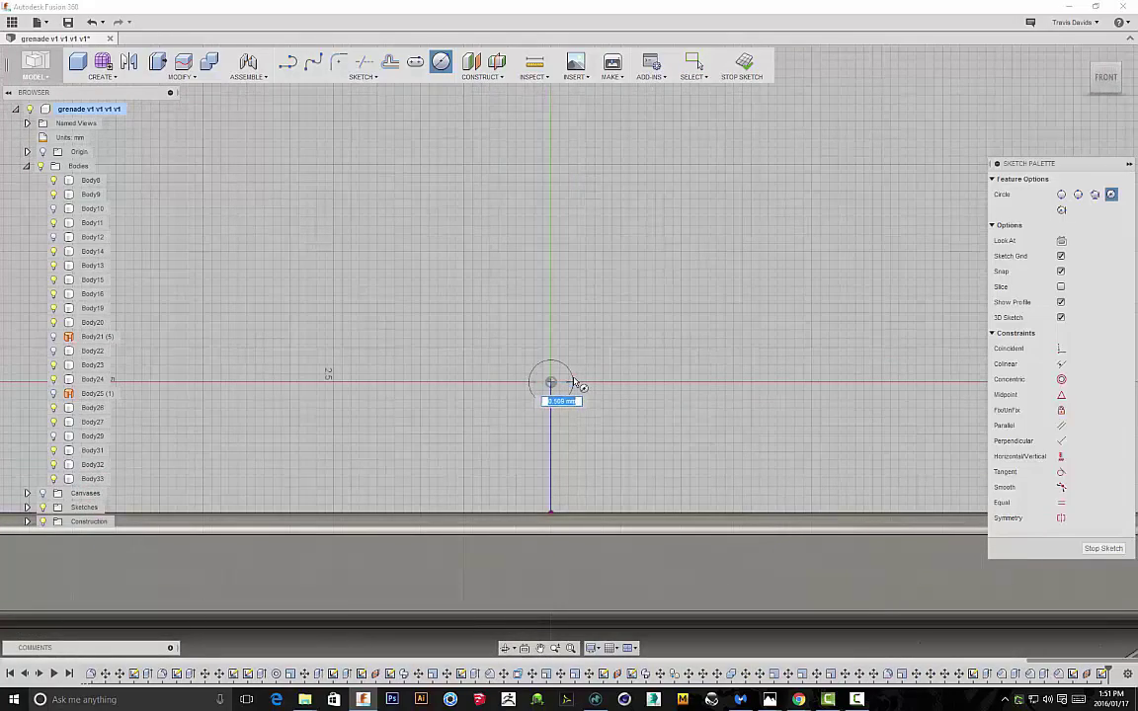
{"action": "right_click", "coordinate": [610, 338]}
{"action": "left_click", "coordinate": [653, 338]}
Sweep the circle along the whole rounded rectangle outline as a new body with perpendicular orientation
{"action": "scroll", "coordinate": [660, 338], "scroll_direction": "down", "scroll_amount": 3}
{"action": "middle_click_drag", "start_coordinate": [693, 337], "coordinate": [640, 360], "text": "shift"}
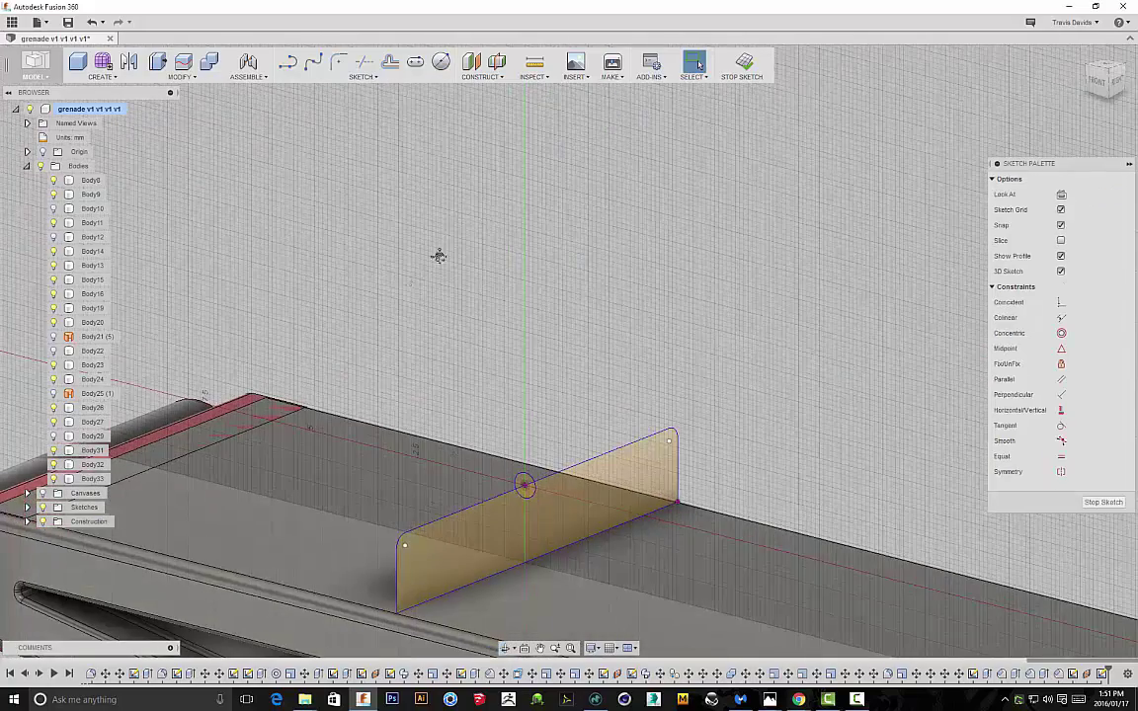
{"action": "middle_click_drag", "start_coordinate": [411, 280], "coordinate": [326, 207], "text": "shift"}
{"action": "left_click", "coordinate": [102, 76]}
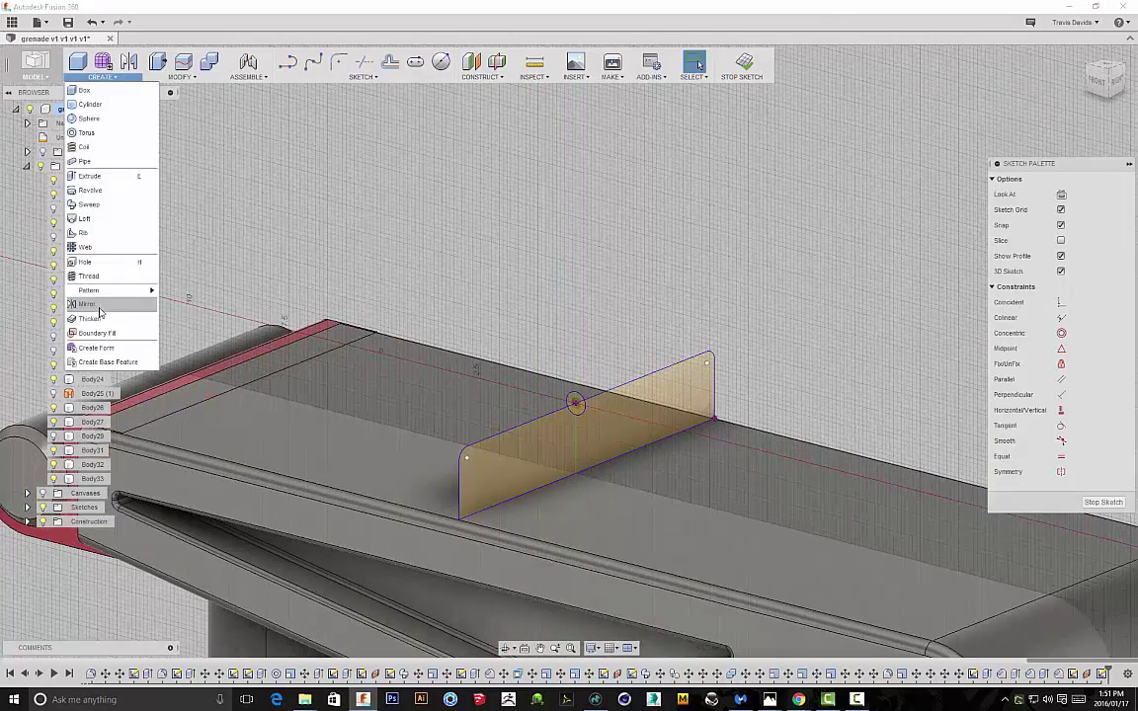
{"action": "left_click", "coordinate": [89, 204]}
{"action": "scroll", "coordinate": [593, 410], "scroll_direction": "up", "scroll_amount": 5}
{"action": "left_click", "coordinate": [482, 400]}
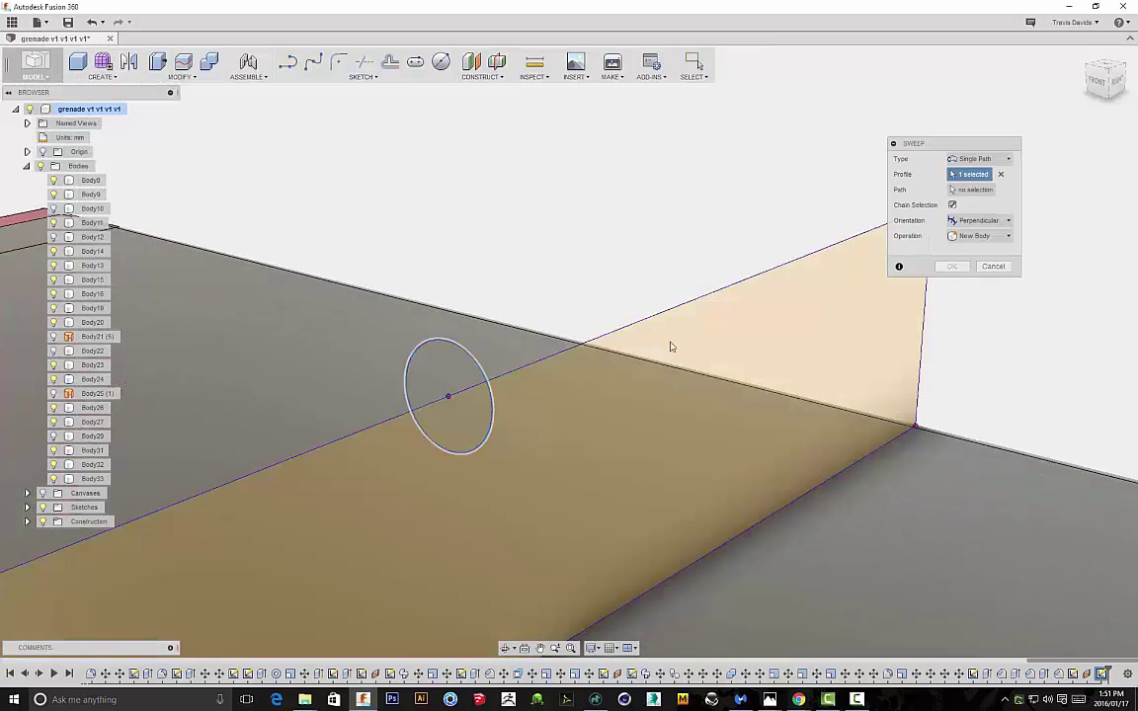
{"action": "scroll", "coordinate": [660, 348], "scroll_direction": "down", "scroll_amount": 3}
{"action": "left_click", "coordinate": [668, 332]}
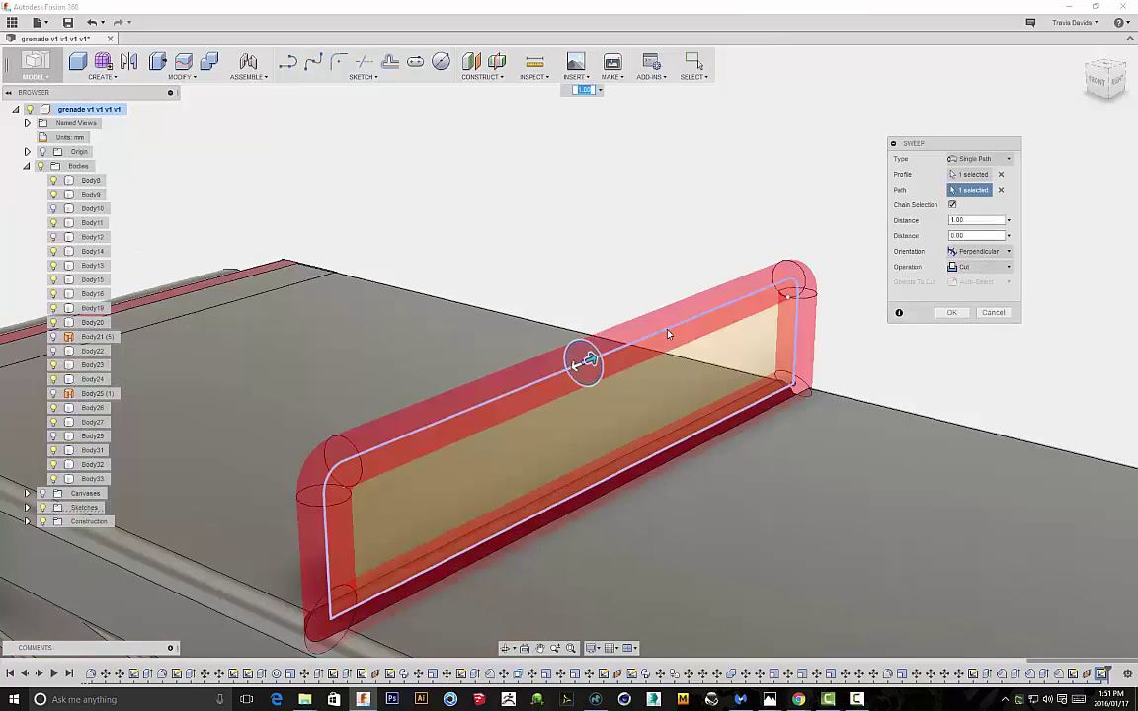
{"action": "scroll", "coordinate": [668, 332], "scroll_direction": "down", "scroll_amount": 3}
{"action": "left_click", "coordinate": [983, 269]}
{"action": "left_click", "coordinate": [978, 325]}
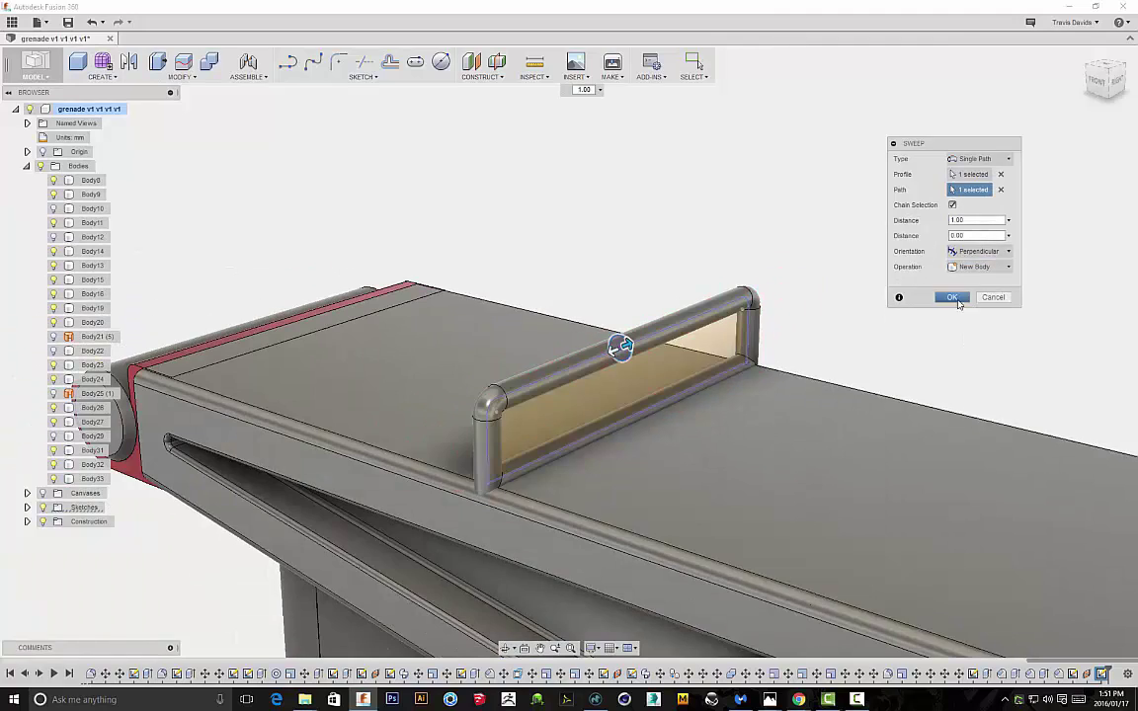
{"action": "left_click", "coordinate": [946, 297]}
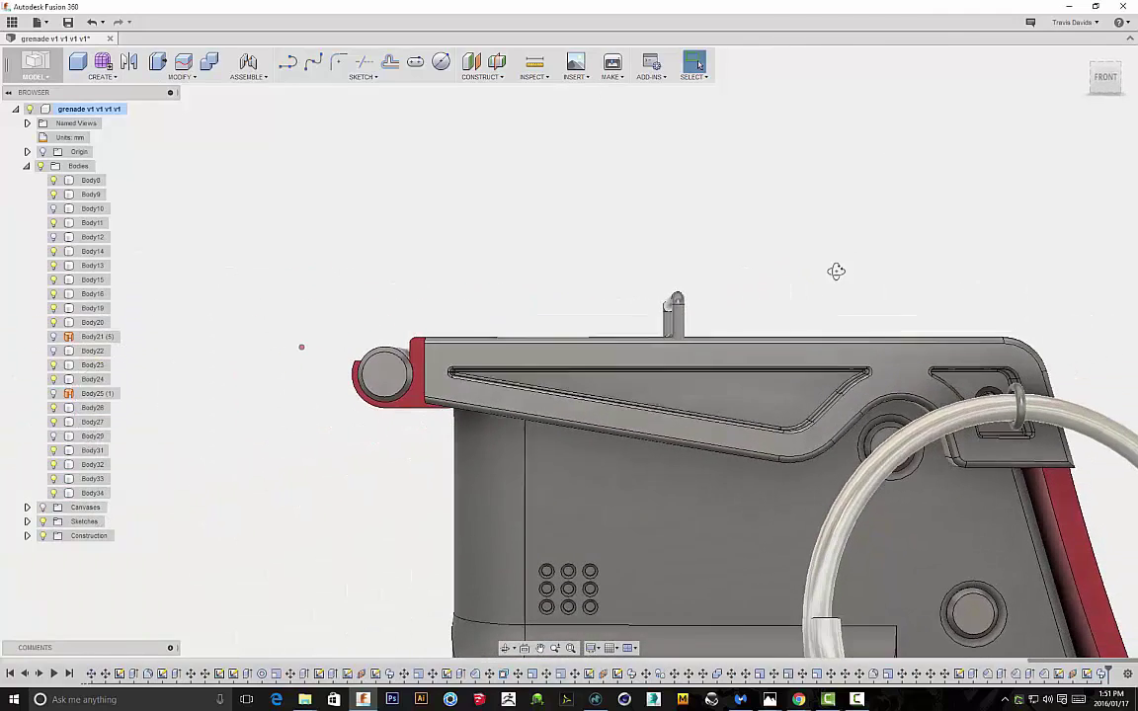
Move the swept wire loop about -11.76 mm in X and -0.28 mm in Y, to the lever end beside the red part
{"action": "key", "text": "m"}
{"action": "left_click", "coordinate": [677, 314]}
{"action": "scroll", "coordinate": [697, 311], "scroll_direction": "up", "scroll_amount": 5}
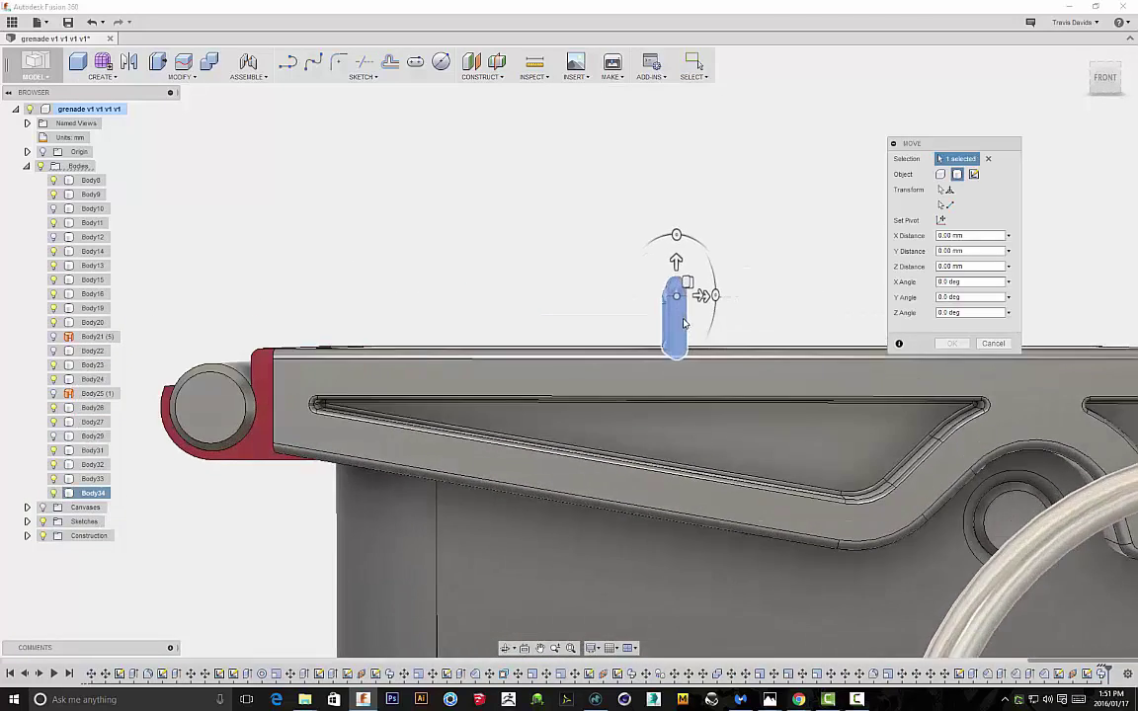
{"action": "middle_click_drag", "start_coordinate": [674, 210], "coordinate": [758, 217], "text": "shift"}
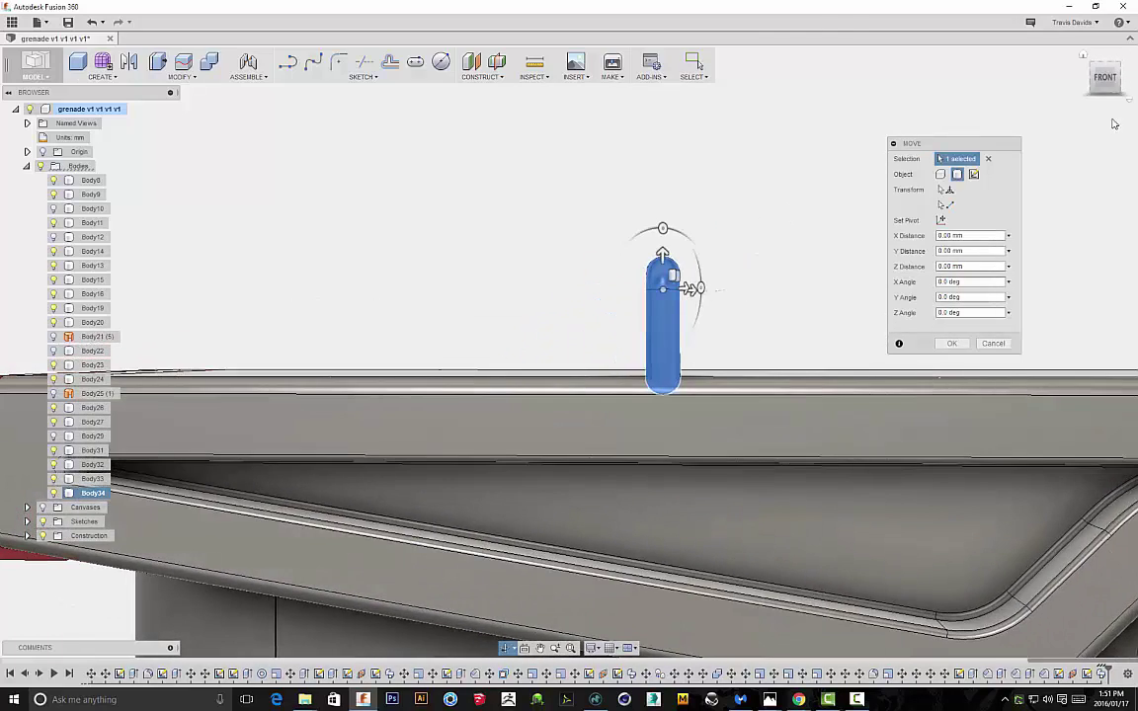
{"action": "scroll", "coordinate": [691, 247], "scroll_direction": "down", "scroll_amount": 3}
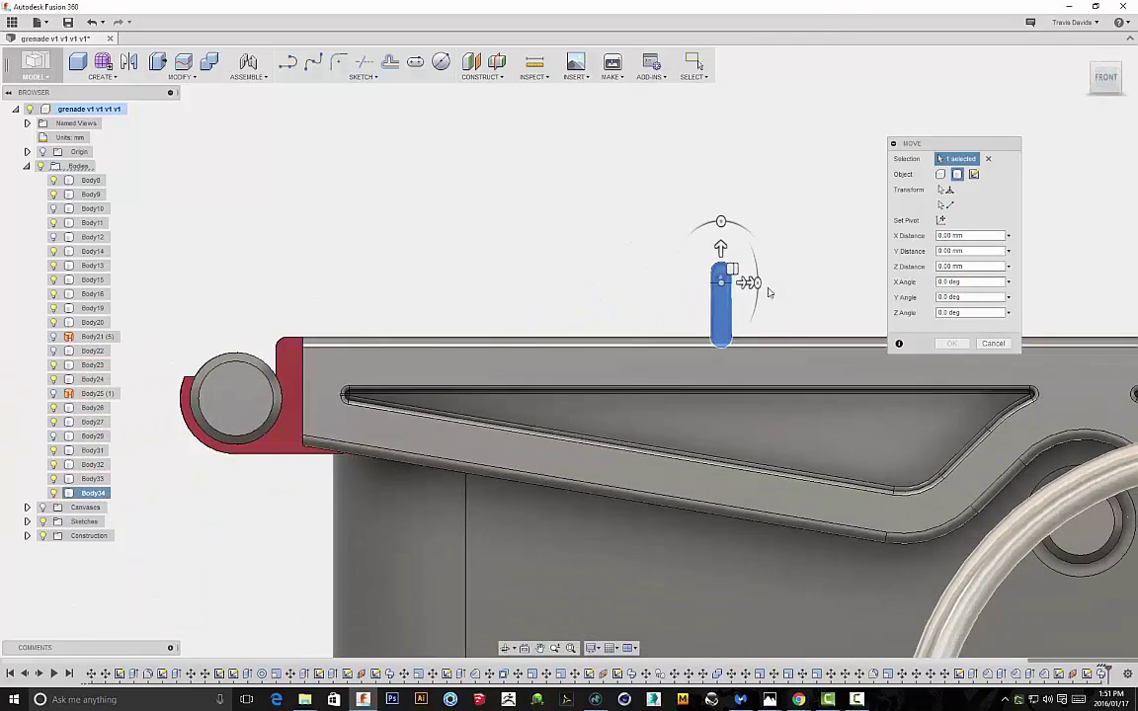
{"action": "left_click_drag", "start_coordinate": [734, 268], "coordinate": [325, 278]}
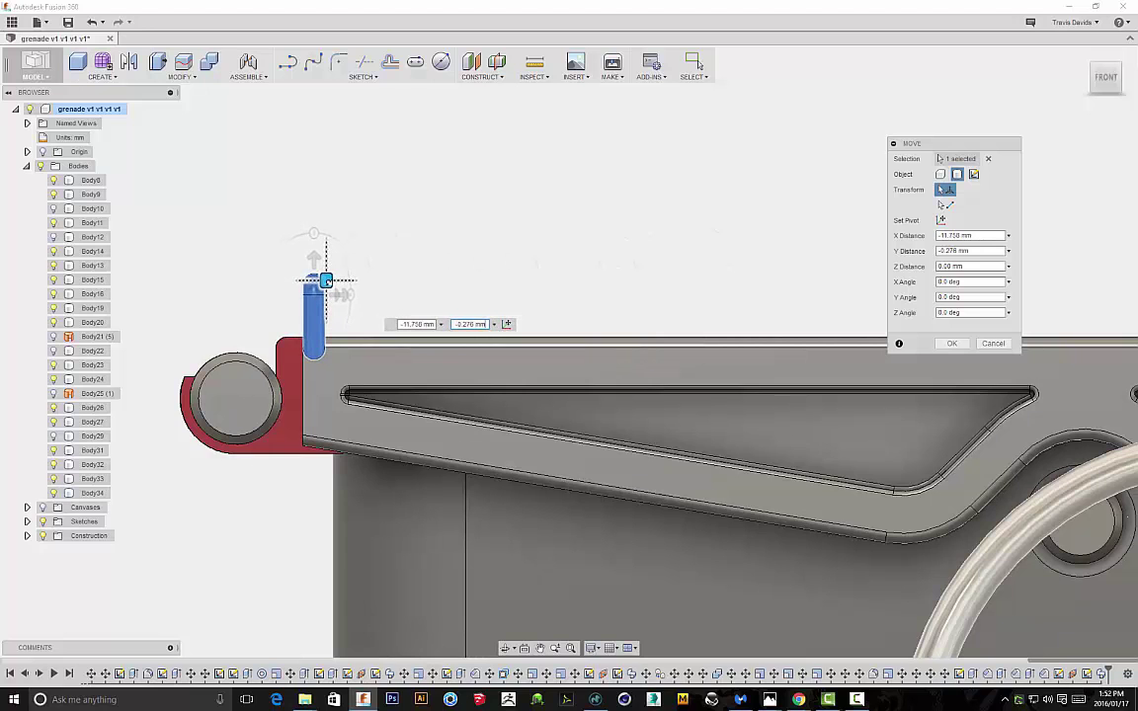
{"action": "left_click", "coordinate": [950, 344]}
Shift the wire loop 7 mm sideways in the left view so it sits over the lever's width
{"action": "middle_click_drag", "start_coordinate": [744, 302], "coordinate": [1025, 151], "text": "shift"}
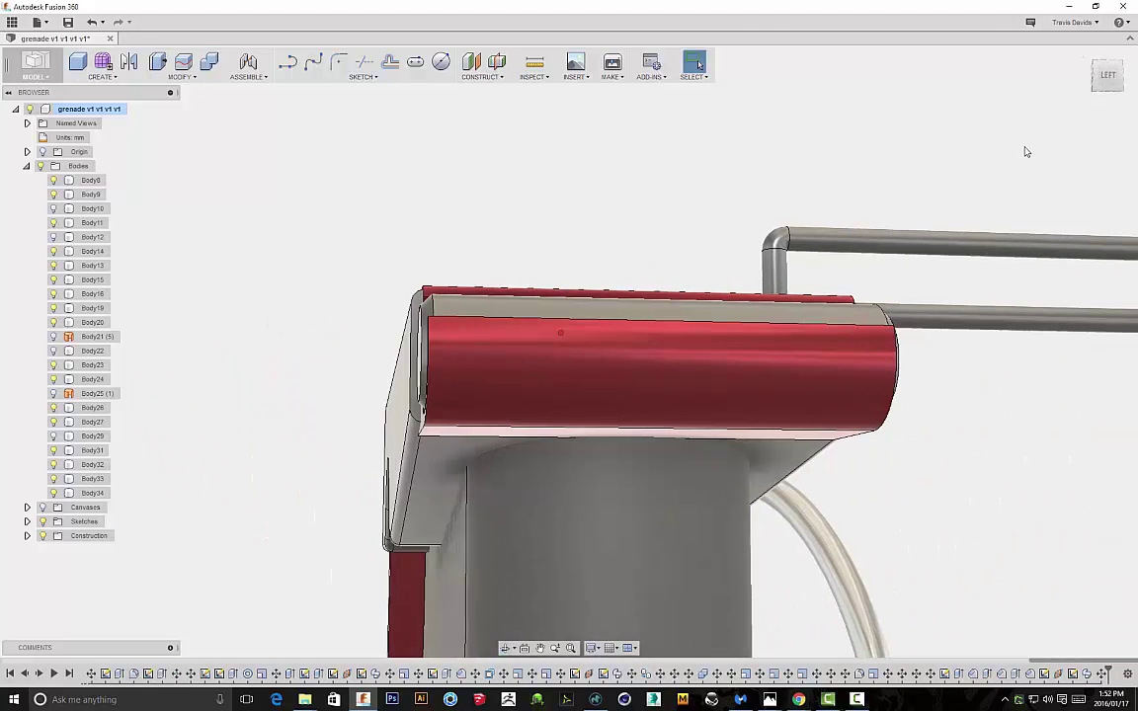
{"action": "left_click", "coordinate": [1111, 87]}
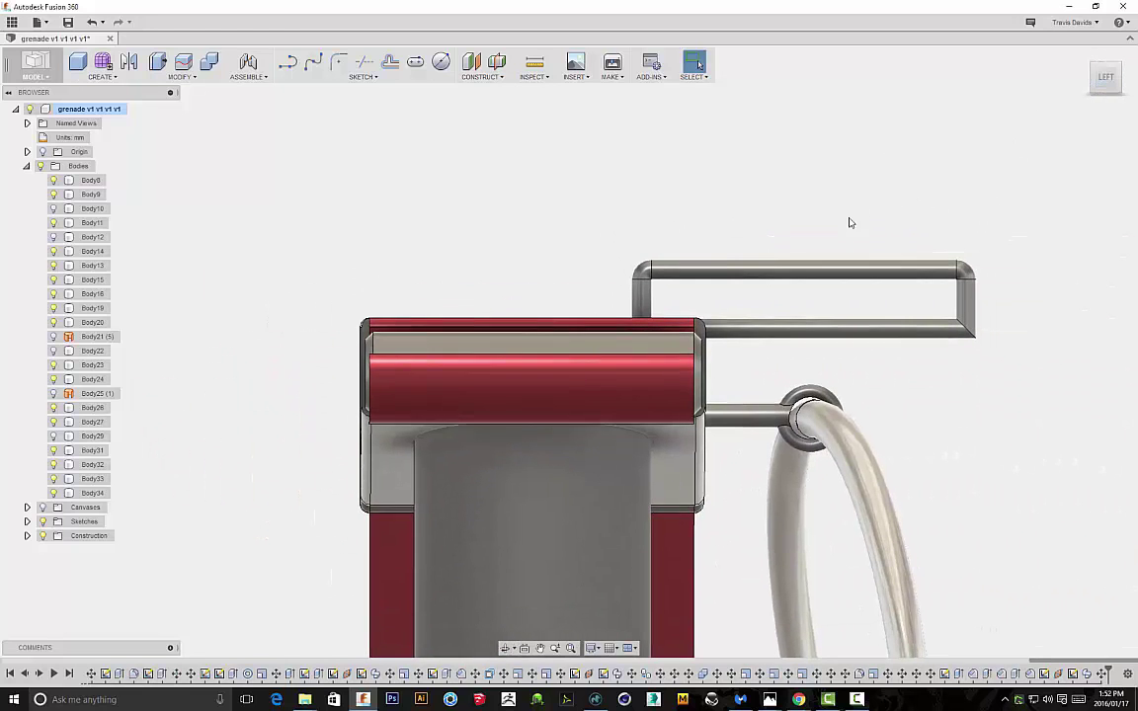
{"action": "key", "text": "m"}
{"action": "left_click", "coordinate": [828, 276]}
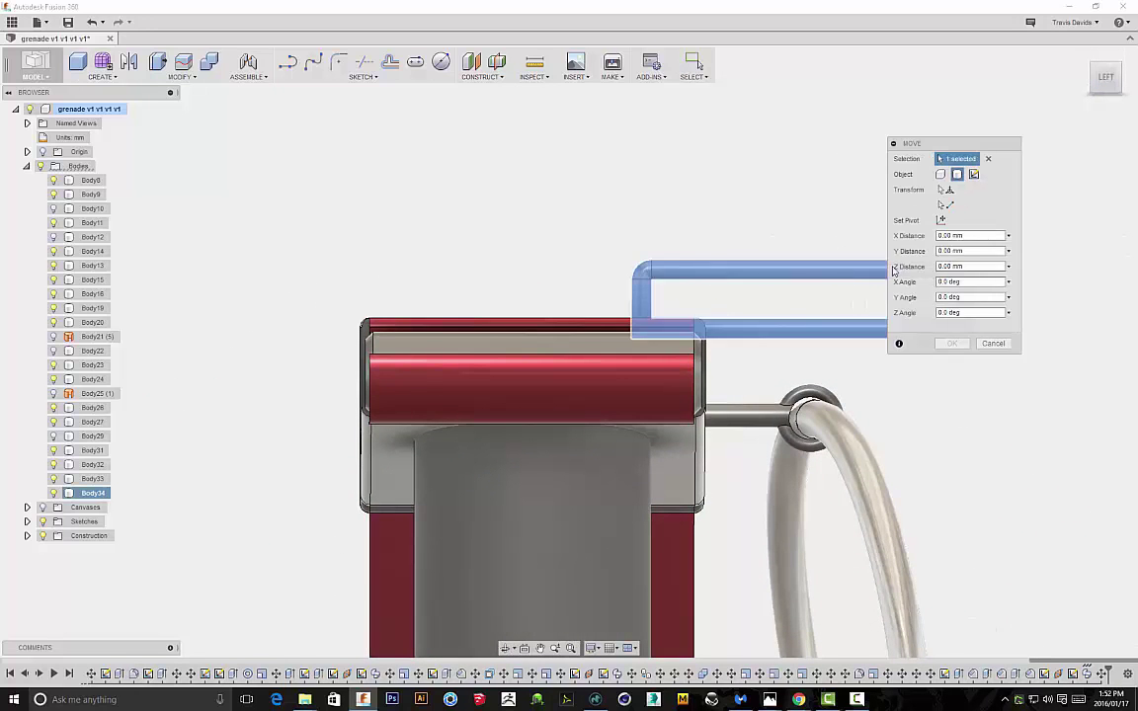
{"action": "scroll", "coordinate": [803, 232], "scroll_direction": "down", "scroll_amount": 1}
{"action": "middle_click_drag", "start_coordinate": [803, 232], "coordinate": [698, 218]}
{"action": "left_click_drag", "start_coordinate": [805, 252], "coordinate": [560, 254]}
{"action": "scroll", "coordinate": [490, 256], "scroll_direction": "up", "scroll_amount": 1}
{"action": "scroll", "coordinate": [490, 256], "scroll_direction": "up", "scroll_amount": 2}
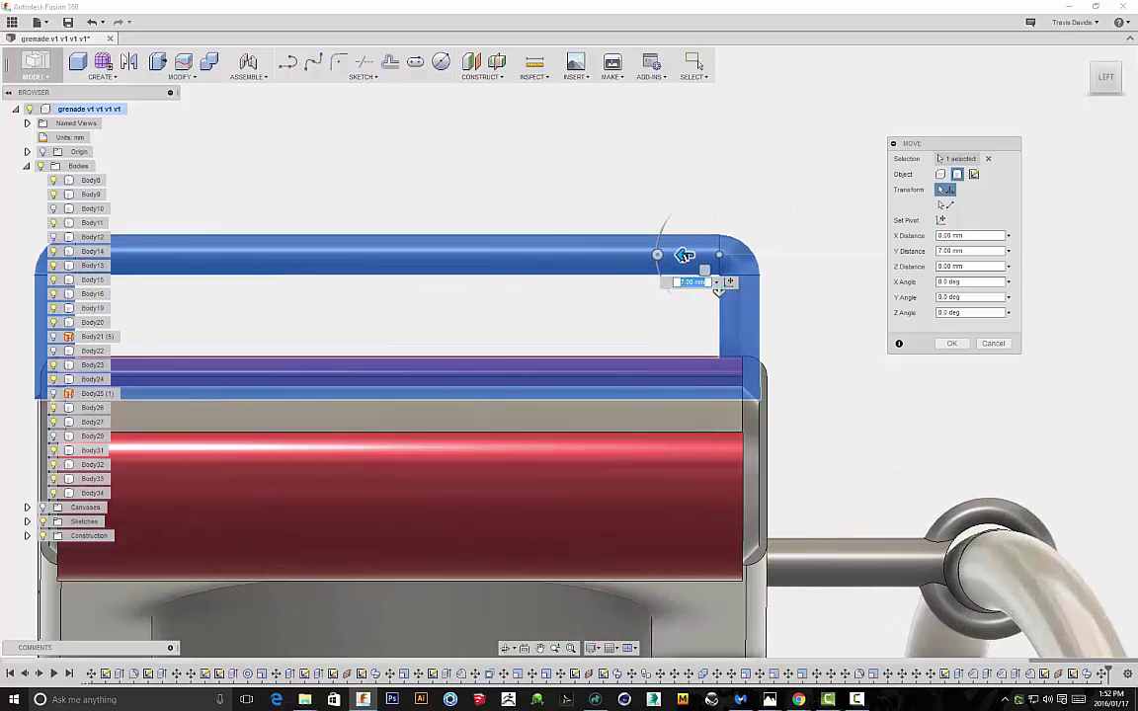
Adjust the loop's sideways offset to 6.90 mm, nudge it slightly to line up with the lever's sides, and apply the move
{"action": "scroll", "coordinate": [449, 184], "scroll_direction": "down", "scroll_amount": 1}
{"action": "scroll", "coordinate": [501, 194], "scroll_direction": "down", "scroll_amount": 1}
{"action": "middle_click_drag", "start_coordinate": [503, 195], "coordinate": [527, 199]}
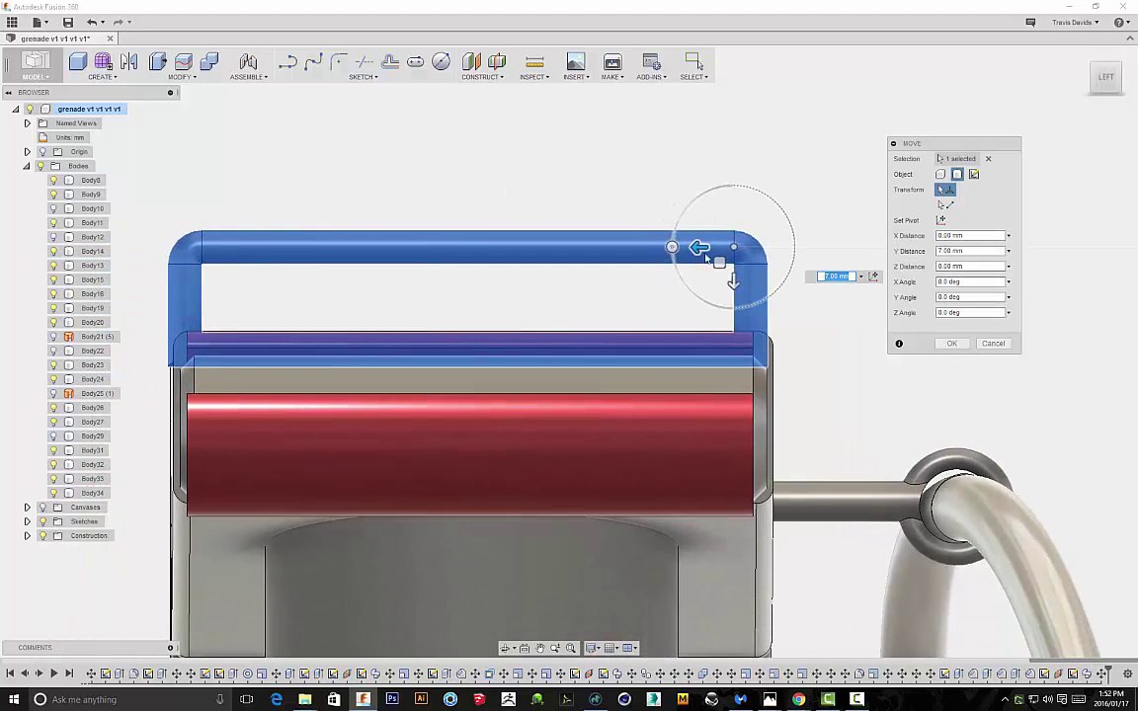
{"action": "left_click_drag", "start_coordinate": [698, 247], "coordinate": [704, 247]}
{"action": "scroll", "coordinate": [714, 247], "scroll_direction": "up", "scroll_amount": 2}
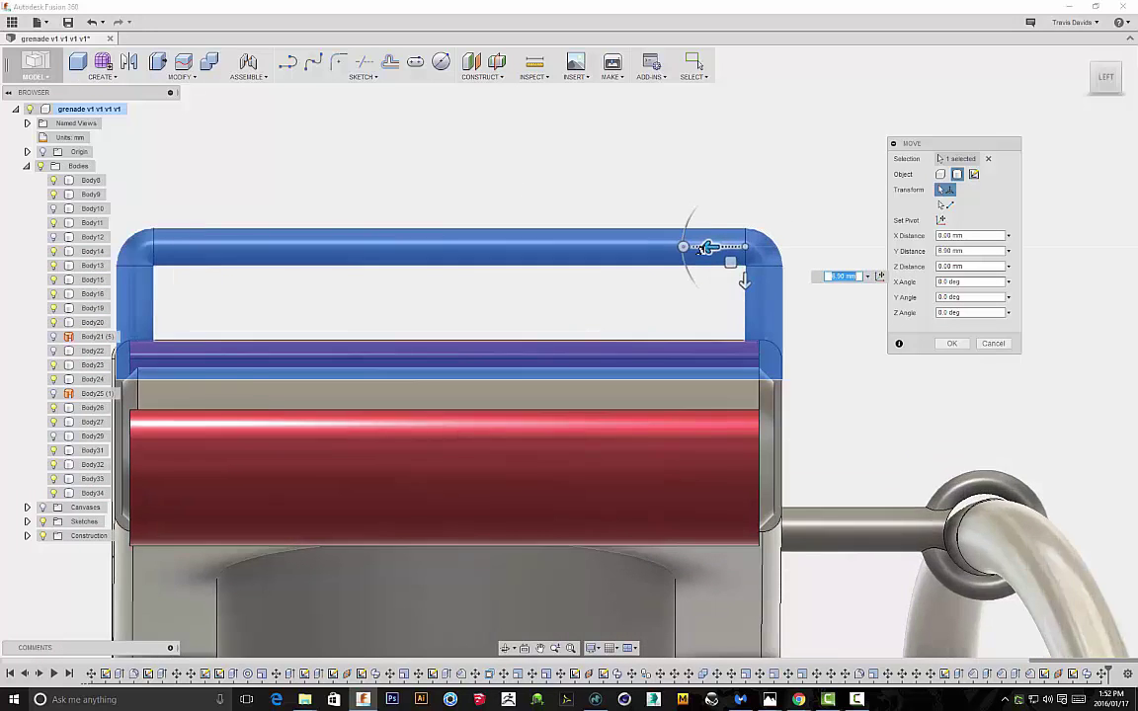
{"action": "scroll", "coordinate": [587, 185], "scroll_direction": "down", "scroll_amount": 1}
{"action": "middle_click_drag", "start_coordinate": [587, 184], "coordinate": [649, 182]}
{"action": "left_click_drag", "start_coordinate": [788, 252], "coordinate": [787, 252]}
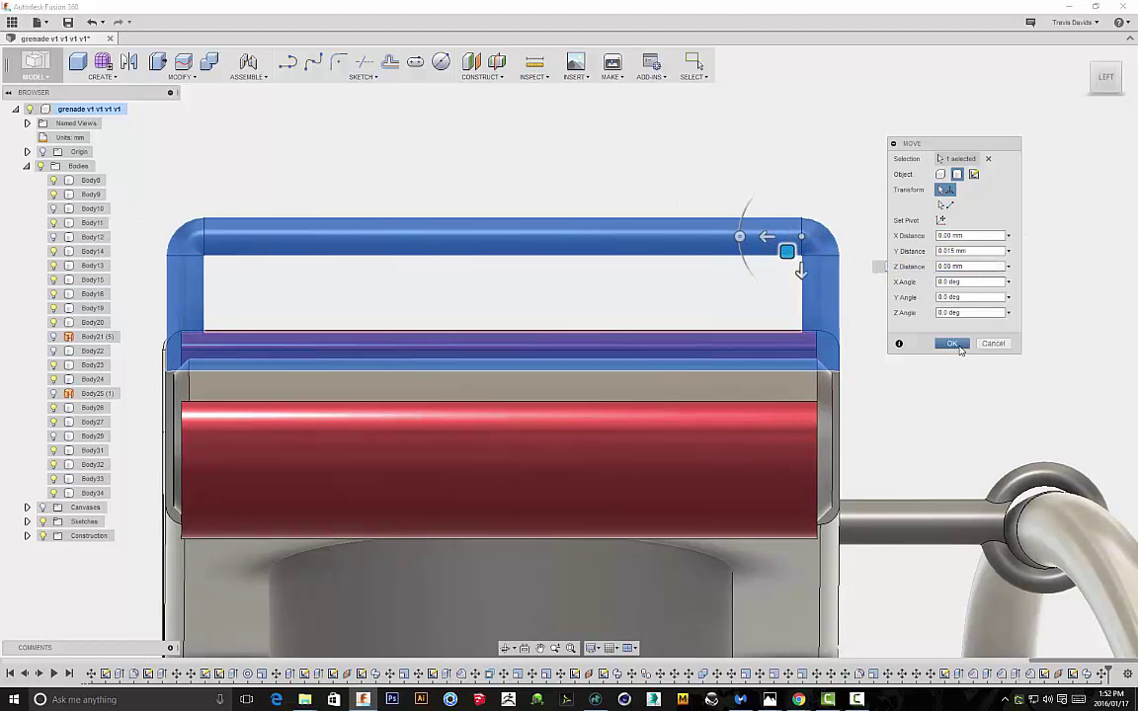
{"action": "left_click", "coordinate": [951, 343]}
Scale the wire loop non-uniformly, shrinking its length across the lever to a Z factor of about 0.97
{"action": "middle_click_drag", "start_coordinate": [955, 363], "coordinate": [802, 309], "text": "shift"}
{"action": "left_click", "coordinate": [180, 69]}
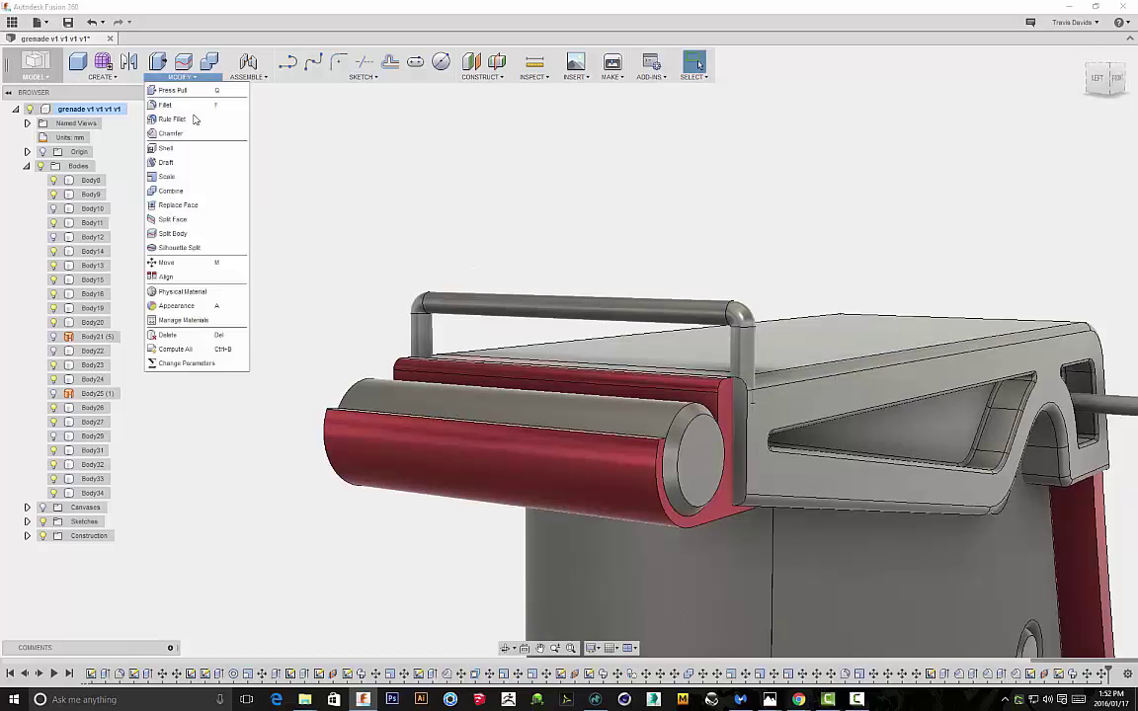
{"action": "left_click", "coordinate": [173, 160]}
{"action": "left_click", "coordinate": [660, 311]}
{"action": "left_click", "coordinate": [973, 190]}
{"action": "left_click", "coordinate": [966, 218]}
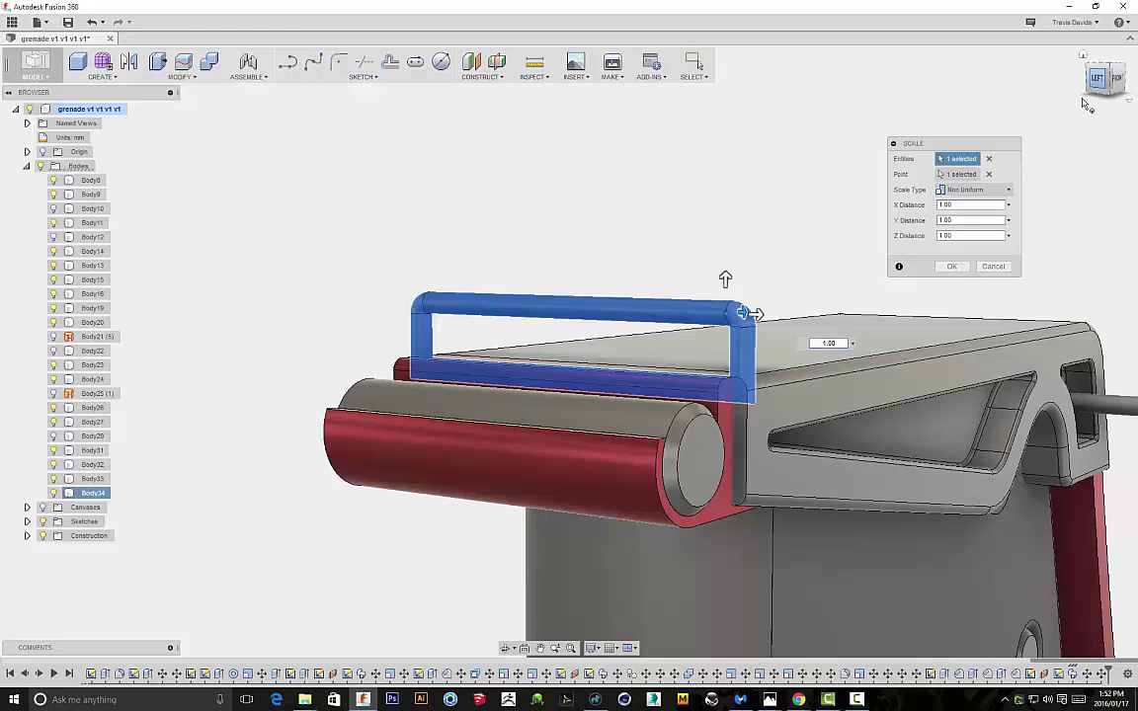
{"action": "left_click", "coordinate": [1095, 81]}
{"action": "scroll", "coordinate": [839, 305], "scroll_direction": "up", "scroll_amount": 5}
{"action": "left_click_drag", "start_coordinate": [797, 286], "coordinate": [686, 286]}
{"action": "scroll", "coordinate": [604, 173], "scroll_direction": "down", "scroll_amount": 5}
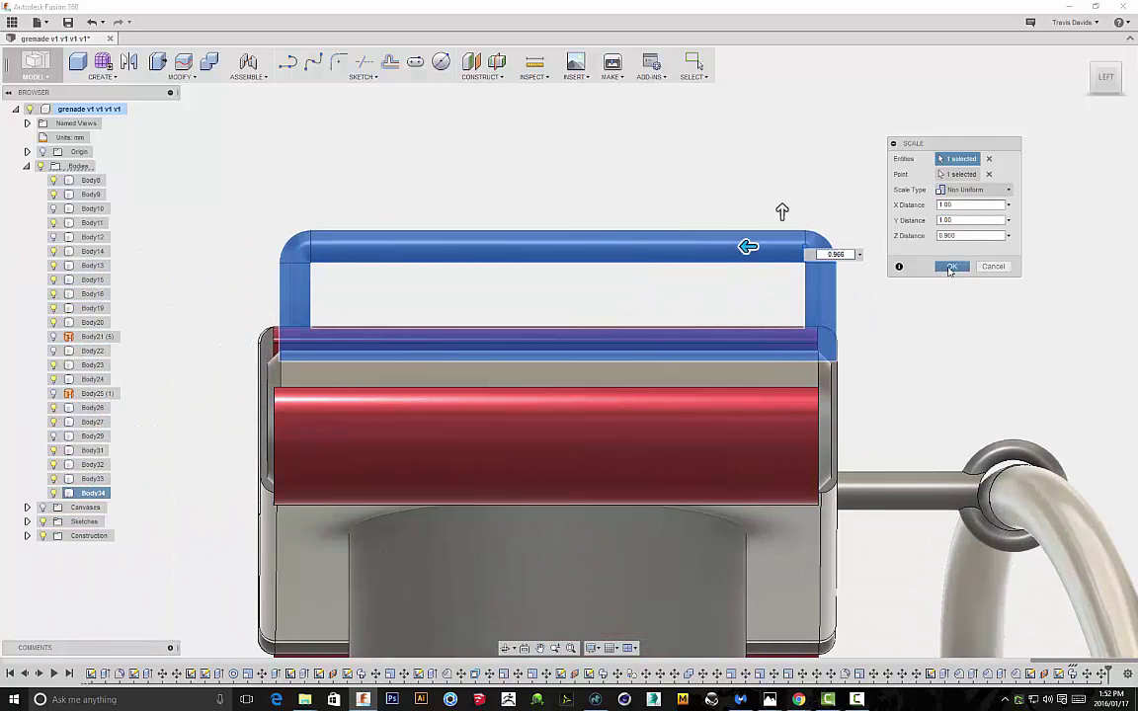
Apply the non-uniform Z scale to the wire loop Body34, and move the loop -0.19 mm in Y
{"action": "left_click", "coordinate": [950, 267]}
{"action": "key", "text": "m"}
{"action": "left_click", "coordinate": [647, 252]}
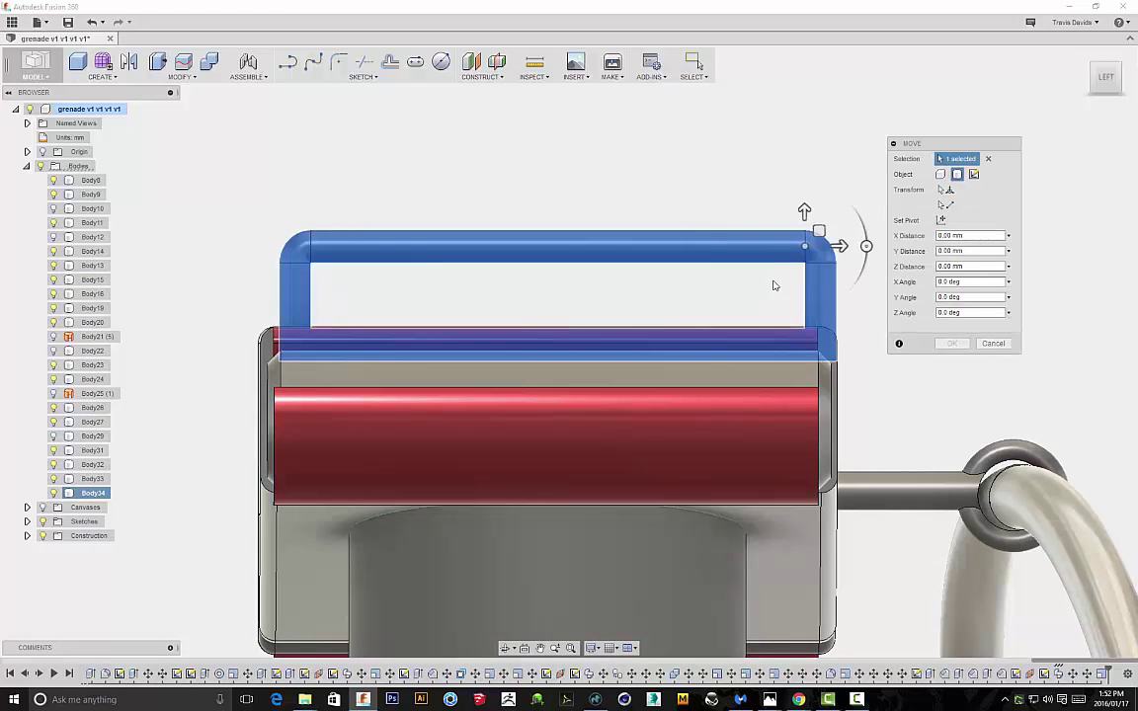
{"action": "left_click_drag", "start_coordinate": [819, 231], "coordinate": [806, 231]}
{"action": "middle_click_drag", "start_coordinate": [793, 174], "coordinate": [746, 191], "text": "shift"}
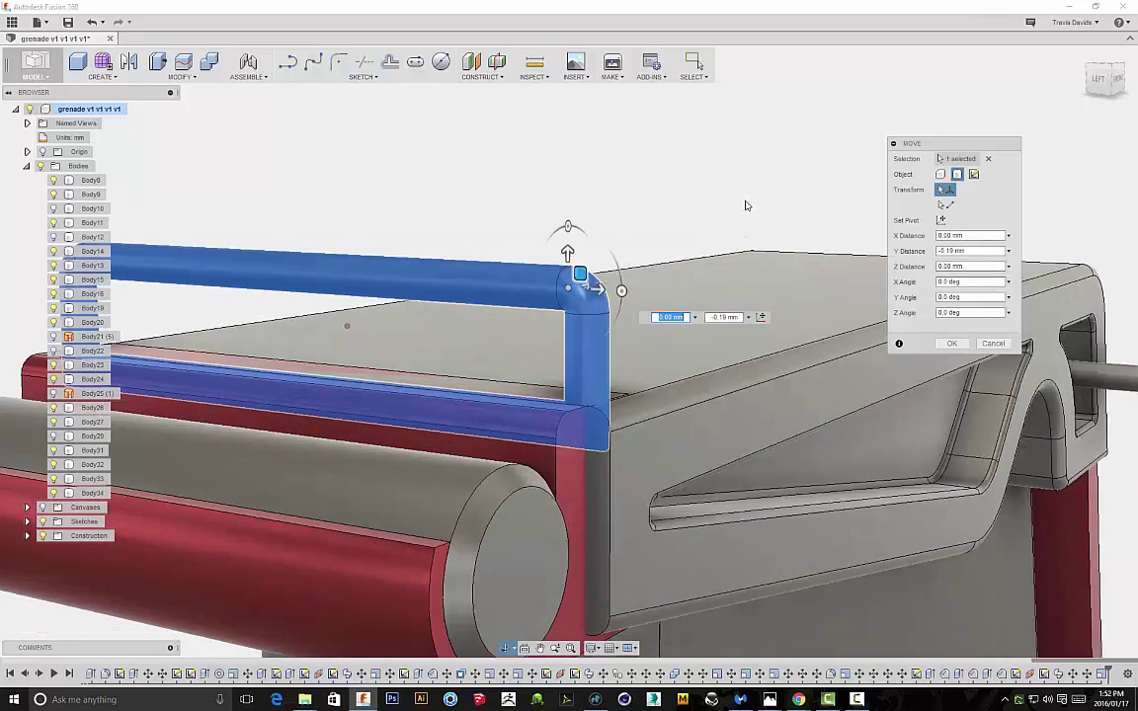
{"action": "left_click", "coordinate": [943, 344]}
Examine the wire loop on the lever cover and the overall grenade from several angles
{"action": "middle_click_drag", "start_coordinate": [856, 317], "coordinate": [805, 250], "text": "shift"}
{"action": "scroll", "coordinate": [810, 244], "scroll_direction": "down", "scroll_amount": 5}
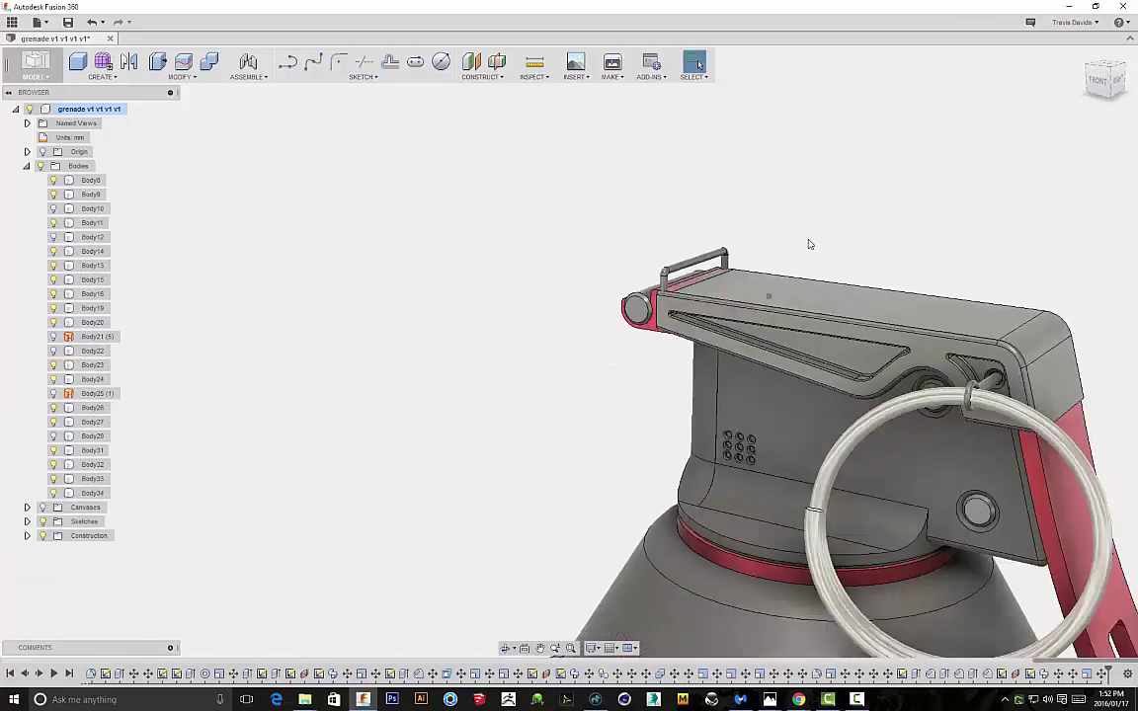
{"action": "middle_click_drag", "start_coordinate": [719, 215], "coordinate": [748, 164], "text": "shift"}
{"action": "scroll", "coordinate": [760, 217], "scroll_direction": "down", "scroll_amount": 3}
{"action": "scroll", "coordinate": [748, 164], "scroll_direction": "down", "scroll_amount": 3}
{"action": "scroll", "coordinate": [785, 180], "scroll_direction": "down", "scroll_amount": 2}
{"action": "middle_click_drag", "start_coordinate": [860, 208], "coordinate": [821, 190], "text": "shift"}
{"action": "scroll", "coordinate": [821, 190], "scroll_direction": "down", "scroll_amount": 2}
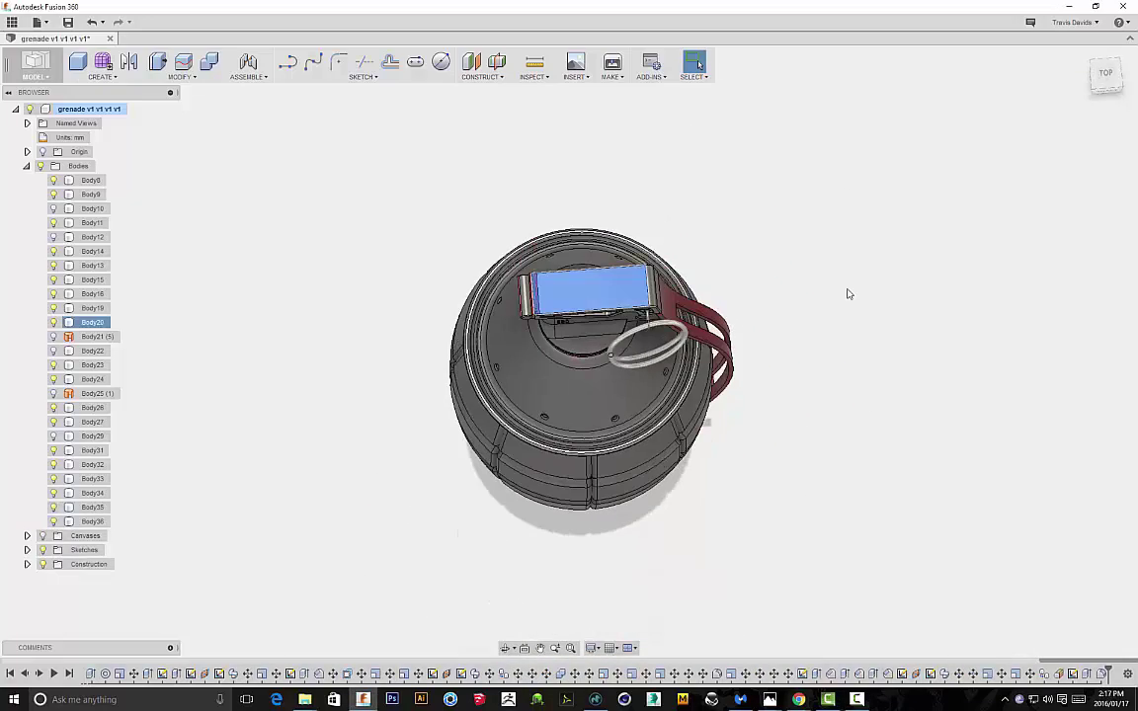
Create a sketch on the flat top face of the lever cover, Body20, for center-to-center slots
{"action": "right_click", "coordinate": [846, 290]}
{"action": "left_click", "coordinate": [842, 353]}
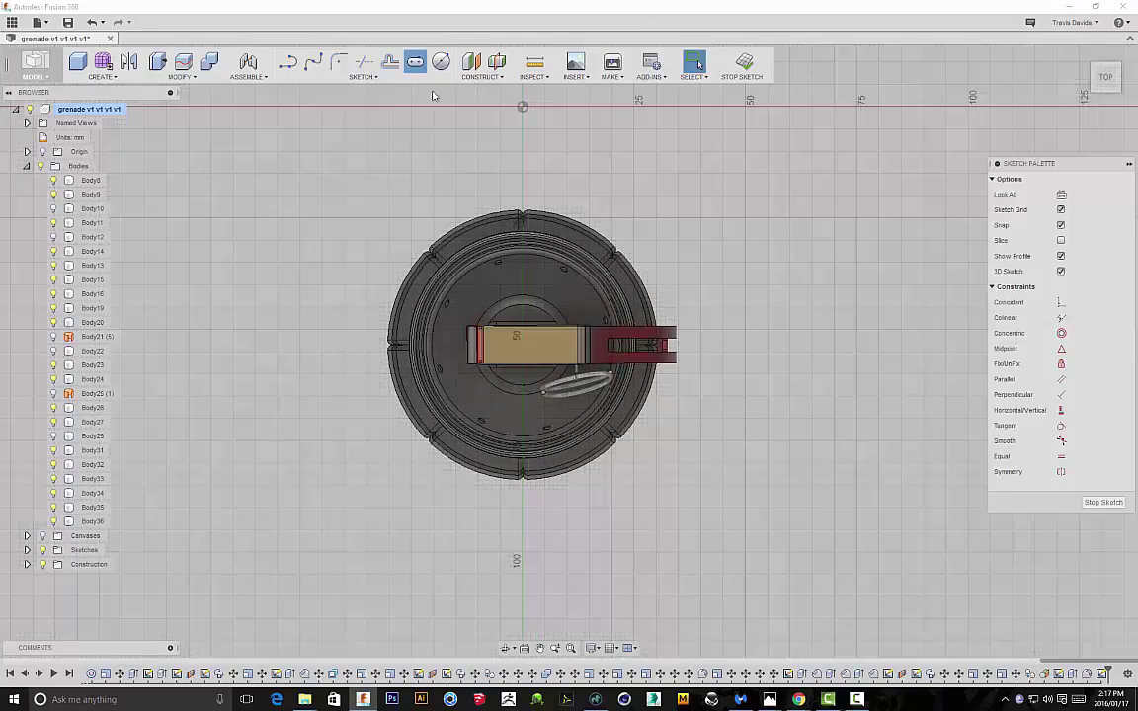
{"action": "scroll", "coordinate": [550, 346], "scroll_direction": "up", "scroll_amount": 5}
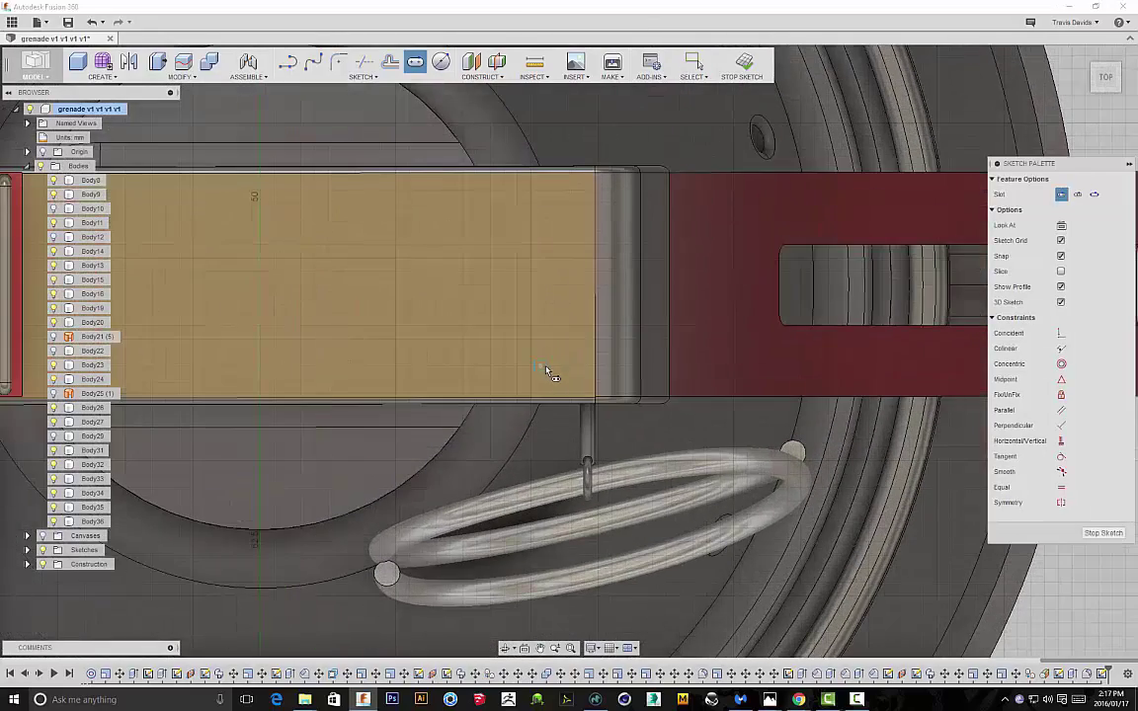
{"action": "scroll", "coordinate": [547, 369], "scroll_direction": "up", "scroll_amount": 3}
{"action": "scroll", "coordinate": [561, 376], "scroll_direction": "up", "scroll_amount": 2}
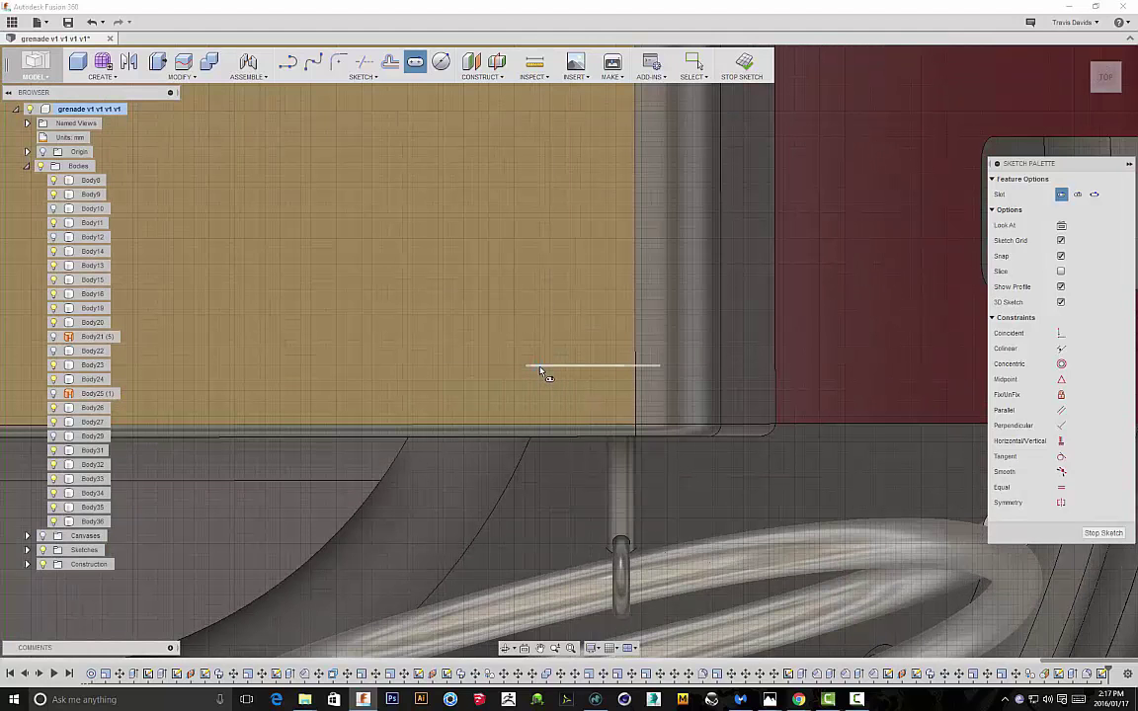
Try to sketch a narrow slot about 6 mm long across the cover's top face near its rounded end, and undo it
{"action": "left_click", "coordinate": [540, 367]}
{"action": "scroll", "coordinate": [558, 235], "scroll_direction": "down", "scroll_amount": 1}
{"action": "middle_click_drag", "start_coordinate": [546, 260], "coordinate": [492, 428]}
{"action": "scroll", "coordinate": [491, 428], "scroll_direction": "down", "scroll_amount": 3}
{"action": "scroll", "coordinate": [495, 317], "scroll_direction": "up", "scroll_amount": 2}
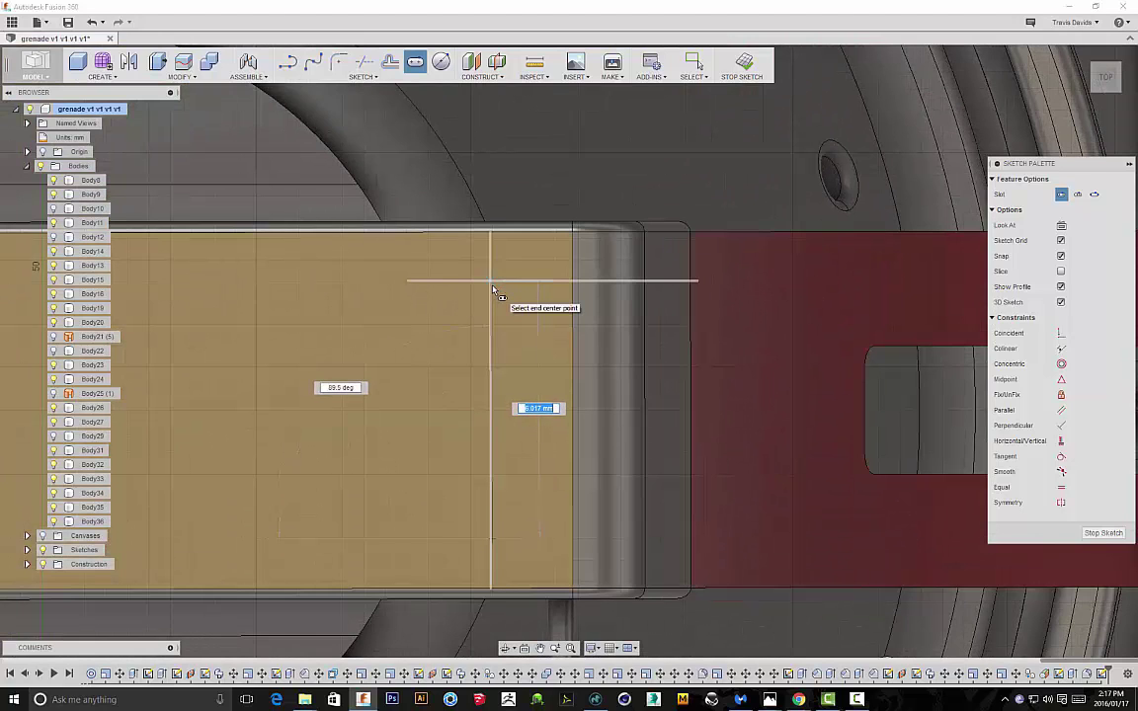
{"action": "left_click", "coordinate": [493, 287]}
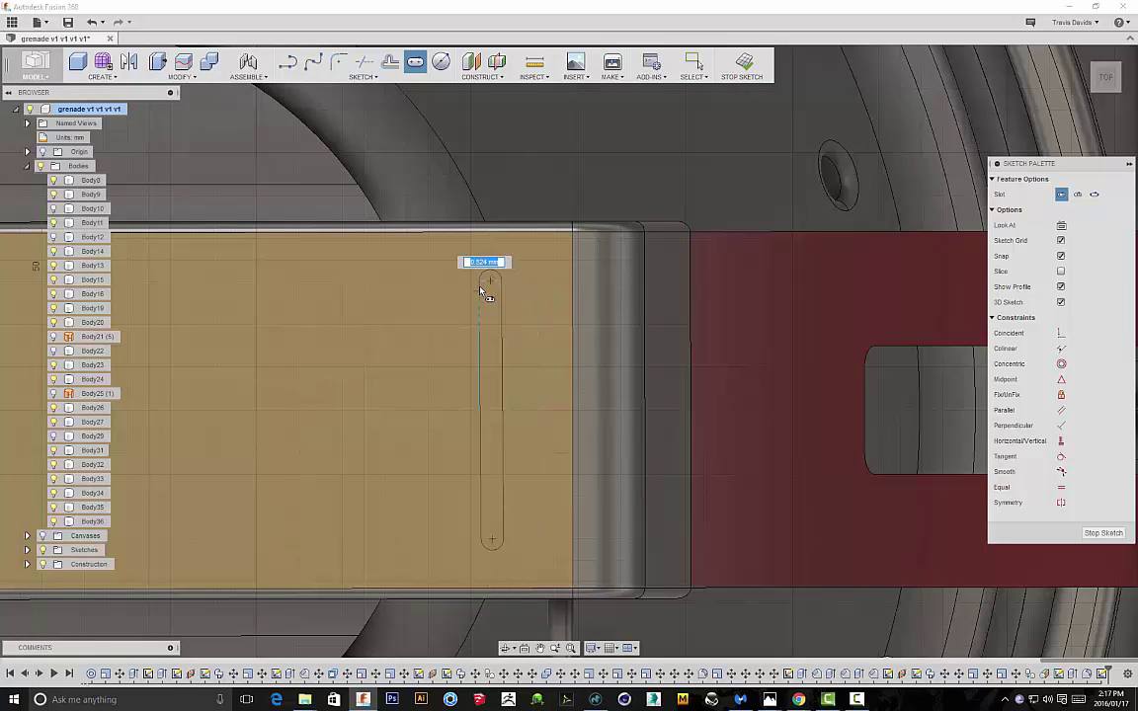
{"action": "left_click", "coordinate": [487, 289]}
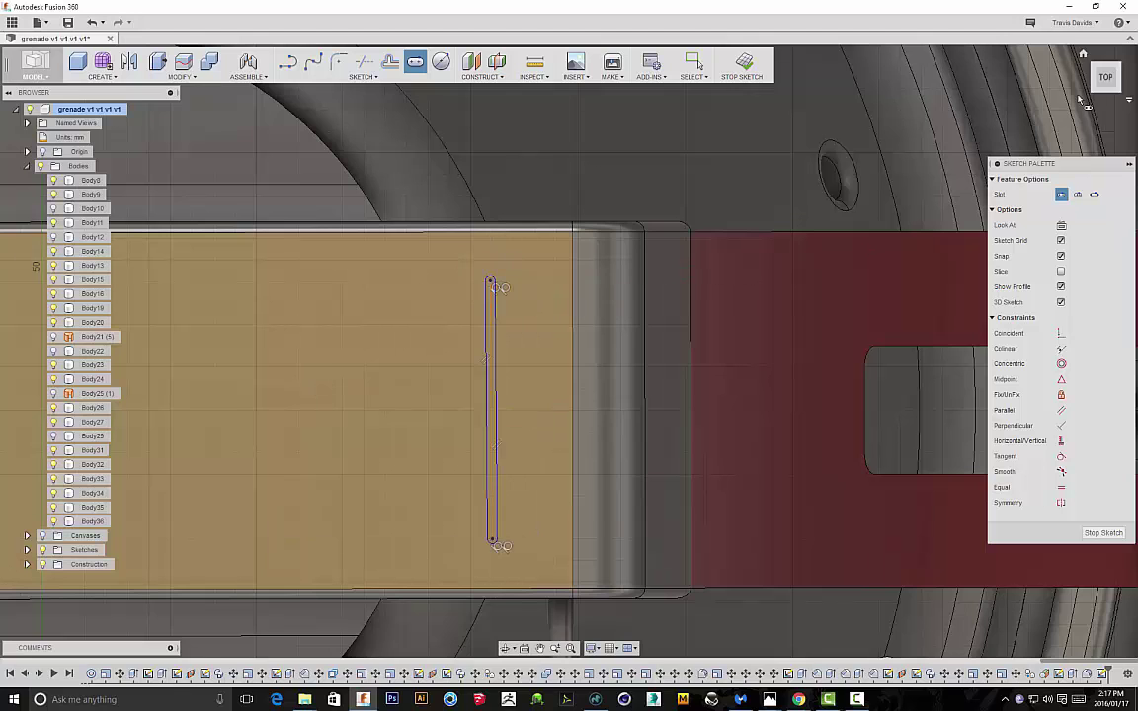
{"action": "key", "text": "Escape"}
{"action": "key", "text": "ctrl+z"}
Sketch a narrow, straight center-to-center slot across the width of the cover's top face near its rounded end
{"action": "left_click", "coordinate": [415, 64]}
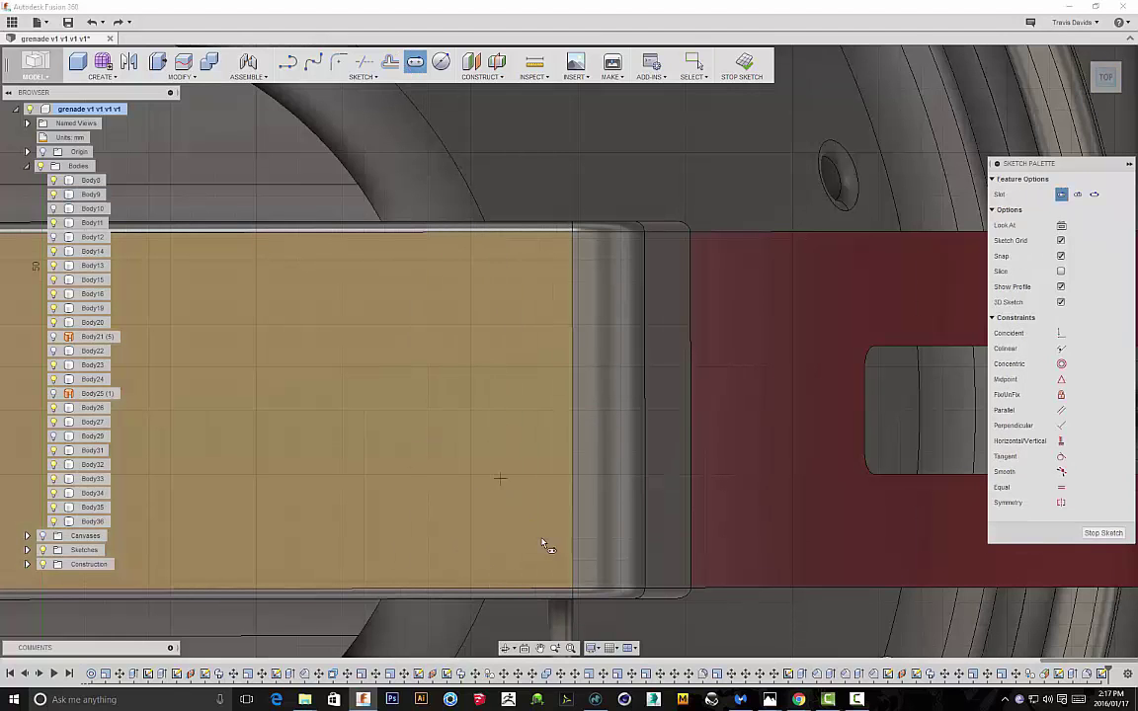
{"action": "left_click", "coordinate": [493, 518]}
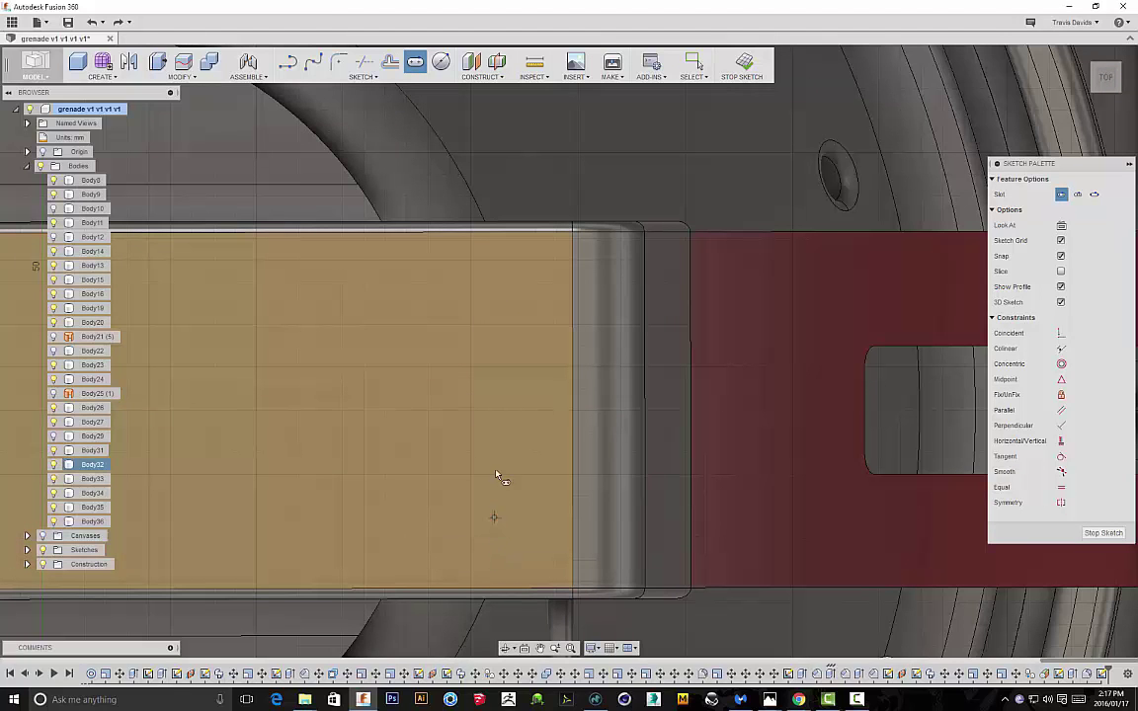
{"action": "left_click", "coordinate": [495, 305]}
{"action": "left_click", "coordinate": [490, 309]}
{"action": "right_click", "coordinate": [527, 300]}
{"action": "left_click", "coordinate": [564, 298]}
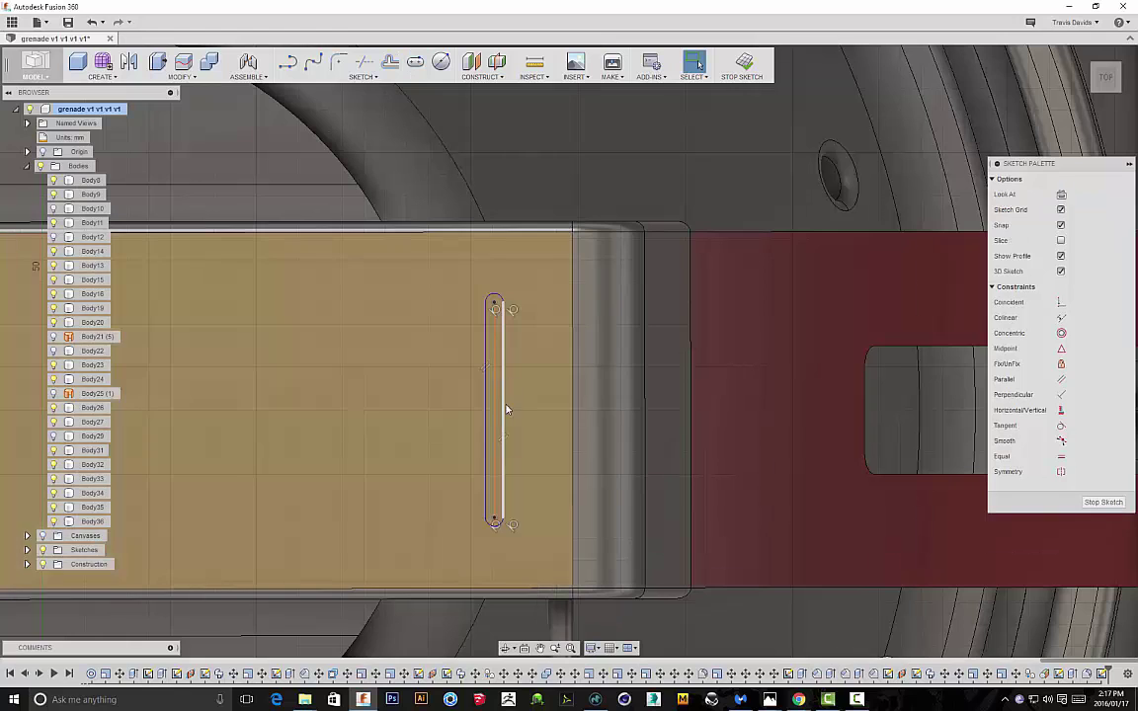
Pattern the slot rectangularly towards the hinge end, with quantity 5 over a 5 mm extent in one direction
{"action": "scroll", "coordinate": [493, 521], "scroll_direction": "up", "scroll_amount": 3}
{"action": "left_click", "coordinate": [491, 217]}
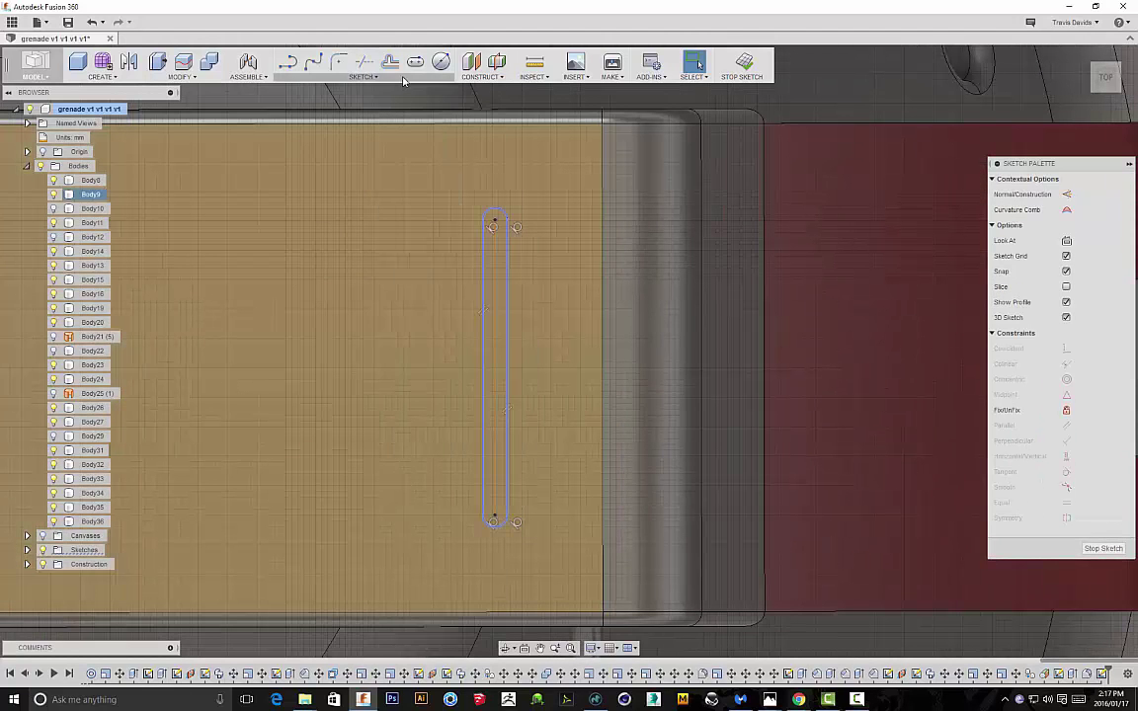
{"action": "left_click", "coordinate": [362, 76]}
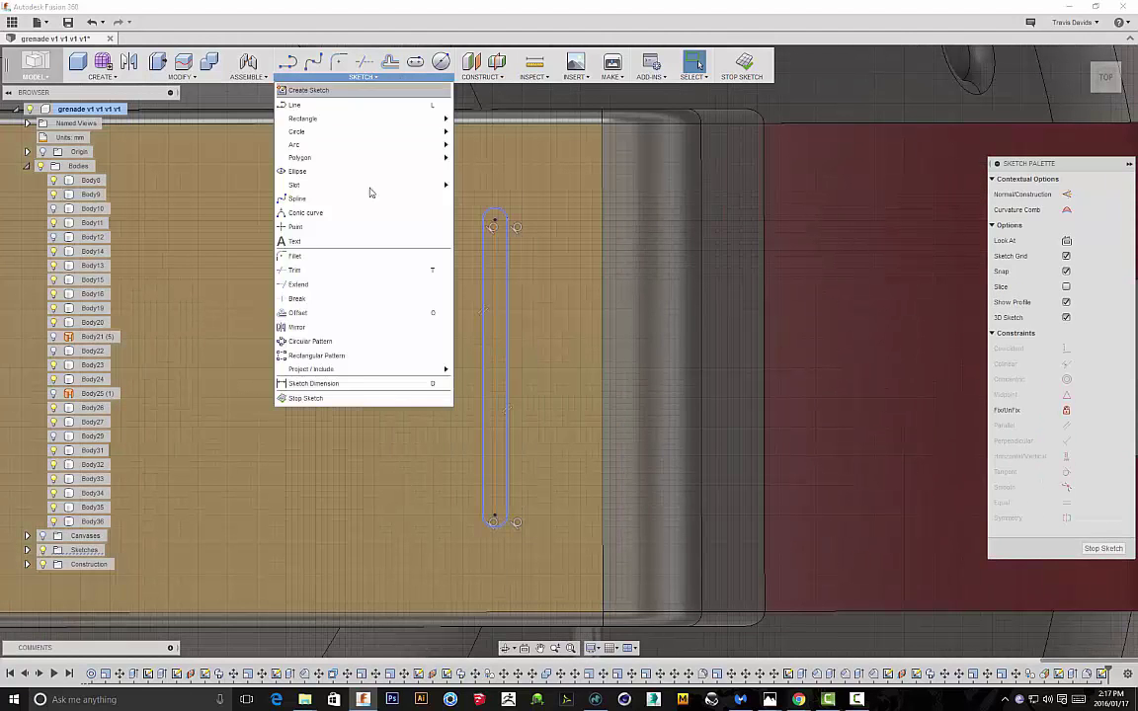
{"action": "left_click", "coordinate": [348, 355]}
{"action": "left_click_drag", "start_coordinate": [454, 367], "coordinate": [235, 366]}
{"action": "middle_click_drag", "start_coordinate": [305, 359], "coordinate": [511, 356]}
{"action": "scroll", "coordinate": [511, 356], "scroll_direction": "down", "scroll_amount": 5}
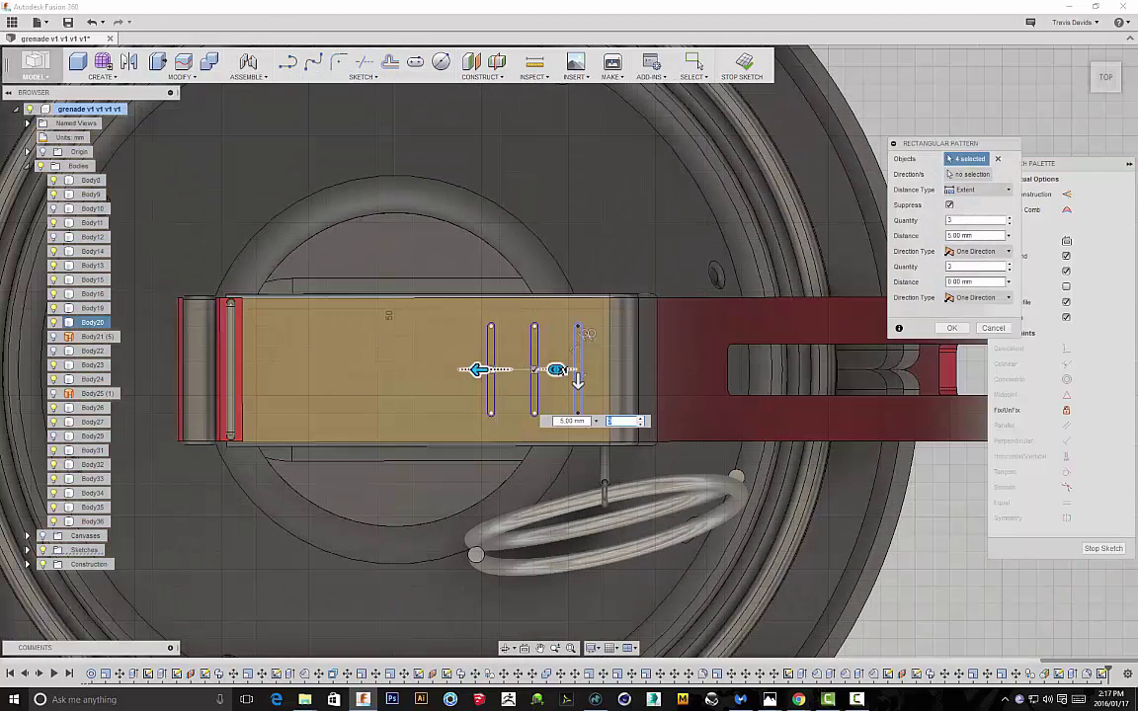
{"action": "type", "text": "2"}
{"action": "key", "text": "Up"}
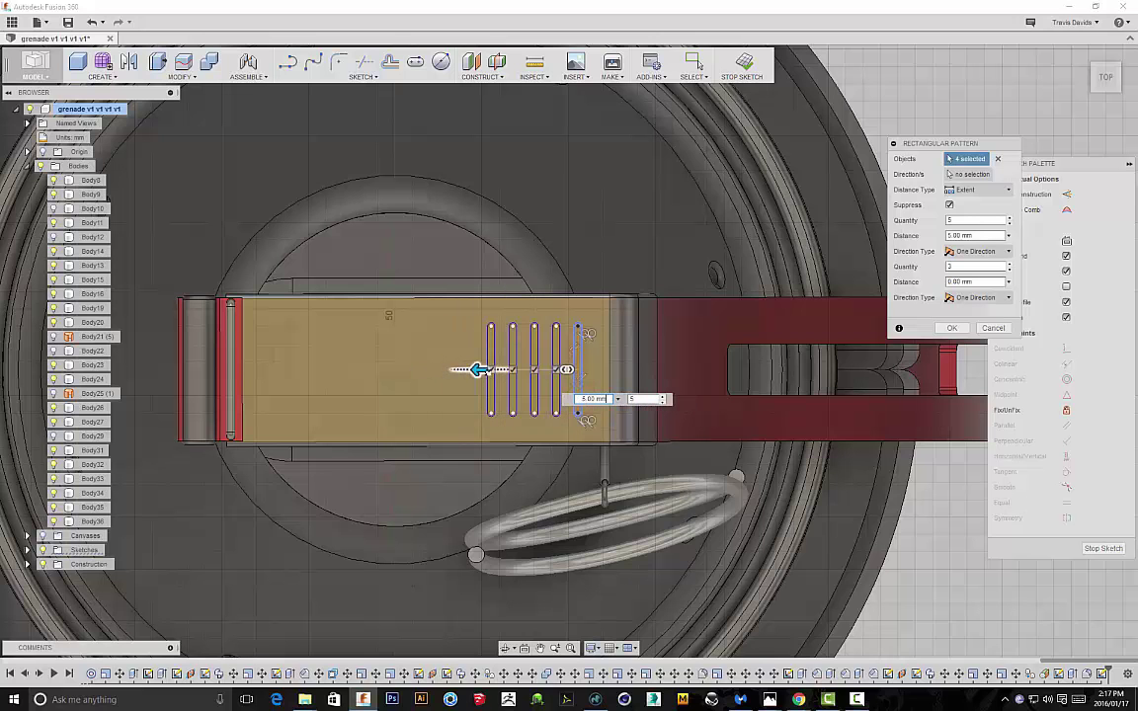
{"action": "left_click", "coordinate": [951, 328]}
Extrude the five slot profiles 0.50 mm upward from the cover's top face, joined to the body as grip ribs
{"action": "scroll", "coordinate": [582, 391], "scroll_direction": "up", "scroll_amount": 5}
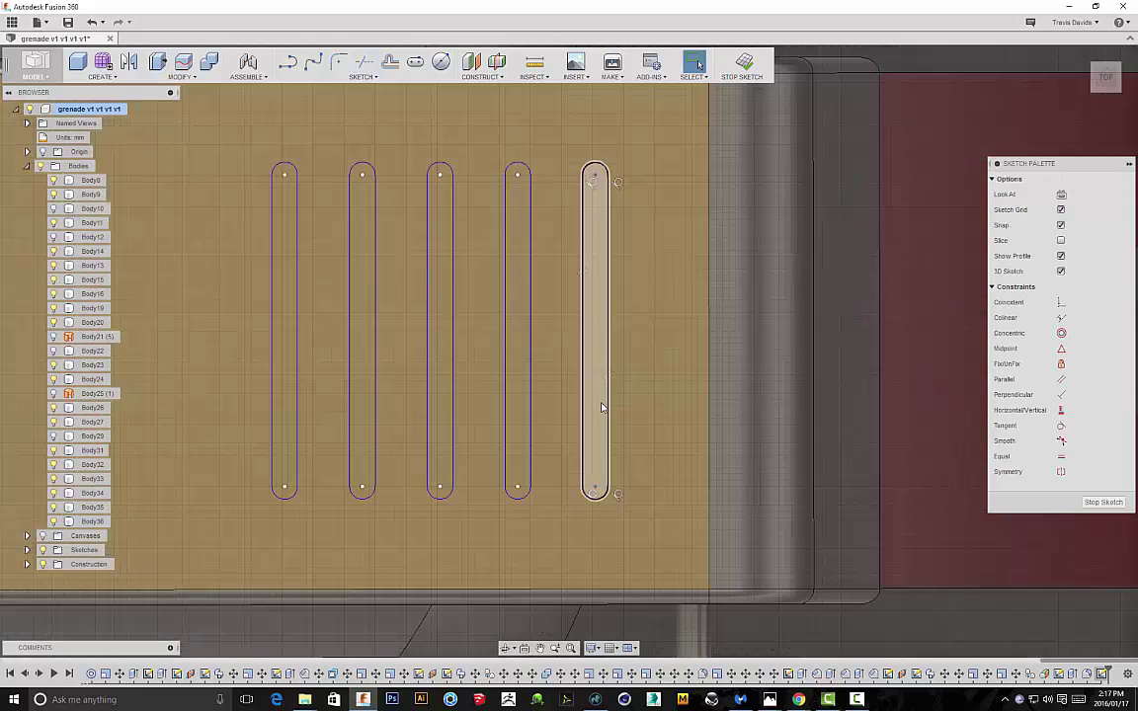
{"action": "left_click", "coordinate": [602, 407]}
{"action": "left_click", "coordinate": [524, 418]}
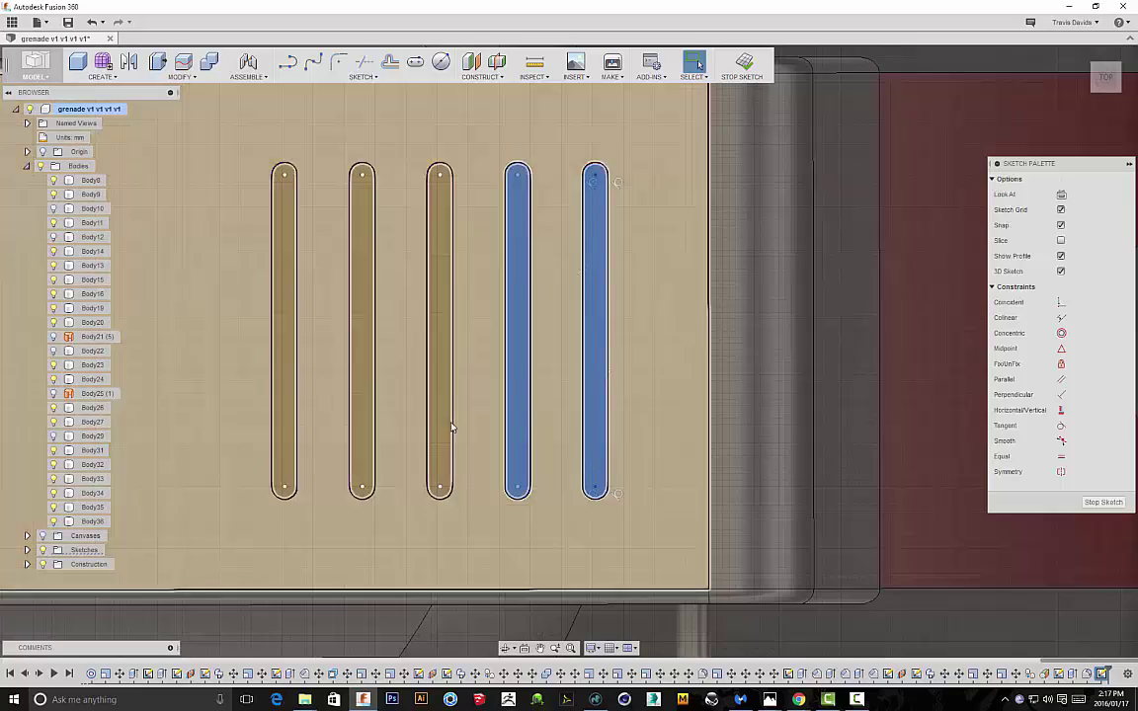
{"action": "left_click", "coordinate": [439, 405]}
{"action": "left_click", "coordinate": [366, 435]}
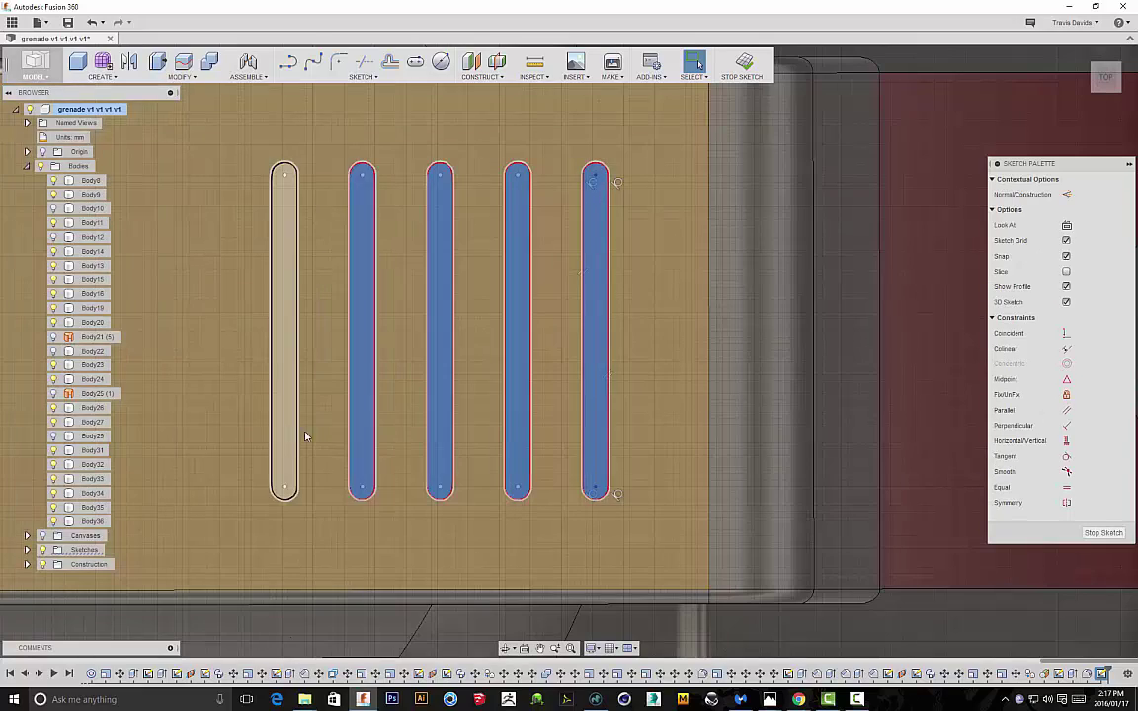
{"action": "left_click", "coordinate": [287, 434]}
{"action": "scroll", "coordinate": [510, 525], "scroll_direction": "down", "scroll_amount": 5}
{"action": "middle_click_drag", "start_coordinate": [509, 525], "coordinate": [649, 363], "text": "shift"}
{"action": "right_click", "coordinate": [649, 363]}
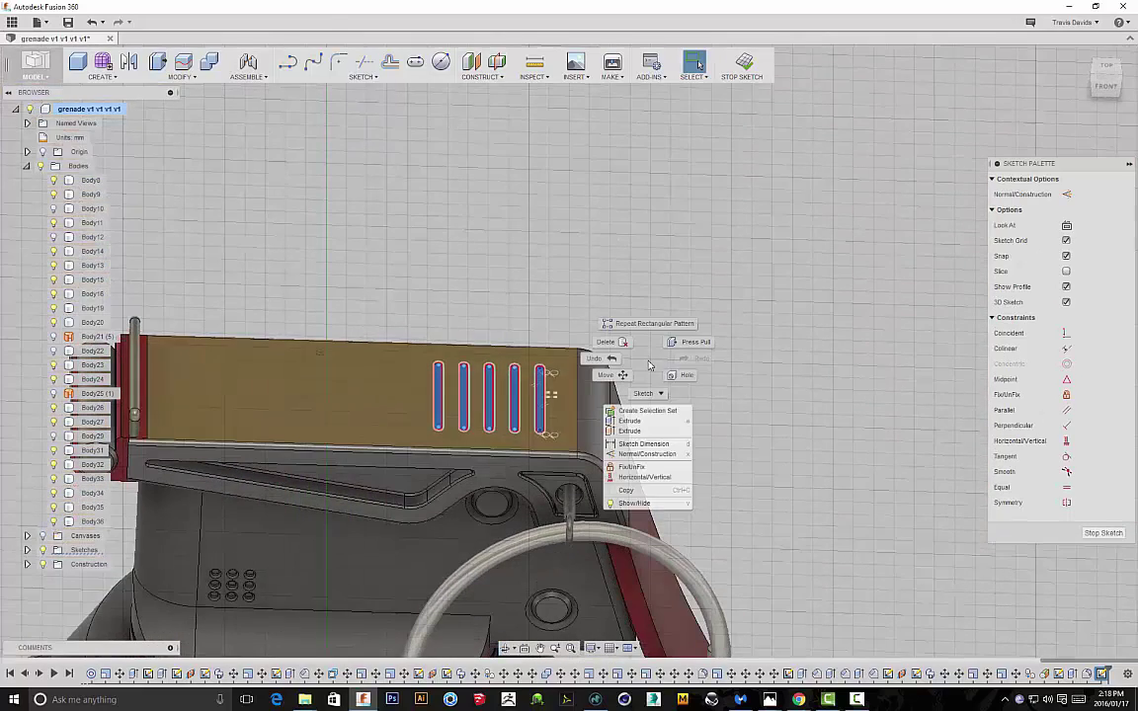
{"action": "left_click", "coordinate": [633, 420]}
{"action": "scroll", "coordinate": [359, 376], "scroll_direction": "up", "scroll_amount": 3}
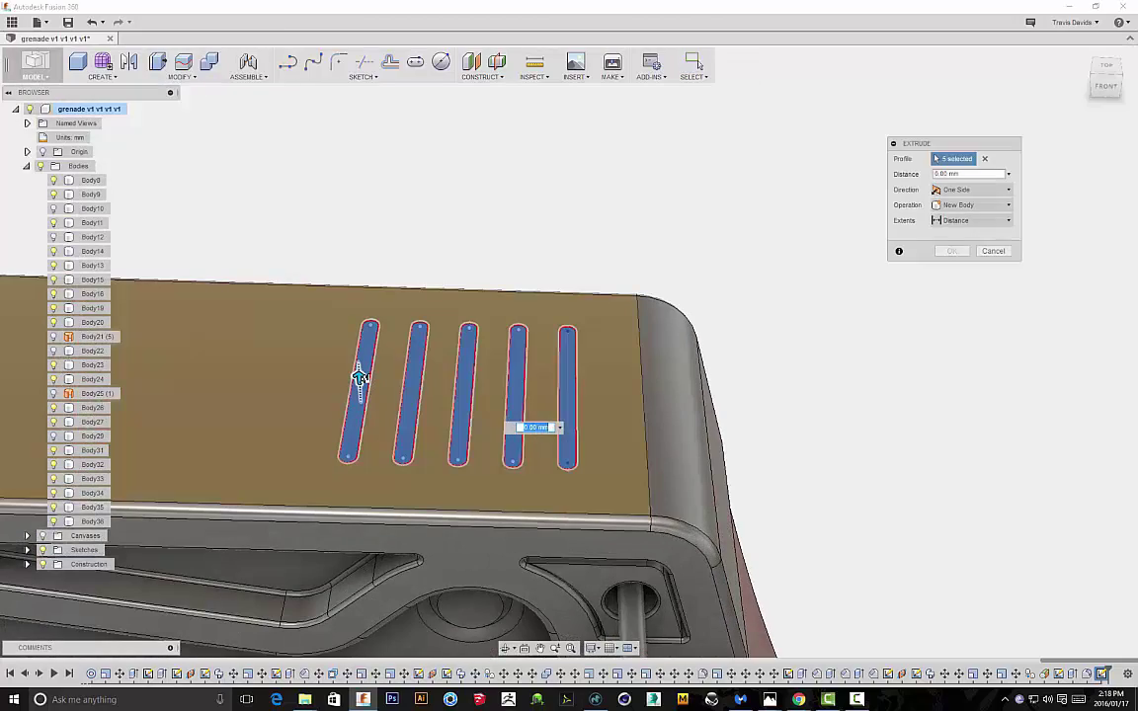
{"action": "left_click_drag", "start_coordinate": [359, 378], "coordinate": [359, 362]}
{"action": "middle_click_drag", "start_coordinate": [541, 316], "coordinate": [524, 228], "text": "shift"}
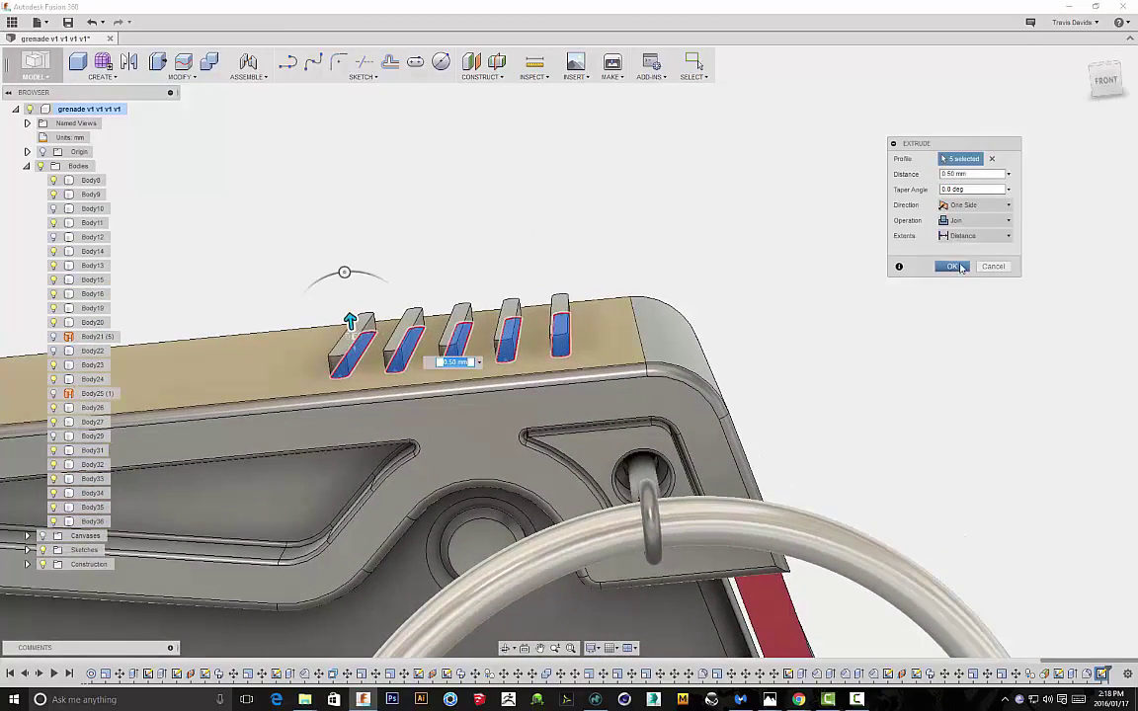
{"action": "left_click", "coordinate": [965, 270]}
Fillet the top edges of all five grip ribs with a 0.10 mm radius
{"action": "middle_click_drag", "start_coordinate": [869, 323], "coordinate": [856, 347], "text": "shift"}
{"action": "scroll", "coordinate": [666, 350], "scroll_direction": "up", "scroll_amount": 3}
{"action": "right_click", "coordinate": [607, 254]}
{"action": "left_click", "coordinate": [589, 316]}
{"action": "left_click_drag", "start_coordinate": [464, 327], "coordinate": [461, 328]}
{"action": "left_click", "coordinate": [358, 349]}
{"action": "left_click", "coordinate": [281, 334]}
{"action": "left_click", "coordinate": [216, 312]}
{"action": "left_click", "coordinate": [185, 298]}
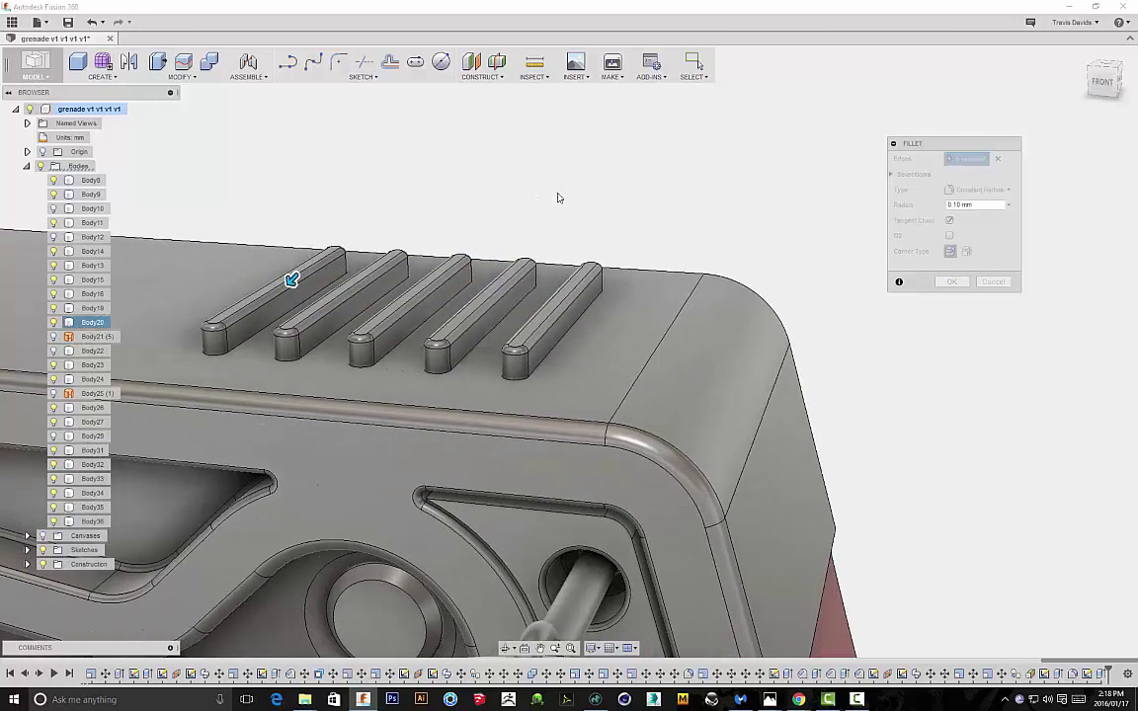
{"action": "left_click", "coordinate": [952, 285]}
Add a small constant-radius fillet to the base edges of all five grip ribs where they meet the cover
{"action": "left_click", "coordinate": [575, 324]}
{"action": "right_click", "coordinate": [673, 229]}
{"action": "left_click", "coordinate": [658, 292]}
{"action": "scroll", "coordinate": [521, 358], "scroll_direction": "up", "scroll_amount": 4}
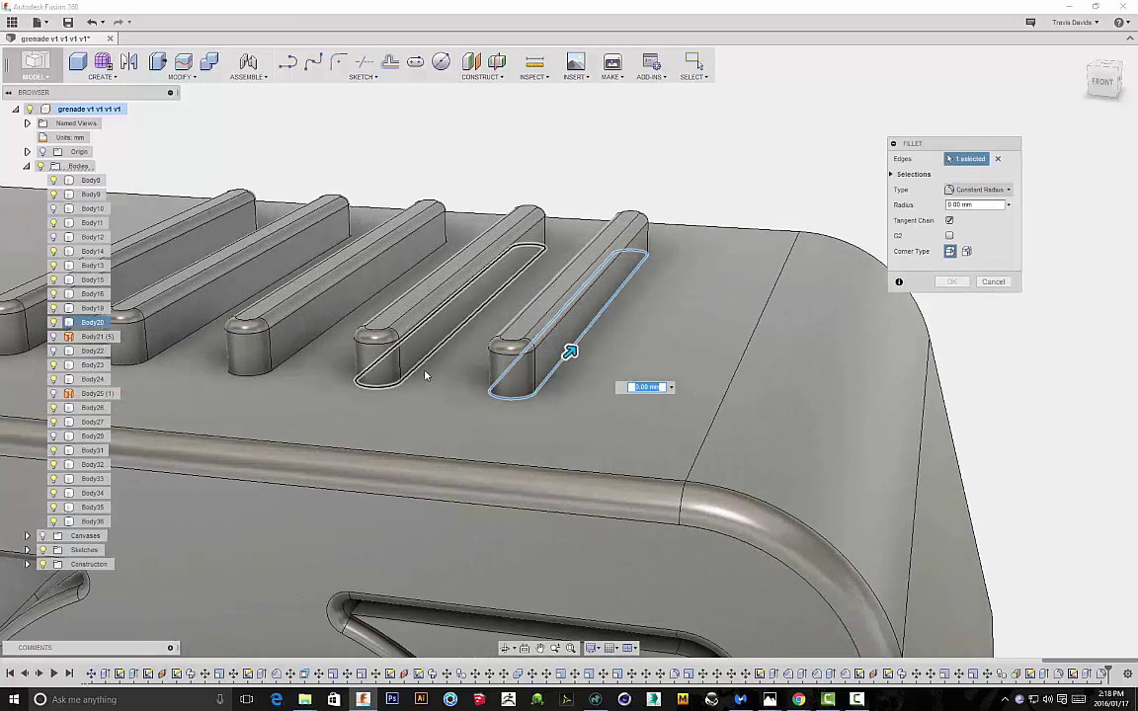
{"action": "left_click", "coordinate": [421, 372]}
{"action": "left_click", "coordinate": [285, 368]}
{"action": "left_click", "coordinate": [174, 350]}
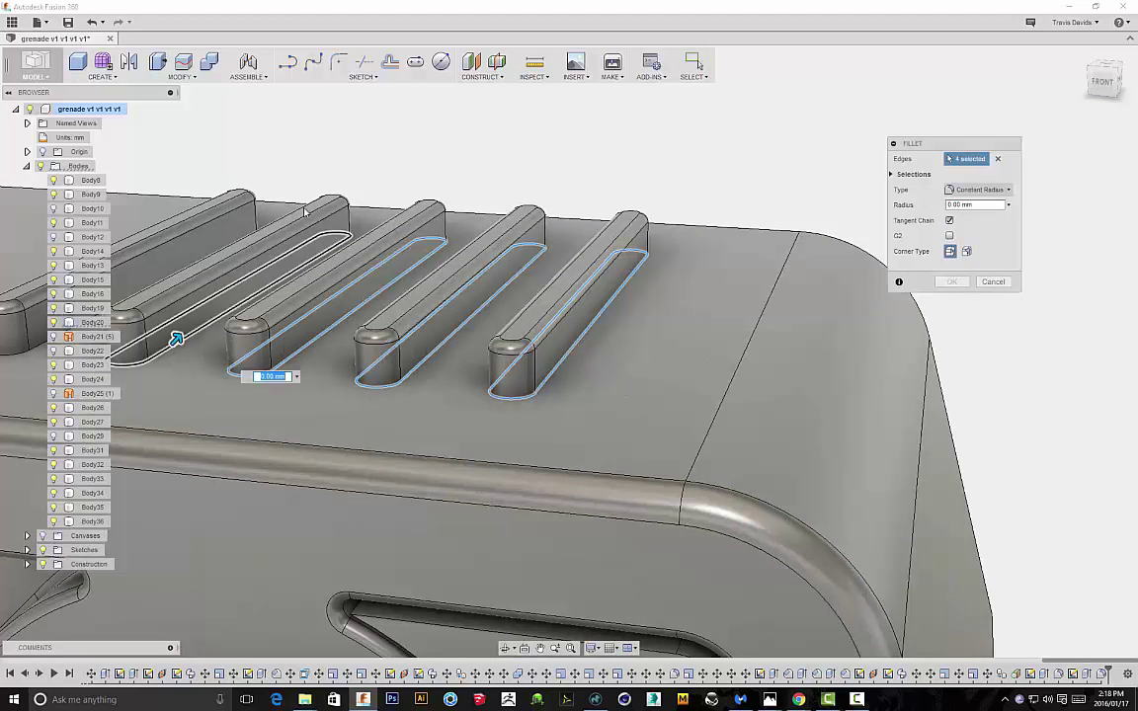
{"action": "scroll", "coordinate": [173, 347], "scroll_direction": "down", "scroll_amount": 1}
{"action": "middle_click_drag", "start_coordinate": [174, 348], "coordinate": [346, 319]}
{"action": "left_click", "coordinate": [254, 334]}
{"action": "middle_click_drag", "start_coordinate": [255, 334], "coordinate": [265, 338], "text": "shift"}
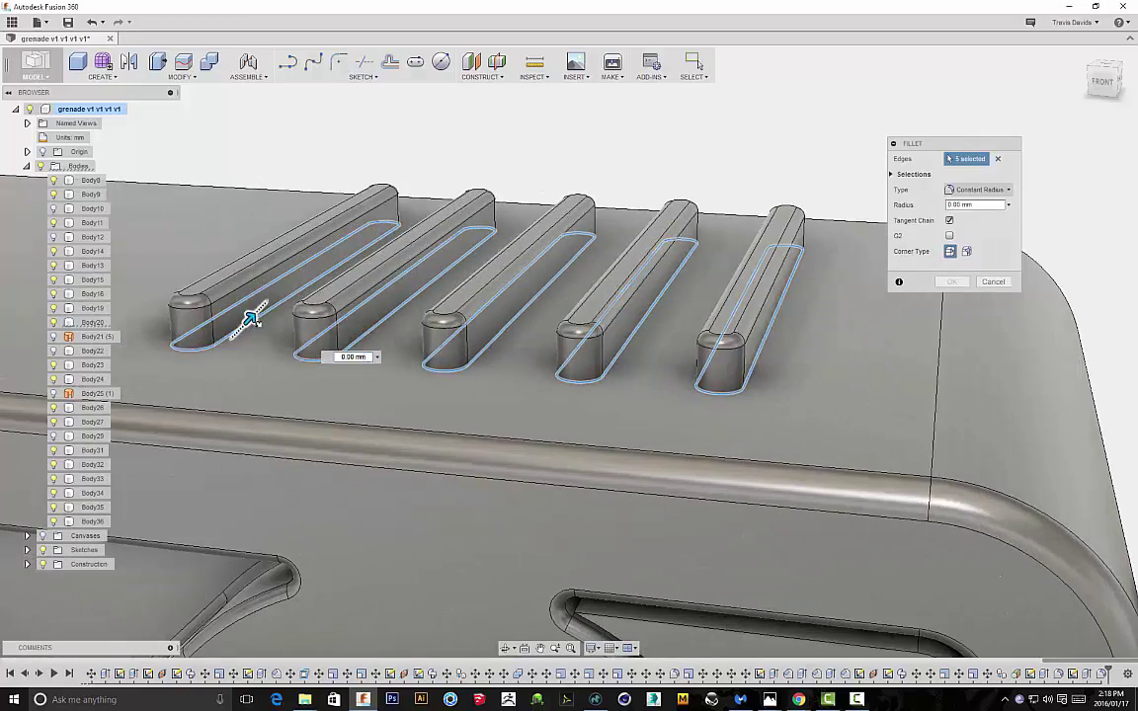
{"action": "left_click_drag", "start_coordinate": [252, 318], "coordinate": [253, 316]}
{"action": "scroll", "coordinate": [253, 316], "scroll_direction": "down", "scroll_amount": 5}
{"action": "middle_click_drag", "start_coordinate": [336, 331], "coordinate": [721, 251], "text": "shift"}
{"action": "scroll", "coordinate": [719, 312], "scroll_direction": "down", "scroll_amount": 2}
{"action": "left_click", "coordinate": [954, 282]}
{"action": "scroll", "coordinate": [876, 302], "scroll_direction": "down", "scroll_amount": 5}
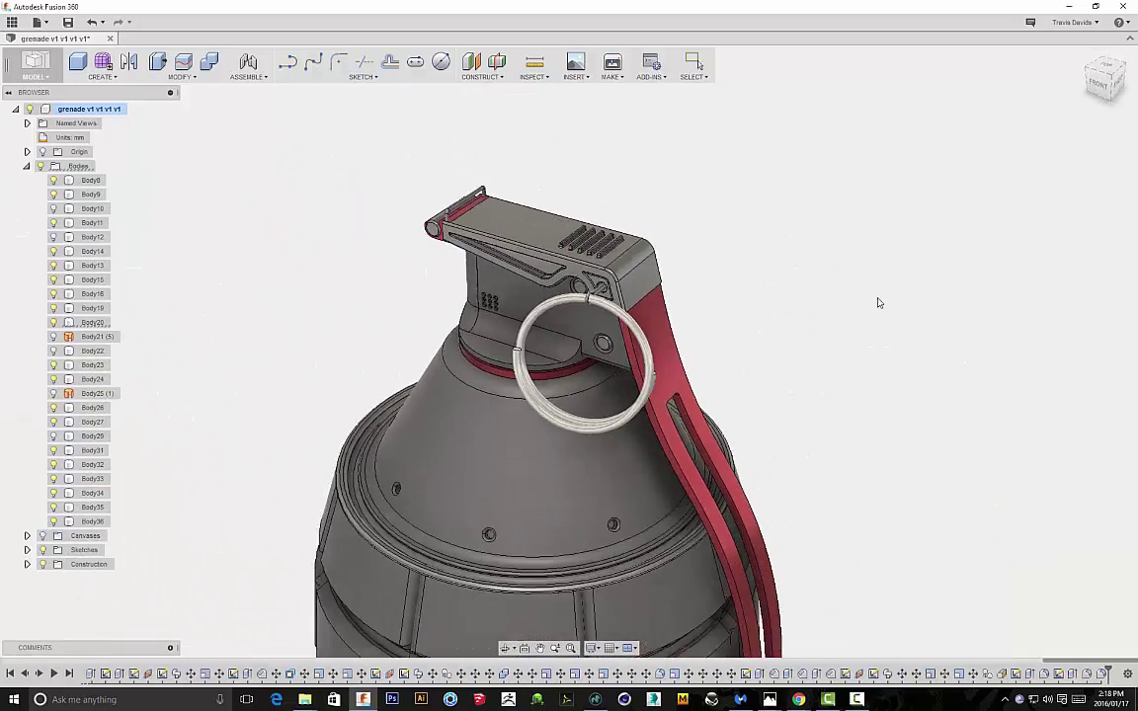
{"action": "middle_click_drag", "start_coordinate": [895, 327], "coordinate": [828, 290], "text": "shift"}
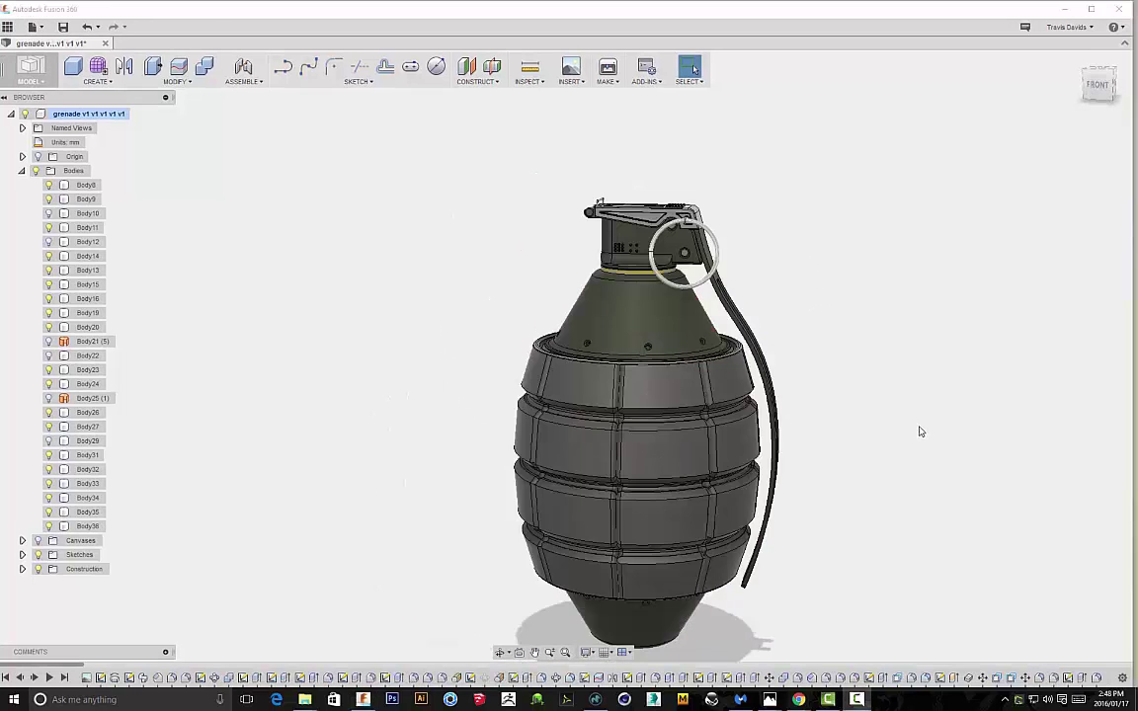
Create a construction plane along the circular upper edge of the cone, positioned on the side below the cover's hinge
{"action": "middle_click_drag", "start_coordinate": [919, 432], "coordinate": [808, 325], "text": "shift"}
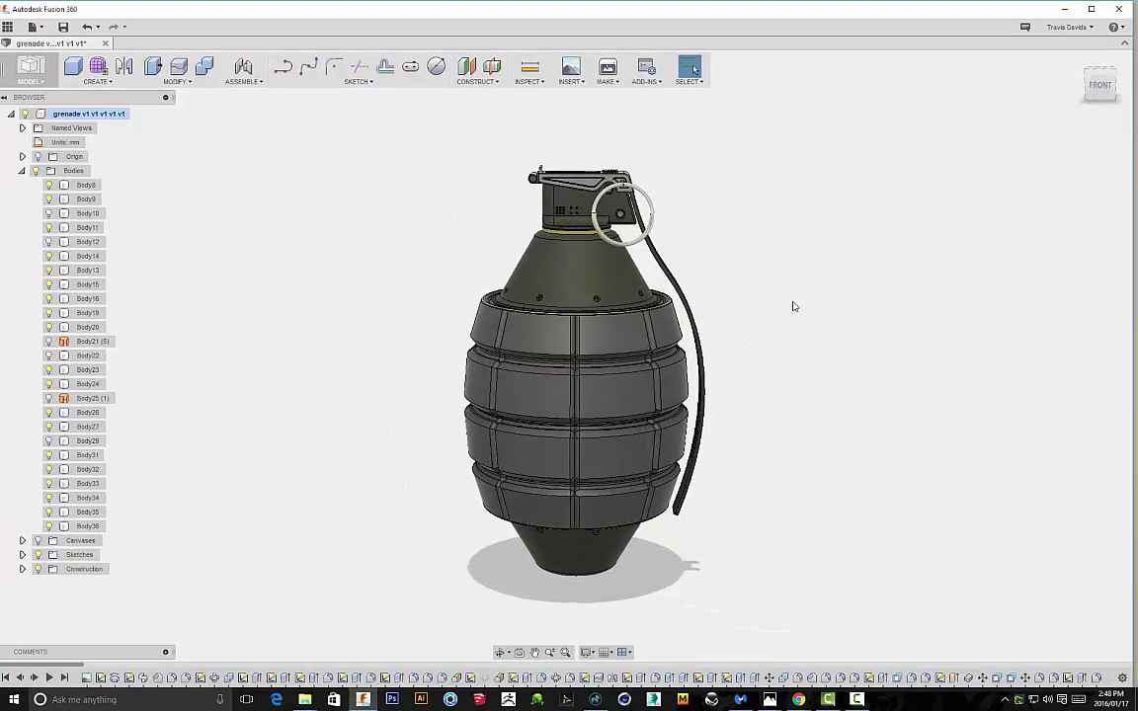
{"action": "scroll", "coordinate": [497, 216], "scroll_direction": "up", "scroll_amount": 4}
{"action": "scroll", "coordinate": [489, 203], "scroll_direction": "up", "scroll_amount": 3}
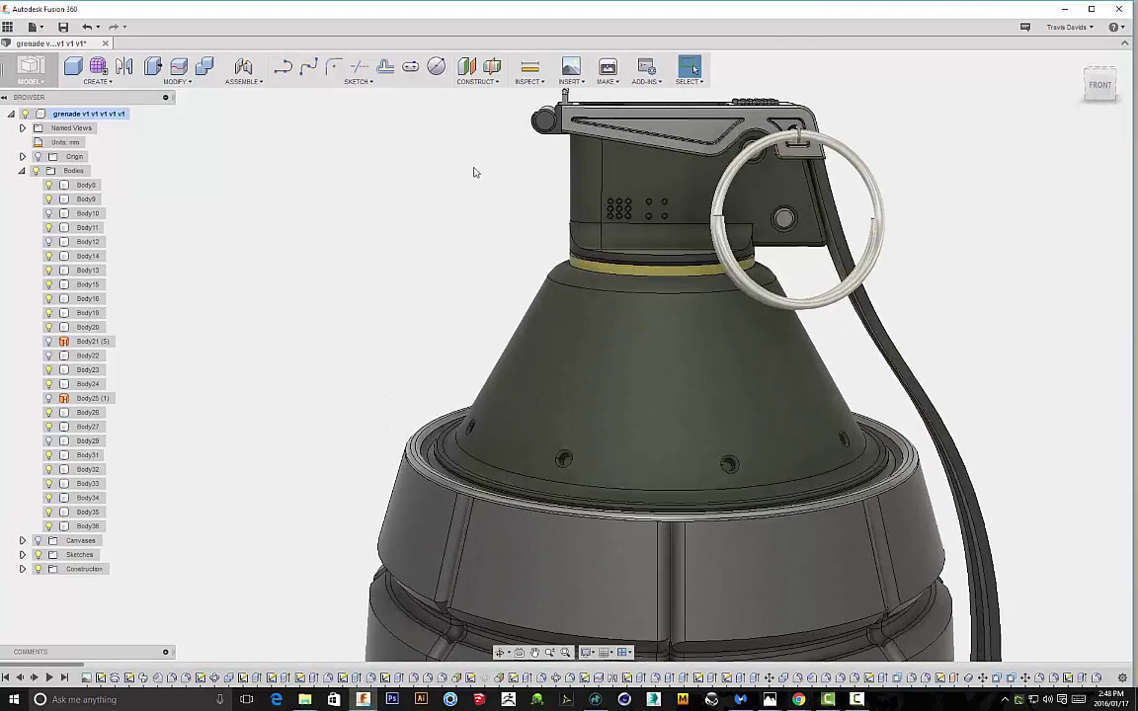
{"action": "left_click", "coordinate": [476, 77]}
{"action": "left_click", "coordinate": [489, 195]}
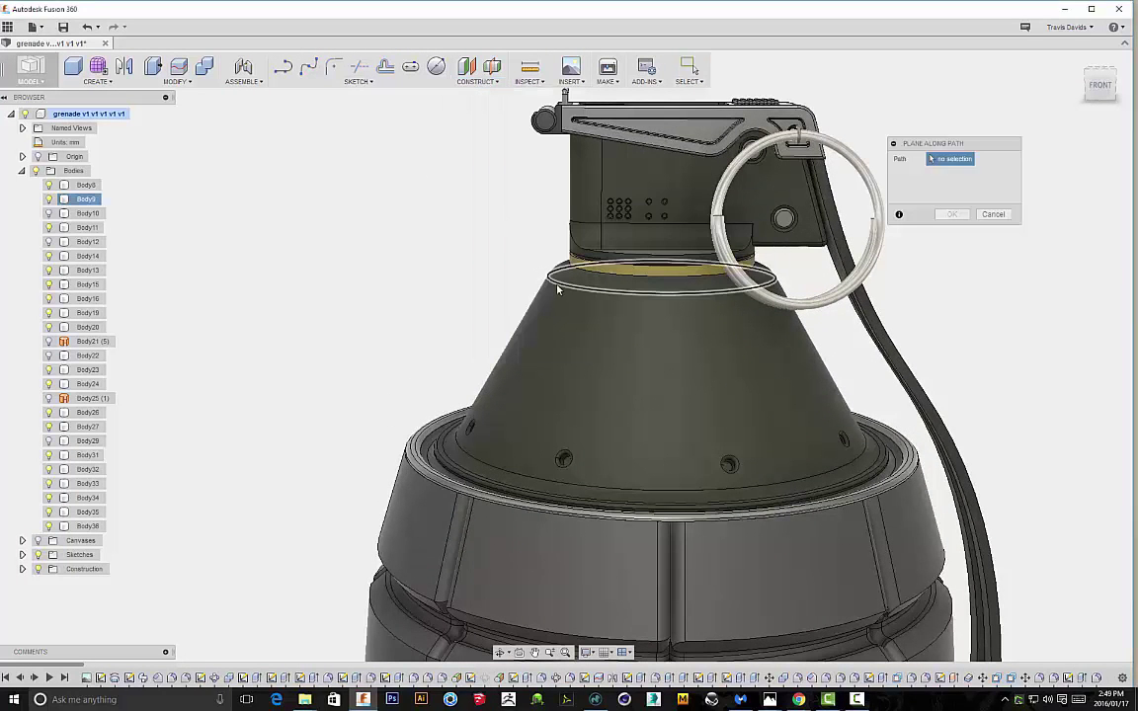
{"action": "left_click", "coordinate": [550, 278]}
{"action": "middle_click_drag", "start_coordinate": [781, 322], "coordinate": [1003, 475], "text": "shift"}
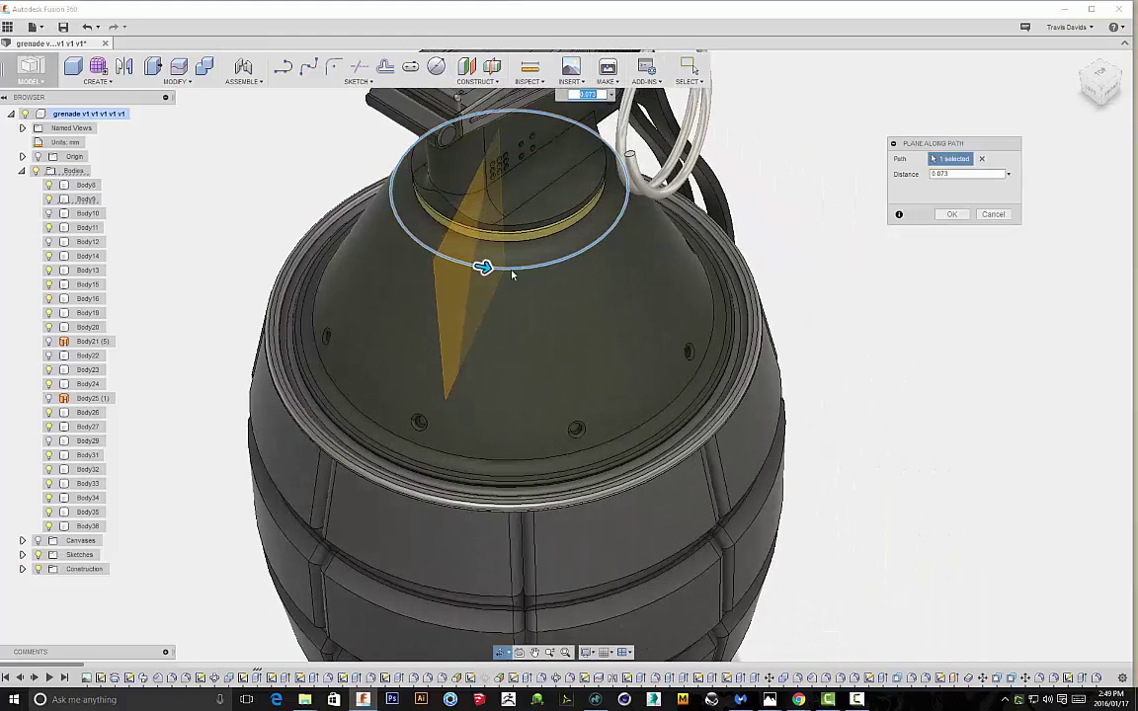
{"action": "left_click_drag", "start_coordinate": [484, 267], "coordinate": [433, 251]}
{"action": "left_click", "coordinate": [952, 216]}
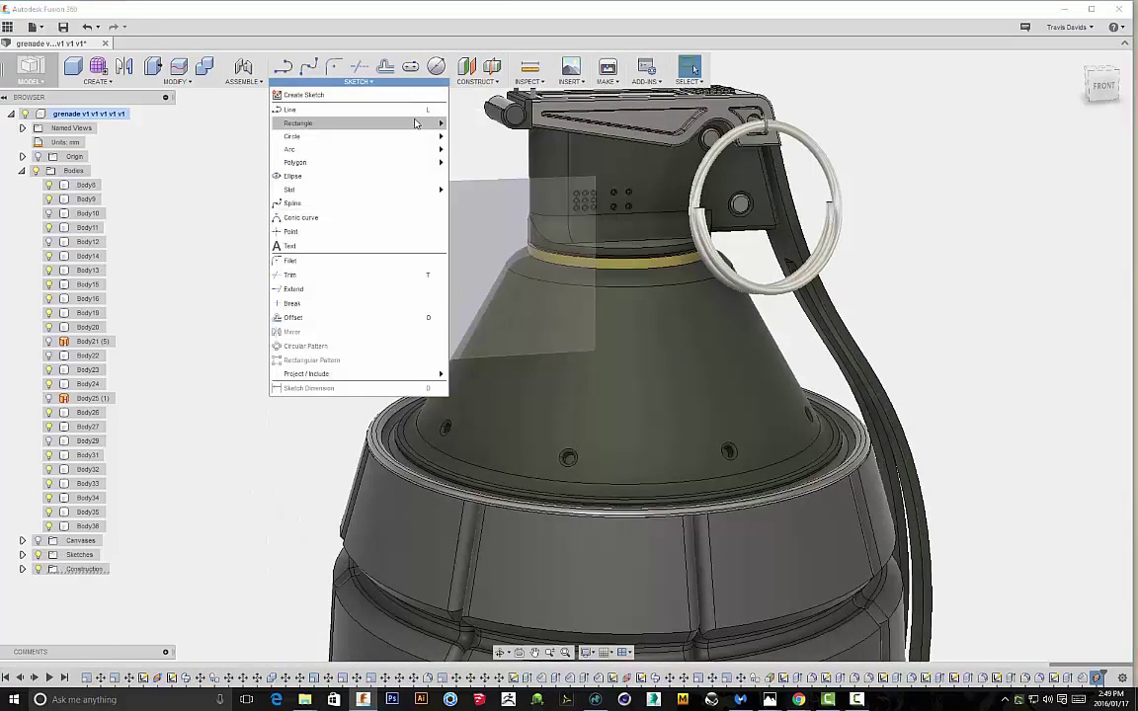
Sketch a rectangle about 2 mm wide and 0.5 mm high across the cone's upper rounded edge on the new construction plane
{"action": "left_click", "coordinate": [410, 108]}
{"action": "left_click", "coordinate": [481, 289]}
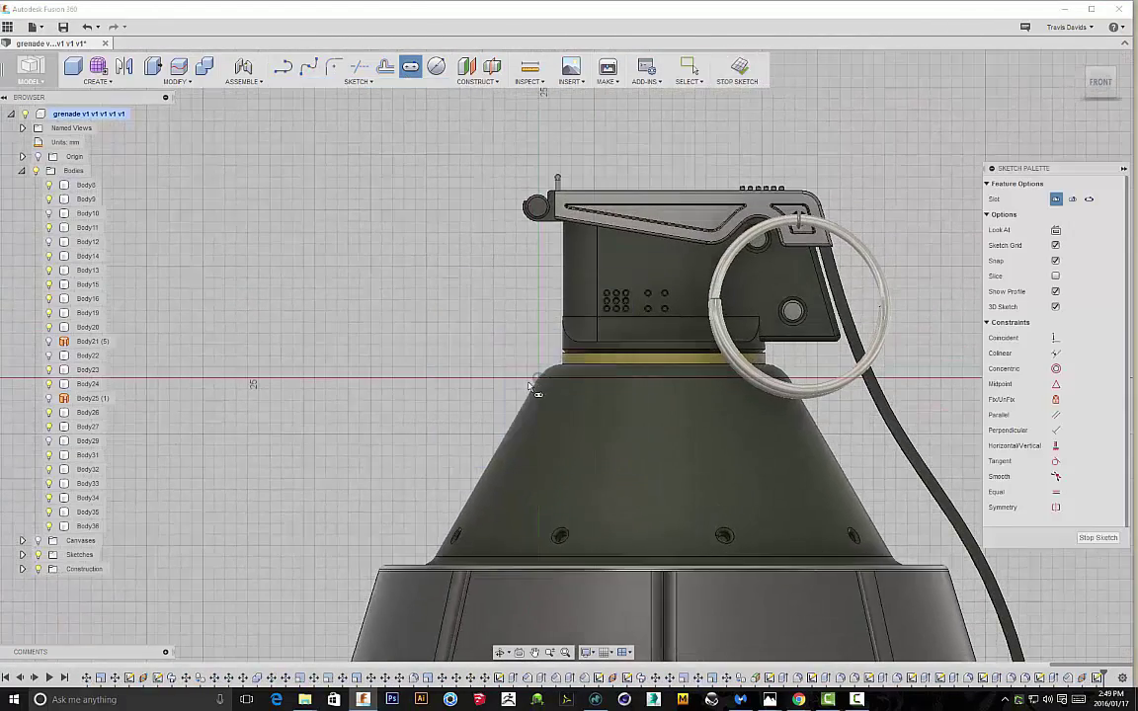
{"action": "scroll", "coordinate": [560, 364], "scroll_direction": "up", "scroll_amount": 5}
{"action": "left_click", "coordinate": [391, 85]}
{"action": "mouse_move", "coordinate": [405, 120]}
{"action": "left_click", "coordinate": [499, 120]}
{"action": "left_click", "coordinate": [451, 334]}
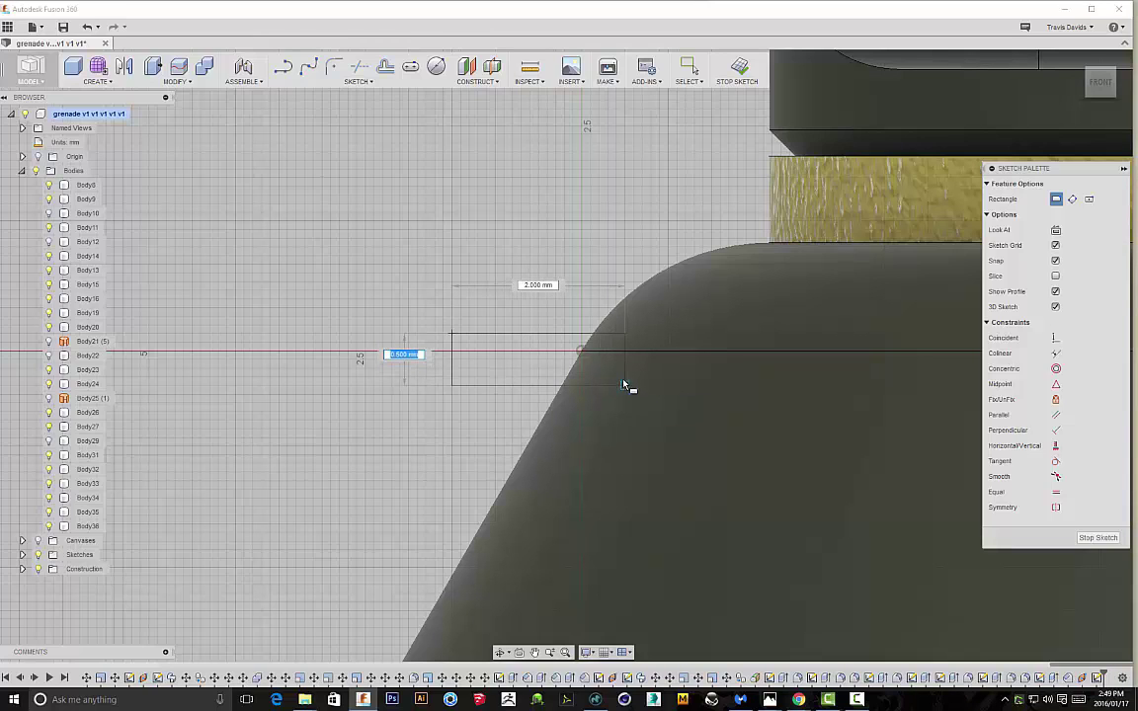
{"action": "left_click", "coordinate": [624, 383]}
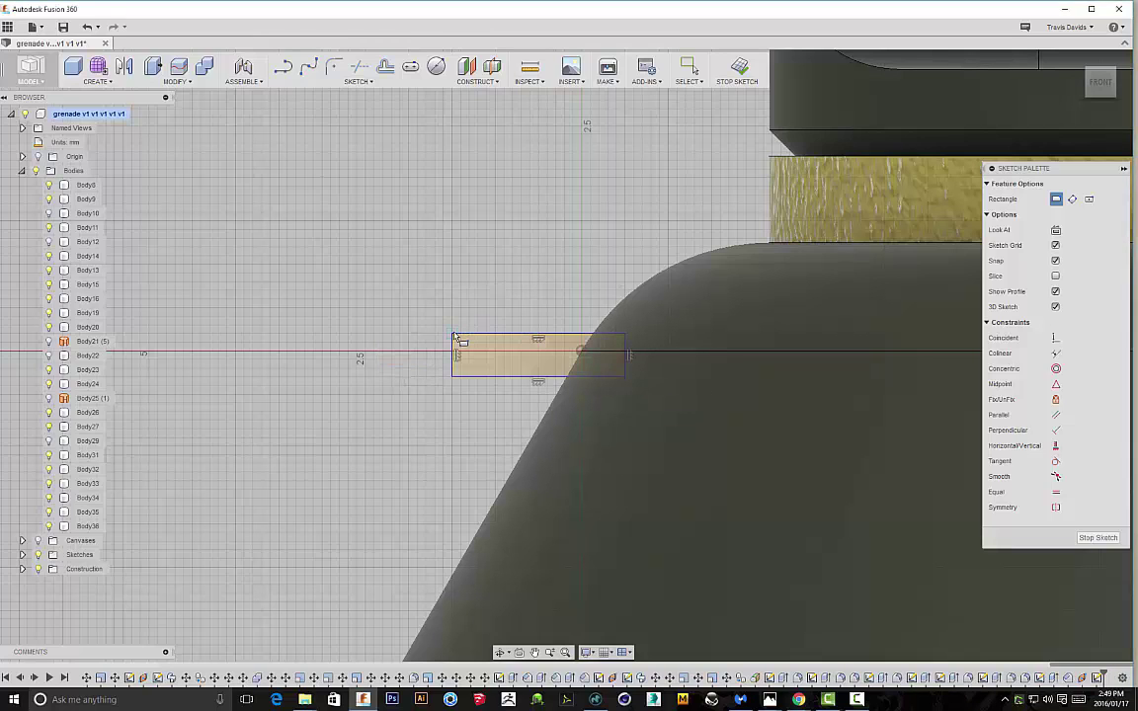
Extend the rectangle upward with a second one 2 mm by 0.1 mm, trim away the dividing line and finish the sketch
{"action": "left_click", "coordinate": [453, 334]}
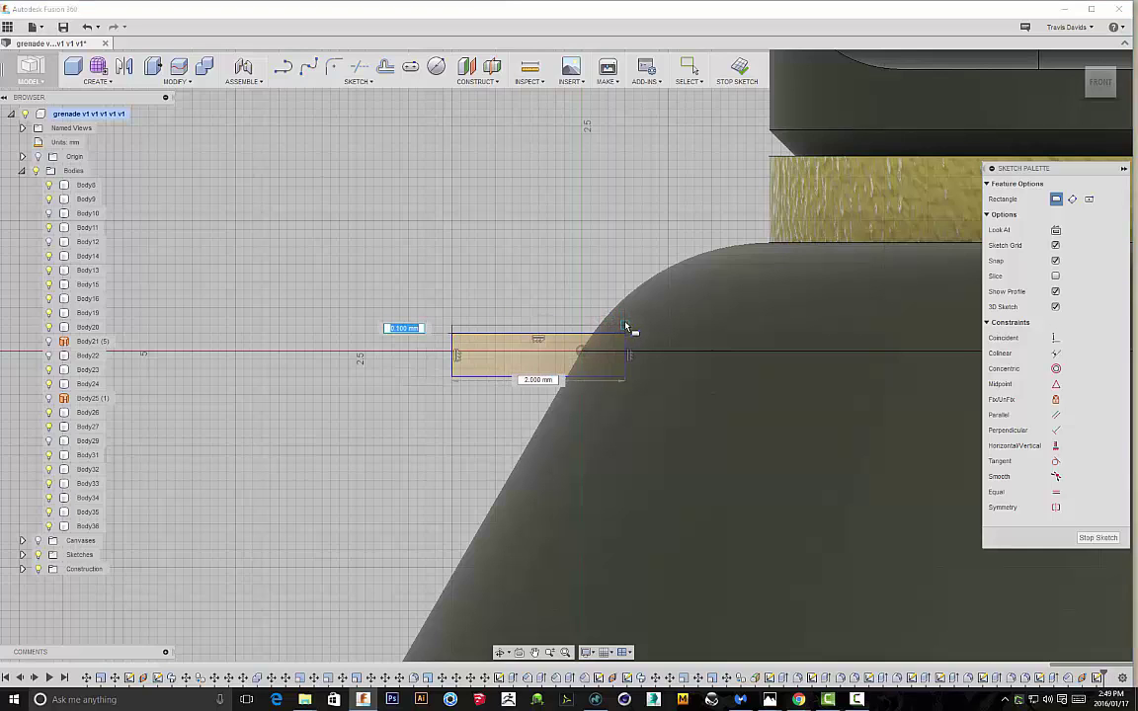
{"action": "left_click", "coordinate": [625, 328]}
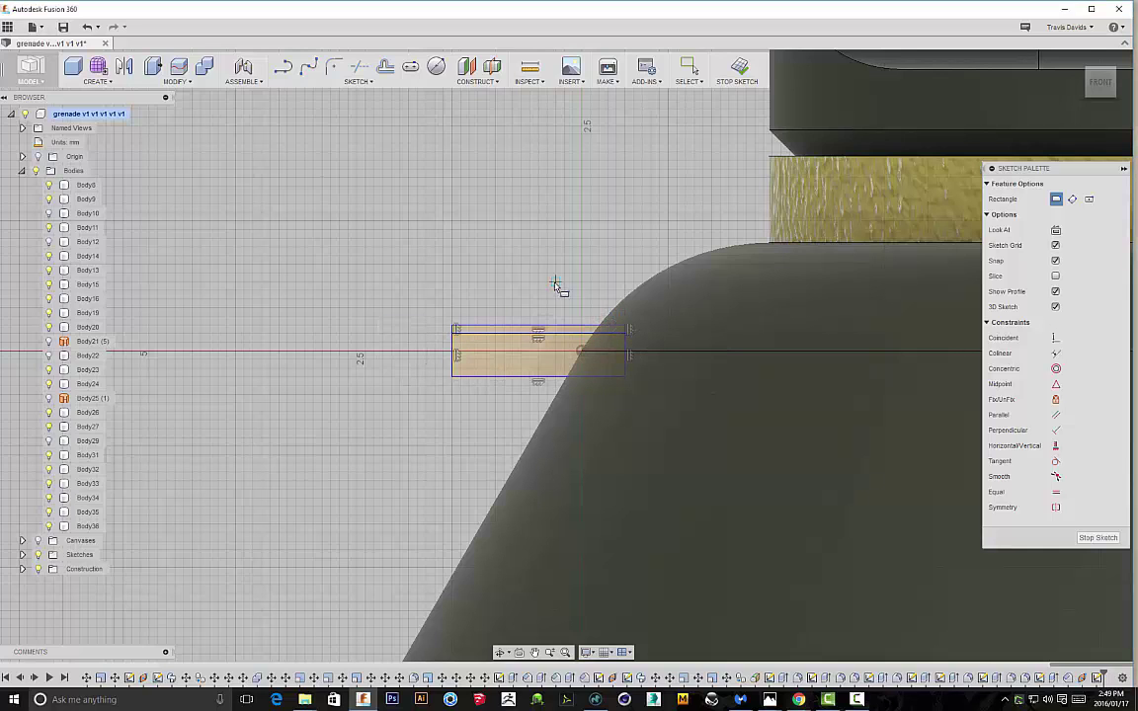
{"action": "key", "text": "Escape"}
{"action": "left_click", "coordinate": [571, 362]}
{"action": "left_click", "coordinate": [556, 298]}
{"action": "left_click", "coordinate": [511, 336]}
{"action": "right_click", "coordinate": [518, 255]}
{"action": "left_click", "coordinate": [474, 251]}
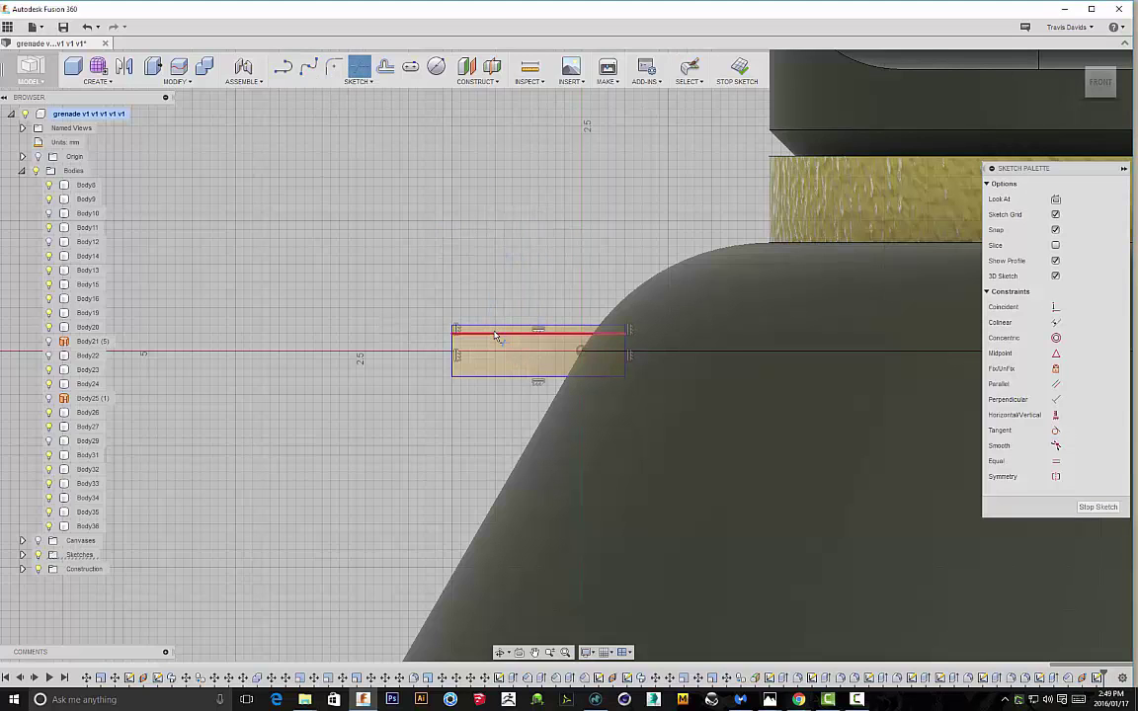
{"action": "right_click", "coordinate": [566, 224]}
{"action": "left_click", "coordinate": [615, 220]}
{"action": "left_click", "coordinate": [733, 77]}
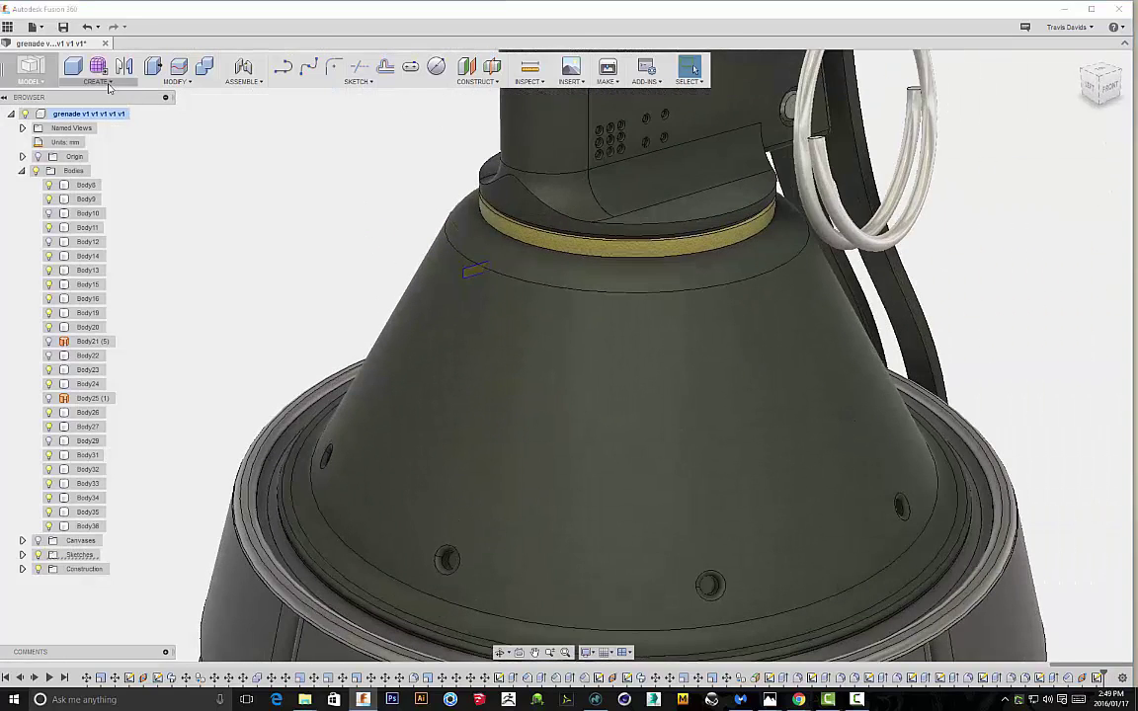
Cut a groove by sweeping the rectangle profile around the cone's upper circular edge with perpendicular orientation
{"action": "left_click", "coordinate": [109, 85]}
{"action": "left_click", "coordinate": [79, 180]}
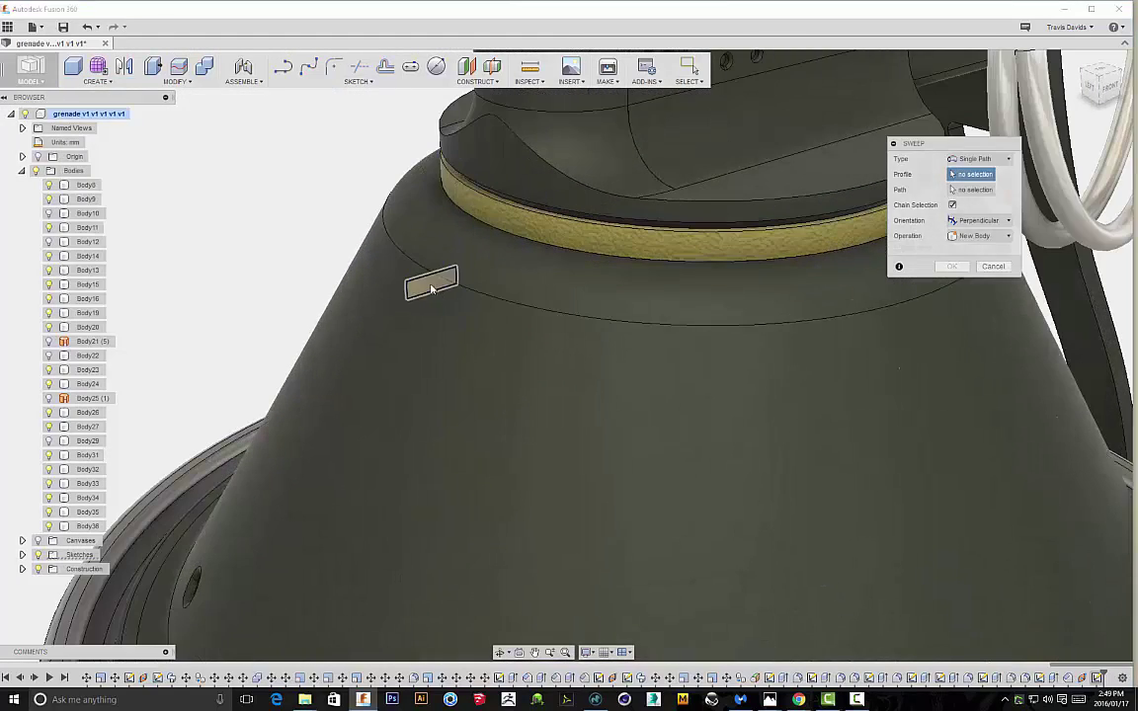
{"action": "left_click", "coordinate": [964, 191]}
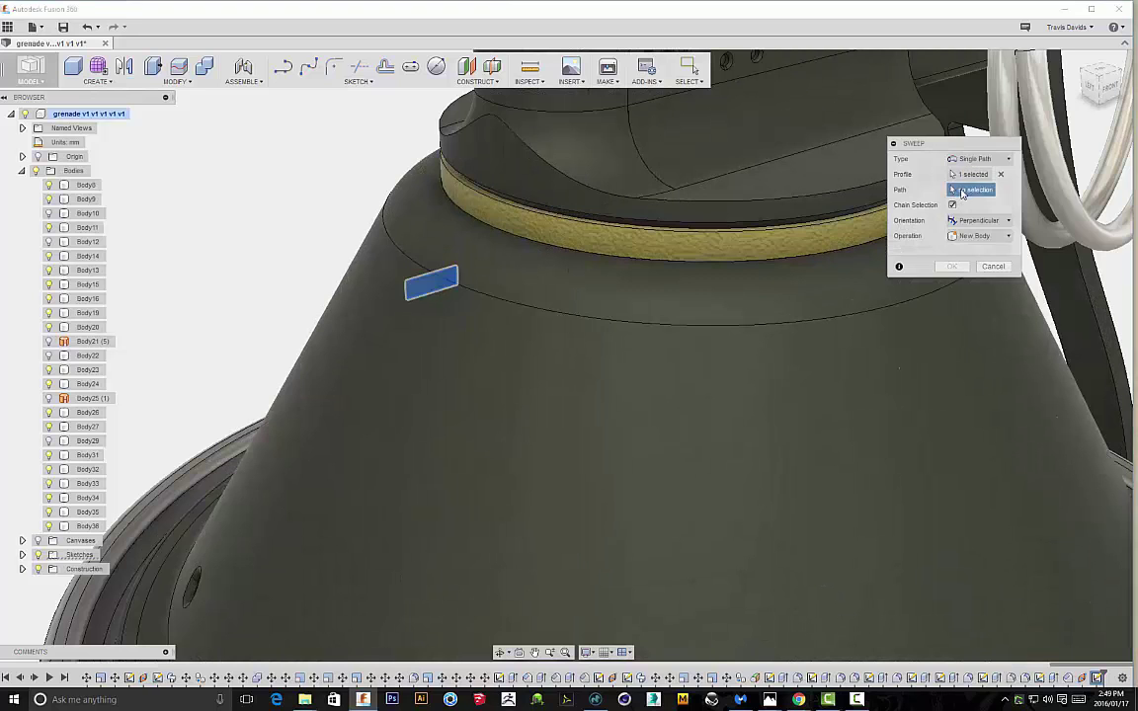
{"action": "left_click", "coordinate": [605, 325]}
{"action": "scroll", "coordinate": [544, 346], "scroll_direction": "down", "scroll_amount": 3}
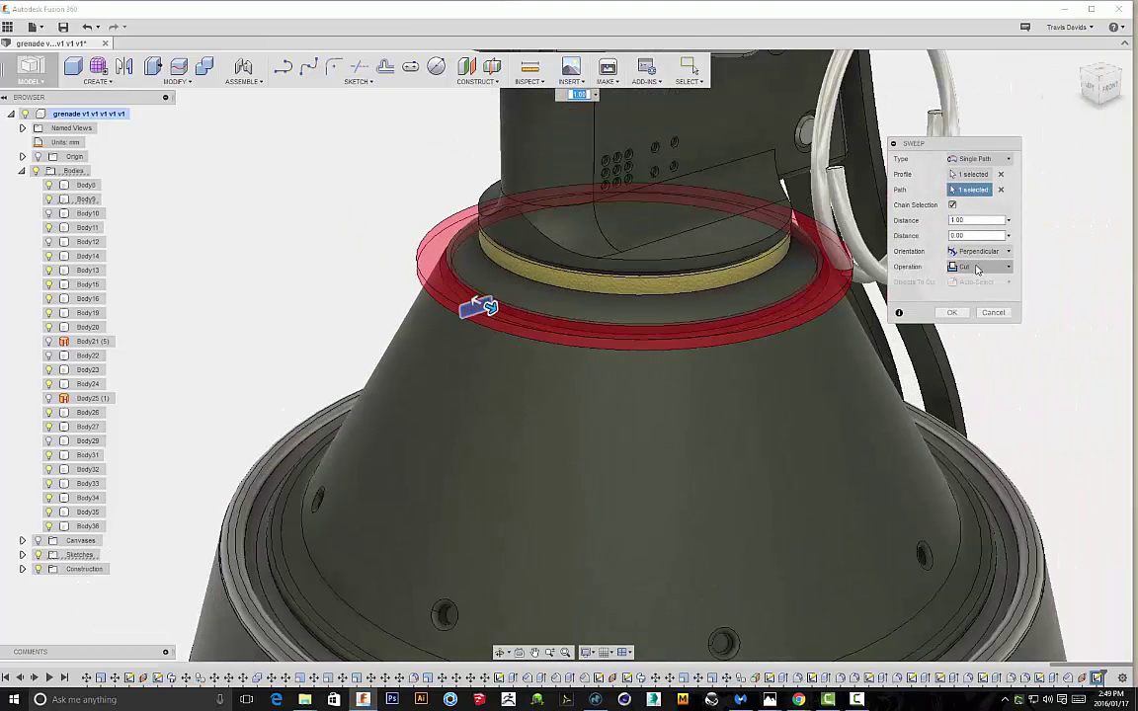
{"action": "left_click", "coordinate": [997, 252]}
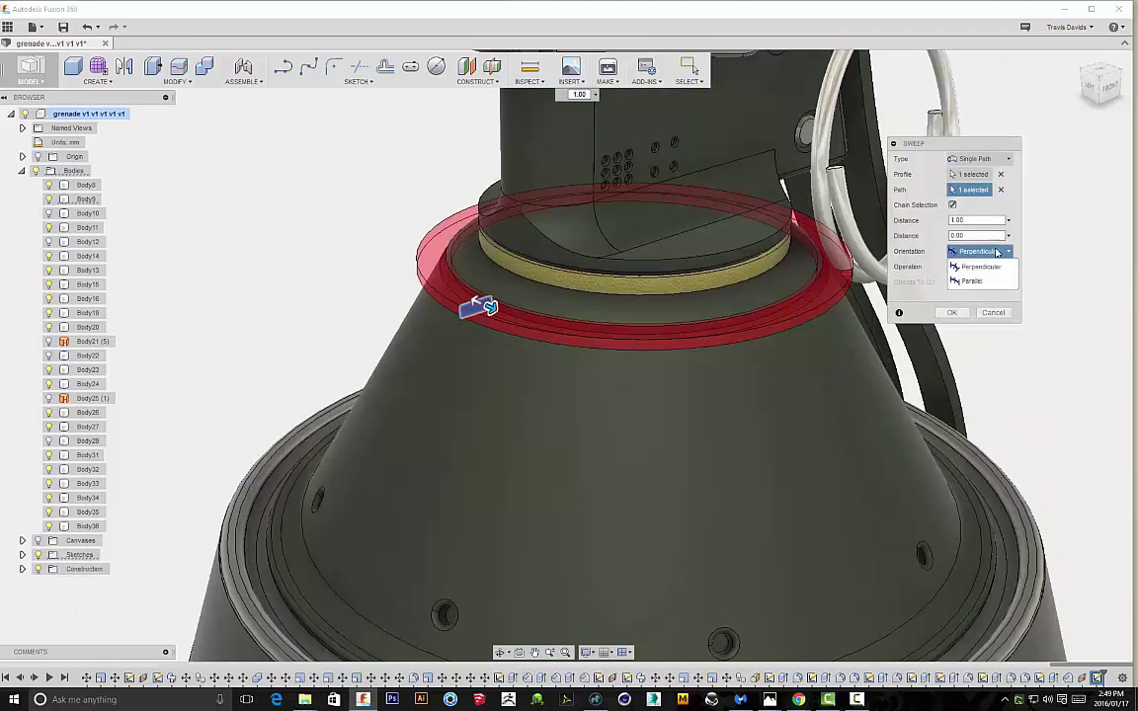
{"action": "left_click", "coordinate": [983, 268]}
{"action": "left_click", "coordinate": [952, 313]}
{"action": "scroll", "coordinate": [973, 323], "scroll_direction": "down", "scroll_amount": 5}
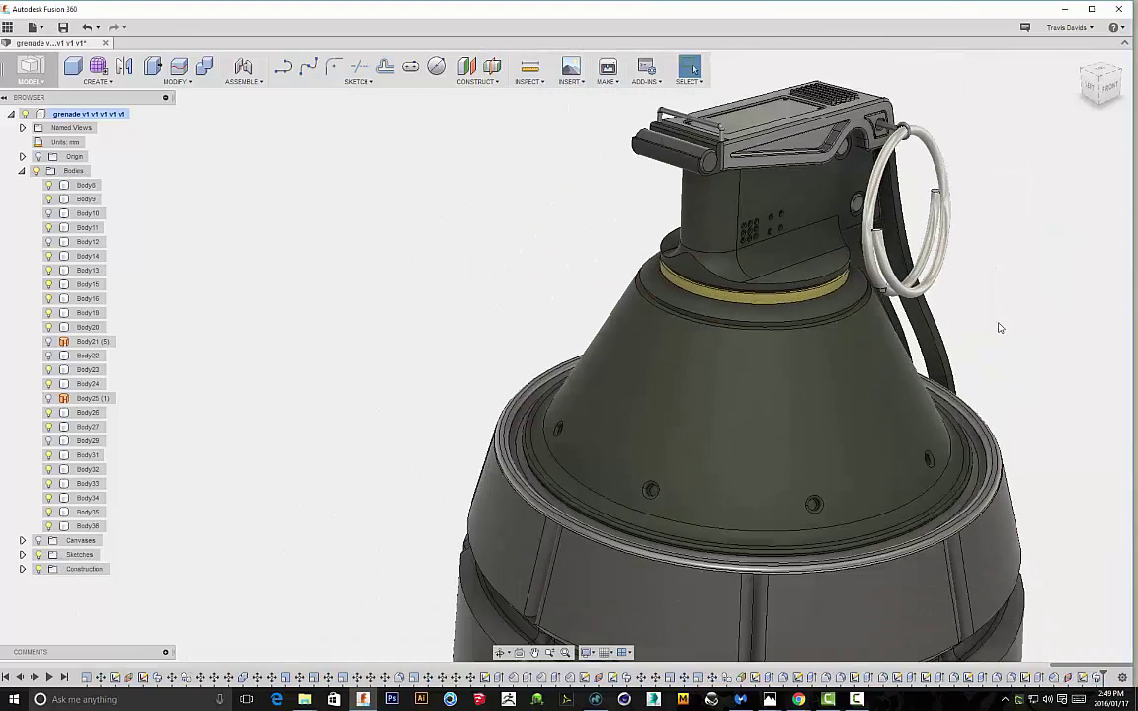
Chamfer the upper and lower outer edges of the cone's groove with an equal distance of 0.20 mm
{"action": "scroll", "coordinate": [731, 244], "scroll_direction": "down", "scroll_amount": 3}
{"action": "middle_click_drag", "start_coordinate": [839, 277], "coordinate": [775, 236]}
{"action": "scroll", "coordinate": [395, 237], "scroll_direction": "up", "scroll_amount": 8}
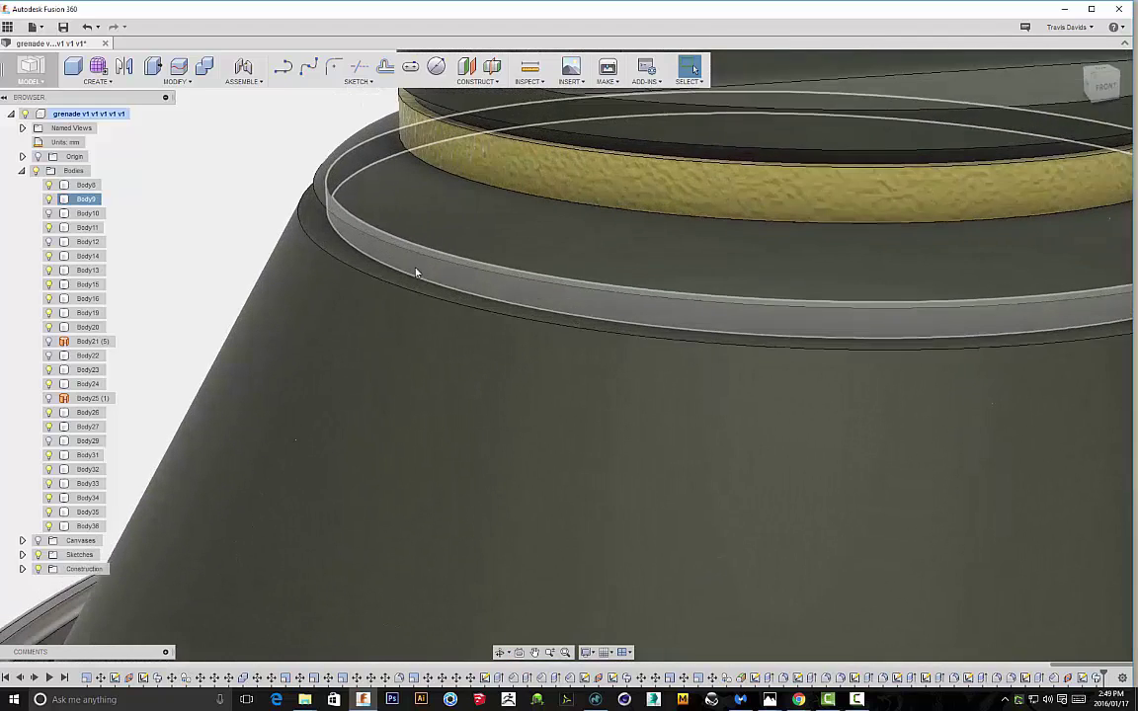
{"action": "right_click", "coordinate": [228, 151]}
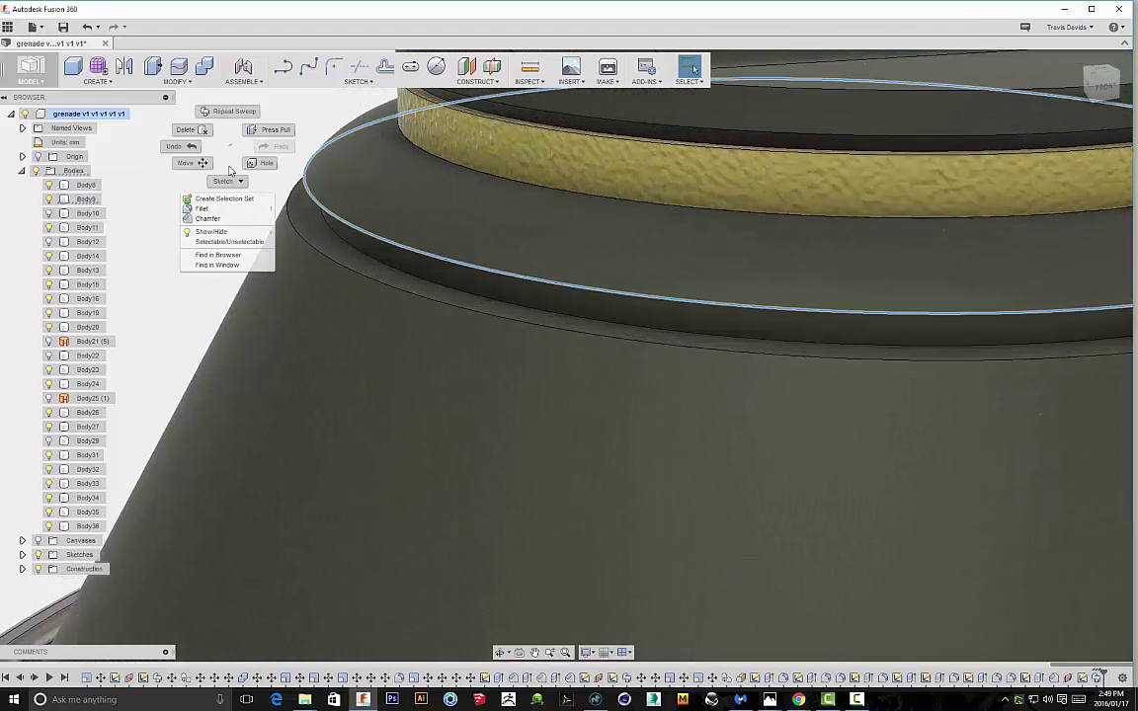
{"action": "left_click", "coordinate": [206, 218]}
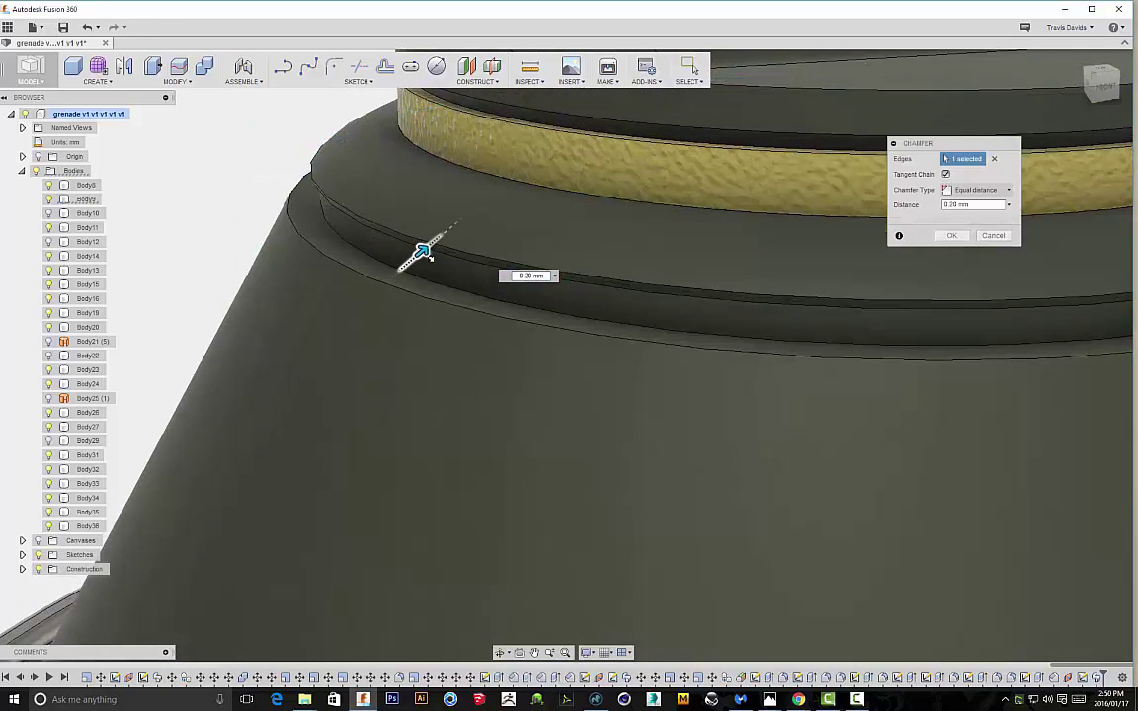
{"action": "left_click_drag", "start_coordinate": [452, 246], "coordinate": [434, 261]}
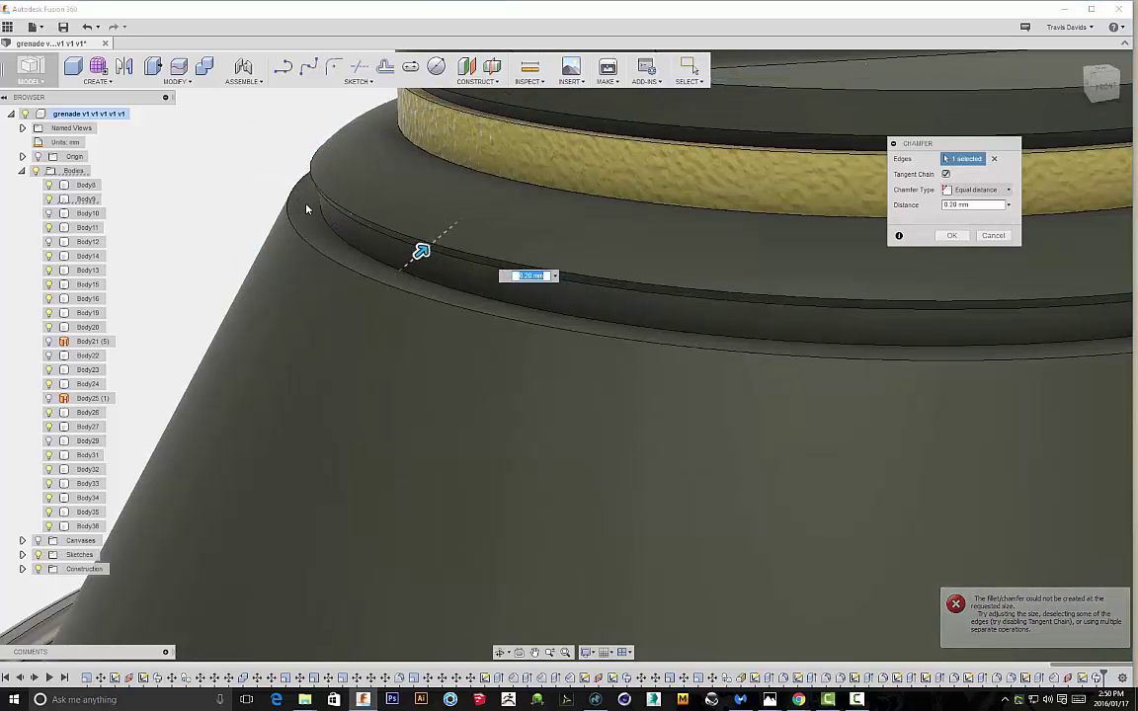
{"action": "middle_click_drag", "start_coordinate": [307, 209], "coordinate": [310, 183], "text": "shift"}
{"action": "left_click", "coordinate": [322, 291]}
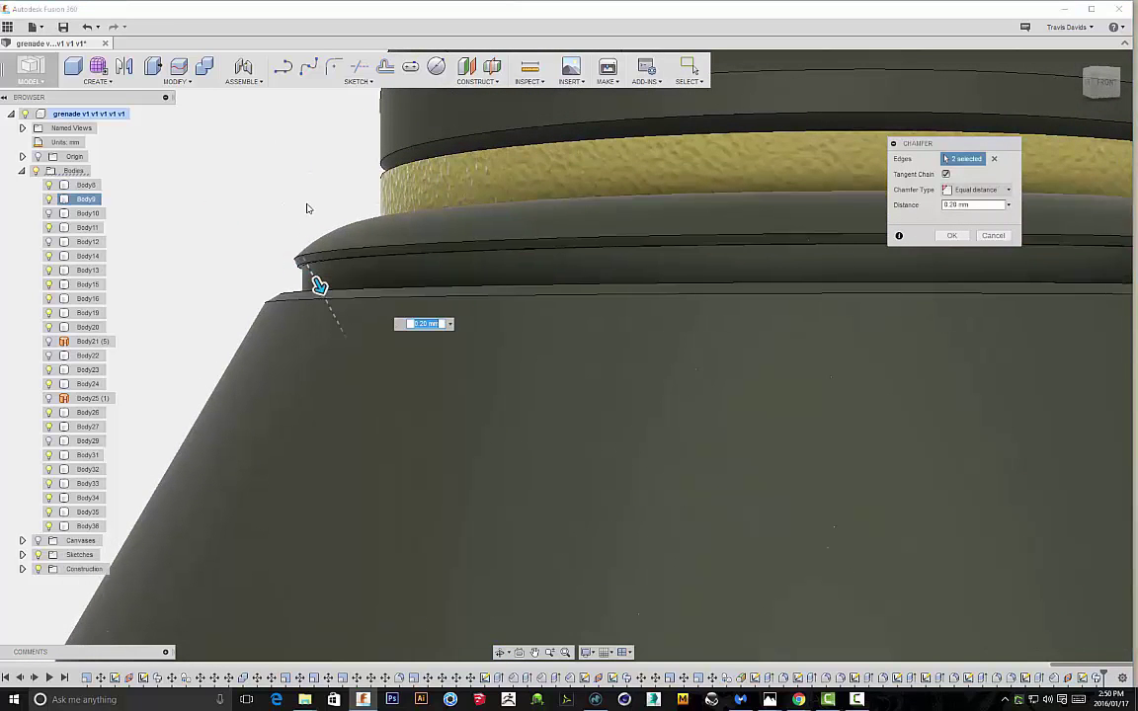
{"action": "scroll", "coordinate": [308, 216], "scroll_direction": "down", "scroll_amount": 3}
{"action": "scroll", "coordinate": [308, 216], "scroll_direction": "down", "scroll_amount": 5}
{"action": "left_click", "coordinate": [951, 236]}
Inspect the groove near the pull ring and undo the chamfer and the sweep cut
{"action": "scroll", "coordinate": [903, 256], "scroll_direction": "down", "scroll_amount": 3}
{"action": "middle_click_drag", "start_coordinate": [903, 255], "coordinate": [933, 246], "text": "shift"}
{"action": "scroll", "coordinate": [669, 268], "scroll_direction": "up", "scroll_amount": 4}
{"action": "scroll", "coordinate": [671, 268], "scroll_direction": "up", "scroll_amount": 4}
{"action": "middle_click_drag", "start_coordinate": [764, 282], "coordinate": [826, 238], "text": "shift"}
{"action": "scroll", "coordinate": [752, 302], "scroll_direction": "down", "scroll_amount": 3}
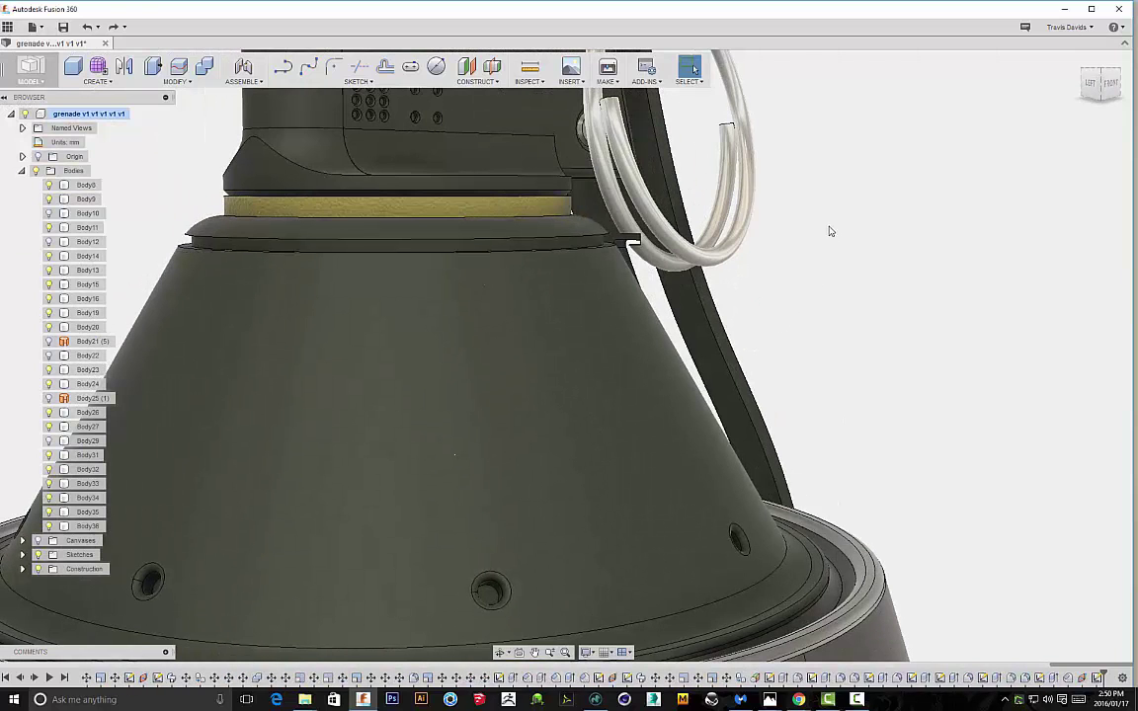
{"action": "scroll", "coordinate": [805, 243], "scroll_direction": "down", "scroll_amount": 3}
{"action": "middle_click_drag", "start_coordinate": [872, 239], "coordinate": [849, 280]}
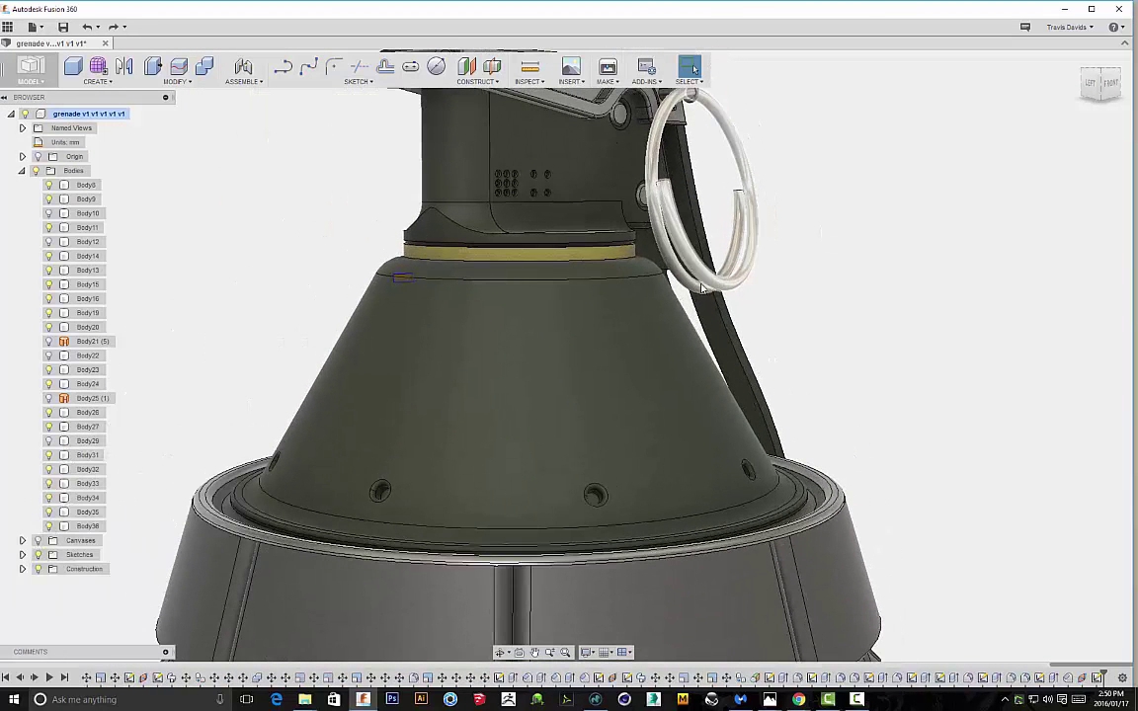
Hide the pull ring body and sweep-cut the rectangle profile around the cone's upper circular edge
{"action": "left_click", "coordinate": [49, 455]}
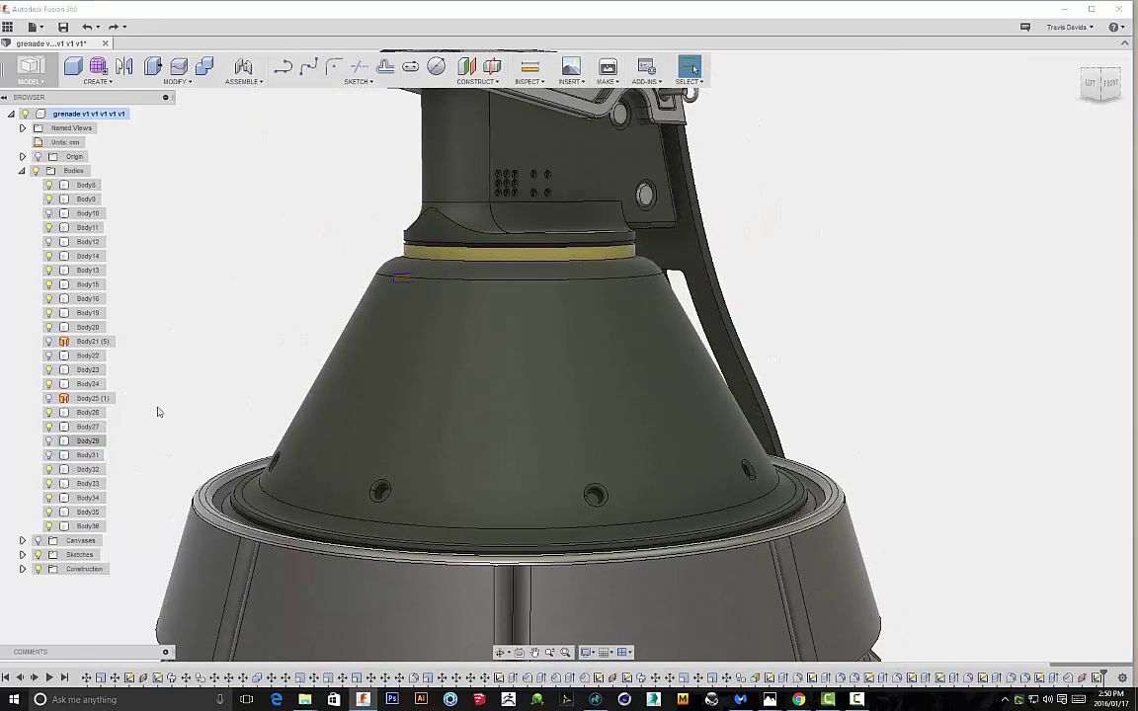
{"action": "scroll", "coordinate": [426, 261], "scroll_direction": "up", "scroll_amount": 3}
{"action": "left_click", "coordinate": [111, 81]}
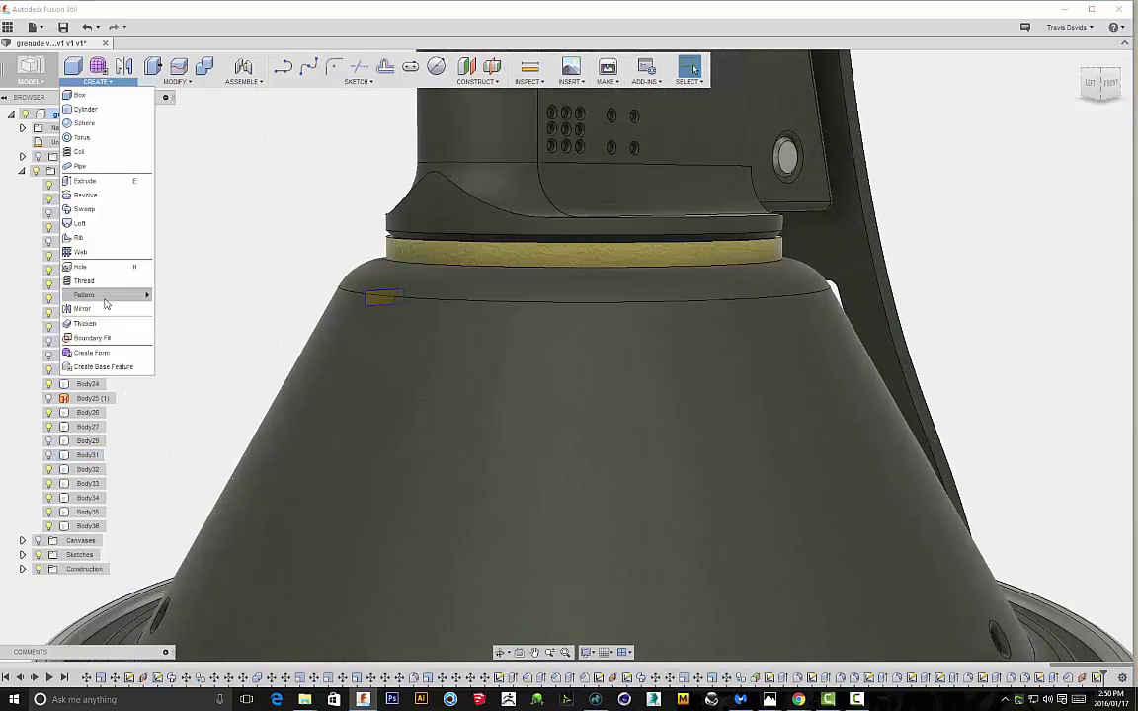
{"action": "left_click", "coordinate": [84, 208]}
{"action": "scroll", "coordinate": [382, 305], "scroll_direction": "up", "scroll_amount": 2}
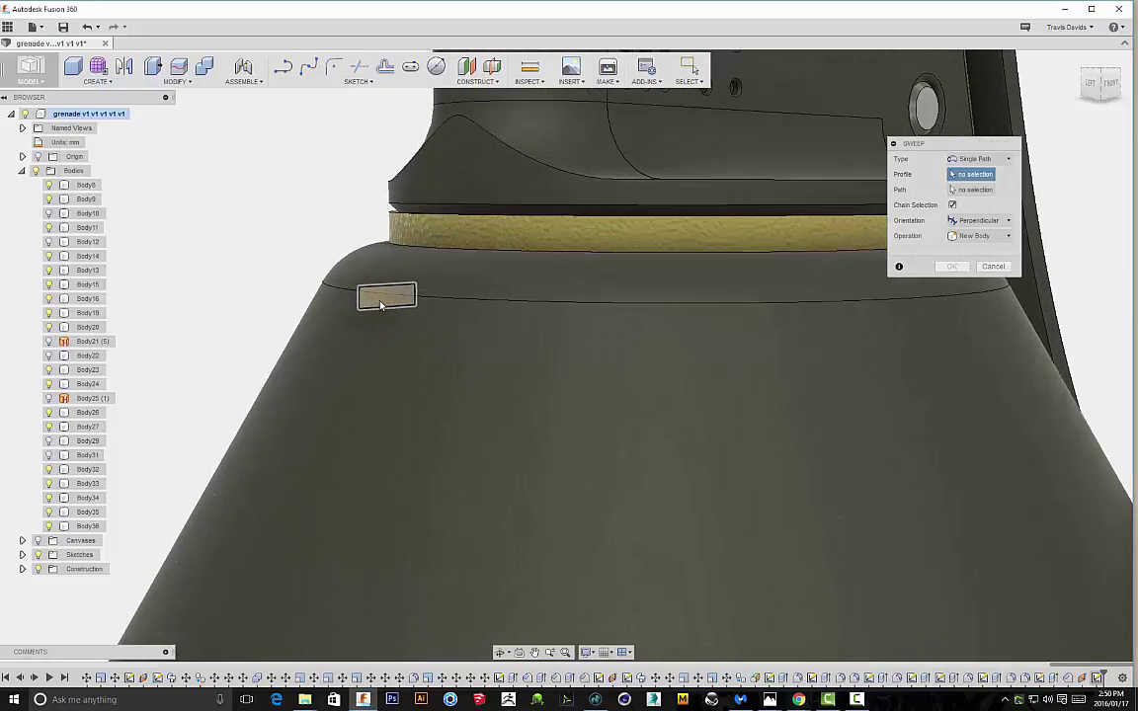
{"action": "left_click", "coordinate": [984, 189]}
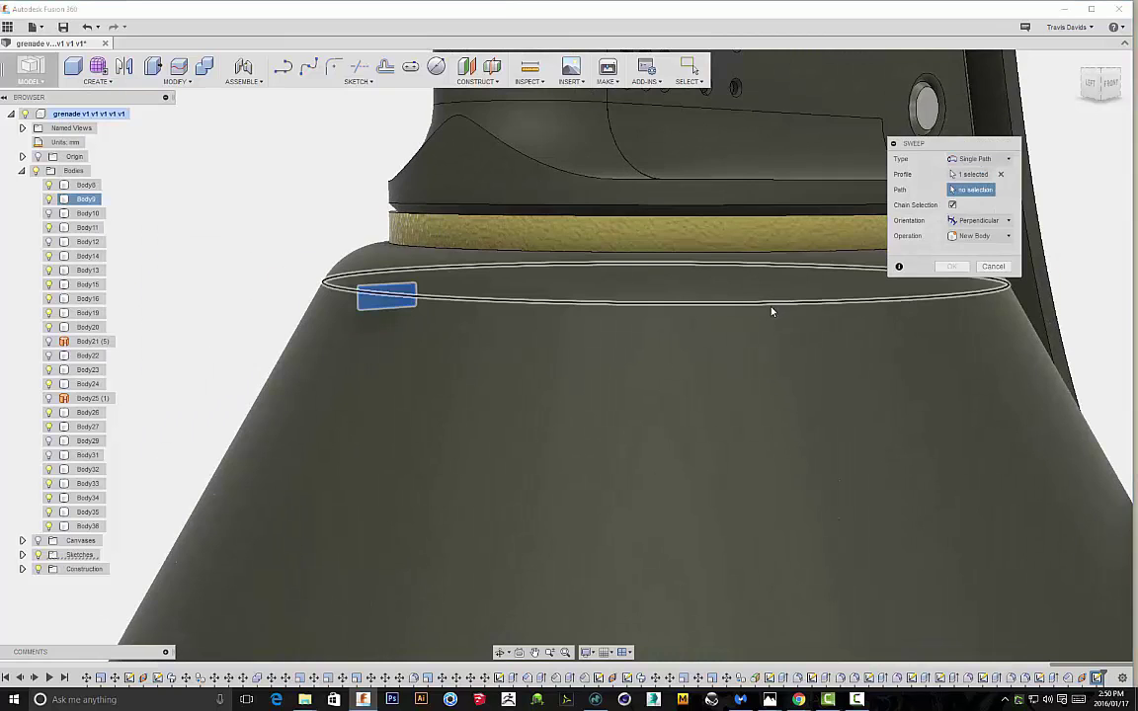
{"action": "left_click", "coordinate": [773, 311]}
{"action": "scroll", "coordinate": [772, 312], "scroll_direction": "down", "scroll_amount": 2}
{"action": "left_click", "coordinate": [951, 314]}
Chamfer both outer edges of the cone's groove by 0.20 mm and show the pull ring body again
{"action": "scroll", "coordinate": [604, 299], "scroll_direction": "up", "scroll_amount": 3}
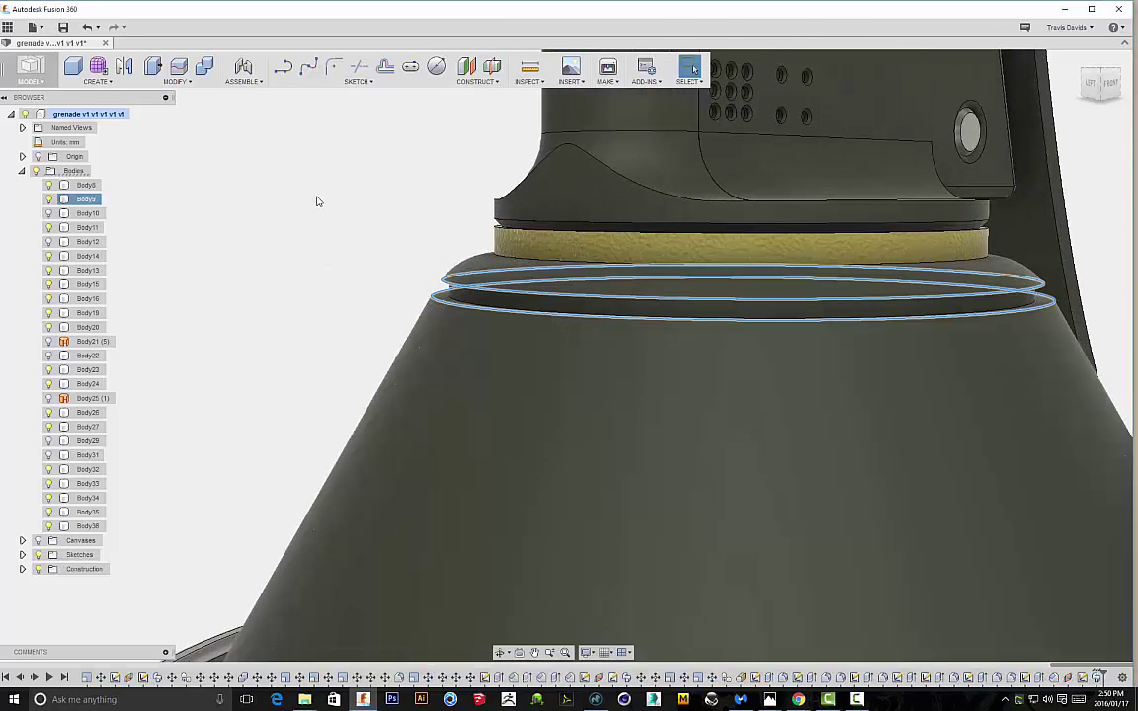
{"action": "right_click", "coordinate": [317, 202]}
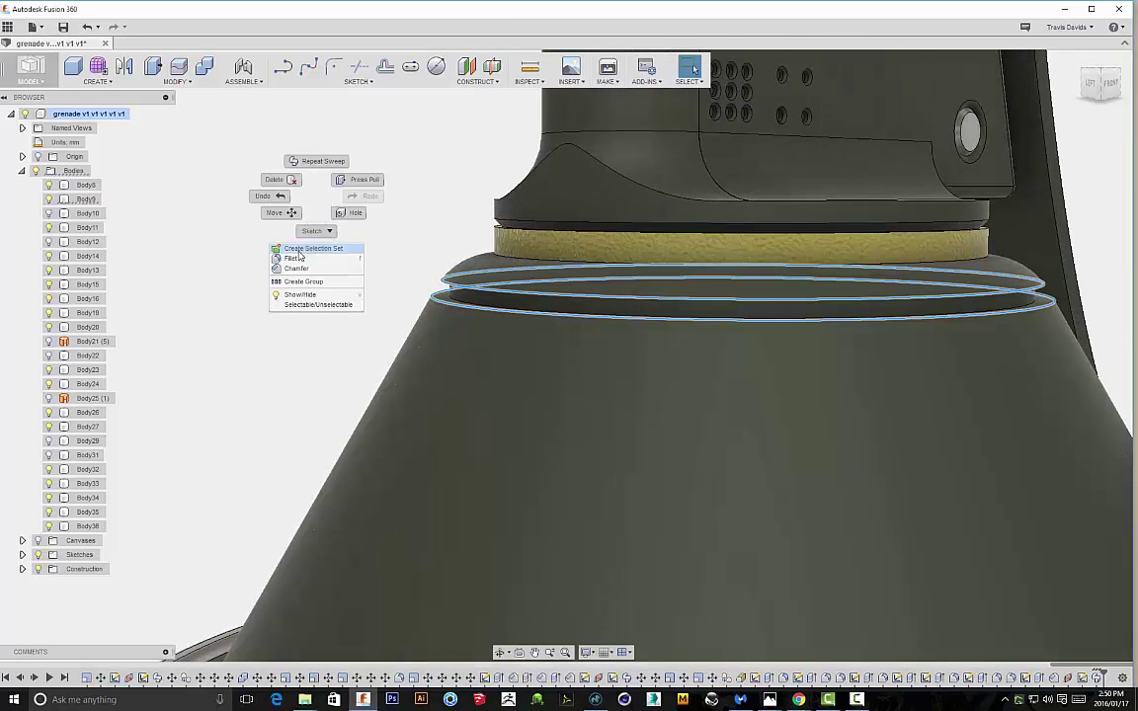
{"action": "left_click", "coordinate": [298, 269]}
{"action": "scroll", "coordinate": [590, 330], "scroll_direction": "up", "scroll_amount": 3}
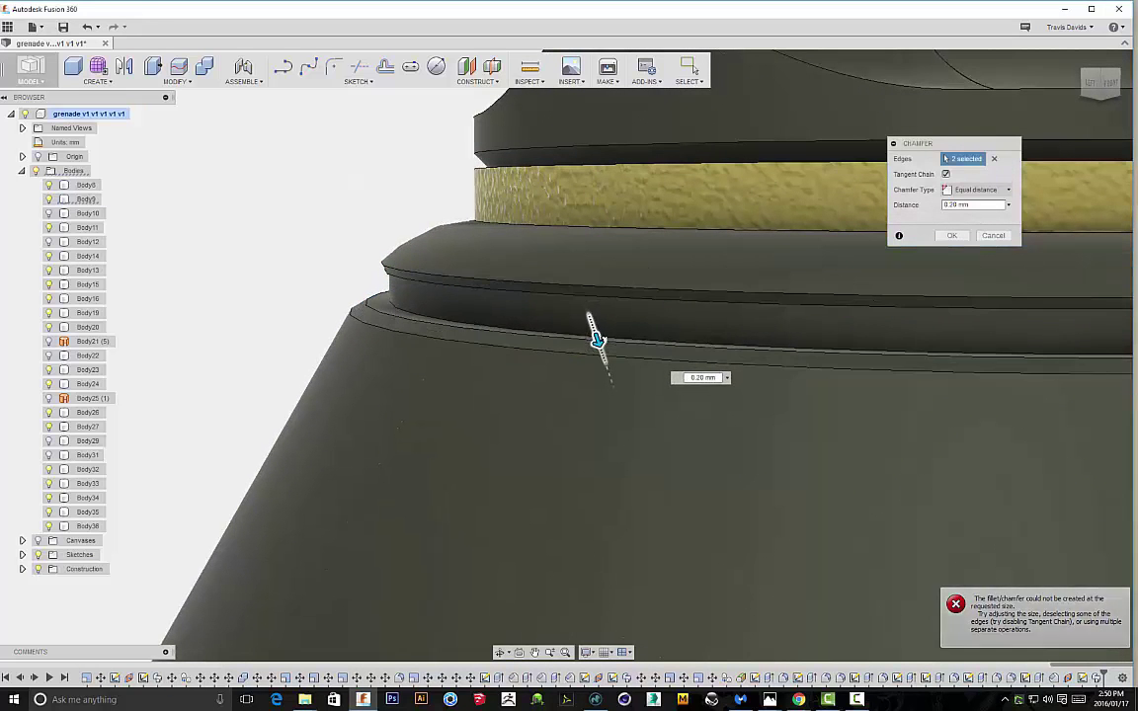
{"action": "scroll", "coordinate": [276, 240], "scroll_direction": "down", "scroll_amount": 3}
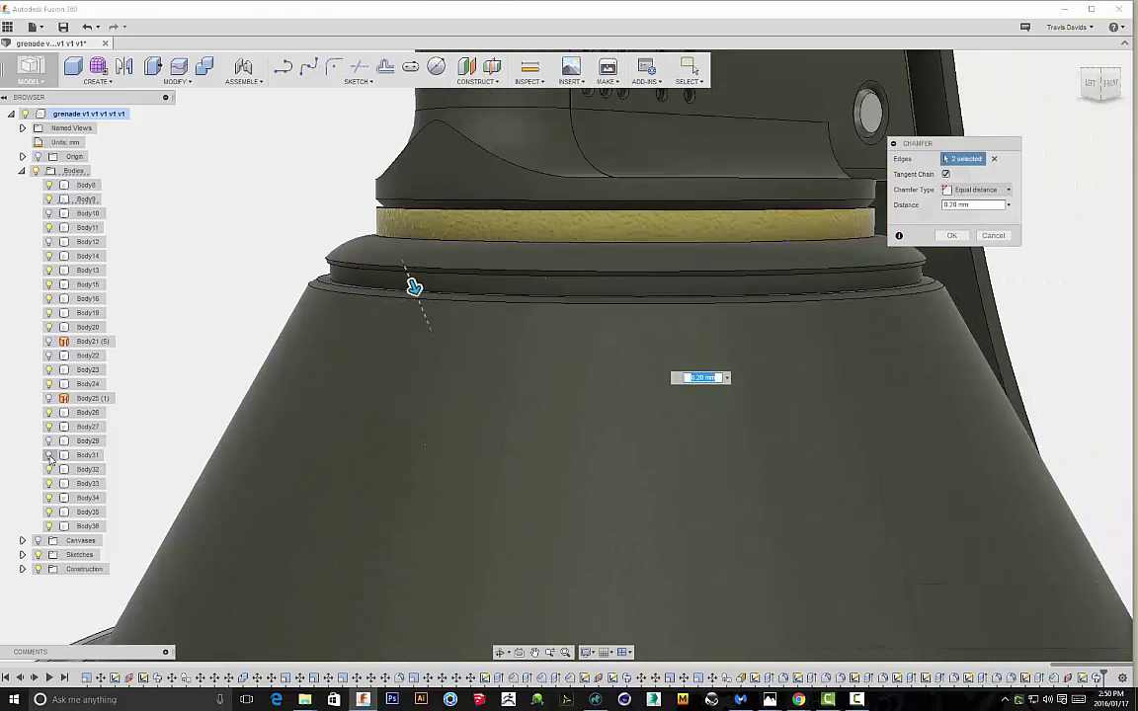
{"action": "middle_click_drag", "start_coordinate": [239, 232], "coordinate": [132, 337]}
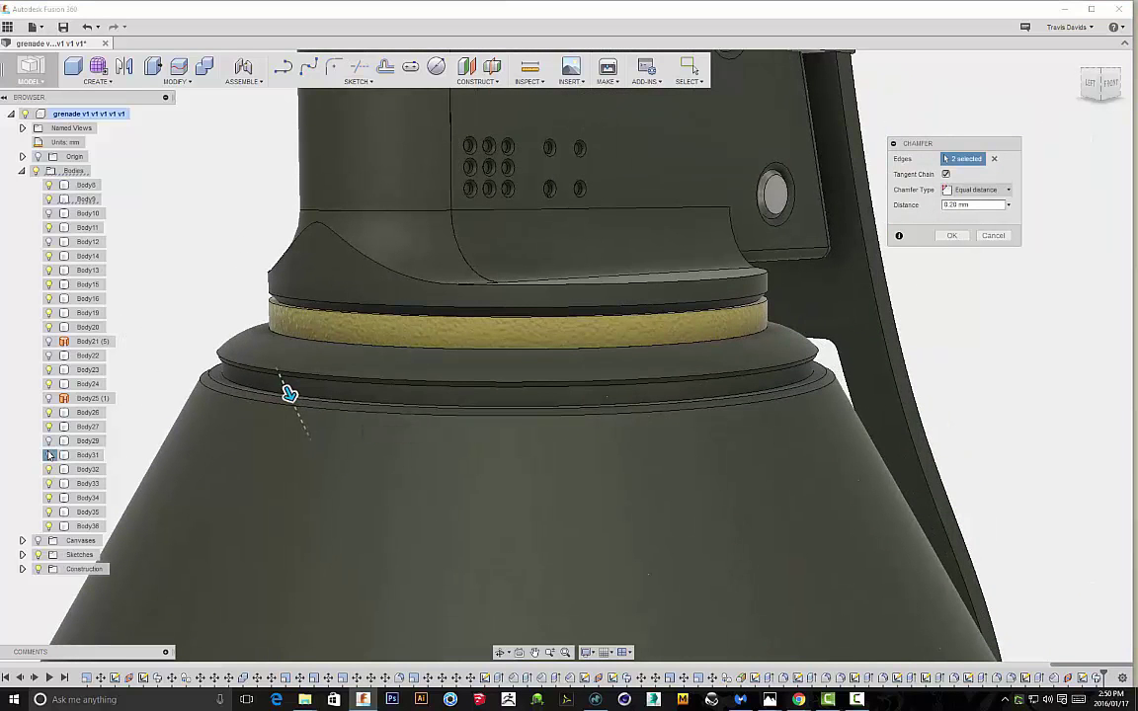
{"action": "left_click", "coordinate": [49, 454]}
{"action": "left_click", "coordinate": [951, 235]}
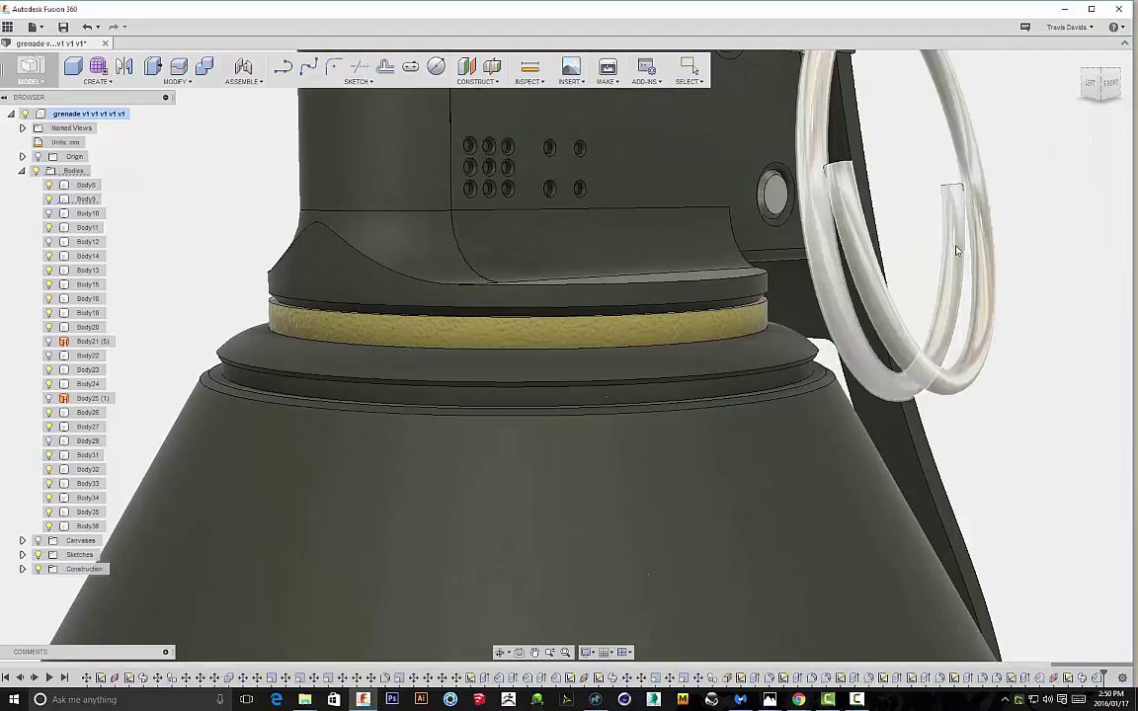
{"action": "scroll", "coordinate": [1041, 312], "scroll_direction": "down", "scroll_amount": 5}
{"action": "scroll", "coordinate": [799, 284], "scroll_direction": "up", "scroll_amount": 5}
{"action": "middle_click_drag", "start_coordinate": [800, 283], "coordinate": [785, 132], "text": "shift"}
{"action": "scroll", "coordinate": [721, 251], "scroll_direction": "down", "scroll_amount": 3}
{"action": "scroll", "coordinate": [784, 132], "scroll_direction": "down", "scroll_amount": 5}
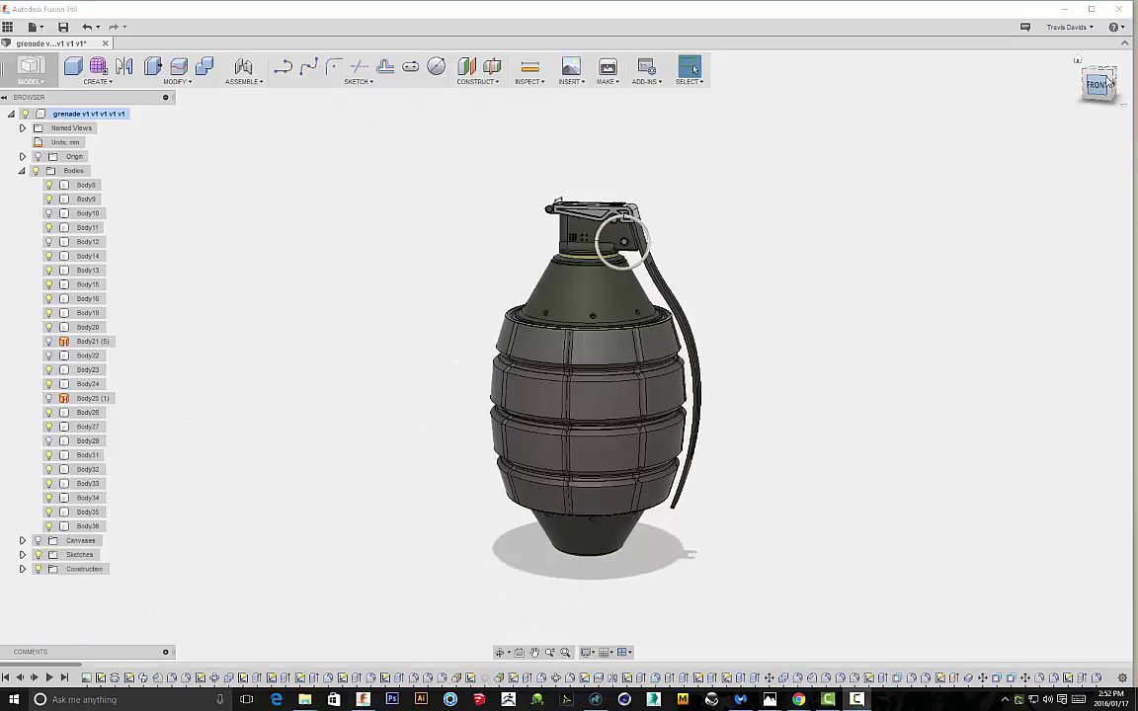
Sketch a horizontal line on the front plane, running from outside the upper cone across it above its row of holes
{"action": "left_click", "coordinate": [1107, 84]}
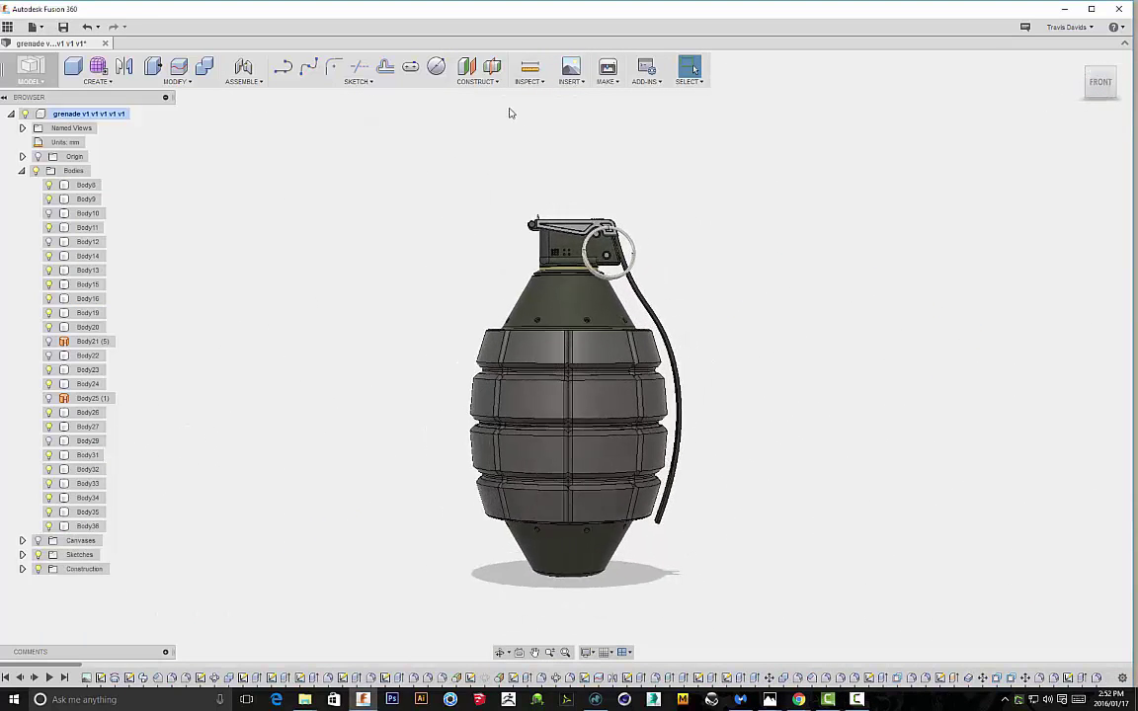
{"action": "left_click", "coordinate": [283, 66]}
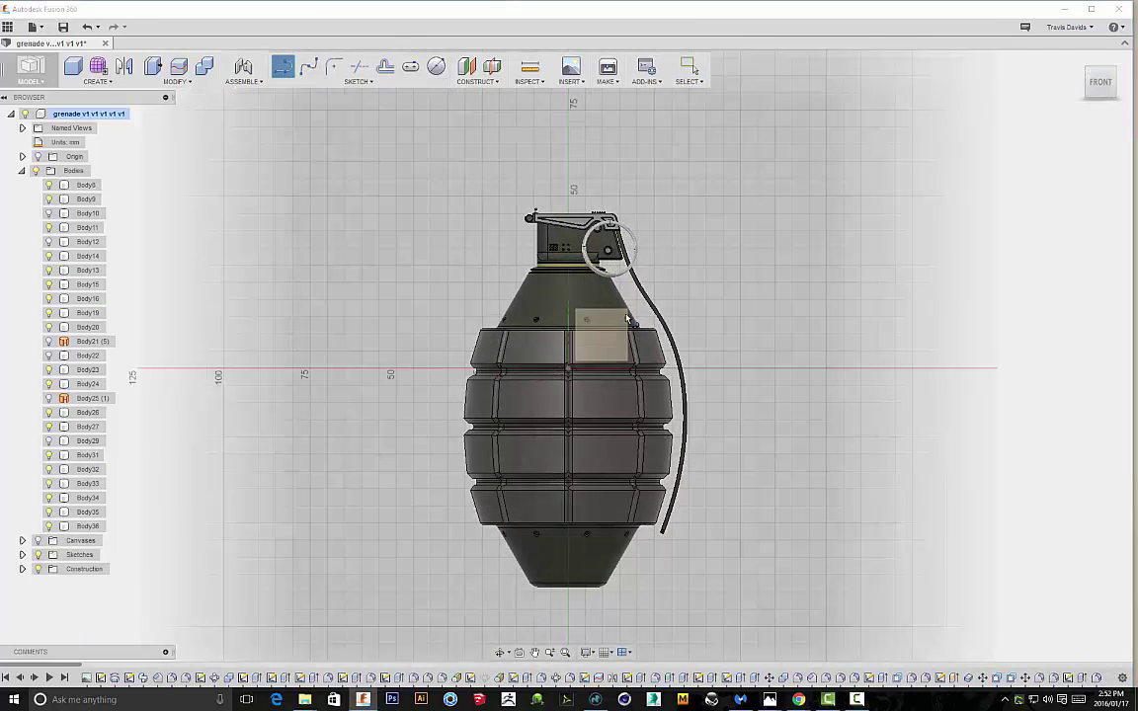
{"action": "scroll", "coordinate": [436, 266], "scroll_direction": "up", "scroll_amount": 3}
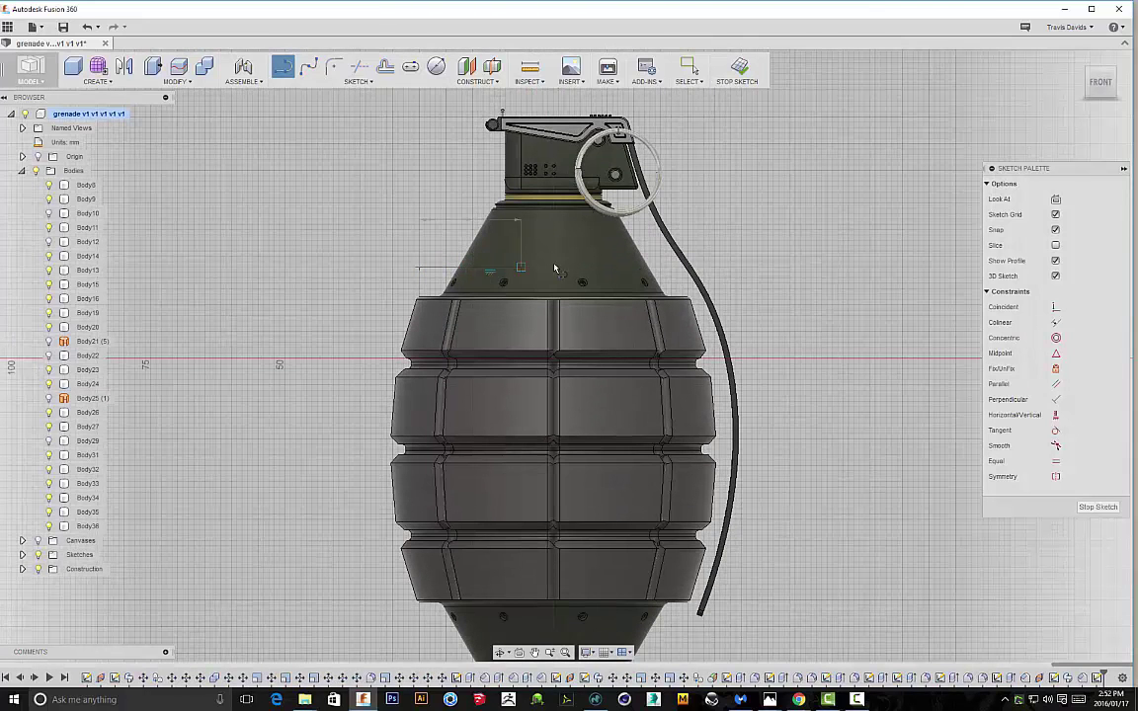
{"action": "right_click", "coordinate": [769, 220]}
{"action": "left_click", "coordinate": [810, 216]}
Split the upper cone body with the horizontal sketch line above its row of holes
{"action": "middle_click_drag", "start_coordinate": [699, 155], "coordinate": [713, 159], "text": "shift"}
{"action": "left_click", "coordinate": [190, 72]}
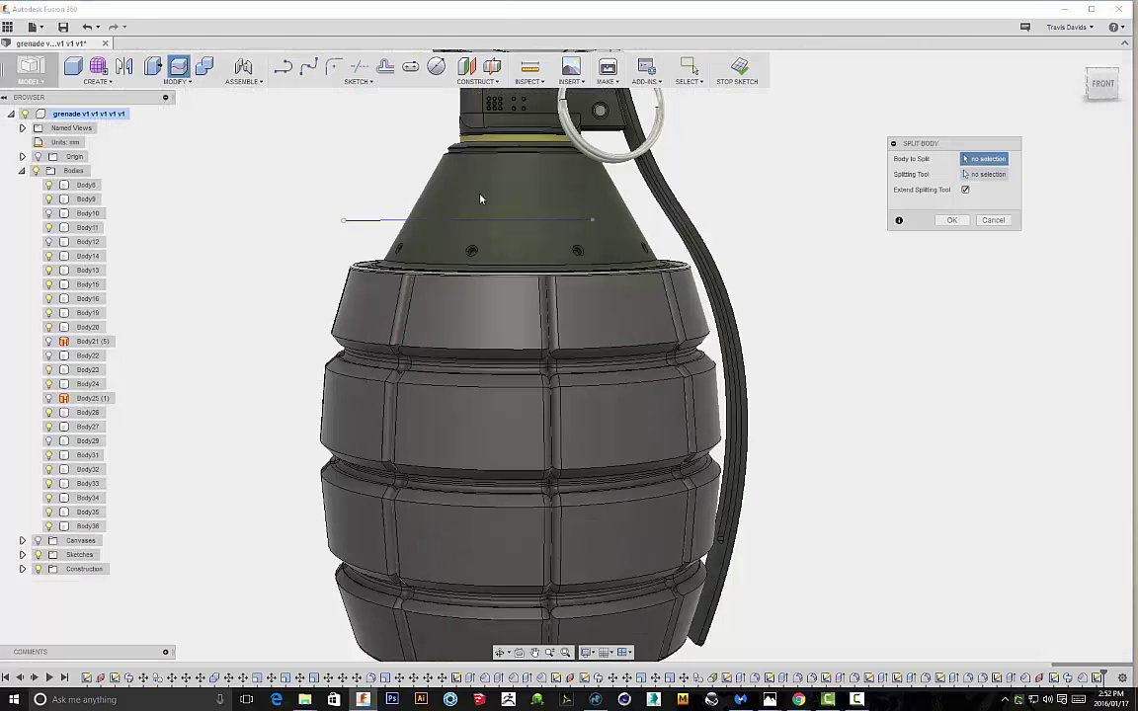
{"action": "left_click", "coordinate": [534, 224]}
{"action": "left_click", "coordinate": [980, 178]}
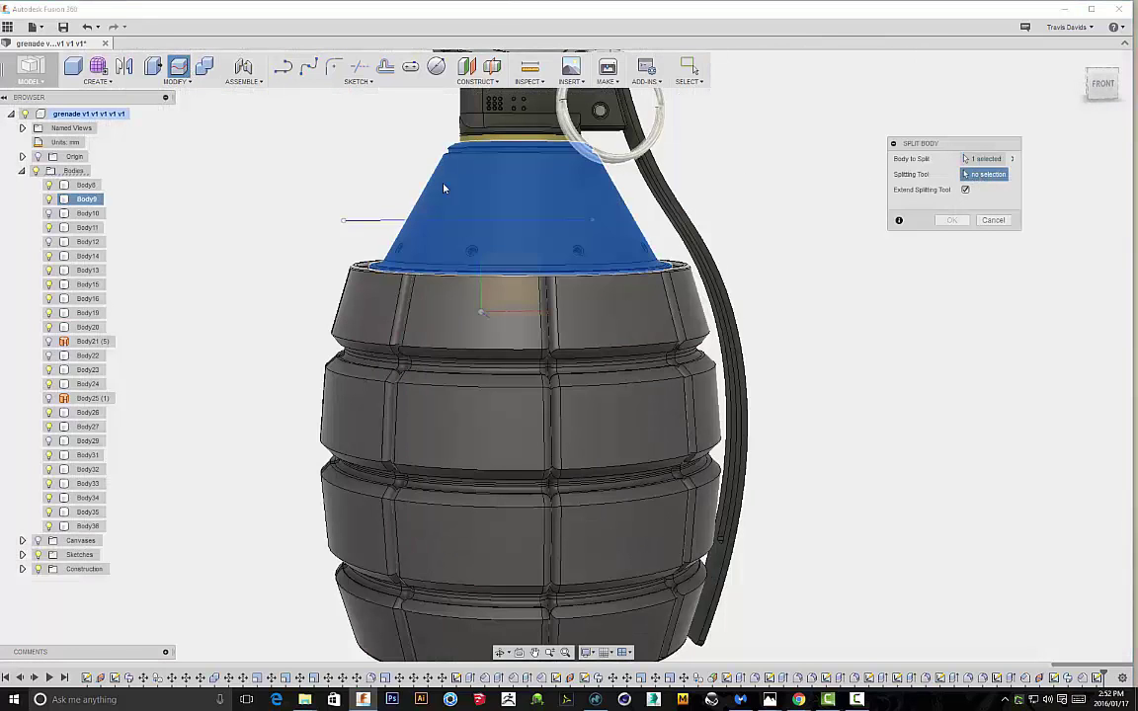
{"action": "left_click", "coordinate": [388, 220]}
{"action": "mouse_move", "coordinate": [812, 209]}
{"action": "middle_mouse_down", "text": "shift"}
{"action": "mouse_move", "coordinate": [929, 248]}
{"action": "mouse_move", "coordinate": [902, 262]}
{"action": "mouse_move", "coordinate": [746, 191]}
{"action": "mouse_move", "coordinate": [462, 313]}
{"action": "middle_mouse_up", "text": "shift"}
{"action": "left_click", "coordinate": [960, 226]}
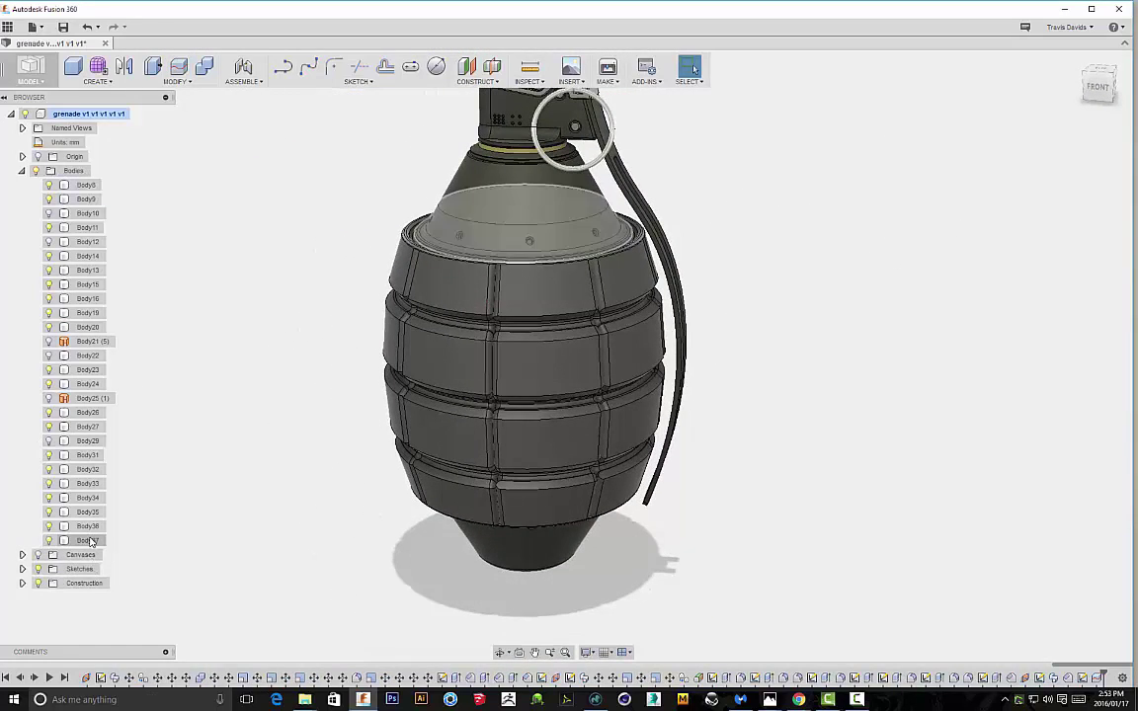
Hide the lower piece of the split cone and fillet the bottom circular edge of the upper piece with a 0.20 mm radius
{"action": "scroll", "coordinate": [673, 129], "scroll_direction": "up", "scroll_amount": 5}
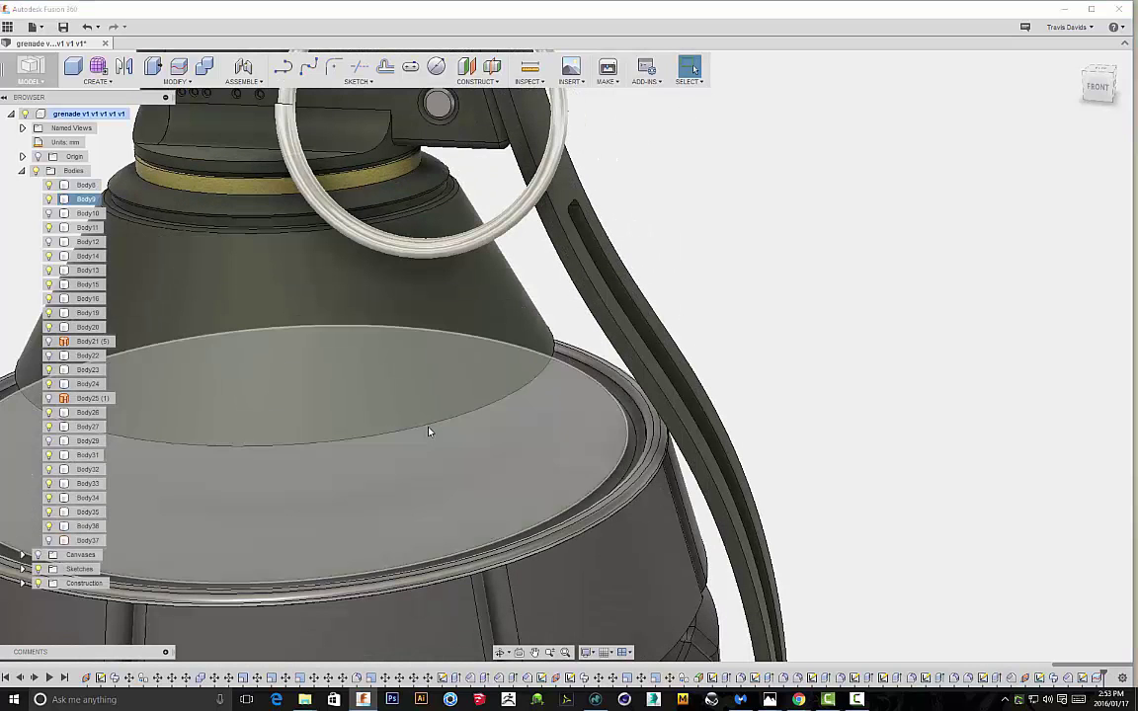
{"action": "left_click", "coordinate": [430, 432]}
{"action": "right_click", "coordinate": [785, 255]}
{"action": "left_click", "coordinate": [757, 310]}
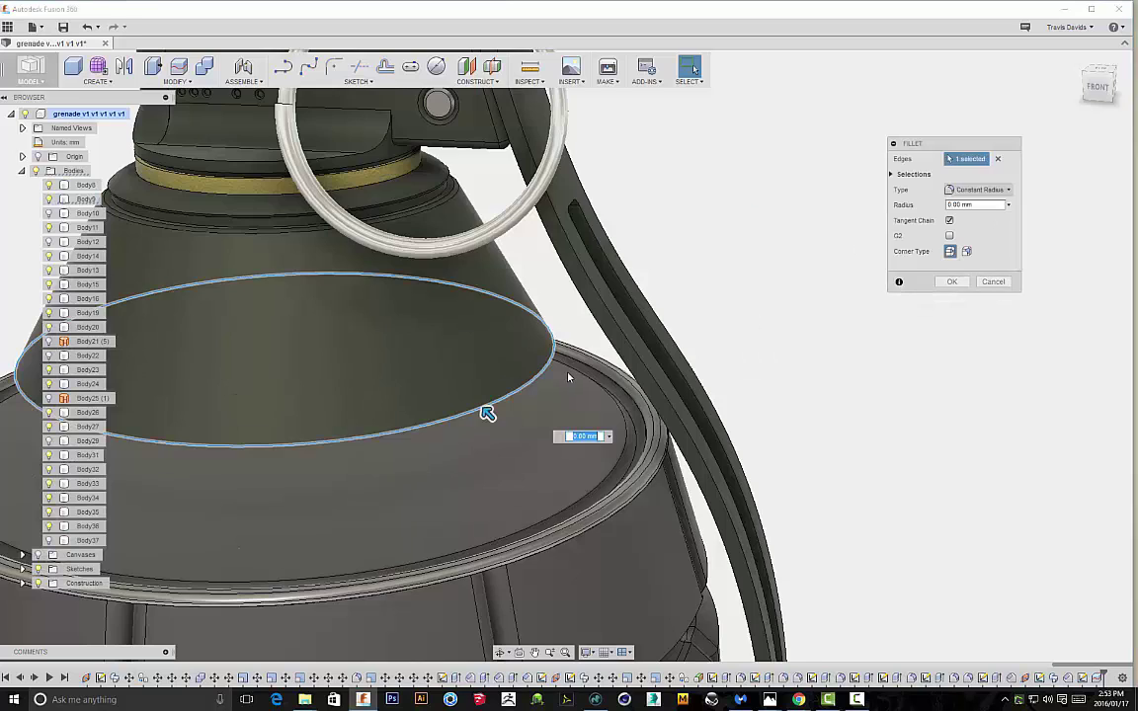
{"action": "scroll", "coordinate": [351, 464], "scroll_direction": "up", "scroll_amount": 3}
{"action": "left_click_drag", "start_coordinate": [353, 466], "coordinate": [340, 453]}
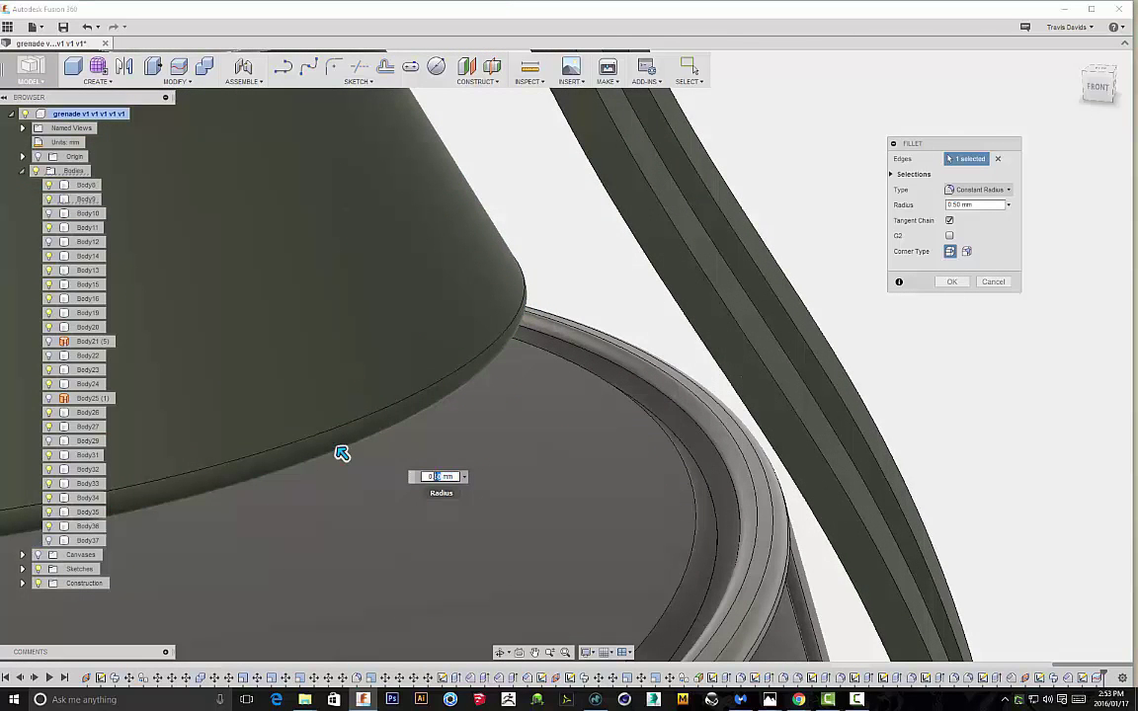
{"action": "key", "text": "Return"}
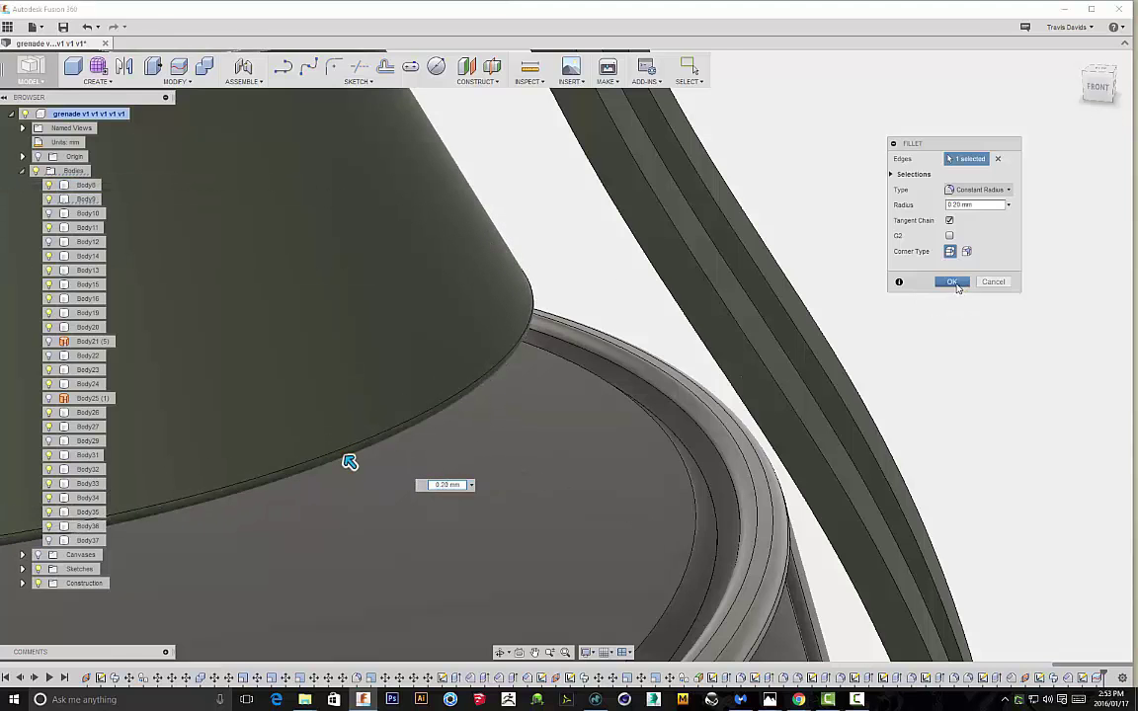
{"action": "left_click", "coordinate": [951, 282]}
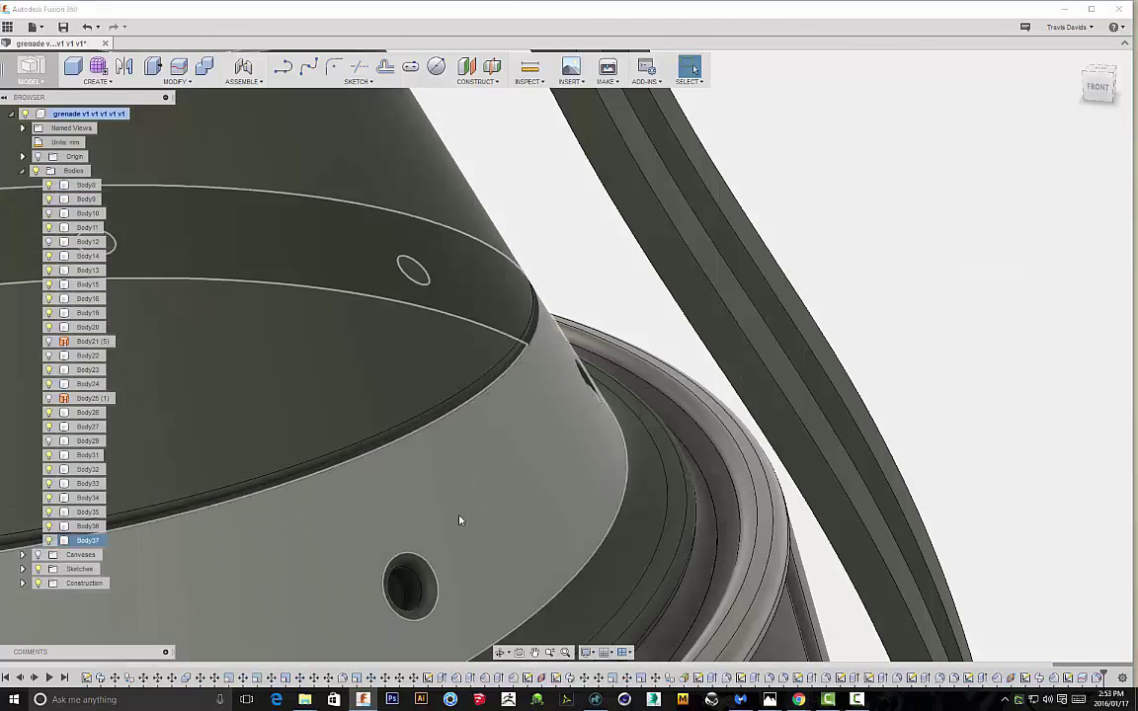
Show the lower cone piece again and fillet its upper circular edge with a 0.20 mm radius
{"action": "left_click", "coordinate": [406, 441]}
{"action": "right_click", "coordinate": [608, 309]}
{"action": "left_click", "coordinate": [595, 373]}
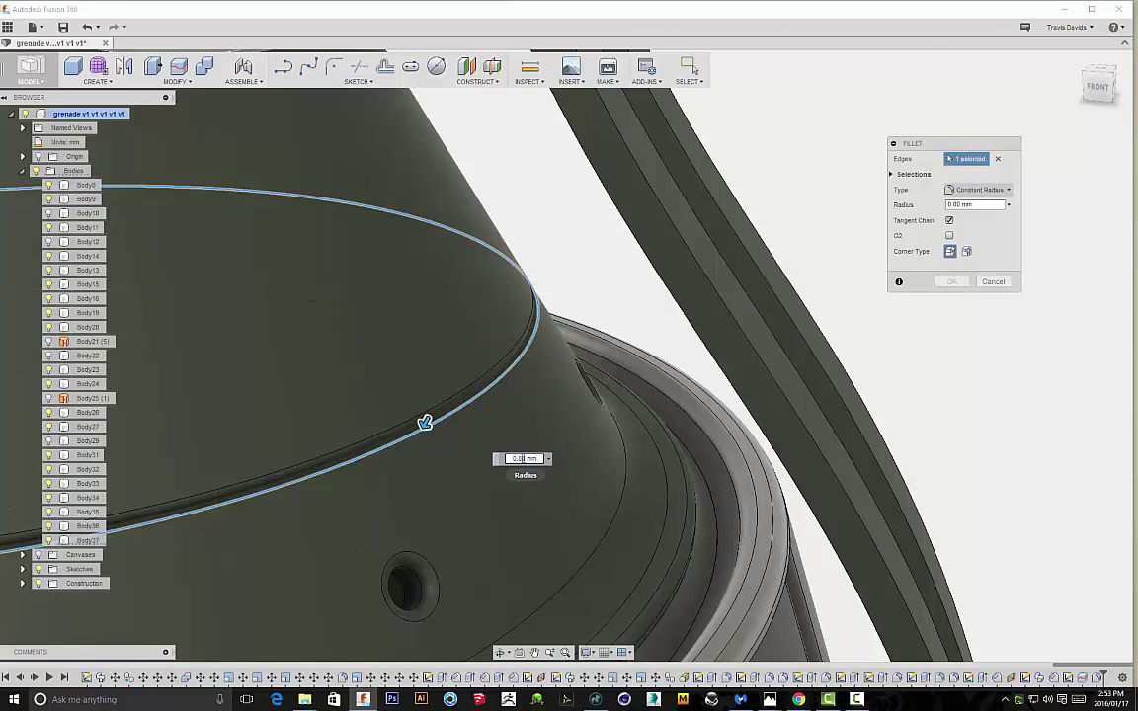
{"action": "key", "text": "Return"}
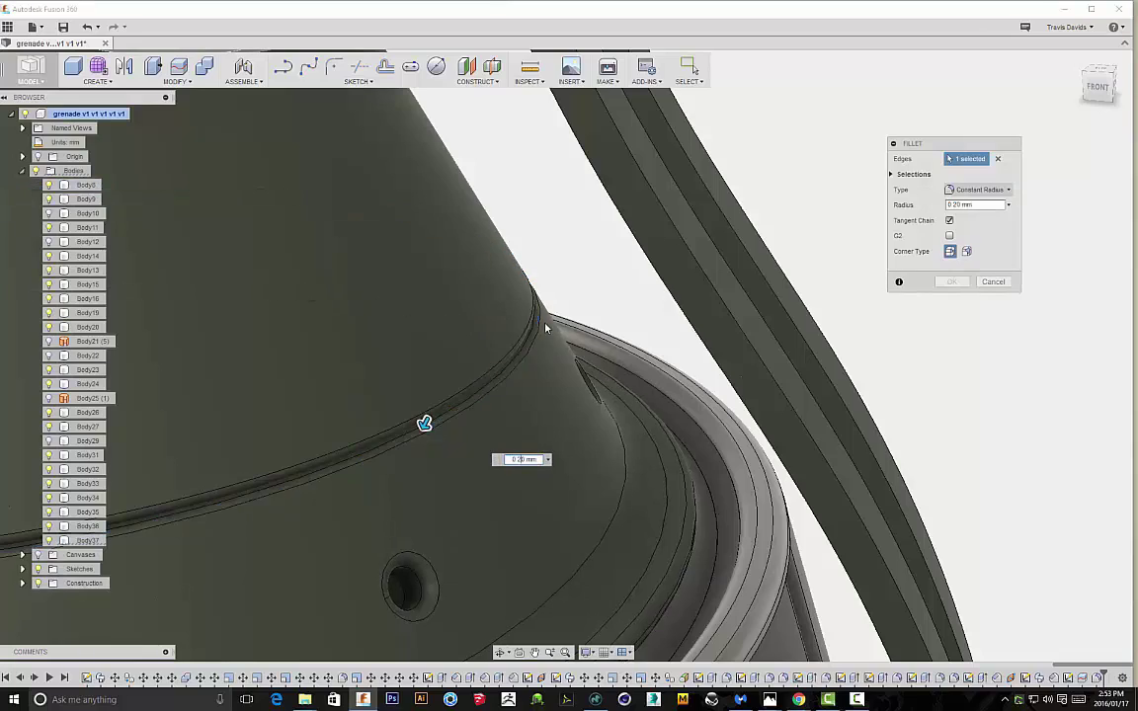
{"action": "scroll", "coordinate": [602, 297], "scroll_direction": "down", "scroll_amount": 5}
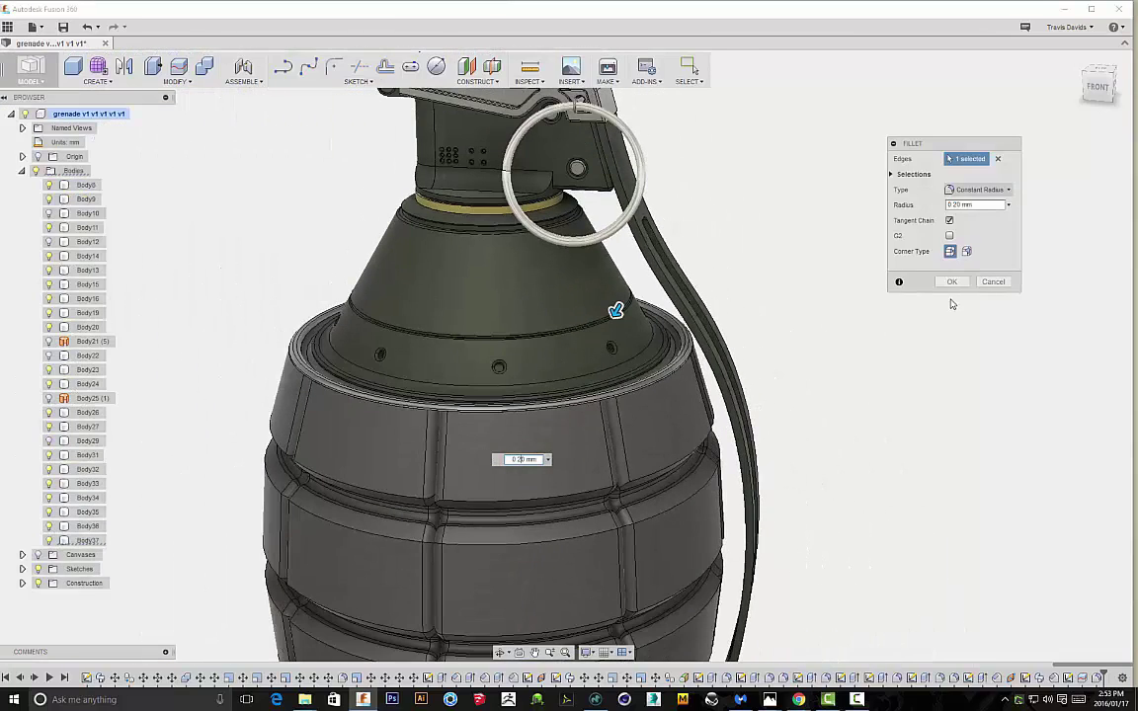
{"action": "left_click", "coordinate": [951, 284]}
Inspect the rounded seam around the cone from a distance
{"action": "scroll", "coordinate": [950, 316], "scroll_direction": "down", "scroll_amount": 3}
{"action": "middle_click_drag", "start_coordinate": [951, 333], "coordinate": [759, 264], "text": "shift"}
{"action": "scroll", "coordinate": [826, 250], "scroll_direction": "down", "scroll_amount": 1}
{"action": "scroll", "coordinate": [811, 257], "scroll_direction": "down", "scroll_amount": 1}
{"action": "scroll", "coordinate": [765, 259], "scroll_direction": "up", "scroll_amount": 3}
{"action": "scroll", "coordinate": [760, 261], "scroll_direction": "down", "scroll_amount": 1}
{"action": "middle_click_drag", "start_coordinate": [760, 262], "coordinate": [788, 250]}
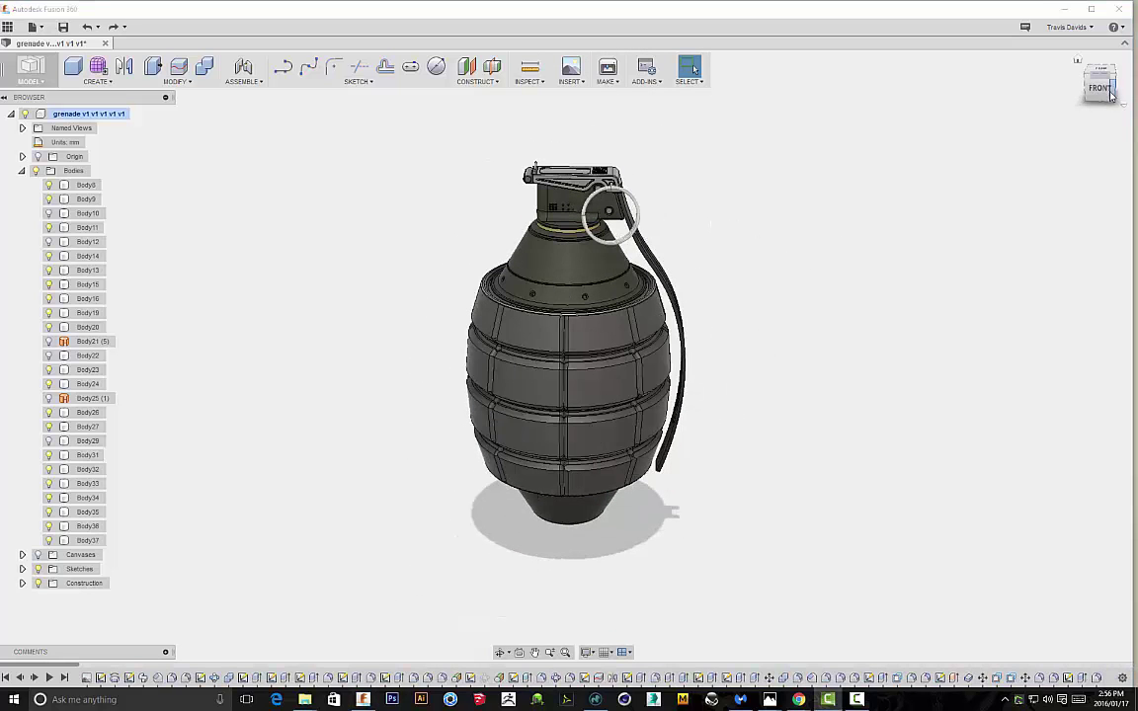
Sketch a line on the front plane running horizontally across the cone below the collar, with a central flat-bottomed dip with slanted sides
{"action": "left_click", "coordinate": [1106, 89]}
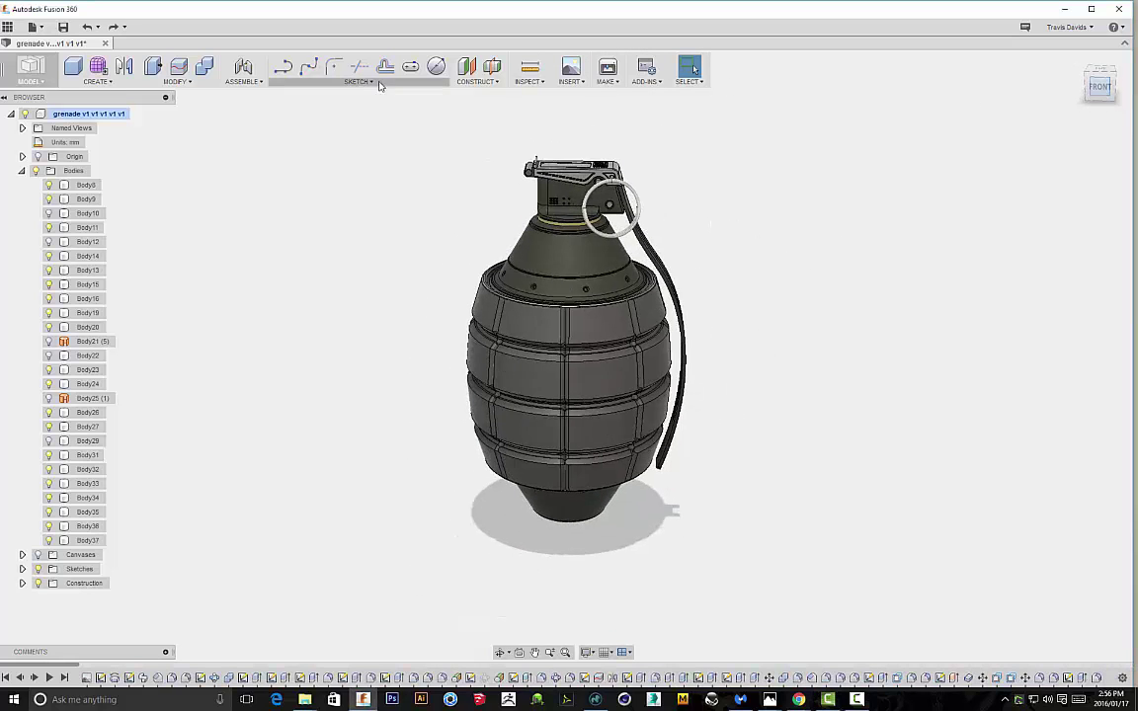
{"action": "left_click", "coordinate": [282, 66]}
{"action": "left_click", "coordinate": [636, 228]}
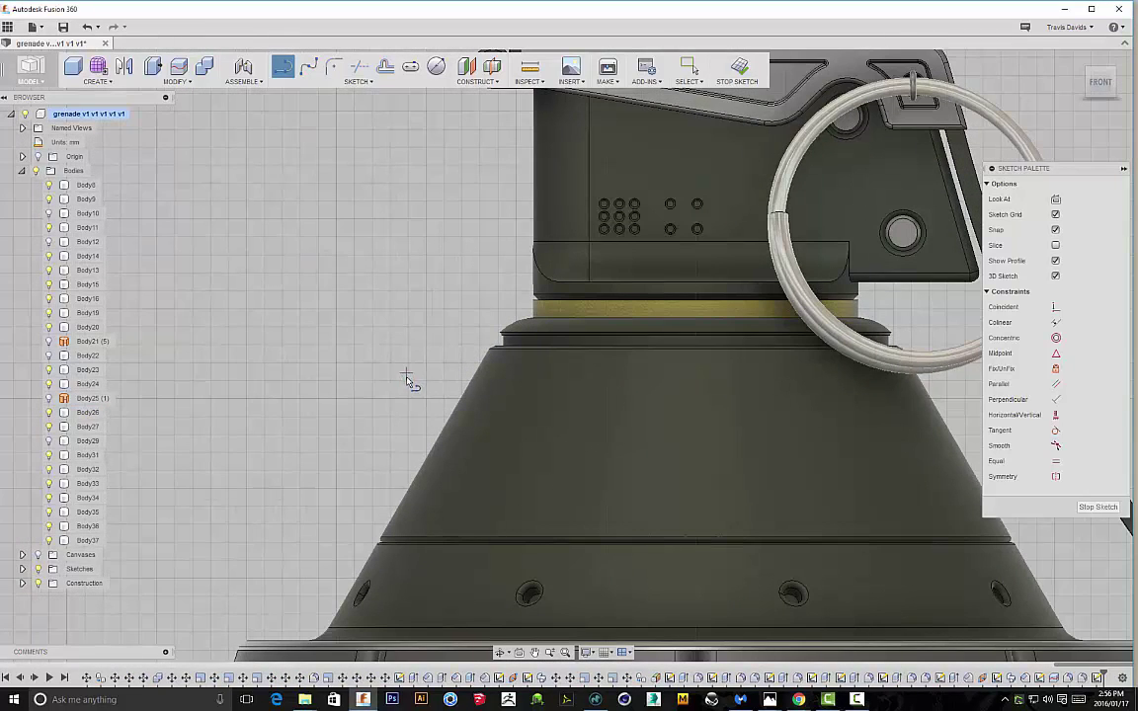
{"action": "left_click", "coordinate": [410, 381]}
{"action": "left_click", "coordinate": [604, 382]}
{"action": "left_click", "coordinate": [661, 435]}
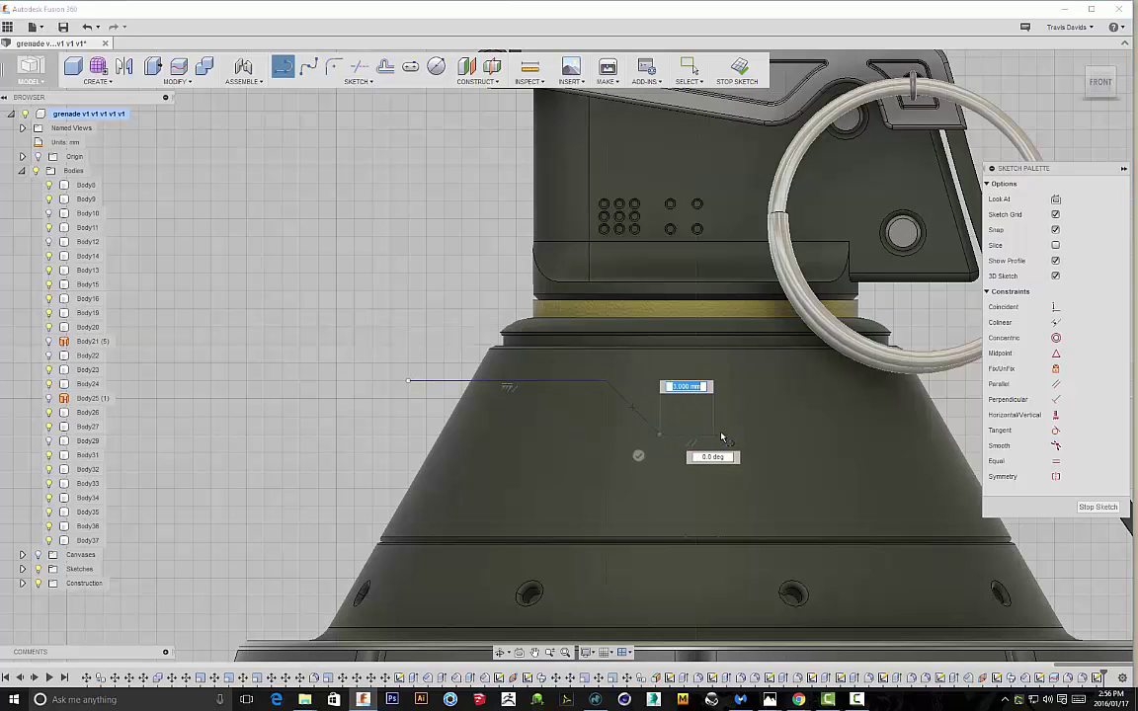
{"action": "left_click", "coordinate": [733, 436]}
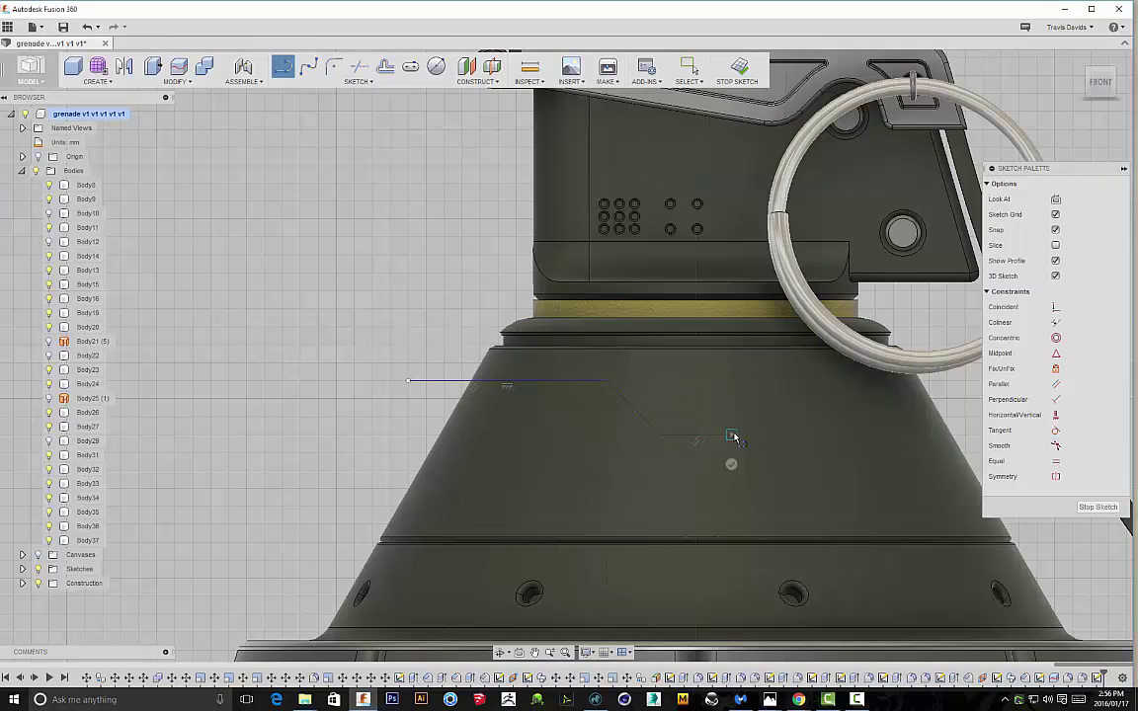
{"action": "left_click", "coordinate": [786, 383]}
{"action": "scroll", "coordinate": [812, 382], "scroll_direction": "down", "scroll_amount": 1}
{"action": "middle_click_drag", "start_coordinate": [812, 383], "coordinate": [687, 383]}
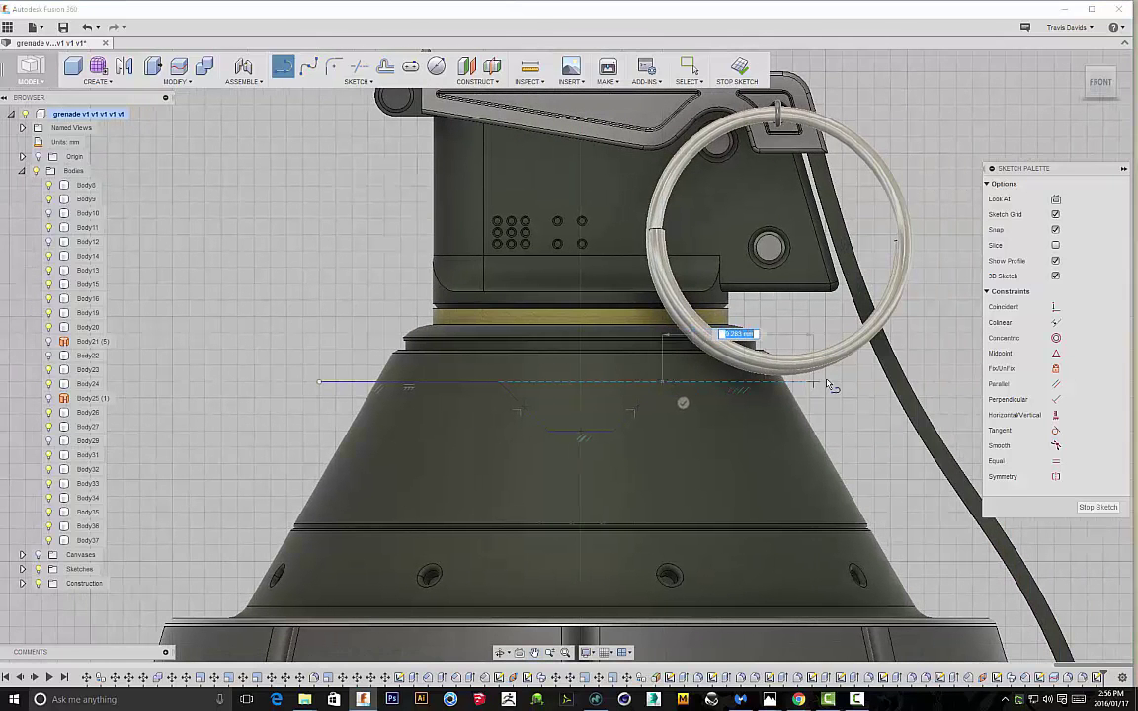
{"action": "right_click", "coordinate": [924, 307]}
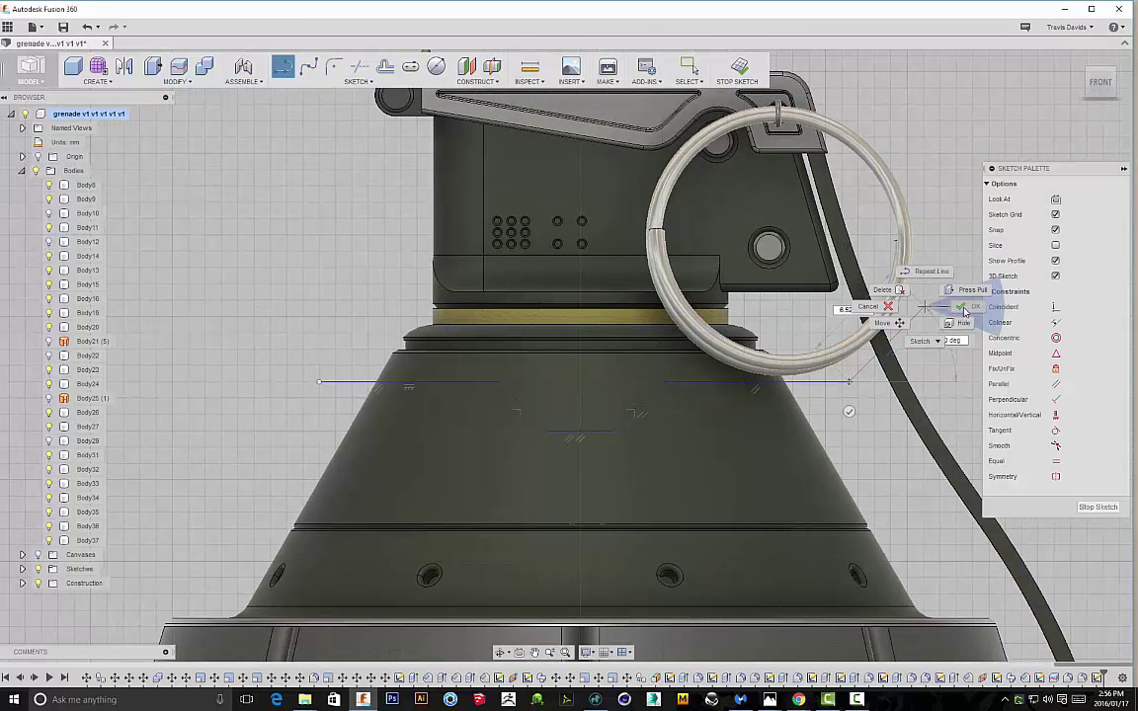
{"action": "left_click", "coordinate": [965, 309]}
Round the four corners of the sketched dip with 1 mm sketch fillets and finish the sketch
{"action": "scroll", "coordinate": [552, 375], "scroll_direction": "up", "scroll_amount": 4}
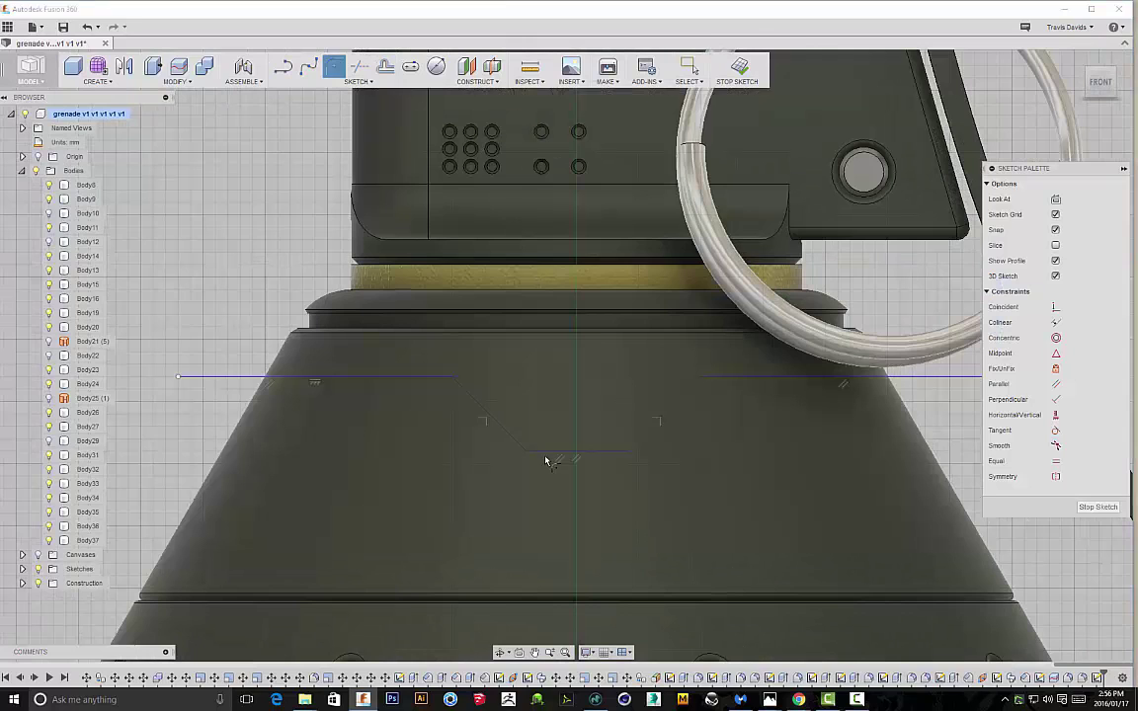
{"action": "left_click", "coordinate": [522, 450]}
{"action": "left_click", "coordinate": [634, 453]}
{"action": "left_click", "coordinate": [450, 383]}
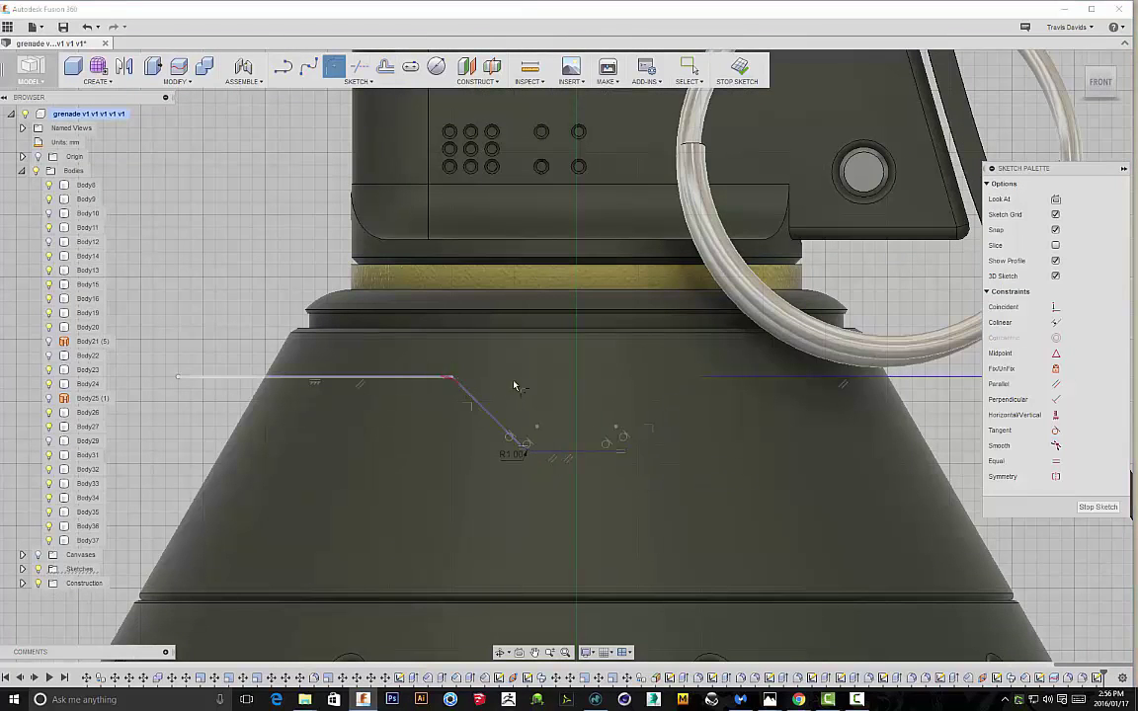
{"action": "left_click", "coordinate": [440, 379]}
{"action": "left_click", "coordinate": [696, 384]}
{"action": "left_click", "coordinate": [714, 380]}
{"action": "right_click", "coordinate": [669, 358]}
{"action": "left_click", "coordinate": [713, 362]}
{"action": "scroll", "coordinate": [674, 387], "scroll_direction": "down", "scroll_amount": 5}
{"action": "middle_click_drag", "start_coordinate": [866, 356], "coordinate": [739, 277], "text": "shift"}
{"action": "left_click", "coordinate": [739, 69]}
Split the upper cone piece with the sketched line that has the rounded dip
{"action": "scroll", "coordinate": [860, 246], "scroll_direction": "down", "scroll_amount": 4}
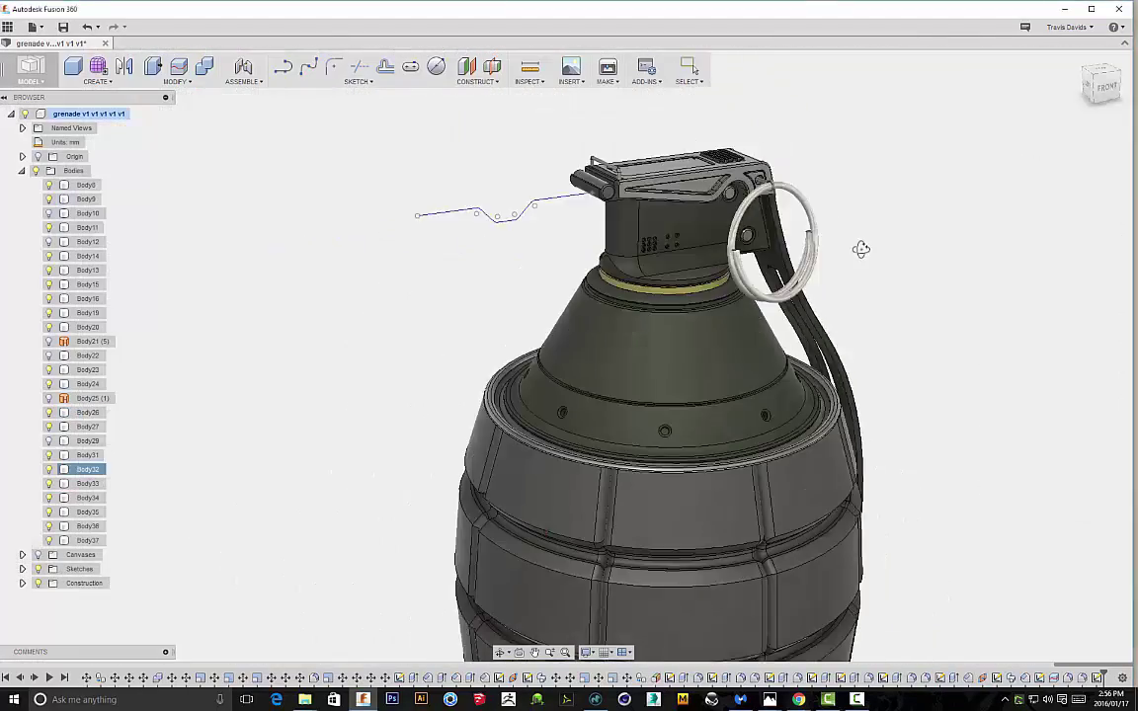
{"action": "left_click", "coordinate": [177, 69]}
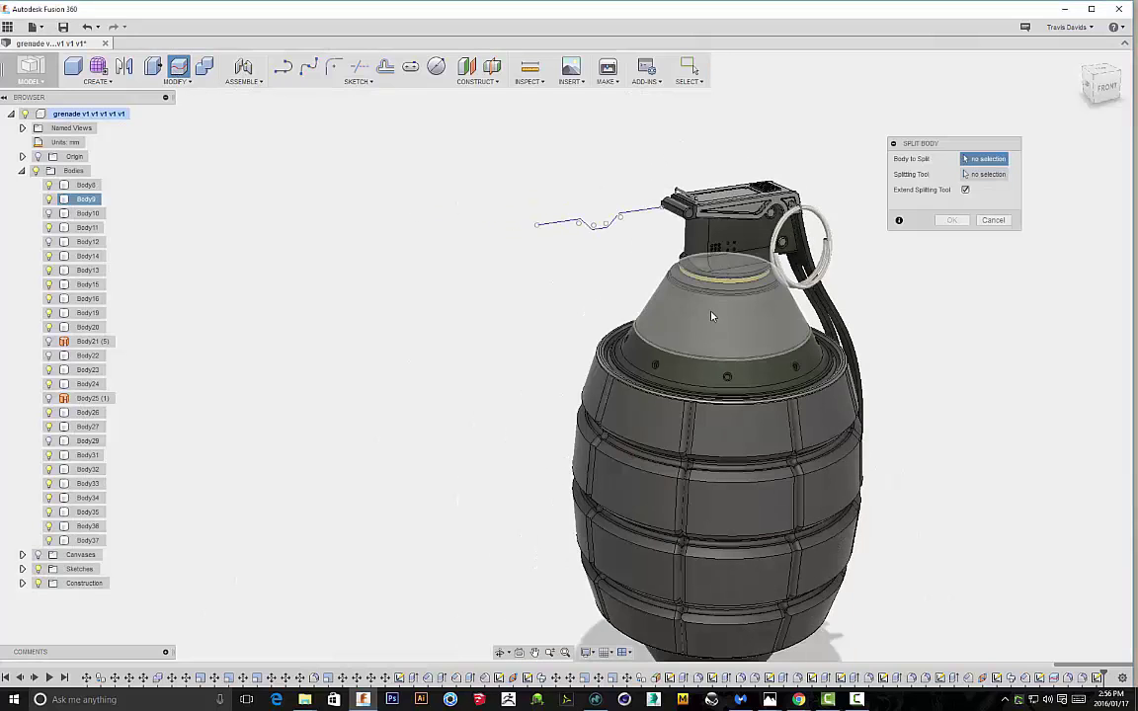
{"action": "left_click", "coordinate": [720, 298]}
{"action": "left_click", "coordinate": [582, 226]}
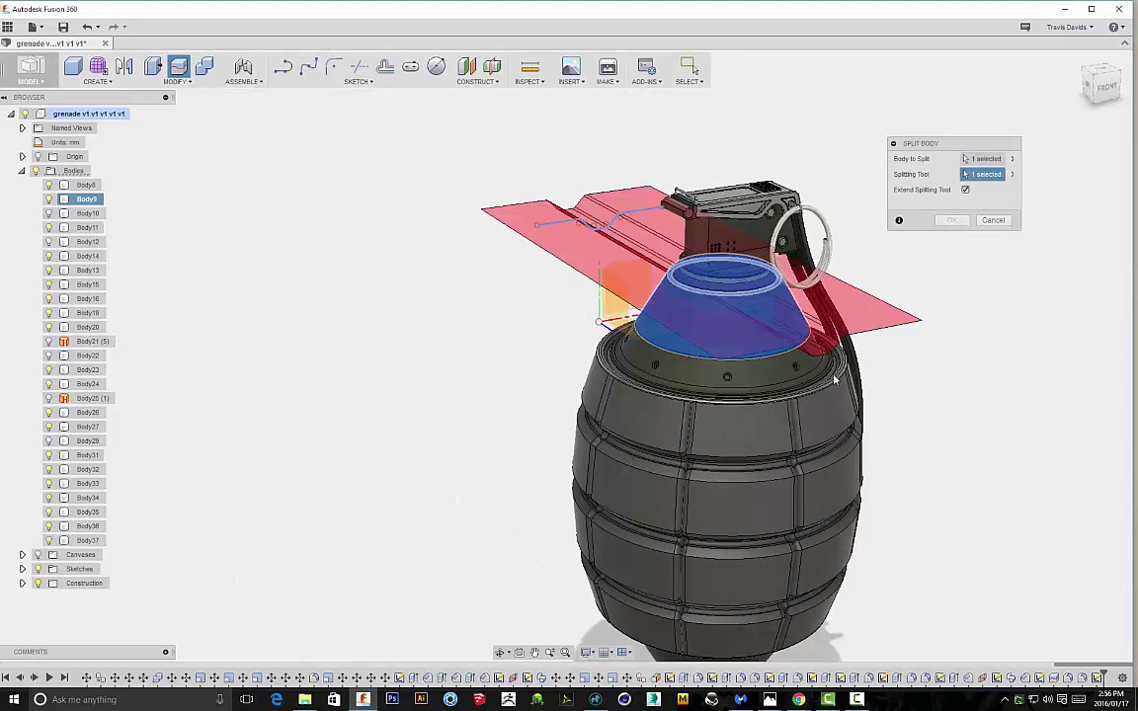
{"action": "left_click", "coordinate": [951, 223]}
Hide the cone piece above the notched split and fillet the notched top edge of the remaining piece with a 0.20 mm radius
{"action": "middle_click_drag", "start_coordinate": [970, 289], "coordinate": [893, 262], "text": "shift"}
{"action": "scroll", "coordinate": [459, 285], "scroll_direction": "up", "scroll_amount": 2}
{"action": "scroll", "coordinate": [458, 286], "scroll_direction": "up", "scroll_amount": 2}
{"action": "scroll", "coordinate": [692, 193], "scroll_direction": "up", "scroll_amount": 5}
{"action": "scroll", "coordinate": [711, 155], "scroll_direction": "down", "scroll_amount": 4}
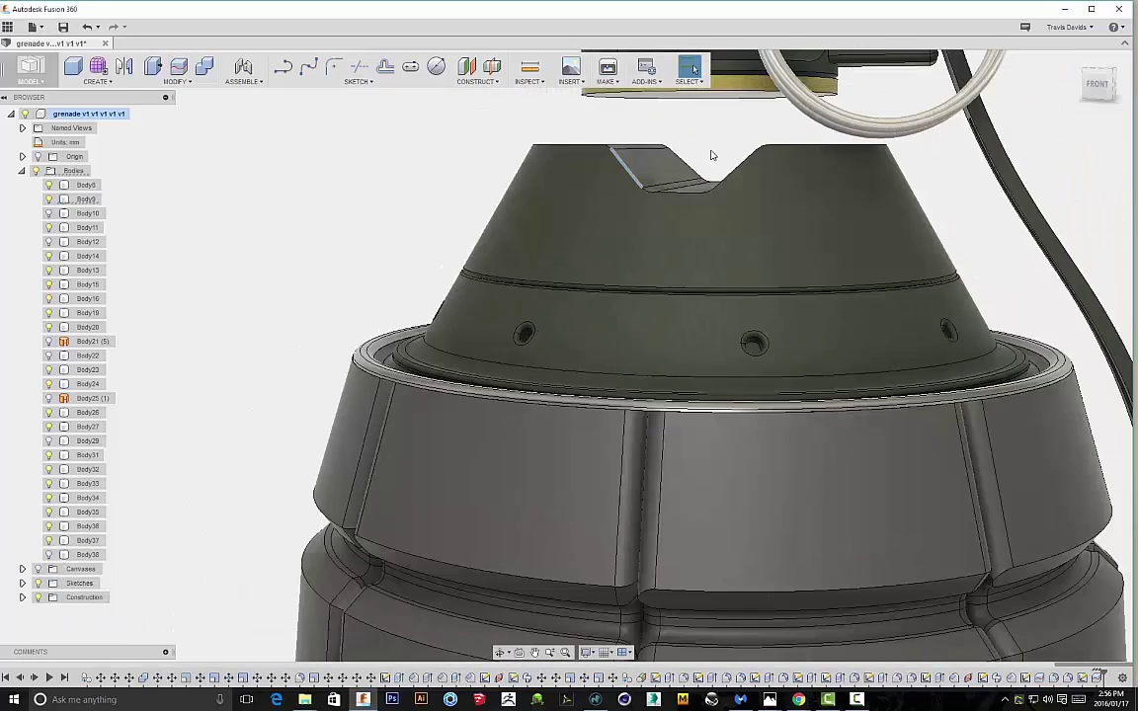
{"action": "scroll", "coordinate": [711, 152], "scroll_direction": "down", "scroll_amount": 1}
{"action": "middle_click_drag", "start_coordinate": [712, 152], "coordinate": [693, 204]}
{"action": "right_click", "coordinate": [692, 204]}
{"action": "left_click", "coordinate": [678, 265]}
{"action": "scroll", "coordinate": [652, 231], "scroll_direction": "up", "scroll_amount": 3}
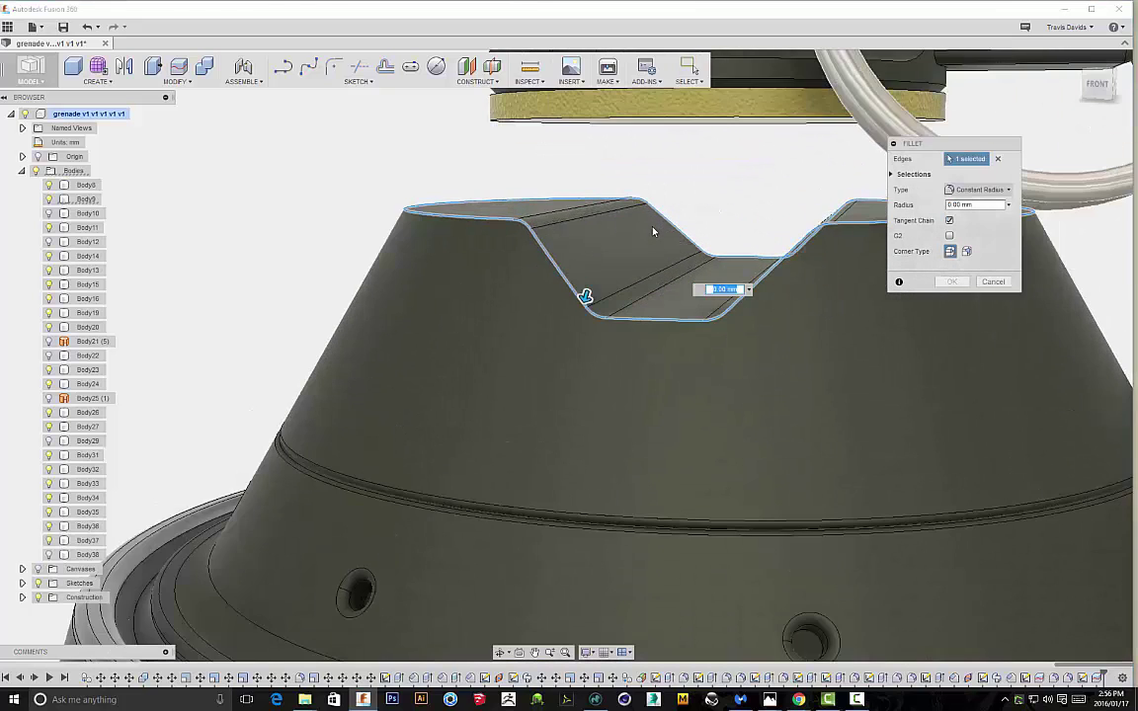
{"action": "scroll", "coordinate": [652, 231], "scroll_direction": "up", "scroll_amount": 3}
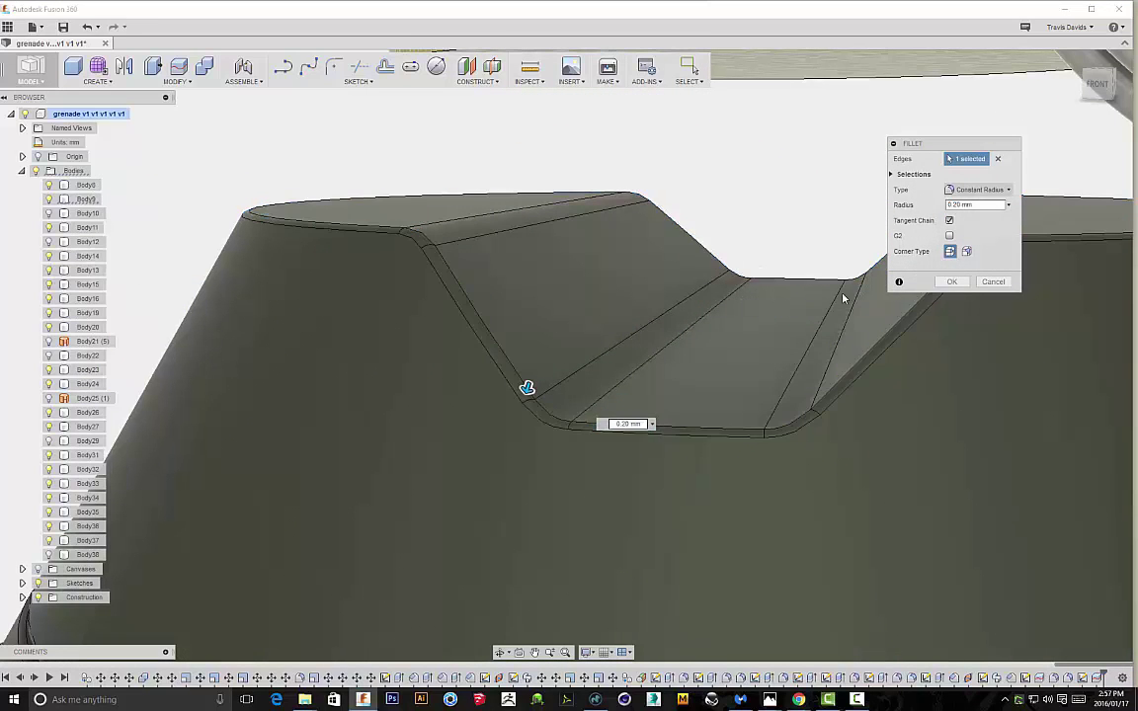
{"action": "left_click", "coordinate": [952, 282]}
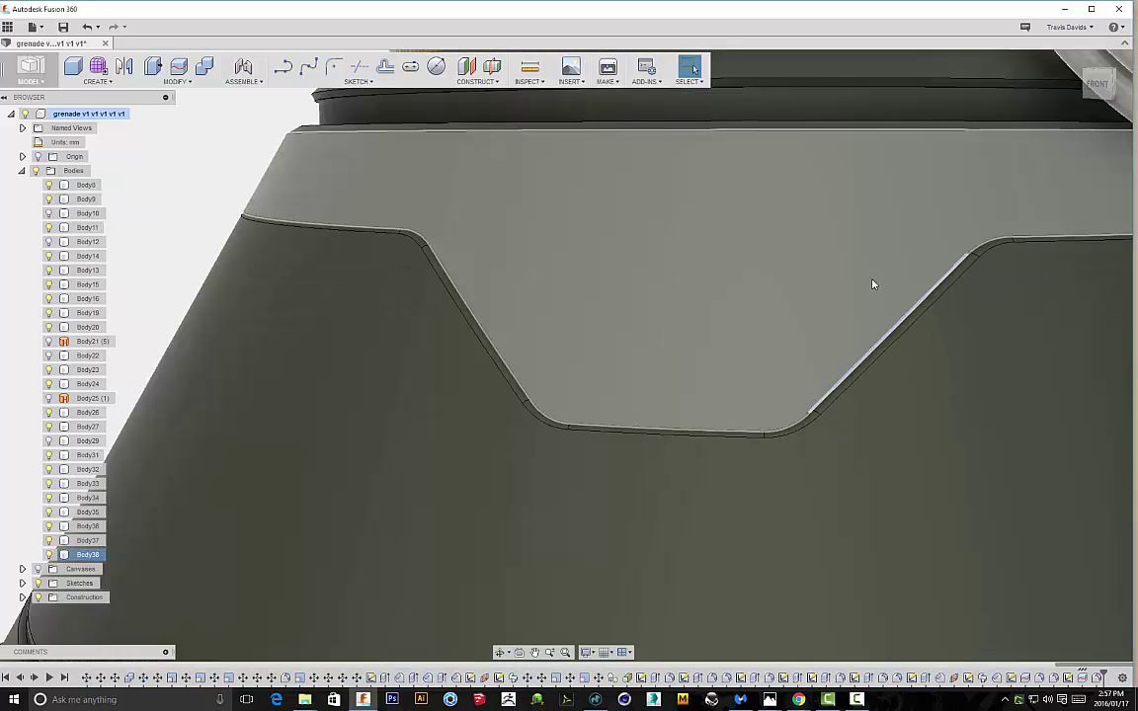
Fillet the matching lower edge of the top cone piece with a 0.20 mm radius and check the finished seam
{"action": "right_click", "coordinate": [871, 280]}
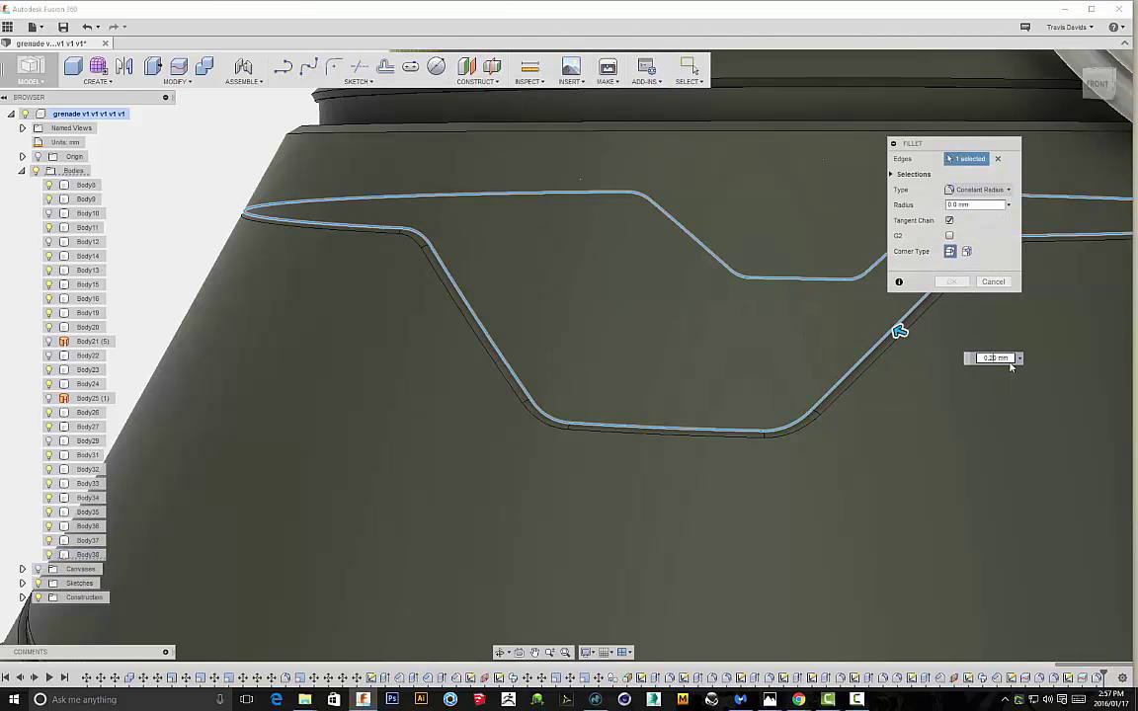
{"action": "key", "text": "Return"}
{"action": "left_click", "coordinate": [952, 282]}
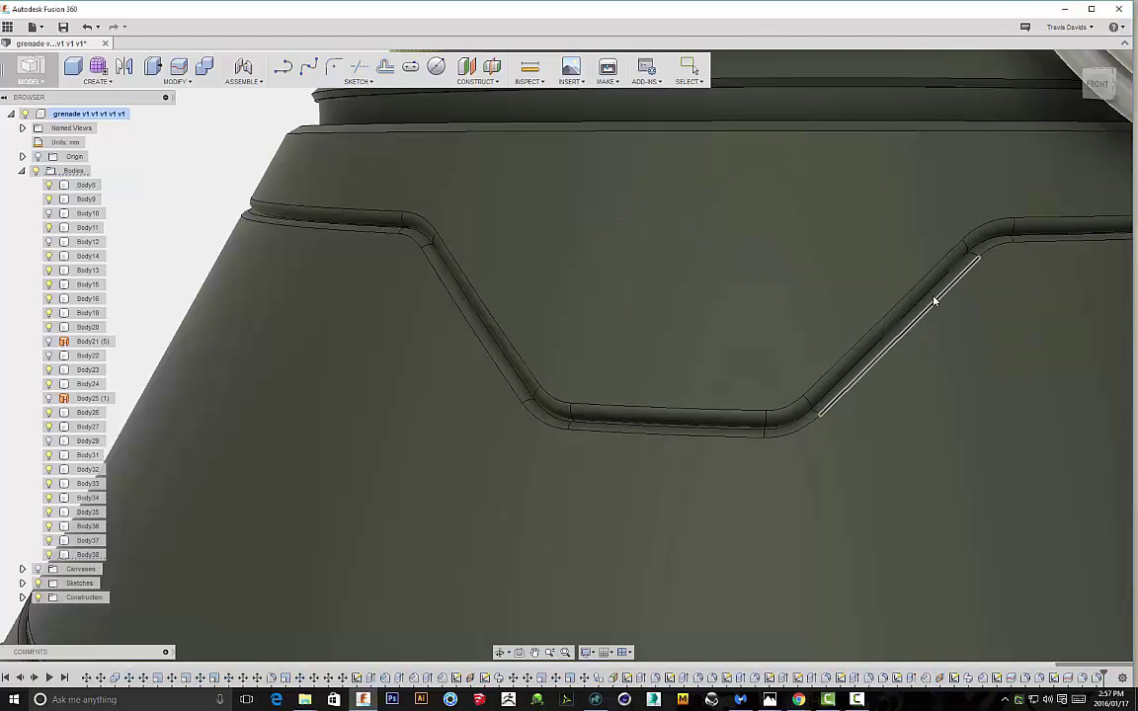
{"action": "scroll", "coordinate": [846, 282], "scroll_direction": "down", "scroll_amount": 10}
{"action": "scroll", "coordinate": [984, 303], "scroll_direction": "down", "scroll_amount": 6}
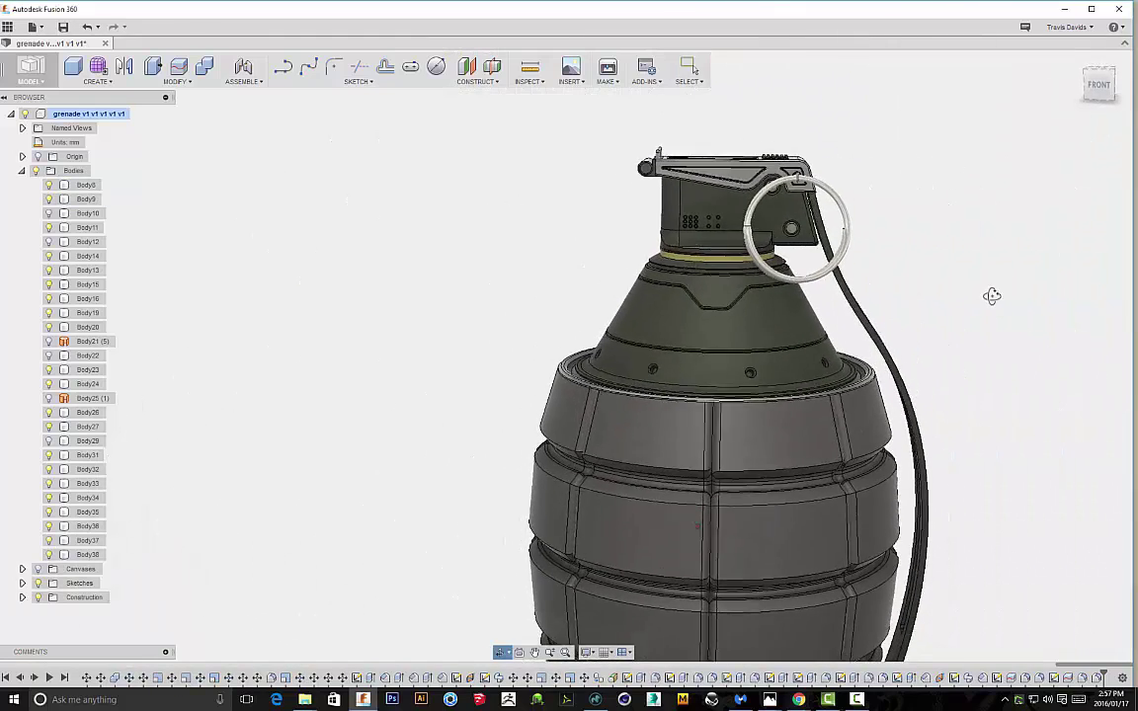
{"action": "middle_click_drag", "start_coordinate": [956, 291], "coordinate": [906, 279], "text": "shift"}
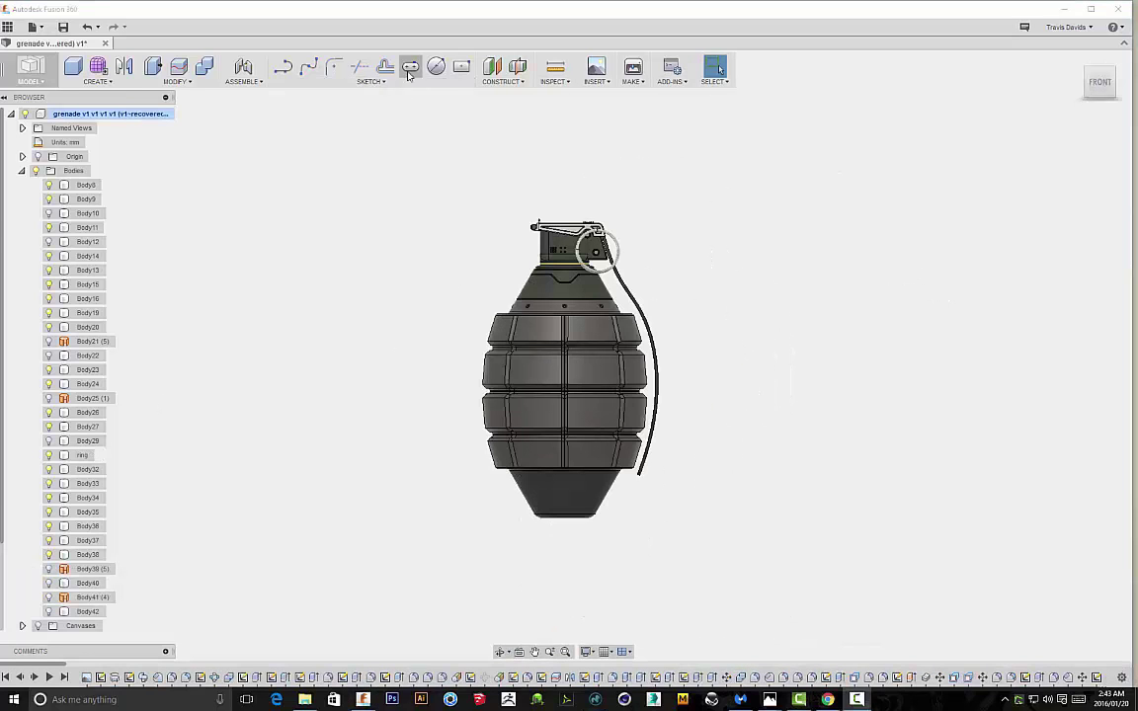
Create a construction plane tangent to the front of the bottom cone's face at an angle of -5.0 deg
{"action": "left_click", "coordinate": [502, 72]}
{"action": "left_click", "coordinate": [499, 120]}
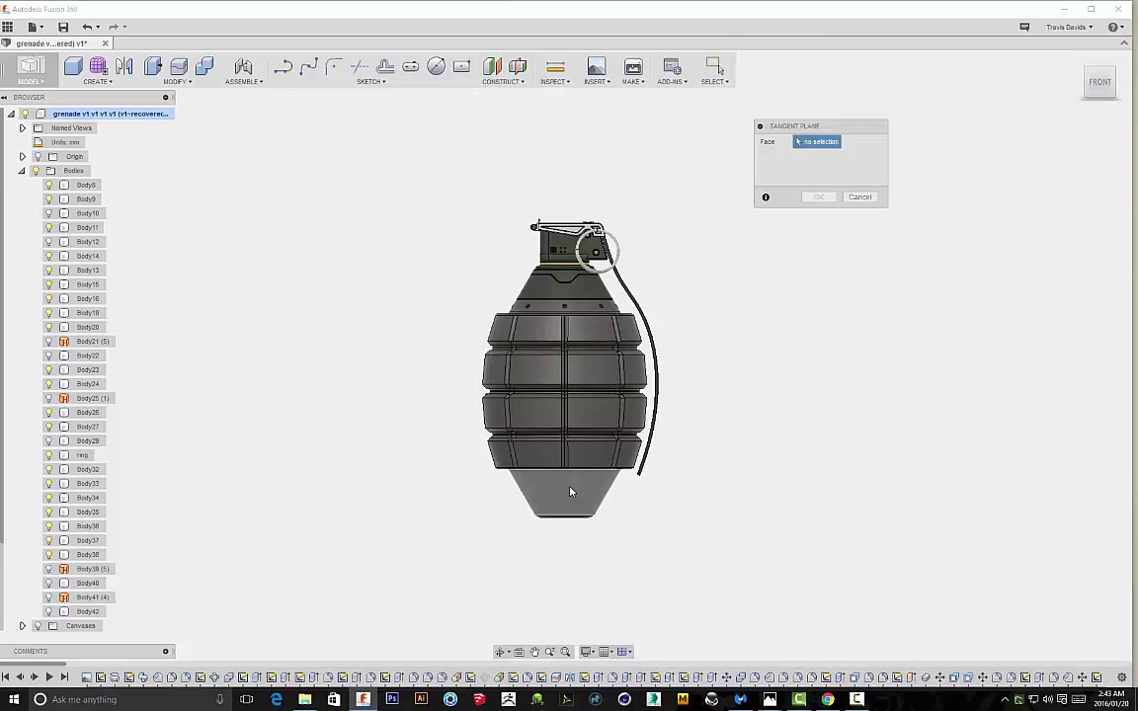
{"action": "left_click", "coordinate": [569, 491]}
{"action": "middle_click_drag", "start_coordinate": [715, 422], "coordinate": [737, 456], "text": "shift"}
{"action": "scroll", "coordinate": [635, 535], "scroll_direction": "up", "scroll_amount": 6}
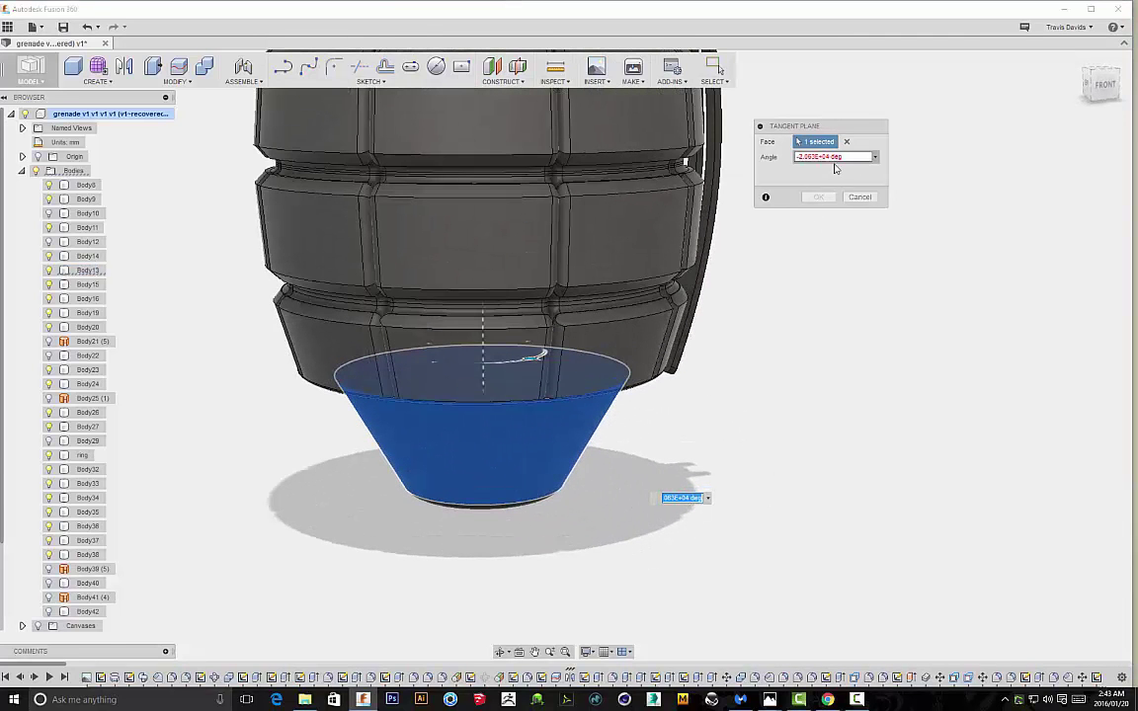
{"action": "left_click_drag", "start_coordinate": [535, 358], "coordinate": [529, 364]}
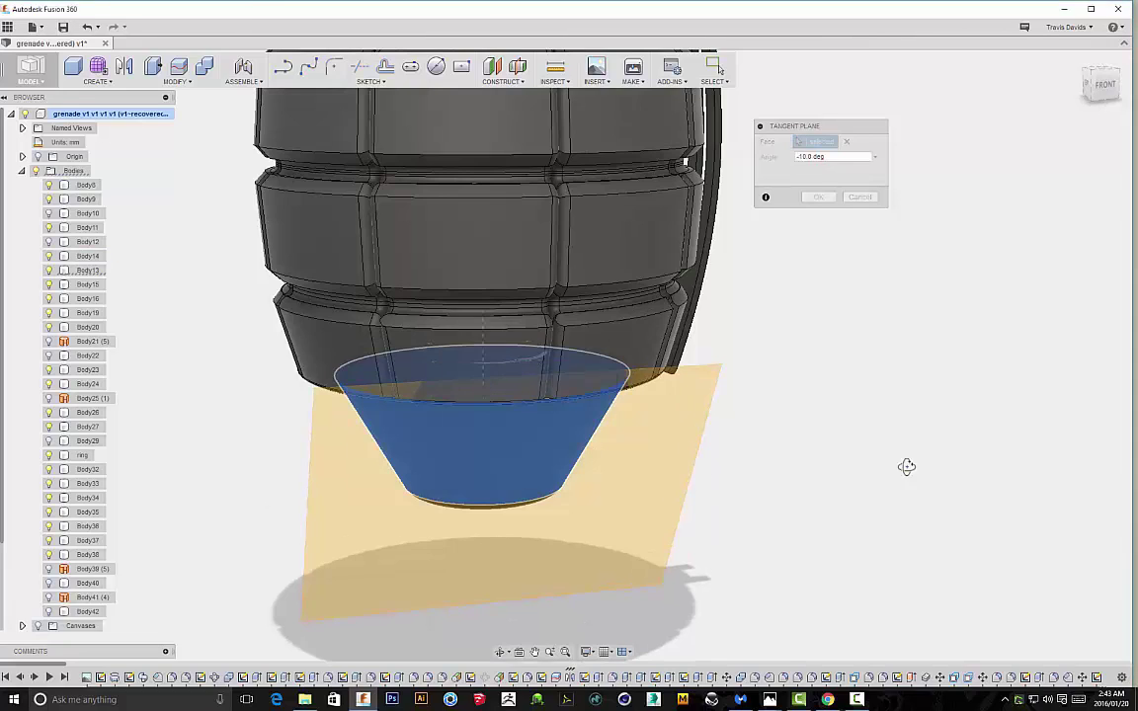
{"action": "middle_click_drag", "start_coordinate": [907, 462], "coordinate": [902, 498], "text": "shift"}
{"action": "left_click", "coordinate": [1100, 79]}
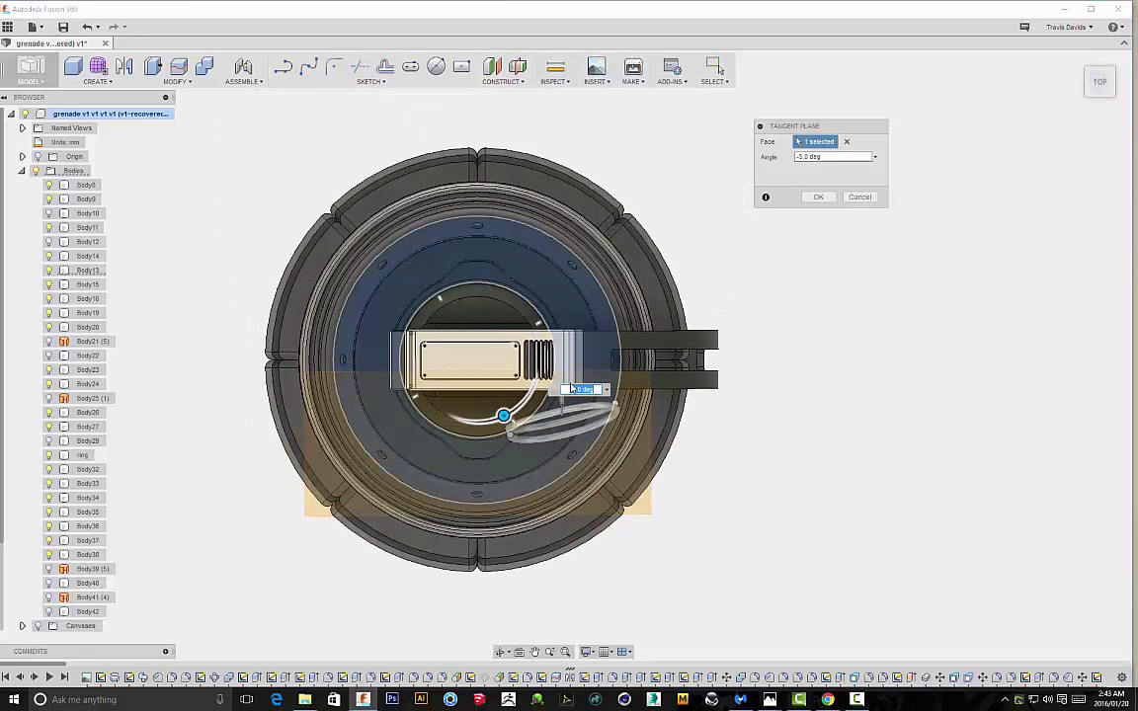
{"action": "left_click", "coordinate": [822, 199]}
{"action": "middle_click_drag", "start_coordinate": [865, 450], "coordinate": [872, 294], "text": "shift"}
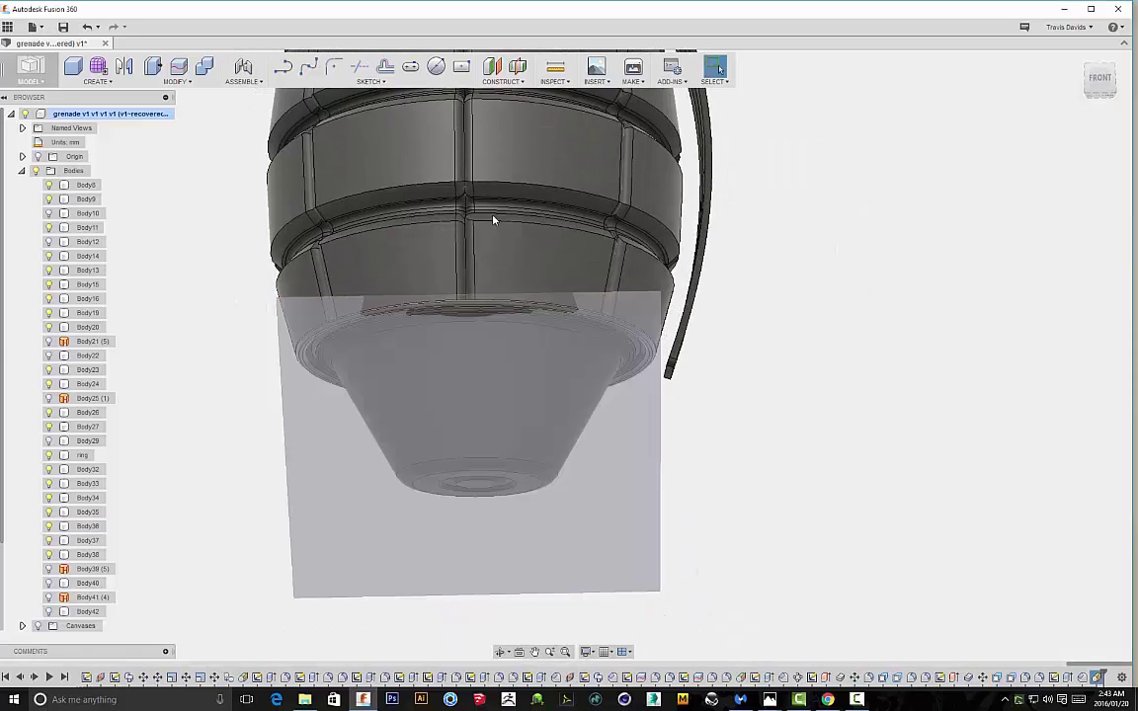
Sketch a vertical center-to-center slot about 1.8 mm wide on the tangent plane, over the cone's lower edge
{"action": "left_click", "coordinate": [370, 81]}
{"action": "mouse_move", "coordinate": [411, 130]}
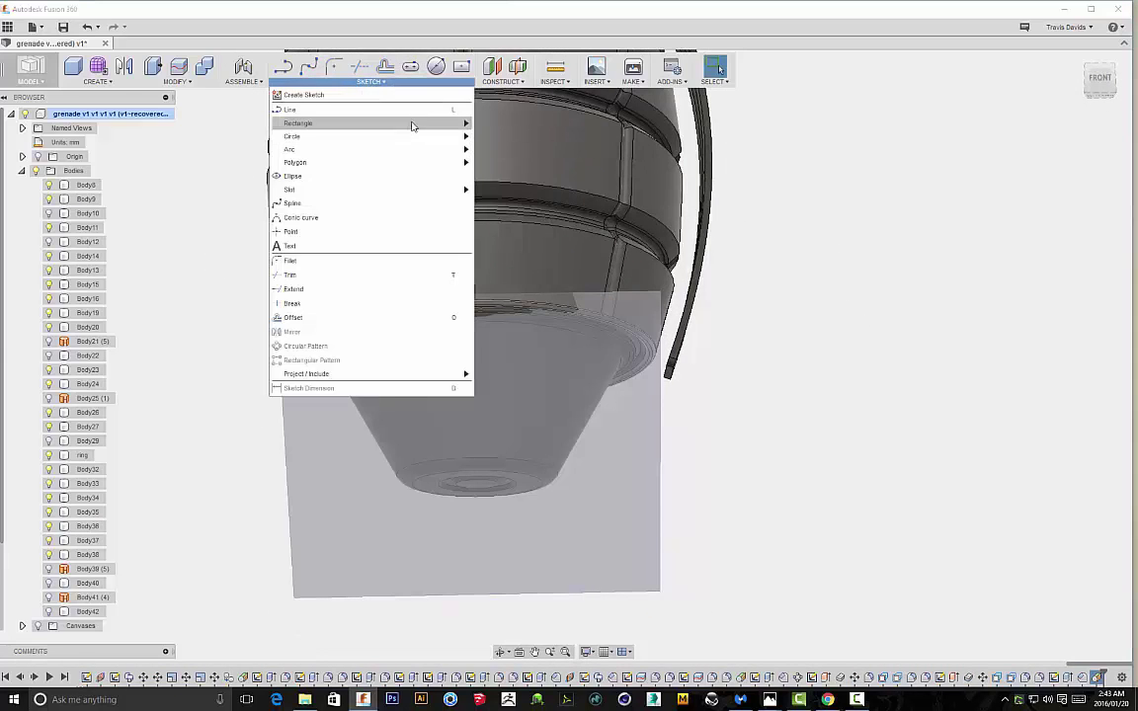
{"action": "left_click", "coordinate": [508, 190]}
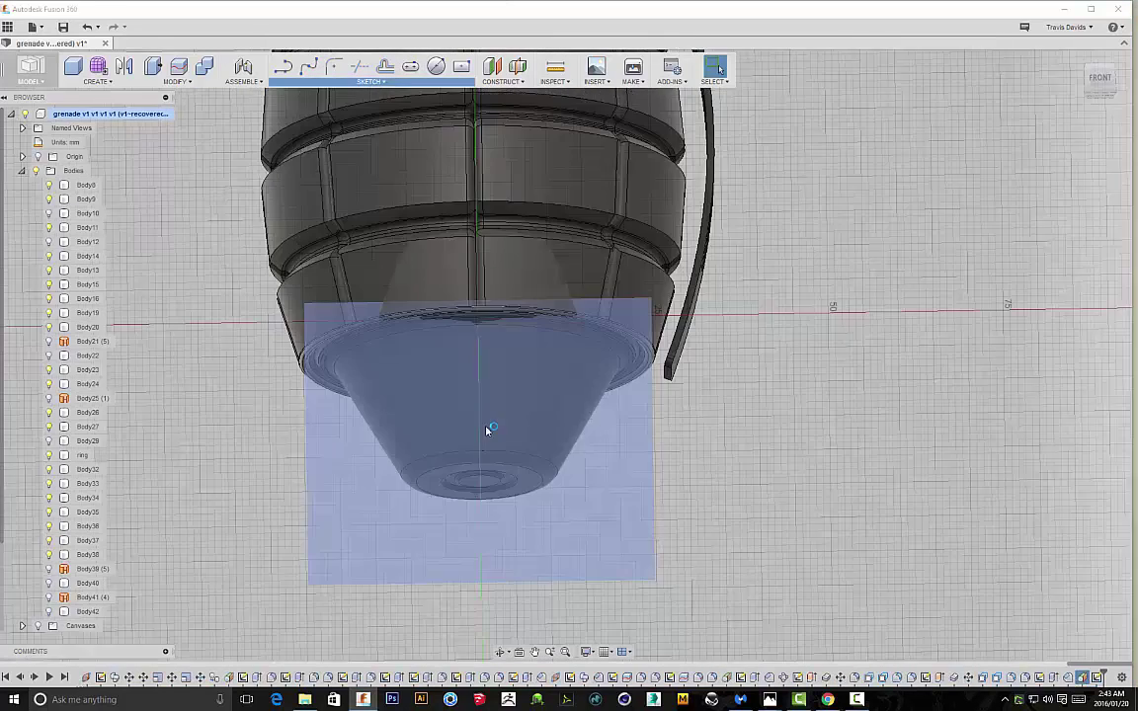
{"action": "left_click", "coordinate": [485, 411]}
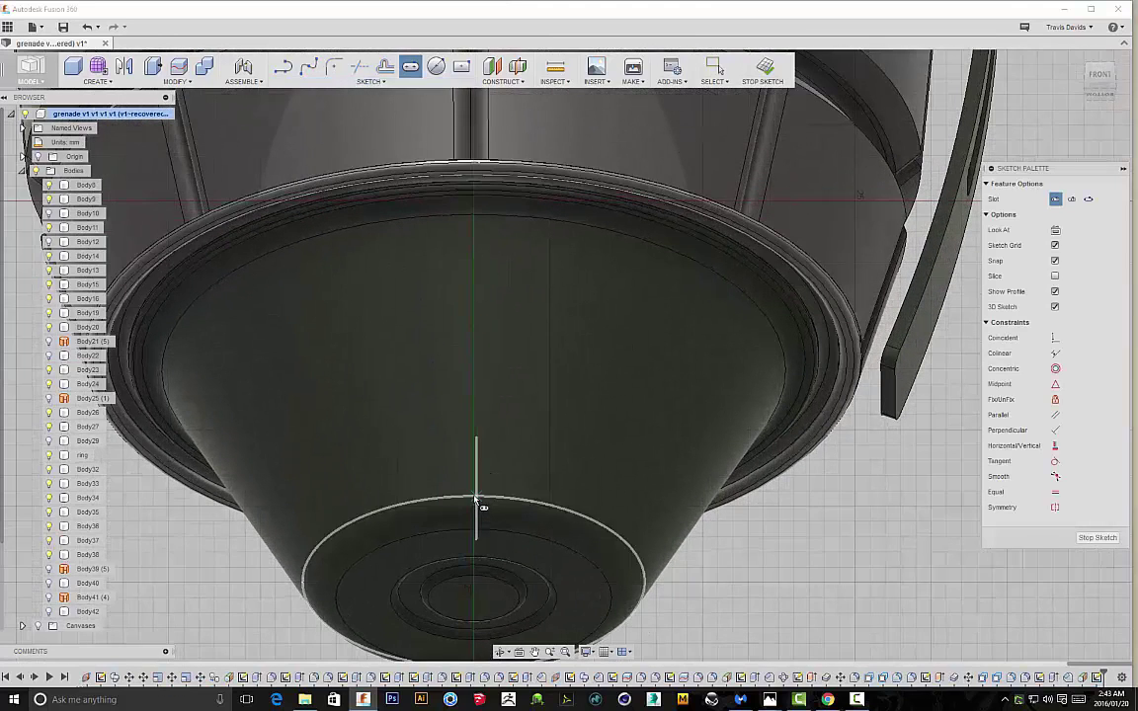
{"action": "left_click", "coordinate": [476, 502]}
{"action": "key", "text": "Escape"}
{"action": "left_click", "coordinate": [476, 454]}
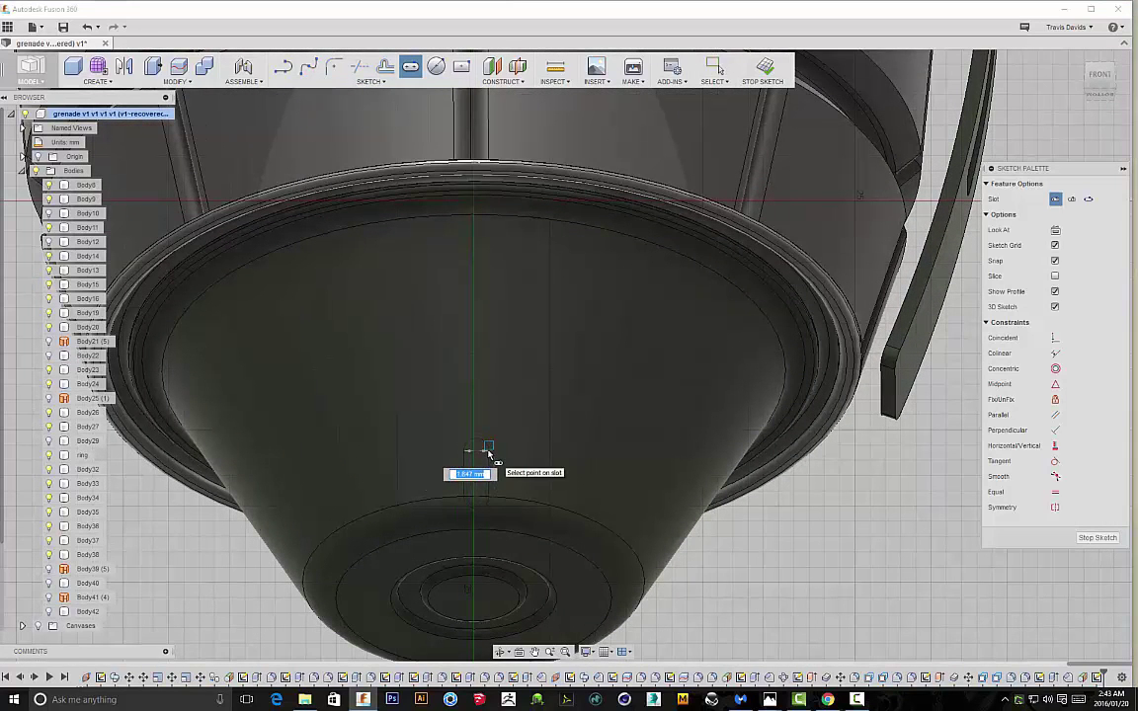
{"action": "scroll", "coordinate": [488, 454], "scroll_direction": "up", "scroll_amount": 5}
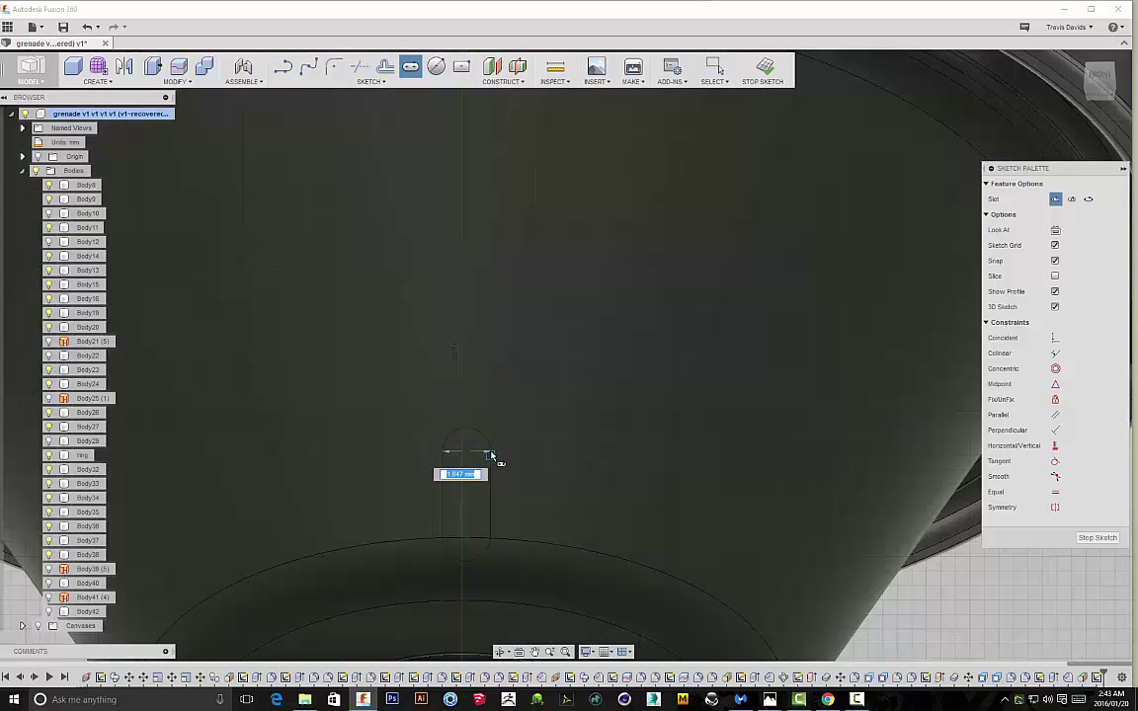
{"action": "left_click", "coordinate": [494, 457]}
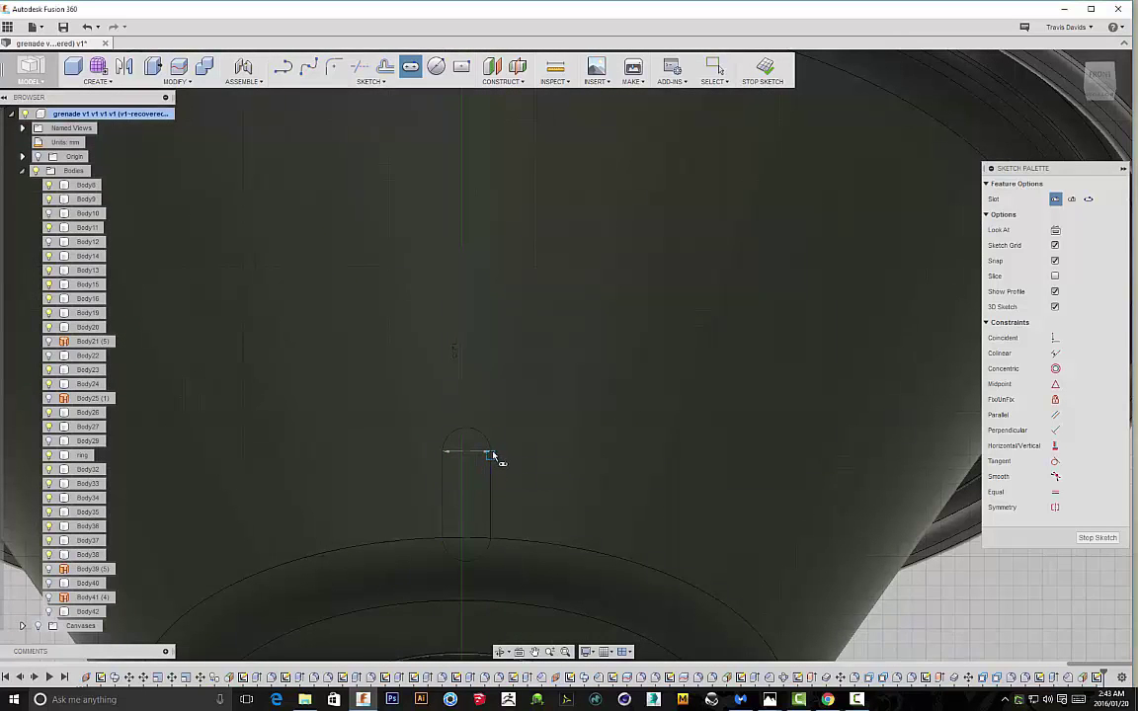
{"action": "scroll", "coordinate": [495, 457], "scroll_direction": "down", "scroll_amount": 8}
{"action": "right_click", "coordinate": [729, 528]}
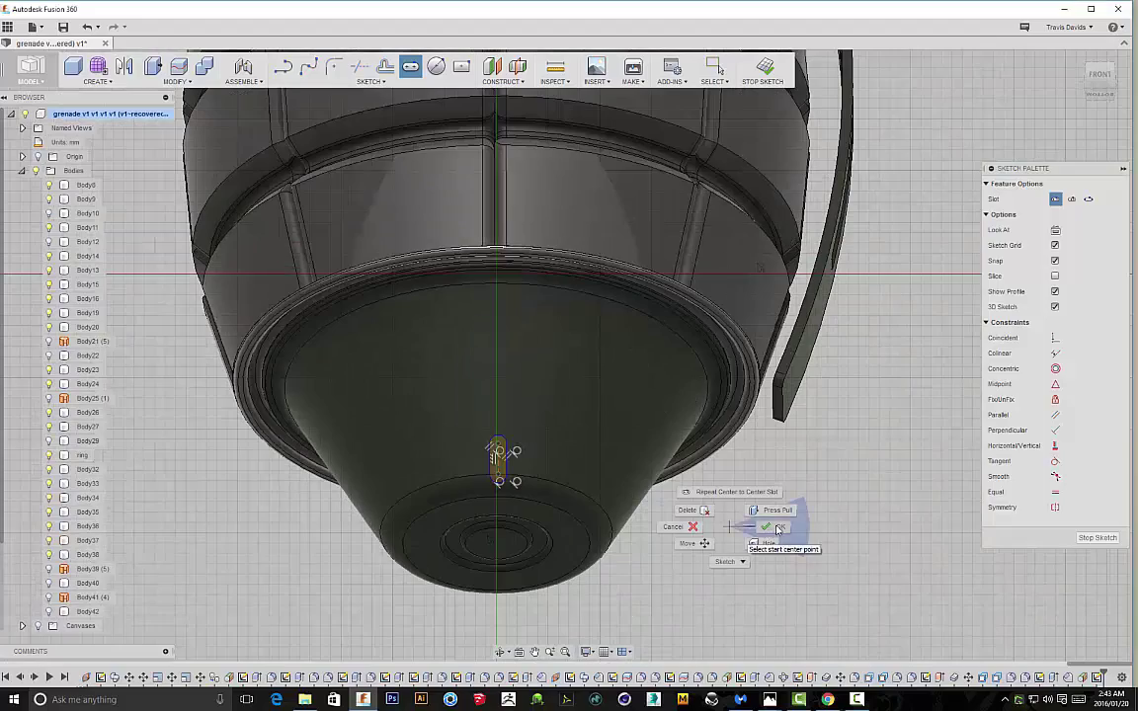
{"action": "left_click", "coordinate": [777, 528]}
Extrude the slot profile inward to cut a shallow recess into the bottom cone
{"action": "scroll", "coordinate": [517, 463], "scroll_direction": "up", "scroll_amount": 8}
{"action": "left_click", "coordinate": [462, 497]}
{"action": "scroll", "coordinate": [502, 508], "scroll_direction": "down", "scroll_amount": 10}
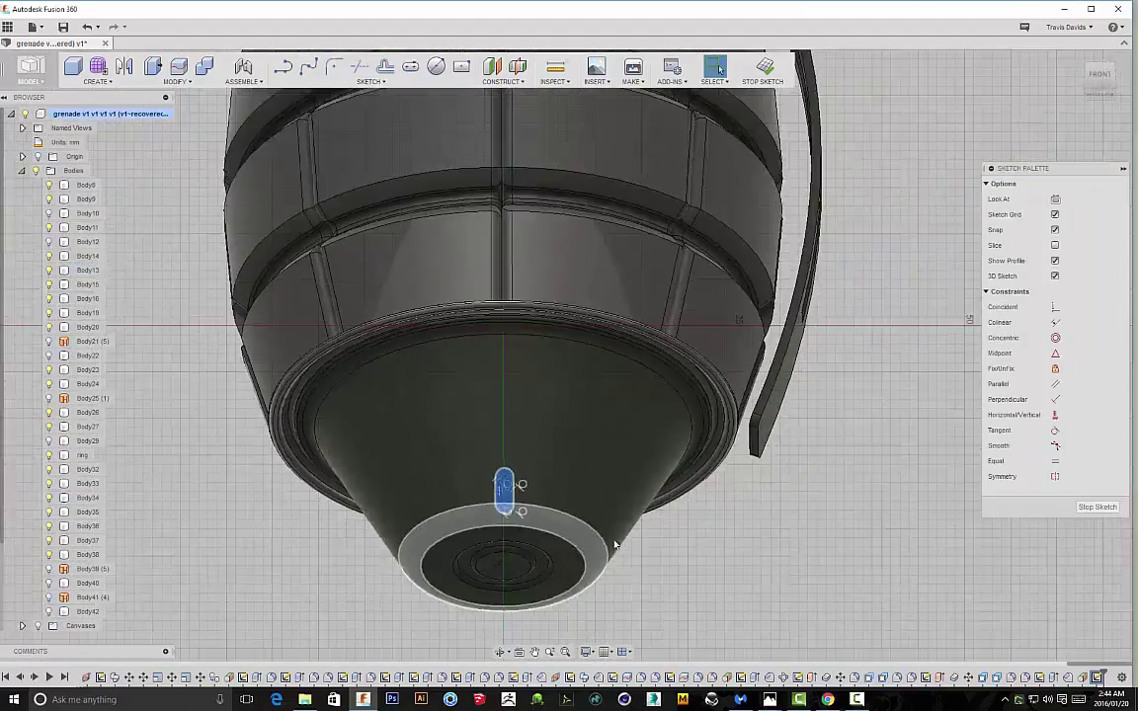
{"action": "middle_click_drag", "start_coordinate": [524, 499], "coordinate": [673, 507], "text": "shift"}
{"action": "right_click", "coordinate": [670, 506]}
{"action": "left_click", "coordinate": [663, 559]}
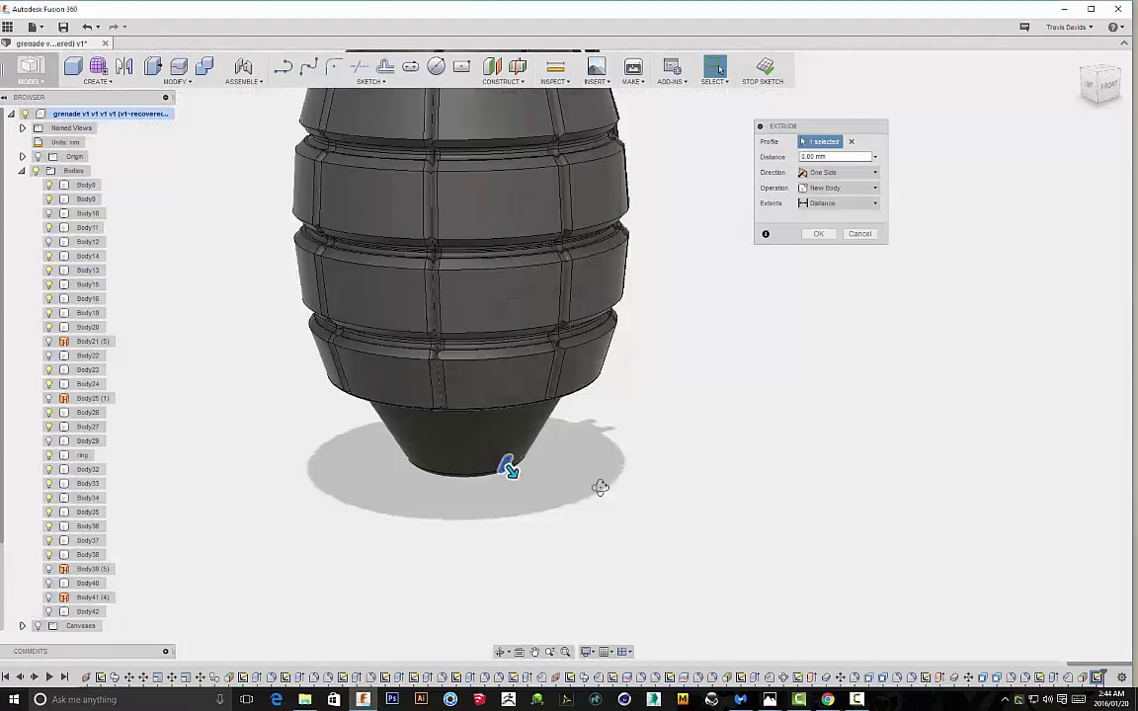
{"action": "scroll", "coordinate": [455, 464], "scroll_direction": "up", "scroll_amount": 8}
{"action": "left_click_drag", "start_coordinate": [454, 464], "coordinate": [425, 421]}
{"action": "scroll", "coordinate": [452, 467], "scroll_direction": "up", "scroll_amount": 4}
{"action": "left_click", "coordinate": [817, 265]}
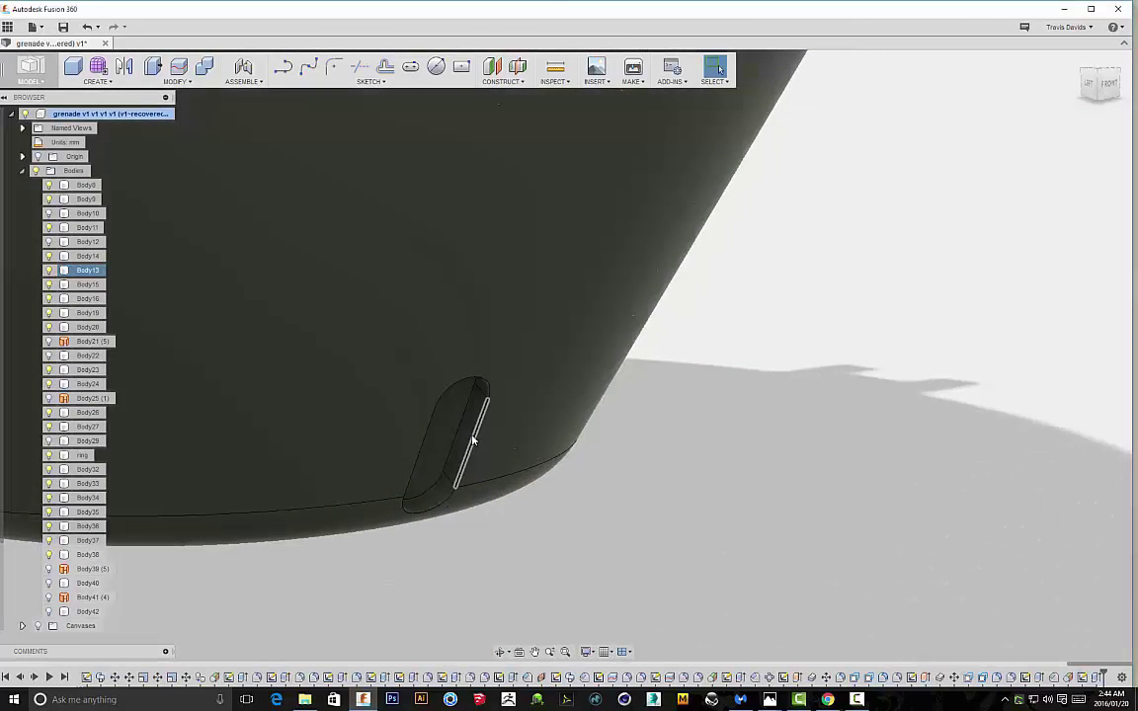
Fillet the outer rim of the slot recess with a 0.30 mm radius
{"action": "right_click", "coordinate": [679, 464]}
{"action": "left_click", "coordinate": [652, 517]}
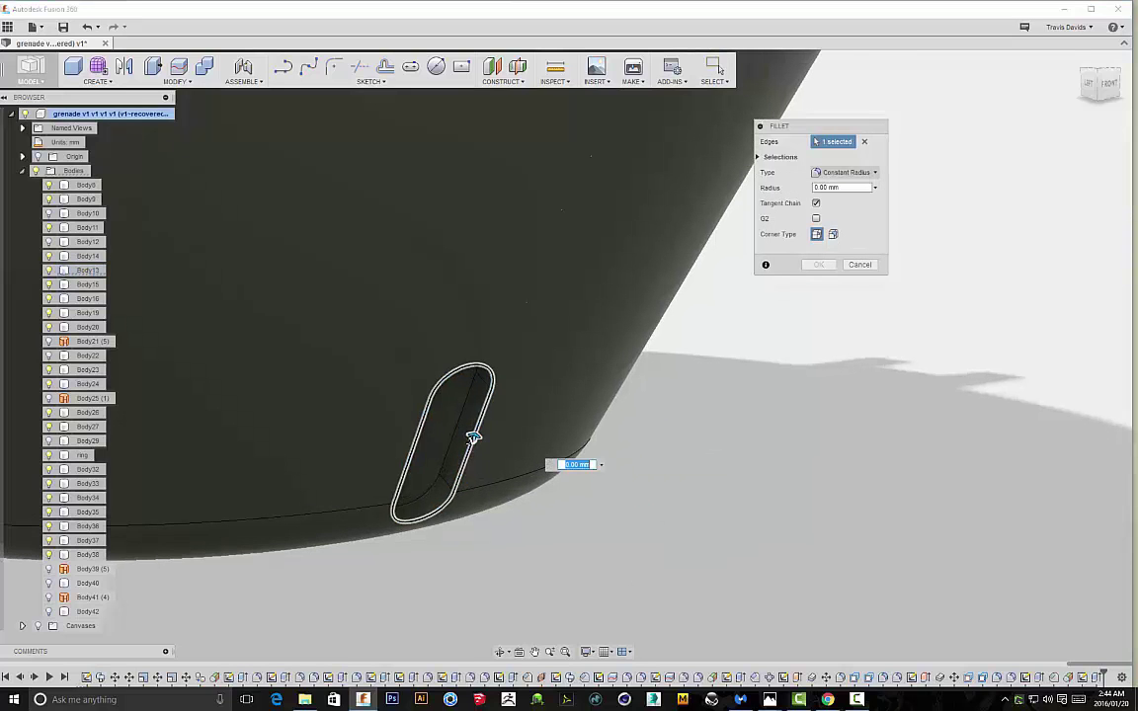
{"action": "left_click_drag", "start_coordinate": [475, 437], "coordinate": [477, 434]}
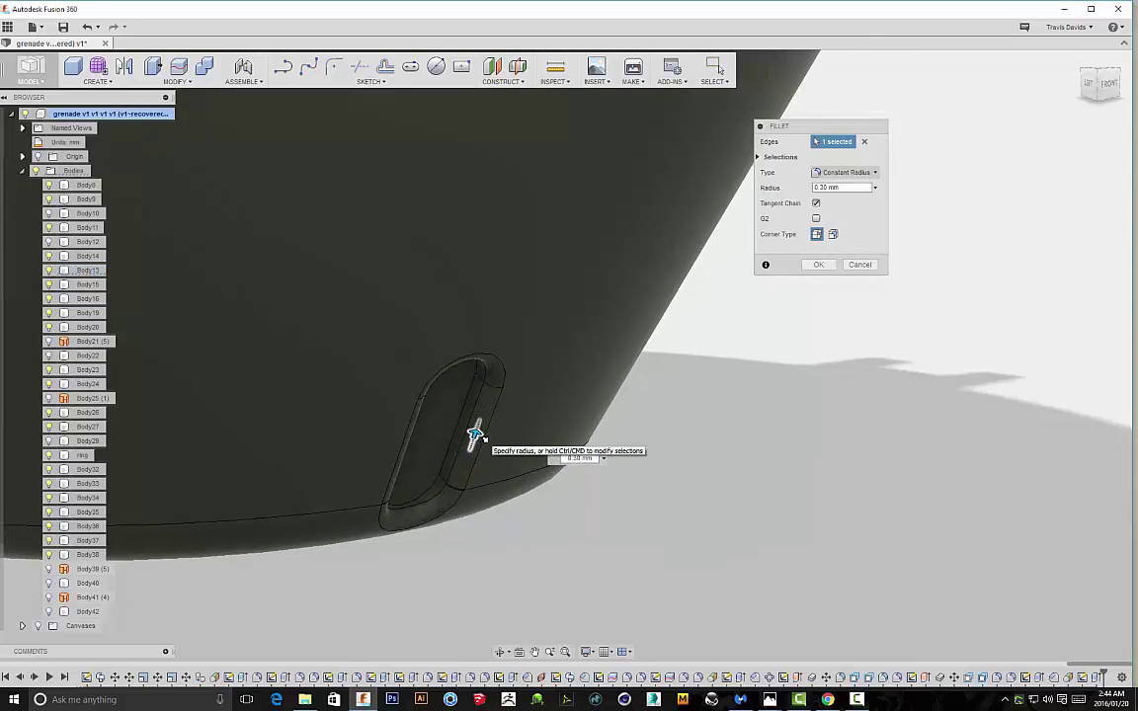
{"action": "scroll", "coordinate": [583, 538], "scroll_direction": "down", "scroll_amount": 3}
{"action": "scroll", "coordinate": [584, 538], "scroll_direction": "down", "scroll_amount": 2}
{"action": "middle_click_drag", "start_coordinate": [584, 539], "coordinate": [499, 503], "text": "shift"}
{"action": "scroll", "coordinate": [690, 516], "scroll_direction": "down", "scroll_amount": 5}
{"action": "left_click", "coordinate": [817, 266]}
Pattern the slot cut and its fillet in a full circle of 8 around the bottom cone's circular edge and check the result
{"action": "middle_click_drag", "start_coordinate": [795, 396], "coordinate": [704, 419], "text": "shift"}
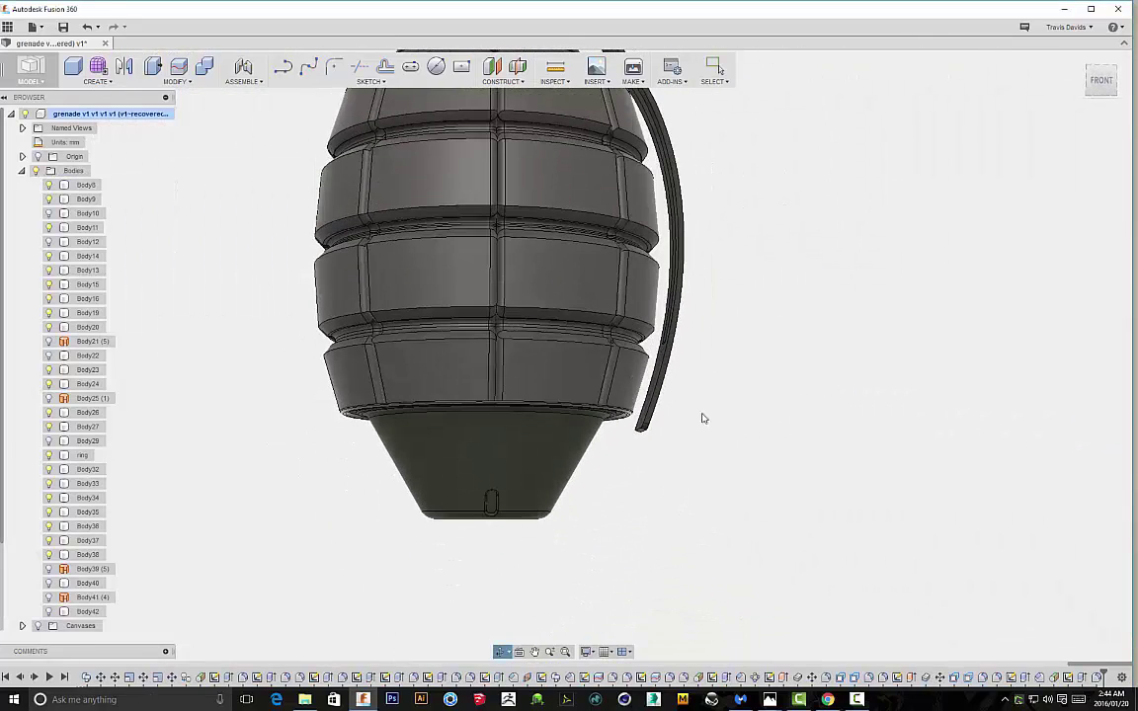
{"action": "left_click", "coordinate": [114, 65]}
{"action": "mouse_move", "coordinate": [120, 266]}
{"action": "left_click", "coordinate": [183, 285]}
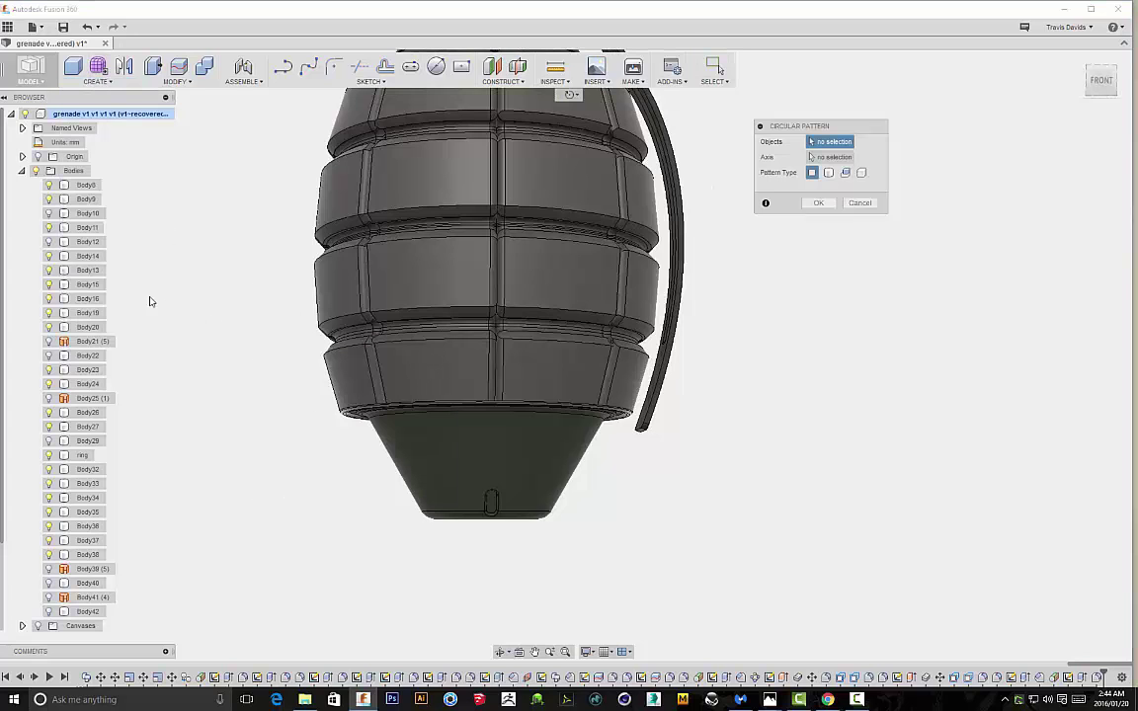
{"action": "left_click", "coordinate": [1093, 681]}
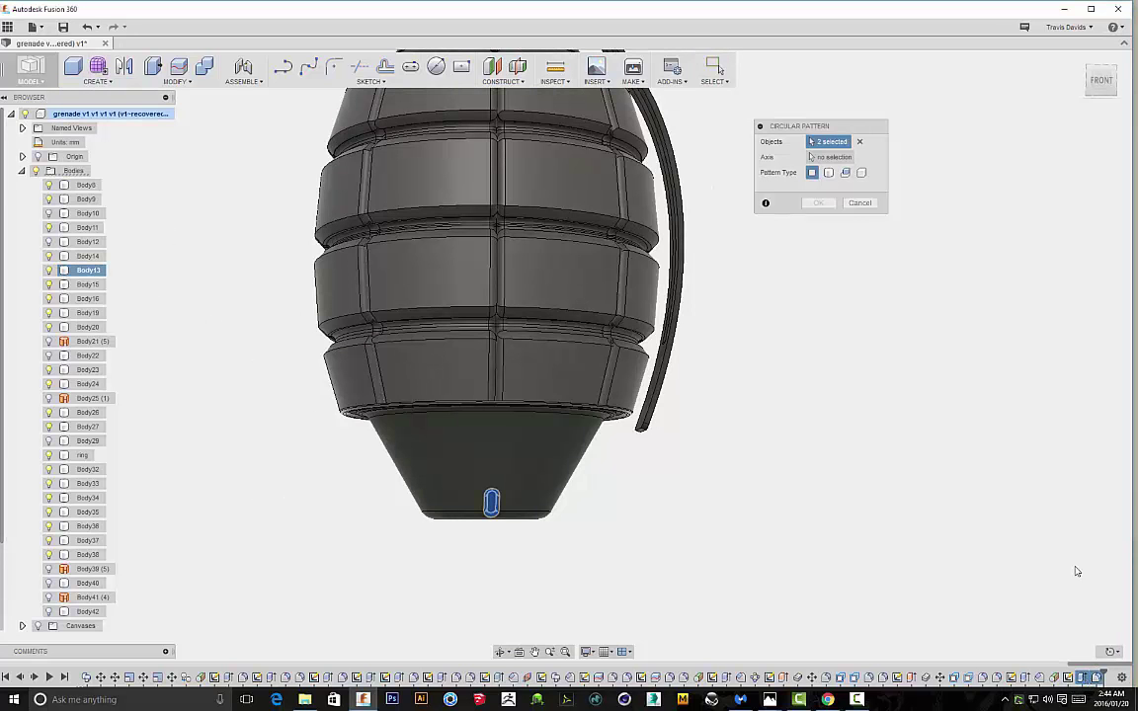
{"action": "left_click", "coordinate": [830, 157]}
{"action": "scroll", "coordinate": [540, 528], "scroll_direction": "up", "scroll_amount": 8}
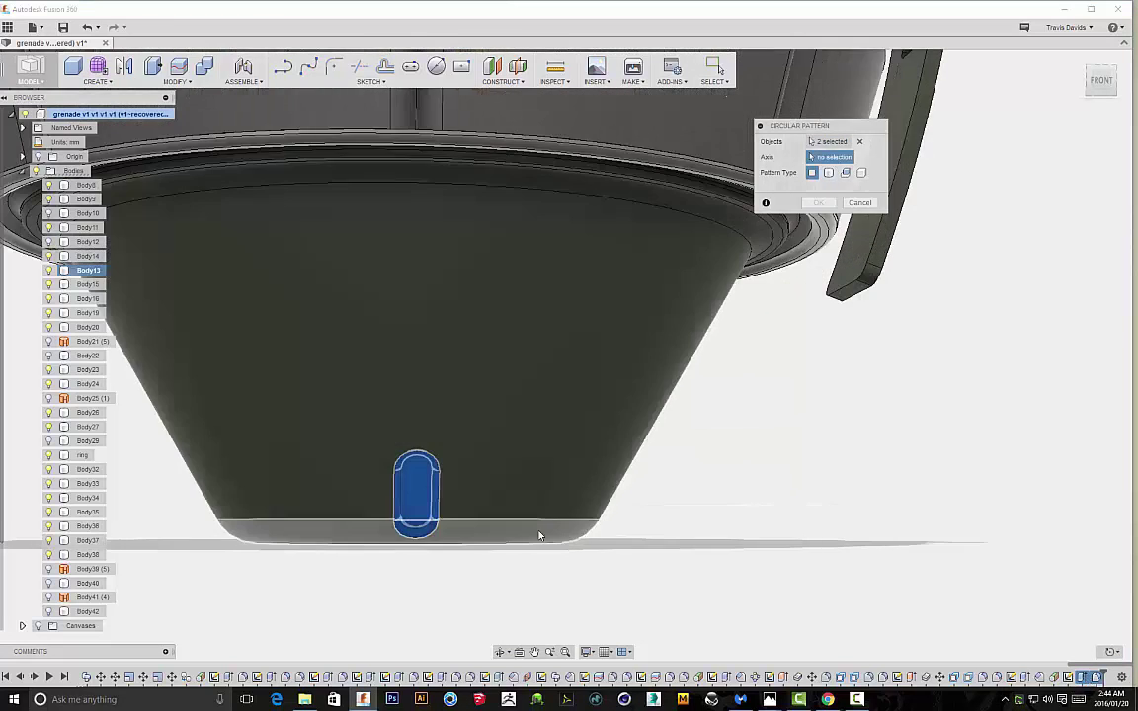
{"action": "left_click", "coordinate": [541, 529]}
{"action": "scroll", "coordinate": [540, 528], "scroll_direction": "down", "scroll_amount": 4}
{"action": "middle_click_drag", "start_coordinate": [640, 508], "coordinate": [721, 506], "text": "shift"}
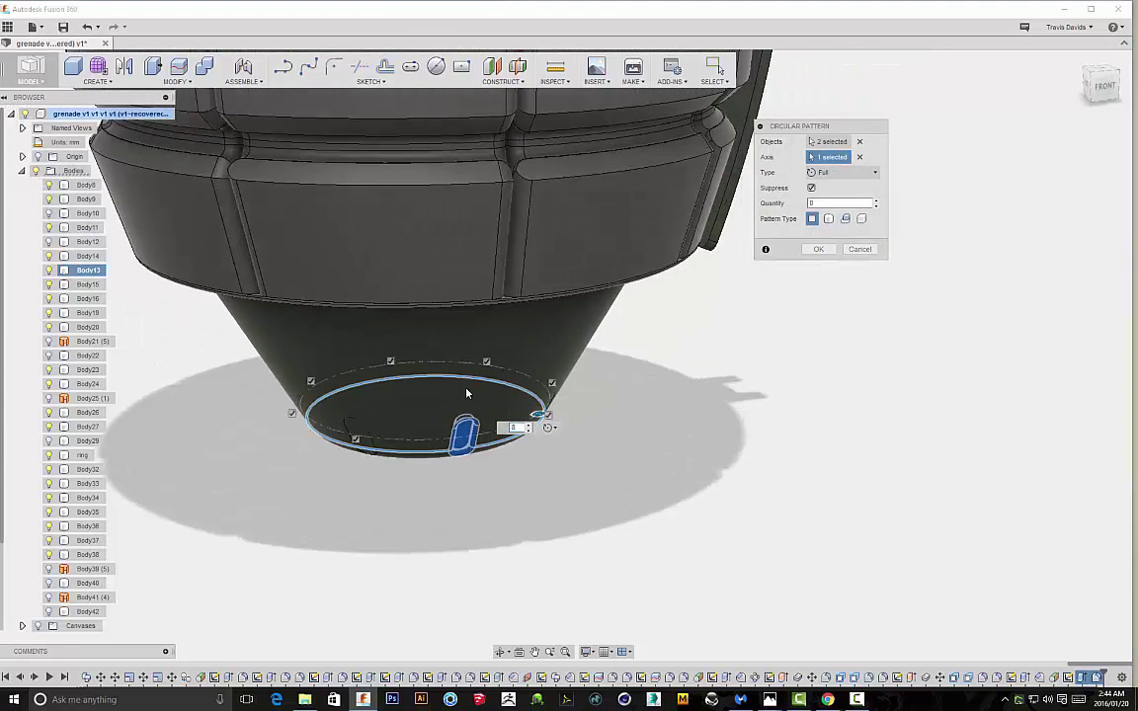
{"action": "left_click", "coordinate": [817, 250]}
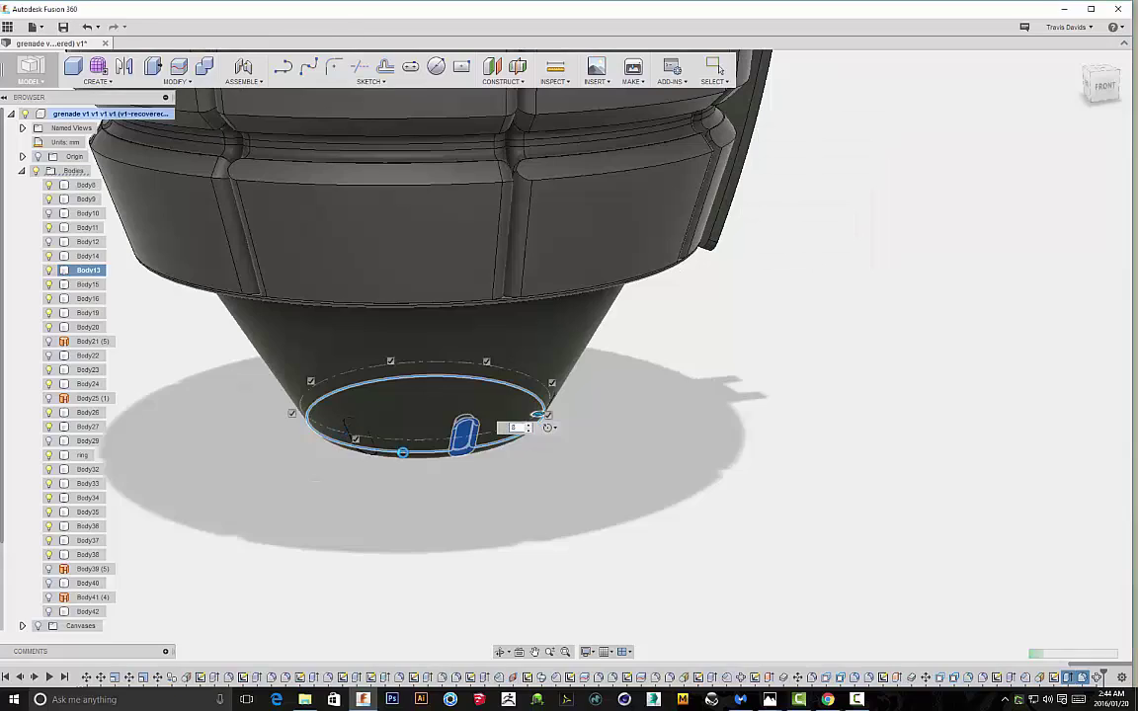
{"action": "middle_click_drag", "start_coordinate": [616, 509], "coordinate": [830, 524], "text": "shift"}
{"action": "scroll", "coordinate": [763, 416], "scroll_direction": "down", "scroll_amount": 4}
{"action": "middle_click_drag", "start_coordinate": [820, 460], "coordinate": [795, 455], "text": "shift"}
{"action": "middle_click_drag", "start_coordinate": [830, 395], "coordinate": [808, 457]}
{"action": "scroll", "coordinate": [775, 487], "scroll_direction": "down", "scroll_amount": 2}
{"action": "scroll", "coordinate": [820, 475], "scroll_direction": "down", "scroll_amount": 1}
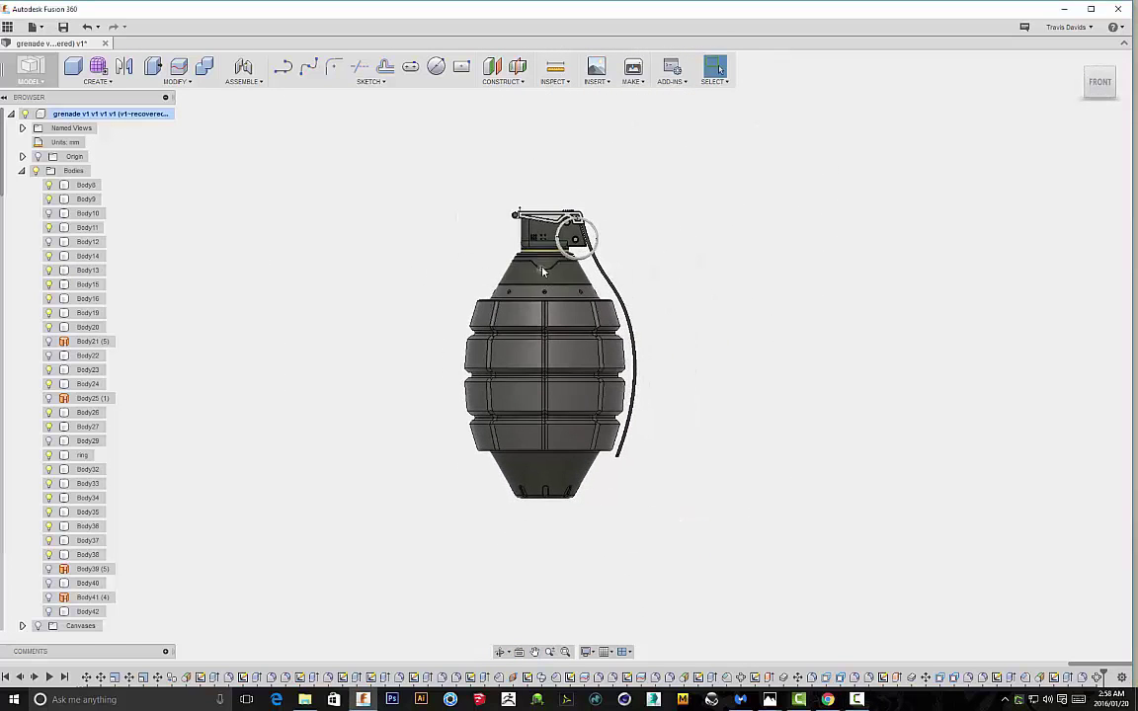
Open the sketch of the upper cone's notched split line for editing and hide all bodies
{"action": "scroll", "coordinate": [126, 547], "scroll_direction": "down", "scroll_amount": 15}
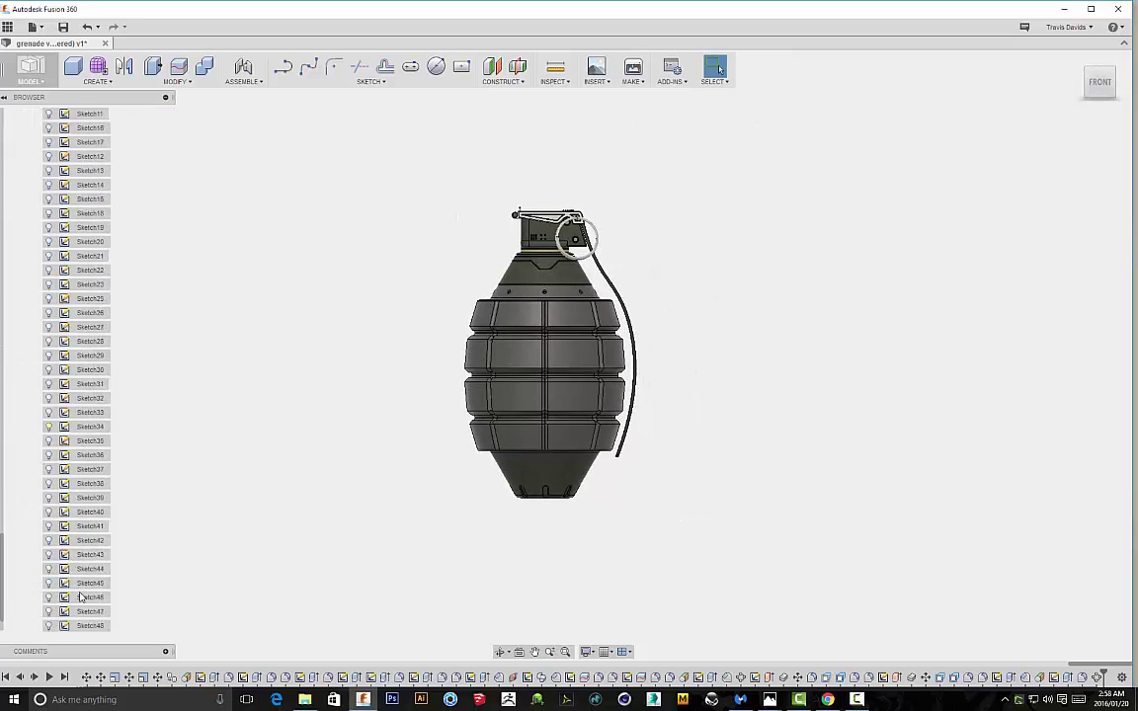
{"action": "left_click", "coordinate": [85, 598]}
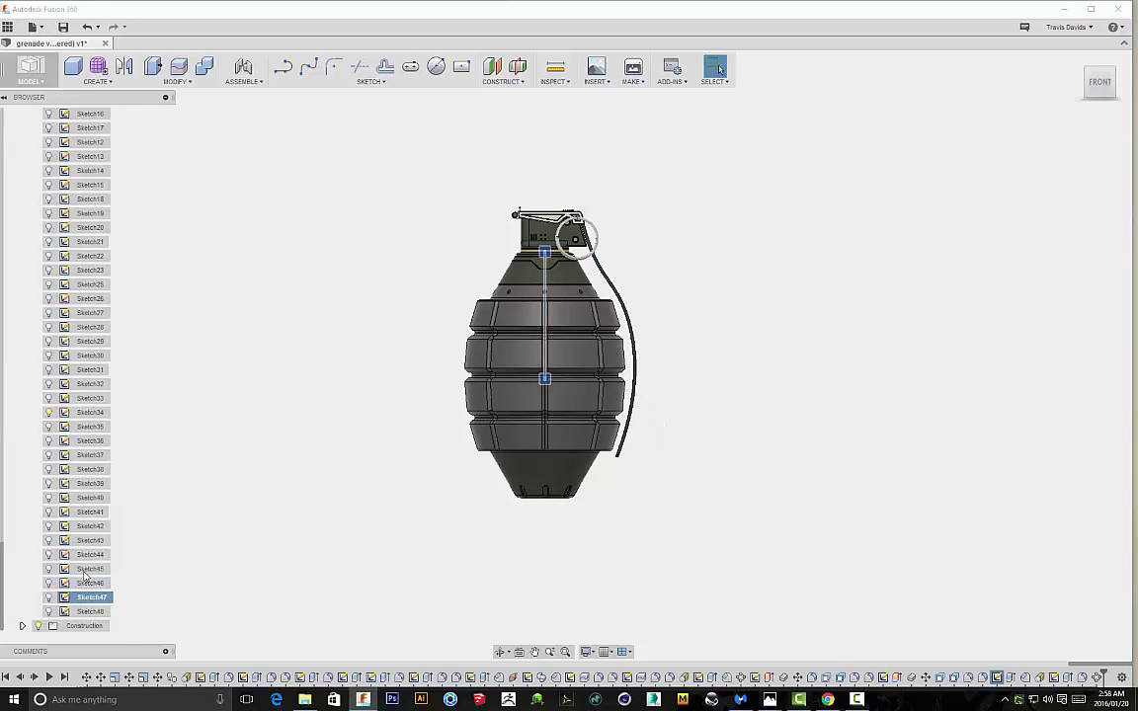
{"action": "left_click", "coordinate": [84, 540]}
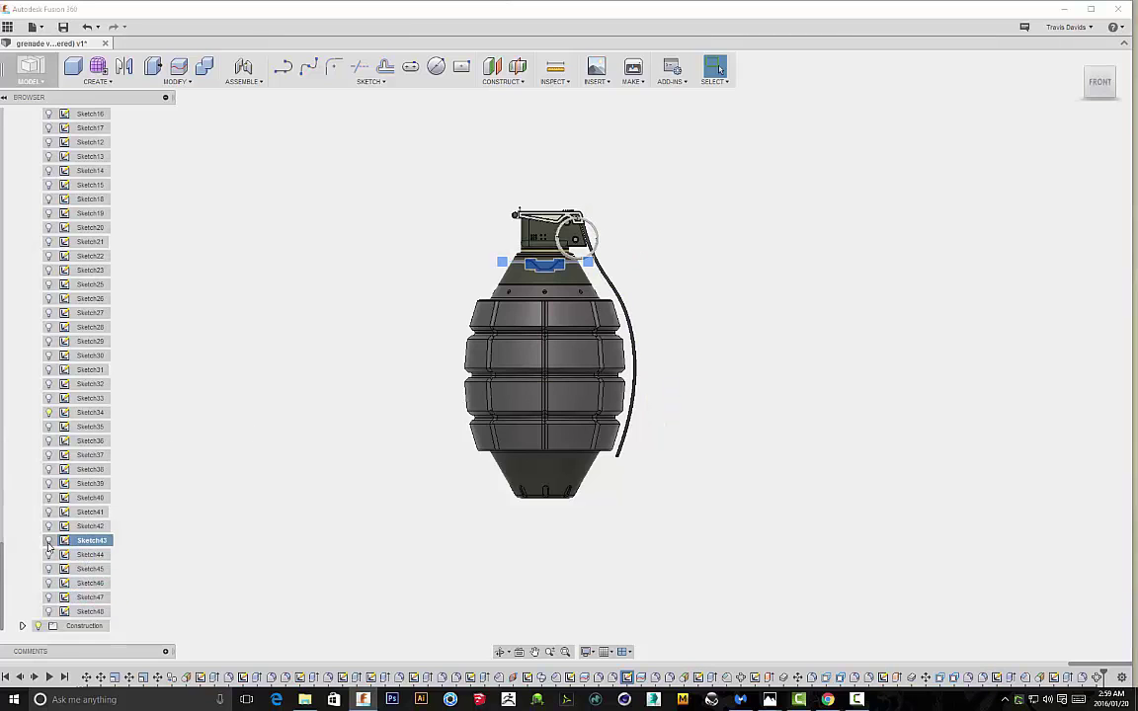
{"action": "double_click", "coordinate": [87, 541]}
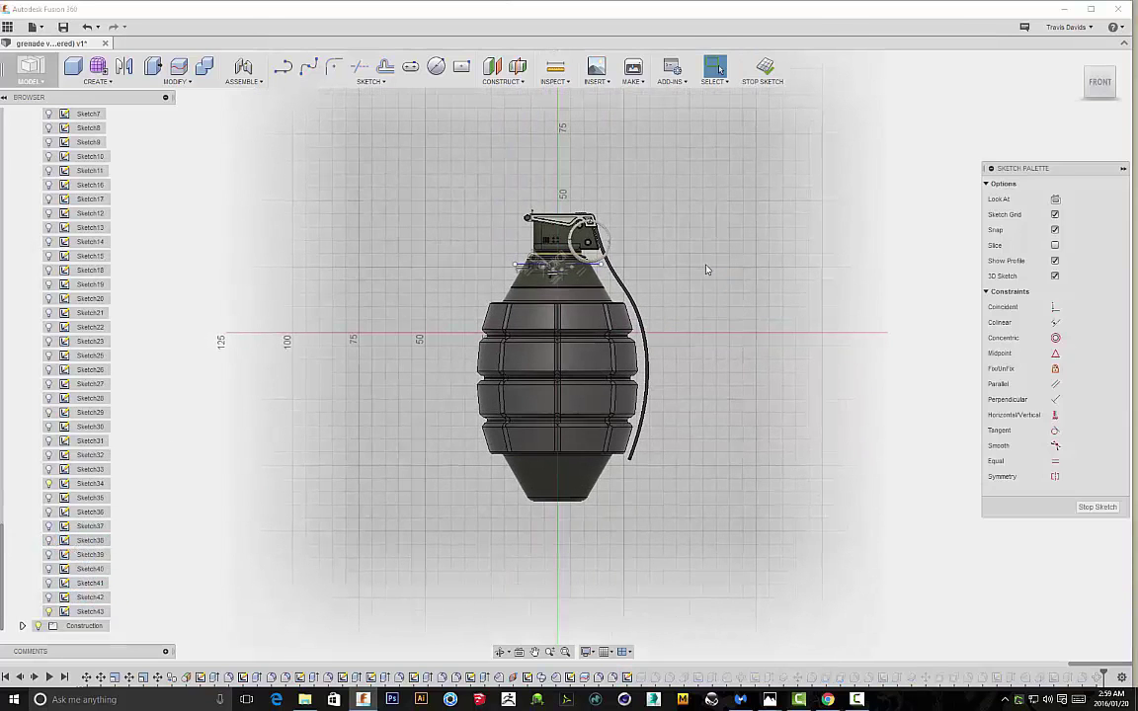
{"action": "scroll", "coordinate": [31, 212], "scroll_direction": "up", "scroll_amount": 15}
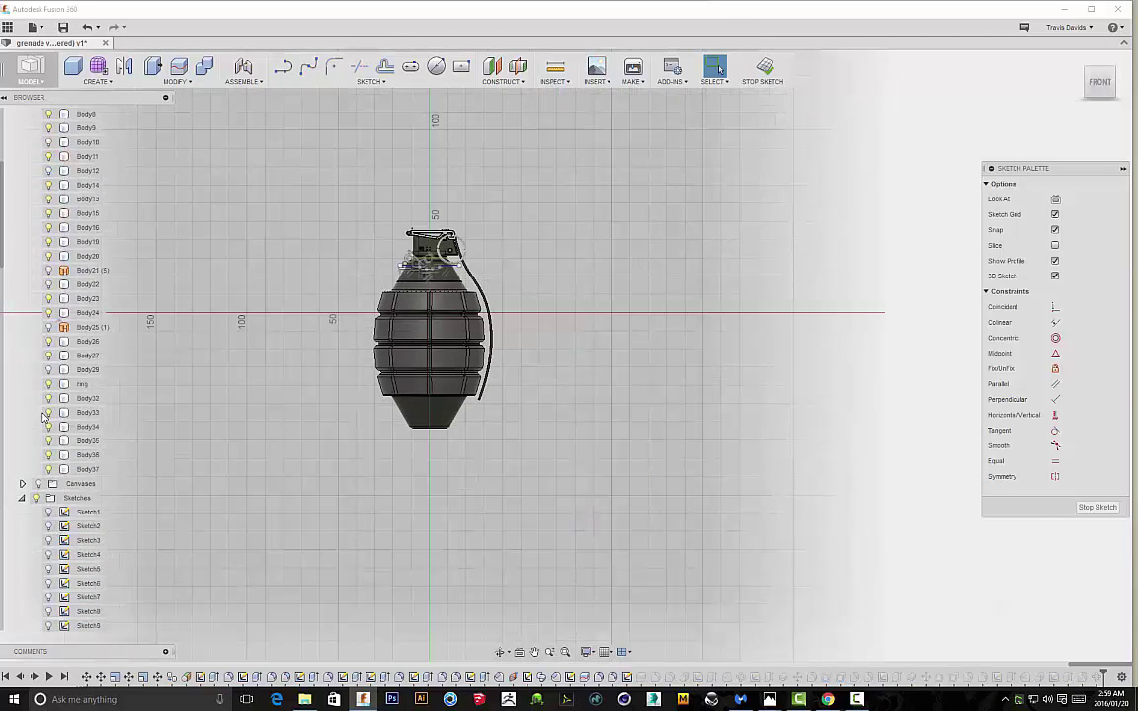
{"action": "left_click", "coordinate": [36, 171]}
{"action": "scroll", "coordinate": [441, 286], "scroll_direction": "up", "scroll_amount": 5}
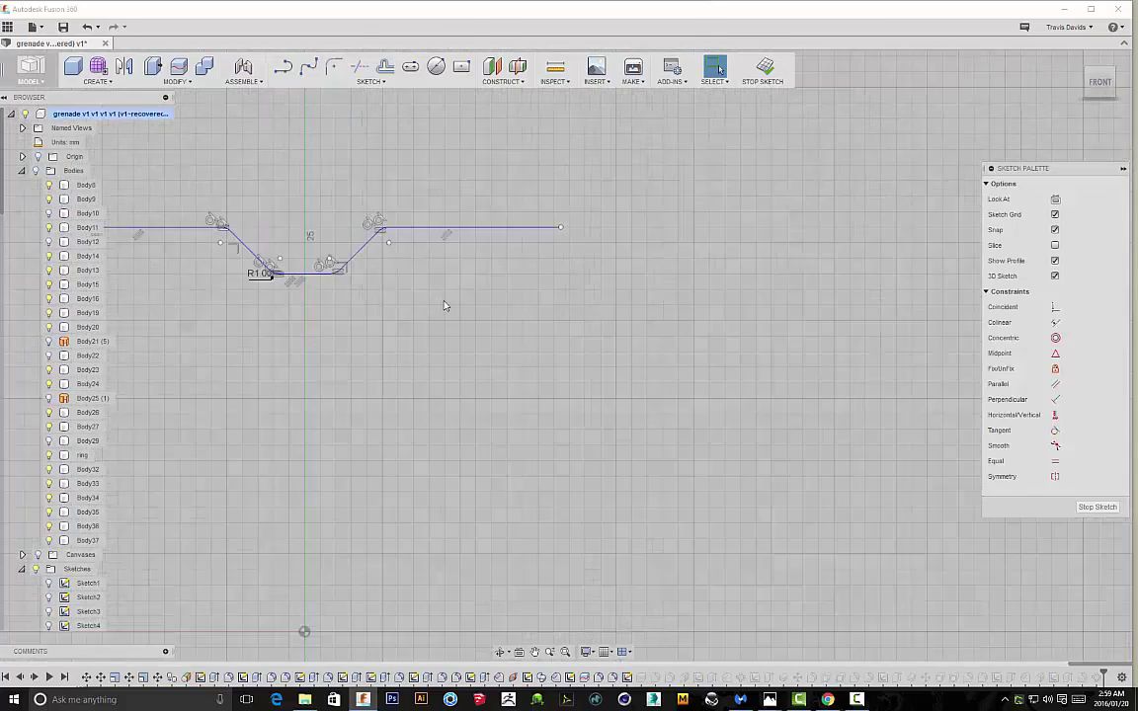
Examine the rounded corners of the sketched dip along with their radius dimension and equal constraints
{"action": "scroll", "coordinate": [553, 242], "scroll_direction": "up", "scroll_amount": 6}
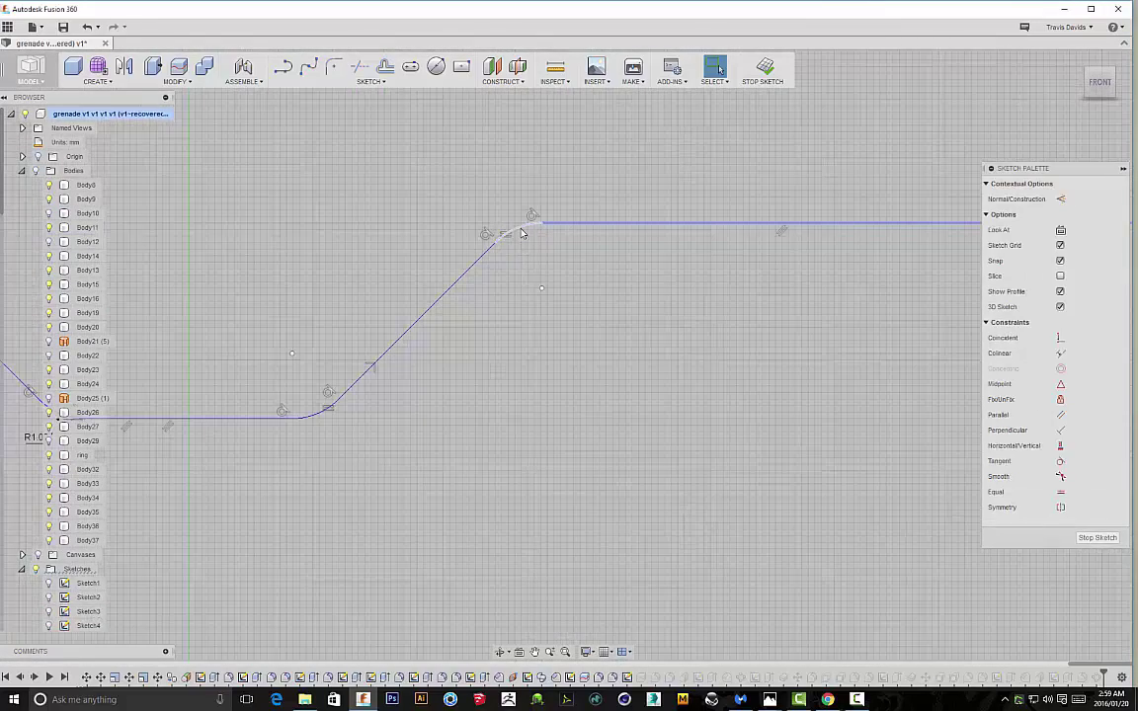
{"action": "scroll", "coordinate": [578, 448], "scroll_direction": "down", "scroll_amount": 1}
{"action": "middle_click_drag", "start_coordinate": [578, 448], "coordinate": [774, 428]}
{"action": "scroll", "coordinate": [388, 396], "scroll_direction": "up", "scroll_amount": 3}
{"action": "left_click", "coordinate": [386, 411]}
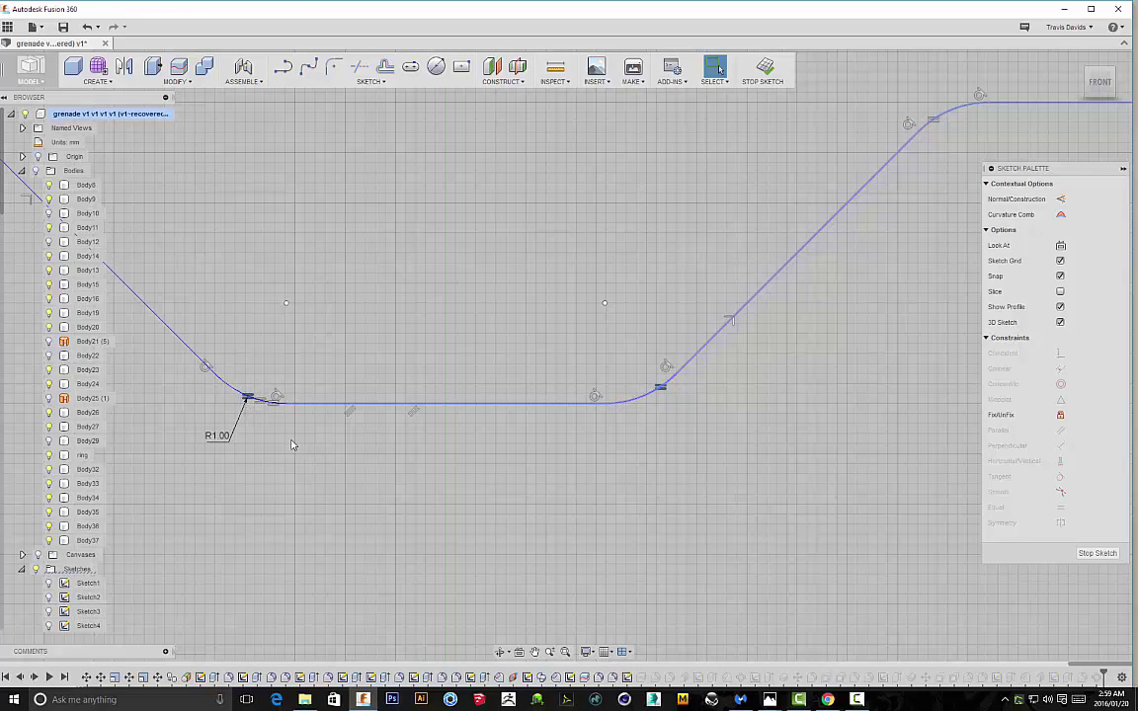
{"action": "scroll", "coordinate": [381, 434], "scroll_direction": "up", "scroll_amount": 3}
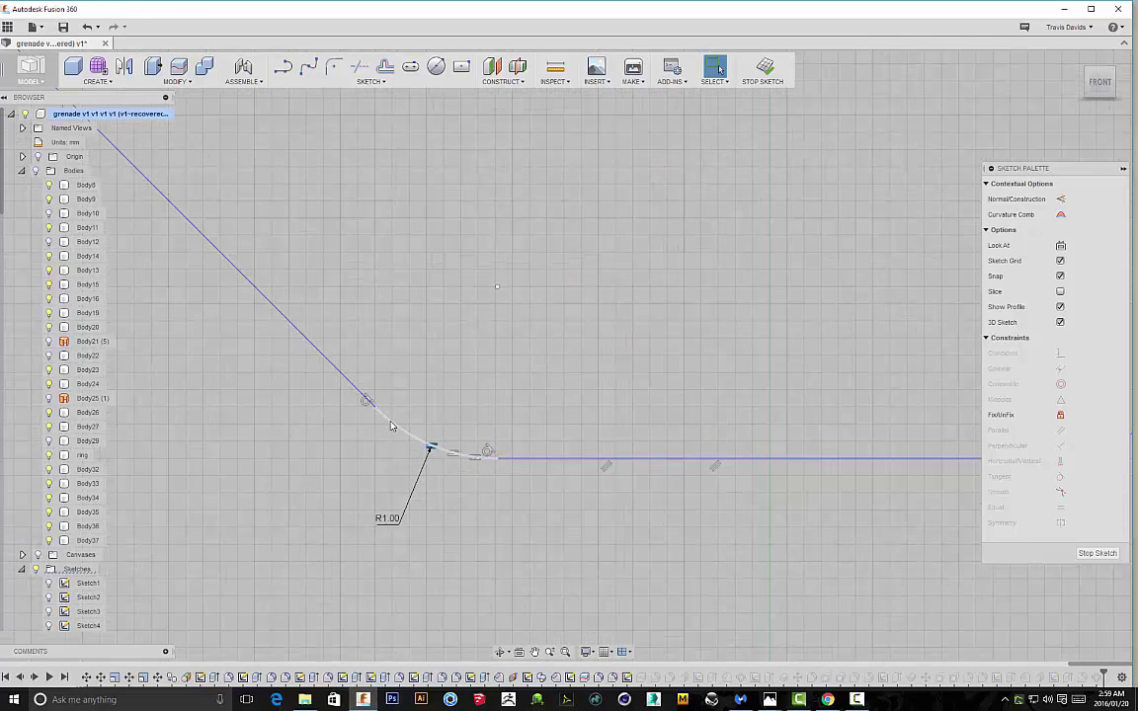
{"action": "scroll", "coordinate": [348, 406], "scroll_direction": "down", "scroll_amount": 4}
{"action": "scroll", "coordinate": [304, 369], "scroll_direction": "up", "scroll_amount": 4}
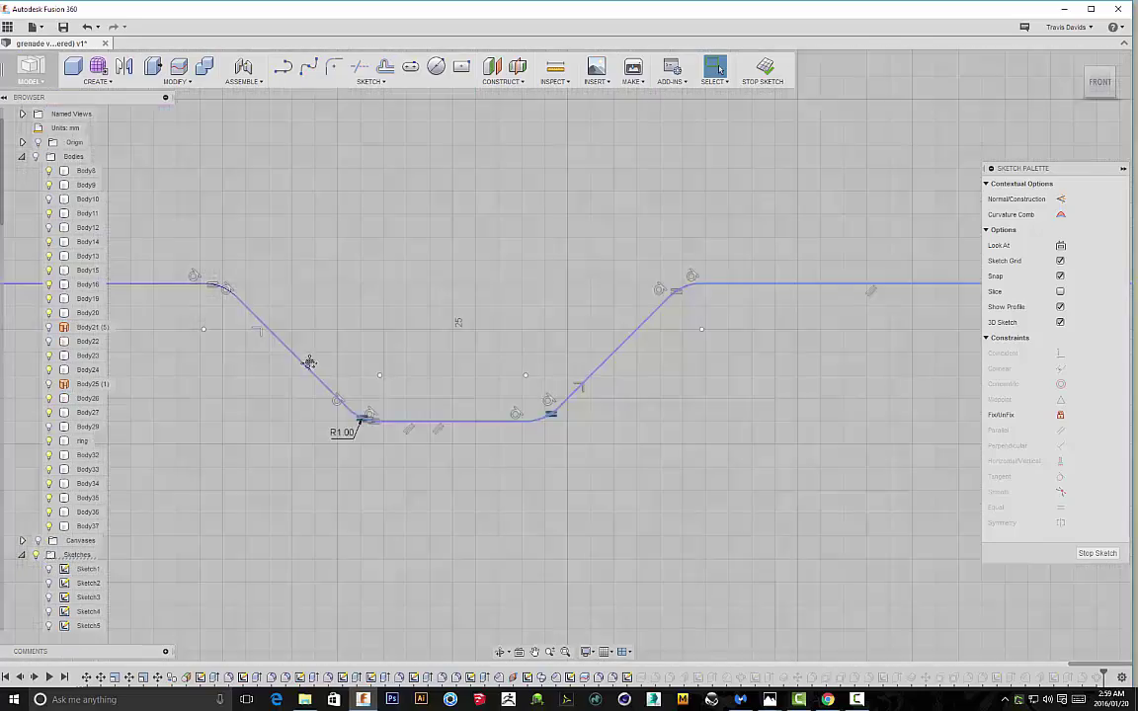
{"action": "scroll", "coordinate": [297, 302], "scroll_direction": "down", "scroll_amount": 8}
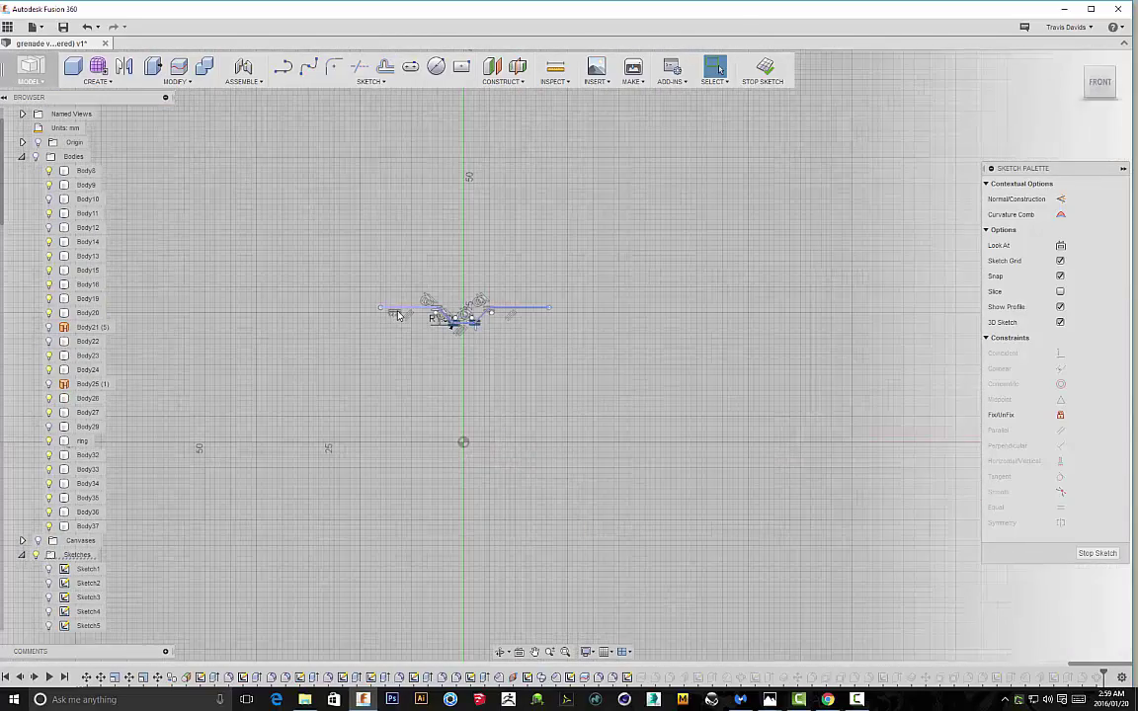
Copy the notched split line in the sketch, rotate the copy 180 degrees, and shift it horizontally toward the original
{"action": "key", "text": "m"}
{"action": "mouse_move", "coordinate": [521, 245]}
{"action": "left_mouse_down"}
{"action": "mouse_move", "coordinate": [419, 264]}
{"action": "mouse_move", "coordinate": [418, 393]}
{"action": "mouse_move", "coordinate": [518, 407]}
{"action": "left_mouse_up"}
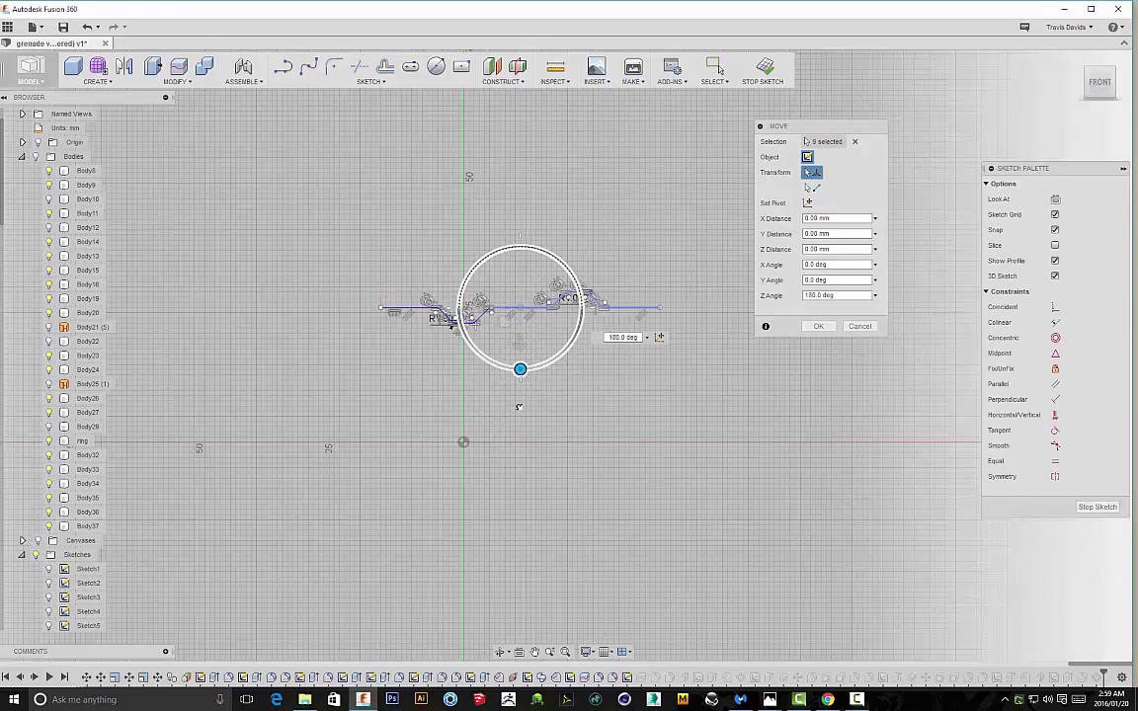
{"action": "left_click_drag", "start_coordinate": [484, 309], "coordinate": [393, 312]}
{"action": "scroll", "coordinate": [285, 324], "scroll_direction": "up", "scroll_amount": 3}
{"action": "mouse_move", "coordinate": [217, 299]}
{"action": "left_mouse_down"}
{"action": "mouse_move", "coordinate": [178, 299]}
{"action": "mouse_move", "coordinate": [204, 299]}
{"action": "left_mouse_up"}
{"action": "scroll", "coordinate": [177, 300], "scroll_direction": "down", "scroll_amount": 1}
{"action": "middle_click_drag", "start_coordinate": [168, 301], "coordinate": [305, 304]}
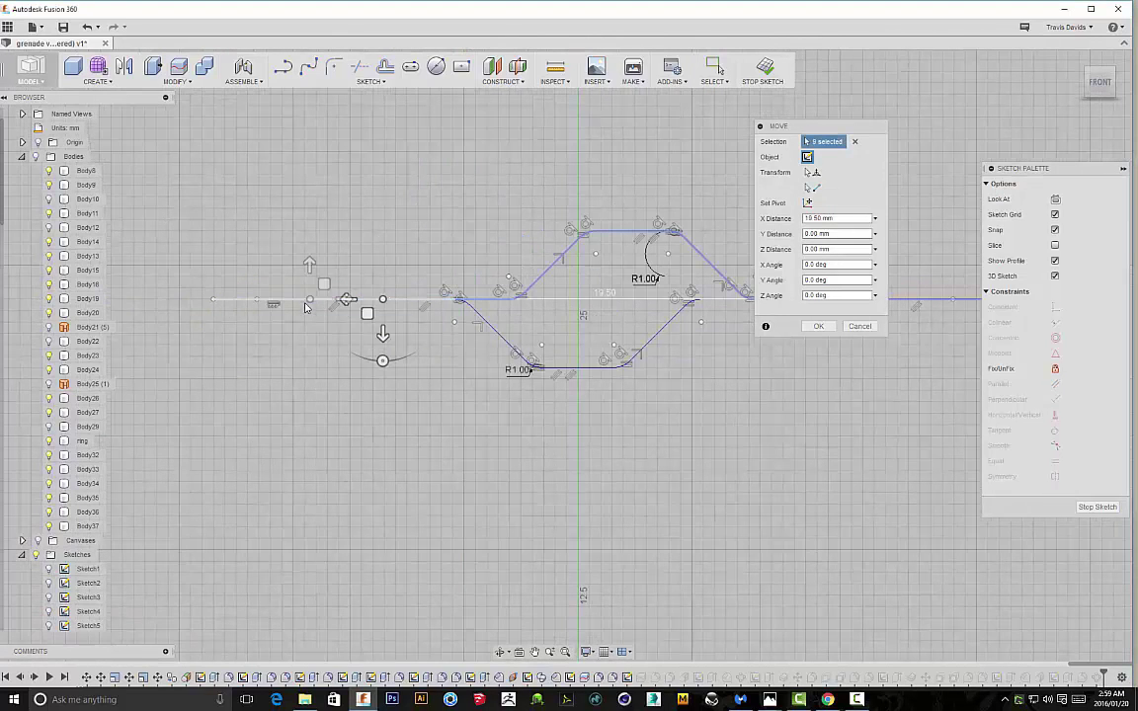
Align the flipped copy under the original, show all bodies, and move the copy down 78 mm onto the bottom cone
{"action": "mouse_move", "coordinate": [348, 300]}
{"action": "left_mouse_down"}
{"action": "mouse_move", "coordinate": [299, 299]}
{"action": "mouse_move", "coordinate": [335, 355]}
{"action": "mouse_move", "coordinate": [335, 490]}
{"action": "mouse_move", "coordinate": [371, 533]}
{"action": "left_mouse_up"}
{"action": "scroll", "coordinate": [370, 533], "scroll_direction": "down", "scroll_amount": 5}
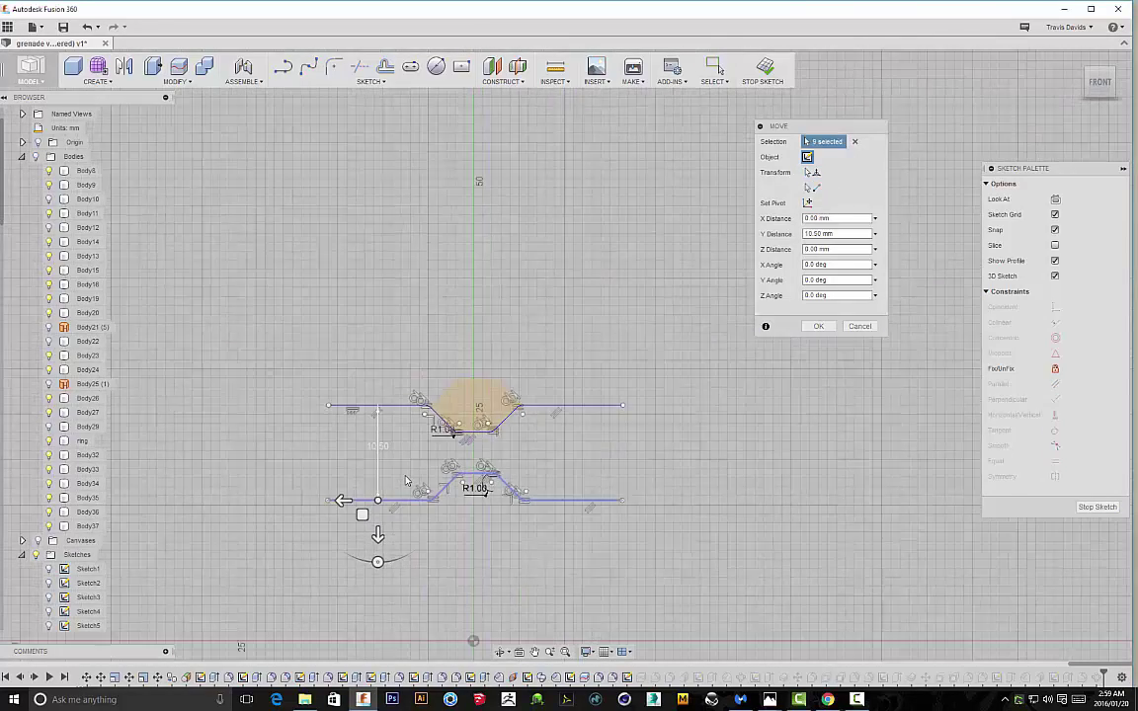
{"action": "left_click", "coordinate": [35, 156]}
{"action": "middle_click_drag", "start_coordinate": [492, 574], "coordinate": [492, 252]}
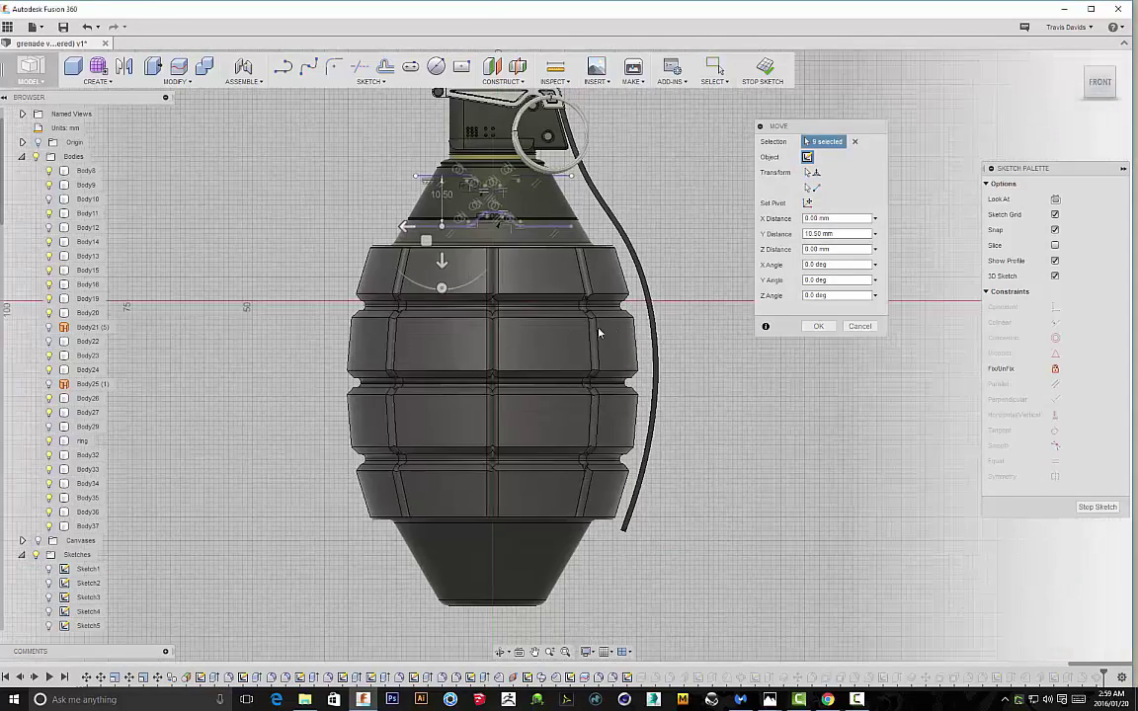
{"action": "scroll", "coordinate": [492, 252], "scroll_direction": "down", "scroll_amount": 3}
{"action": "left_click_drag", "start_coordinate": [484, 286], "coordinate": [483, 533]}
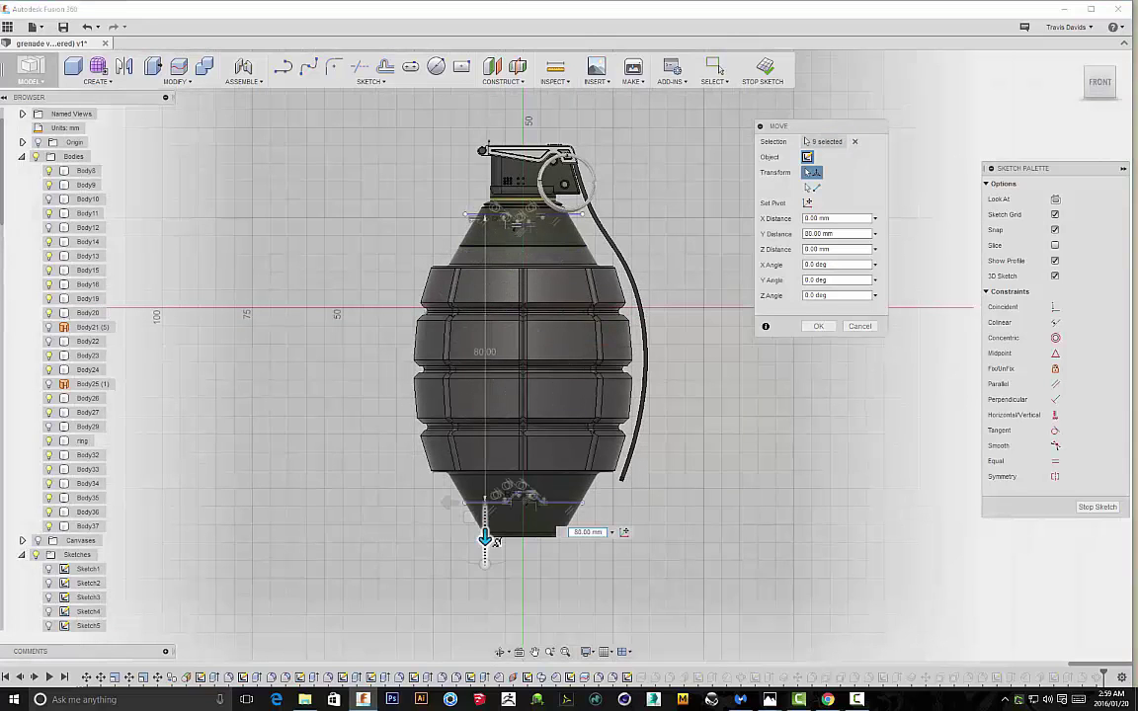
{"action": "scroll", "coordinate": [498, 551], "scroll_direction": "up", "scroll_amount": 4}
{"action": "left_click_drag", "start_coordinate": [453, 473], "coordinate": [453, 451]}
{"action": "scroll", "coordinate": [311, 335], "scroll_direction": "down", "scroll_amount": 4}
{"action": "middle_click_drag", "start_coordinate": [334, 378], "coordinate": [339, 498]}
{"action": "scroll", "coordinate": [351, 534], "scroll_direction": "down", "scroll_amount": 3}
{"action": "scroll", "coordinate": [338, 498], "scroll_direction": "up", "scroll_amount": 4}
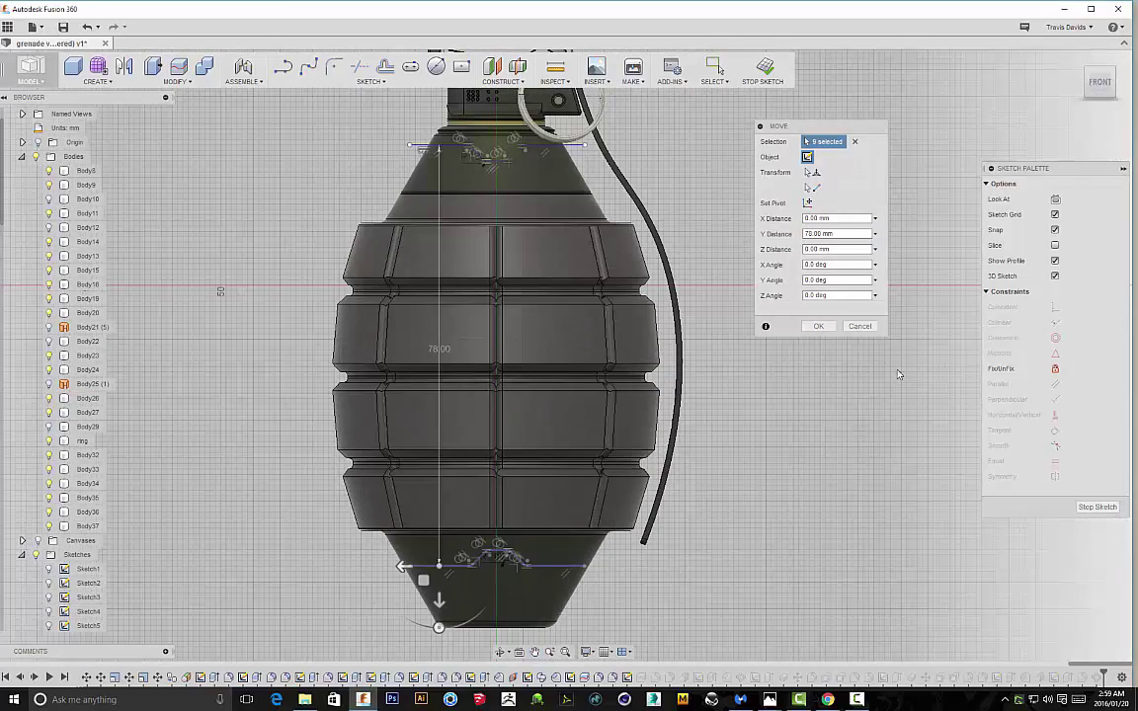
{"action": "left_click", "coordinate": [818, 326]}
Extend the copied split line horizontally at both ends past the bottom cone's sides and finish the sketch
{"action": "middle_click_drag", "start_coordinate": [571, 579], "coordinate": [577, 475]}
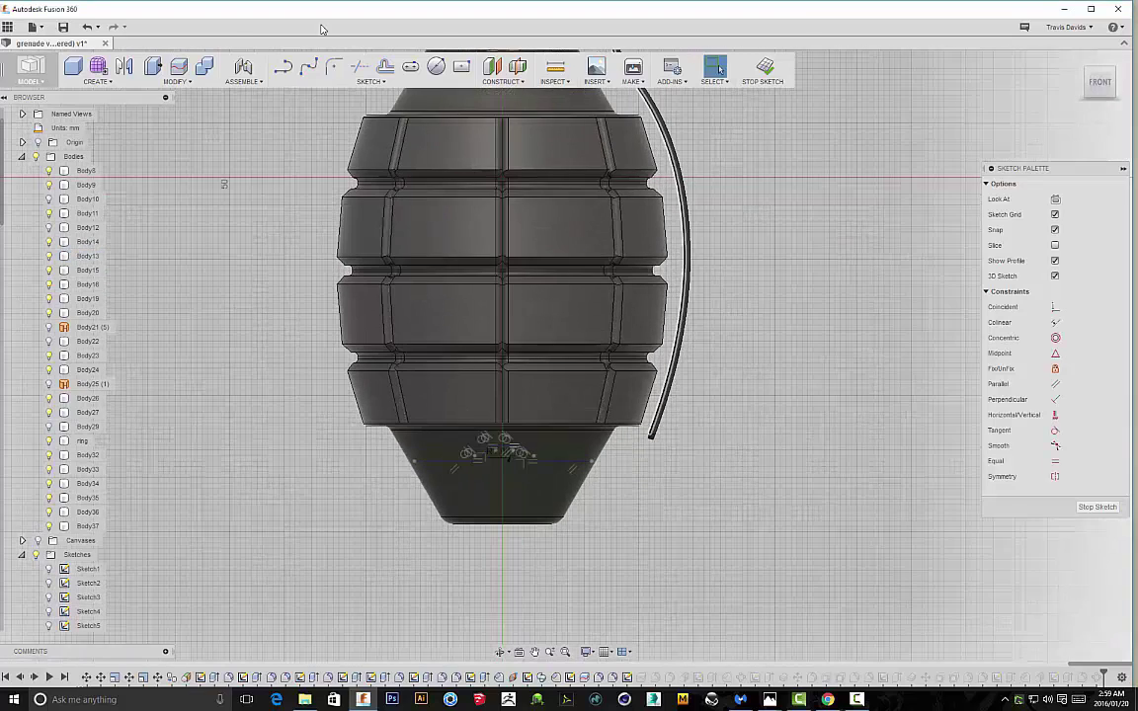
{"action": "left_click", "coordinate": [281, 69]}
{"action": "scroll", "coordinate": [392, 464], "scroll_direction": "up", "scroll_amount": 3}
{"action": "left_click", "coordinate": [344, 472]}
{"action": "left_click", "coordinate": [270, 471]}
{"action": "right_click", "coordinate": [766, 505]}
{"action": "left_click", "coordinate": [729, 507]}
{"action": "left_click", "coordinate": [282, 68]}
{"action": "left_click", "coordinate": [713, 471]}
{"action": "right_click", "coordinate": [880, 457]}
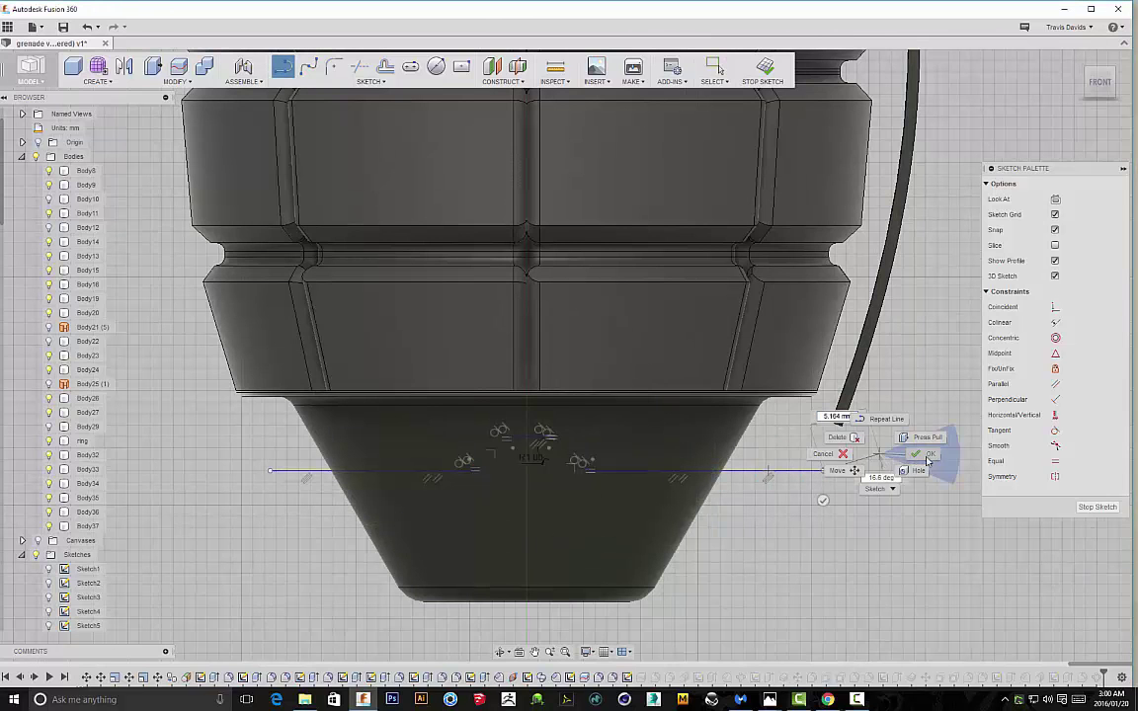
{"action": "left_click", "coordinate": [924, 456]}
{"action": "right_click", "coordinate": [878, 455]}
{"action": "left_click", "coordinate": [955, 425]}
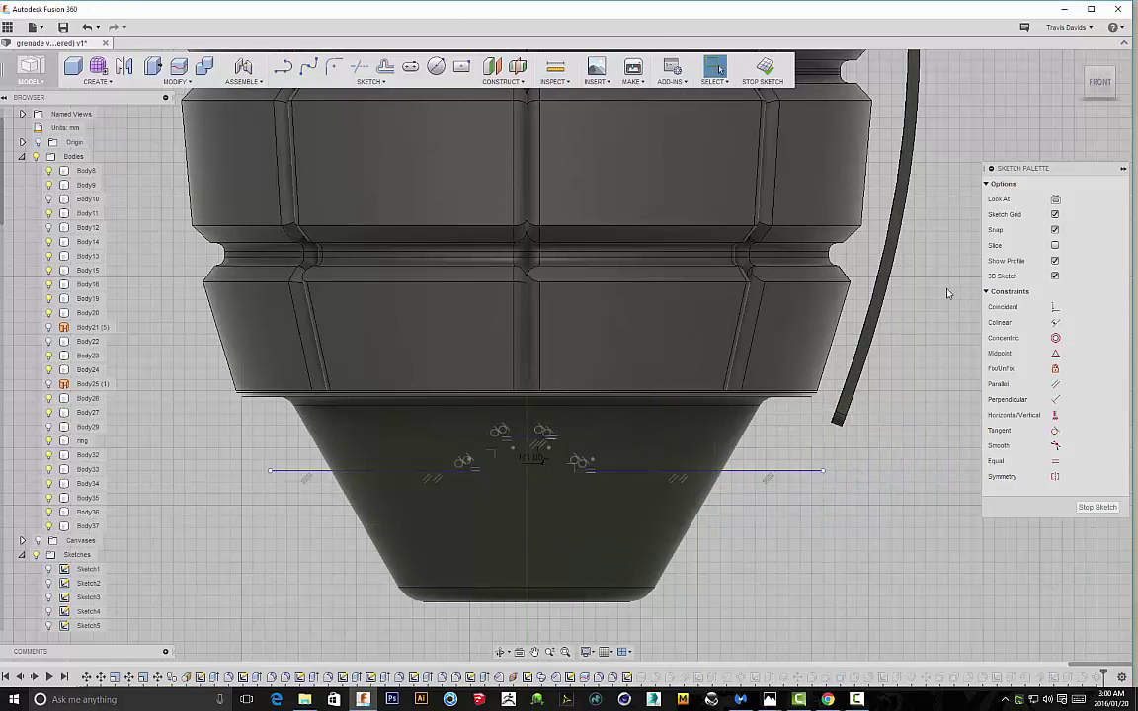
{"action": "left_click", "coordinate": [763, 79]}
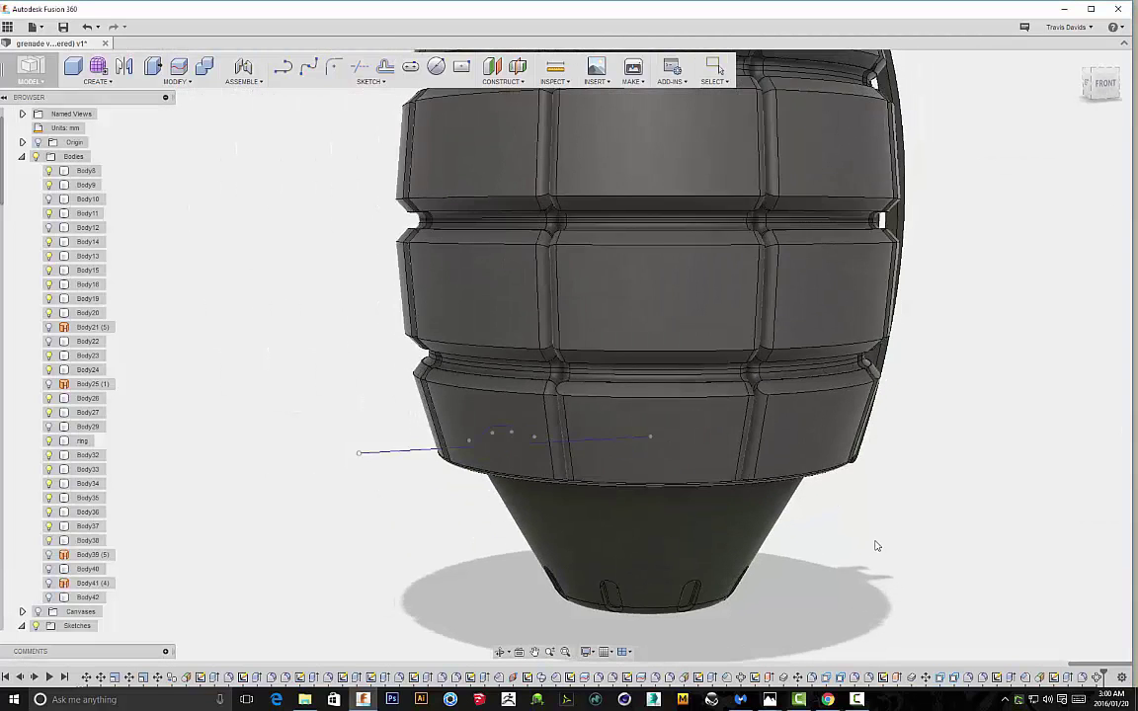
Split the bottom cone body with the copied notched line as the splitting tool
{"action": "left_click", "coordinate": [179, 68]}
{"action": "left_click", "coordinate": [579, 444]}
{"action": "left_click", "coordinate": [846, 161]}
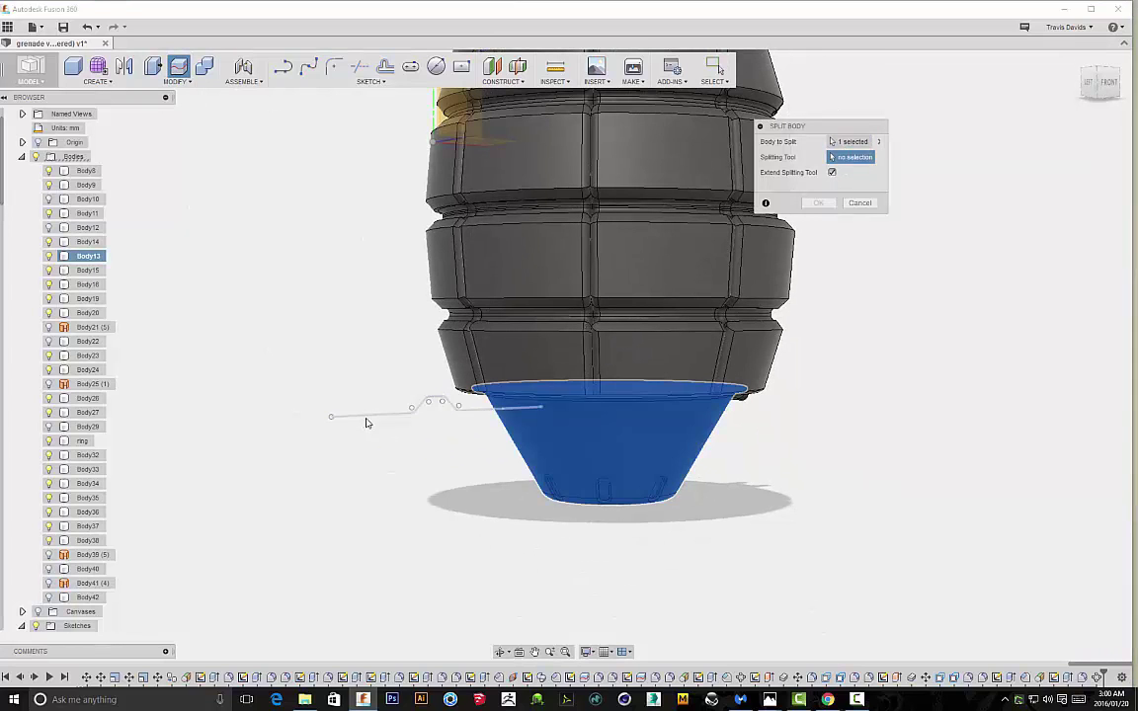
{"action": "left_click", "coordinate": [363, 415]}
{"action": "scroll", "coordinate": [695, 470], "scroll_direction": "down", "scroll_amount": 2}
{"action": "middle_click_drag", "start_coordinate": [806, 532], "coordinate": [836, 407], "text": "shift"}
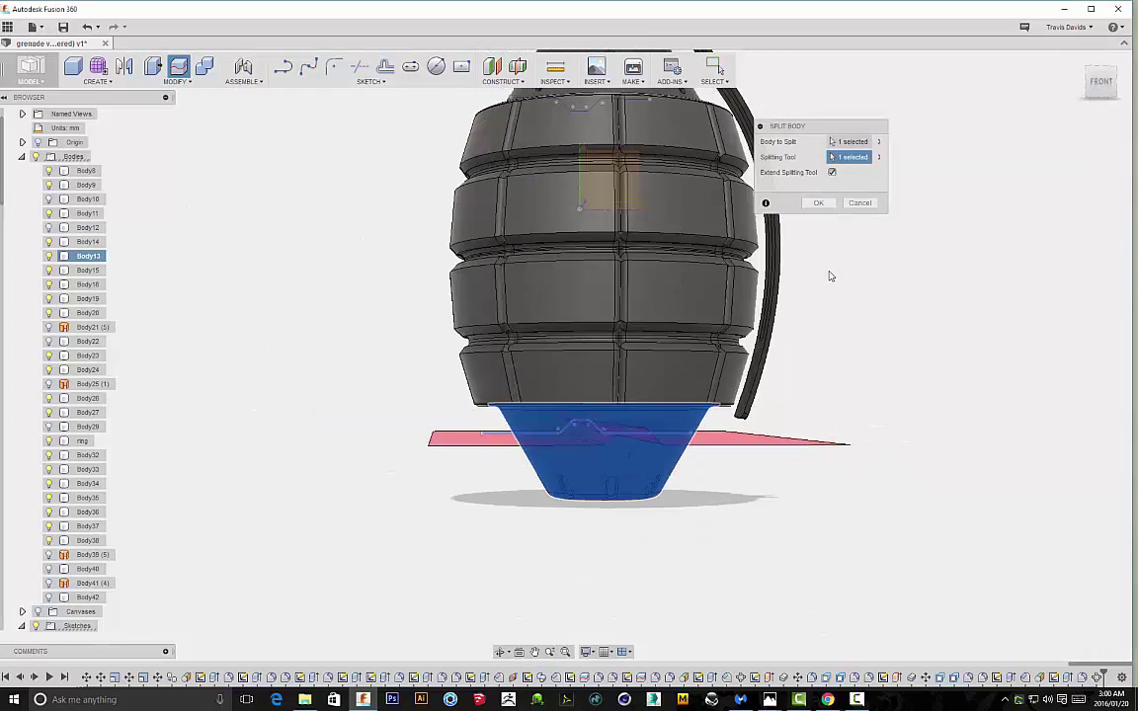
{"action": "left_click", "coordinate": [818, 203]}
Fillet both edges along the bottom cone's split line with a 0.20 mm radius
{"action": "scroll", "coordinate": [602, 399], "scroll_direction": "up", "scroll_amount": 6}
{"action": "left_click", "coordinate": [649, 407]}
{"action": "right_click", "coordinate": [840, 445]}
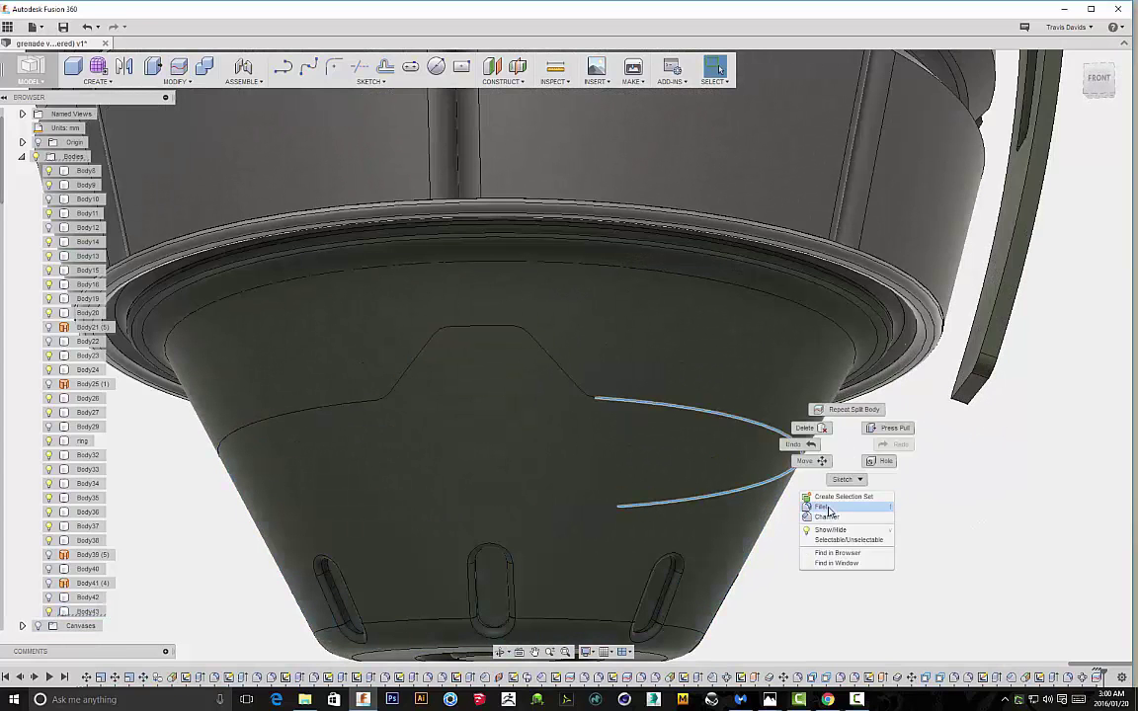
{"action": "left_click", "coordinate": [828, 508]}
{"action": "scroll", "coordinate": [930, 484], "scroll_direction": "up", "scroll_amount": 8}
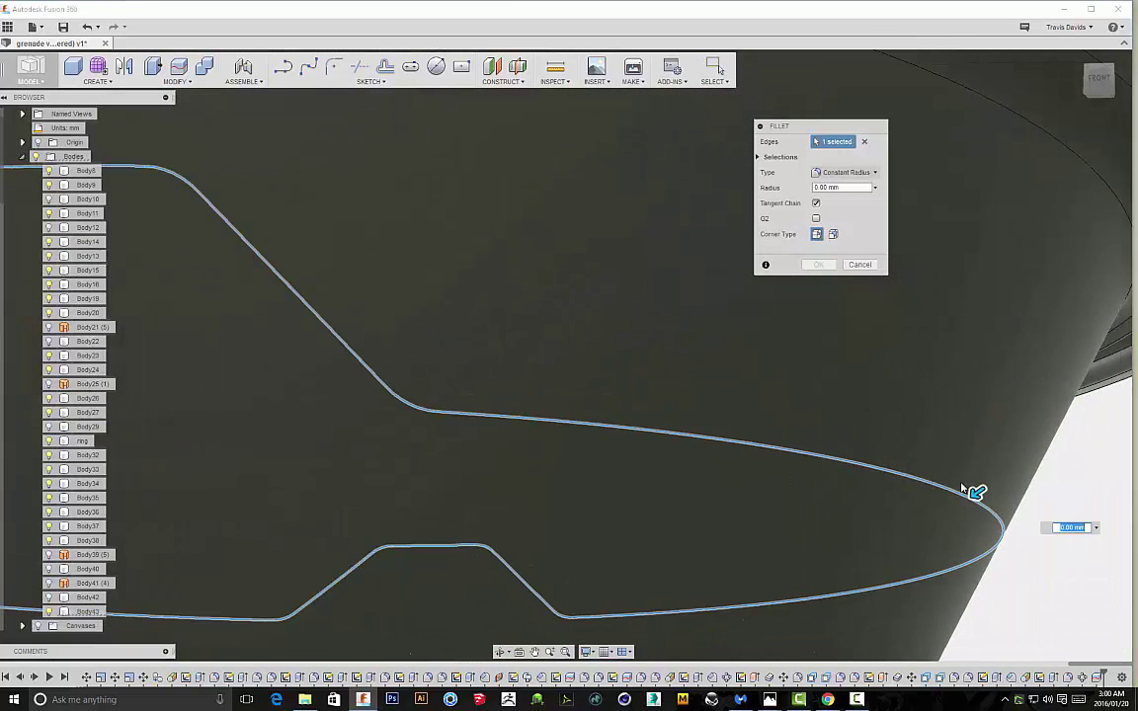
{"action": "left_click_drag", "start_coordinate": [974, 492], "coordinate": [965, 501]}
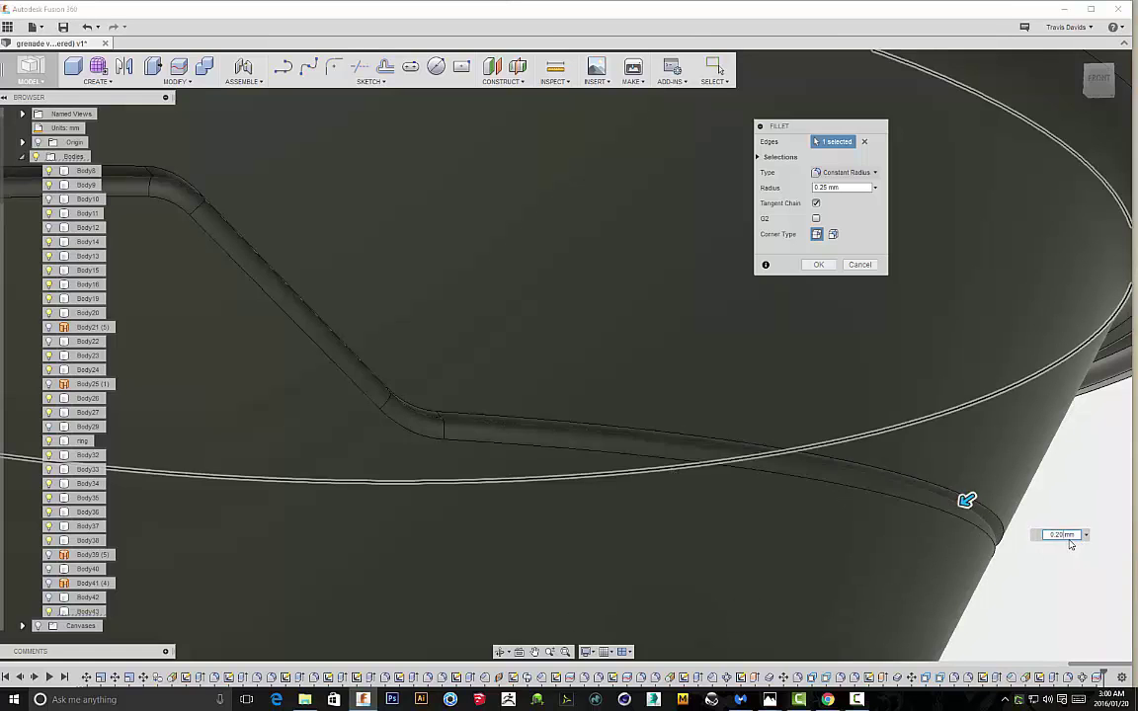
{"action": "key", "text": "Return"}
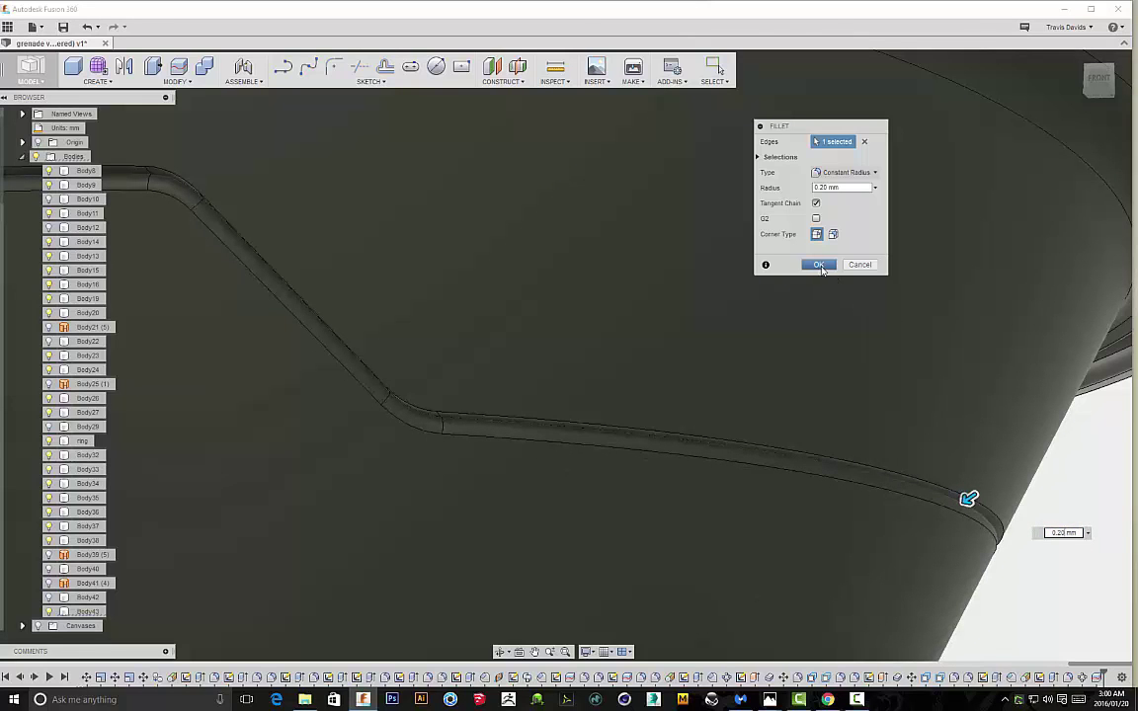
{"action": "left_click", "coordinate": [150, 169]}
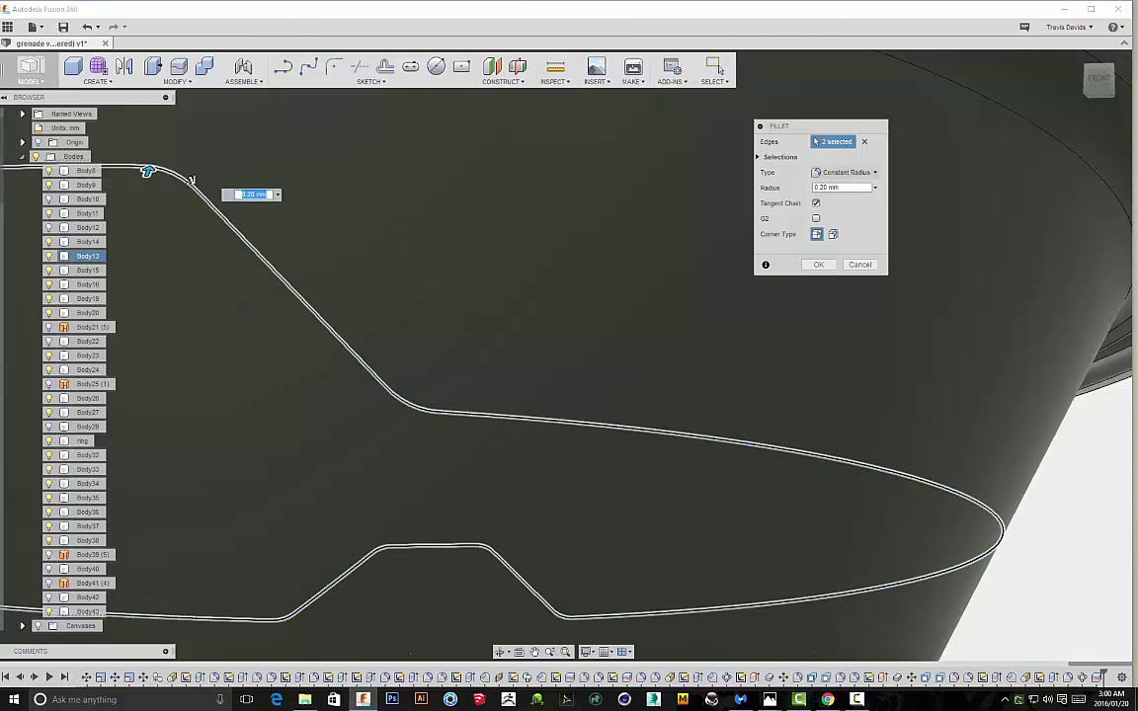
{"action": "scroll", "coordinate": [491, 351], "scroll_direction": "down", "scroll_amount": 10}
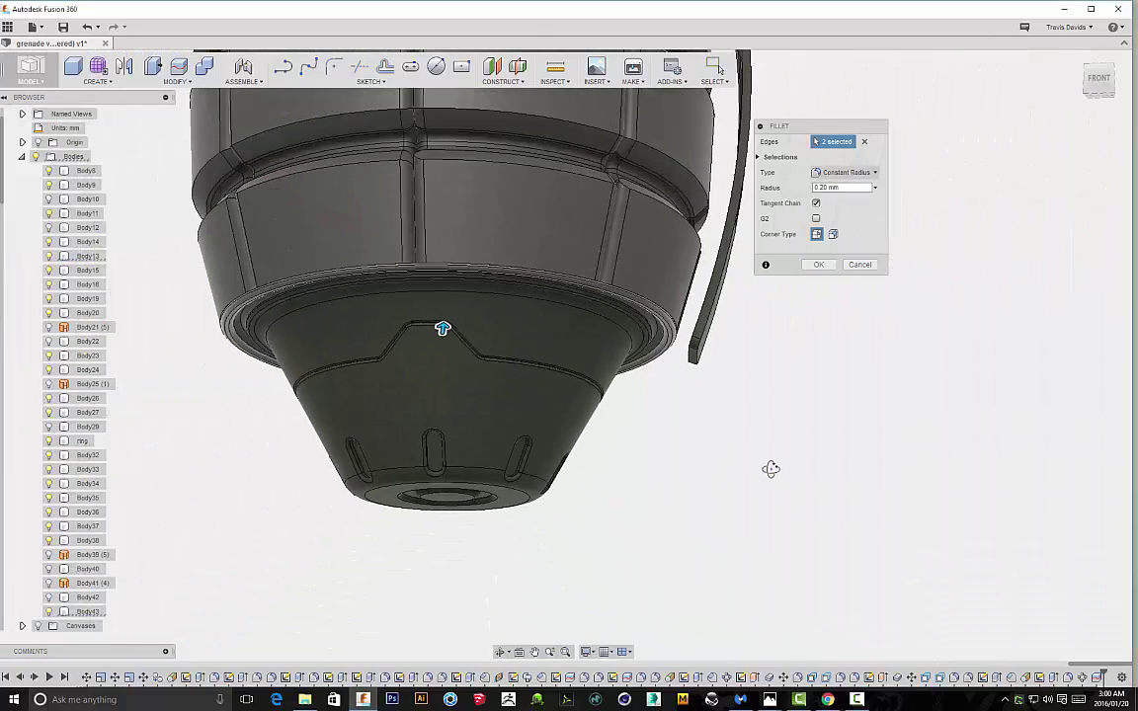
{"action": "left_click", "coordinate": [817, 265]}
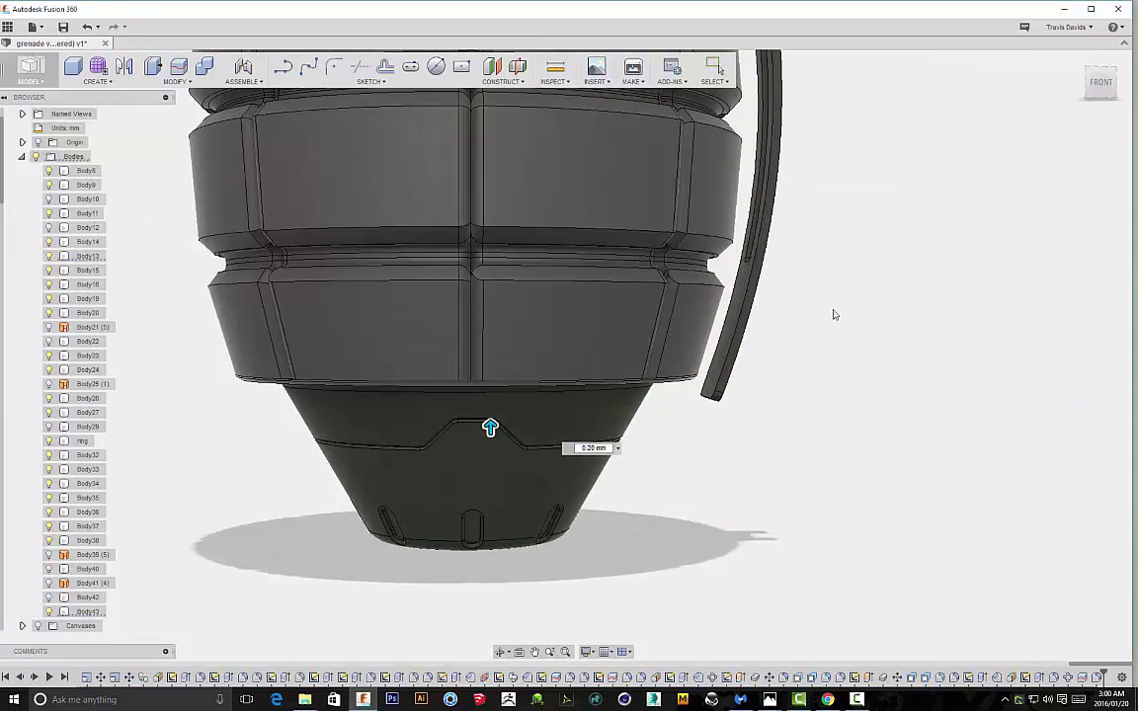
{"action": "scroll", "coordinate": [844, 381], "scroll_direction": "down", "scroll_amount": 8}
{"action": "scroll", "coordinate": [872, 447], "scroll_direction": "down", "scroll_amount": 2}
{"action": "middle_click_drag", "start_coordinate": [873, 444], "coordinate": [766, 400], "text": "shift"}
{"action": "scroll", "coordinate": [808, 439], "scroll_direction": "down", "scroll_amount": 1}
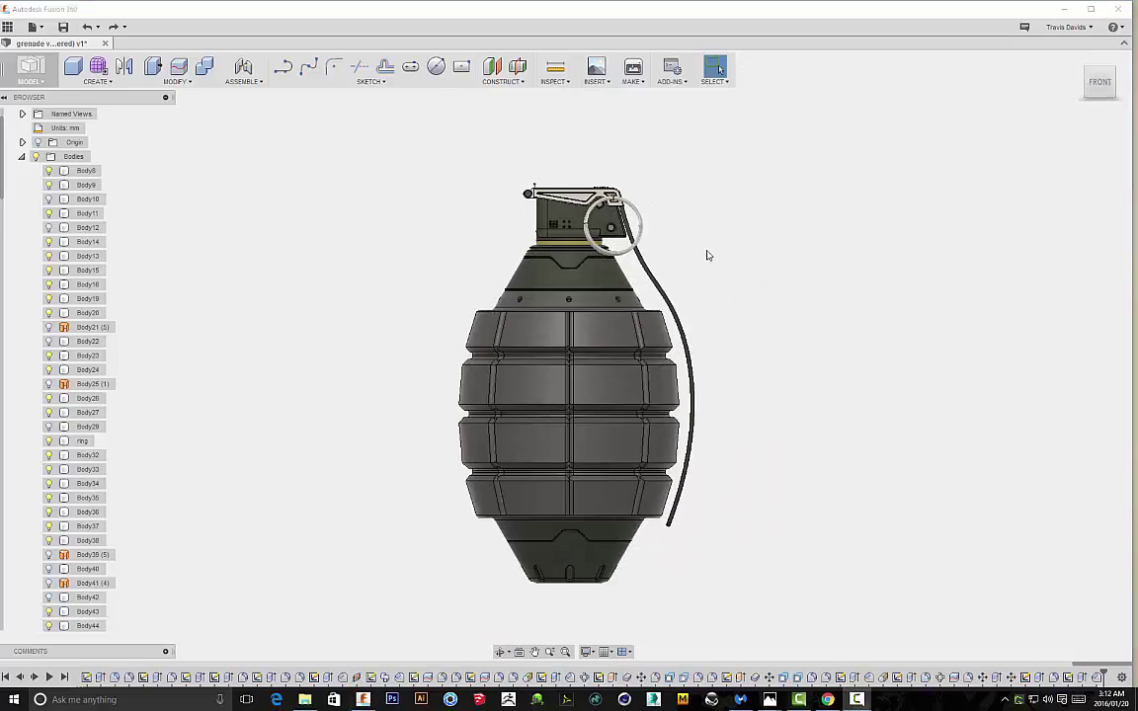
Hide the cylindrical pin held in the curled end of the safety lever
{"action": "middle_click_drag", "start_coordinate": [732, 242], "coordinate": [760, 261], "text": "shift"}
{"action": "scroll", "coordinate": [588, 245], "scroll_direction": "up", "scroll_amount": 10}
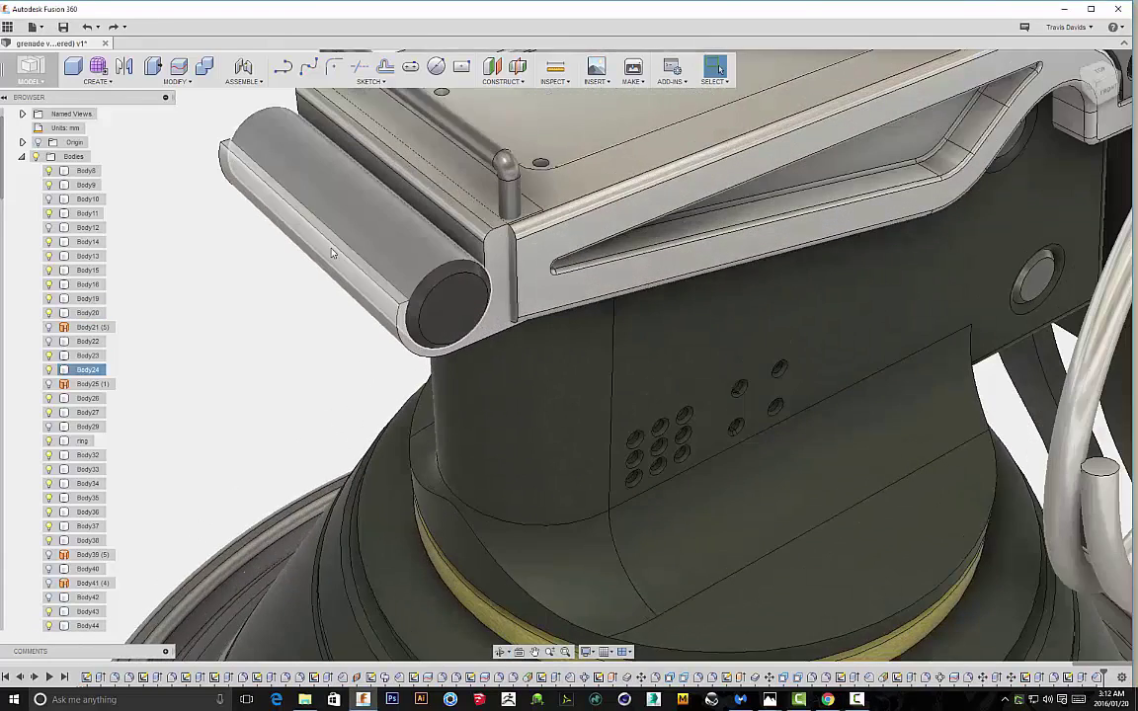
{"action": "left_click", "coordinate": [49, 369]}
{"action": "middle_click_drag", "start_coordinate": [280, 377], "coordinate": [293, 347], "text": "shift"}
{"action": "scroll", "coordinate": [631, 388], "scroll_direction": "down", "scroll_amount": 3}
Start a sketch on the flat face at the lever's curled end and draw a line along the lever's middle, past the curl
{"action": "left_click", "coordinate": [1105, 79]}
{"action": "middle_click_drag", "start_coordinate": [879, 618], "coordinate": [714, 440]}
{"action": "scroll", "coordinate": [711, 435], "scroll_direction": "up", "scroll_amount": 5}
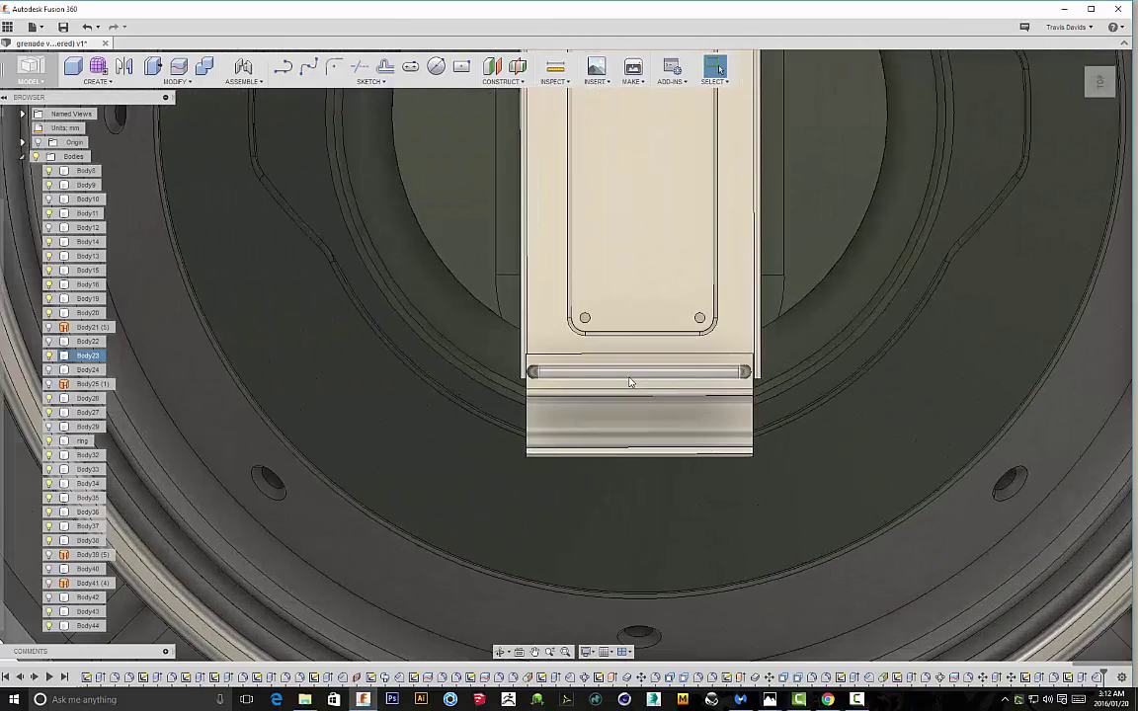
{"action": "scroll", "coordinate": [630, 383], "scroll_direction": "up", "scroll_amount": 3}
{"action": "left_click", "coordinate": [637, 372]}
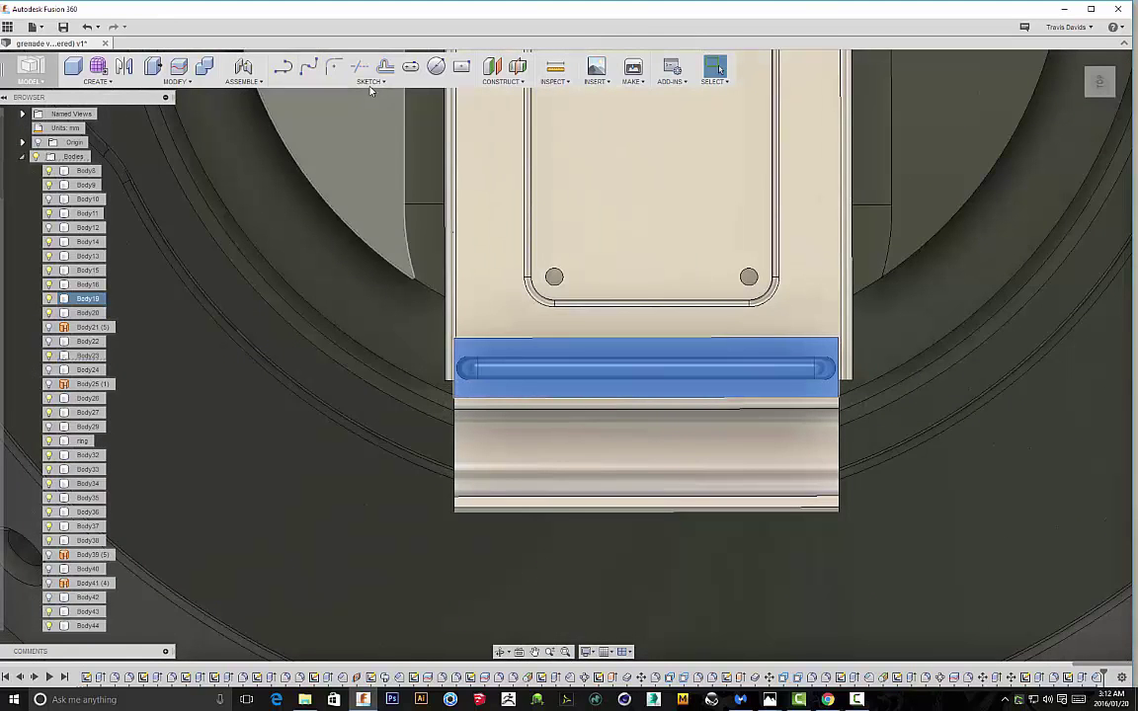
{"action": "left_click", "coordinate": [371, 82]}
{"action": "left_click", "coordinate": [509, 126]}
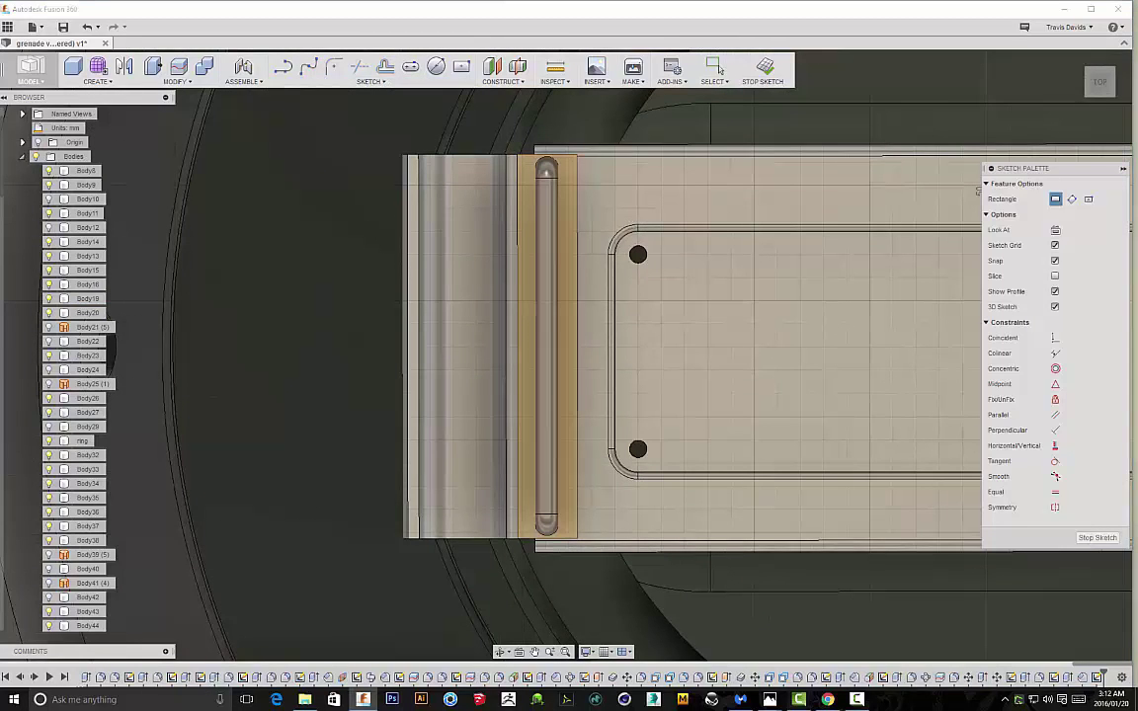
{"action": "scroll", "coordinate": [615, 268], "scroll_direction": "up", "scroll_amount": 2}
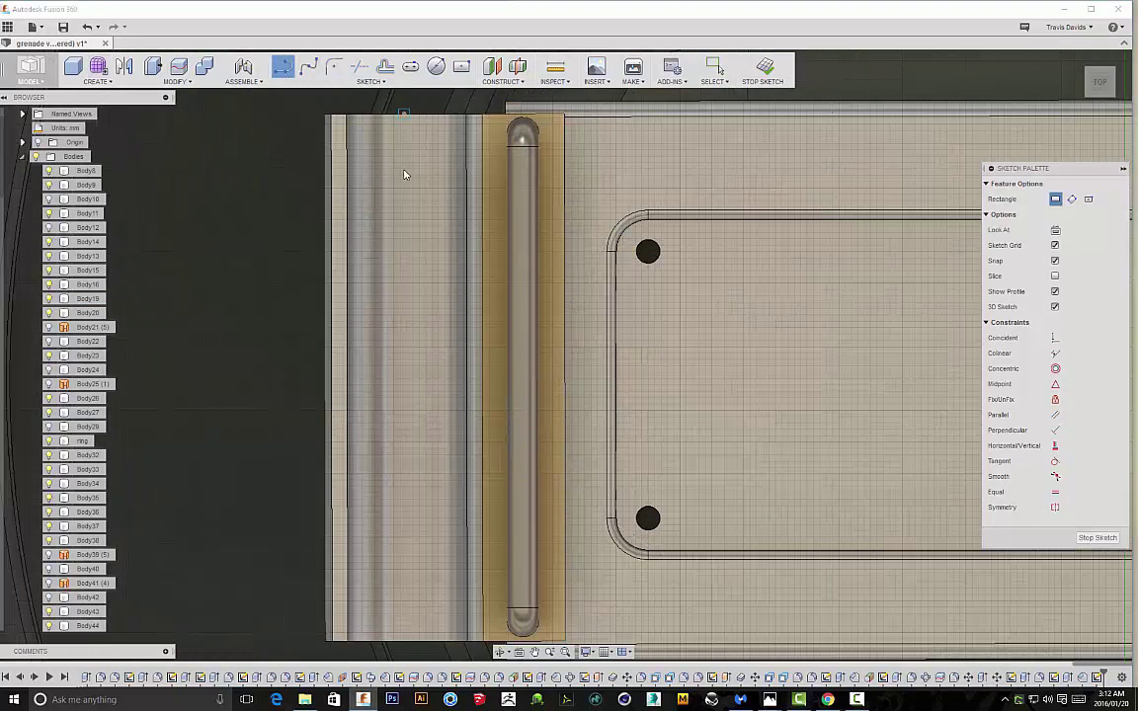
{"action": "left_click", "coordinate": [282, 71]}
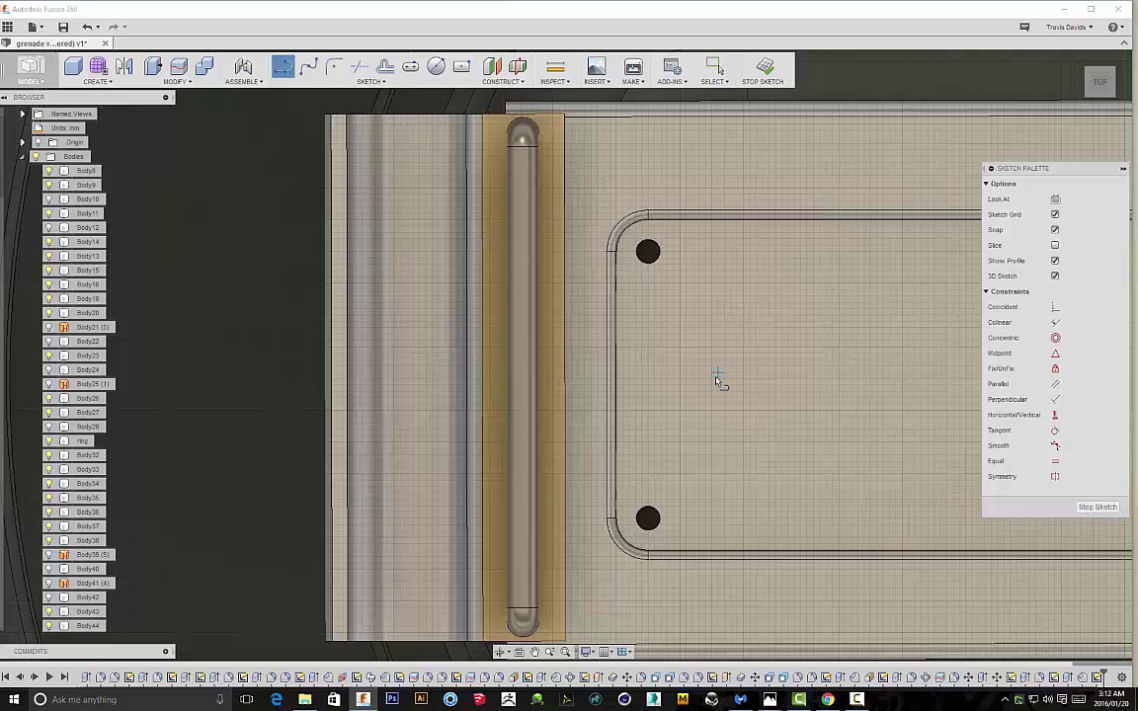
{"action": "left_click", "coordinate": [267, 378]}
{"action": "right_click", "coordinate": [322, 322]}
{"action": "left_click", "coordinate": [373, 314]}
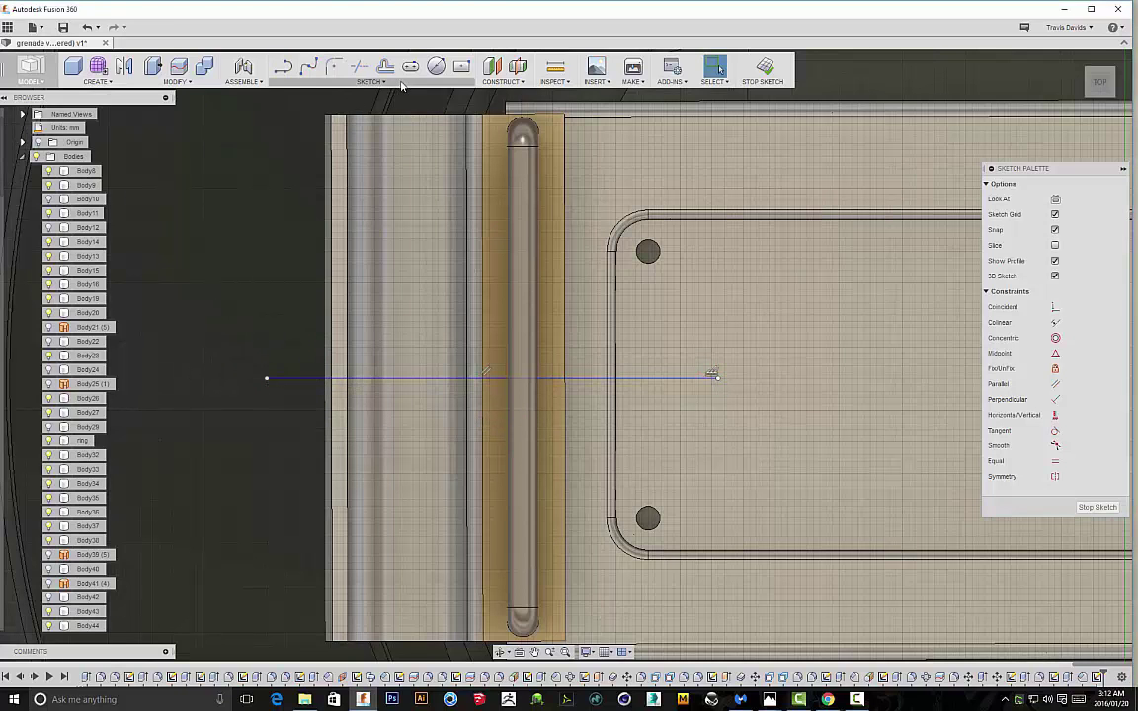
Draw two matching rectangles, one on each side of the middle line, spanning its full length
{"action": "left_click", "coordinate": [395, 82]}
{"action": "mouse_move", "coordinate": [444, 126]}
{"action": "left_click", "coordinate": [500, 150]}
{"action": "key", "text": "r"}
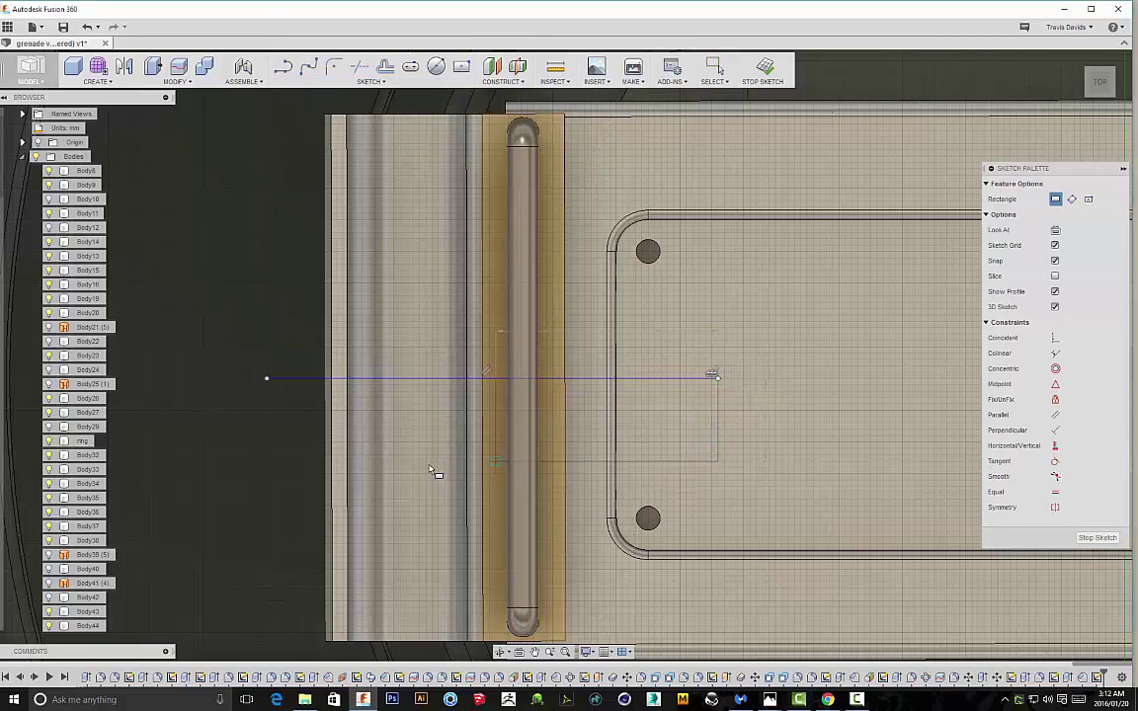
{"action": "left_click", "coordinate": [268, 475]}
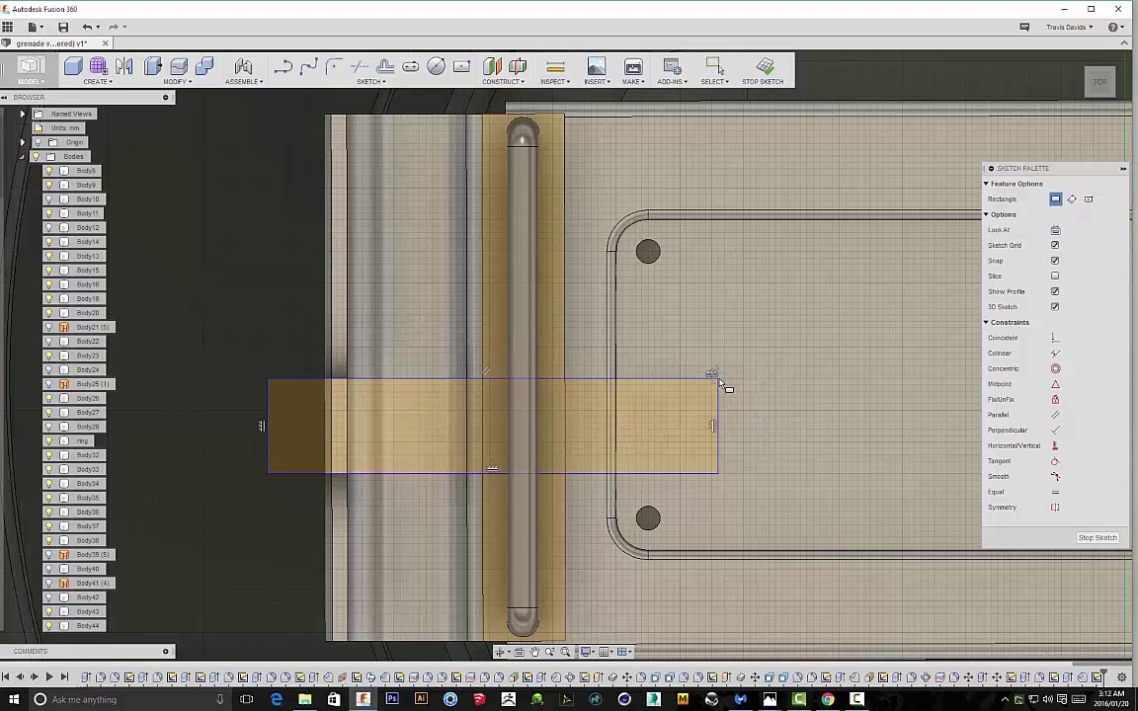
{"action": "left_click", "coordinate": [268, 285]}
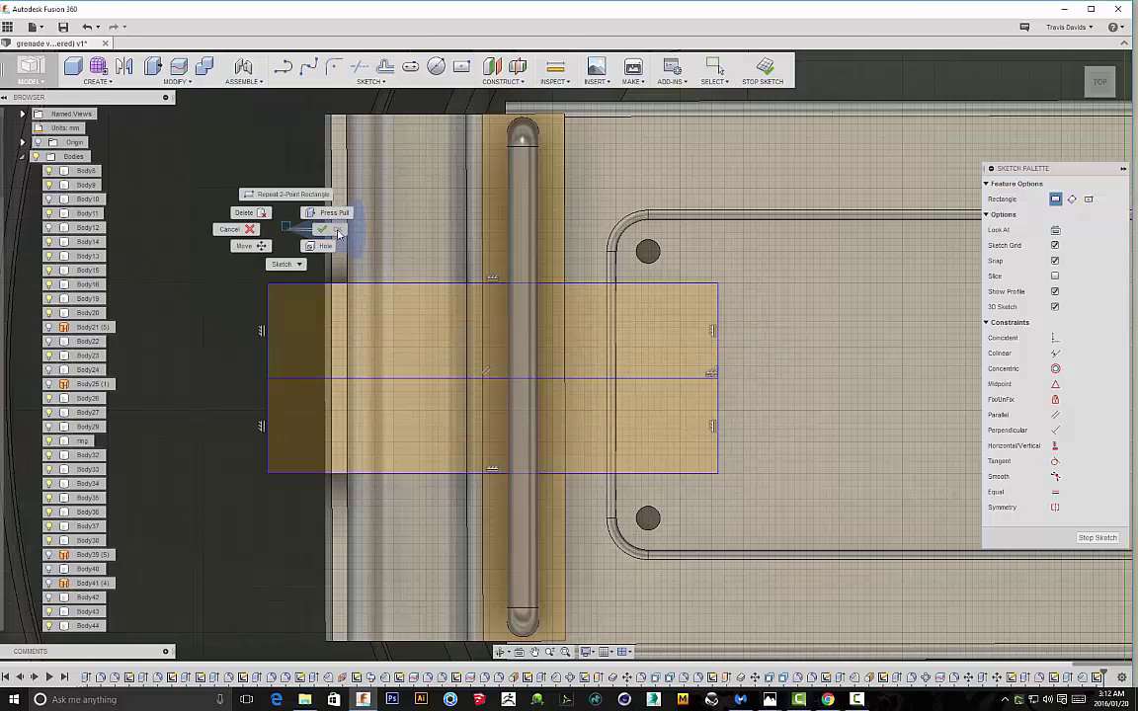
{"action": "left_click", "coordinate": [337, 231]}
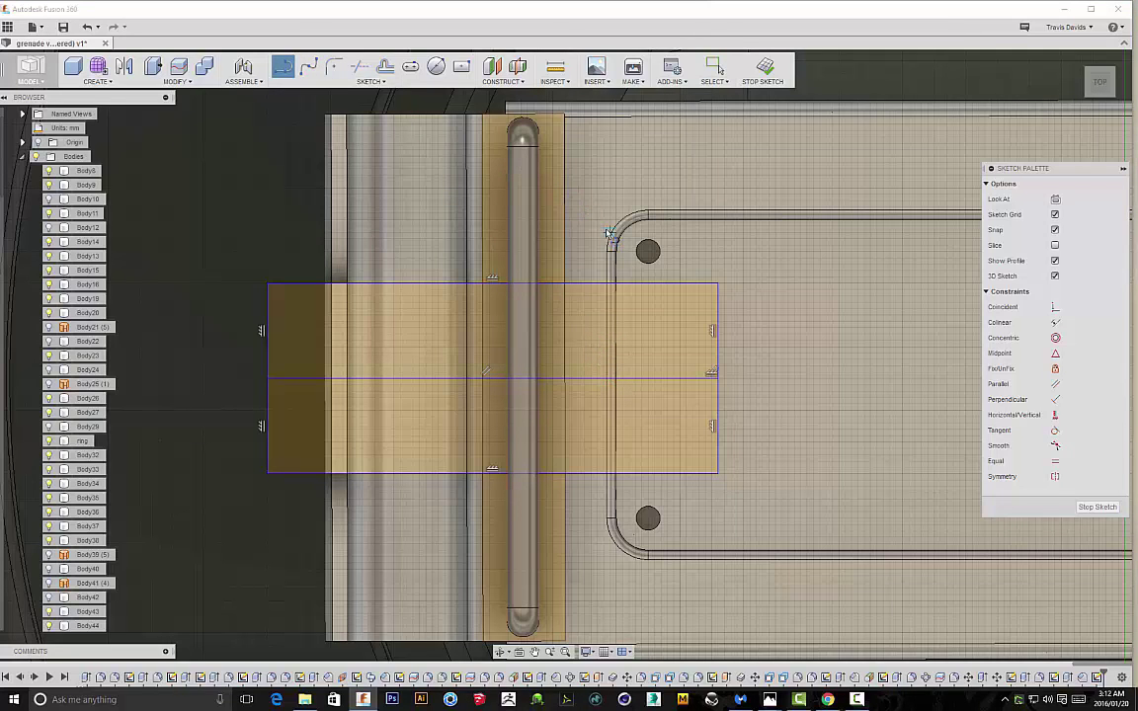
{"action": "scroll", "coordinate": [504, 247], "scroll_direction": "up", "scroll_amount": 2}
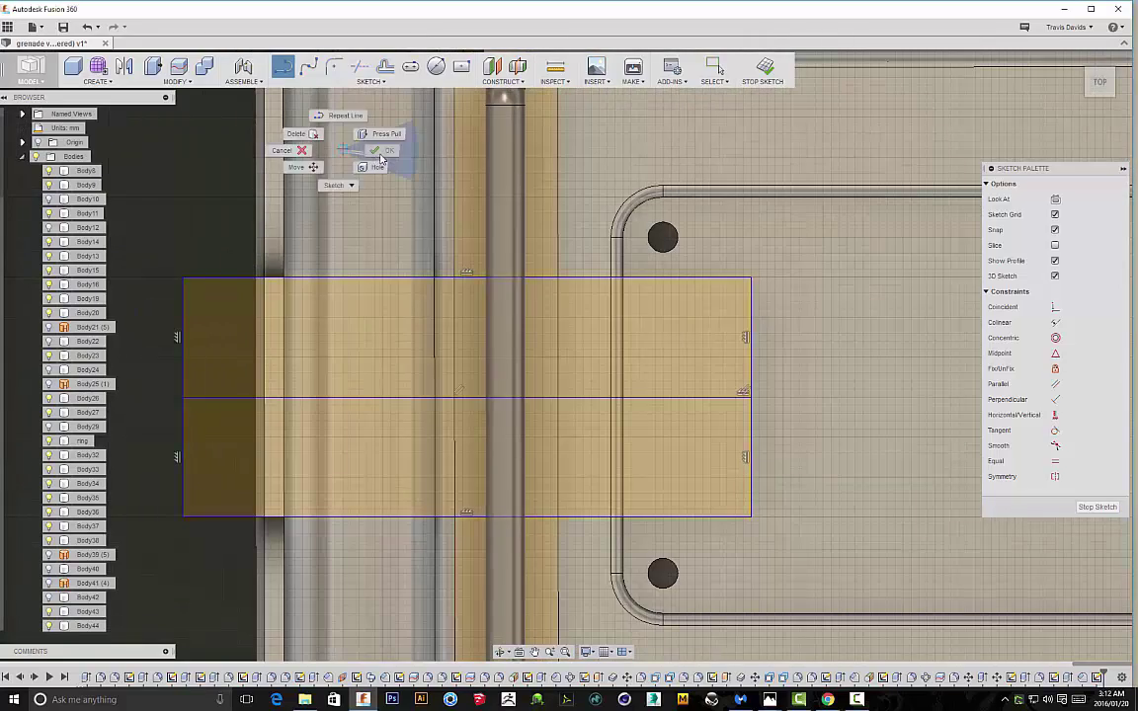
{"action": "key", "text": "Escape"}
Extrude the four rectangle profiles over the lever's curled end and flat face 3 mm downward as a cut
{"action": "left_click", "coordinate": [541, 465]}
{"action": "left_click", "coordinate": [541, 379]}
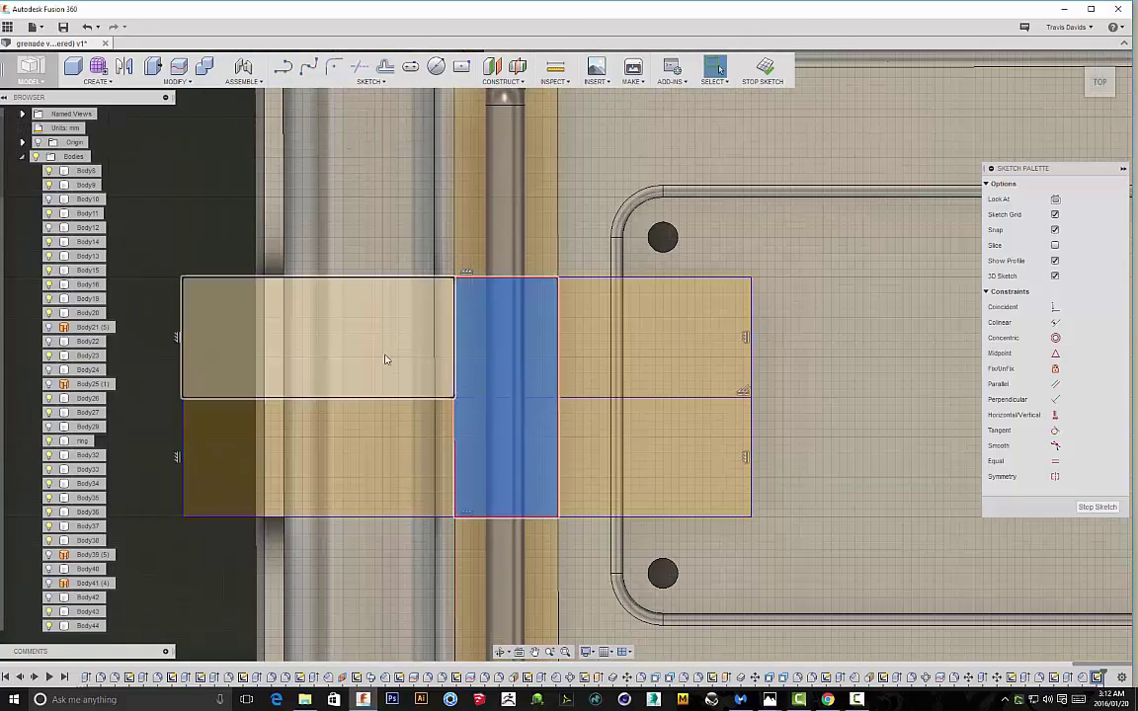
{"action": "left_click", "coordinate": [423, 369]}
{"action": "left_click", "coordinate": [378, 450]}
{"action": "scroll", "coordinate": [440, 457], "scroll_direction": "down", "scroll_amount": 5}
{"action": "middle_click_drag", "start_coordinate": [661, 462], "coordinate": [555, 277], "text": "shift"}
{"action": "right_click", "coordinate": [555, 276]}
{"action": "left_click", "coordinate": [546, 328]}
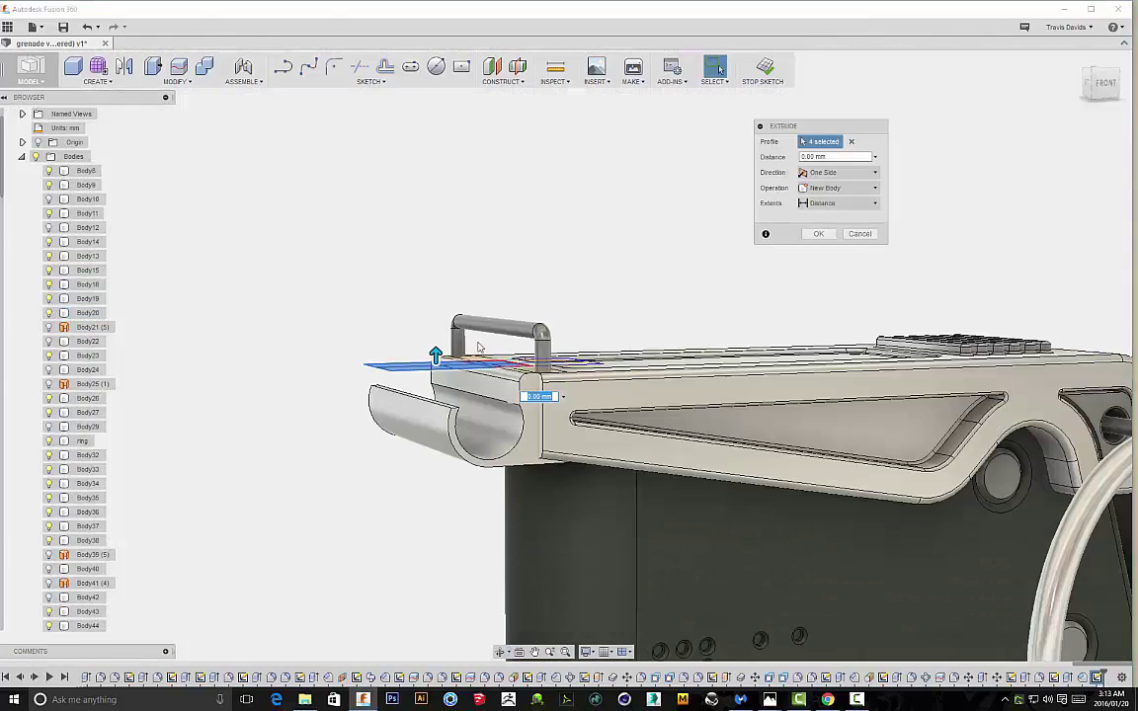
{"action": "left_click_drag", "start_coordinate": [437, 356], "coordinate": [463, 464]}
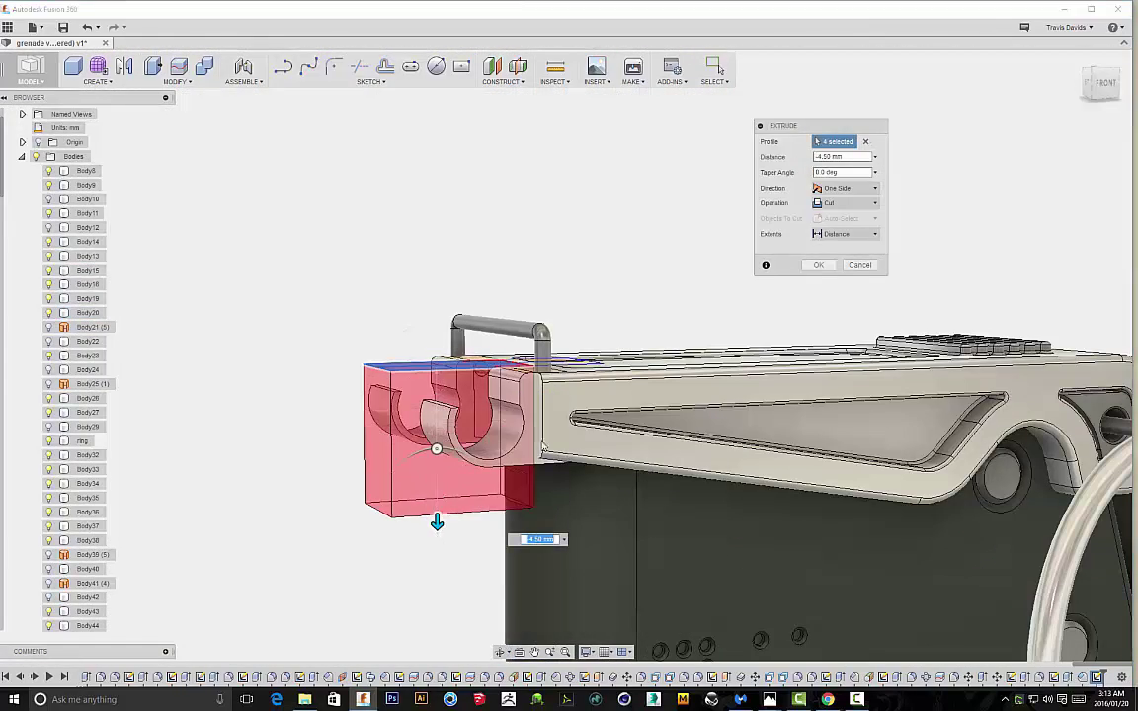
{"action": "middle_click_drag", "start_coordinate": [805, 334], "coordinate": [689, 289], "text": "shift"}
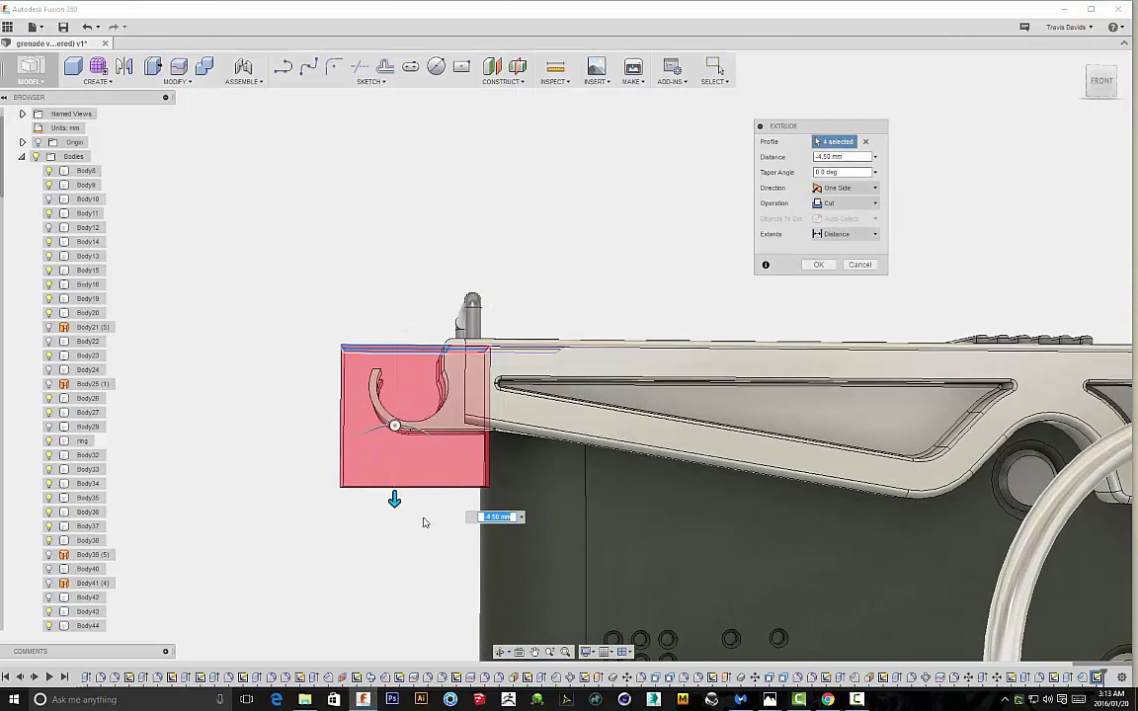
{"action": "mouse_move", "coordinate": [394, 499]}
{"action": "left_mouse_down"}
{"action": "mouse_move", "coordinate": [395, 452]}
{"action": "mouse_move", "coordinate": [397, 475]}
{"action": "left_mouse_up"}
{"action": "scroll", "coordinate": [452, 513], "scroll_direction": "down", "scroll_amount": 5}
{"action": "scroll", "coordinate": [235, 494], "scroll_direction": "up", "scroll_amount": 5}
{"action": "scroll", "coordinate": [137, 521], "scroll_direction": "down", "scroll_amount": 5}
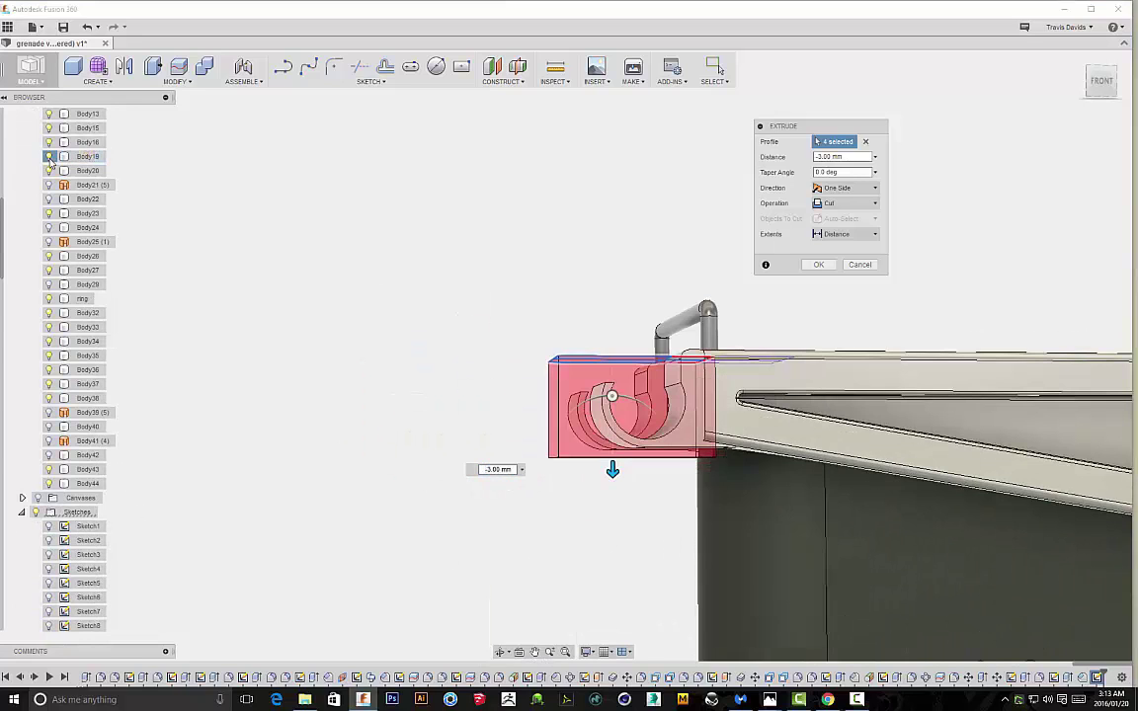
Apply the cut with the dark housing body under the lever hidden, and show the housing again
{"action": "left_click", "coordinate": [49, 158]}
{"action": "middle_click_drag", "start_coordinate": [687, 262], "coordinate": [610, 428], "text": "shift"}
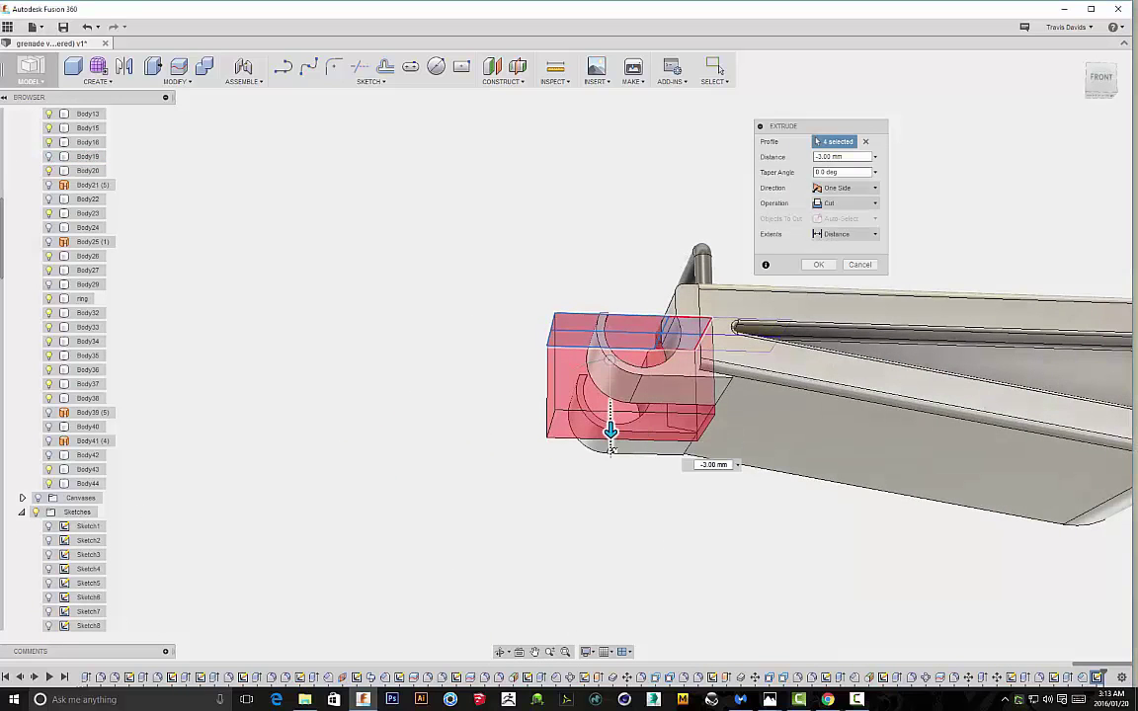
{"action": "left_click", "coordinate": [812, 266]}
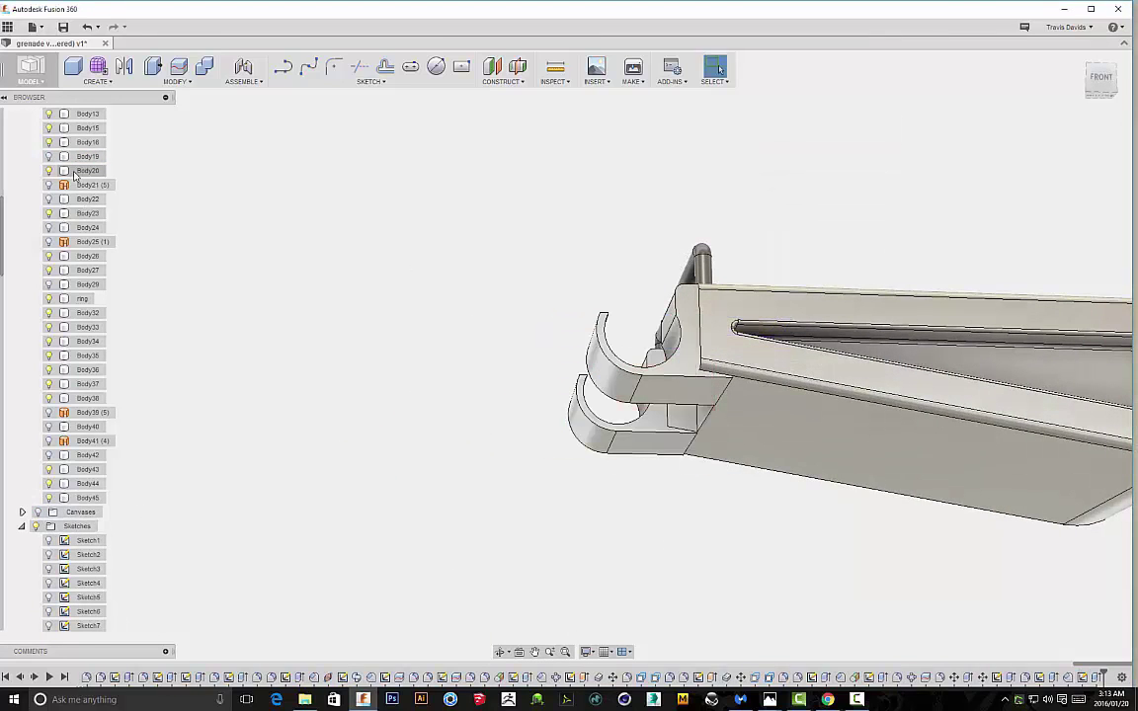
{"action": "left_click", "coordinate": [49, 158]}
Show the hidden cylindrical pin in the lever's curled end again
{"action": "scroll", "coordinate": [501, 287], "scroll_direction": "down", "scroll_amount": 4}
{"action": "middle_click_drag", "start_coordinate": [501, 287], "coordinate": [551, 335], "text": "shift"}
{"action": "middle_click_drag", "start_coordinate": [475, 310], "coordinate": [376, 278], "text": "shift"}
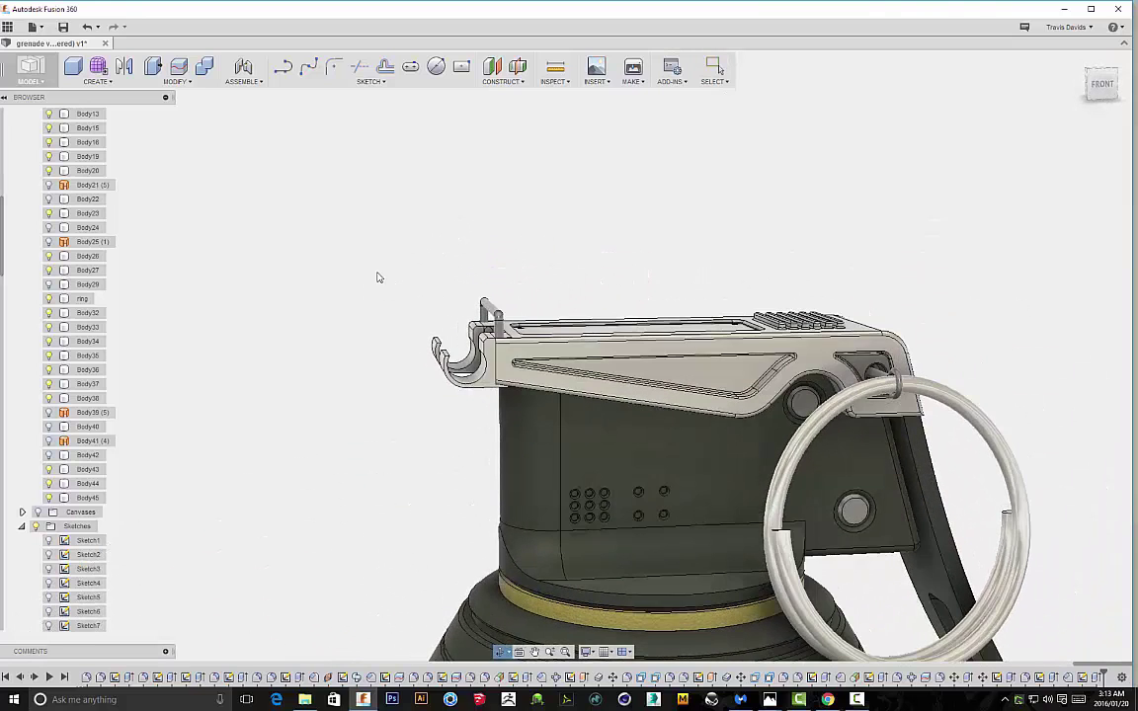
{"action": "left_click", "coordinate": [49, 284]}
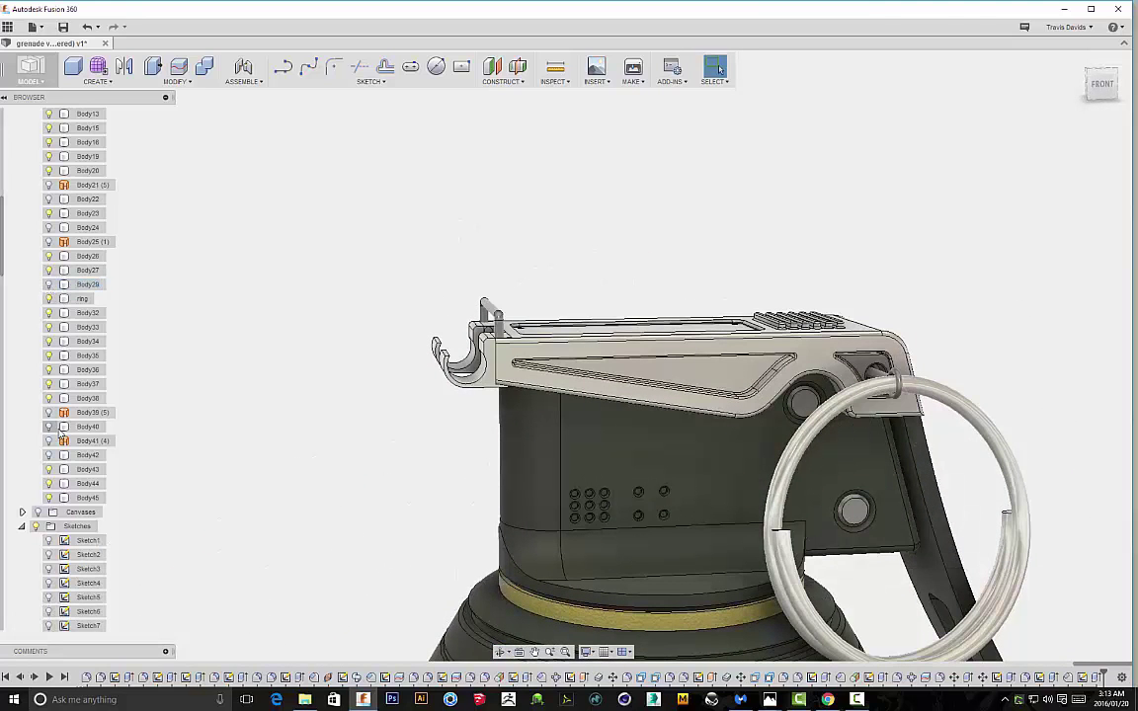
{"action": "left_click", "coordinate": [50, 198]}
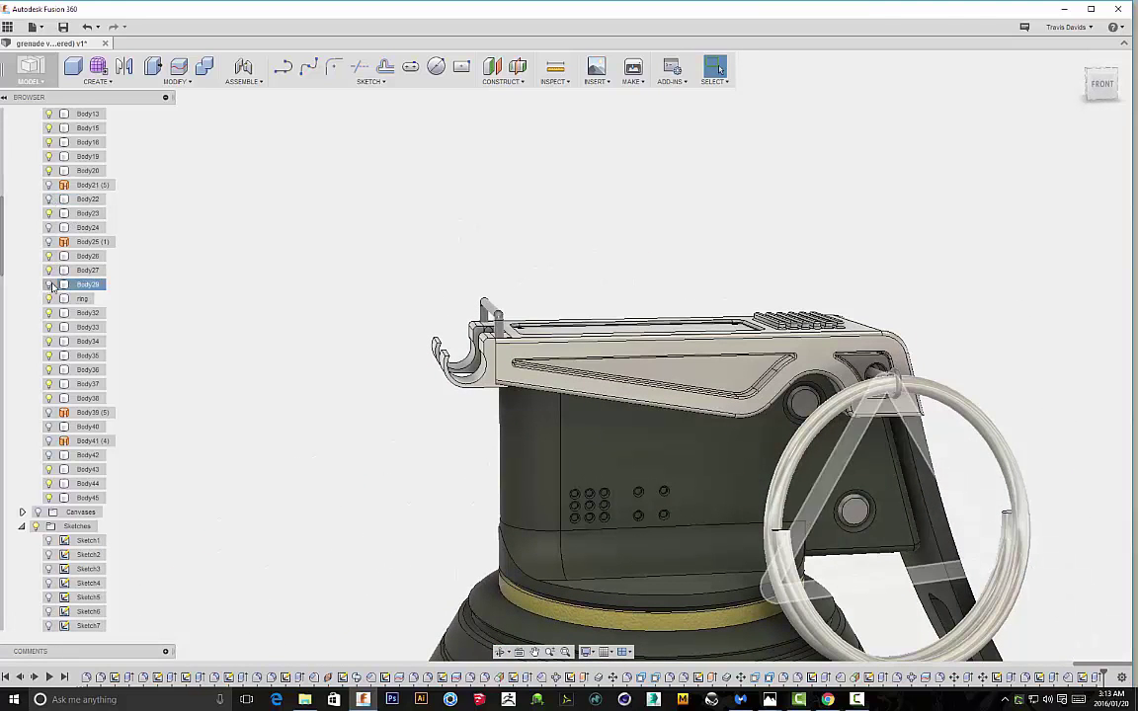
{"action": "scroll", "coordinate": [50, 234], "scroll_direction": "up", "scroll_amount": 4}
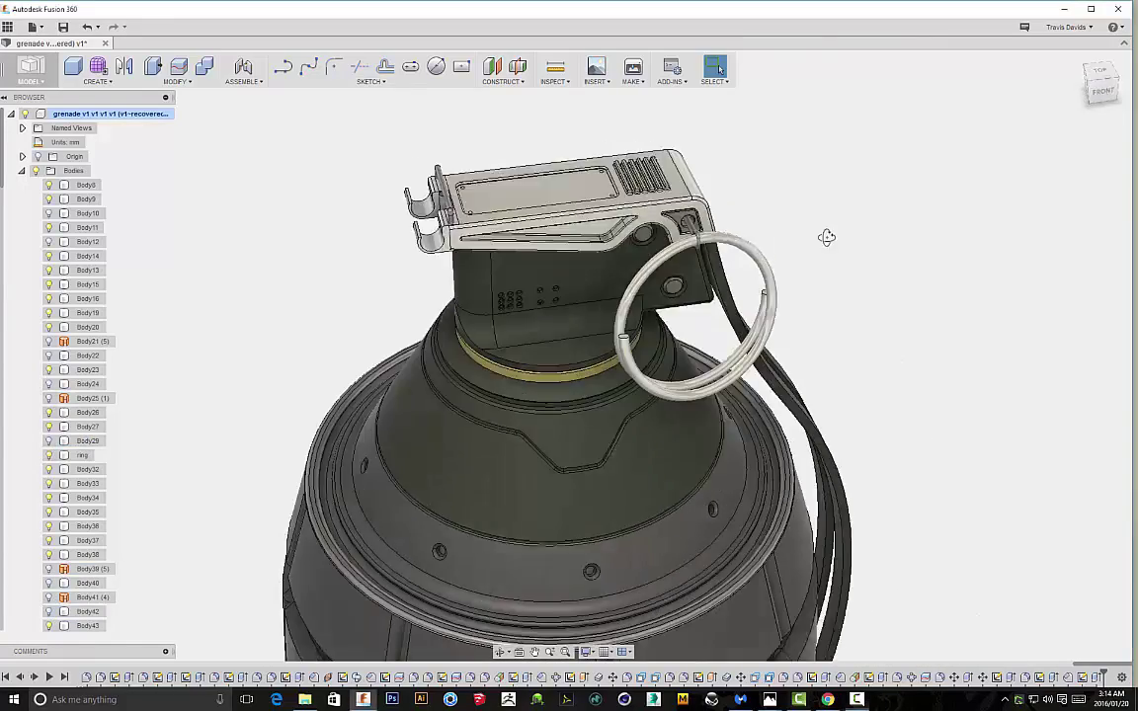
{"action": "middle_click_drag", "start_coordinate": [825, 236], "coordinate": [820, 192], "text": "shift"}
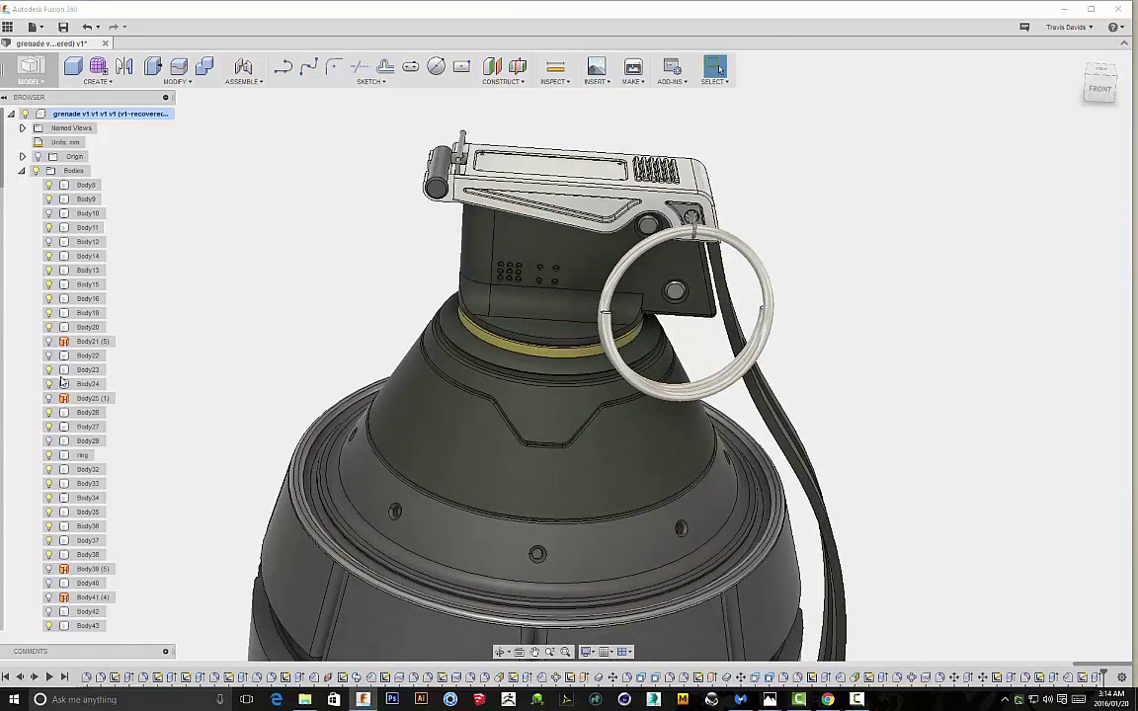
{"action": "left_click", "coordinate": [284, 67]}
{"action": "left_click", "coordinate": [579, 571]}
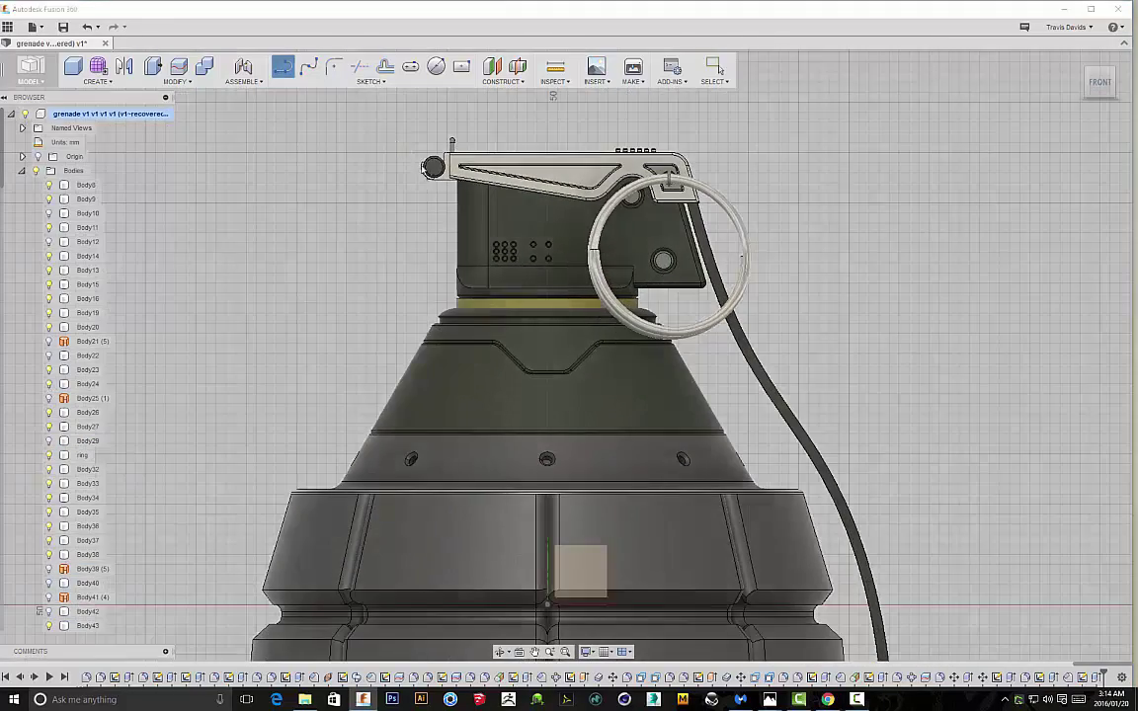
{"action": "scroll", "coordinate": [434, 170], "scroll_direction": "up", "scroll_amount": 10}
{"action": "scroll", "coordinate": [420, 126], "scroll_direction": "up", "scroll_amount": 2}
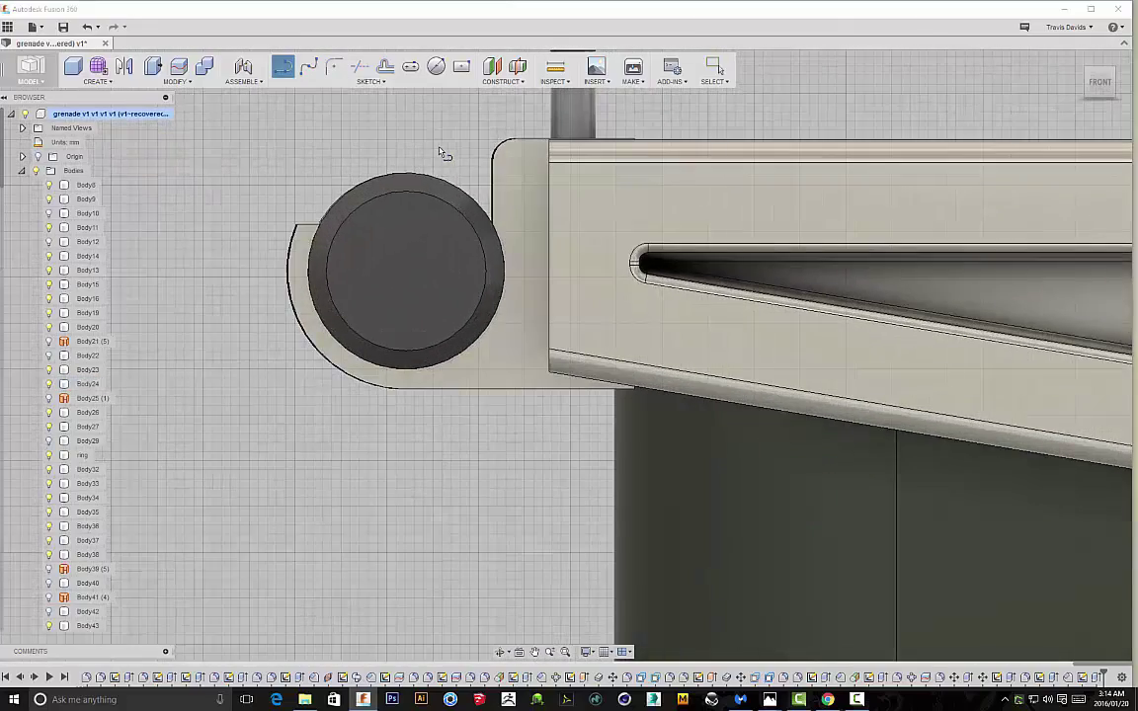
{"action": "scroll", "coordinate": [440, 150], "scroll_direction": "down", "scroll_amount": 5}
{"action": "middle_click_drag", "start_coordinate": [439, 150], "coordinate": [455, 251], "text": "shift"}
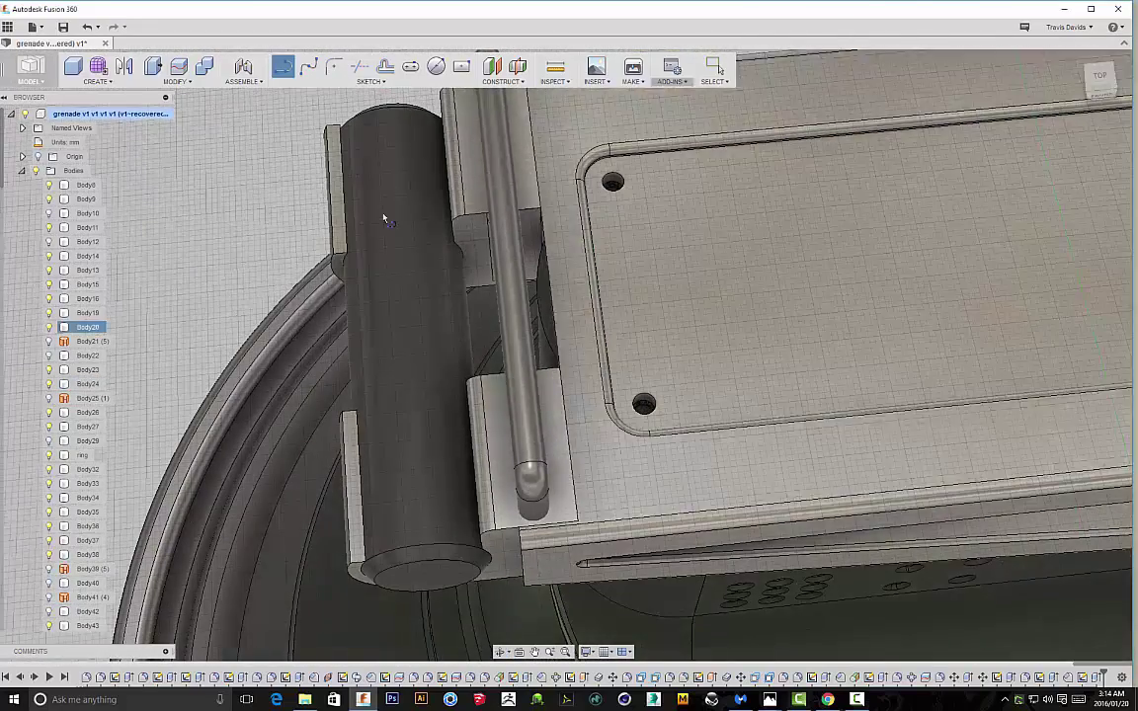
{"action": "right_click", "coordinate": [325, 224]}
{"action": "left_click", "coordinate": [289, 224]}
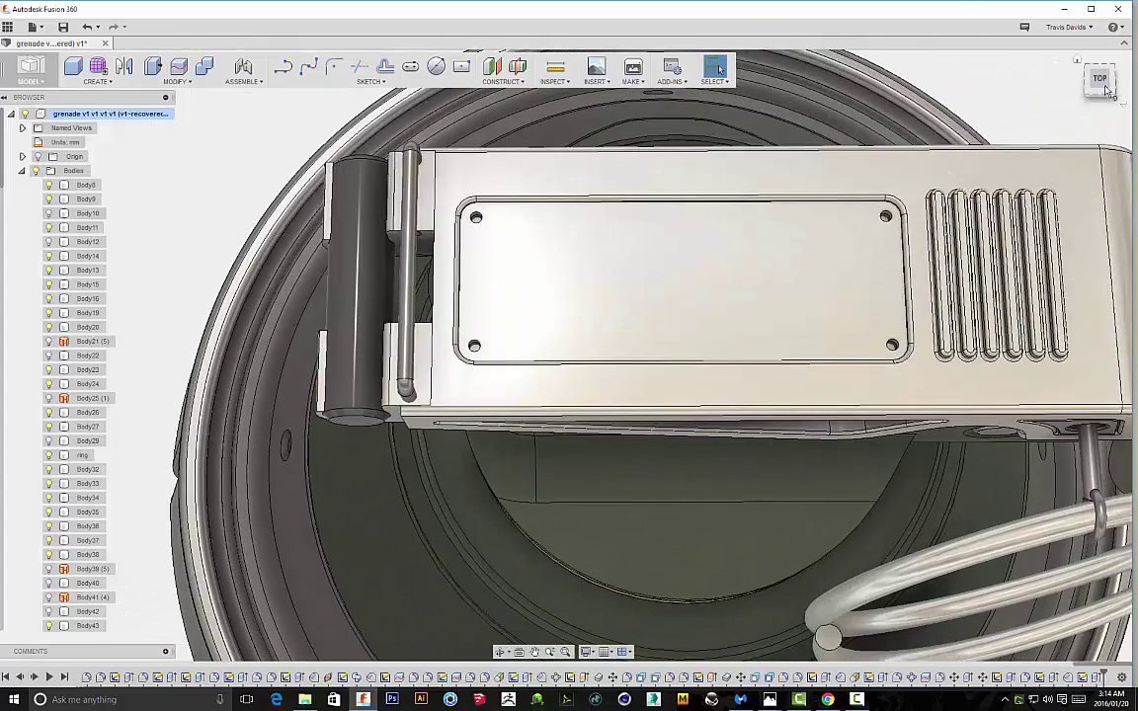
Reopen the sketch with the two rectangles and draw a straight line across both of them, over the cylindrical pin
{"action": "left_click", "coordinate": [1105, 87]}
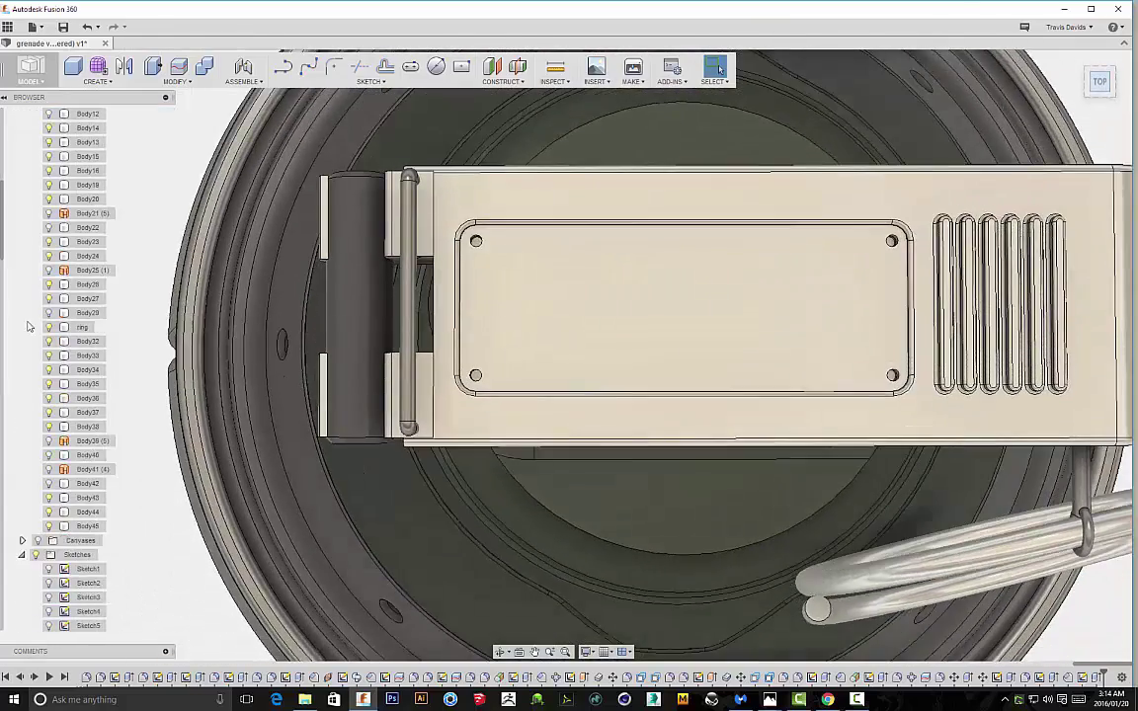
{"action": "scroll", "coordinate": [51, 488], "scroll_direction": "down", "scroll_amount": 5}
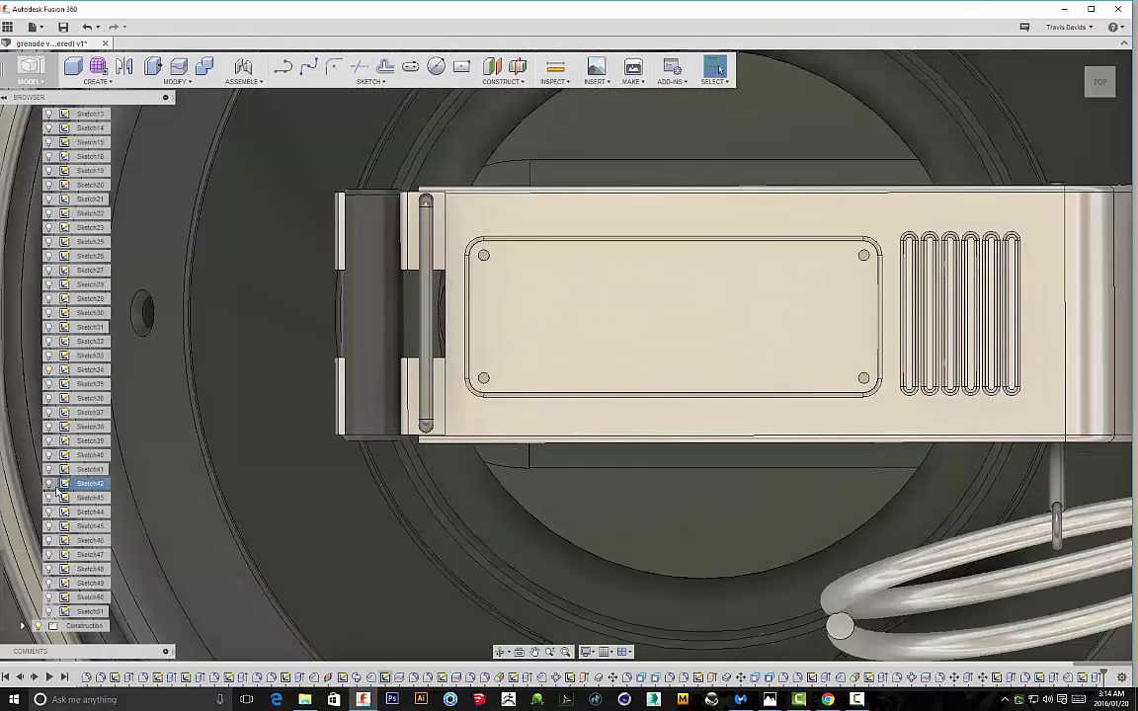
{"action": "left_click", "coordinate": [49, 611]}
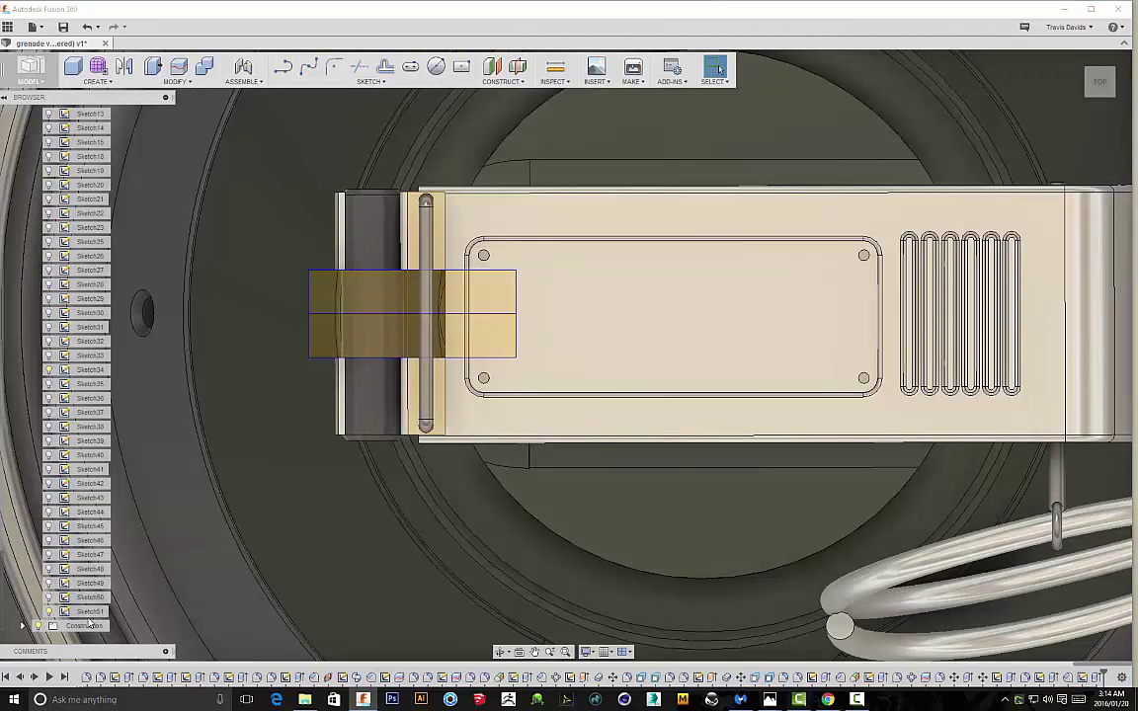
{"action": "double_click", "coordinate": [89, 612]}
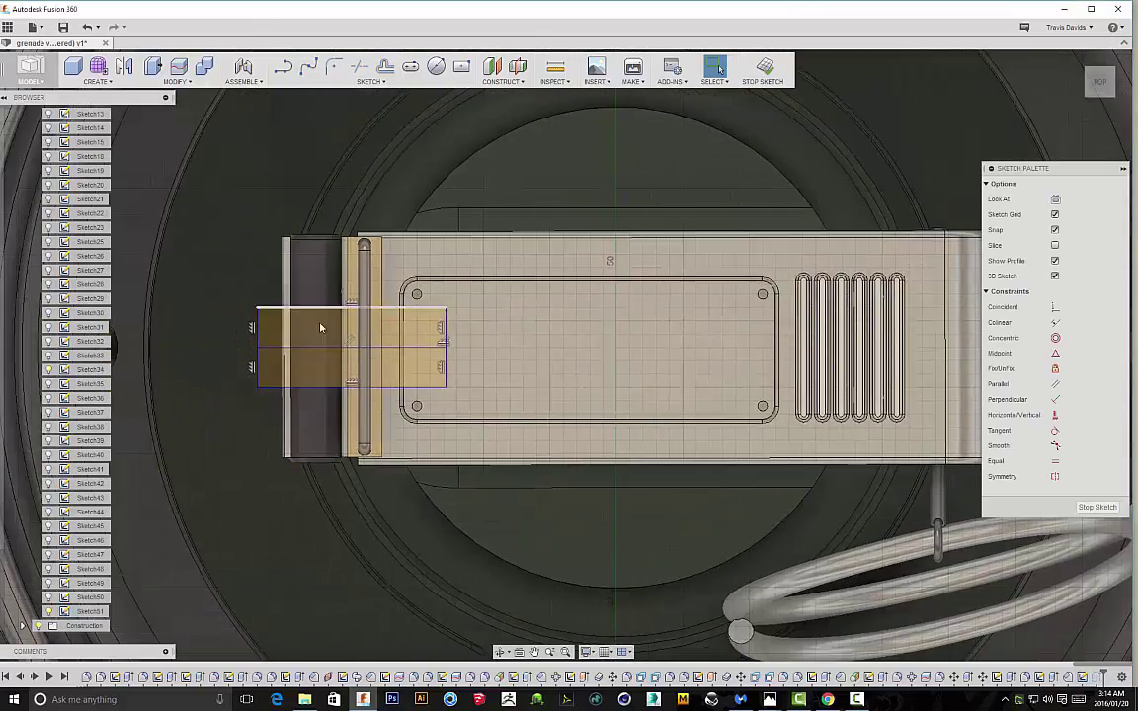
{"action": "scroll", "coordinate": [320, 325], "scroll_direction": "up", "scroll_amount": 5}
{"action": "left_click", "coordinate": [439, 465]}
{"action": "scroll", "coordinate": [381, 333], "scroll_direction": "down", "scroll_amount": 3}
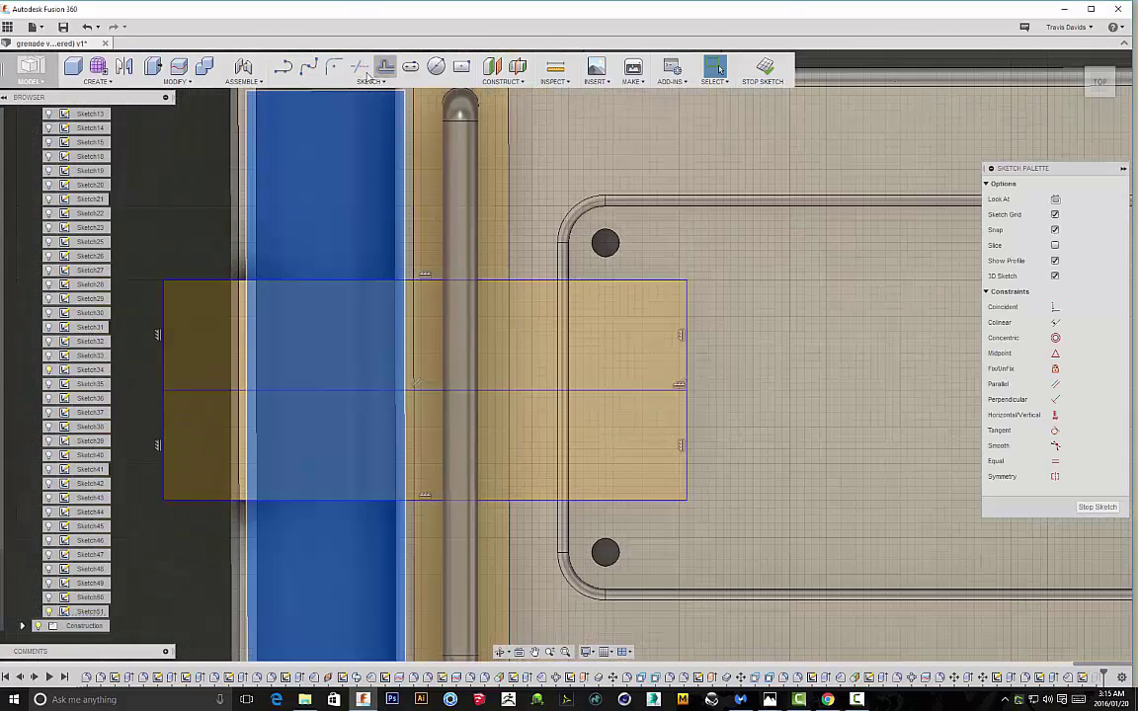
{"action": "left_click", "coordinate": [354, 284]}
{"action": "left_click", "coordinate": [124, 284]}
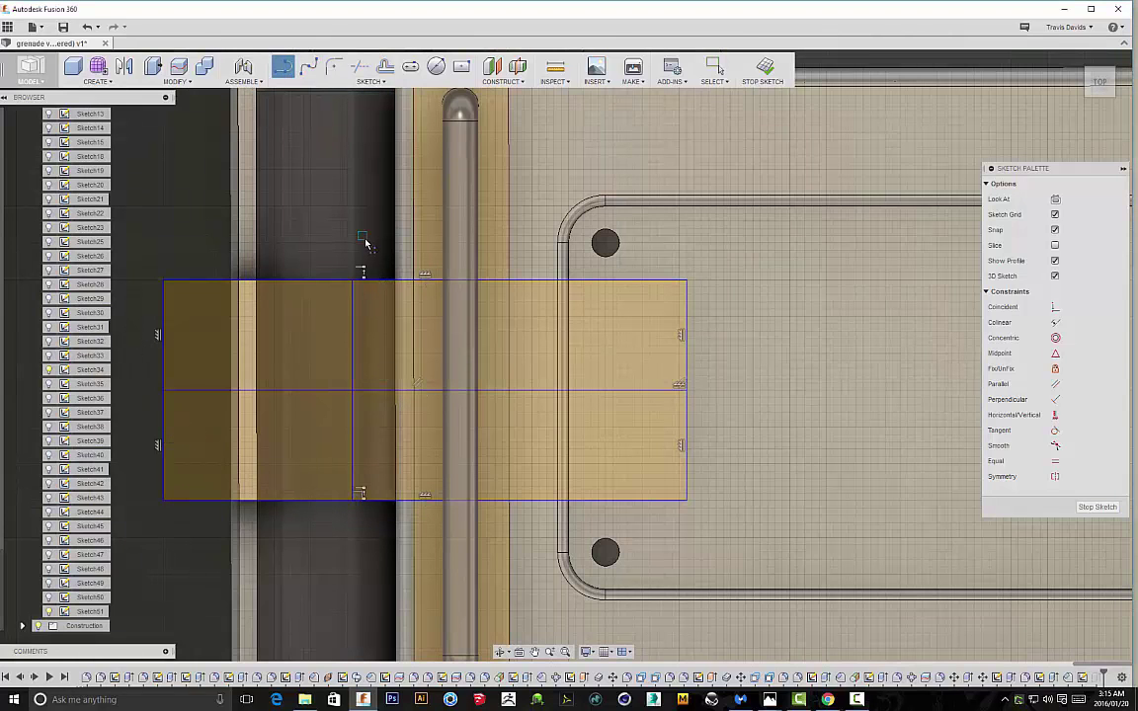
{"action": "left_click", "coordinate": [408, 242]}
Extrude the four profiles between the new line and the flat face's inner edge 1 mm downward as a new body, and hide the sketch
{"action": "left_click", "coordinate": [396, 472]}
{"action": "left_click", "coordinate": [431, 462]}
{"action": "left_click", "coordinate": [380, 346]}
{"action": "left_click", "coordinate": [424, 361]}
{"action": "scroll", "coordinate": [429, 435], "scroll_direction": "down", "scroll_amount": 4}
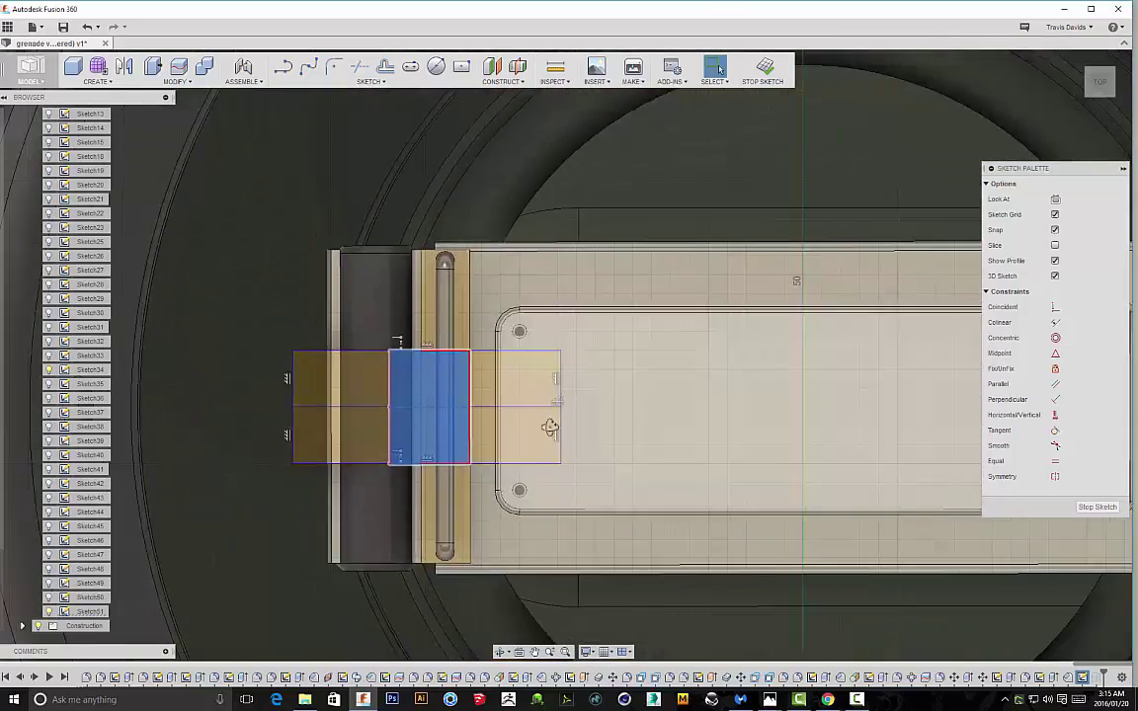
{"action": "middle_click_drag", "start_coordinate": [551, 437], "coordinate": [534, 344], "text": "shift"}
{"action": "middle_click_drag", "start_coordinate": [524, 108], "coordinate": [489, 326]}
{"action": "middle_click_drag", "start_coordinate": [483, 89], "coordinate": [495, 210]}
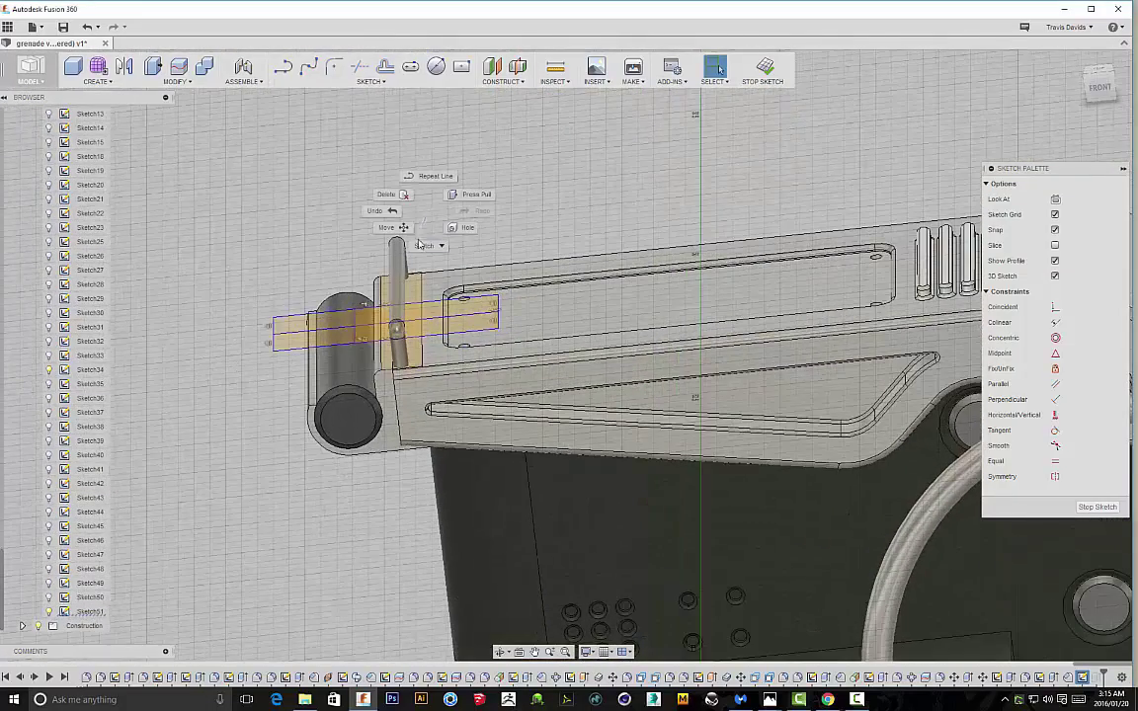
{"action": "left_click", "coordinate": [435, 245]}
{"action": "left_click", "coordinate": [443, 261]}
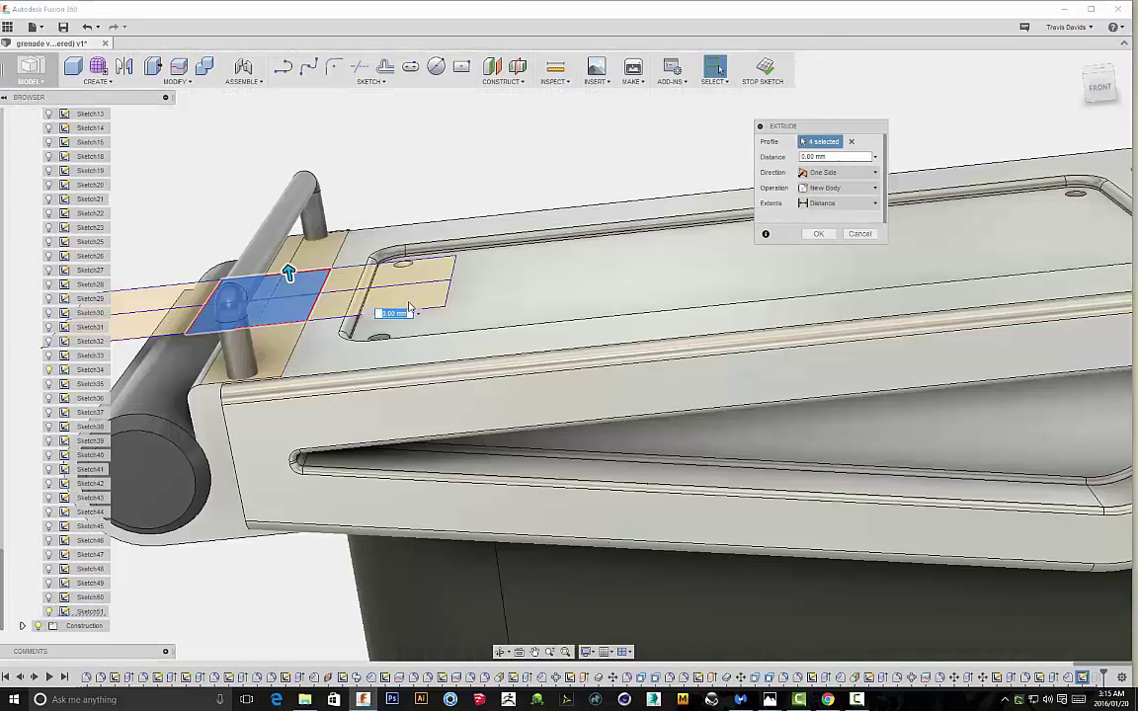
{"action": "left_click_drag", "start_coordinate": [295, 293], "coordinate": [298, 321]}
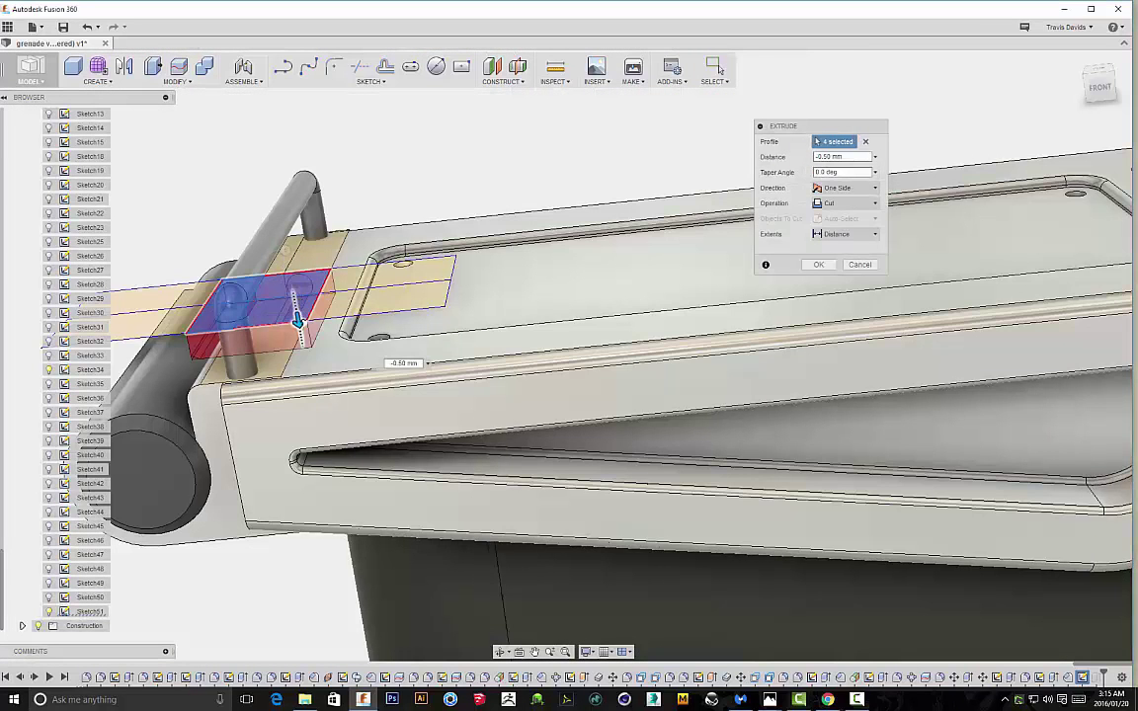
{"action": "left_click", "coordinate": [836, 204]}
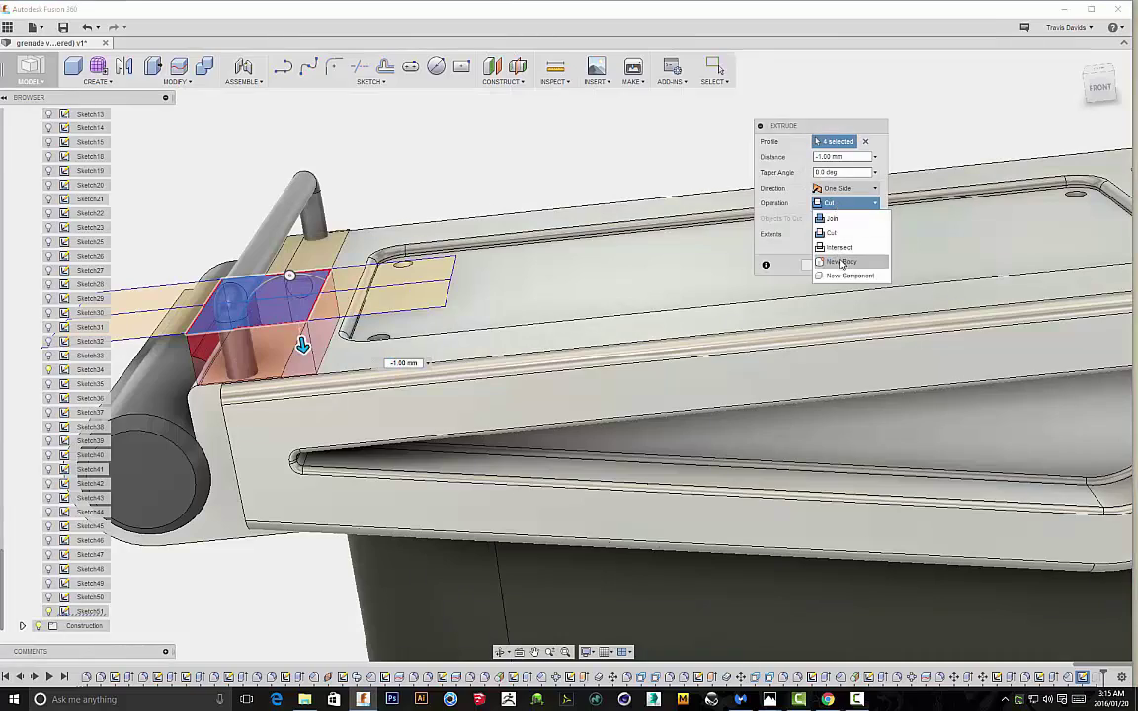
{"action": "left_click", "coordinate": [841, 262]}
{"action": "middle_click_drag", "start_coordinate": [507, 191], "coordinate": [348, 153], "text": "shift"}
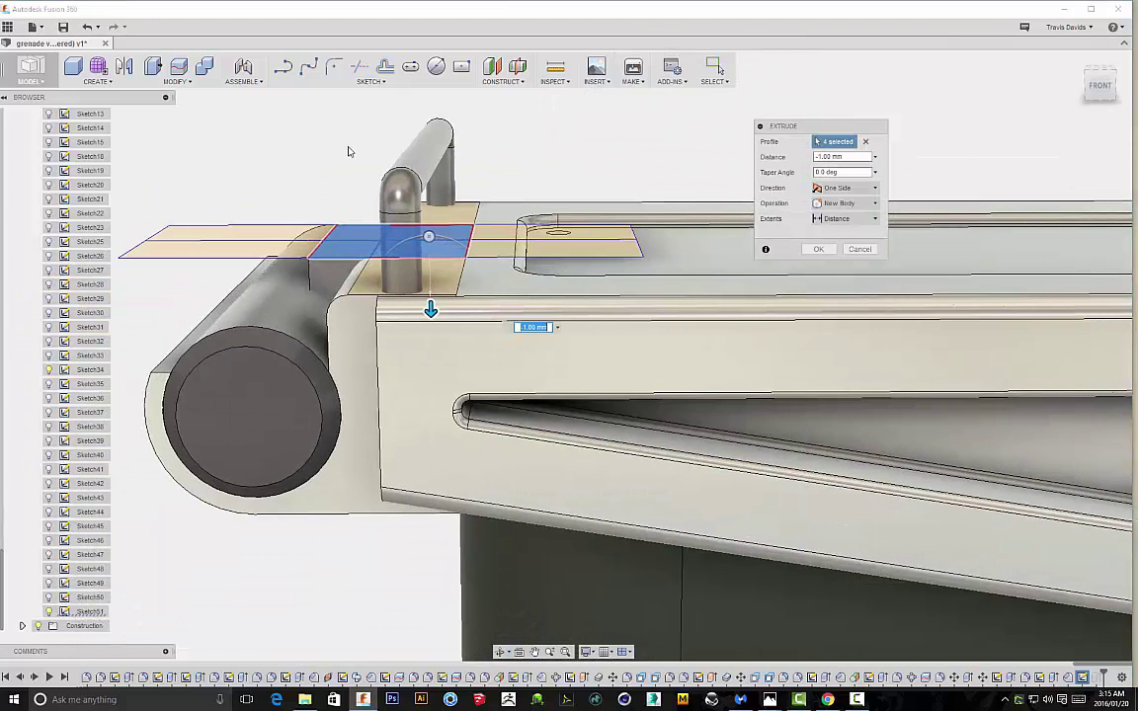
{"action": "left_click", "coordinate": [858, 250]}
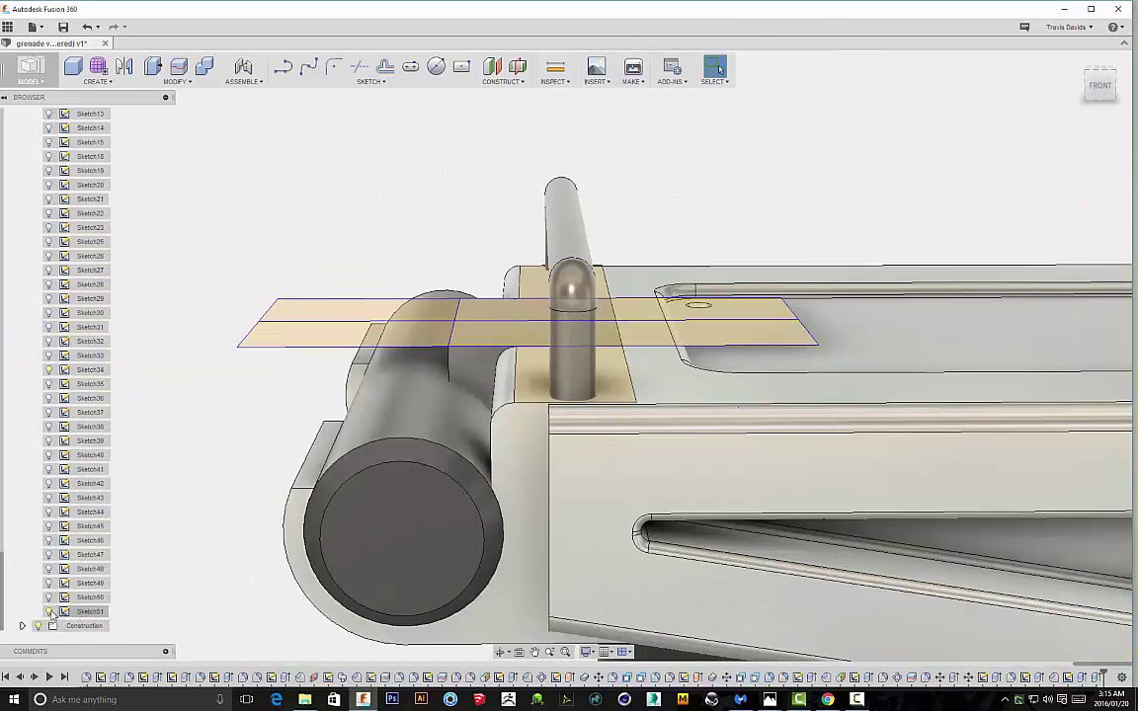
{"action": "left_click", "coordinate": [49, 612]}
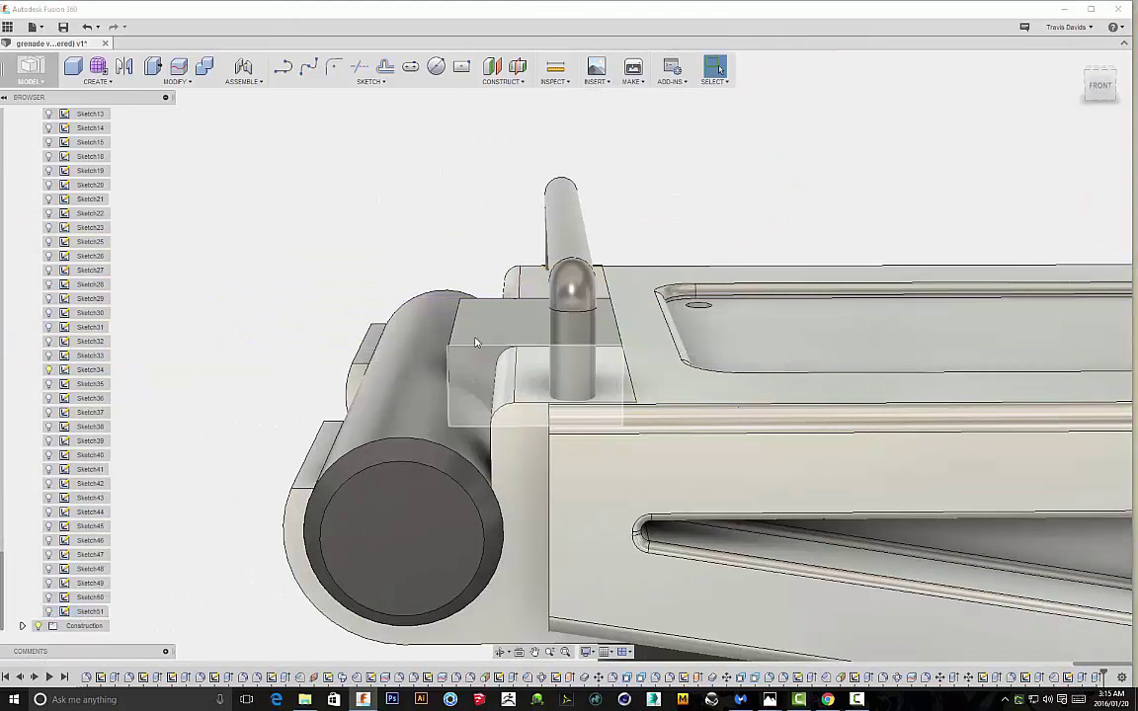
Offset the top face of the new block by -0.50 mm to lower it inside the gap
{"action": "right_click", "coordinate": [457, 248]}
{"action": "left_click", "coordinate": [457, 208]}
{"action": "left_click", "coordinate": [484, 310]}
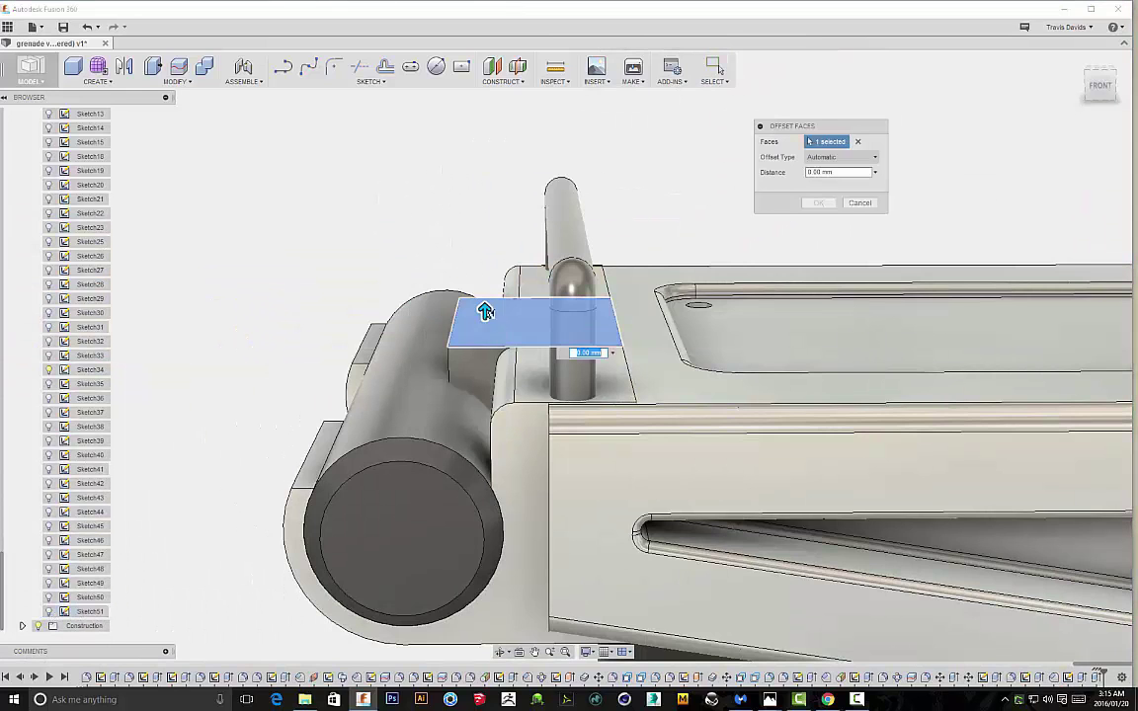
{"action": "left_click_drag", "start_coordinate": [485, 311], "coordinate": [489, 342]}
{"action": "mouse_move", "coordinate": [435, 252]}
{"action": "middle_mouse_down", "text": "shift"}
{"action": "mouse_move", "coordinate": [544, 259]}
{"action": "mouse_move", "coordinate": [386, 237]}
{"action": "mouse_move", "coordinate": [437, 257]}
{"action": "middle_mouse_up", "text": "shift"}
{"action": "scroll", "coordinate": [437, 257], "scroll_direction": "down", "scroll_amount": 3}
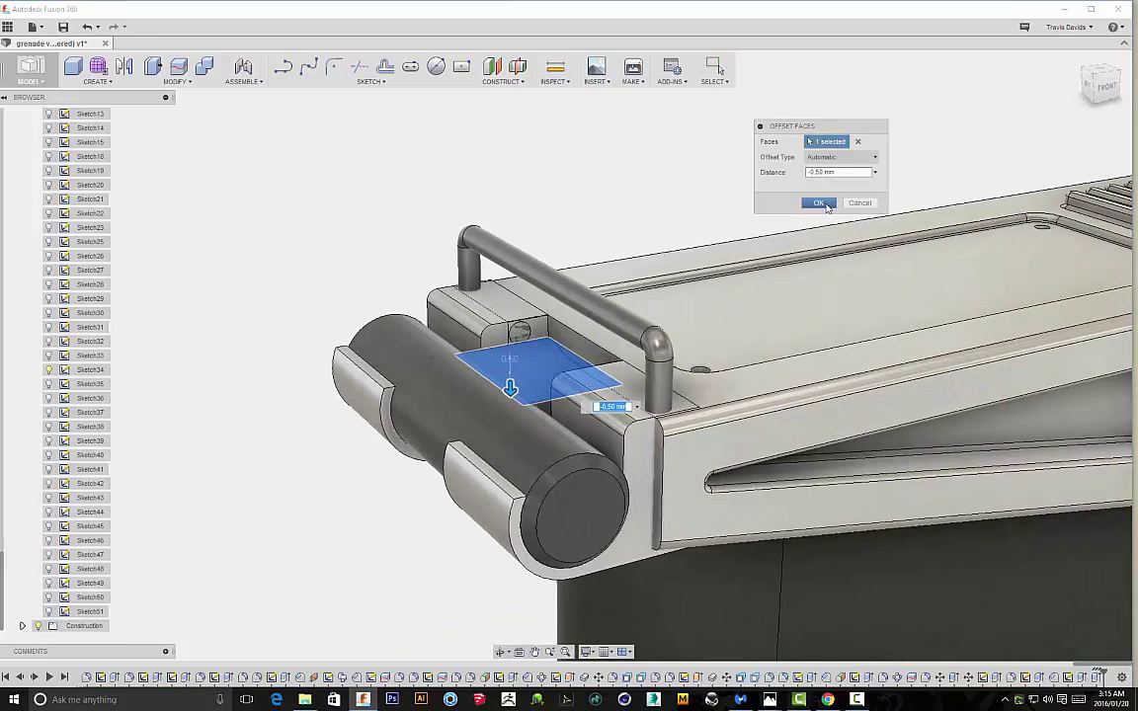
{"action": "left_click", "coordinate": [818, 204]}
Combine the cylindrical pin and the small block in the lever's gap into one body with the Join operation
{"action": "middle_click_drag", "start_coordinate": [628, 203], "coordinate": [484, 134], "text": "shift"}
{"action": "scroll", "coordinate": [484, 133], "scroll_direction": "down", "scroll_amount": 2}
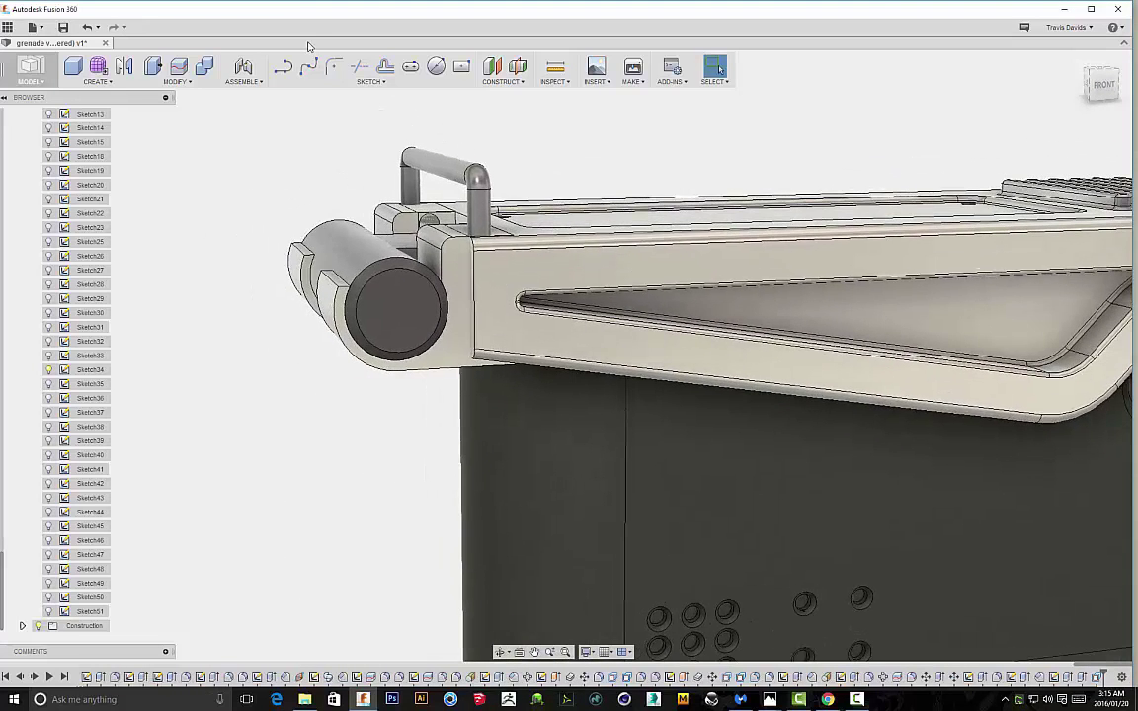
{"action": "left_click", "coordinate": [202, 72]}
{"action": "middle_click_drag", "start_coordinate": [309, 133], "coordinate": [337, 233], "text": "shift"}
{"action": "left_click", "coordinate": [455, 590]}
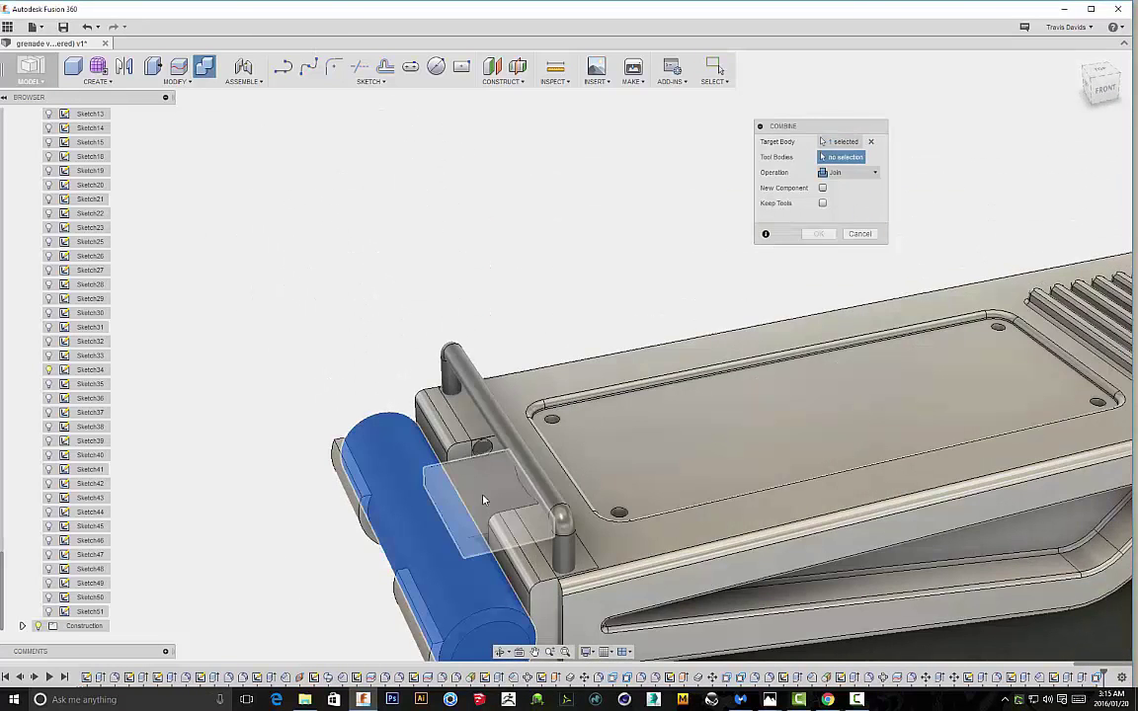
{"action": "left_click", "coordinate": [806, 235]}
Examine the lever's curled end, the joined pin and the housing beneath them from several angles
{"action": "middle_click_drag", "start_coordinate": [762, 273], "coordinate": [782, 266], "text": "shift"}
{"action": "scroll", "coordinate": [782, 266], "scroll_direction": "up", "scroll_amount": 1}
{"action": "scroll", "coordinate": [781, 266], "scroll_direction": "down", "scroll_amount": 3}
{"action": "middle_click_drag", "start_coordinate": [917, 325], "coordinate": [813, 278], "text": "shift"}
{"action": "middle_click_drag", "start_coordinate": [843, 343], "coordinate": [848, 314], "text": "shift"}
{"action": "scroll", "coordinate": [632, 613], "scroll_direction": "down", "scroll_amount": 2}
{"action": "scroll", "coordinate": [624, 326], "scroll_direction": "up", "scroll_amount": 10}
{"action": "middle_click_drag", "start_coordinate": [564, 385], "coordinate": [406, 371], "text": "shift"}
{"action": "scroll", "coordinate": [534, 275], "scroll_direction": "up", "scroll_amount": 4}
{"action": "middle_click_drag", "start_coordinate": [557, 372], "coordinate": [687, 312], "text": "shift"}
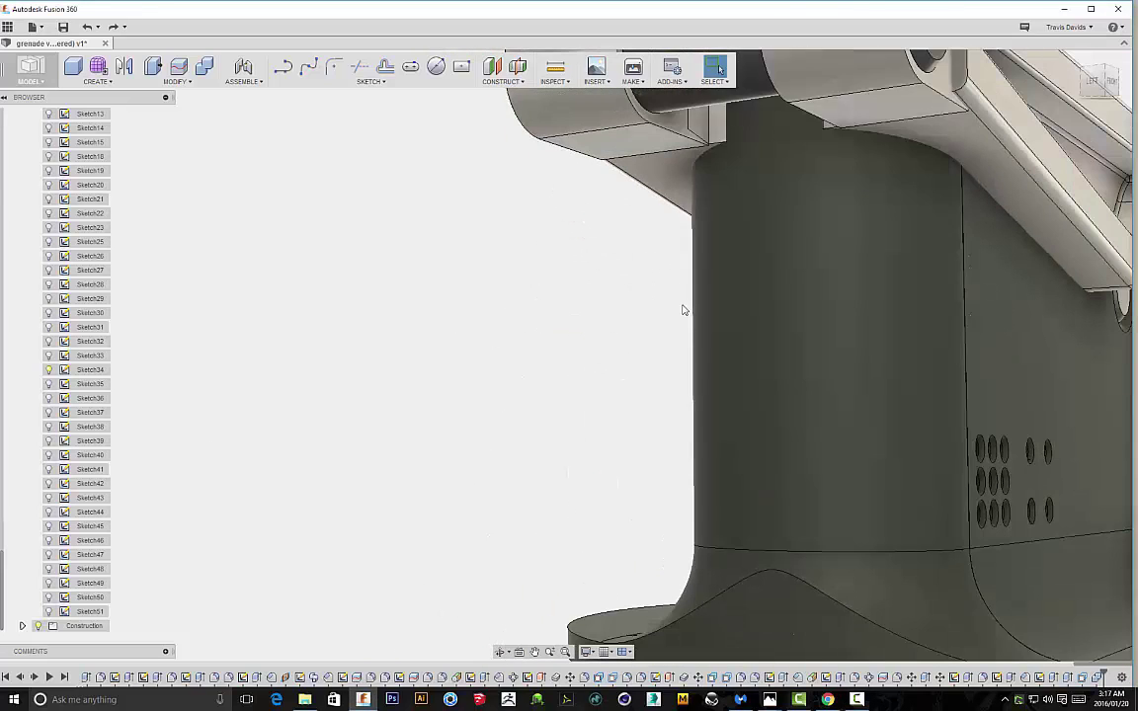
Offset the upright face behind the pin, at the back of the lever's gap, by -0.50 mm
{"action": "left_click", "coordinate": [727, 128]}
{"action": "right_click", "coordinate": [468, 338]}
{"action": "left_click", "coordinate": [511, 320]}
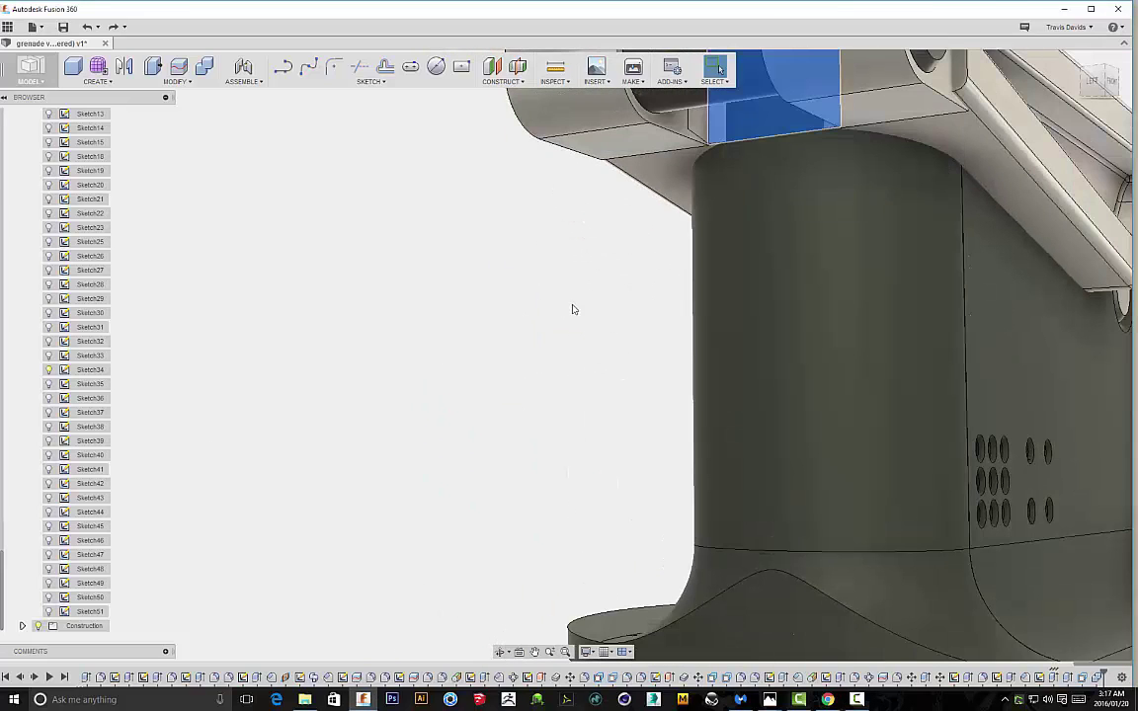
{"action": "middle_click_drag", "start_coordinate": [567, 311], "coordinate": [524, 341], "text": "shift"}
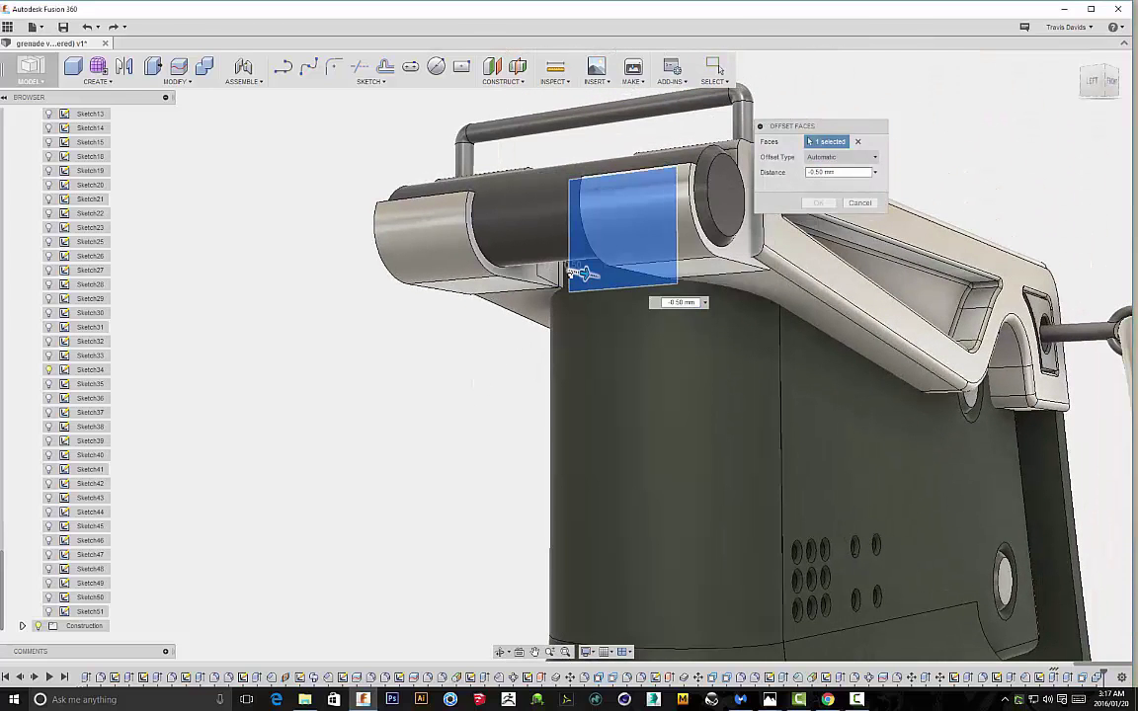
{"action": "left_click", "coordinate": [826, 205]}
{"action": "scroll", "coordinate": [717, 269], "scroll_direction": "down", "scroll_amount": 4}
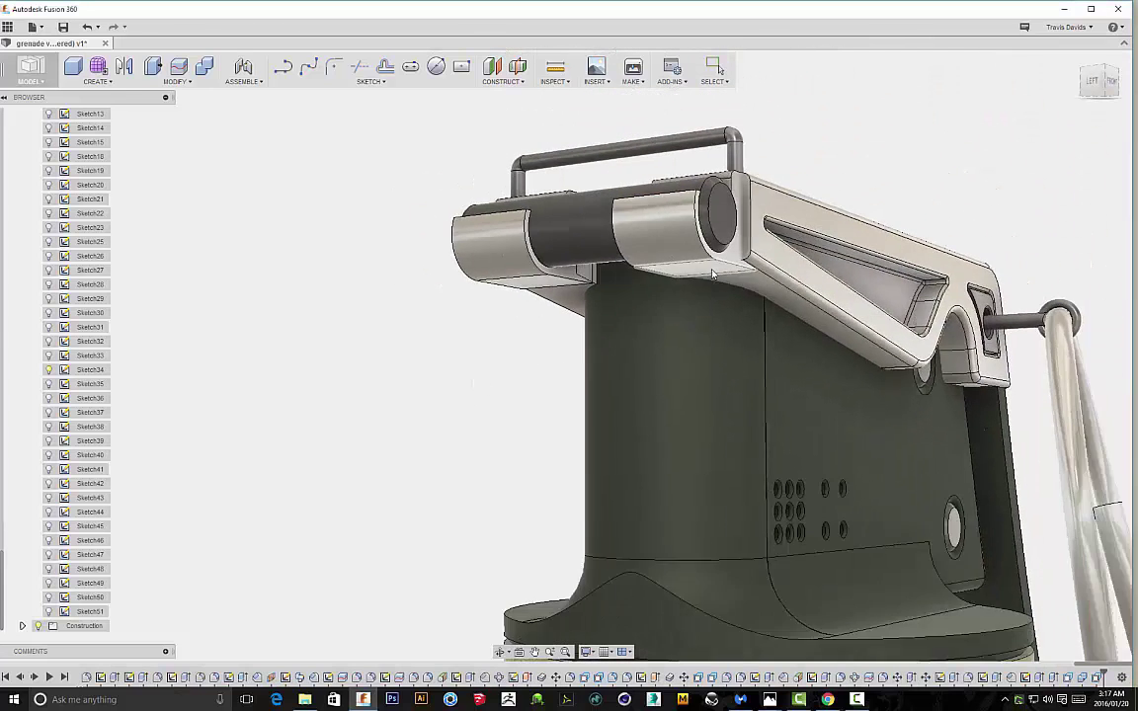
Apply the dark green appearance already used in the design to the pin held in the lever's curled end
{"action": "middle_click_drag", "start_coordinate": [787, 307], "coordinate": [817, 201], "text": "shift"}
{"action": "scroll", "coordinate": [802, 303], "scroll_direction": "down", "scroll_amount": 2}
{"action": "middle_click_drag", "start_coordinate": [750, 147], "coordinate": [825, 292], "text": "shift"}
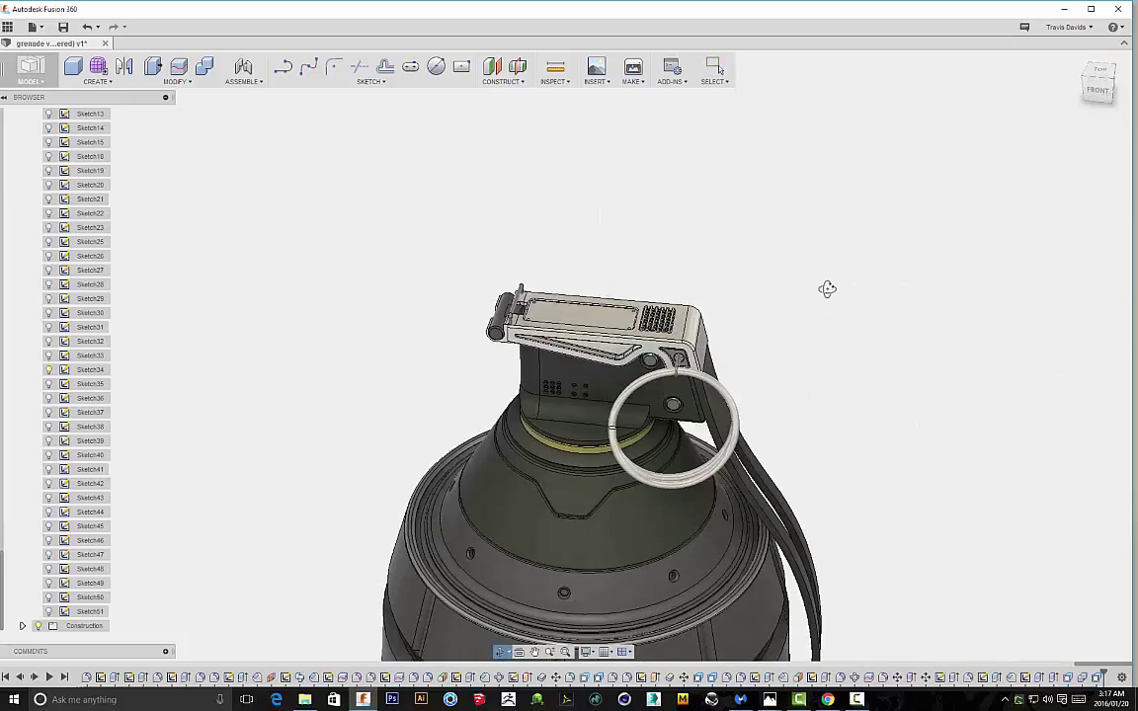
{"action": "scroll", "coordinate": [652, 252], "scroll_direction": "up", "scroll_amount": 3}
{"action": "middle_click_drag", "start_coordinate": [658, 241], "coordinate": [658, 213], "text": "shift"}
{"action": "right_click", "coordinate": [715, 200]}
{"action": "left_click", "coordinate": [707, 257]}
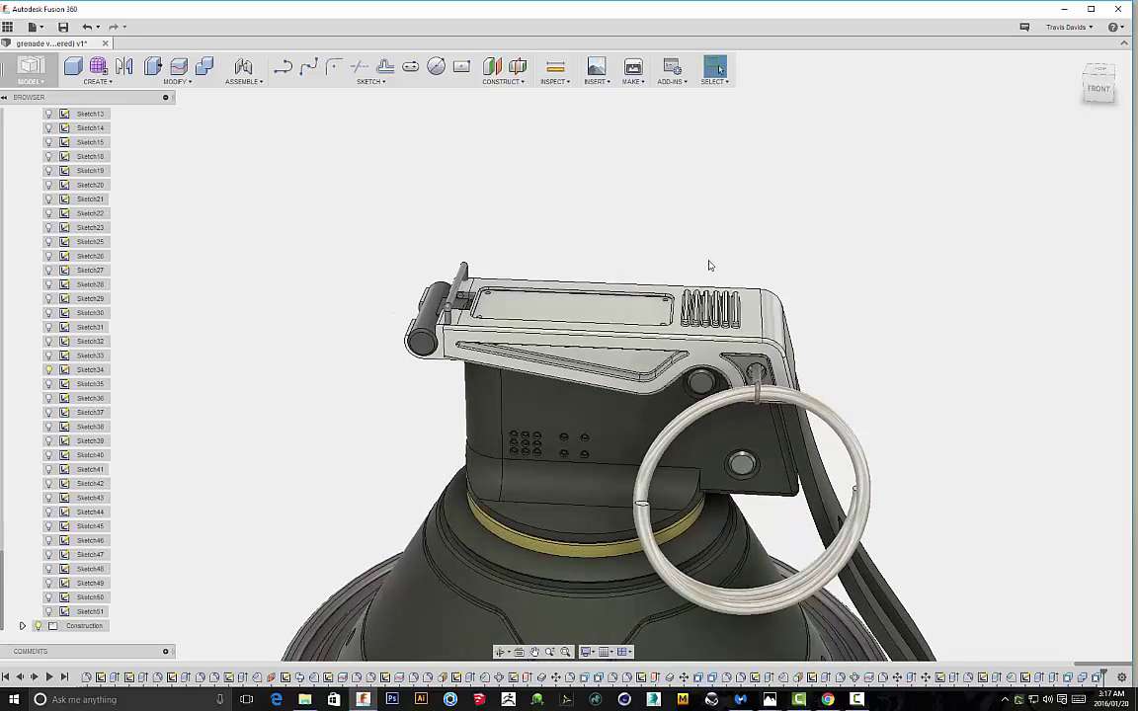
{"action": "left_click_drag", "start_coordinate": [934, 292], "coordinate": [427, 322]}
{"action": "middle_click_drag", "start_coordinate": [762, 211], "coordinate": [937, 221], "text": "shift"}
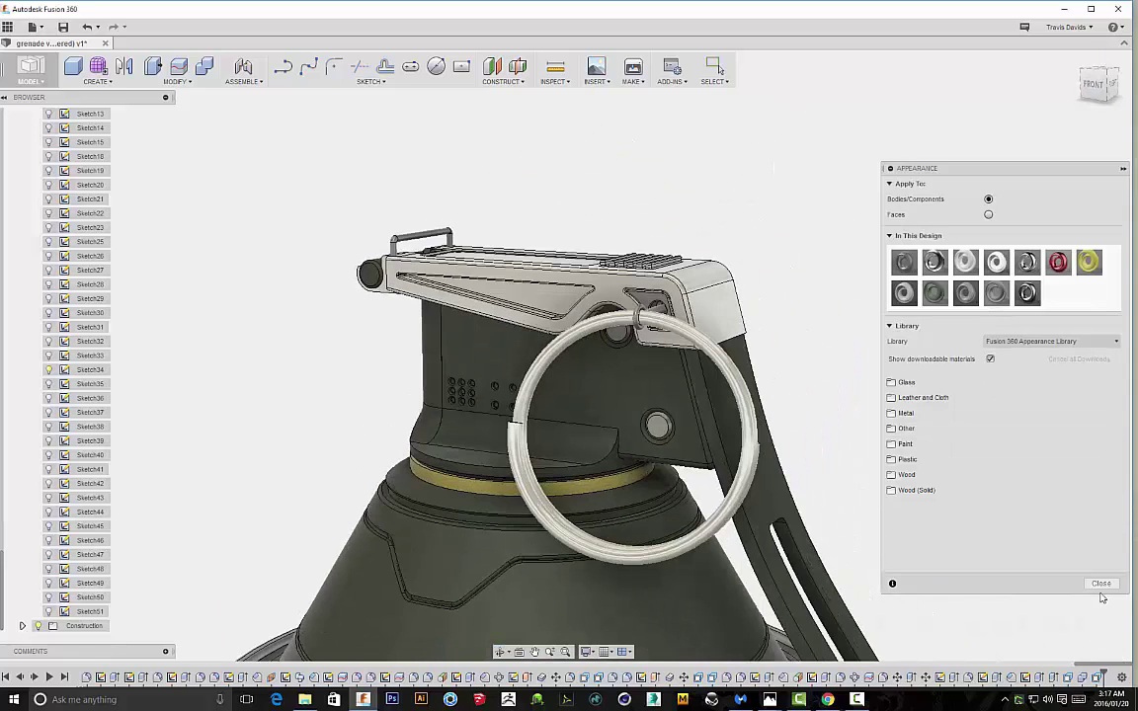
{"action": "left_click", "coordinate": [1100, 584]}
Look over the whole grenade from several angles
{"action": "scroll", "coordinate": [939, 472], "scroll_direction": "down", "scroll_amount": 5}
{"action": "scroll", "coordinate": [797, 353], "scroll_direction": "up", "scroll_amount": 2}
{"action": "scroll", "coordinate": [961, 430], "scroll_direction": "down", "scroll_amount": 3}
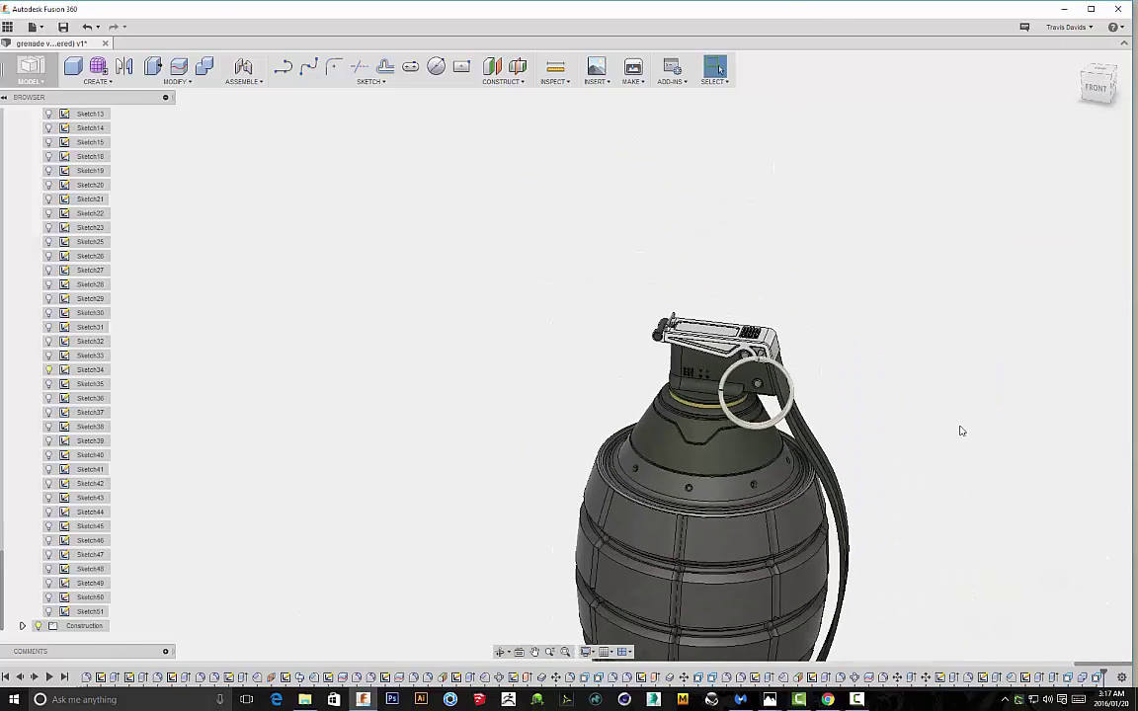
{"action": "scroll", "coordinate": [962, 431], "scroll_direction": "down", "scroll_amount": 1}
{"action": "middle_click_drag", "start_coordinate": [961, 431], "coordinate": [891, 343]}
{"action": "middle_click_drag", "start_coordinate": [922, 413], "coordinate": [843, 341], "text": "shift"}
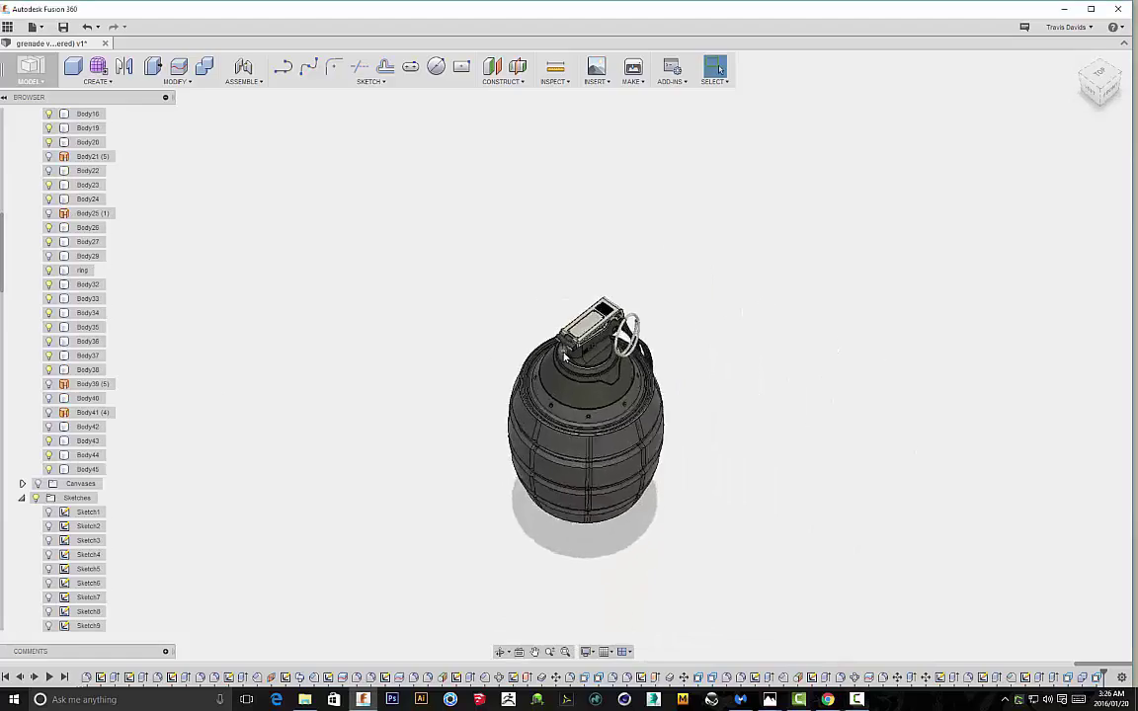
Extrude the outer side face of the lever's curled end 0.05 mm outward as a new body
{"action": "scroll", "coordinate": [589, 338], "scroll_direction": "up", "scroll_amount": 10}
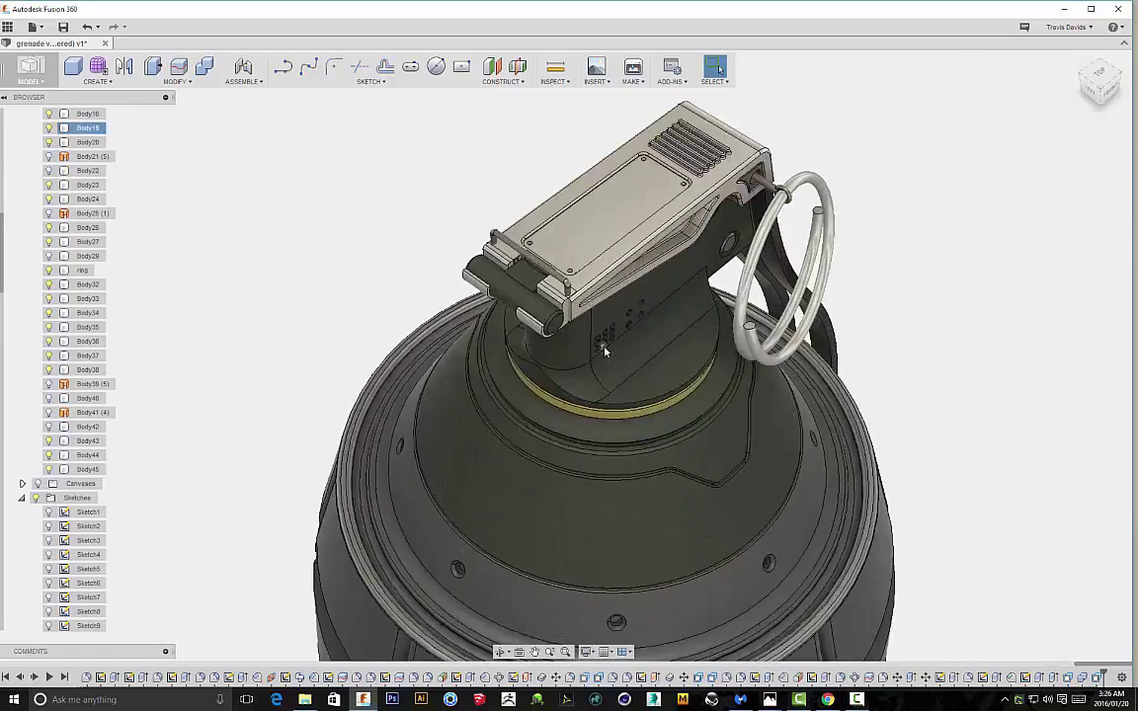
{"action": "scroll", "coordinate": [588, 337], "scroll_direction": "up", "scroll_amount": 3}
{"action": "left_click", "coordinate": [419, 174]}
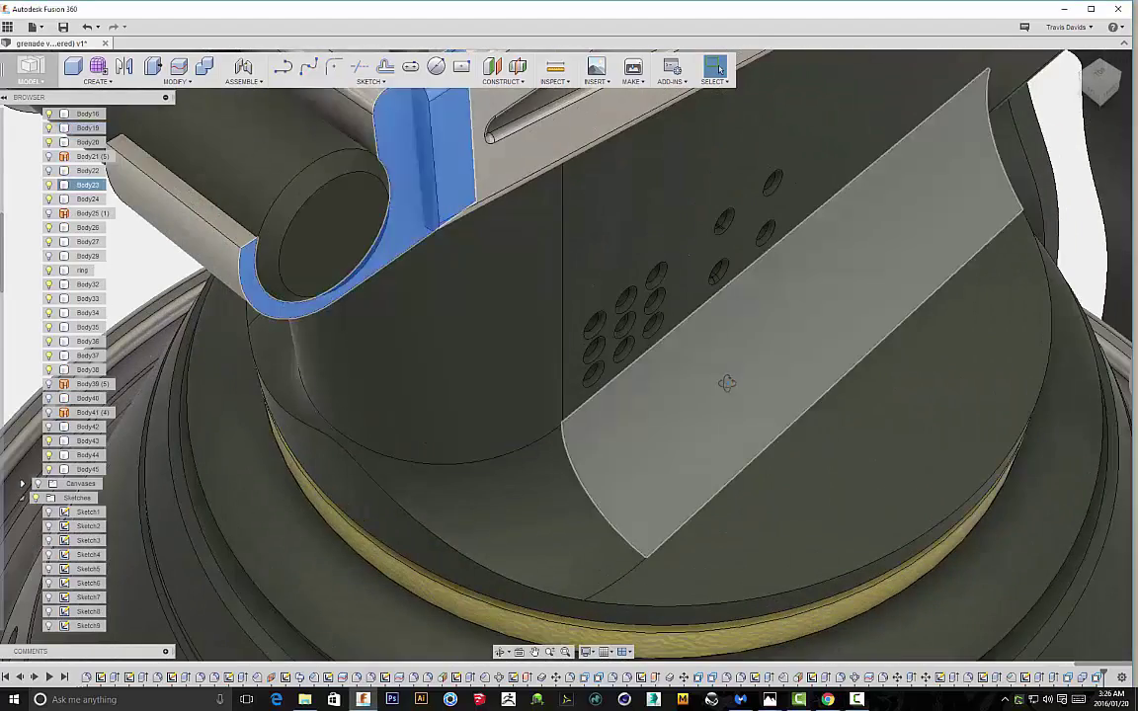
{"action": "middle_click_drag", "start_coordinate": [734, 379], "coordinate": [665, 378], "text": "shift"}
{"action": "scroll", "coordinate": [663, 377], "scroll_direction": "down", "scroll_amount": 7}
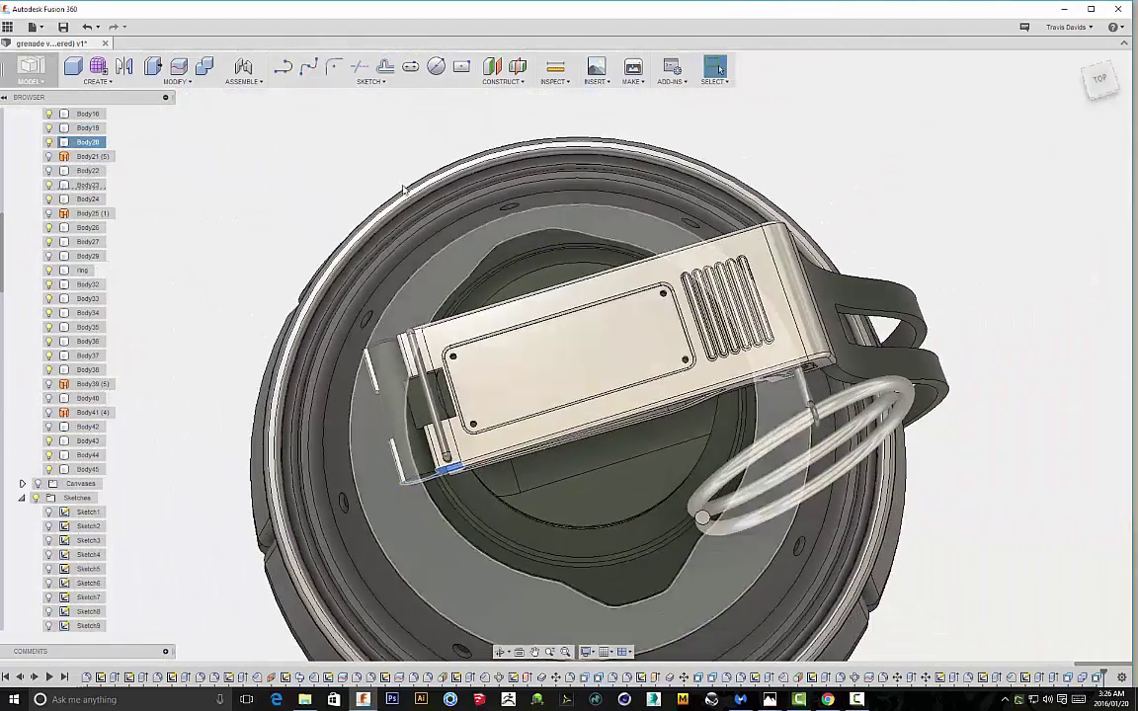
{"action": "right_click", "coordinate": [340, 148]}
{"action": "left_click", "coordinate": [321, 220]}
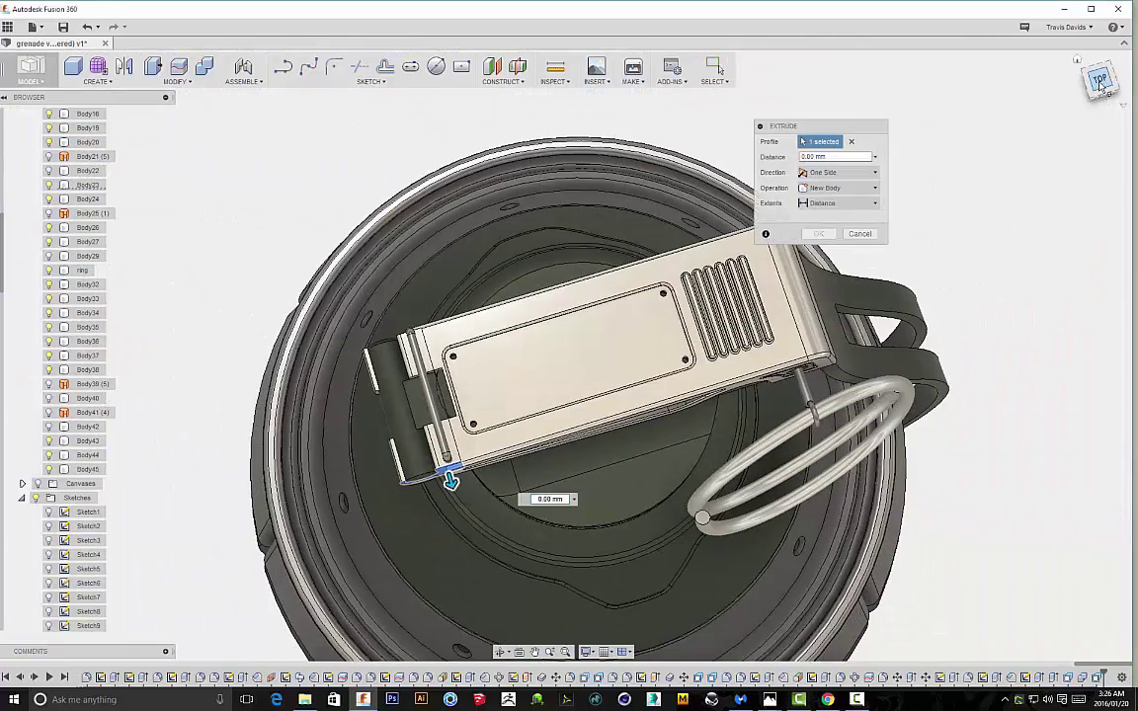
{"action": "left_click", "coordinate": [1099, 81]}
{"action": "scroll", "coordinate": [470, 457], "scroll_direction": "up", "scroll_amount": 8}
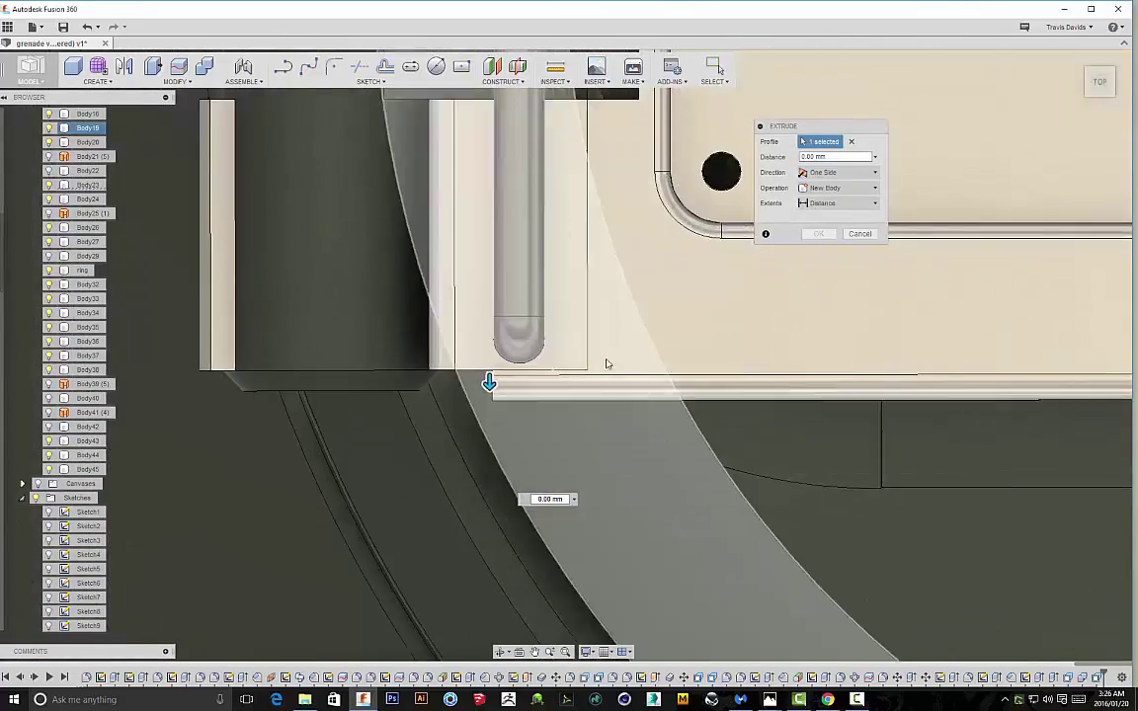
{"action": "scroll", "coordinate": [607, 364], "scroll_direction": "up", "scroll_amount": 3}
{"action": "left_click_drag", "start_coordinate": [410, 393], "coordinate": [410, 400]}
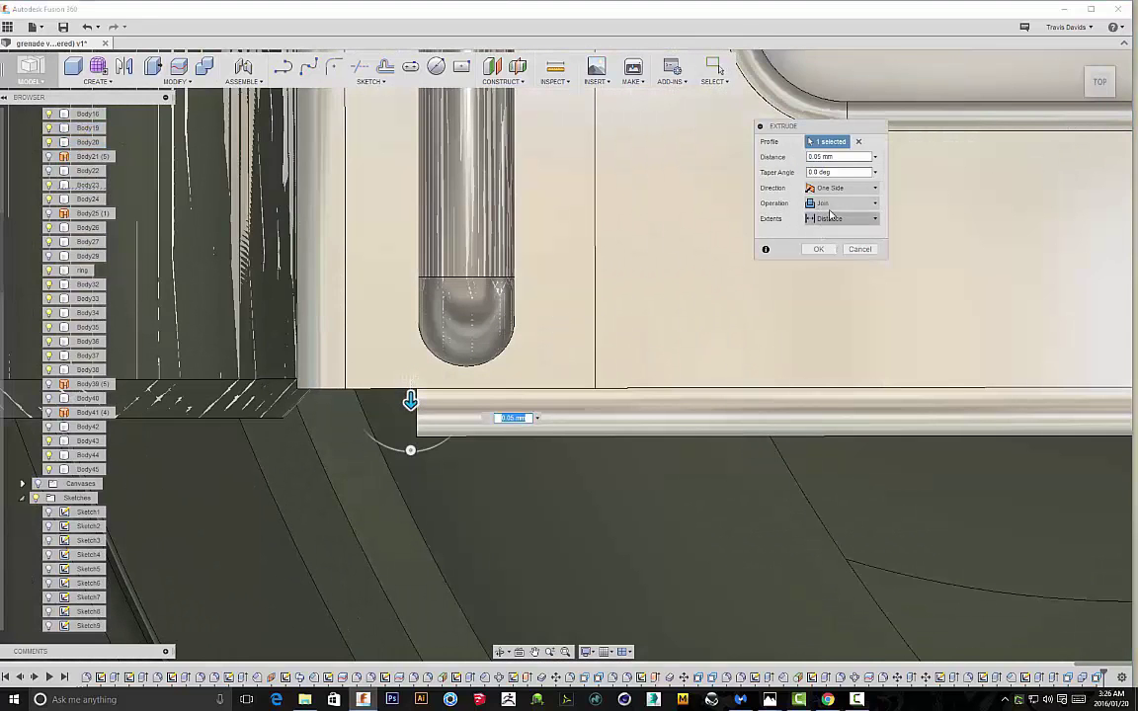
{"action": "left_click", "coordinate": [819, 251]}
Combine the thin extruded body on the curl's side with the lever's top plate using the Join operation
{"action": "scroll", "coordinate": [808, 428], "scroll_direction": "down", "scroll_amount": 6}
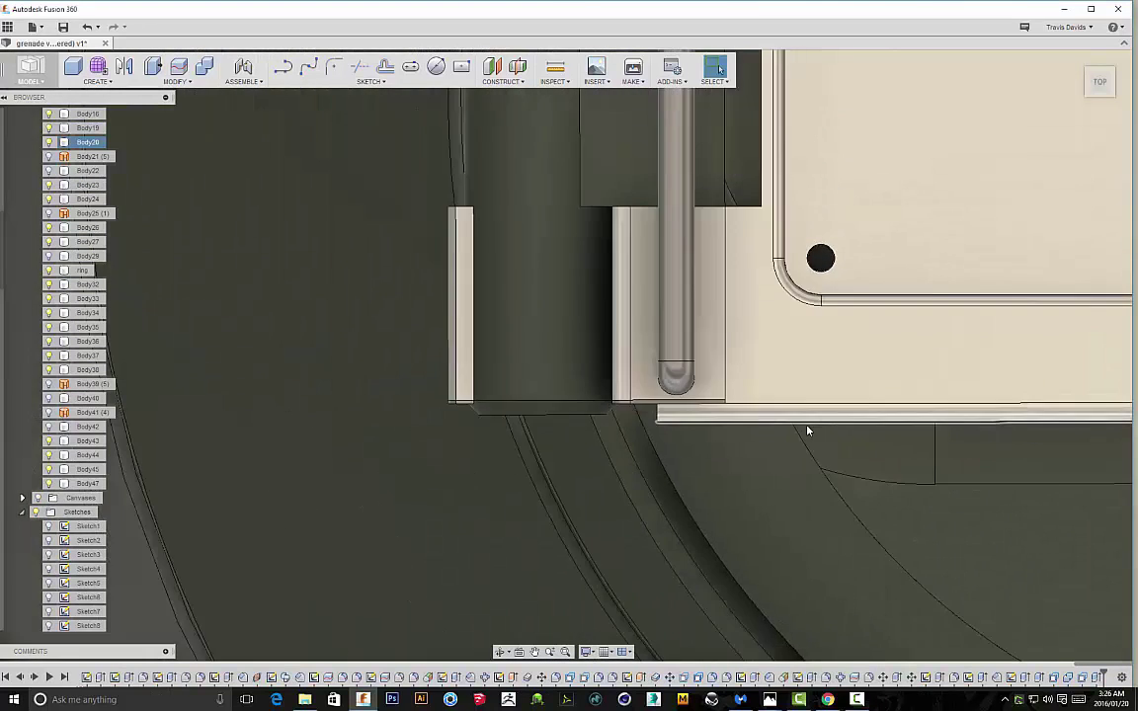
{"action": "middle_click_drag", "start_coordinate": [891, 475], "coordinate": [869, 425], "text": "shift"}
{"action": "scroll", "coordinate": [868, 425], "scroll_direction": "down", "scroll_amount": 6}
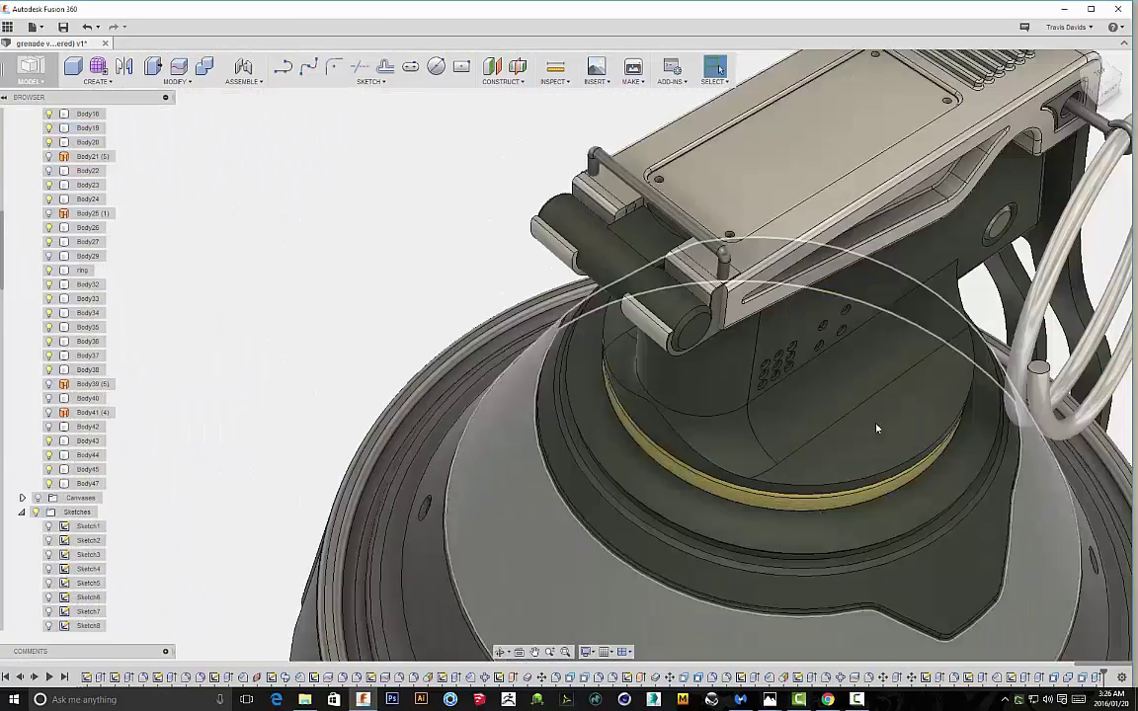
{"action": "middle_click_drag", "start_coordinate": [820, 513], "coordinate": [764, 468], "text": "shift"}
{"action": "scroll", "coordinate": [765, 467], "scroll_direction": "up", "scroll_amount": 3}
{"action": "left_click", "coordinate": [211, 69]}
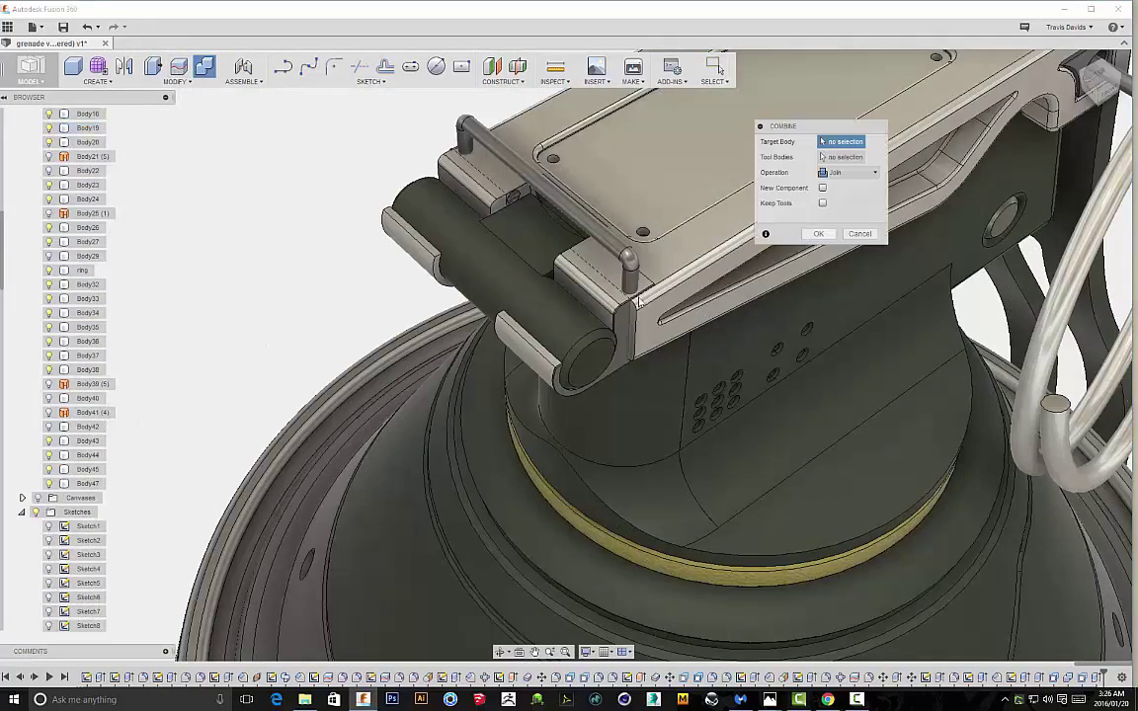
{"action": "left_click", "coordinate": [623, 334]}
{"action": "left_click", "coordinate": [635, 294]}
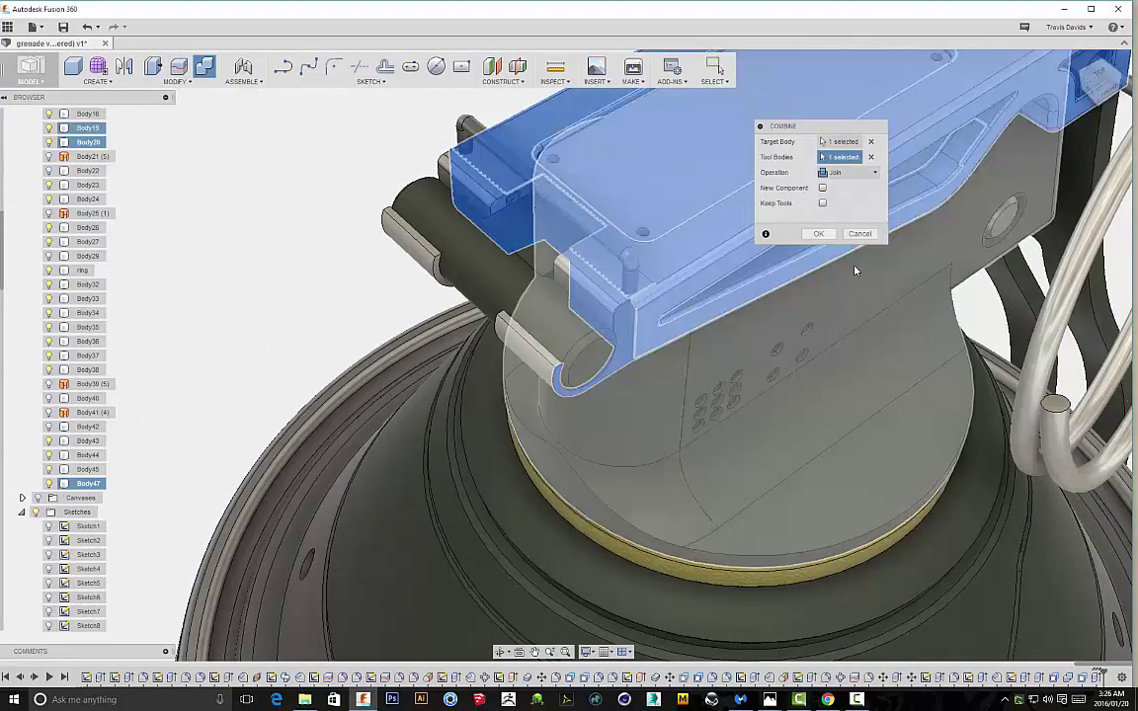
{"action": "left_click", "coordinate": [819, 233]}
Combine the lever's top plate and the adjoining curled end into one body with the Join operation
{"action": "left_click", "coordinate": [203, 71]}
{"action": "scroll", "coordinate": [587, 267], "scroll_direction": "up", "scroll_amount": 3}
{"action": "left_click", "coordinate": [590, 276]}
{"action": "left_click", "coordinate": [655, 394]}
{"action": "left_click", "coordinate": [832, 234]}
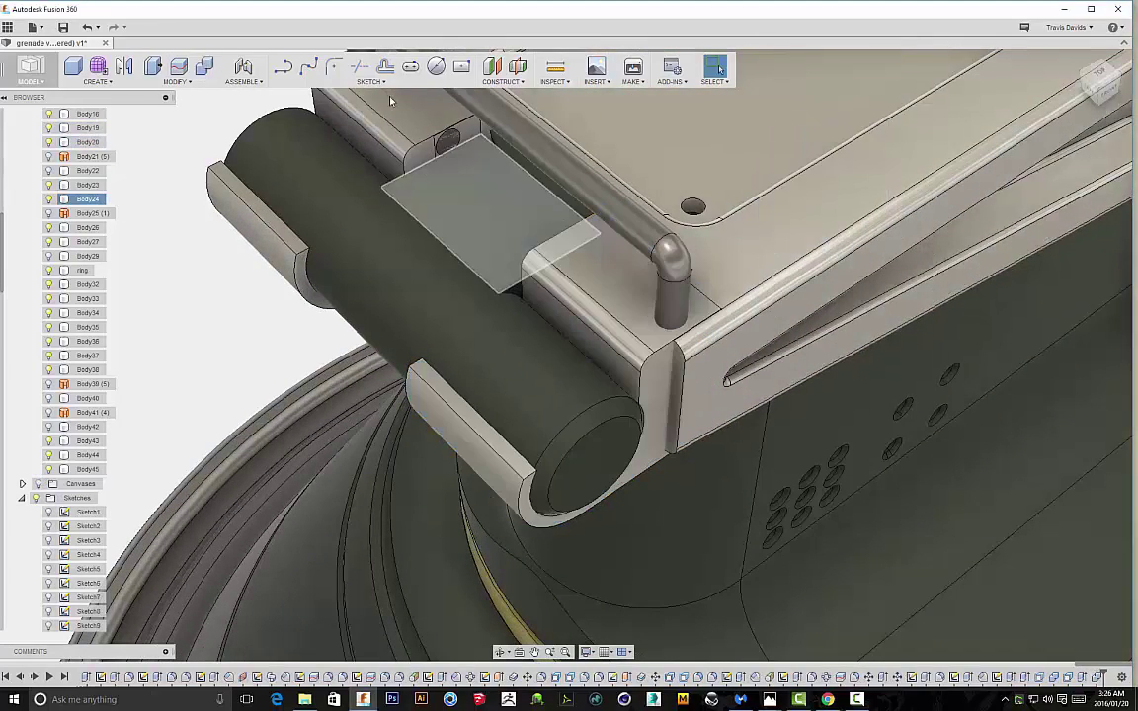
{"action": "left_click", "coordinate": [205, 70]}
{"action": "left_click", "coordinate": [604, 312]}
{"action": "left_click", "coordinate": [750, 295]}
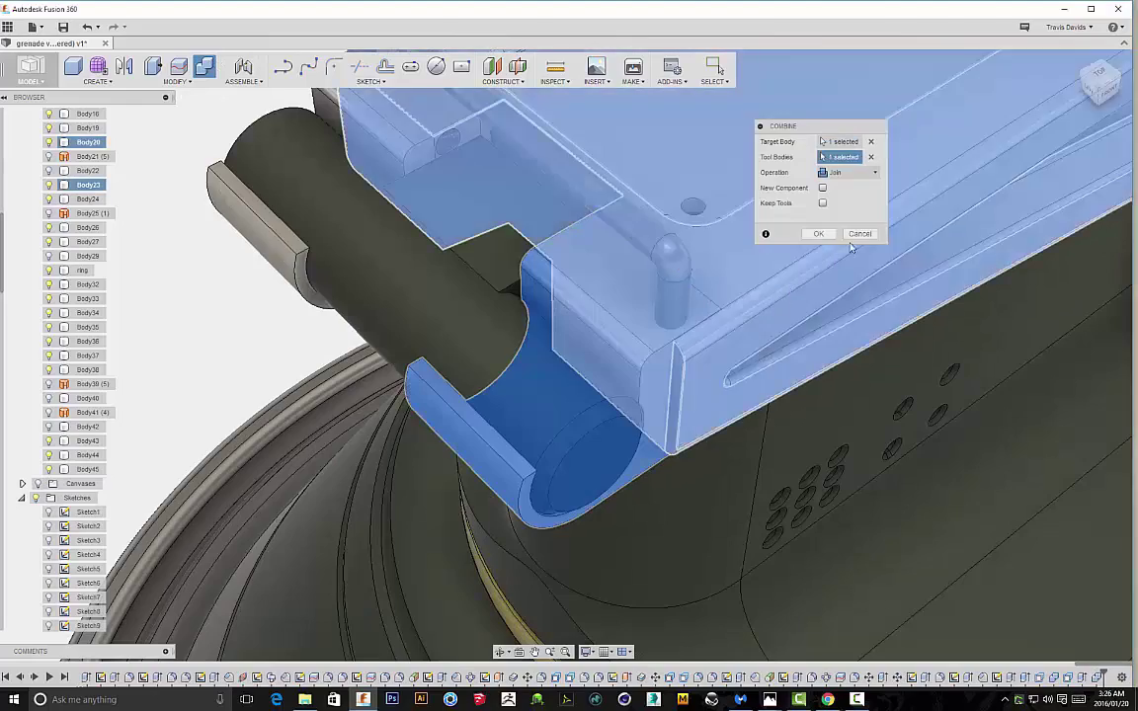
{"action": "left_click", "coordinate": [819, 233]}
Fillet the upright end edge of the lever's side wall, next to the curl, with a 0.25 mm radius
{"action": "scroll", "coordinate": [783, 308], "scroll_direction": "down", "scroll_amount": 2}
{"action": "scroll", "coordinate": [780, 308], "scroll_direction": "up", "scroll_amount": 2}
{"action": "middle_click_drag", "start_coordinate": [691, 385], "coordinate": [648, 213], "text": "shift"}
{"action": "scroll", "coordinate": [632, 192], "scroll_direction": "up", "scroll_amount": 2}
{"action": "left_click", "coordinate": [618, 183]}
{"action": "middle_click_drag", "start_coordinate": [684, 273], "coordinate": [716, 311], "text": "shift"}
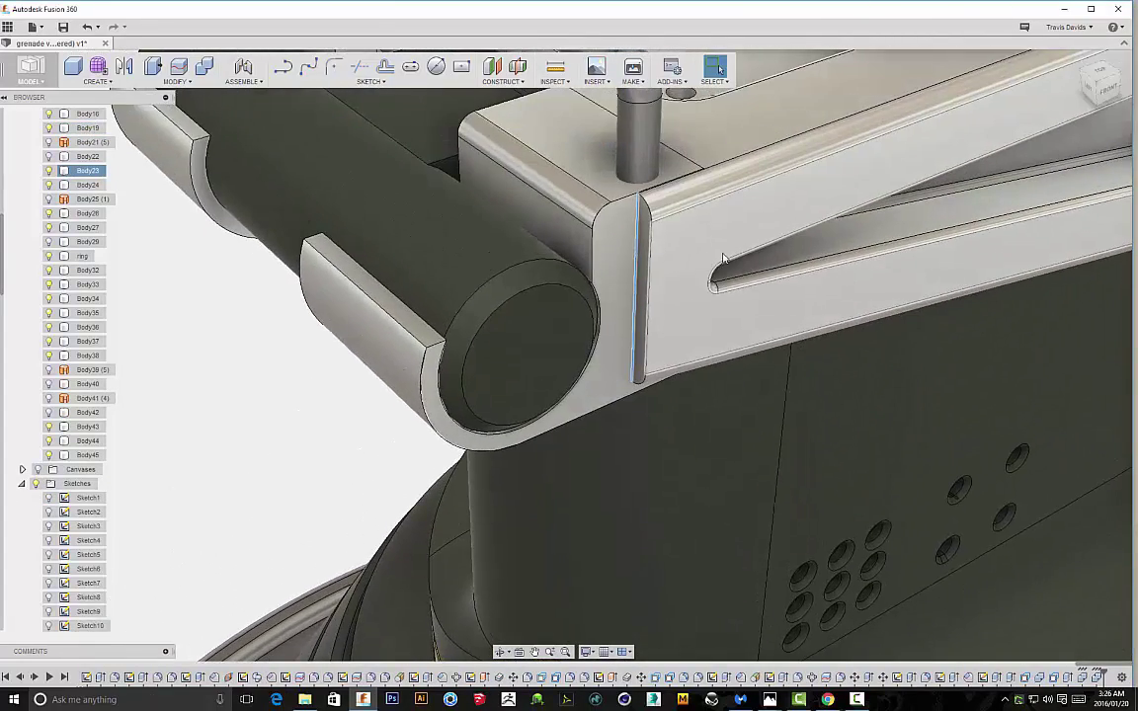
{"action": "right_click", "coordinate": [722, 258]}
{"action": "left_click", "coordinate": [702, 316]}
{"action": "left_click", "coordinate": [650, 219]}
{"action": "key", "text": "f"}
{"action": "scroll", "coordinate": [672, 316], "scroll_direction": "up", "scroll_amount": 4}
{"action": "scroll", "coordinate": [692, 402], "scroll_direction": "down", "scroll_amount": 1}
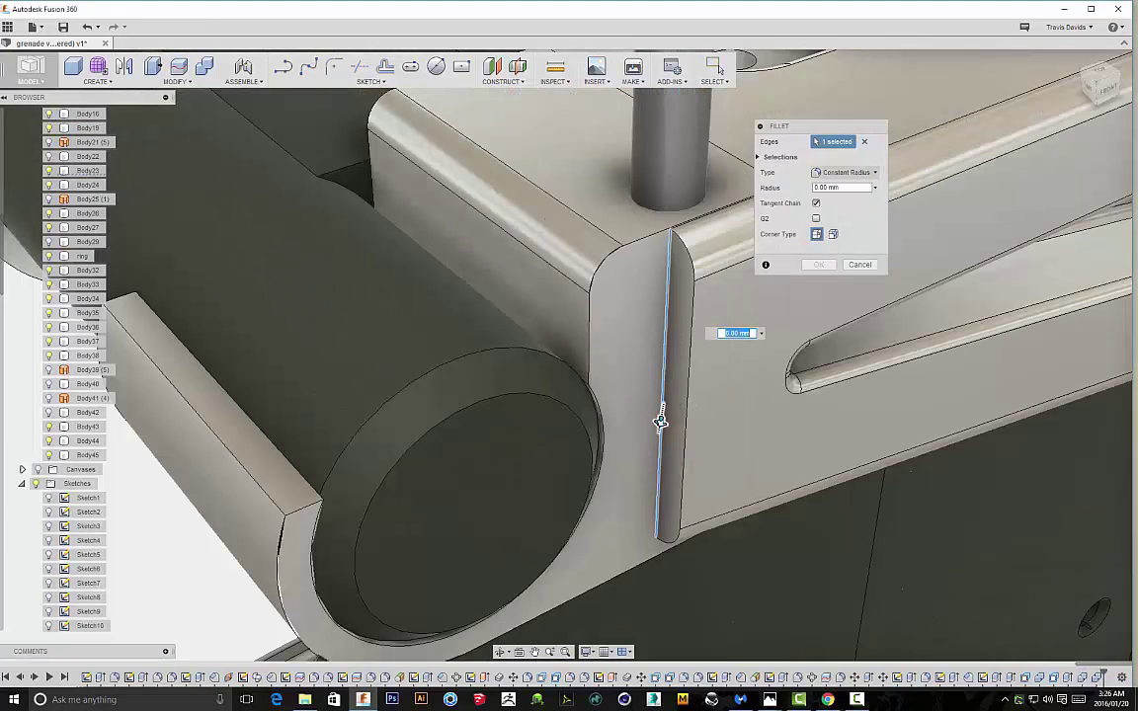
{"action": "left_click_drag", "start_coordinate": [660, 422], "coordinate": [658, 431]}
{"action": "middle_click_drag", "start_coordinate": [758, 409], "coordinate": [670, 449], "text": "shift"}
{"action": "left_click", "coordinate": [819, 265]}
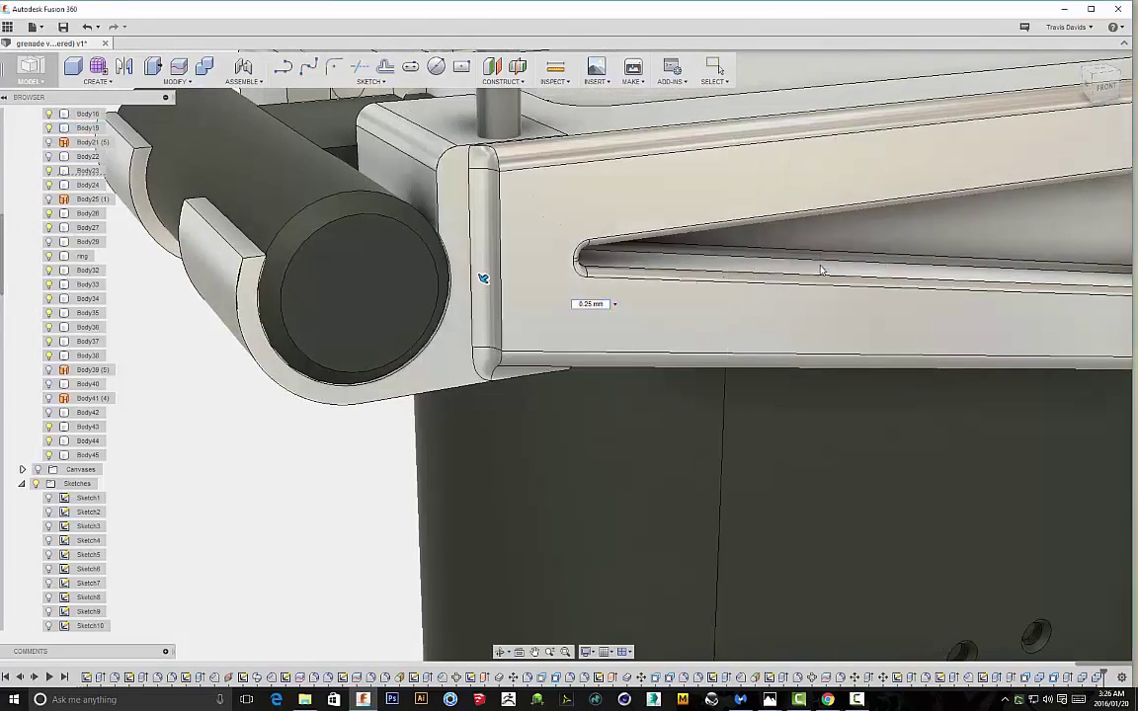
Combine the separate curled end on the lever's opposite side with the lever body using the Join operation
{"action": "scroll", "coordinate": [760, 336], "scroll_direction": "down", "scroll_amount": 6}
{"action": "middle_click_drag", "start_coordinate": [689, 397], "coordinate": [770, 416], "text": "shift"}
{"action": "scroll", "coordinate": [703, 165], "scroll_direction": "up", "scroll_amount": 4}
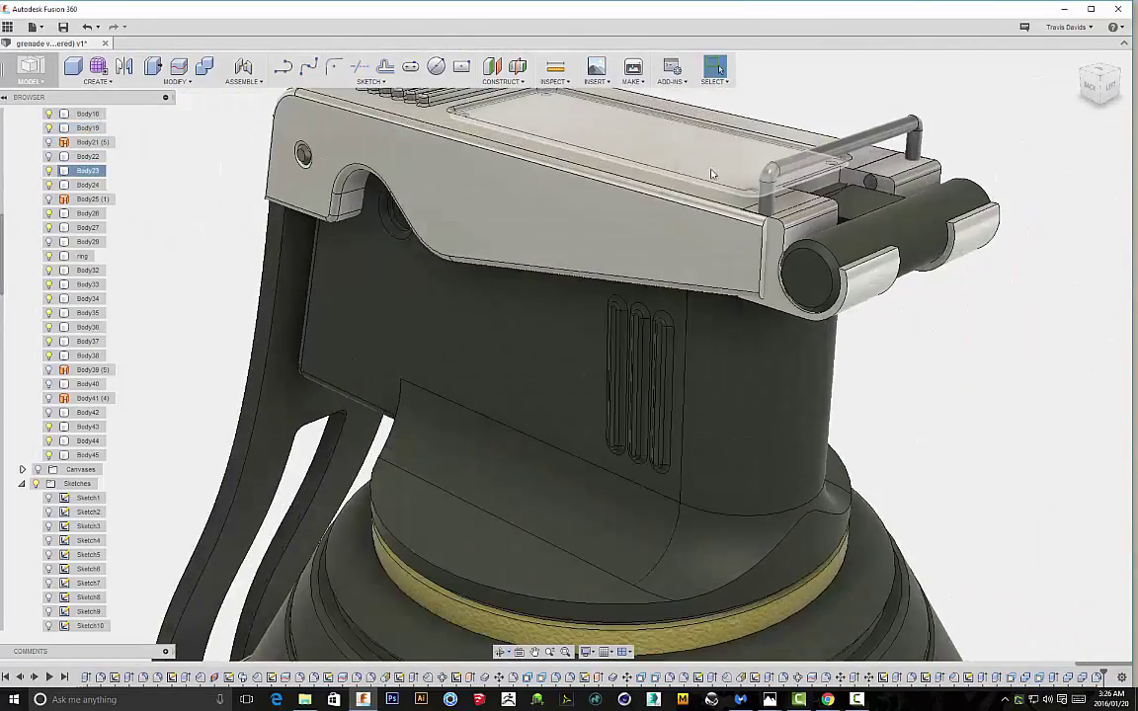
{"action": "middle_click_drag", "start_coordinate": [704, 165], "coordinate": [612, 170]}
{"action": "scroll", "coordinate": [612, 170], "scroll_direction": "up", "scroll_amount": 2}
{"action": "middle_click_drag", "start_coordinate": [699, 287], "coordinate": [446, 164], "text": "shift"}
{"action": "left_click", "coordinate": [205, 67]}
{"action": "left_click", "coordinate": [581, 305]}
{"action": "left_click", "coordinate": [491, 299]}
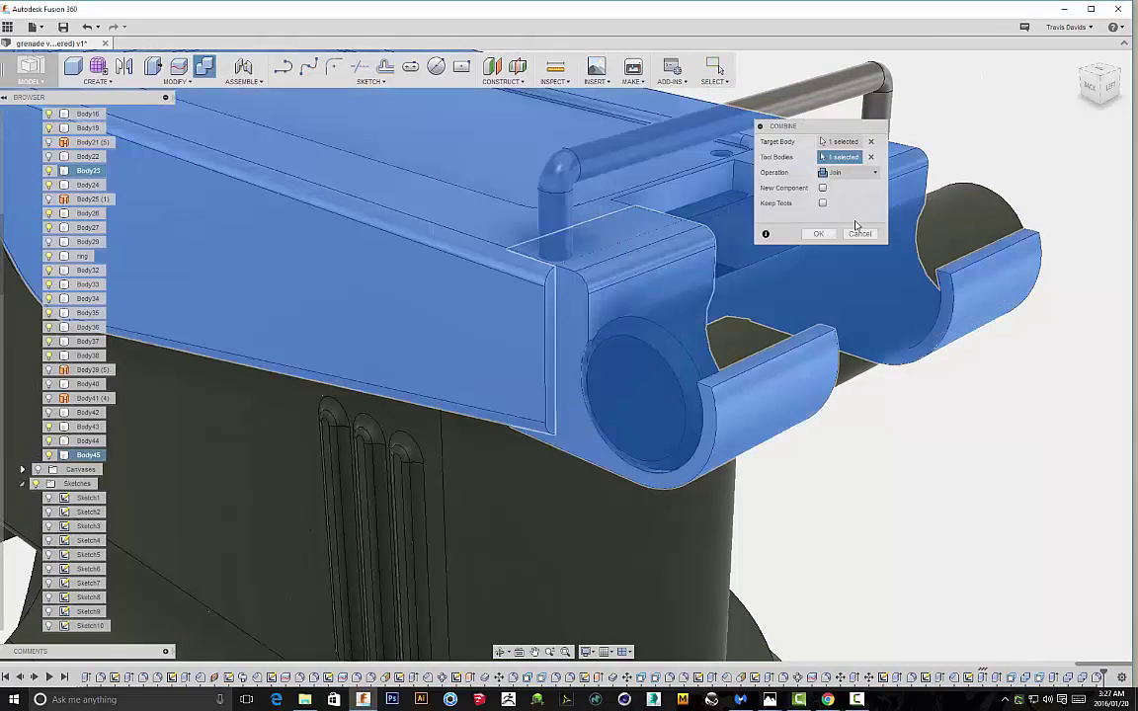
{"action": "left_click", "coordinate": [821, 235]}
Fillet the matching upright edge beside the curl on the lever's opposite side with a 0.30 mm radius
{"action": "right_click", "coordinate": [613, 289]}
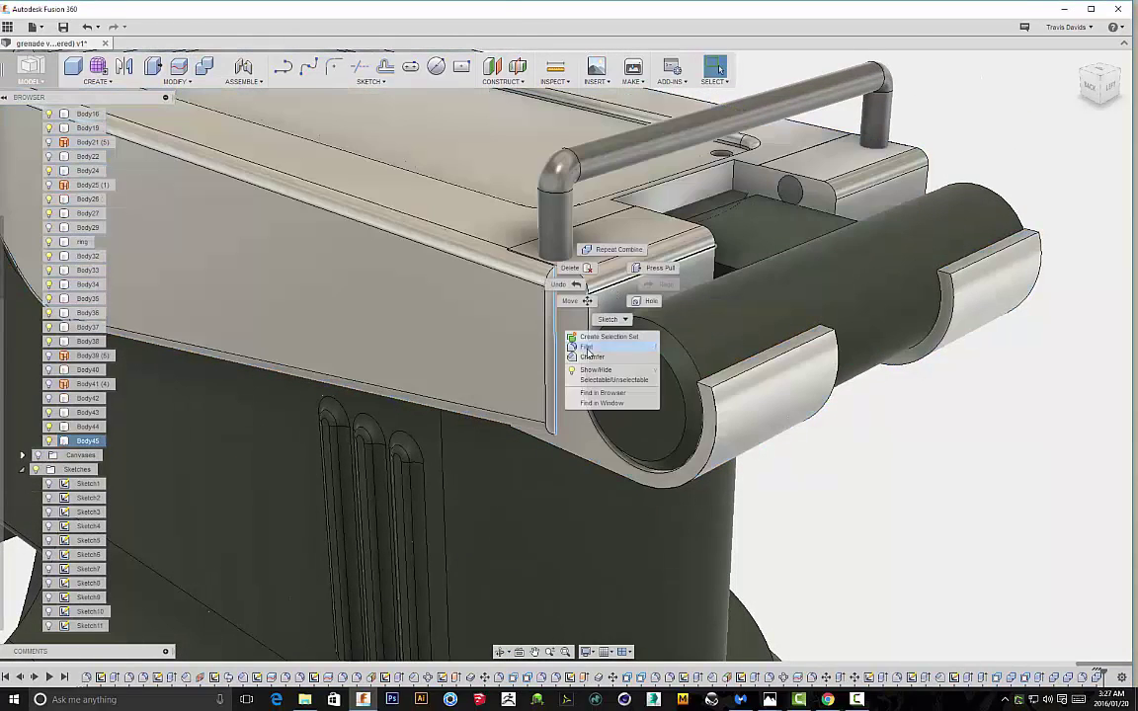
{"action": "left_click", "coordinate": [586, 346]}
{"action": "scroll", "coordinate": [580, 337], "scroll_direction": "up", "scroll_amount": 3}
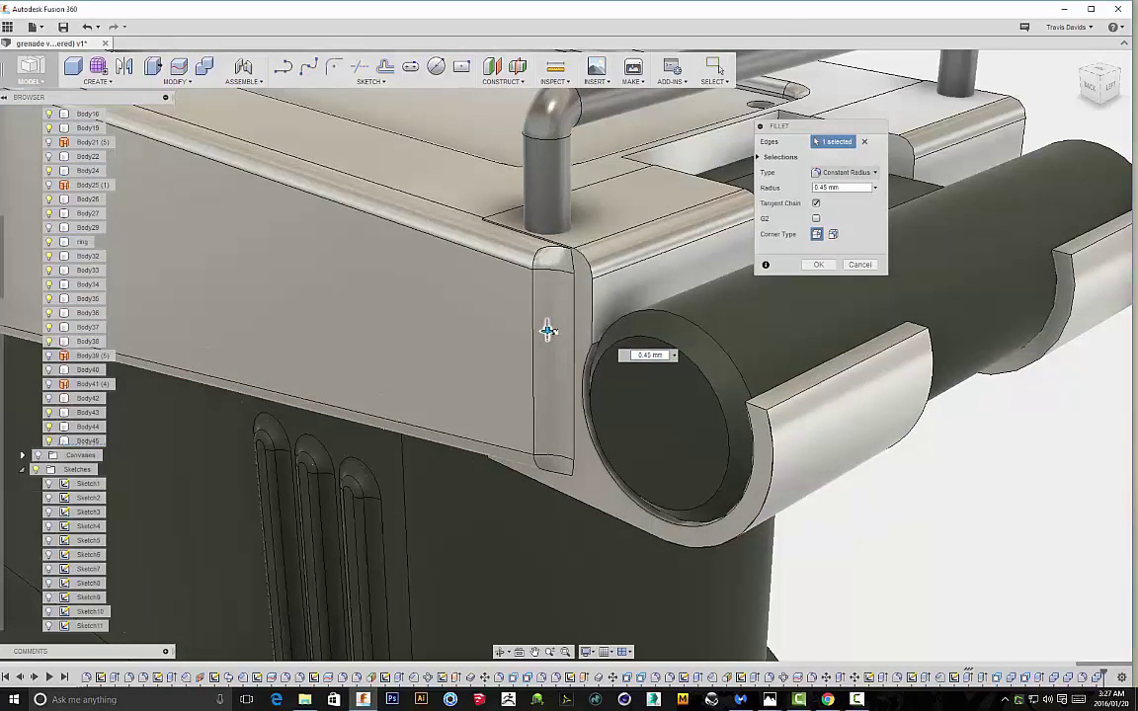
{"action": "middle_click_drag", "start_coordinate": [621, 337], "coordinate": [566, 420], "text": "shift"}
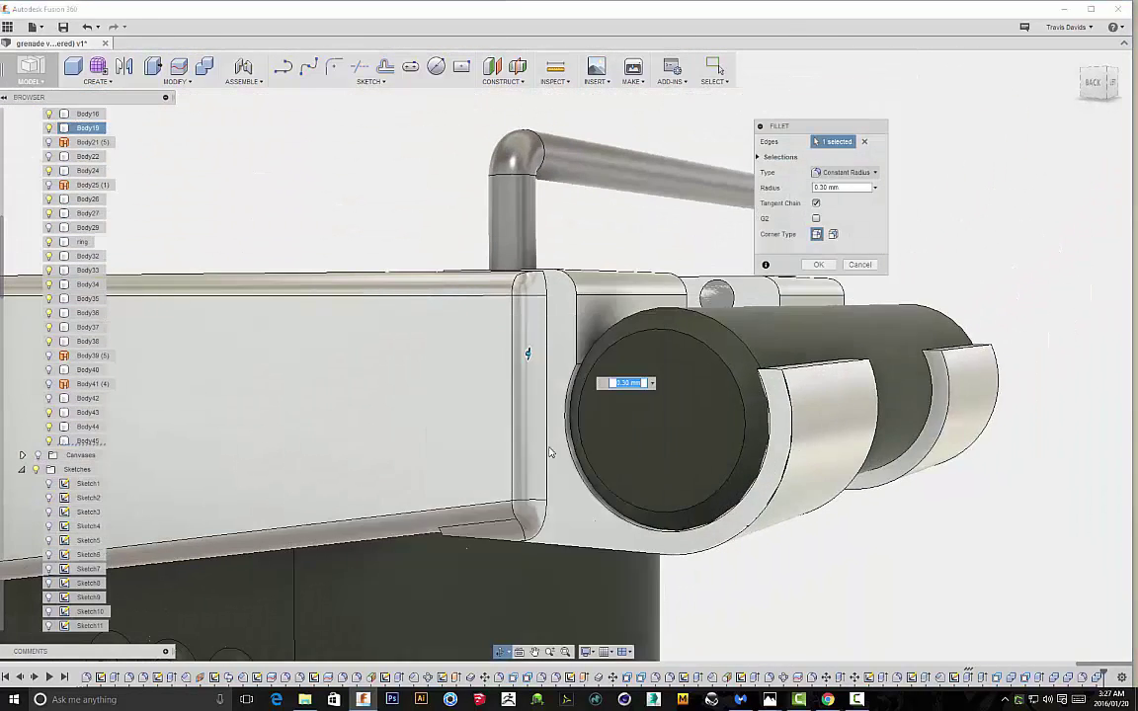
{"action": "left_click", "coordinate": [817, 266]}
Examine the filleted lever end and the complete grenade from several angles and distances
{"action": "scroll", "coordinate": [866, 264], "scroll_direction": "down", "scroll_amount": 4}
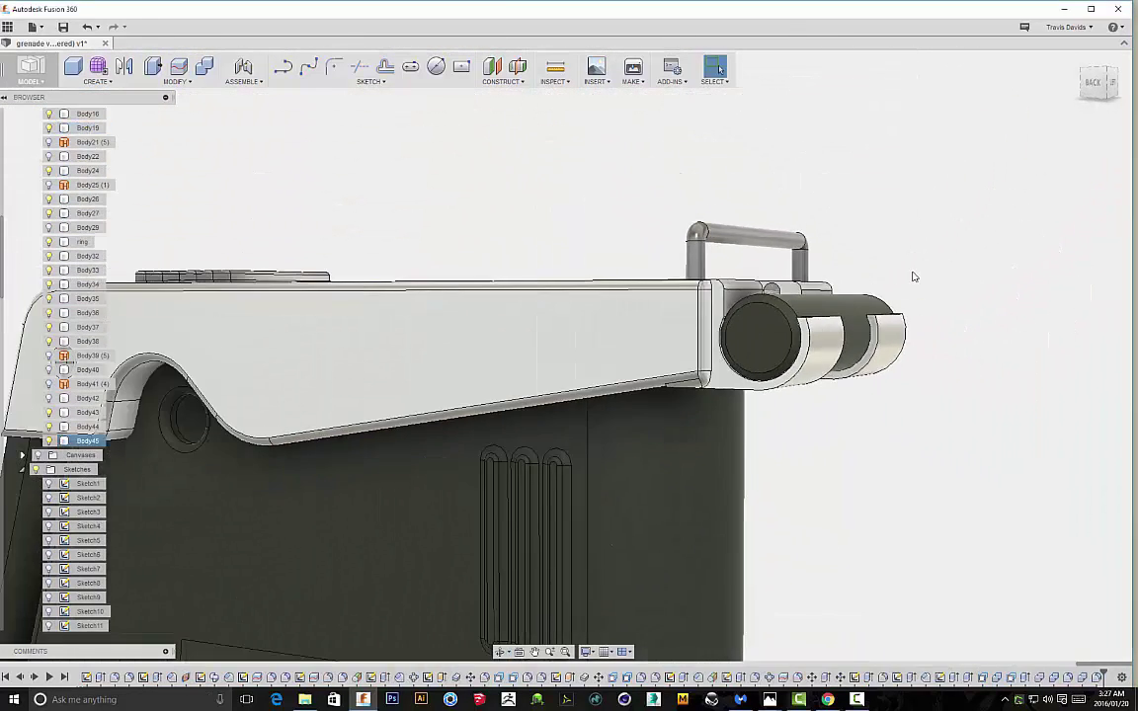
{"action": "middle_click_drag", "start_coordinate": [914, 277], "coordinate": [850, 284], "text": "shift"}
{"action": "middle_click_drag", "start_coordinate": [720, 70], "coordinate": [568, 254], "text": "shift"}
{"action": "scroll", "coordinate": [568, 254], "scroll_direction": "down", "scroll_amount": 3}
{"action": "middle_click_drag", "start_coordinate": [619, 209], "coordinate": [734, 226], "text": "shift"}
{"action": "scroll", "coordinate": [640, 196], "scroll_direction": "down", "scroll_amount": 3}
{"action": "scroll", "coordinate": [889, 297], "scroll_direction": "down", "scroll_amount": 5}
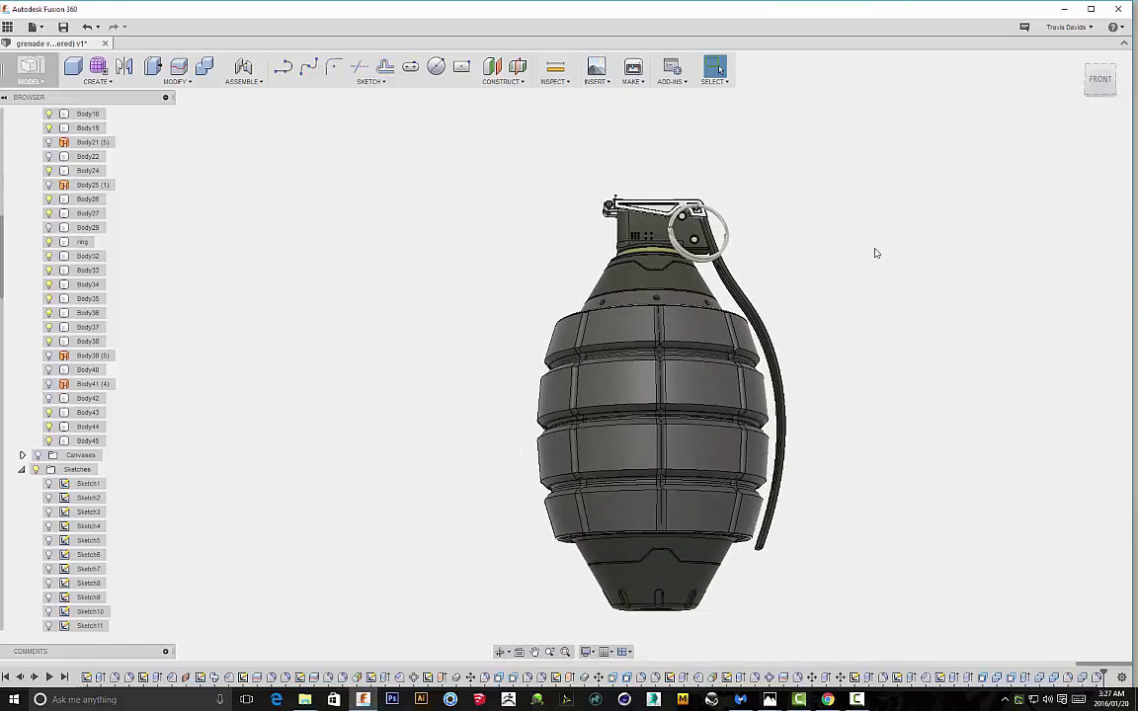
{"action": "middle_click_drag", "start_coordinate": [884, 276], "coordinate": [877, 316], "text": "shift"}
{"action": "scroll", "coordinate": [791, 249], "scroll_direction": "down", "scroll_amount": 2}
On the lever's flat end face above the handle, sketch a circle about 0.6 mm in diameter and a horizontal line through its centre across the face
{"action": "middle_click_drag", "start_coordinate": [791, 249], "coordinate": [692, 281], "text": "shift"}
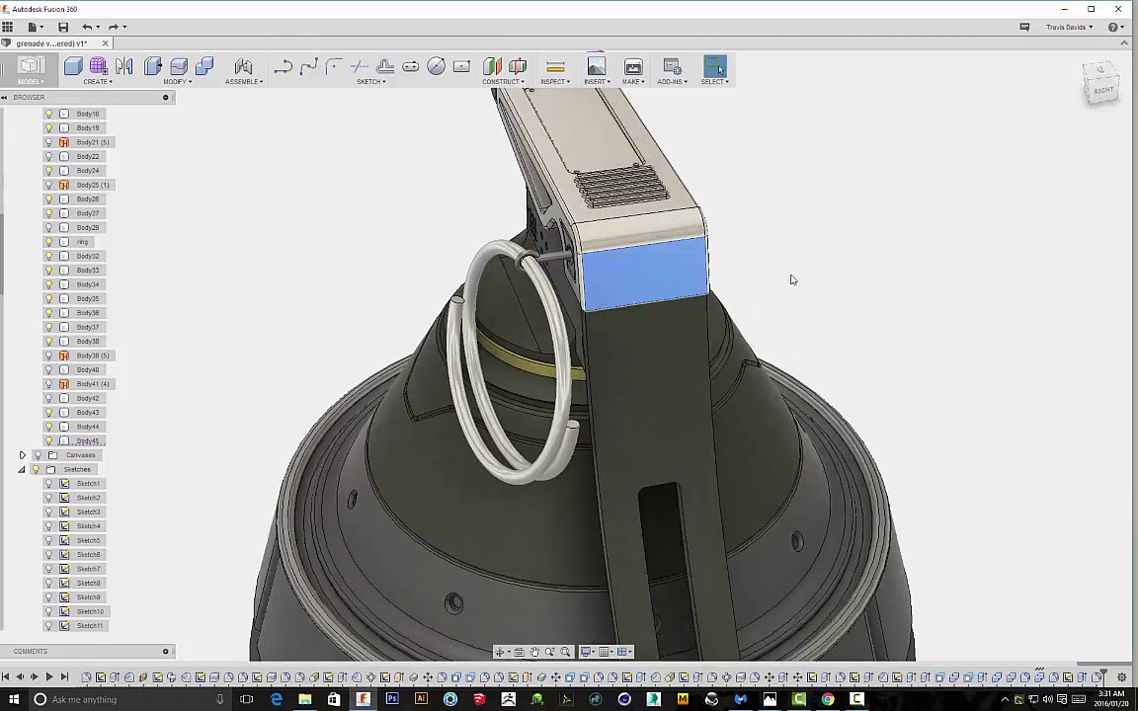
{"action": "right_click", "coordinate": [790, 279]}
{"action": "left_click", "coordinate": [785, 323]}
{"action": "key", "text": "c"}
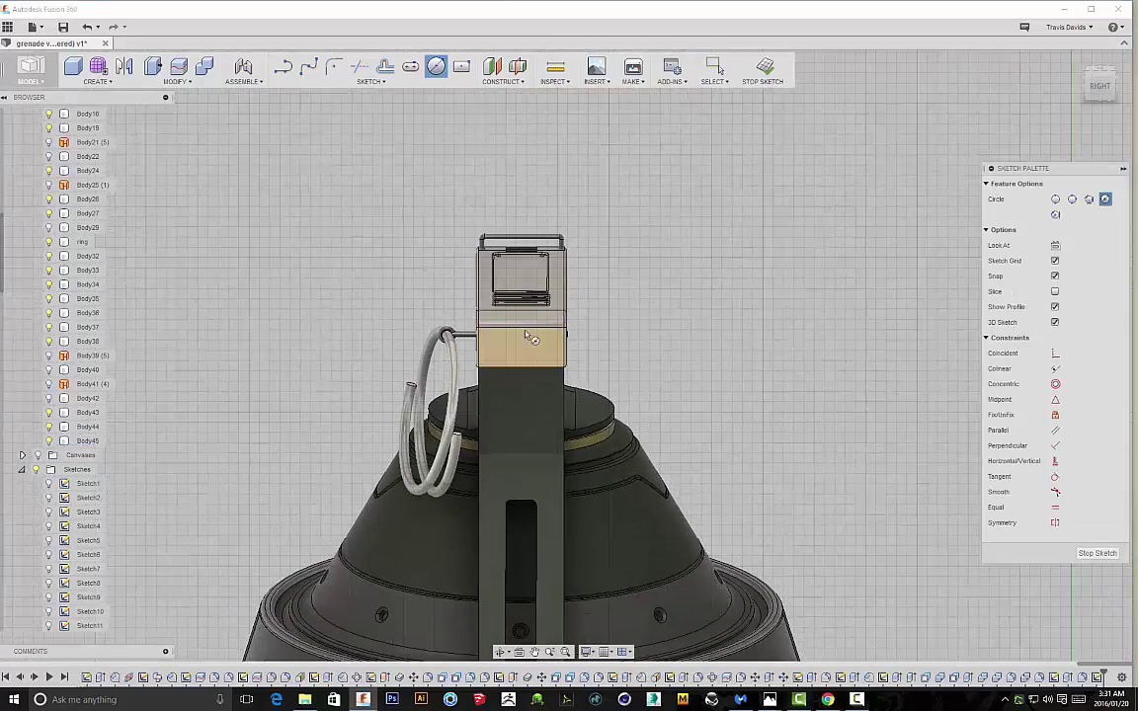
{"action": "scroll", "coordinate": [526, 329], "scroll_direction": "up", "scroll_amount": 8}
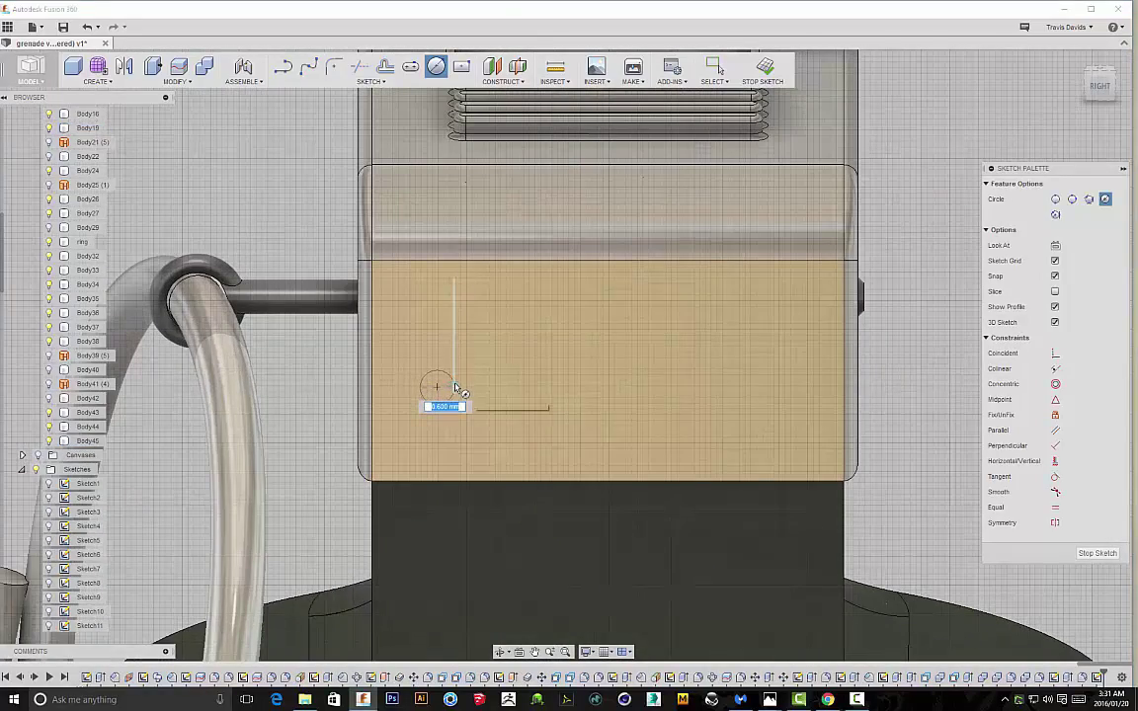
{"action": "left_click", "coordinate": [558, 376]}
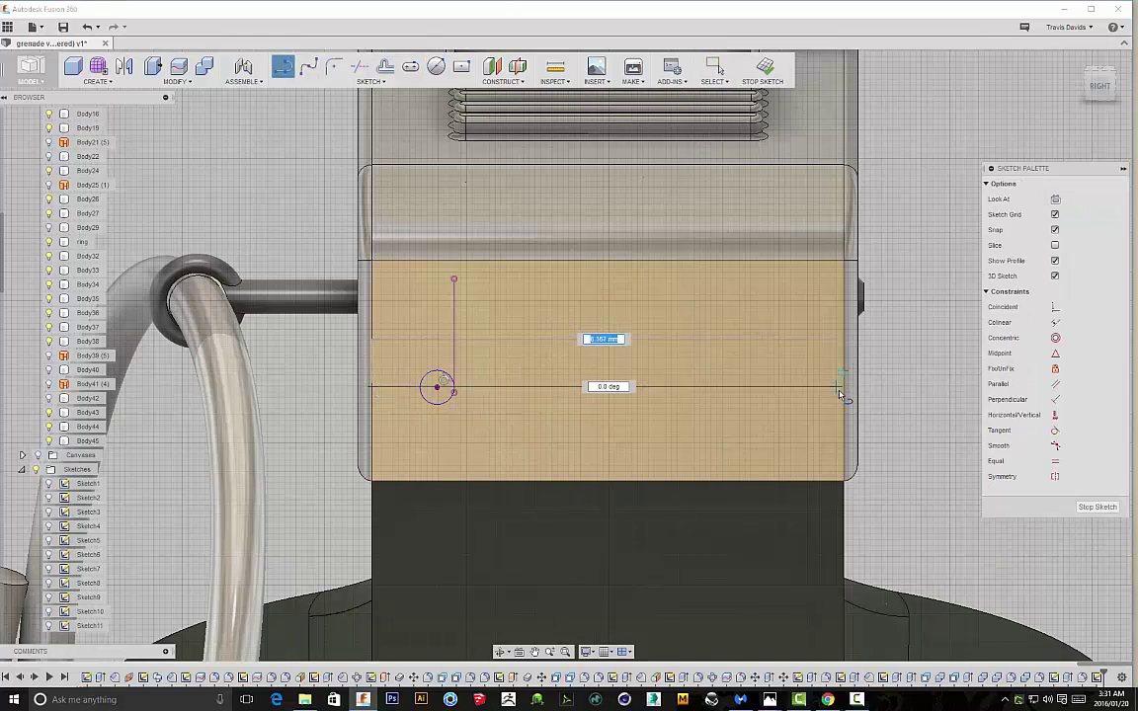
{"action": "left_click", "coordinate": [939, 307]}
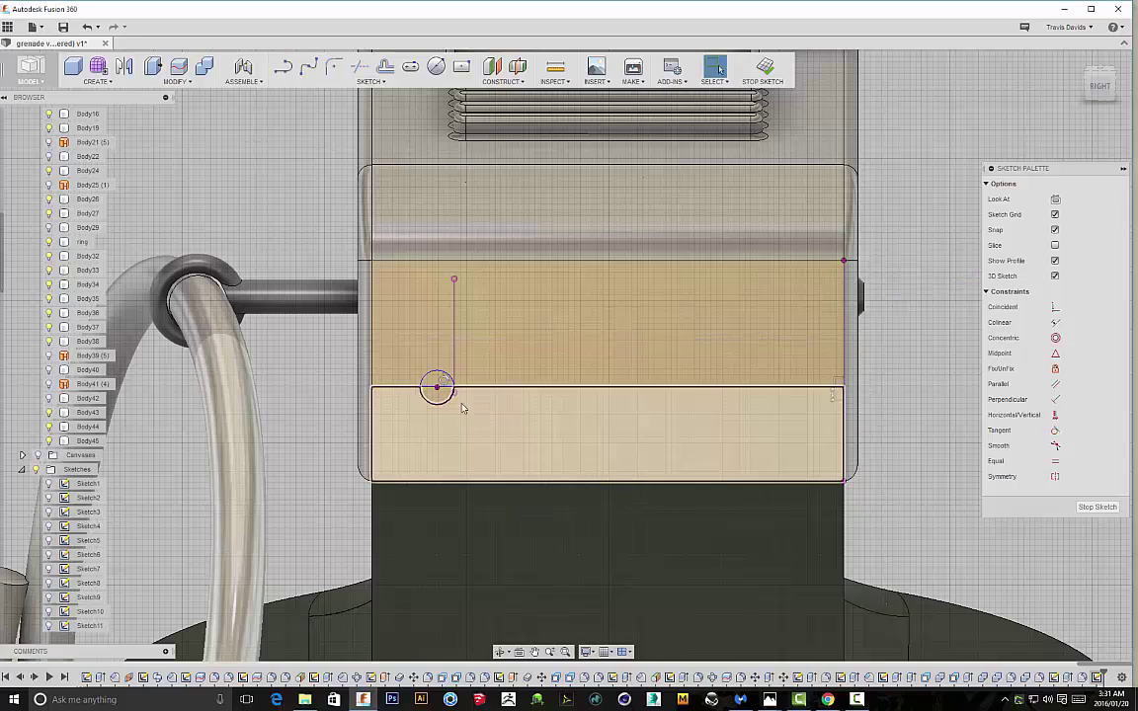
Place a matching circle 6 mm along the horizontal line from the existing circle on the lever's end face
{"action": "left_click", "coordinate": [450, 398]}
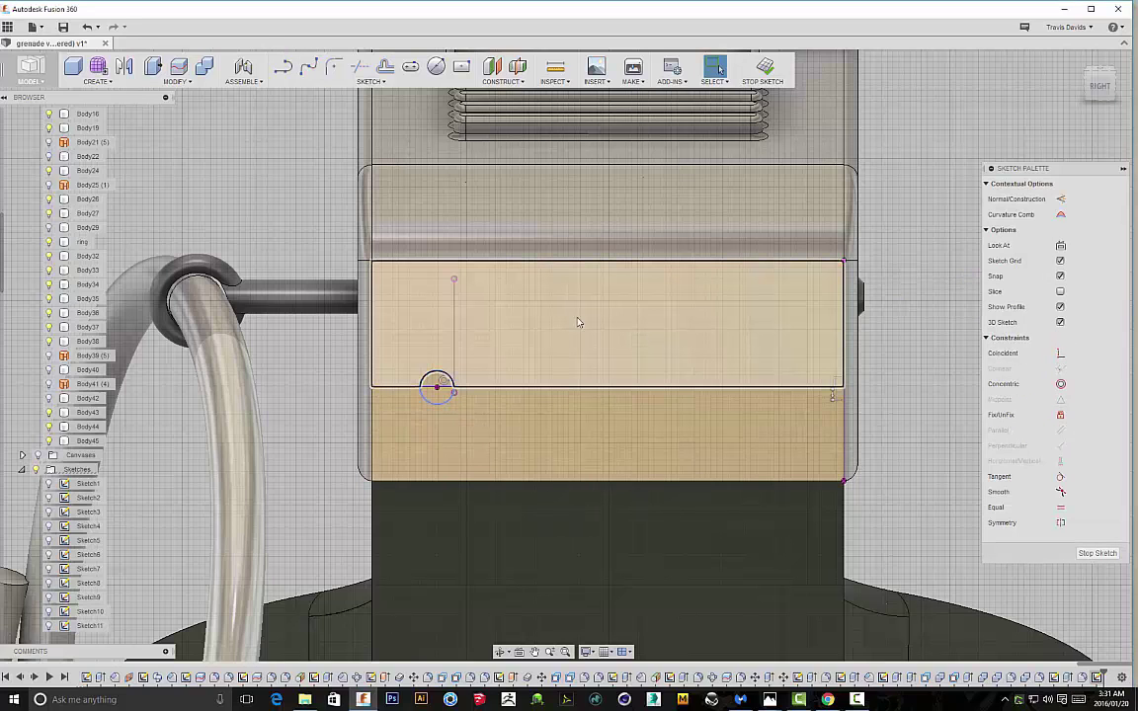
{"action": "key", "text": "m"}
{"action": "left_click_drag", "start_coordinate": [472, 386], "coordinate": [761, 400]}
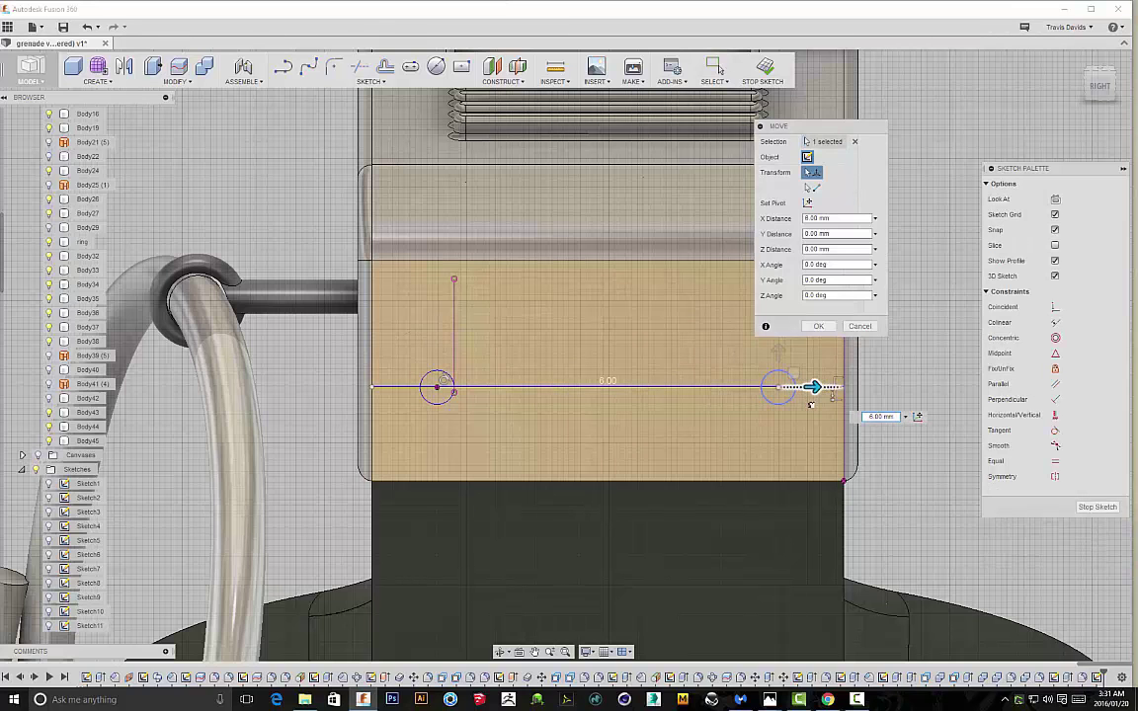
{"action": "left_click", "coordinate": [819, 327]}
{"action": "scroll", "coordinate": [773, 330], "scroll_direction": "down", "scroll_amount": 1}
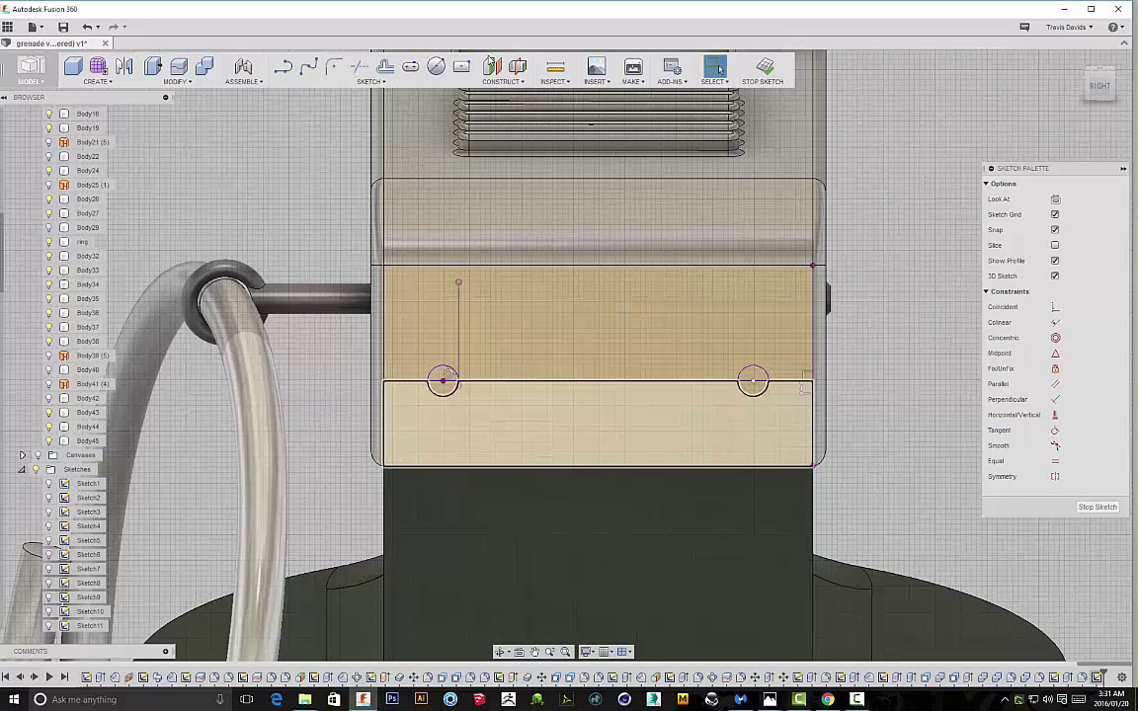
Cut the end-face region above the horizontal line and around both circles 0.10 mm deep with Extrude
{"action": "left_click", "coordinate": [387, 68]}
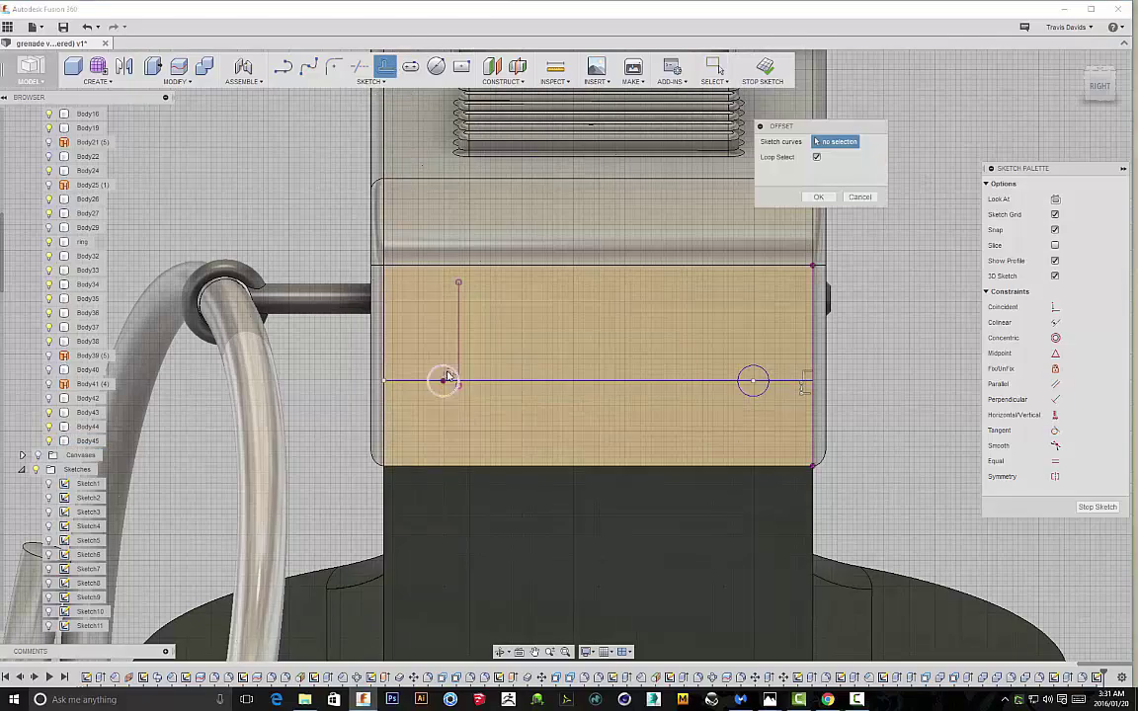
{"action": "left_click", "coordinate": [579, 310]}
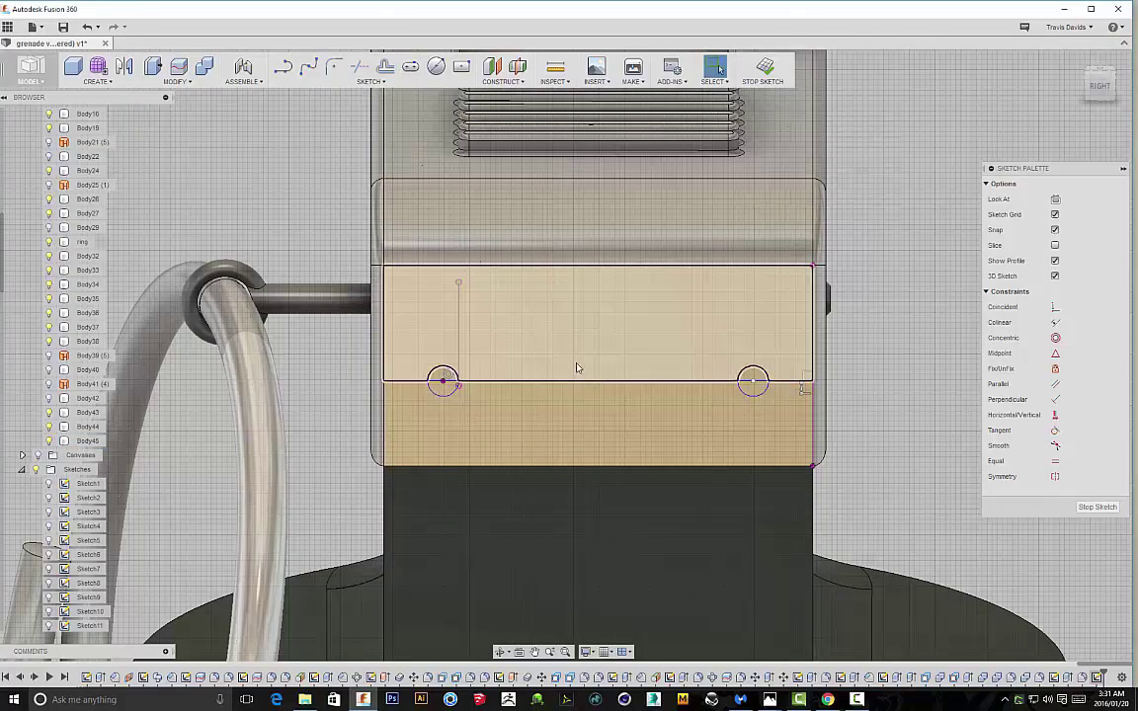
{"action": "left_click", "coordinate": [579, 364]}
{"action": "middle_click_drag", "start_coordinate": [866, 422], "coordinate": [978, 419], "text": "shift"}
{"action": "right_click", "coordinate": [785, 360]}
{"action": "left_click", "coordinate": [772, 416]}
{"action": "left_click_drag", "start_coordinate": [600, 317], "coordinate": [587, 314]}
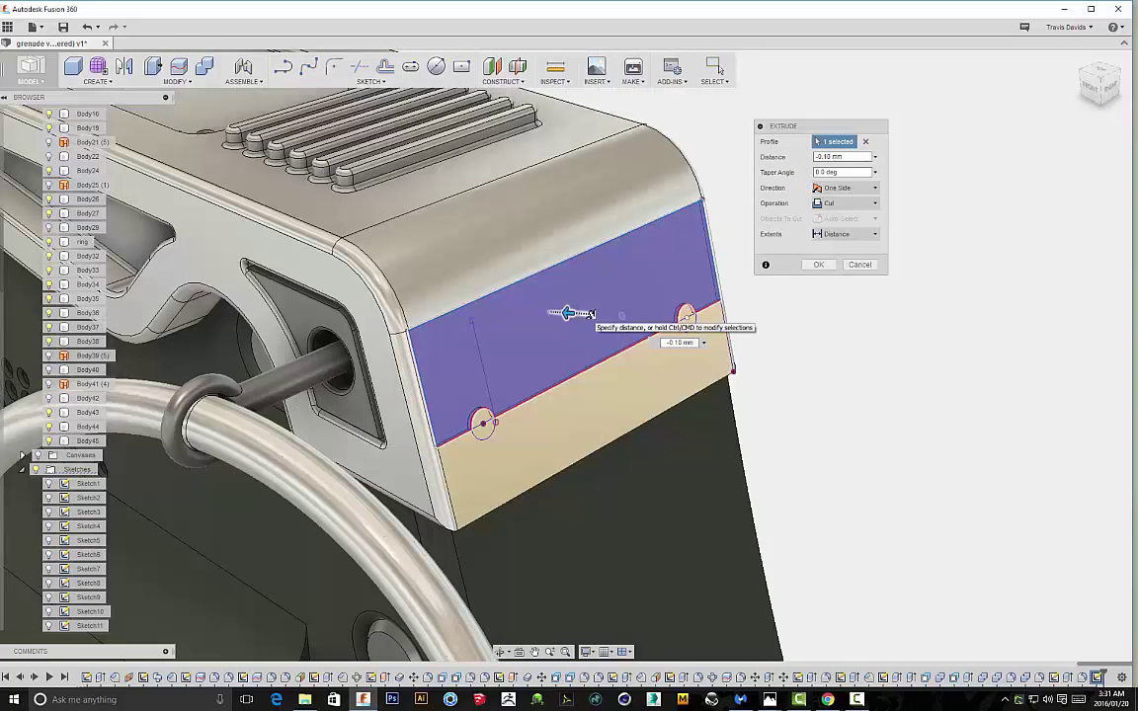
{"action": "left_click", "coordinate": [819, 265]}
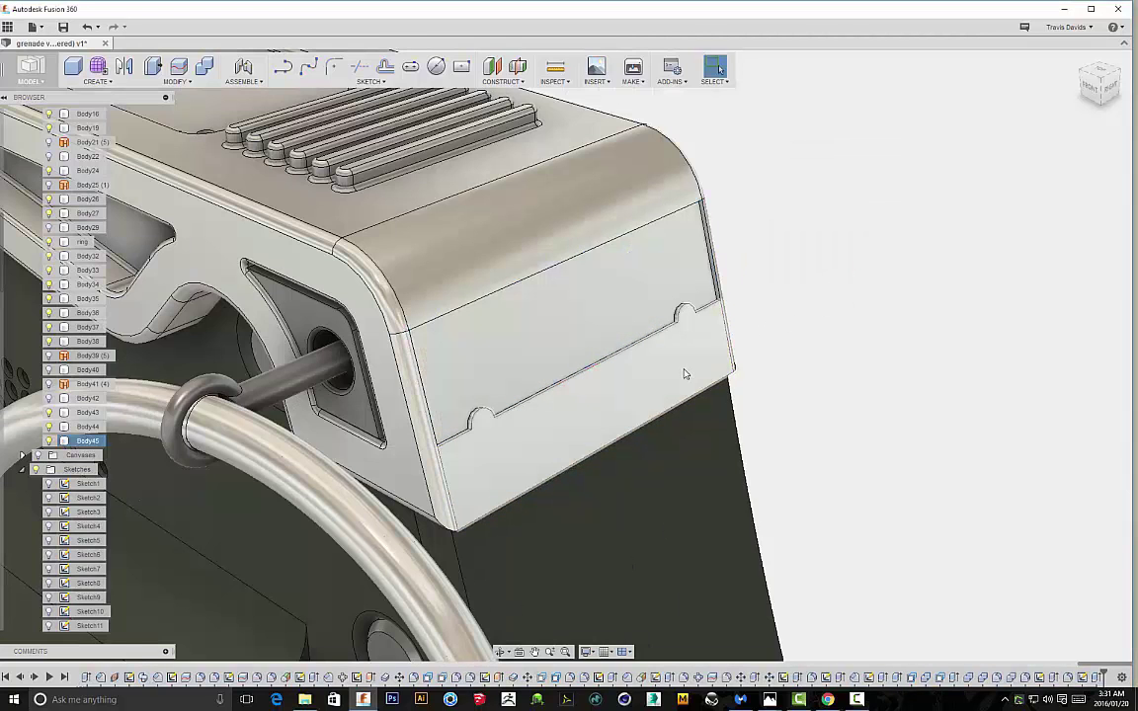
Reopen the end-face sketch and offset both circles inward by 0.10 mm
{"action": "middle_click_drag", "start_coordinate": [855, 290], "coordinate": [702, 262], "text": "shift"}
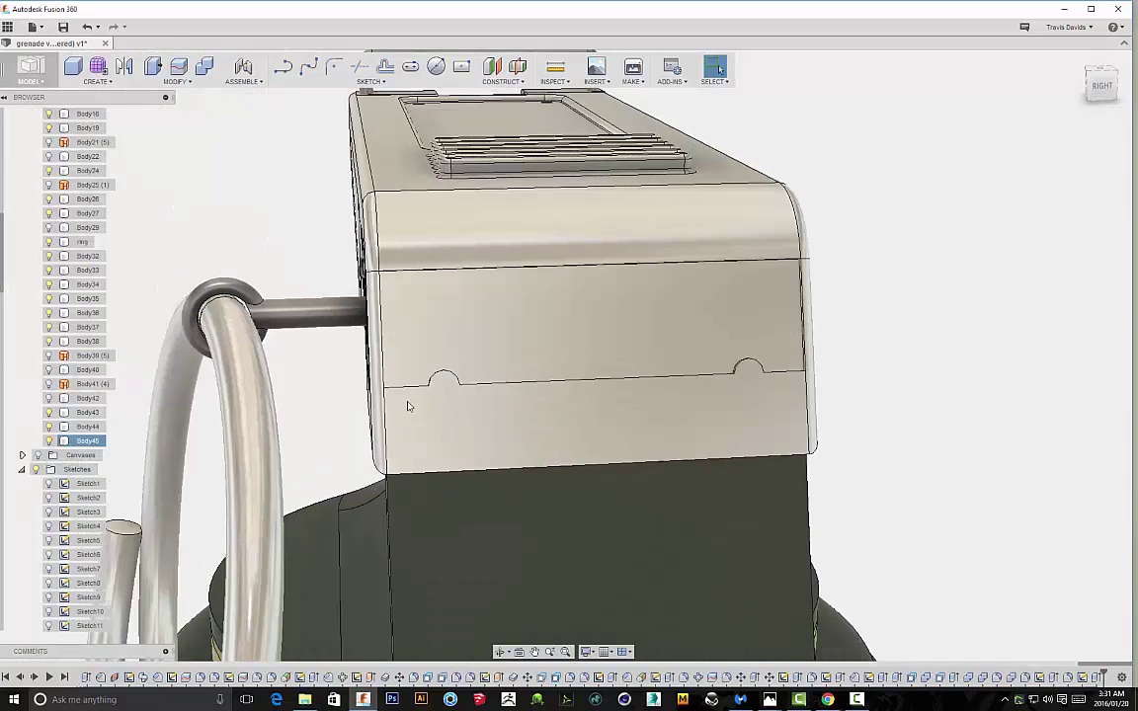
{"action": "scroll", "coordinate": [45, 600], "scroll_direction": "down", "scroll_amount": 3}
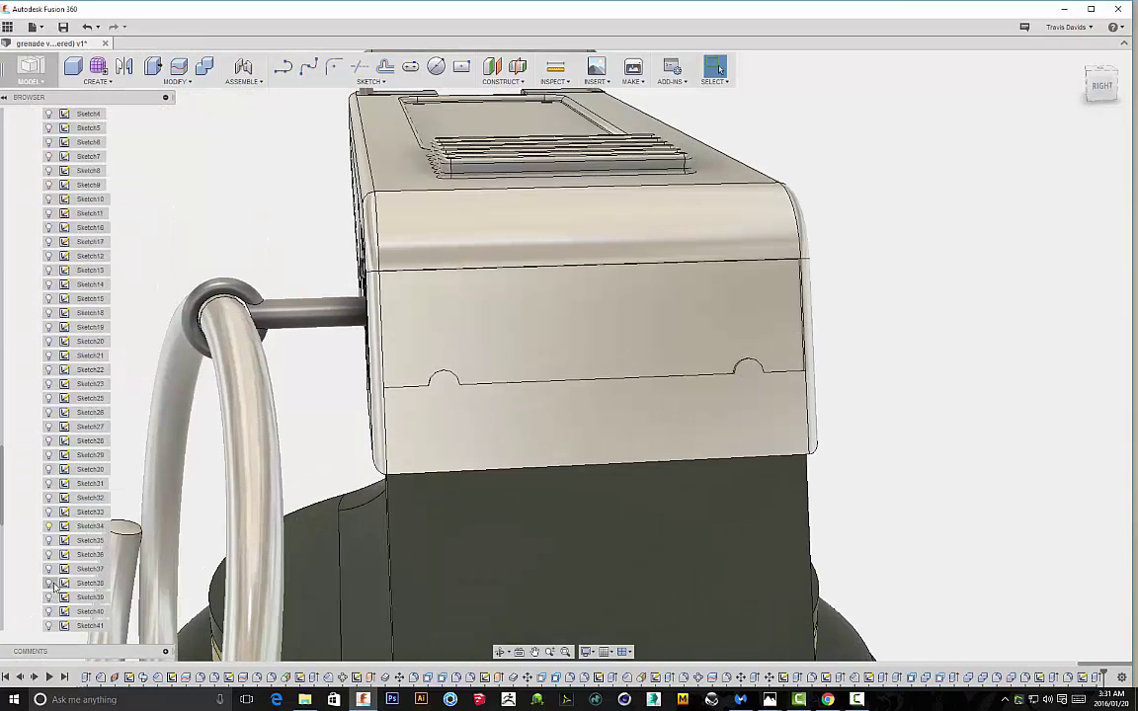
{"action": "double_click", "coordinate": [87, 612]}
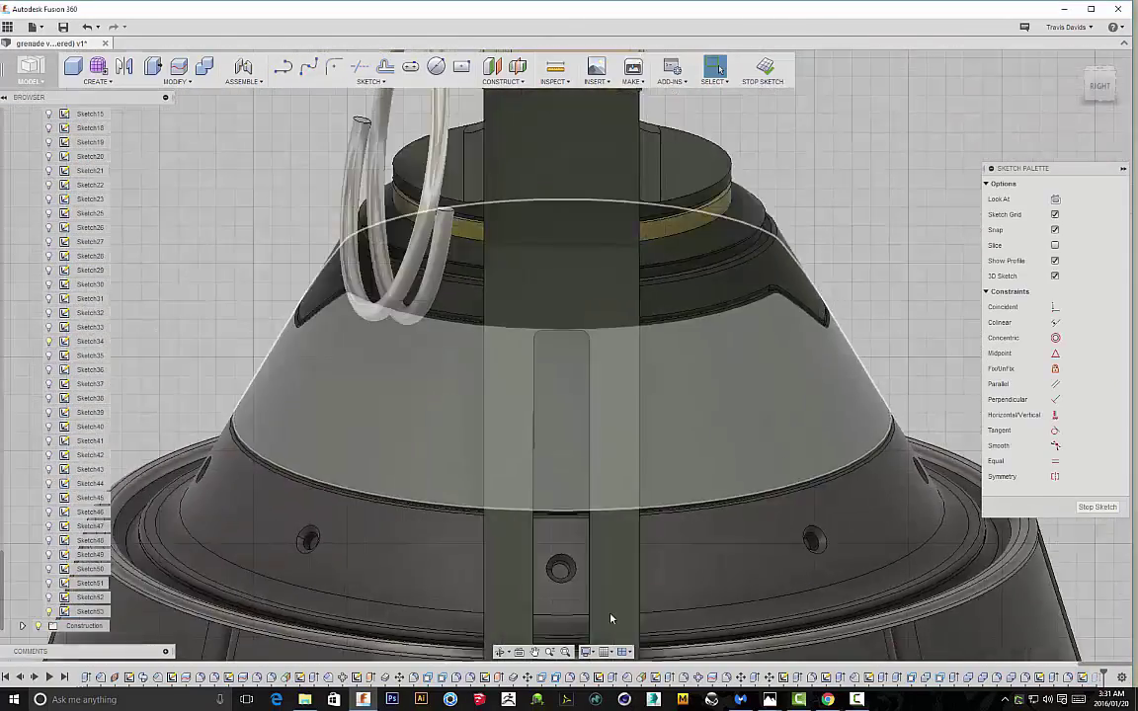
{"action": "scroll", "coordinate": [553, 291], "scroll_direction": "up", "scroll_amount": 5}
{"action": "key", "text": "o"}
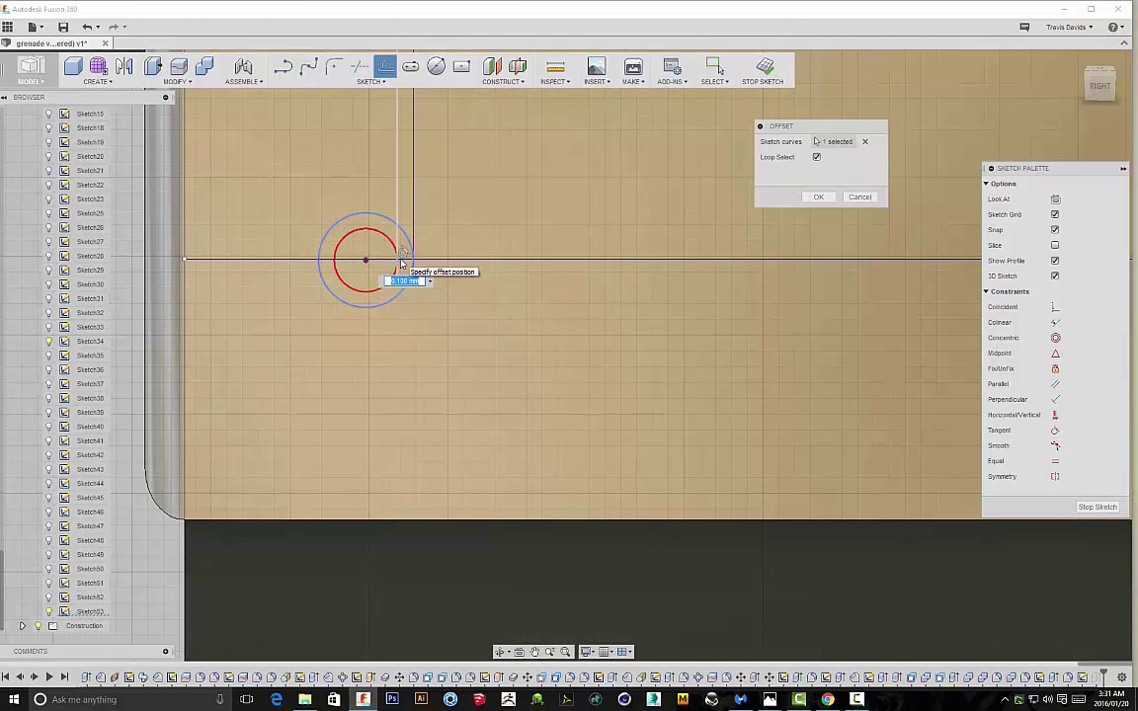
{"action": "scroll", "coordinate": [682, 313], "scroll_direction": "down", "scroll_amount": 6}
{"action": "scroll", "coordinate": [800, 311], "scroll_direction": "up", "scroll_amount": 4}
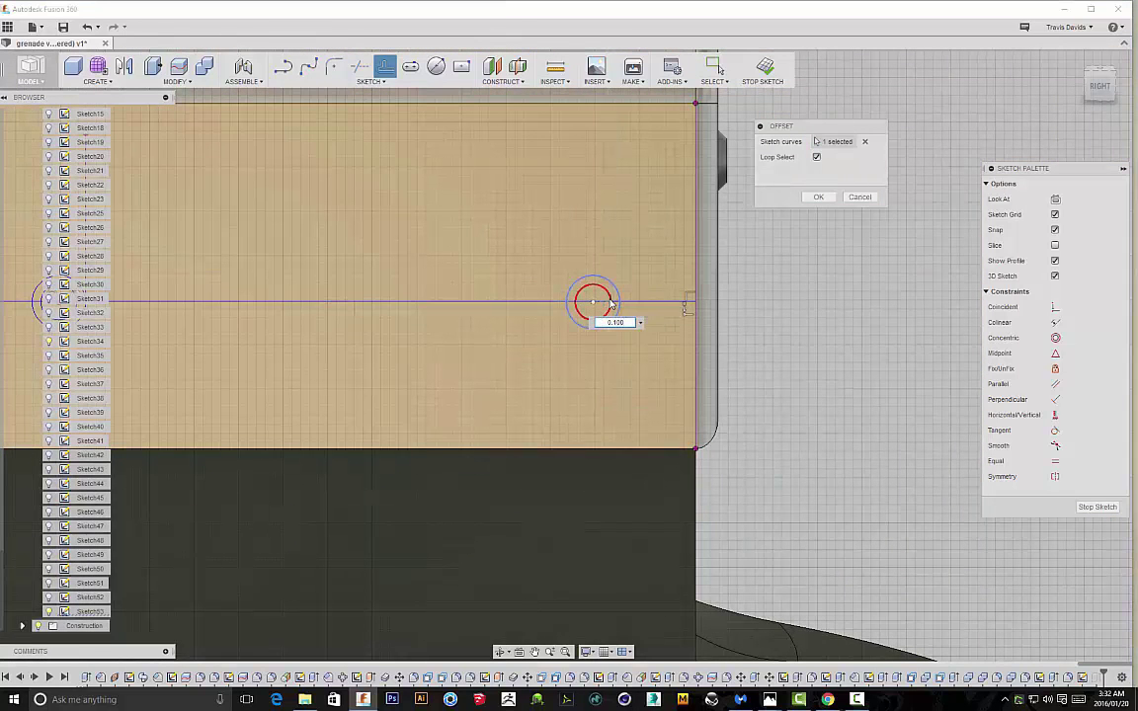
{"action": "key", "text": "Return"}
Cut both inner circles 0.10 mm deep into the lever's end face with Extrude
{"action": "scroll", "coordinate": [593, 314], "scroll_direction": "up", "scroll_amount": 4}
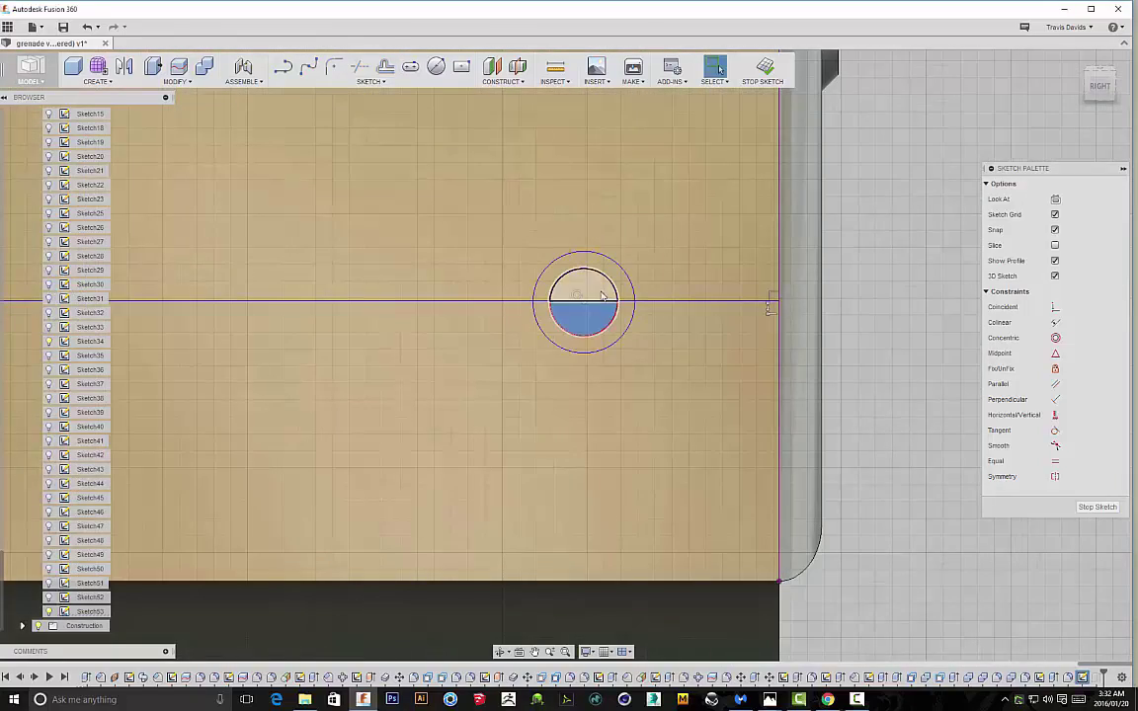
{"action": "left_click", "coordinate": [602, 297], "text": "ctrl"}
{"action": "scroll", "coordinate": [431, 371], "scroll_direction": "down", "scroll_amount": 5}
{"action": "scroll", "coordinate": [498, 376], "scroll_direction": "up", "scroll_amount": 5}
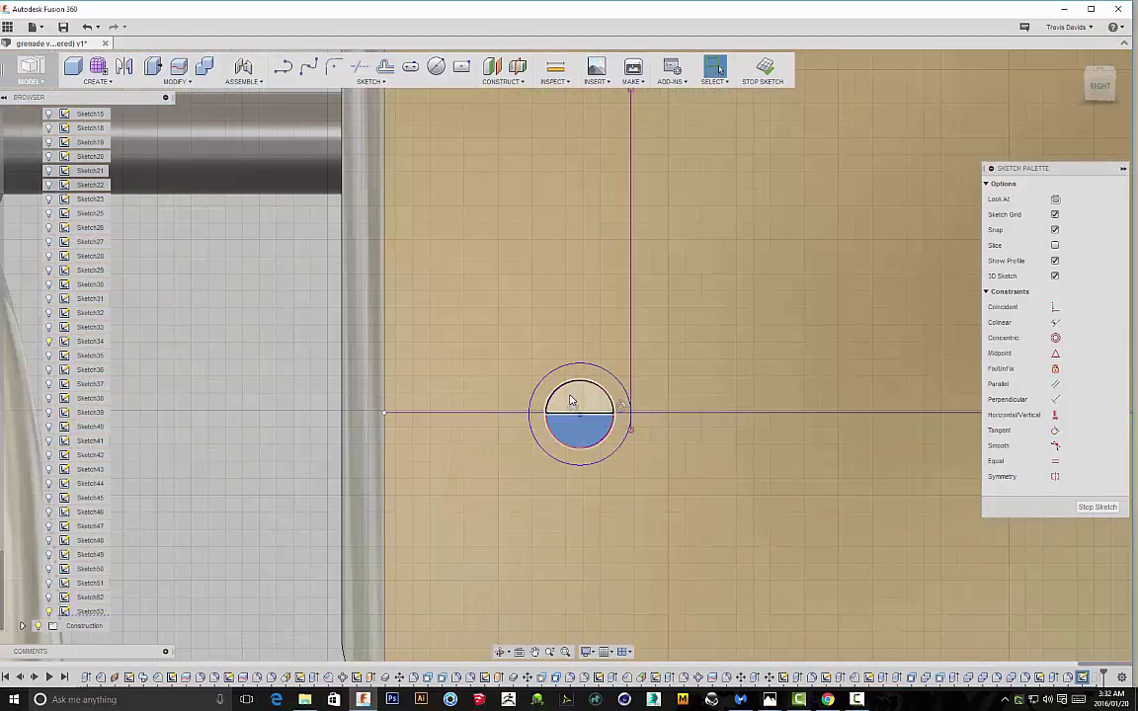
{"action": "scroll", "coordinate": [679, 456], "scroll_direction": "down", "scroll_amount": 6}
{"action": "mouse_move", "coordinate": [762, 511]}
{"action": "middle_mouse_down", "text": "shift"}
{"action": "mouse_move", "coordinate": [757, 462]}
{"action": "mouse_move", "coordinate": [796, 391]}
{"action": "middle_mouse_up", "text": "shift"}
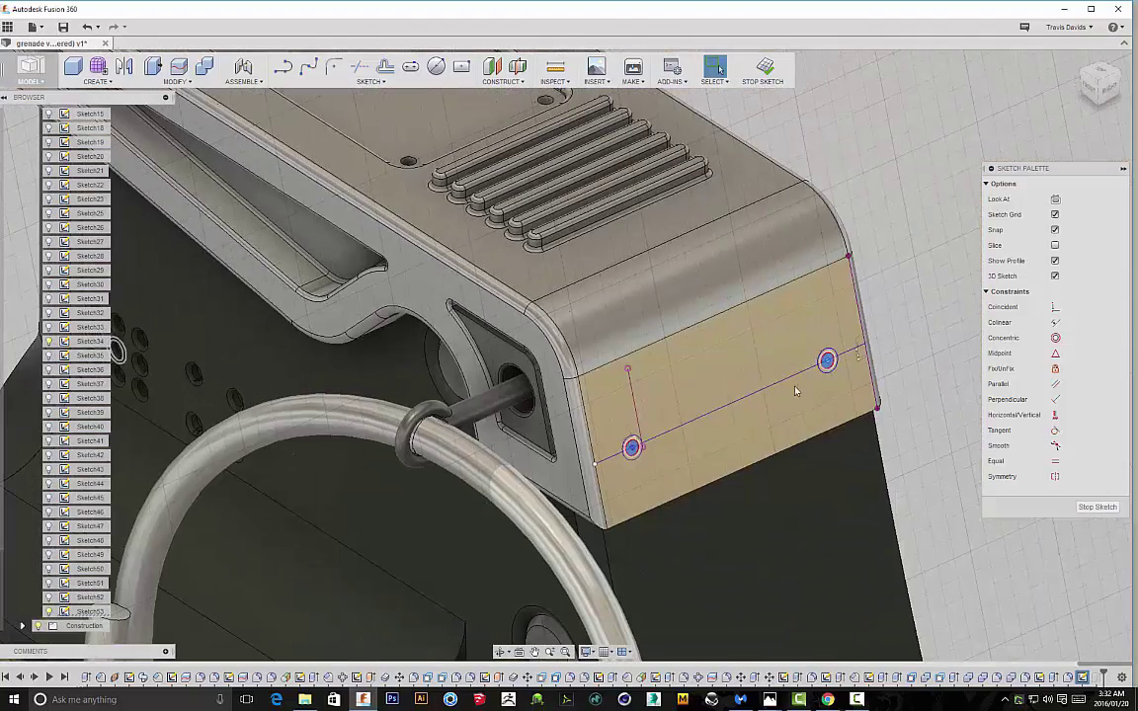
{"action": "left_click", "coordinate": [892, 447]}
{"action": "scroll", "coordinate": [750, 455], "scroll_direction": "up", "scroll_amount": 2}
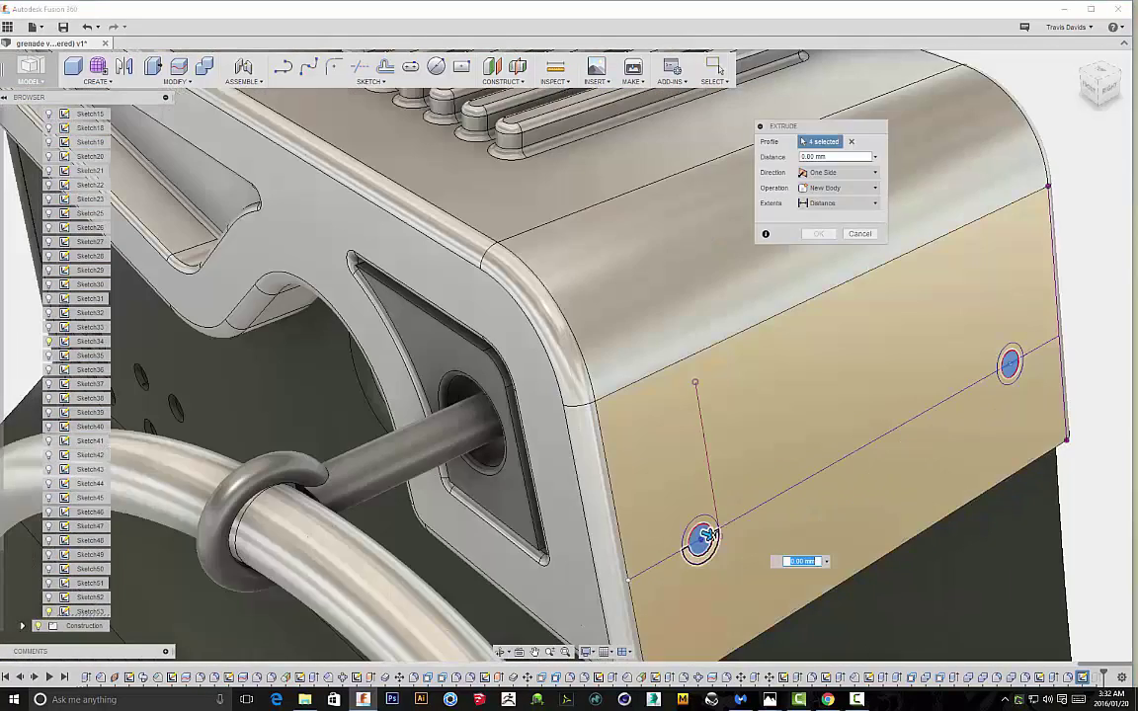
{"action": "left_click_drag", "start_coordinate": [704, 535], "coordinate": [660, 518]}
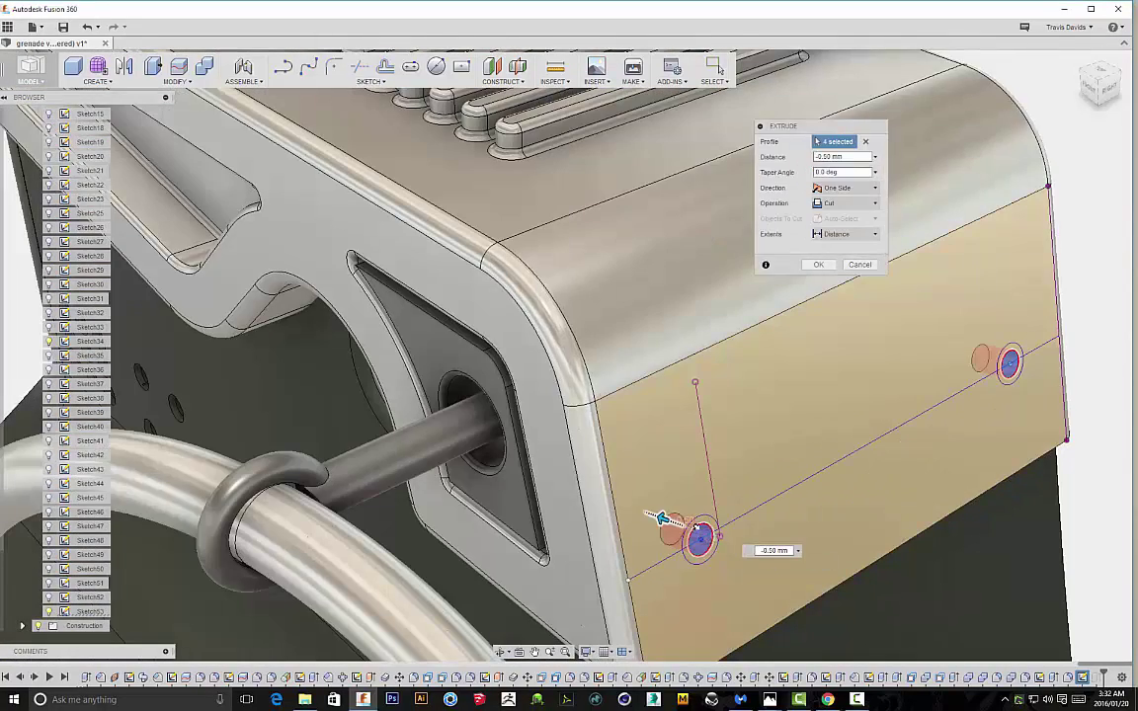
{"action": "scroll", "coordinate": [704, 341], "scroll_direction": "down", "scroll_amount": 2}
{"action": "scroll", "coordinate": [681, 434], "scroll_direction": "up", "scroll_amount": 7}
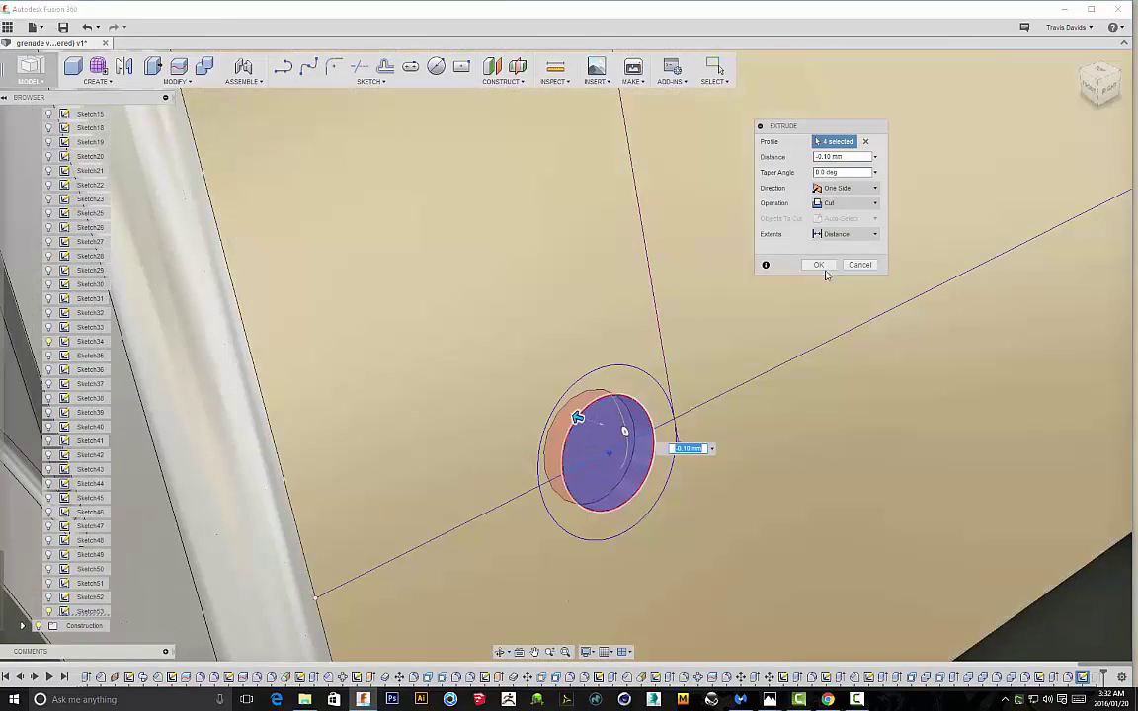
{"action": "left_click", "coordinate": [819, 265]}
Extrude the floors of both circular recesses outward 0.20 mm using the New Body operation to form pins
{"action": "scroll", "coordinate": [797, 380], "scroll_direction": "down", "scroll_amount": 8}
{"action": "middle_click_drag", "start_coordinate": [790, 399], "coordinate": [853, 267], "text": "shift"}
{"action": "scroll", "coordinate": [854, 267], "scroll_direction": "down", "scroll_amount": 1}
{"action": "middle_click_drag", "start_coordinate": [57, 614], "coordinate": [884, 307], "text": "shift"}
{"action": "scroll", "coordinate": [553, 299], "scroll_direction": "up", "scroll_amount": 5}
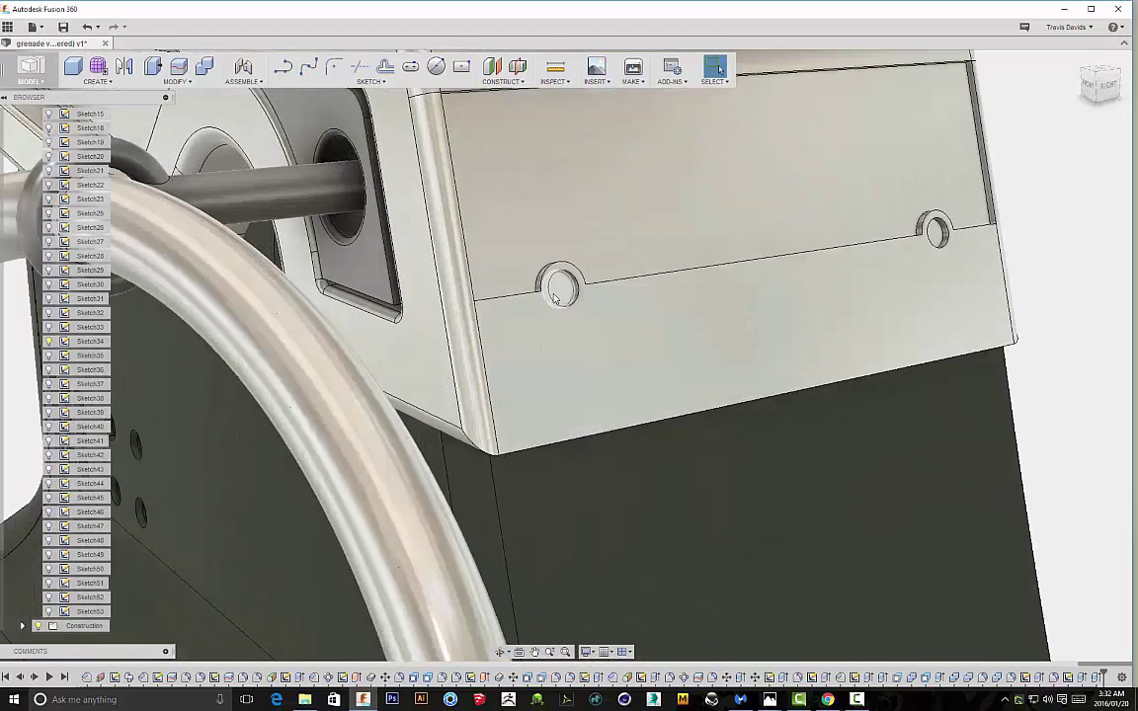
{"action": "right_click", "coordinate": [1064, 228]}
{"action": "left_click", "coordinate": [1029, 290]}
{"action": "scroll", "coordinate": [785, 276], "scroll_direction": "up", "scroll_amount": 3}
{"action": "scroll", "coordinate": [795, 274], "scroll_direction": "down", "scroll_amount": 3}
{"action": "scroll", "coordinate": [933, 276], "scroll_direction": "up", "scroll_amount": 3}
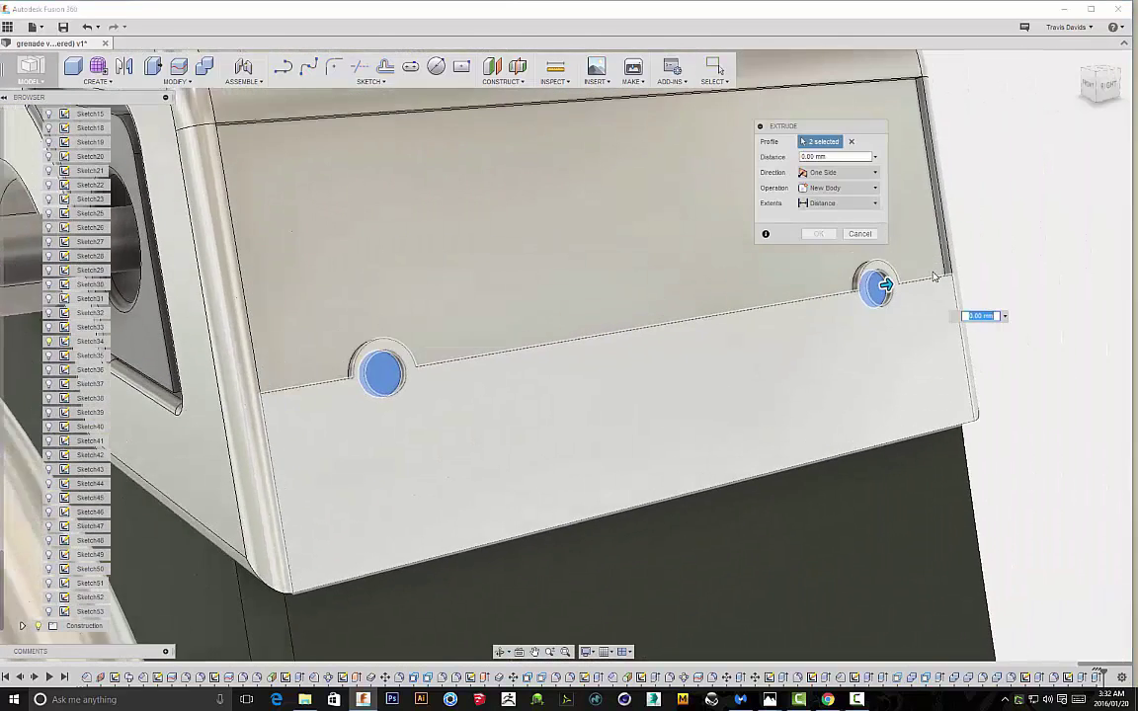
{"action": "scroll", "coordinate": [934, 277], "scroll_direction": "up", "scroll_amount": 5}
{"action": "left_click_drag", "start_coordinate": [702, 335], "coordinate": [787, 323]}
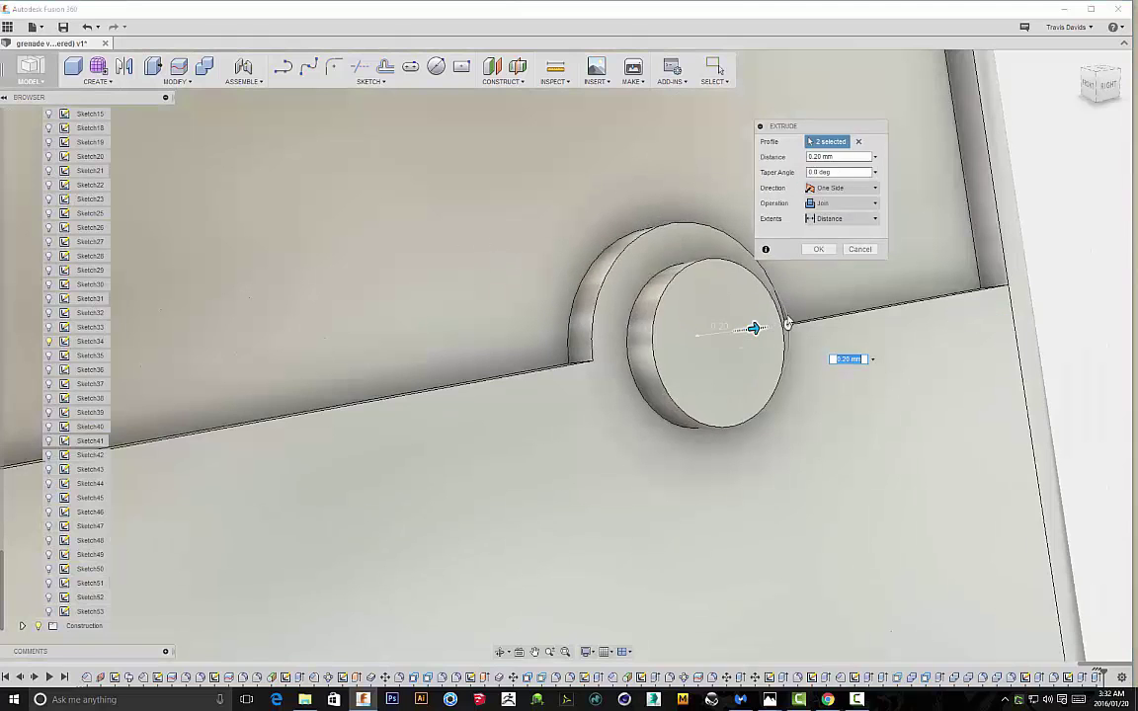
{"action": "left_click", "coordinate": [834, 260]}
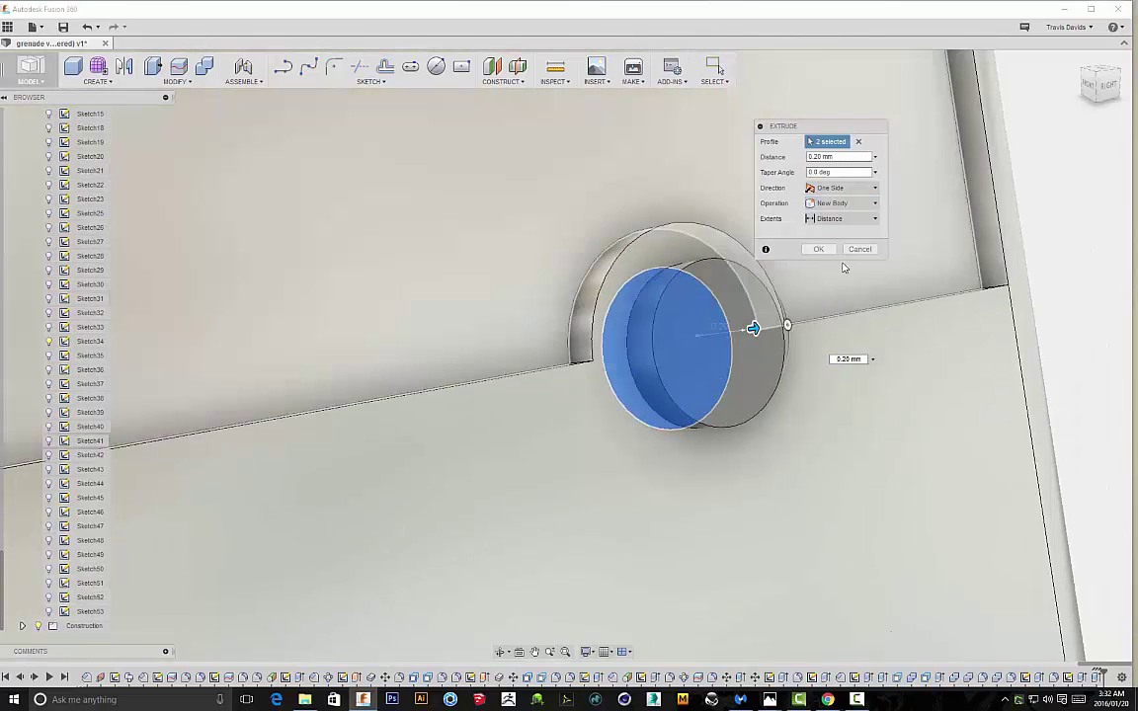
{"action": "left_click", "coordinate": [813, 248]}
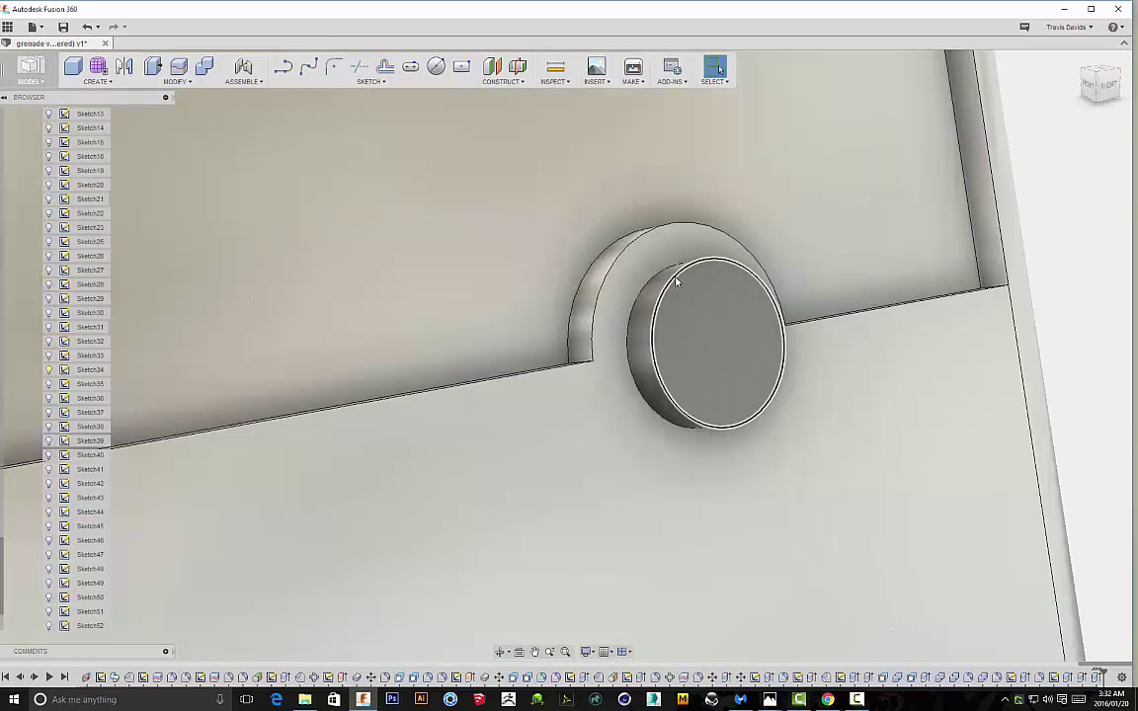
Chamfer the outer rims of both pins with an equal distance of 0.05 mm
{"action": "scroll", "coordinate": [414, 294], "scroll_direction": "down", "scroll_amount": 6}
{"action": "scroll", "coordinate": [494, 301], "scroll_direction": "up", "scroll_amount": 5}
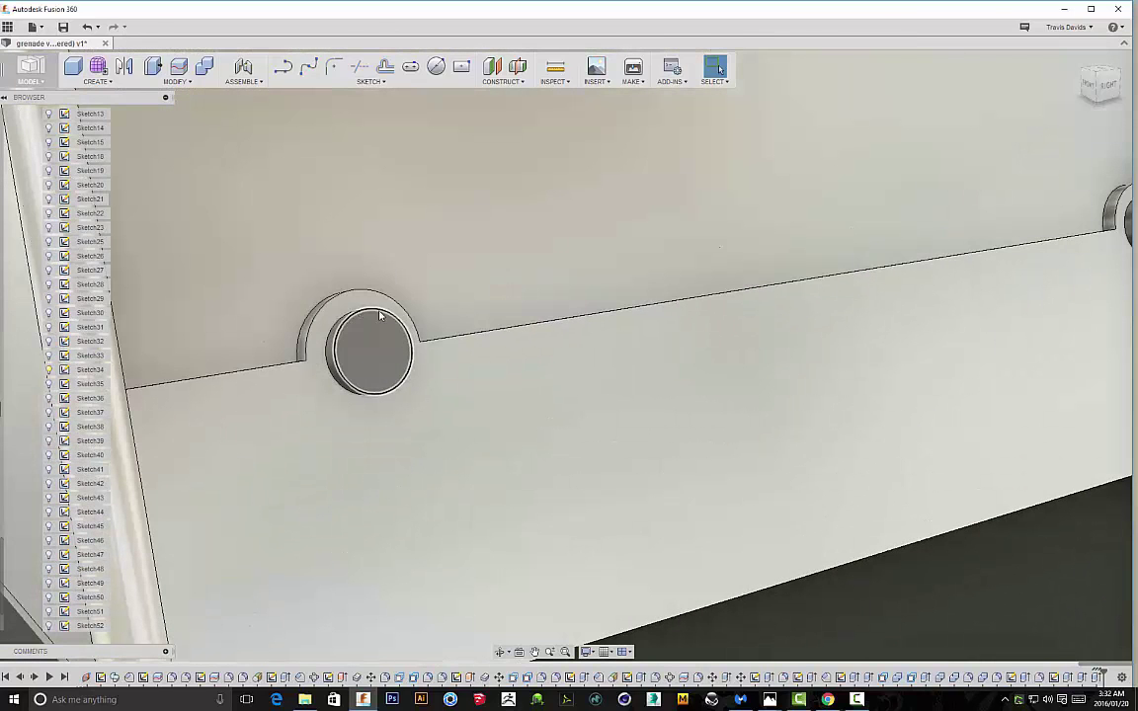
{"action": "left_click", "coordinate": [379, 314]}
{"action": "right_click", "coordinate": [526, 294]}
{"action": "left_click", "coordinate": [506, 380]}
{"action": "scroll", "coordinate": [373, 310], "scroll_direction": "up", "scroll_amount": 4}
{"action": "left_click_drag", "start_coordinate": [398, 301], "coordinate": [384, 333]}
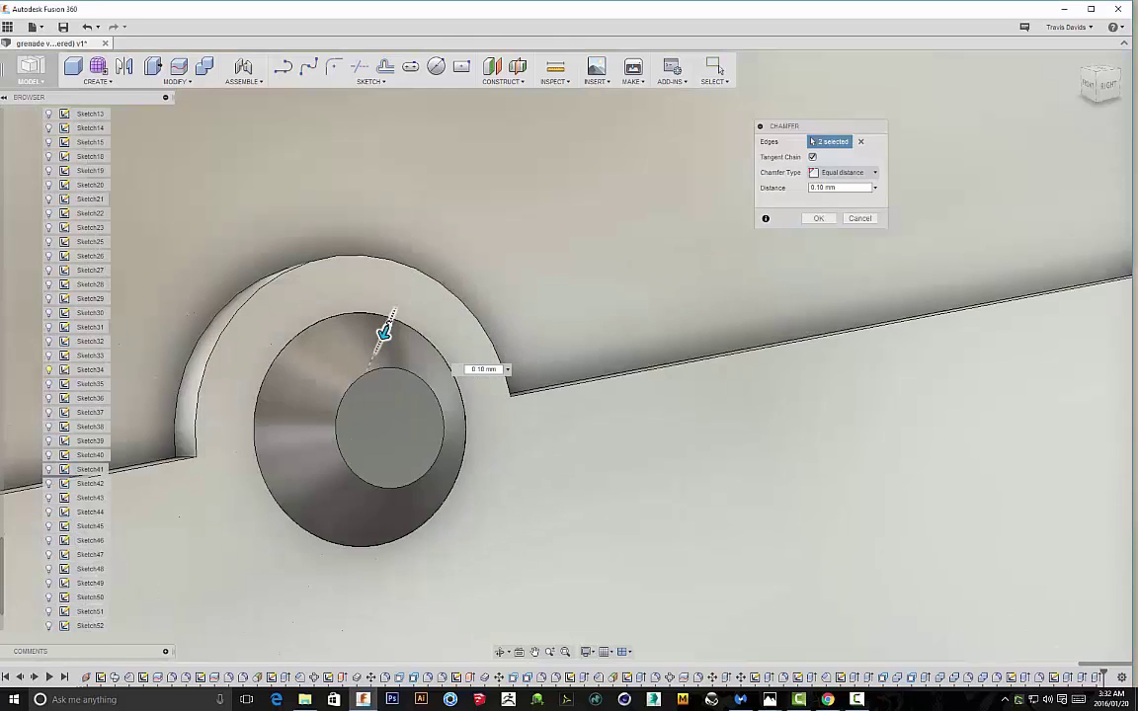
{"action": "scroll", "coordinate": [384, 333], "scroll_direction": "down", "scroll_amount": 5}
{"action": "scroll", "coordinate": [415, 326], "scroll_direction": "up", "scroll_amount": 6}
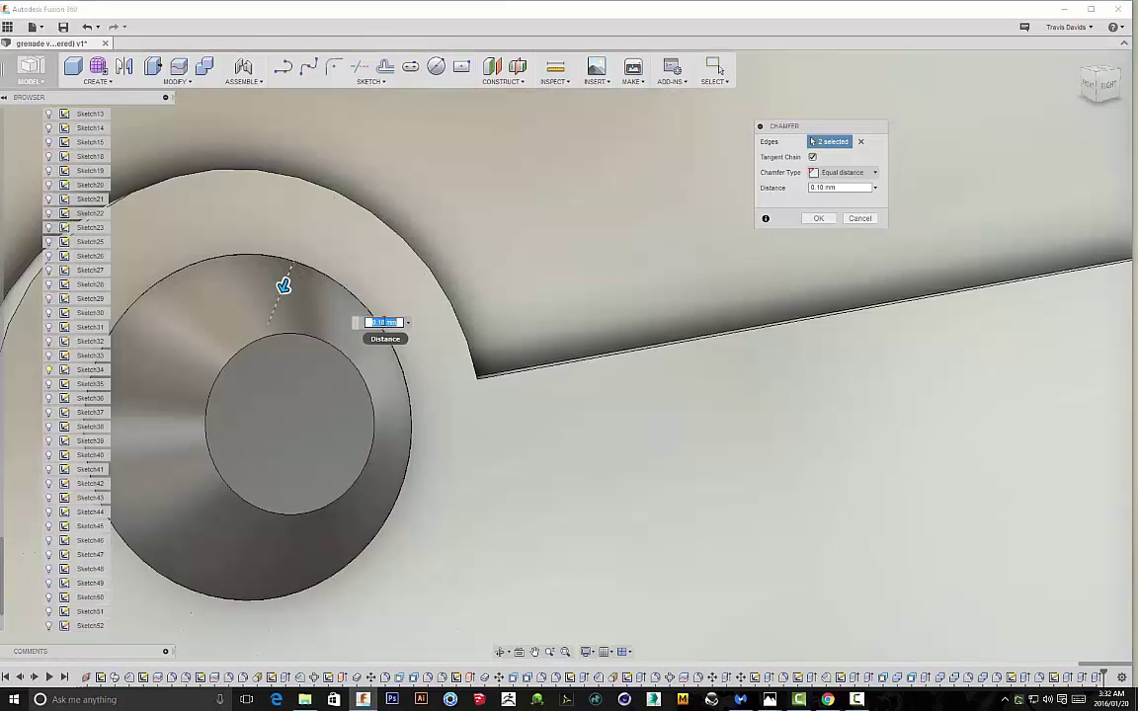
{"action": "type", "text": "5"}
{"action": "key", "text": "Return"}
{"action": "scroll", "coordinate": [516, 262], "scroll_direction": "down", "scroll_amount": 10}
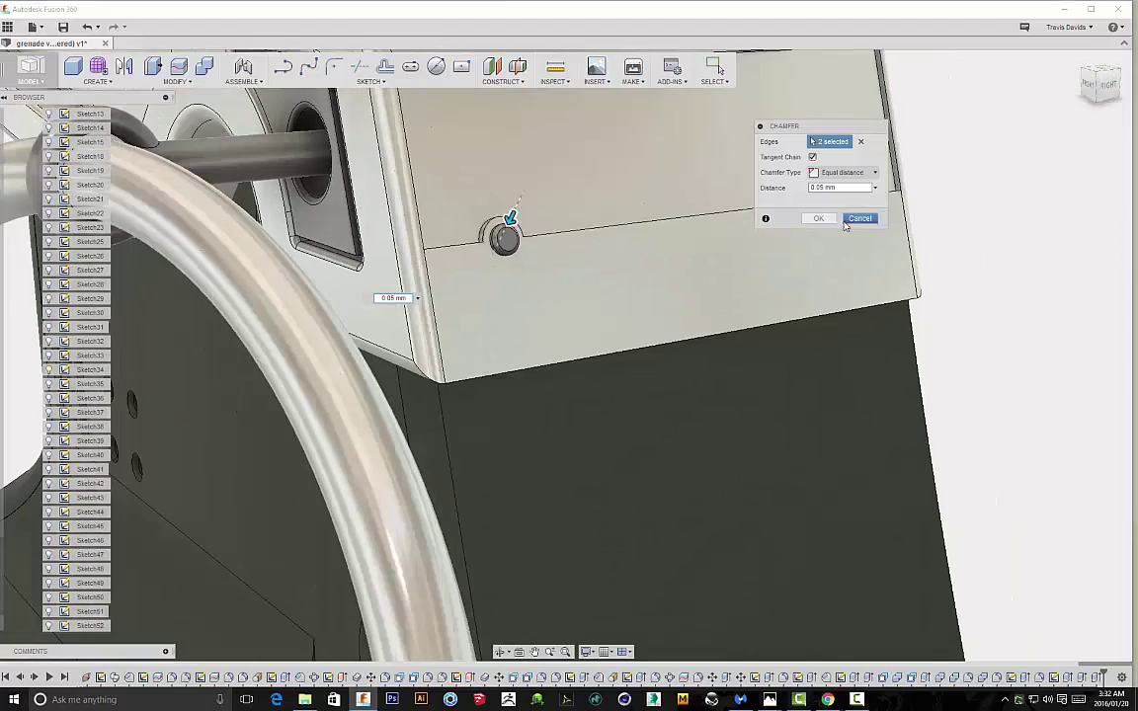
{"action": "left_click", "coordinate": [820, 219]}
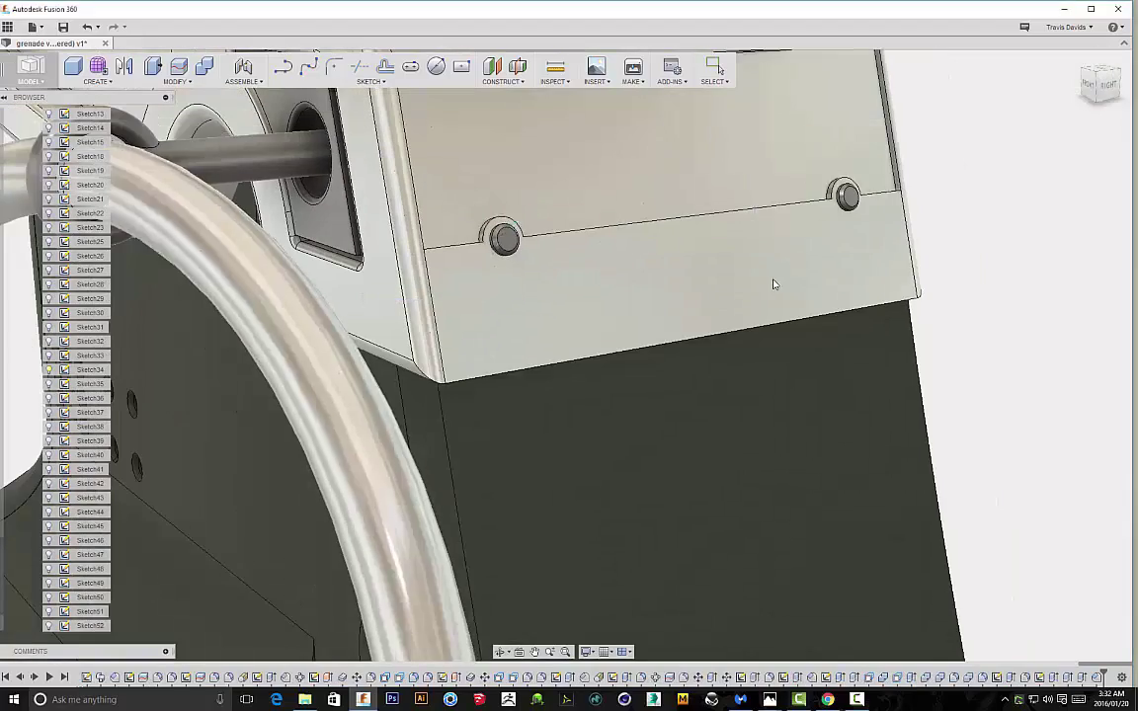
Examine the complete grenade, including the hinge end of the lever with its bent wire loop
{"action": "middle_click_drag", "start_coordinate": [773, 284], "coordinate": [797, 306], "text": "shift"}
{"action": "scroll", "coordinate": [889, 331], "scroll_direction": "down", "scroll_amount": 5}
{"action": "middle_click_drag", "start_coordinate": [970, 352], "coordinate": [815, 245]}
{"action": "scroll", "coordinate": [760, 219], "scroll_direction": "down", "scroll_amount": 3}
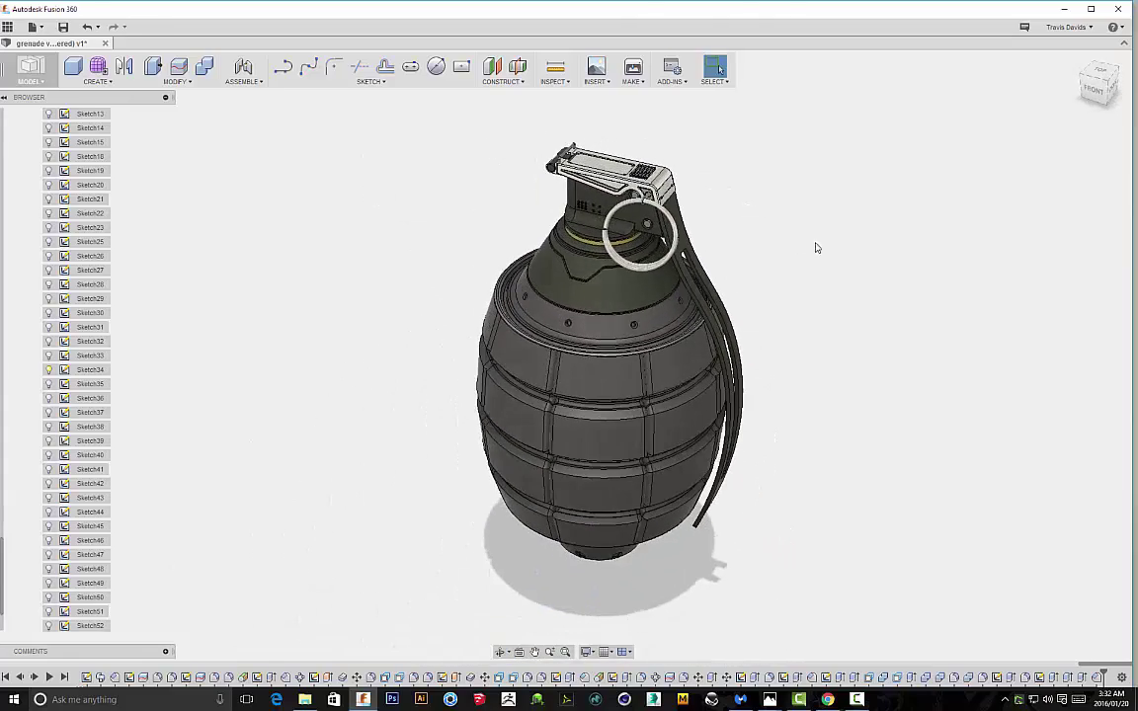
{"action": "scroll", "coordinate": [815, 245], "scroll_direction": "down", "scroll_amount": 1}
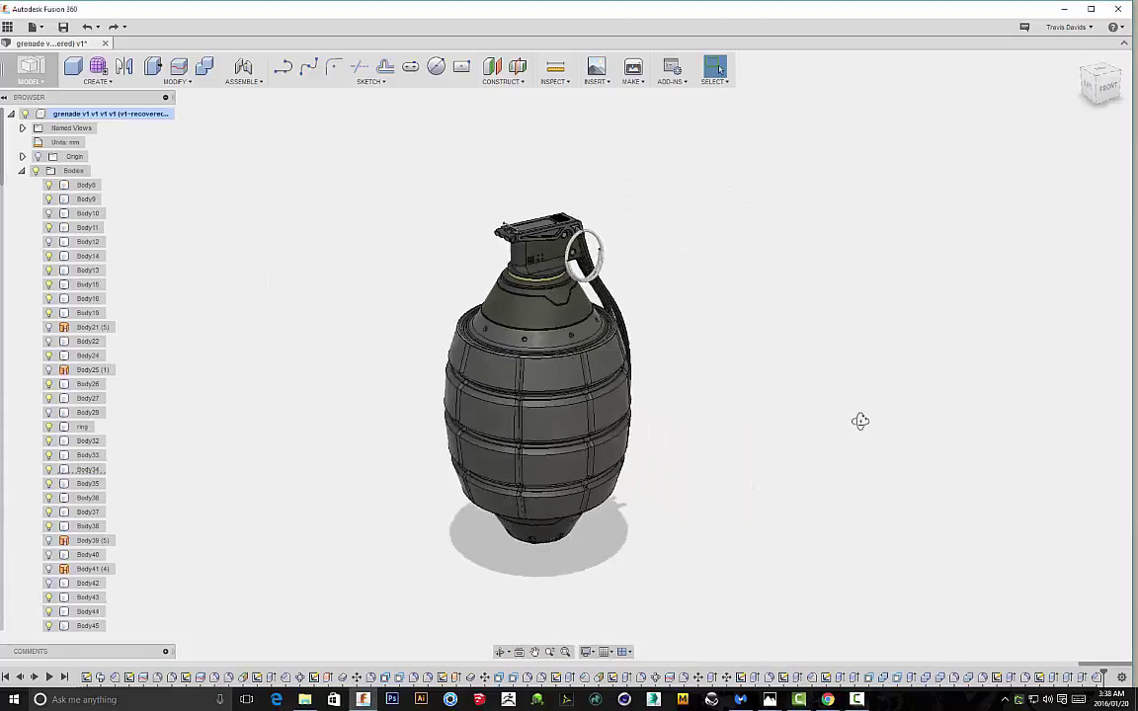
{"action": "scroll", "coordinate": [434, 237], "scroll_direction": "up", "scroll_amount": 10}
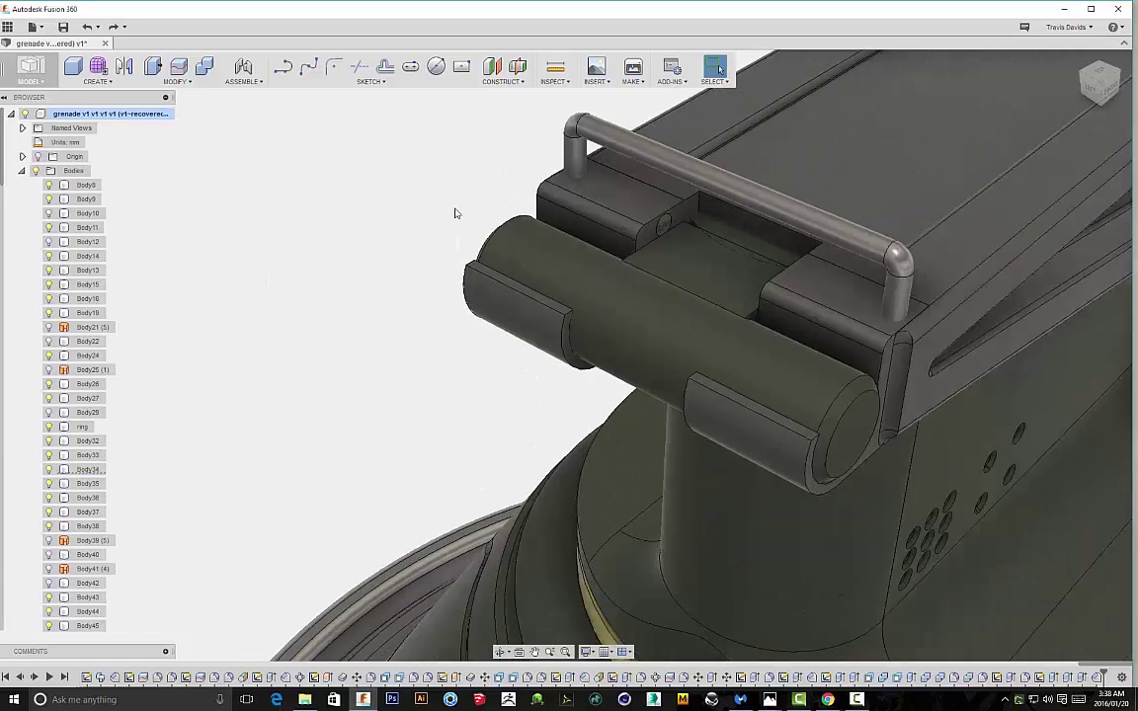
{"action": "mouse_move", "coordinate": [456, 213]}
{"action": "middle_mouse_down", "text": "shift"}
{"action": "mouse_move", "coordinate": [352, 201]}
{"action": "mouse_move", "coordinate": [457, 238]}
{"action": "middle_mouse_up", "text": "shift"}
{"action": "scroll", "coordinate": [457, 238], "scroll_direction": "up", "scroll_amount": 8}
Hide the bent wire loop at the lever's hinge end
{"action": "left_click", "coordinate": [548, 263]}
{"action": "scroll", "coordinate": [548, 262], "scroll_direction": "down", "scroll_amount": 5}
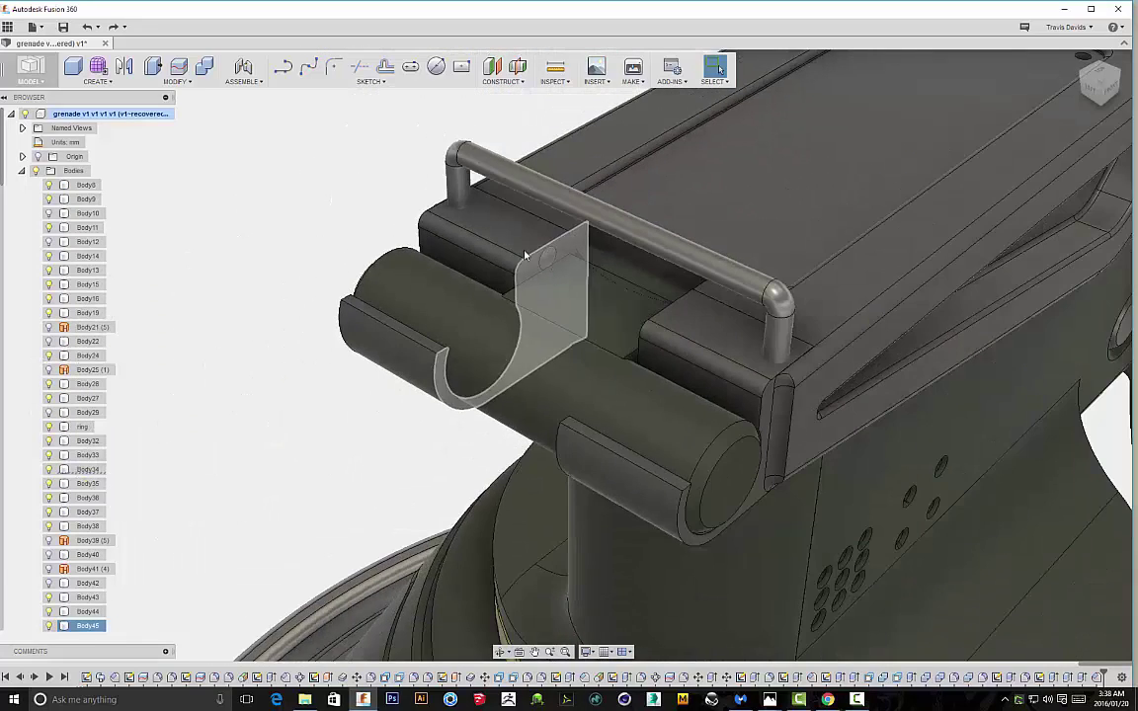
{"action": "left_click", "coordinate": [557, 204]}
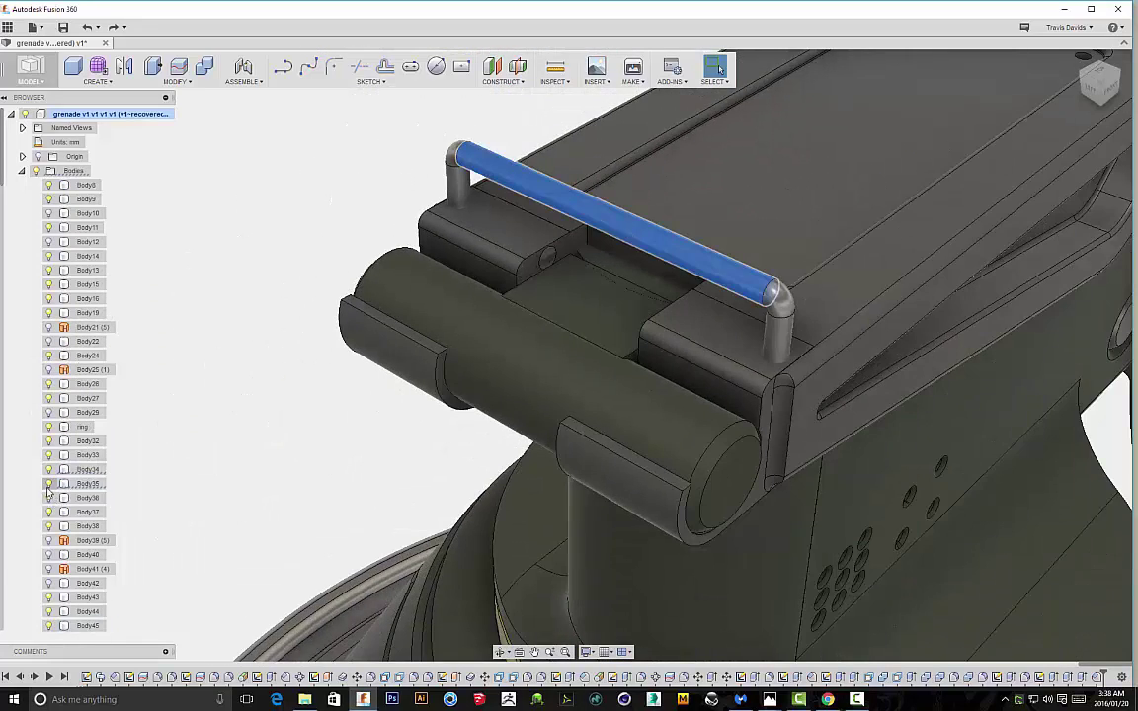
{"action": "left_click", "coordinate": [47, 470]}
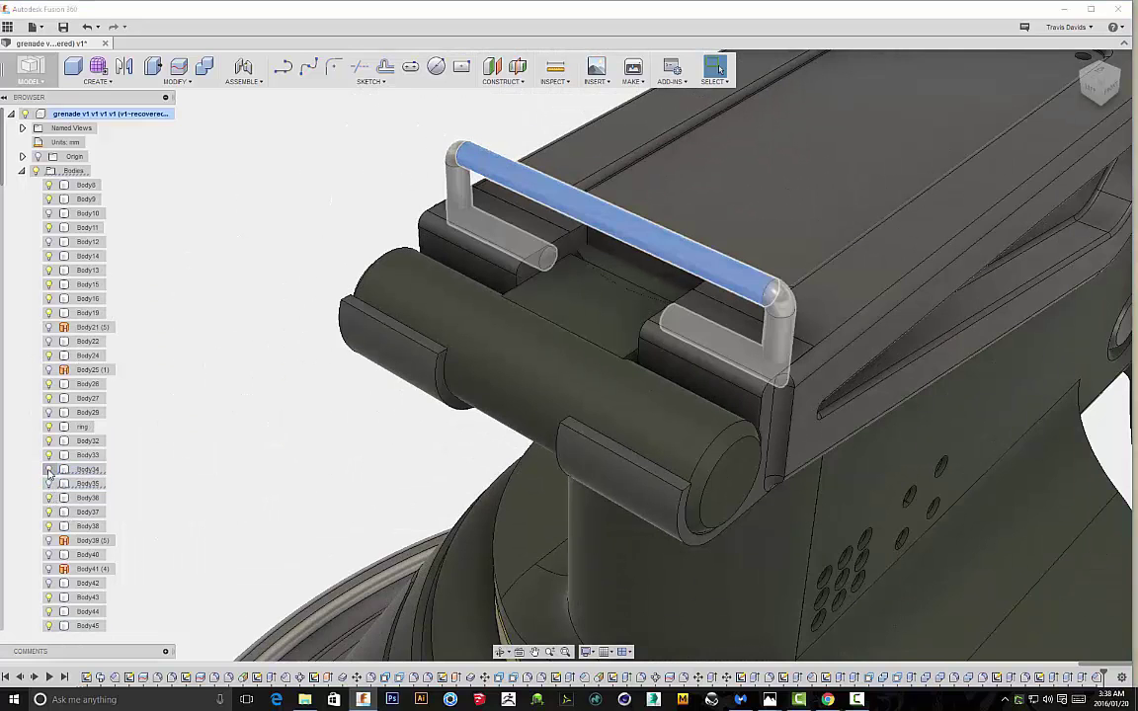
{"action": "left_click", "coordinate": [48, 471]}
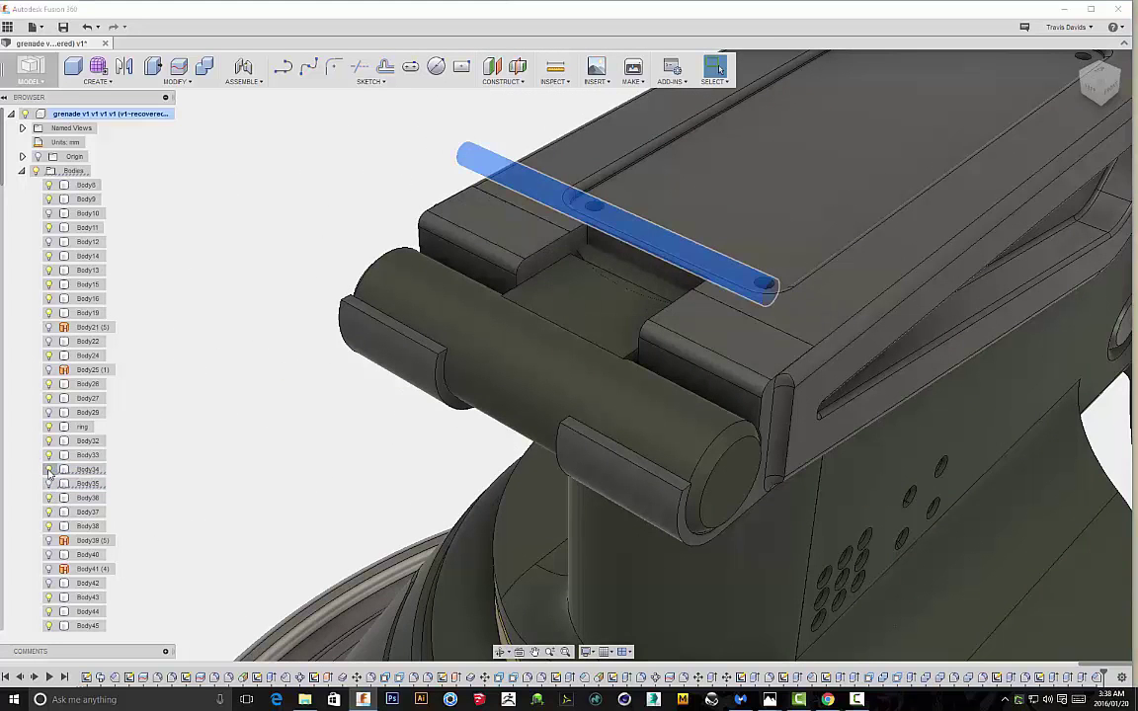
Show the bent wire loop again and move it straight up, clear of the lever's surface
{"action": "middle_click_drag", "start_coordinate": [188, 462], "coordinate": [260, 319], "text": "shift"}
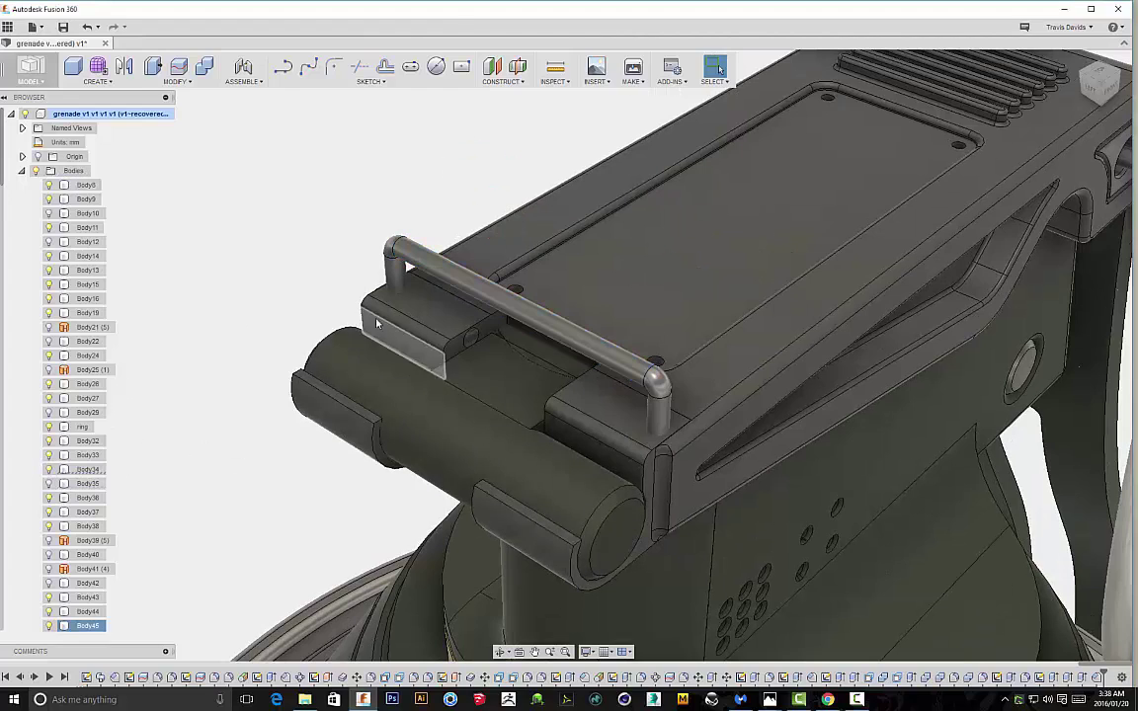
{"action": "key", "text": "m"}
{"action": "left_click", "coordinate": [458, 271]}
{"action": "middle_click_drag", "start_coordinate": [333, 211], "coordinate": [417, 447], "text": "shift"}
{"action": "left_click_drag", "start_coordinate": [617, 403], "coordinate": [618, 347]}
{"action": "left_click", "coordinate": [818, 326]}
{"action": "scroll", "coordinate": [483, 394], "scroll_direction": "up", "scroll_amount": 5}
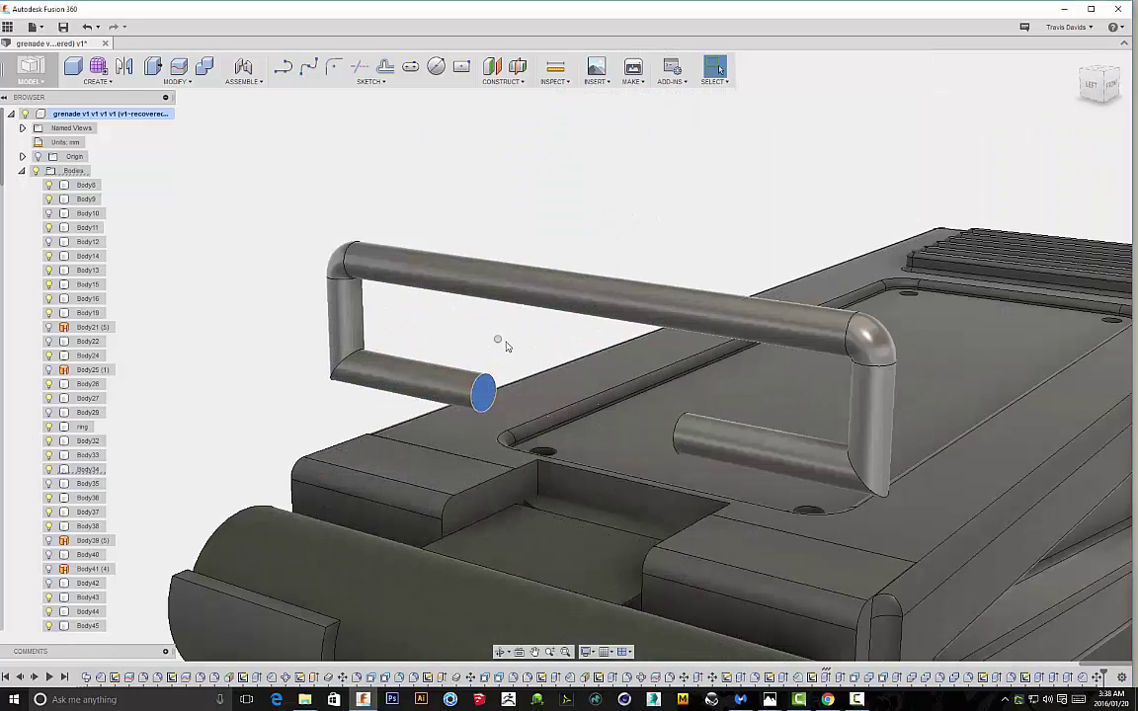
Shorten one of the wire loop's inward-bent ends with a 0.50 mm extruded cut on its end face
{"action": "right_click", "coordinate": [499, 342]}
{"action": "left_click_drag", "start_coordinate": [491, 391], "coordinate": [434, 388]}
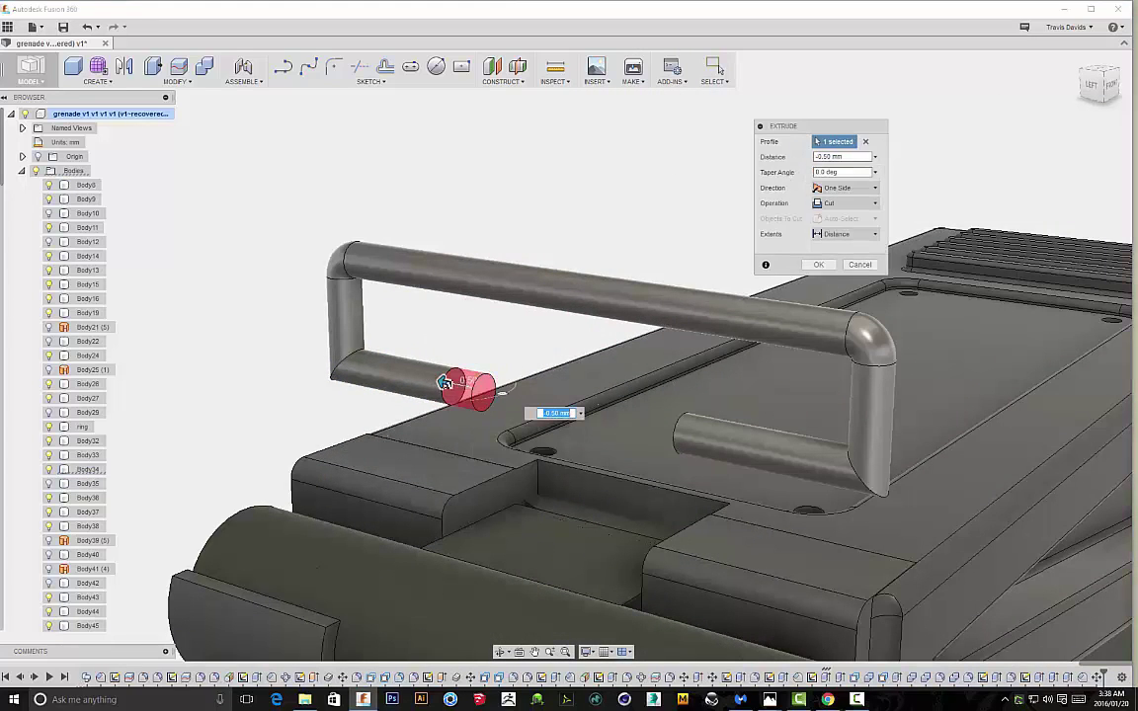
{"action": "left_click", "coordinate": [819, 266]}
Shorten the wire loop's opposite inward-bent end with a 0.40 mm extruded cut on its end face
{"action": "middle_click_drag", "start_coordinate": [534, 387], "coordinate": [697, 381], "text": "shift"}
{"action": "scroll", "coordinate": [475, 377], "scroll_direction": "down", "scroll_amount": 2}
{"action": "scroll", "coordinate": [719, 326], "scroll_direction": "up", "scroll_amount": 3}
{"action": "middle_click_drag", "start_coordinate": [612, 336], "coordinate": [709, 342], "text": "shift"}
{"action": "scroll", "coordinate": [709, 342], "scroll_direction": "up", "scroll_amount": 3}
{"action": "scroll", "coordinate": [709, 342], "scroll_direction": "down", "scroll_amount": 3}
{"action": "scroll", "coordinate": [769, 374], "scroll_direction": "up", "scroll_amount": 3}
{"action": "left_click", "coordinate": [865, 440]}
{"action": "right_click", "coordinate": [905, 341]}
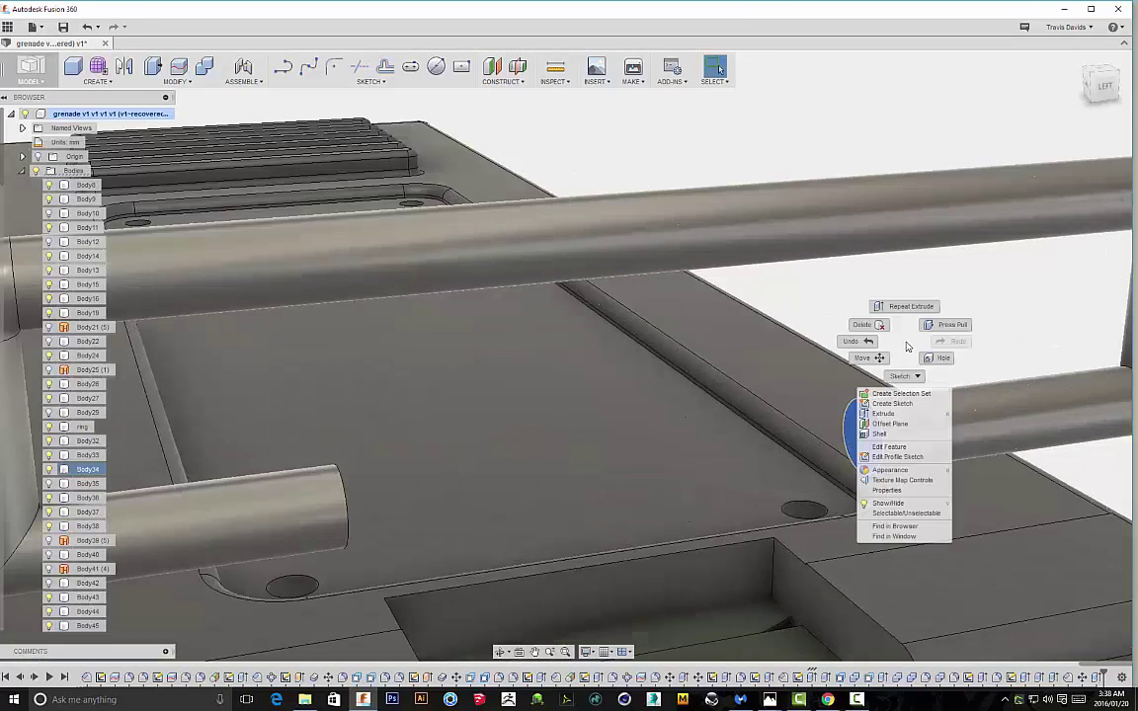
{"action": "left_click", "coordinate": [889, 413]}
{"action": "left_click_drag", "start_coordinate": [859, 435], "coordinate": [927, 432]}
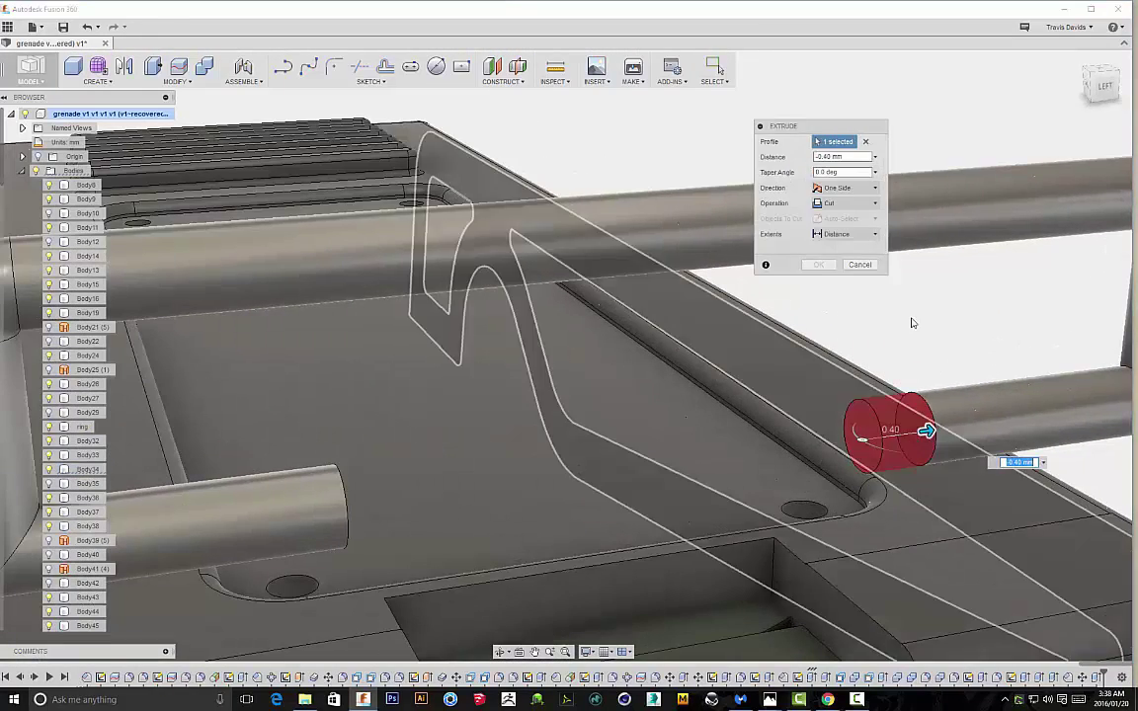
{"action": "left_click", "coordinate": [818, 265]}
Move the wire loop down 1.50 mm so its bent ends sink into the lever
{"action": "middle_click_drag", "start_coordinate": [820, 312], "coordinate": [621, 197], "text": "shift"}
{"action": "key", "text": "m"}
{"action": "left_click", "coordinate": [405, 260]}
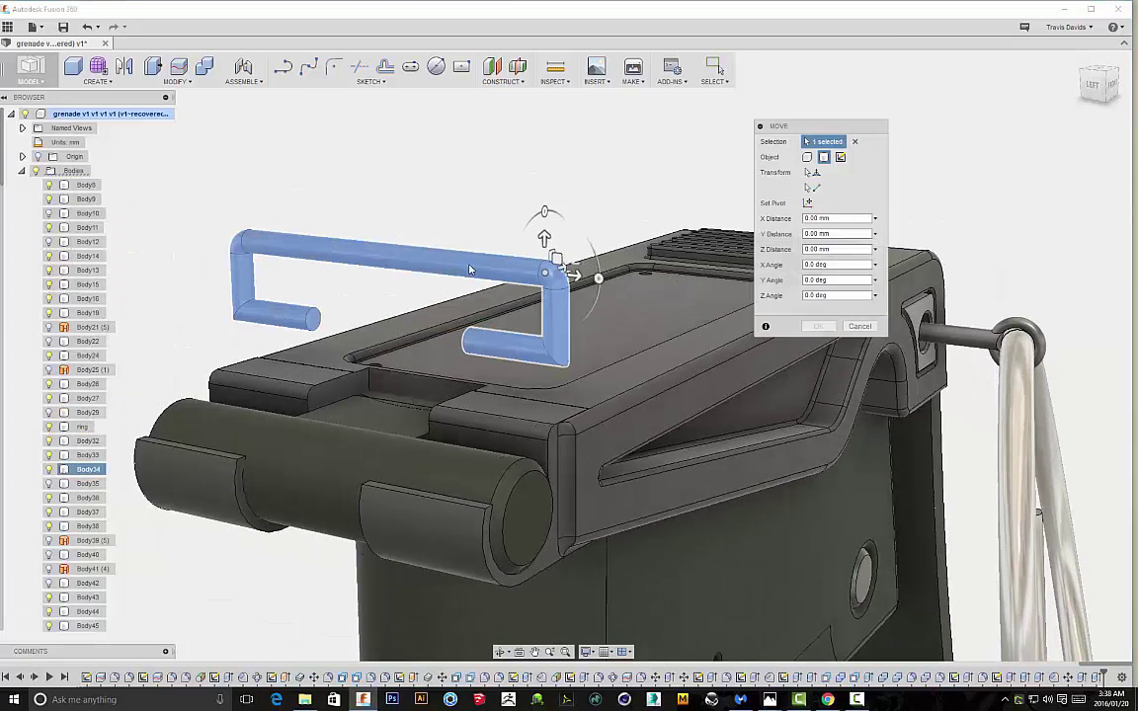
{"action": "left_click_drag", "start_coordinate": [543, 235], "coordinate": [545, 316]}
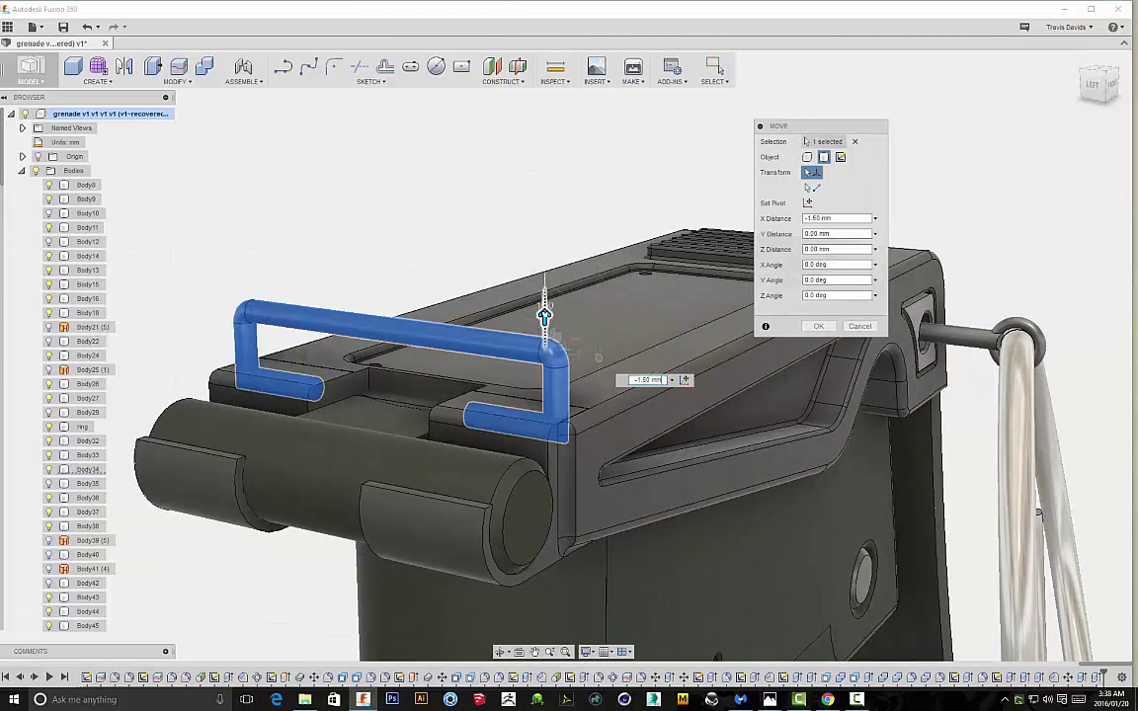
{"action": "left_click", "coordinate": [818, 327]}
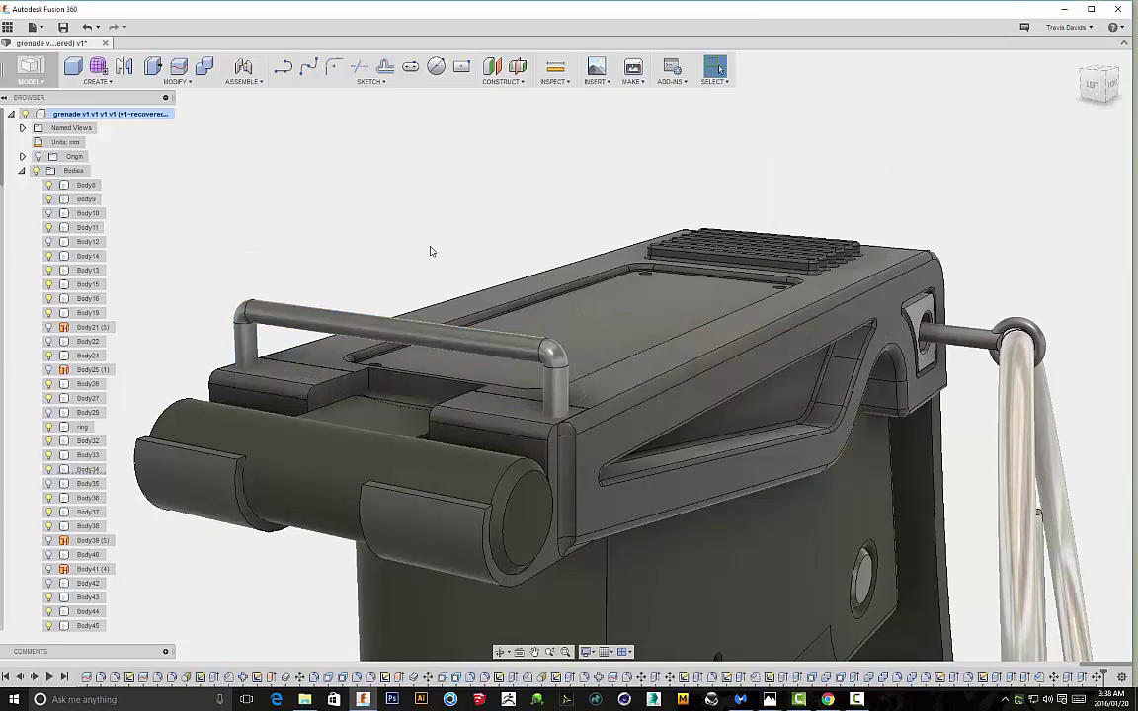
{"action": "scroll", "coordinate": [430, 251], "scroll_direction": "up", "scroll_amount": 3}
{"action": "key", "text": "m"}
{"action": "middle_click_drag", "start_coordinate": [412, 353], "coordinate": [469, 274]}
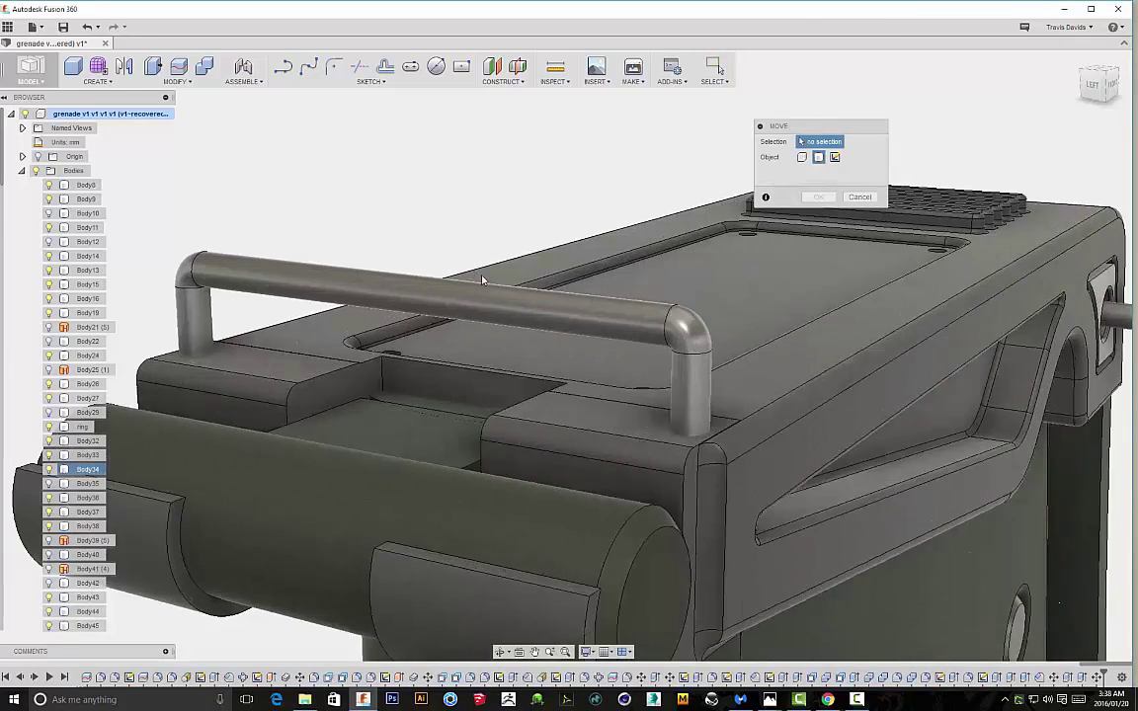
{"action": "scroll", "coordinate": [469, 274], "scroll_direction": "up", "scroll_amount": 1}
{"action": "left_click", "coordinate": [606, 349]}
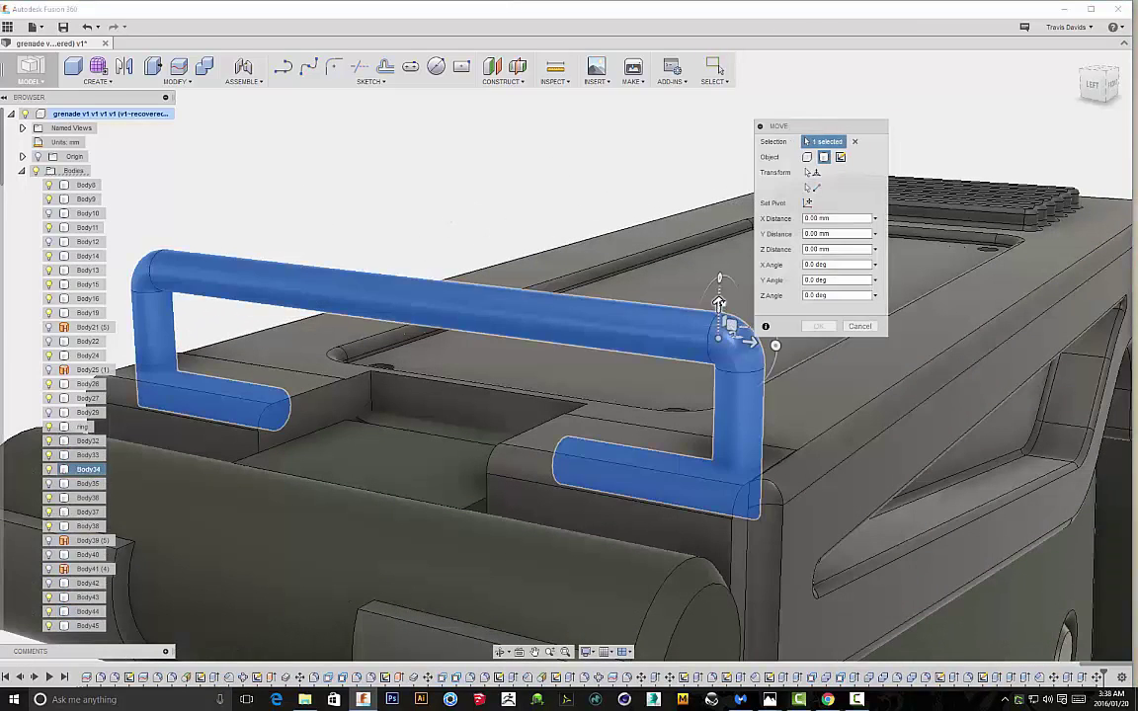
{"action": "left_click", "coordinate": [719, 303]}
{"action": "left_click", "coordinate": [861, 327]}
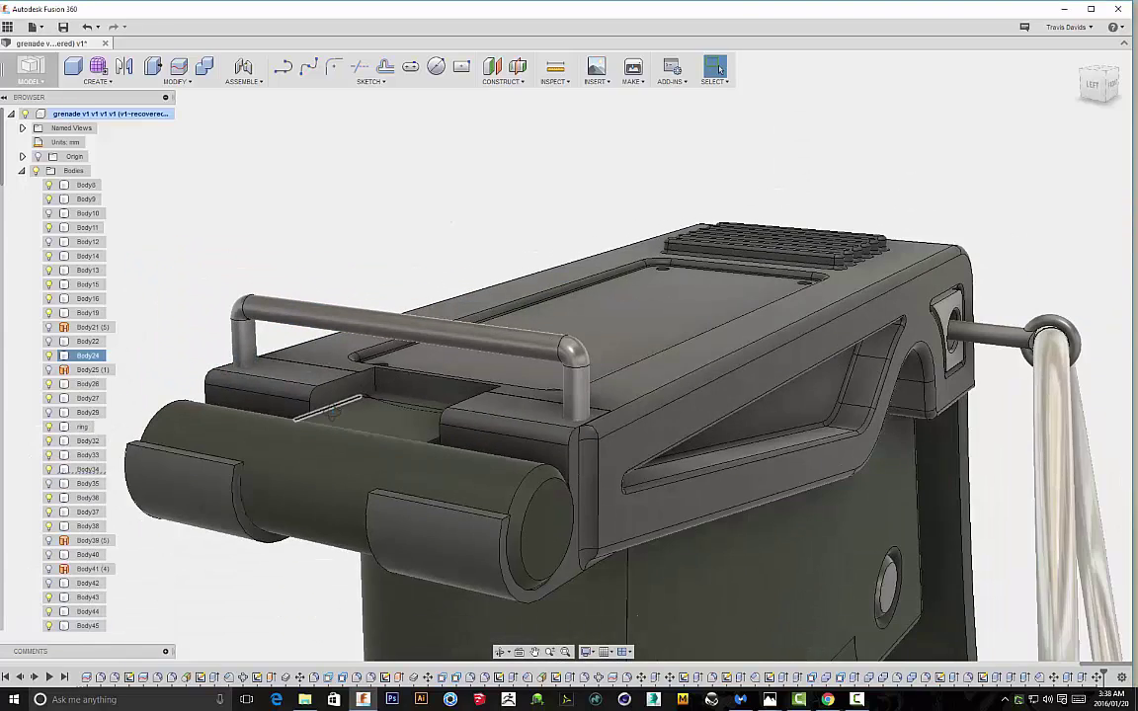
Offset the narrow sloped face at the back of the hinge notch floor toward the notch's rear wall
{"action": "scroll", "coordinate": [280, 436], "scroll_direction": "up", "scroll_amount": 3}
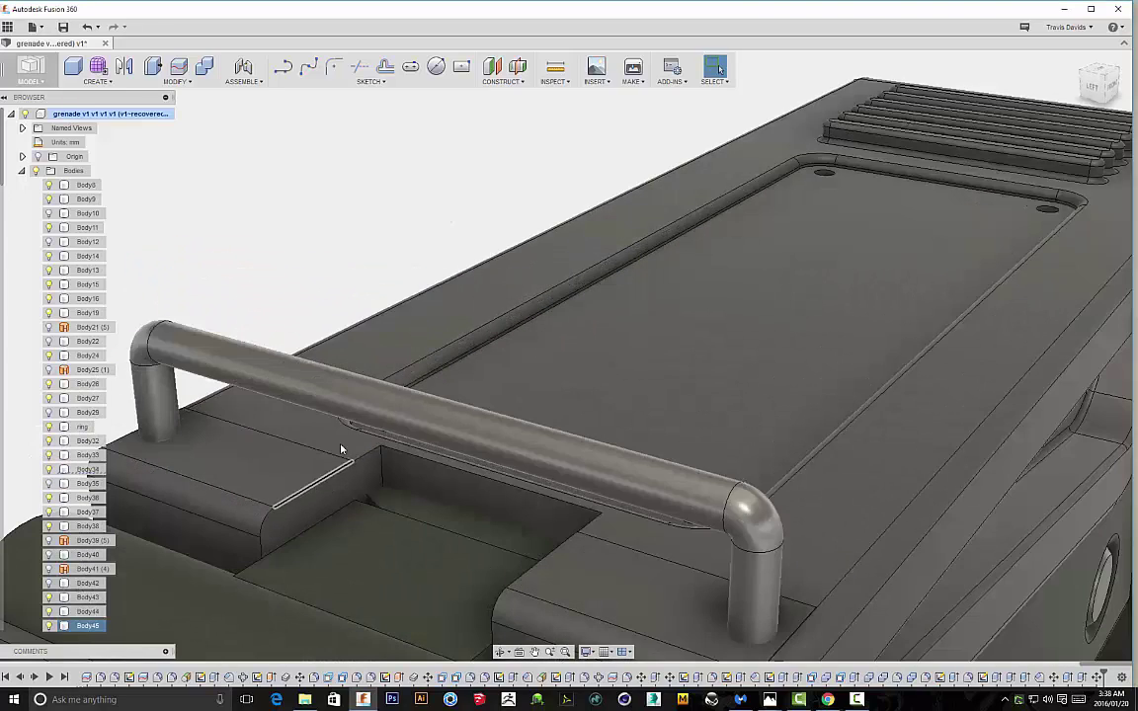
{"action": "scroll", "coordinate": [358, 471], "scroll_direction": "up", "scroll_amount": 2}
{"action": "middle_click_drag", "start_coordinate": [463, 404], "coordinate": [289, 384], "text": "shift"}
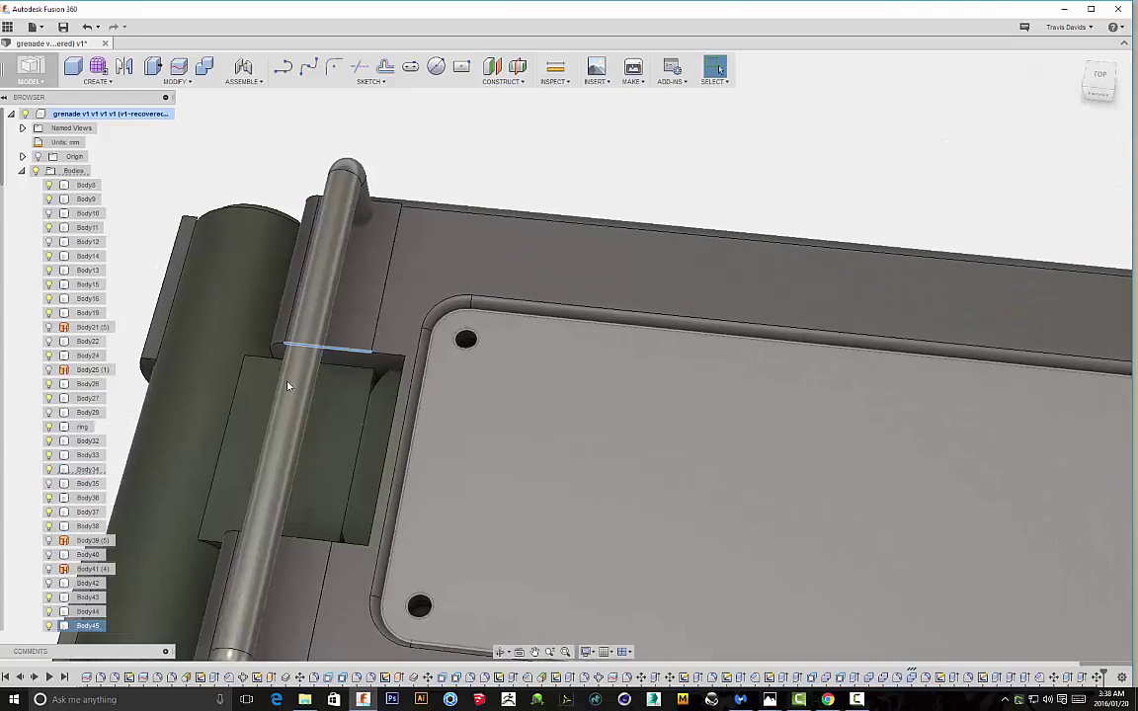
{"action": "scroll", "coordinate": [380, 393], "scroll_direction": "up", "scroll_amount": 3}
{"action": "middle_click_drag", "start_coordinate": [383, 422], "coordinate": [344, 399], "text": "shift"}
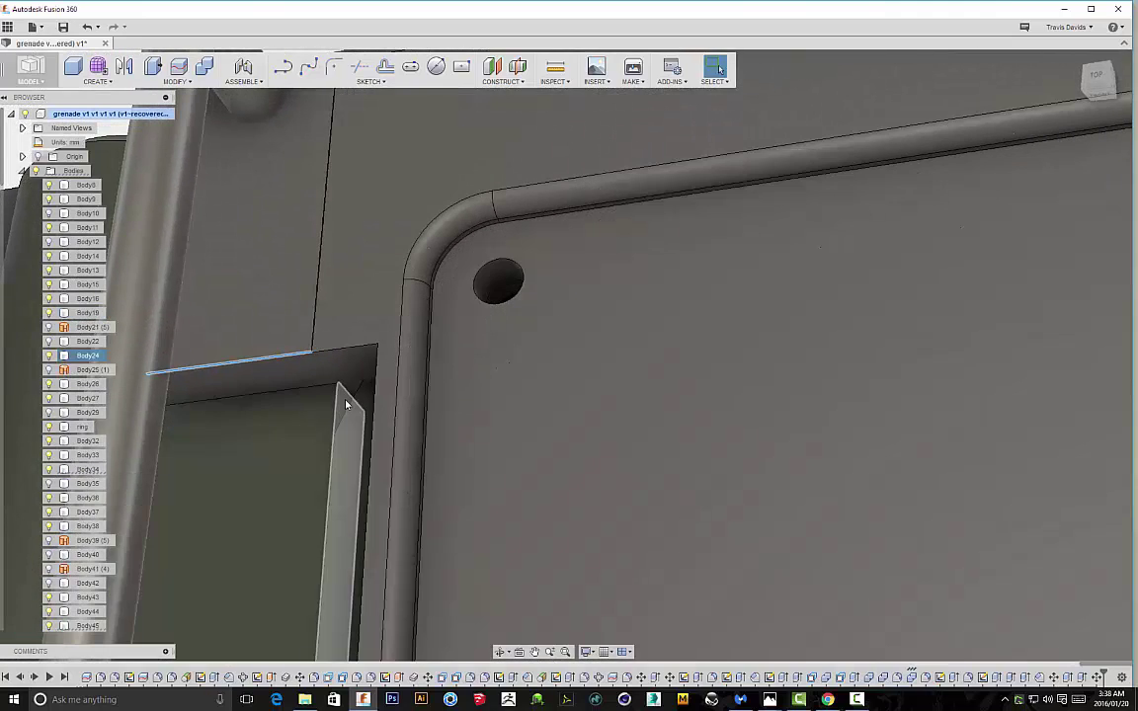
{"action": "left_click", "coordinate": [347, 401]}
{"action": "scroll", "coordinate": [347, 401], "scroll_direction": "down", "scroll_amount": 3}
{"action": "right_click", "coordinate": [363, 316]}
{"action": "left_click", "coordinate": [395, 315]}
{"action": "middle_click_drag", "start_coordinate": [395, 315], "coordinate": [371, 392], "text": "shift"}
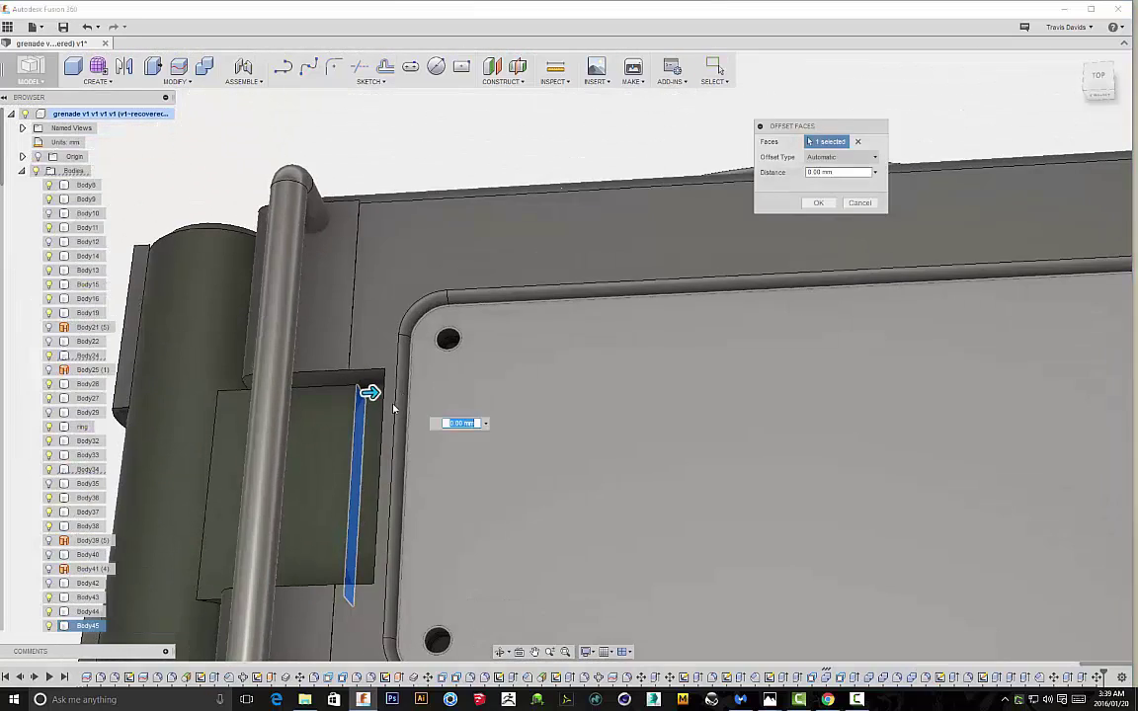
{"action": "left_click", "coordinate": [818, 203]}
Fillet the two upper side edges of the lever's hinge notch with a 0.10 mm radius
{"action": "middle_click_drag", "start_coordinate": [405, 340], "coordinate": [332, 188], "text": "shift"}
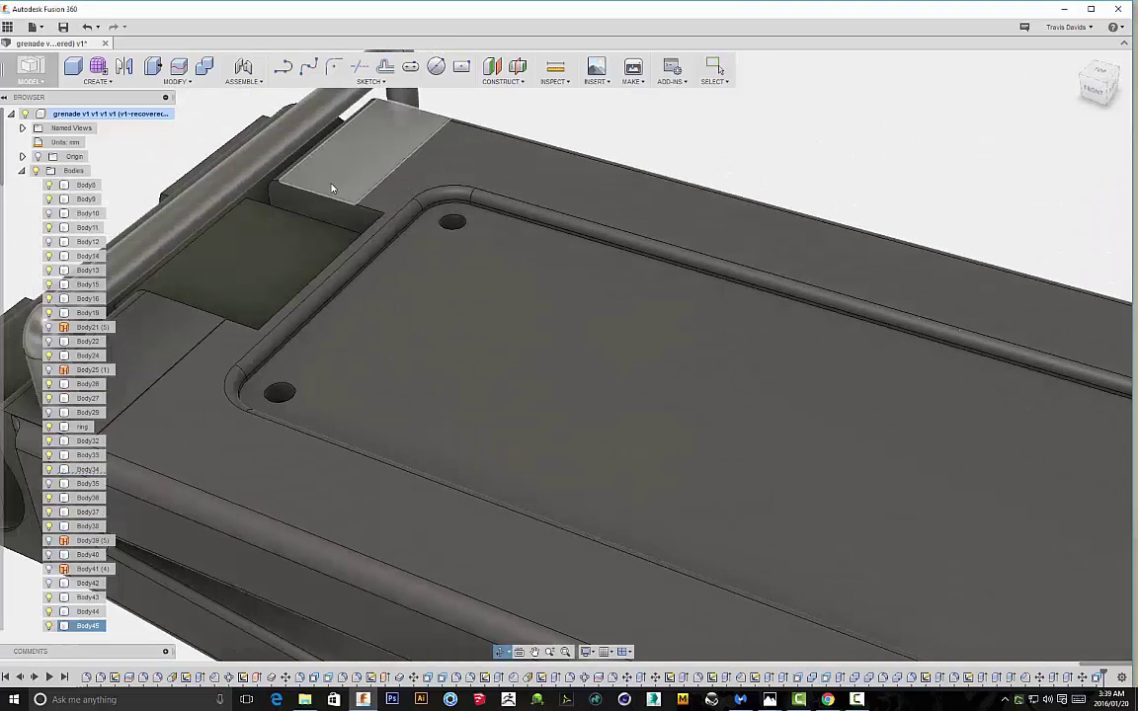
{"action": "left_click", "coordinate": [396, 252]}
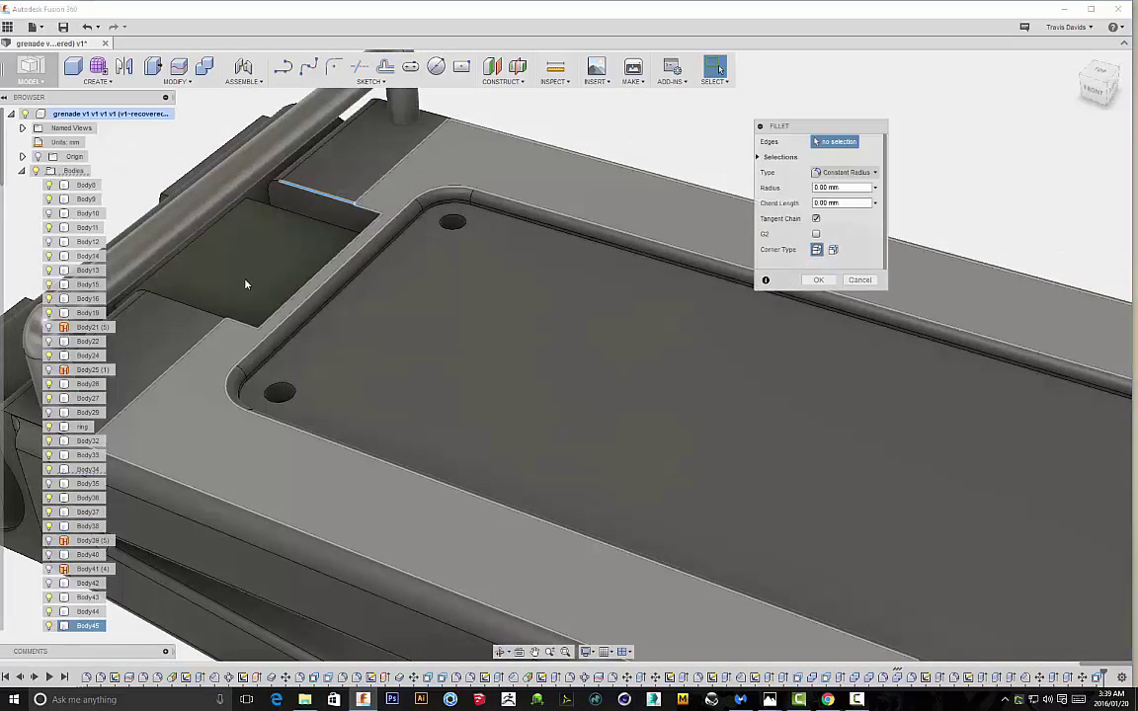
{"action": "left_click", "coordinate": [177, 281]}
{"action": "middle_click_drag", "start_coordinate": [176, 280], "coordinate": [584, 346], "text": "shift"}
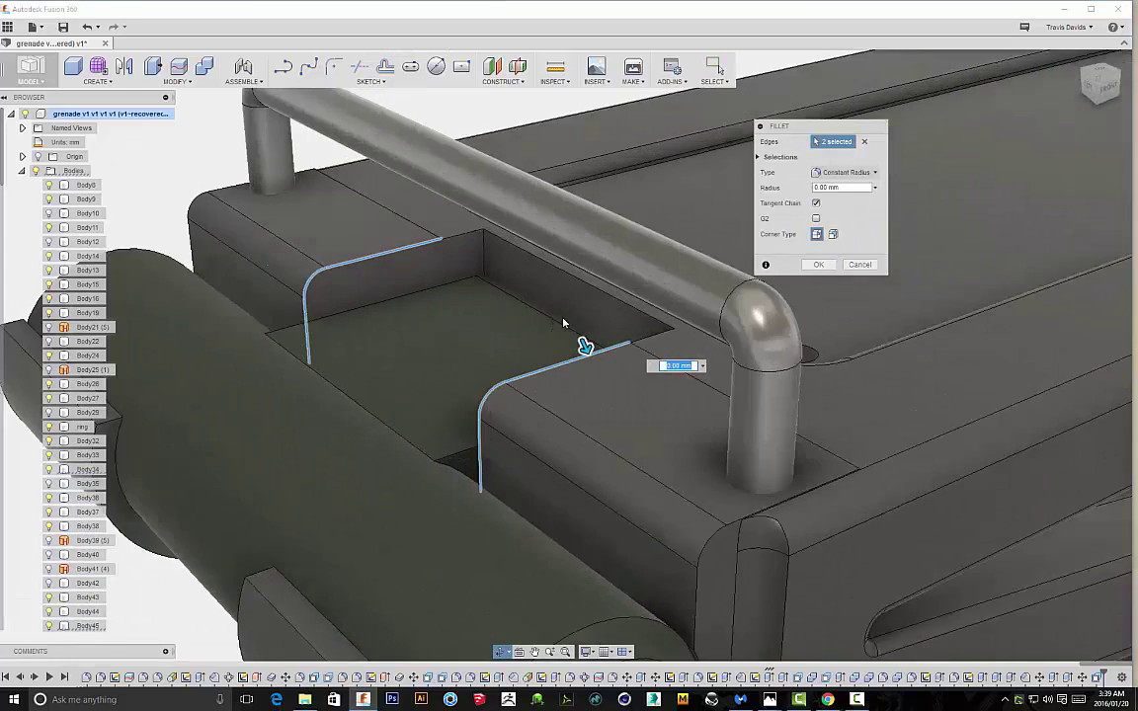
{"action": "scroll", "coordinate": [592, 375], "scroll_direction": "up", "scroll_amount": 3}
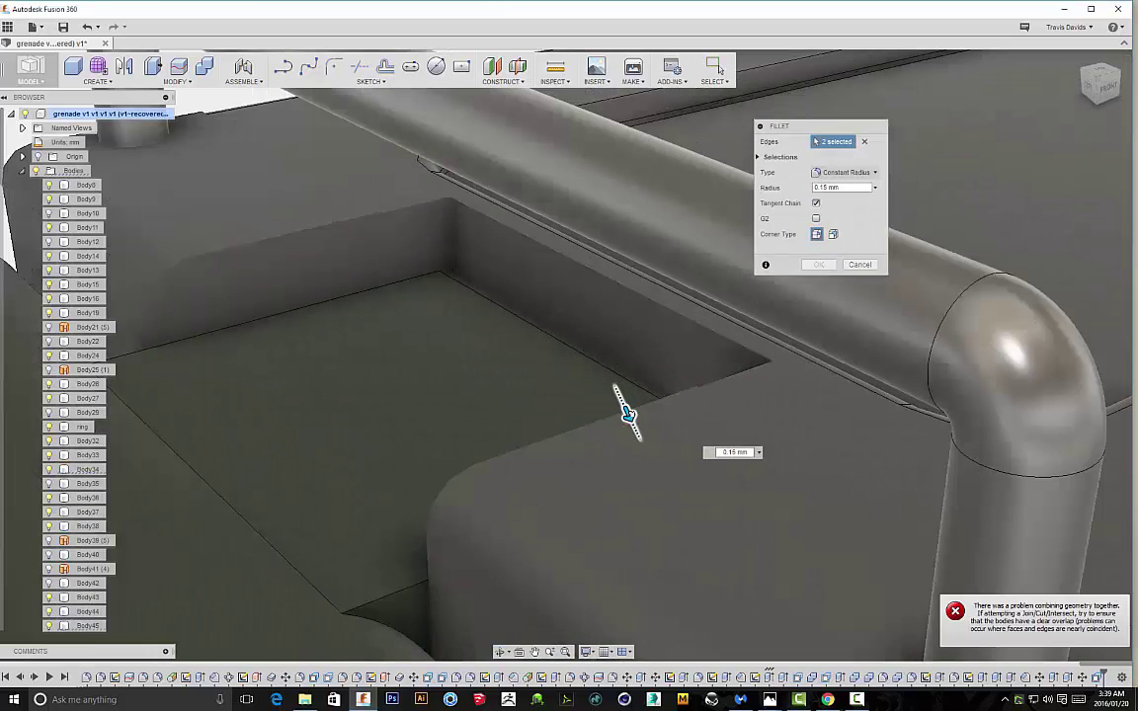
{"action": "scroll", "coordinate": [591, 427], "scroll_direction": "down", "scroll_amount": 3}
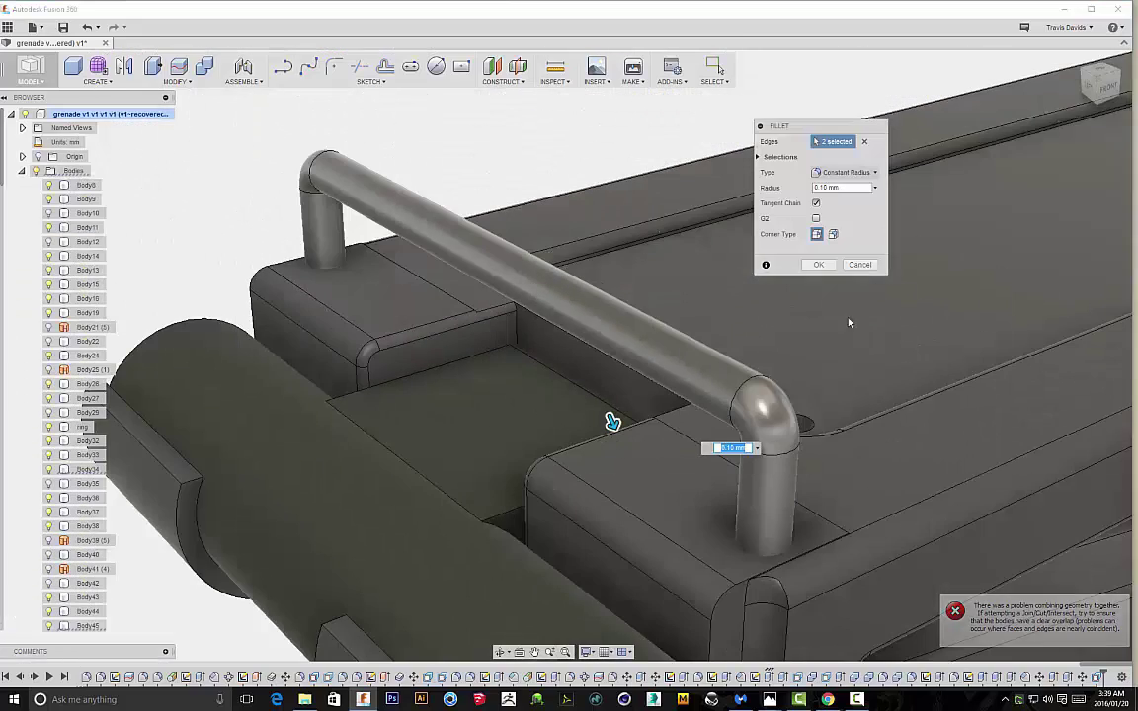
{"action": "left_click", "coordinate": [810, 264]}
Fillet the upper rear edge of the lever's hinge notch with a 0.20 mm radius
{"action": "middle_click_drag", "start_coordinate": [572, 426], "coordinate": [638, 303], "text": "shift"}
{"action": "left_click", "coordinate": [626, 300]}
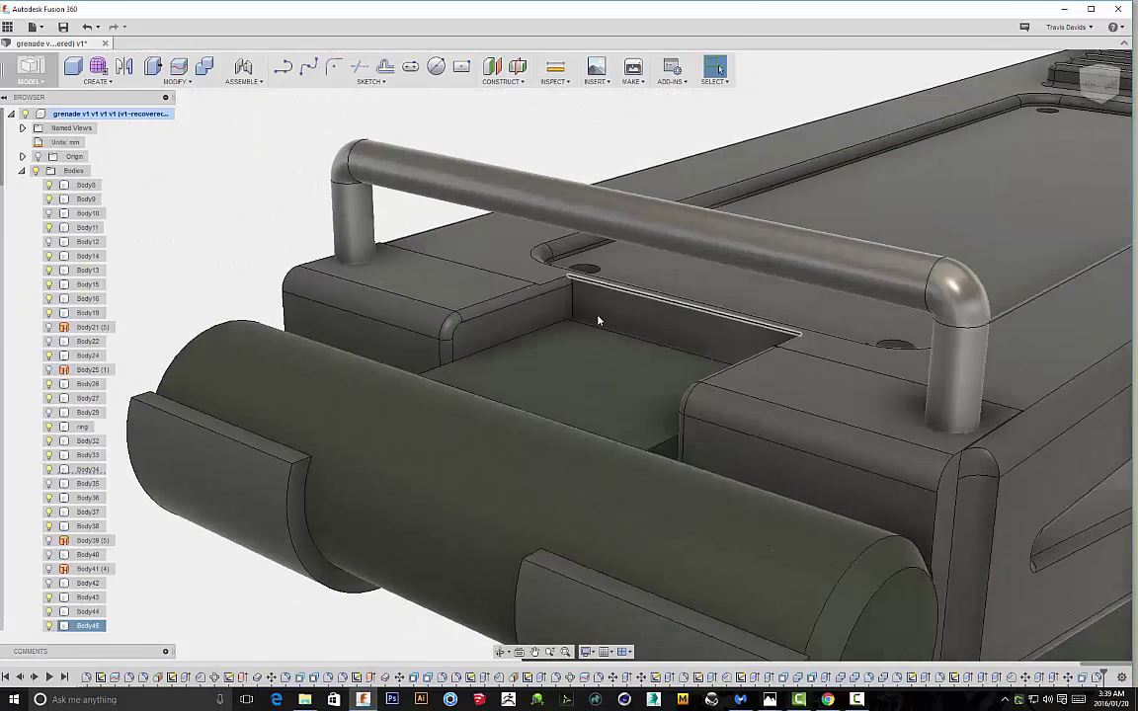
{"action": "middle_click_drag", "start_coordinate": [581, 334], "coordinate": [528, 363], "text": "shift"}
{"action": "right_click", "coordinate": [528, 366]}
{"action": "left_click", "coordinate": [542, 421]}
{"action": "scroll", "coordinate": [555, 344], "scroll_direction": "up", "scroll_amount": 4}
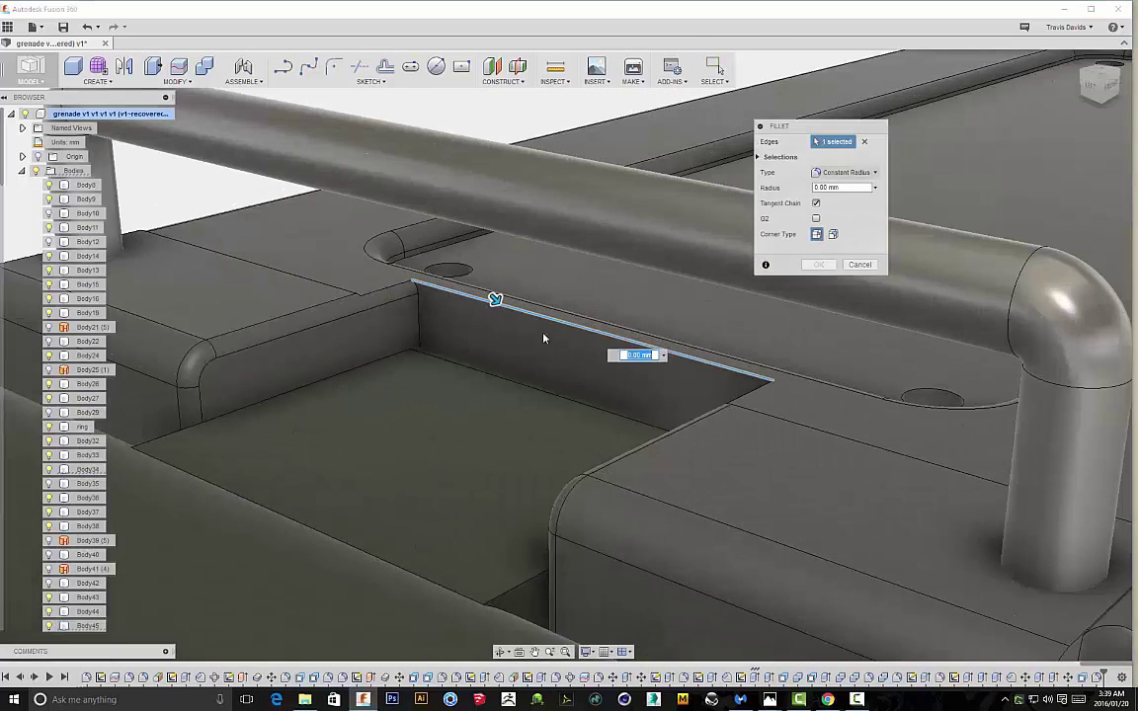
{"action": "left_click_drag", "start_coordinate": [498, 304], "coordinate": [505, 310]}
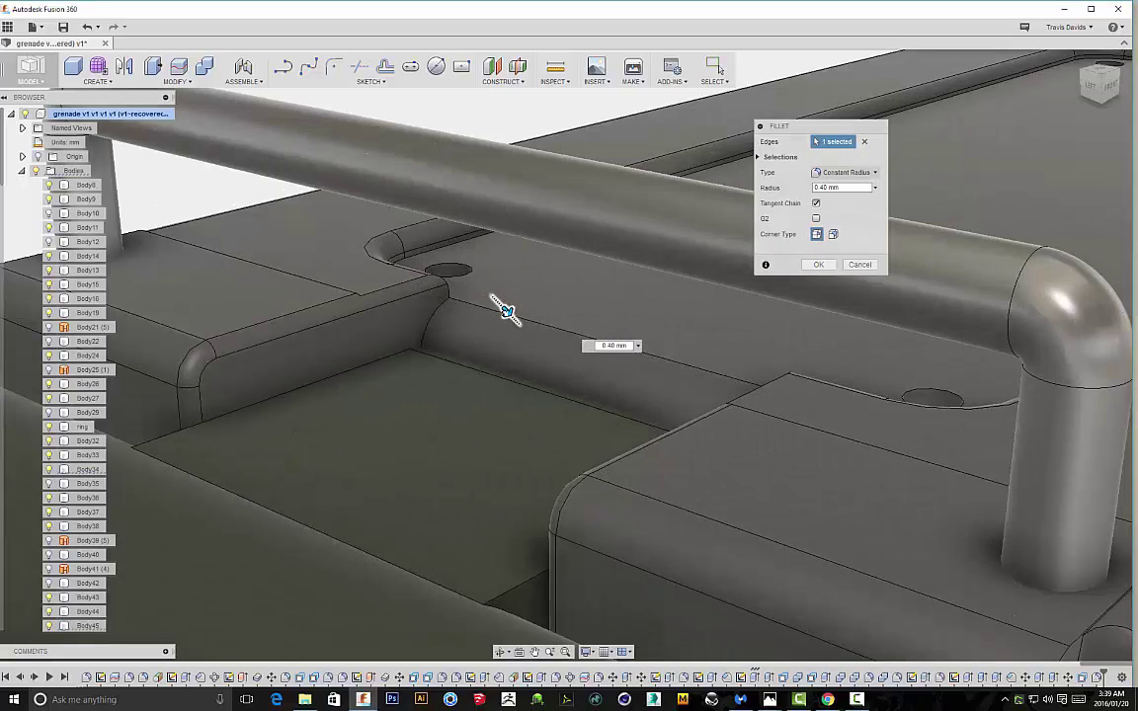
{"action": "scroll", "coordinate": [504, 366], "scroll_direction": "down", "scroll_amount": 5}
{"action": "middle_click_drag", "start_coordinate": [501, 430], "coordinate": [331, 403], "text": "shift"}
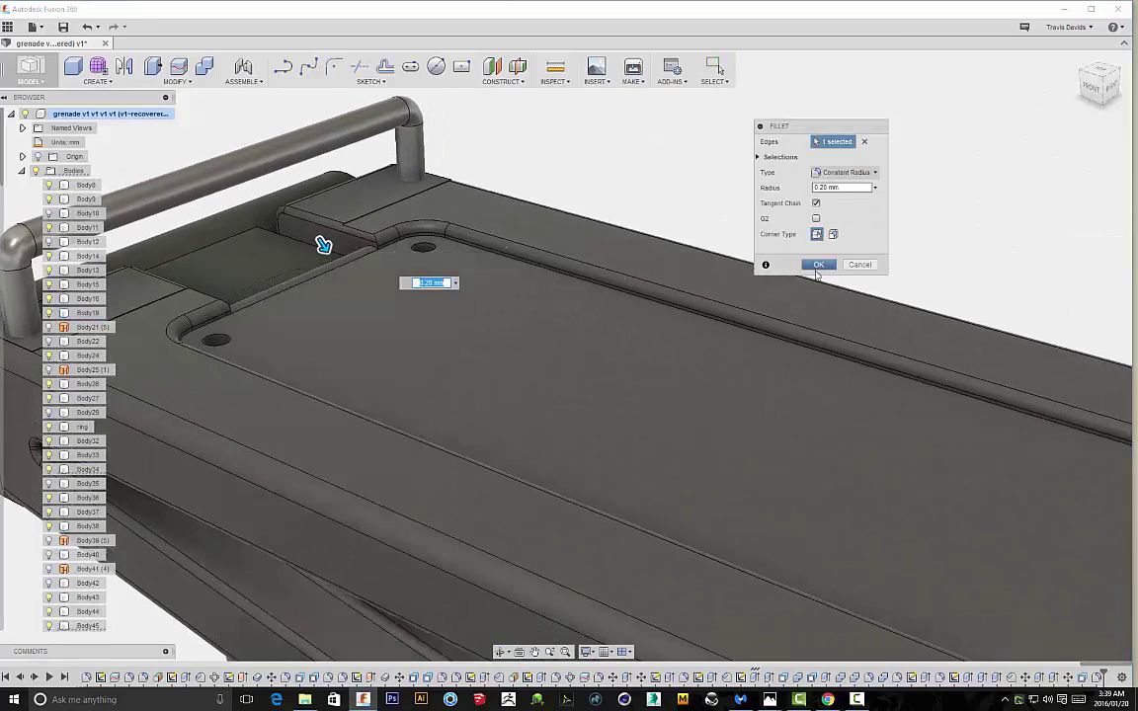
{"action": "left_click", "coordinate": [818, 264]}
Sketch two concentric circles around the ring pin on the inset side plate, one just inside the hole and one about 0.6 mm across
{"action": "scroll", "coordinate": [434, 259], "scroll_direction": "down", "scroll_amount": 6}
{"action": "middle_click_drag", "start_coordinate": [445, 271], "coordinate": [460, 331], "text": "shift"}
{"action": "scroll", "coordinate": [620, 393], "scroll_direction": "up", "scroll_amount": 8}
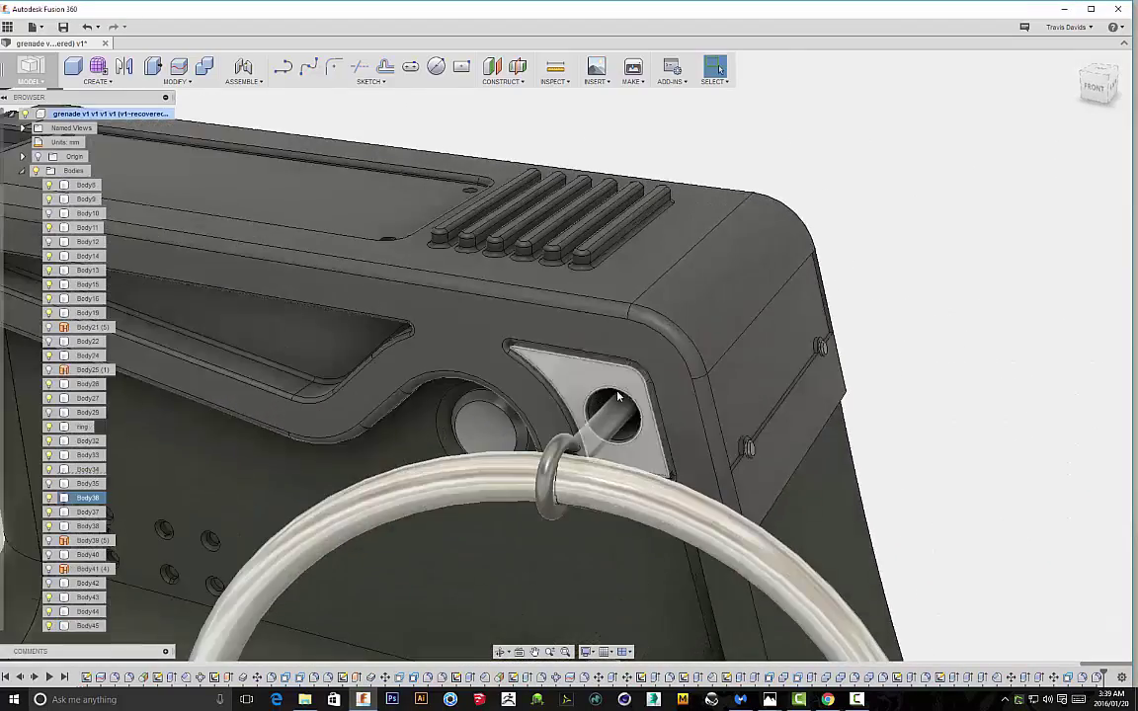
{"action": "left_click", "coordinate": [563, 373]}
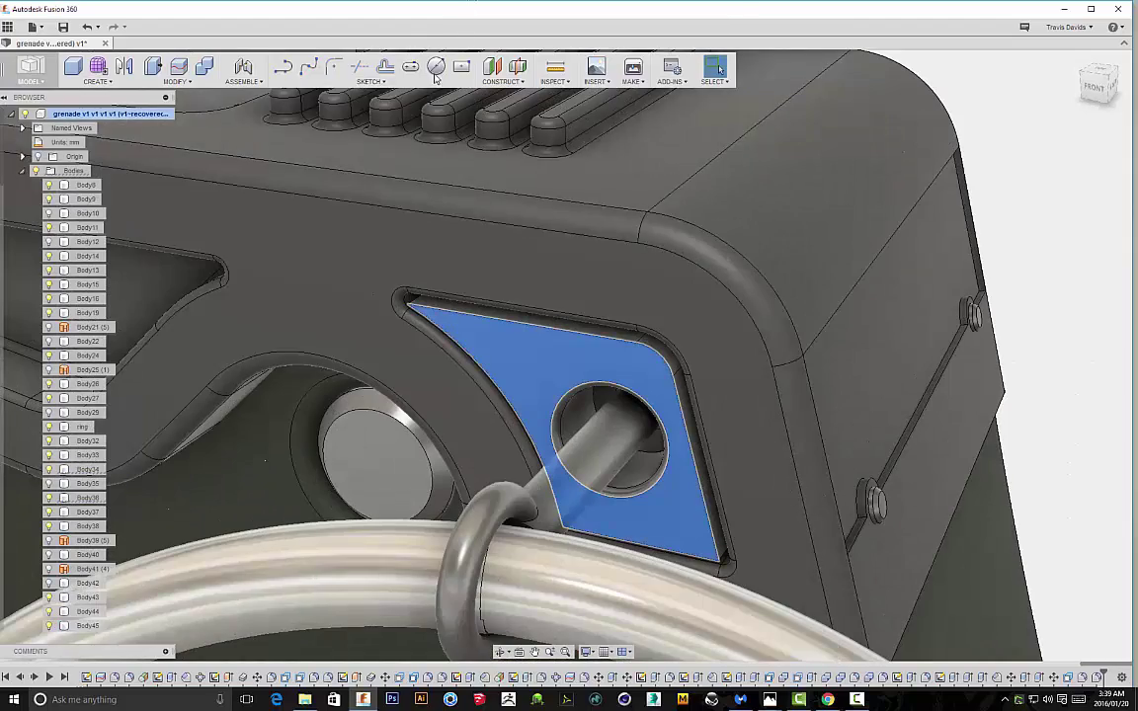
{"action": "left_click", "coordinate": [437, 68]}
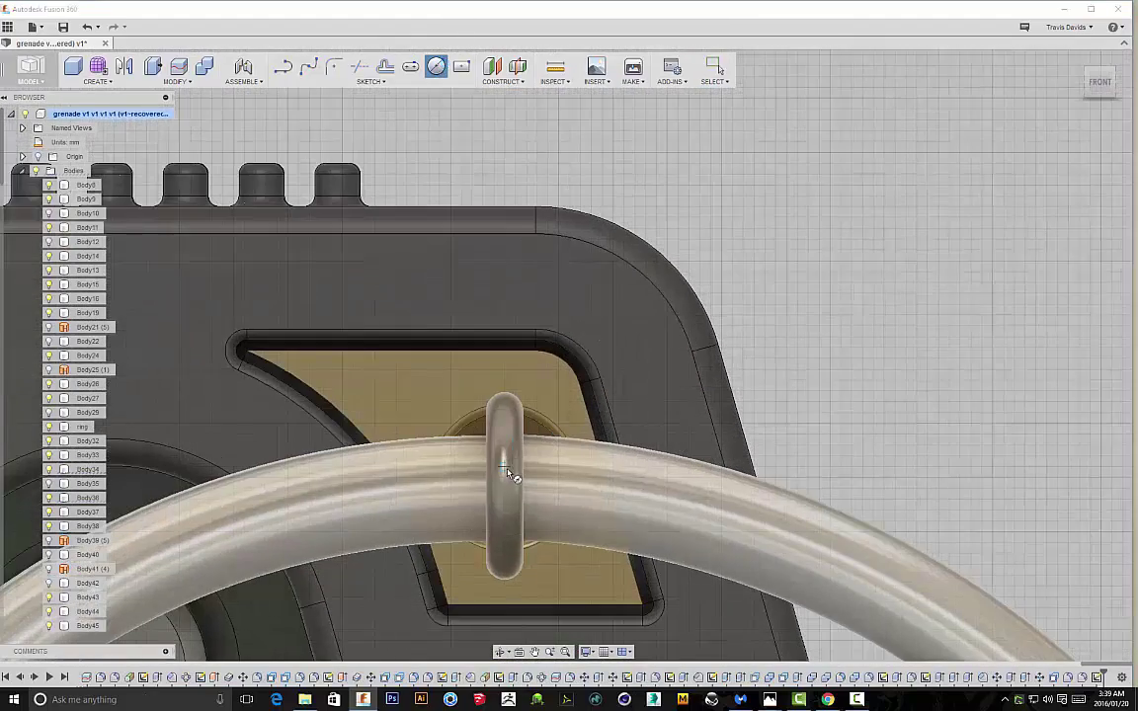
{"action": "left_click", "coordinate": [545, 431]}
{"action": "middle_click_drag", "start_coordinate": [597, 381], "coordinate": [494, 409], "text": "shift"}
{"action": "left_click", "coordinate": [1100, 82]}
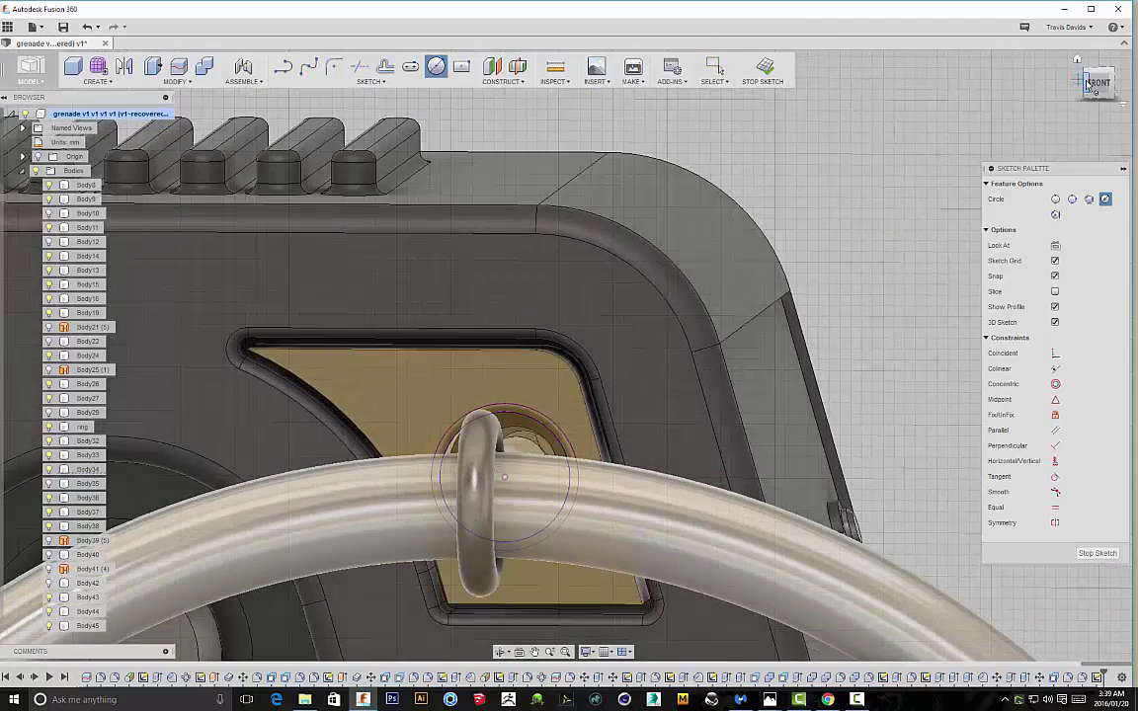
{"action": "left_click", "coordinate": [1087, 85]}
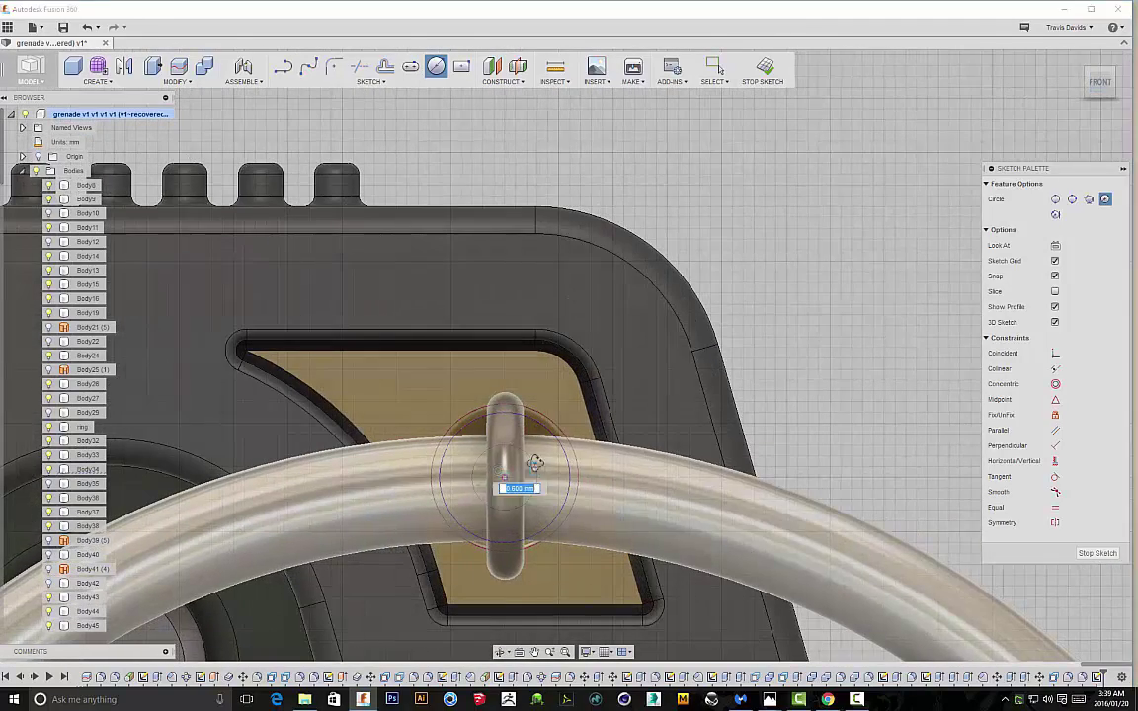
{"action": "middle_click_drag", "start_coordinate": [538, 472], "coordinate": [523, 486], "text": "shift"}
{"action": "right_click", "coordinate": [531, 417]}
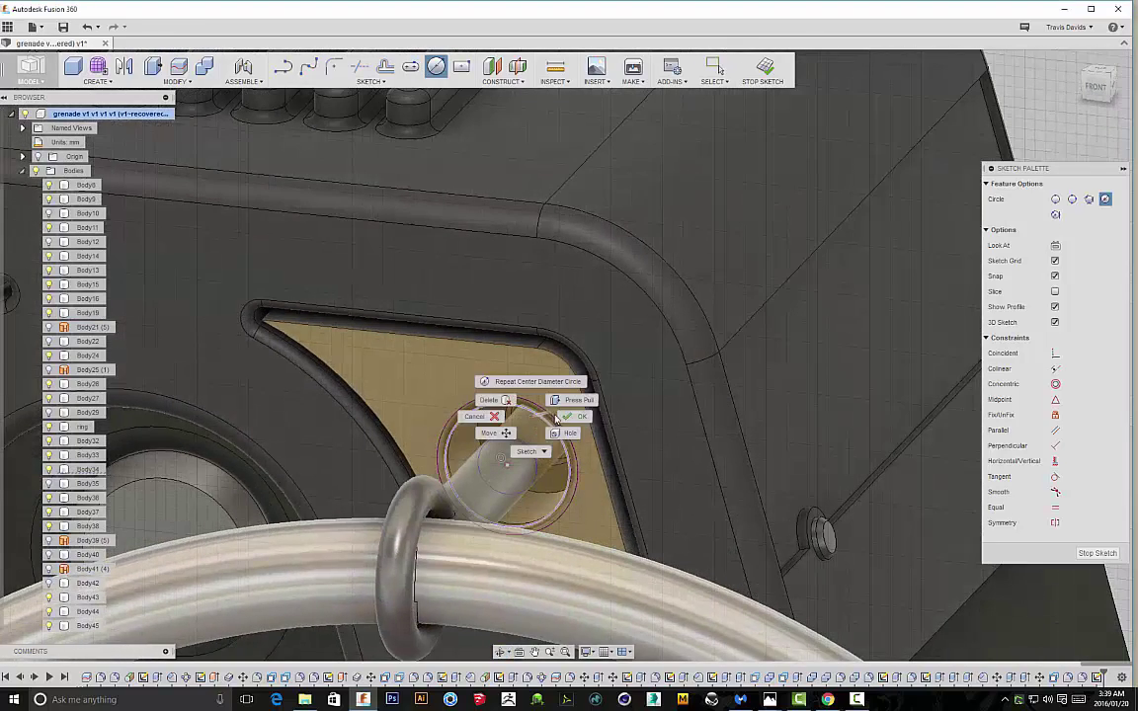
{"action": "left_click", "coordinate": [560, 420]}
Extrude the ring profile between the two circles -0.75 mm into the hole using the New Body operation
{"action": "middle_click_drag", "start_coordinate": [577, 455], "coordinate": [571, 468], "text": "shift"}
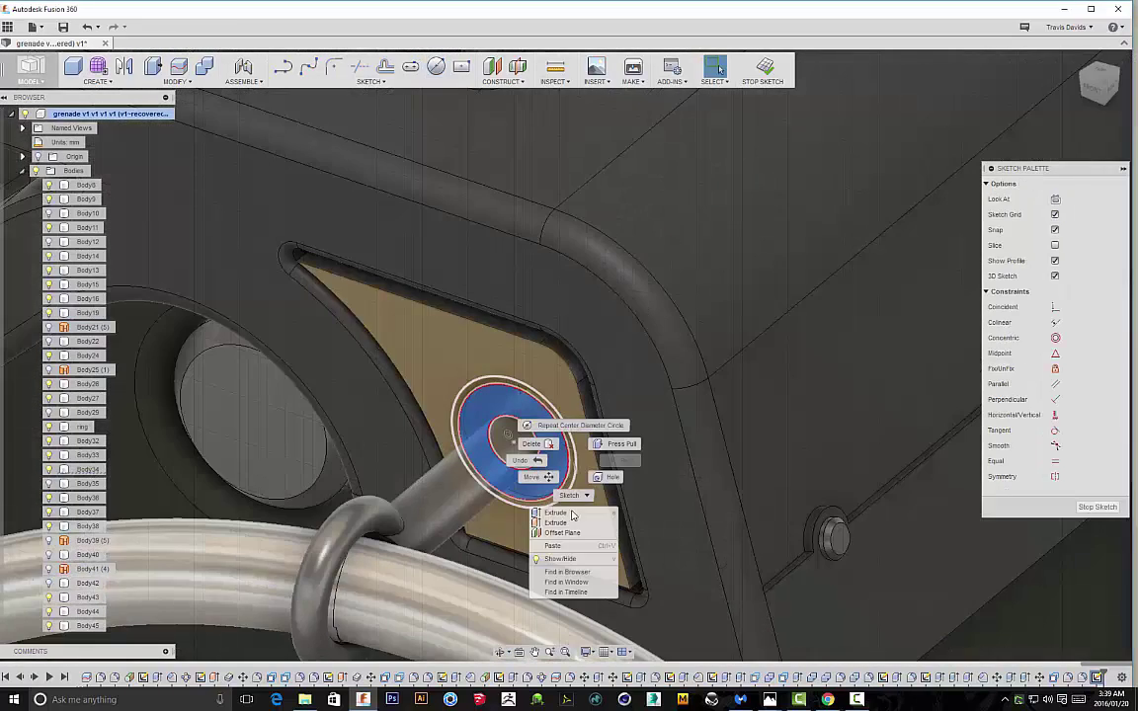
{"action": "left_click", "coordinate": [566, 514]}
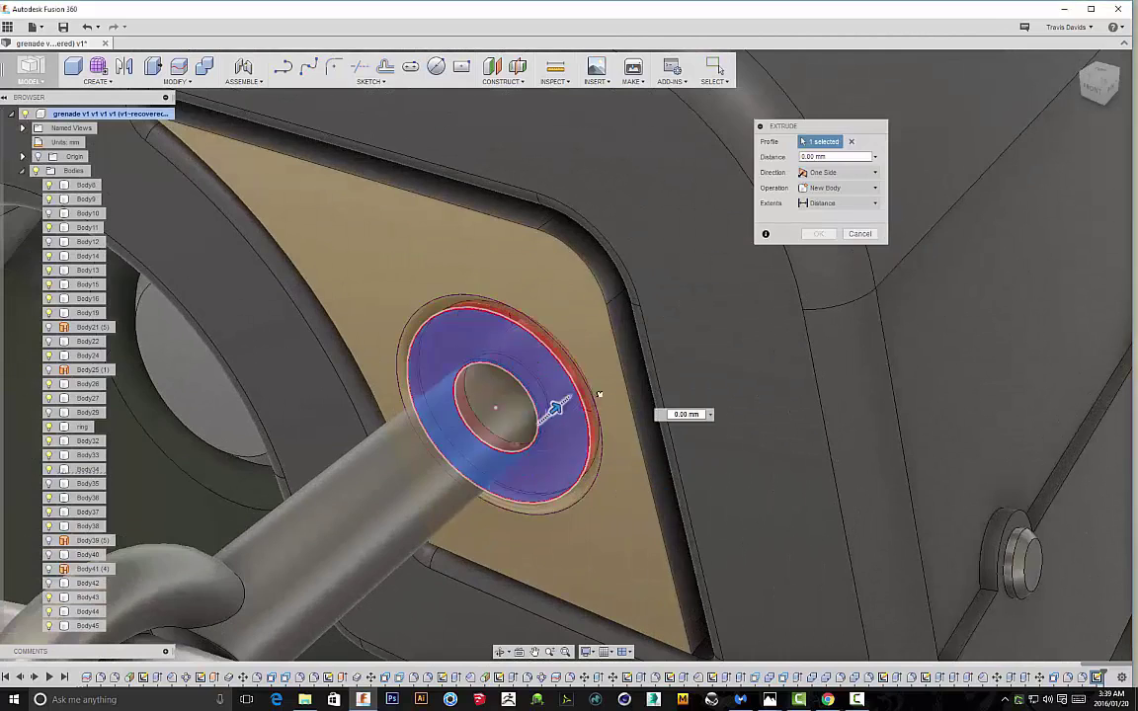
{"action": "left_click", "coordinate": [846, 202]}
{"action": "left_click", "coordinate": [842, 264]}
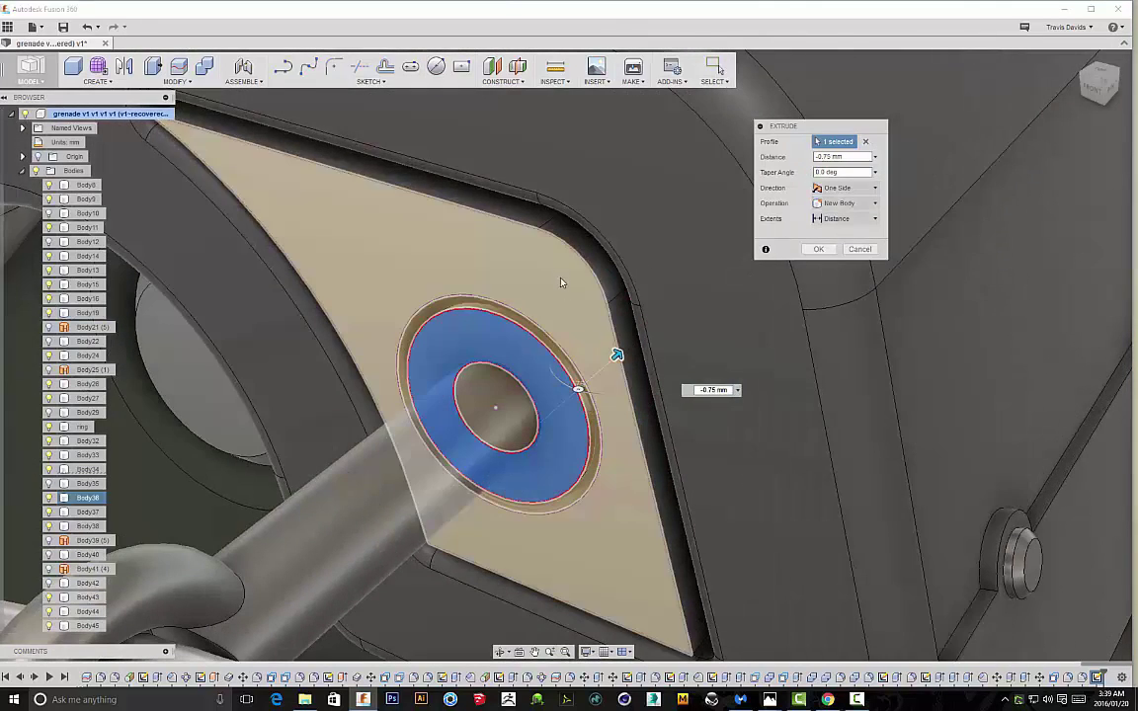
{"action": "left_click", "coordinate": [825, 250]}
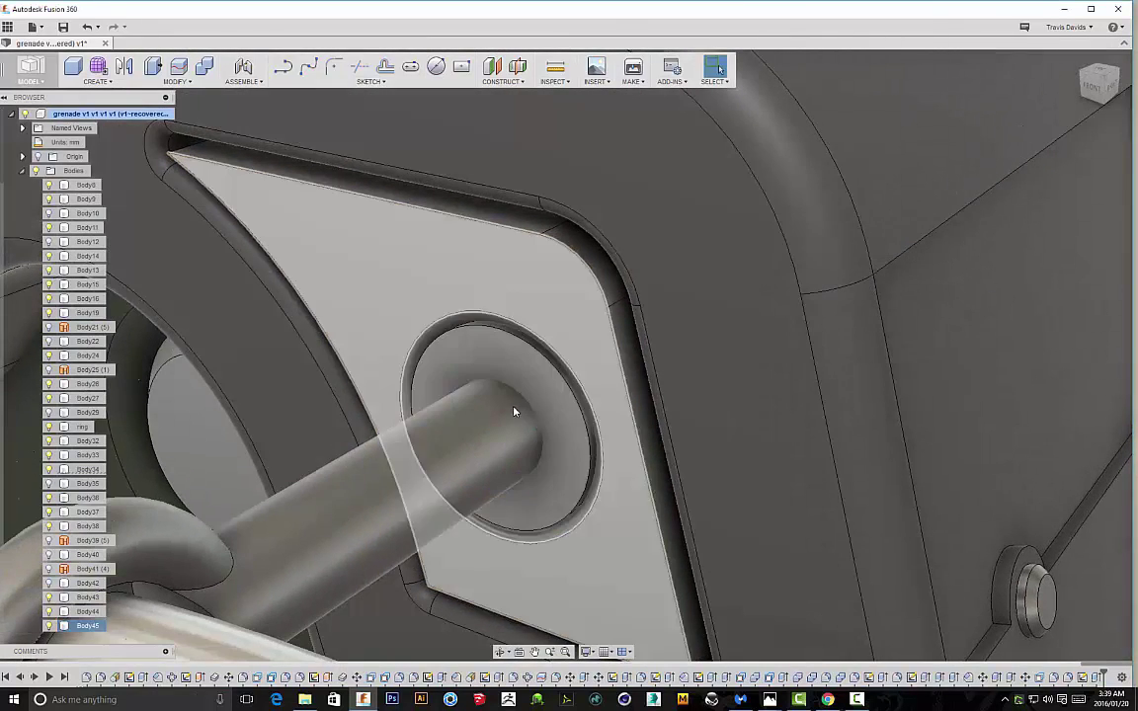
{"action": "scroll", "coordinate": [534, 405], "scroll_direction": "up", "scroll_amount": 3}
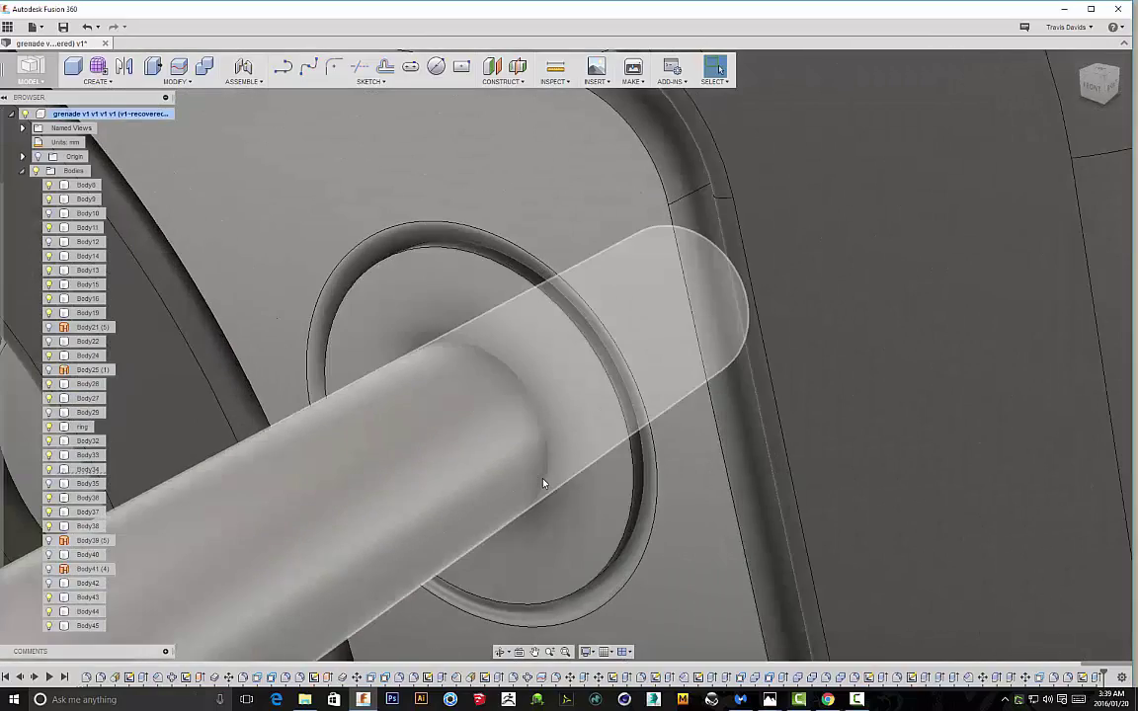
Undo the collar extrusion around the ring pin to return to its sketch of two concentric circles
{"action": "scroll", "coordinate": [484, 368], "scroll_direction": "up", "scroll_amount": 5}
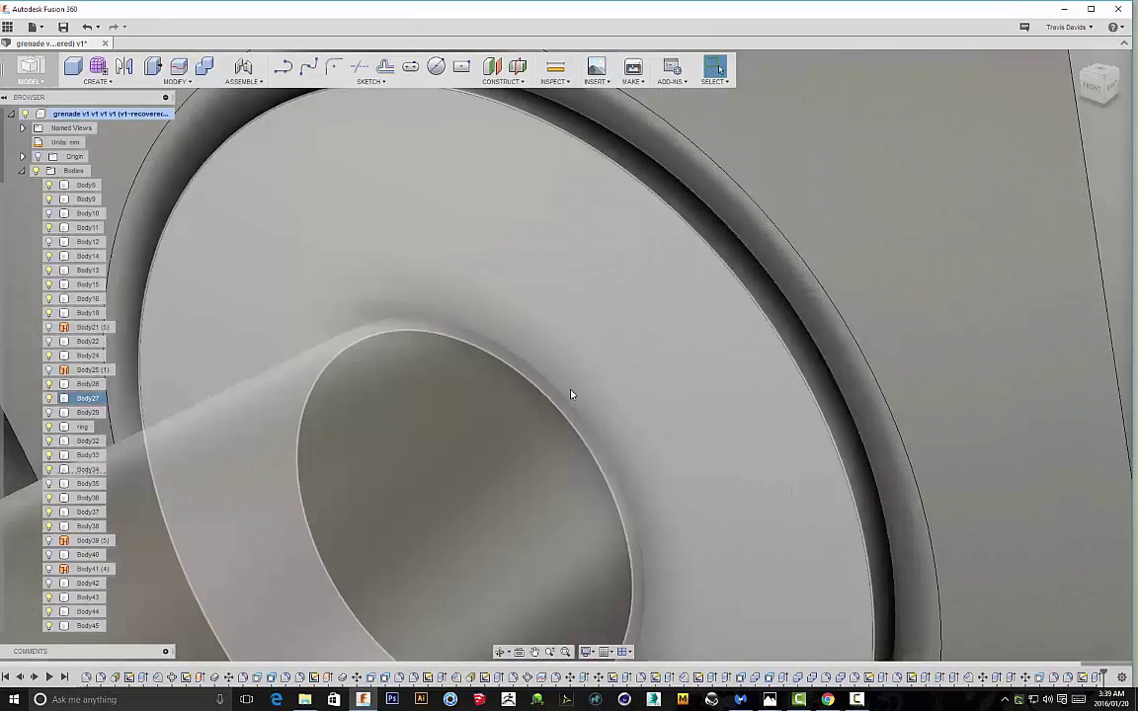
{"action": "scroll", "coordinate": [572, 395], "scroll_direction": "down", "scroll_amount": 5}
{"action": "key", "text": "p"}
{"action": "left_click", "coordinate": [642, 431]}
{"action": "key", "text": "ctrl+z"}
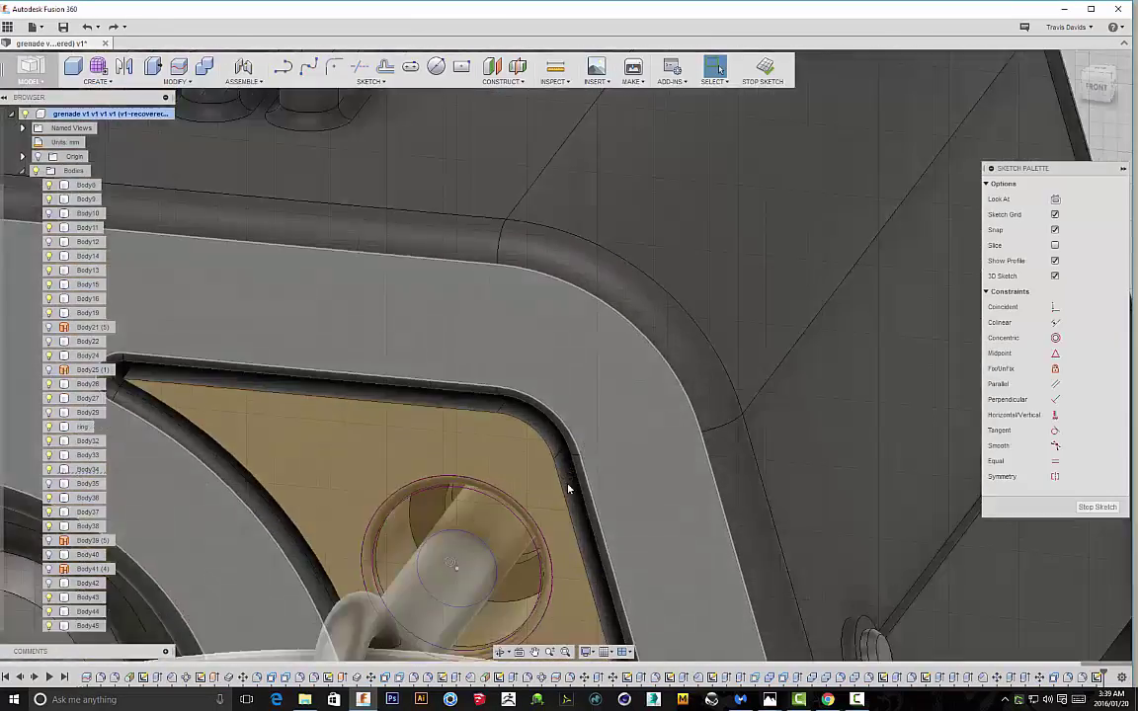
Extrude the ring profile between the two circles around the ring pin into the hole again to form the collar
{"action": "left_click", "coordinate": [503, 531]}
{"action": "middle_click_drag", "start_coordinate": [564, 526], "coordinate": [560, 512], "text": "shift"}
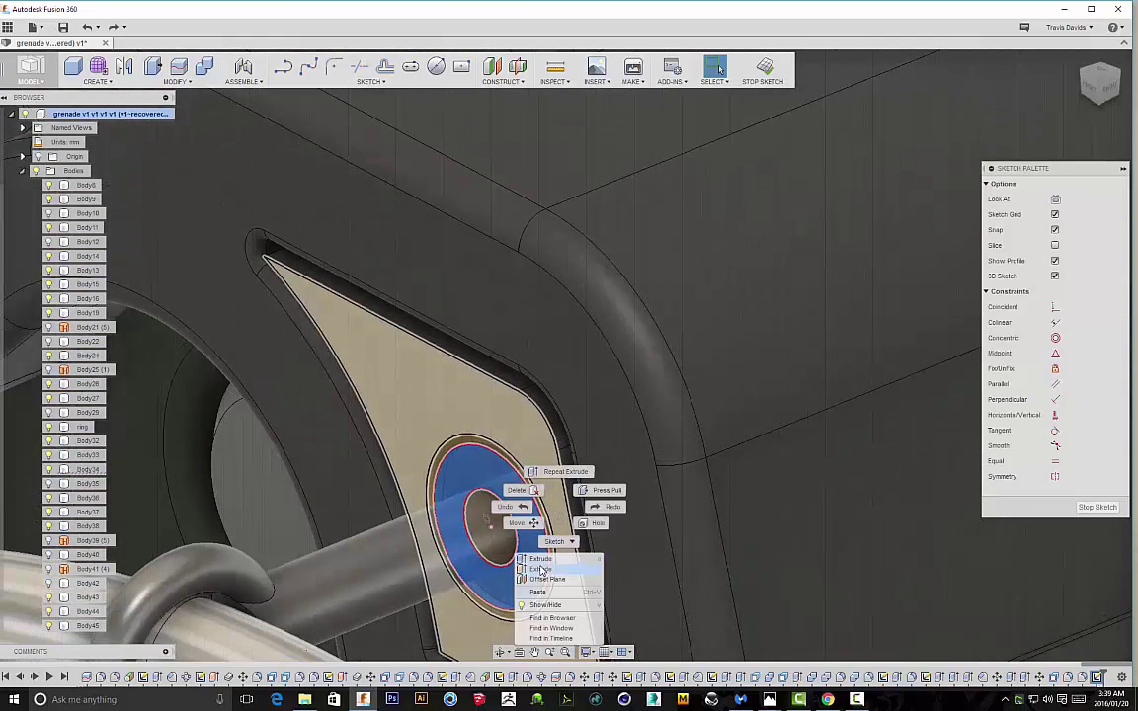
{"action": "left_click", "coordinate": [541, 570]}
{"action": "scroll", "coordinate": [521, 540], "scroll_direction": "up", "scroll_amount": 3}
{"action": "left_click_drag", "start_coordinate": [521, 539], "coordinate": [651, 478]}
{"action": "left_click", "coordinate": [838, 262]}
{"action": "left_click", "coordinate": [818, 249]}
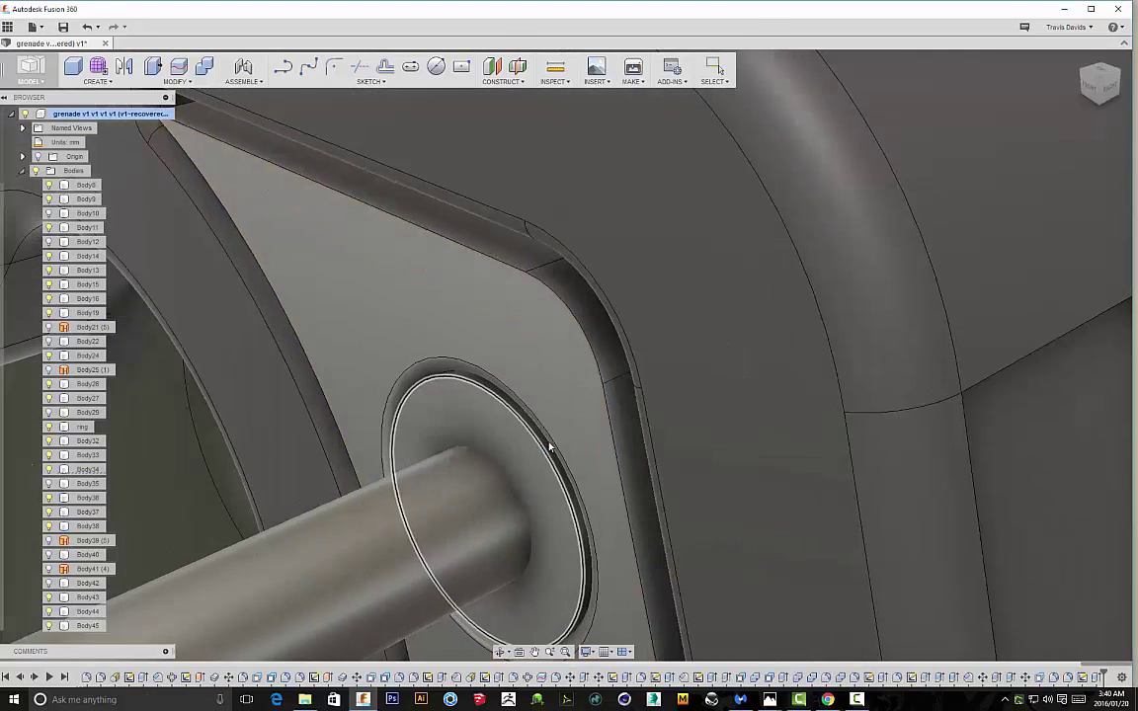
Chamfer the collar's inner hole edge by 0.05 mm at equal distance, keeping the ring pin hidden only while working on it
{"action": "scroll", "coordinate": [520, 579], "scroll_direction": "up", "scroll_amount": 3}
{"action": "scroll", "coordinate": [531, 578], "scroll_direction": "up", "scroll_amount": 2}
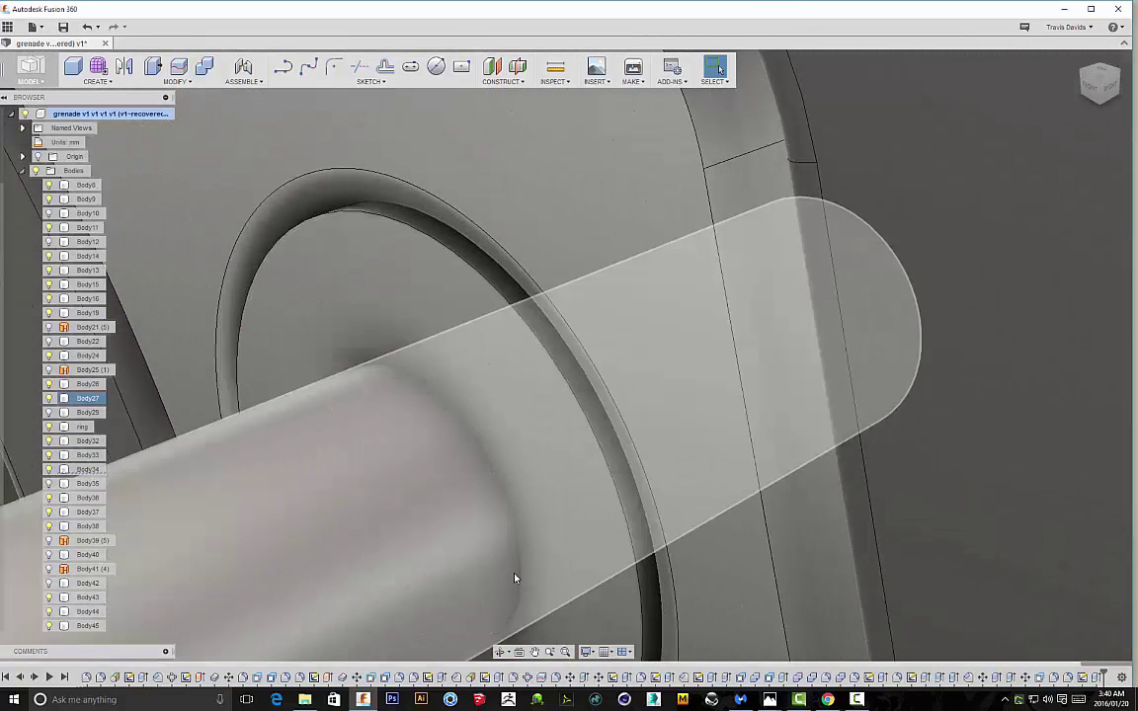
{"action": "left_click", "coordinate": [276, 489]}
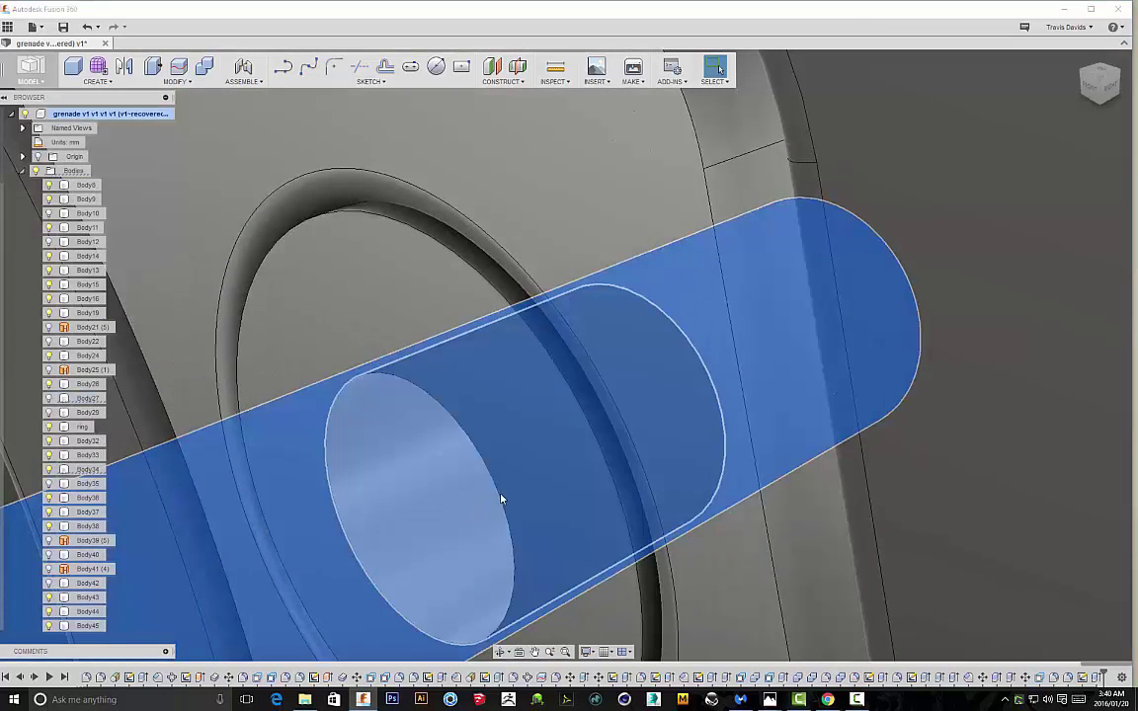
{"action": "right_click", "coordinate": [442, 337]}
{"action": "left_click", "coordinate": [420, 394]}
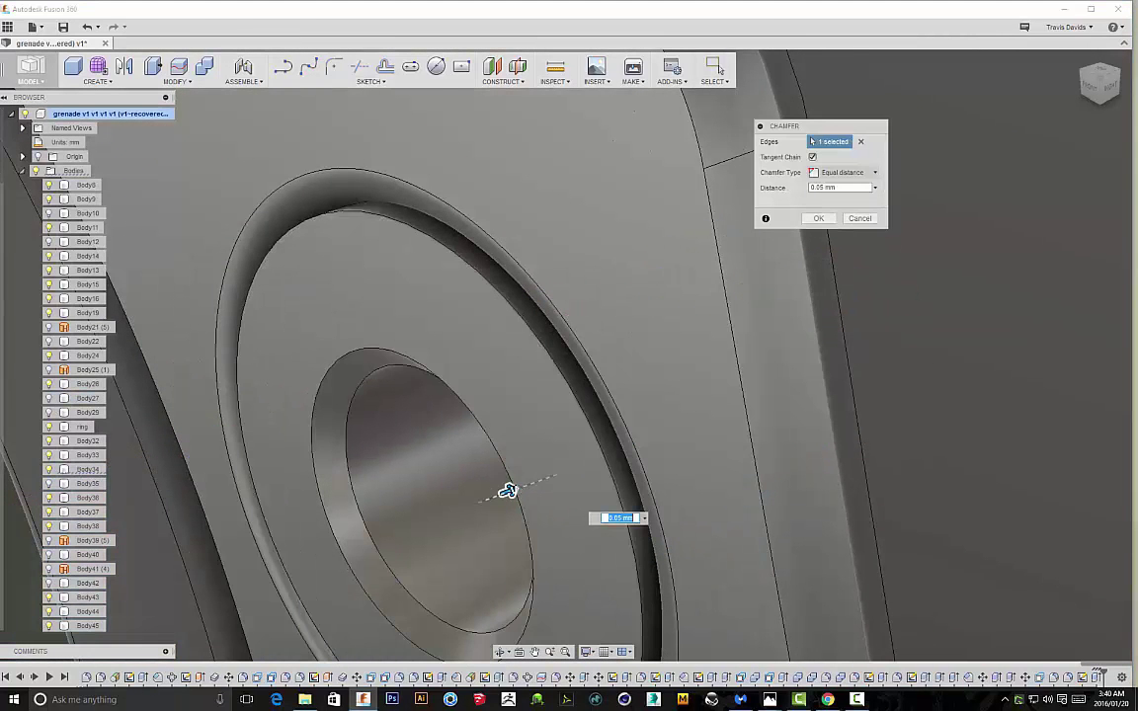
{"action": "left_click", "coordinate": [826, 223]}
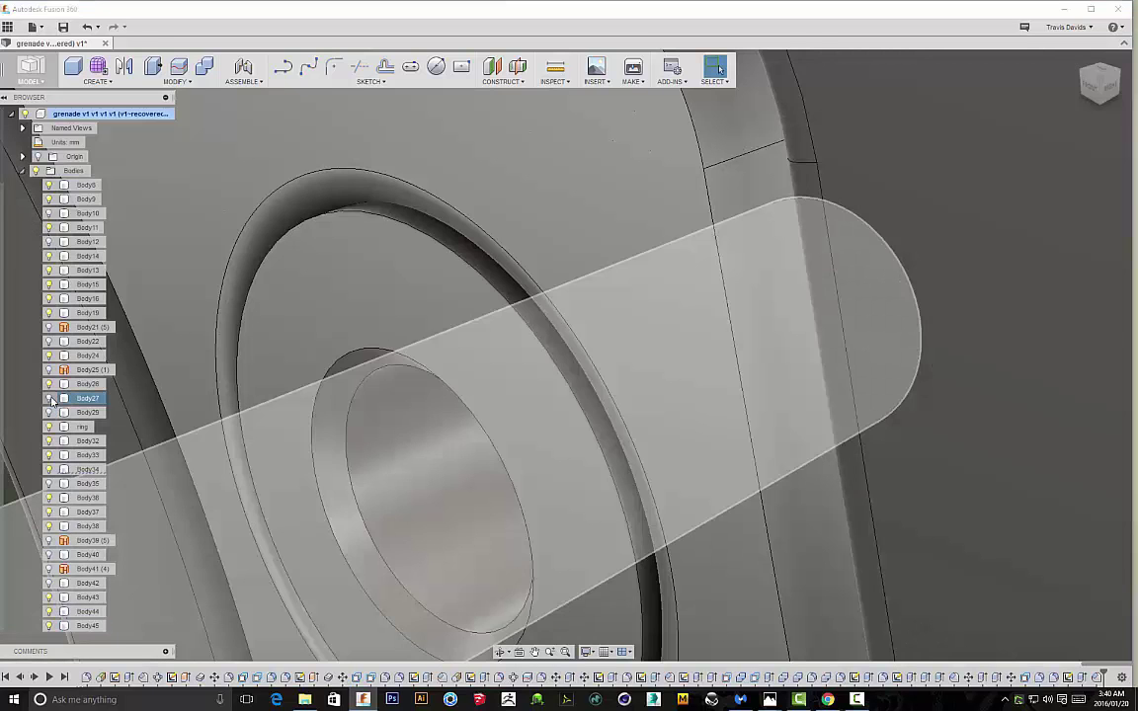
{"action": "left_click", "coordinate": [50, 399]}
Chamfer the collar's outer front edge by 0.05 mm at equal distance
{"action": "scroll", "coordinate": [411, 404], "scroll_direction": "down", "scroll_amount": 3}
{"action": "middle_click_drag", "start_coordinate": [336, 329], "coordinate": [356, 341], "text": "shift"}
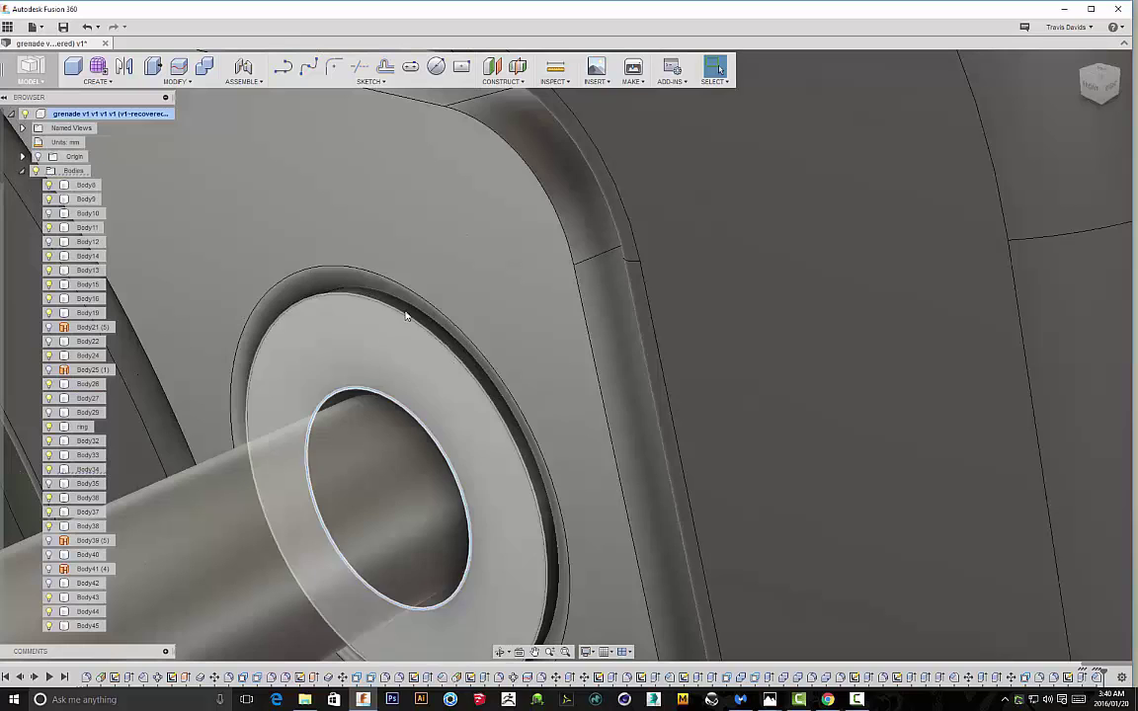
{"action": "right_click", "coordinate": [420, 262]}
{"action": "left_click", "coordinate": [401, 333]}
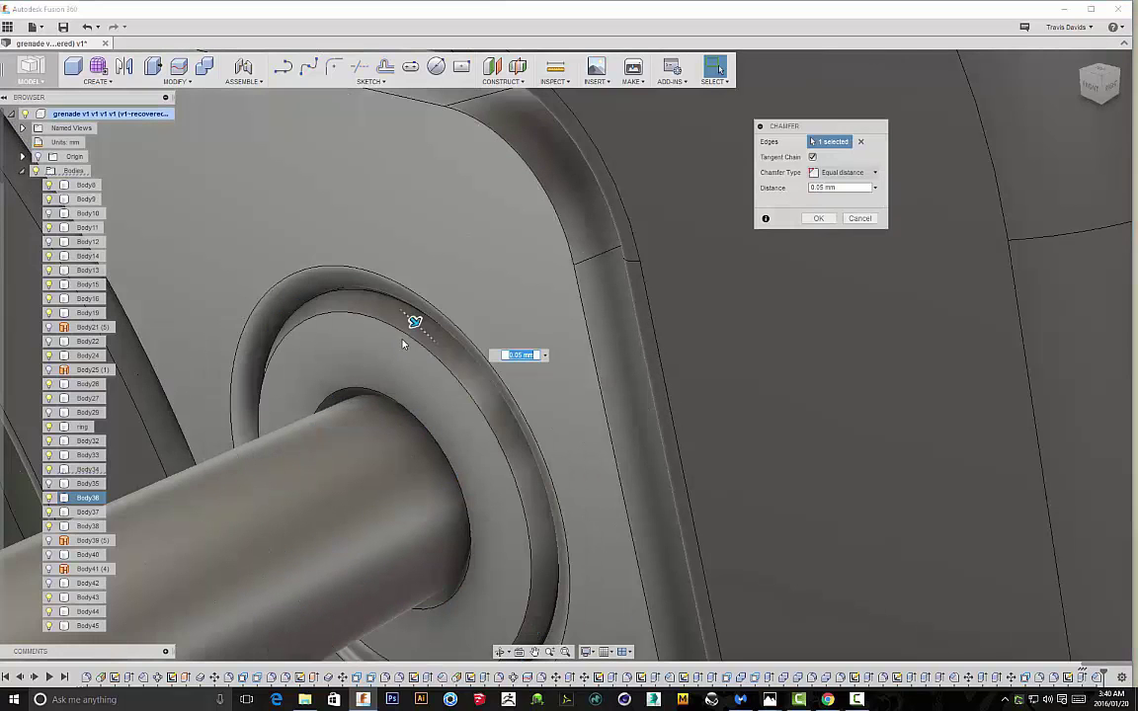
{"action": "left_click", "coordinate": [818, 218]}
Examine the collar, ring and safety lever in context, and the complete grenade model from several angles
{"action": "scroll", "coordinate": [588, 400], "scroll_direction": "down", "scroll_amount": 10}
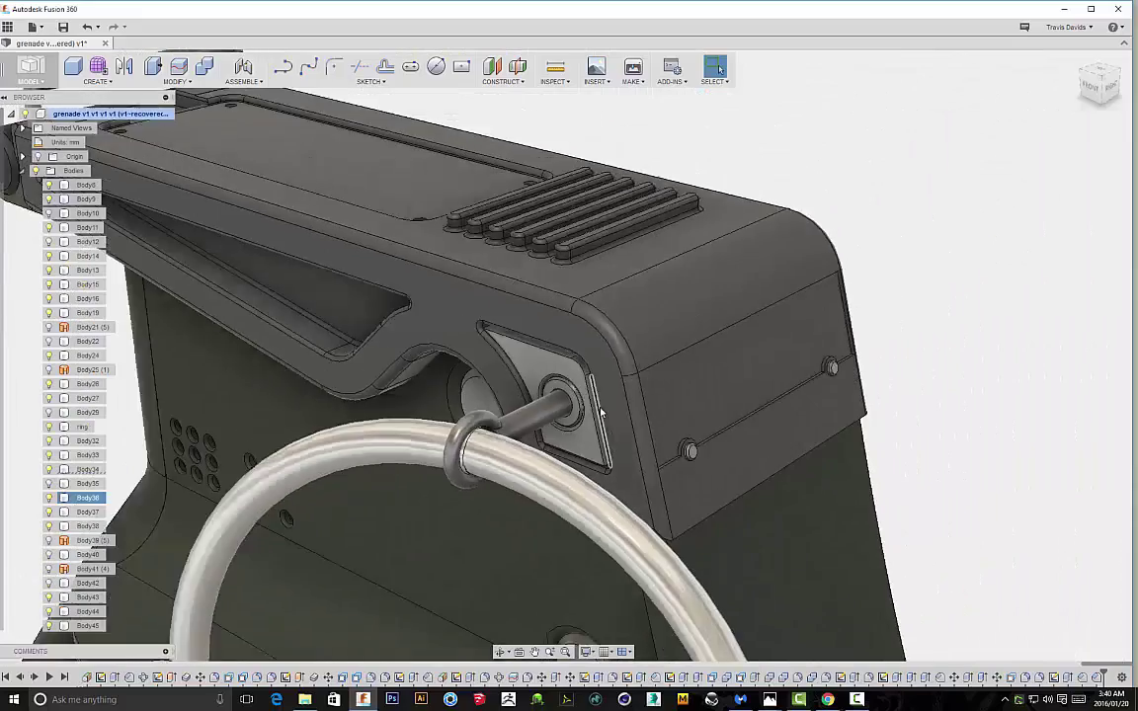
{"action": "scroll", "coordinate": [601, 413], "scroll_direction": "down", "scroll_amount": 3}
{"action": "middle_click_drag", "start_coordinate": [858, 460], "coordinate": [833, 453], "text": "shift"}
{"action": "middle_click_drag", "start_coordinate": [868, 395], "coordinate": [837, 336], "text": "shift"}
{"action": "scroll", "coordinate": [840, 340], "scroll_direction": "down", "scroll_amount": 6}
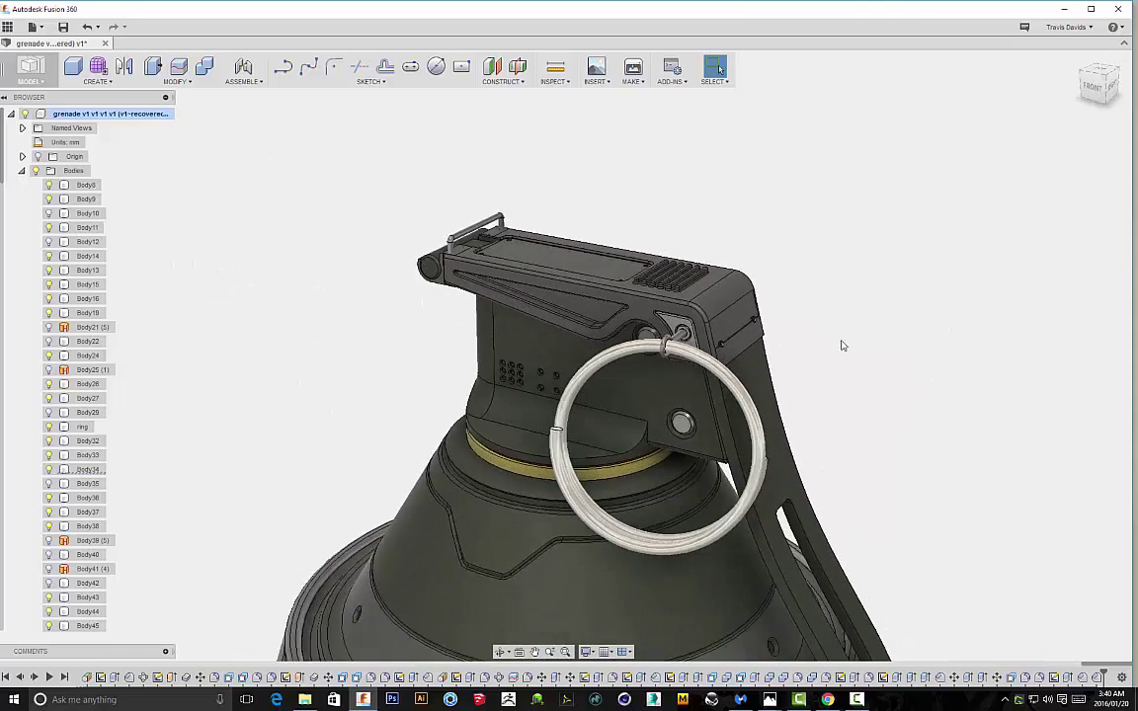
{"action": "middle_click_drag", "start_coordinate": [926, 423], "coordinate": [774, 295]}
{"action": "scroll", "coordinate": [721, 286], "scroll_direction": "down", "scroll_amount": 5}
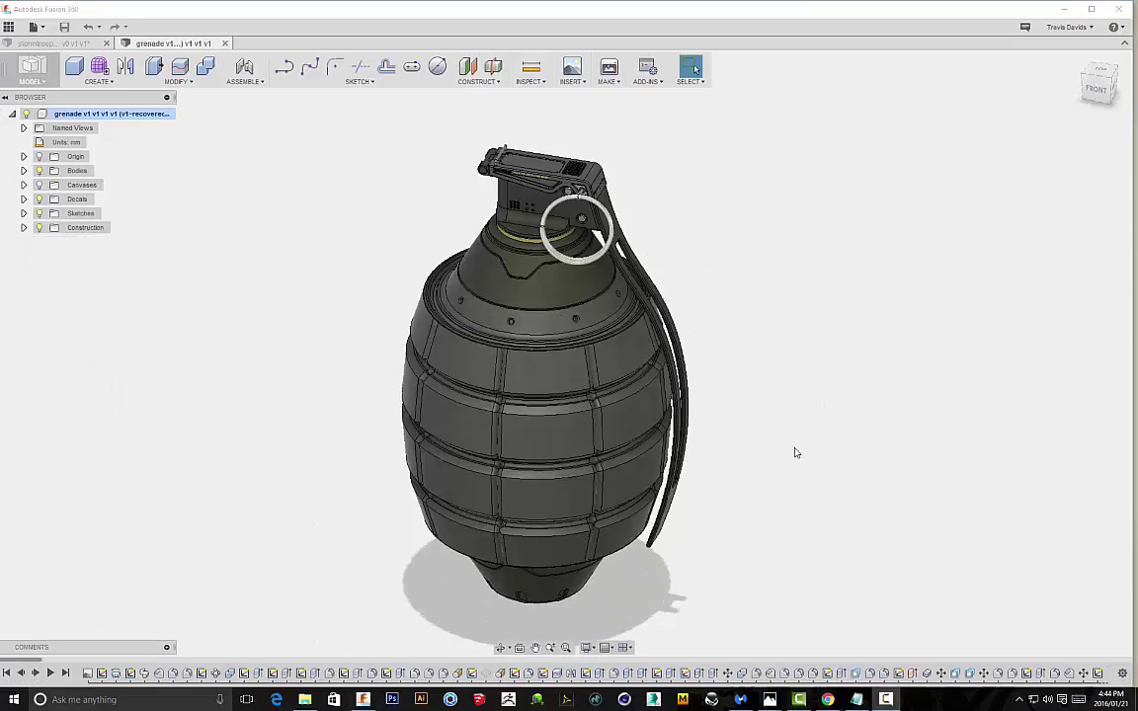
{"action": "middle_click_drag", "start_coordinate": [792, 452], "coordinate": [696, 389], "text": "shift"}
{"action": "middle_click_drag", "start_coordinate": [802, 480], "coordinate": [602, 390], "text": "shift"}
{"action": "scroll", "coordinate": [739, 417], "scroll_direction": "up", "scroll_amount": 3}
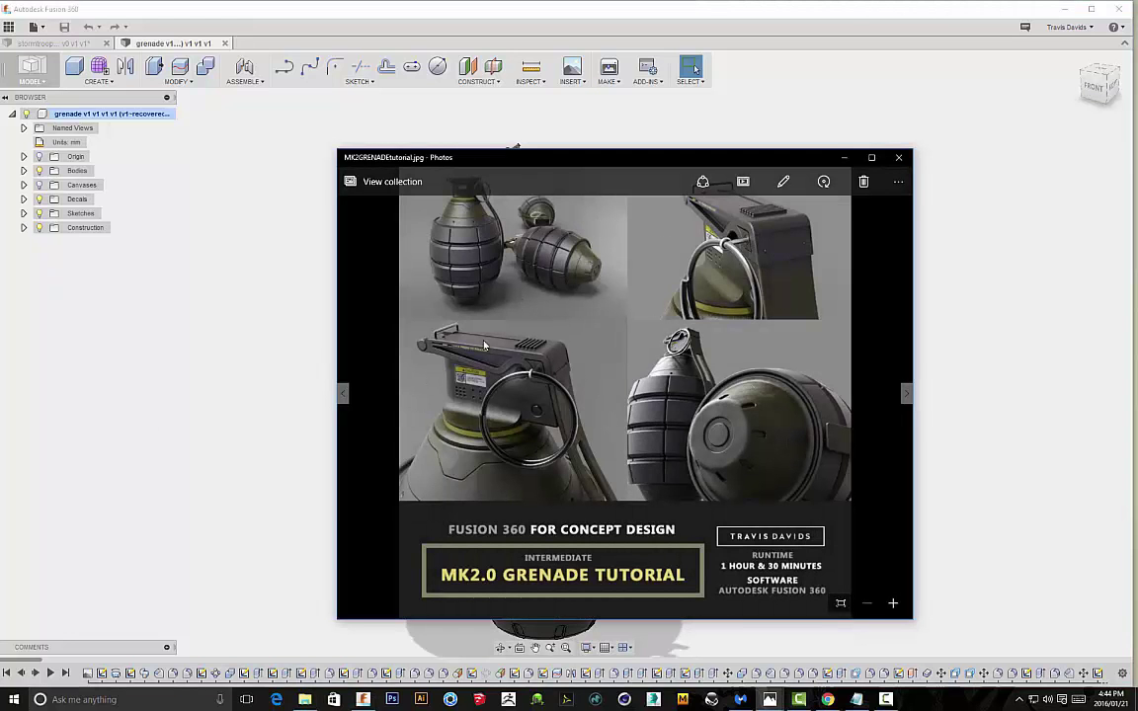
Enlarge MK2GRENADEtutorial.jpg in Photos to examine the rendered grenade views
{"action": "left_click", "coordinate": [893, 602]}
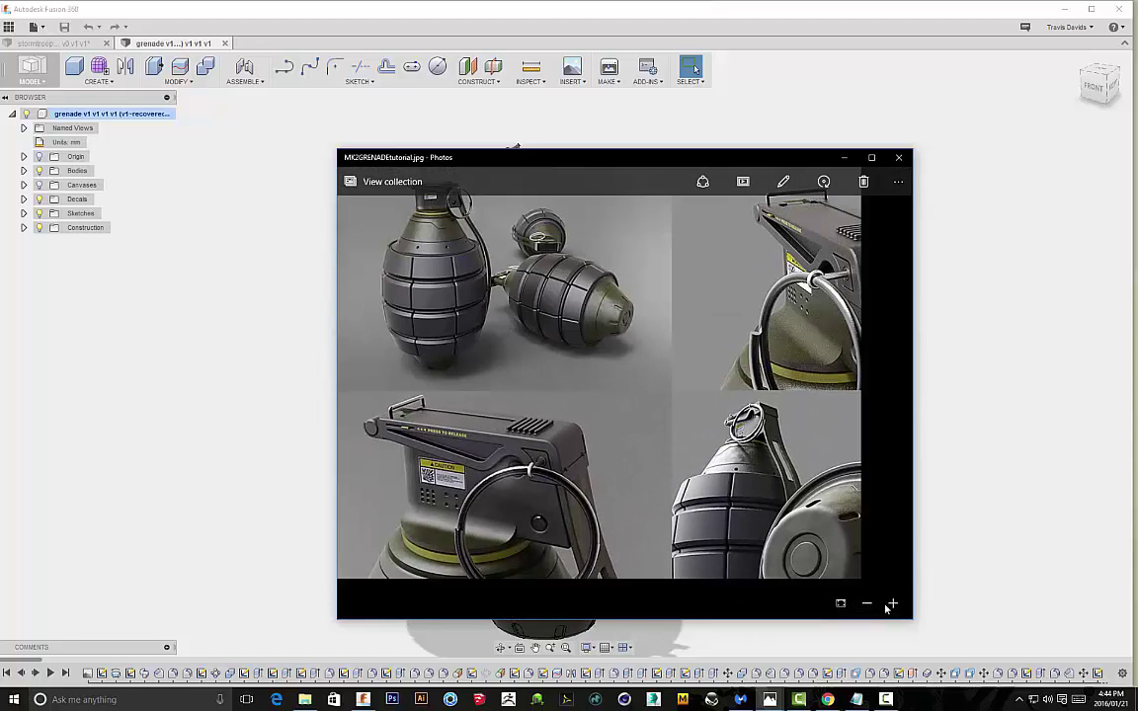
{"action": "left_click", "coordinate": [892, 603]}
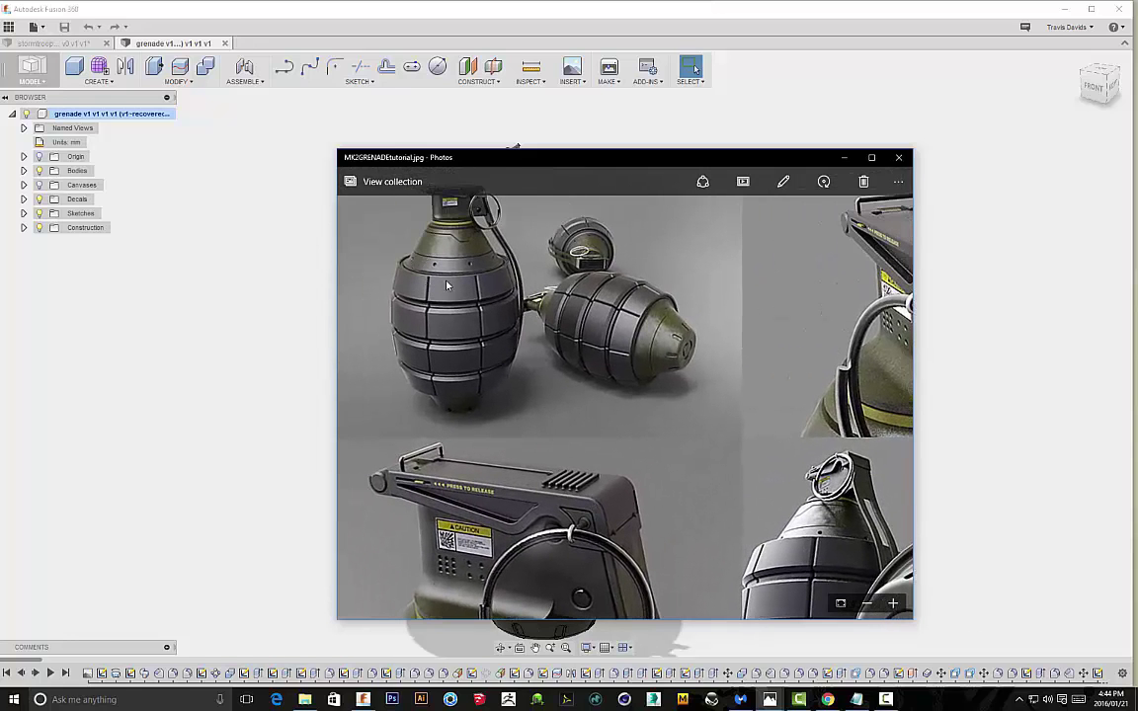